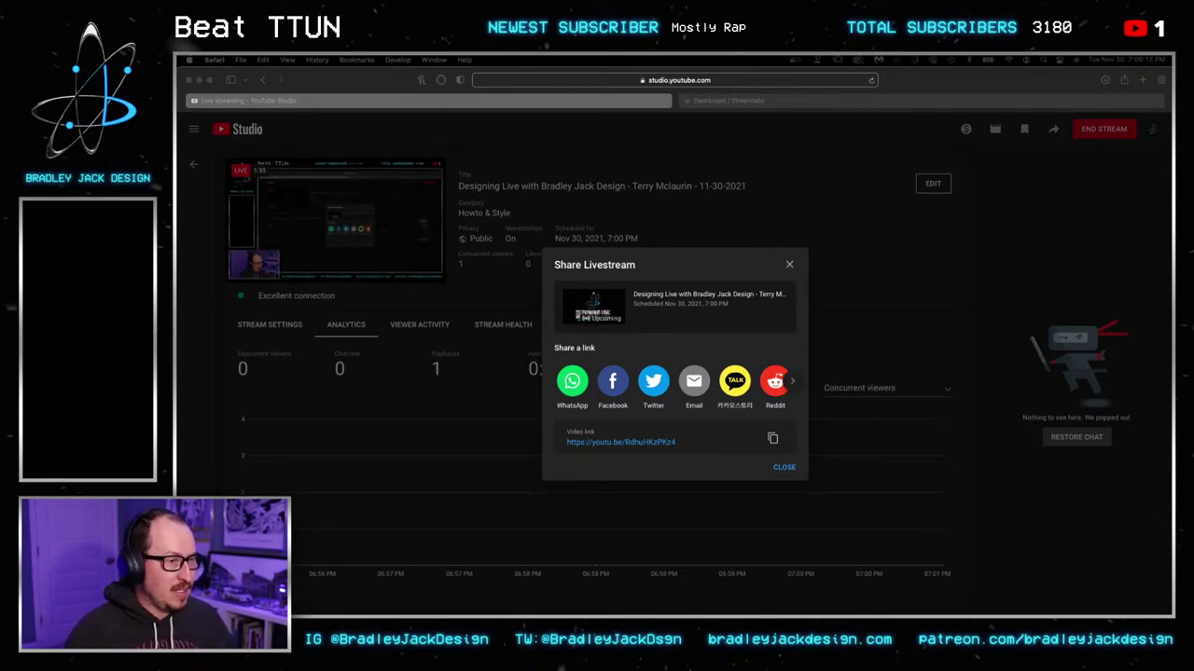
Step: Switch from the browser to the Photoshop document containing the football player cutout
key(super+Tab)
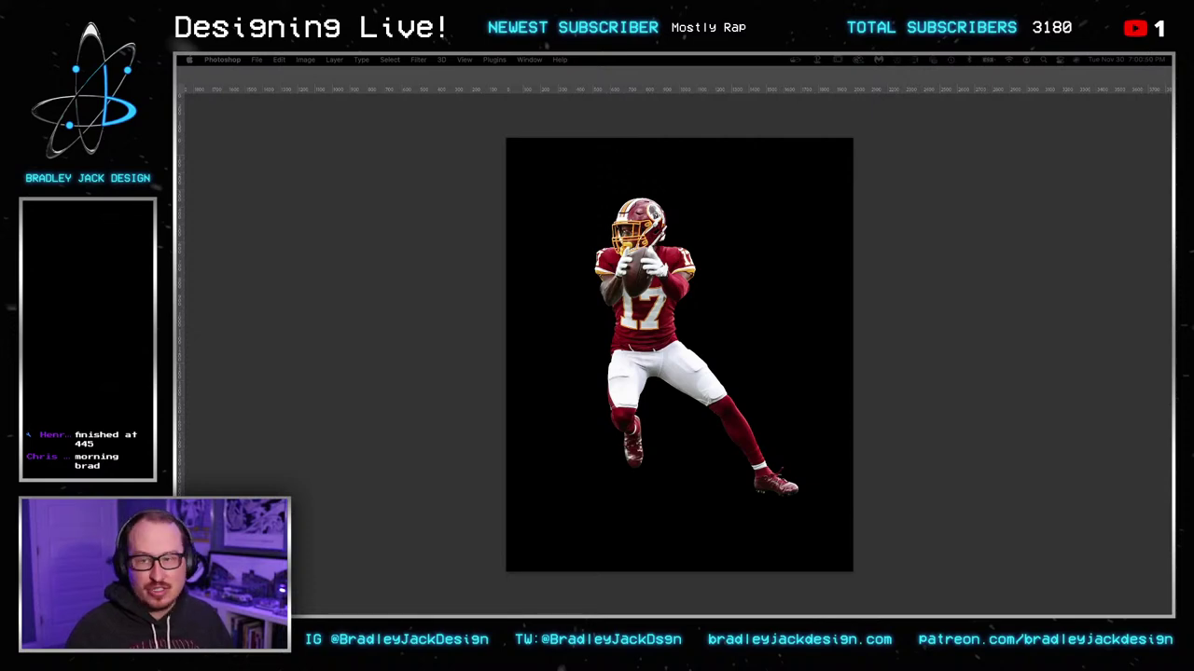
click(789, 407)
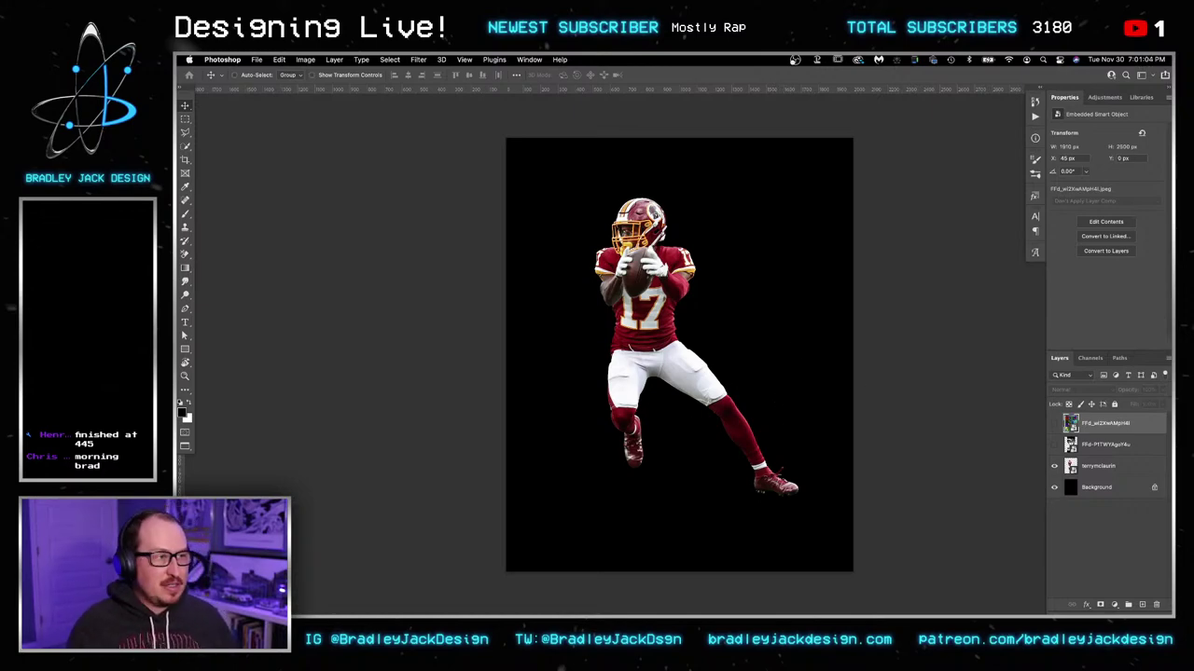
key(super+Tab)
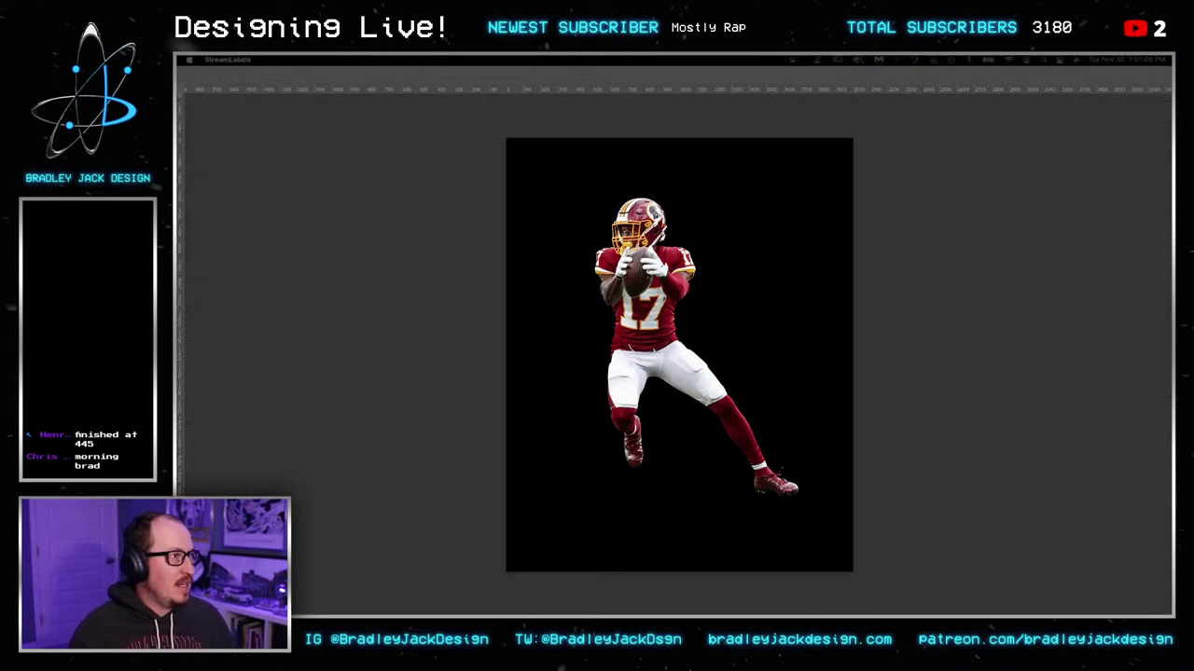
click(910, 355)
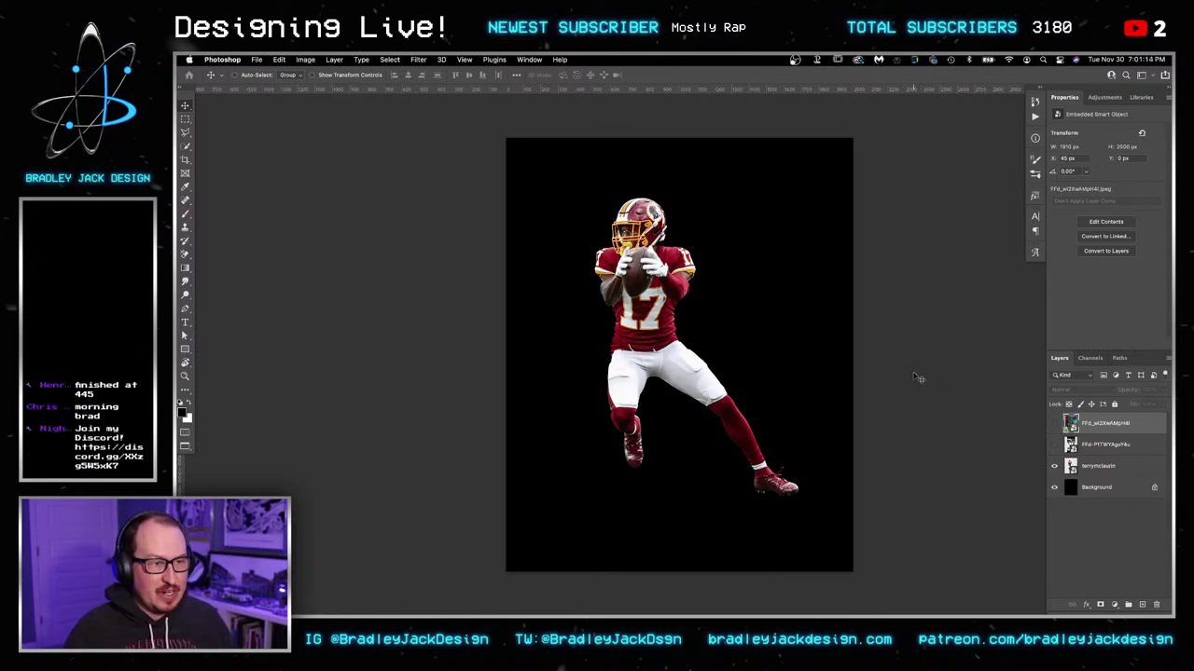
Step: Show the reference layer with the grid of social media posts and examine its design examples up close
click(1104, 446)
click(1055, 445)
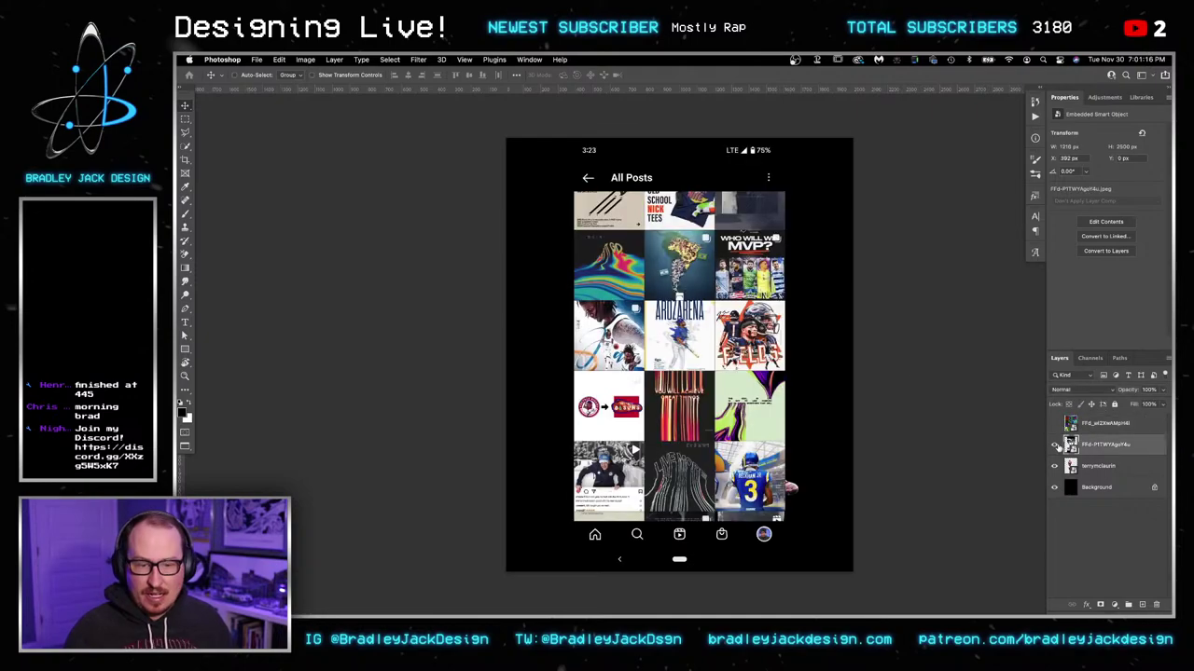
scroll(686, 399, up, 4)
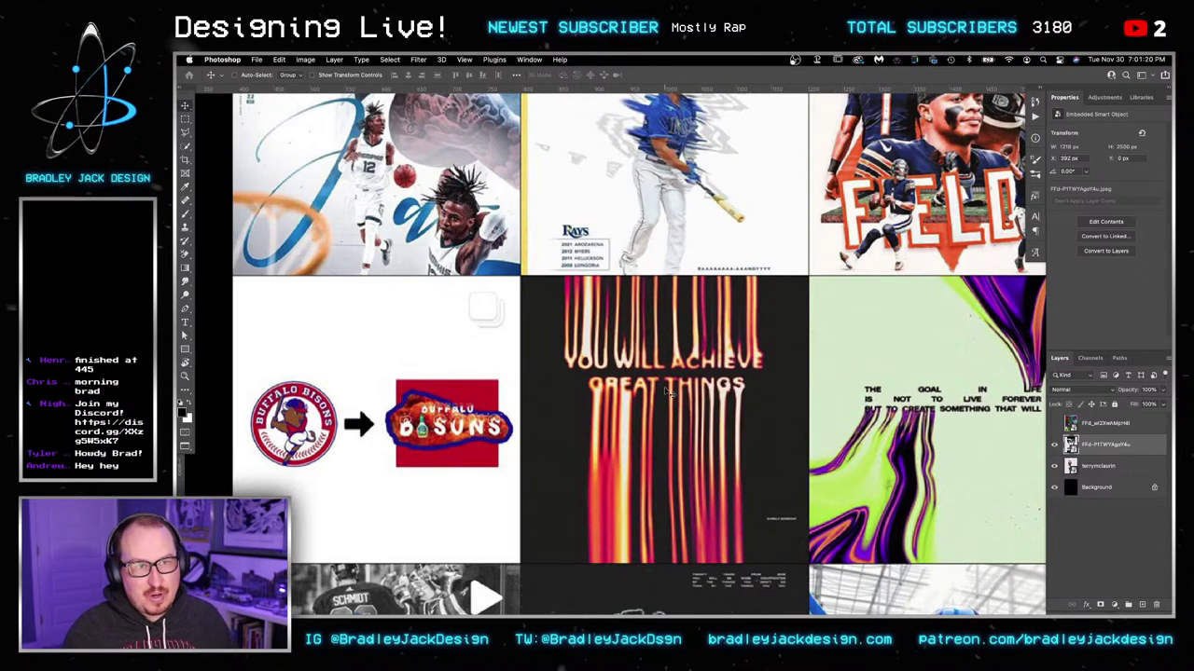
scroll(667, 391, down, 1)
scroll(667, 391, down, 2)
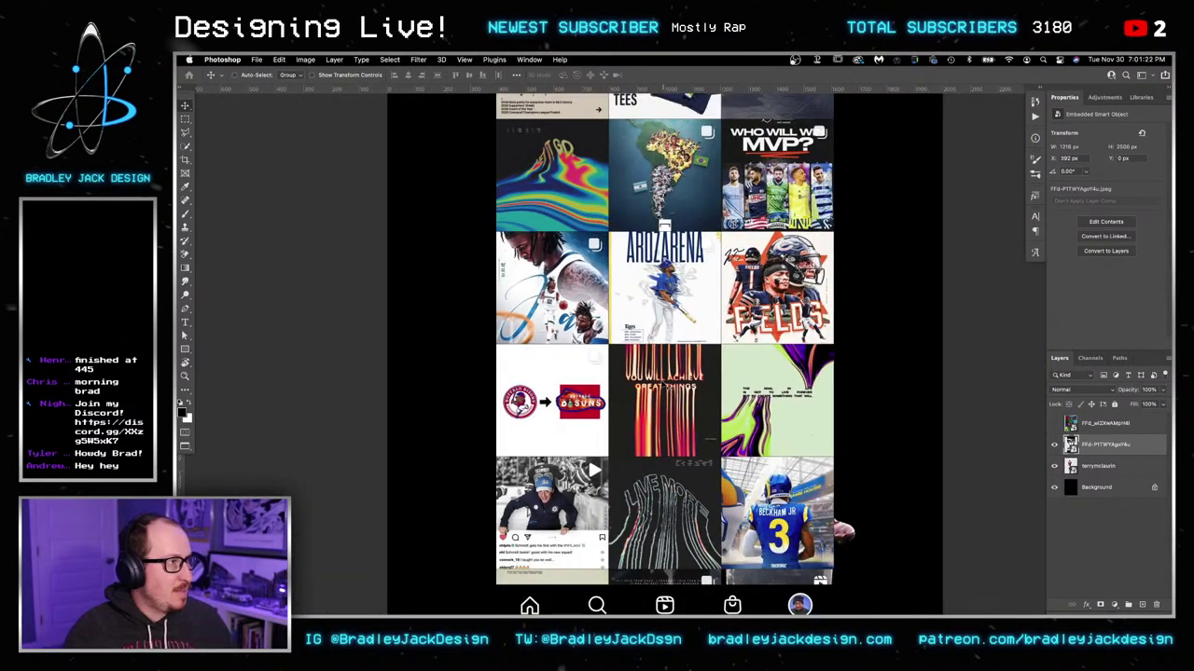
key(Tab)
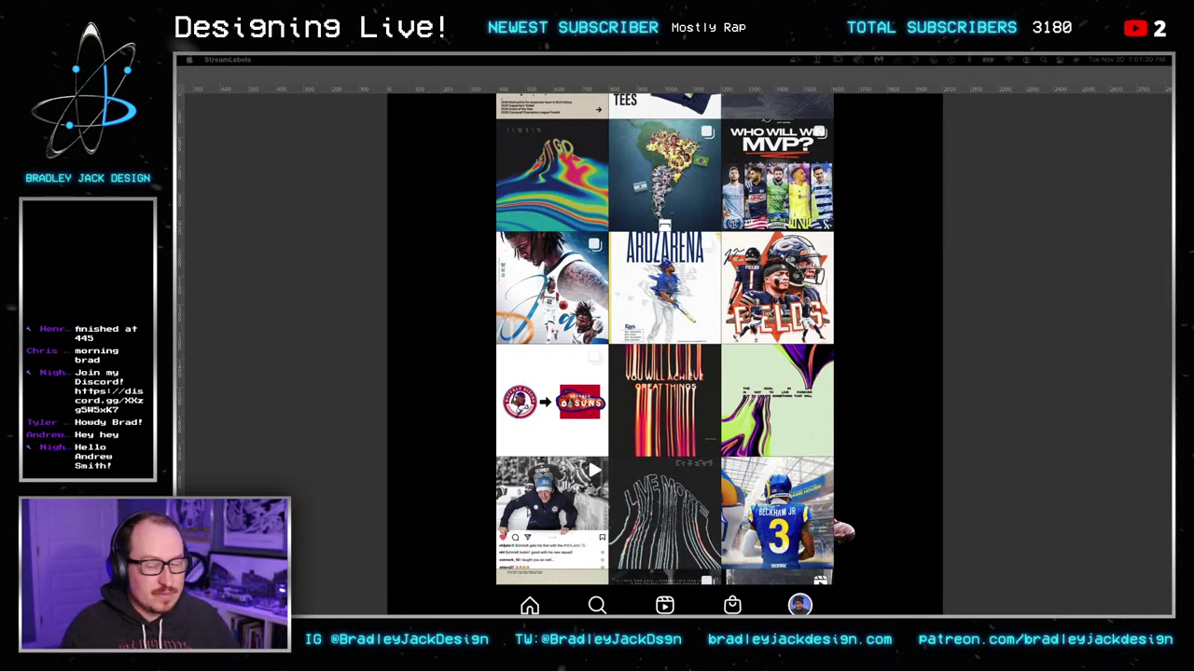
key(Tab)
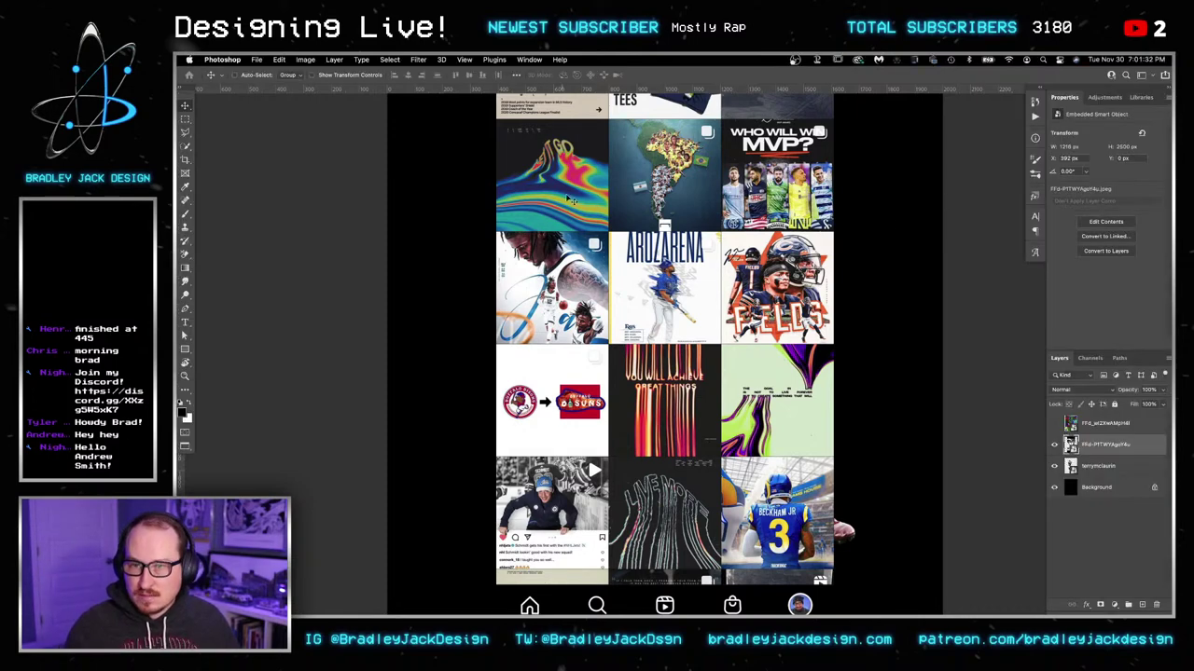
Step: Hide the post grid, examine the Card Display reference layer for its pixel-art card designs, and hide it again
click(1055, 444)
click(1054, 424)
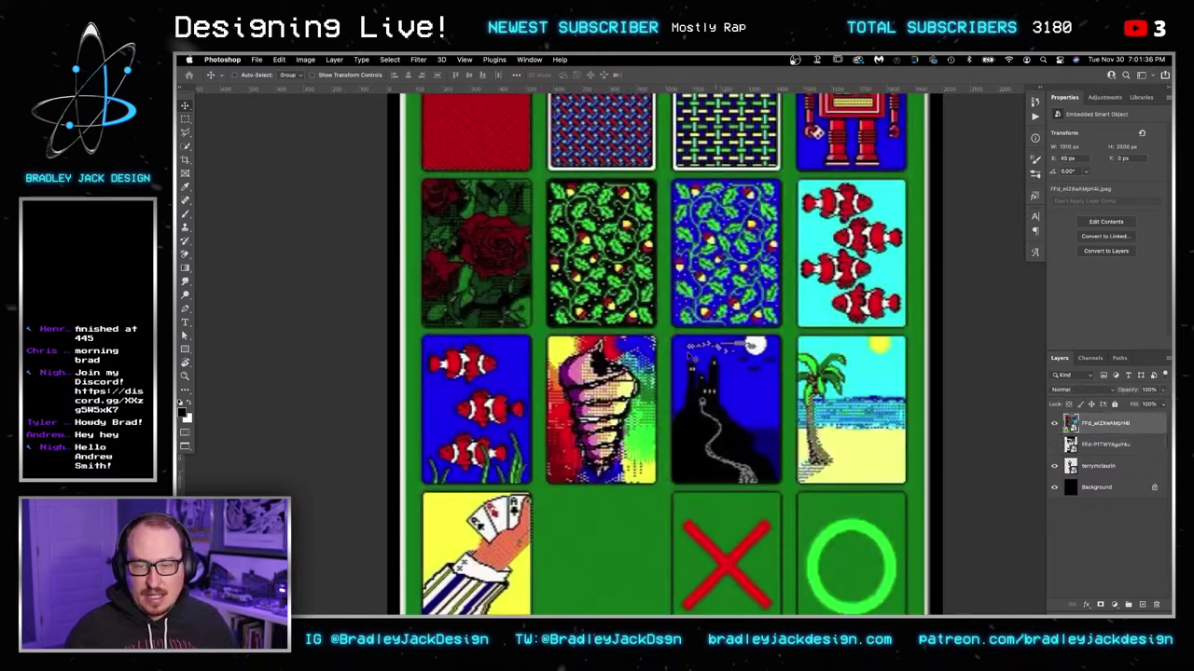
click(1064, 425)
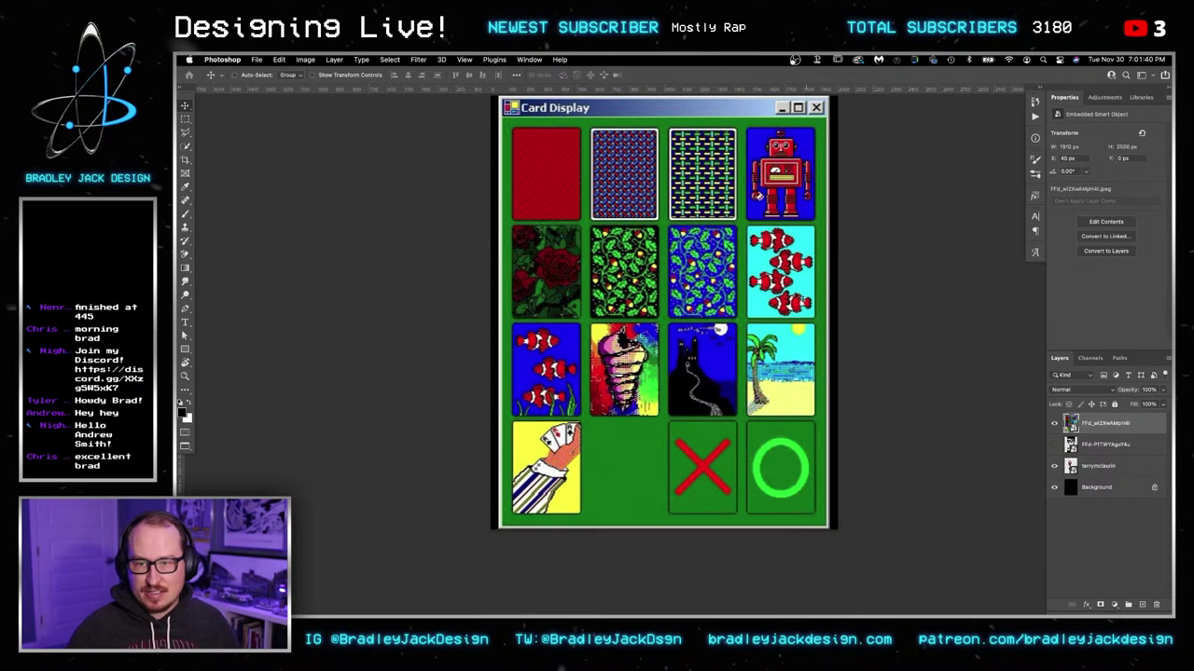
drag(700, 293, 719, 336)
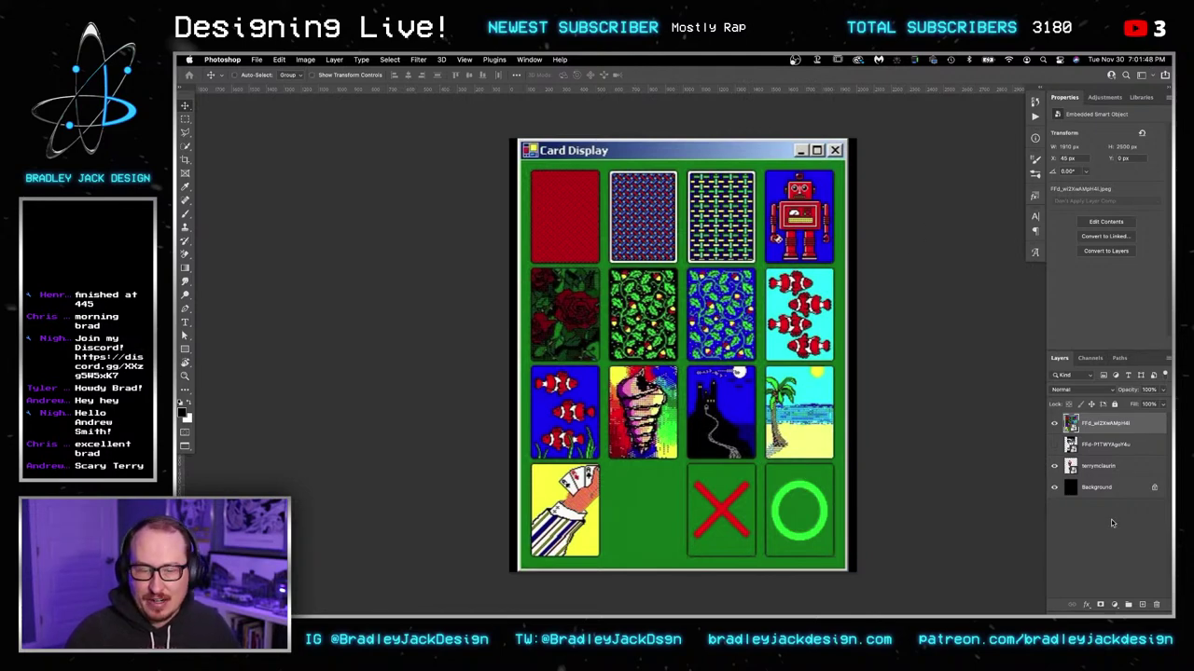
click(1054, 424)
click(1119, 445)
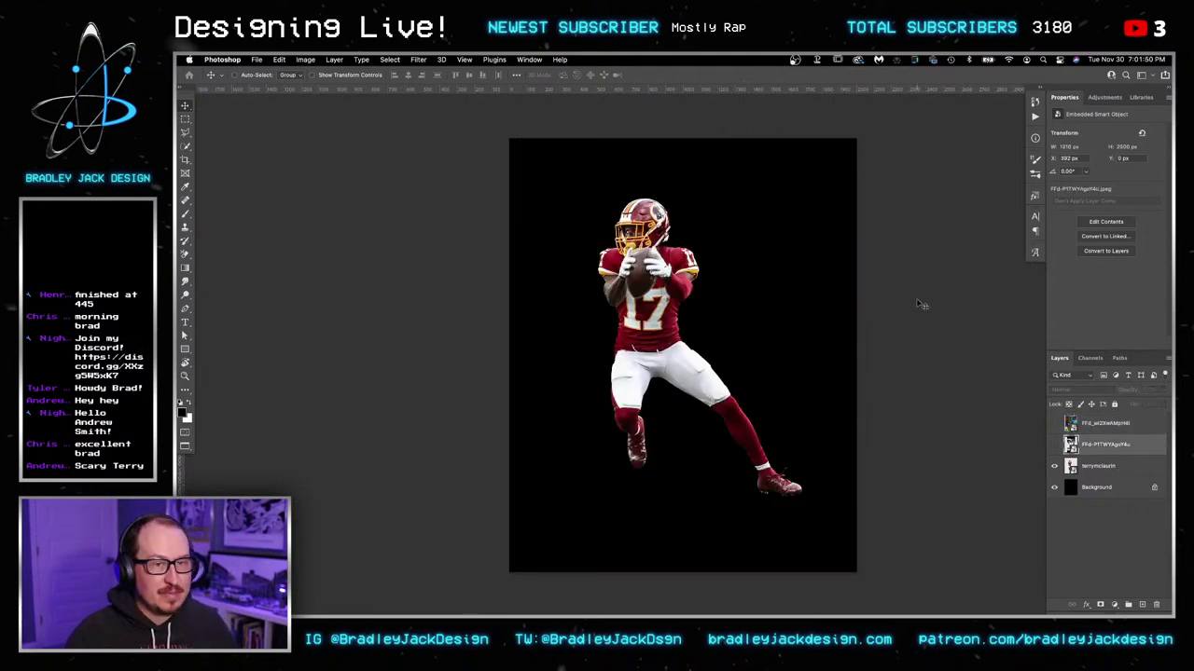
key(Tab)
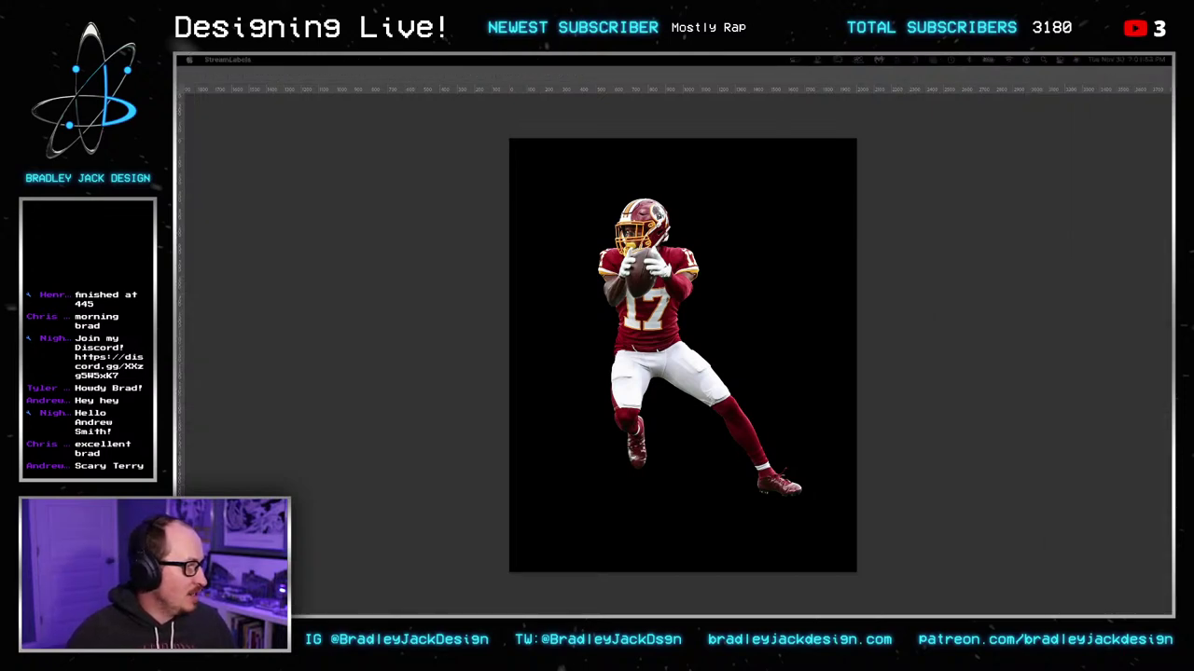
key(Tab)
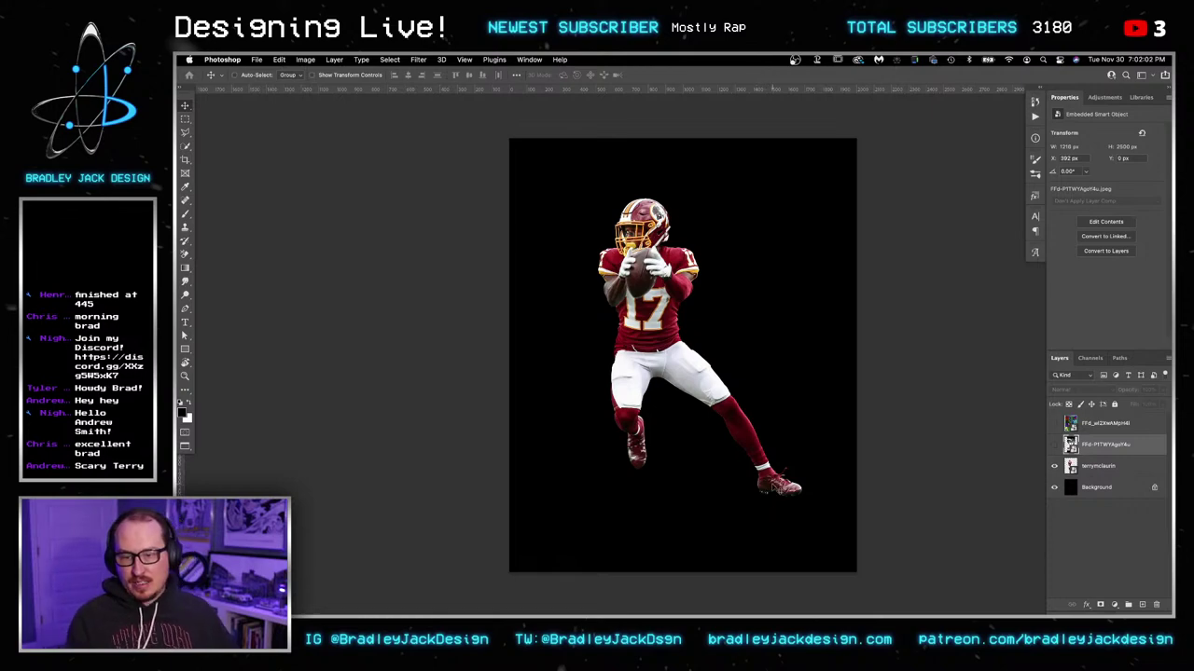
Step: Add a white placeholder text box directly above the Background layer, across the player's torso and behind him
click(1095, 488)
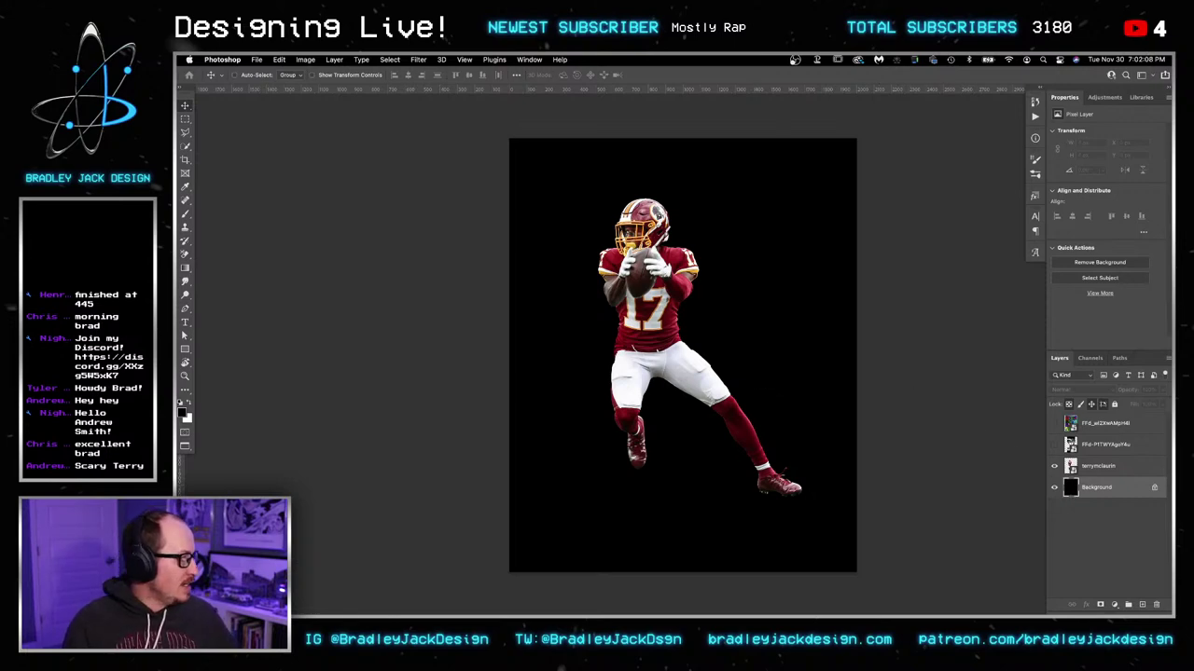
key(Tab)
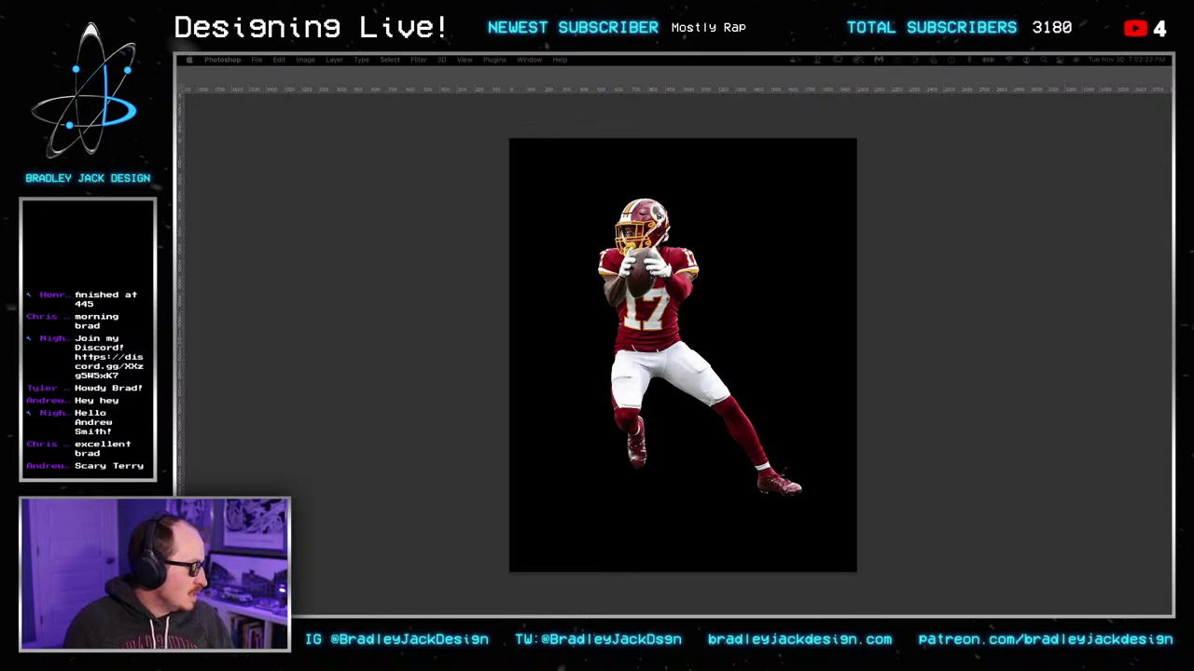
key(Tab)
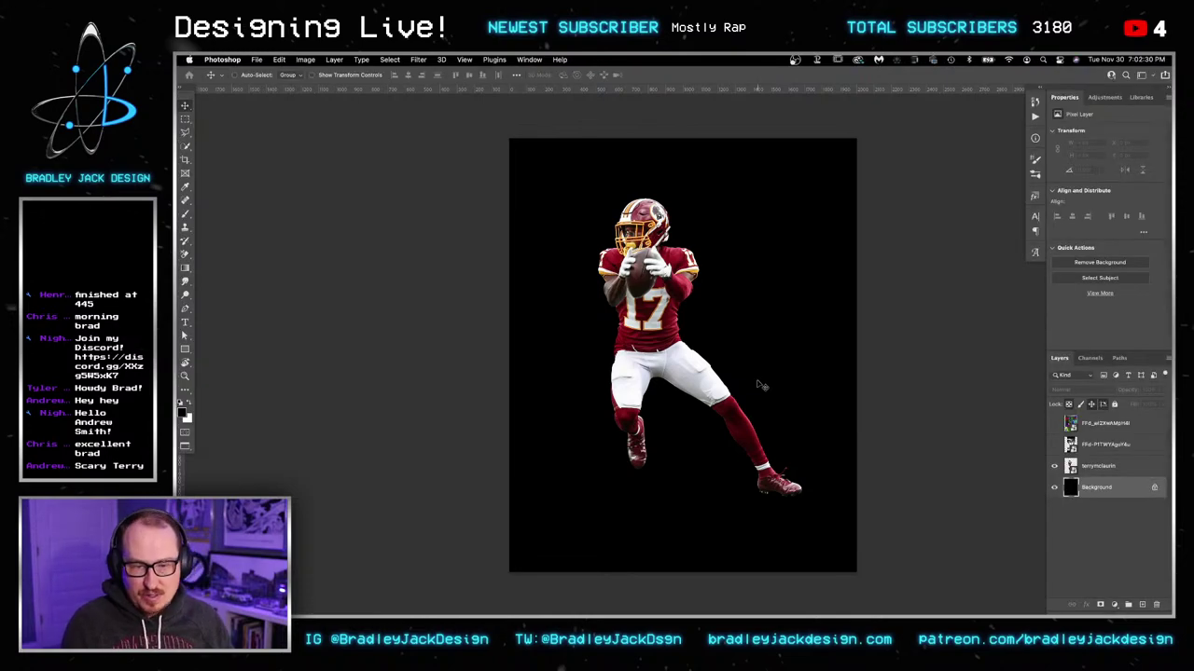
key(b)
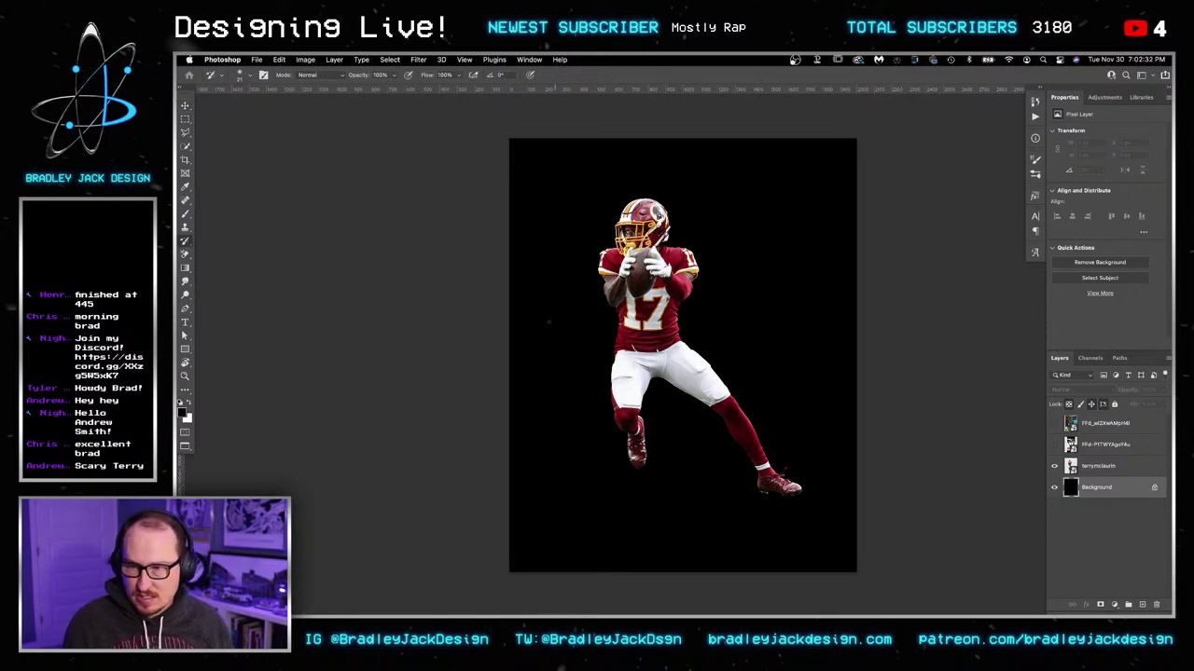
key(t)
drag(549, 322, 749, 396)
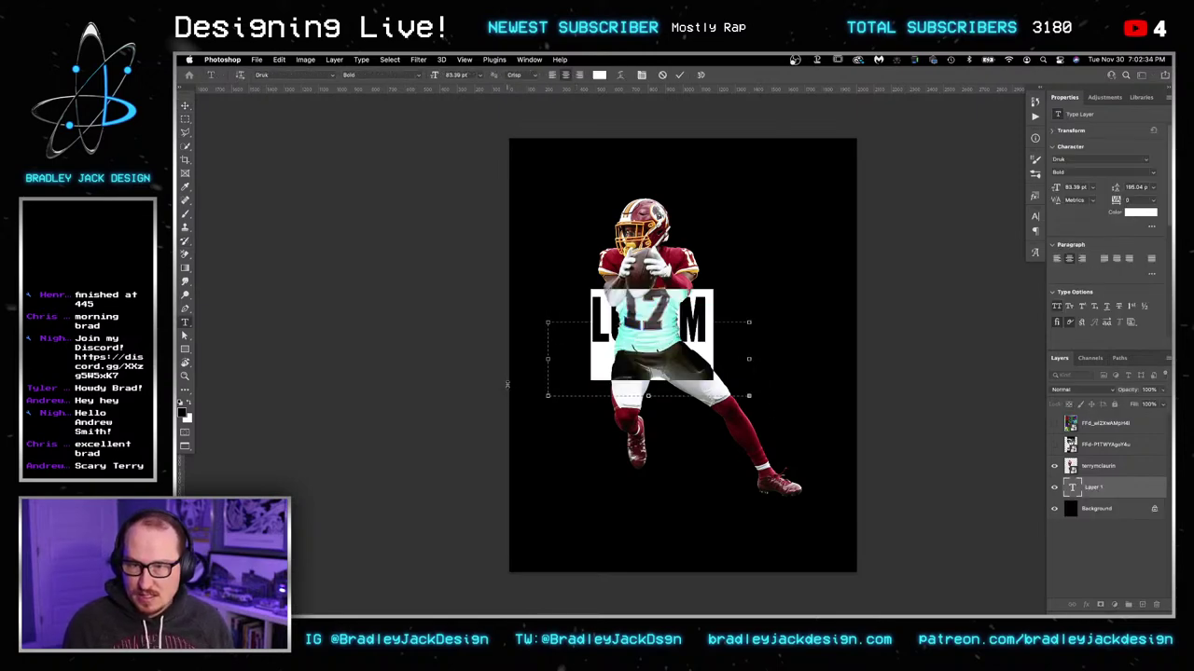
click(211, 406)
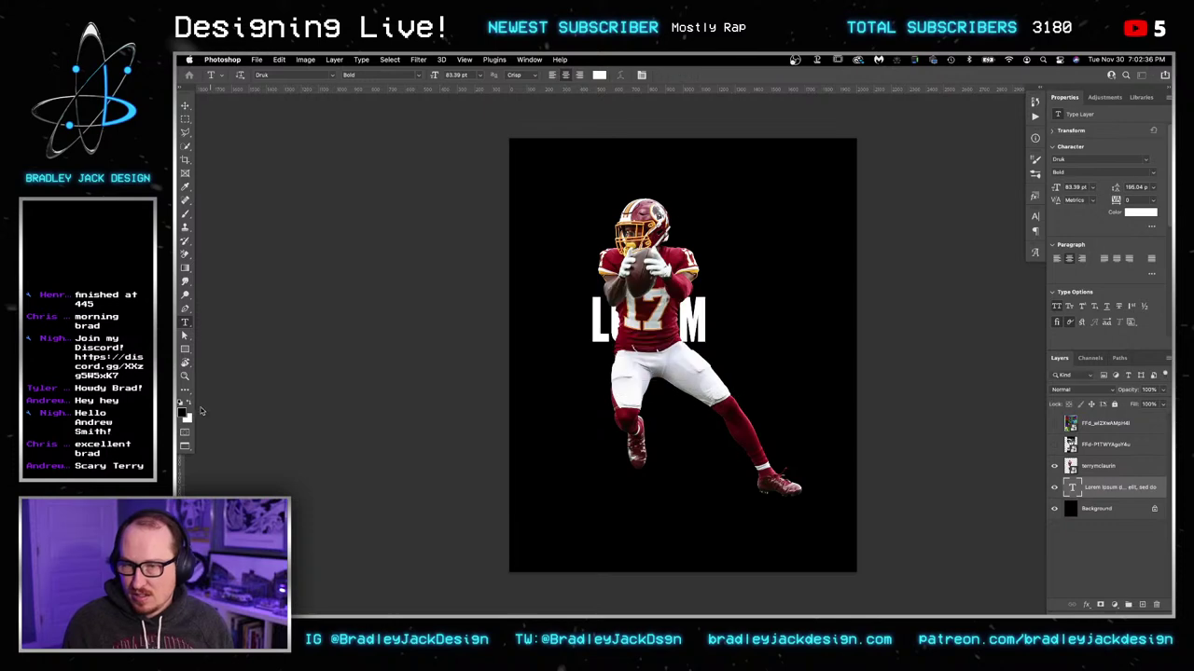
Step: Sample a maroon colour and draw a rectangle about 923 × 912 px behind the player's legs and lower torso
key(i)
key(u)
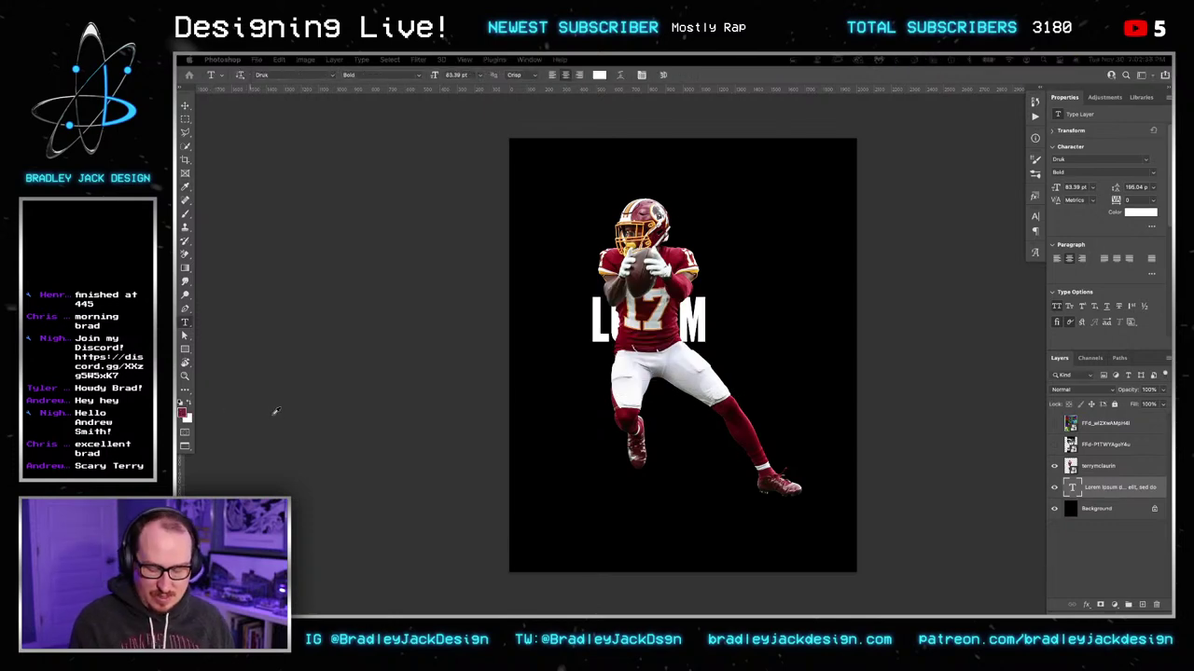
drag(563, 305, 724, 461)
key(v)
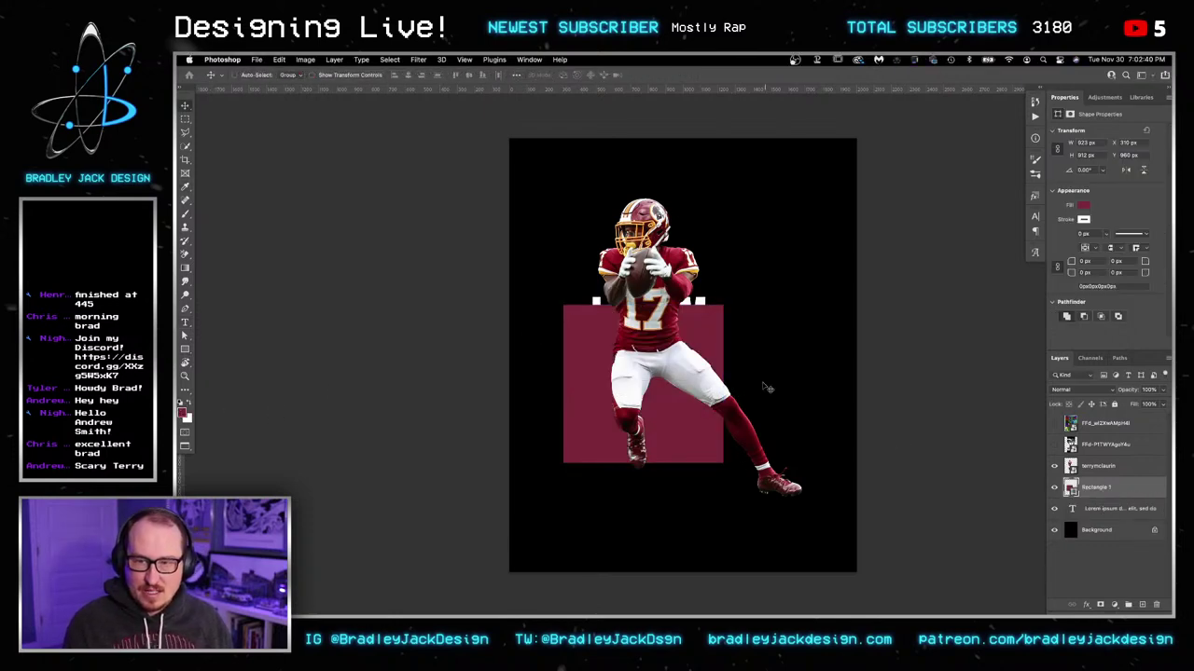
key(super+Tab)
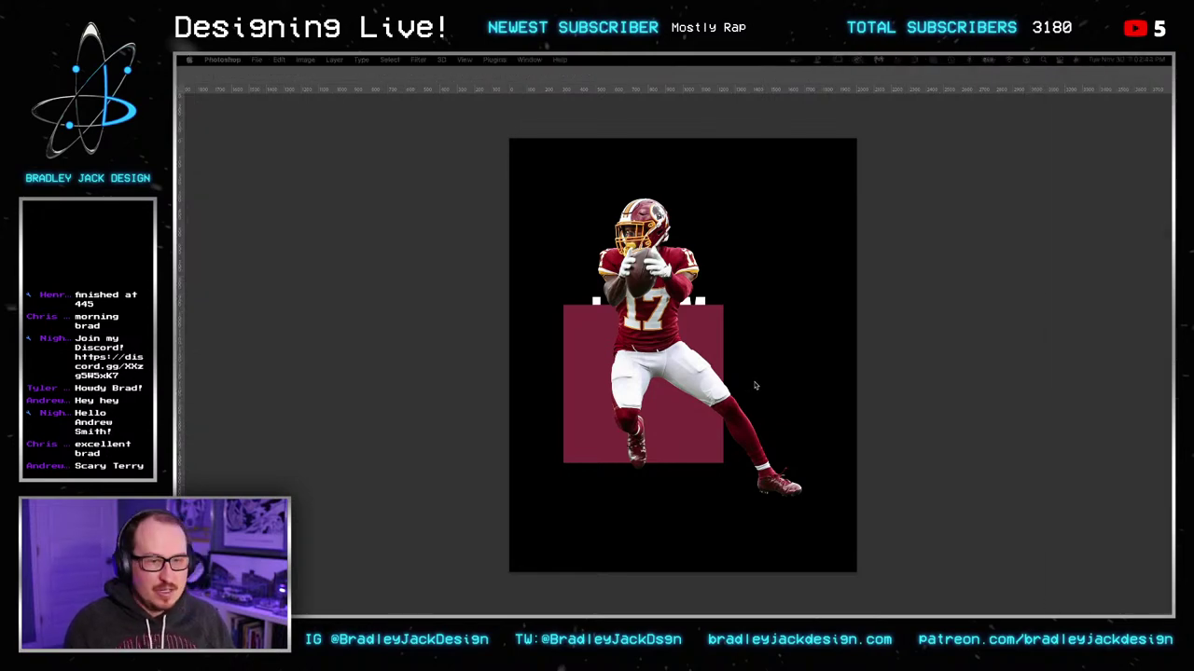
key(Tab)
Step: Set the foreground colour to orange and draw a second rectangle about 595 × 445 px to the right of the player
click(182, 413)
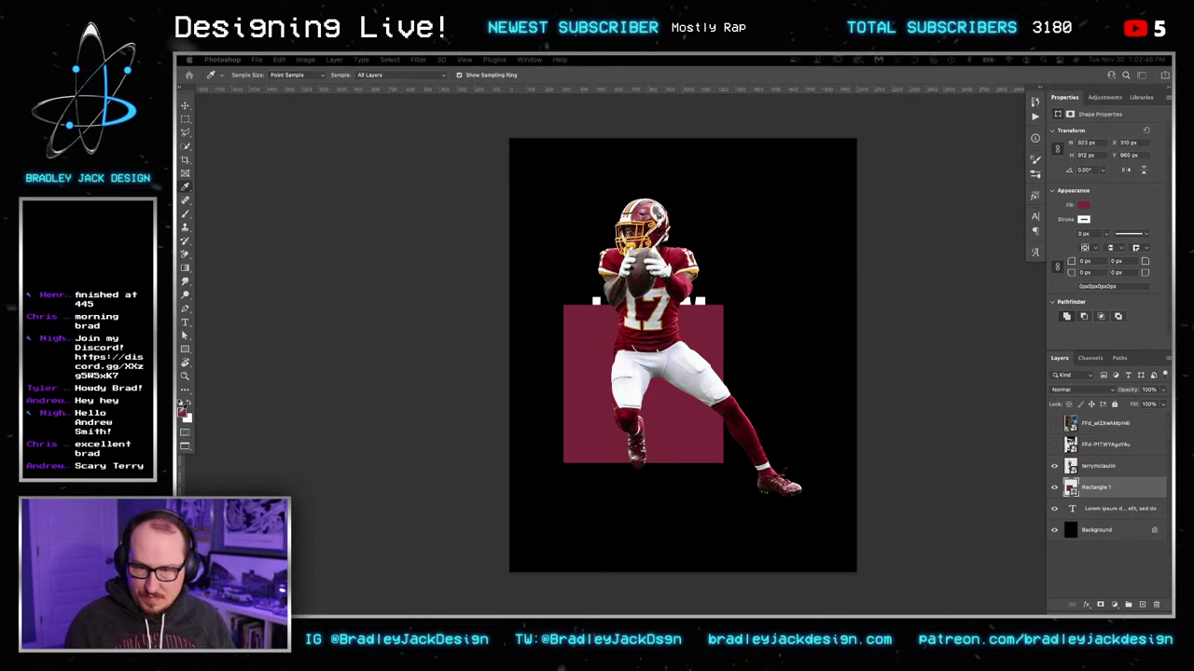
key(Return)
key(u)
drag(719, 259, 817, 331)
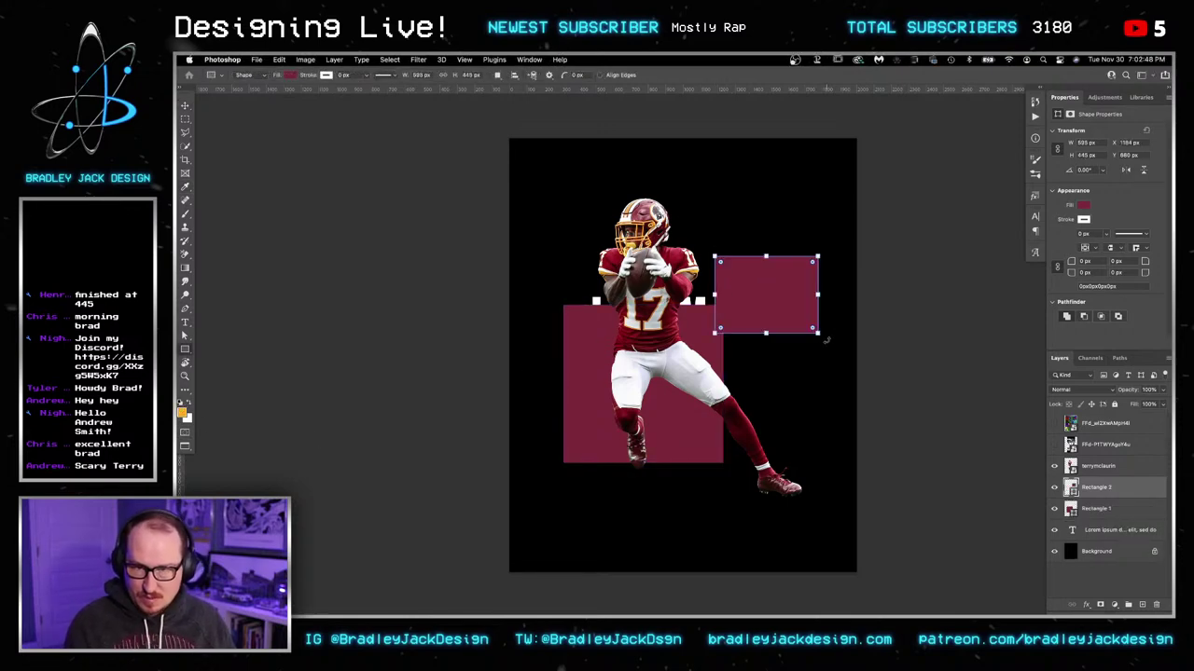
Step: Draw a third rectangle about 570 × 654 px to the upper left of the player and open its fill colour choices
key(i)
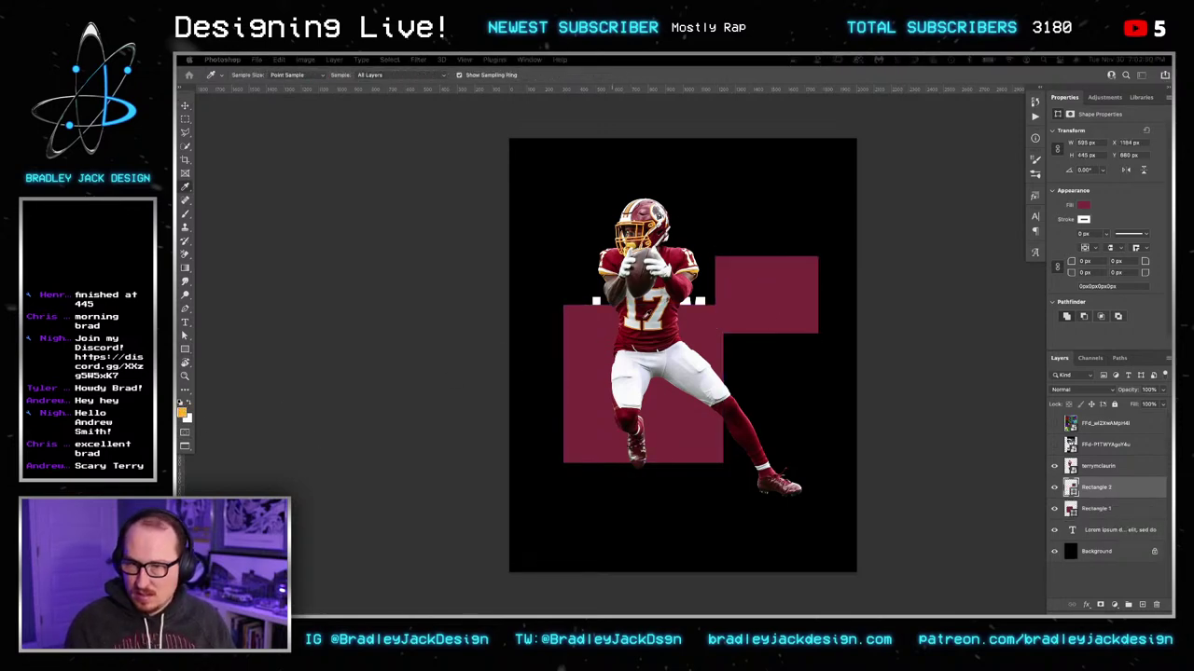
key(u)
drag(517, 165, 617, 277)
click(288, 76)
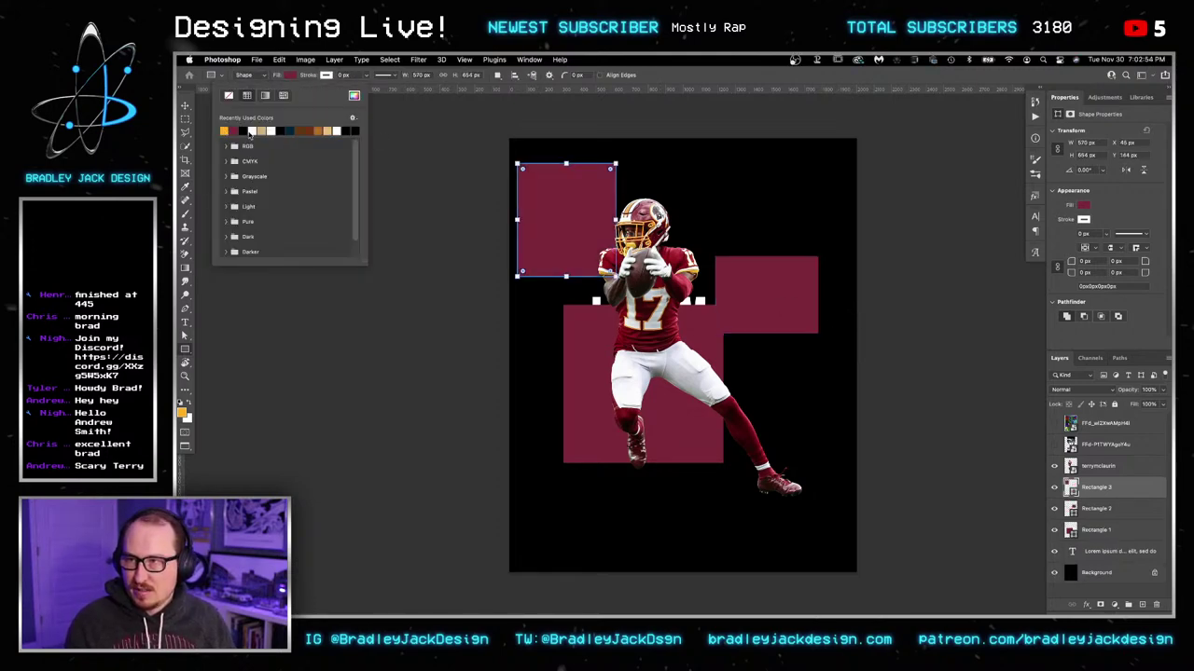
Step: Delete the three maroon rectangles
key(v)
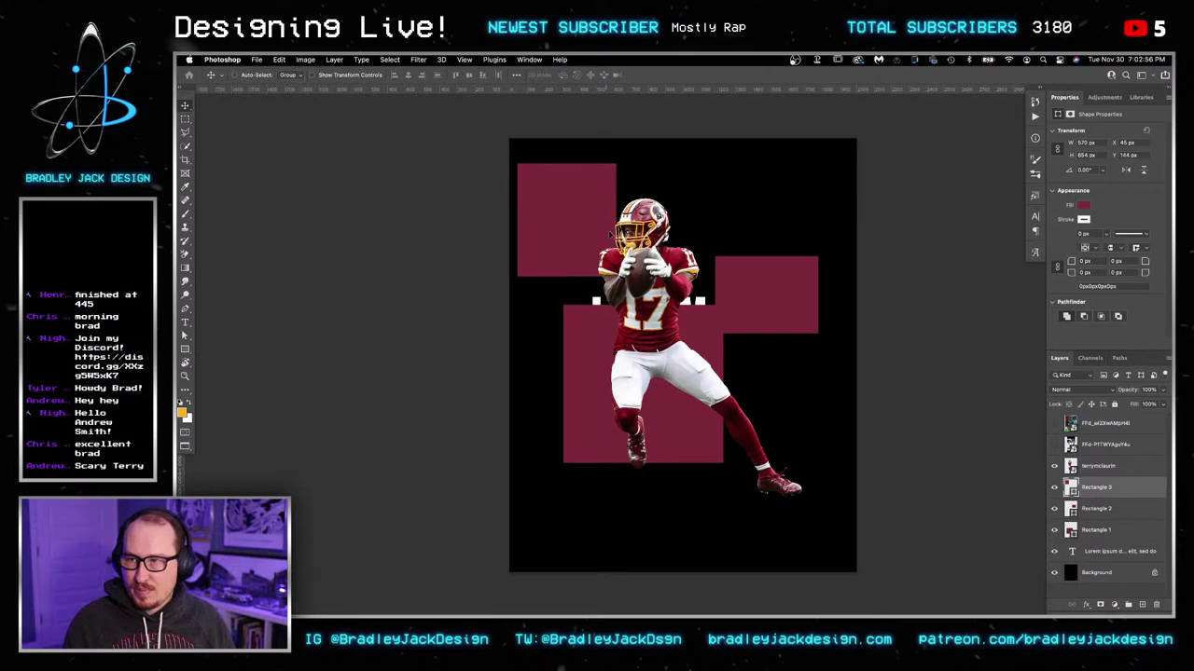
key(BackSpace)
key(BackSpace)
key(BackSpace)
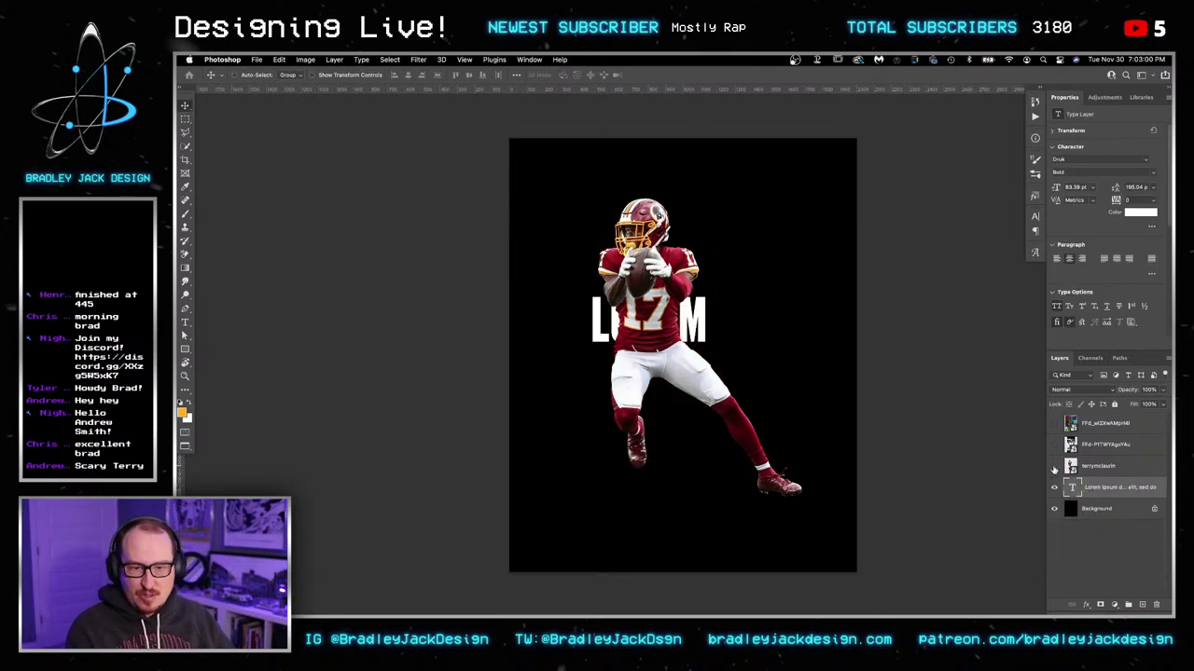
Step: Hide the player layer and replace the placeholder text with SCARY TERY
click(1055, 466)
double_click(698, 311)
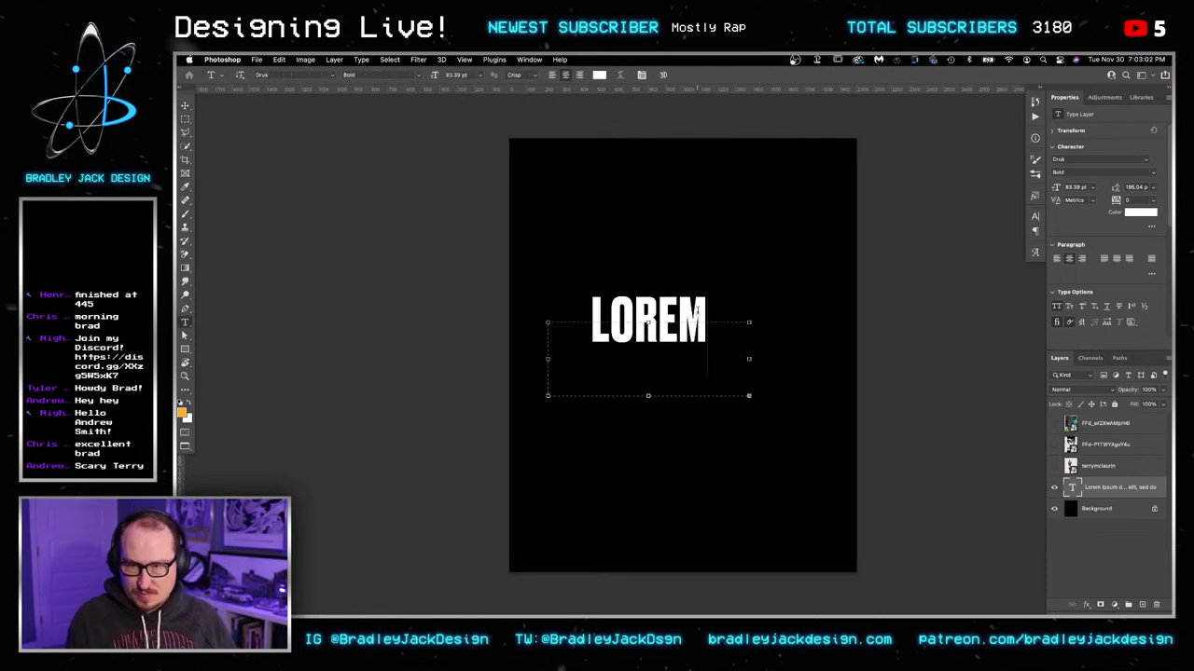
key(ctrl+a)
text(SCARY)
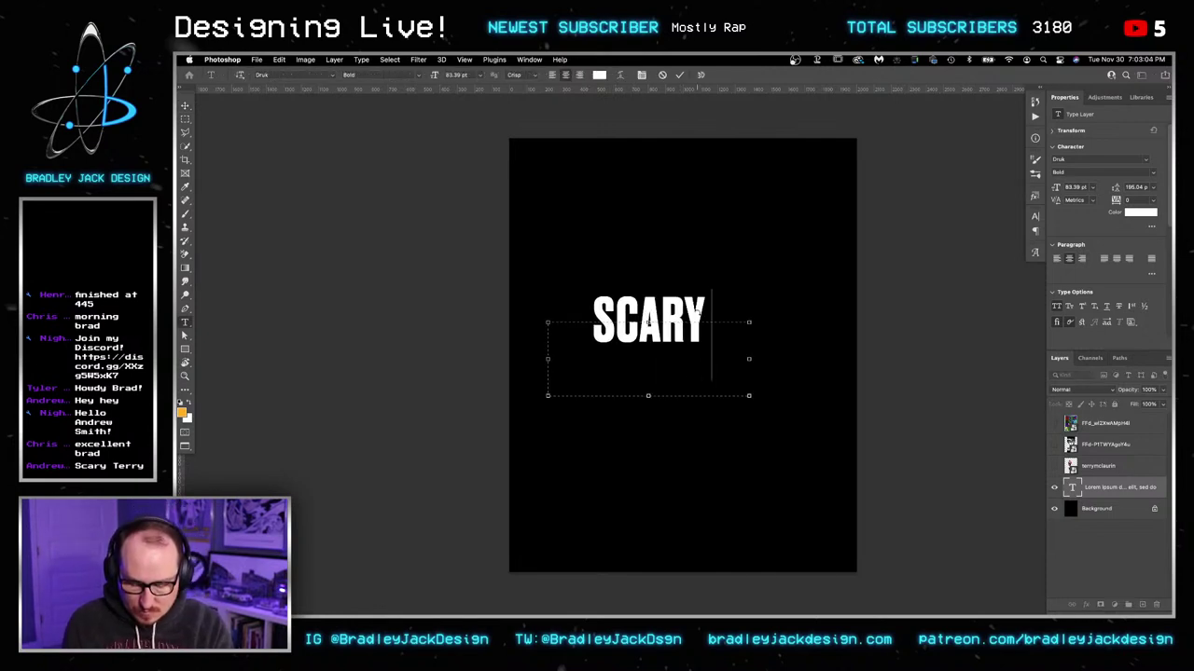
text( T)
key(BackSpace)
key(BackSpace)
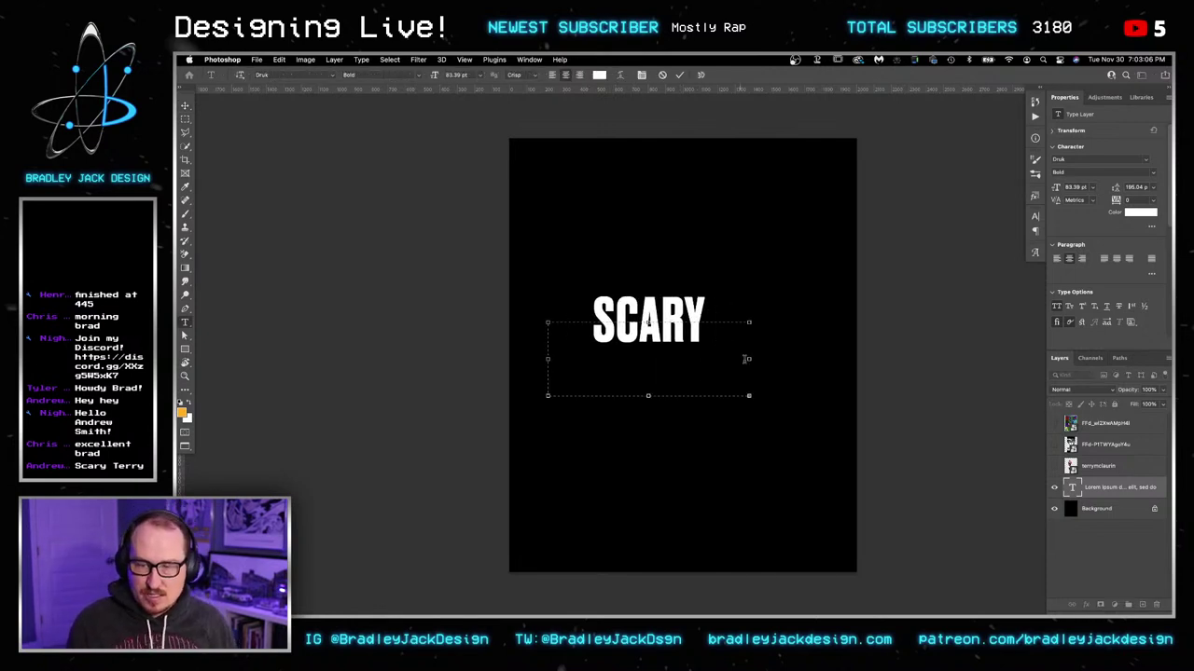
Step: Widen the text box on both sides so it spans the full canvas width
drag(748, 359, 856, 359)
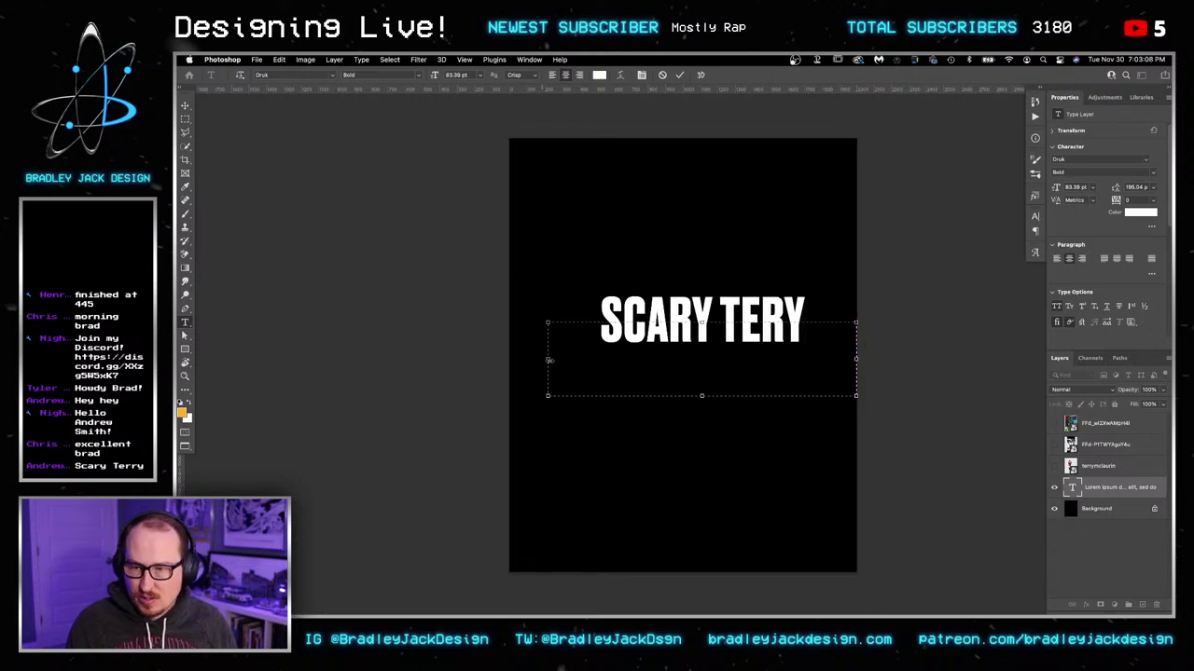
drag(517, 363, 509, 360)
scroll(550, 361, right, 1)
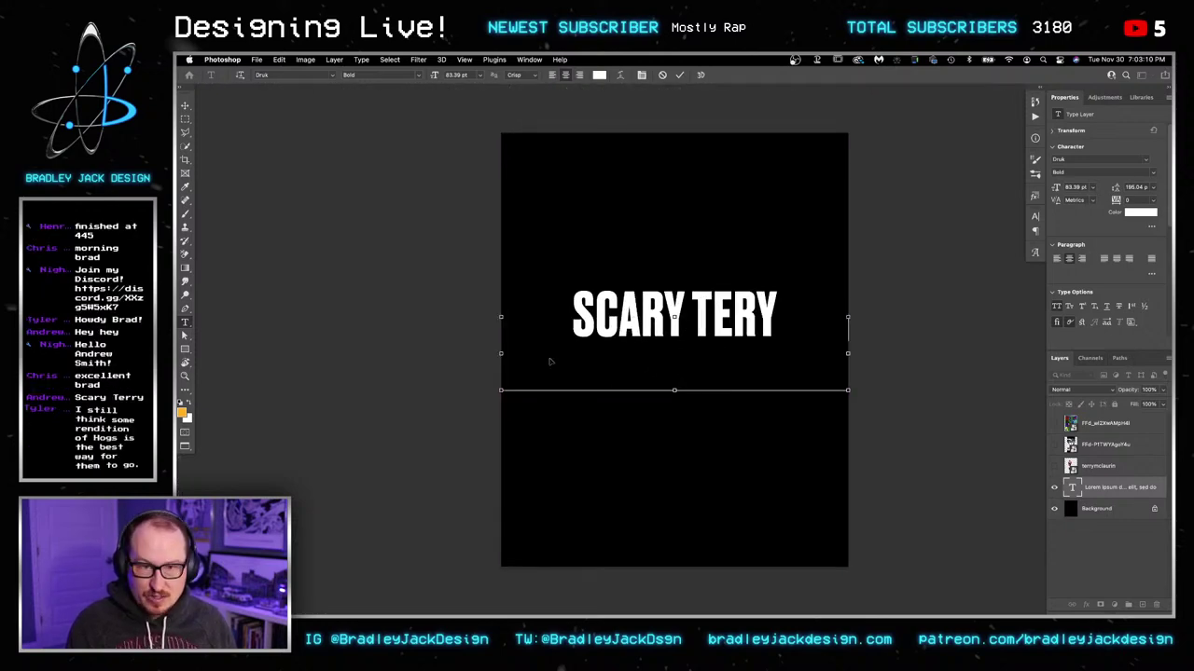
Step: Correct the spelling of the title so it reads SCARY TERRY
click(750, 326)
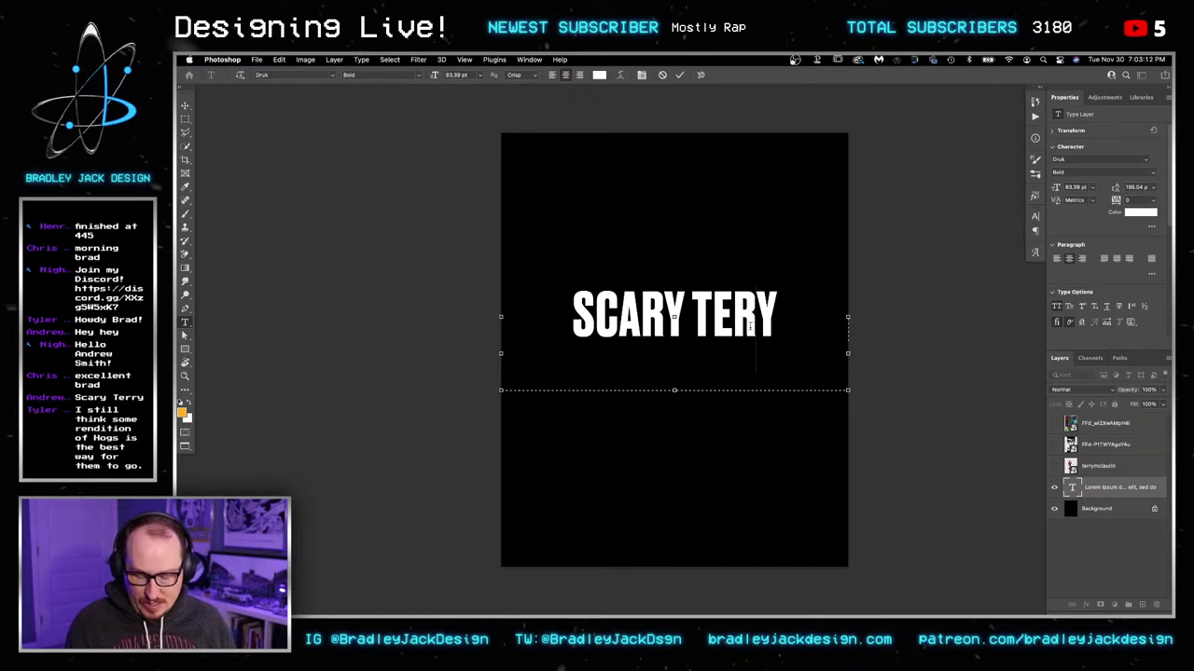
text(r)
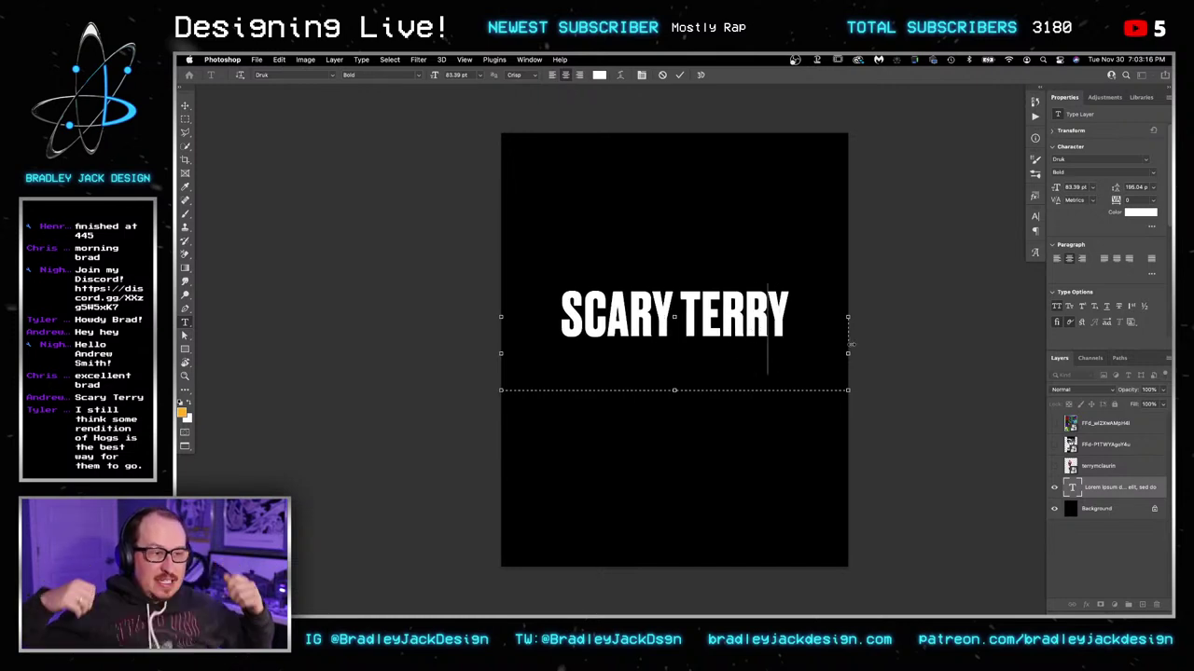
Step: Turn off standard ligatures and contextual alternates for the whole title, set its baseline shift to 0 pt and commit the text
key(super+a)
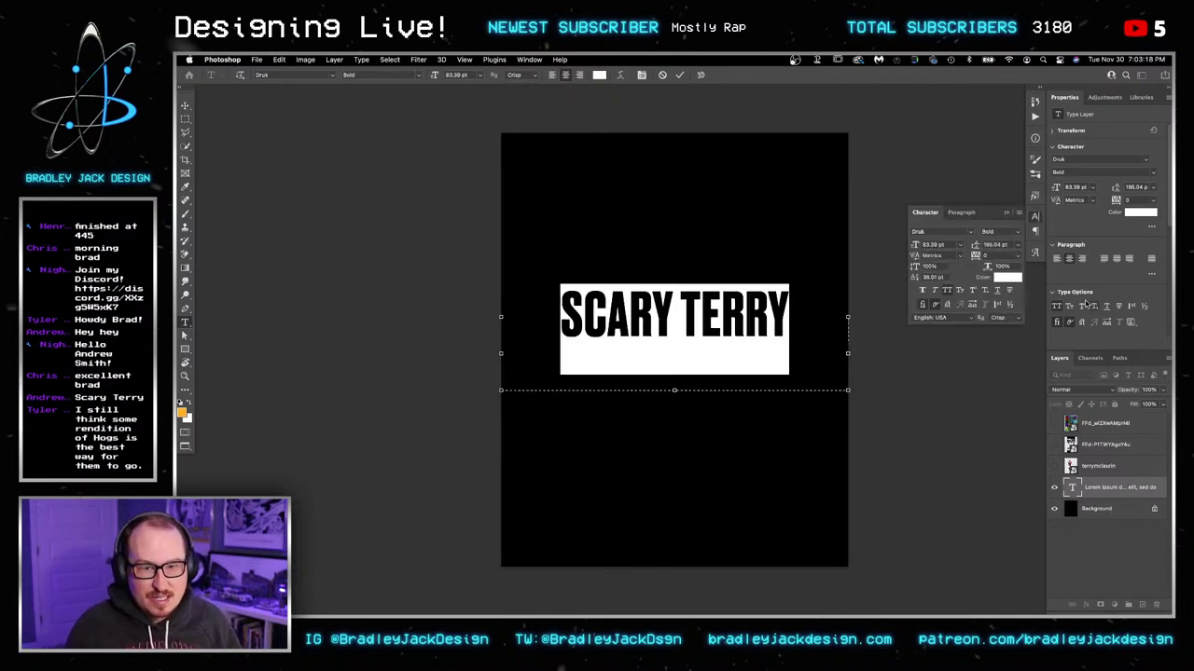
key(super+t)
click(922, 304)
click(938, 305)
click(937, 278)
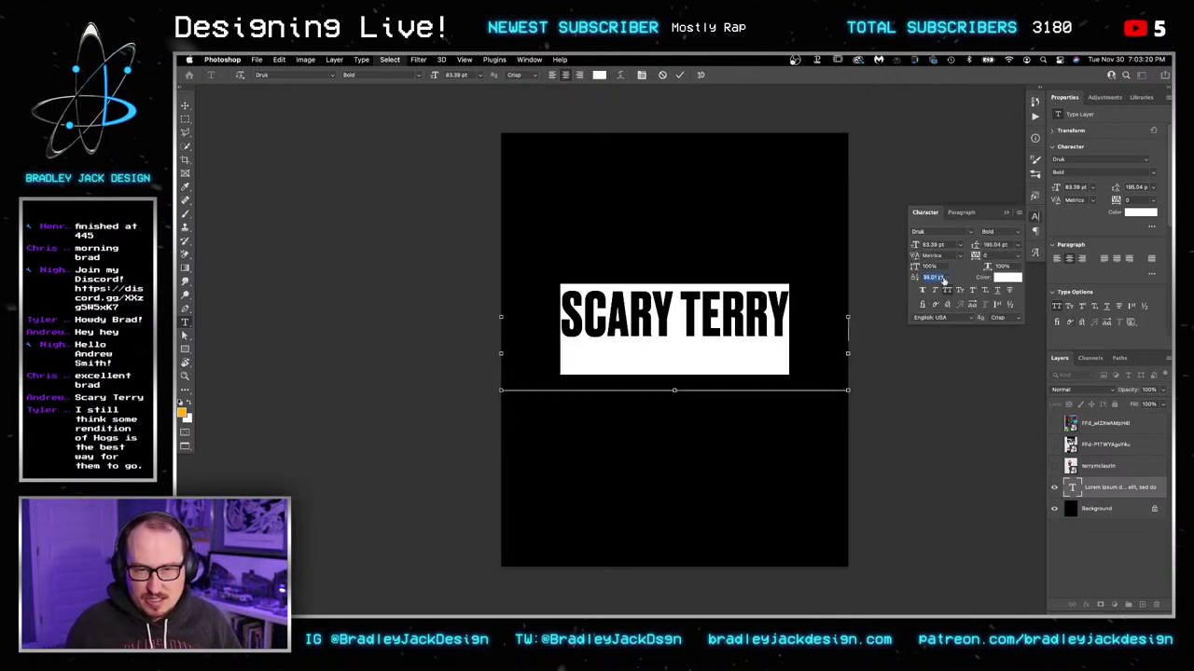
text(0)
key(Tab)
click(673, 322)
key(super+a)
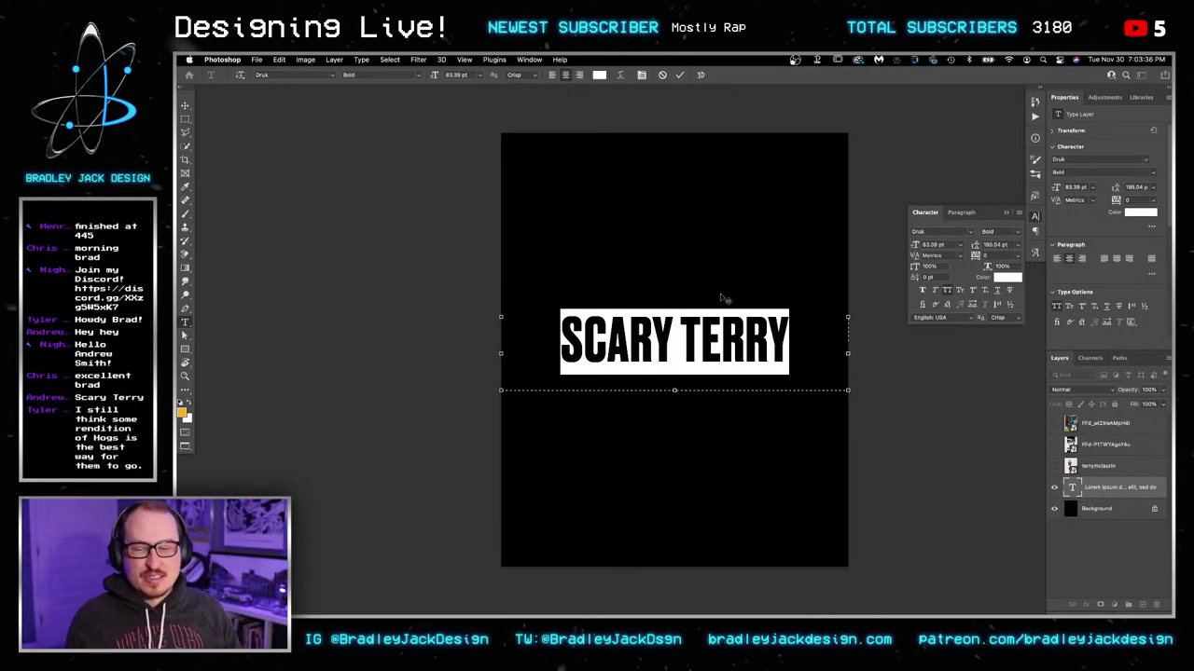
click(738, 334)
key(Escape)
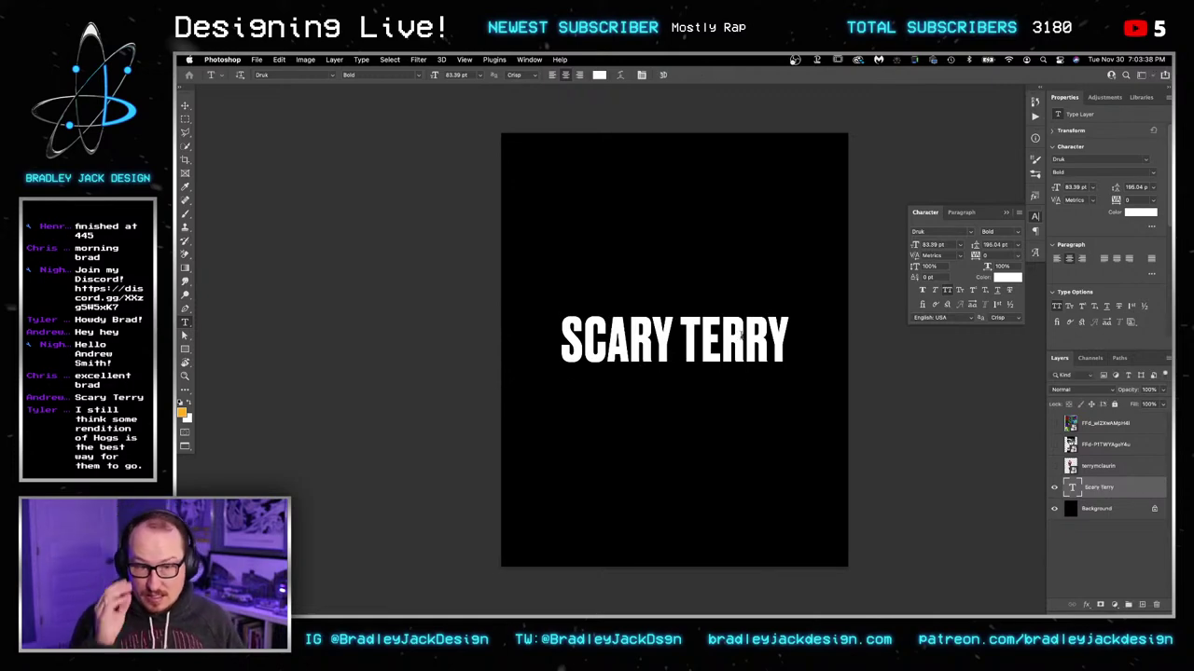
Step: Show the reference collage, examine the stretched lettering of the YOU WILL ACHIEVE GREAT THINGS poster, and hide the collage again
click(1055, 445)
key(z)
click(674, 407)
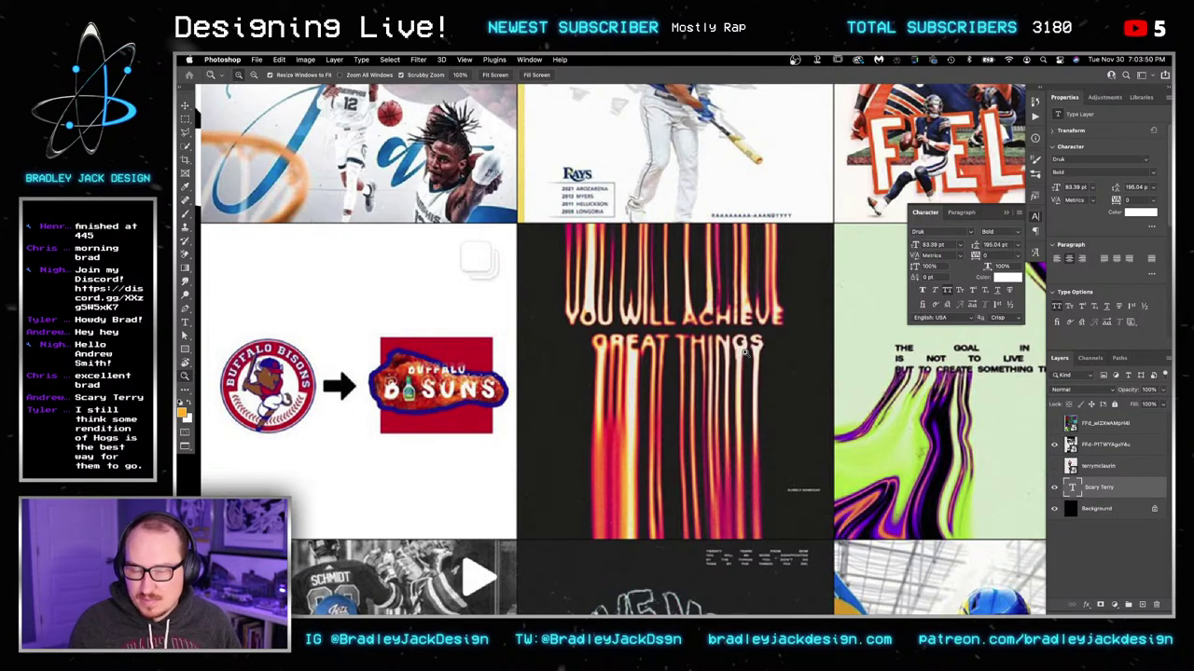
key(super+Tab)
key(super+Tab)
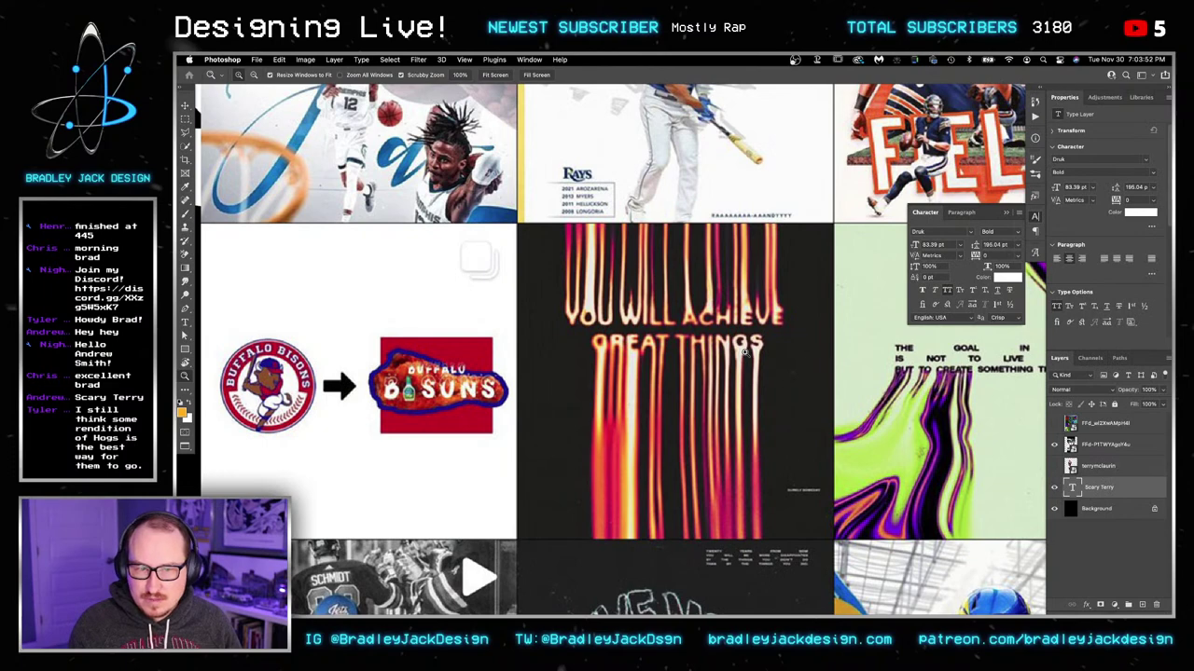
key(super+Tab)
key(super+Tab)
key(super+Tab)
key(super+Tab)
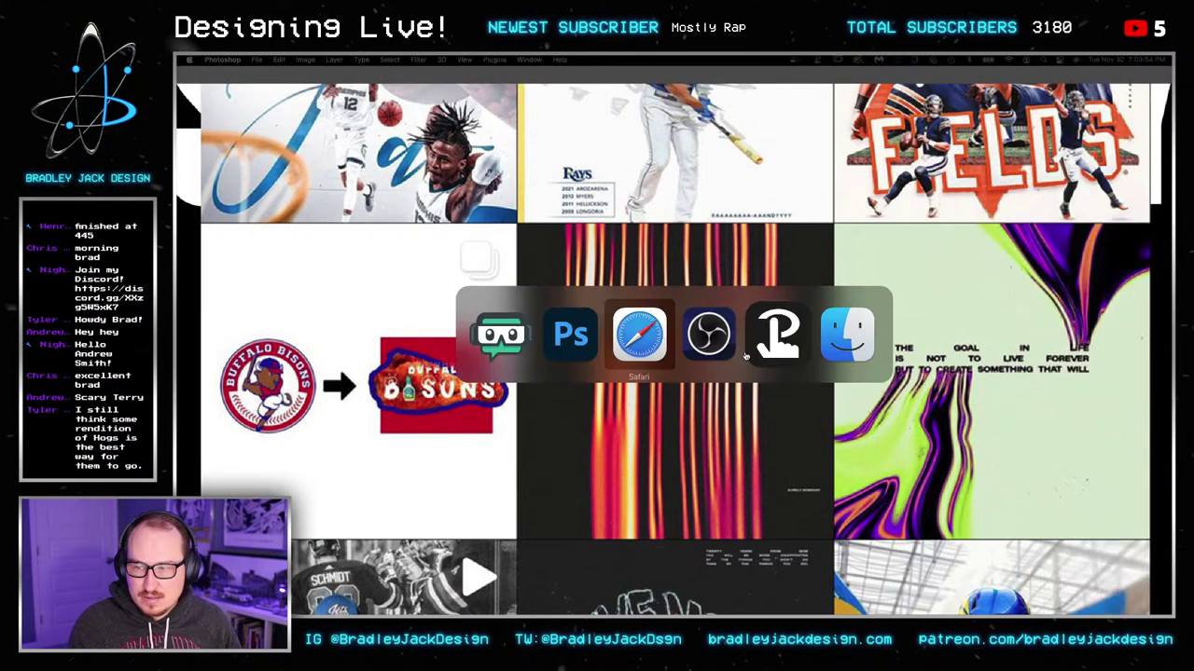
click(552, 356)
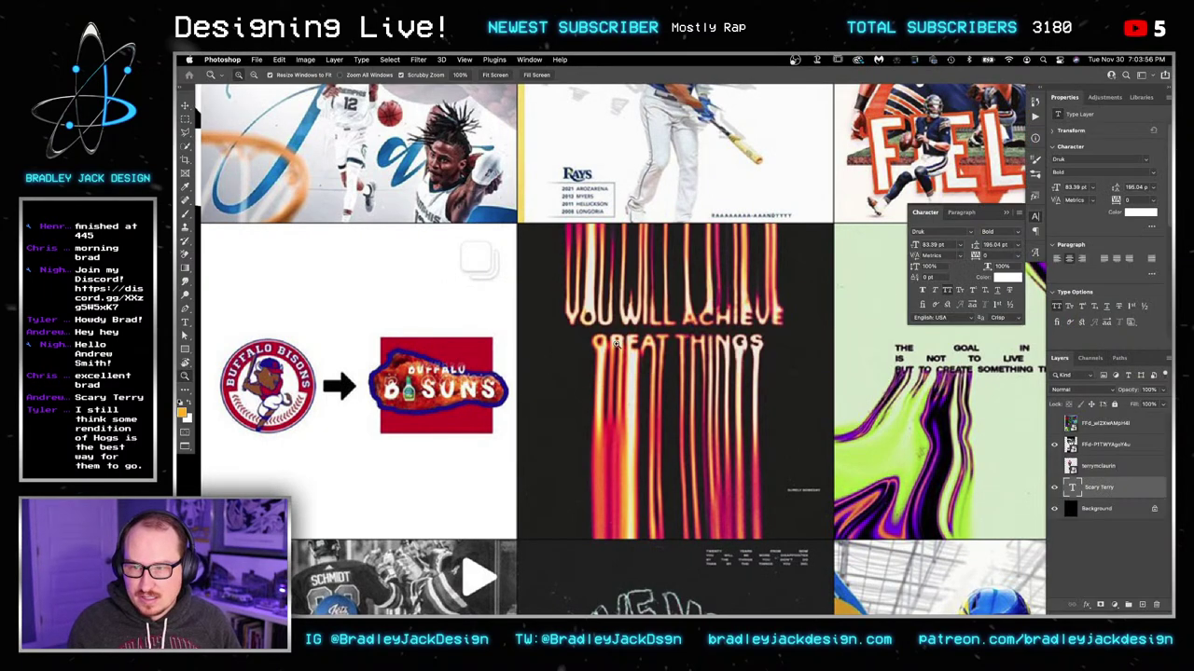
scroll(762, 394, down, 5)
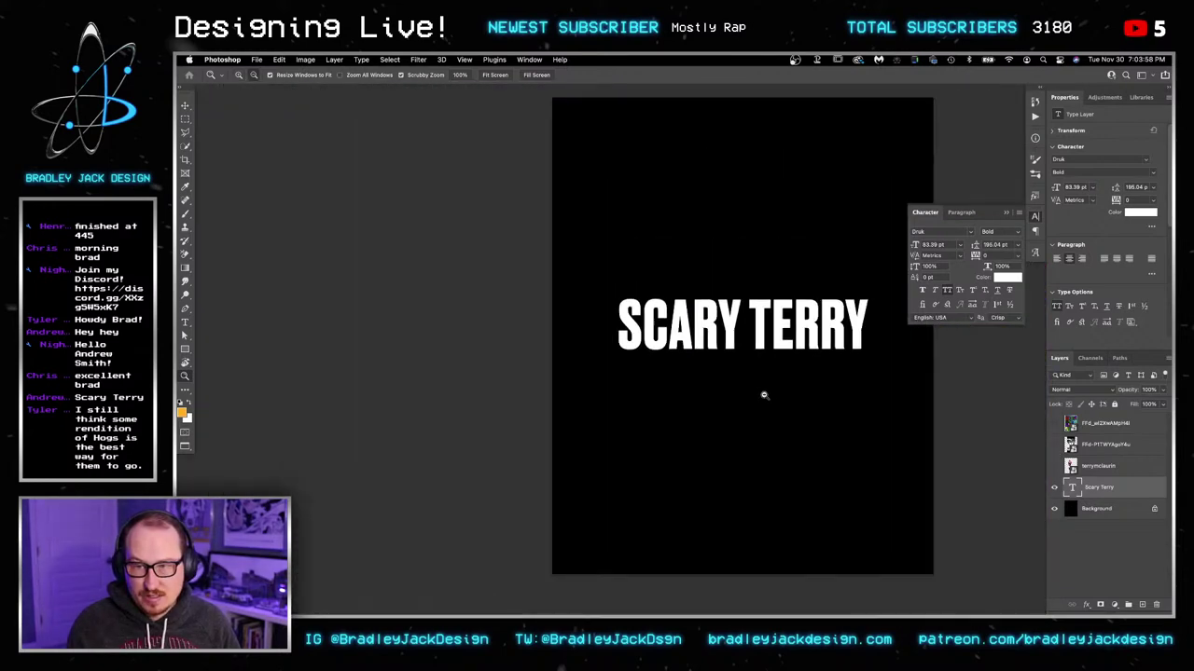
Step: Try monospaced fonts on the title, including Maison Neue Mono, Mono45 Headline, Roboto Mono and VCR OSD Mono, and cancel the text edit
drag(762, 394, 682, 391)
key(t)
key(super+a)
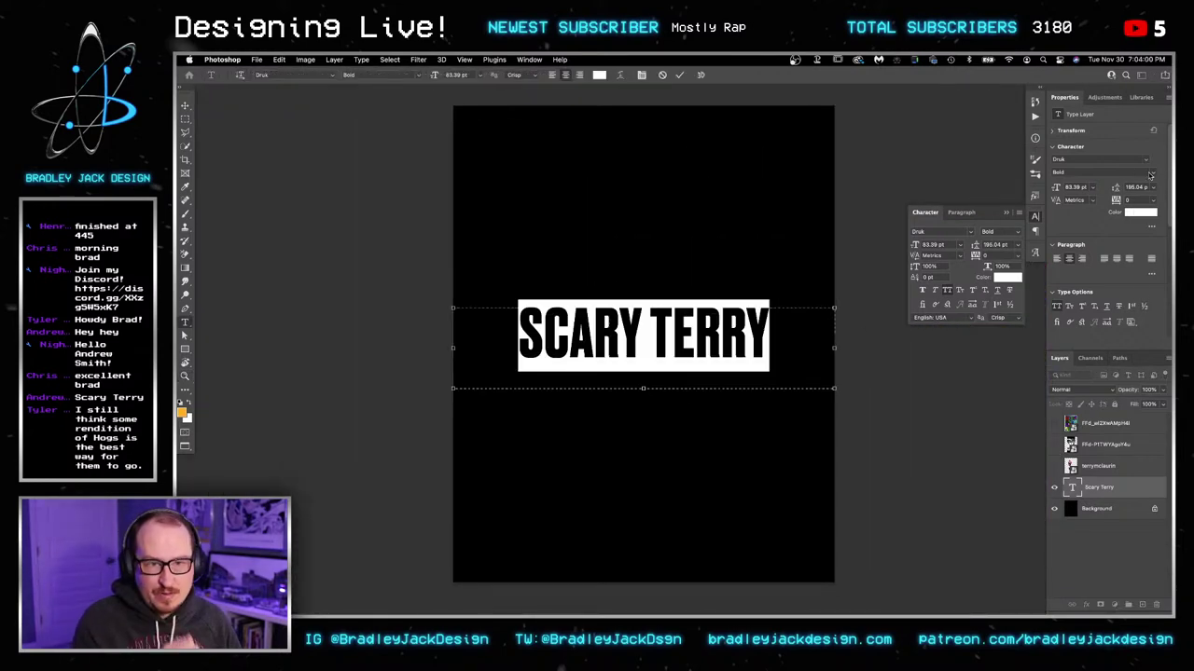
click(1147, 161)
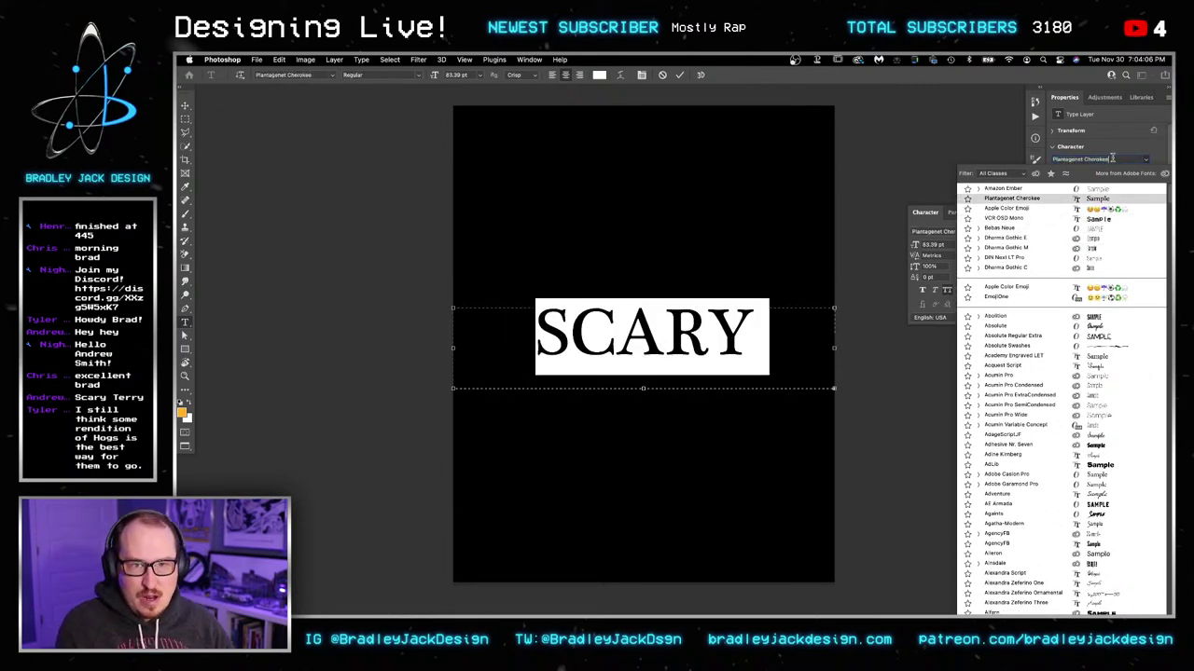
text(mono)
key(Return)
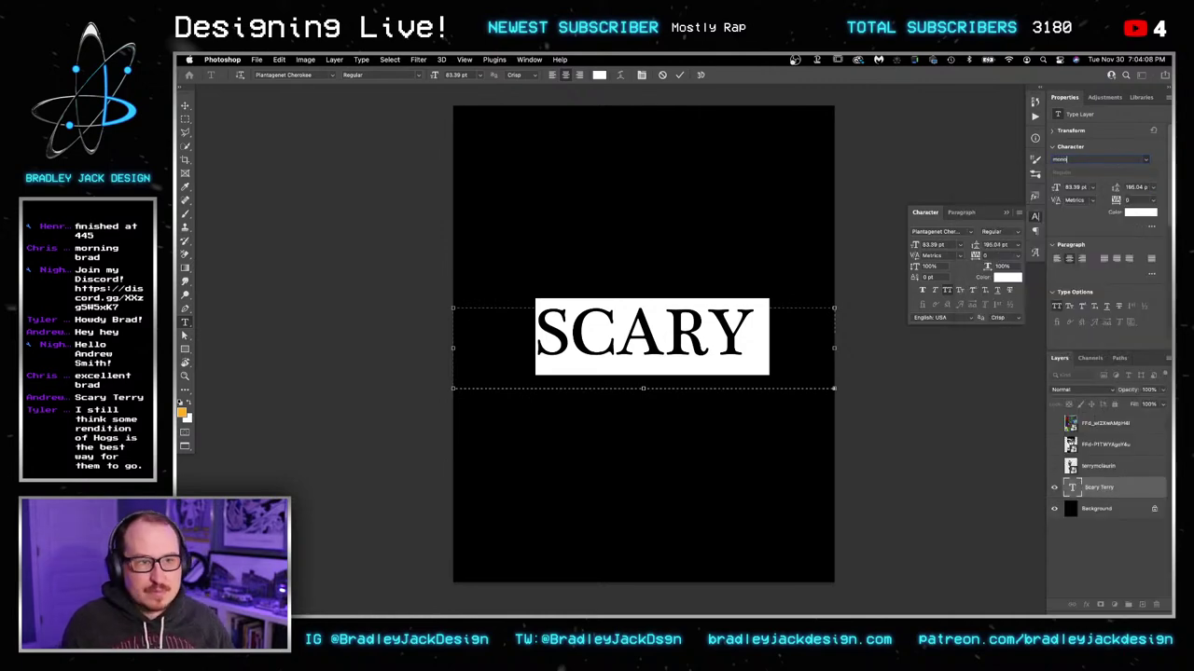
key(Down)
key(Down)
key(Down)
key(Down)
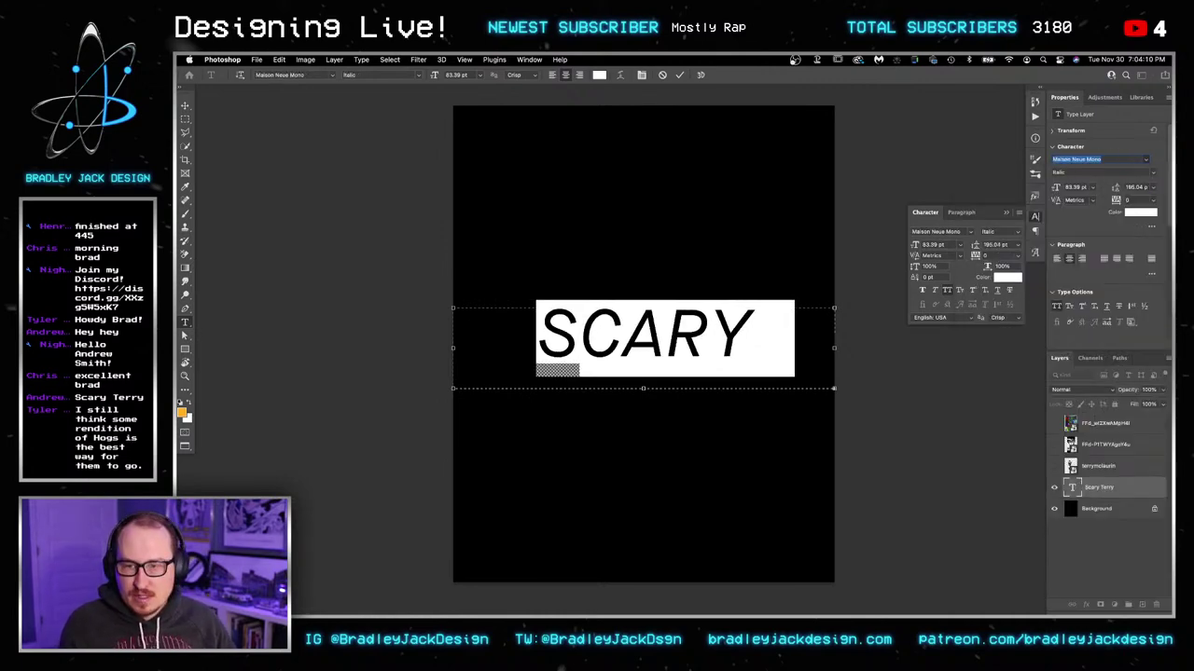
key(Down)
key(Down)
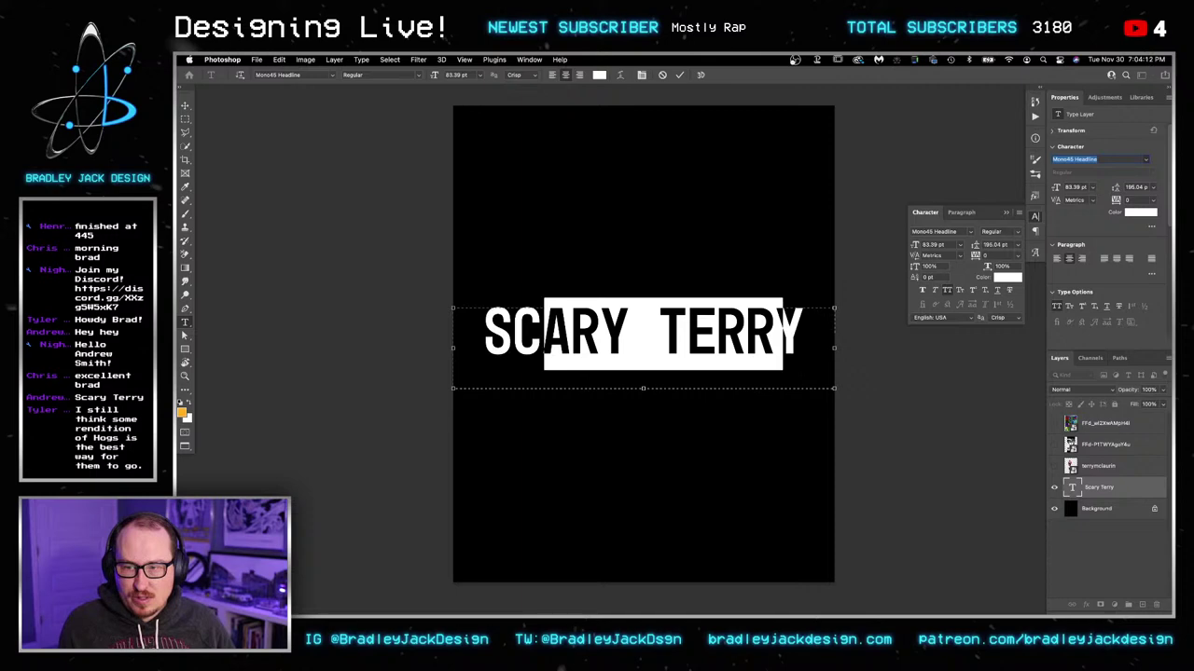
text(vcr)
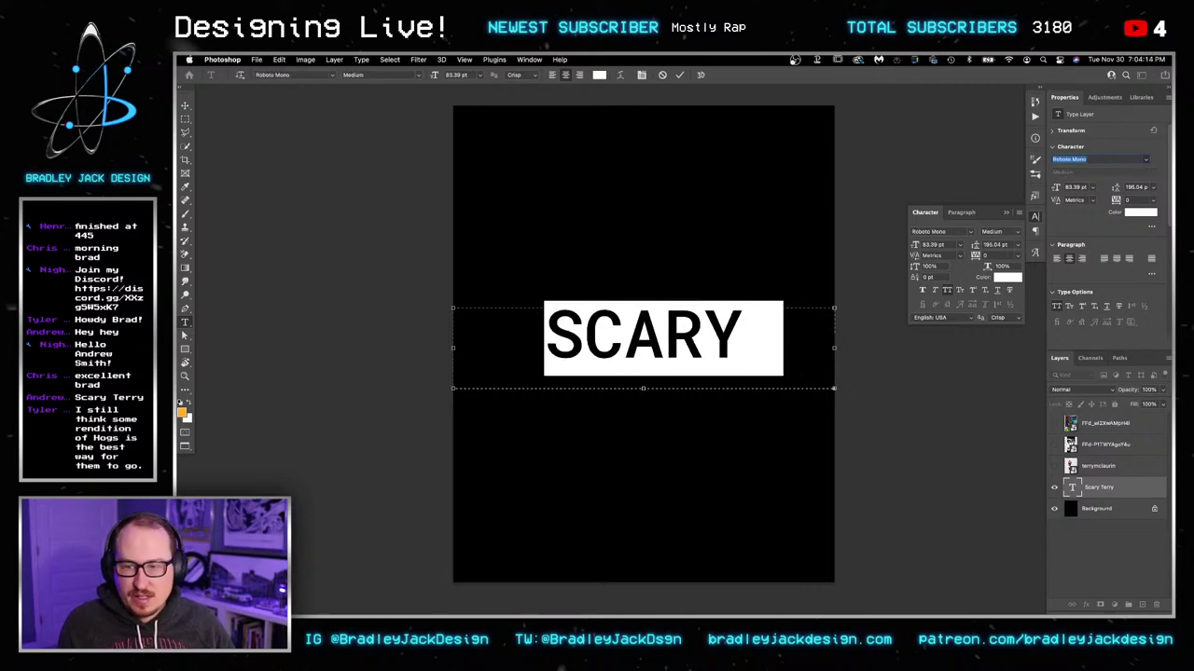
text(pt)
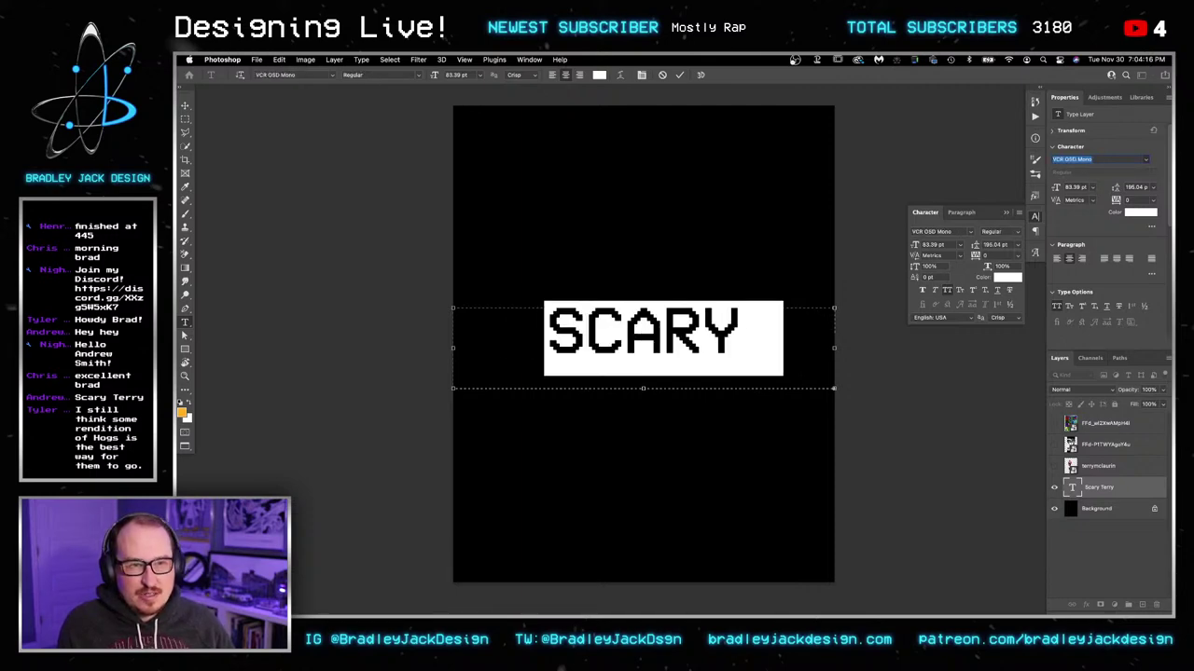
key(Up)
key(Up)
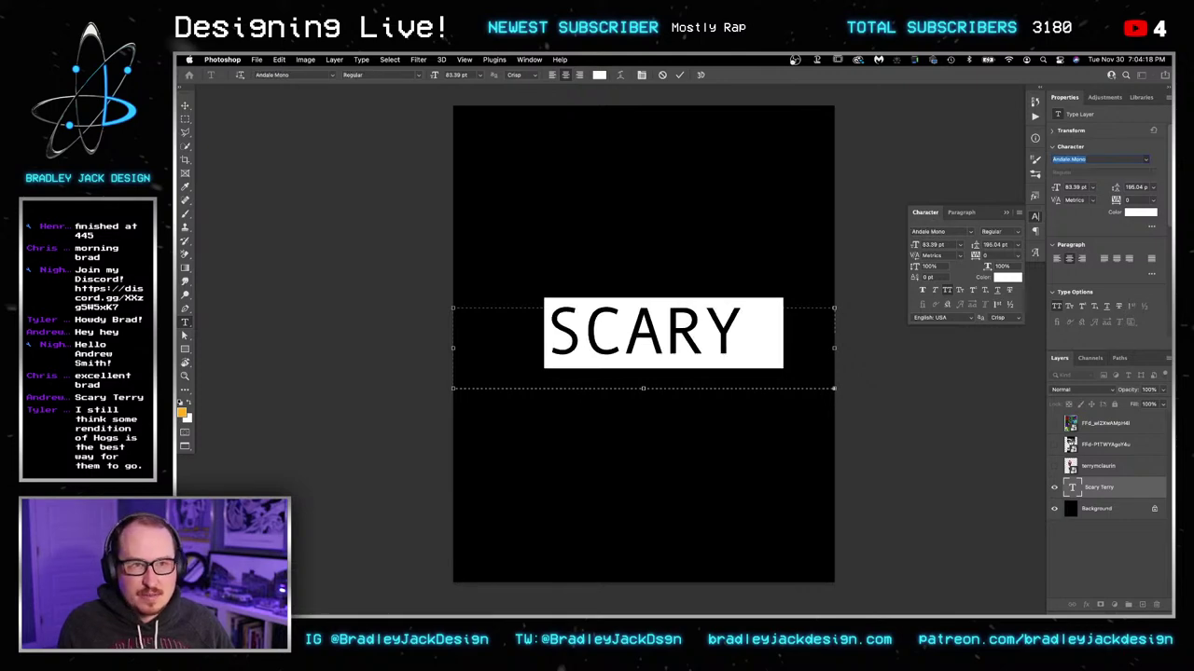
key(Escape)
Step: Set the whole title in Helvetica Bold at 52 pt
click(722, 342)
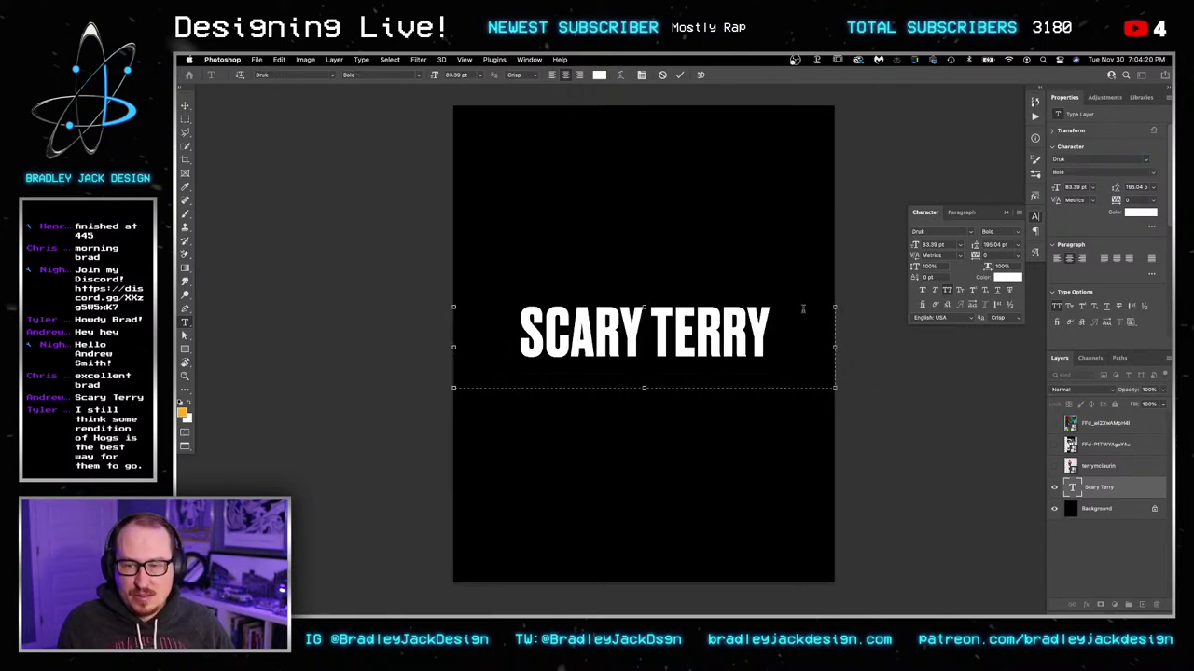
key(super+a)
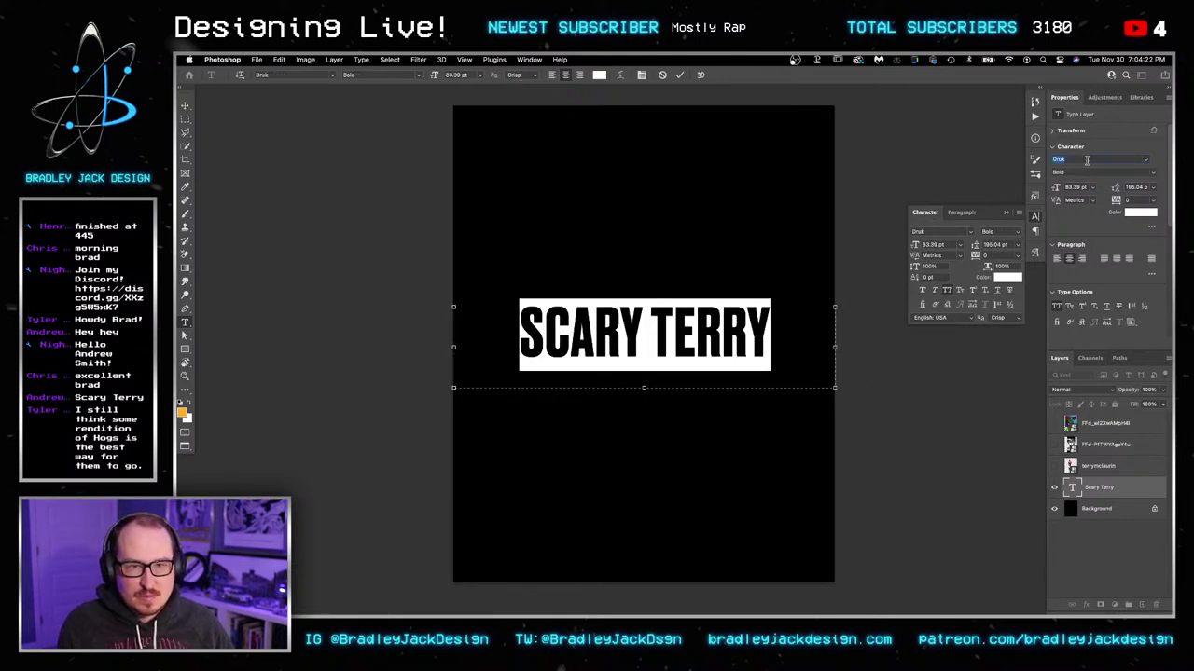
text(helv)
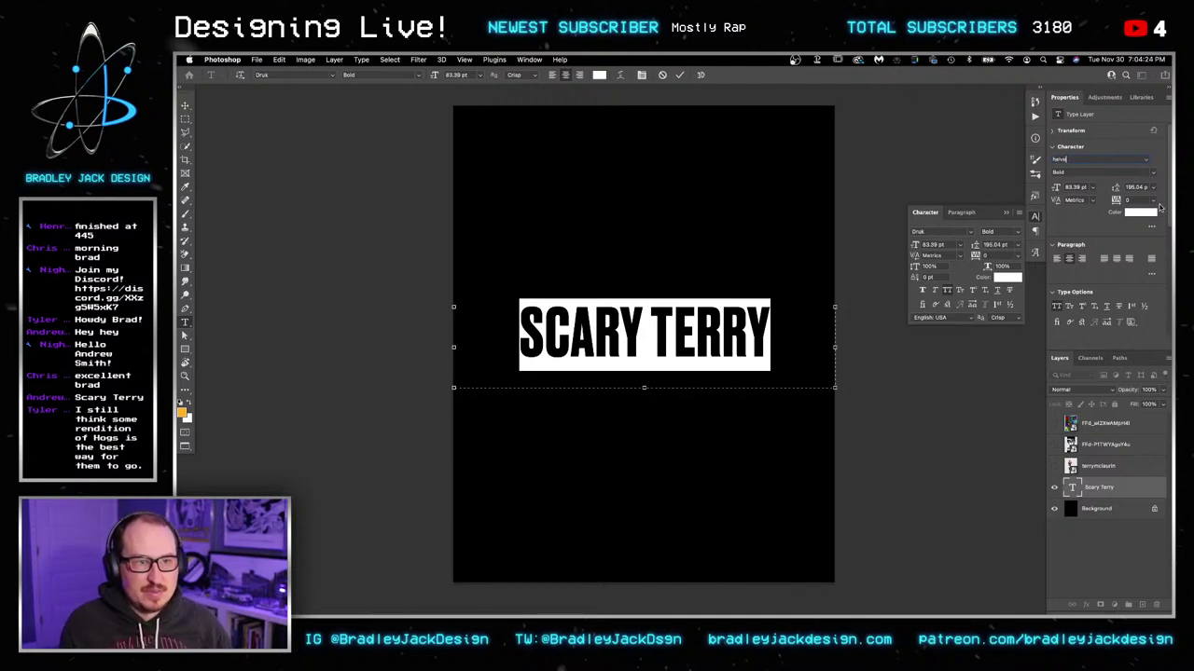
key(Return)
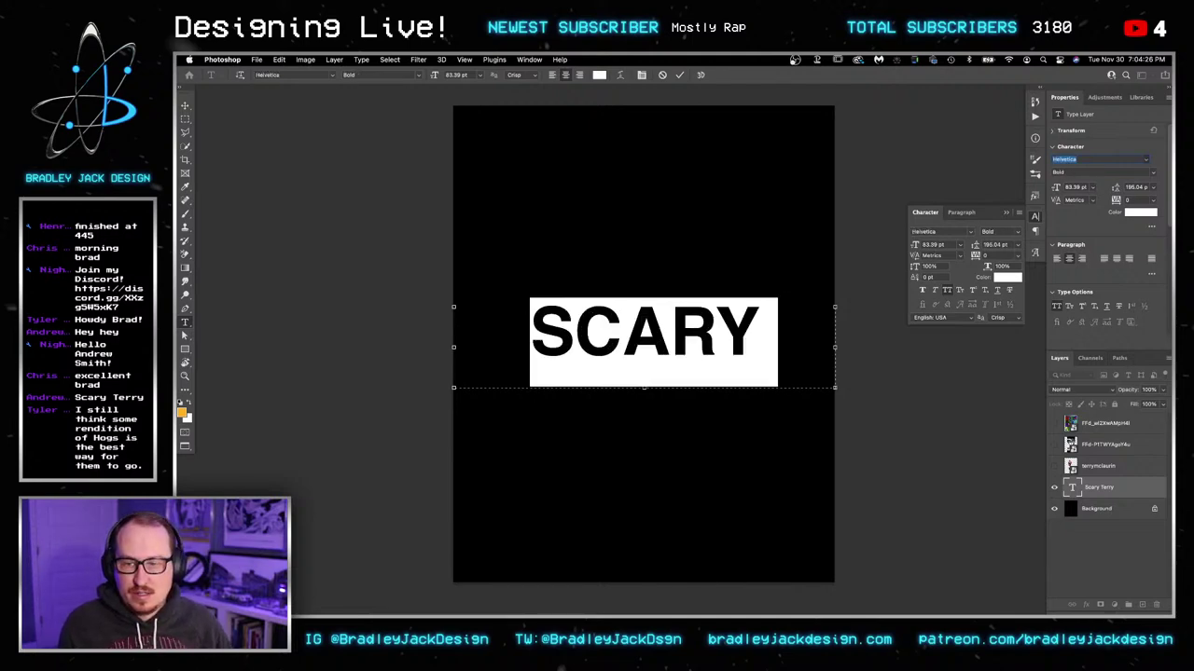
click(1077, 188)
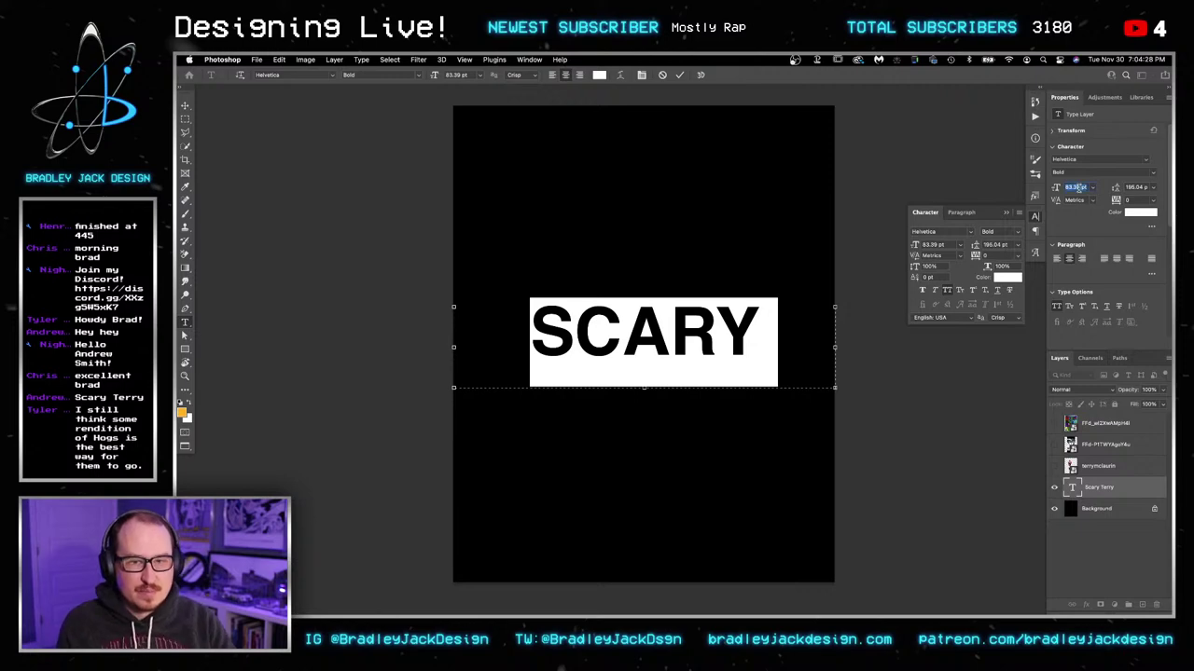
key(shift+Down)
key(shift+Down)
key(shift+Down)
key(Down)
key(Down)
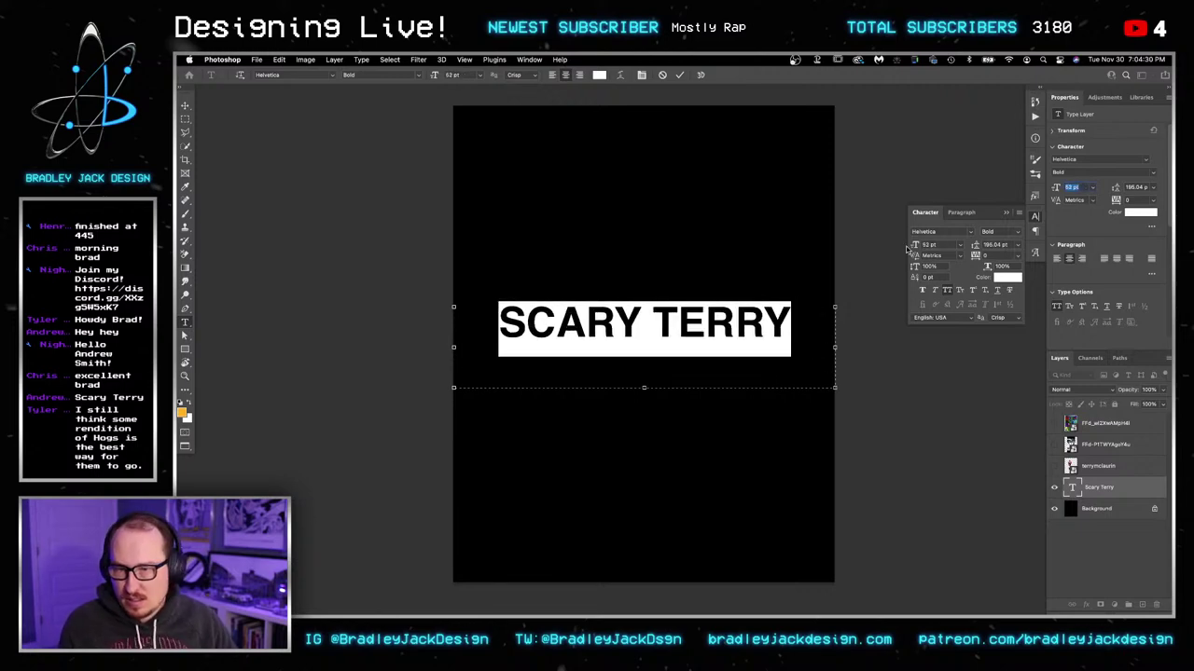
Step: Break the title into two lines, SCARY above TERRY, and extend the text box downward to fit both
click(651, 326)
key(Return)
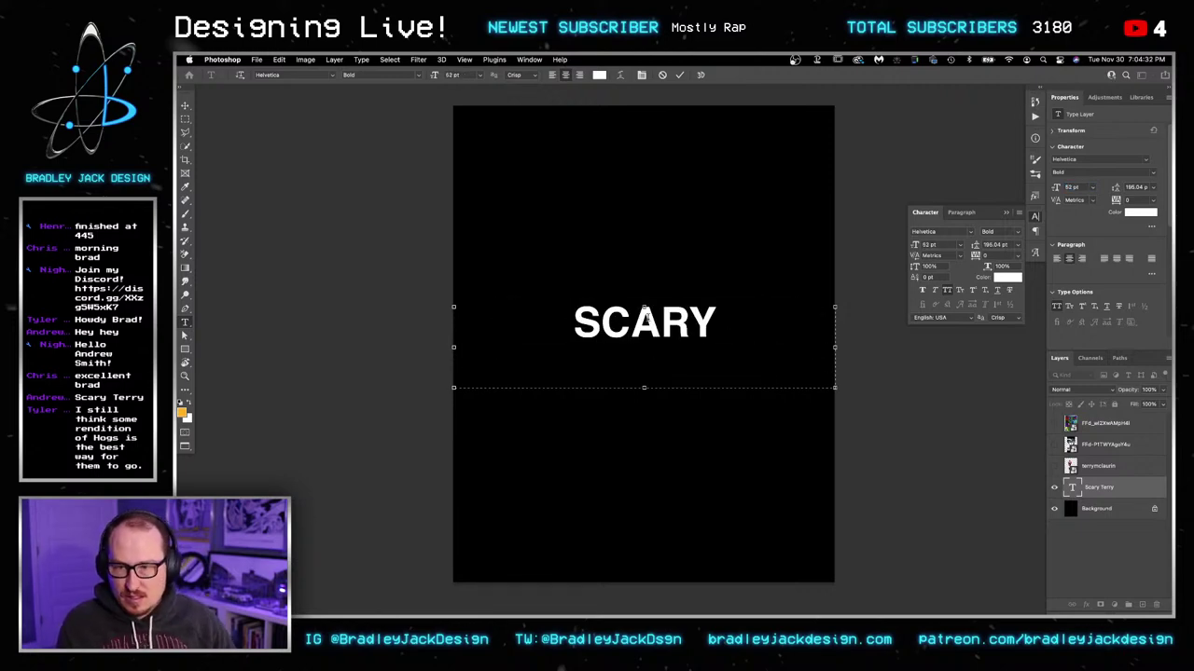
Step: Change the font of both title lines to Helvetica Neue Condensed Black
key(ctrl+a)
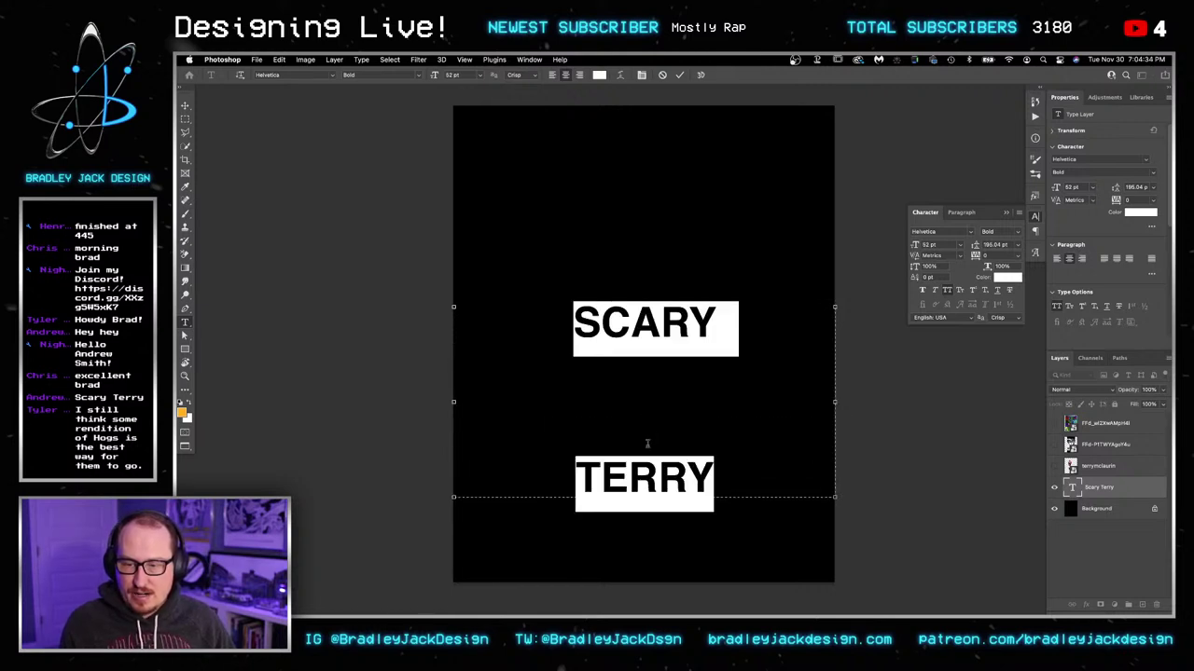
click(1098, 158)
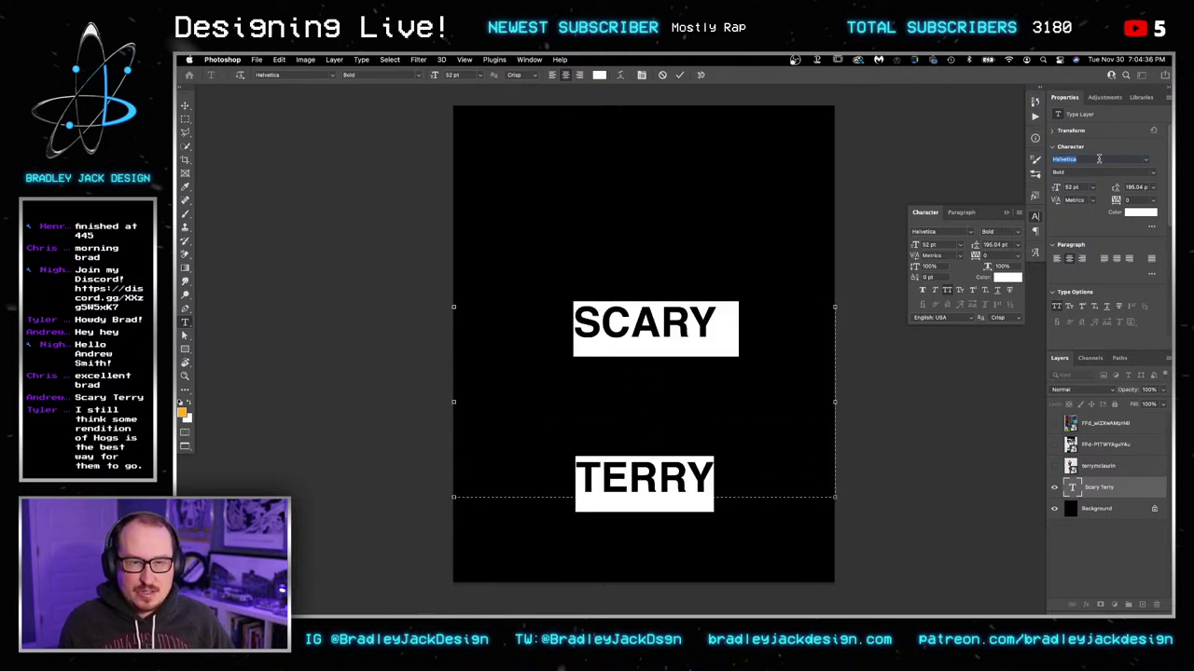
text(ha)
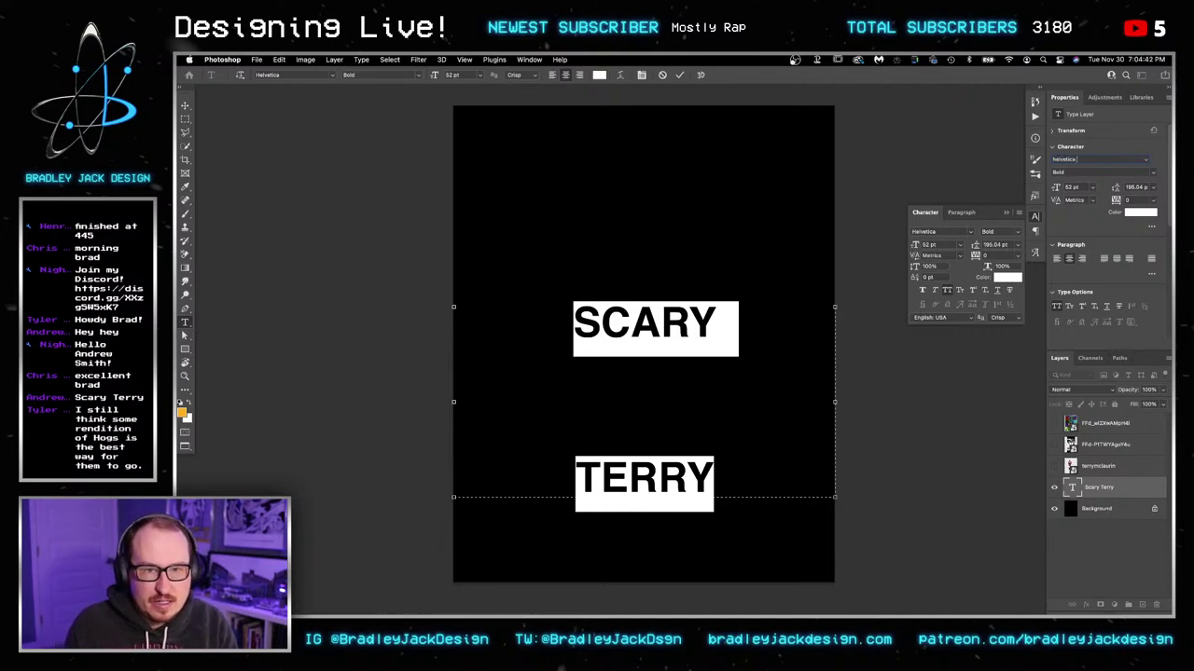
key(Down)
key(Down)
key(Down)
key(Down)
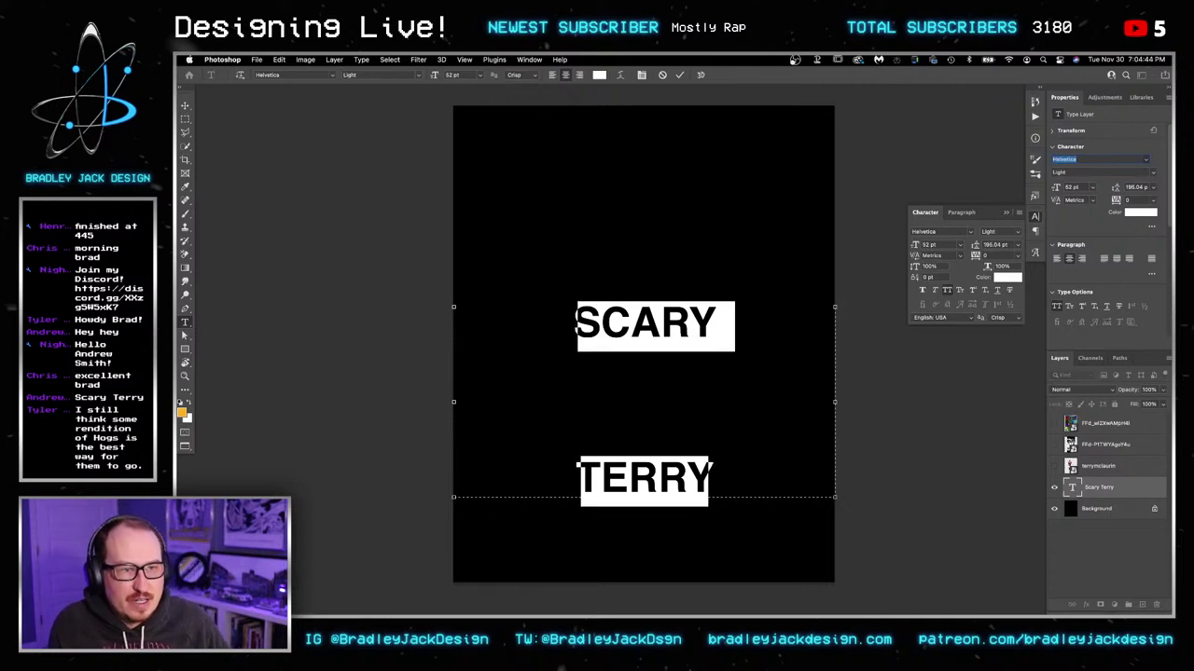
key(Return)
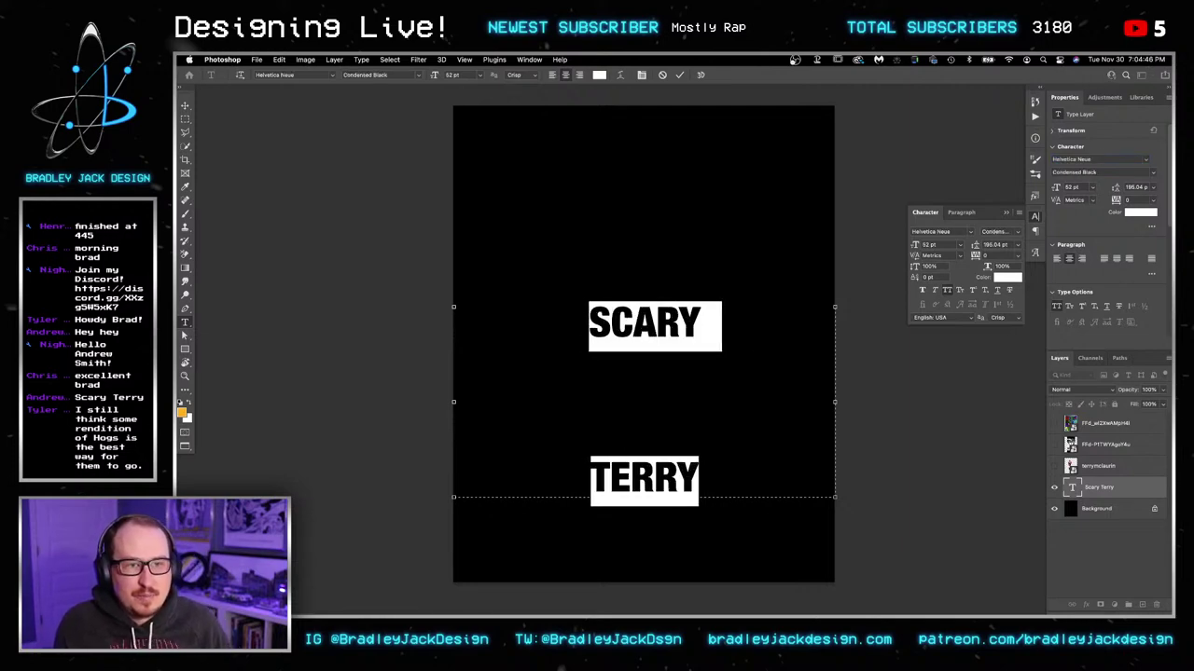
Step: Enlarge the two-line title to a font size of 112 pt
click(949, 246)
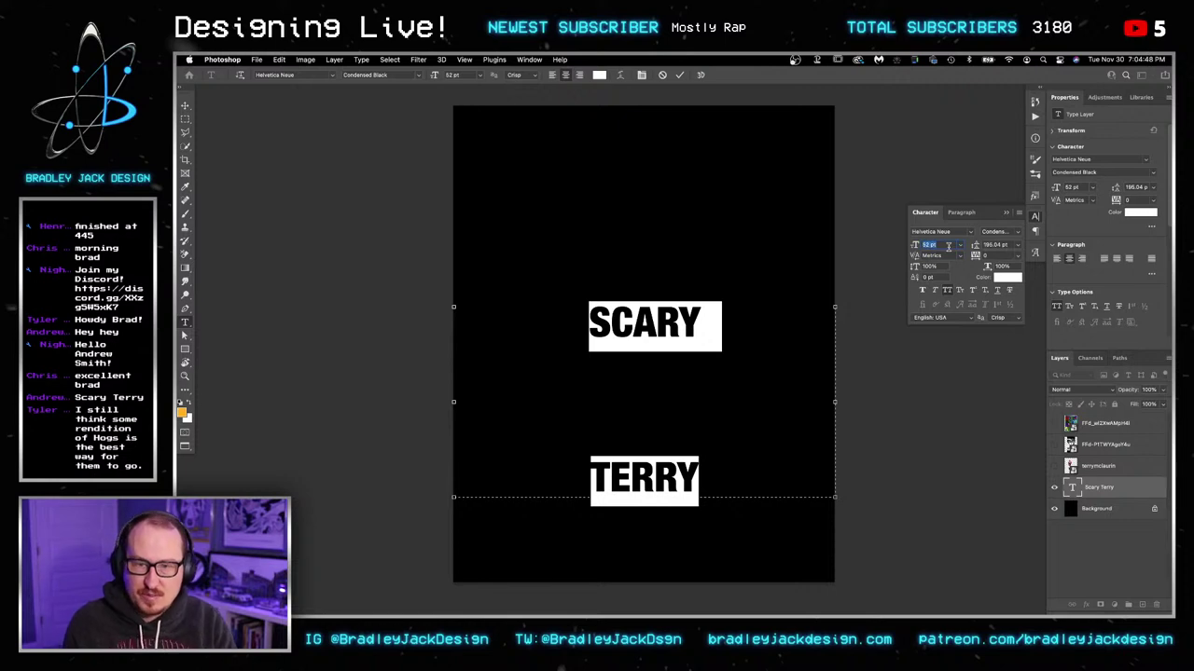
key(shift+Up)
key(shift+Up)
key(shift+Up)
key(shift+Up)
key(shift+Up)
key(shift+Up)
Step: Tighten the title's leading to 92 pt so TERRY sits just under SCARY, and commit the text
key(Tab)
text(136)
key(Return)
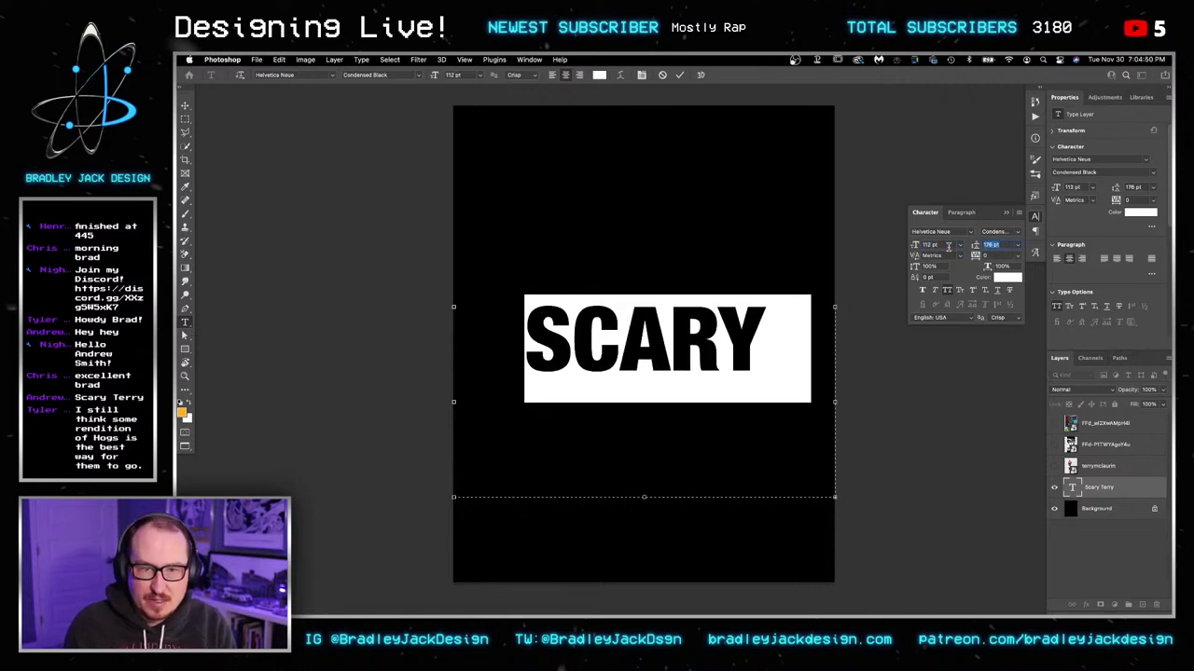
key(shift+Down)
key(shift+Down)
key(shift+Down)
key(shift+Down)
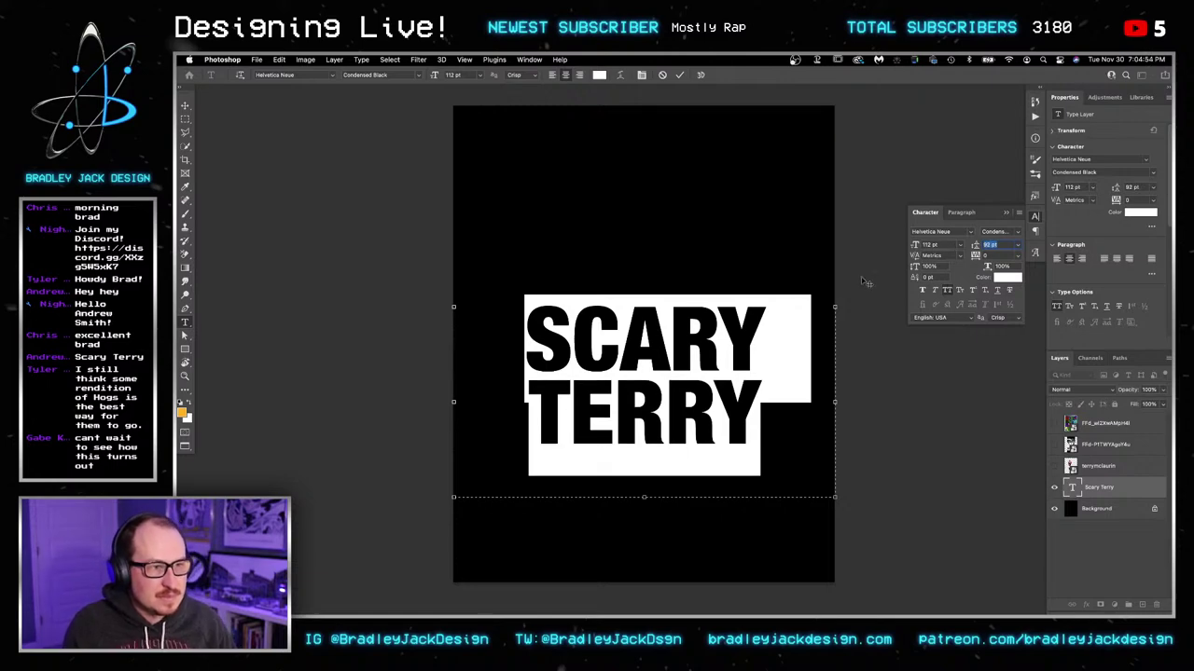
key(ctrl+Return)
Step: Move the two-line title upward and scale it proportionally to about 140%, nearly filling the canvas width
key(v)
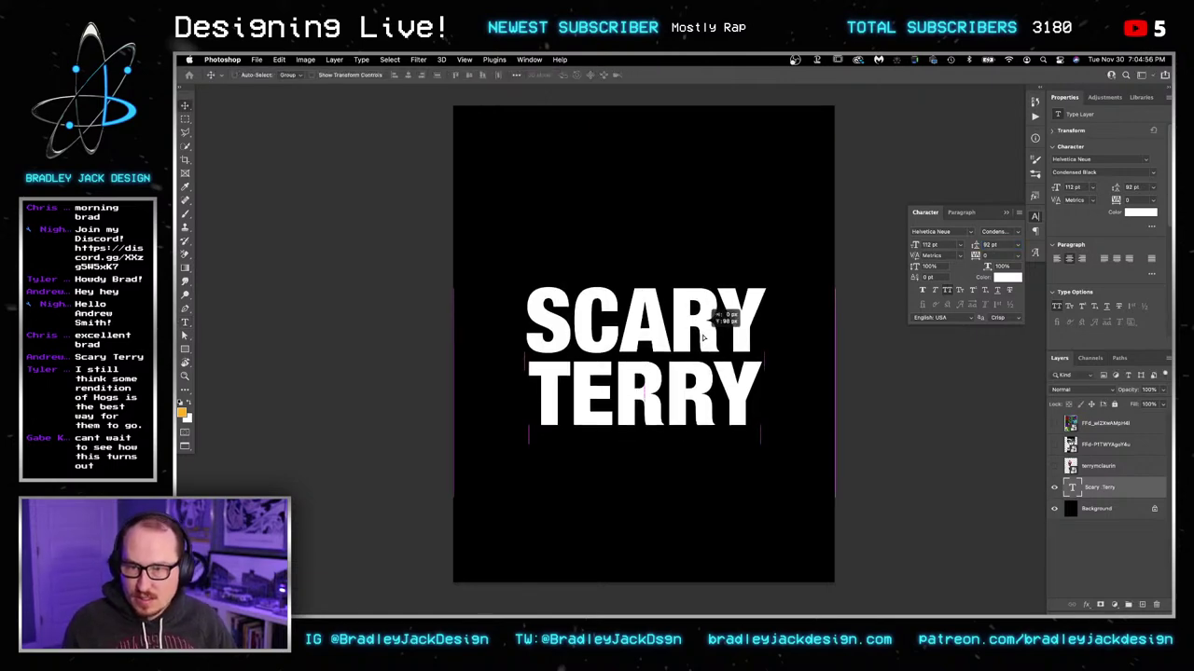
key(ctrl+t)
drag(833, 274, 903, 224)
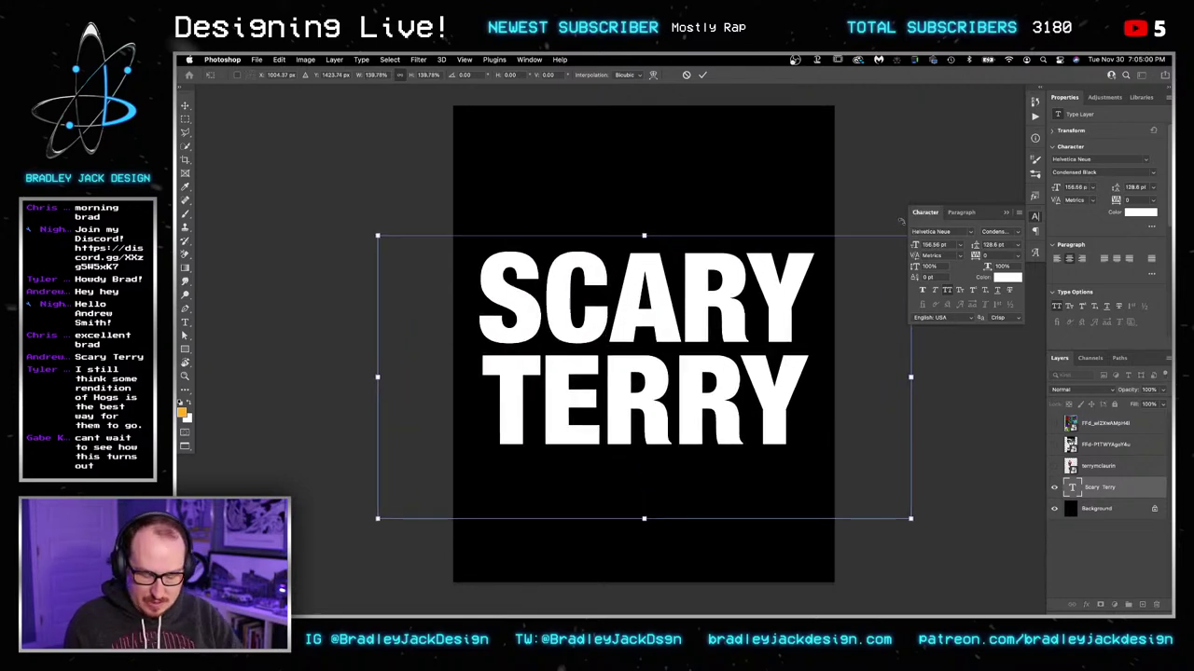
key(Return)
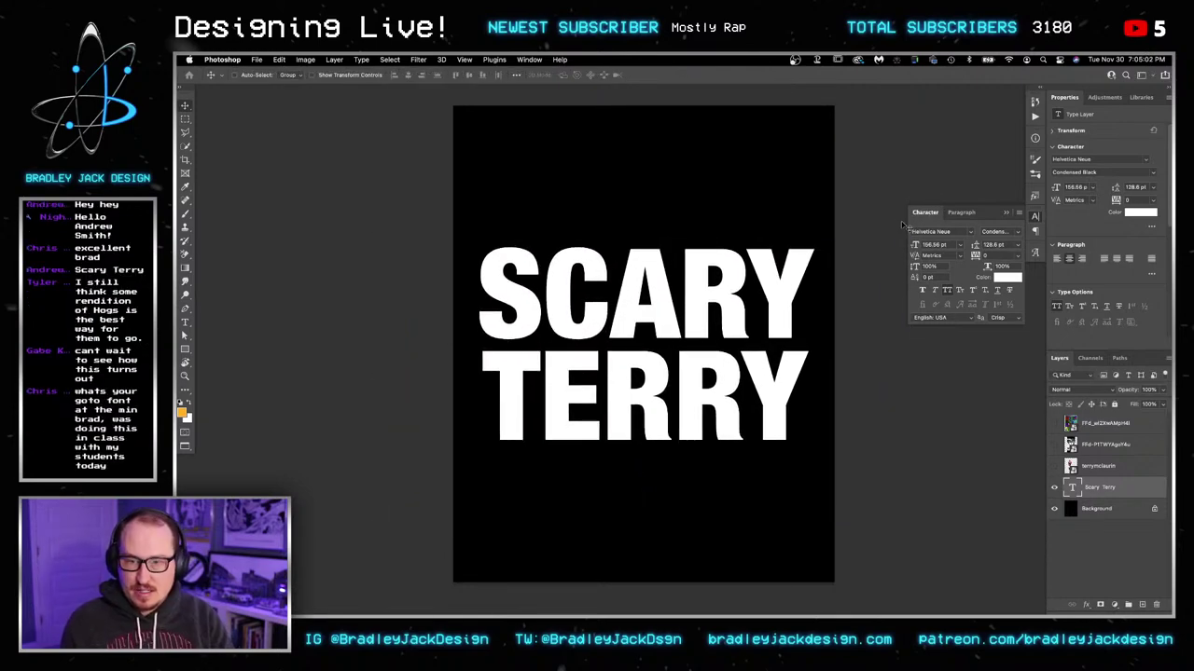
Step: Convert the Scary Terry text layer to a shape layer
right_click(1113, 487)
scroll(1105, 512, down, 5)
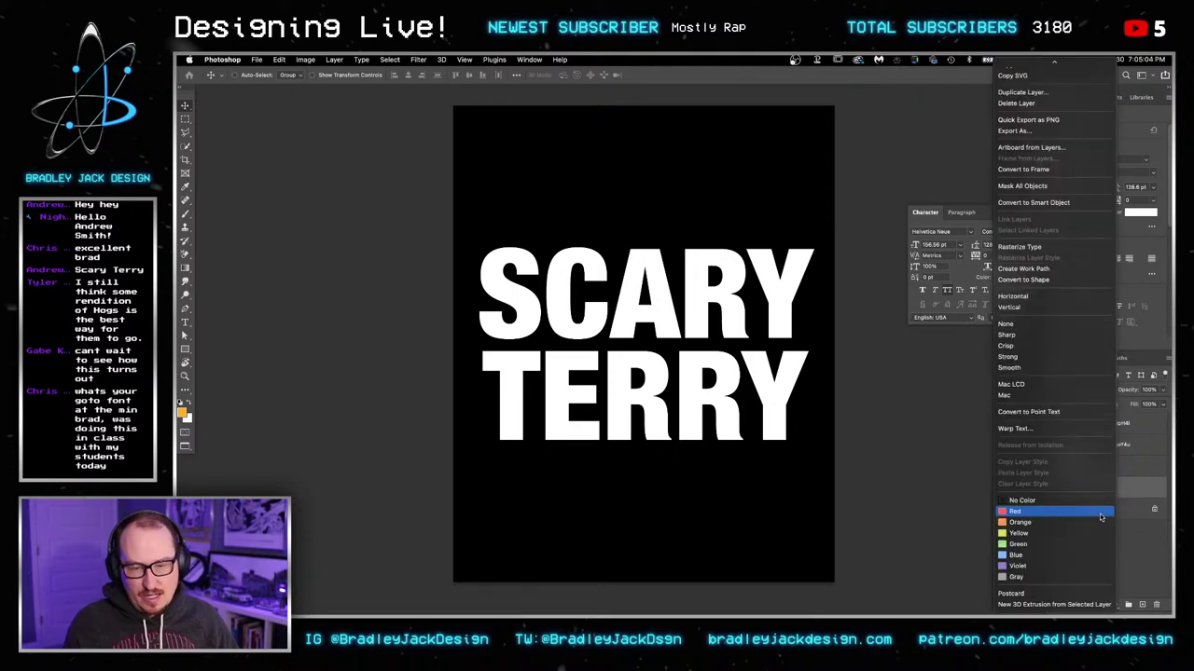
click(1069, 284)
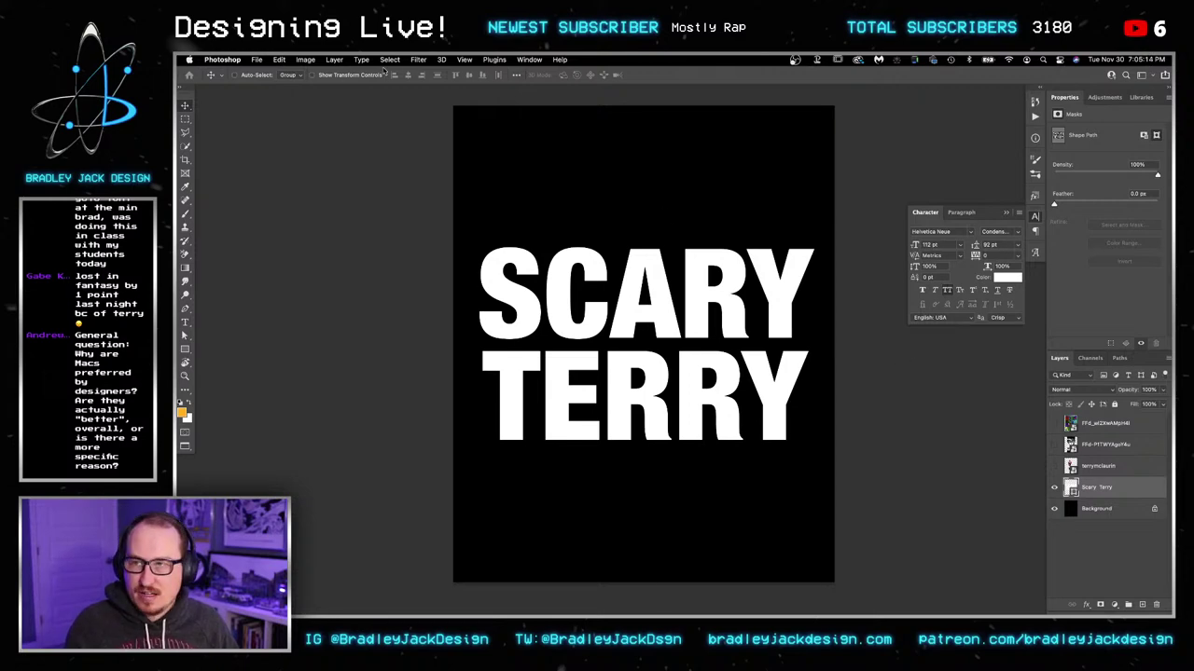
Step: Add a guide layout with equal margins inside the canvas edges and vertical and horizontal centre lines
click(465, 61)
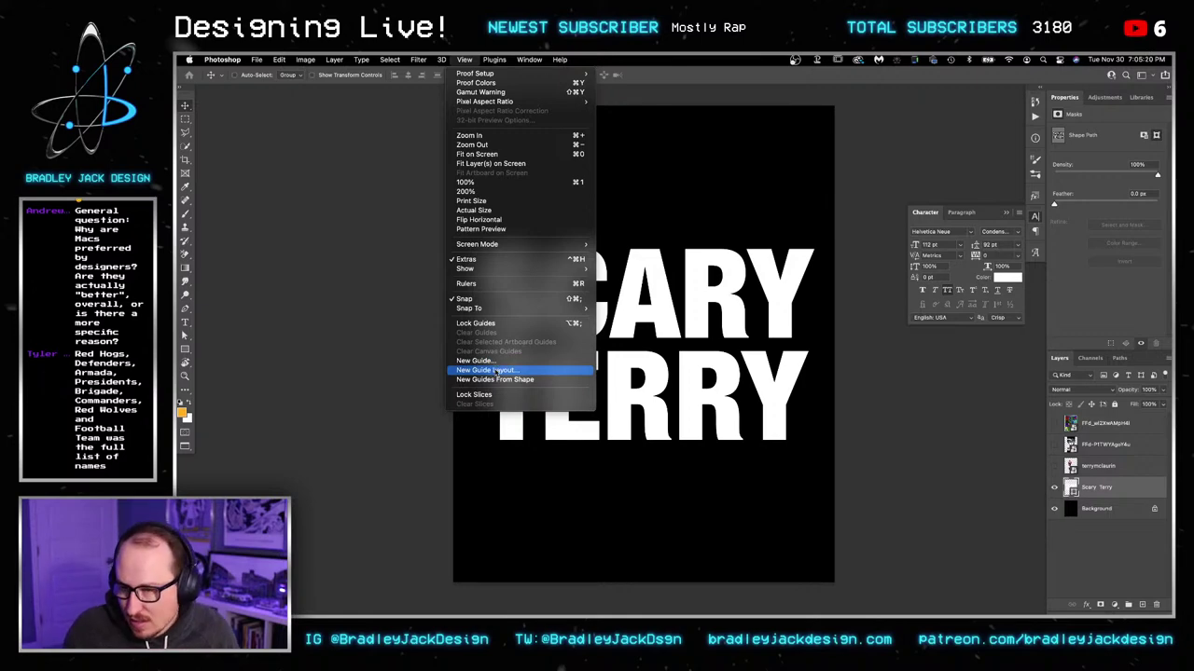
click(495, 371)
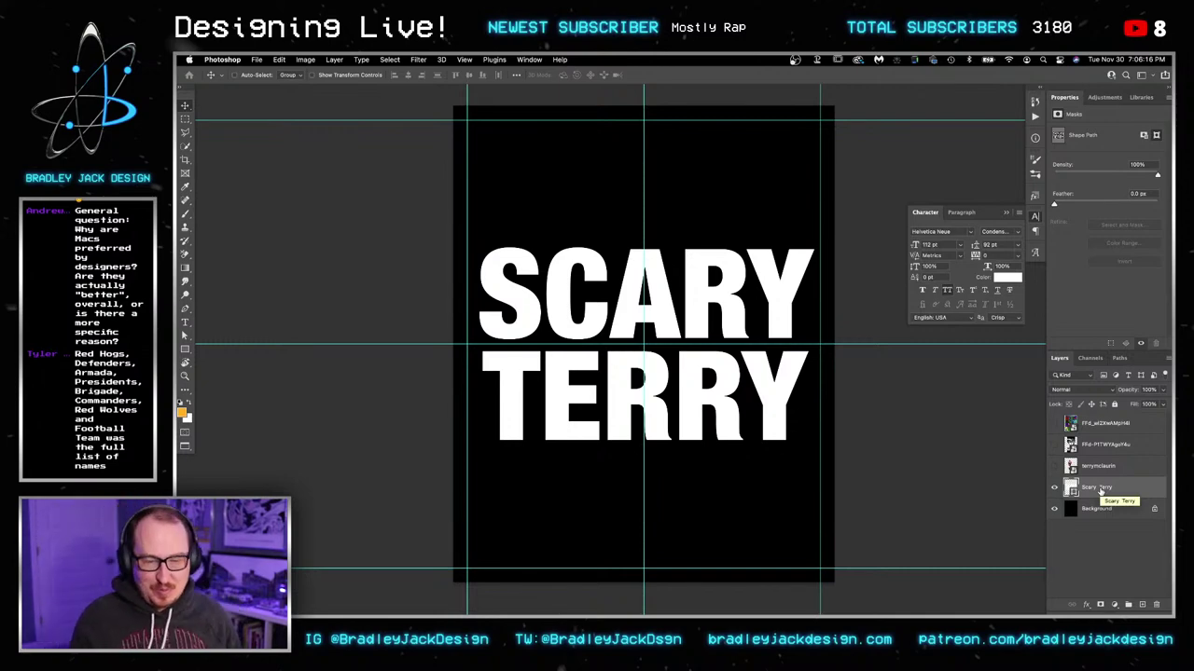
Step: Duplicate the Scary Terry shape layer to get two copies above the original, deleting the surplus third copy
key(super+j)
key(super+j)
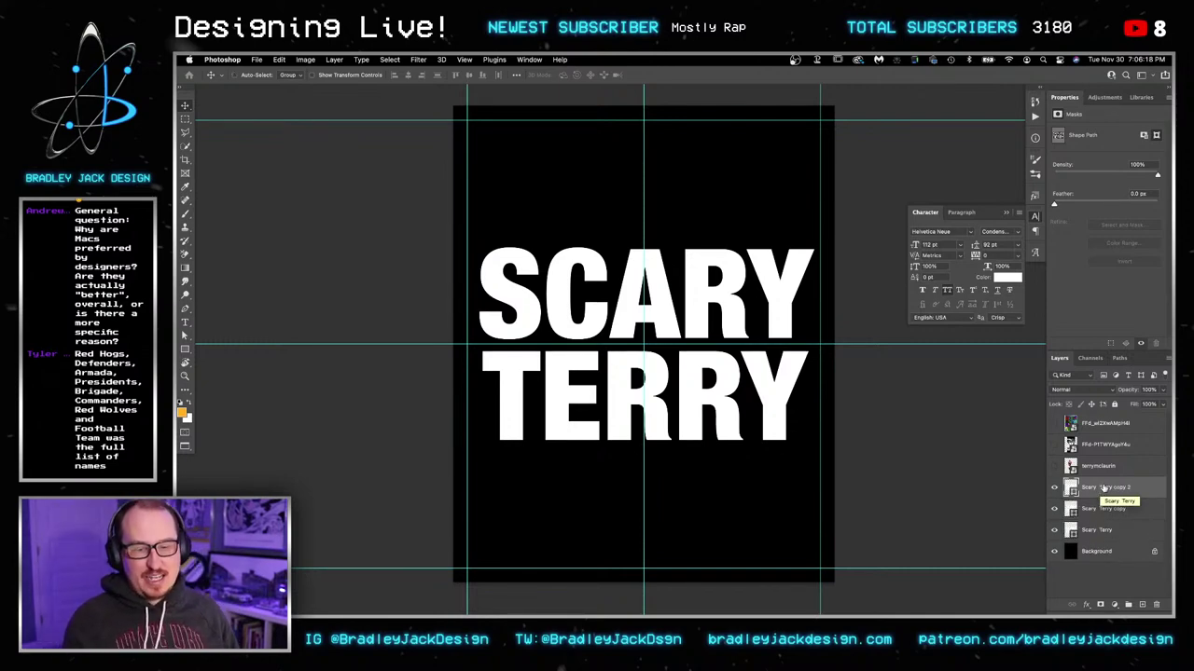
key(super+j)
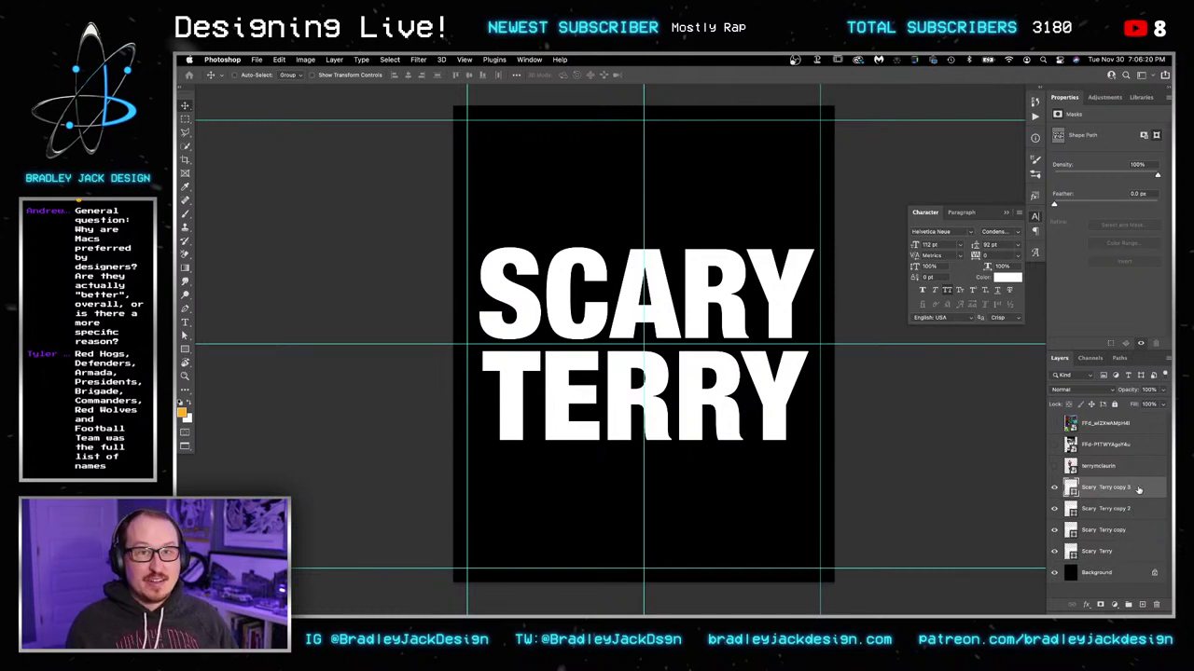
key(BackSpace)
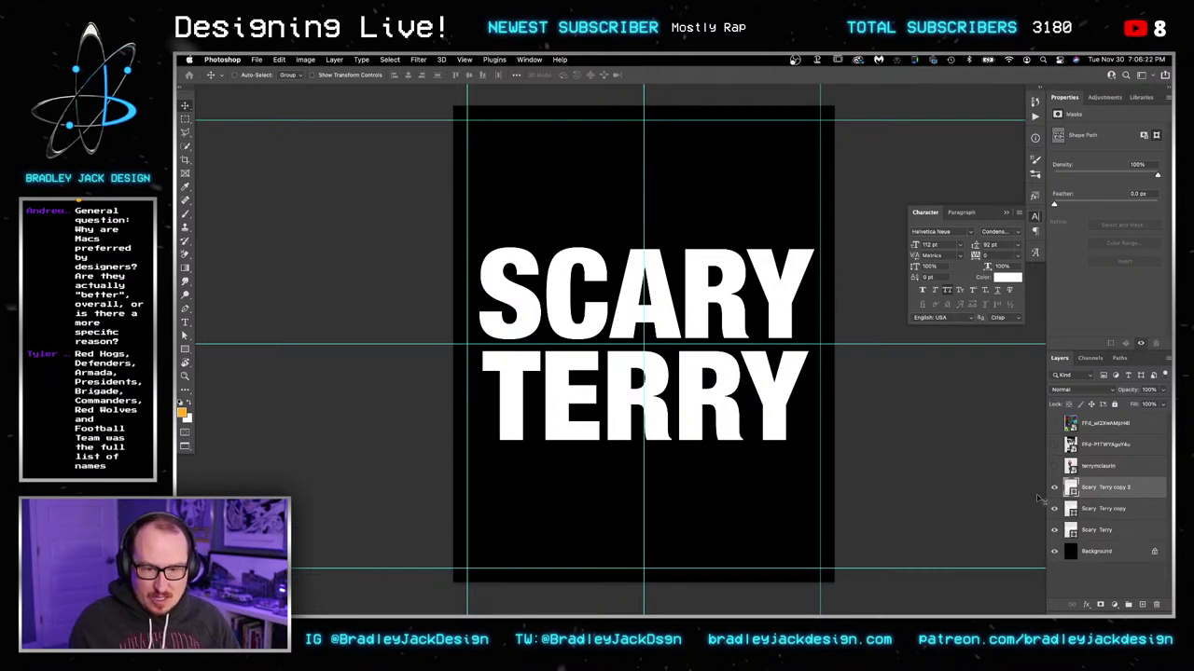
Step: Rename the topmost title copy as RED
double_click(1119, 487)
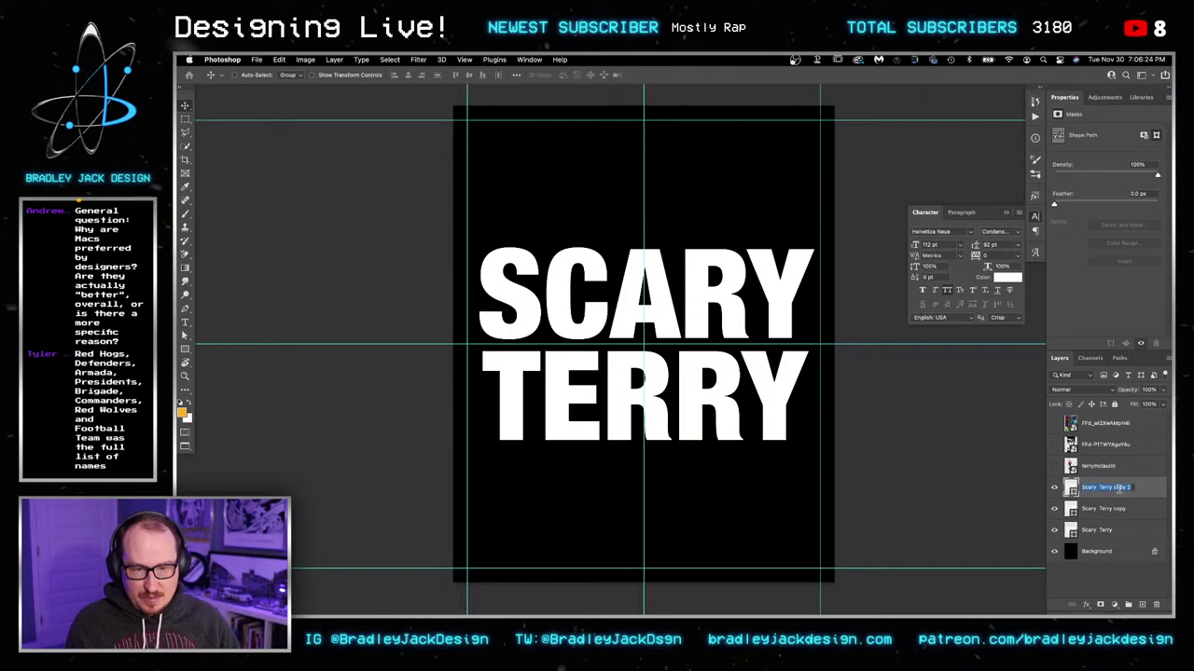
text(RGB)
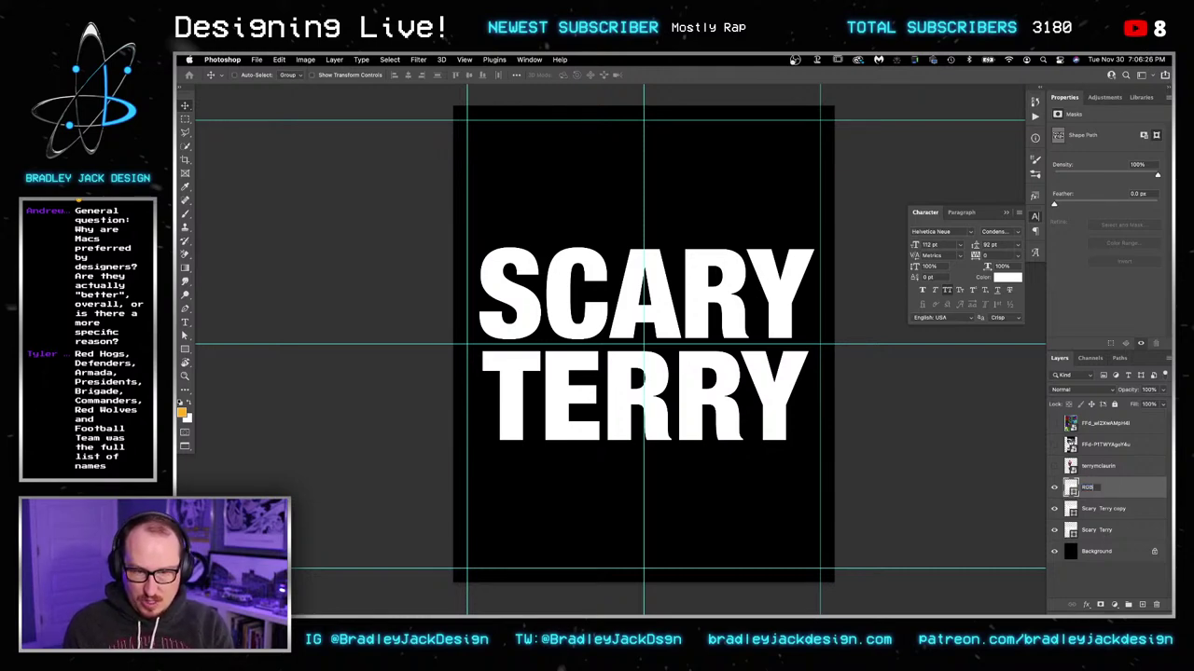
key(BackSpace)
key(BackSpace)
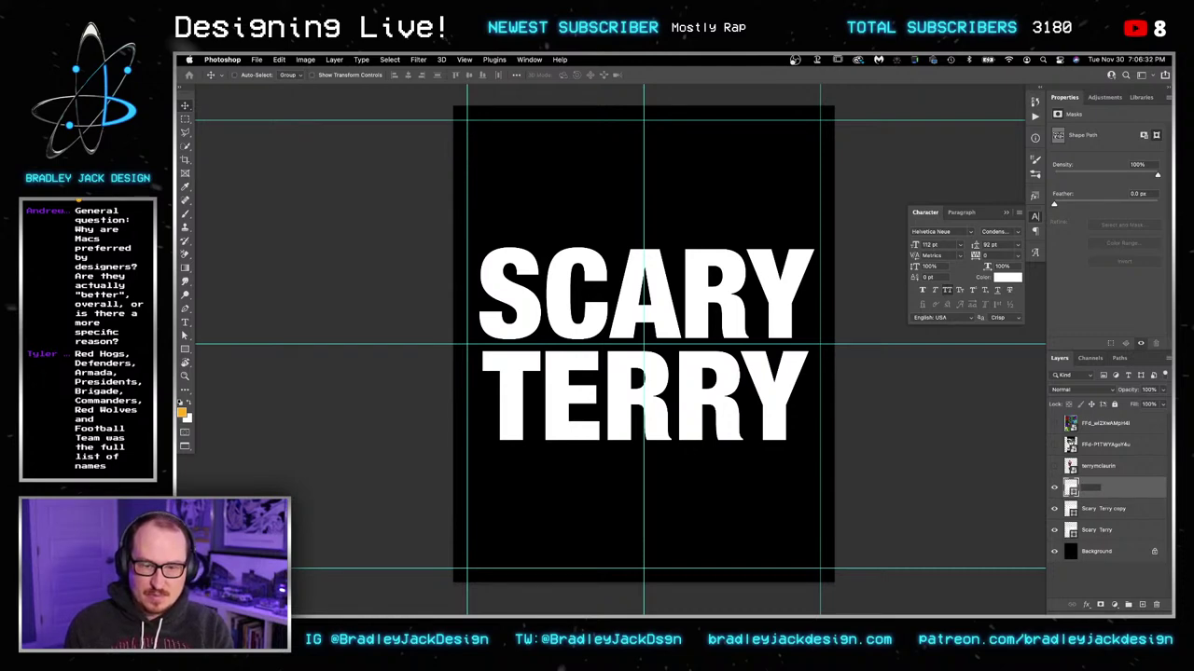
text(RED)
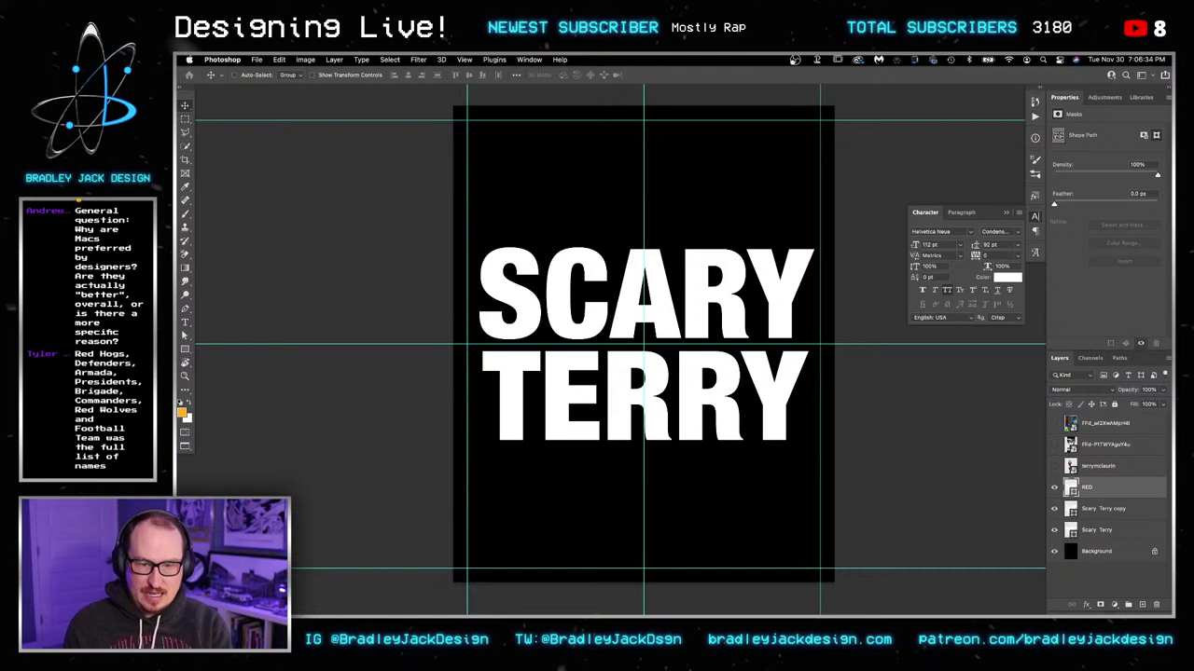
Step: Rename the middle title copy as GREEN and the original title layer as BLUE
double_click(1118, 508)
text(GR)
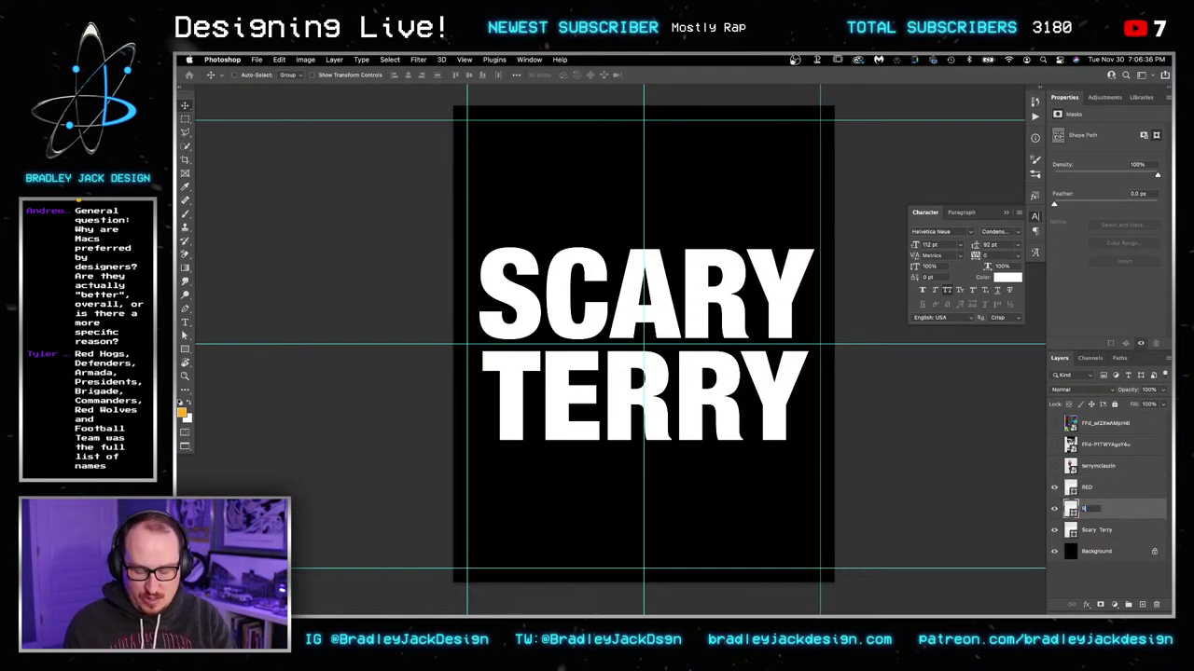
text(EEN)
key(Return)
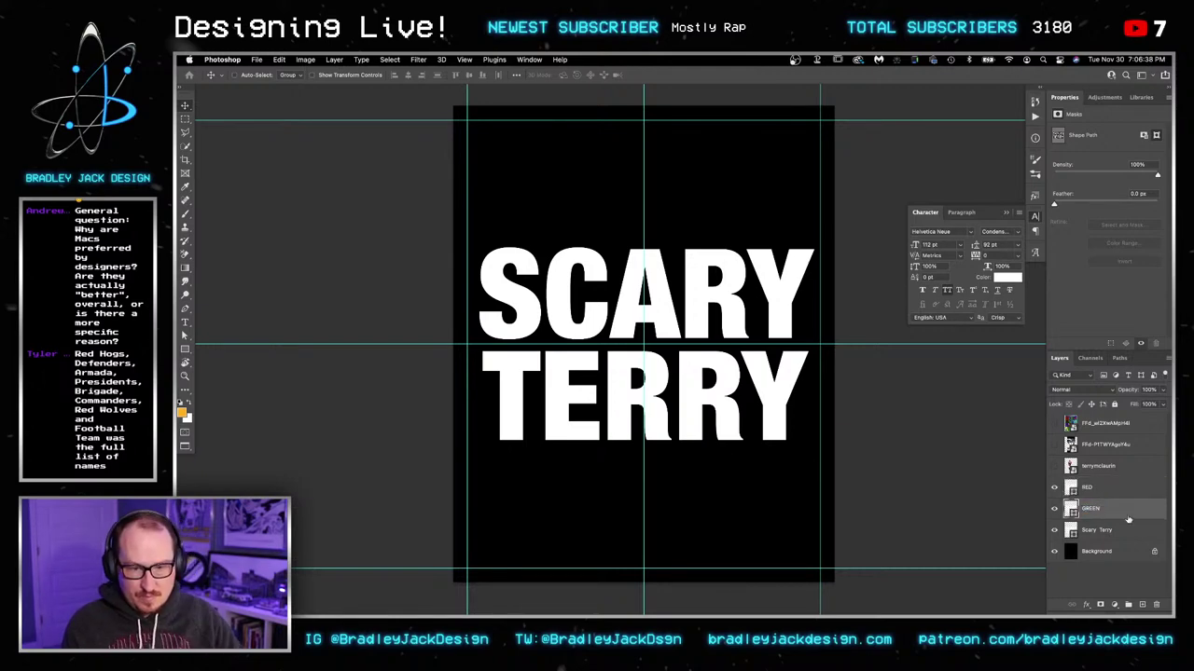
double_click(1097, 530)
text(BLUE)
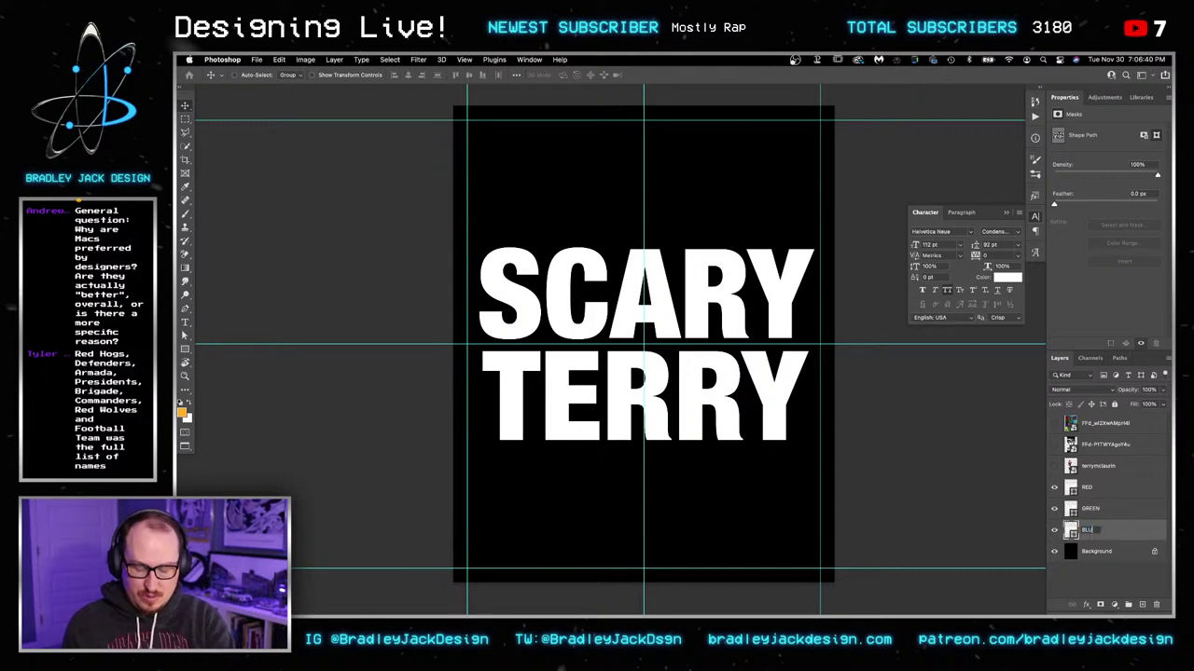
key(Return)
Step: Hide the RED and GREEN layers and restrict the BLUE layer's blending to the B channel only
click(1090, 491)
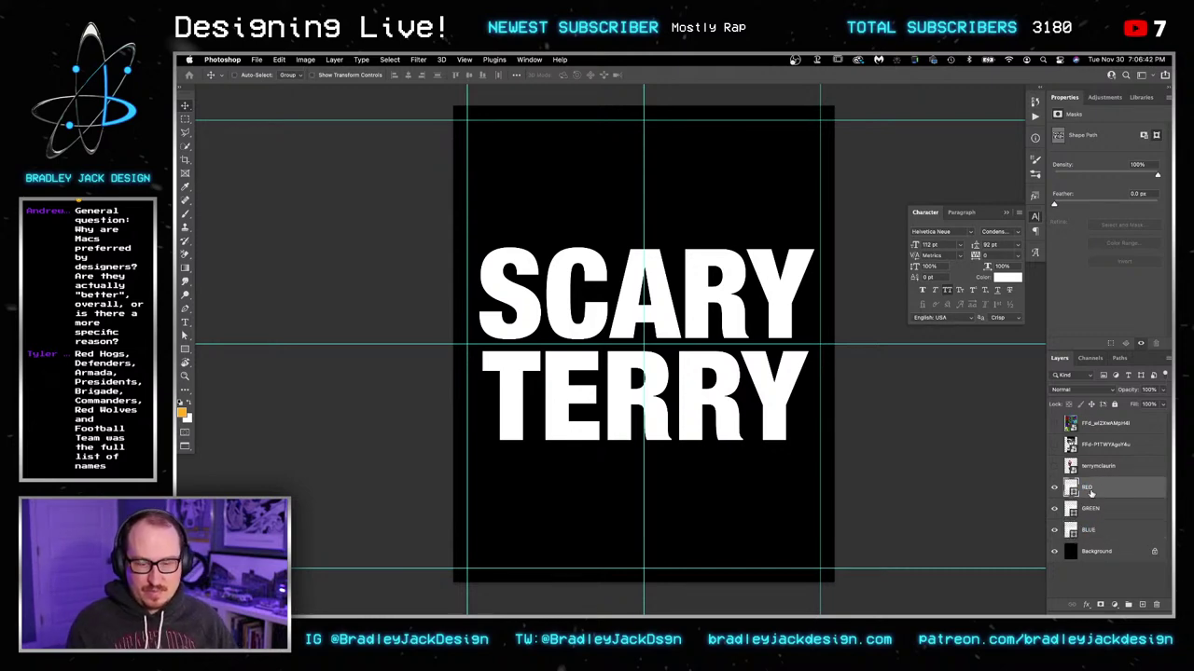
click(1054, 490)
click(1054, 509)
click(1091, 532)
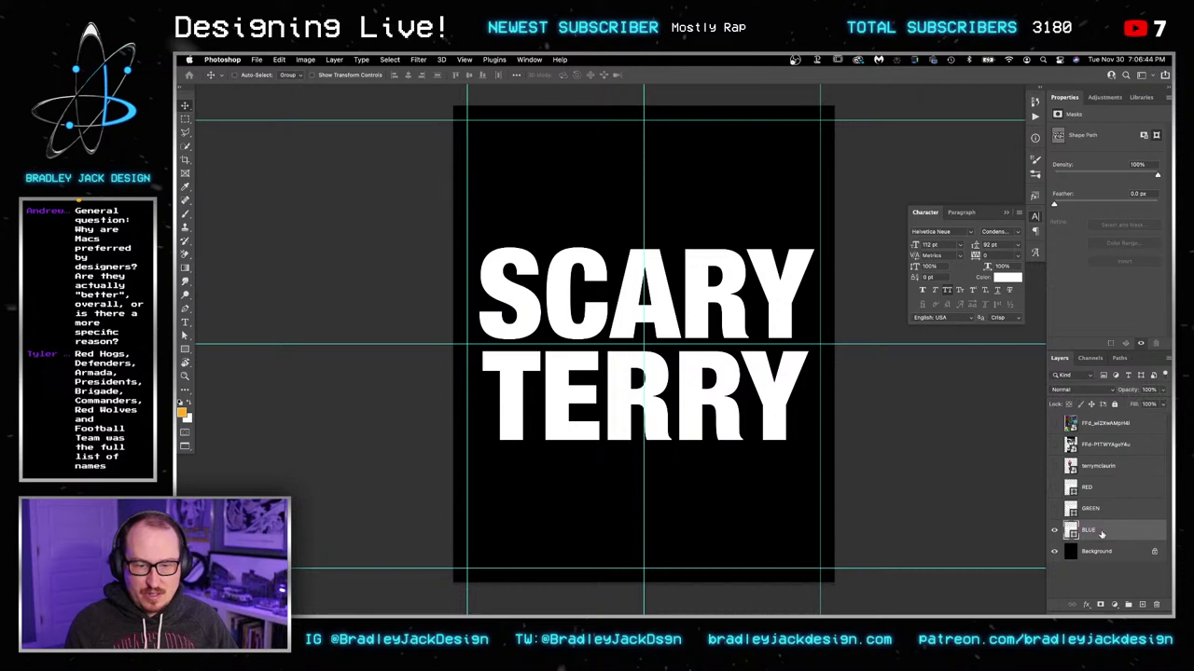
key(space)
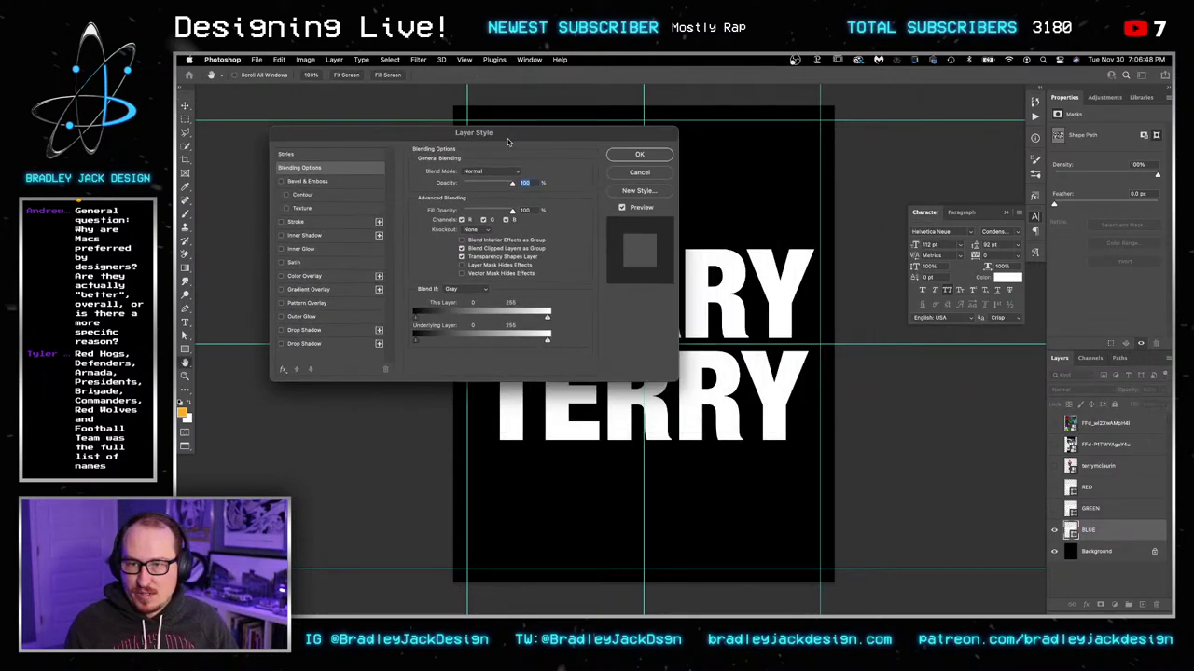
click(485, 220)
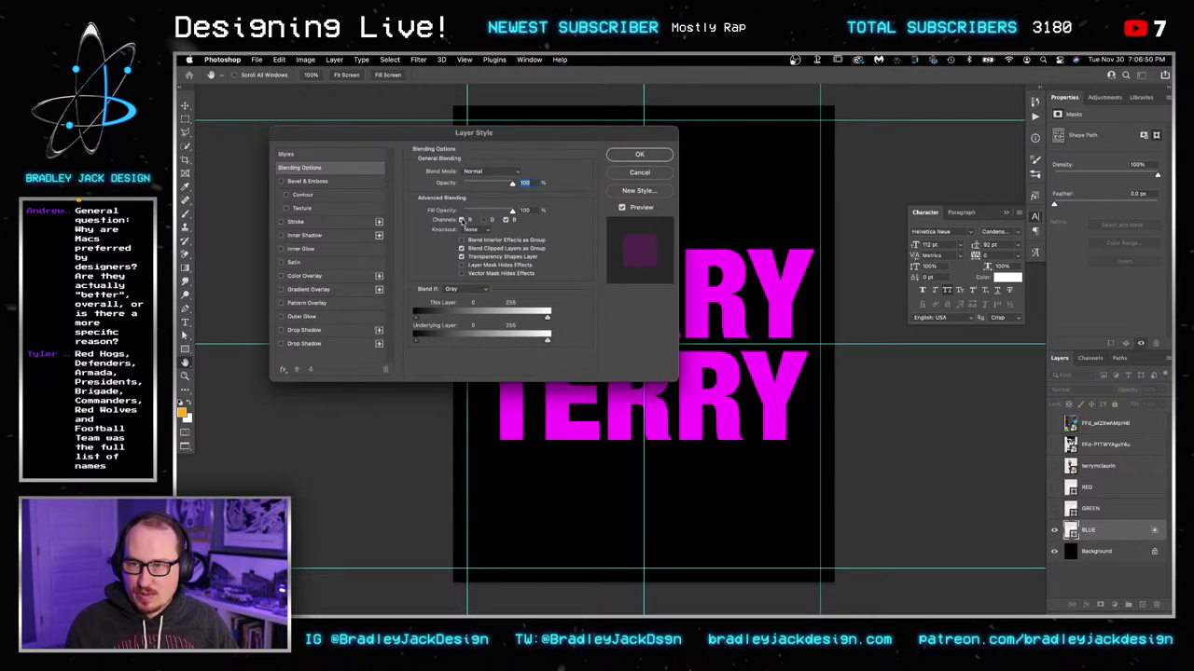
click(463, 220)
click(653, 155)
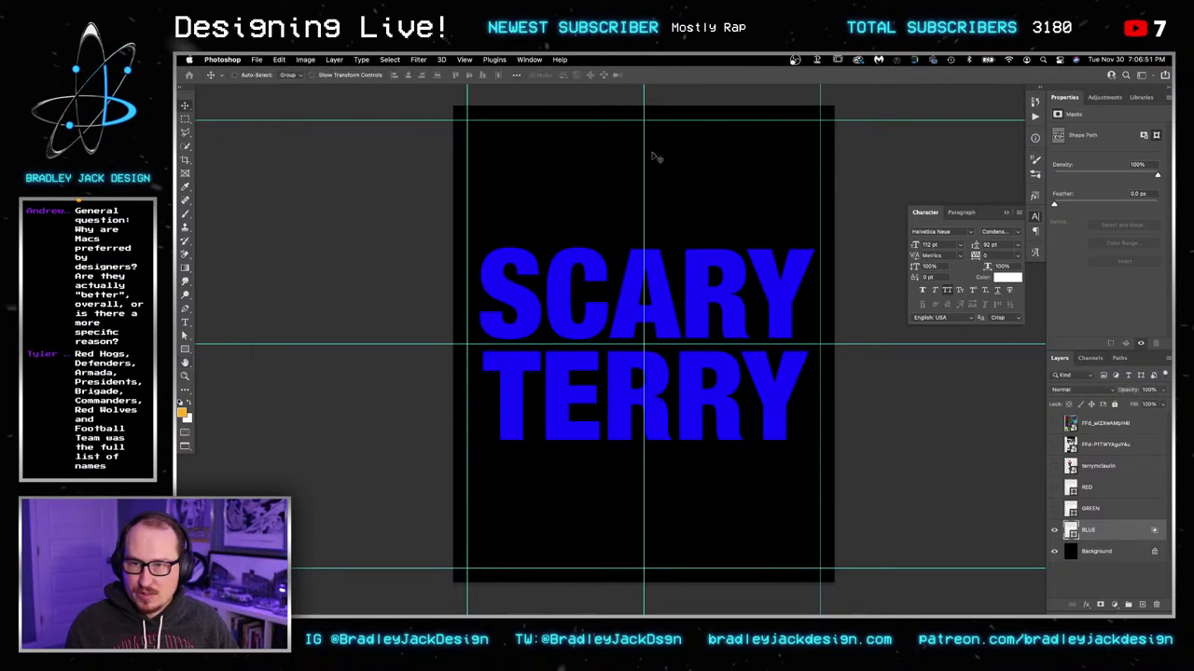
Step: Show the GREEN layer and exclude the R channel from its advanced blending
click(1054, 508)
double_click(1128, 508)
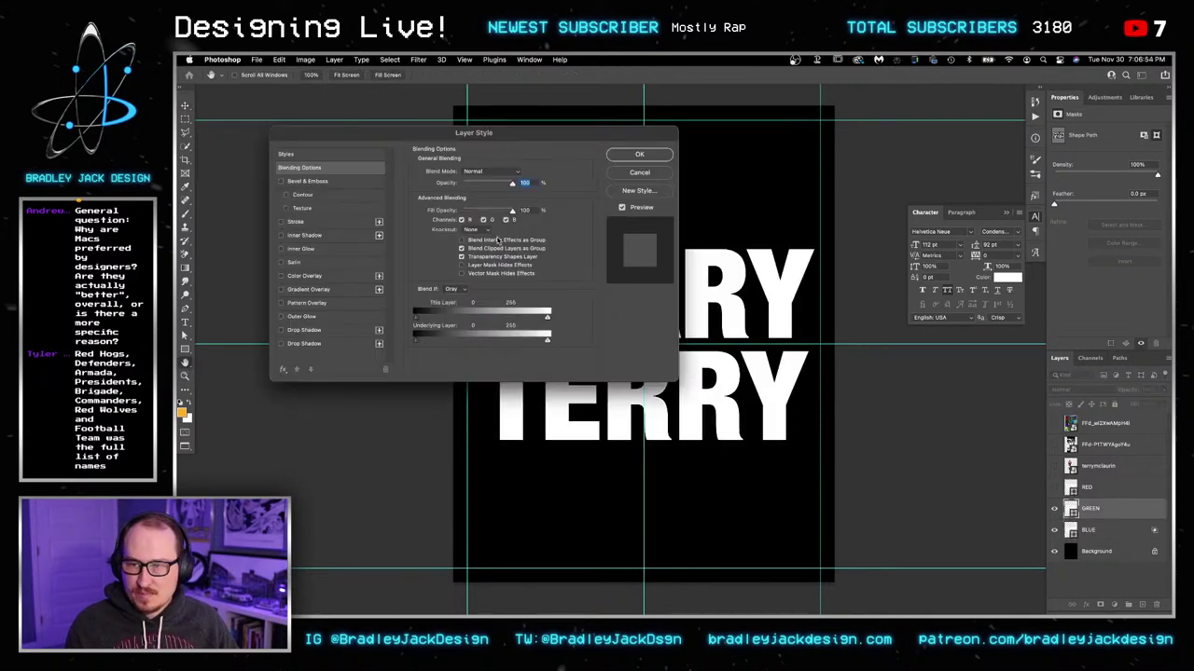
click(463, 220)
click(636, 156)
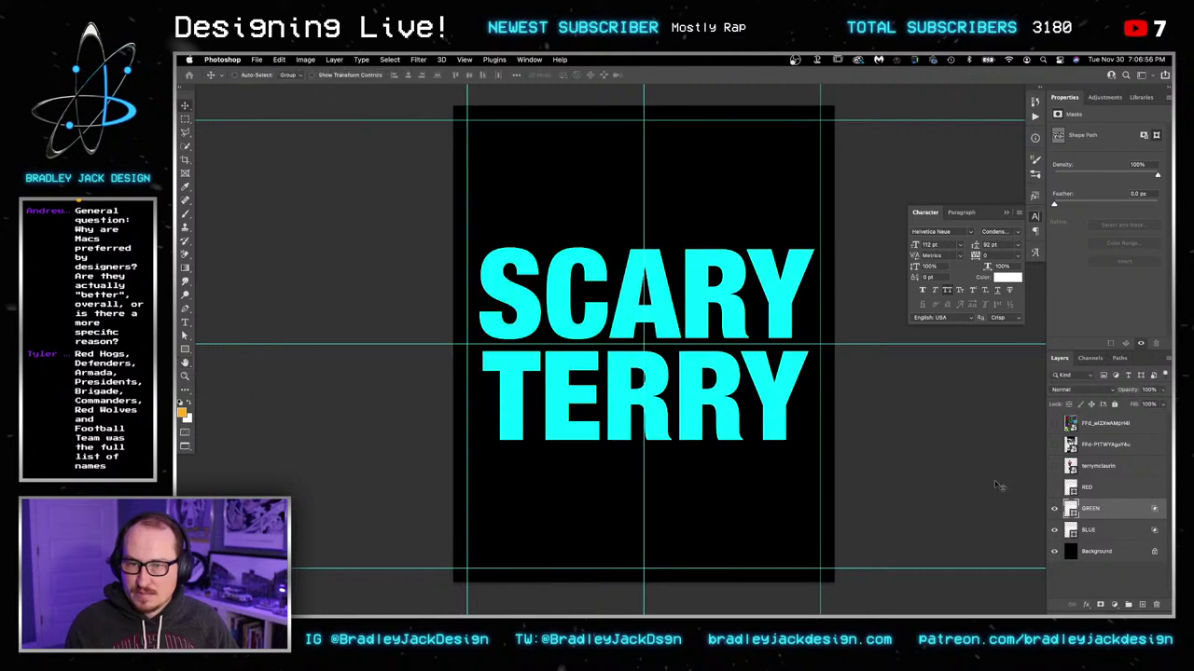
Step: Exclude the G and B channels from the RED layer's advanced blending and show the layer
double_click(1110, 489)
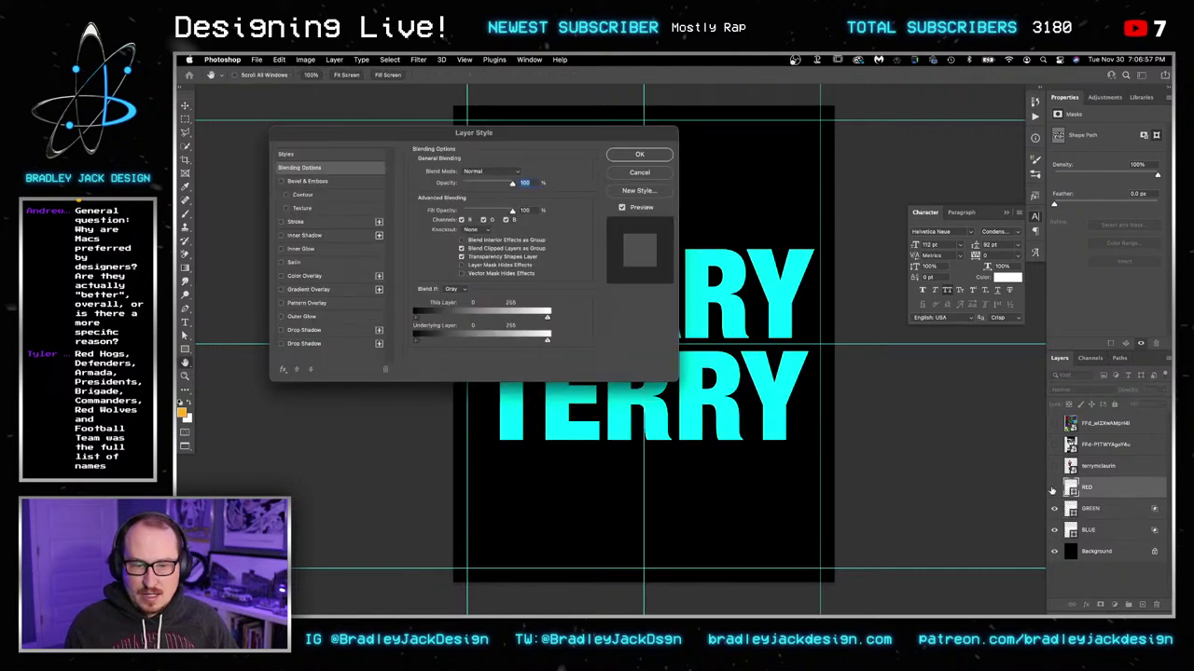
click(483, 220)
click(504, 220)
key(Return)
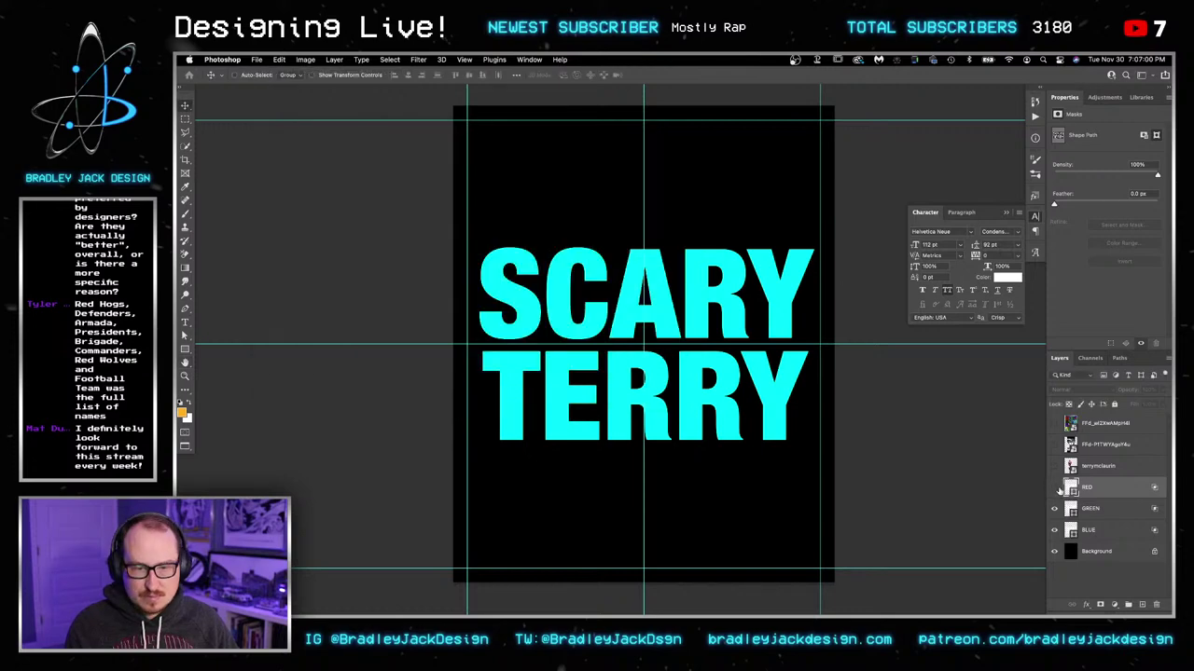
click(1055, 487)
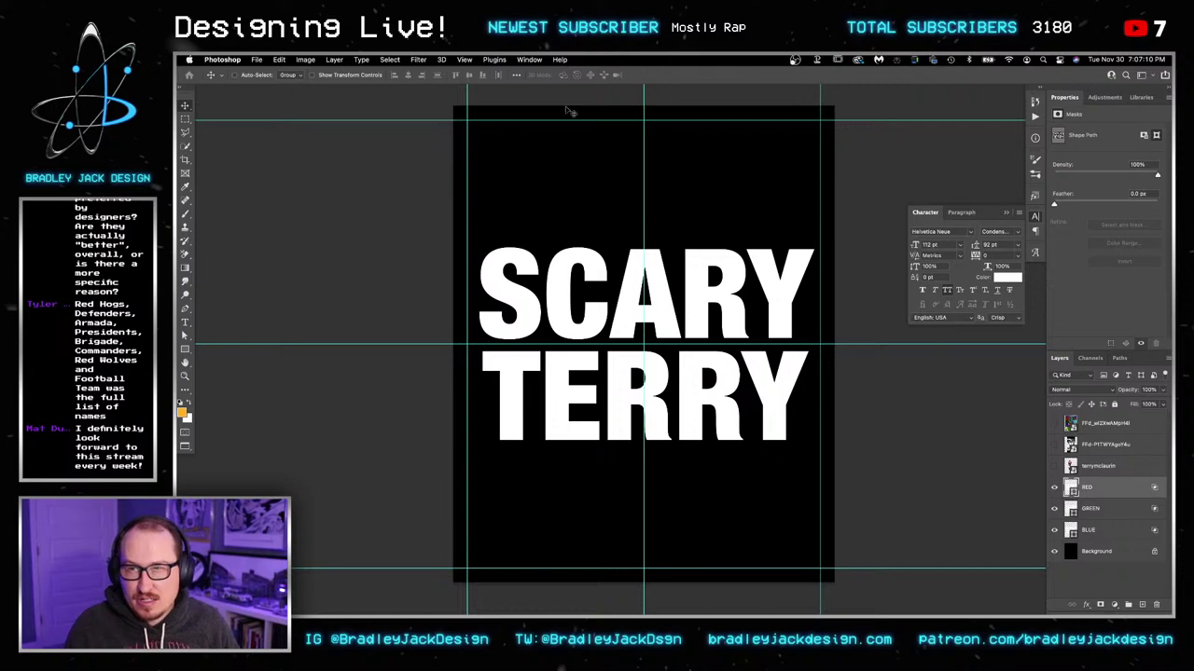
Step: Add a Threshold adjustment layer directly above the RED title layer
click(1104, 97)
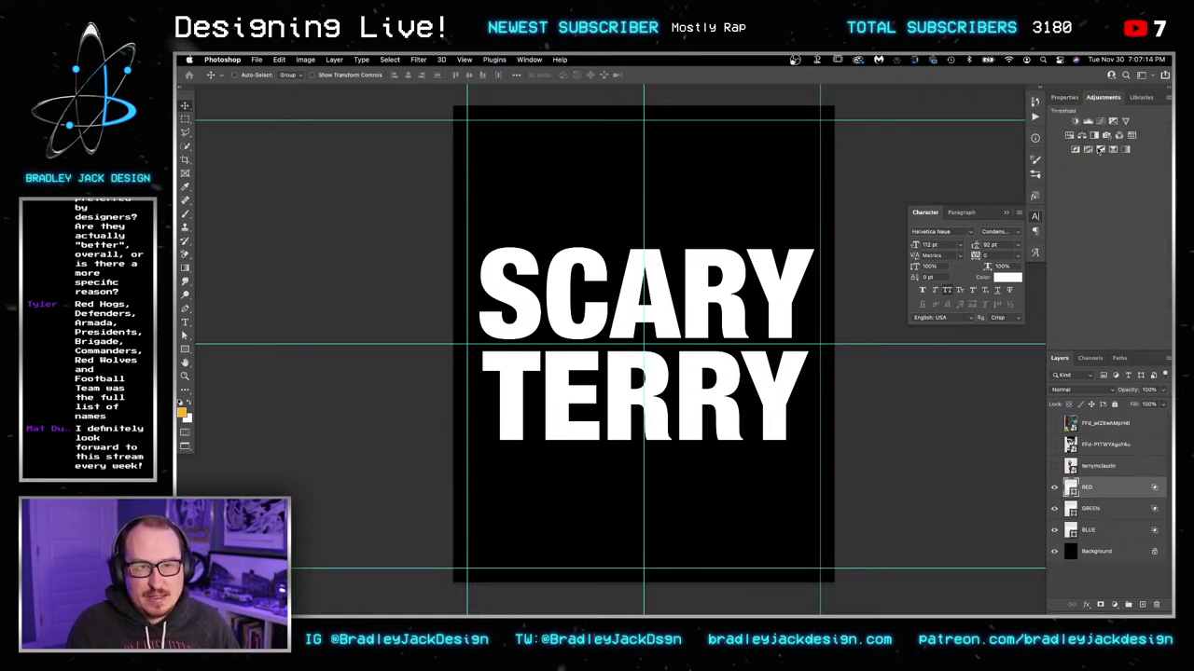
click(1100, 151)
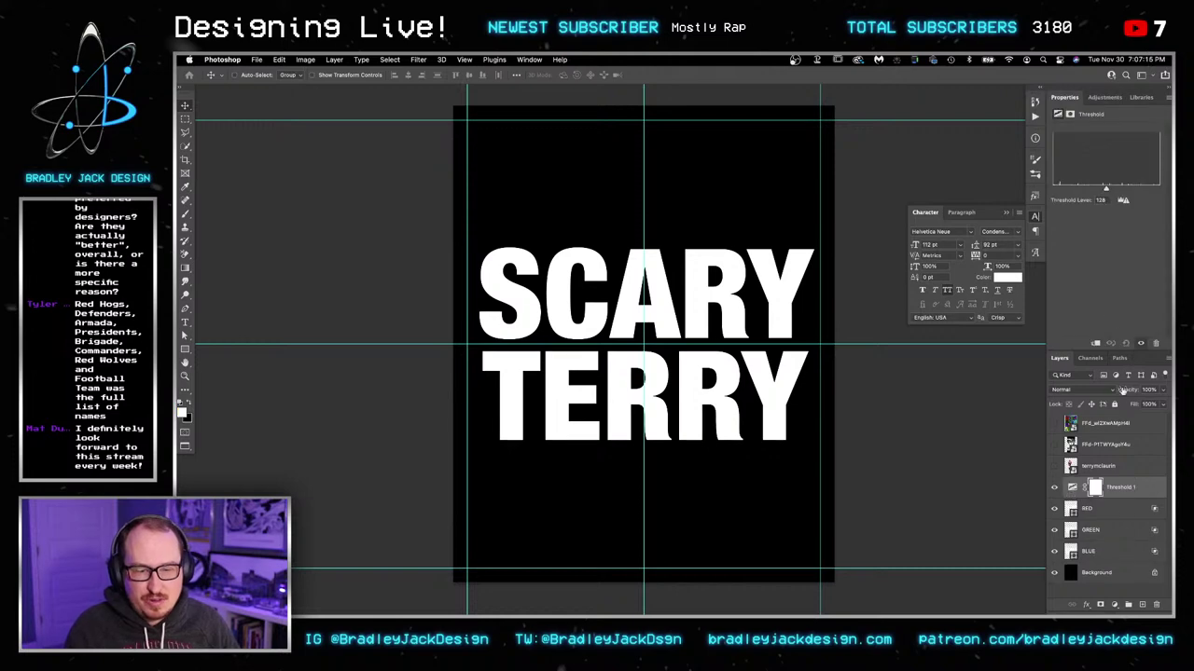
Step: Open the RED title layer in the Liquify filter, converting it to a smart object
click(1101, 513)
key(b)
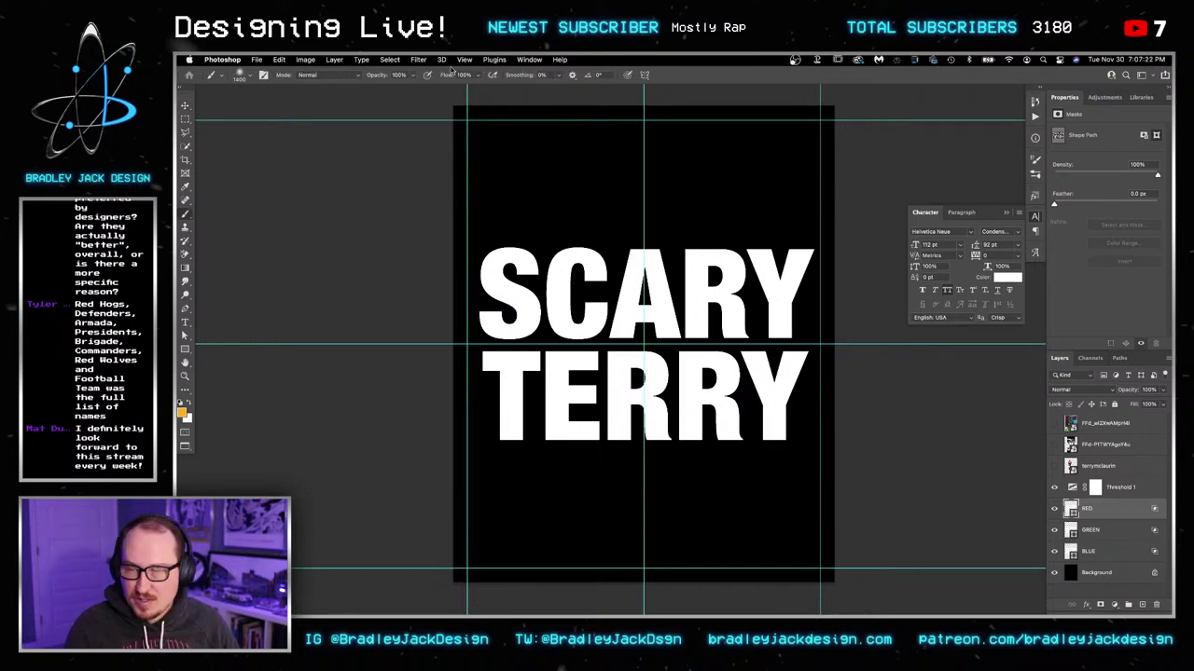
click(416, 60)
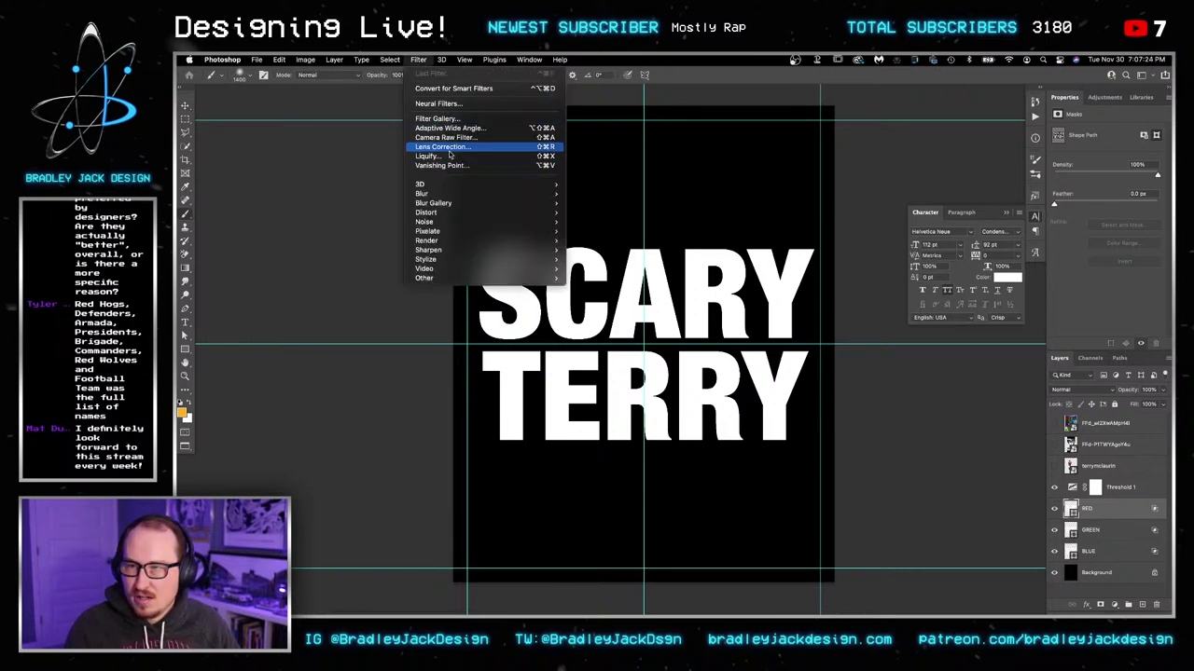
click(448, 156)
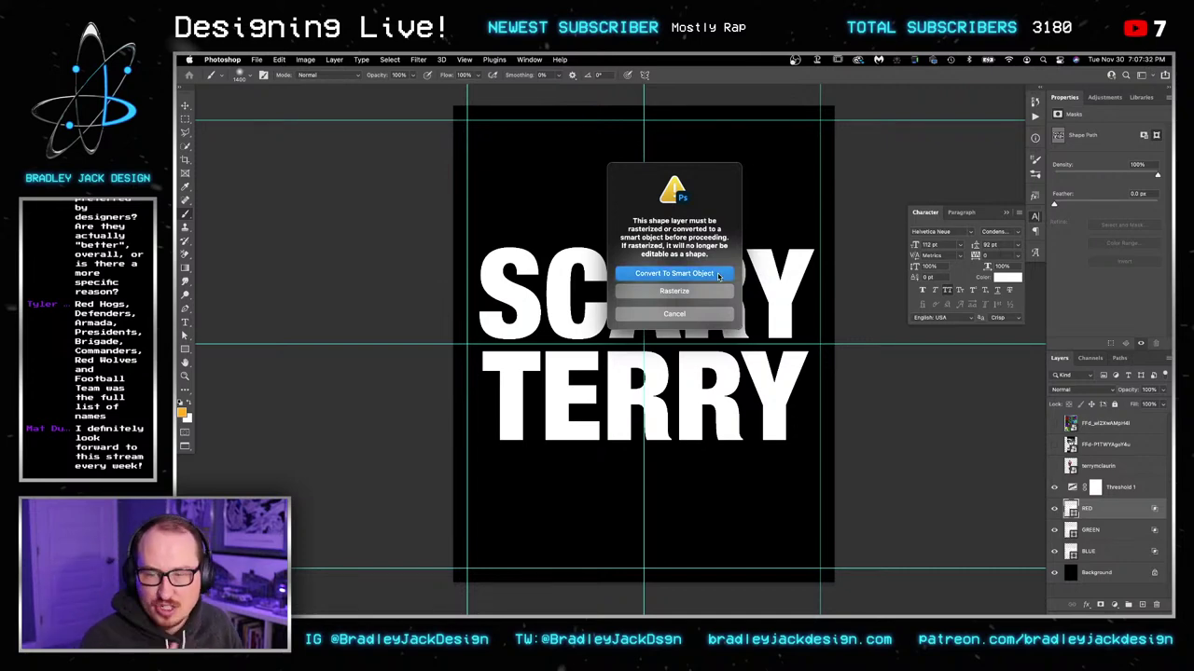
click(718, 274)
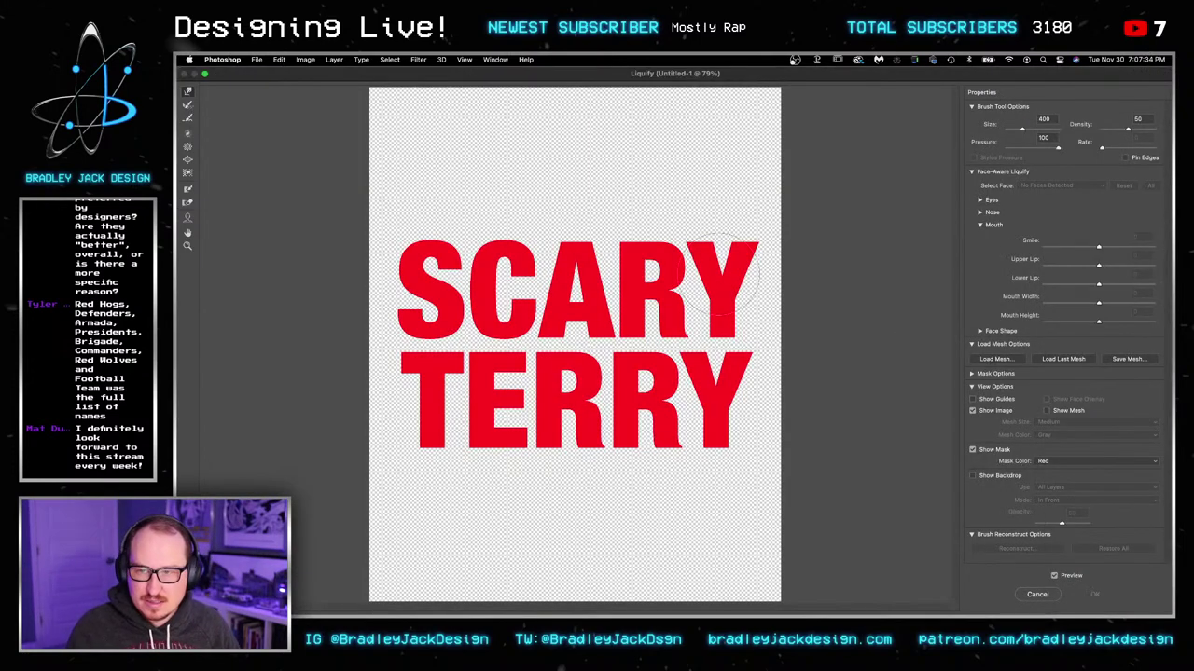
Step: Reduce the Liquify brush size to 125
key(bracketleft)
key(bracketleft)
key(bracketleft)
key(bracketleft)
key(bracketleft)
key(bracketleft)
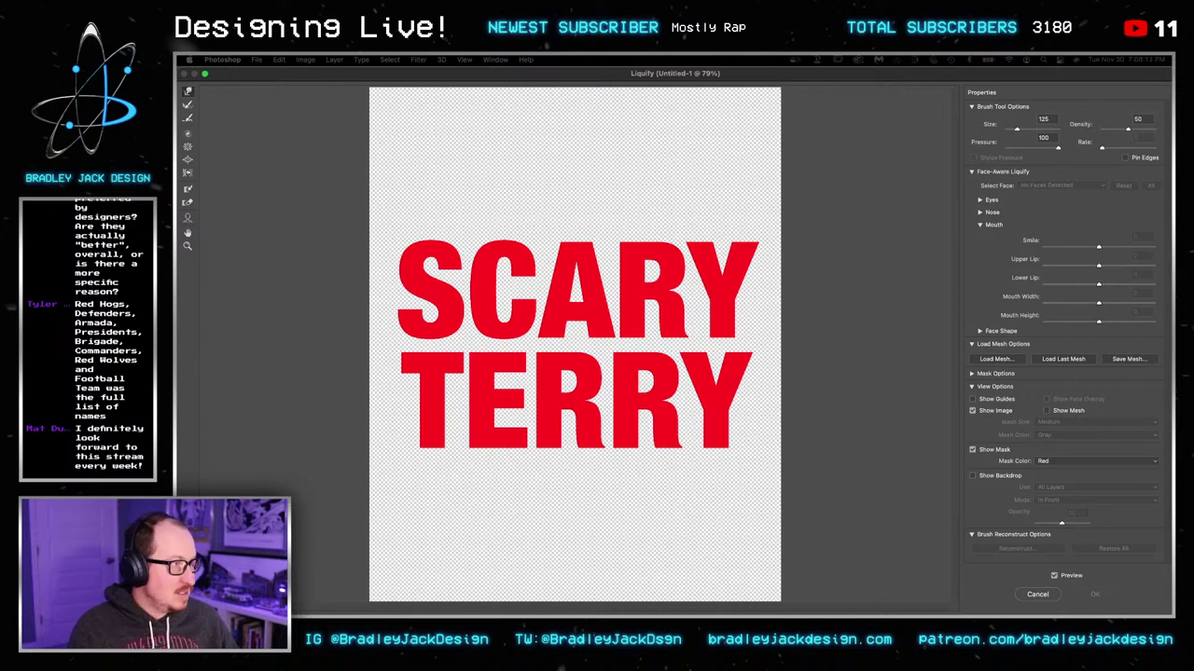
key(Escape)
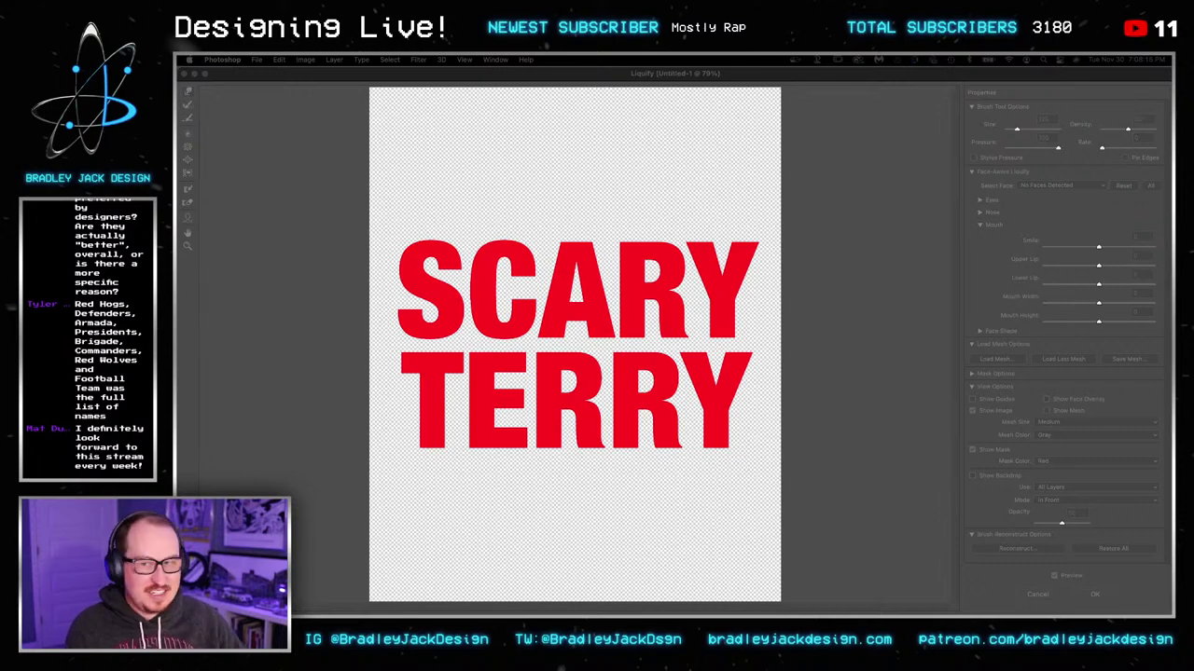
Step: Stretch the tops of the S and C in SCARY upward into long streaks with the Forward Warp tool at brush size 150
click(196, 97)
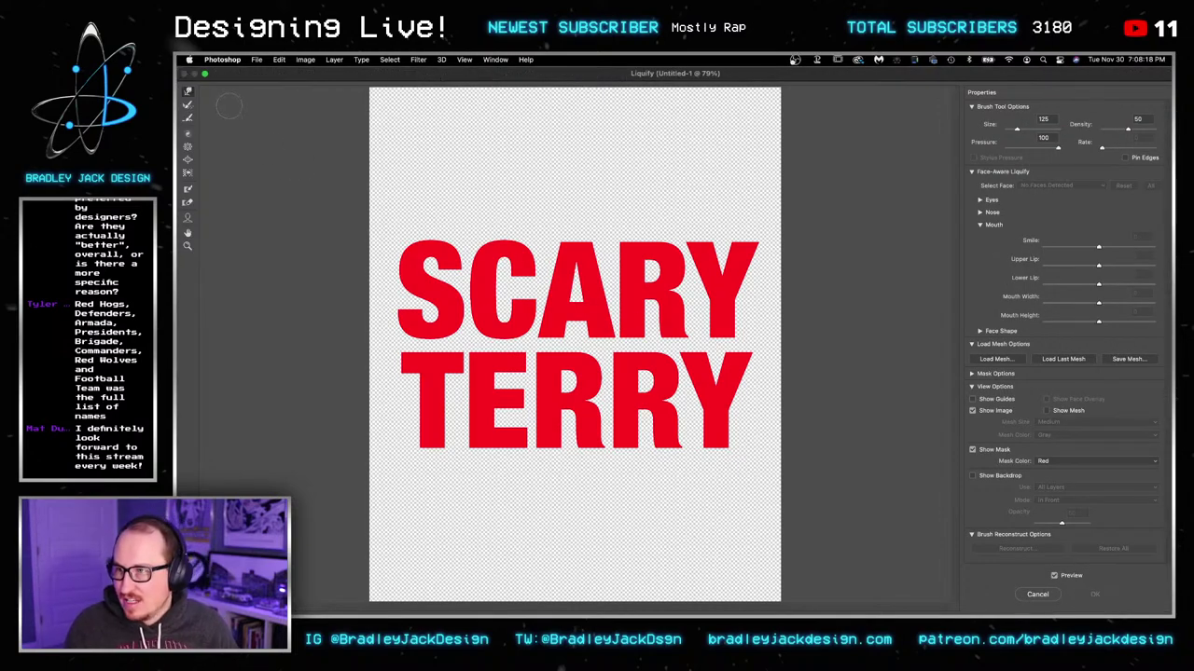
mouse_move(411, 254)
mouse_down()
mouse_move(408, 143)
mouse_move(431, 216)
mouse_move(429, 101)
mouse_up()
mouse_move(420, 229)
mouse_down()
mouse_move(413, 122)
mouse_move(424, 149)
mouse_move(416, 135)
mouse_up()
mouse_move(437, 208)
mouse_down()
mouse_move(434, 153)
mouse_move(416, 135)
mouse_move(444, 149)
mouse_up()
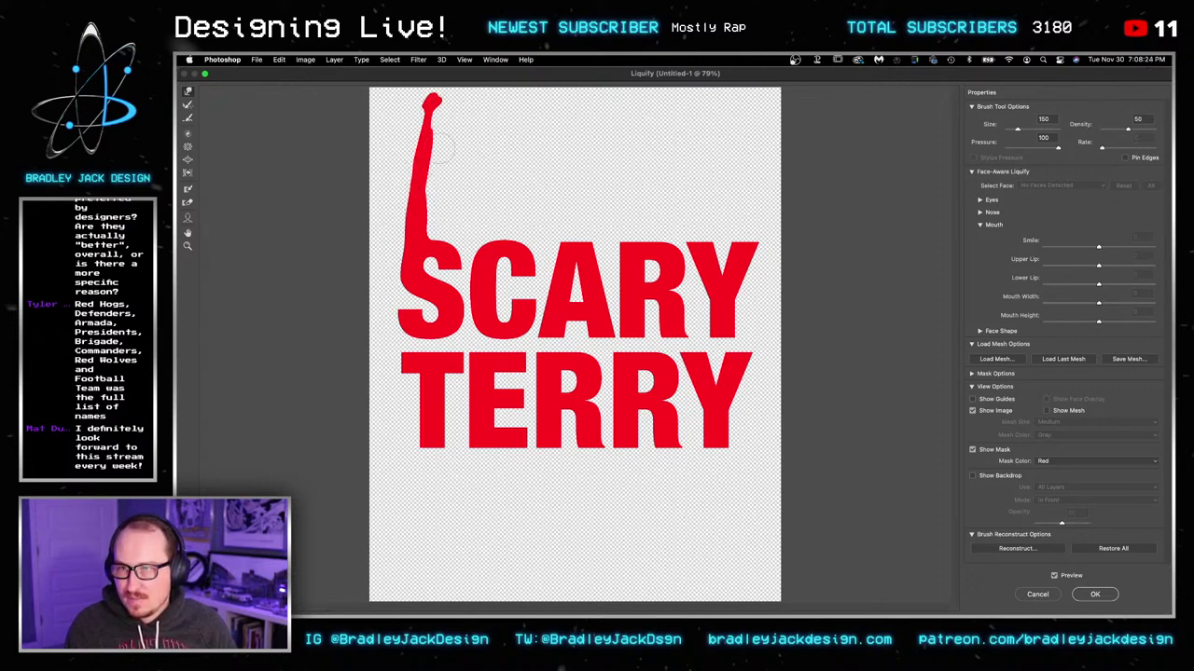
mouse_move(463, 248)
mouse_down()
mouse_move(448, 119)
mouse_move(460, 160)
mouse_move(463, 116)
mouse_move(485, 216)
mouse_move(494, 175)
mouse_move(503, 196)
mouse_move(536, 187)
mouse_move(539, 166)
mouse_move(508, 199)
mouse_move(481, 131)
mouse_up()
drag(504, 190, 496, 153)
mouse_move(519, 252)
mouse_down()
mouse_move(528, 169)
mouse_move(508, 149)
mouse_up()
mouse_move(496, 194)
mouse_down()
mouse_move(487, 169)
mouse_move(500, 155)
mouse_move(439, 143)
mouse_up()
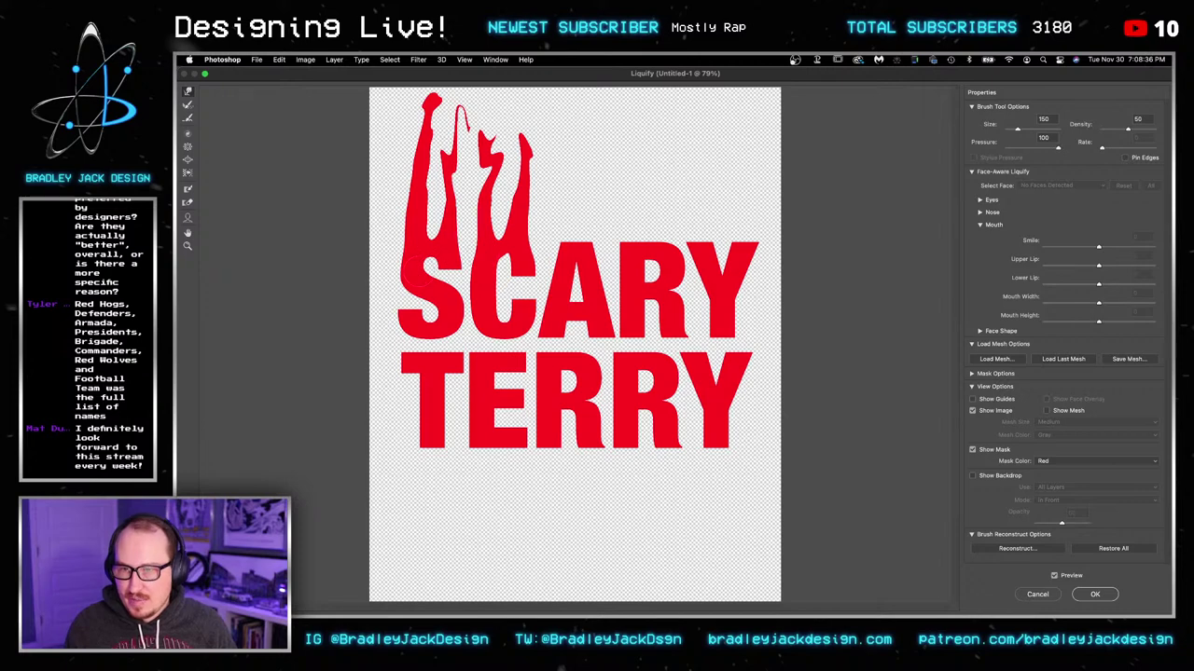
mouse_move(396, 317)
mouse_down()
mouse_move(384, 224)
mouse_move(382, 238)
mouse_move(389, 177)
mouse_up()
Step: Pull the tops of the A and R in SCARY upward into long pointed streaks
drag(565, 254, 561, 166)
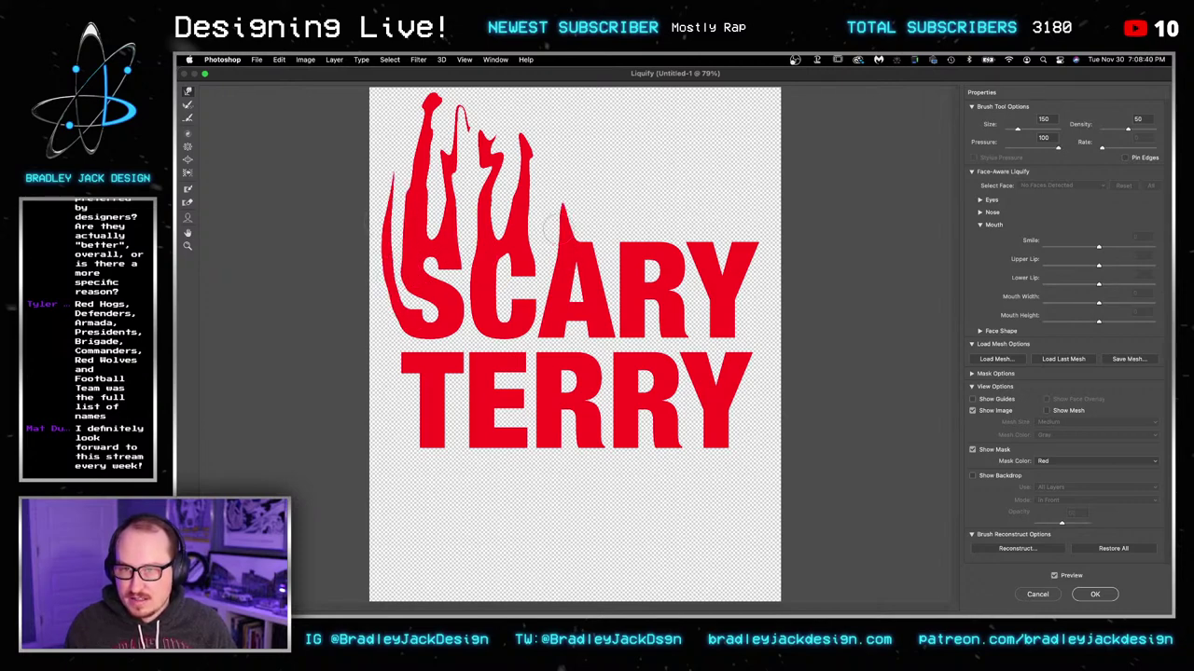
drag(559, 230, 571, 136)
drag(583, 234, 587, 140)
drag(580, 192, 594, 115)
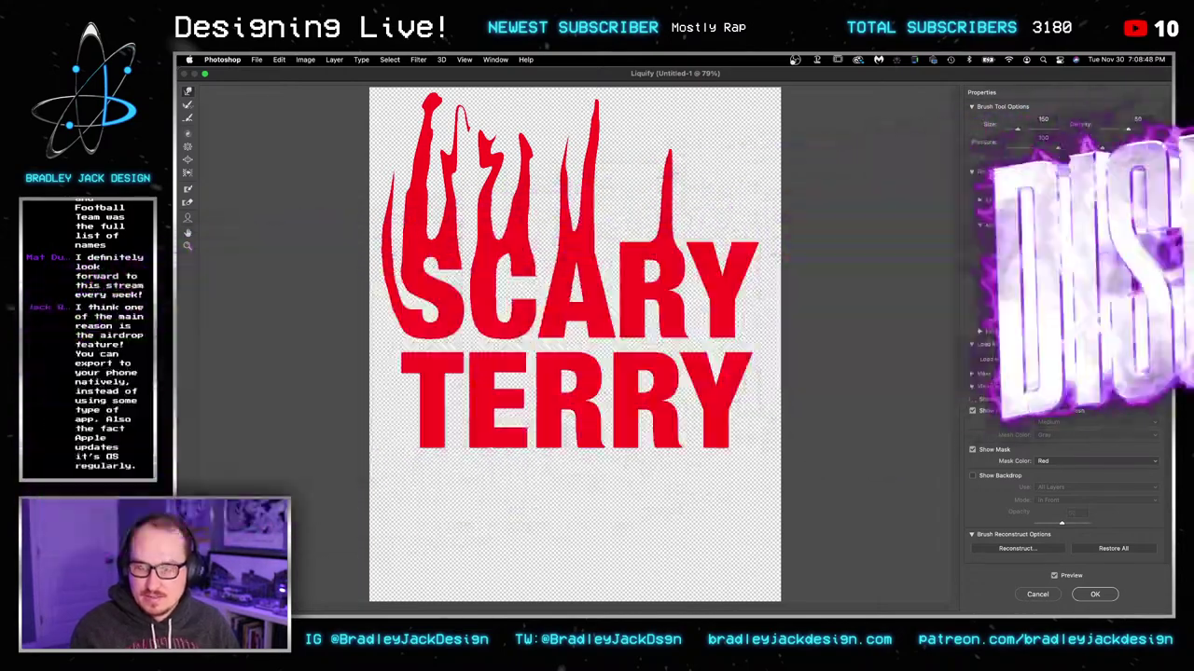
mouse_move(664, 196)
mouse_down()
mouse_move(674, 140)
mouse_move(642, 107)
mouse_move(658, 145)
mouse_move(686, 104)
mouse_up()
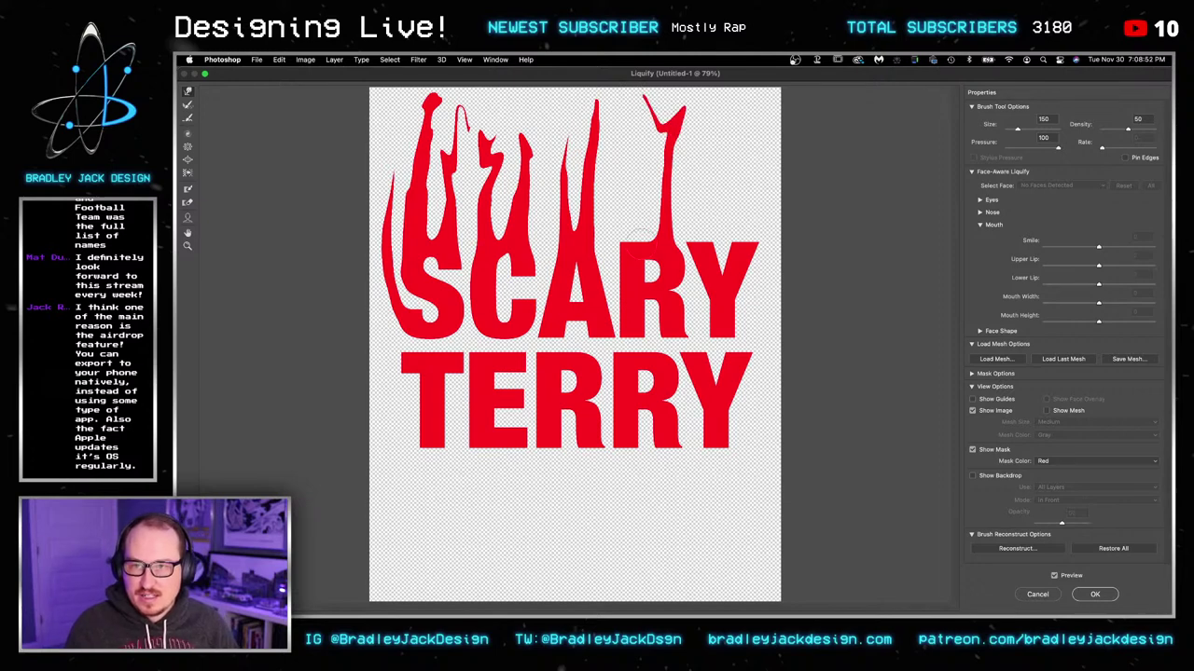
drag(641, 240, 626, 171)
mouse_move(617, 240)
mouse_down()
mouse_move(636, 140)
mouse_move(656, 118)
mouse_up()
mouse_move(598, 159)
mouse_down()
mouse_move(584, 121)
mouse_move(557, 140)
mouse_move(505, 135)
mouse_move(436, 98)
mouse_up()
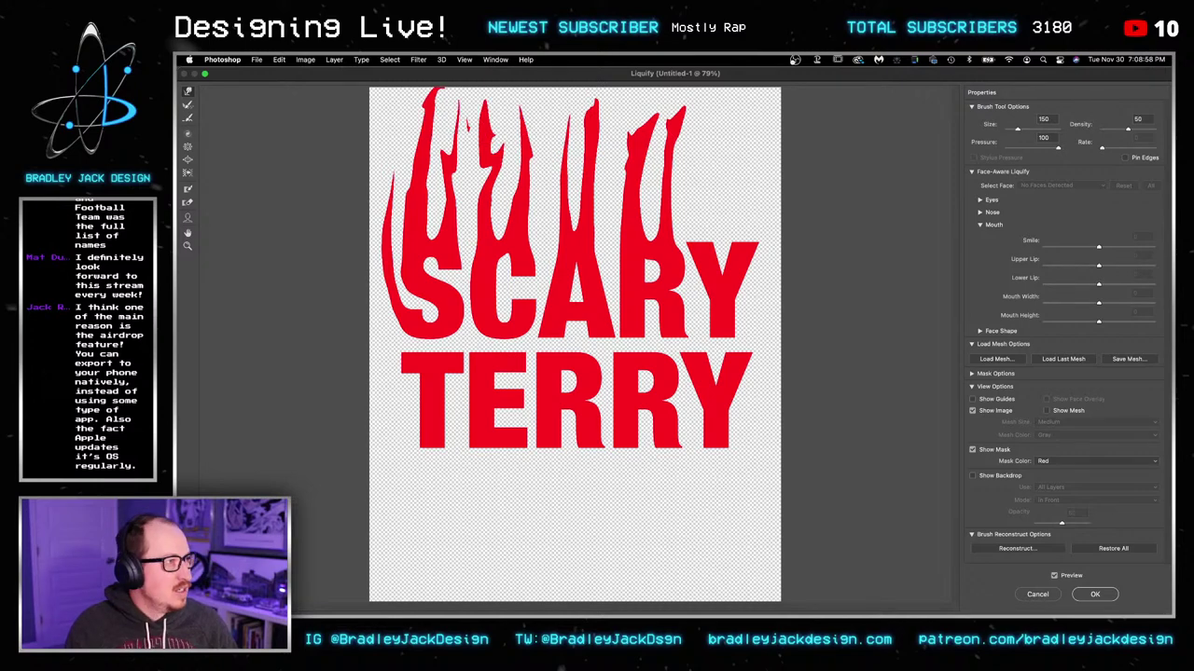
key(Return)
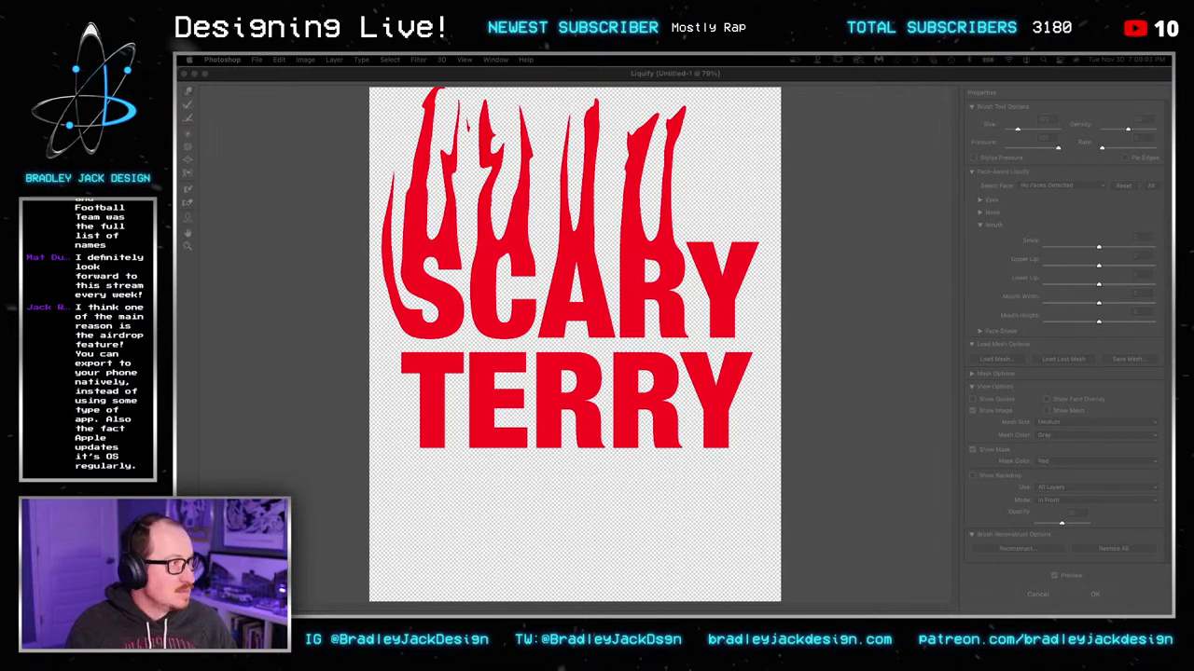
key(shift+super+x)
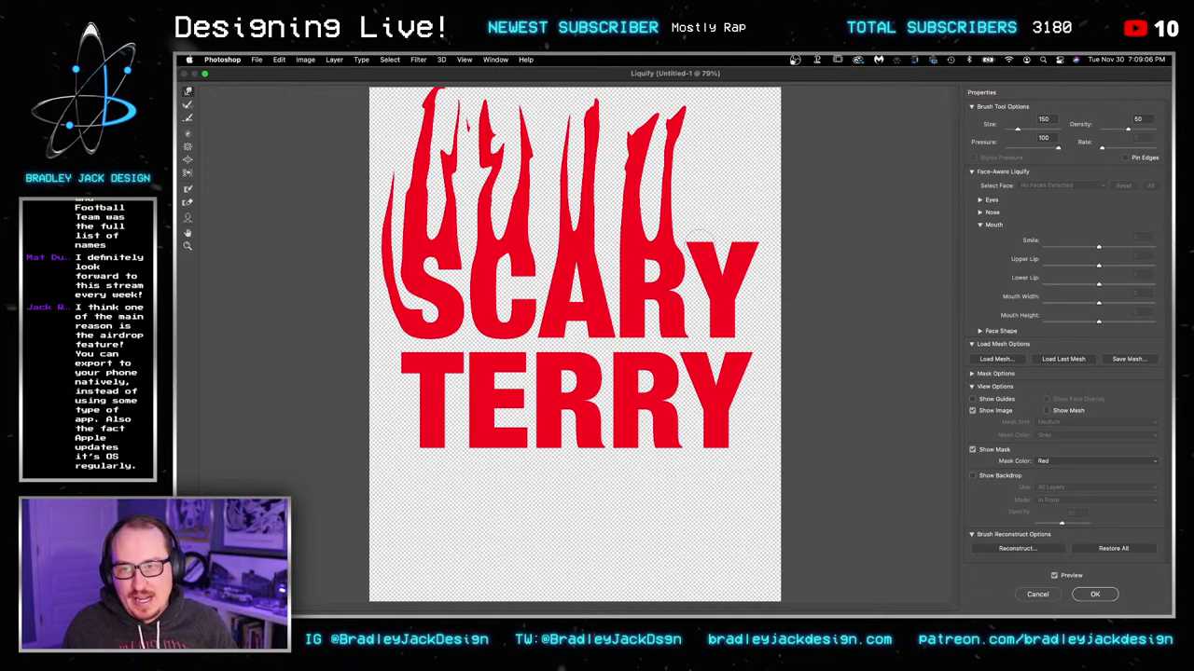
Step: Extend the R streaks and stretch both arms of the Y in SCARY toward the canvas's upper edge
mouse_move(679, 120)
mouse_down()
mouse_move(672, 98)
mouse_move(644, 101)
mouse_move(641, 88)
mouse_up()
mouse_move(699, 264)
mouse_down()
mouse_move(692, 150)
mouse_move(704, 159)
mouse_move(690, 128)
mouse_up()
mouse_move(732, 238)
mouse_down()
mouse_move(737, 177)
mouse_move(749, 222)
mouse_move(754, 191)
mouse_move(761, 228)
mouse_move(757, 112)
mouse_move(762, 144)
mouse_move(734, 139)
mouse_up()
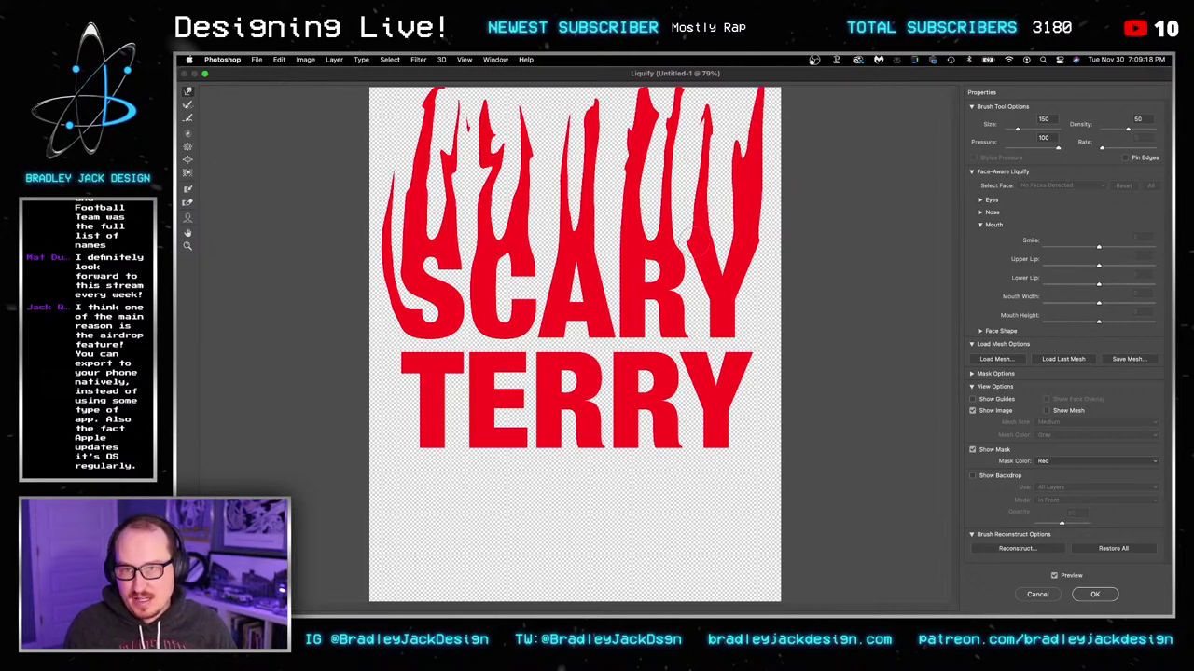
drag(700, 237, 690, 161)
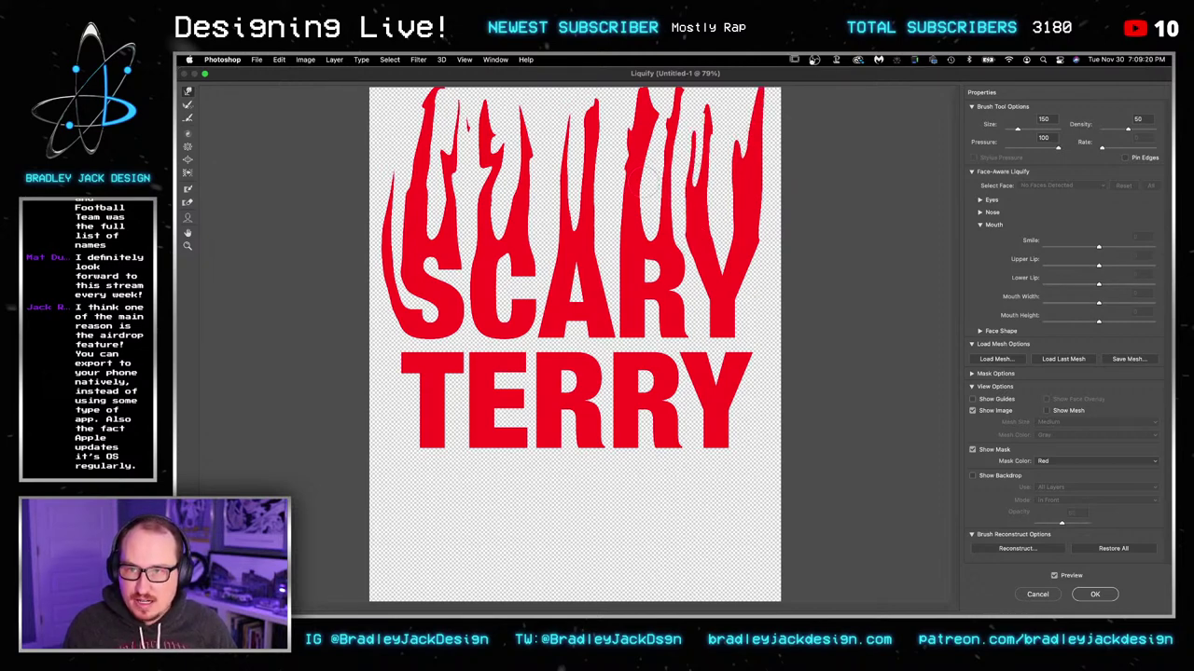
drag(649, 194, 659, 149)
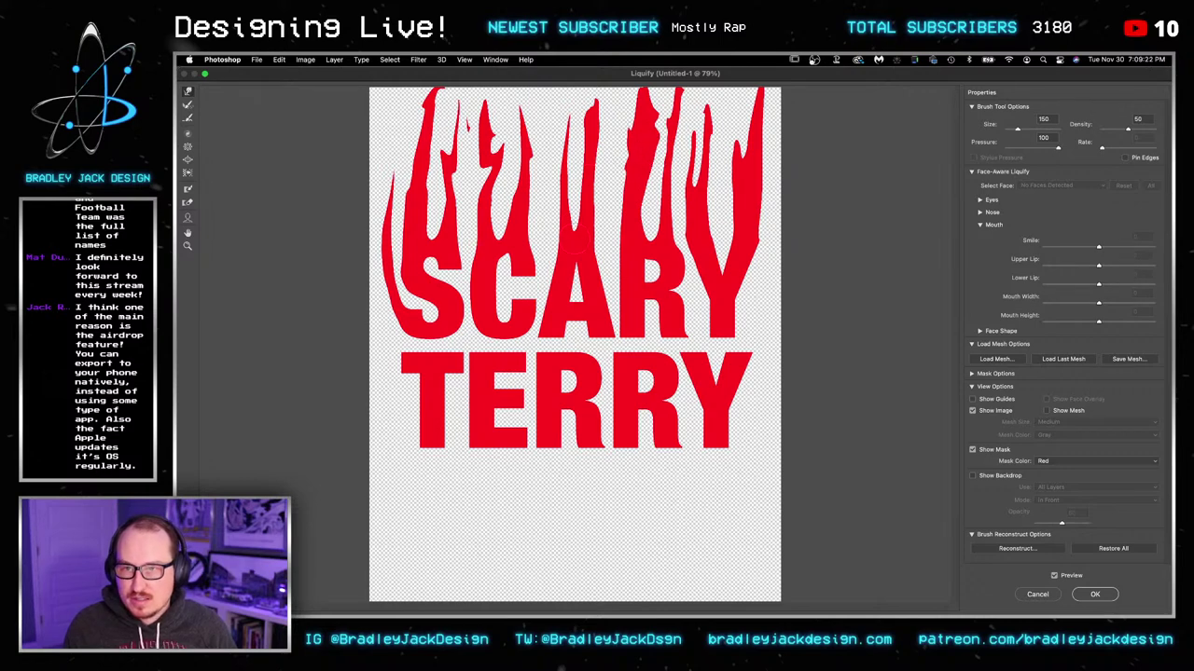
Step: Push the gaps between the A streaks and the C streaks further upward to add more distortion
drag(576, 237, 558, 101)
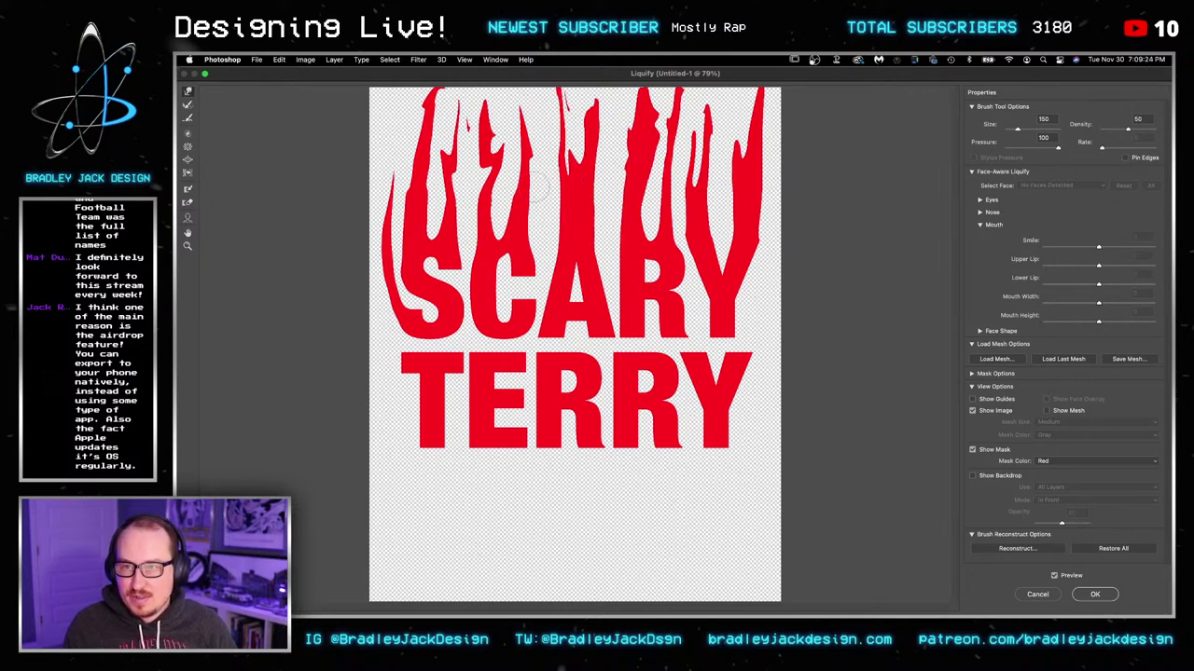
mouse_move(536, 188)
mouse_down()
mouse_move(515, 168)
mouse_move(523, 117)
mouse_up()
mouse_move(509, 224)
mouse_down()
mouse_move(510, 147)
mouse_move(490, 91)
mouse_up()
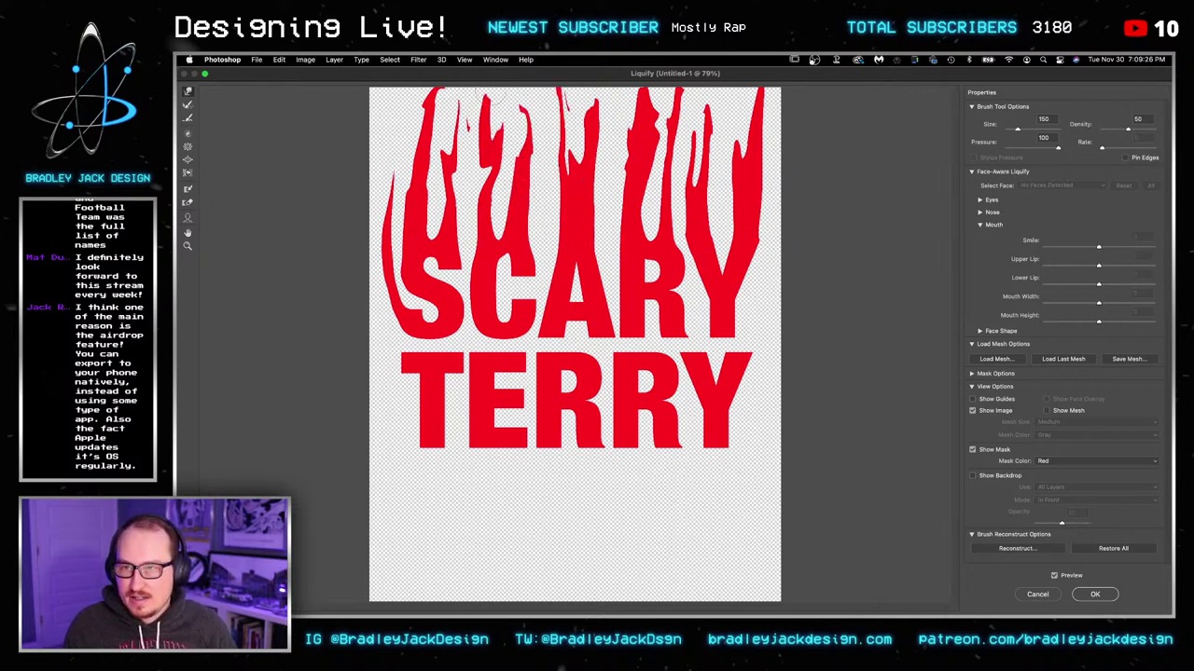
Step: Drag the bases of the Y and the last R in TERRY downward into long drips
drag(708, 454, 719, 571)
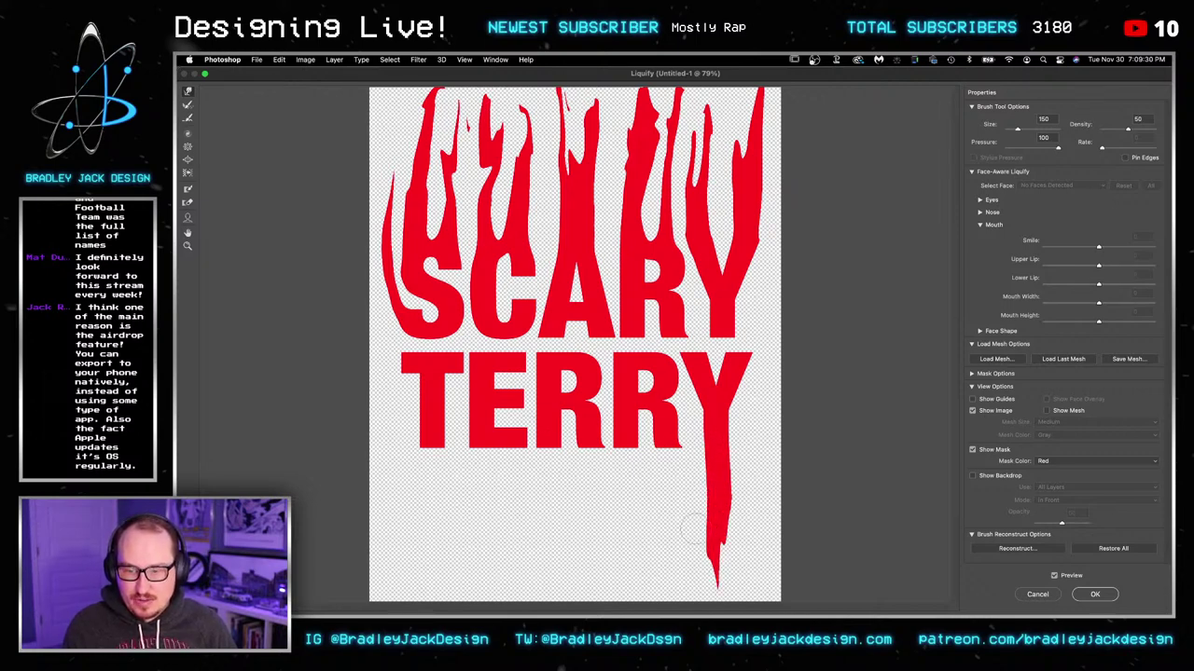
drag(679, 450, 670, 602)
drag(634, 449, 622, 588)
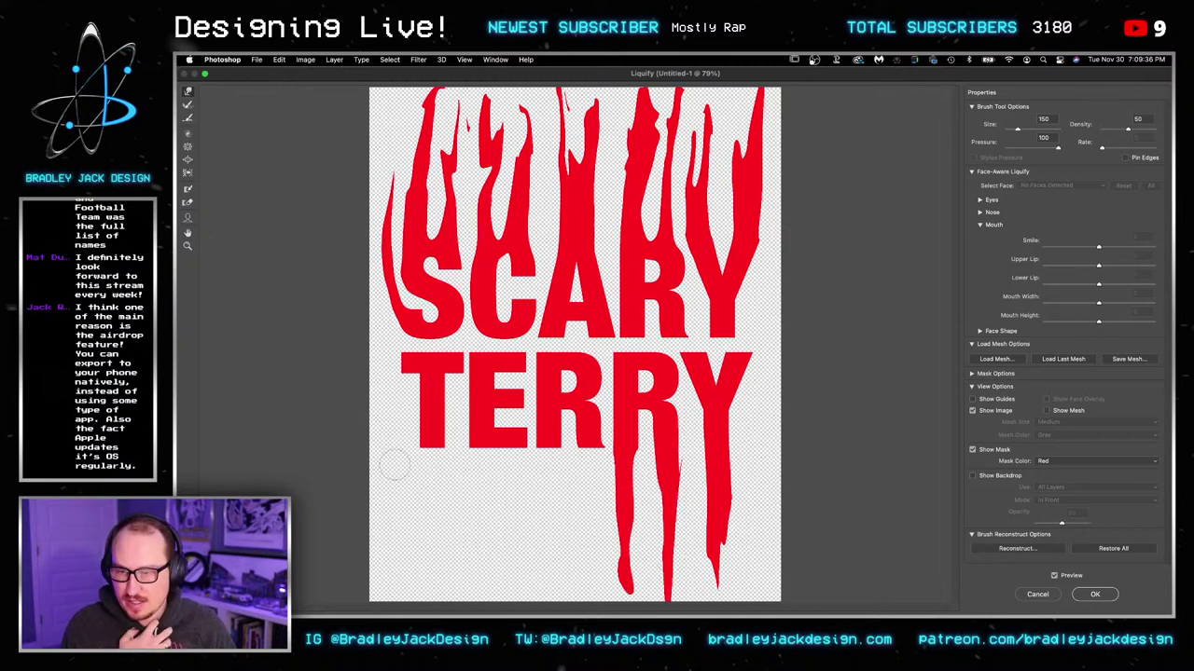
Step: Pull the stem of the T and the base of the E's stem in TERRY down to the canvas's lower edge
mouse_move(429, 439)
mouse_down()
mouse_move(406, 470)
mouse_move(425, 493)
mouse_move(426, 548)
mouse_up()
drag(420, 478, 427, 598)
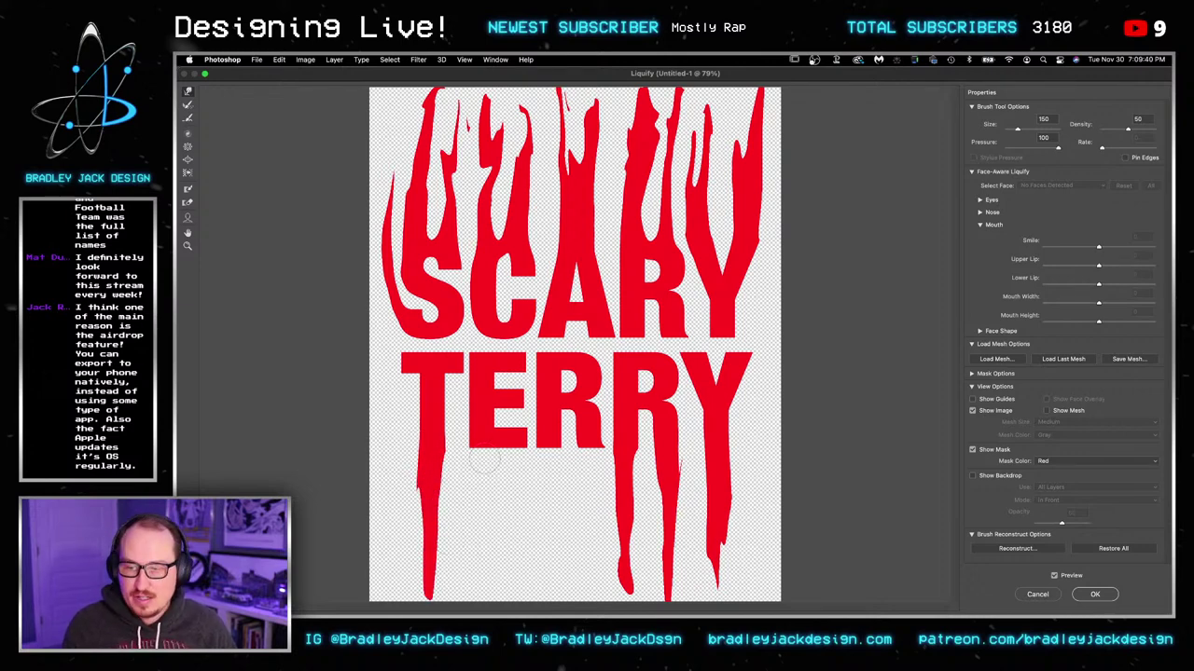
mouse_move(479, 455)
mouse_down()
mouse_move(460, 522)
mouse_move(475, 468)
mouse_move(486, 487)
mouse_move(474, 549)
mouse_up()
mouse_move(477, 488)
mouse_down()
mouse_move(478, 565)
mouse_move(502, 541)
mouse_move(476, 563)
mouse_move(471, 597)
mouse_up()
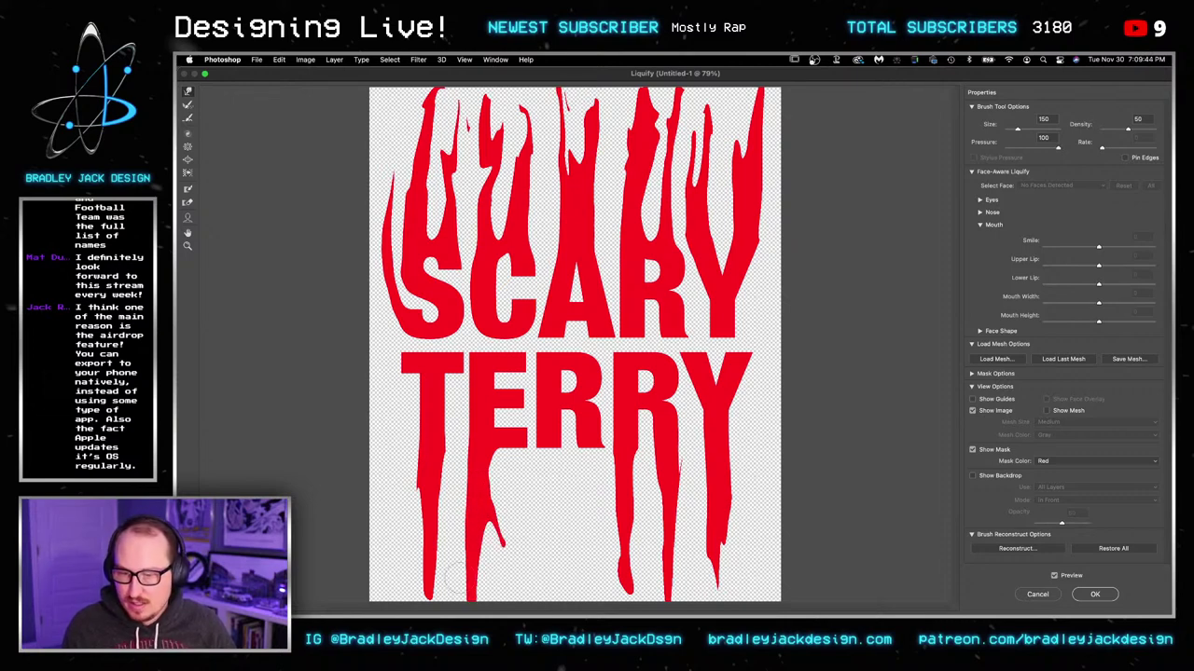
Step: Distort the E's drip sideways and stretch the foot of the E and the legs of the first R downward
mouse_move(434, 547)
mouse_down()
mouse_move(439, 592)
mouse_move(491, 557)
mouse_up()
mouse_move(511, 442)
mouse_down()
mouse_move(514, 507)
mouse_move(526, 461)
mouse_move(515, 536)
mouse_up()
mouse_move(495, 457)
mouse_down()
mouse_move(545, 479)
mouse_move(545, 461)
mouse_move(550, 581)
mouse_up()
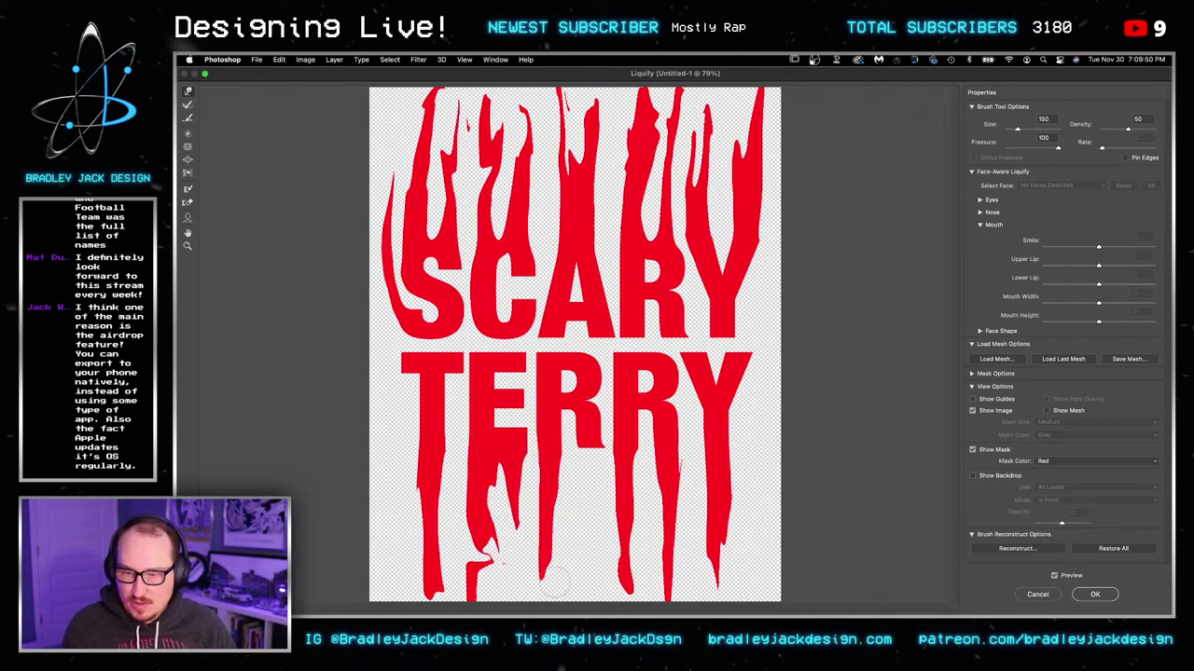
drag(583, 445, 601, 582)
Step: Smear the lower drips and, with a larger brush, the upper streaks sideways into swirls, and apply the Liquify filter
mouse_move(400, 494)
mouse_down()
mouse_move(559, 530)
mouse_move(619, 494)
mouse_up()
mouse_move(488, 481)
mouse_down()
mouse_move(475, 518)
mouse_move(521, 560)
mouse_move(643, 575)
mouse_move(685, 495)
mouse_move(751, 509)
mouse_move(695, 569)
mouse_move(704, 487)
mouse_move(377, 524)
mouse_up()
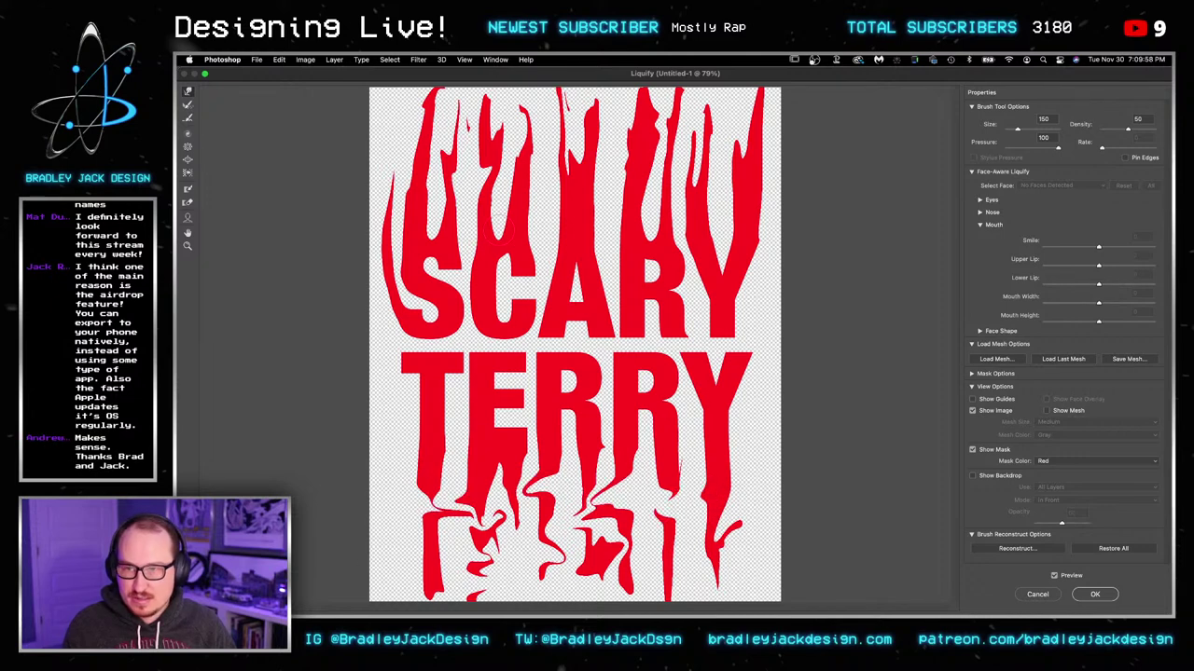
key(])
mouse_move(422, 194)
mouse_down()
mouse_move(550, 159)
mouse_move(725, 190)
mouse_move(690, 135)
mouse_move(587, 177)
mouse_move(601, 154)
mouse_up()
key(Return)
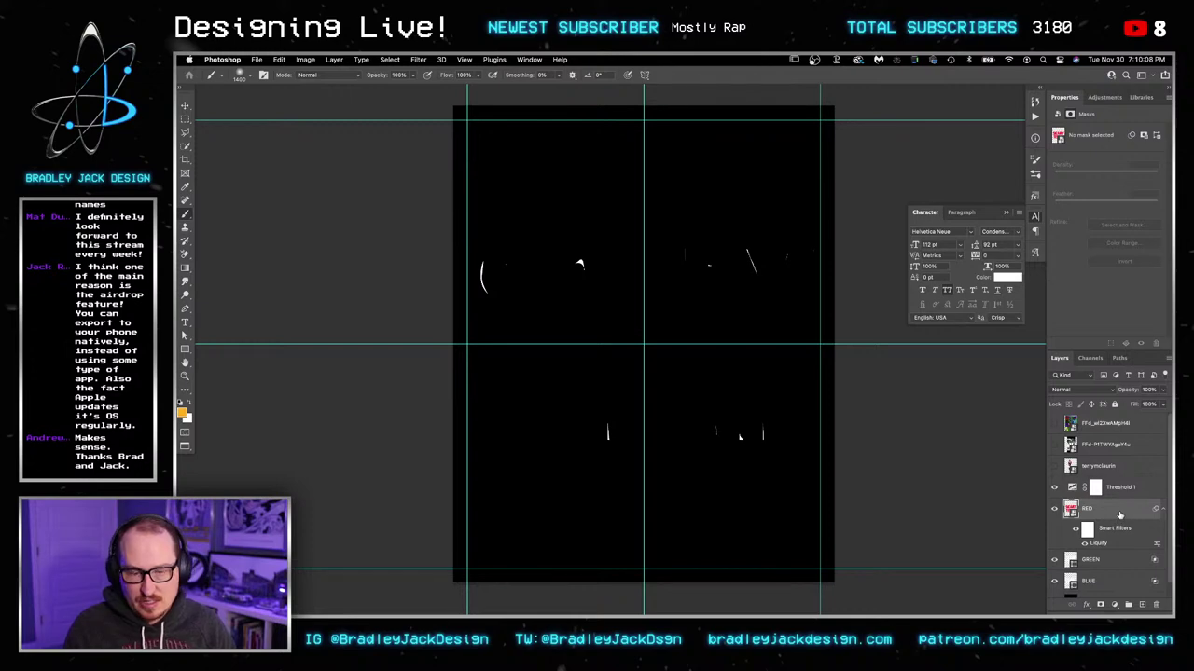
Step: Re-enable the G and B channels for the layer inside the RED smart object and return to the poster
double_click(1072, 510)
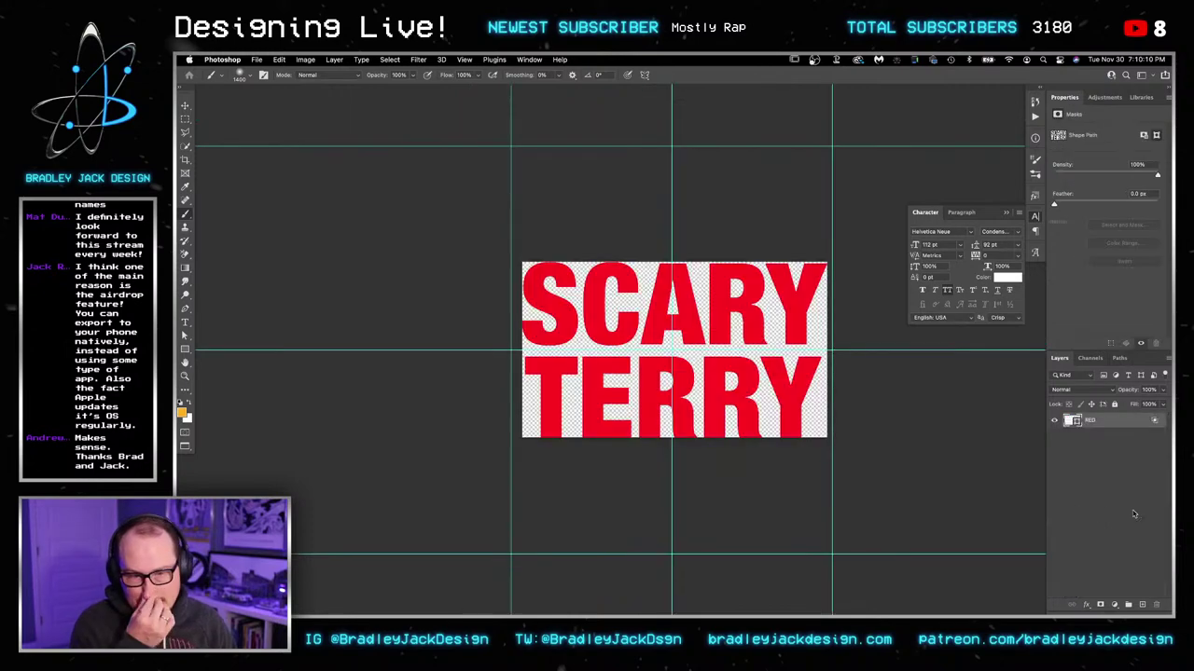
double_click(1109, 424)
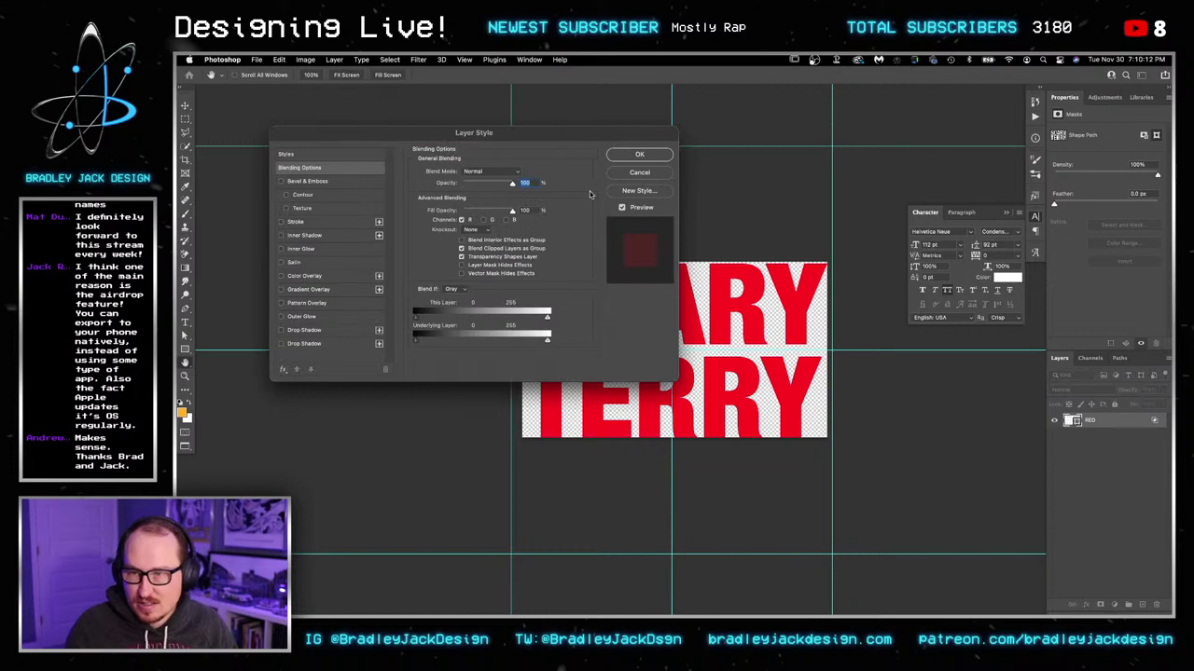
click(491, 221)
click(508, 220)
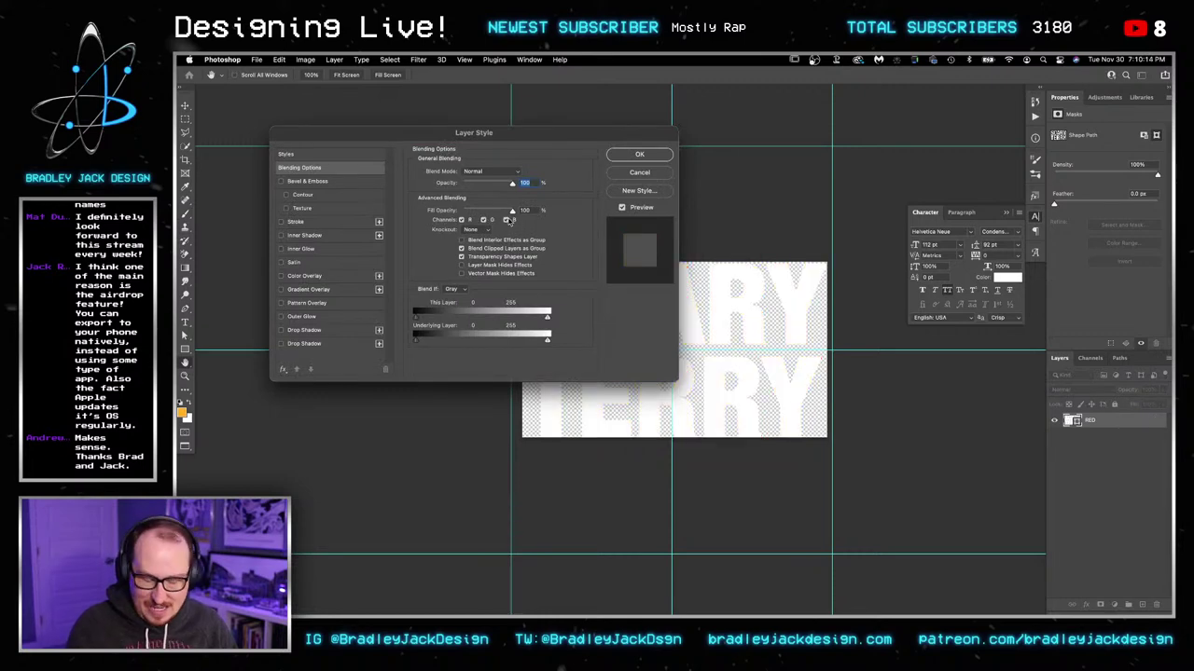
key(Return)
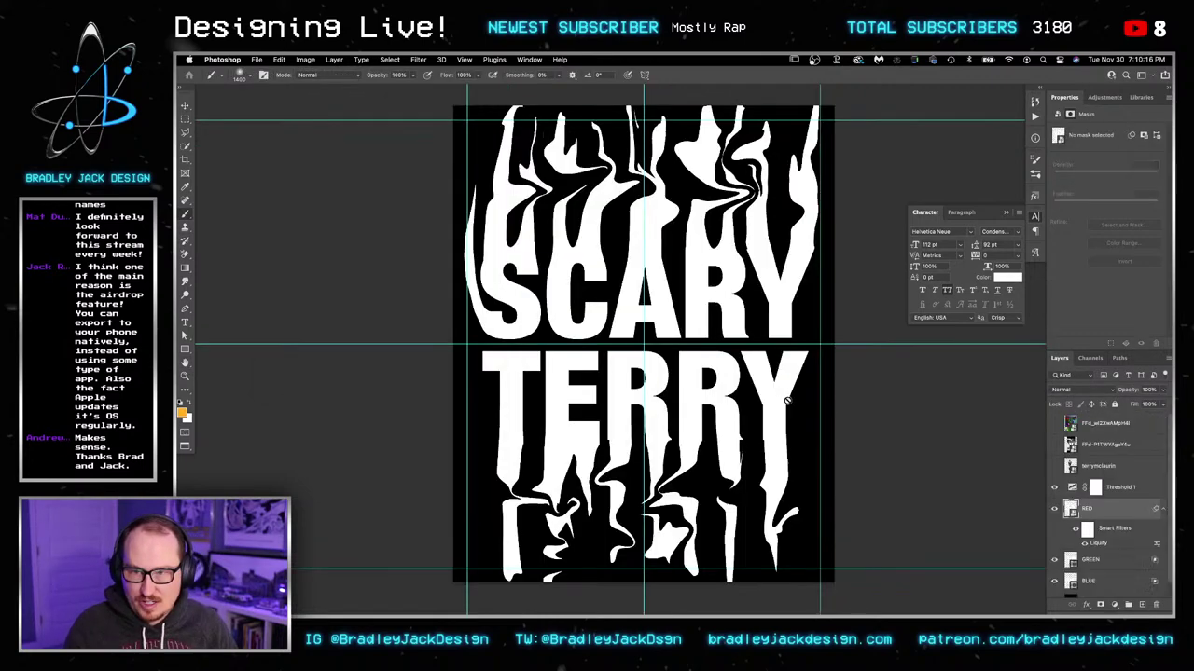
Step: Exclude the G and B channels from the RED smart object layer's advanced blending in the poster
double_click(1122, 513)
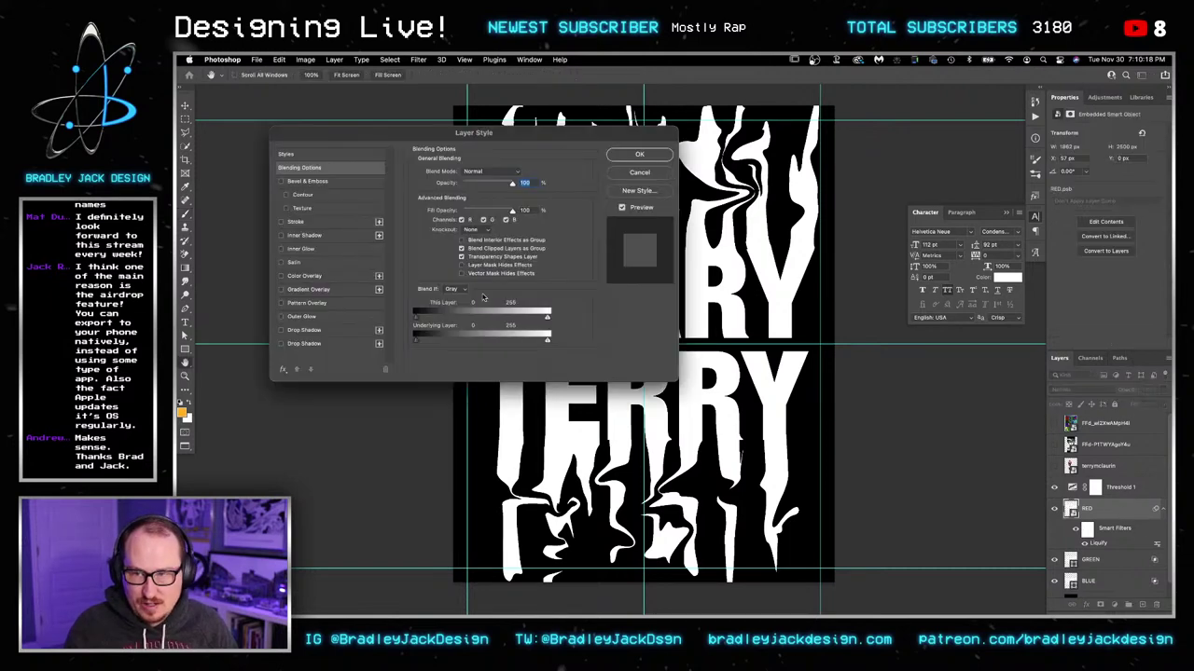
click(506, 220)
click(482, 220)
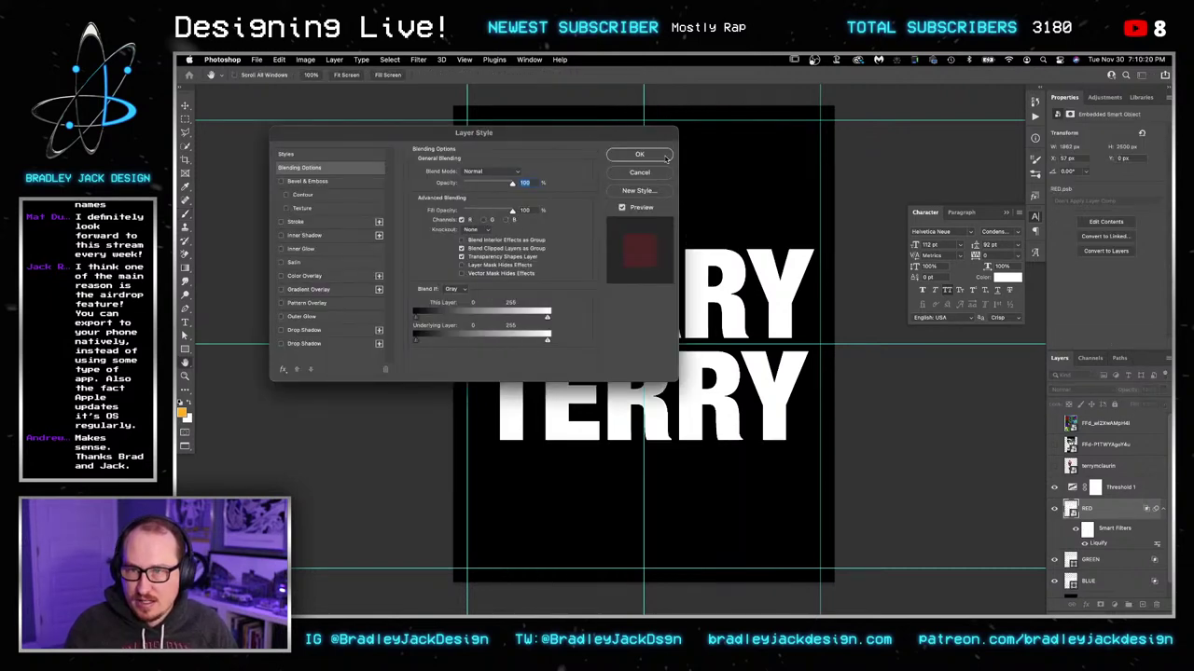
key(Return)
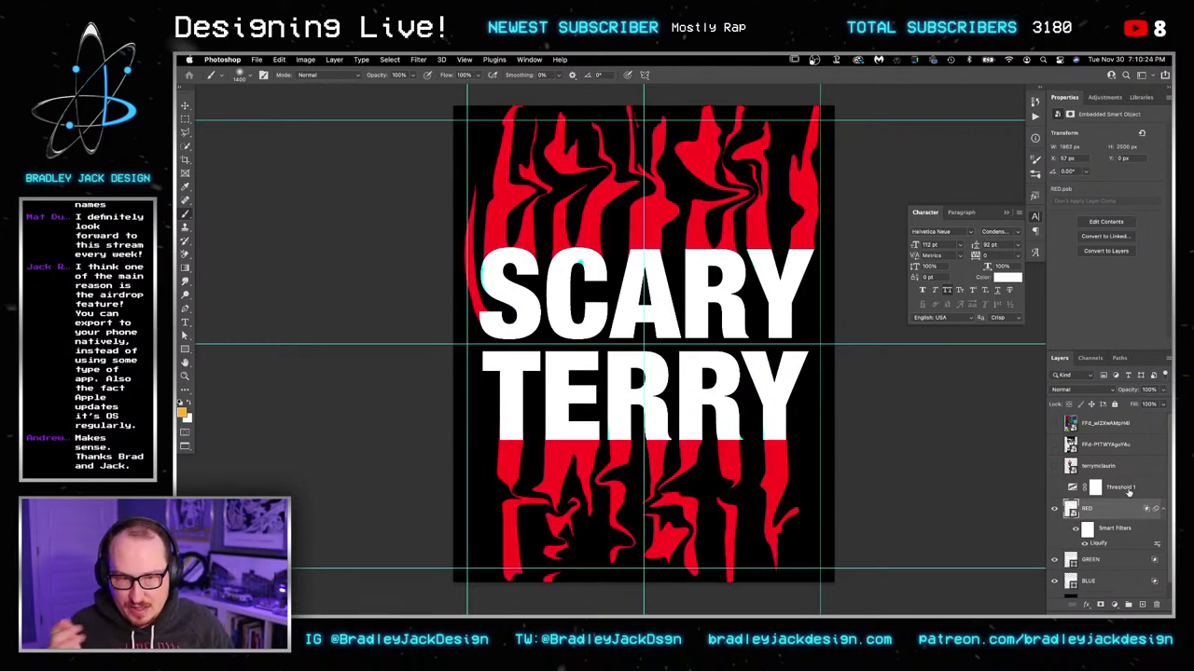
Step: Hide the Threshold adjustment layer and delete its layer mask
click(1127, 491)
key(BackSpace)
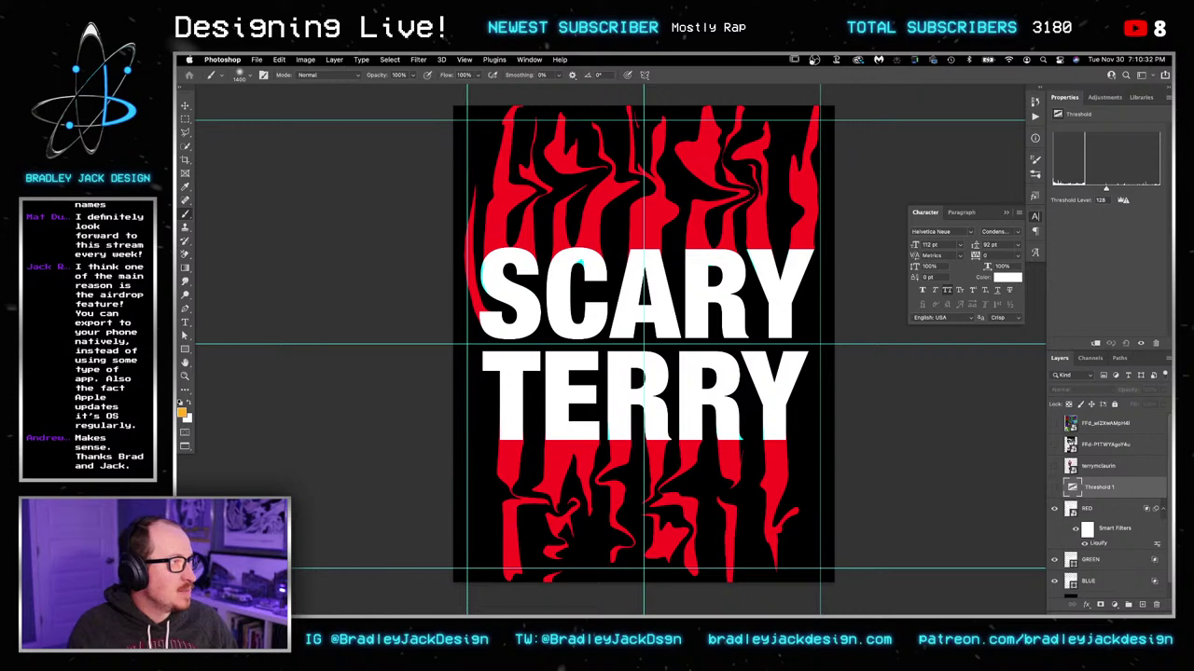
key(Tab)
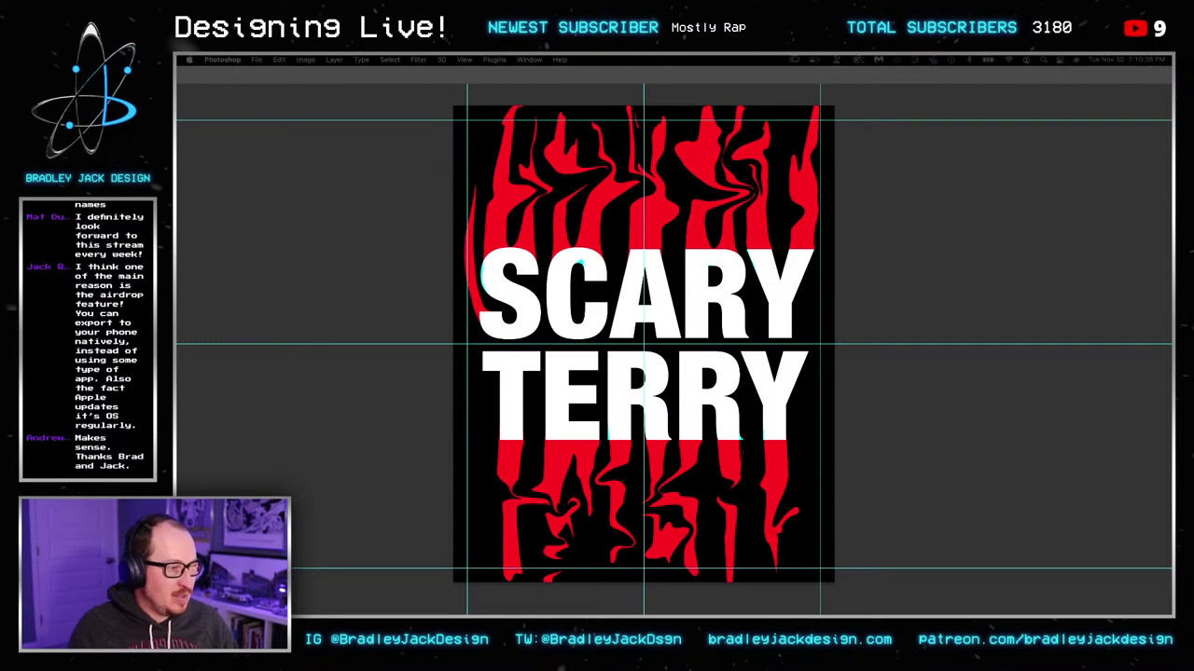
drag(491, 135, 623, 149)
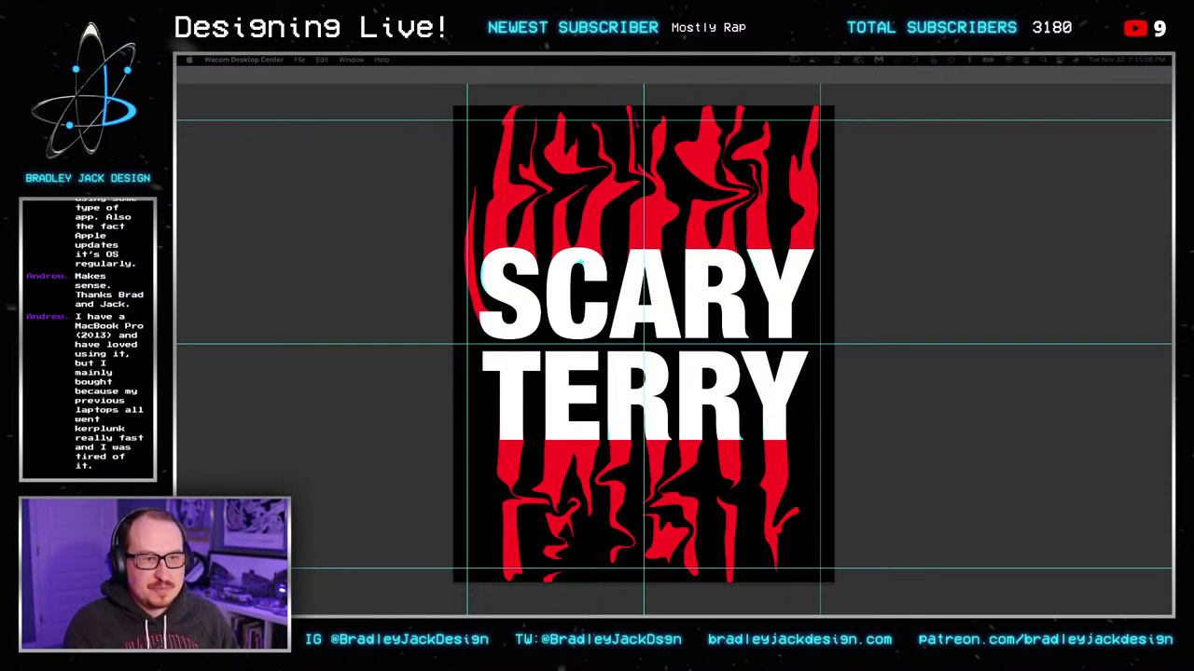
click(924, 443)
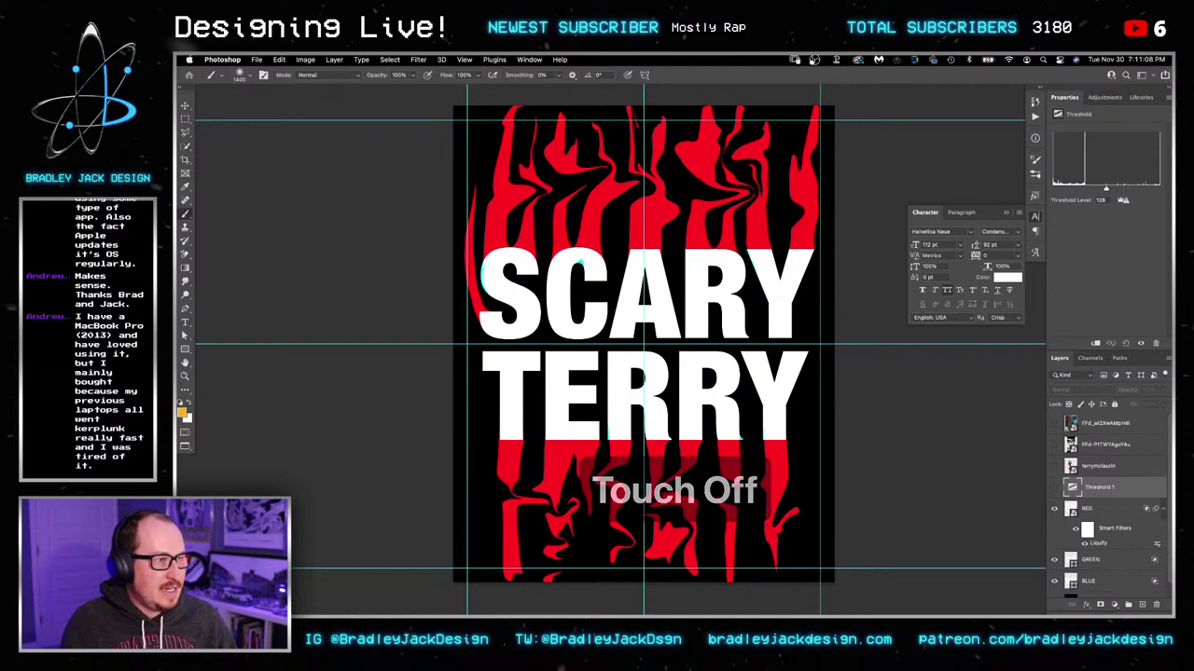
click(956, 413)
key(Return)
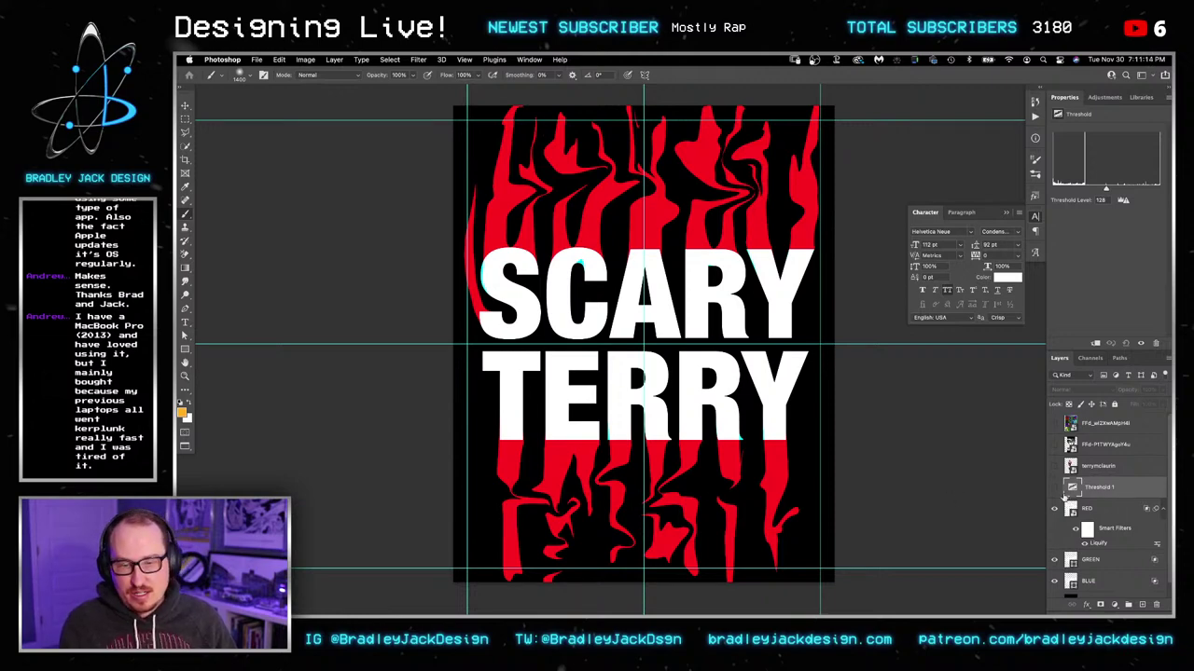
Step: Re-enable the R and B channels in the GREEN layer's advanced blending and convert the layer to a smart object
click(1090, 511)
click(1096, 560)
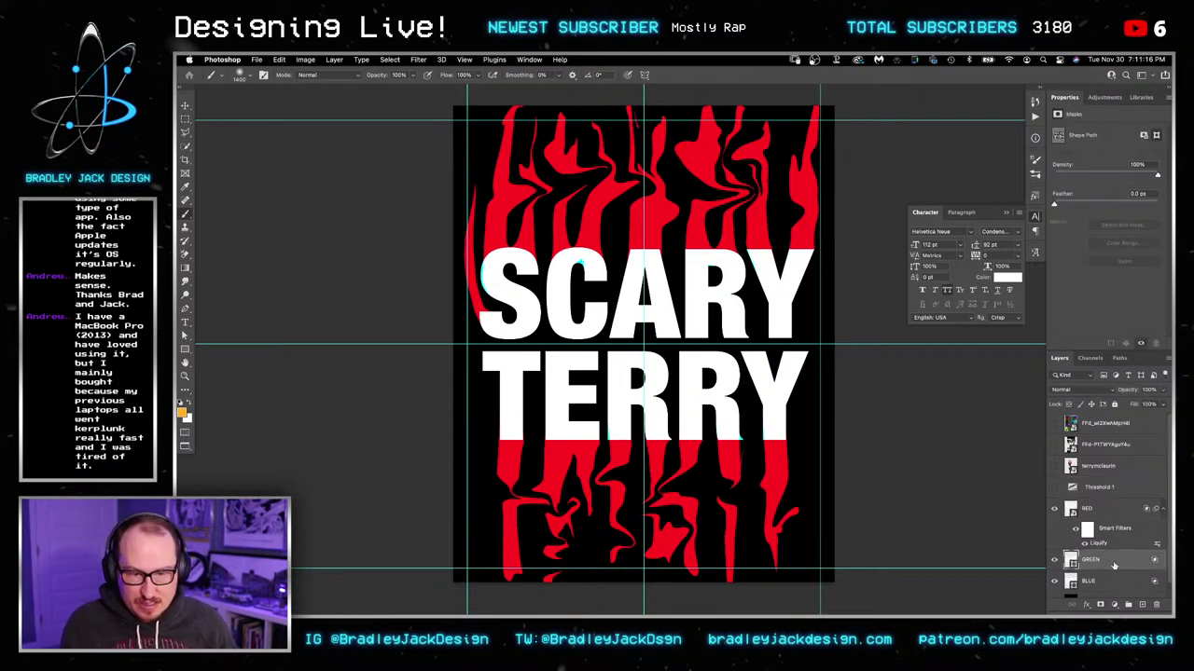
double_click(1110, 562)
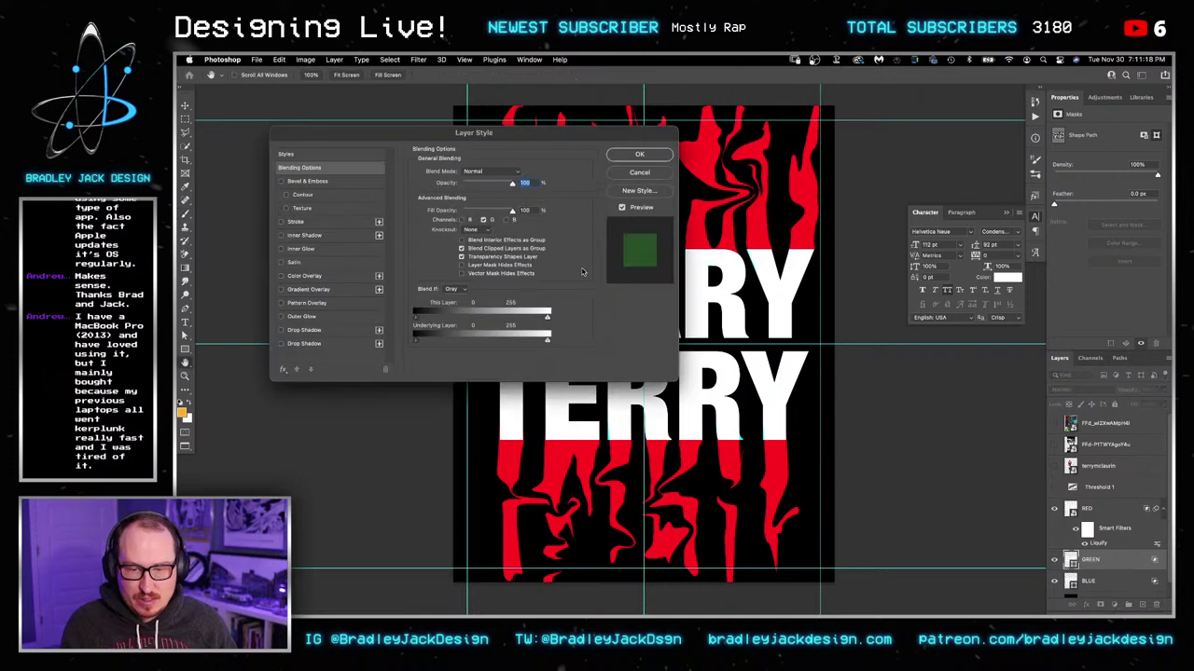
click(464, 220)
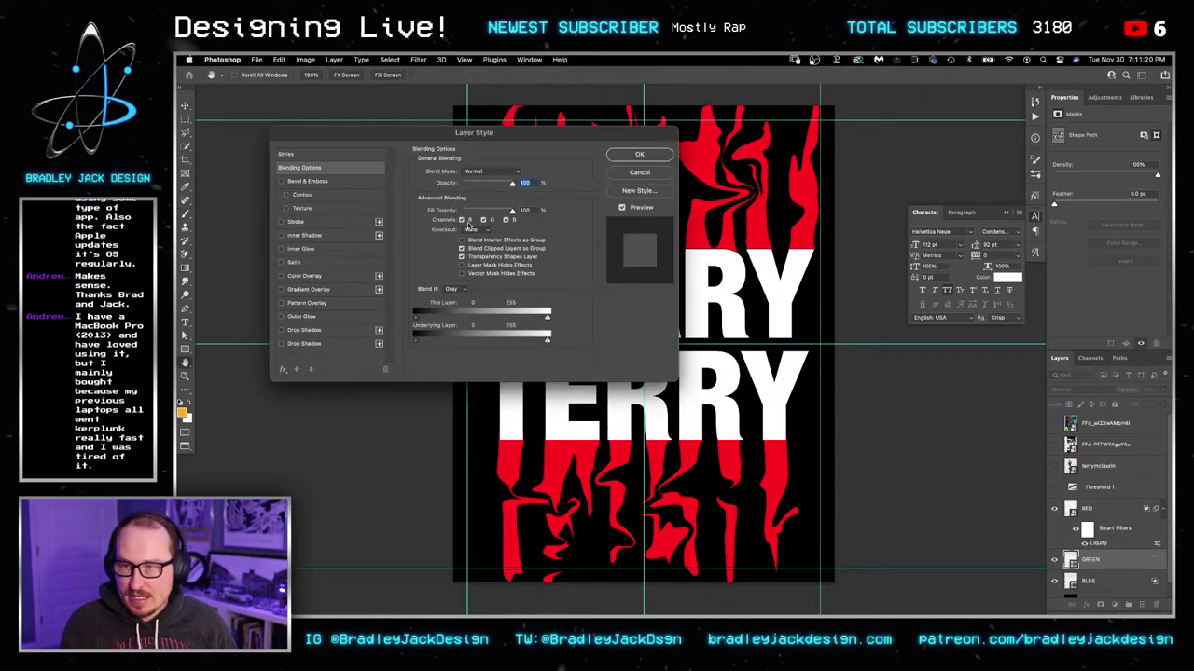
click(657, 157)
Step: Re-enable the R and G channels in the BLUE layer's advanced blending and convert the layer to a smart object
double_click(1093, 580)
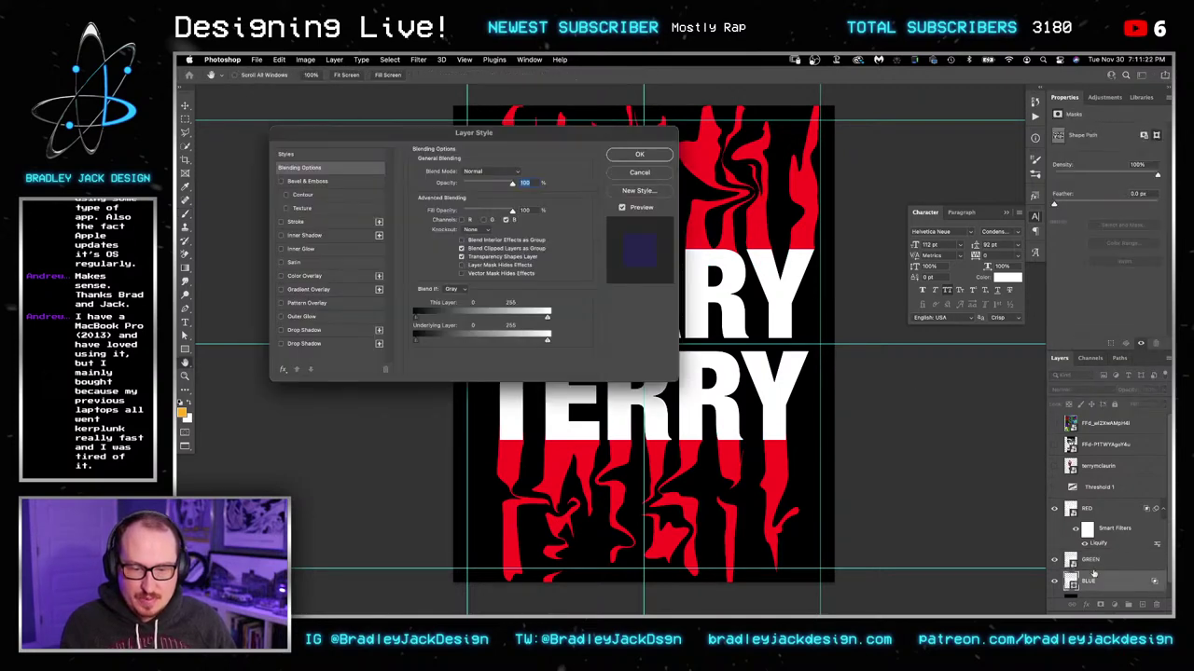
click(484, 220)
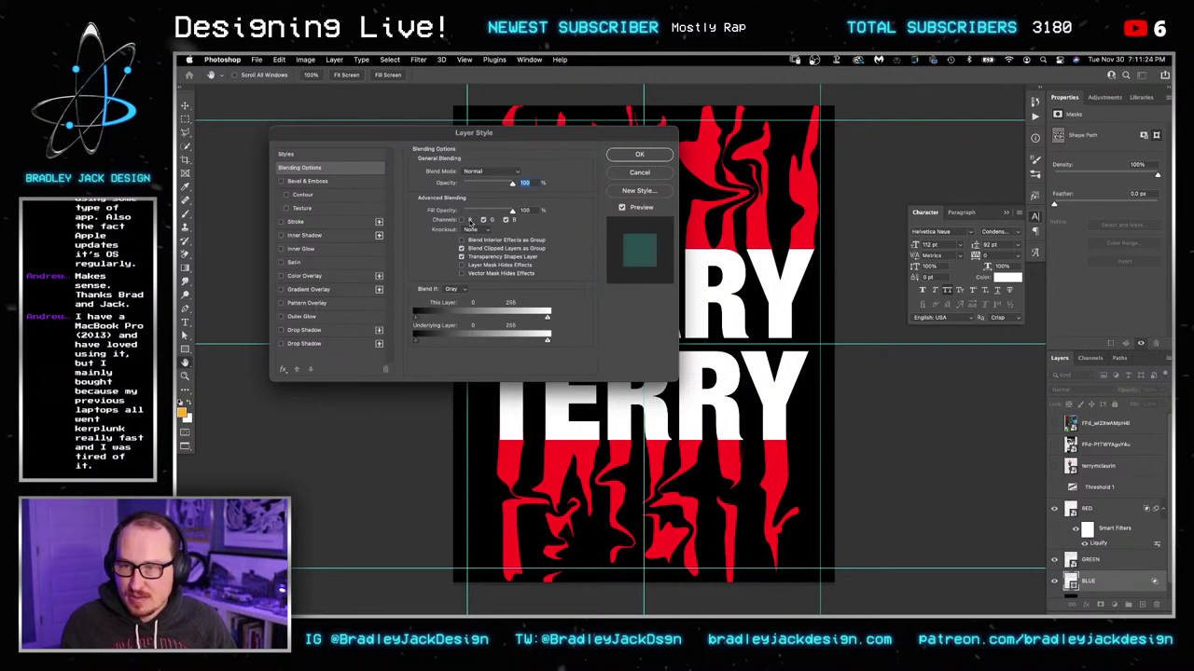
click(464, 221)
click(640, 154)
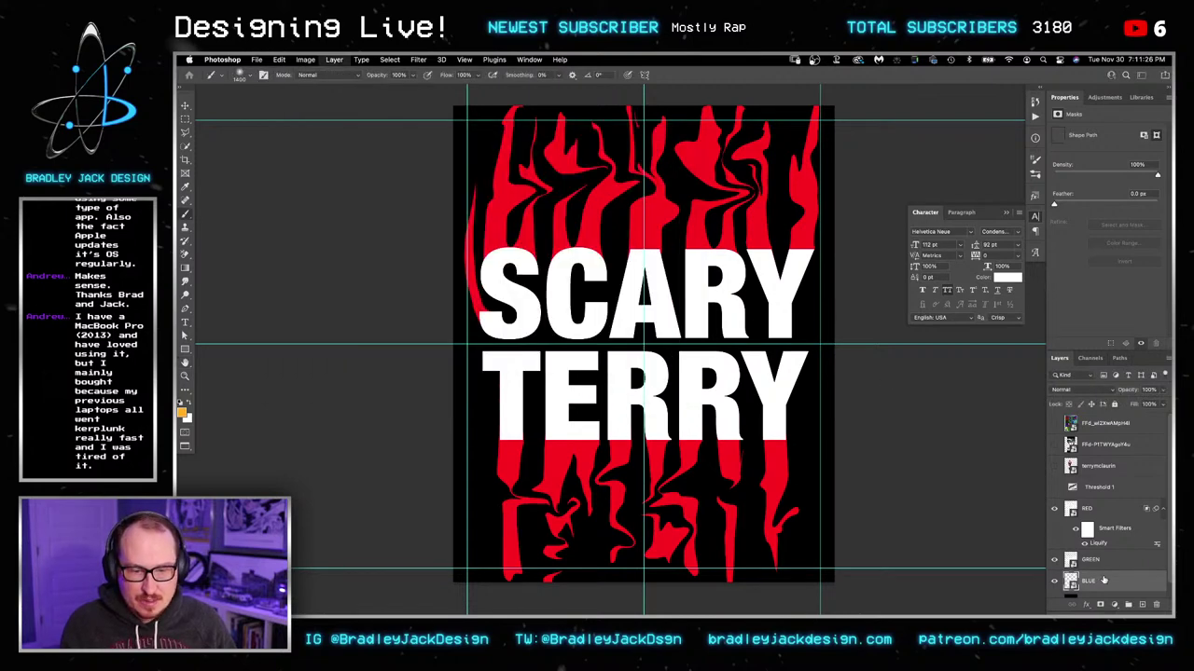
Step: Exclude the R and B channels from the GREEN smart object layer's advanced blending
double_click(1093, 558)
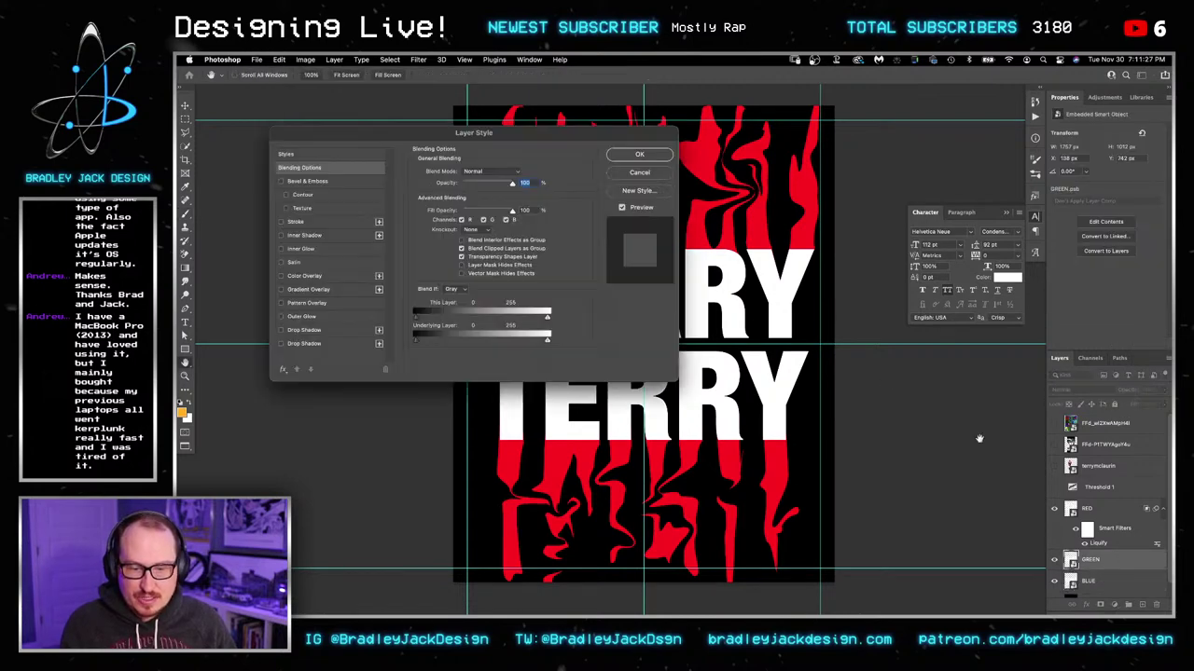
click(462, 220)
click(640, 154)
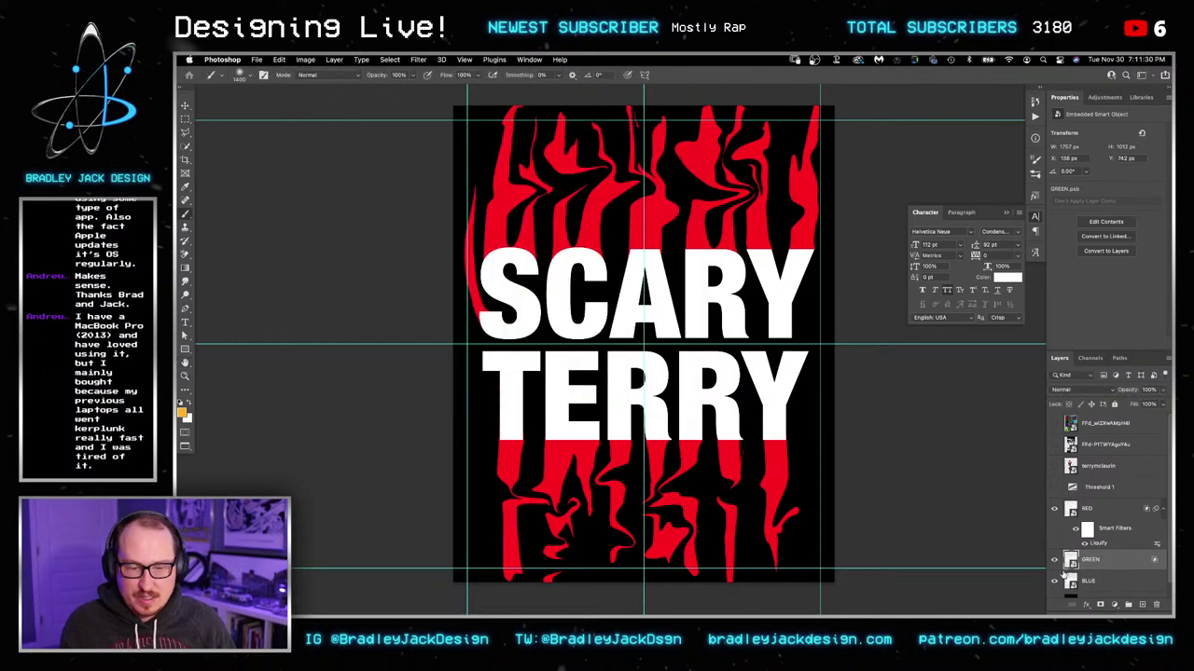
Step: Exclude the R and G channels from the BLUE smart object layer's advanced blending
double_click(1119, 583)
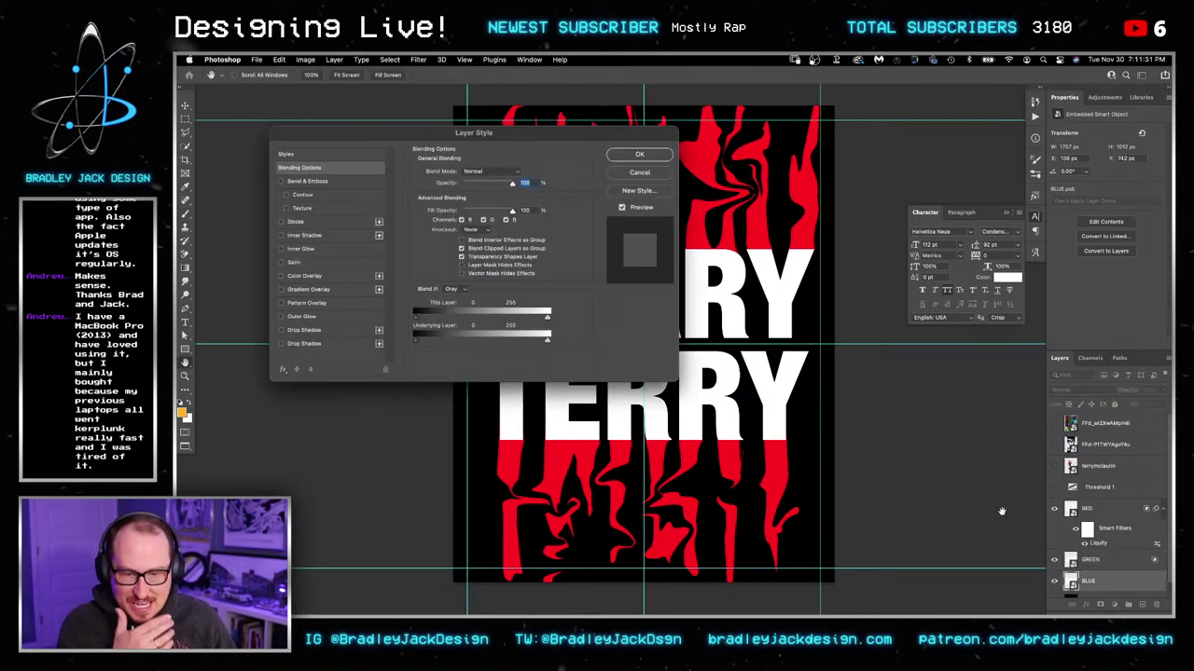
click(483, 220)
click(462, 220)
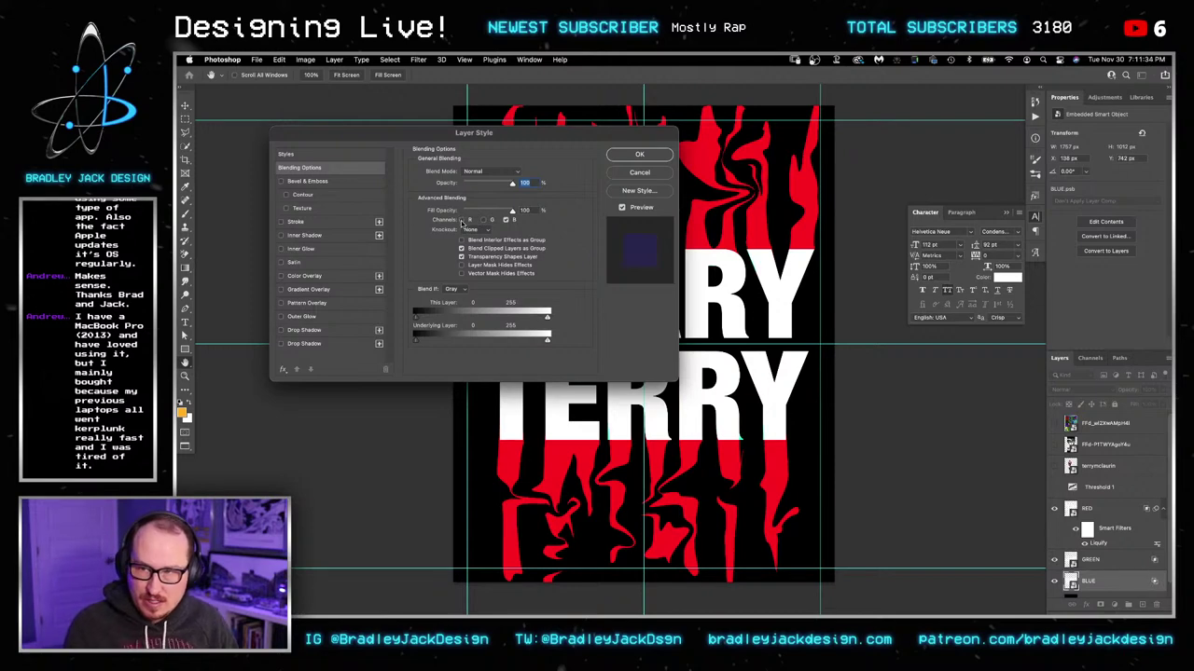
key(Return)
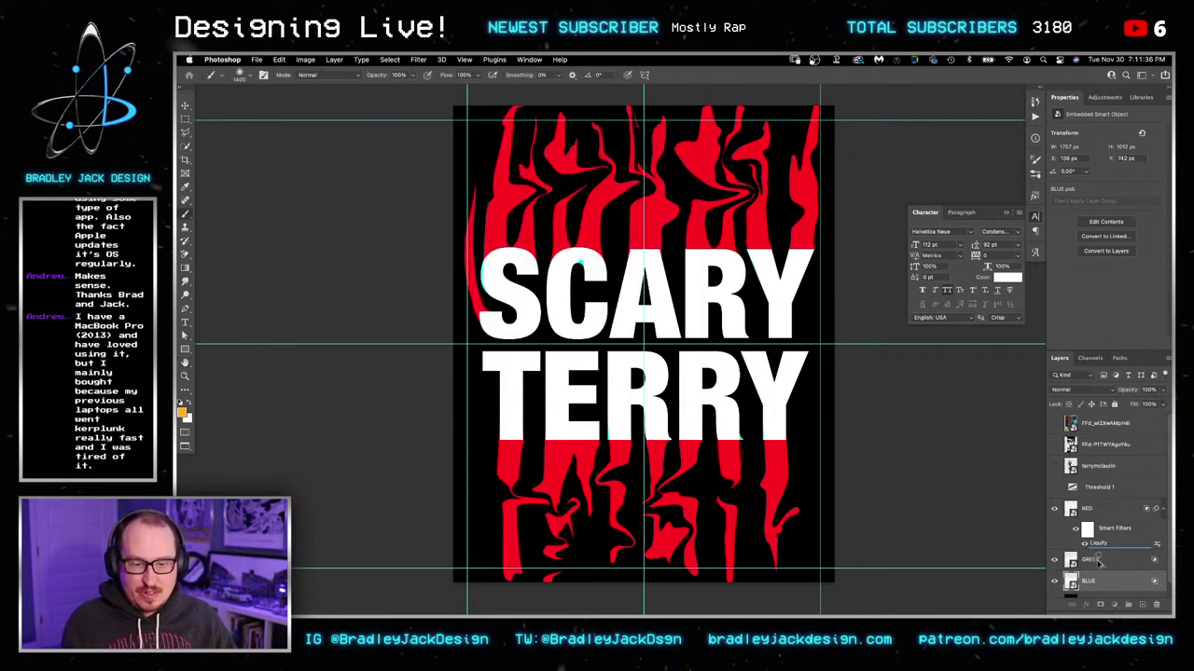
Step: Copy the RED layer's Liquify smart filter onto the GREEN layer
drag(1098, 559, 1107, 562)
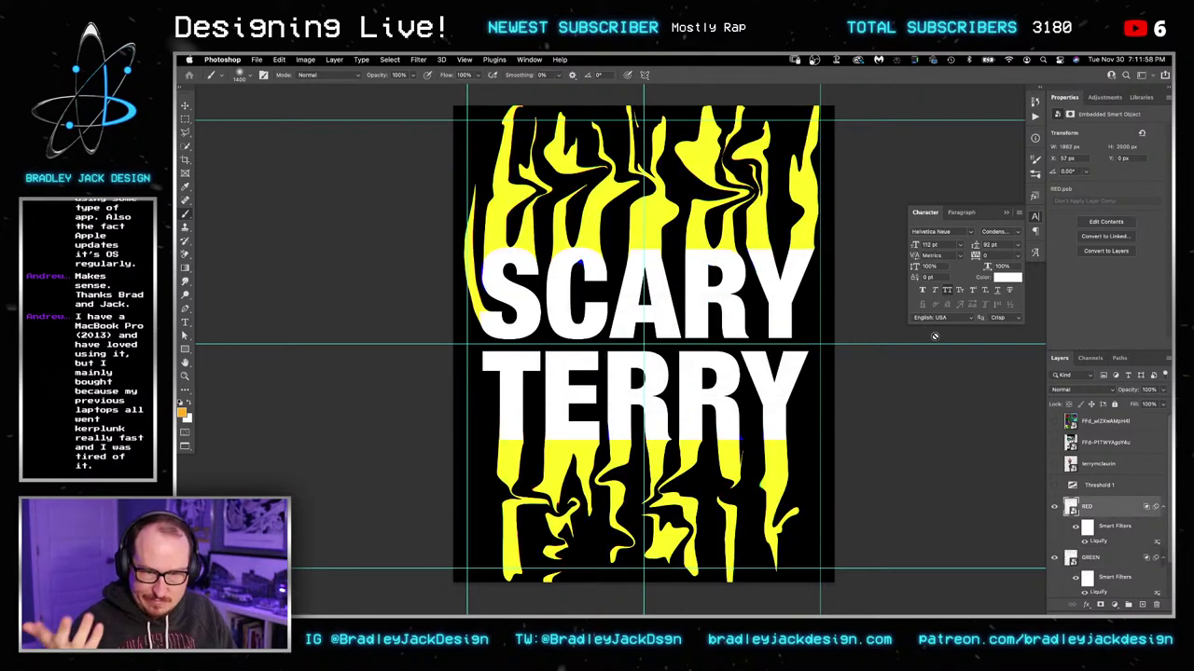
double_click(1098, 543)
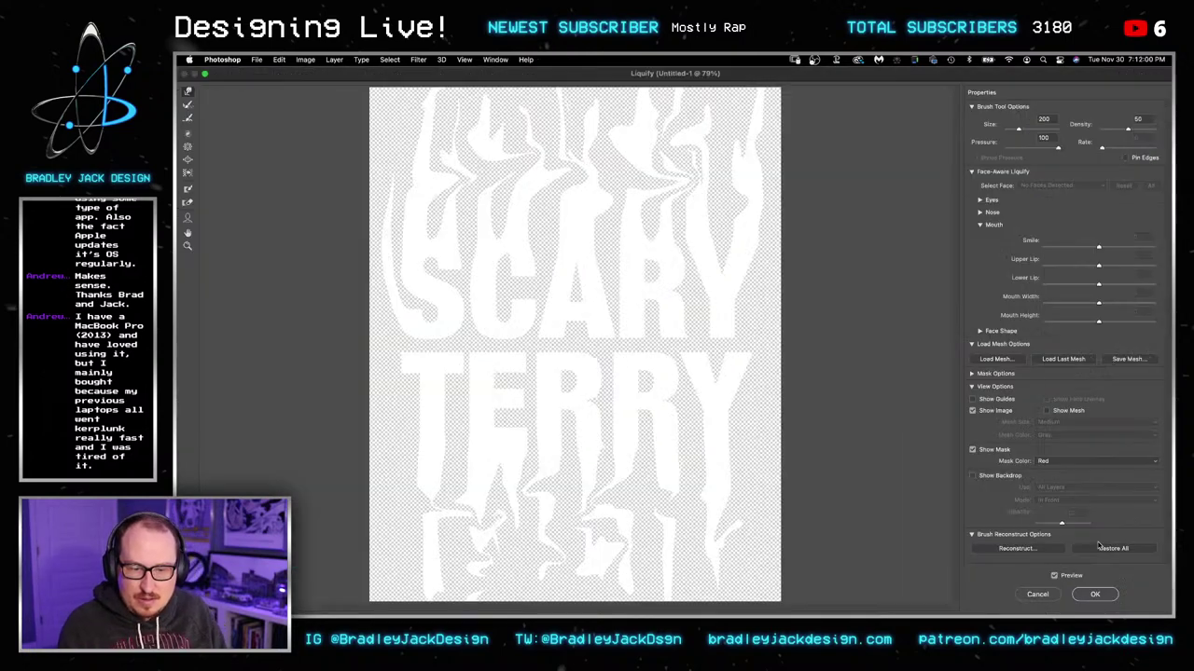
key(Escape)
Step: In the GREEN layer's Liquify filter, twirl the upper streaks and lower drips using a brush size of 593
click(1099, 594)
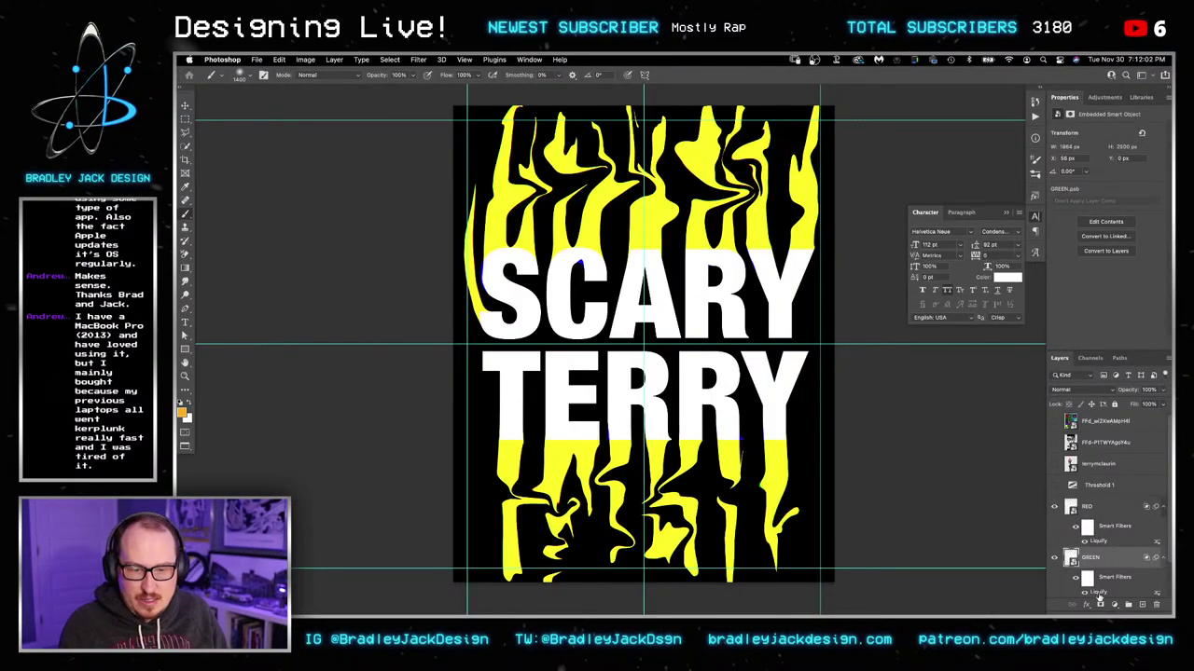
double_click(1099, 593)
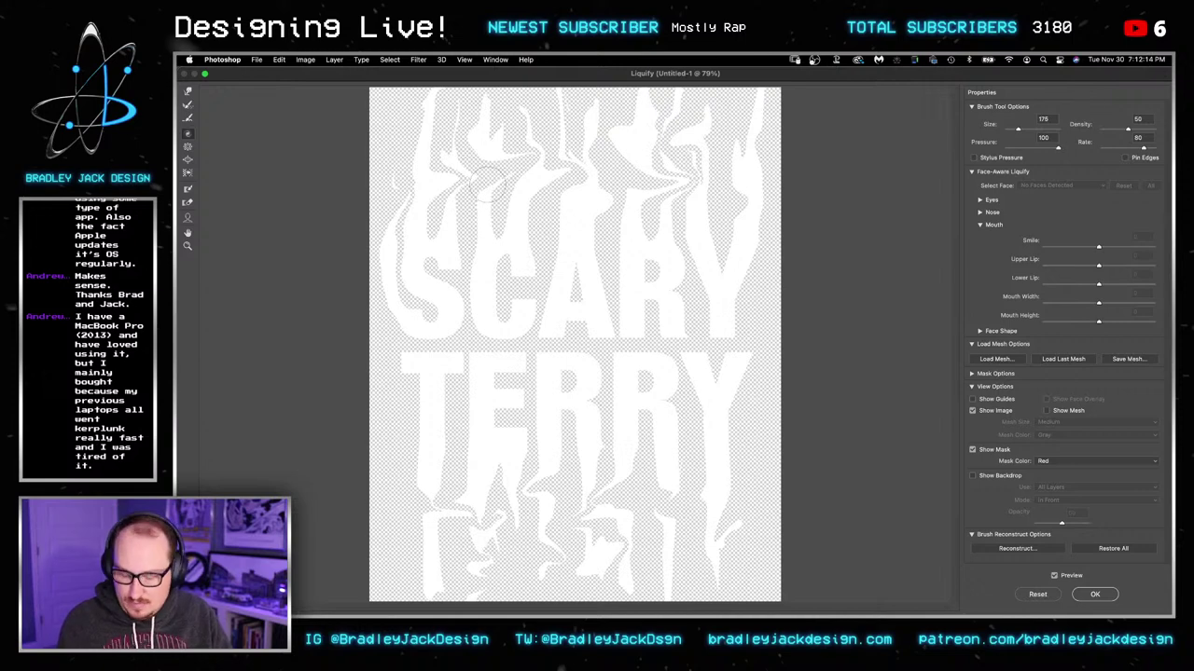
mouse_move(480, 201)
ctrl+alt+mouse_down()
mouse_move(548, 172)
mouse_move(447, 197)
mouse_move(482, 163)
mouse_move(675, 186)
mouse_move(708, 145)
mouse_move(744, 163)
mouse_move(748, 207)
mouse_move(675, 203)
mouse_move(580, 239)
mouse_move(404, 252)
mouse_move(425, 221)
mouse_move(504, 227)
ctrl+alt+mouse_up()
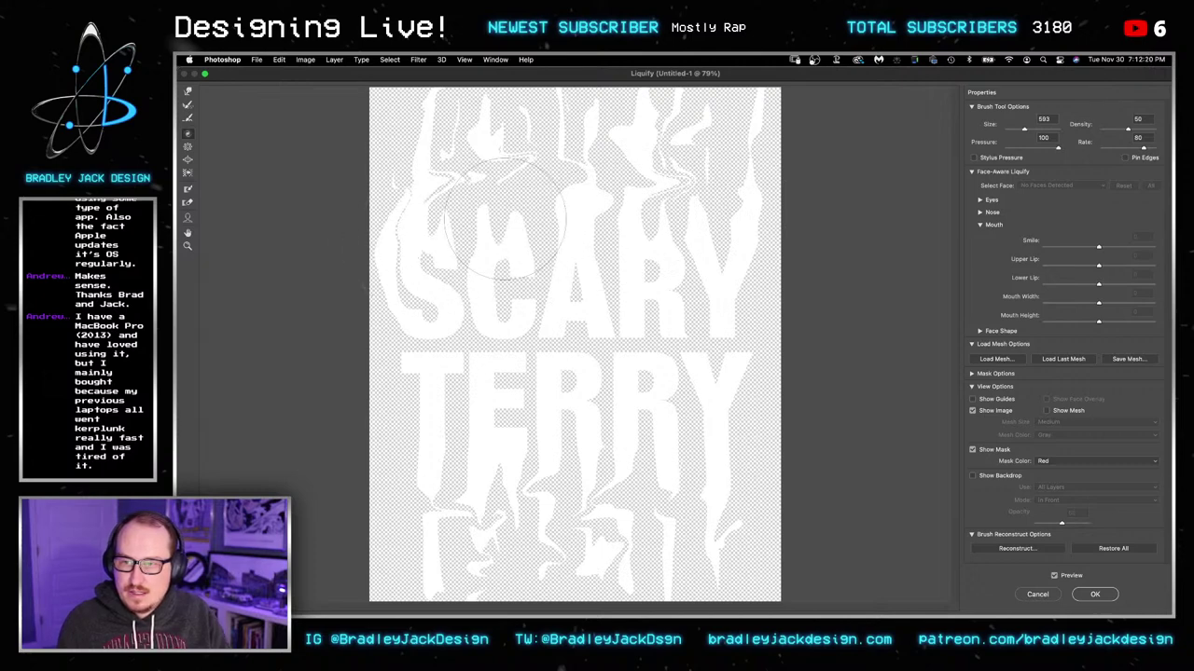
mouse_move(704, 298)
mouse_down()
mouse_move(734, 362)
mouse_move(730, 436)
mouse_move(711, 464)
mouse_move(627, 452)
mouse_move(536, 477)
mouse_move(422, 480)
mouse_move(455, 525)
mouse_move(520, 548)
mouse_move(712, 541)
mouse_move(669, 546)
mouse_move(582, 521)
mouse_up()
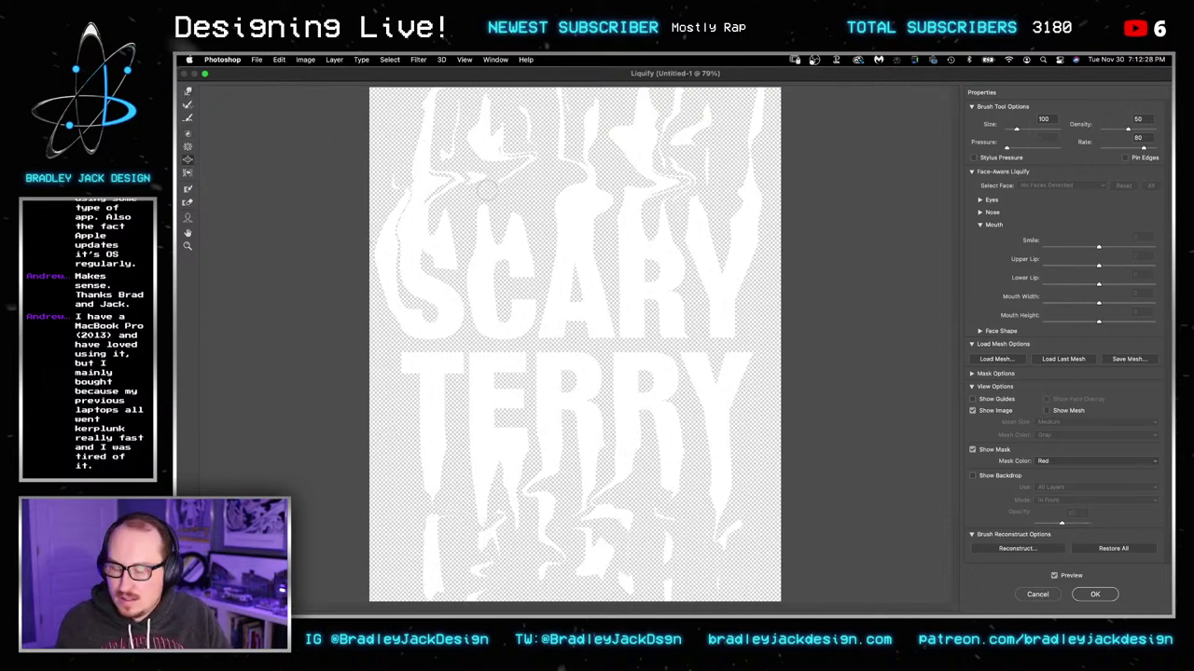
Step: Distort the GREEN streaks above and below the title further with the Bloat tool and apply the Liquify filter
mouse_move(492, 253)
mouse_down()
mouse_move(509, 237)
mouse_move(564, 234)
mouse_up()
mouse_move(420, 177)
mouse_down()
mouse_move(487, 186)
mouse_move(509, 163)
mouse_move(494, 163)
mouse_move(560, 171)
mouse_move(585, 185)
mouse_move(576, 224)
mouse_move(620, 192)
mouse_move(697, 171)
mouse_move(744, 177)
mouse_move(722, 266)
mouse_move(721, 498)
mouse_move(725, 473)
mouse_move(664, 473)
mouse_move(602, 533)
mouse_move(560, 519)
mouse_move(434, 538)
mouse_up()
key(Return)
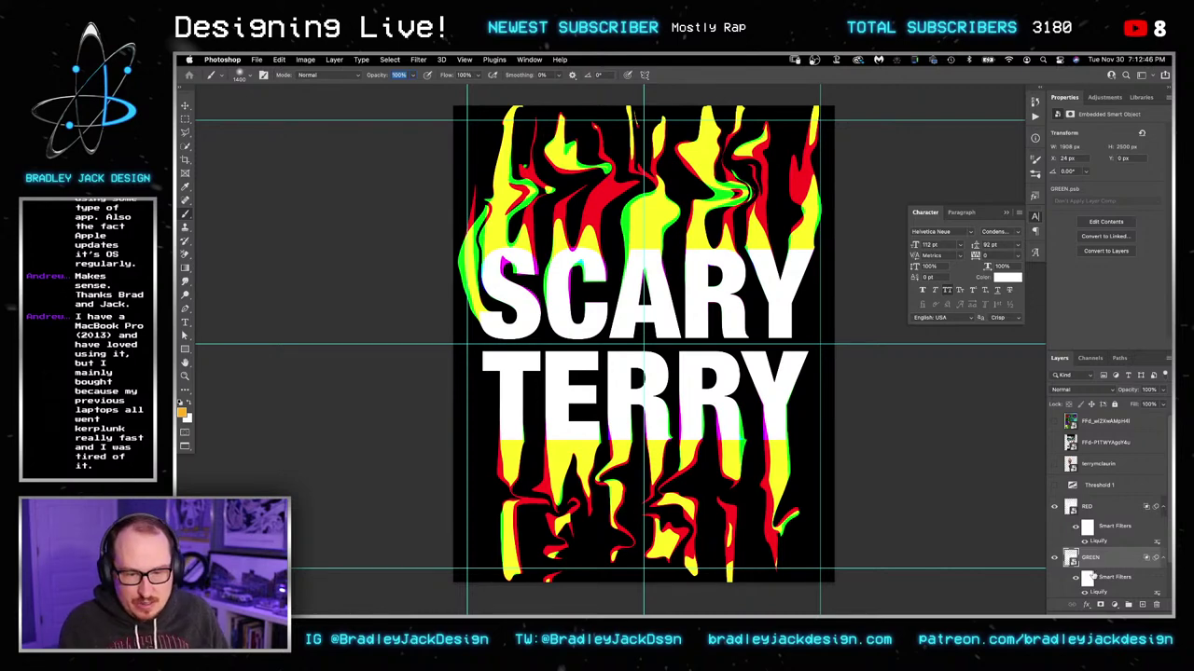
Step: Start Liquify on the BLUE layer, enable Stylus Pressure, and pull the tops of the S and C upward with a size 200 Forward Warp brush
scroll(1110, 522, down, 2)
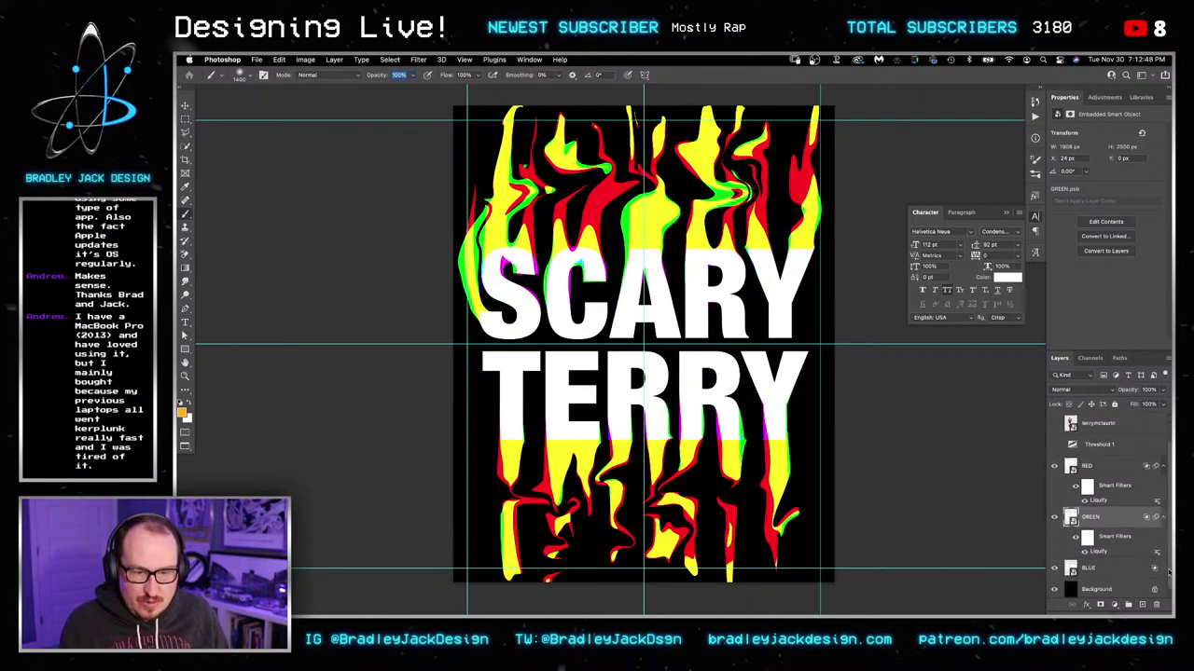
click(1104, 565)
click(418, 60)
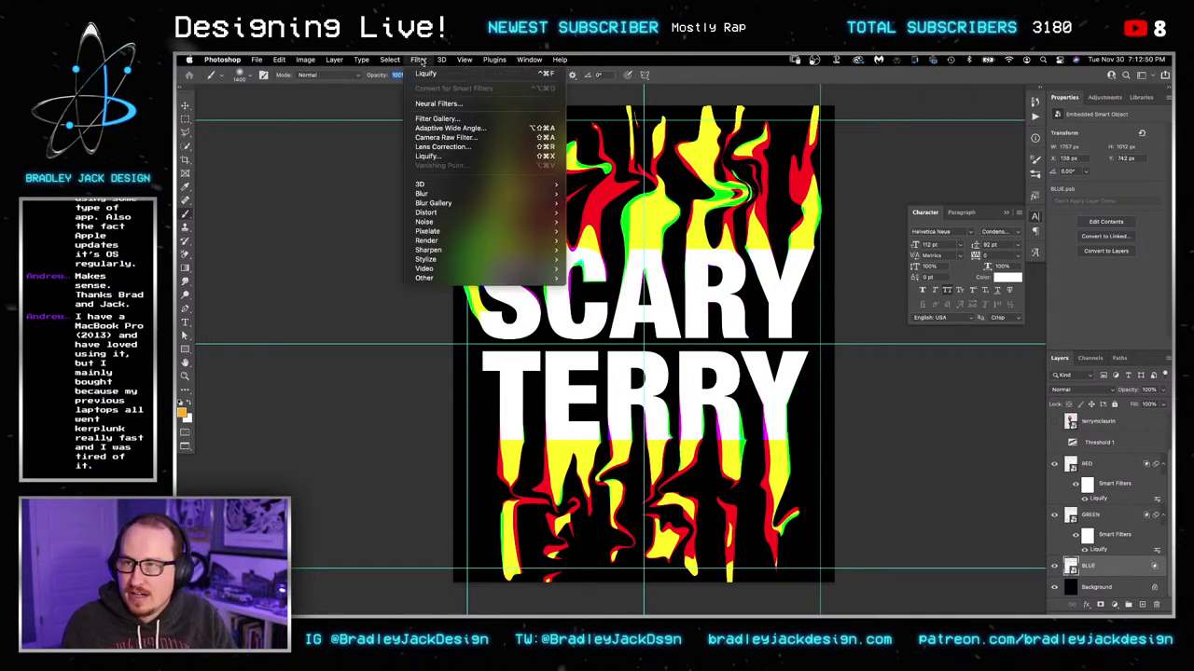
click(424, 74)
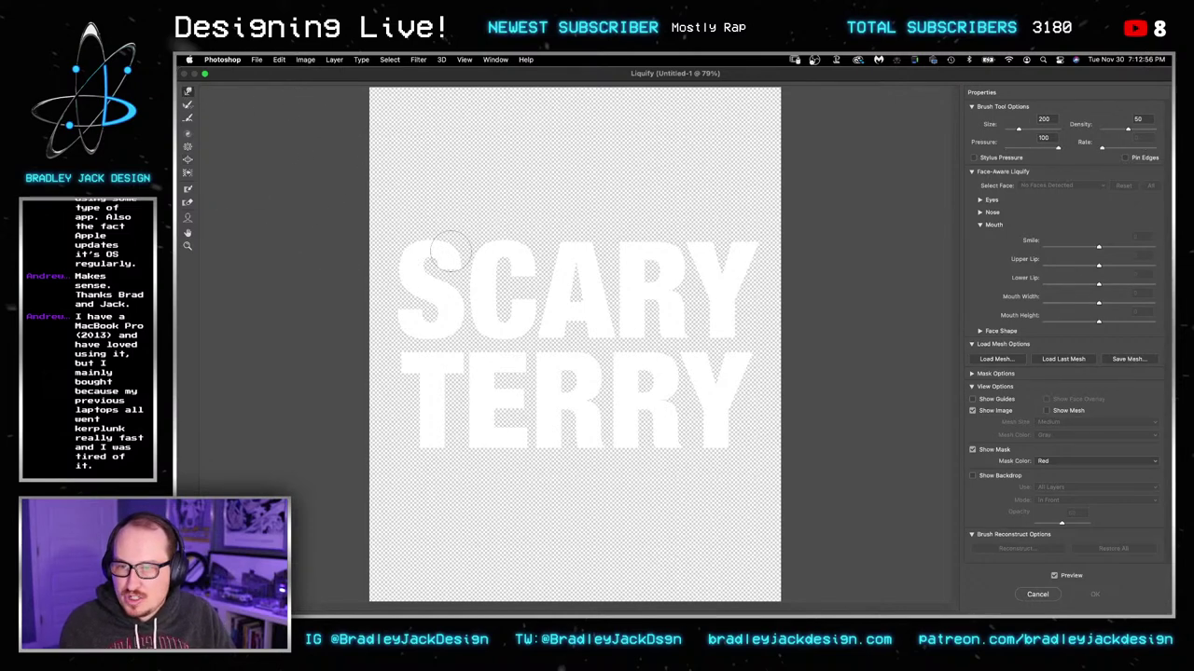
mouse_move(447, 250)
mouse_down()
mouse_move(444, 191)
mouse_move(452, 213)
mouse_up()
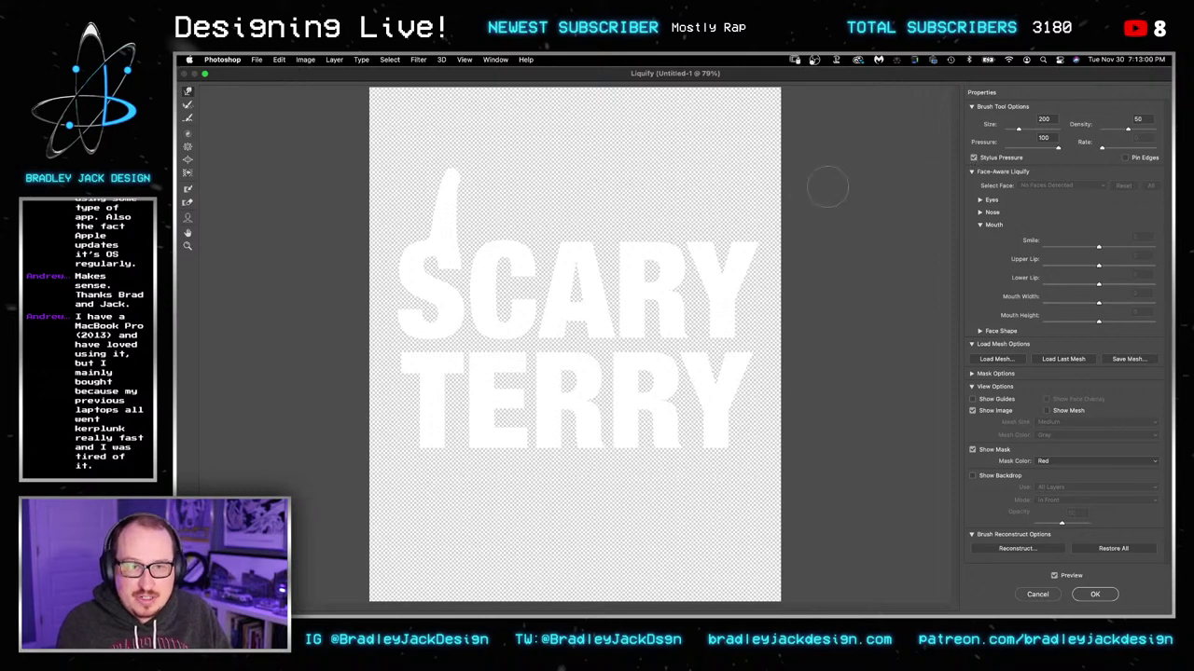
mouse_move(411, 245)
mouse_down()
mouse_move(409, 188)
mouse_move(418, 210)
mouse_move(443, 187)
mouse_move(438, 163)
mouse_move(481, 211)
mouse_up()
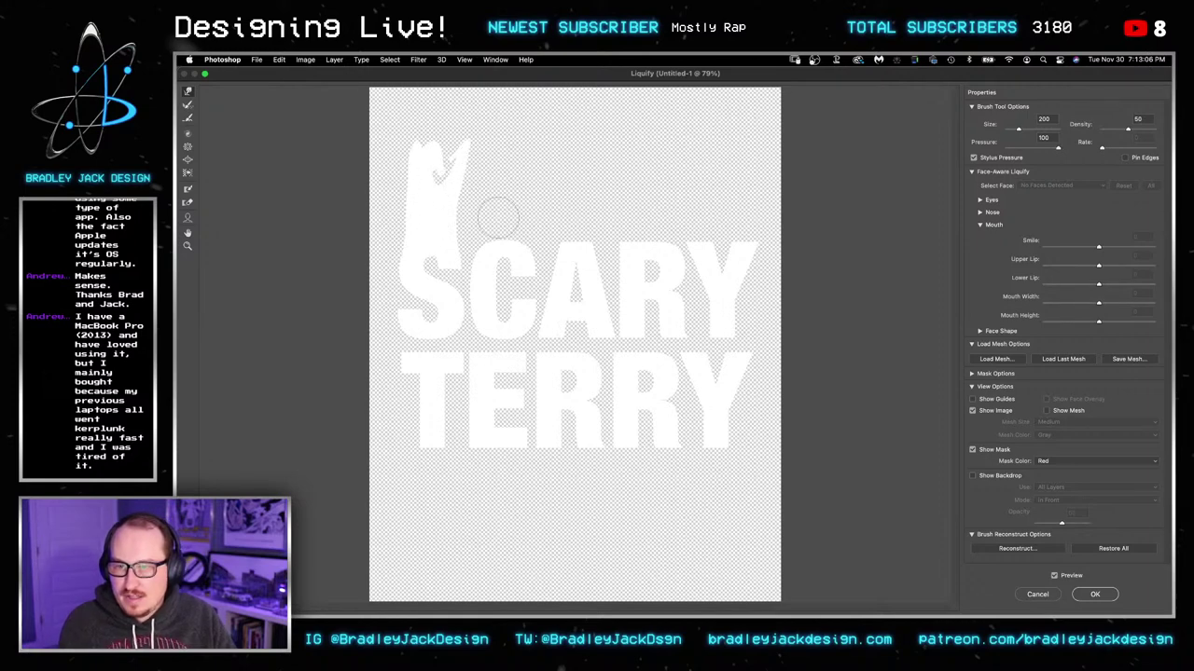
mouse_move(490, 262)
mouse_down()
mouse_move(484, 203)
mouse_move(483, 222)
mouse_move(515, 238)
mouse_move(518, 167)
mouse_move(524, 238)
mouse_move(541, 135)
mouse_up()
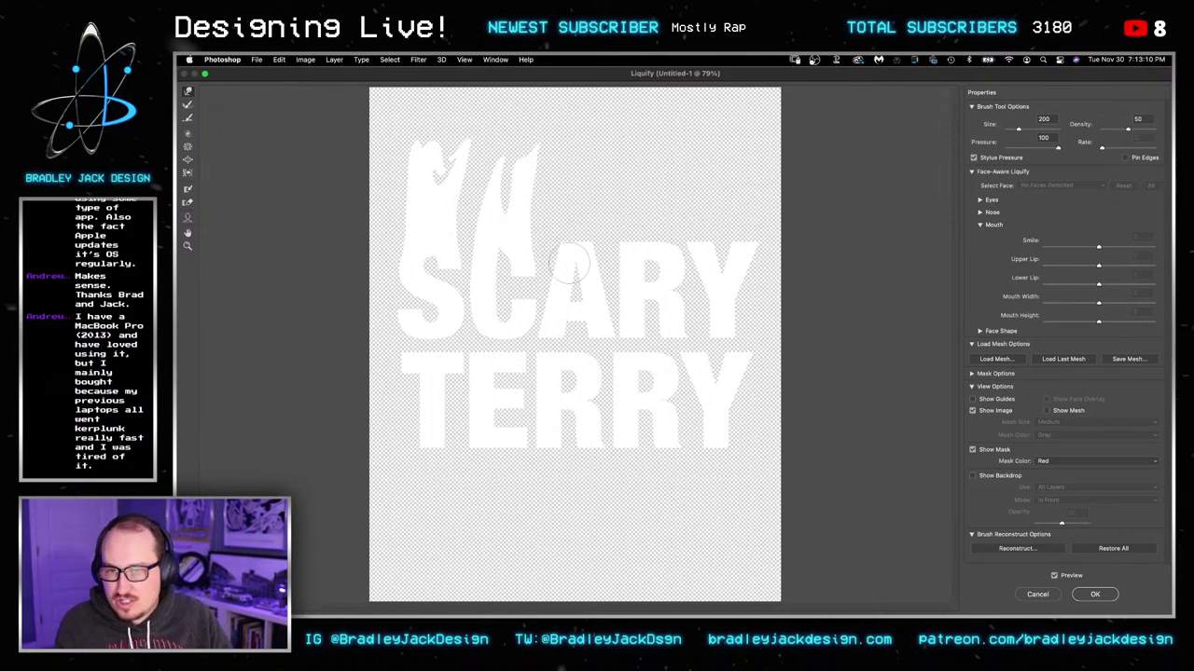
Step: Pull the tops of the A, R and Y in SCARY upward into wavy, pointed streaks
mouse_move(574, 261)
mouse_down()
mouse_move(570, 172)
mouse_move(578, 233)
mouse_move(606, 154)
mouse_move(588, 168)
mouse_move(604, 173)
mouse_up()
mouse_move(639, 266)
mouse_down()
mouse_move(618, 199)
mouse_move(634, 187)
mouse_move(634, 247)
mouse_move(644, 183)
mouse_move(676, 192)
mouse_up()
mouse_move(660, 257)
mouse_down()
mouse_move(653, 206)
mouse_move(665, 168)
mouse_up()
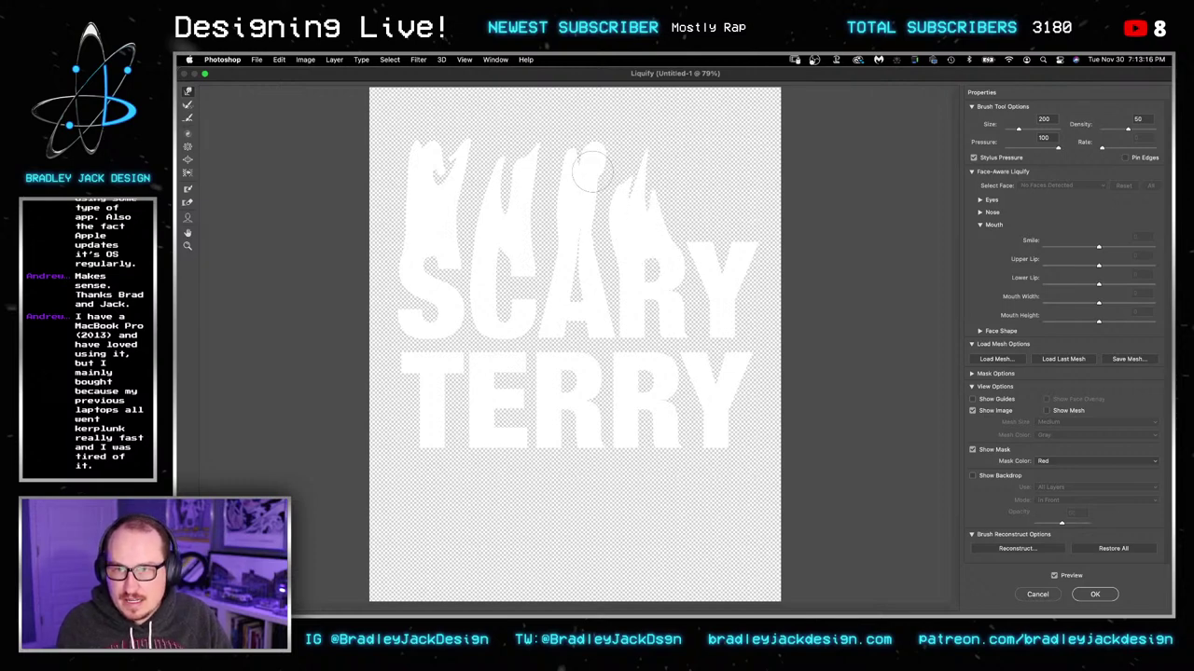
mouse_move(589, 170)
mouse_down()
mouse_move(582, 110)
mouse_move(595, 168)
mouse_move(594, 149)
mouse_move(634, 147)
mouse_up()
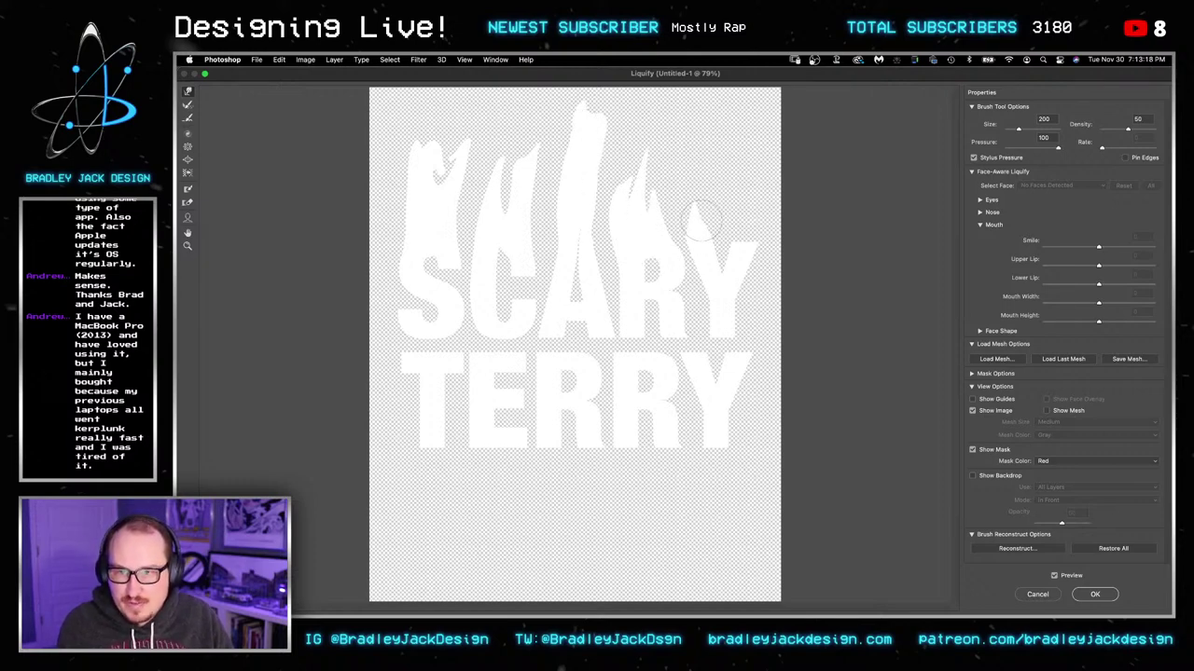
drag(709, 234, 694, 154)
mouse_move(734, 238)
mouse_down()
mouse_move(761, 130)
mouse_move(749, 196)
mouse_move(738, 136)
mouse_move(750, 200)
mouse_move(710, 216)
mouse_move(715, 180)
mouse_move(698, 191)
mouse_move(684, 150)
mouse_move(645, 193)
mouse_move(635, 179)
mouse_move(676, 196)
mouse_up()
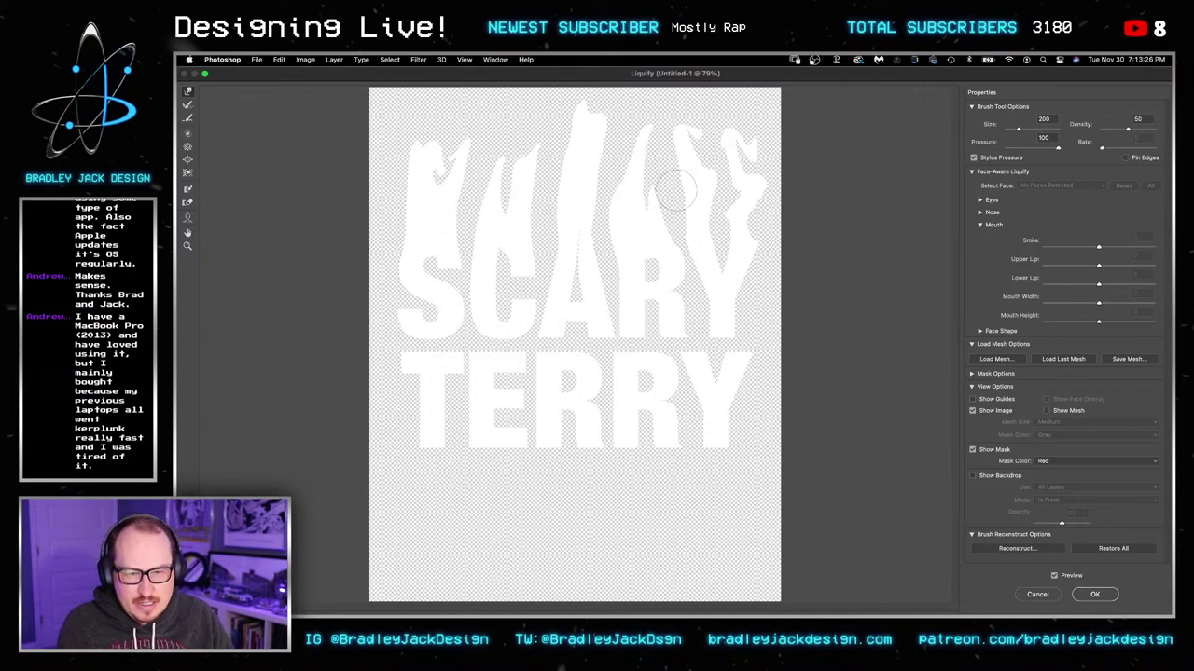
Step: Stretch the bottoms of the Y, T, E and first R in TERRY downward into ragged drips
mouse_move(709, 371)
mouse_down()
mouse_move(733, 511)
mouse_move(716, 453)
mouse_move(721, 505)
mouse_move(733, 528)
mouse_move(761, 537)
mouse_move(714, 542)
mouse_move(704, 521)
mouse_move(716, 499)
mouse_move(721, 530)
mouse_move(692, 526)
mouse_up()
mouse_move(448, 446)
mouse_down()
mouse_move(424, 537)
mouse_move(437, 559)
mouse_move(423, 493)
mouse_move(404, 575)
mouse_move(438, 519)
mouse_move(466, 550)
mouse_up()
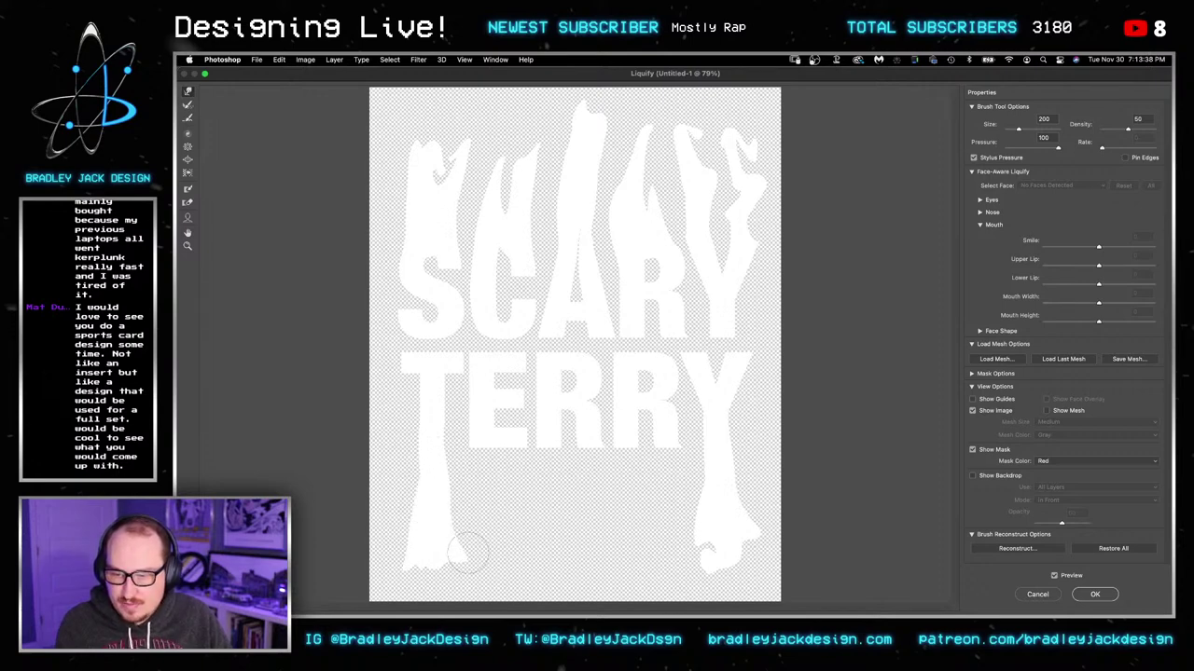
mouse_move(429, 511)
mouse_down()
mouse_move(474, 587)
mouse_move(471, 550)
mouse_move(422, 499)
mouse_move(390, 547)
mouse_move(421, 510)
mouse_move(422, 565)
mouse_move(434, 533)
mouse_up()
mouse_move(413, 441)
mouse_down()
mouse_move(404, 478)
mouse_move(419, 480)
mouse_move(451, 428)
mouse_move(445, 464)
mouse_move(462, 432)
mouse_move(471, 482)
mouse_move(471, 434)
mouse_move(523, 480)
mouse_move(515, 452)
mouse_move(502, 538)
mouse_move(494, 475)
mouse_move(490, 519)
mouse_move(474, 526)
mouse_move(500, 481)
mouse_move(553, 512)
mouse_move(526, 477)
mouse_move(527, 435)
mouse_move(547, 438)
mouse_move(549, 501)
mouse_move(550, 468)
mouse_move(513, 556)
mouse_move(530, 489)
mouse_move(522, 531)
mouse_up()
mouse_move(595, 427)
mouse_down()
mouse_move(598, 499)
mouse_move(585, 423)
mouse_move(580, 537)
mouse_move(582, 475)
mouse_move(612, 535)
mouse_move(590, 501)
mouse_move(569, 542)
mouse_move(574, 567)
mouse_move(553, 509)
mouse_move(558, 550)
mouse_move(547, 563)
mouse_move(558, 502)
mouse_up()
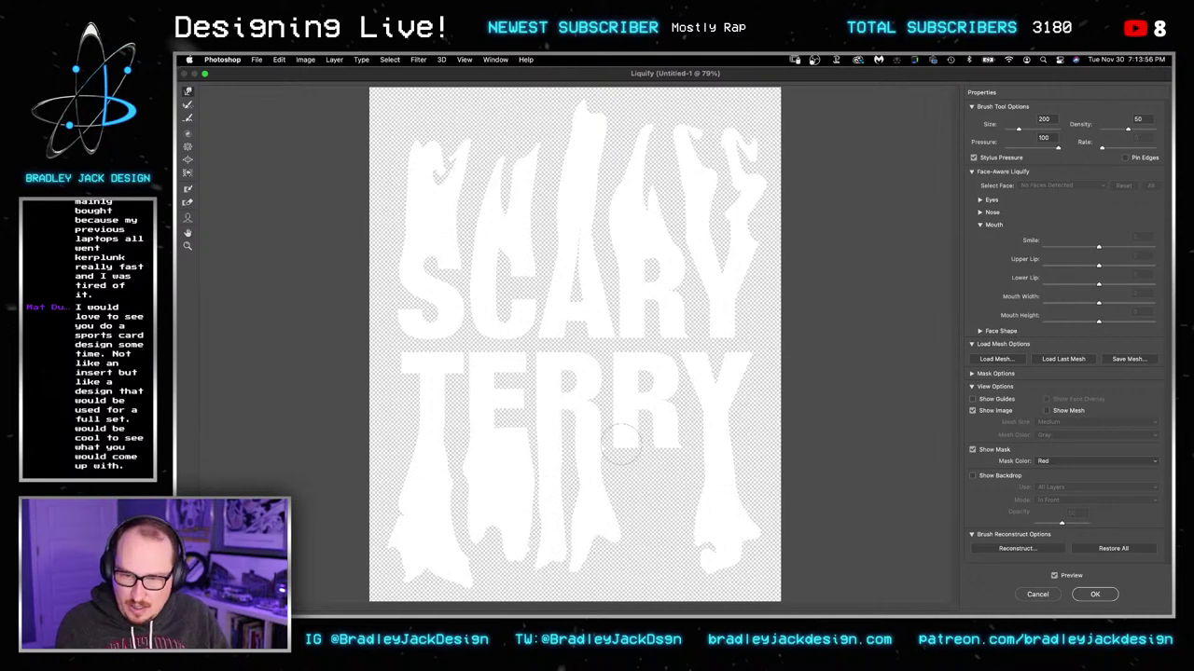
Step: Stretch the second R of TERRY downward, refine the lower drips and upper streaks, and apply the Liquify filter to BLUE
mouse_move(623, 438)
mouse_down()
mouse_move(636, 489)
mouse_move(622, 528)
mouse_move(642, 531)
mouse_up()
mouse_move(679, 446)
mouse_down()
mouse_move(680, 504)
mouse_move(662, 440)
mouse_move(680, 523)
mouse_move(670, 501)
mouse_move(641, 569)
mouse_up()
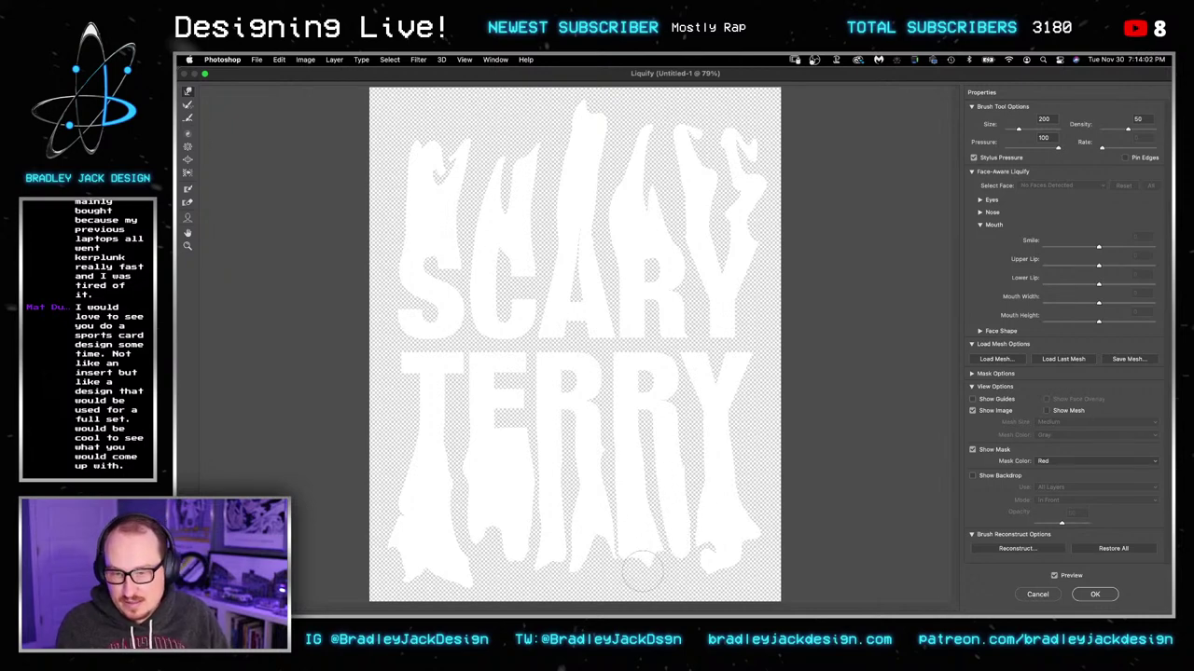
mouse_move(503, 545)
mouse_down()
mouse_move(500, 583)
mouse_move(508, 568)
mouse_move(480, 558)
mouse_move(436, 550)
mouse_move(438, 565)
mouse_move(493, 536)
mouse_move(572, 522)
mouse_move(552, 549)
mouse_move(562, 578)
mouse_move(651, 522)
mouse_move(637, 578)
mouse_move(600, 524)
mouse_move(629, 550)
mouse_move(701, 509)
mouse_move(716, 526)
mouse_move(692, 557)
mouse_move(668, 534)
mouse_move(657, 553)
mouse_move(683, 503)
mouse_up()
mouse_move(623, 297)
mouse_down()
mouse_move(559, 218)
mouse_move(514, 202)
mouse_move(501, 138)
mouse_move(525, 203)
mouse_move(449, 231)
mouse_move(423, 126)
mouse_move(424, 166)
mouse_move(439, 175)
mouse_move(459, 112)
mouse_move(458, 171)
mouse_move(461, 96)
mouse_move(449, 173)
mouse_move(421, 174)
mouse_move(465, 99)
mouse_move(623, 168)
mouse_move(663, 131)
mouse_move(696, 182)
mouse_move(716, 166)
mouse_move(746, 187)
mouse_move(745, 153)
mouse_move(731, 151)
mouse_move(729, 163)
mouse_move(741, 148)
mouse_move(739, 165)
mouse_move(708, 163)
mouse_move(691, 149)
mouse_move(640, 237)
mouse_up()
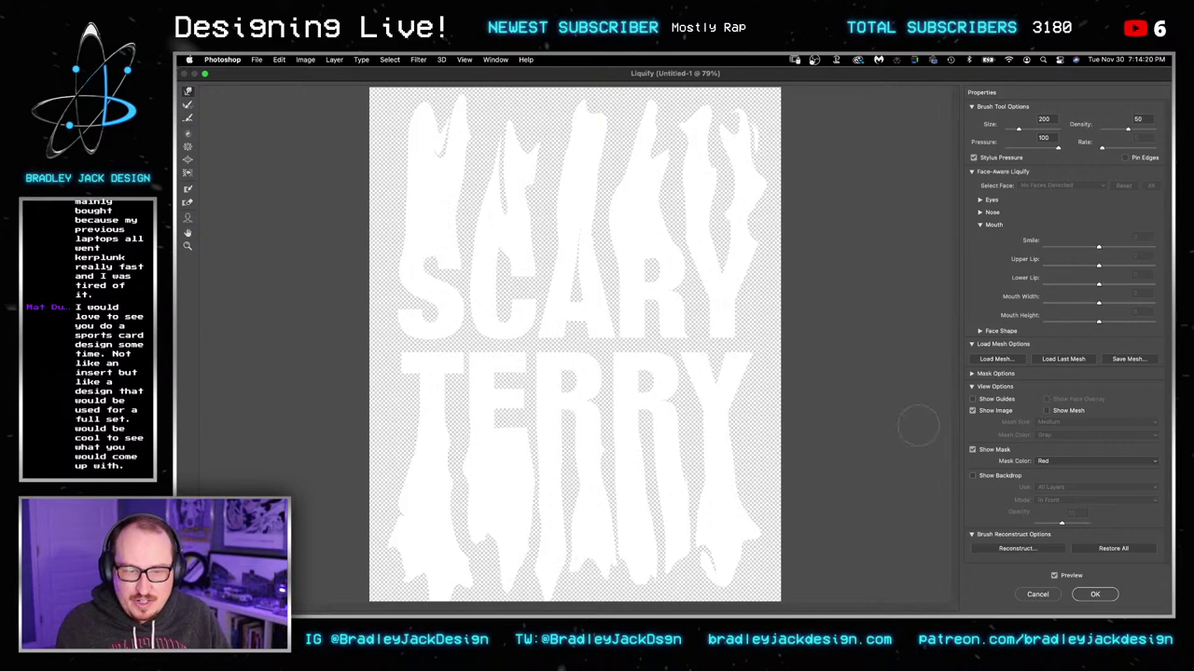
click(1095, 595)
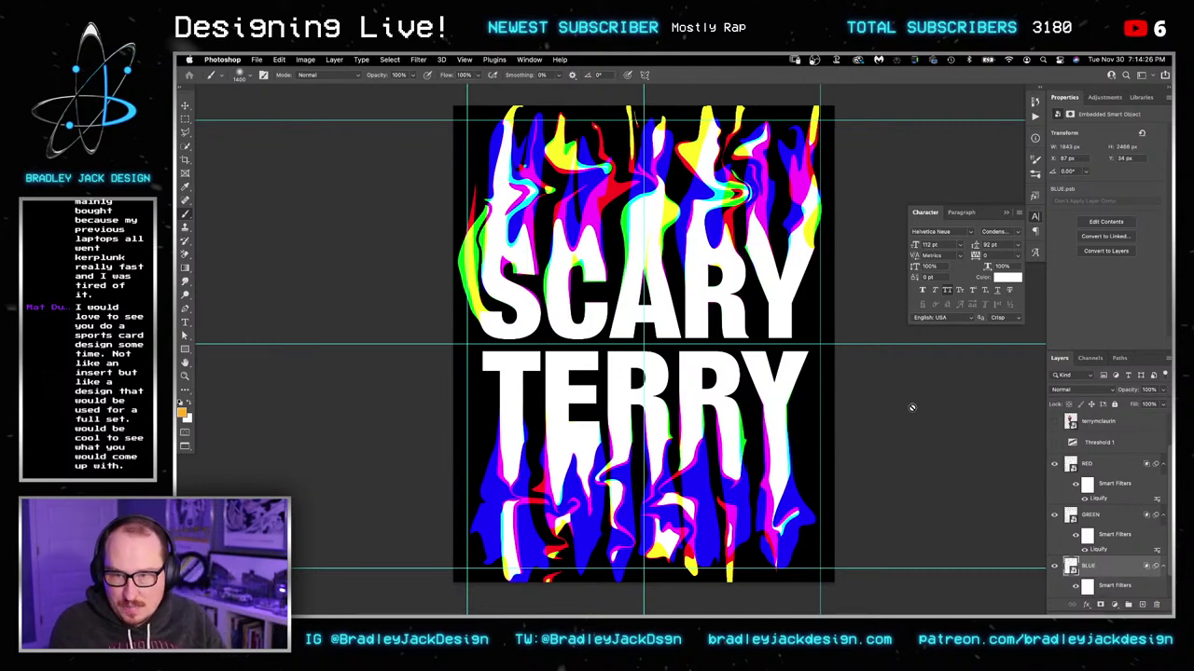
Step: Open the BLUE smart object's contents and add a new blank layer above the lettering
double_click(1069, 565)
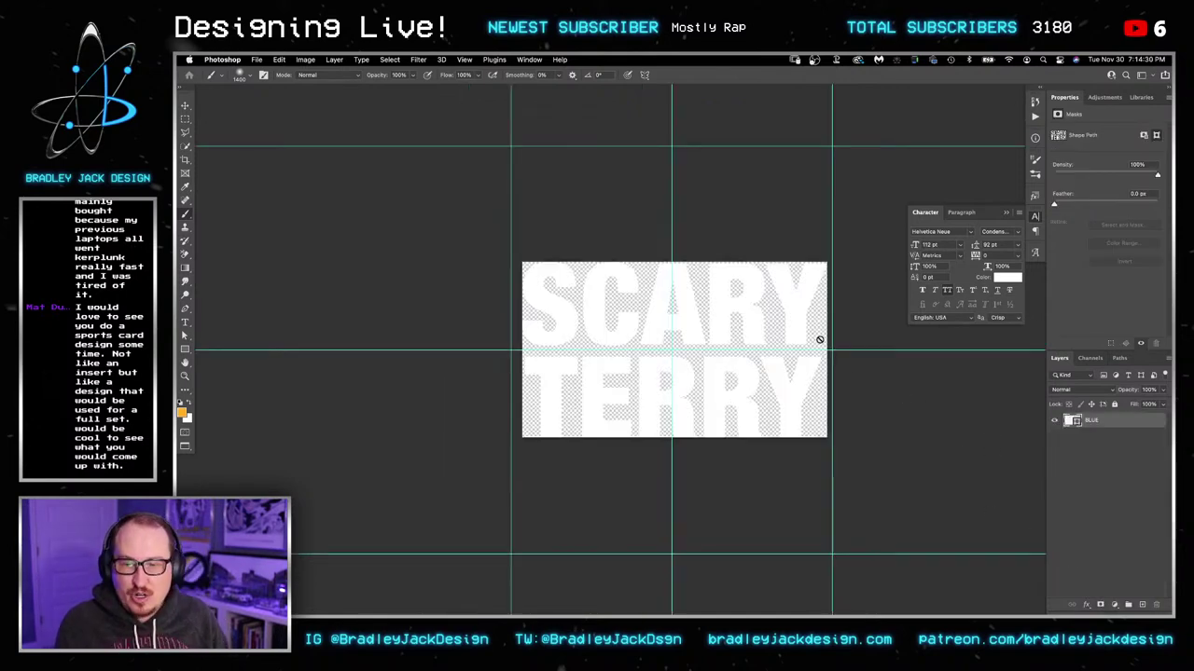
click(1105, 98)
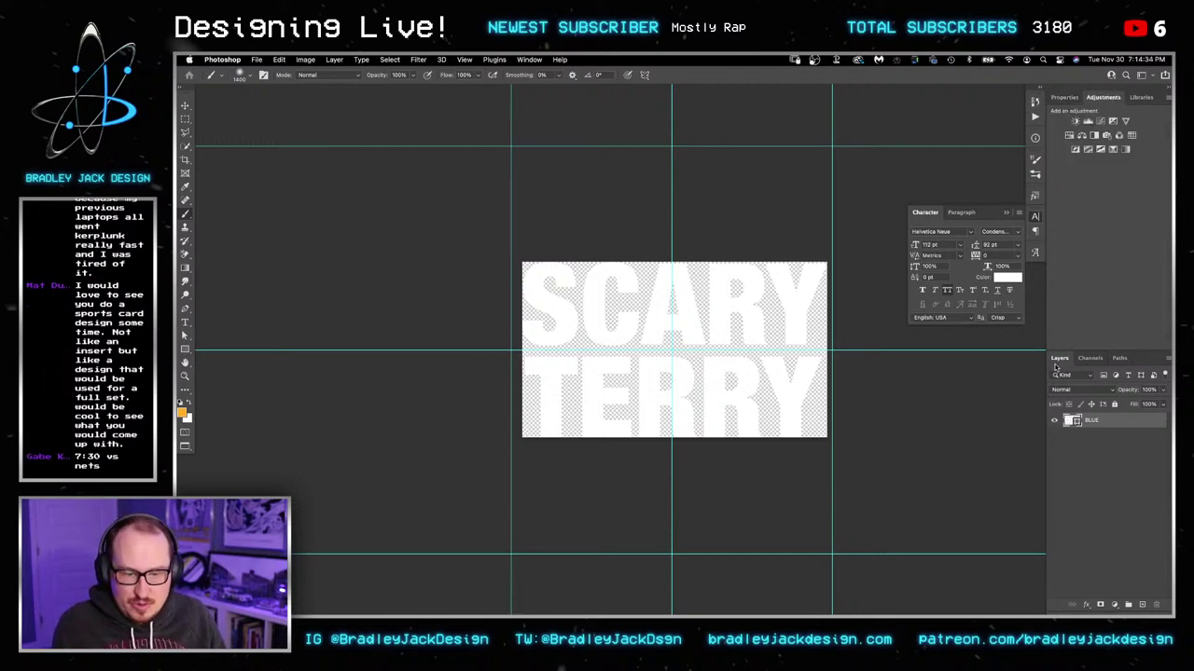
key(super+shift+alt+n)
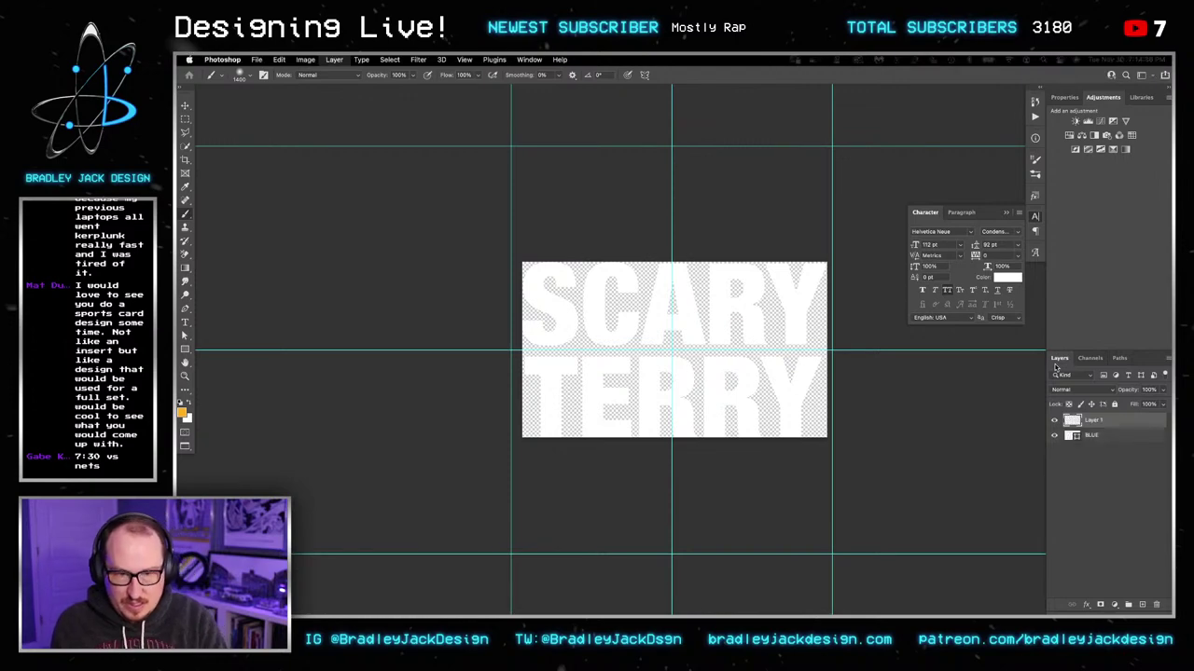
Step: Move the blank layer beneath the BLUE lettering, fill it with black, and reselect the BLUE layer
key(super+[)
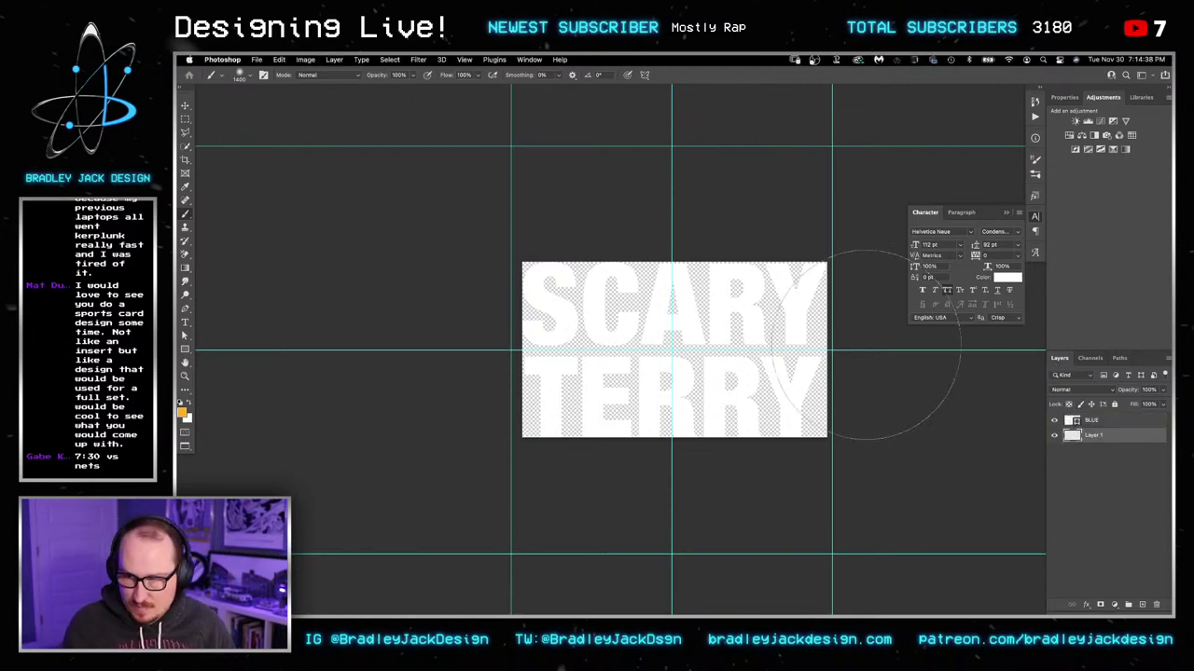
key(d)
key(alt+BackSpace)
key(v)
click(1102, 425)
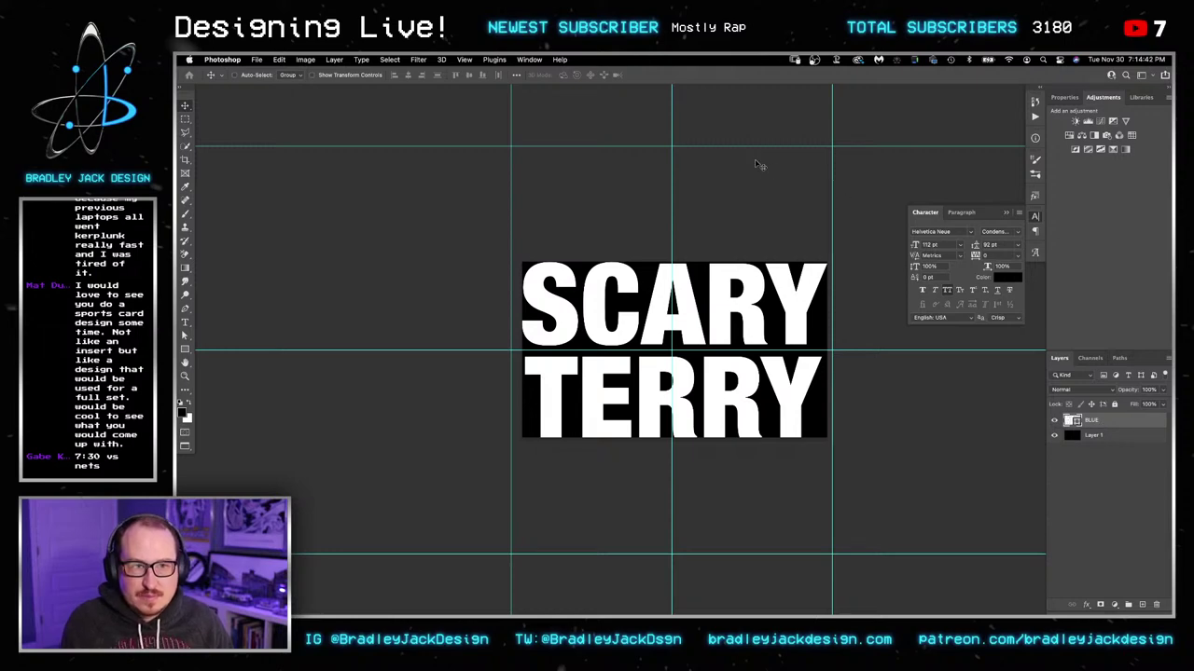
Step: Add a Threshold adjustment layer above the BLUE lettering
click(464, 59)
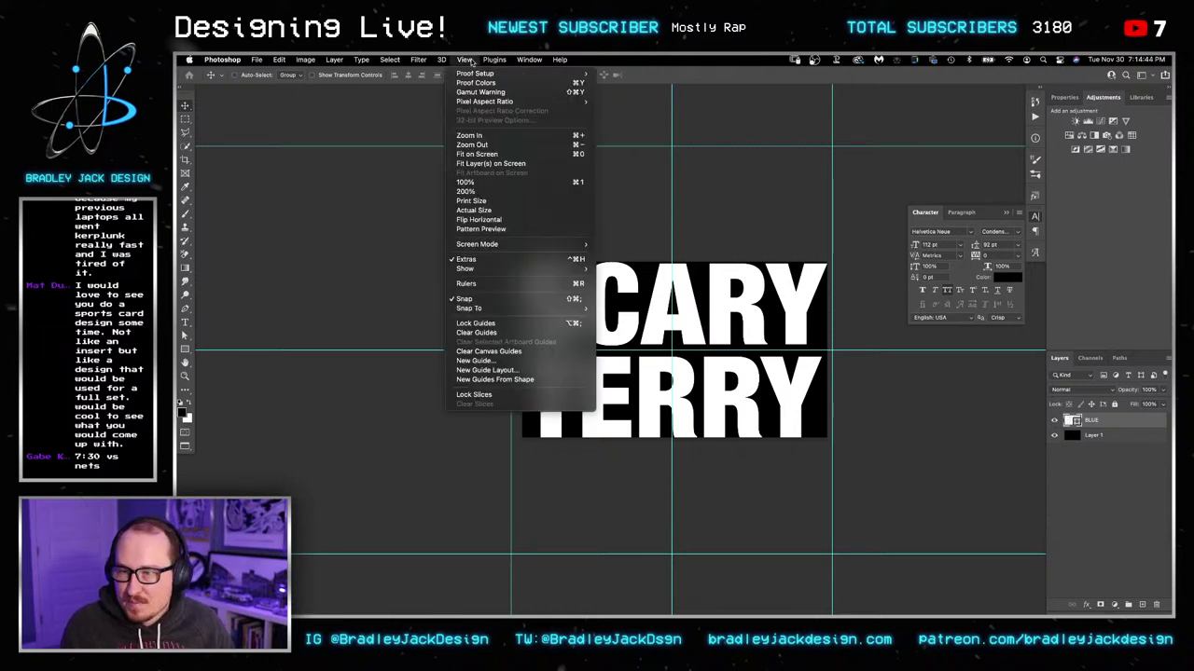
click(1102, 301)
key(f)
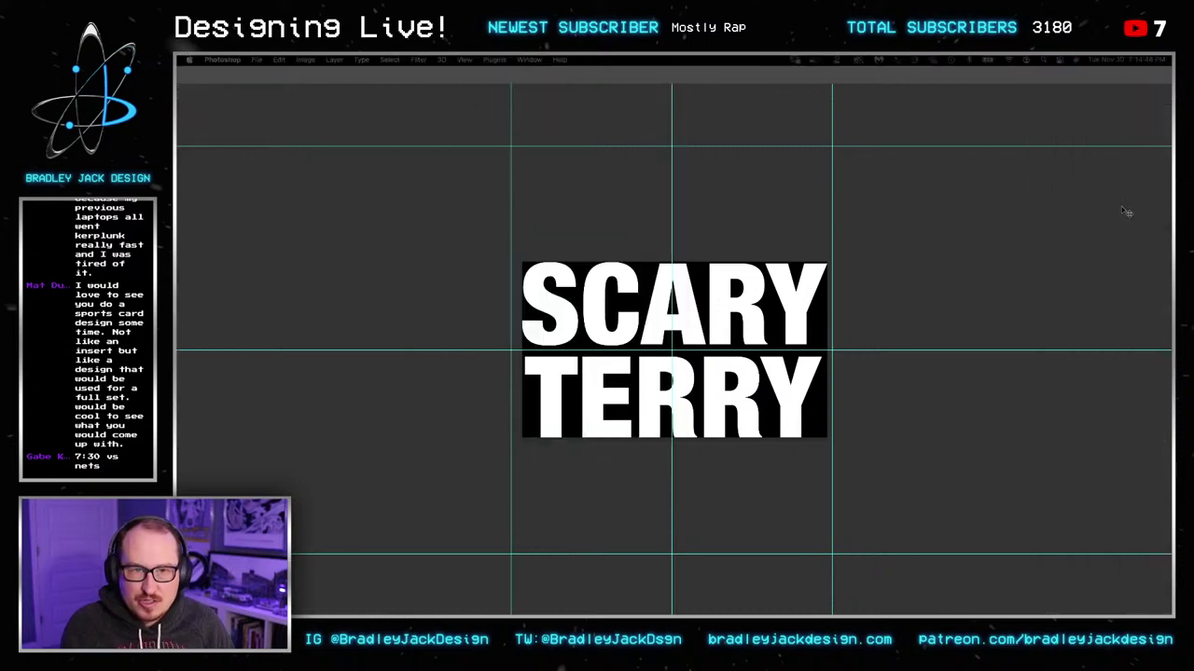
key(Tab)
click(1101, 151)
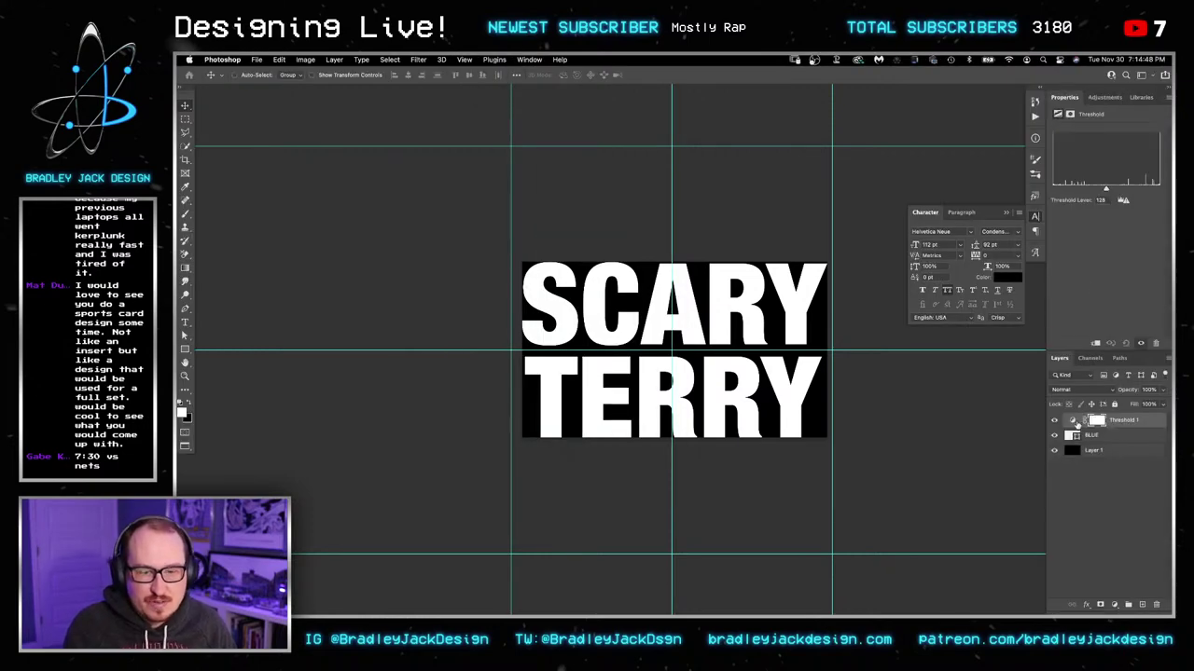
Step: Convert the BLUE lettering to a smart object and apply a Gaussian Blur with a 13-pixel radius
click(1085, 440)
click(419, 59)
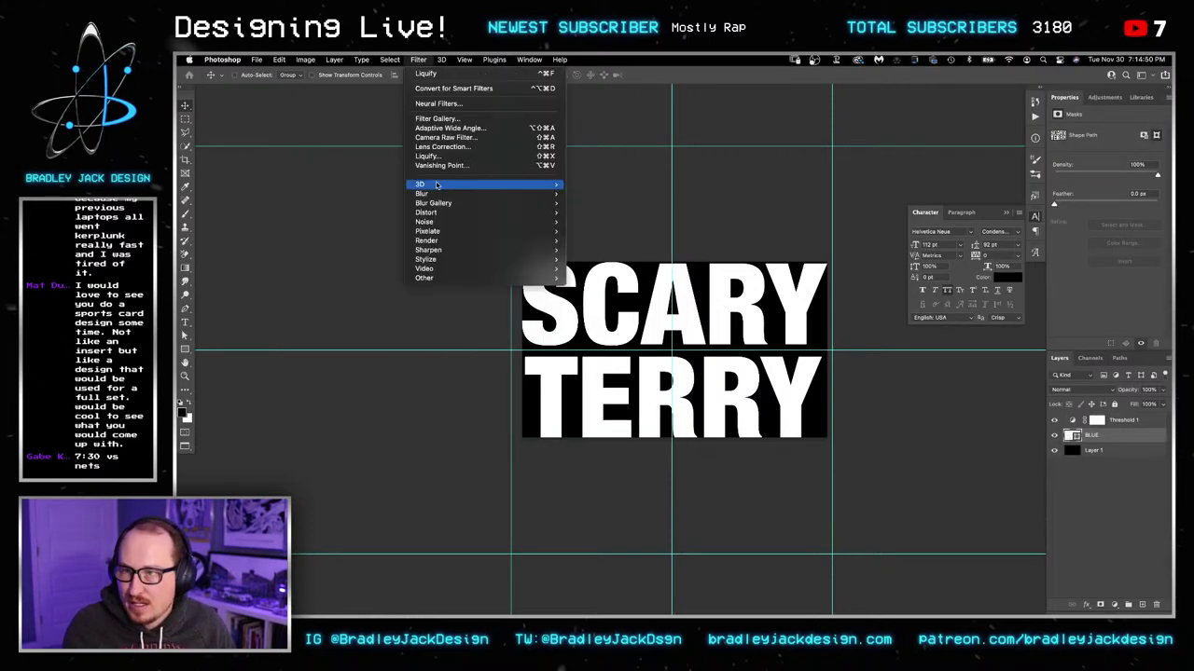
mouse_move(466, 193)
click(636, 236)
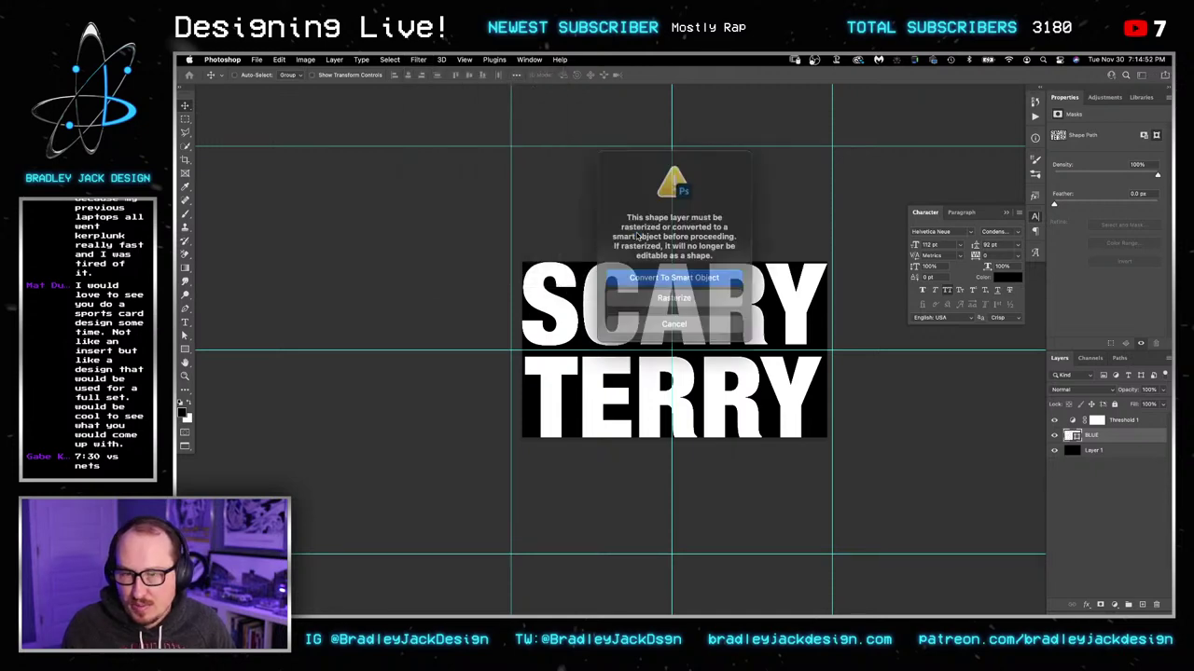
key(Return)
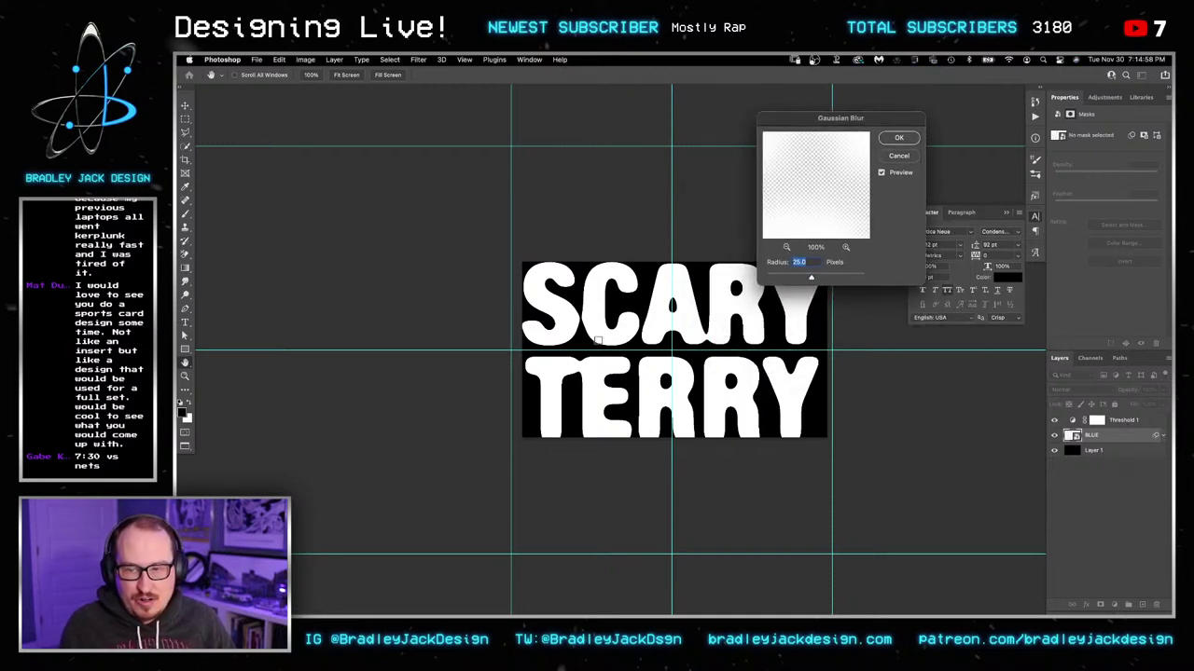
key(shift+Down)
key(shift+Down)
key(shift+Down)
key(shift+Down)
key(shift+Down)
key(shift+Down)
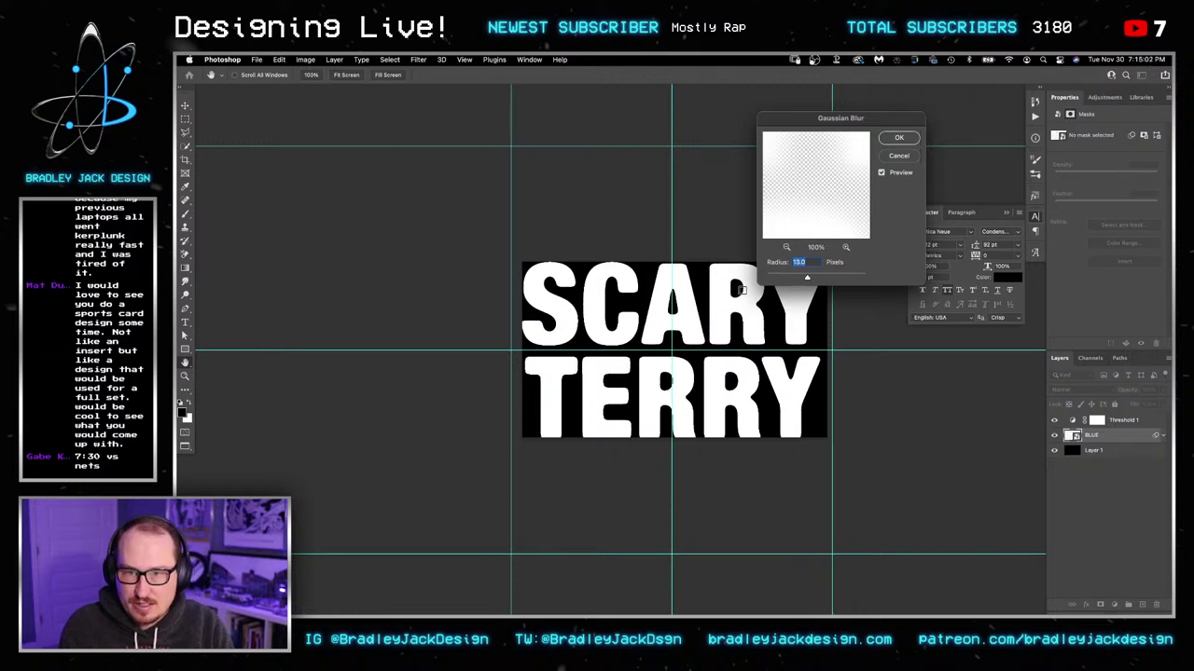
key(Return)
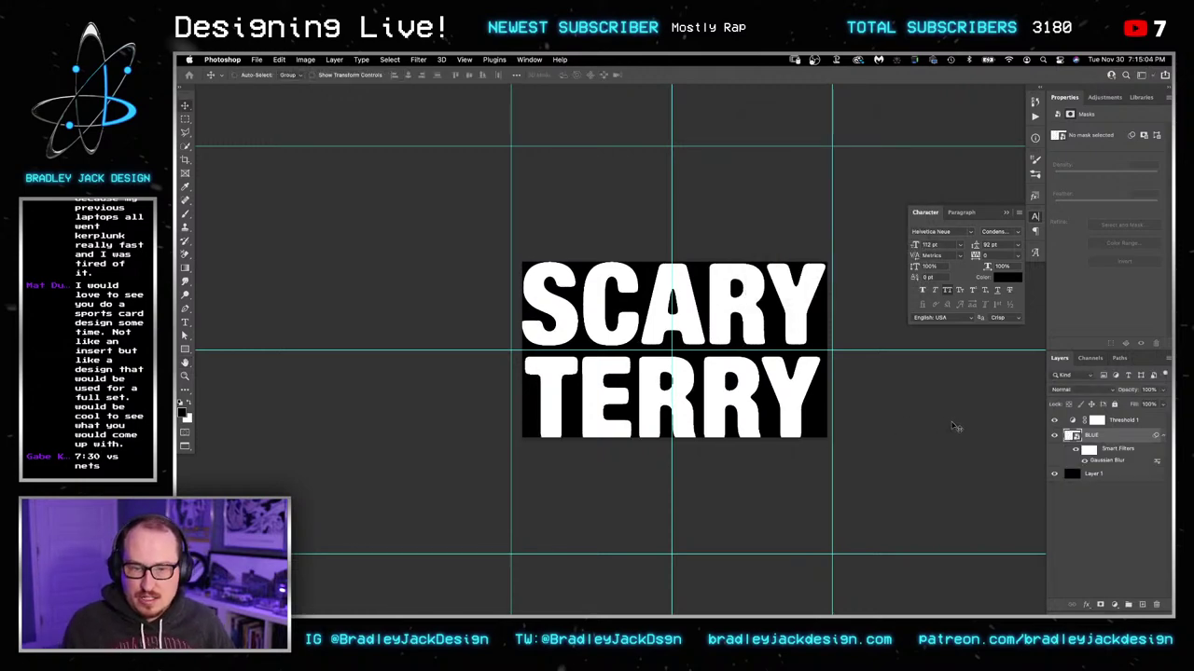
Step: Open the RED smart object's contents and add a Threshold adjustment layer above the lettering
key(super+z)
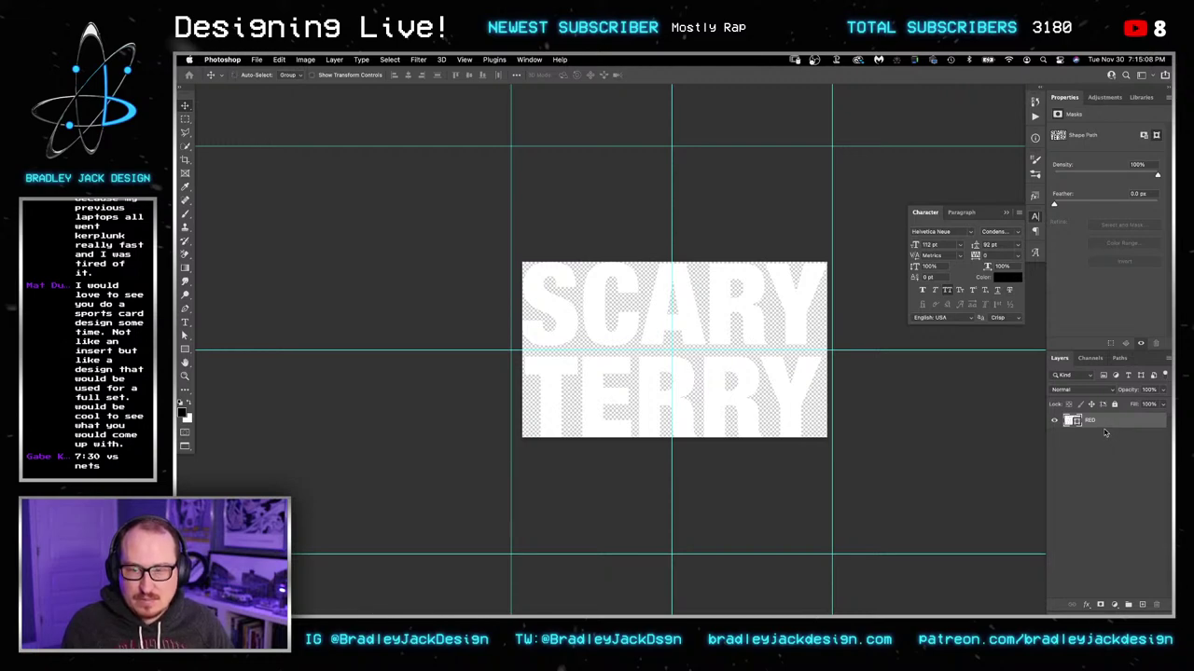
click(1104, 97)
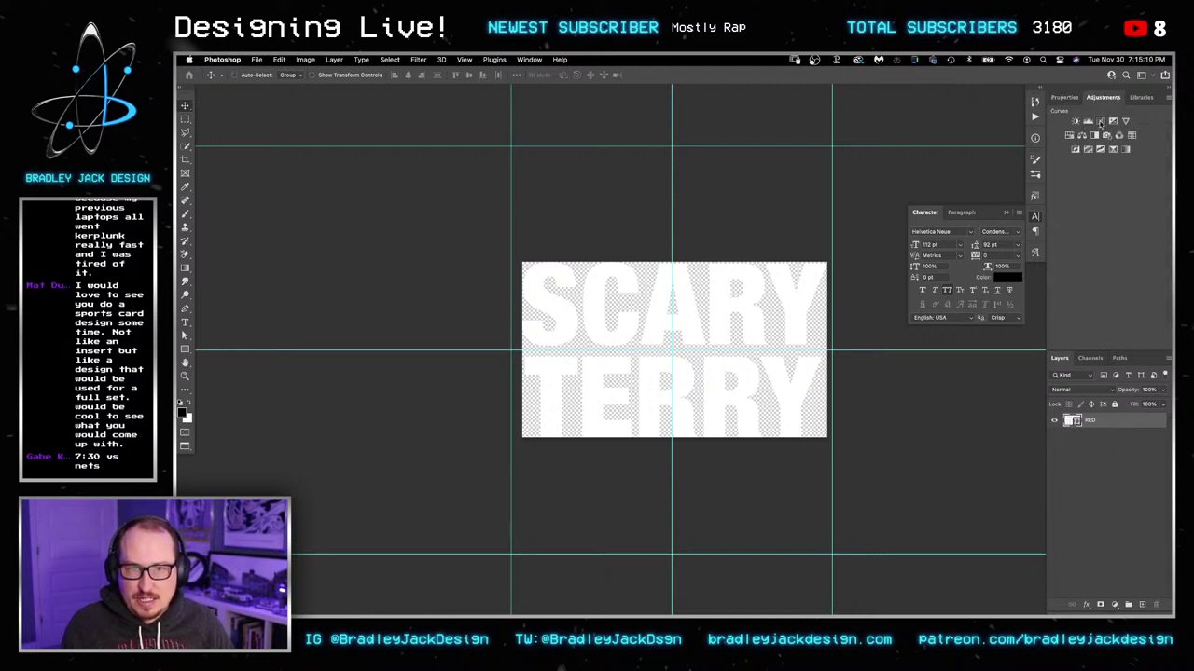
click(1112, 149)
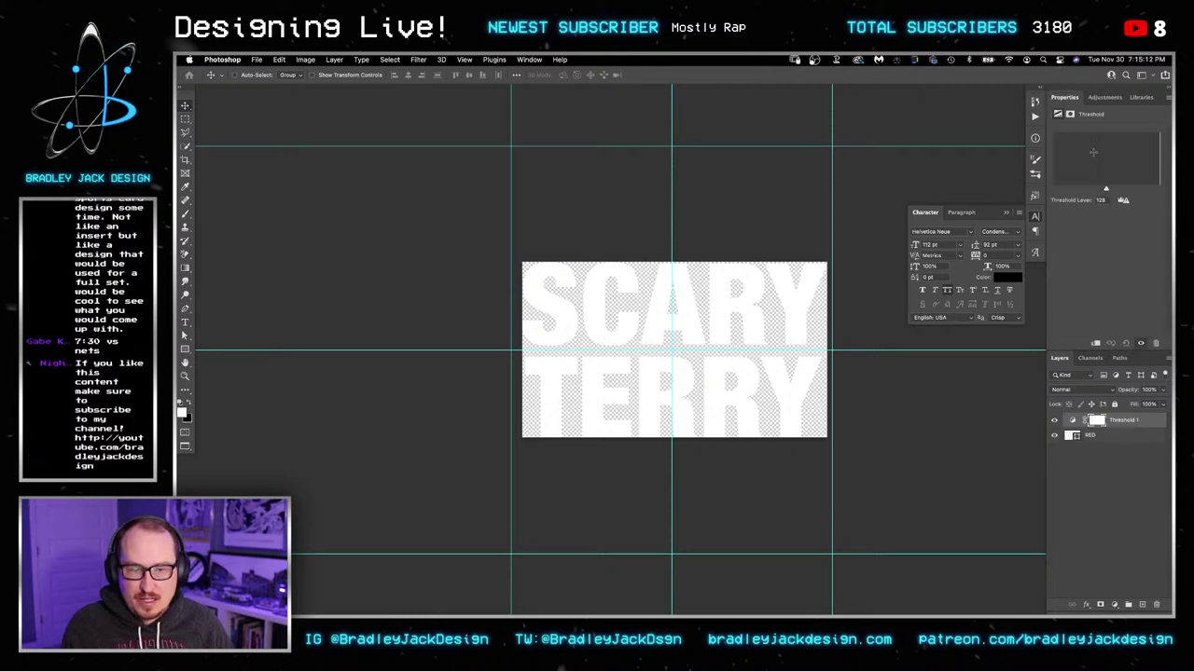
Step: Add a new layer beneath the RED lettering, fill it with black, and reselect the RED layer
click(1103, 435)
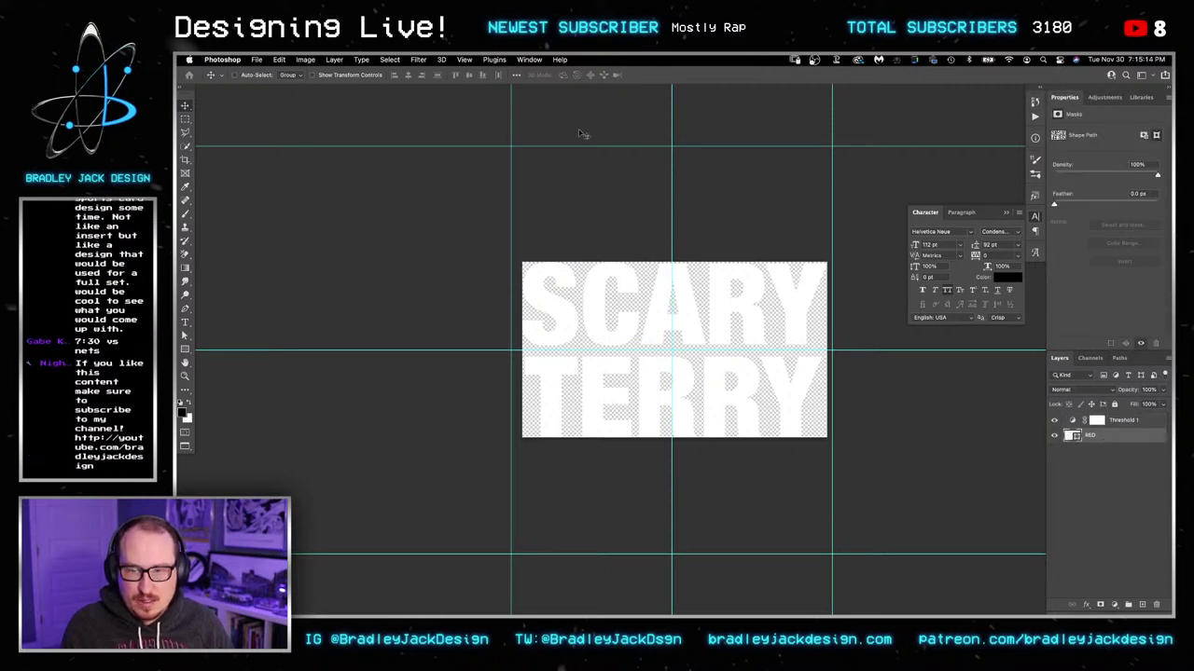
key(ctrl+shift+alt+n)
key(g)
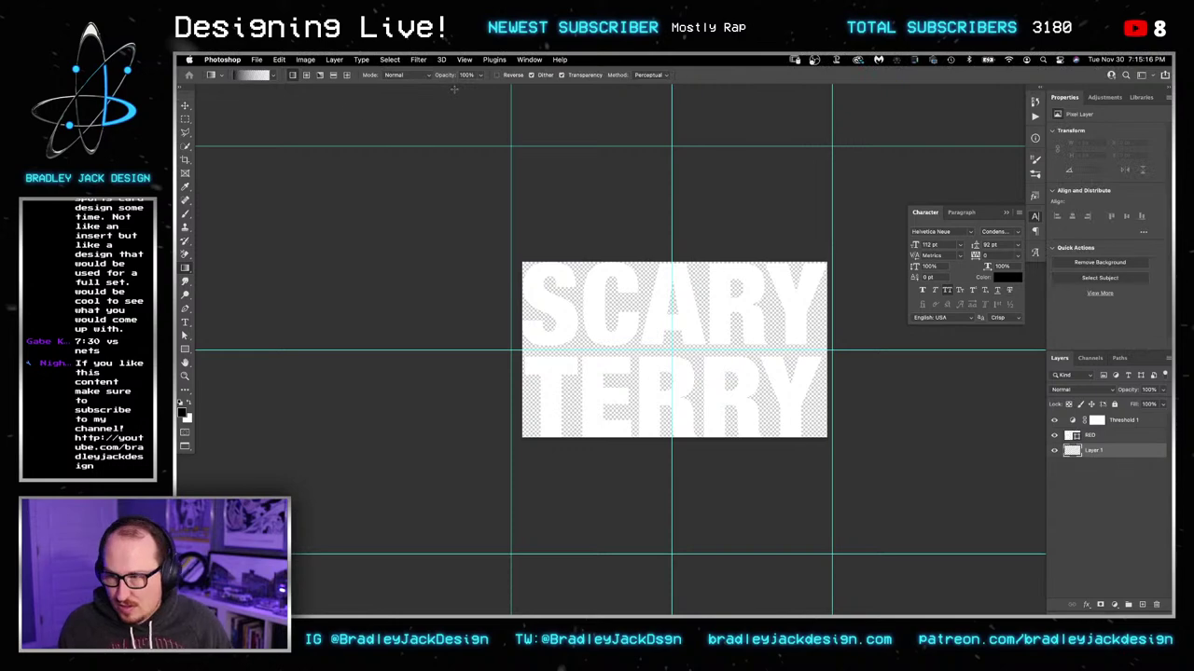
key(alt+BackSpace)
click(1123, 438)
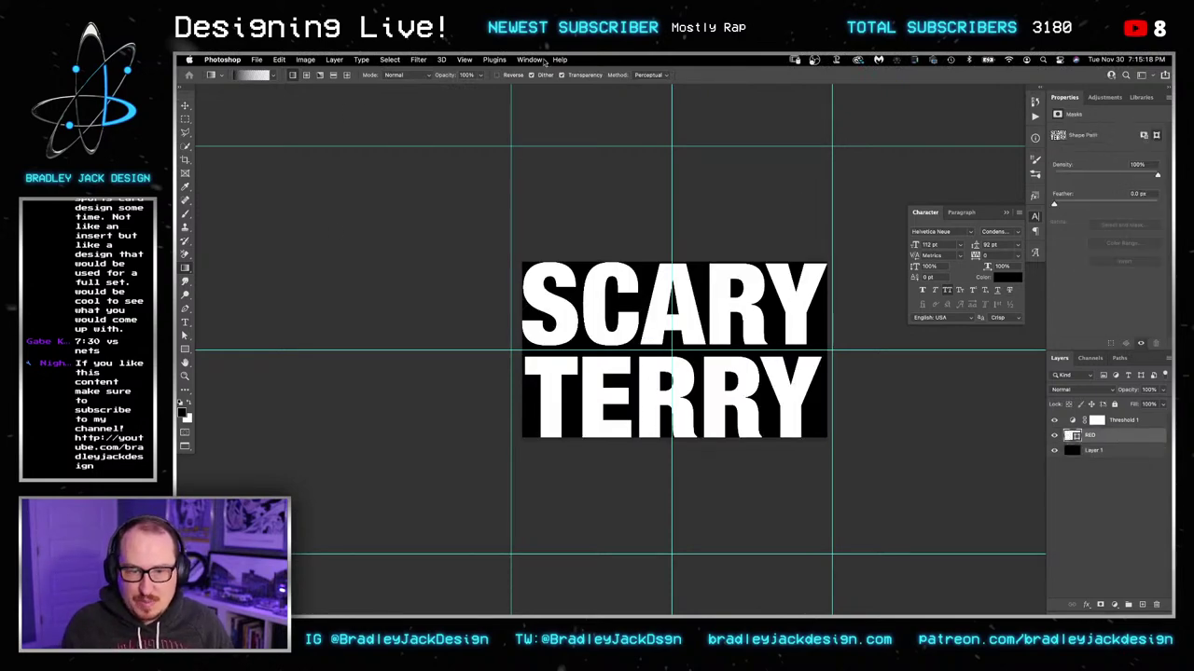
Step: Try the last-used Liquify filter and a 13-pixel Gaussian Blur on the RED lettering, and undo both
click(418, 60)
click(424, 79)
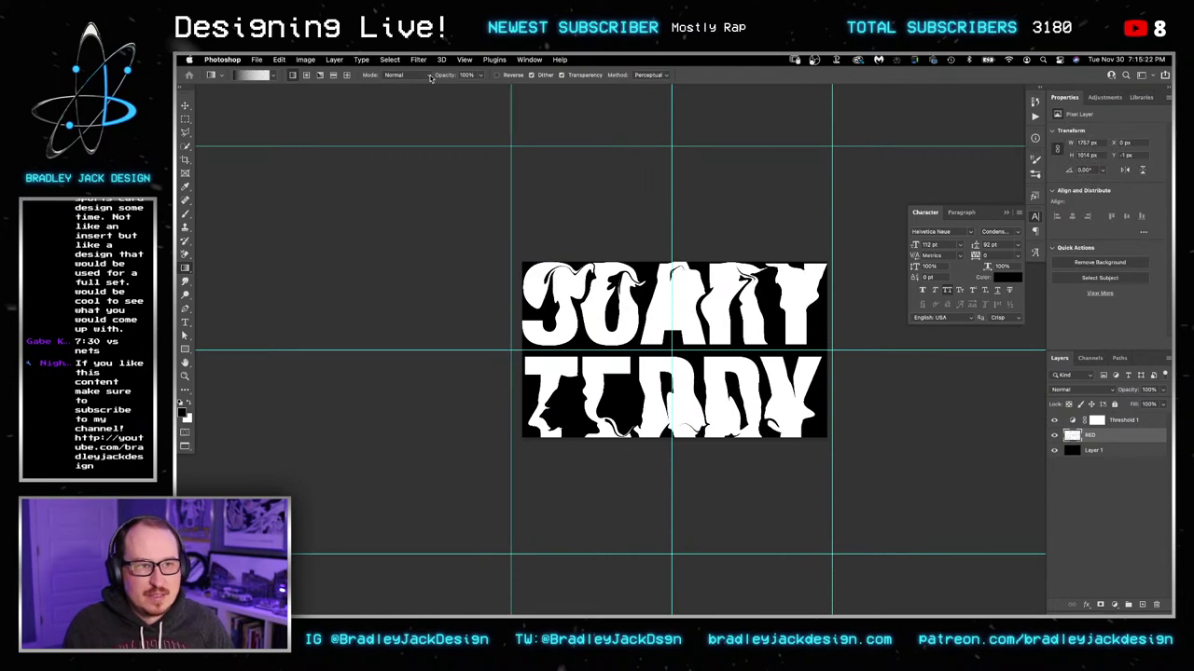
click(418, 60)
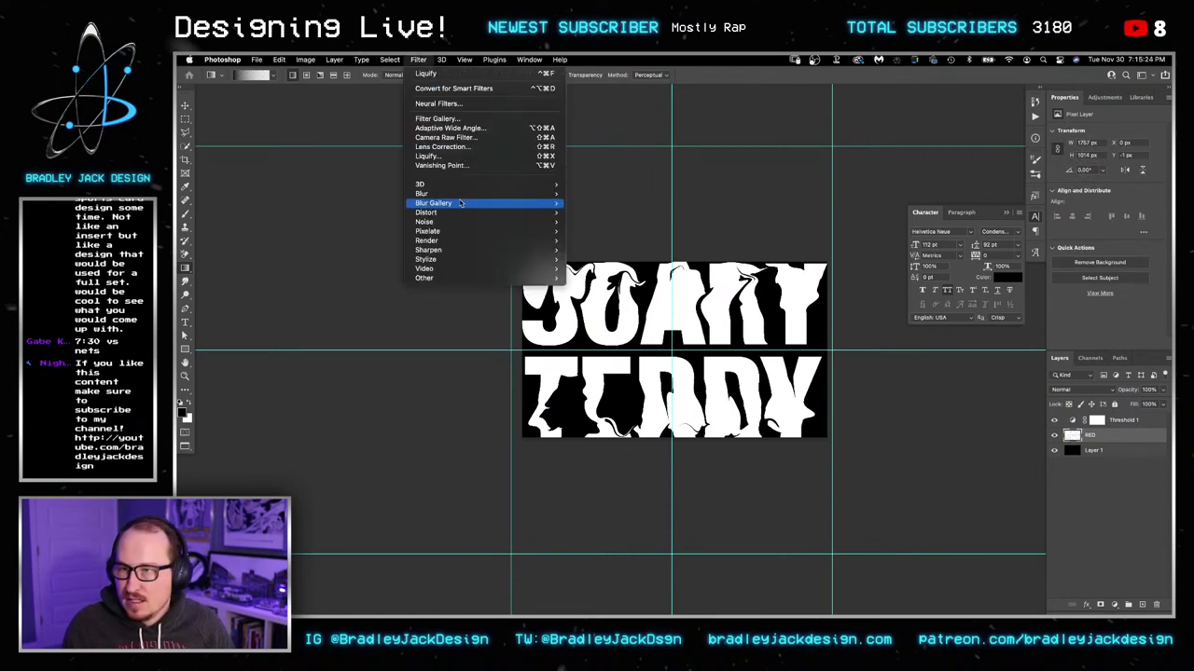
mouse_move(509, 196)
click(596, 230)
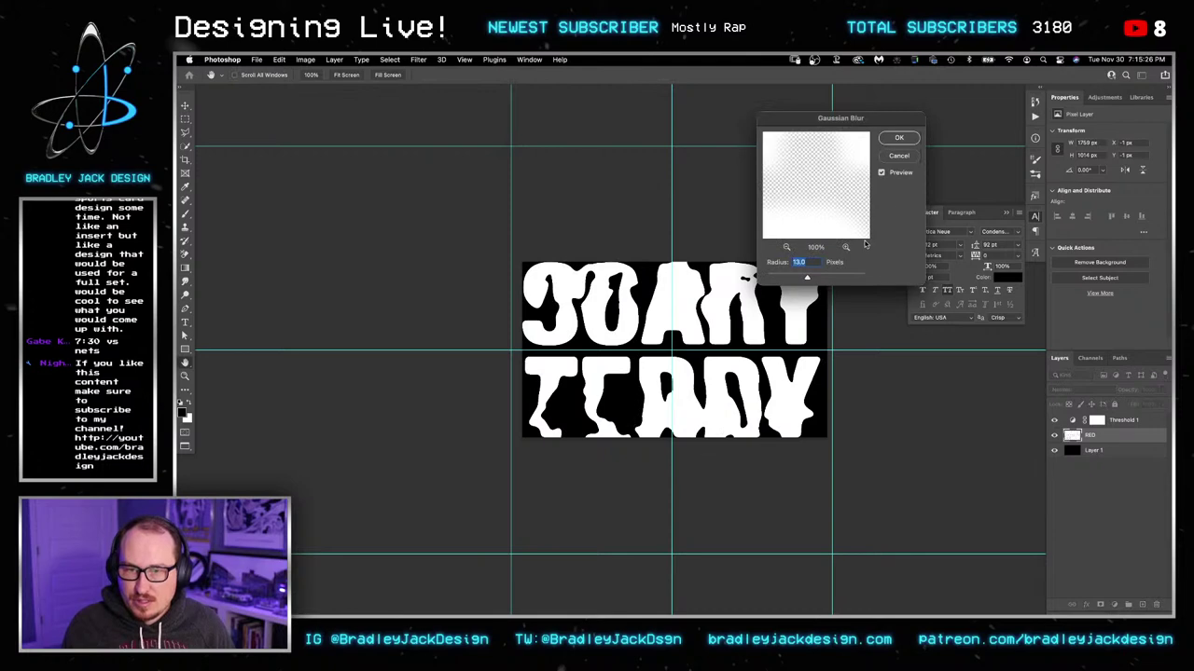
click(898, 139)
key(super+z)
key(super+z)
key(super+z)
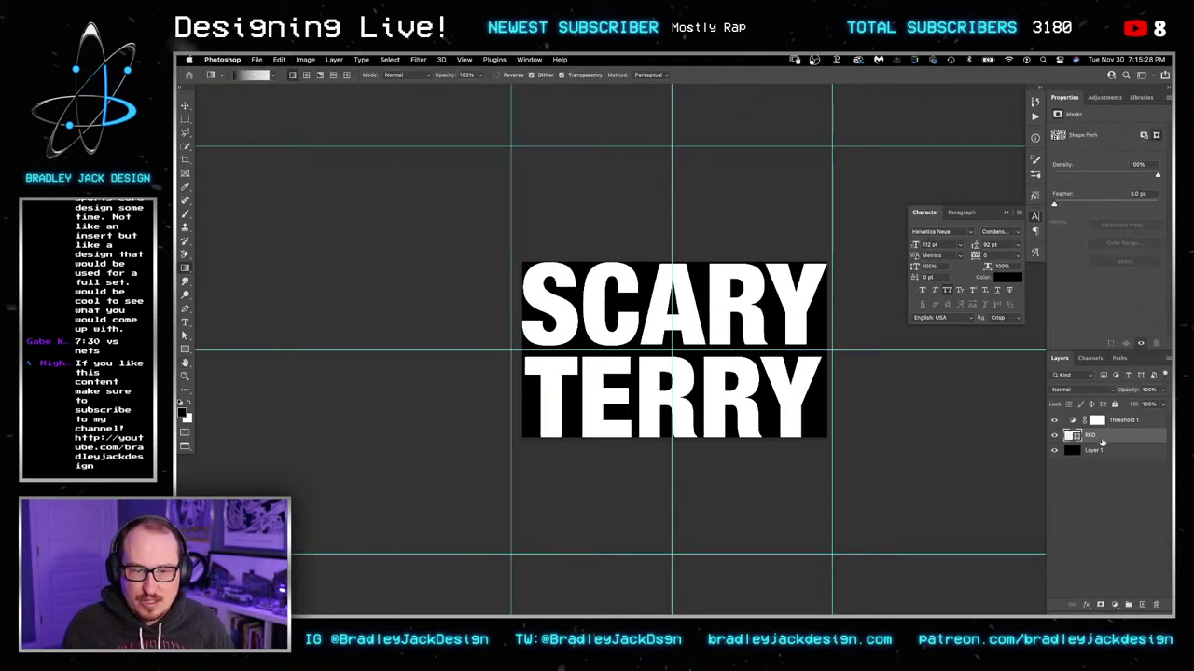
Step: Apply the last-used Gaussian Blur to the RED lettering, then save and close the smart object's contents
click(418, 59)
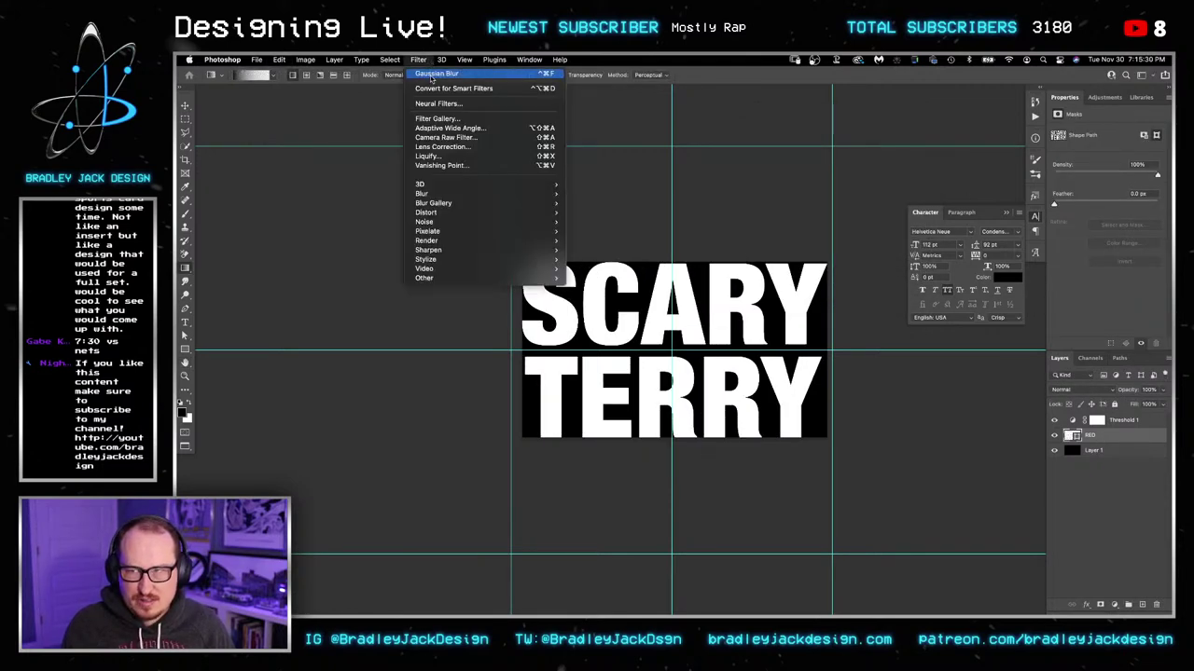
click(431, 75)
key(super+s)
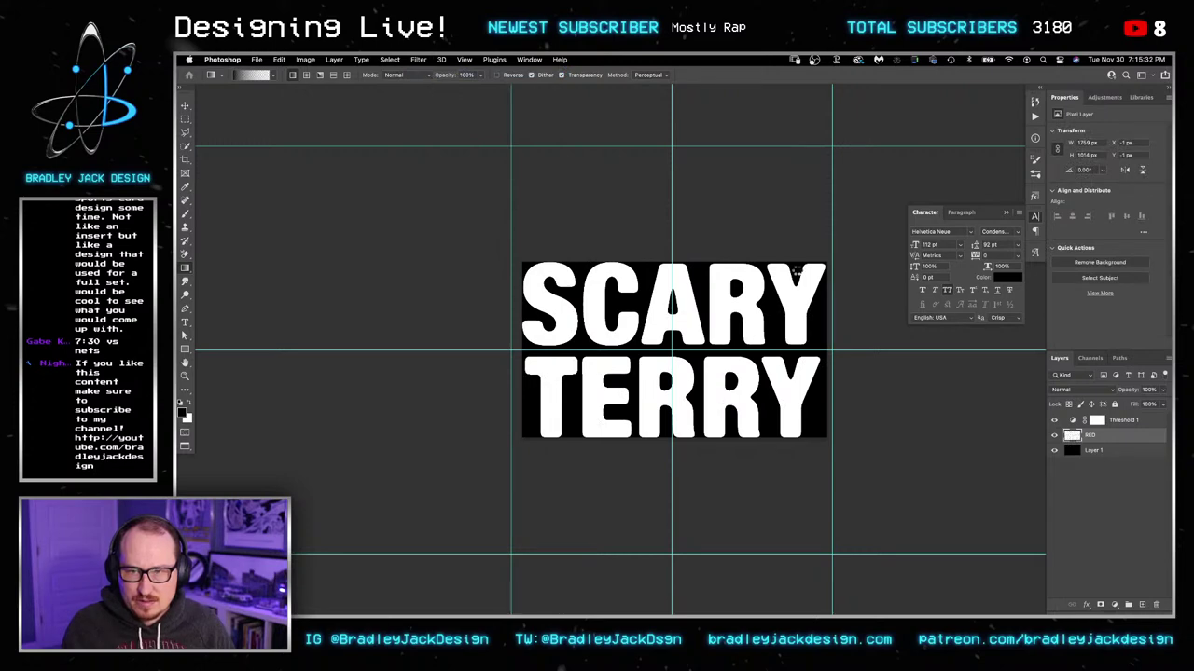
key(super+w)
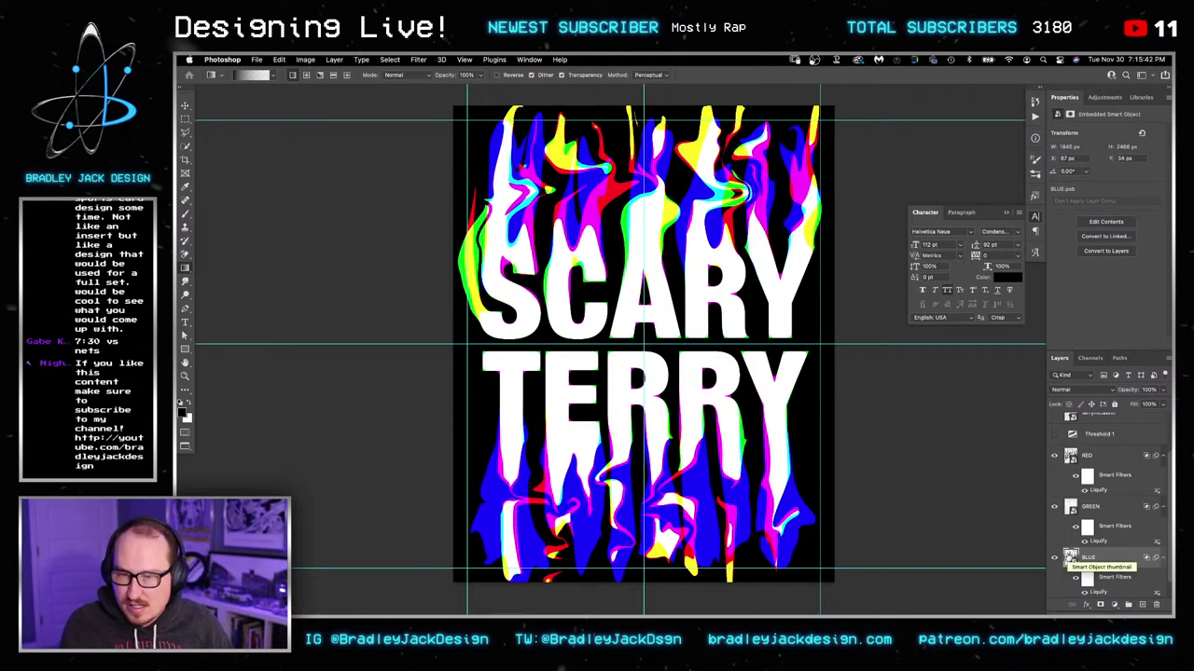
Step: Open the GREEN smart object's contents and enlarge its canvas to 2000 by 2500 pixels
double_click(1071, 508)
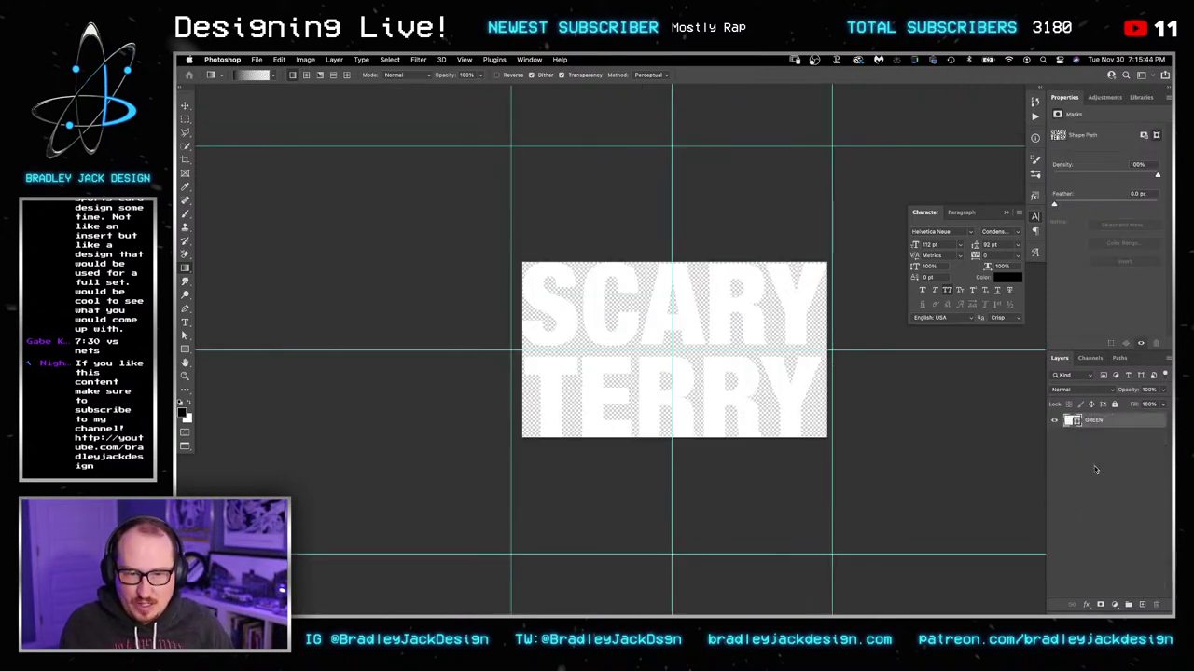
click(1103, 97)
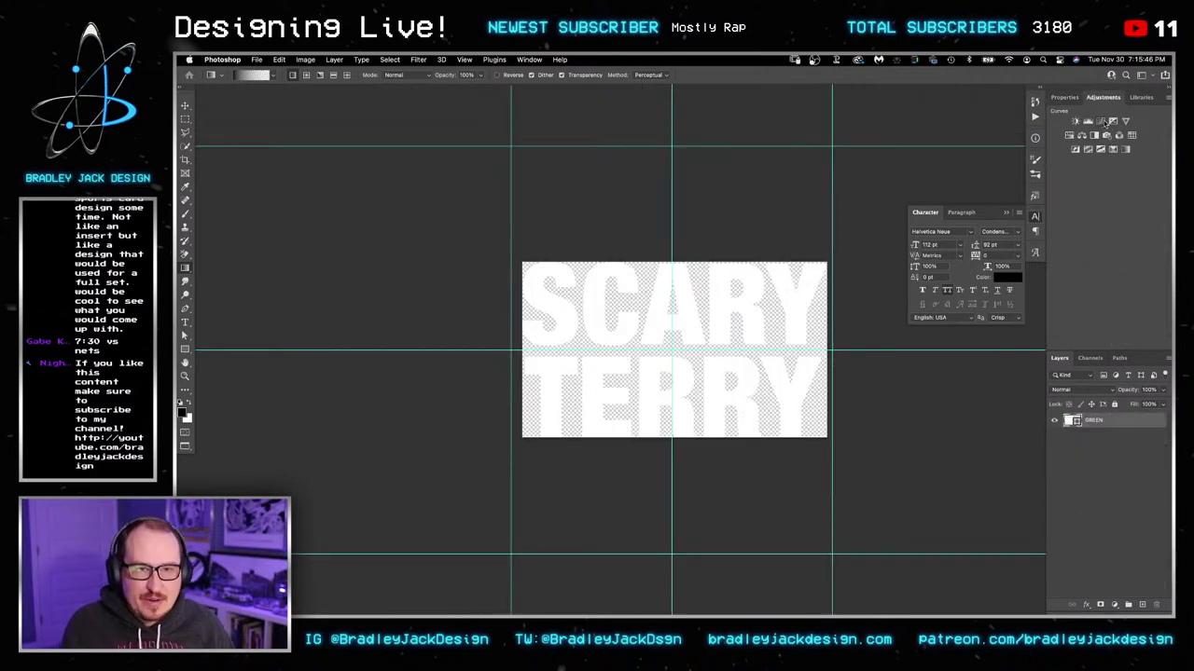
click(1103, 121)
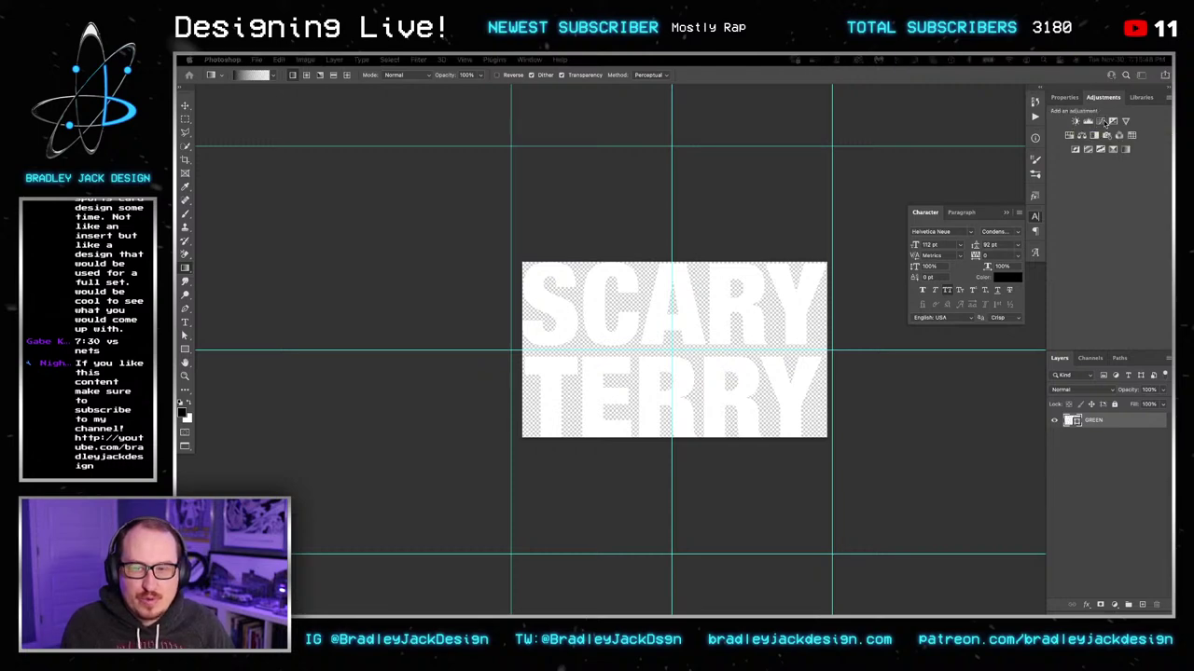
key(super+alt+c)
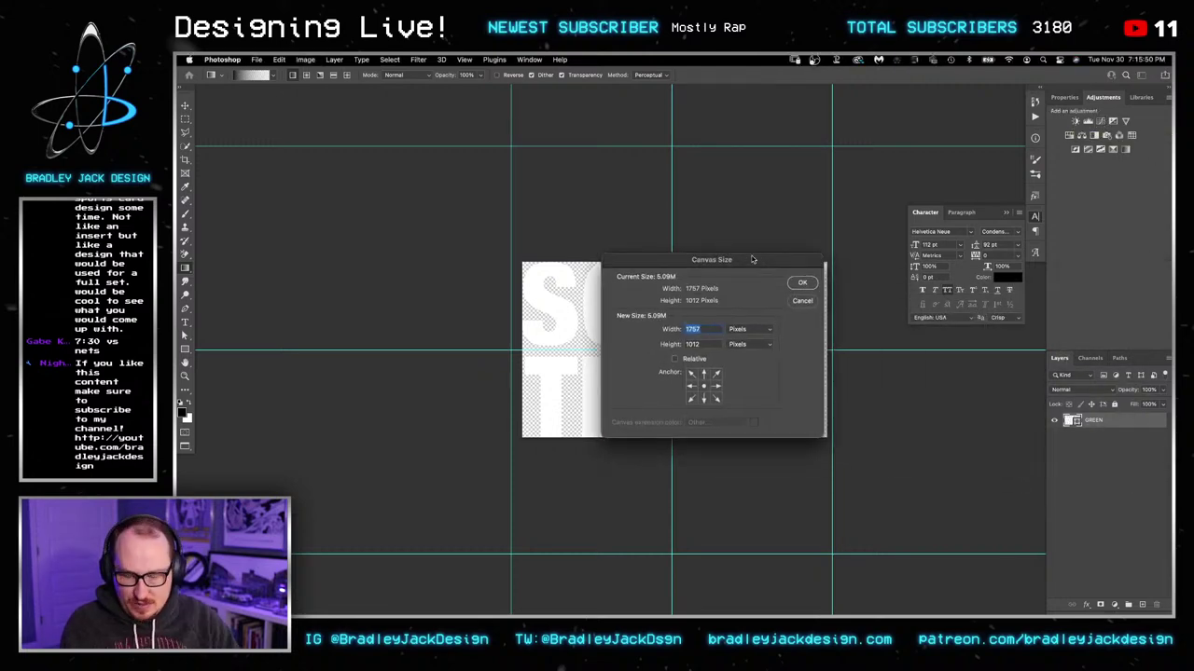
text(2000)
key(Tab)
text(2500)
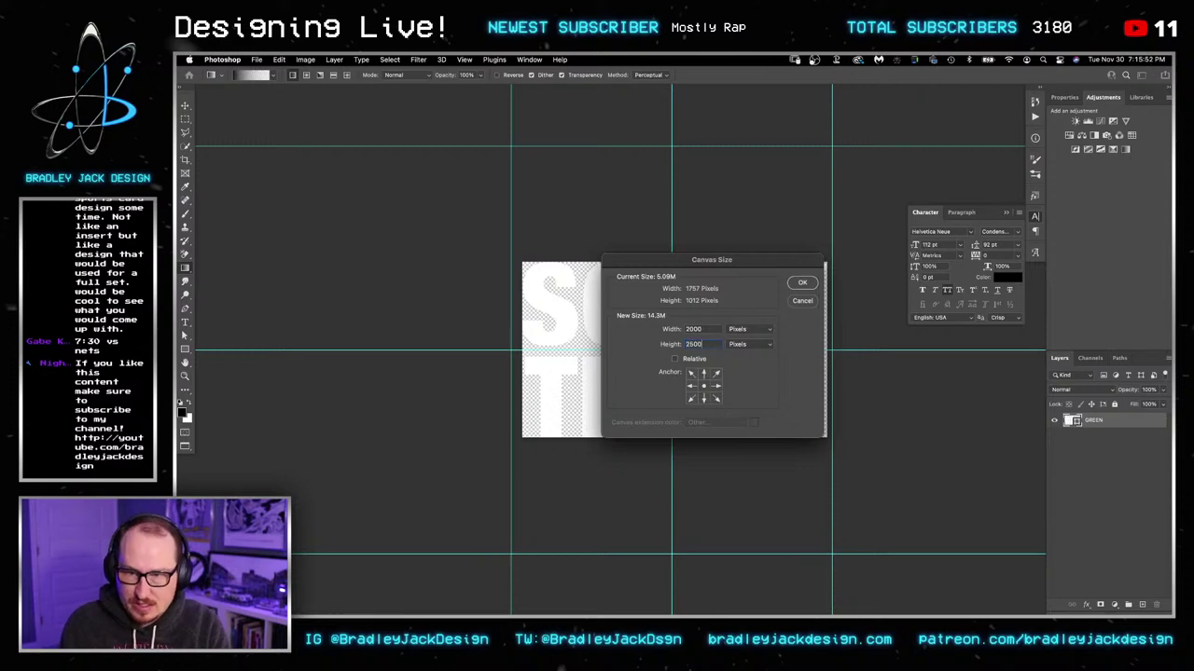
key(Return)
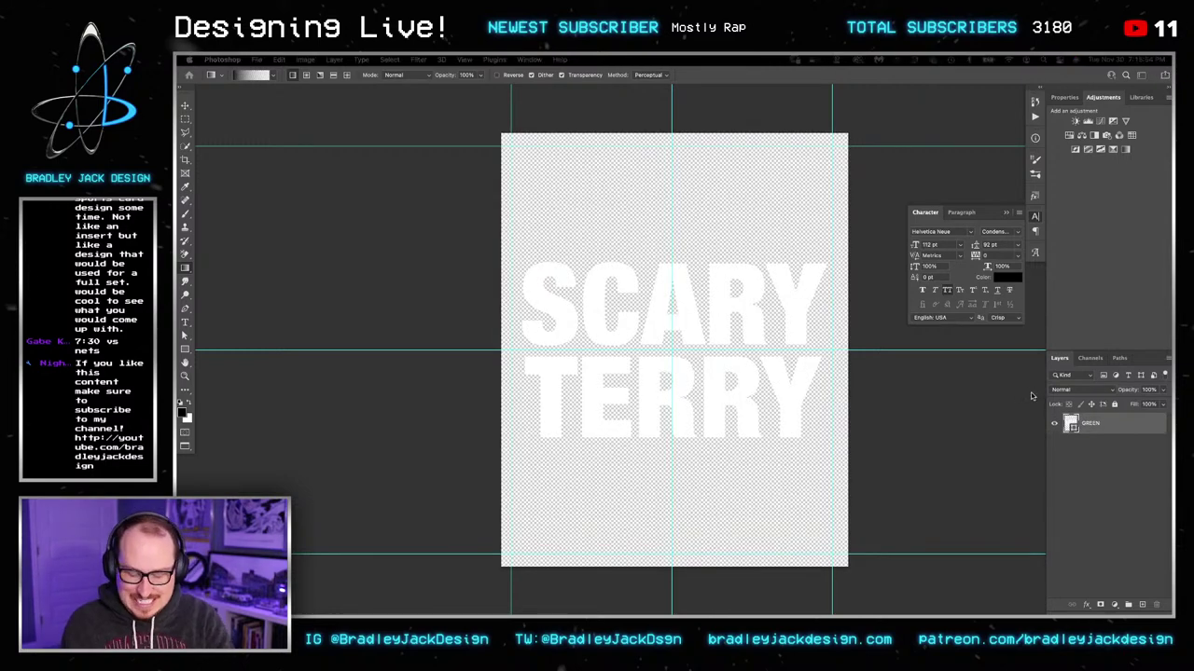
Step: Add a black-filled layer and move it beneath the GREEN lettering
key(super+shift+alt+n)
key(alt+BackSpace)
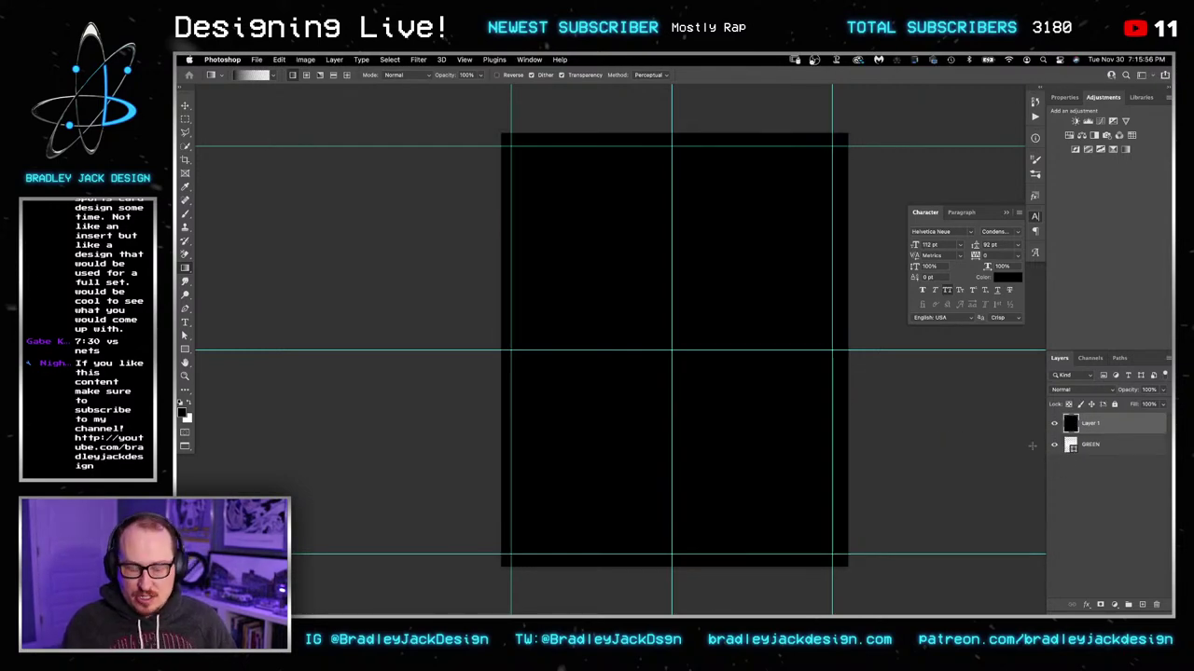
key(super+bracketleft)
key(v)
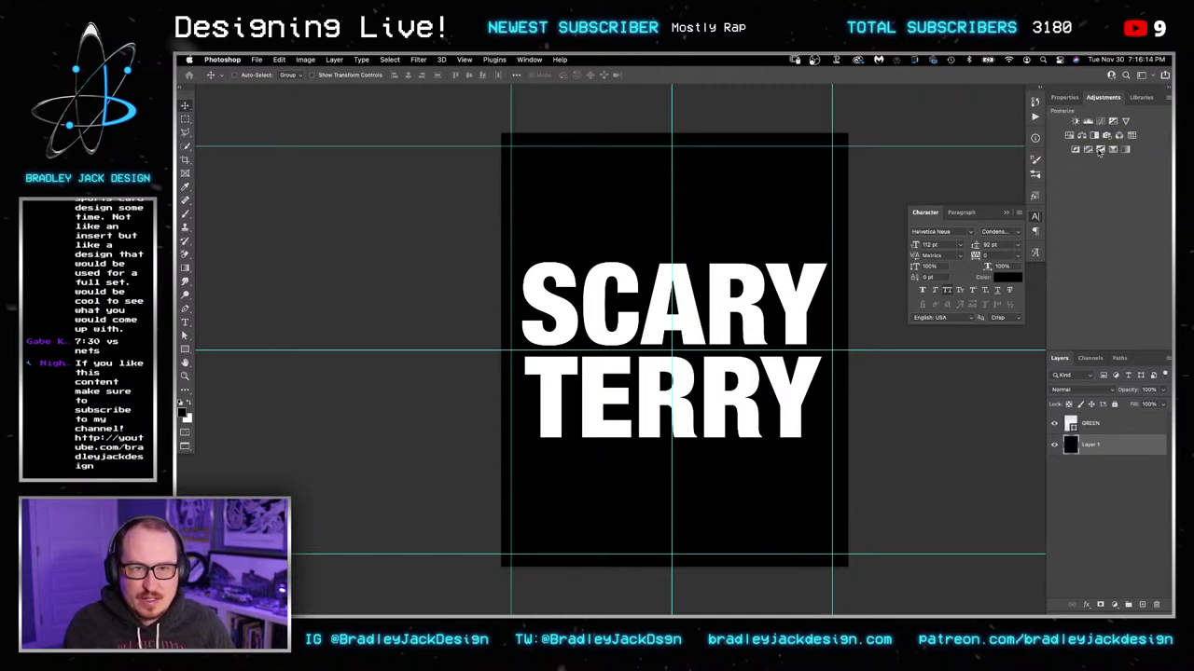
Step: Add a Threshold adjustment layer and place it above the GREEN lettering
click(1101, 150)
mouse_move(1115, 439)
mouse_down()
mouse_move(1118, 416)
mouse_move(1106, 408)
mouse_move(1103, 437)
mouse_up()
click(1106, 445)
key(super+])
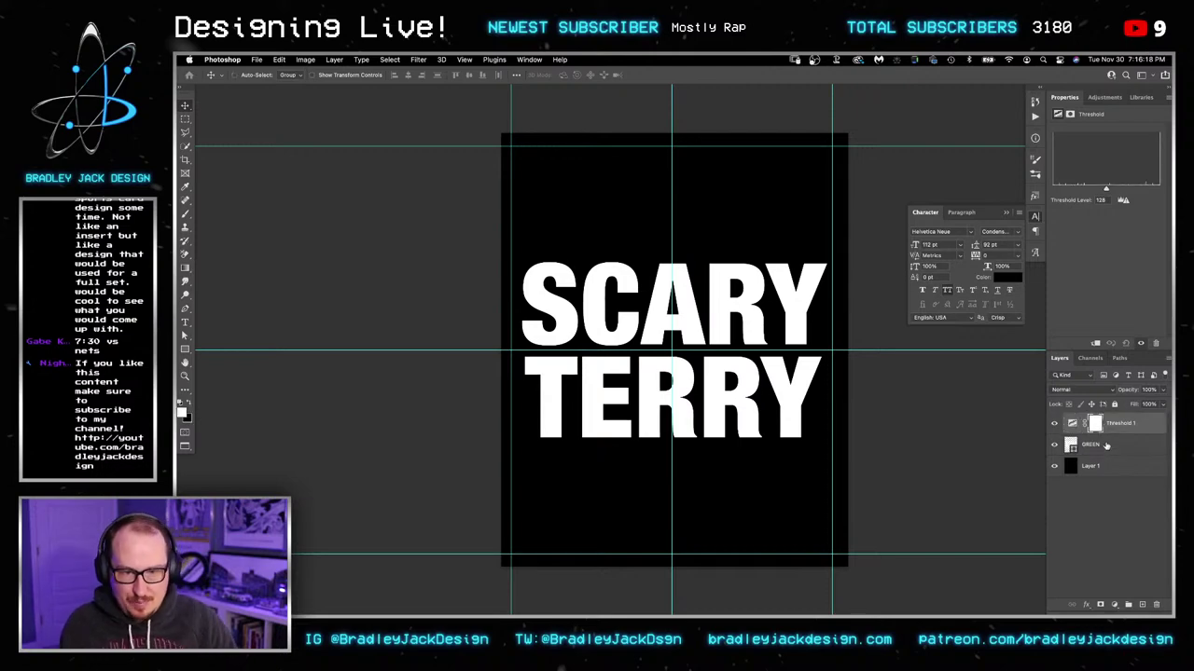
Step: Apply a Gaussian Blur with a 13-pixel radius to the GREEN lettering
click(1106, 445)
click(418, 59)
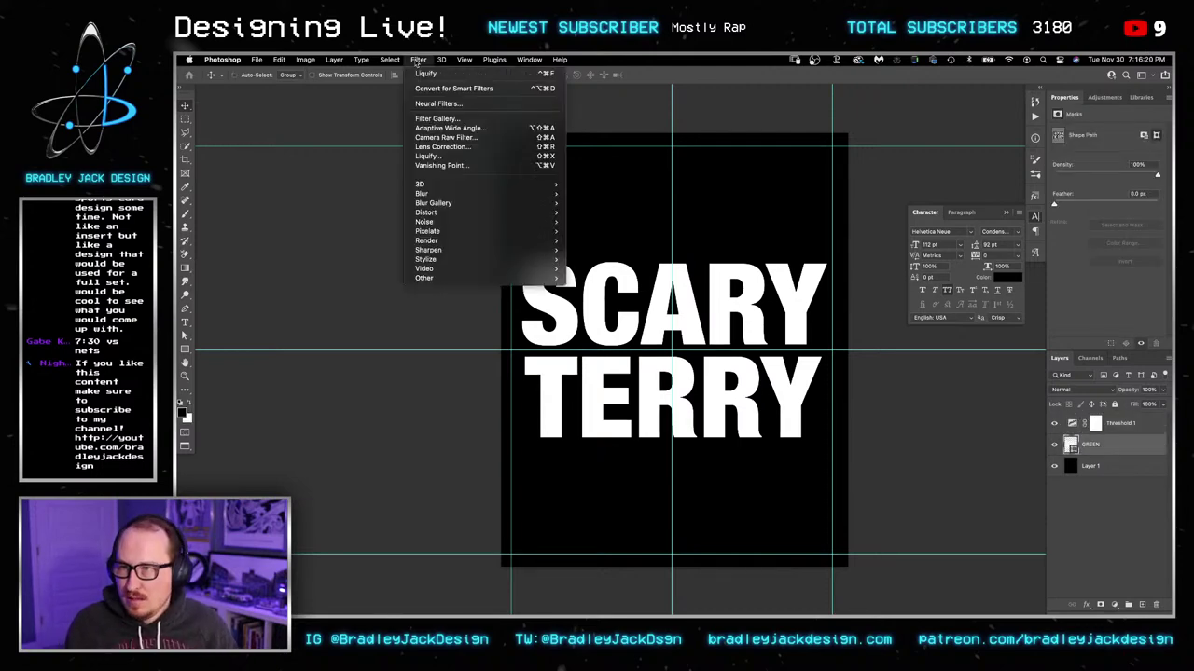
mouse_move(443, 196)
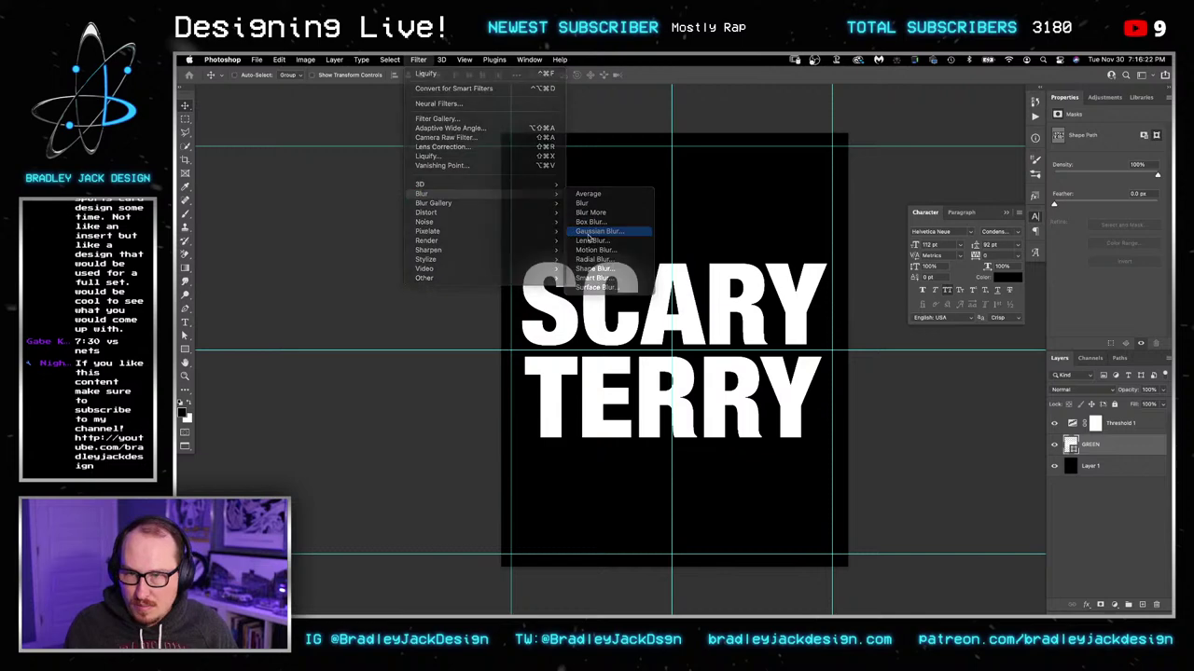
click(590, 233)
click(674, 273)
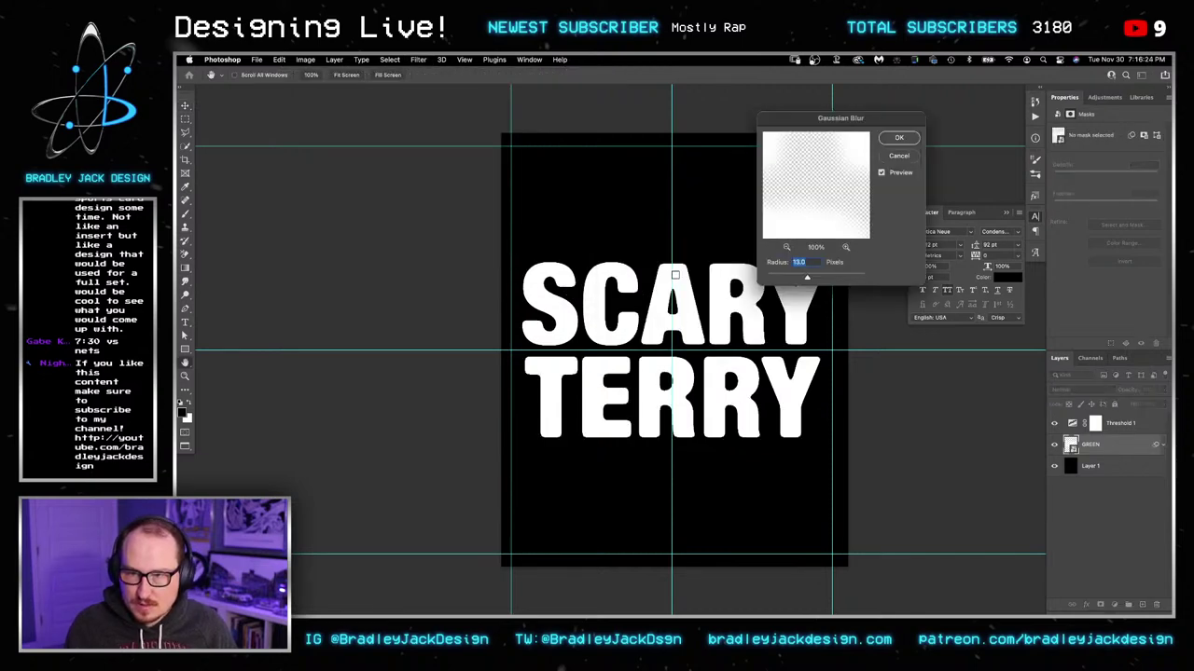
key(Return)
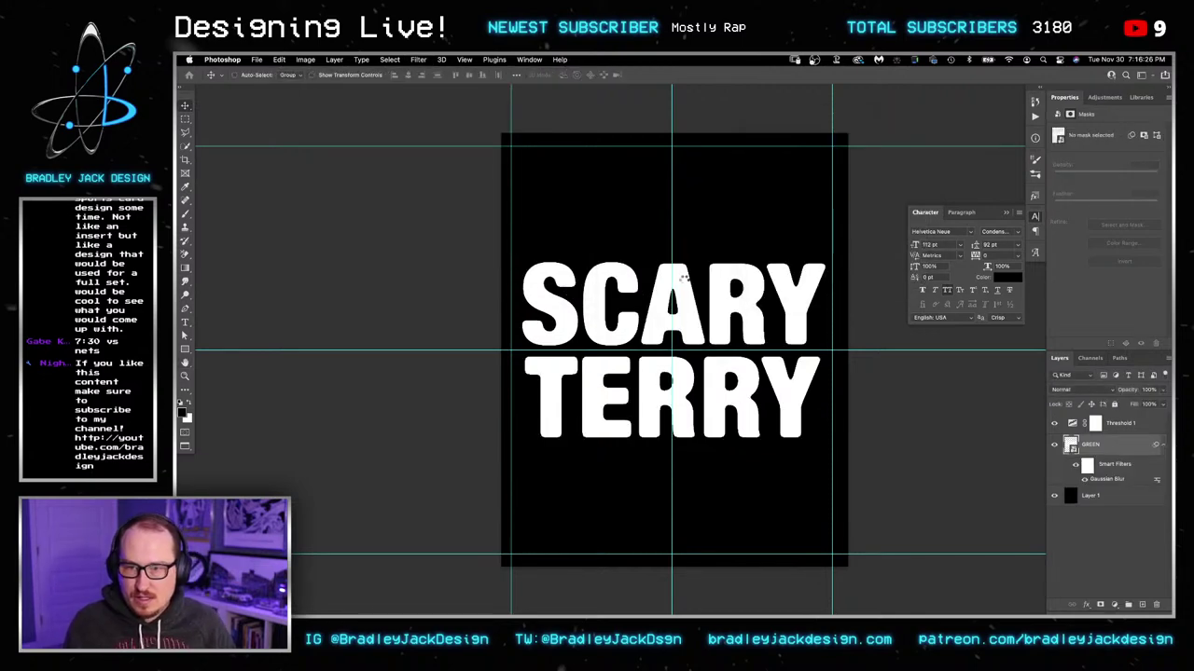
Step: Switch to the RED smart object's contents and enlarge its canvas to 2000 by 2500 pixels
key(ctrl+Tab)
key(ctrl+Tab)
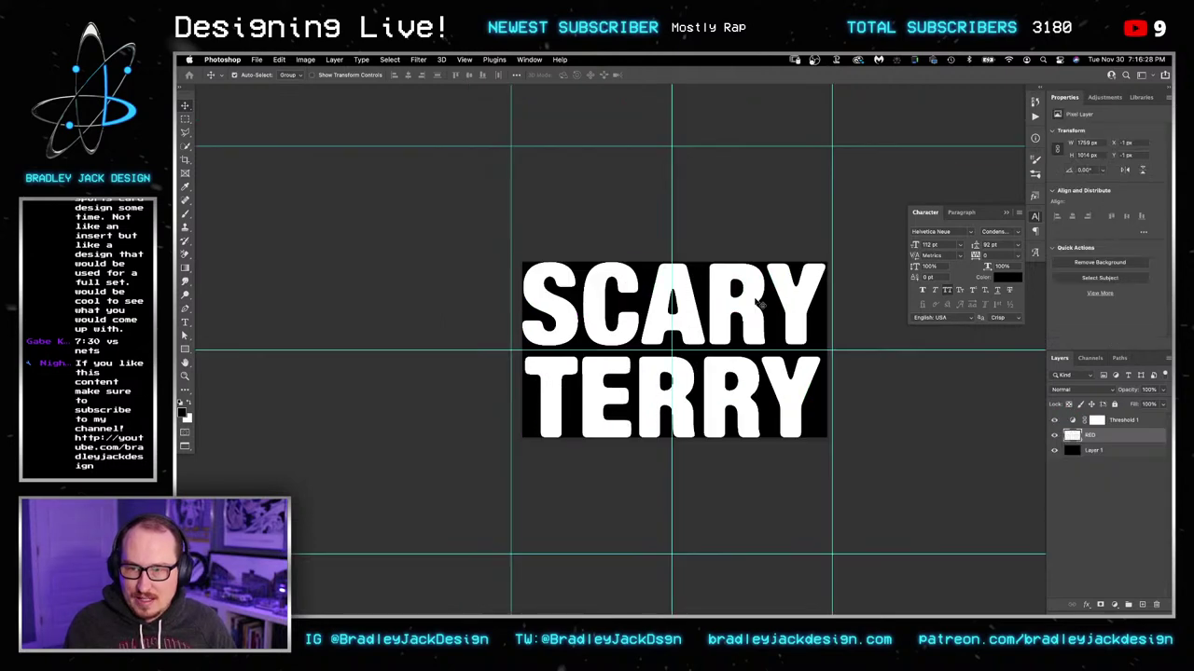
key(super+alt+c)
text(2000)
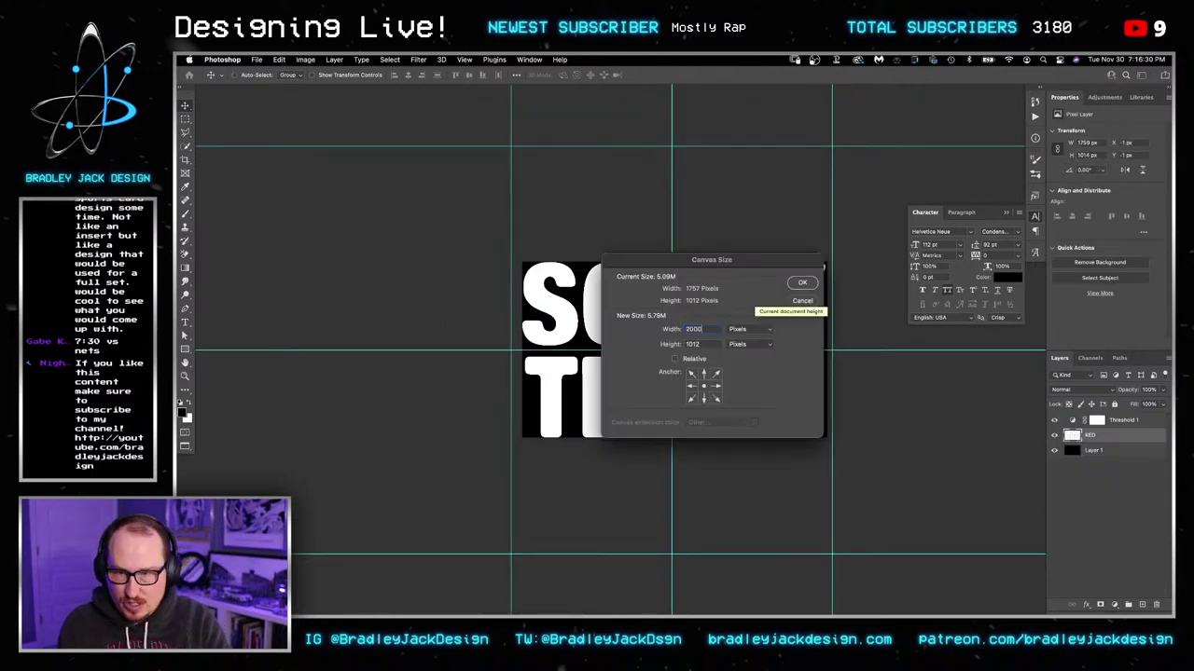
key(Tab)
text(2500)
key(Return)
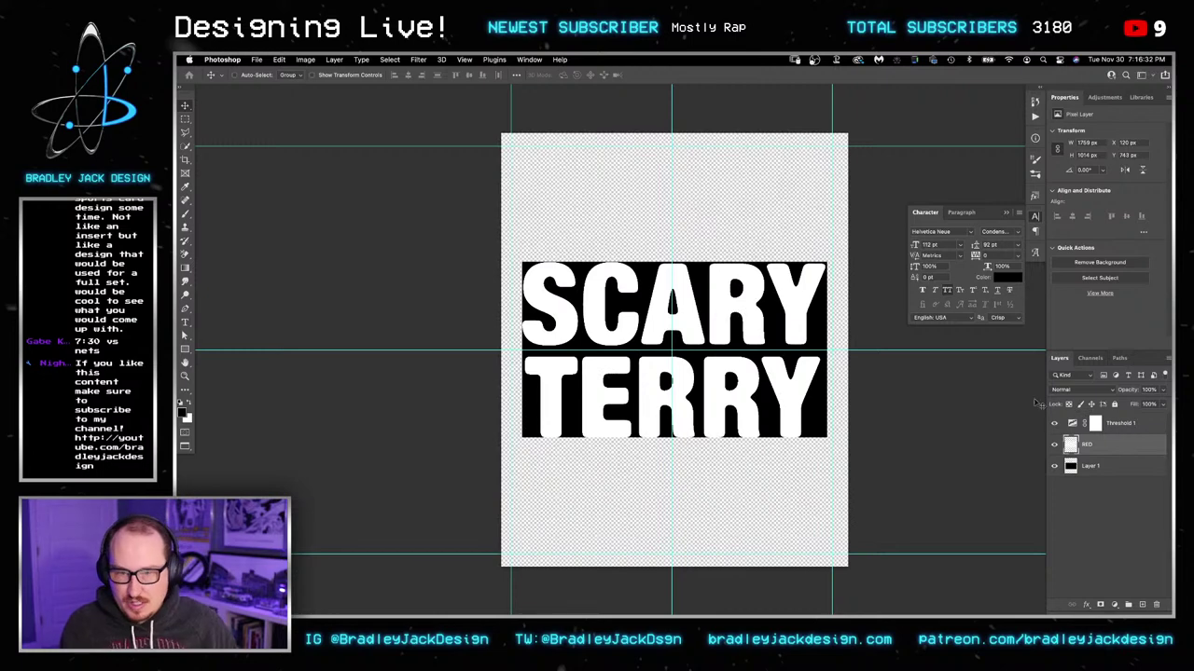
Step: Scale up the black layer behind the RED lettering to cover the whole canvas
click(1071, 467)
key(super+t)
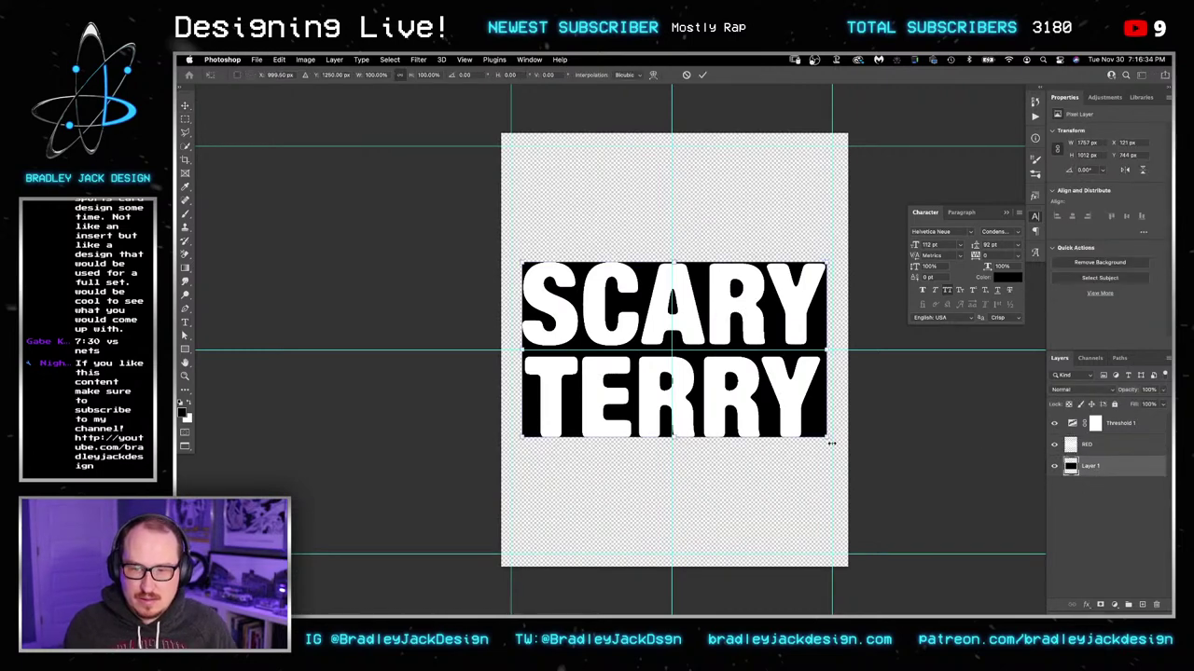
drag(827, 439, 1107, 590)
key(Return)
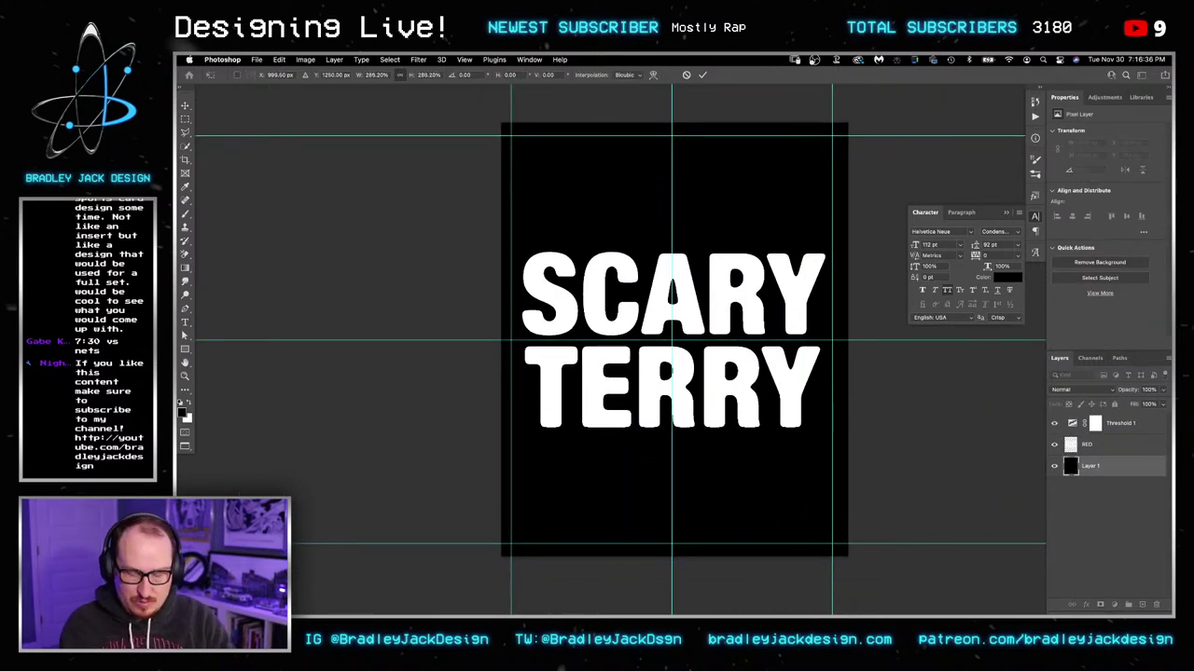
Step: Switch to the BLUE smart object's contents and enlarge its canvas to 2000 by 2500 pixels
key(ctrl+Tab)
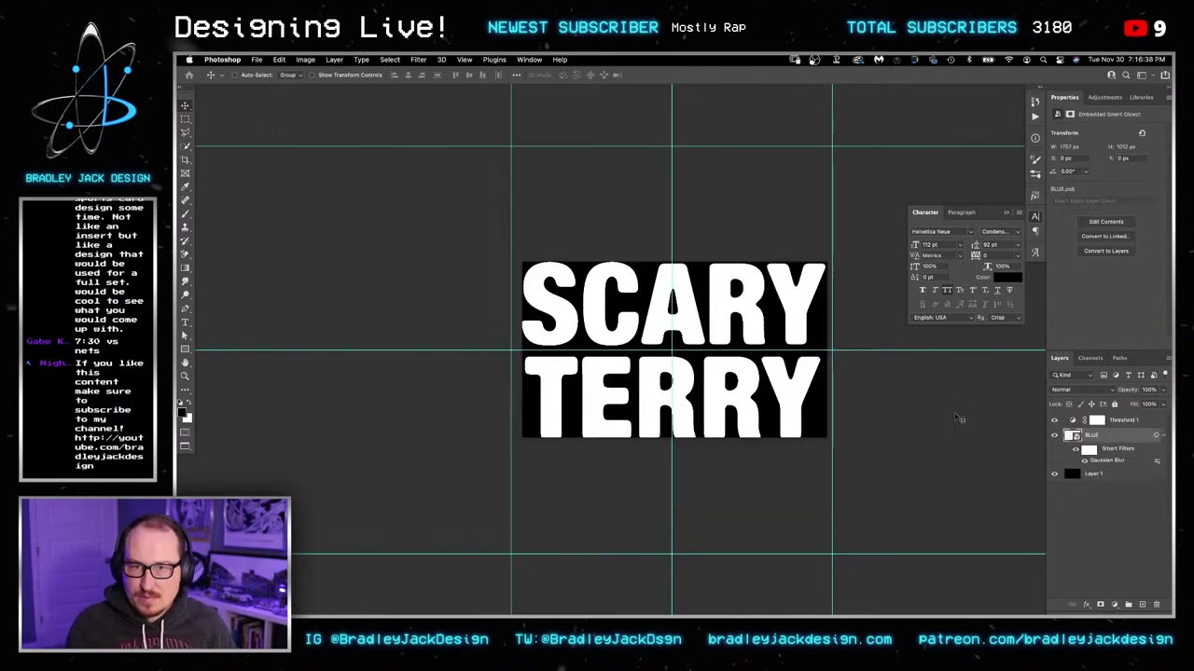
key(alt+super+c)
text(2000)
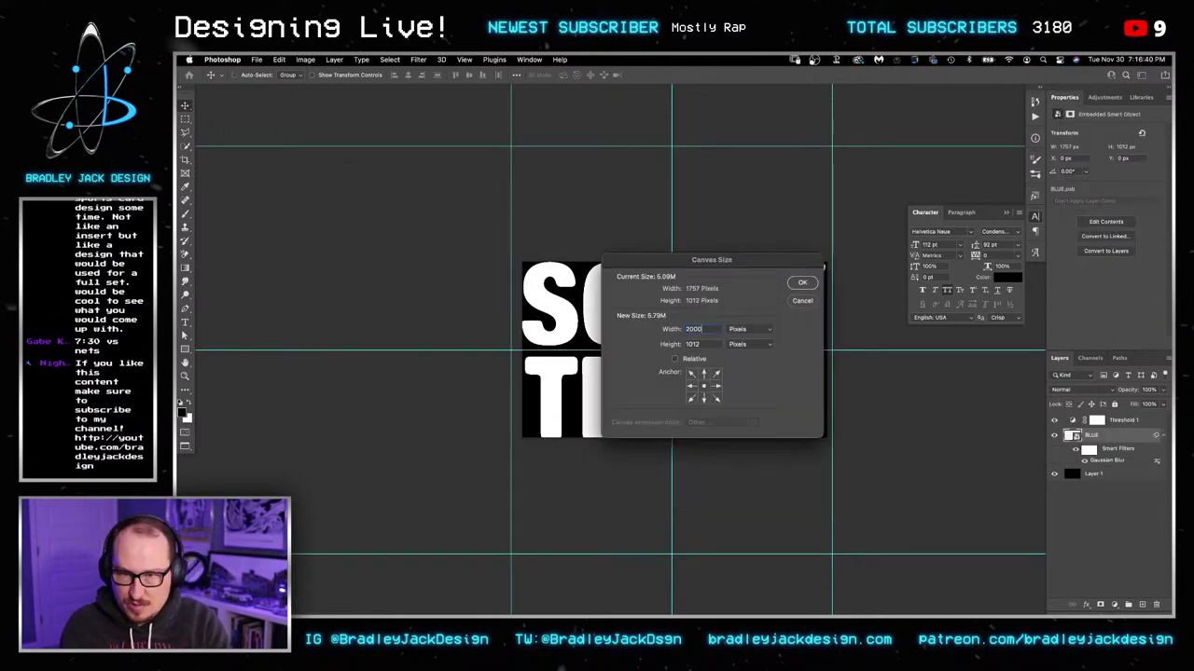
key(Tab)
text(2500)
key(Return)
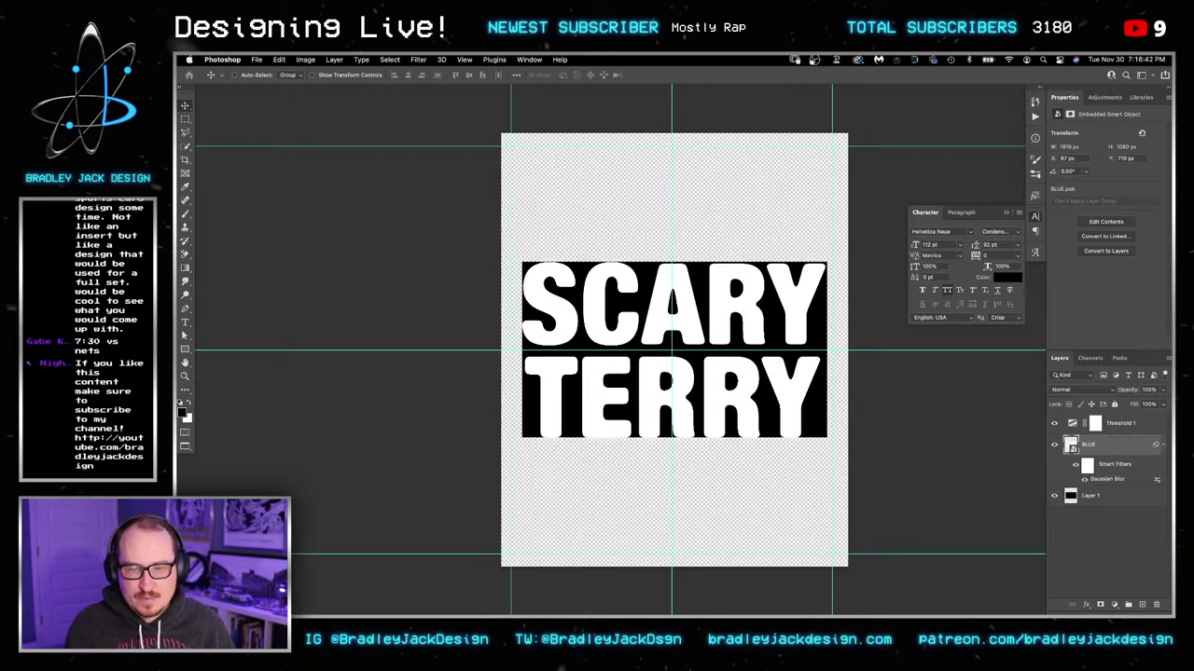
Step: Scale up the black layer behind the BLUE lettering to cover the canvas, then close the contents and return to the poster
click(1089, 496)
key(super+t)
drag(925, 494, 940, 386)
key(Return)
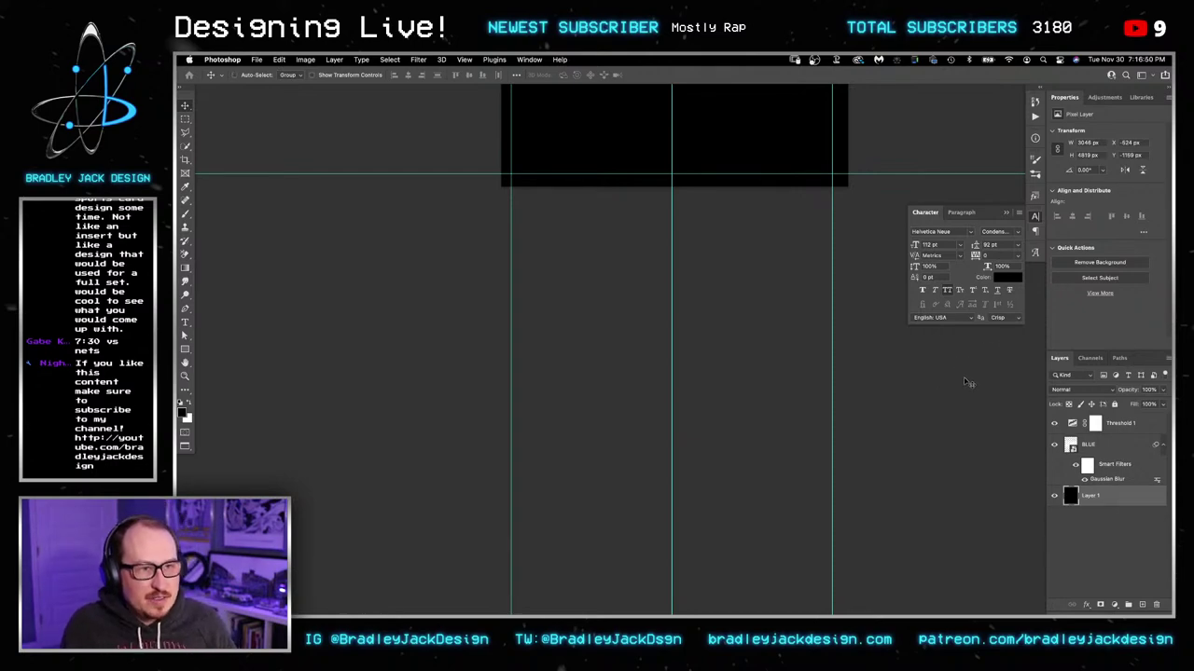
drag(753, 277, 769, 223)
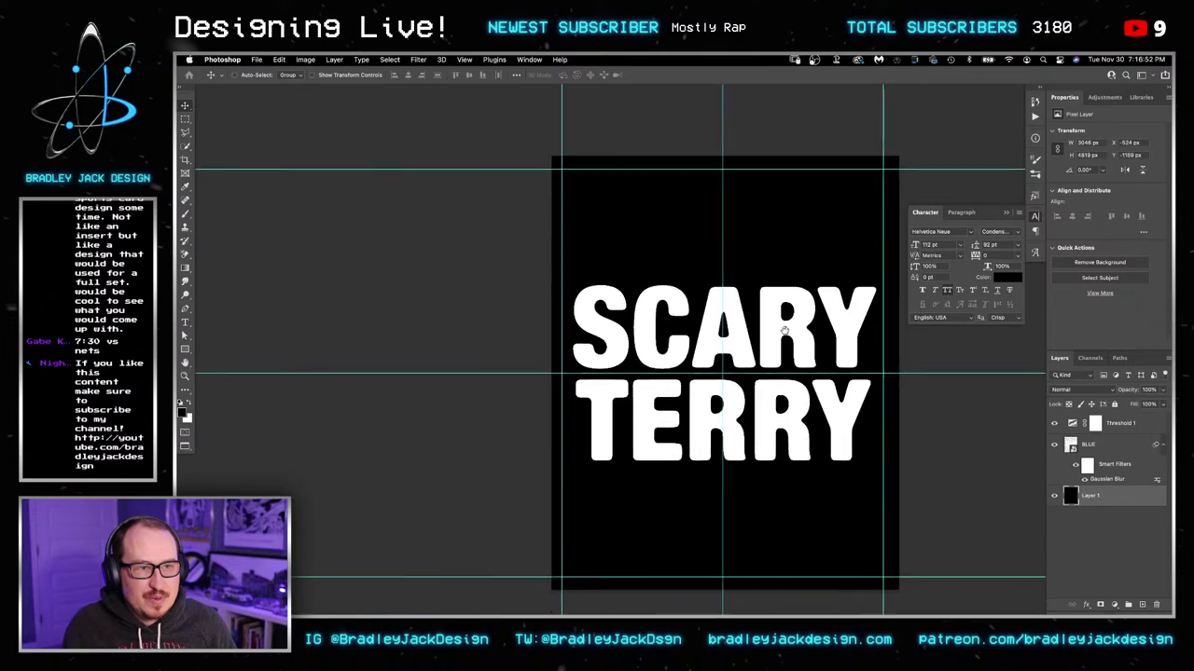
drag(784, 331, 749, 305)
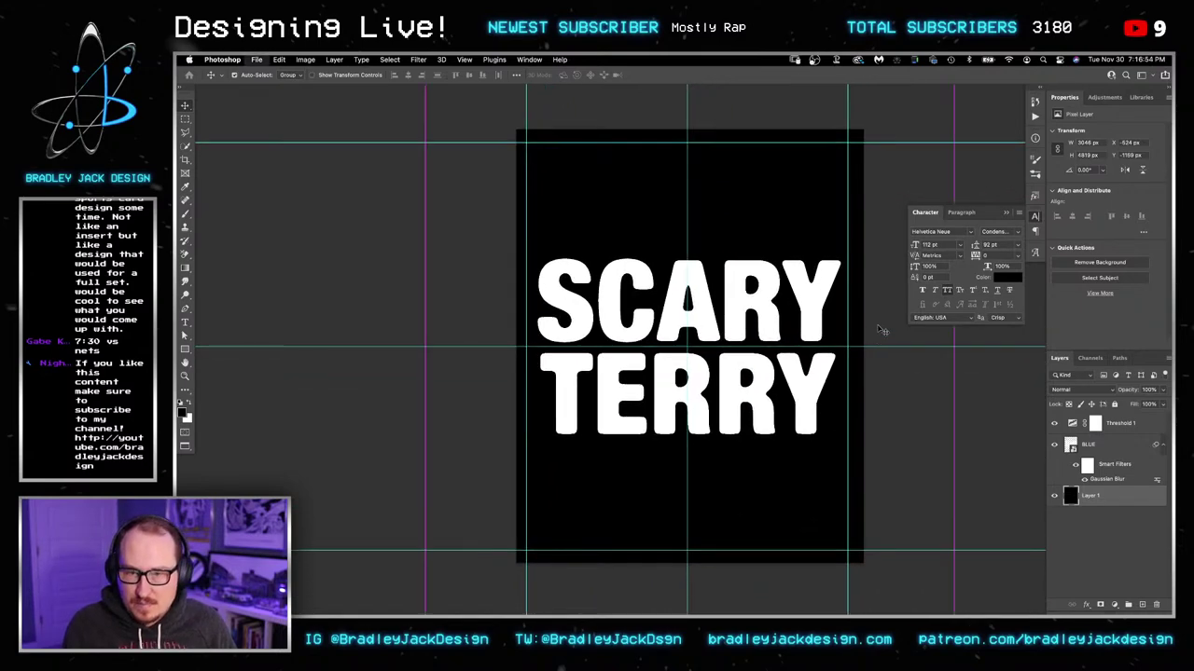
key(super+grave)
key(super+w)
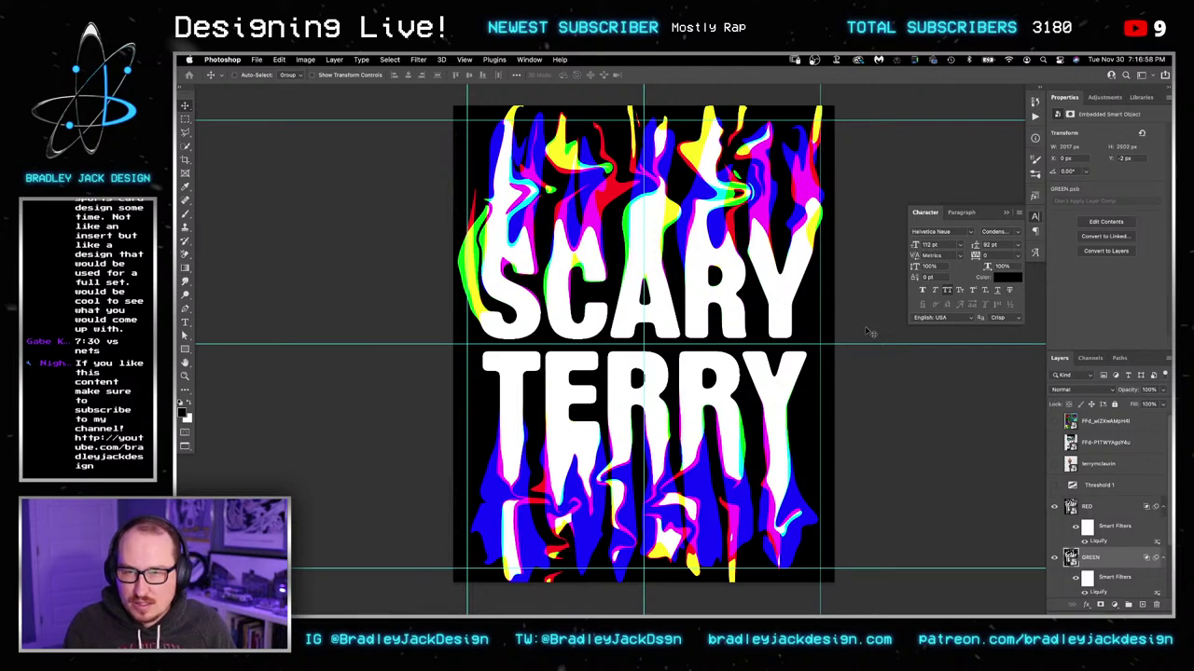
Step: Combine the RED, GREEN and BLUE layers into a single smart object
click(1108, 505)
scroll(1105, 509, down, 2)
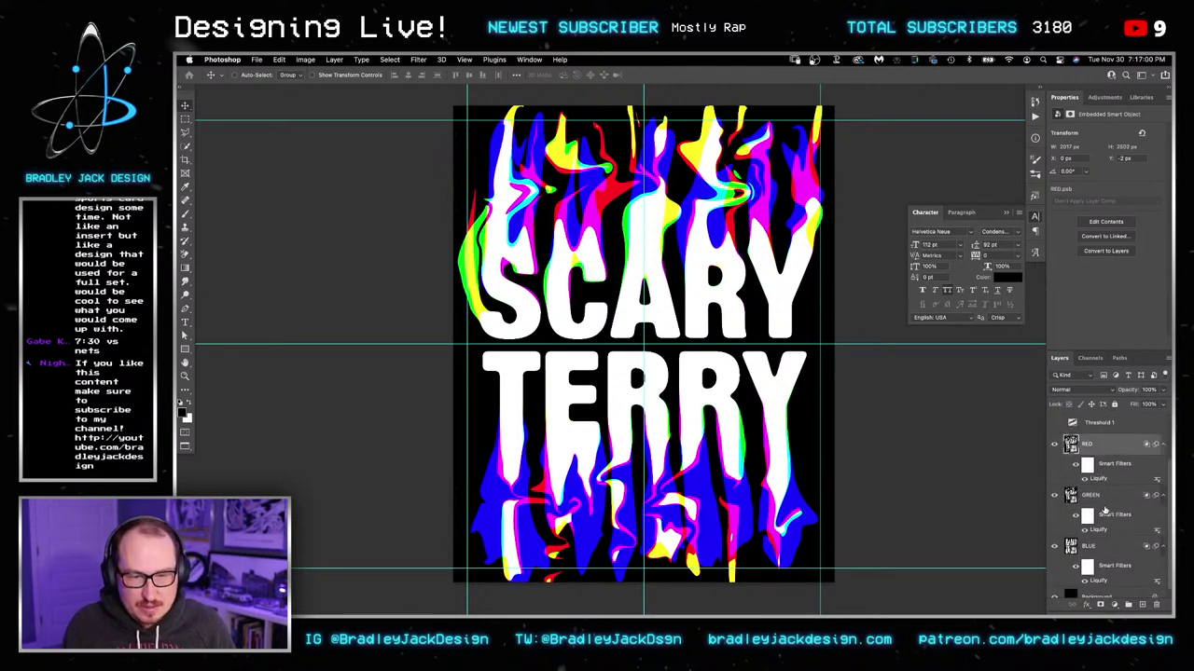
shift+click(1113, 547)
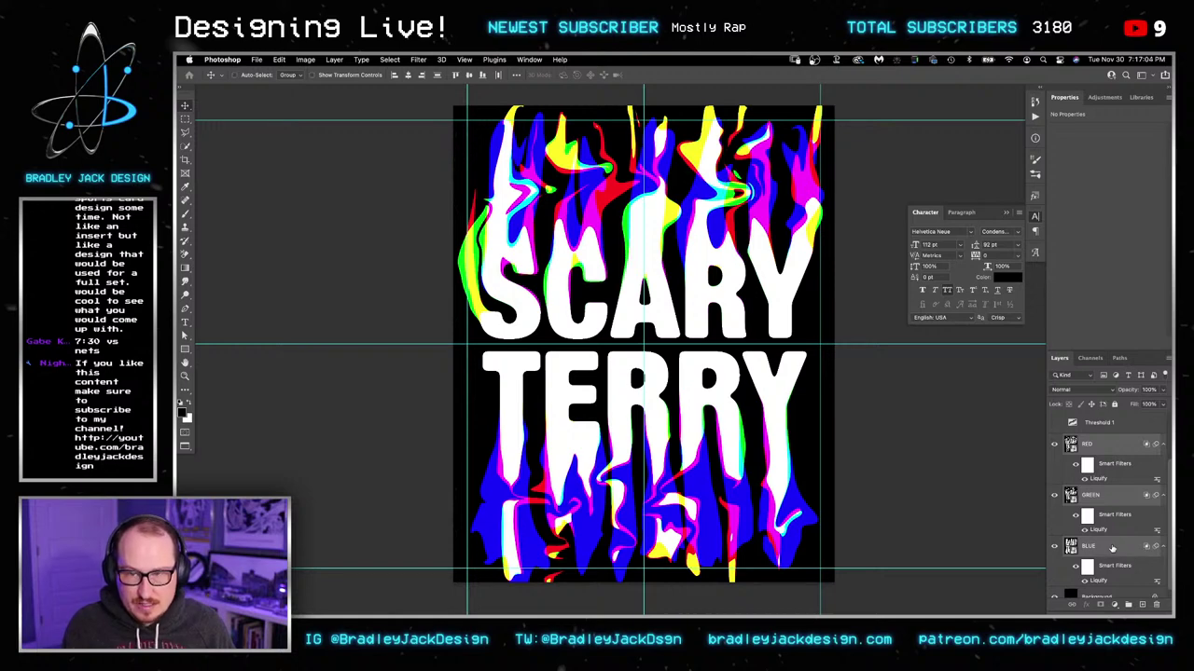
right_click(1111, 548)
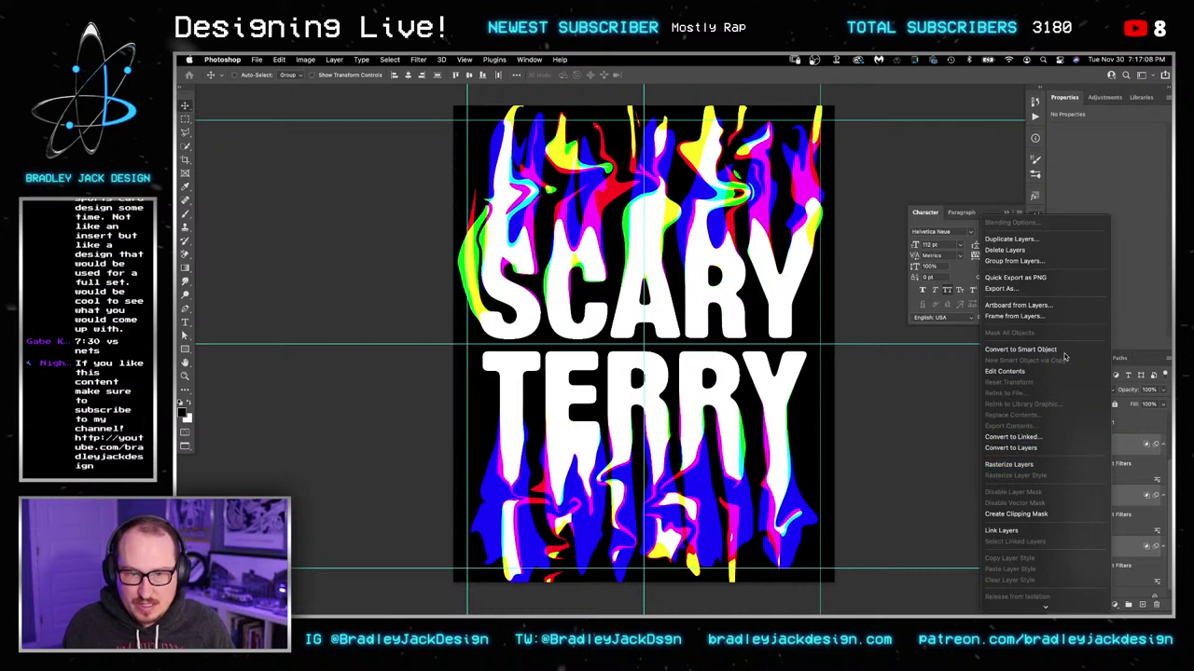
click(1066, 350)
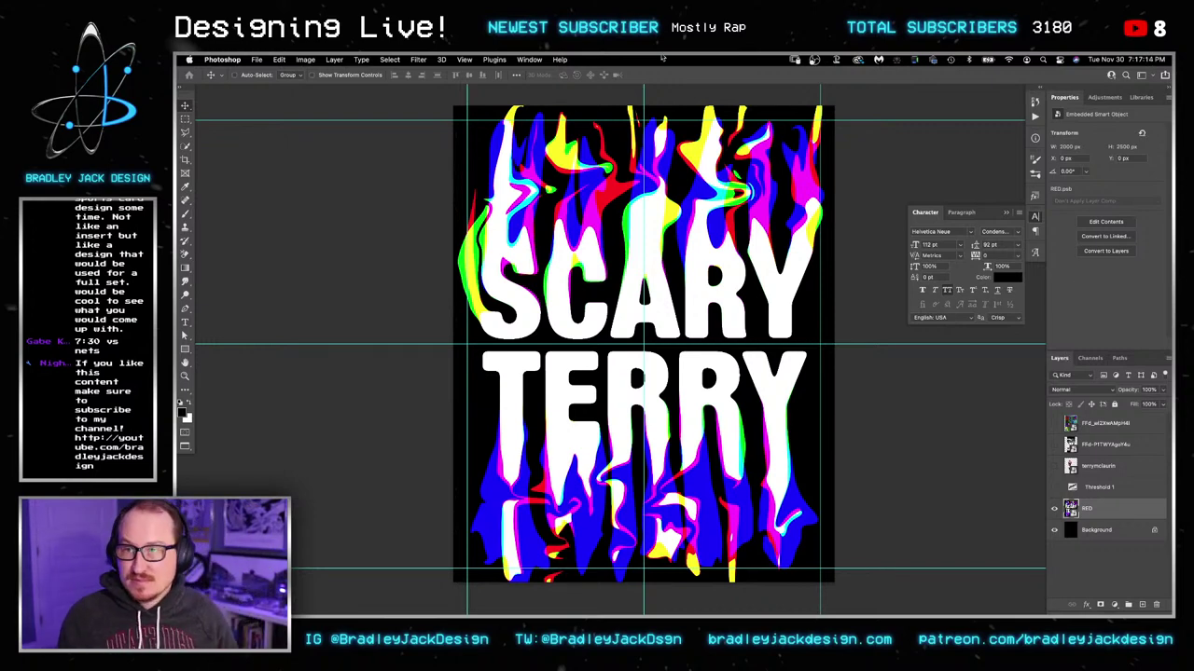
Step: Apply a 15 px Field Blur to the combined title with Grain noise: amount 100, size 69%, roughness 17%, color 52%, highlights 88%
click(417, 58)
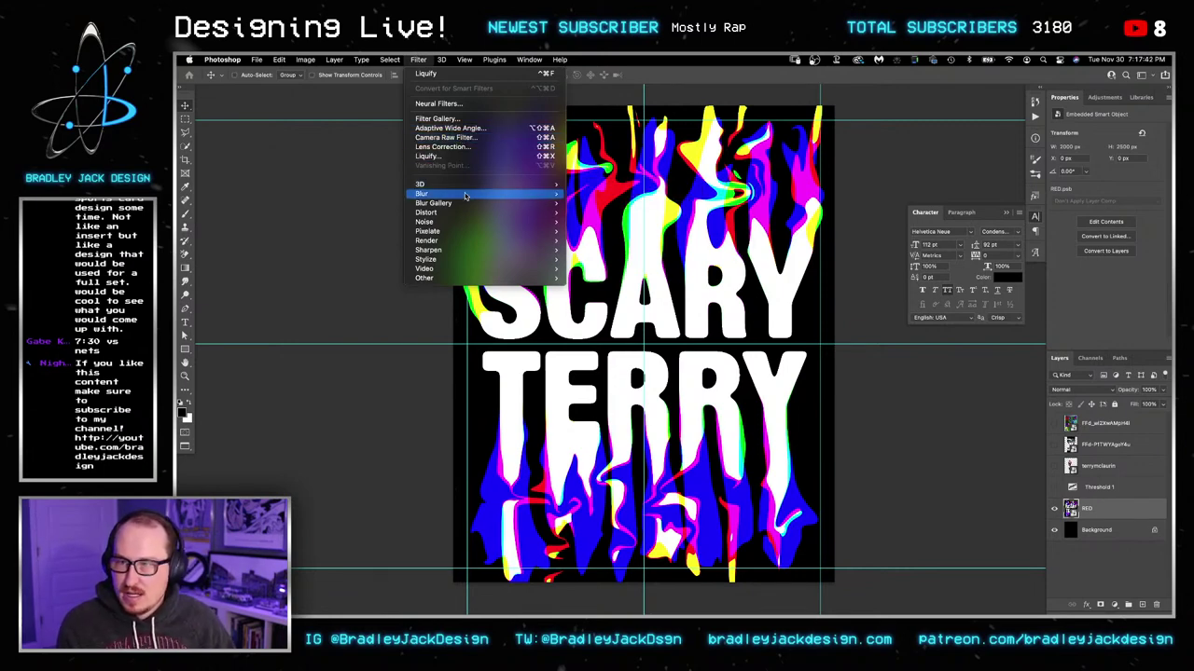
mouse_move(467, 196)
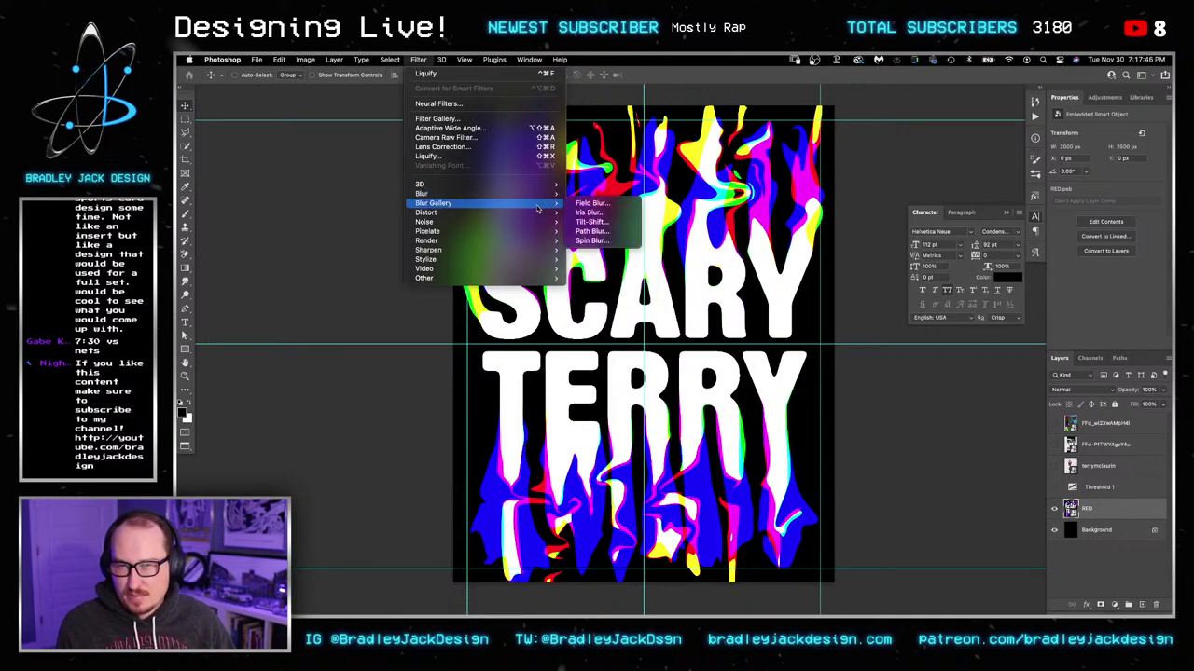
click(592, 203)
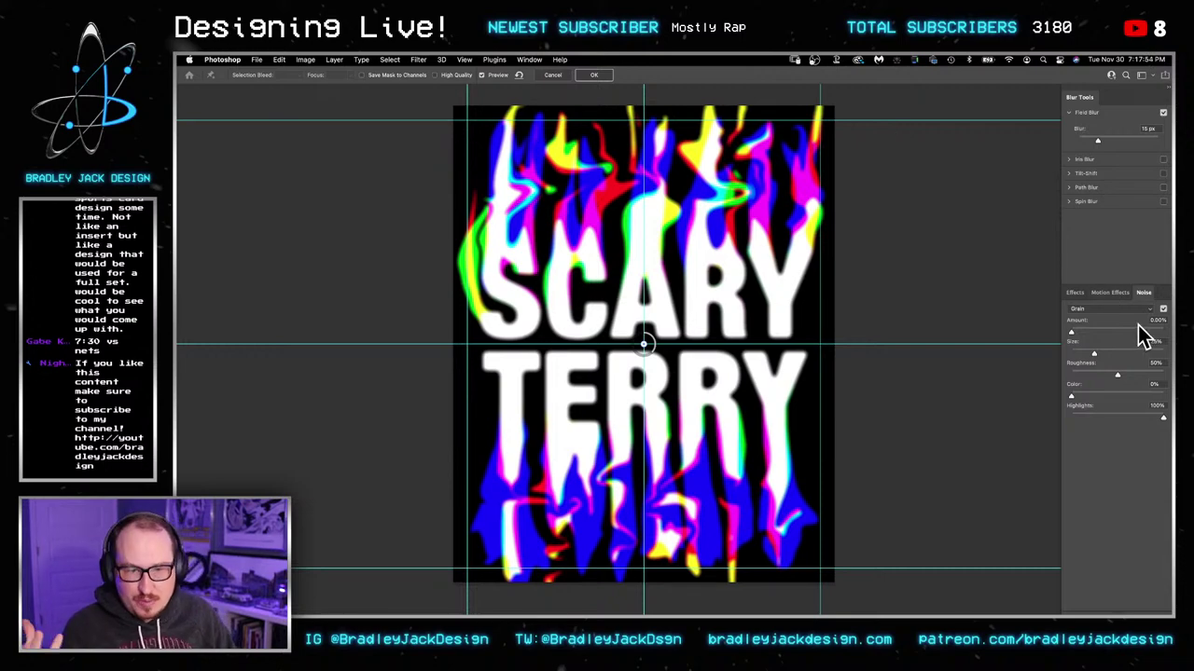
drag(1070, 332, 1163, 333)
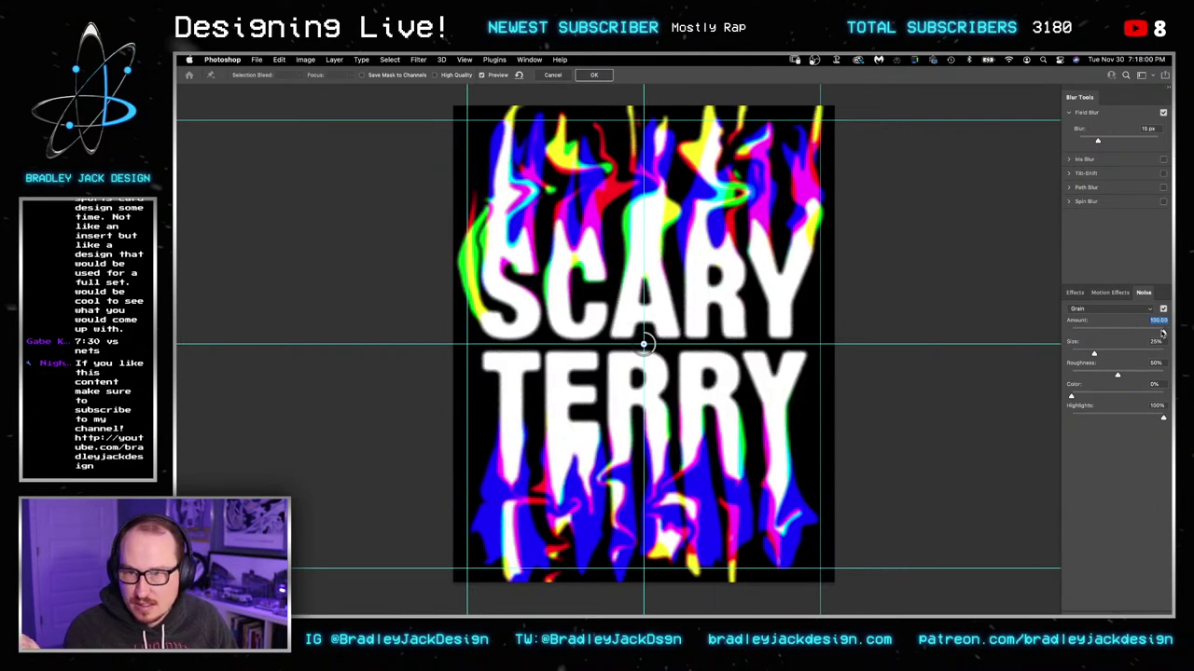
click(1119, 353)
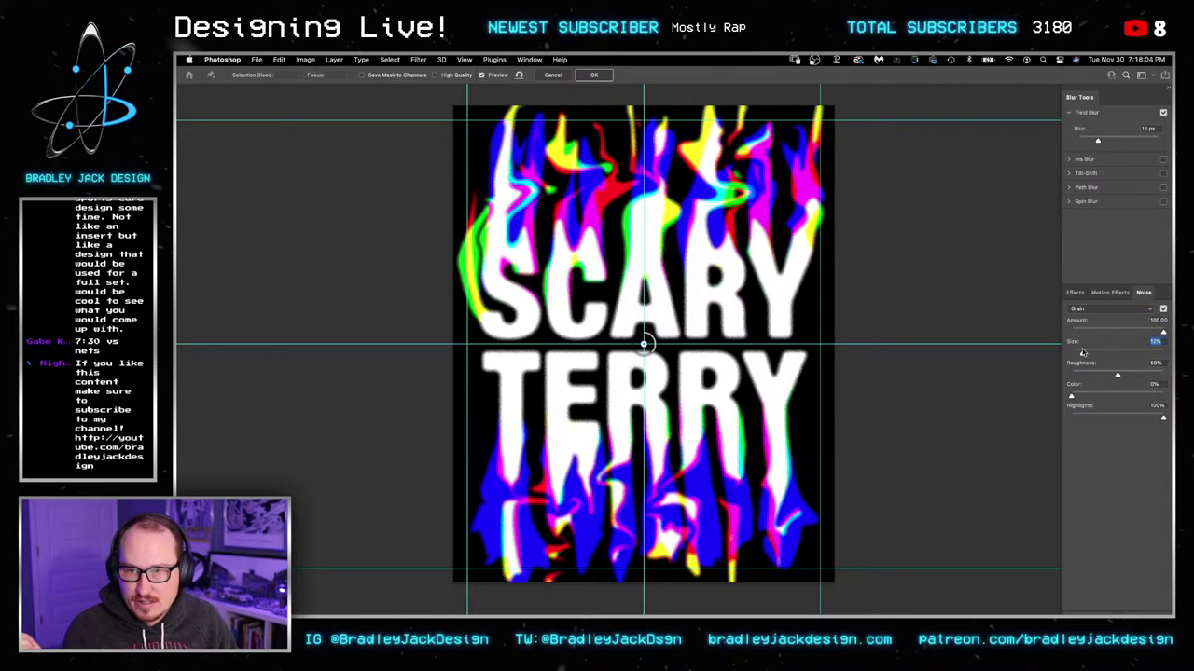
drag(1081, 352, 1120, 397)
click(1117, 417)
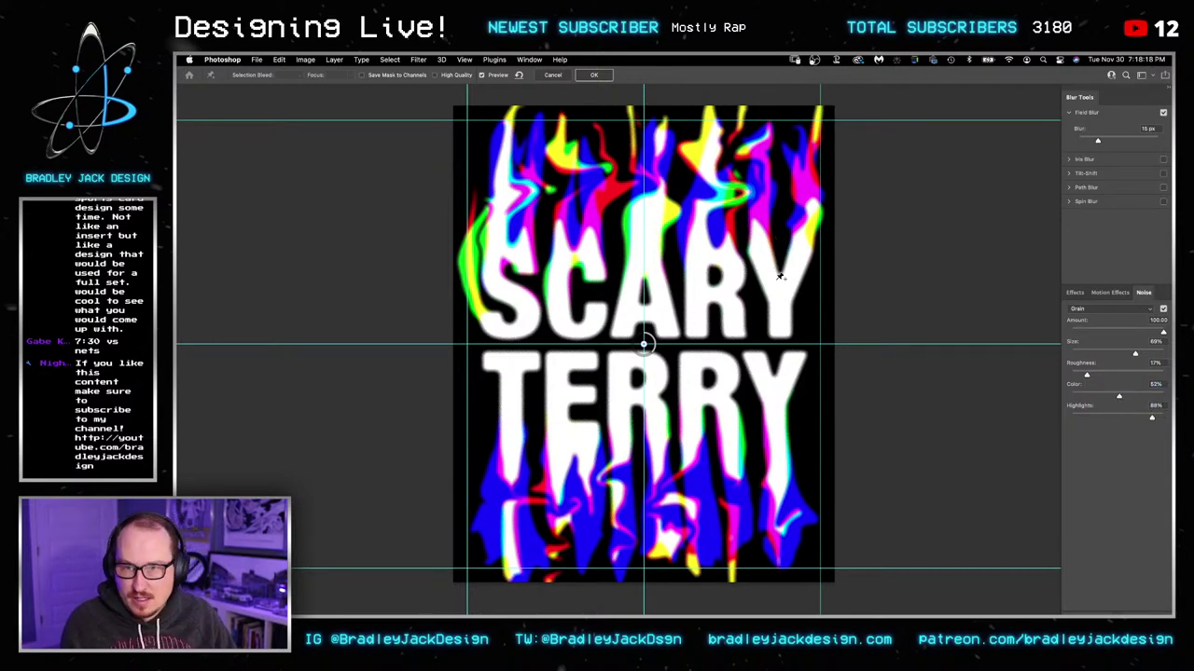
key(Return)
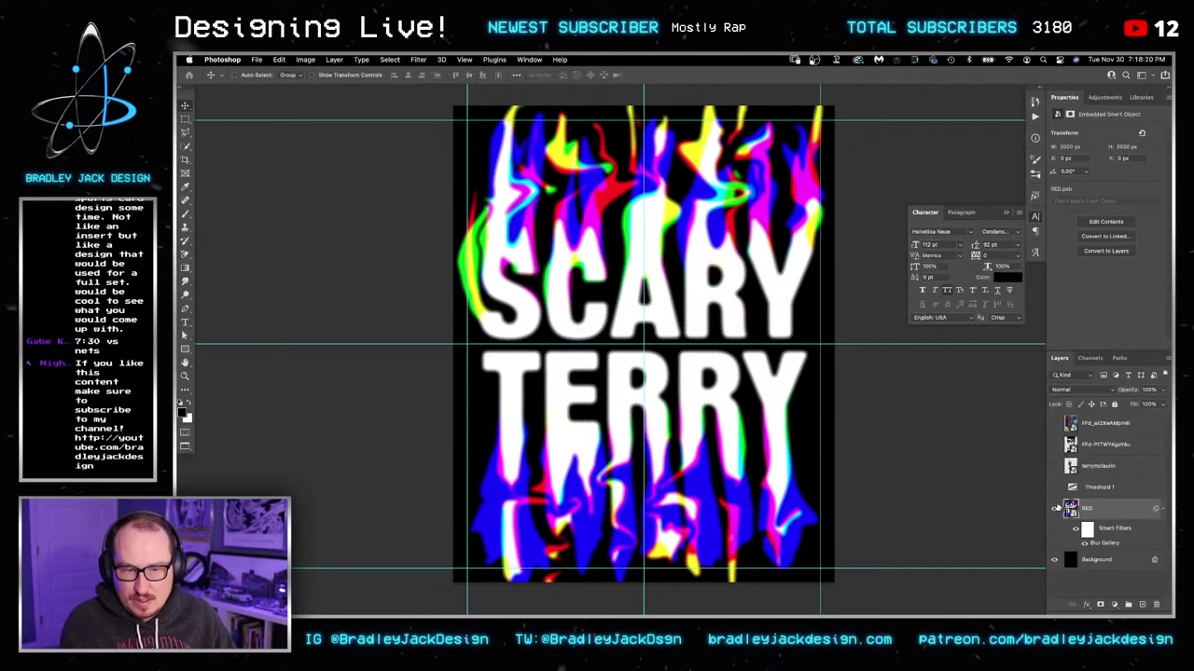
Step: Add a Gradient Map adjustment layer above the blurred title smart object
click(1104, 97)
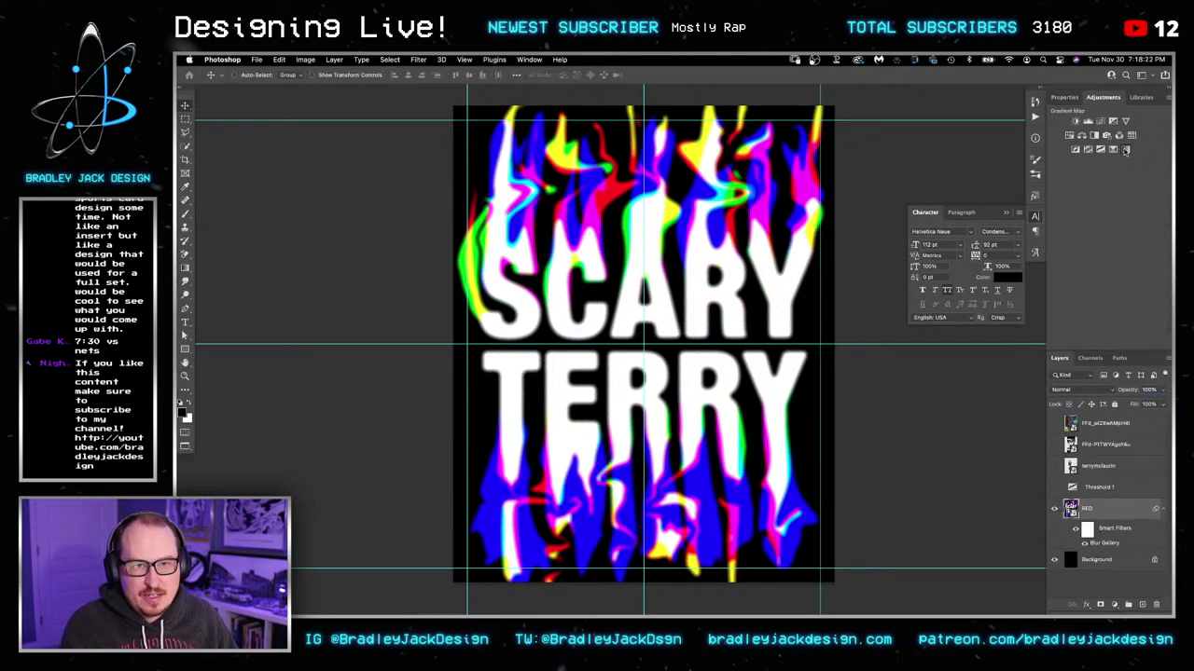
click(1122, 151)
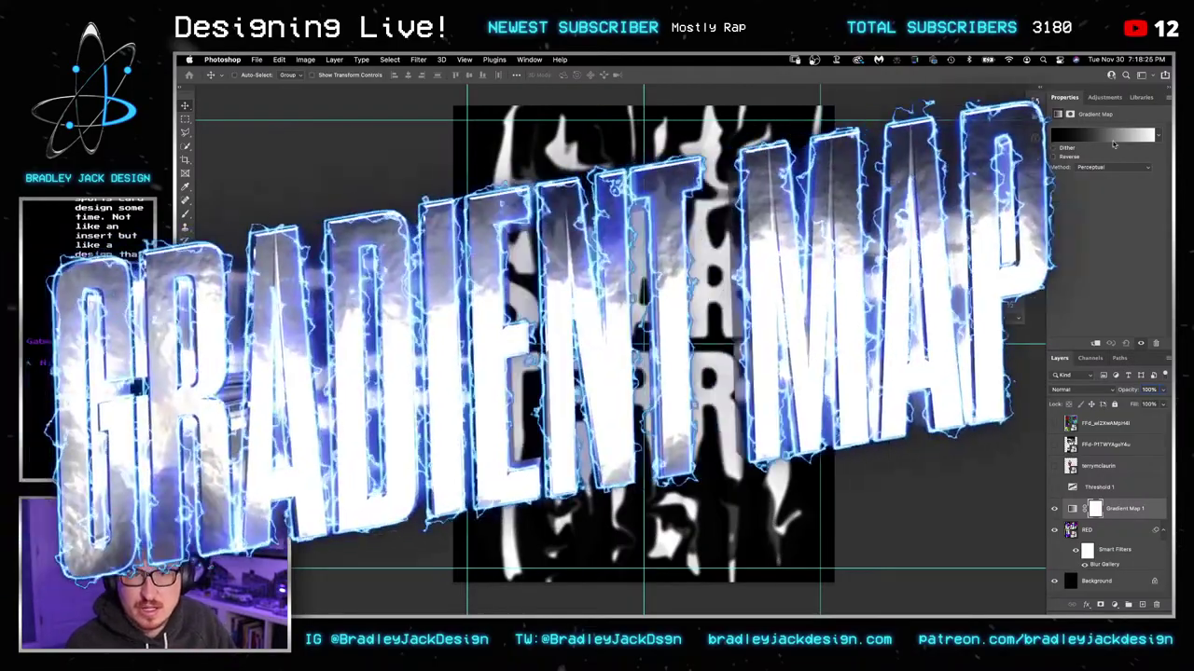
click(1104, 134)
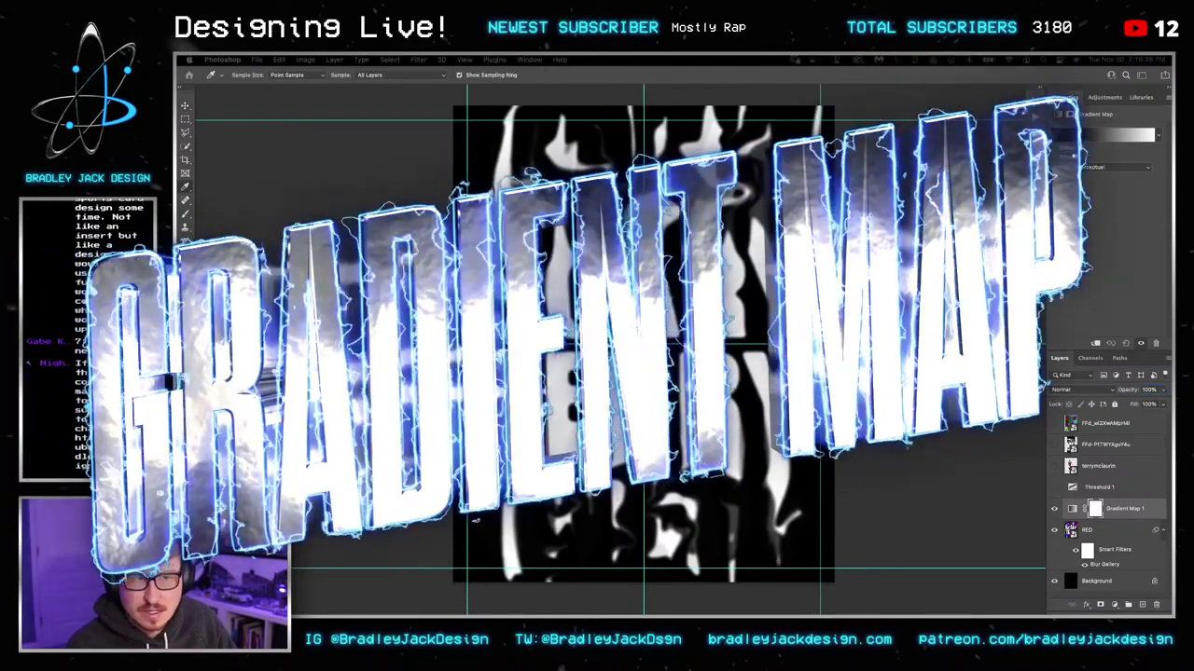
key(Escape)
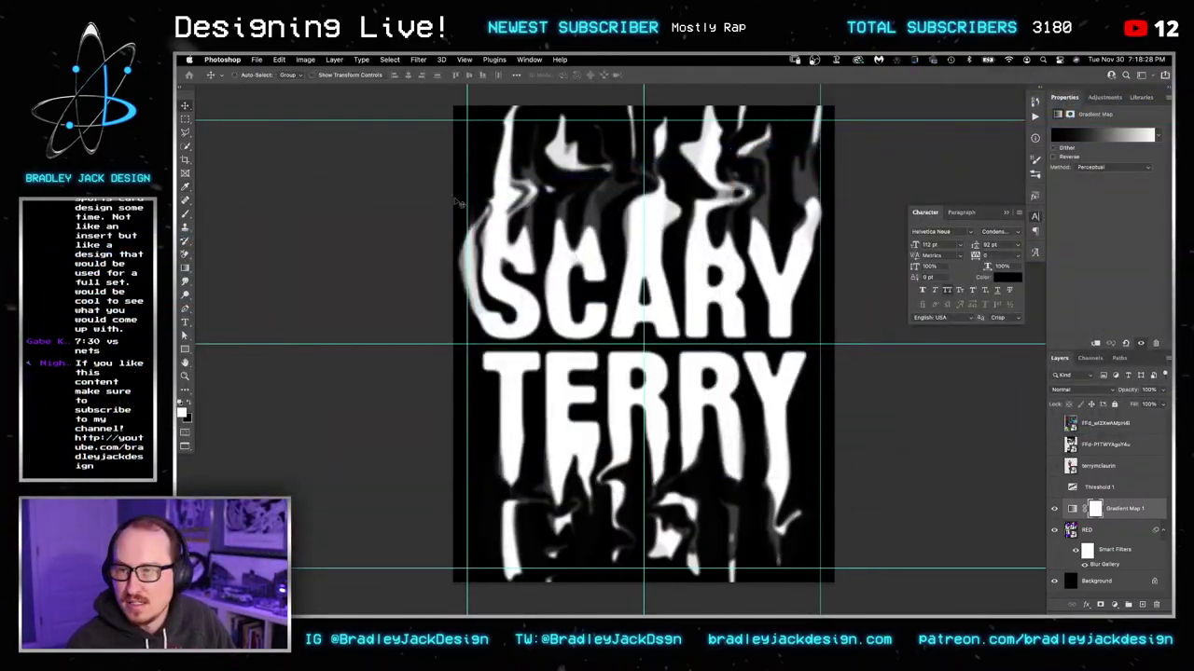
Step: Add a color stop at 18% in the Gradient Map's gradient and color it burgundy 773141
key(i)
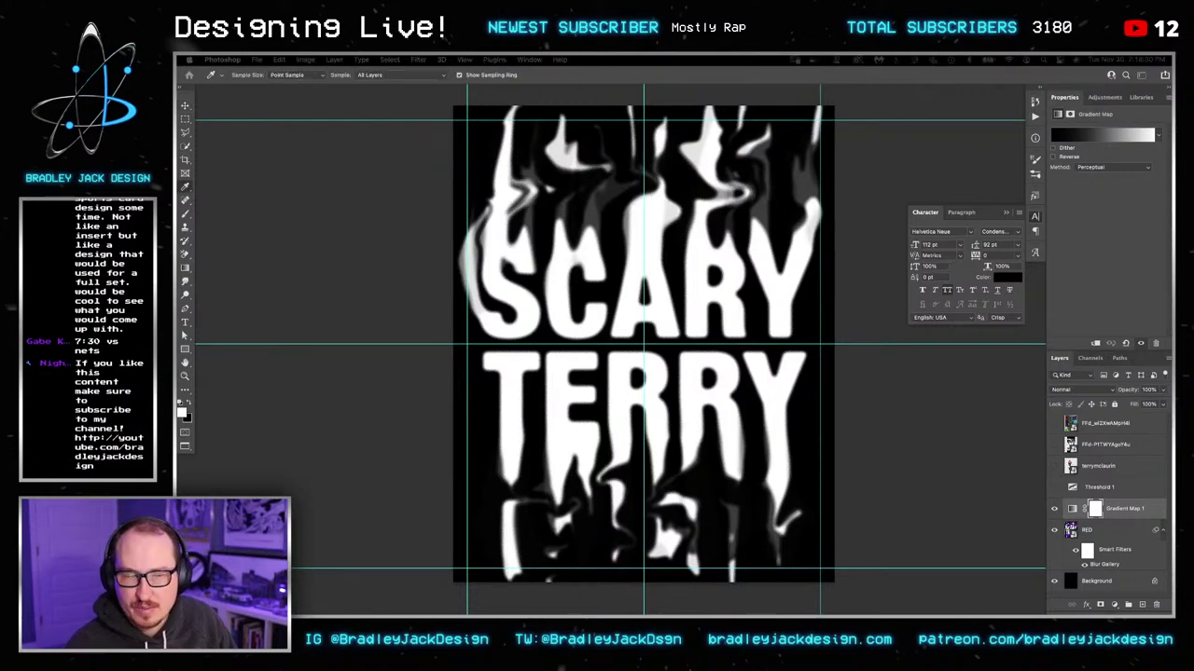
click(559, 464)
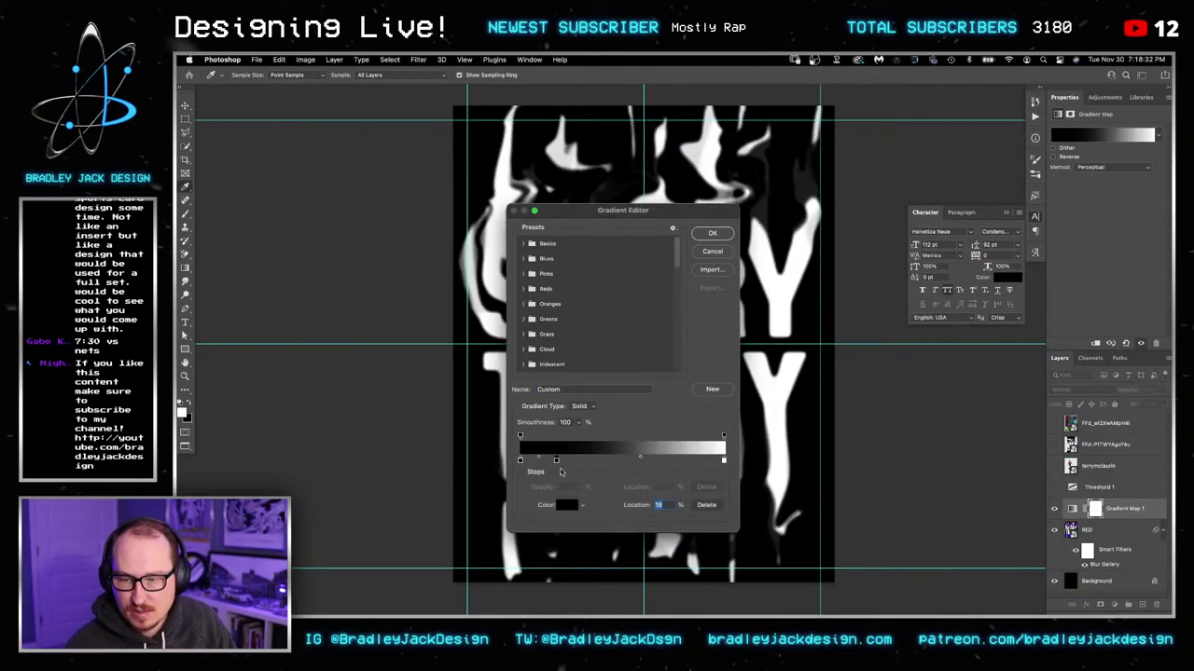
click(565, 504)
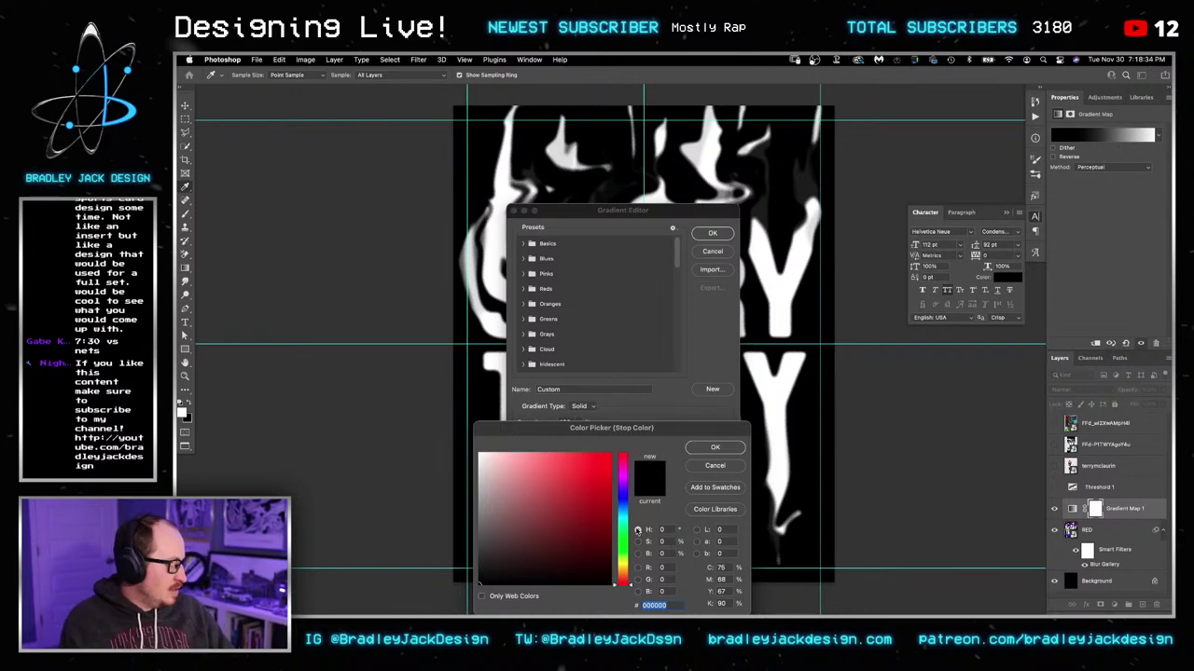
text(773)
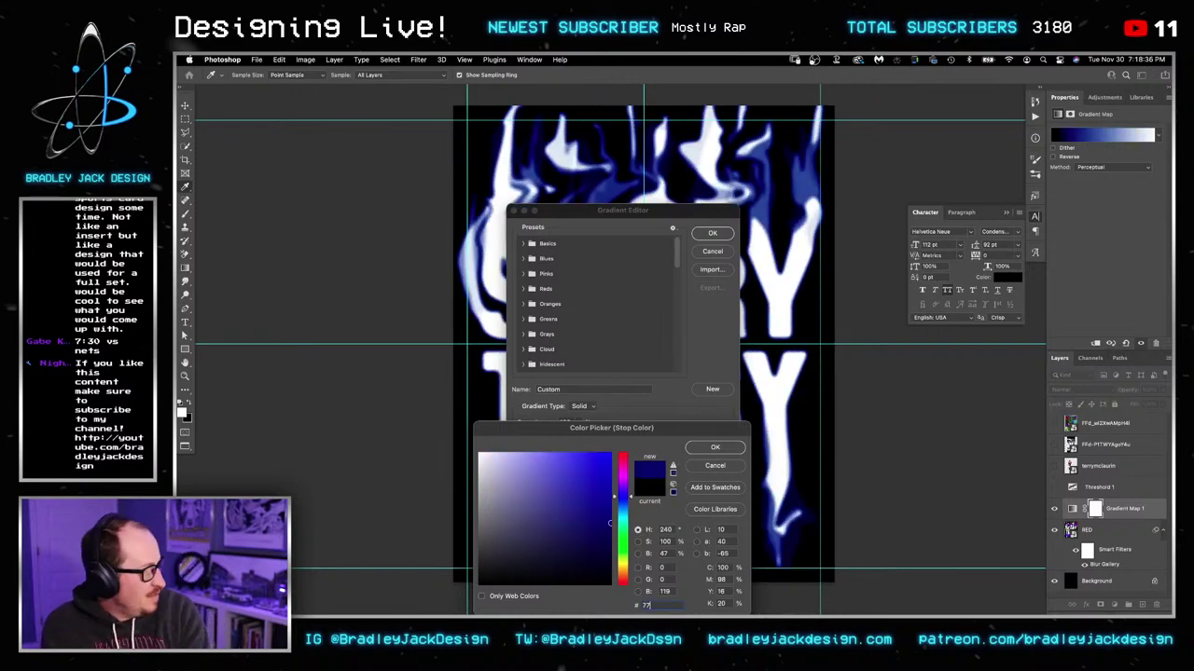
text(141)
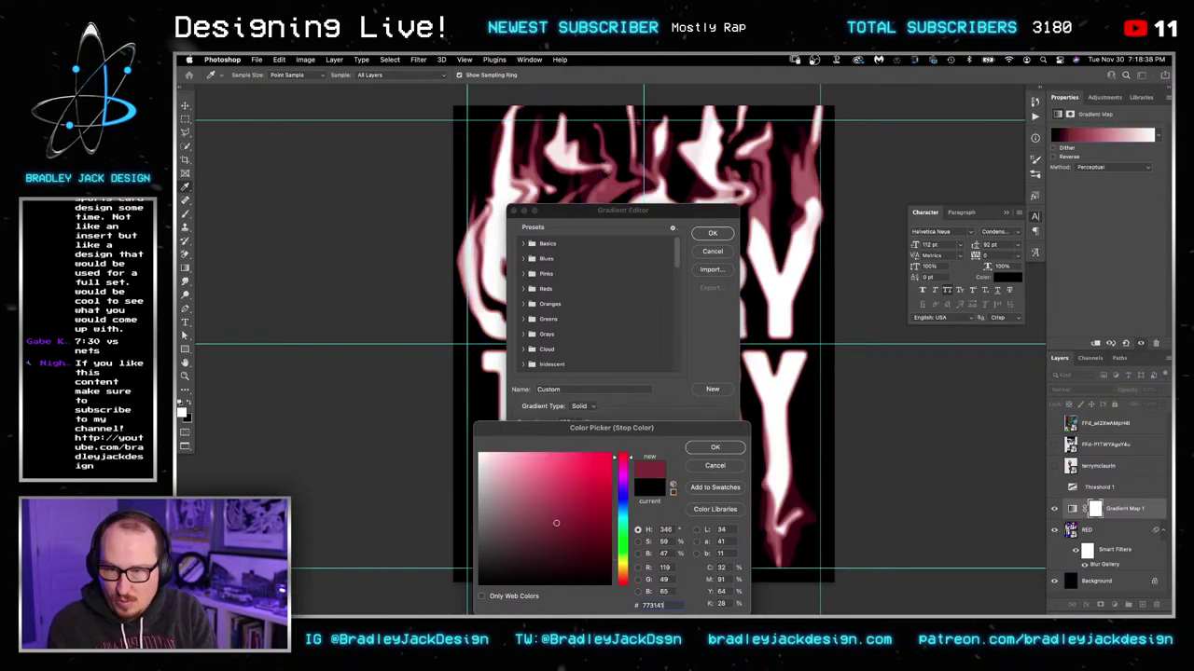
key(Return)
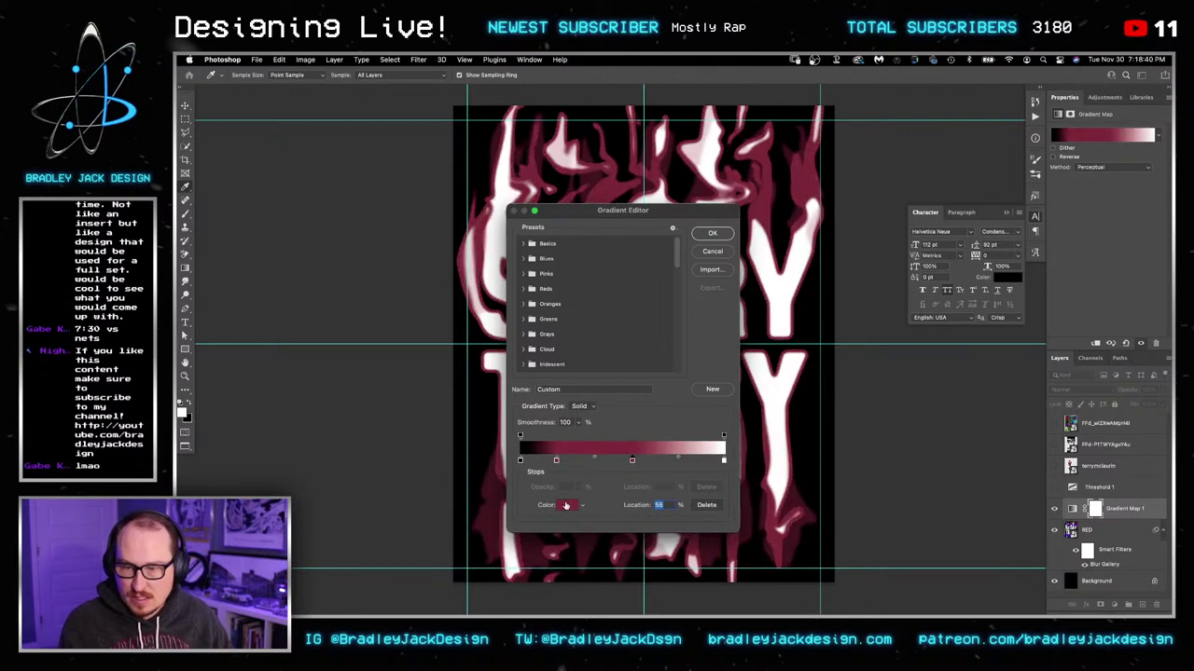
Step: Color the new gradient stop at 55% golden yellow ffb612 and accept the edited gradient
click(567, 504)
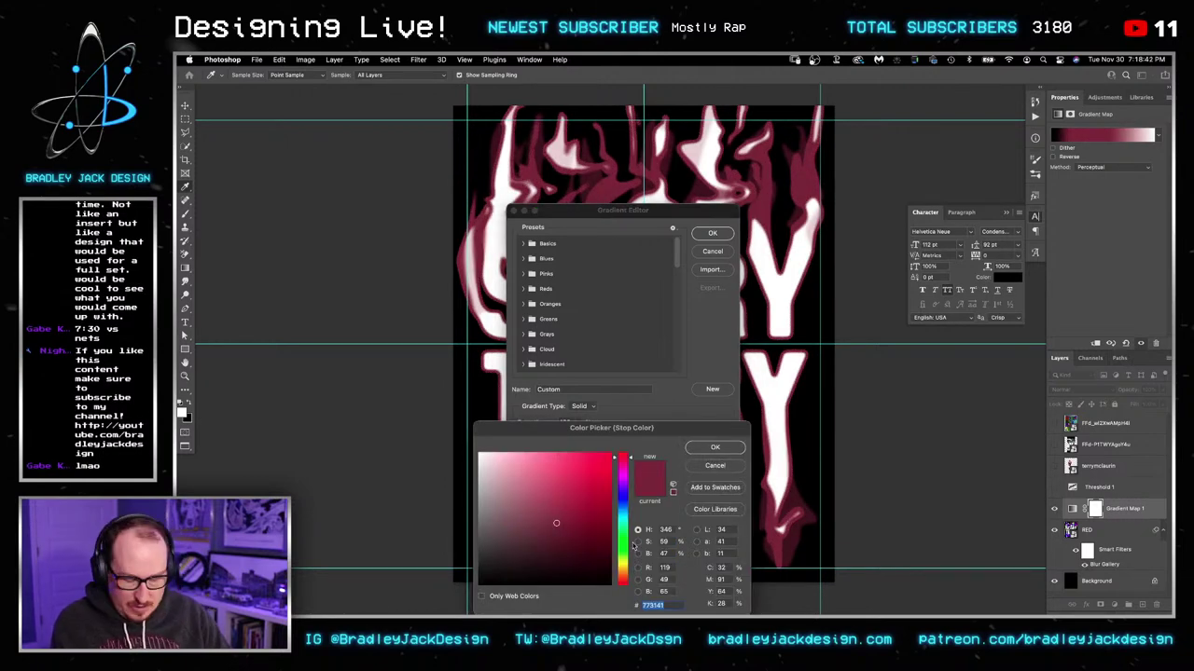
text(ff)
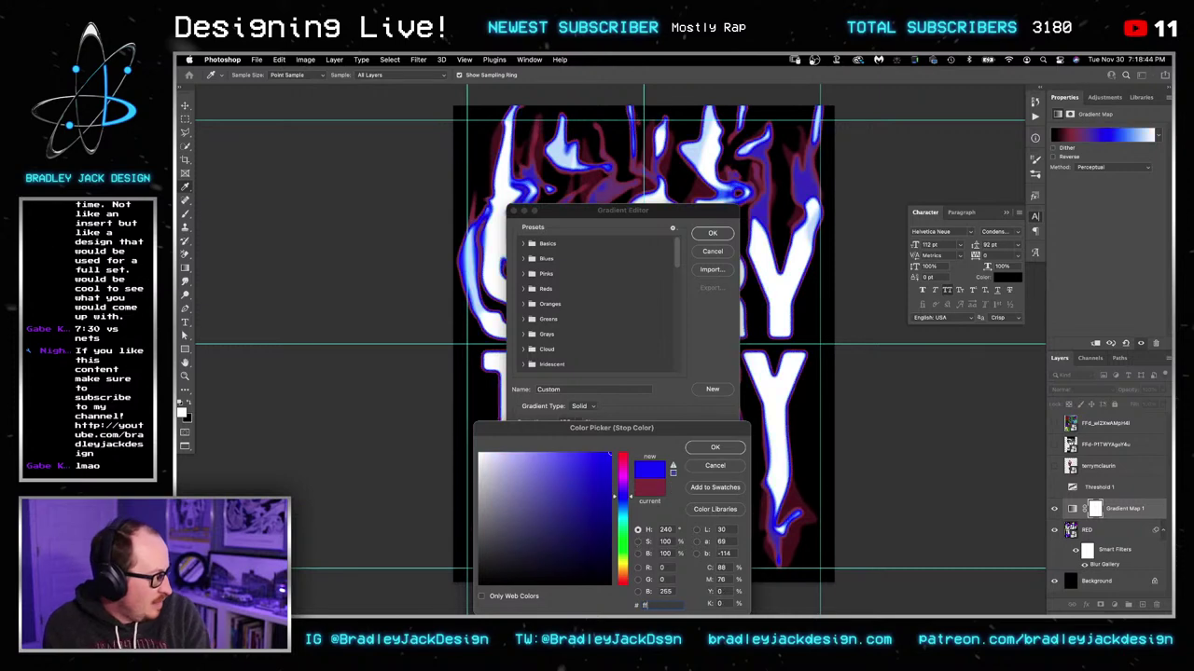
text(b612)
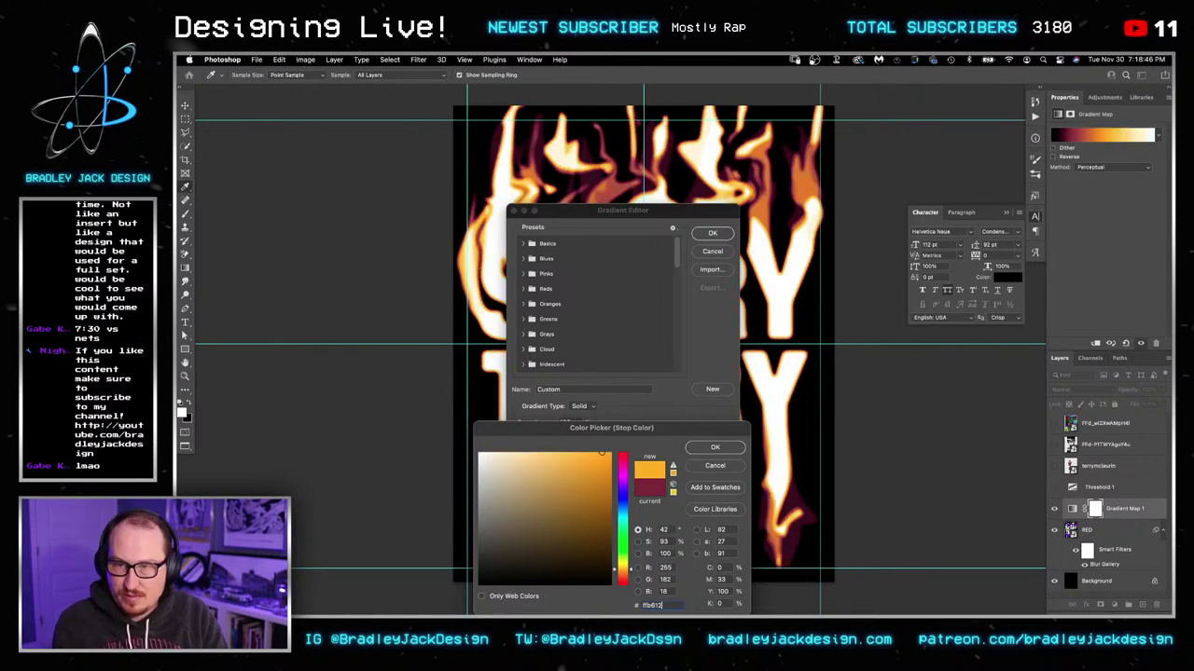
key(Return)
key(Return)
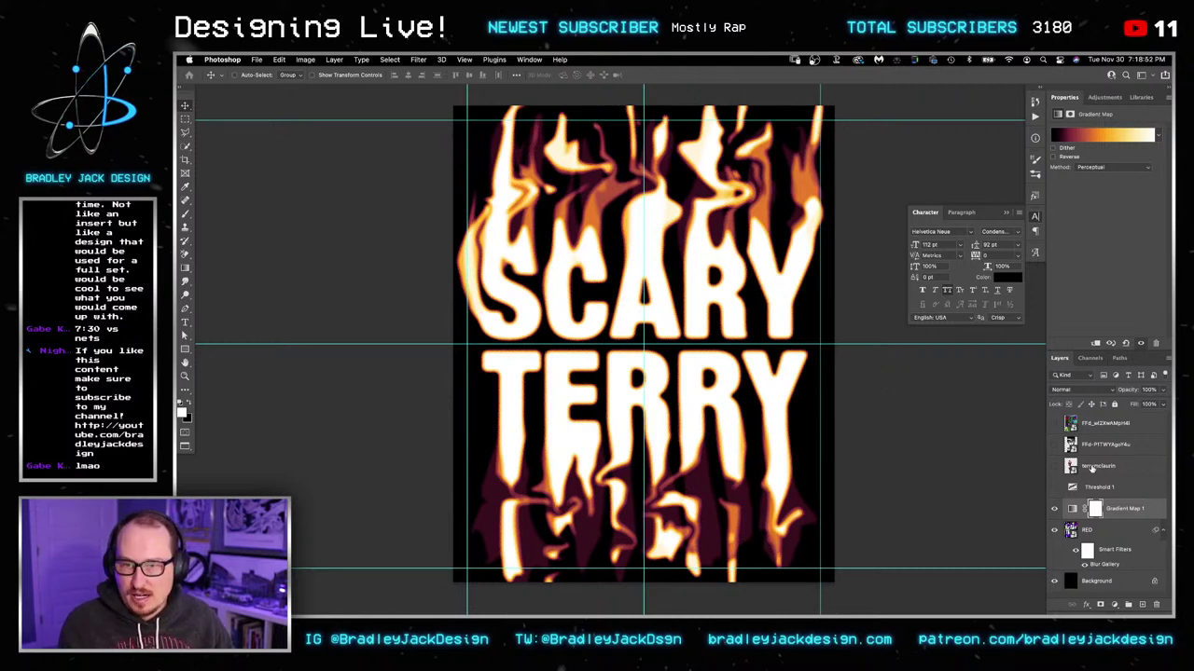
Step: Show the football player cutout and sample the dark red of his jersey as the foreground color
click(1055, 466)
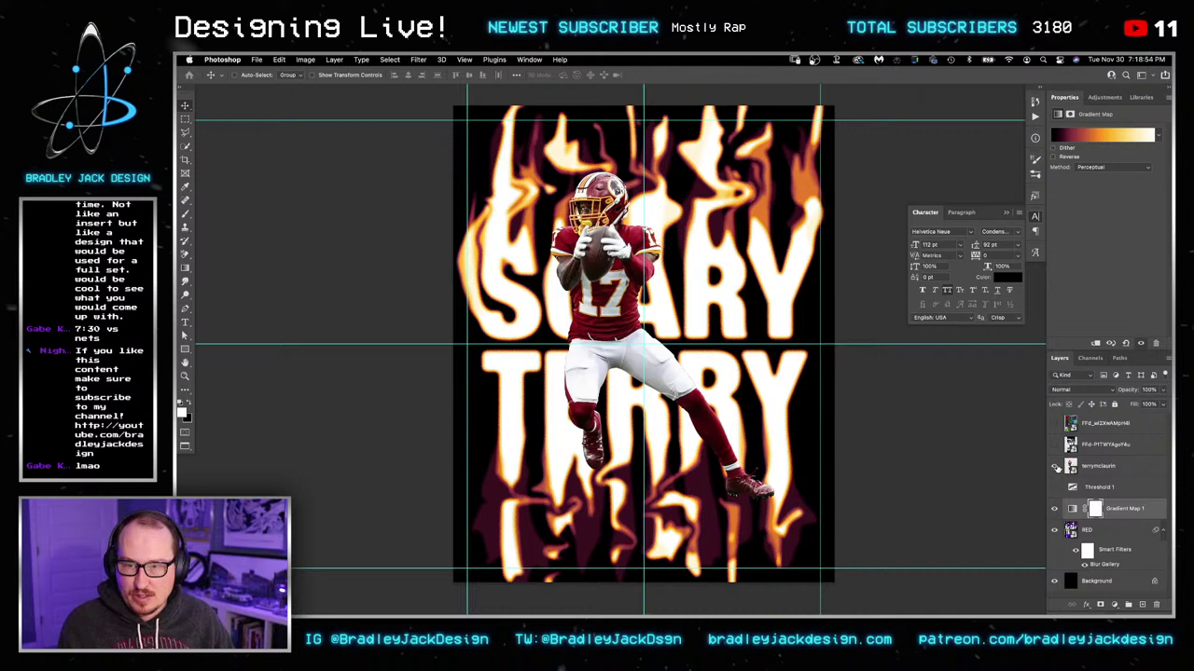
key(i)
drag(657, 225, 630, 234)
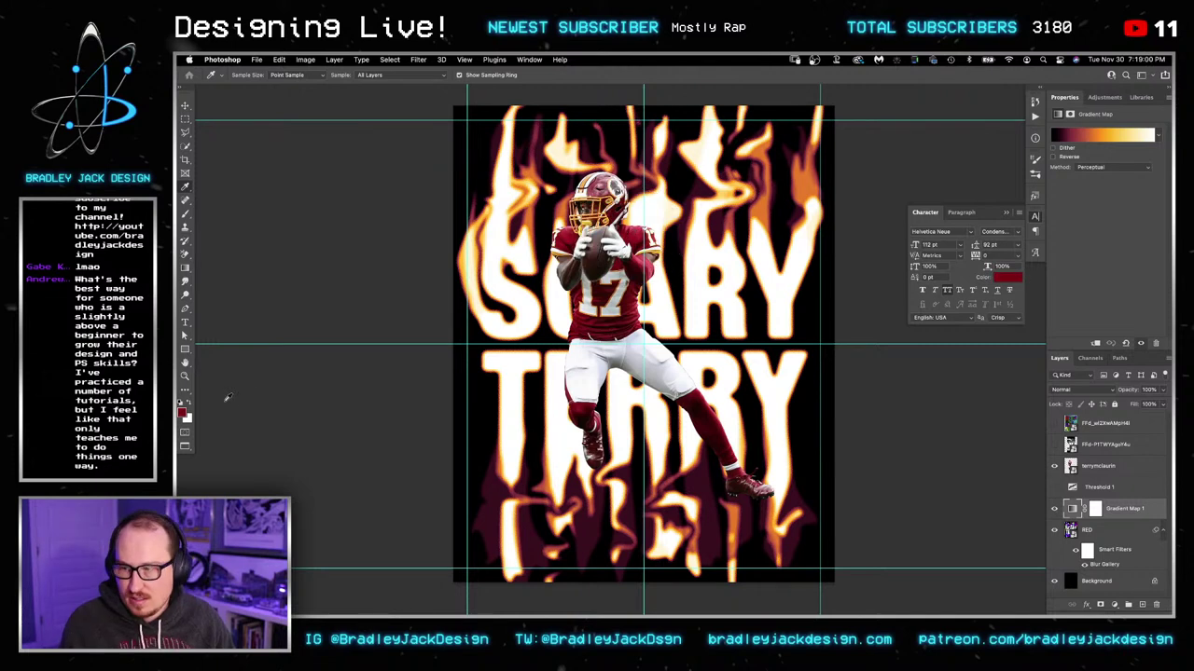
click(184, 411)
key(Escape)
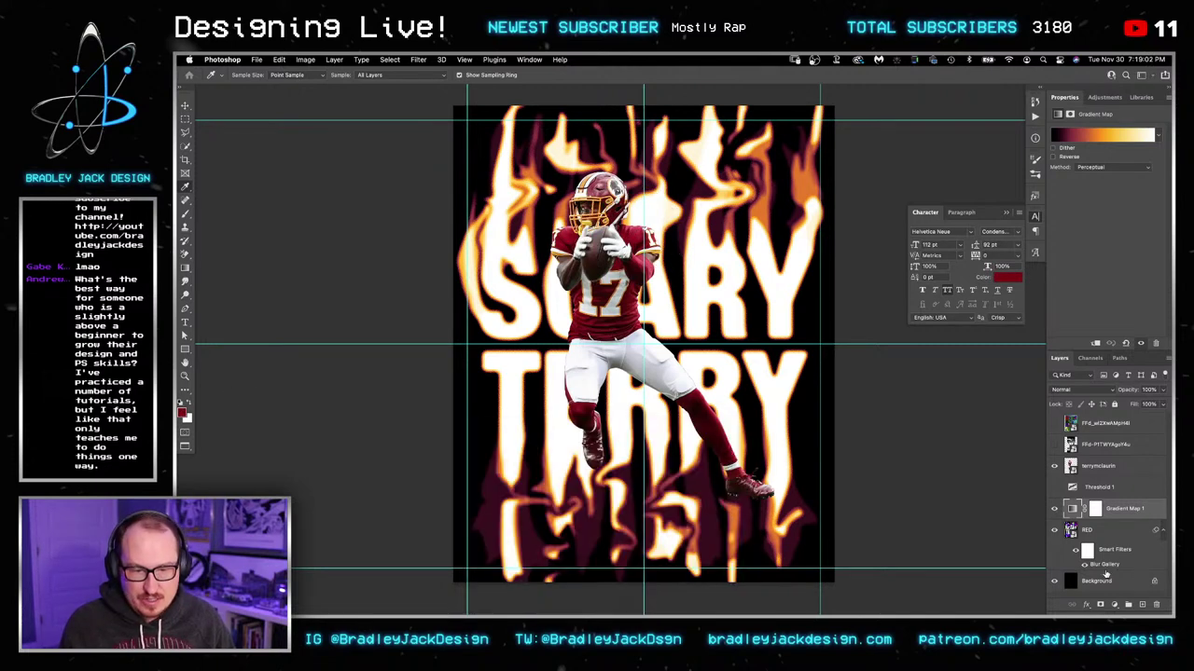
Step: Replace the Gradient Map's burgundy stop at 18% with the dark red sampled from the jersey
click(1087, 530)
click(1080, 511)
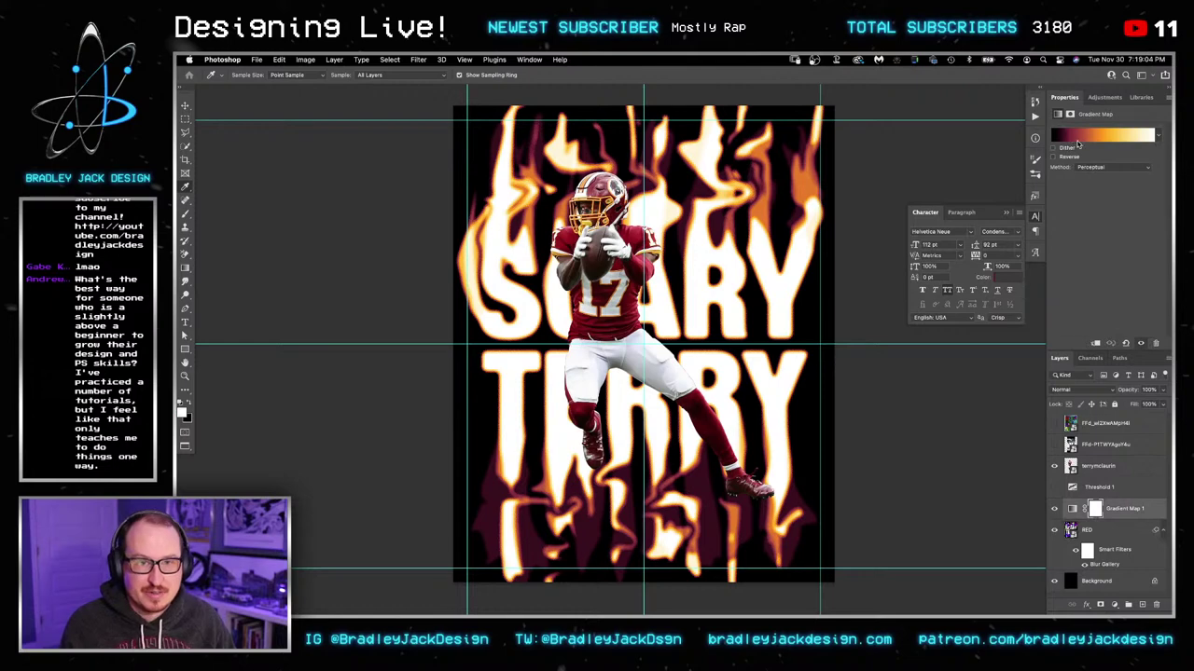
click(1078, 144)
click(558, 461)
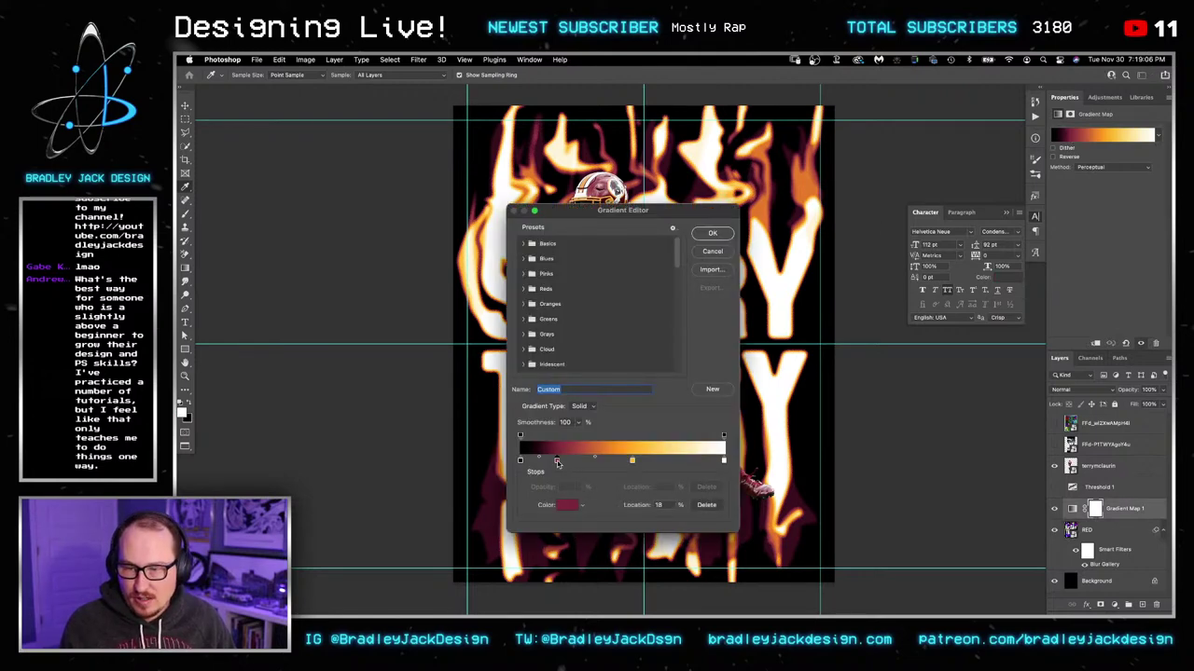
click(565, 505)
key(Return)
key(Return)
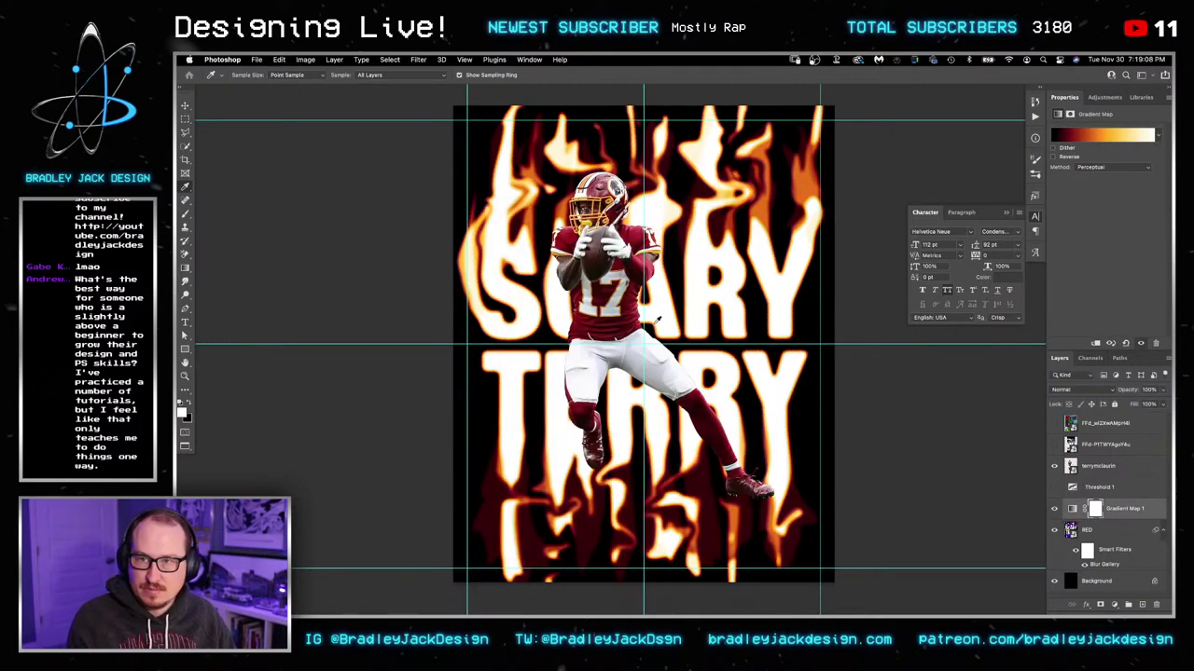
Step: Convert the Gradient Map and the blurred RED title layer together into one smart object
key(v)
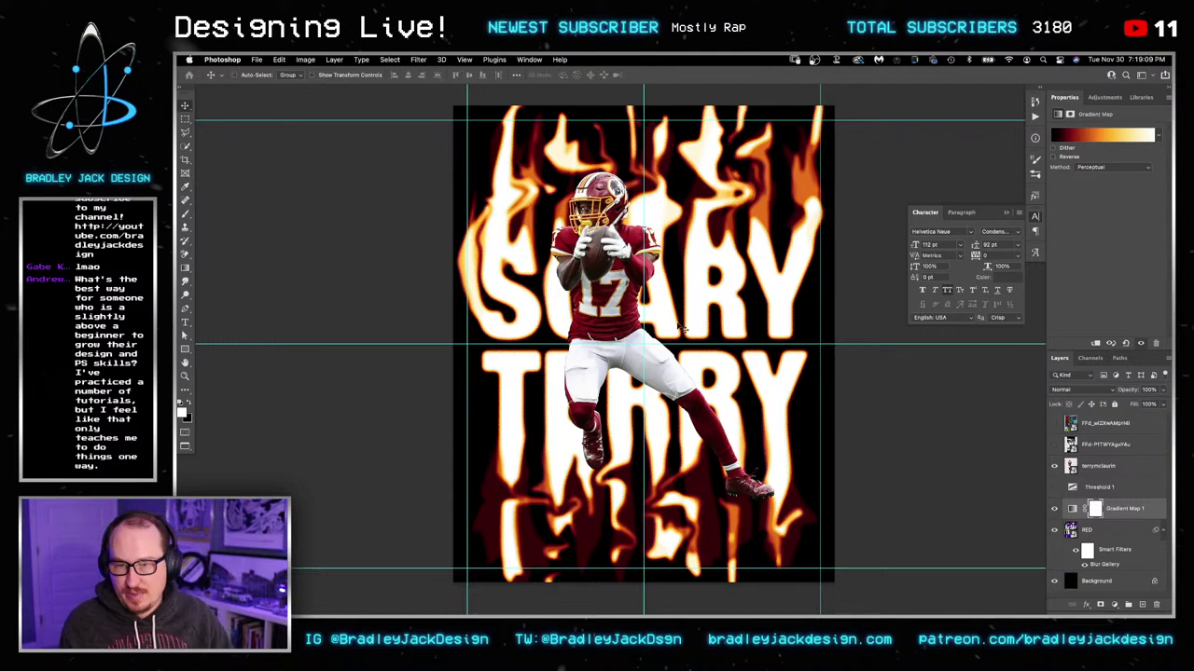
click(1104, 531)
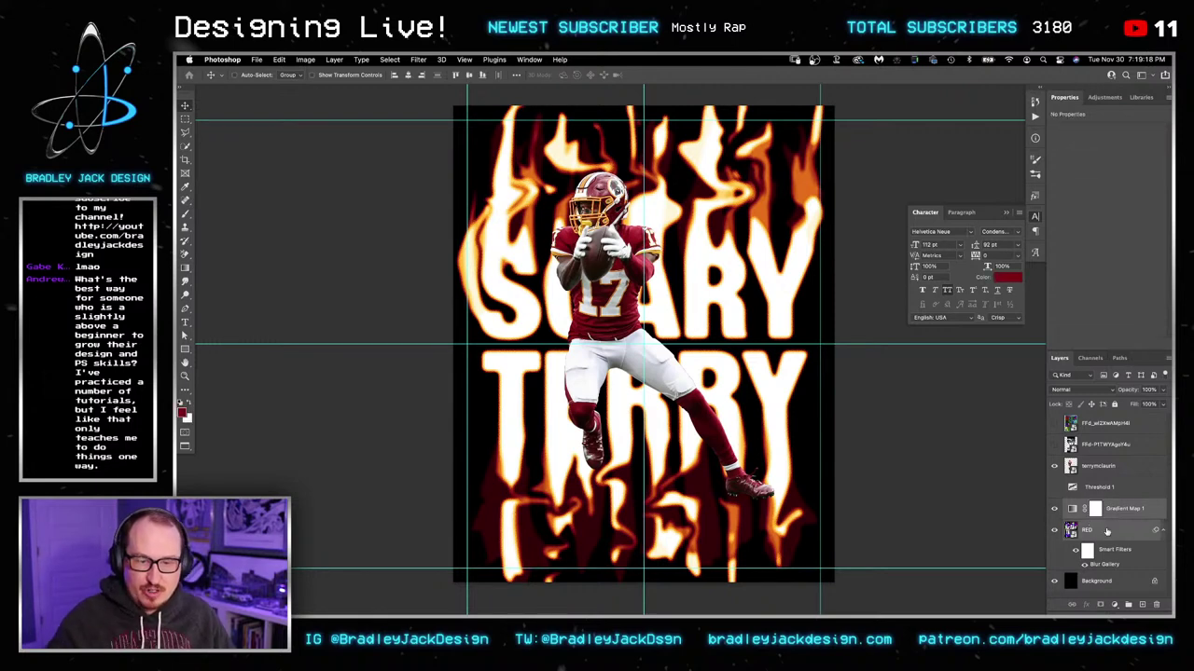
right_click(1105, 534)
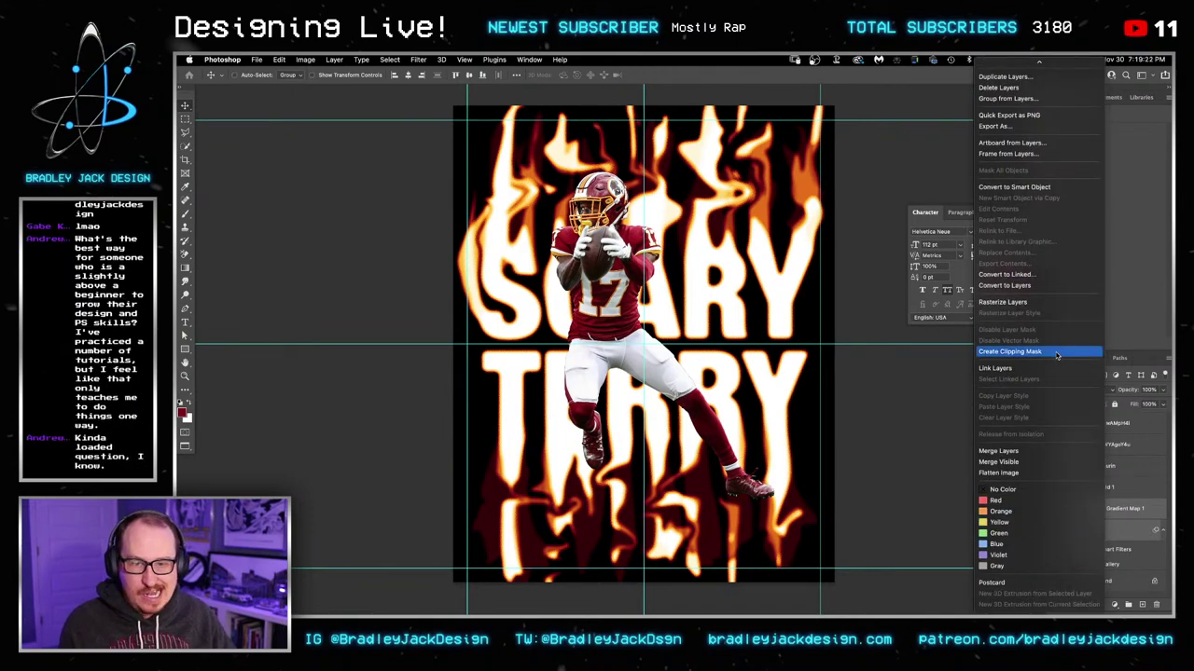
click(1051, 188)
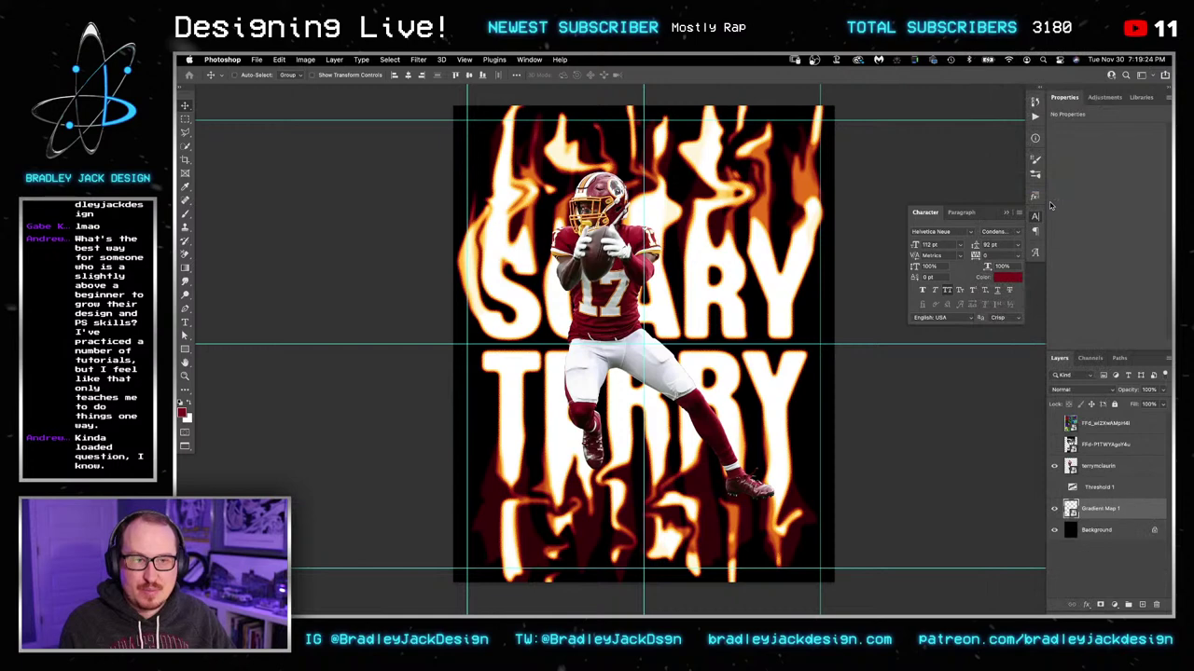
click(418, 60)
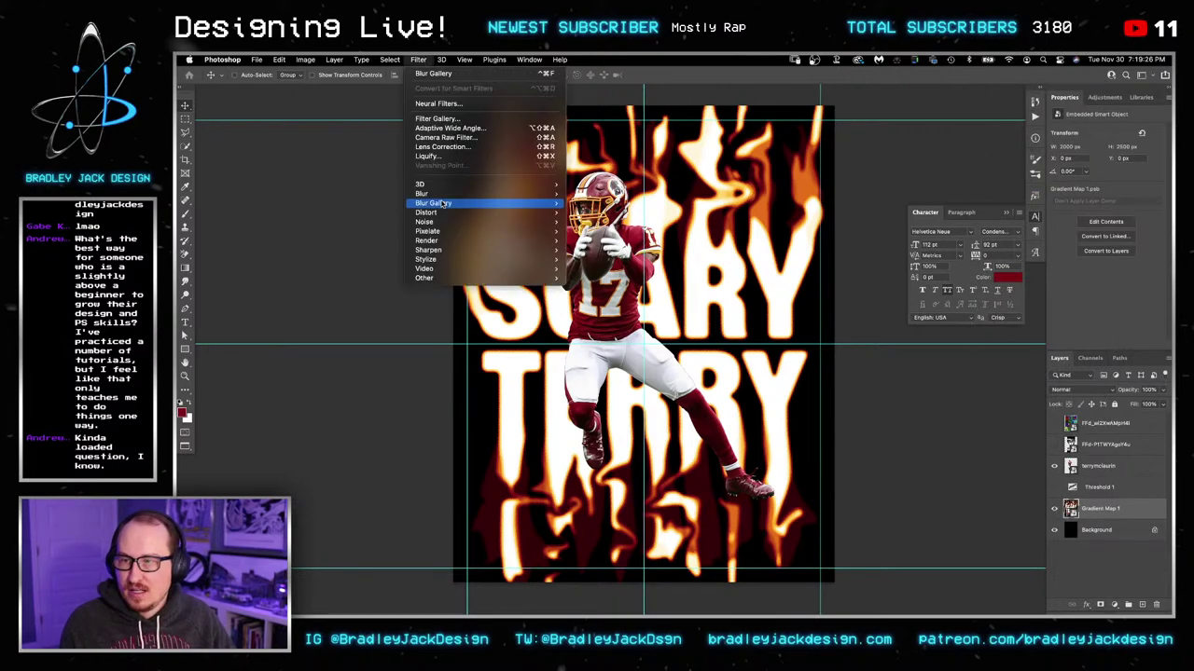
mouse_move(494, 193)
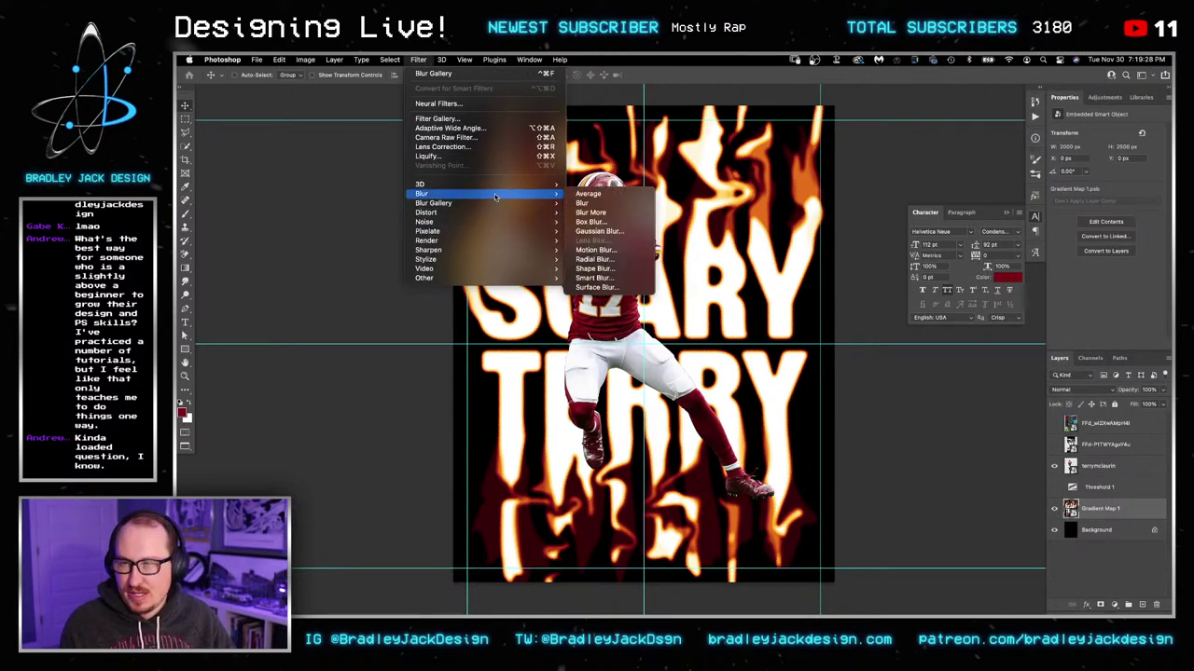
click(489, 120)
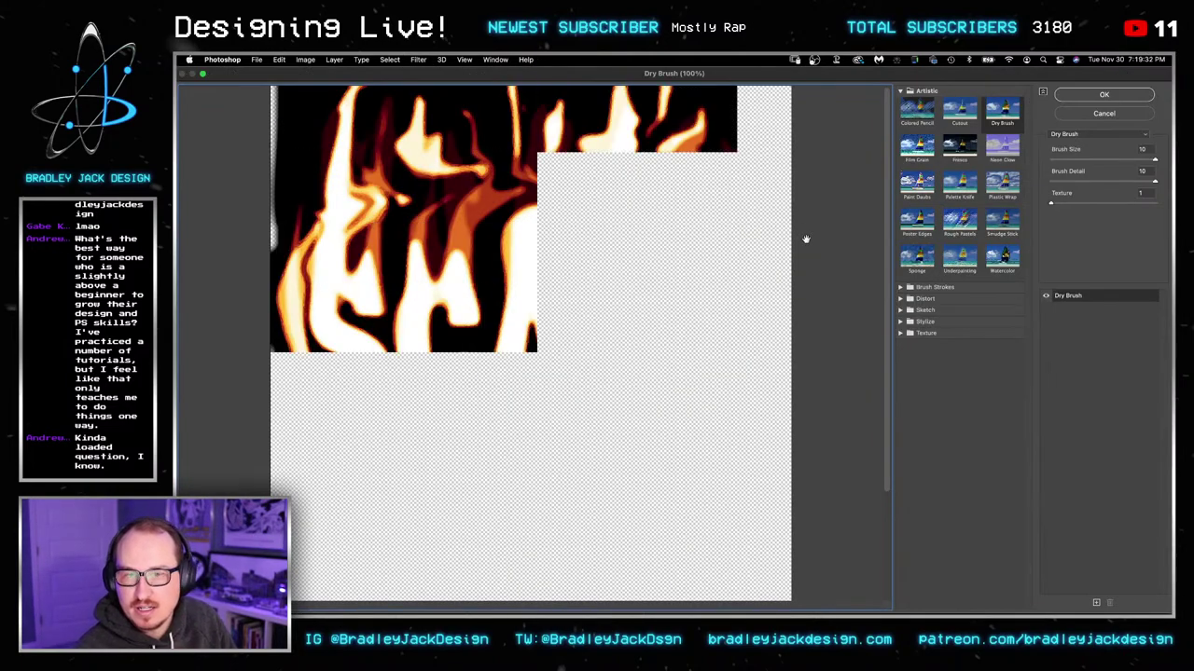
click(917, 146)
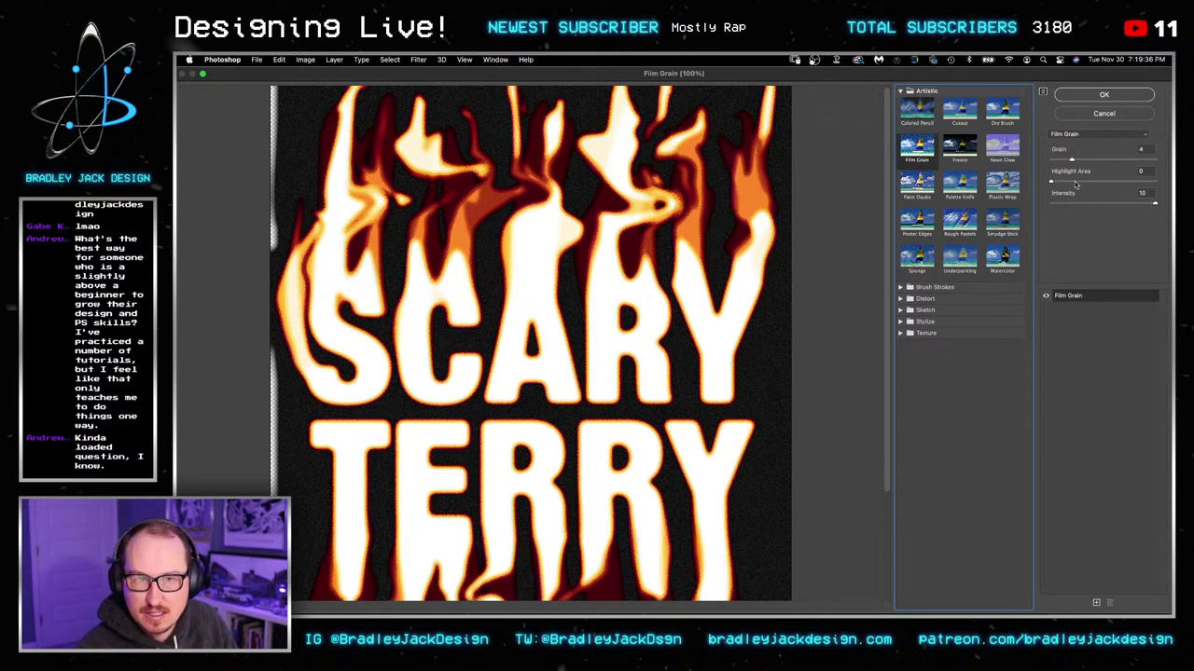
mouse_move(1075, 181)
mouse_down()
mouse_move(1107, 182)
mouse_move(1080, 183)
mouse_up()
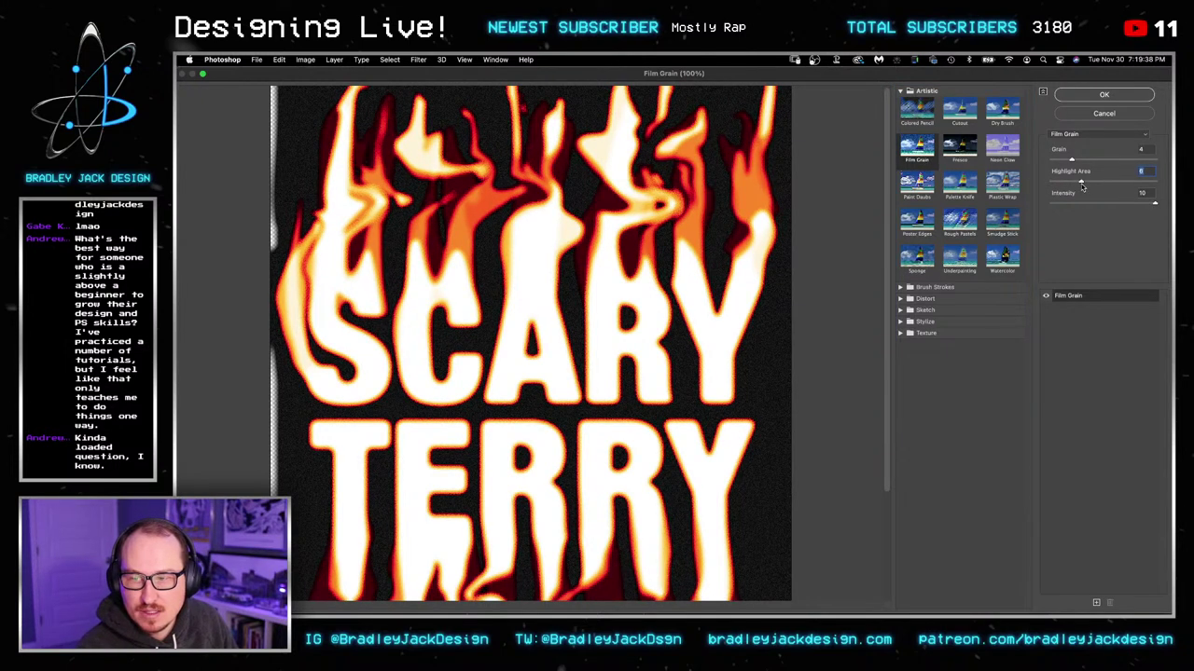
click(1071, 204)
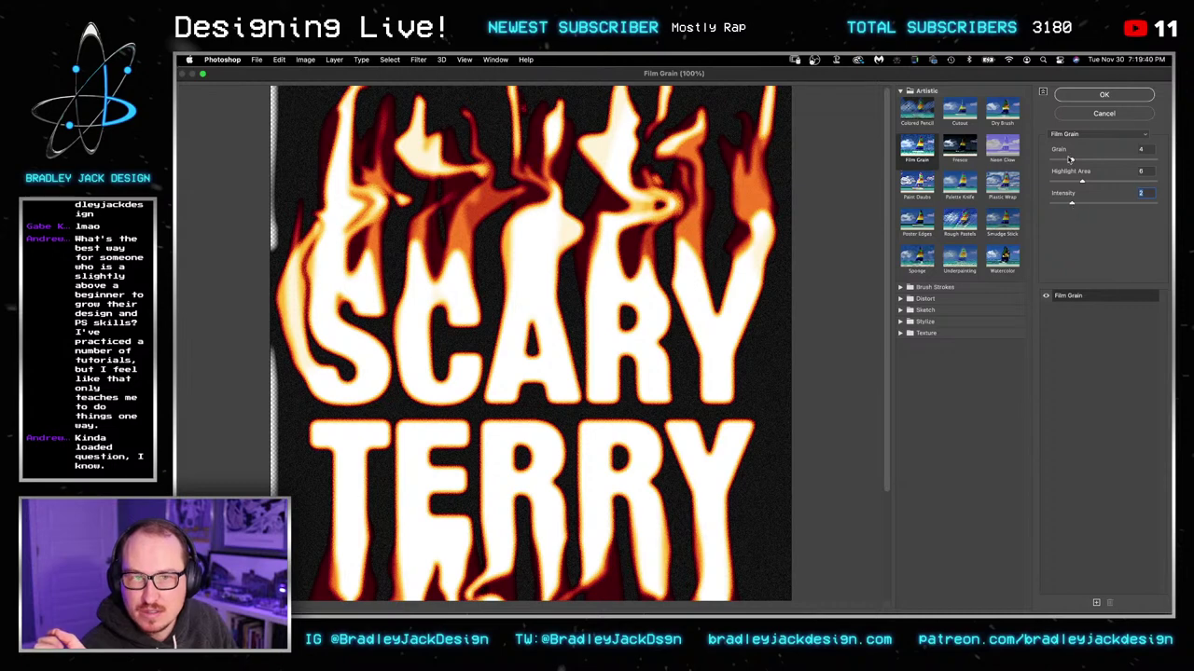
drag(1070, 160, 1095, 160)
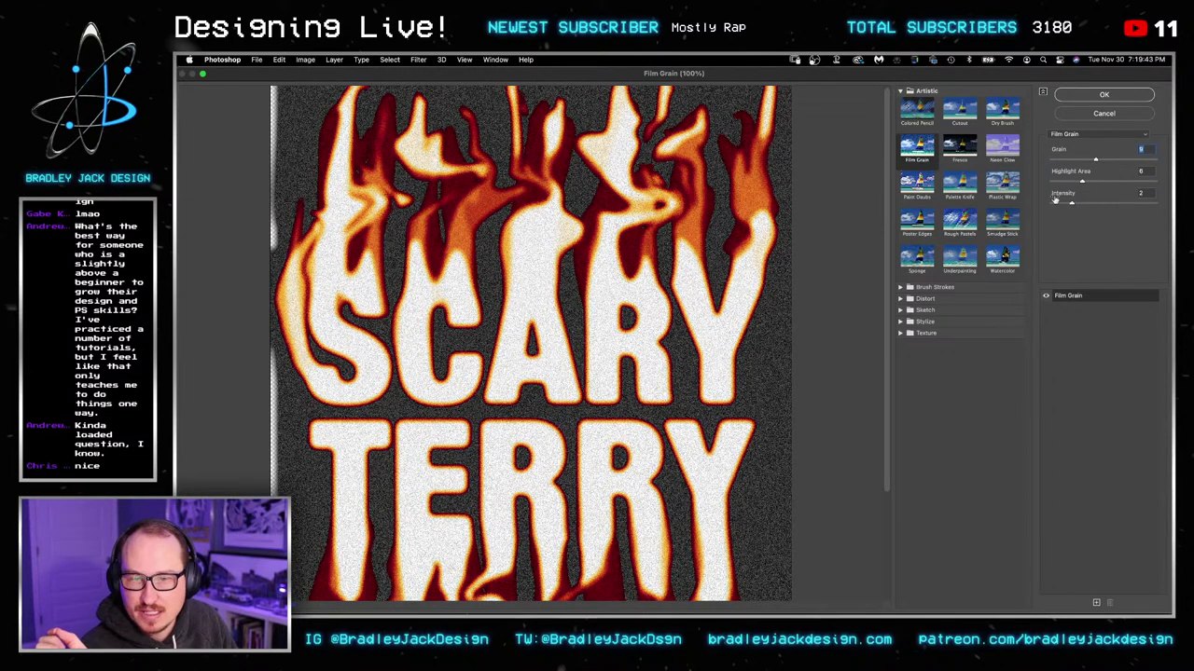
click(1093, 115)
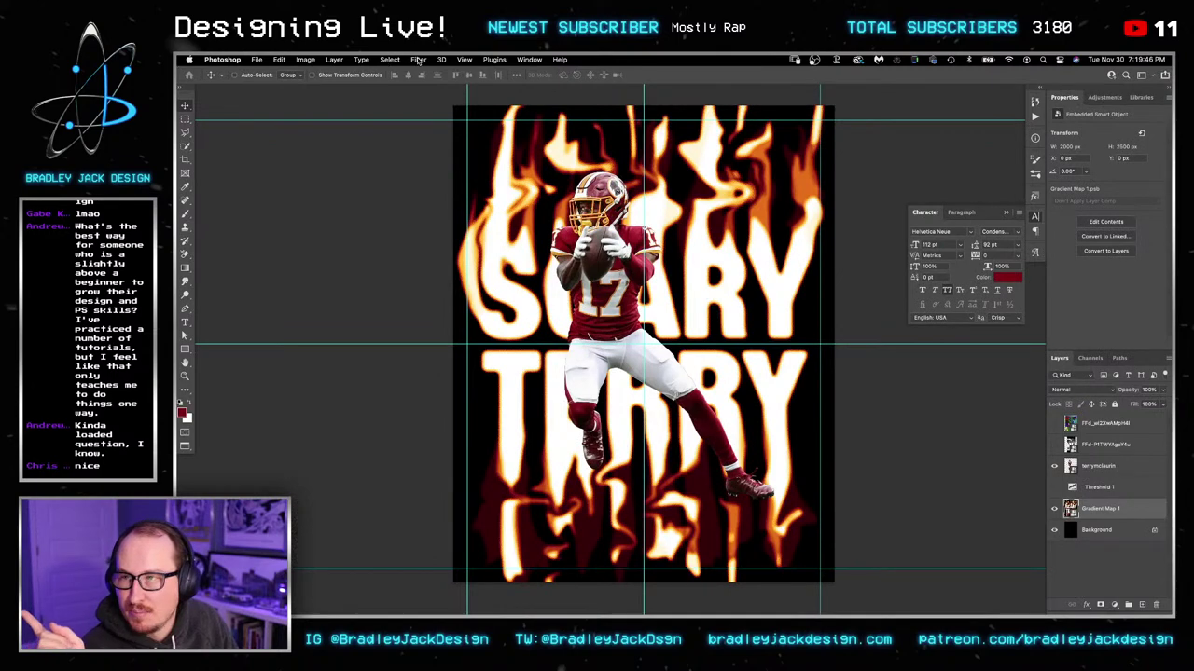
Step: Apply the Camera Raw Filter to the combined title smart object with Grain raised slightly past the middle of its range
click(418, 60)
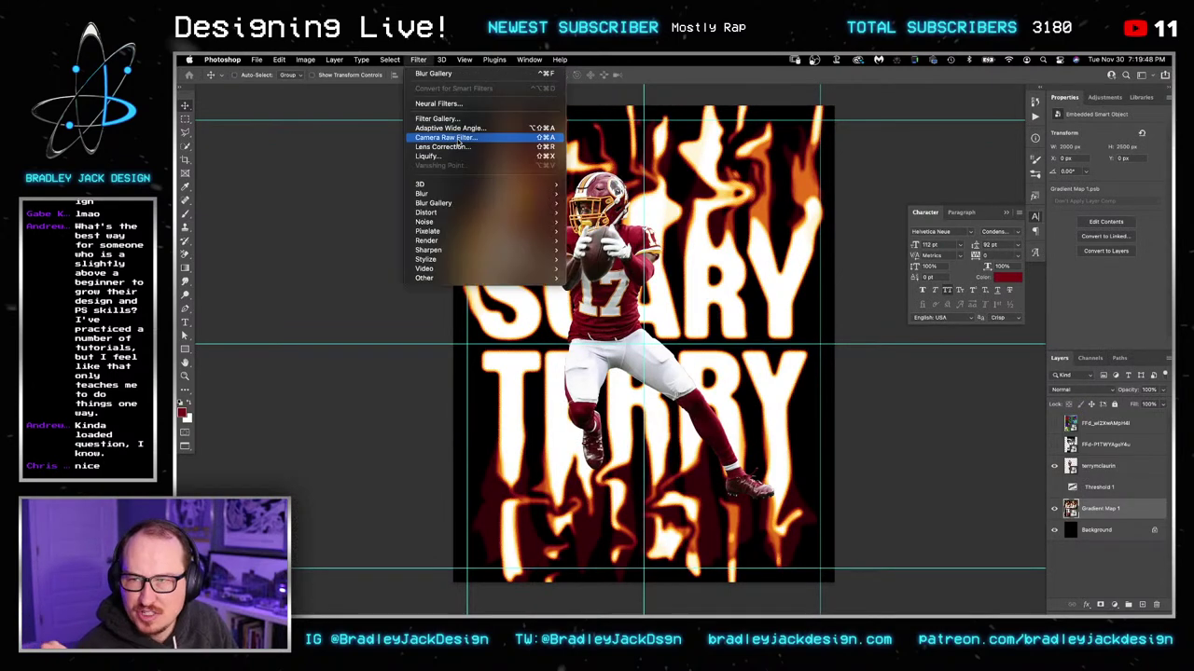
click(643, 200)
click(1106, 237)
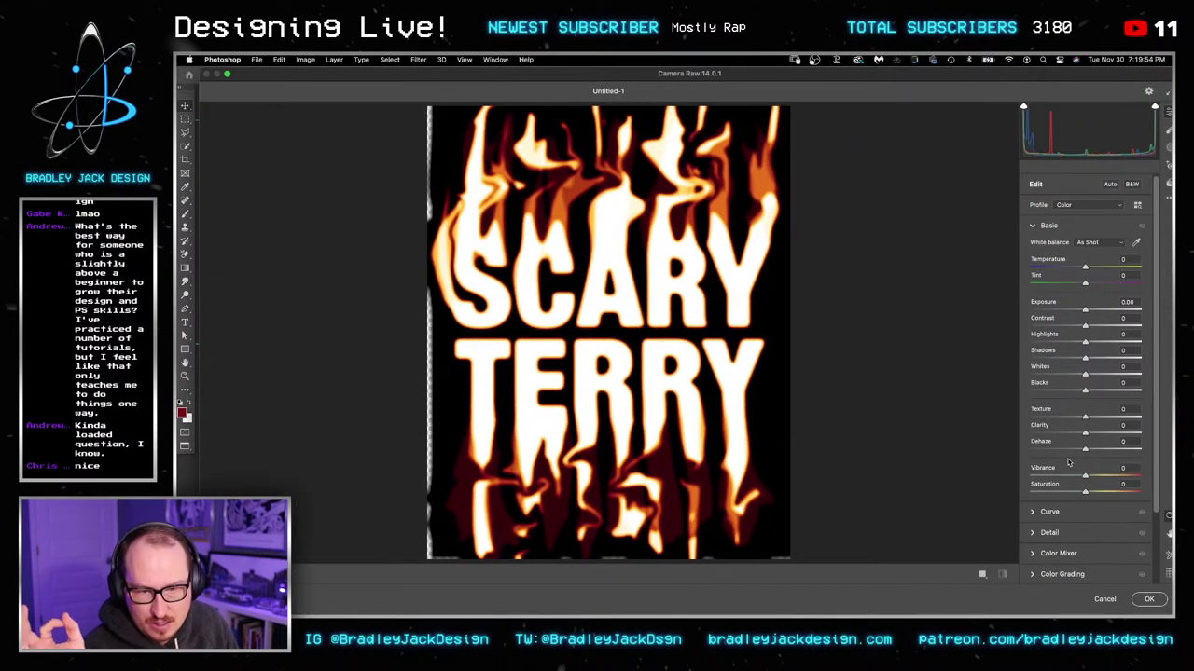
scroll(1068, 476, down, 1)
scroll(1068, 475, down, 2)
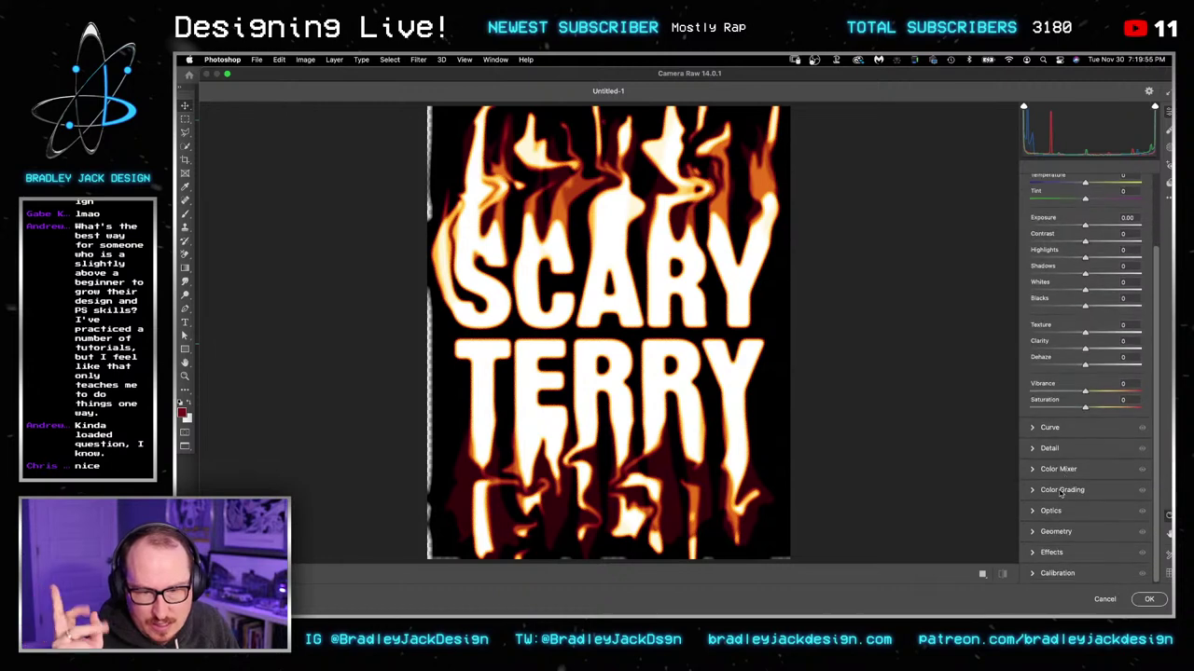
click(1031, 448)
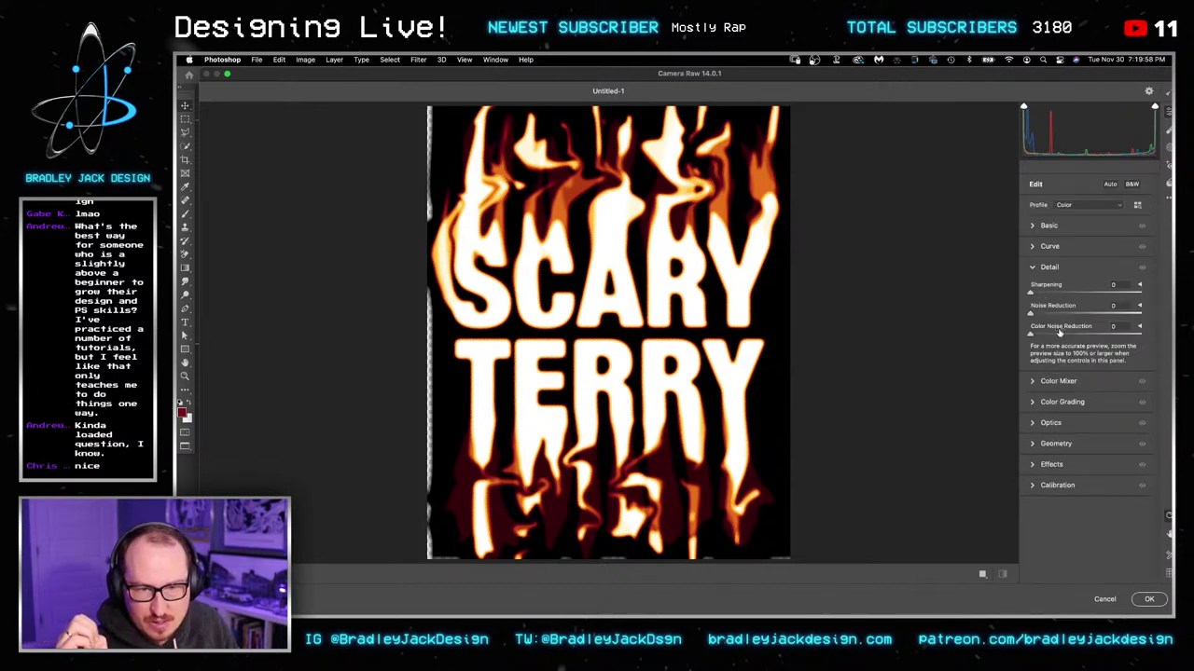
click(1033, 464)
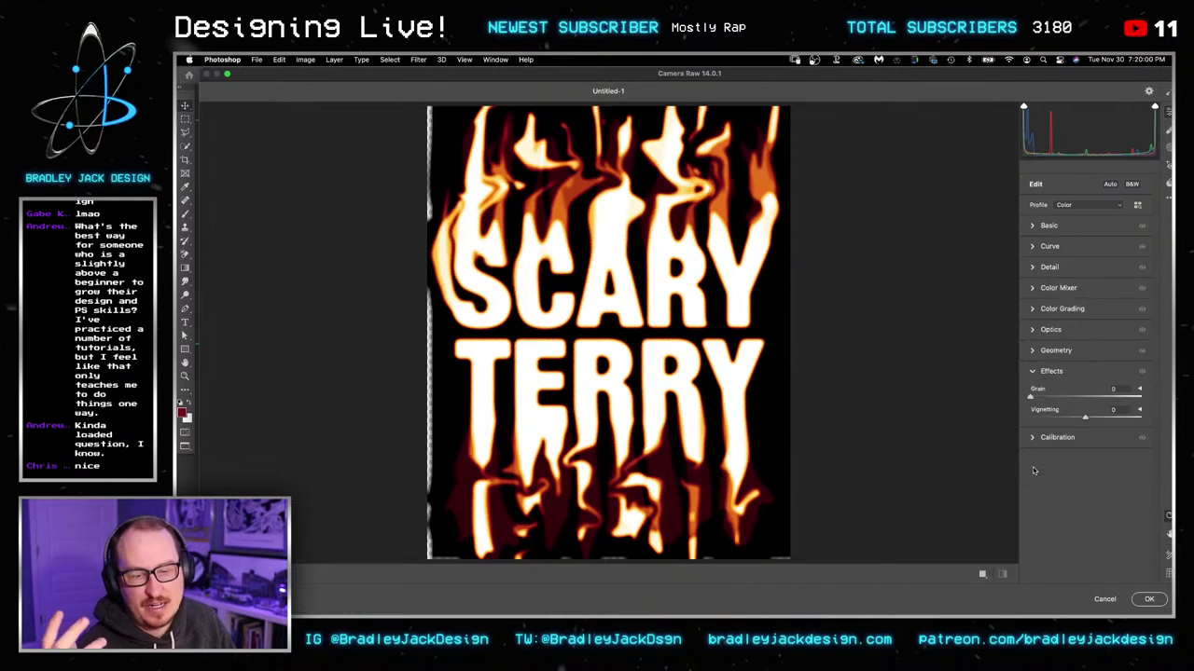
drag(1068, 398, 1095, 398)
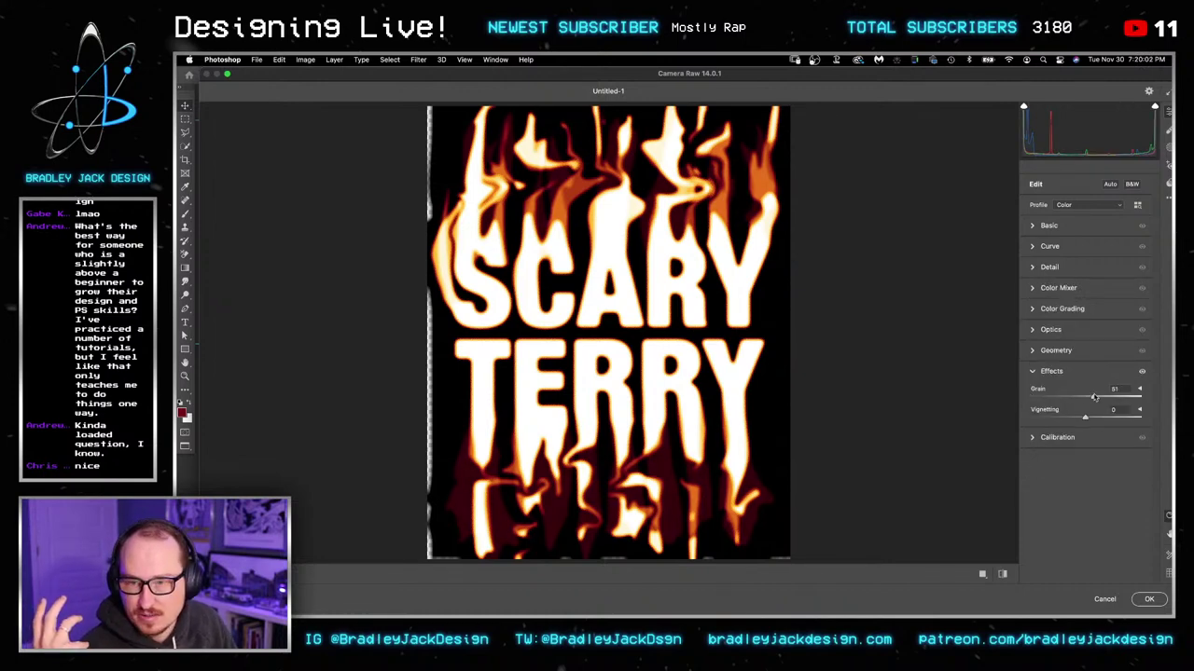
click(1148, 600)
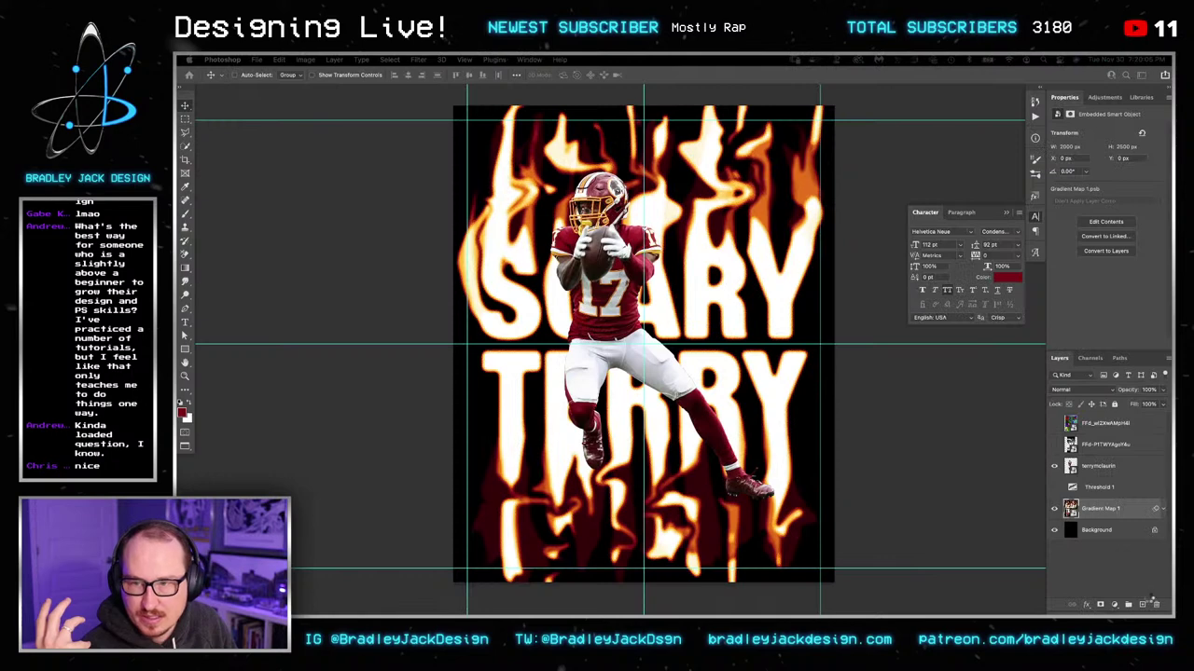
Step: Apply the Add Noise filter to the title smart object with a 10% amount and Gaussian distribution
click(420, 60)
mouse_move(457, 224)
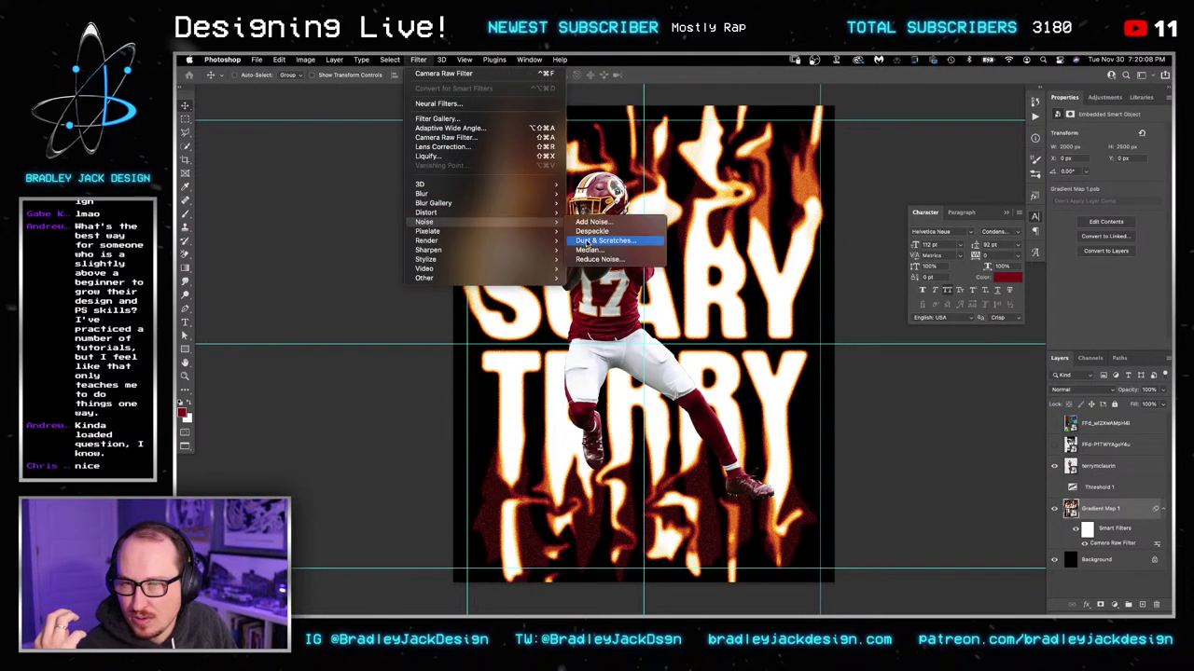
click(596, 224)
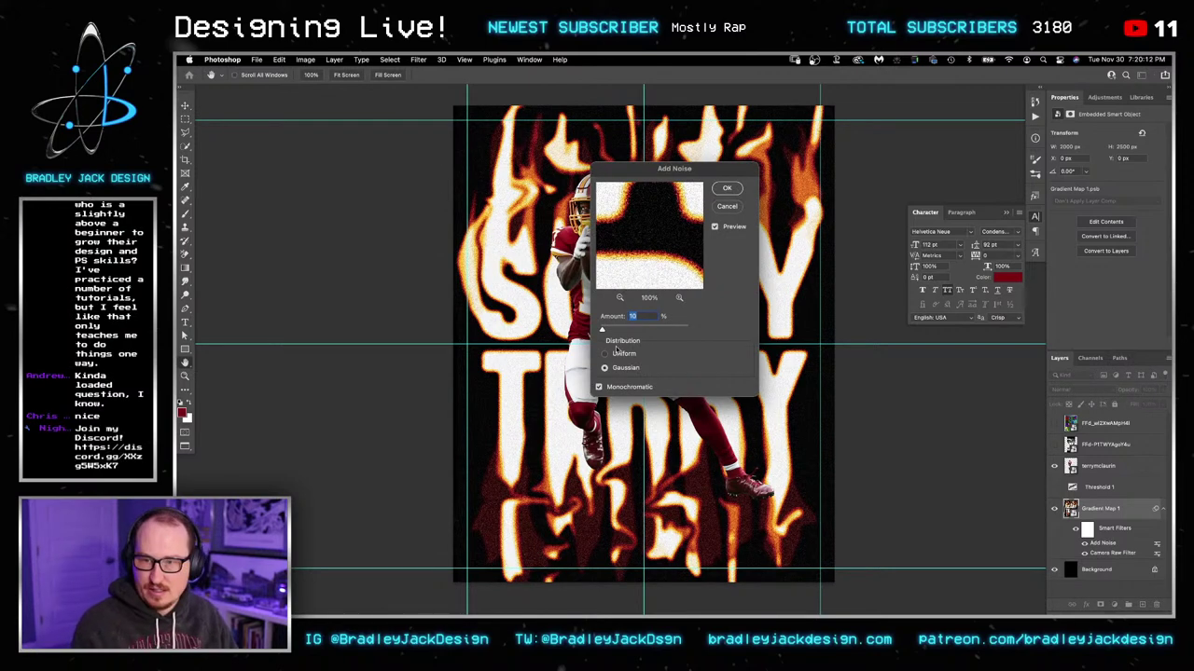
click(600, 387)
key(Return)
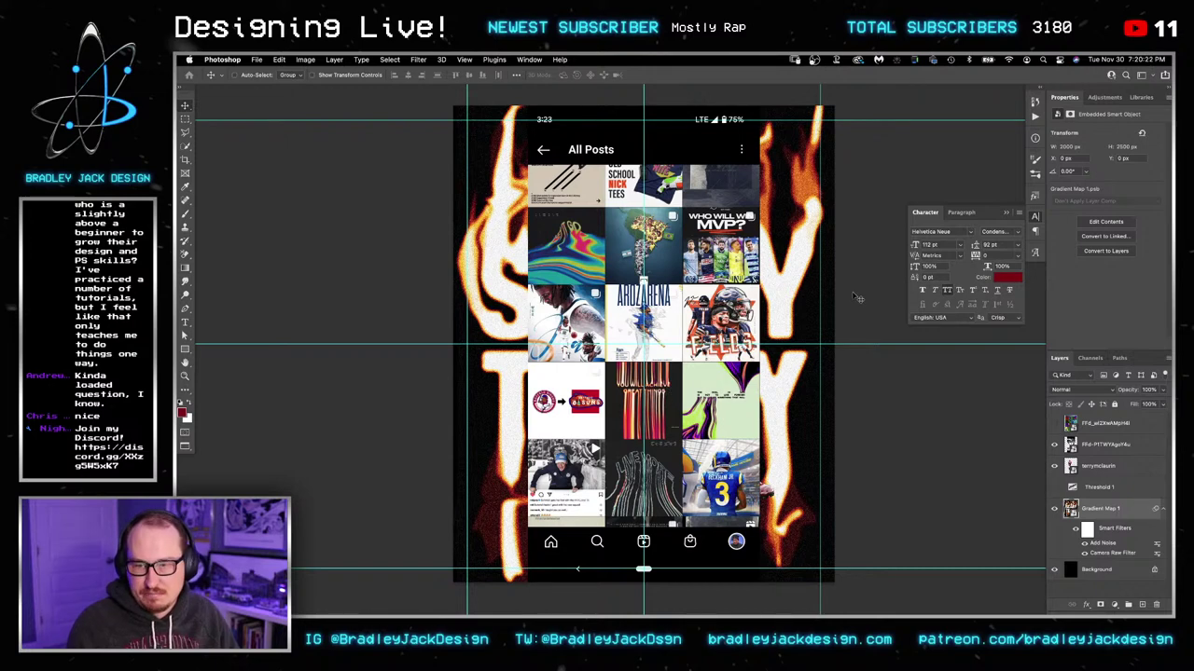
Step: Hide the reference screenshot of the post grid and set the title smart object's blend mode to Screen
click(1104, 425)
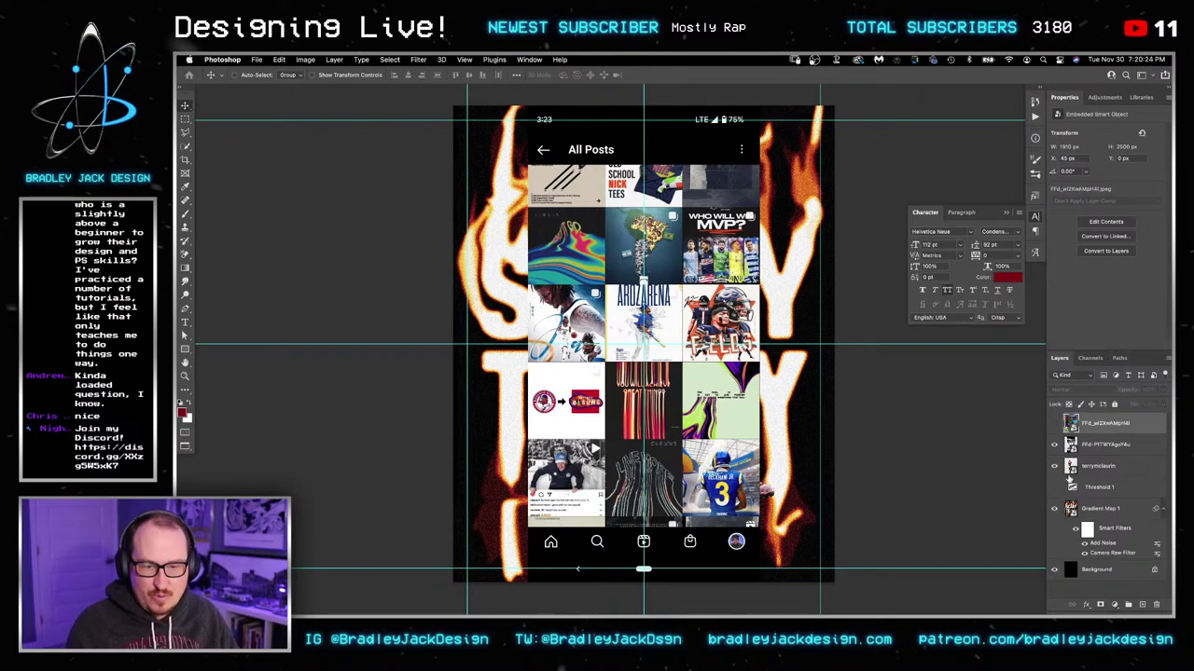
click(1055, 445)
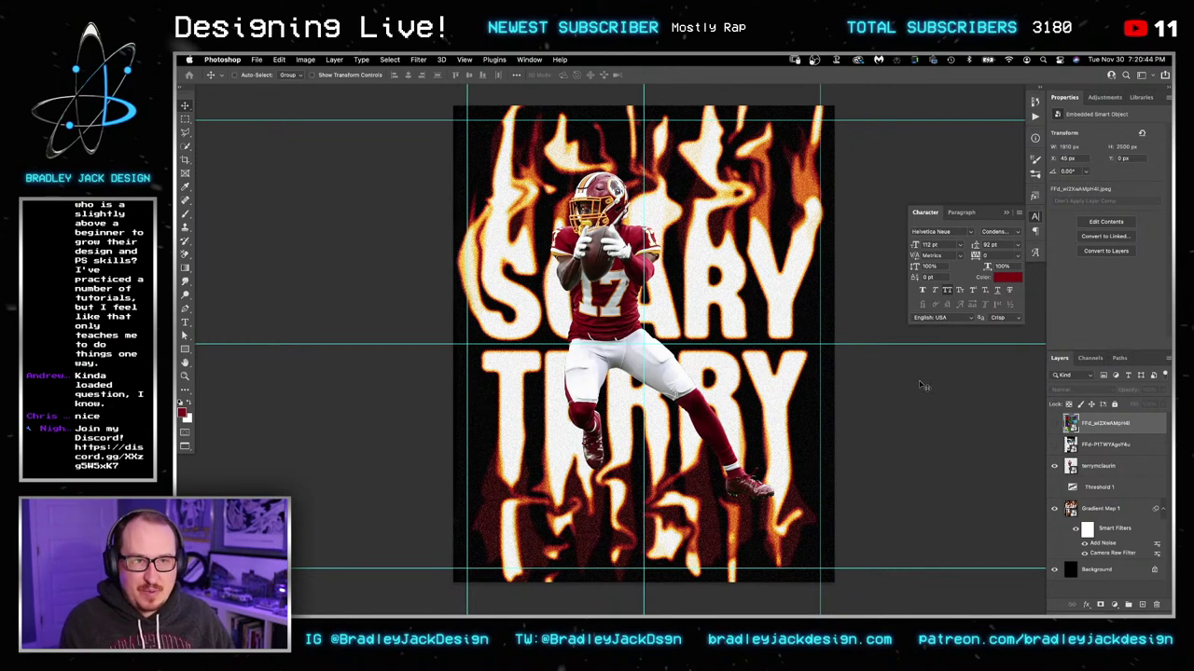
click(1098, 513)
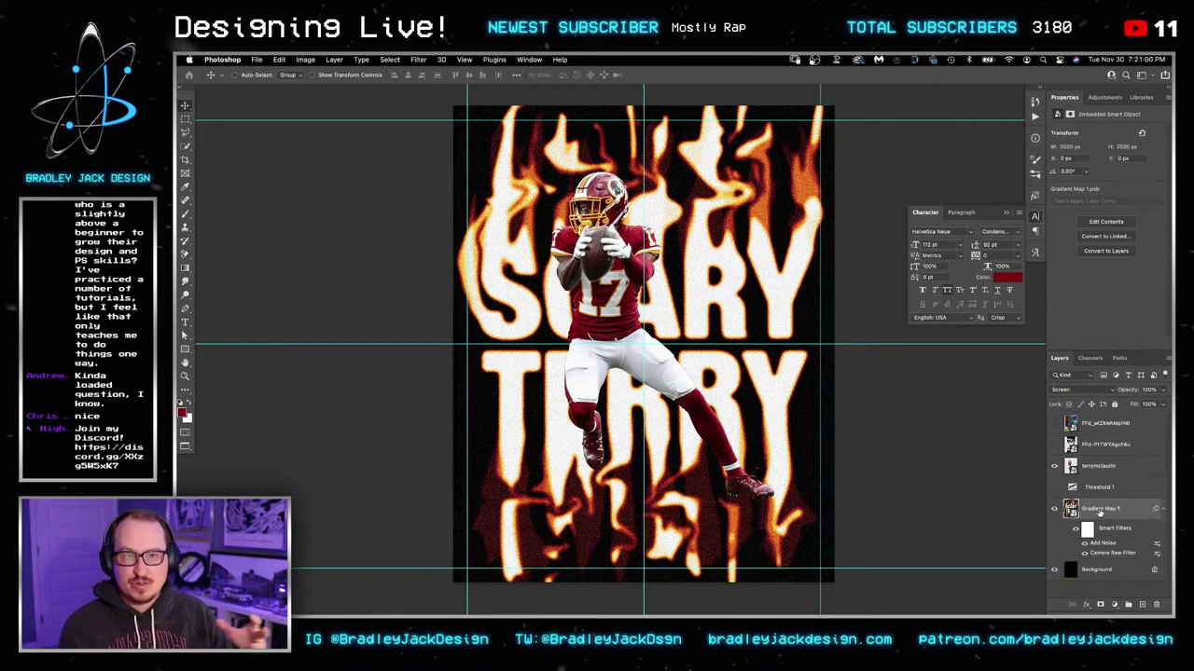
click(1106, 98)
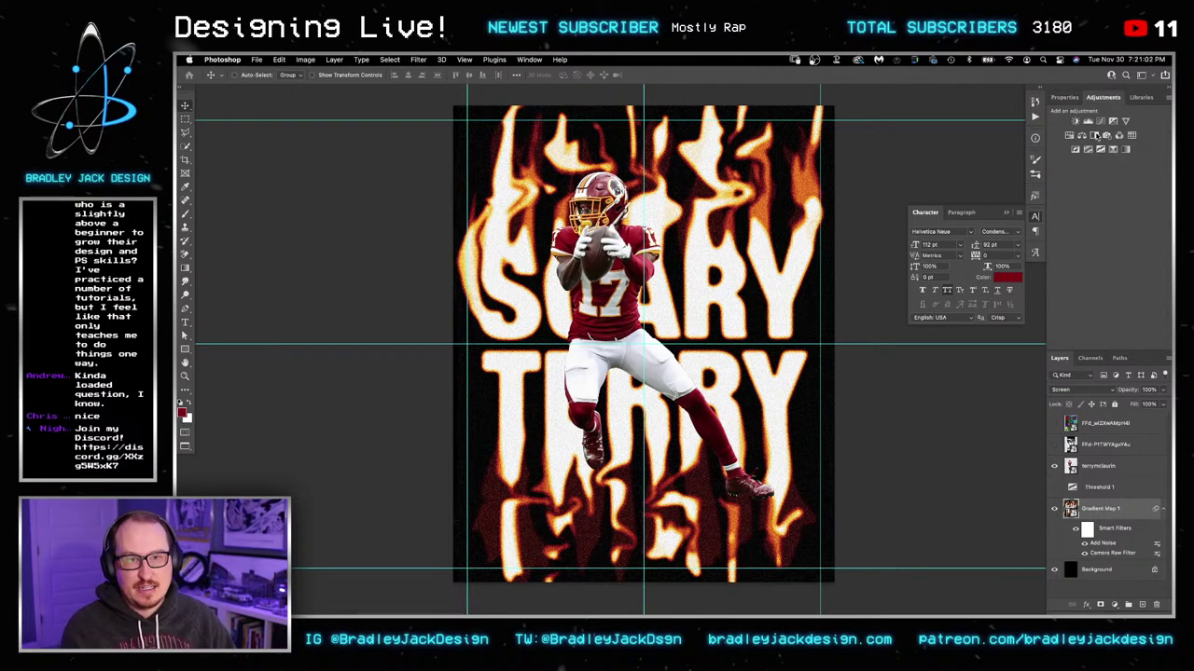
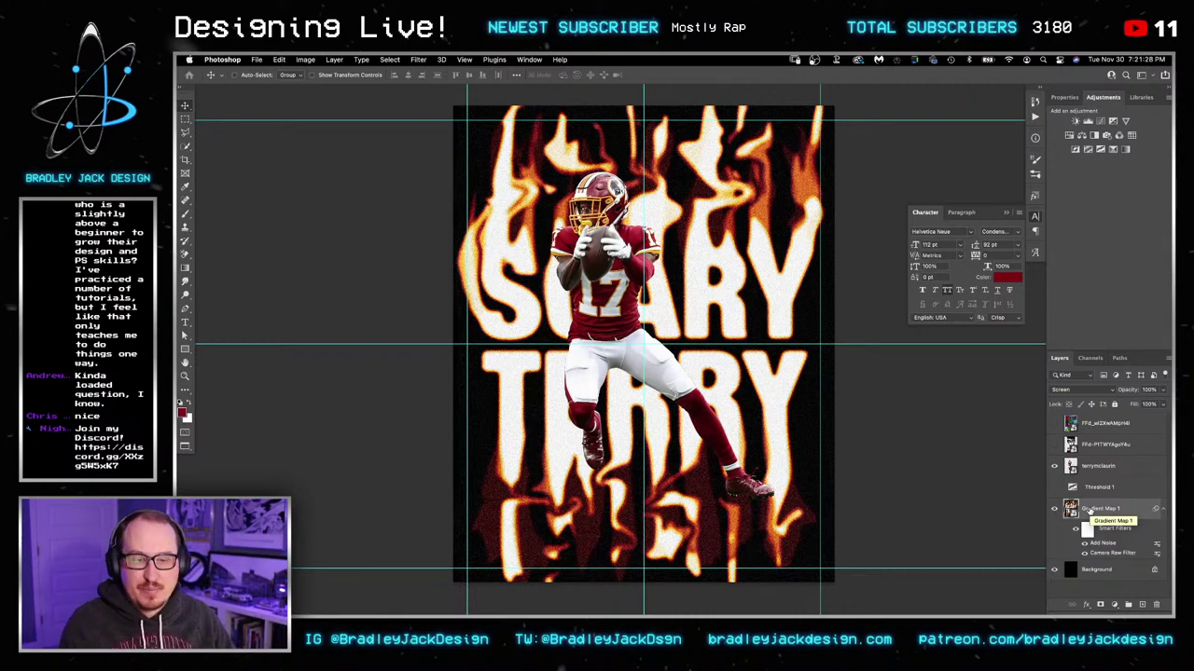
Step: Duplicate the title smart object and split the copy's dark Blend If slider for This Layer to 0 / 167
key(ctrl+j)
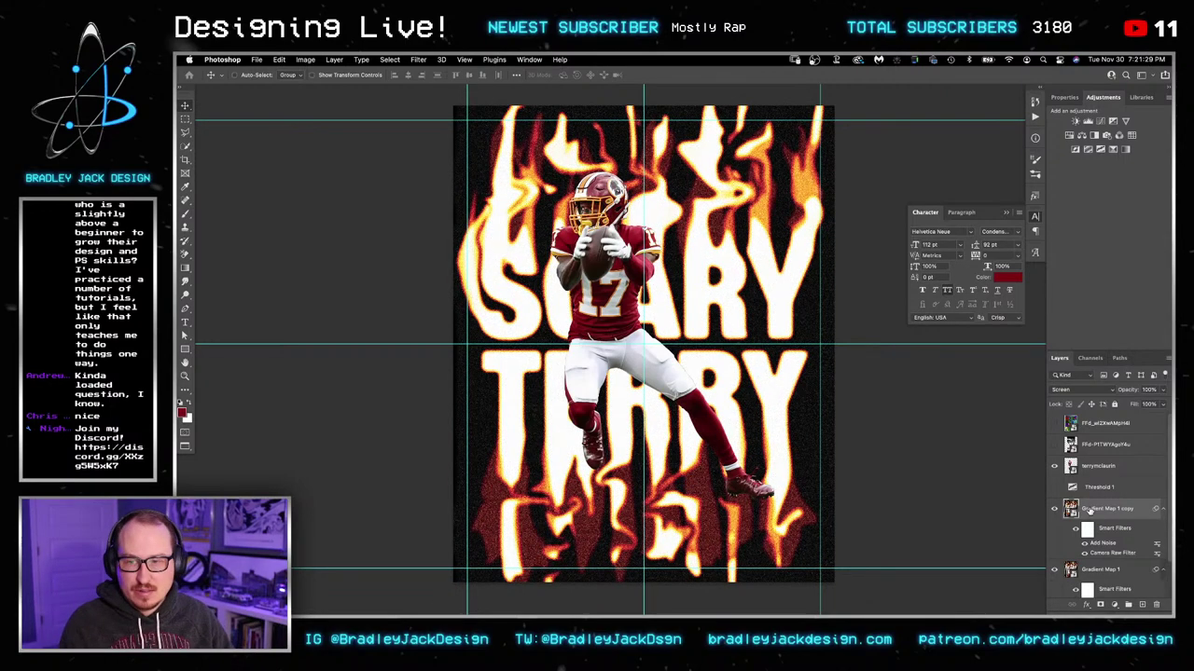
double_click(1138, 518)
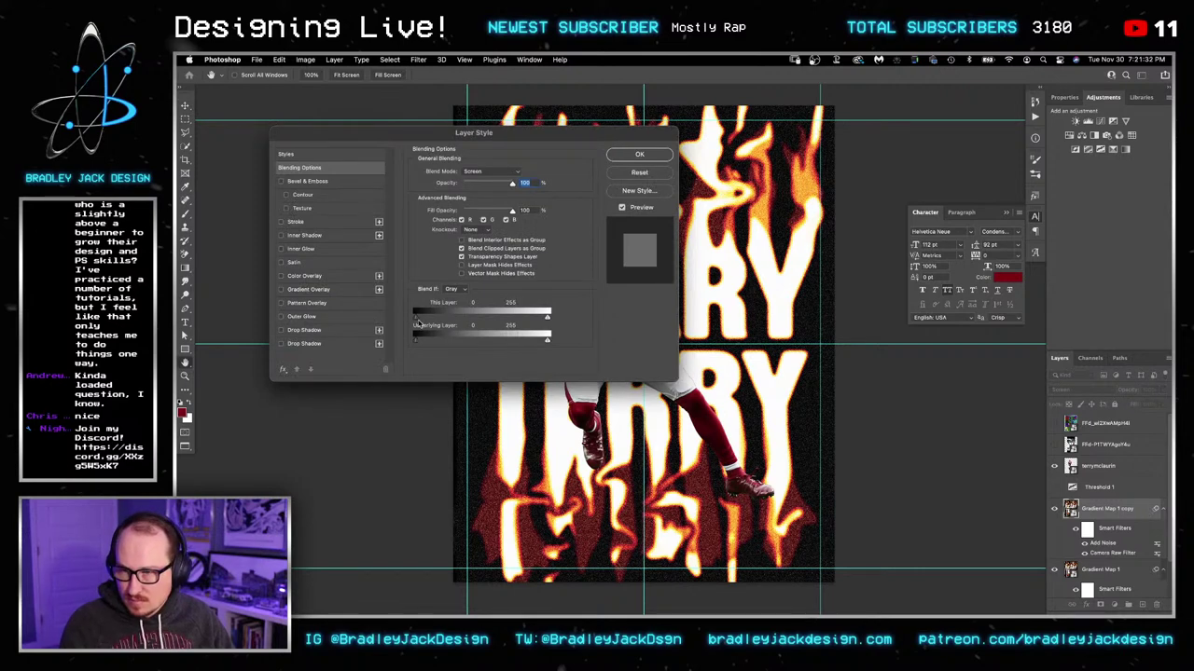
drag(417, 318, 504, 324)
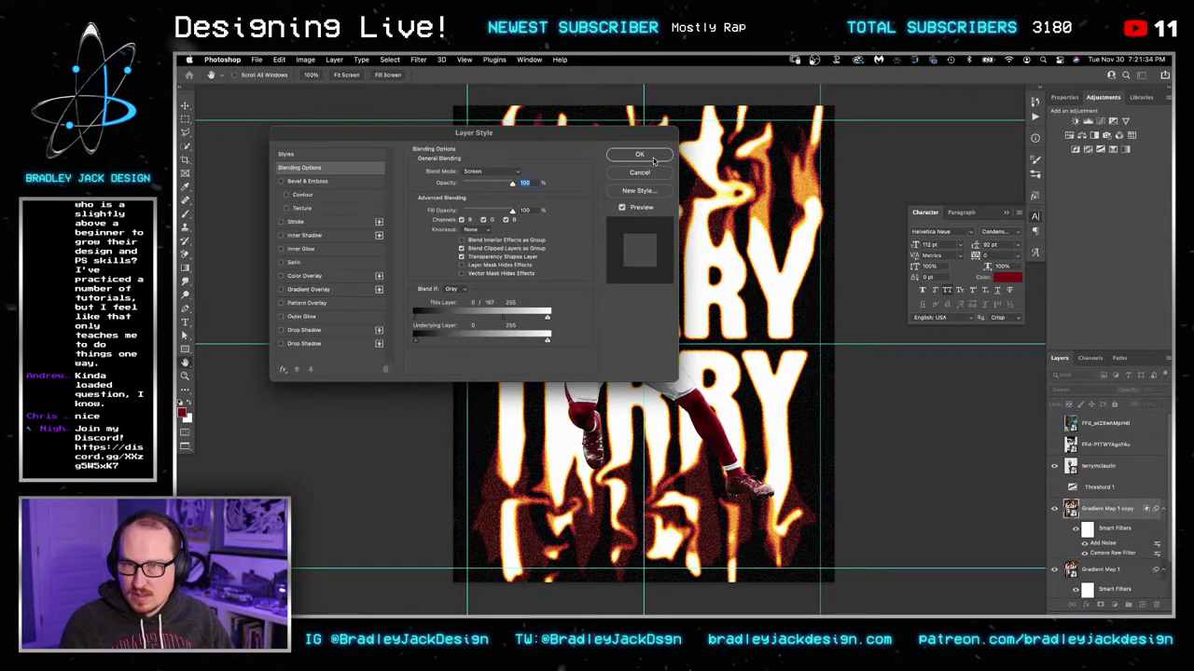
key(Return)
Step: Add a Selective Color adjustment with Reds cyan about -49 and black about +16, and Yellows cyan -40 and black +21
click(1124, 149)
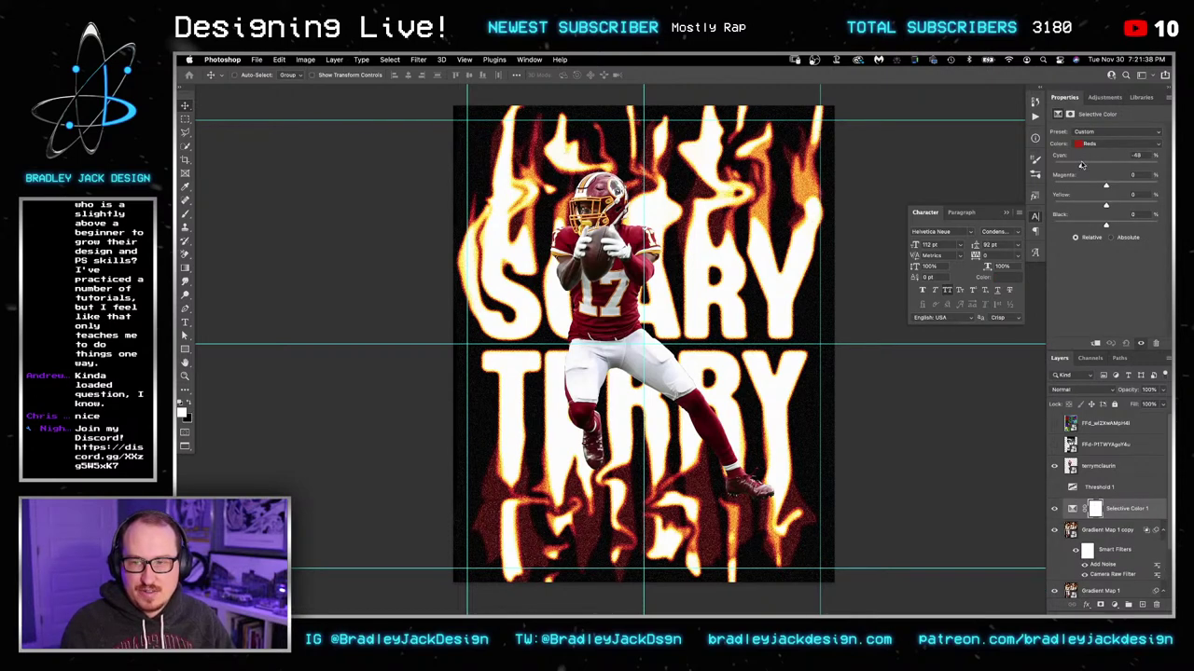
click(1110, 143)
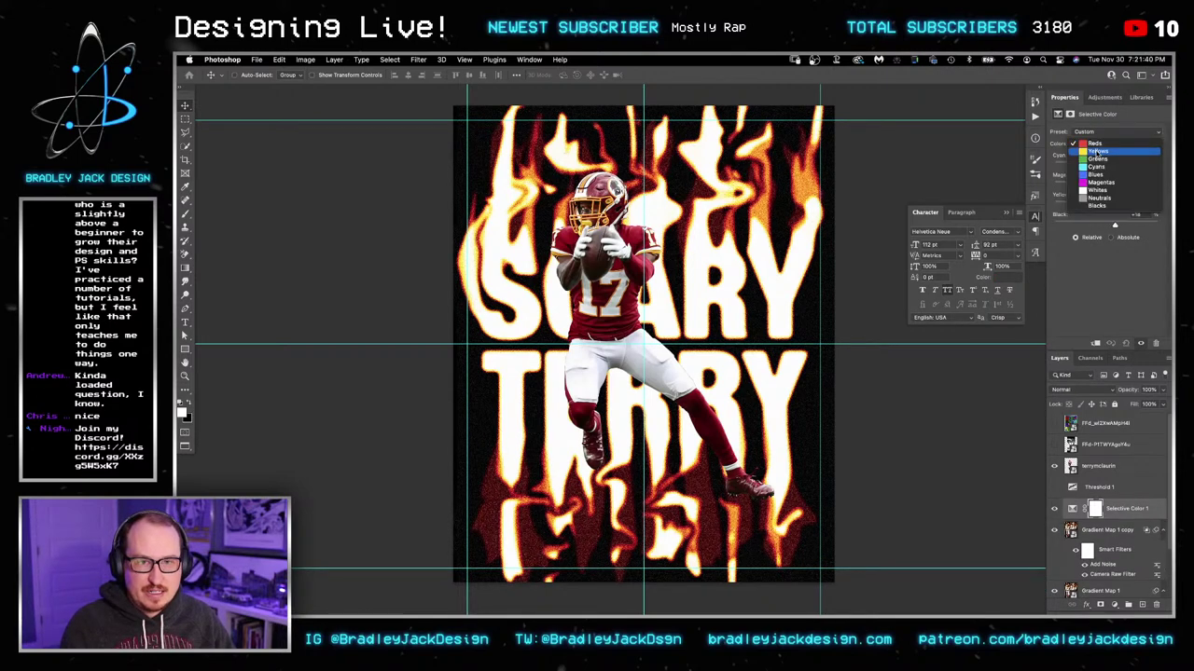
click(1086, 164)
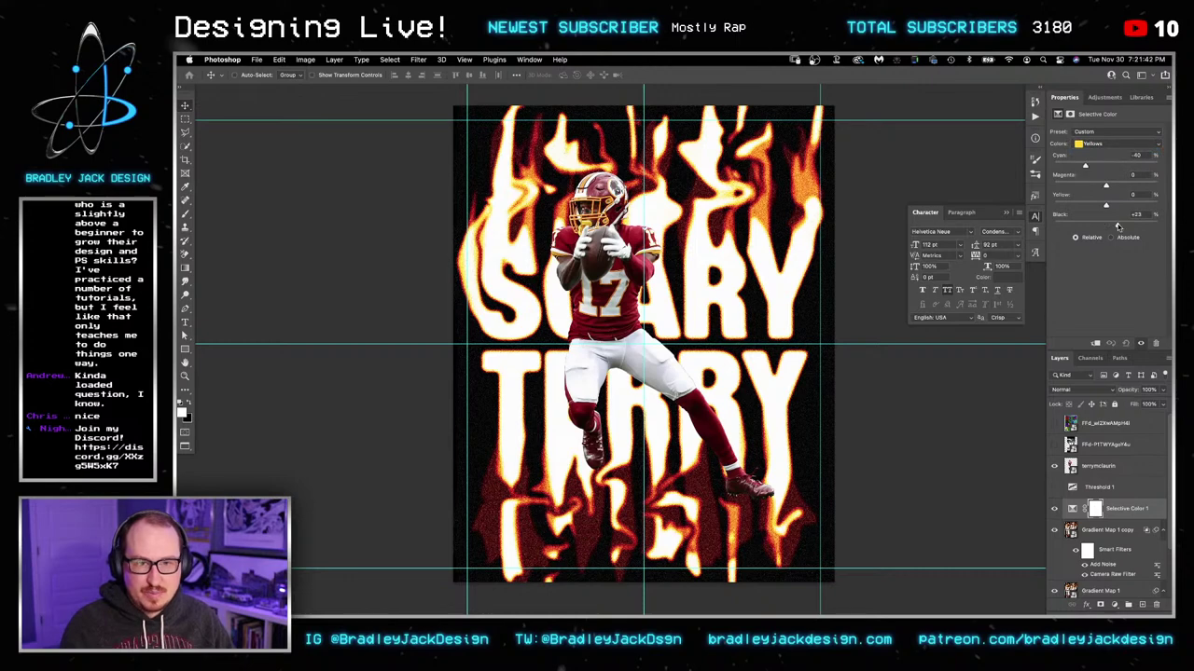
drag(1118, 227, 1116, 227)
key(super+s)
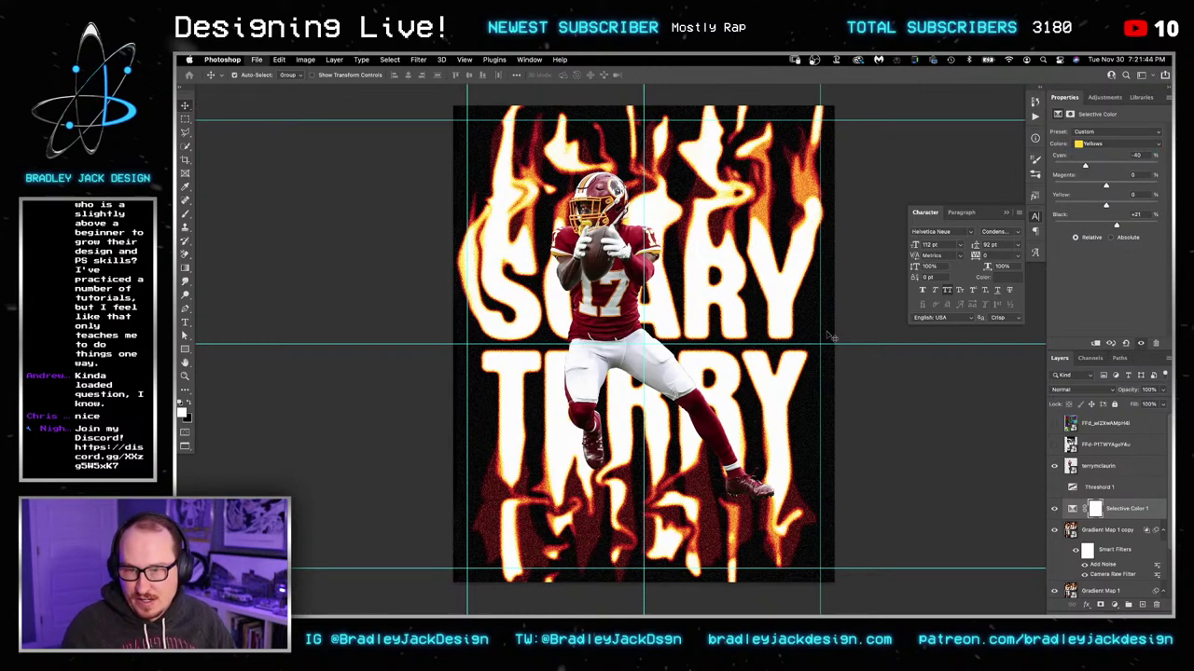
key(Escape)
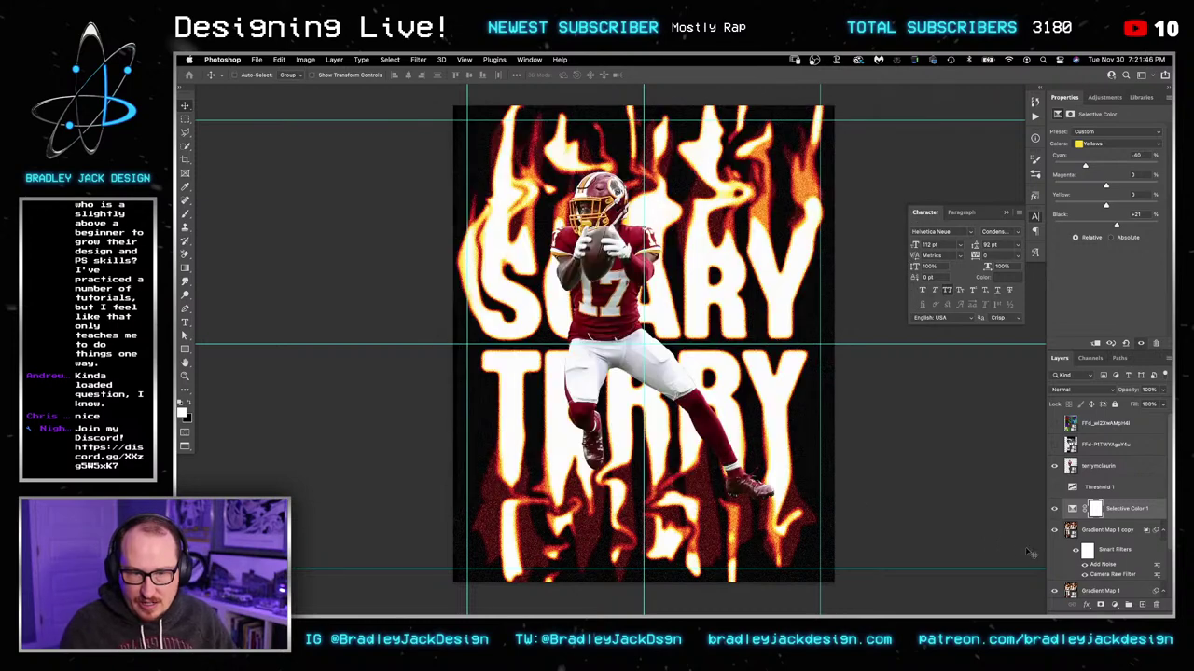
Step: Turn off Add Noise on both title smart objects and the Camera Raw Filter on the upper copy
click(1085, 575)
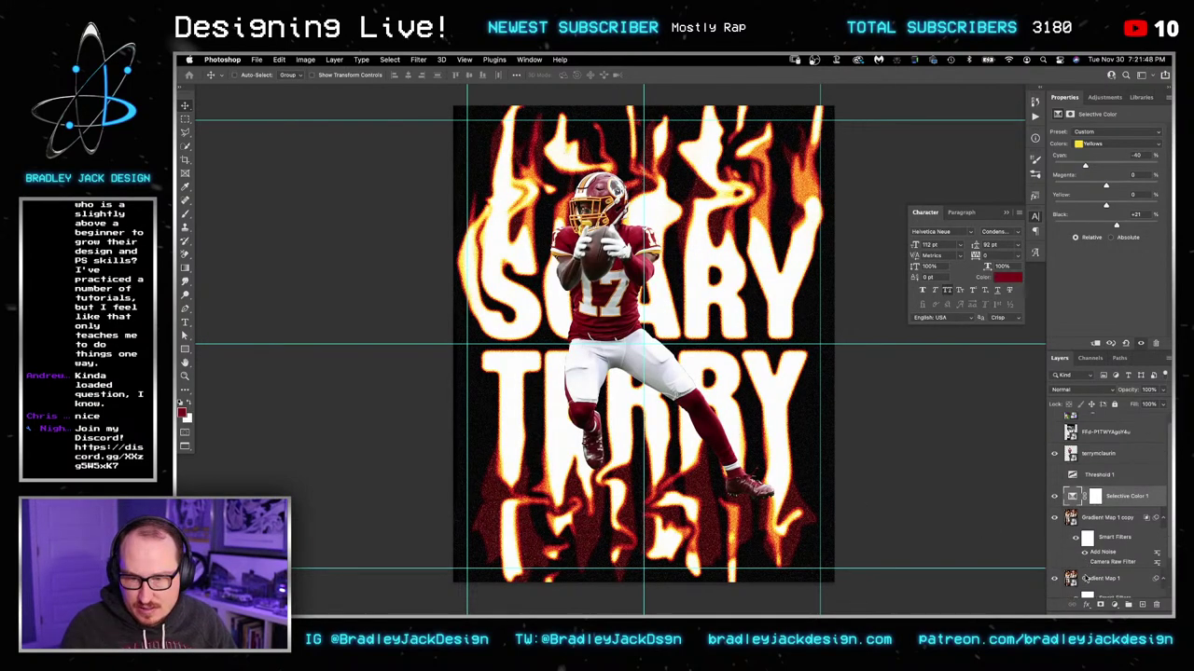
scroll(1085, 578, down, 1)
scroll(1085, 544, down, 3)
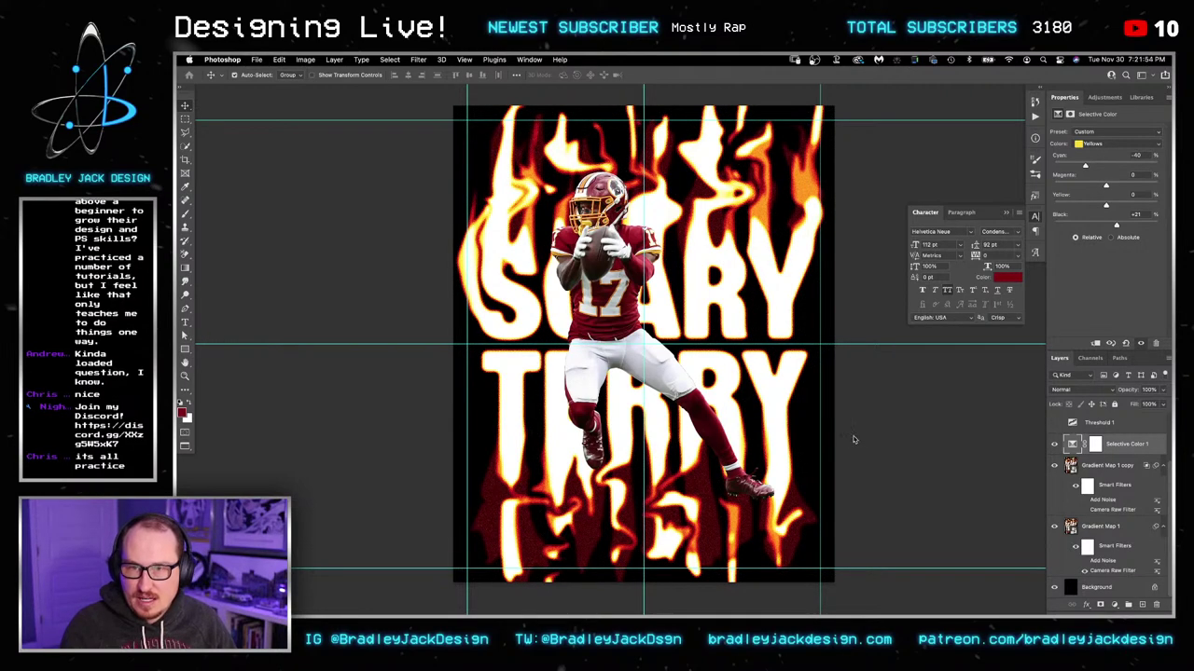
key(super+s)
key(Escape)
Step: Review the poster with the interface panels hidden, and bring the panels back
click(1103, 474)
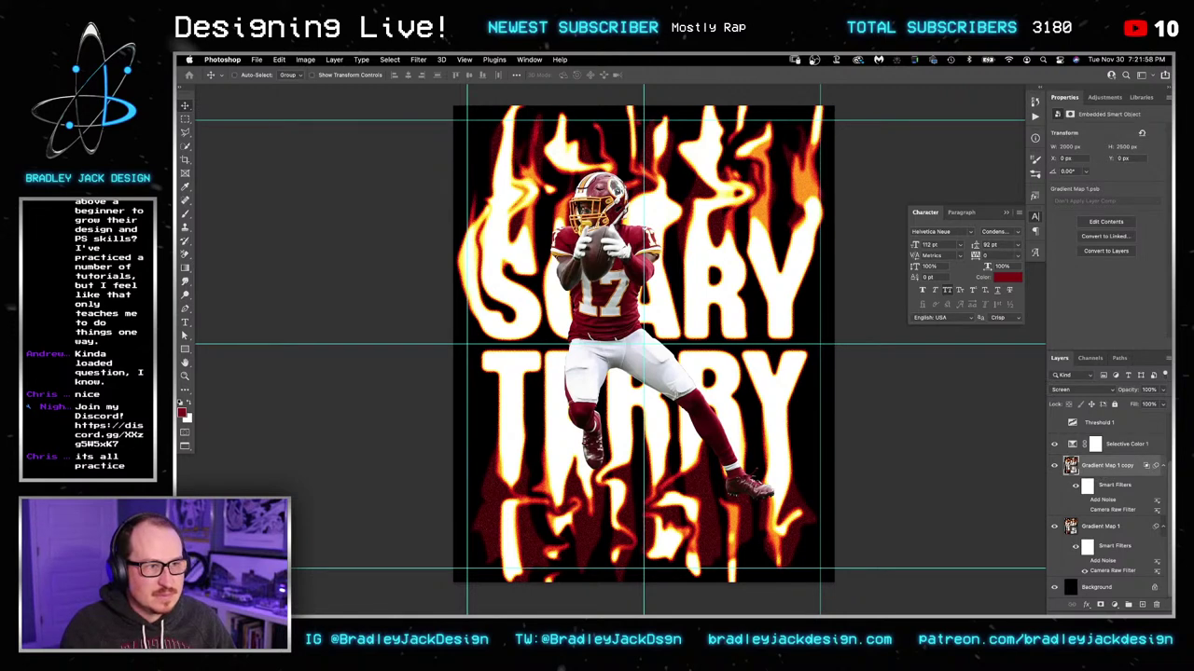
key(Tab)
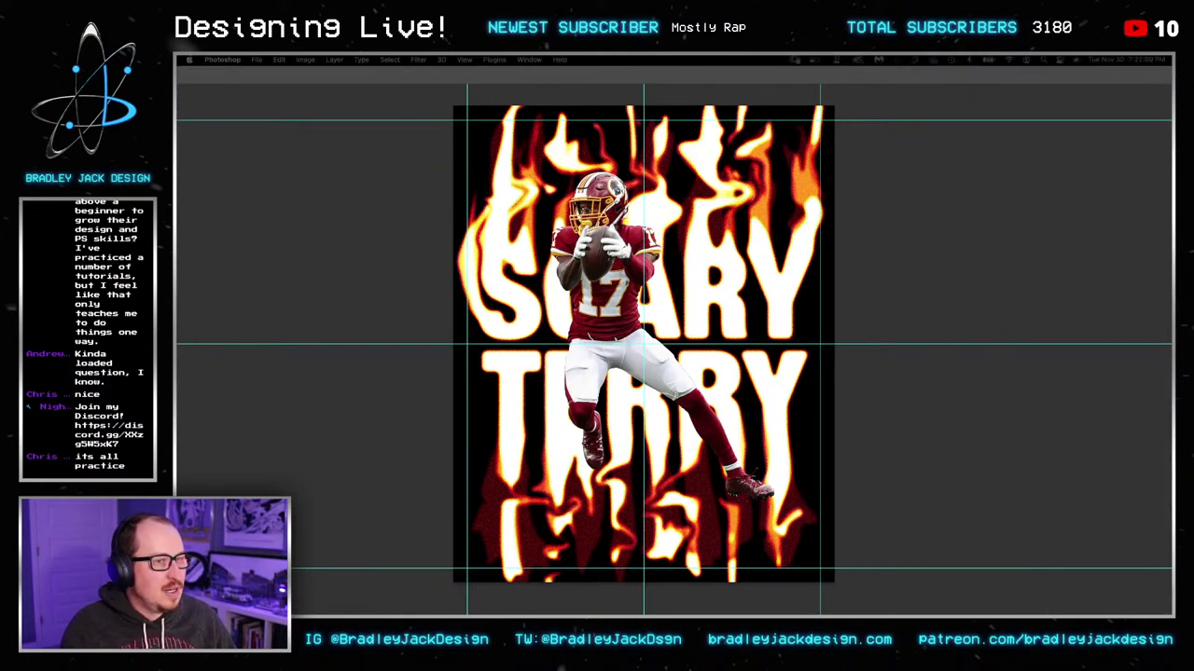
key(Tab)
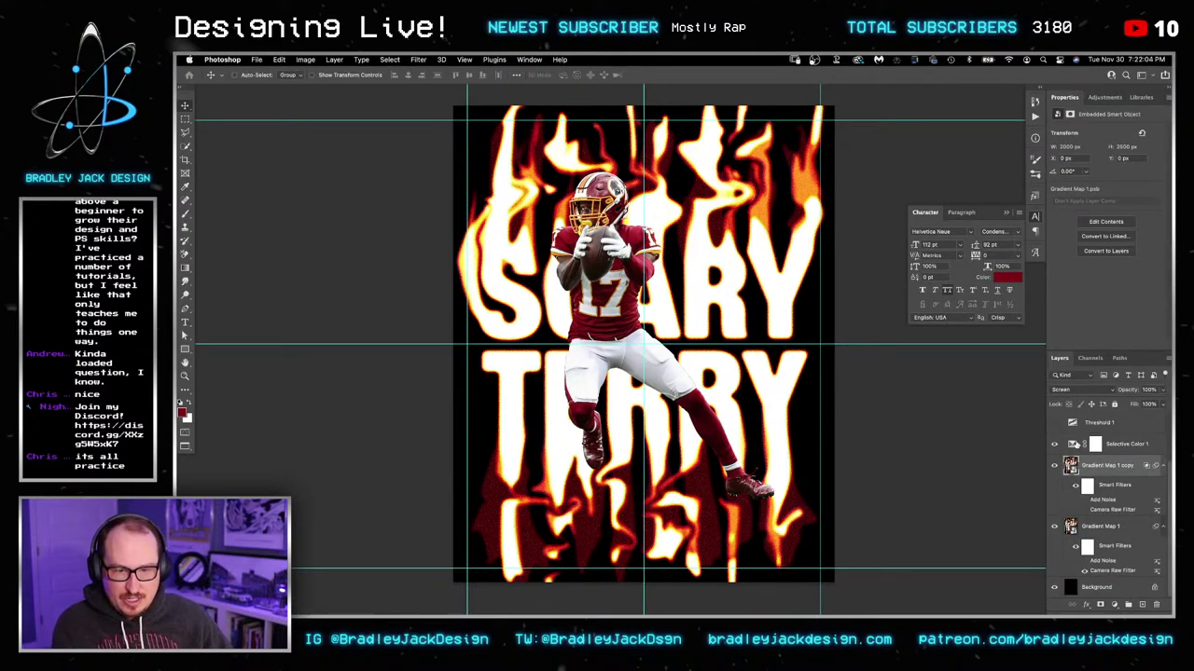
Step: Show the Threshold adjustment above the title and lower its level to about 56
click(1100, 422)
scroll(1103, 431, up, 1)
click(1055, 462)
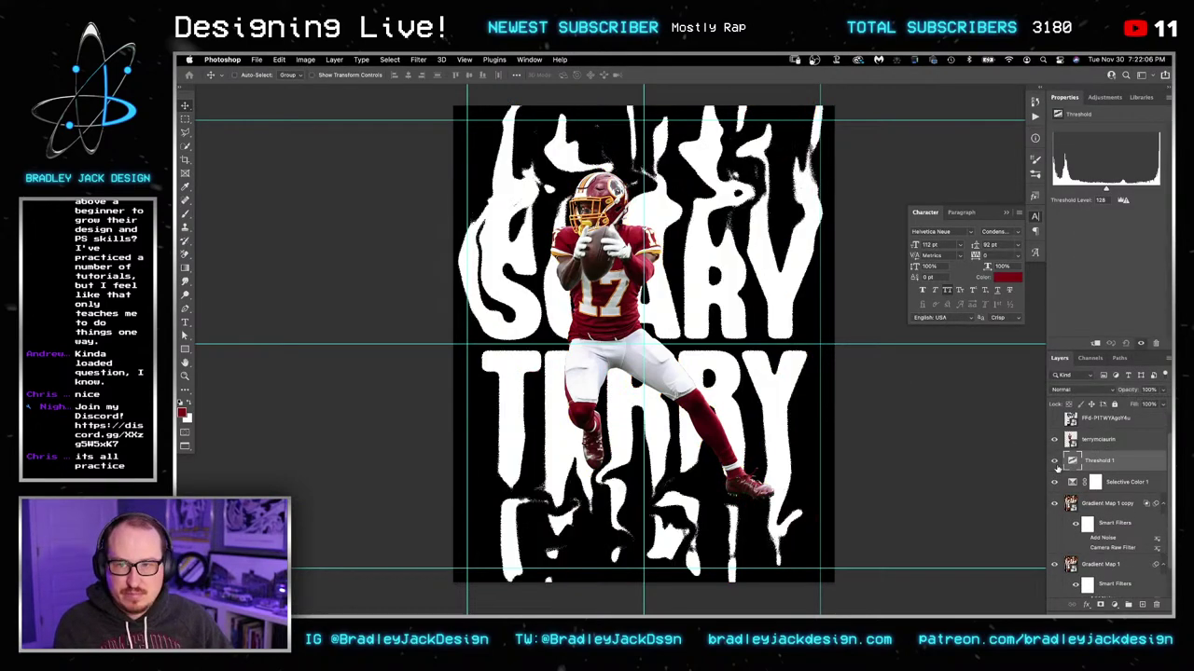
click(1055, 462)
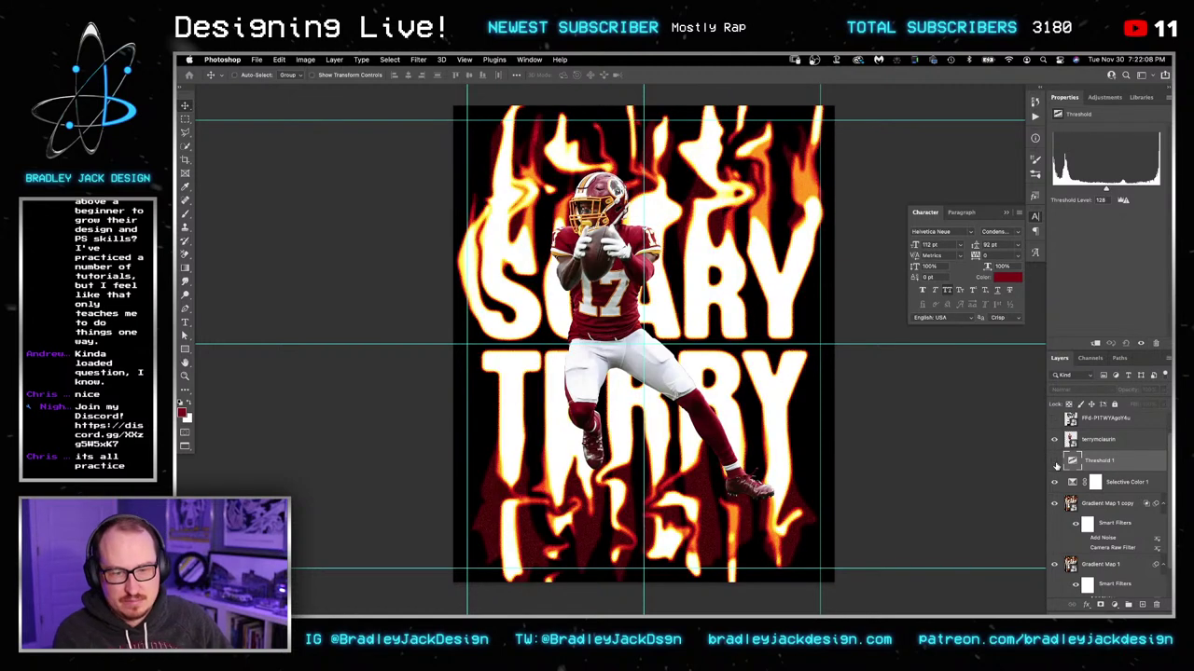
click(1055, 462)
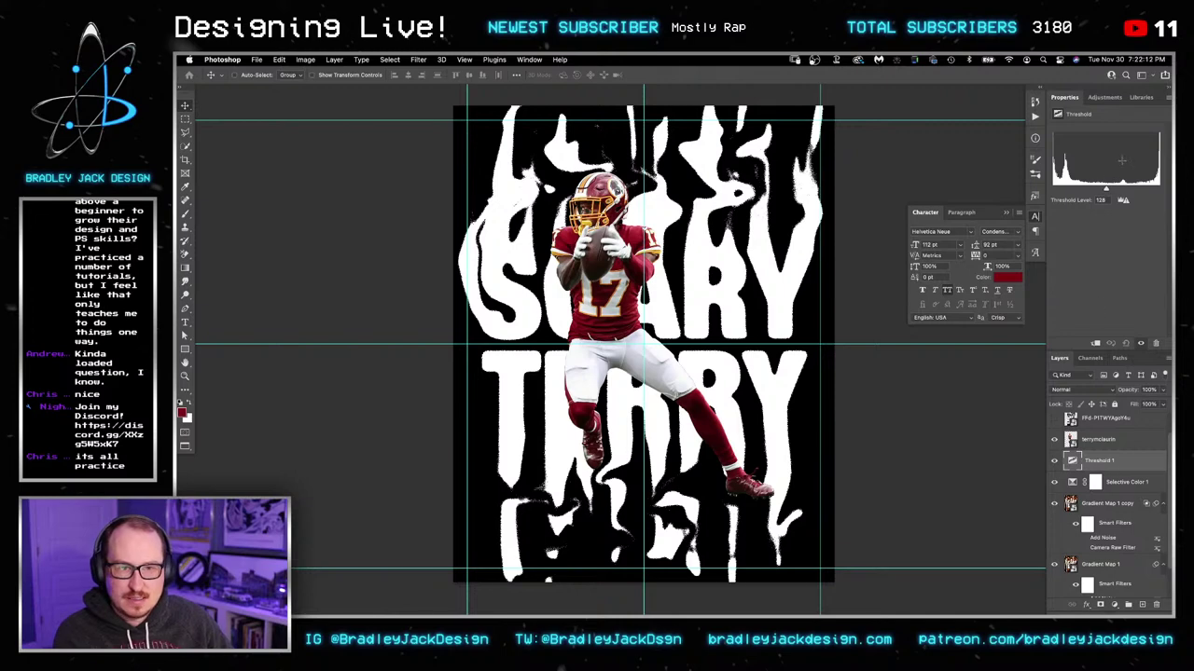
drag(1107, 190, 1075, 191)
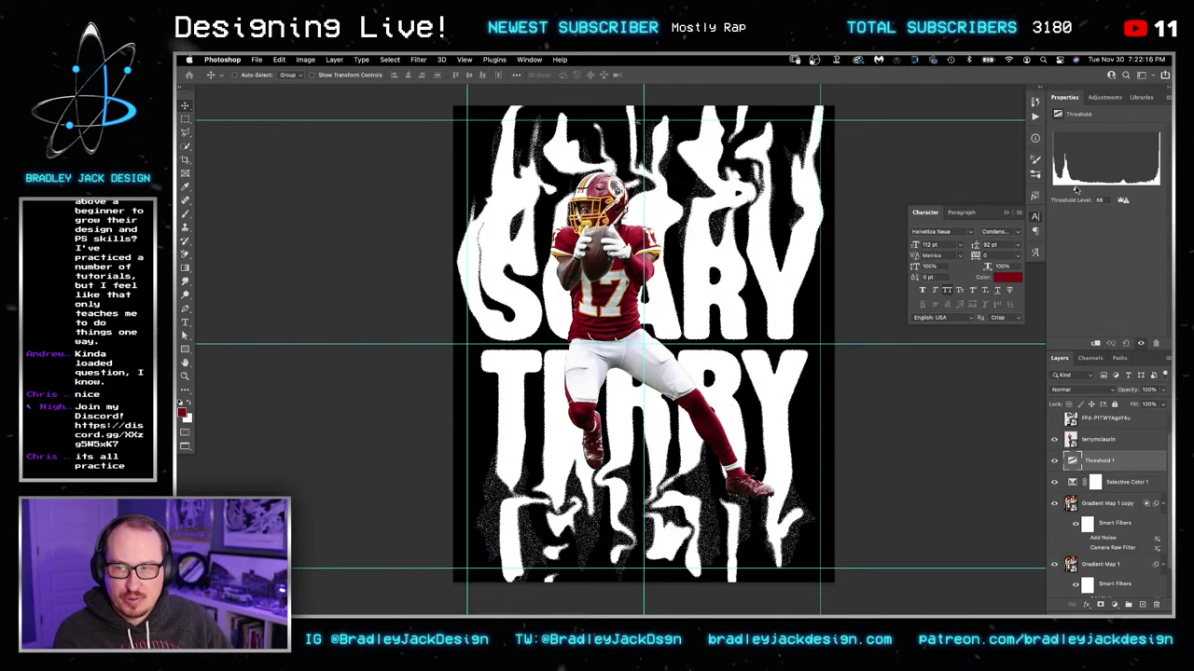
Step: Group the Selective Color adjustment with both title smart objects, and convert a duplicate of that group into one smart object
scroll(1119, 475, down, 3)
shift+click(1111, 527)
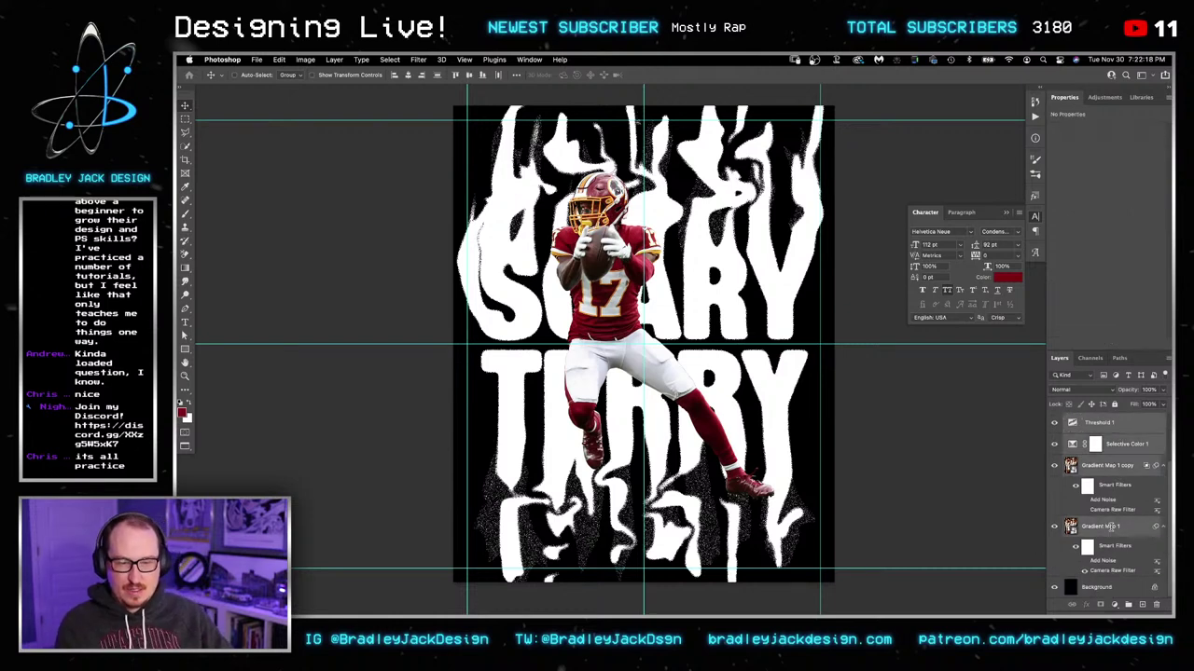
double_click(1111, 527)
click(1108, 465)
click(1117, 446)
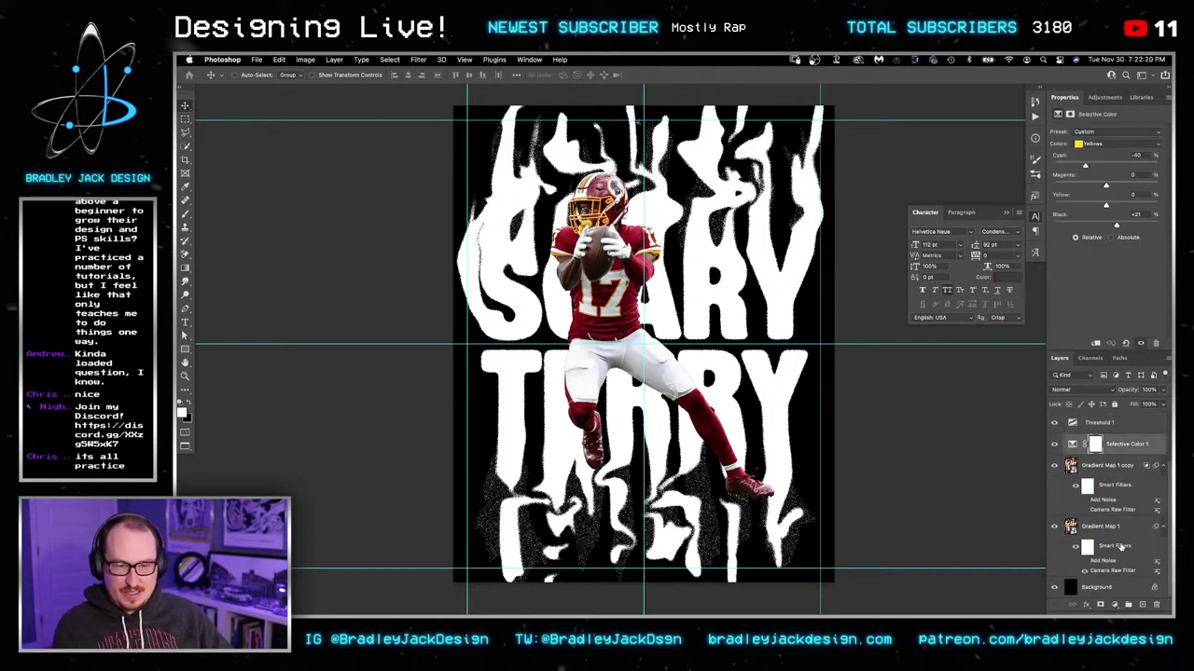
shift+click(1120, 528)
key(ctrl+g)
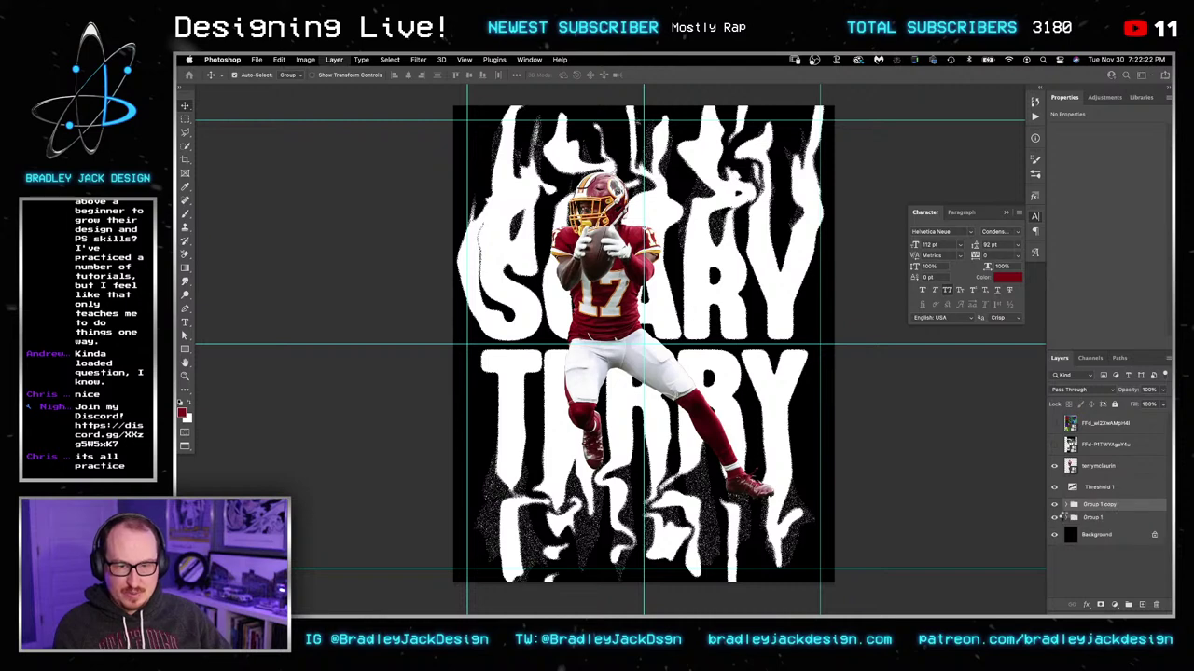
key(ctrl+j)
key(ctrl+shift+o)
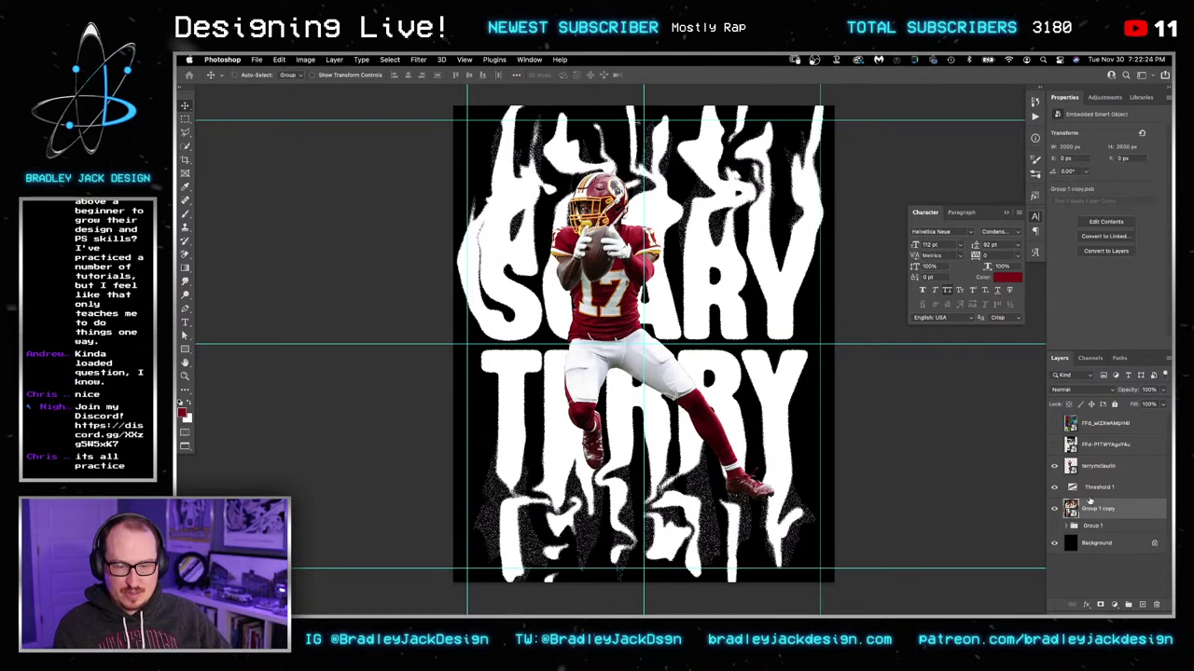
Step: Combine the Threshold adjustment and the group-copy smart object into one smart object, and duplicate it twice
shift+click(1098, 488)
key(ctrl+alt+shift+s)
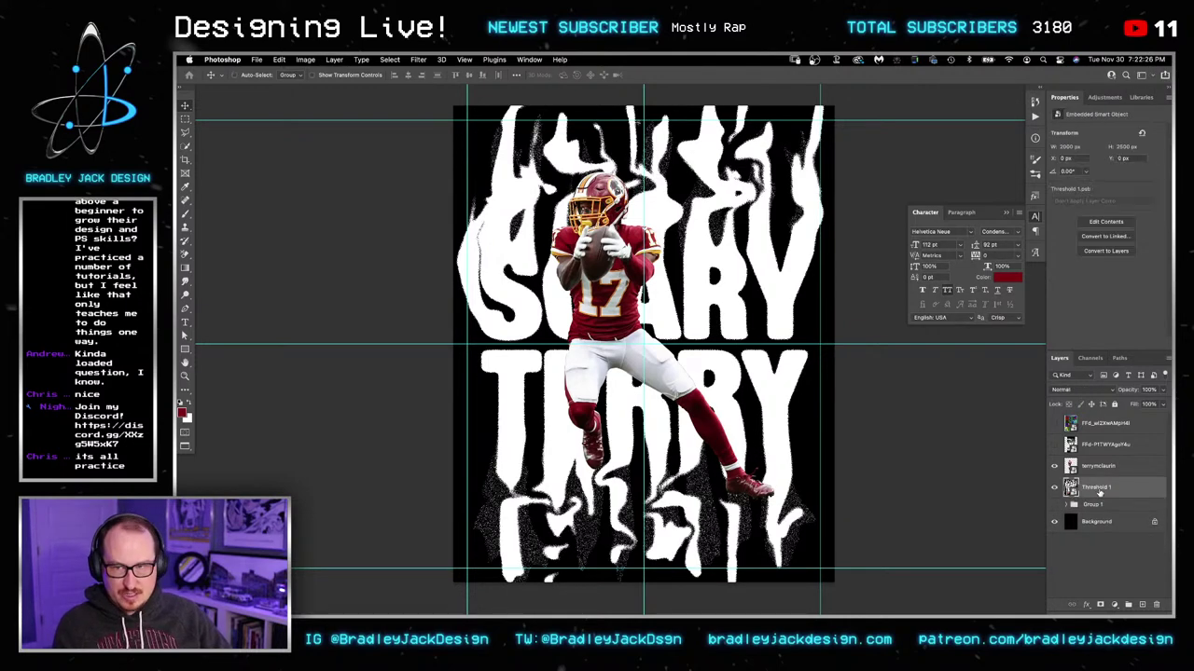
key(ctrl+j)
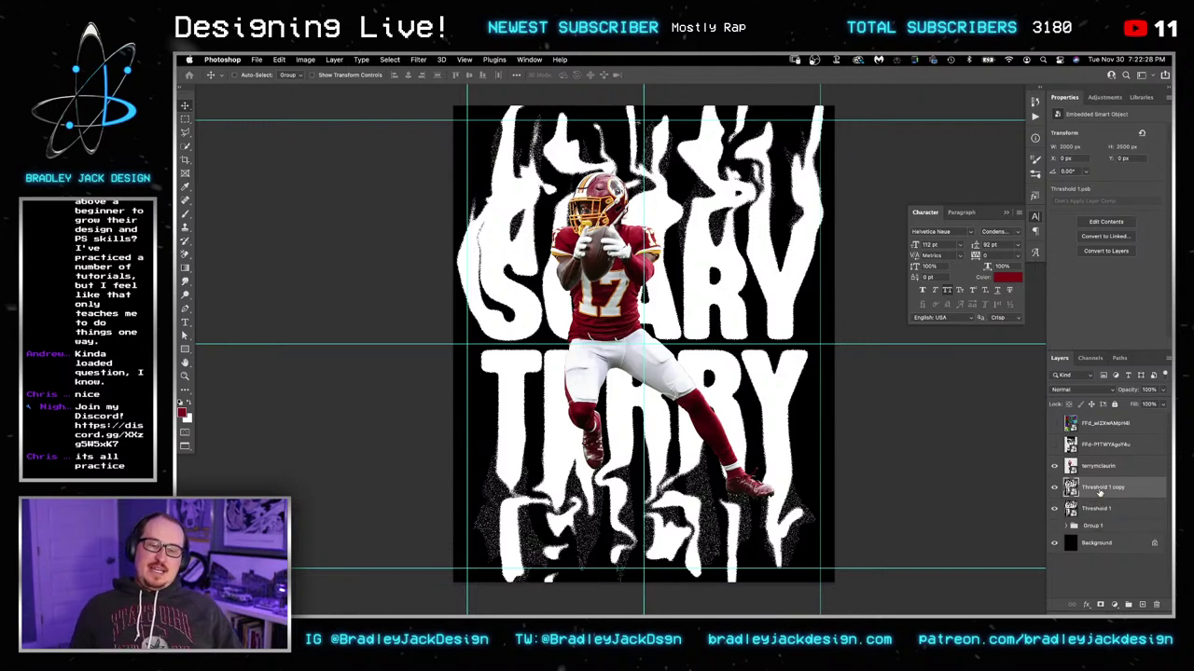
key(ctrl+j)
Step: Rename the three threshold title layers r, g and b from top to bottom, and add two blank layers above b
text(d)
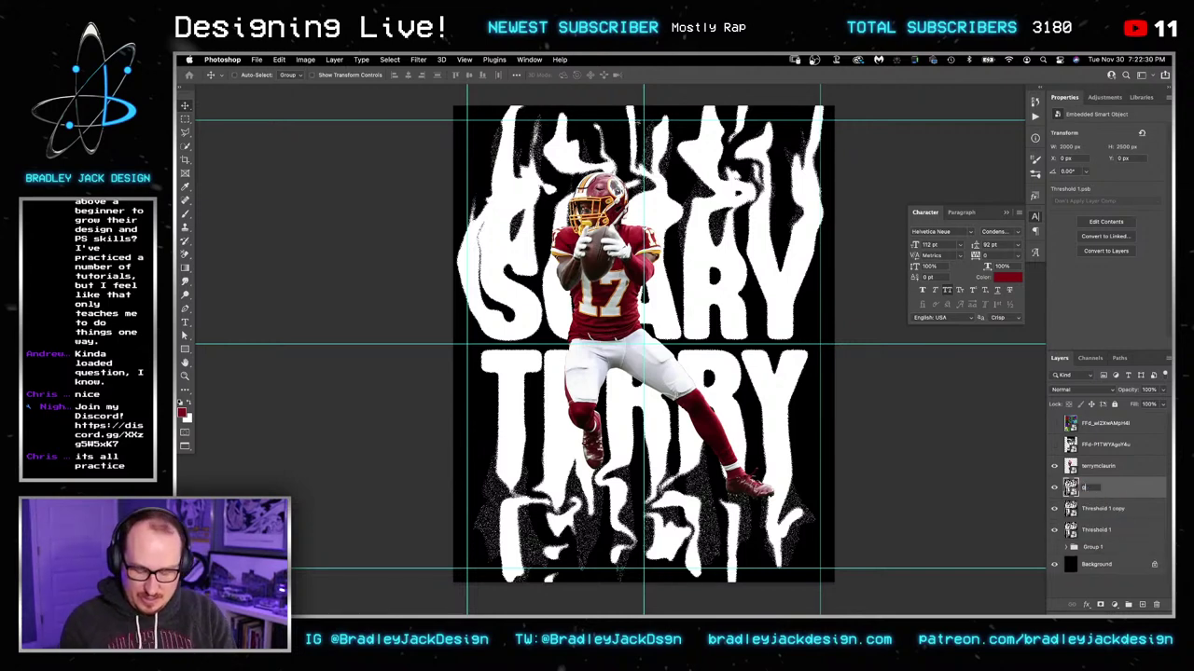
double_click(1103, 507)
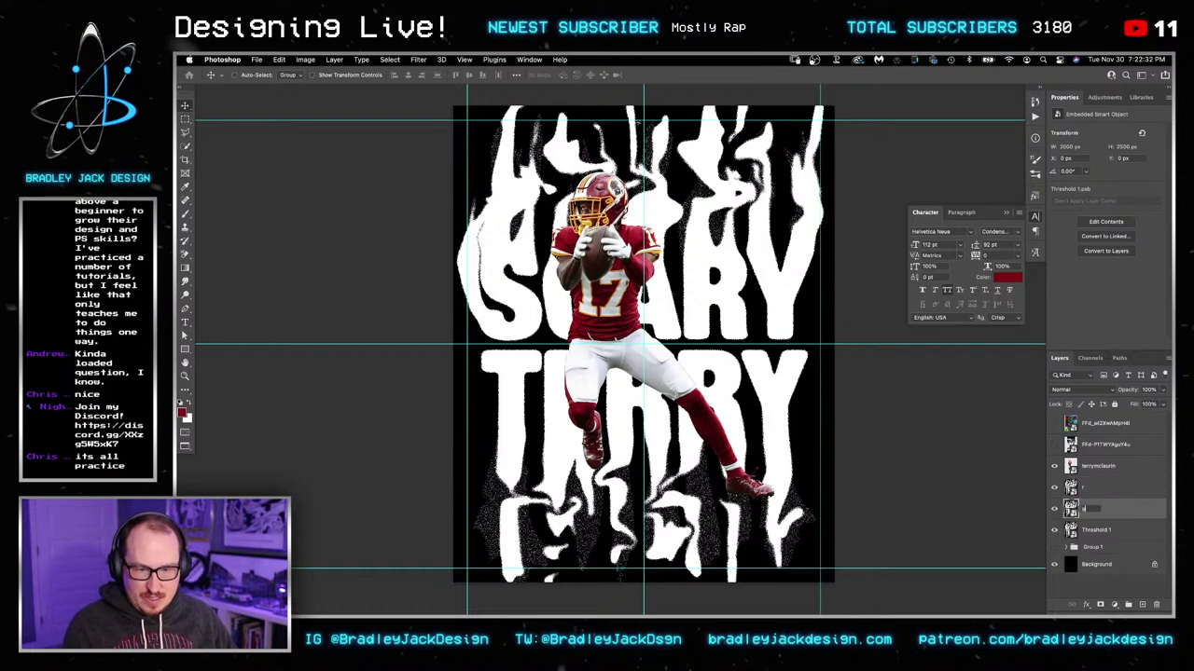
key(Return)
double_click(1093, 531)
text(b)
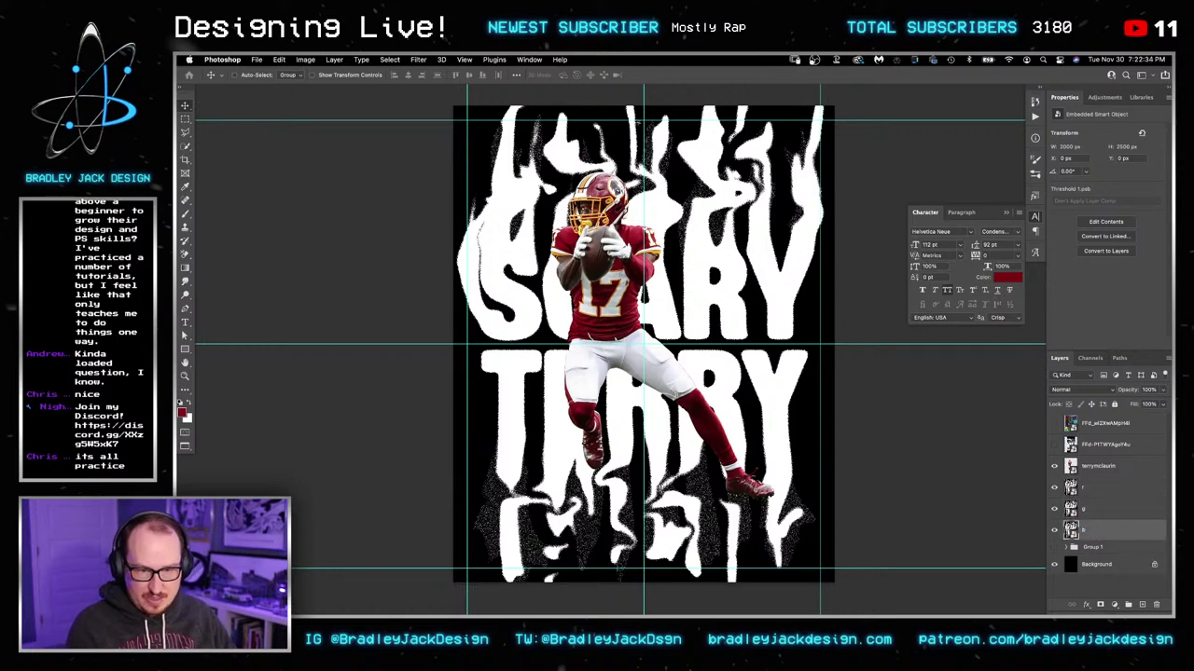
key(alt+shift+super+n)
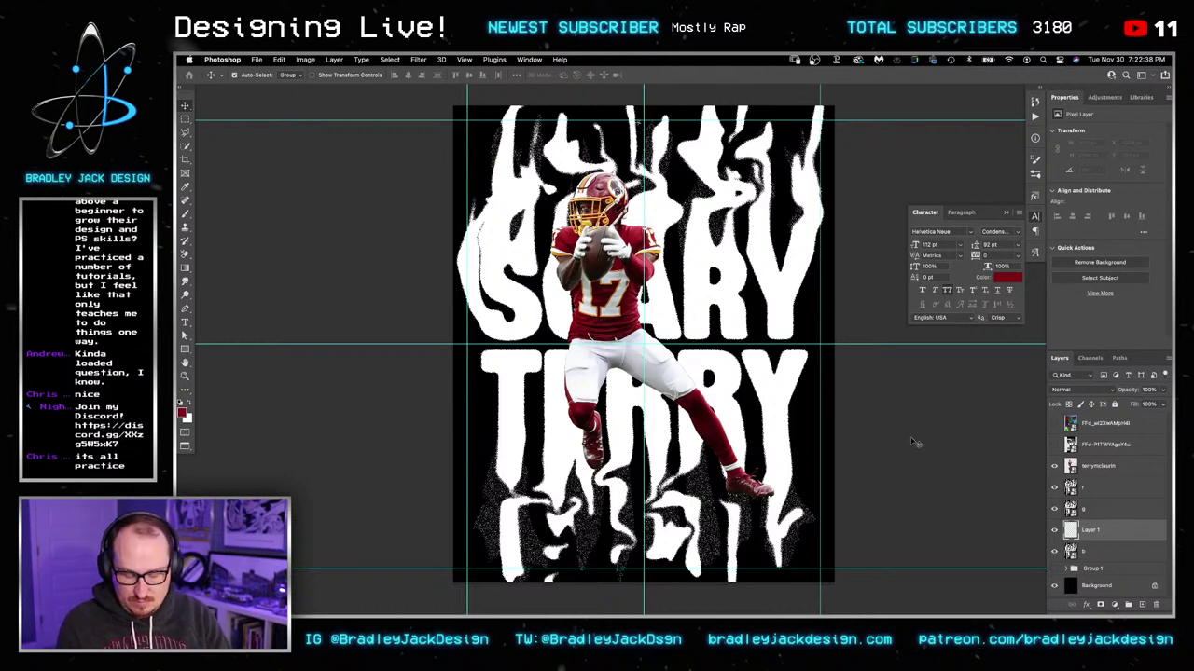
key(super+alt+shift+n)
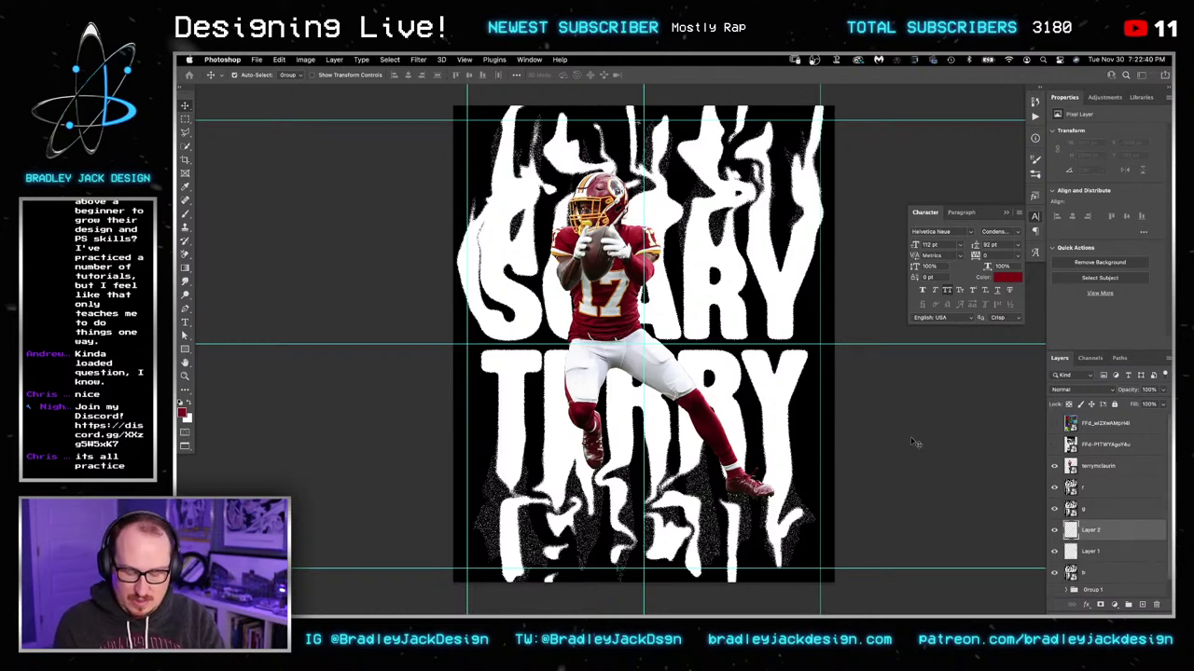
Step: In the separate blank white document, paint crisscrossing soft black brush strokes over the whole canvas
key(ctrl+Tab)
key(b)
key(bracketright)
key(bracketright)
key(bracketright)
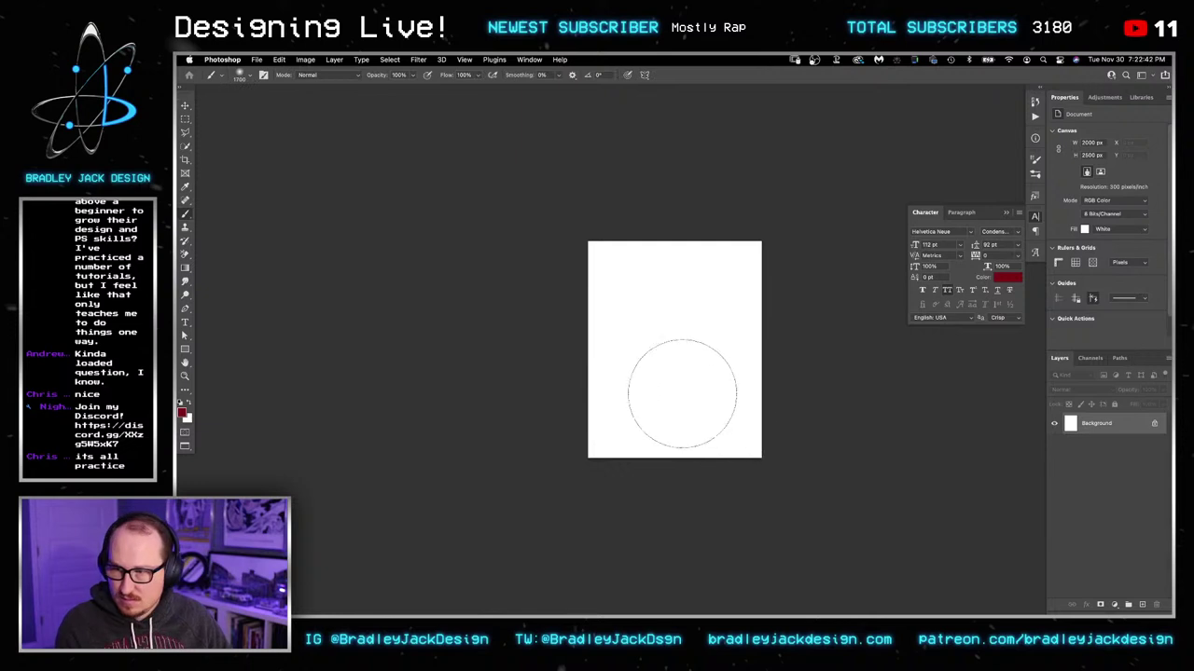
key(x)
key(bracketleft)
key(d)
key(bracketleft)
key(bracketleft)
key(bracketleft)
key(bracketleft)
key(bracketleft)
key(bracketleft)
key(bracketleft)
key(bracketleft)
key(bracketleft)
key(bracketleft)
key(bracketleft)
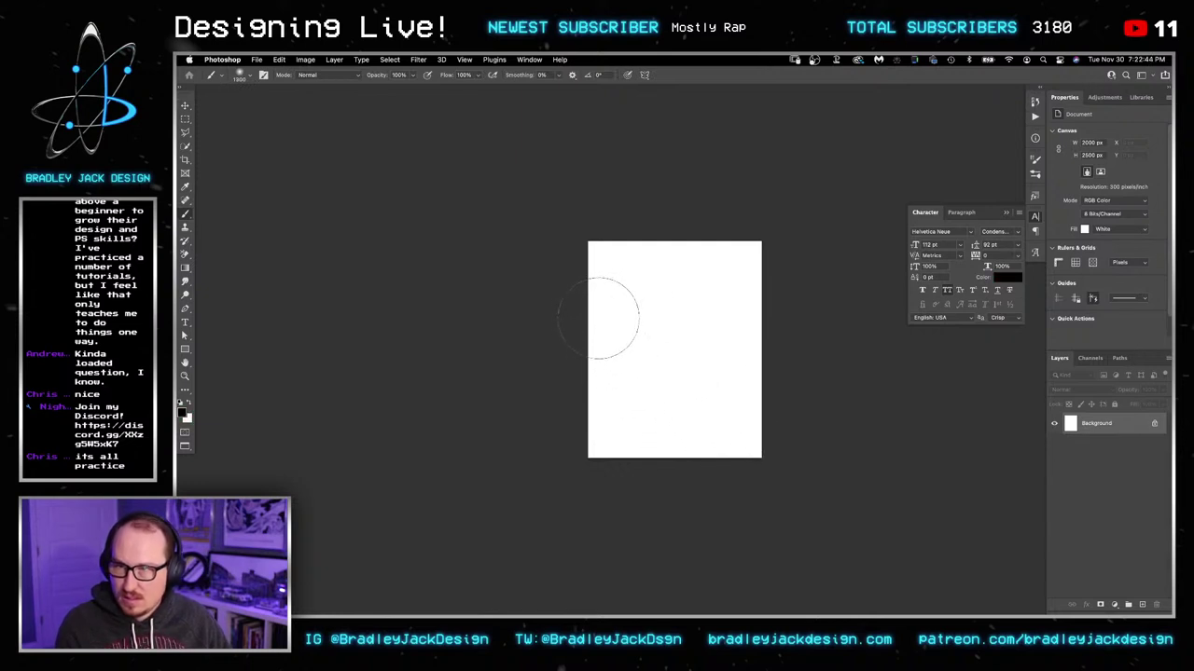
mouse_move(566, 311)
mouse_down()
mouse_move(779, 271)
mouse_move(774, 321)
mouse_move(619, 474)
mouse_move(695, 563)
mouse_move(742, 373)
mouse_move(664, 408)
mouse_up()
drag(507, 331, 796, 253)
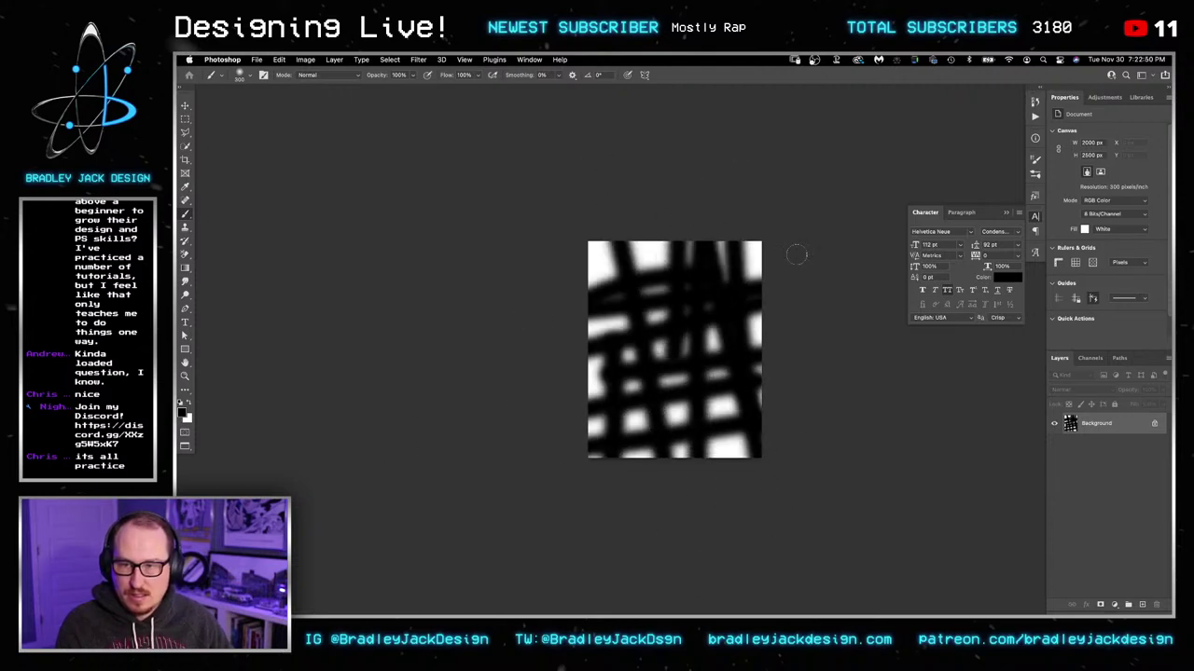
Step: Open the Liquify filter on the canvas of crisscrossing black strokes
click(425, 59)
click(450, 155)
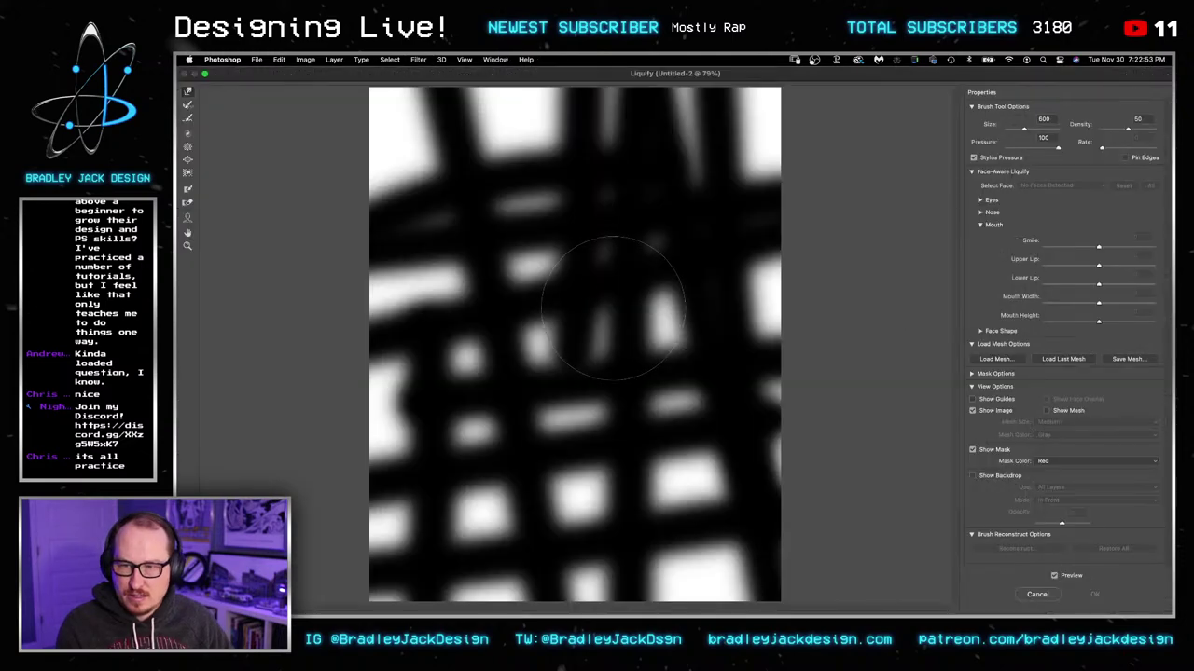
mouse_move(618, 306)
mouse_down()
mouse_move(587, 110)
mouse_move(460, 380)
mouse_move(278, 299)
mouse_move(318, 331)
mouse_move(680, 326)
mouse_move(334, 223)
mouse_move(360, 438)
mouse_move(415, 598)
mouse_move(615, 297)
mouse_move(453, 140)
mouse_move(630, 555)
mouse_move(643, 550)
mouse_move(620, 488)
mouse_up()
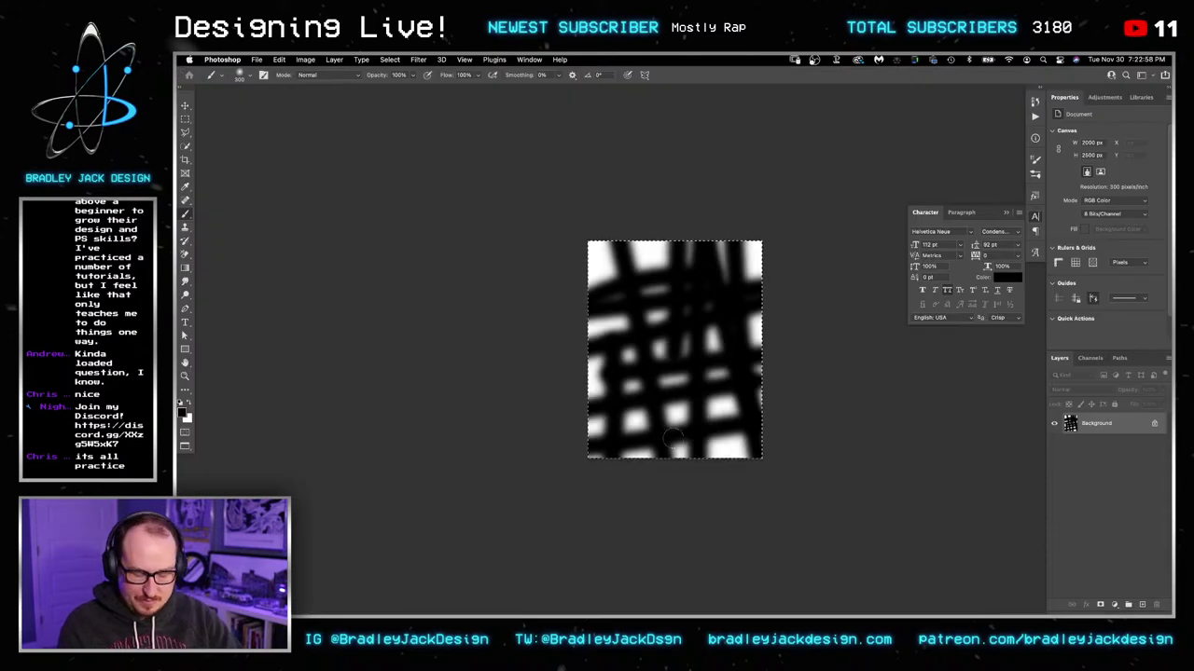
key(i)
key(b)
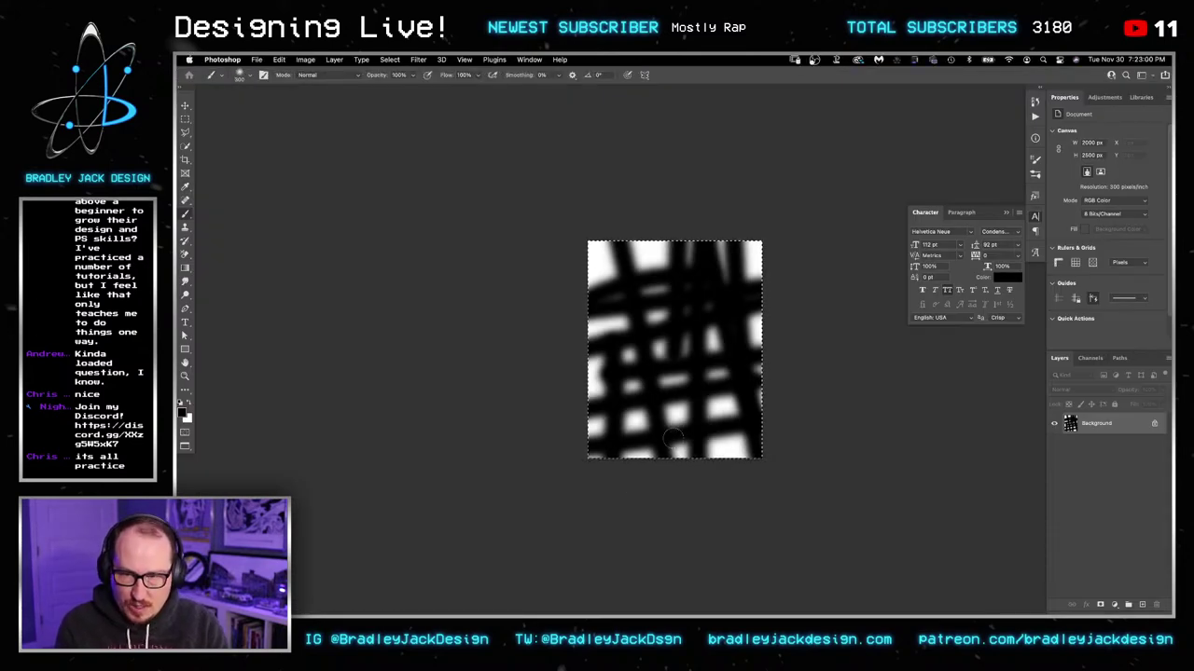
key(super+d)
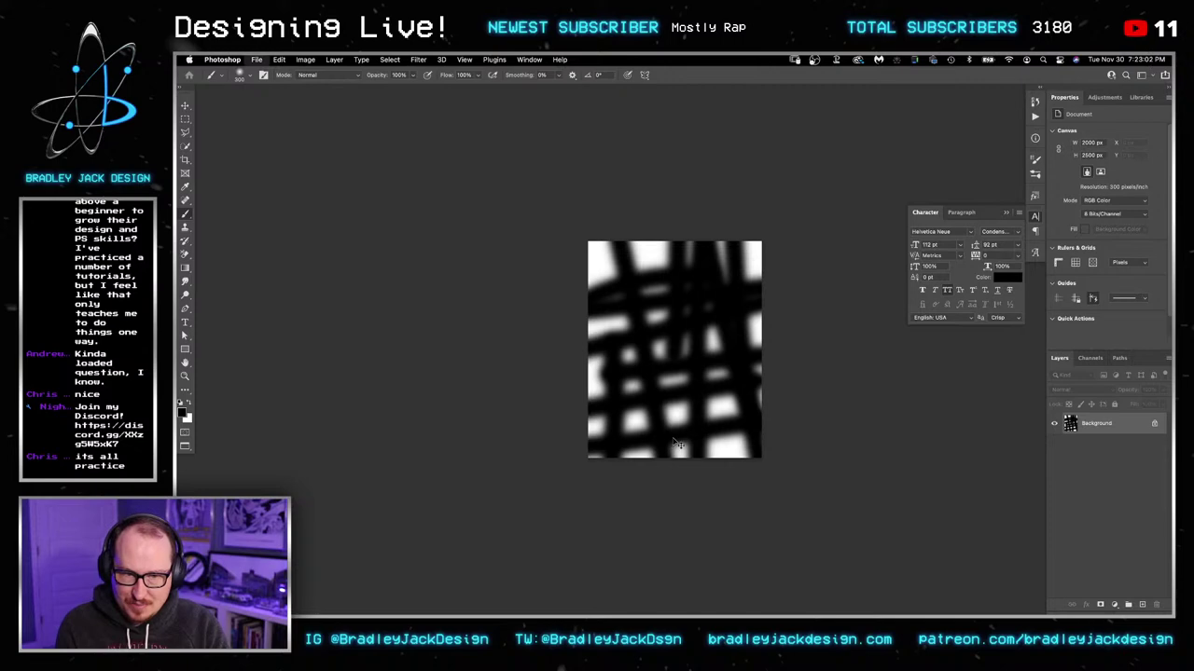
Step: Create a blank white 2000 × 2500 px document and set the Brush tool to 100% hardness and 400 px
key(super+BackSpace)
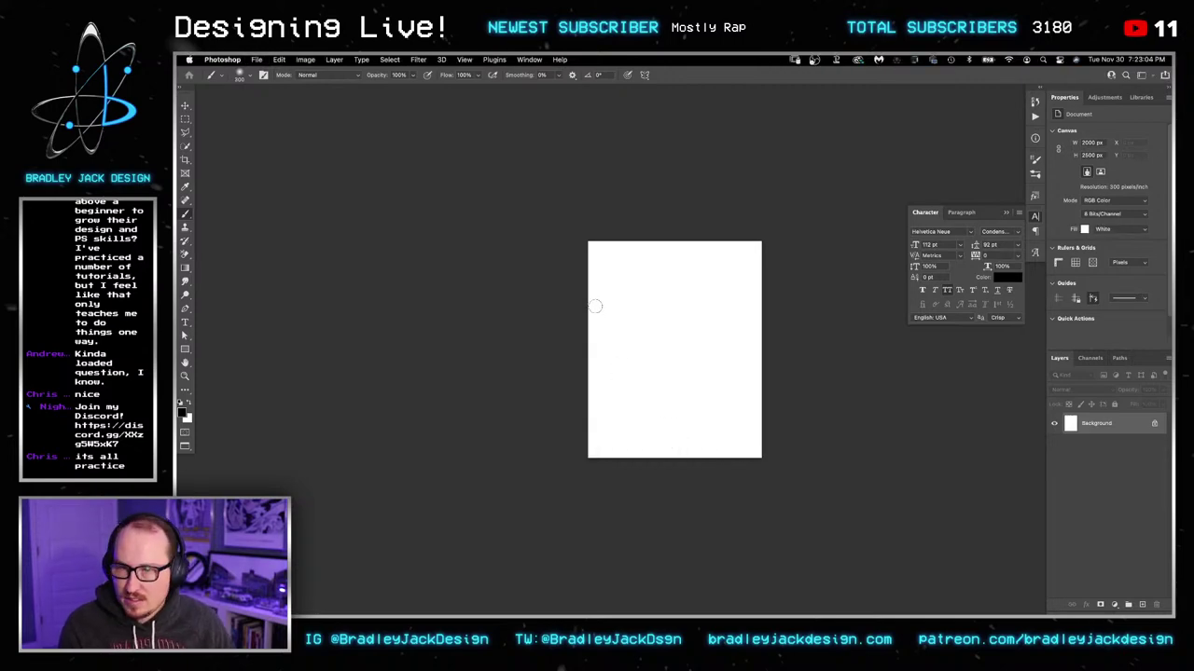
right_click(692, 309)
drag(731, 358, 842, 365)
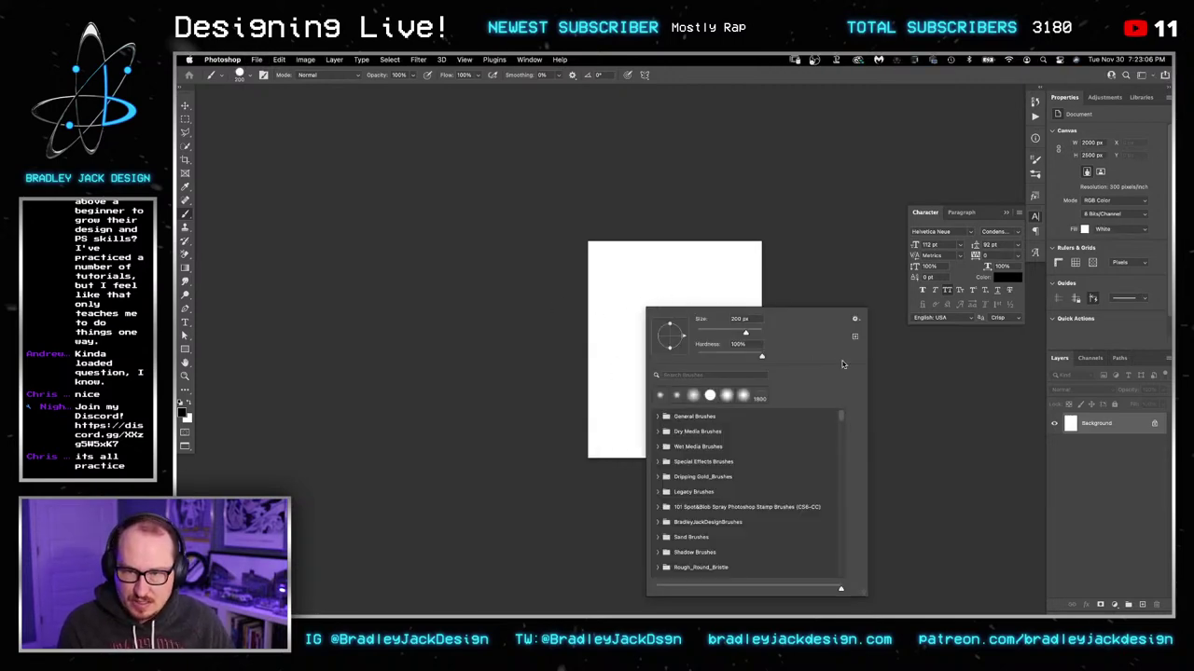
key(Return)
key(bracketright)
key(bracketright)
key(bracketright)
key(bracketright)
key(bracketright)
key(bracketright)
Step: Paint thick black horizontal, vertical and diagonal strokes that cross each other over the white canvas
drag(501, 303, 913, 317)
drag(503, 384, 1025, 392)
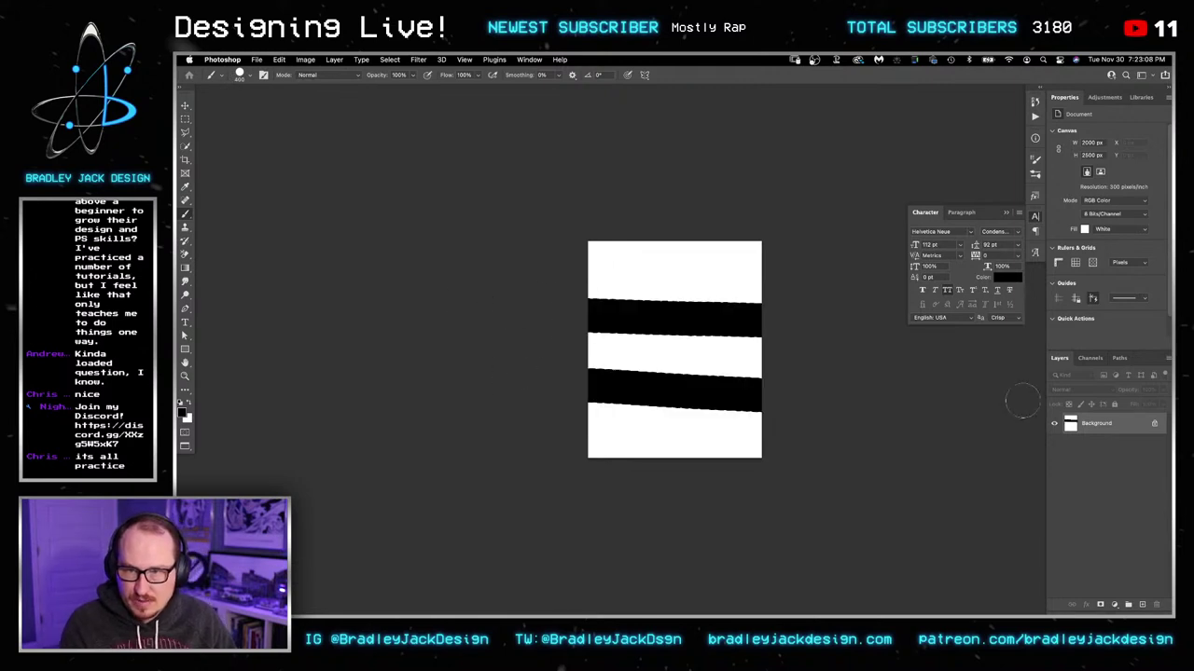
drag(606, 224, 612, 476)
drag(714, 210, 701, 473)
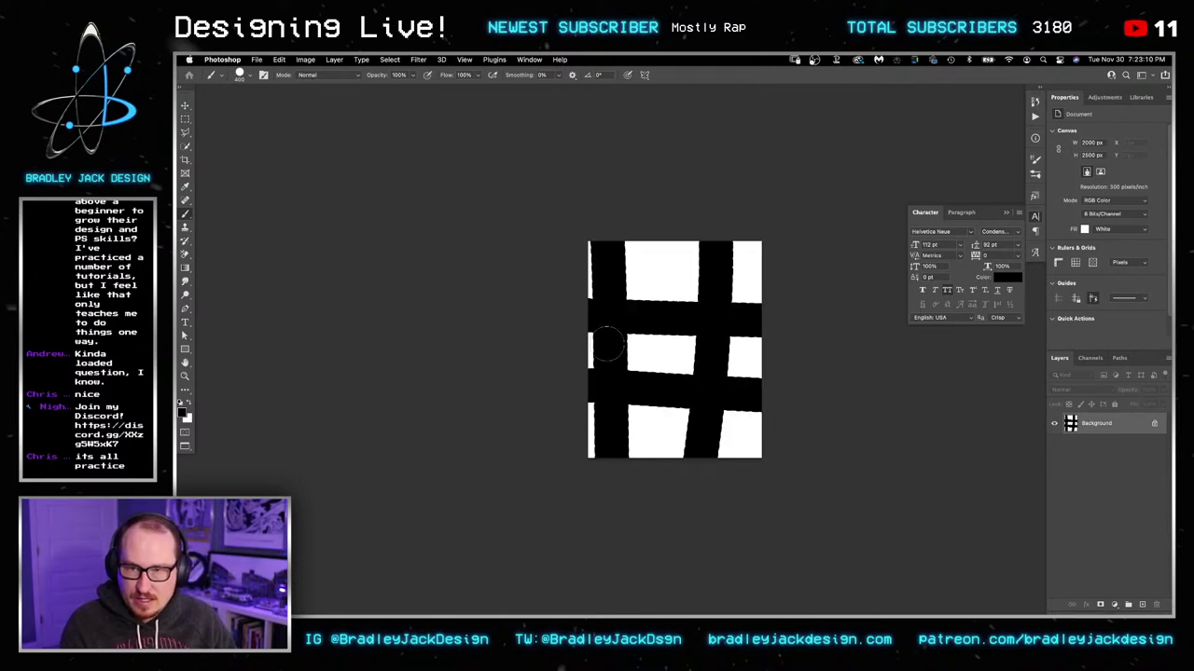
drag(674, 210, 657, 321)
mouse_move(640, 416)
mouse_down()
mouse_move(706, 368)
mouse_move(754, 364)
mouse_up()
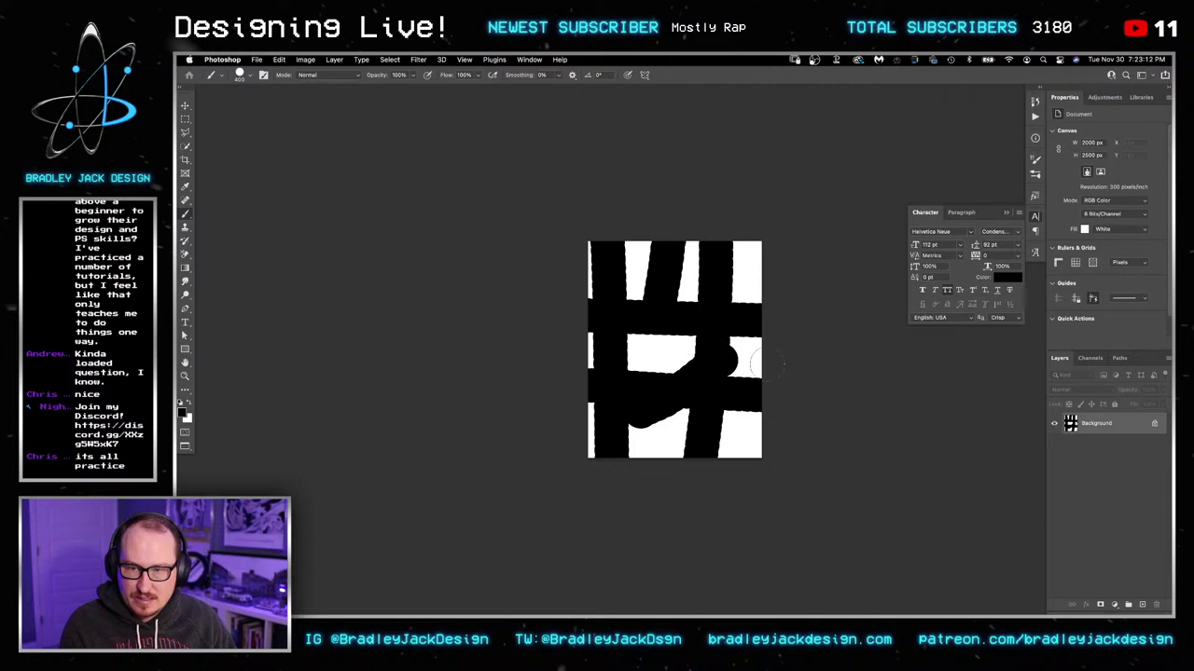
Step: Liquify the black-and-white strokes with a size 500 Forward Warp brush into a marbled swirl pattern across the whole canvas
click(418, 60)
mouse_move(421, 194)
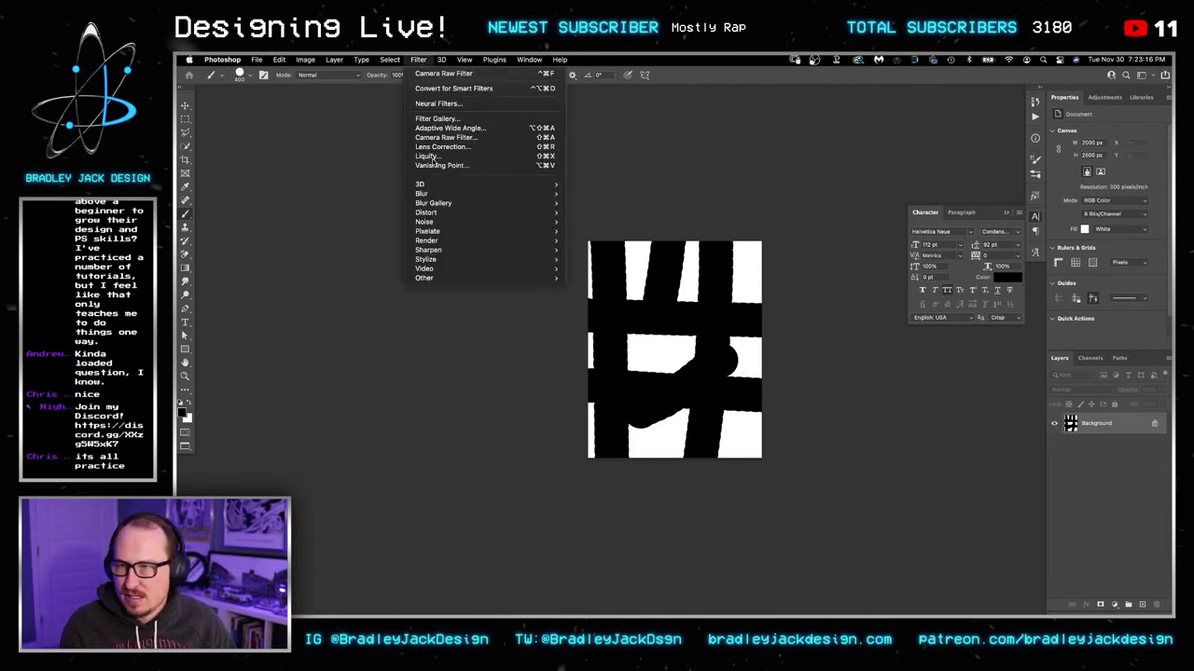
click(428, 156)
key(bracketleft)
key(bracketleft)
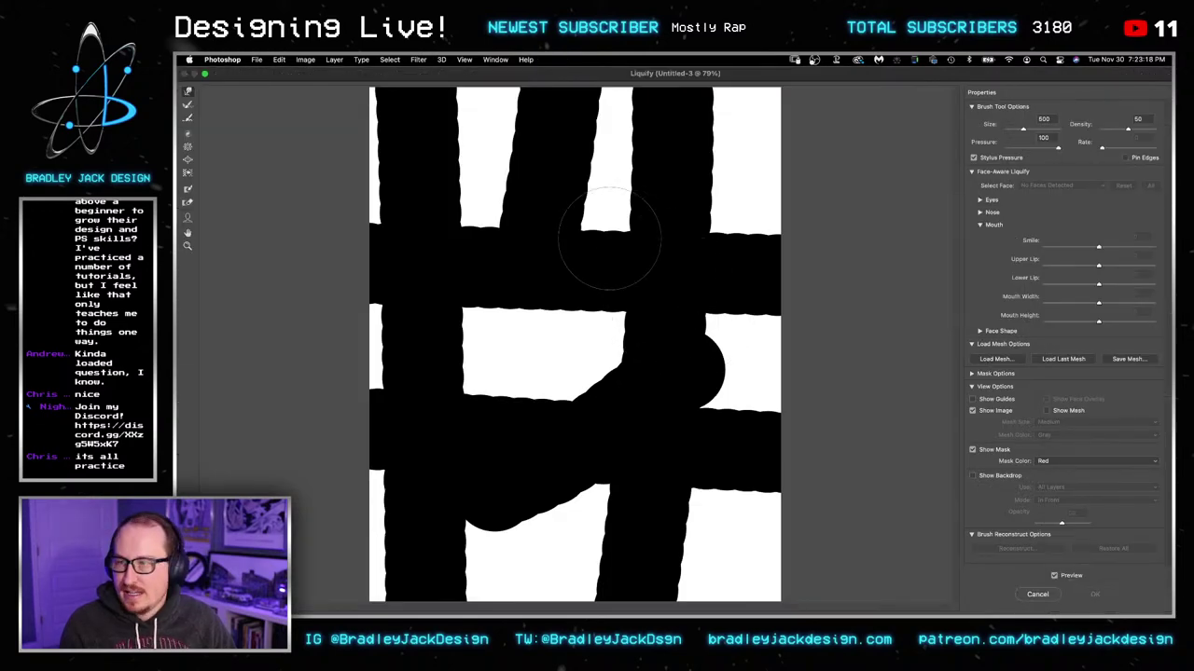
mouse_move(327, 154)
mouse_down()
mouse_move(763, 289)
mouse_move(721, 404)
mouse_move(265, 362)
mouse_move(525, 480)
mouse_move(527, 182)
mouse_move(362, 228)
mouse_move(497, 297)
mouse_move(566, 291)
mouse_move(643, 597)
mouse_move(452, 471)
mouse_move(466, 492)
mouse_move(617, 378)
mouse_move(606, 308)
mouse_move(498, 224)
mouse_move(366, 392)
mouse_move(601, 261)
mouse_move(504, 250)
mouse_move(475, 382)
mouse_move(403, 340)
mouse_move(509, 243)
mouse_move(763, 114)
mouse_move(735, 380)
mouse_move(449, 491)
mouse_move(530, 369)
mouse_move(466, 420)
mouse_move(466, 471)
mouse_move(639, 415)
mouse_move(601, 294)
mouse_move(620, 447)
mouse_move(746, 462)
mouse_up()
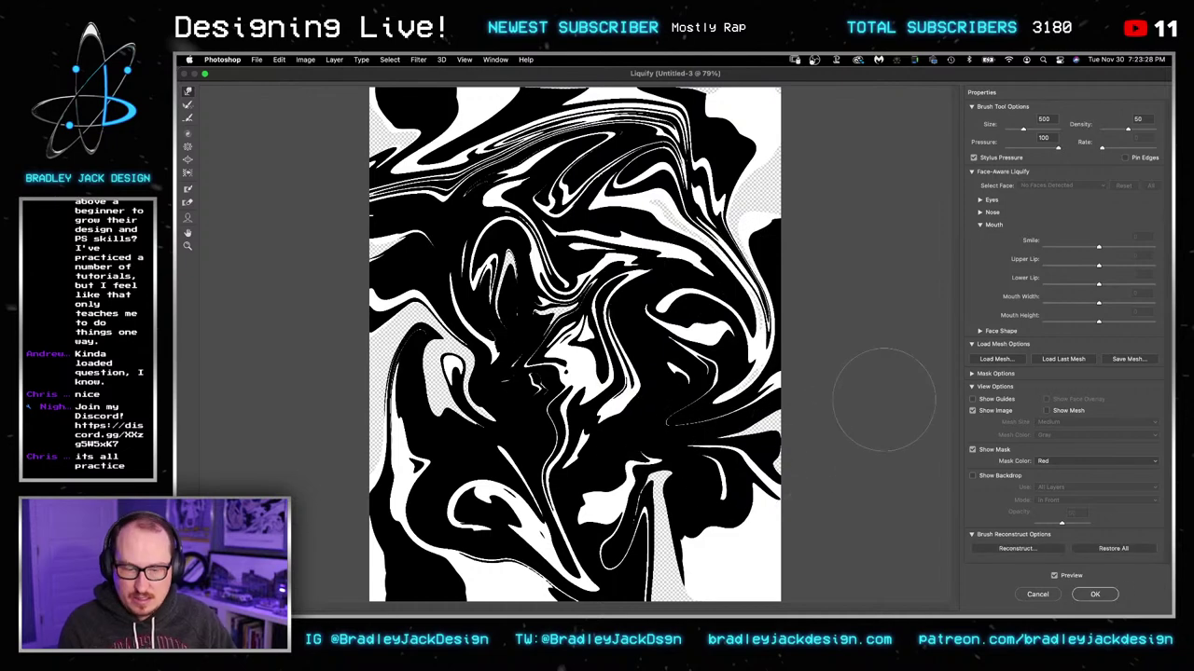
key(Return)
Step: Add a new layer above the background and fill it with black
key(g)
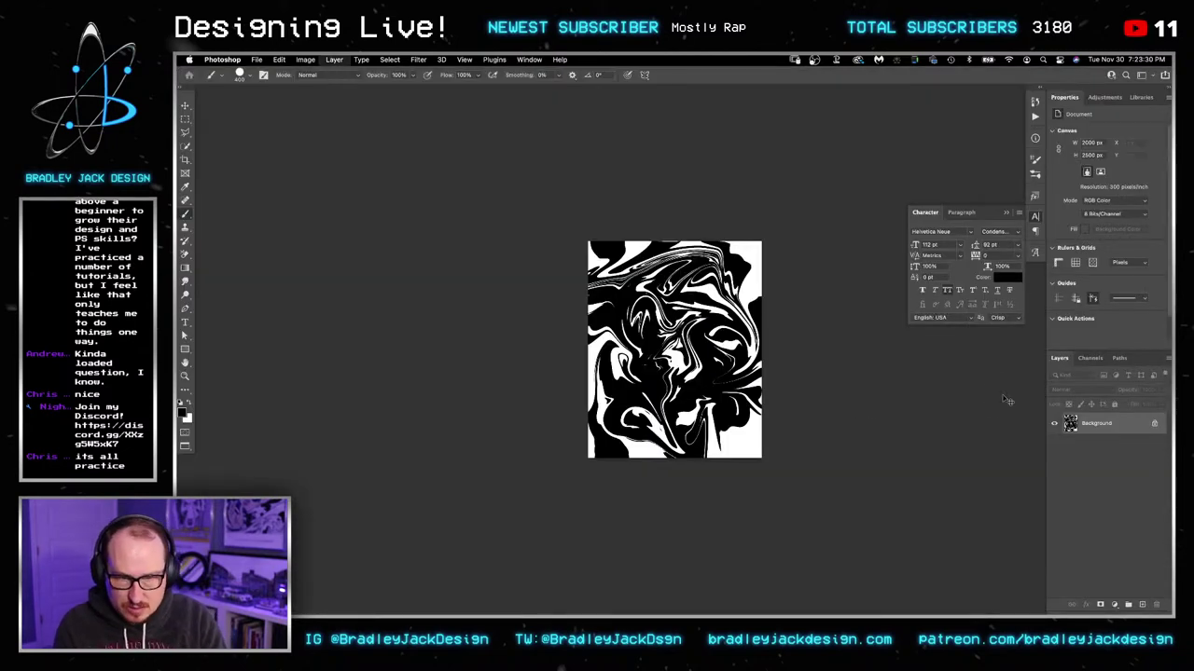
key(ctrl+shift+alt+n)
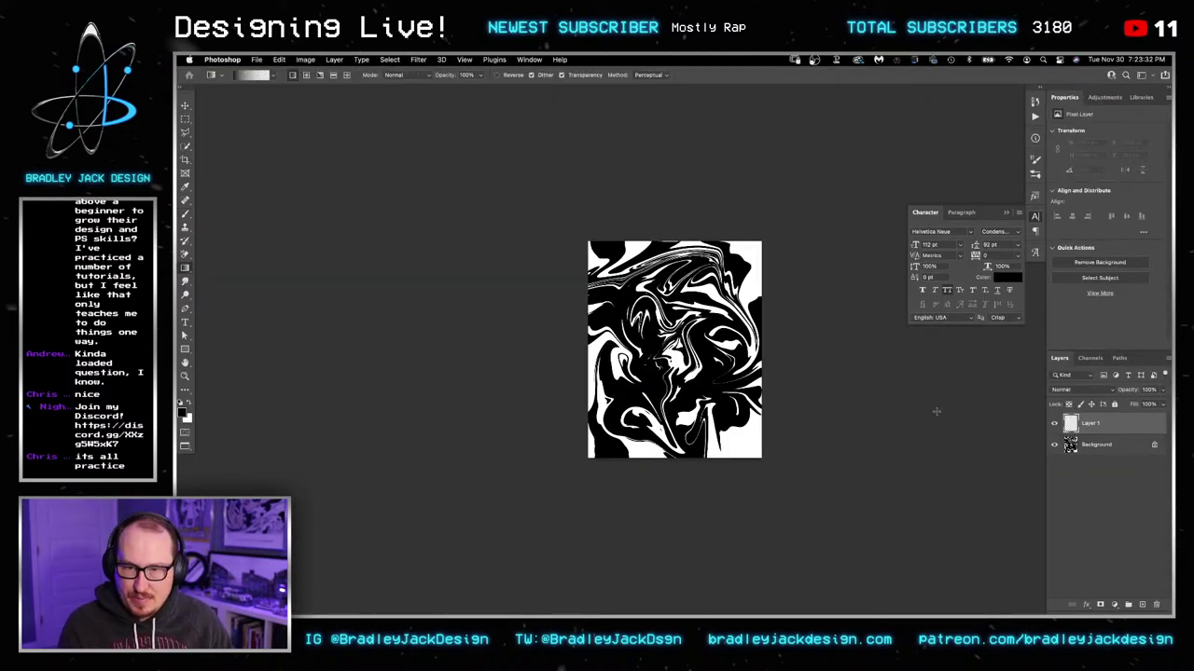
key(alt+BackSpace)
right_click(936, 411)
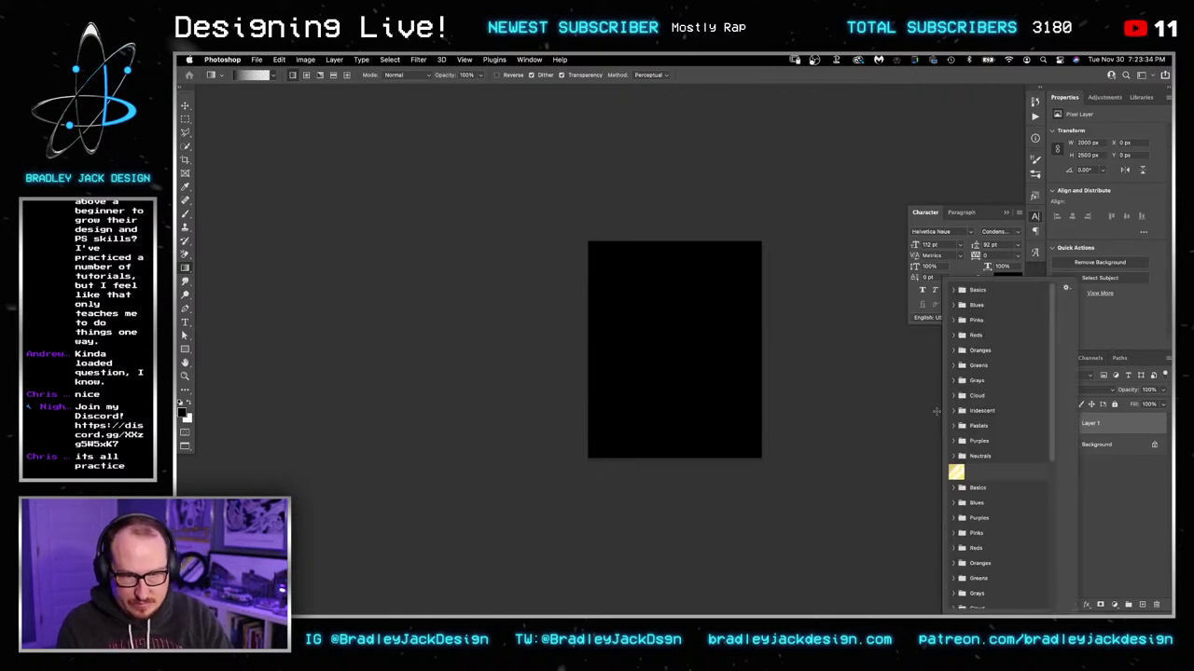
click(1081, 409)
Step: Convert the Background into a regular layer and move it above the black Layer 1
click(1101, 446)
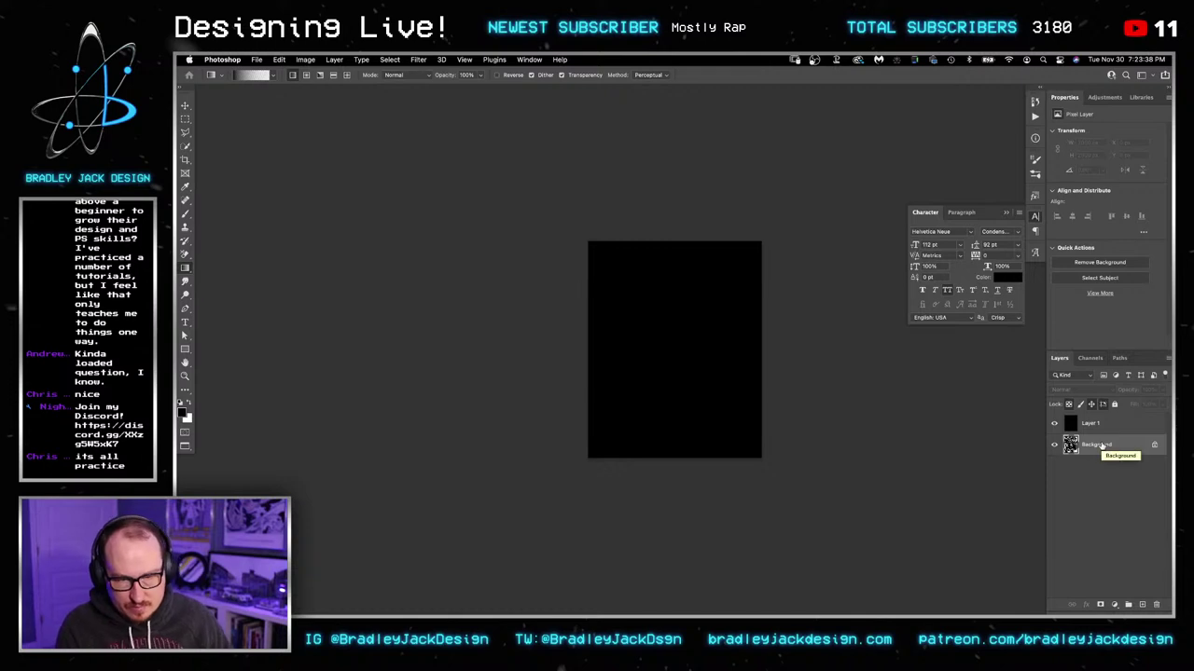
double_click(1102, 447)
key(Return)
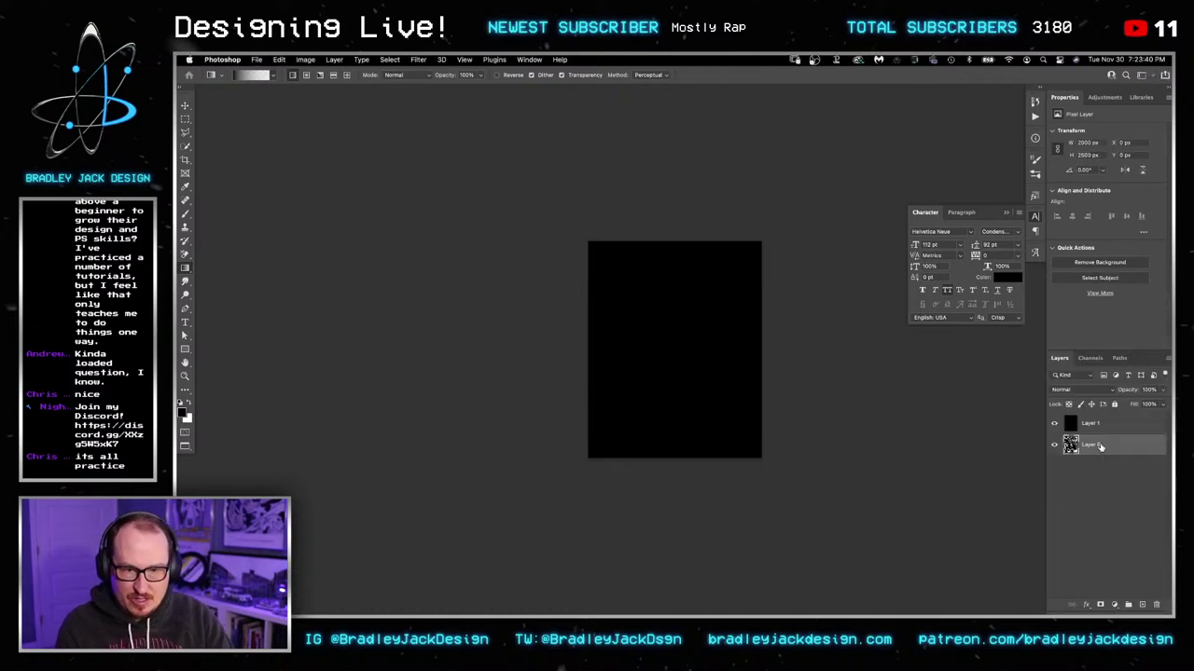
key(super+])
key(v)
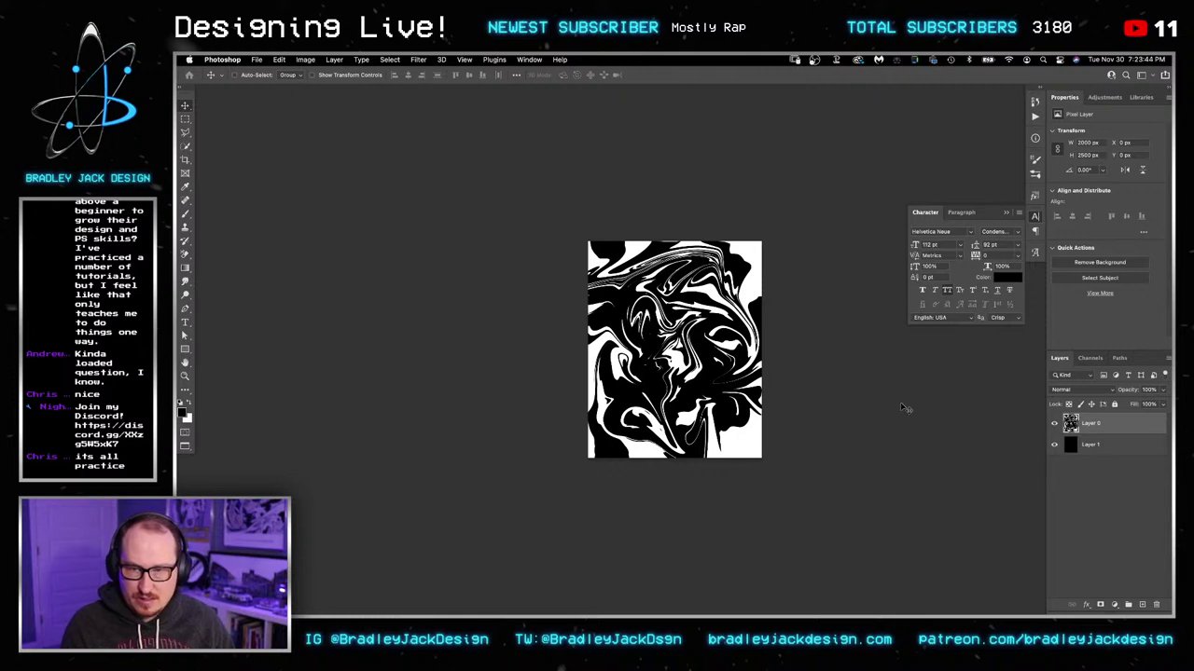
click(428, 58)
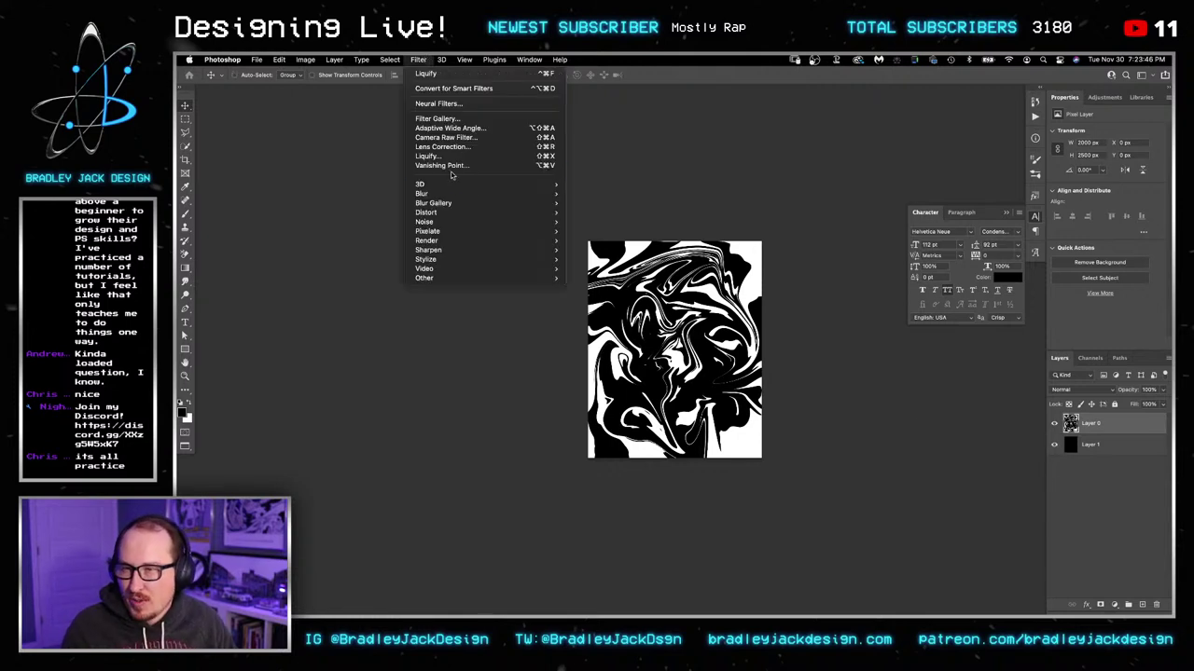
mouse_move(458, 188)
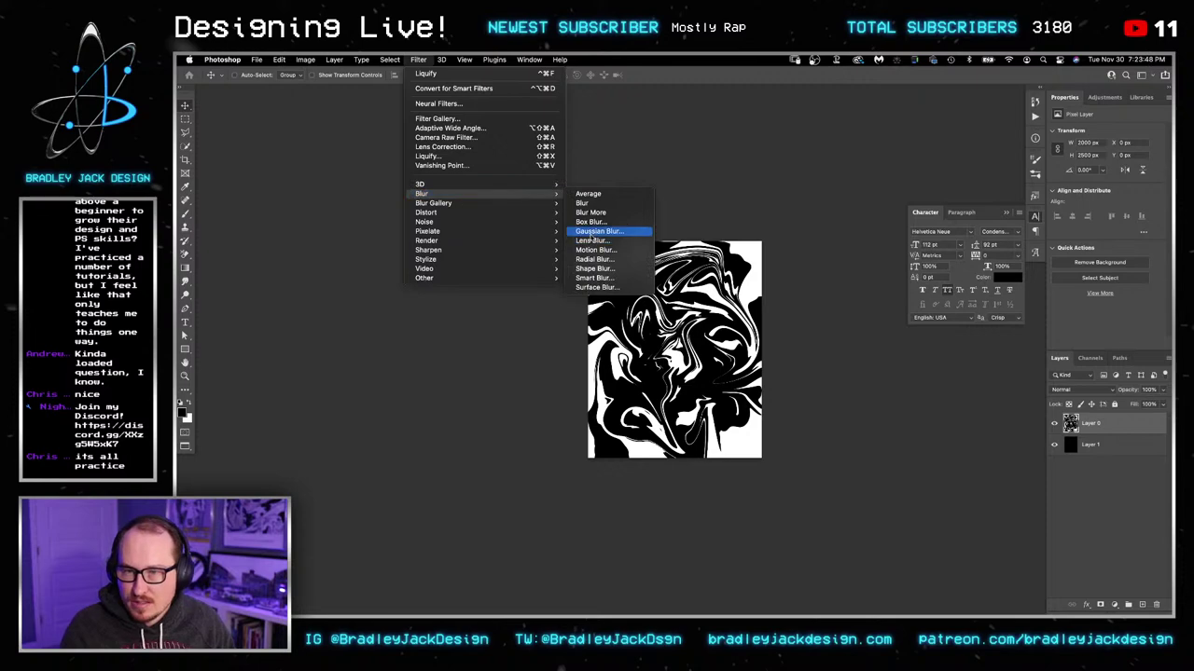
click(606, 231)
key(Escape)
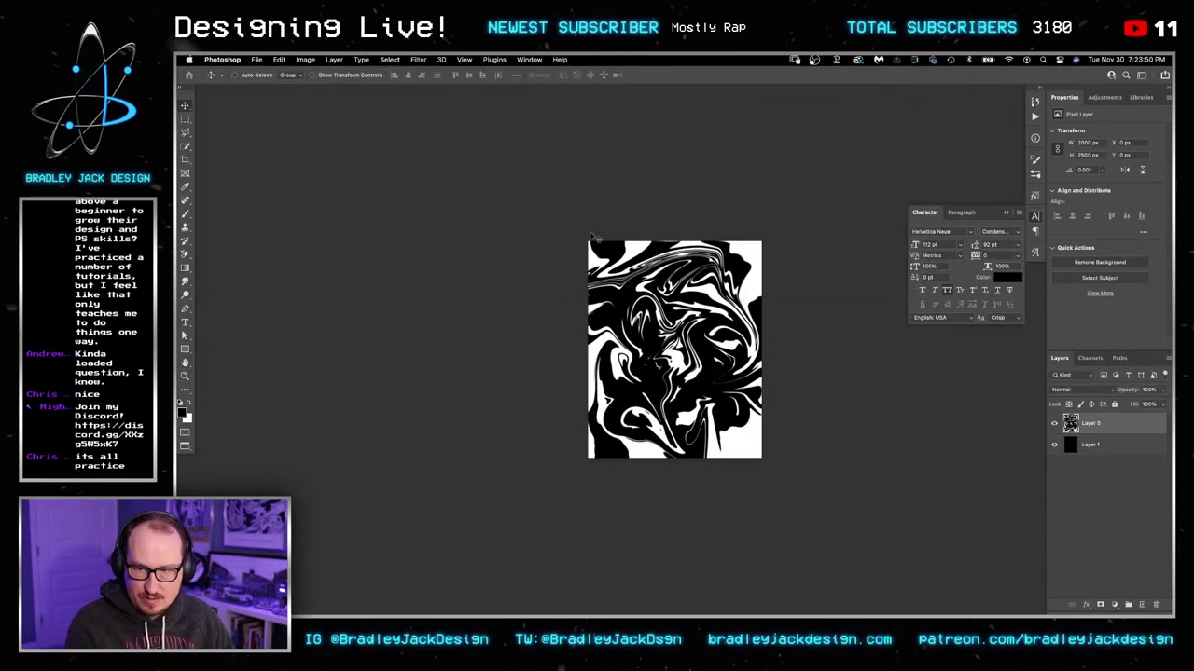
Step: Save the swirl pattern document as Dispalce1.psd in the Downloads folder
key(super+s)
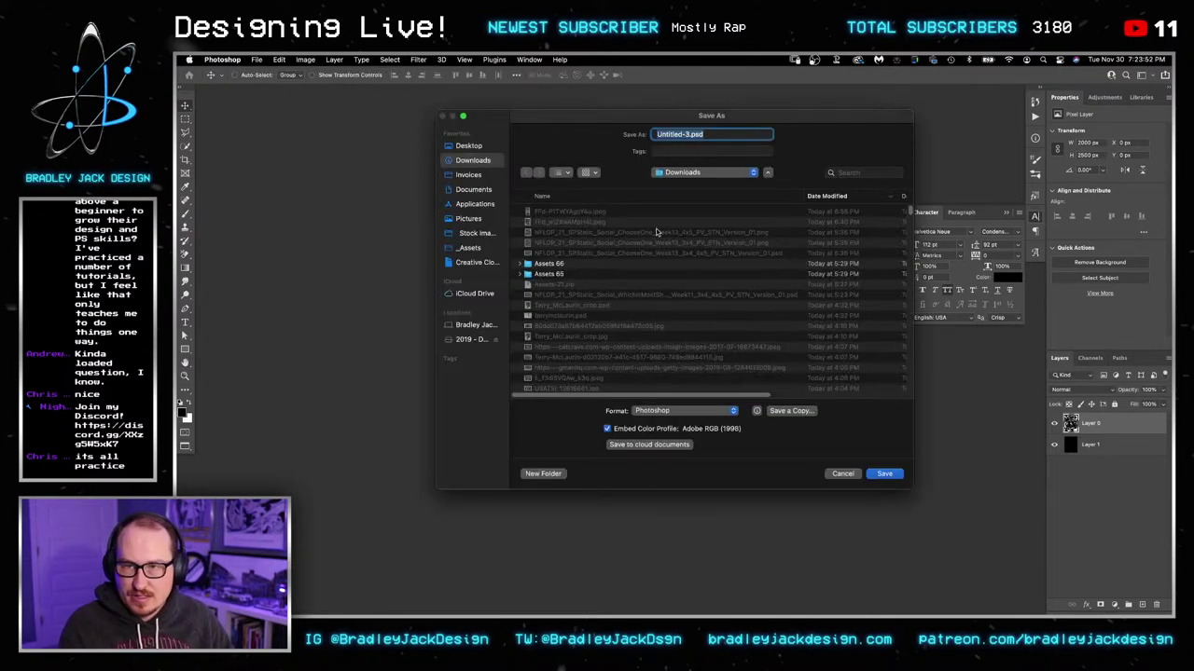
text(Dispa)
text(lce1)
key(Return)
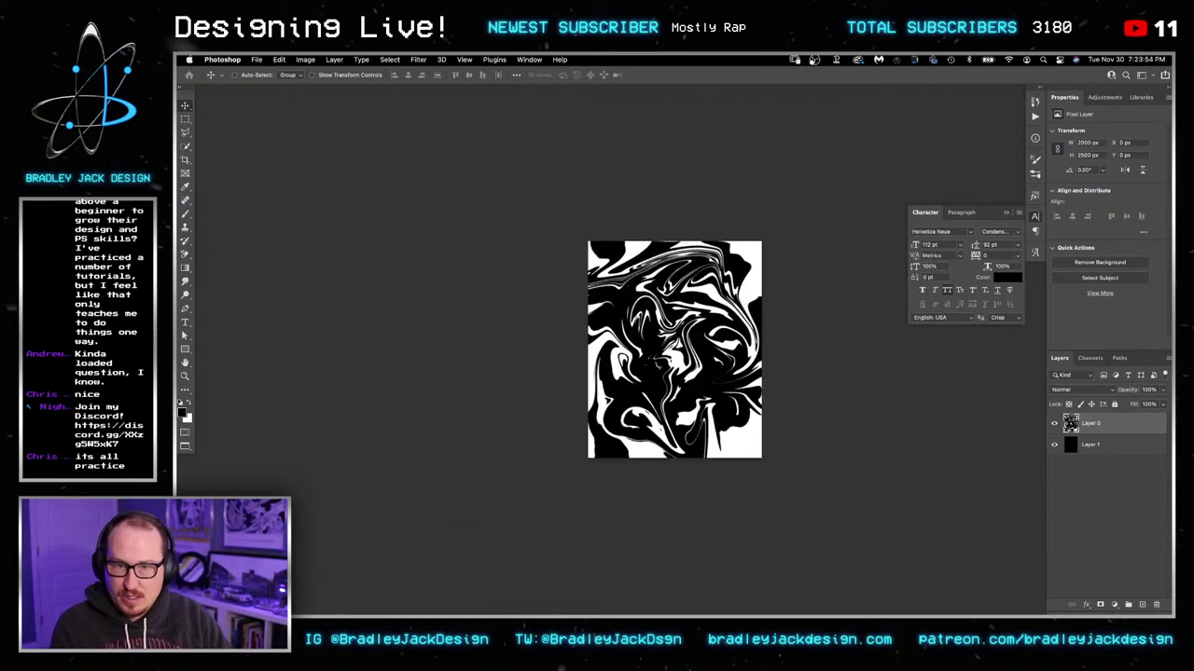
Step: Rotate the swirl layer 180° and save the document as Dispalce2.psd in Downloads
key(super+t)
drag(810, 240, 552, 481)
key(Return)
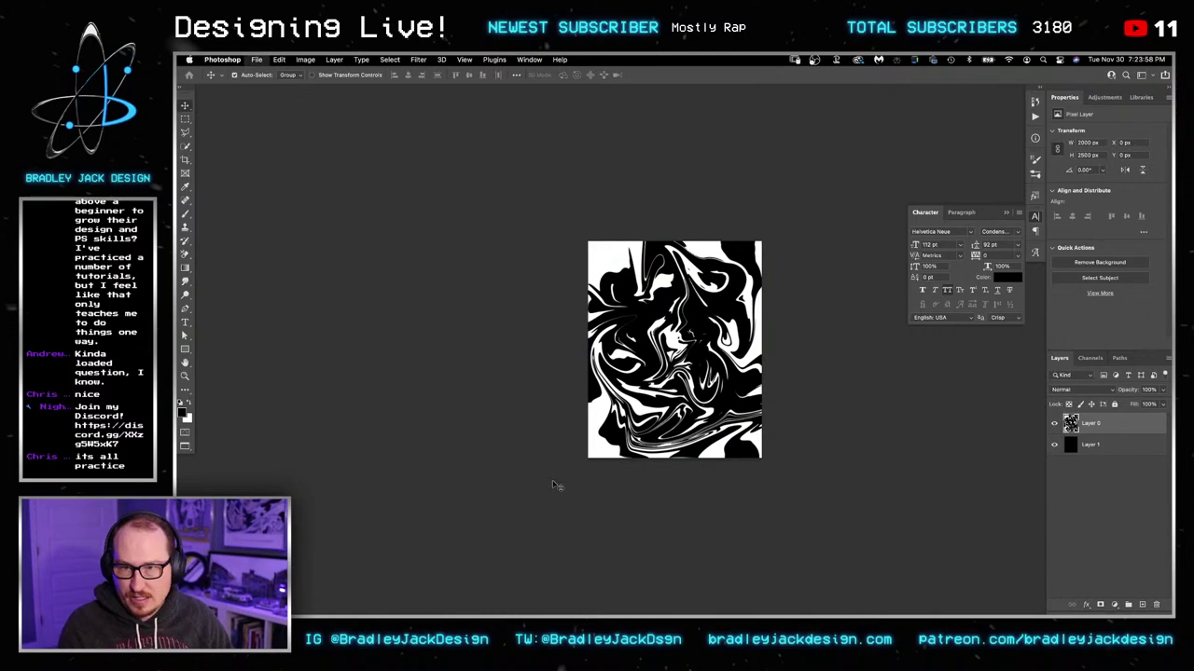
key(super+shift+s)
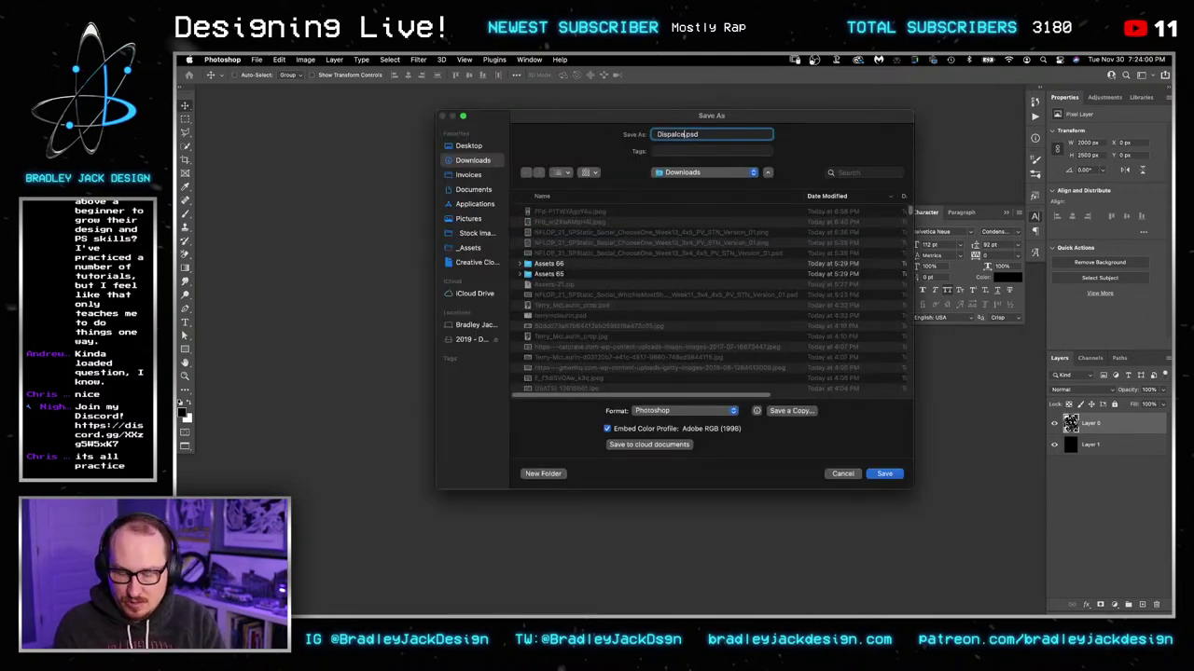
key(Return)
Step: Rotate the swirl layer to -90°, scale it to about 129% to cover the canvas, and save as Dispalce4.psd
key(super+t)
drag(810, 214, 573, 255)
drag(782, 262, 810, 231)
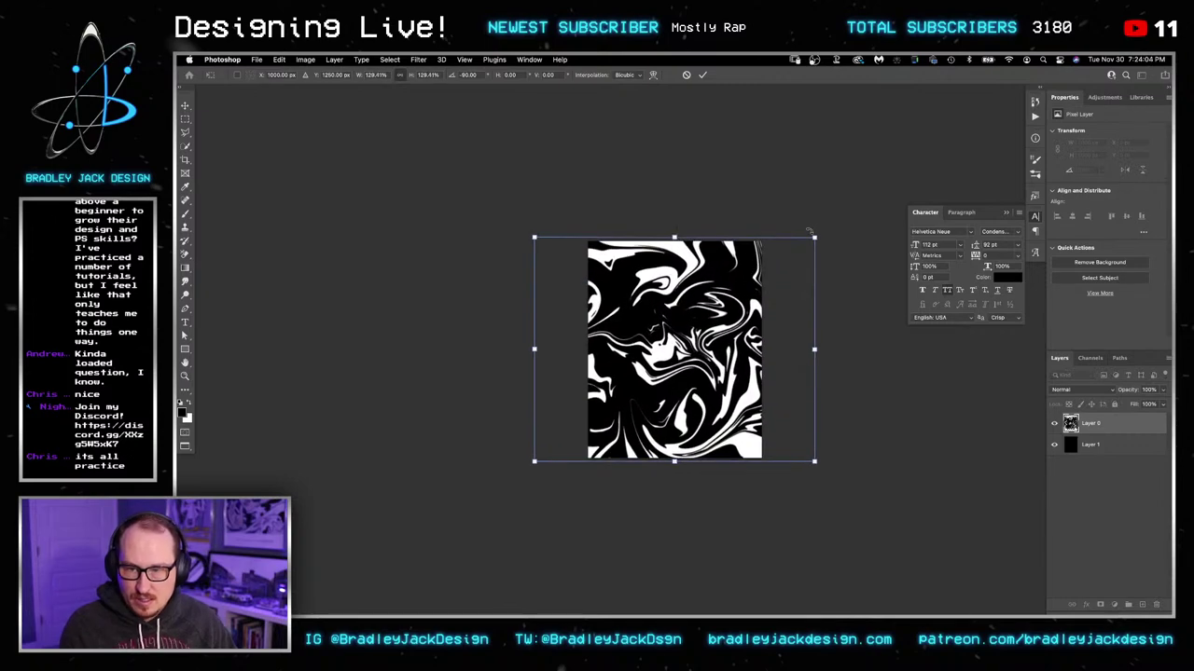
key(Return)
key(super+shift+s)
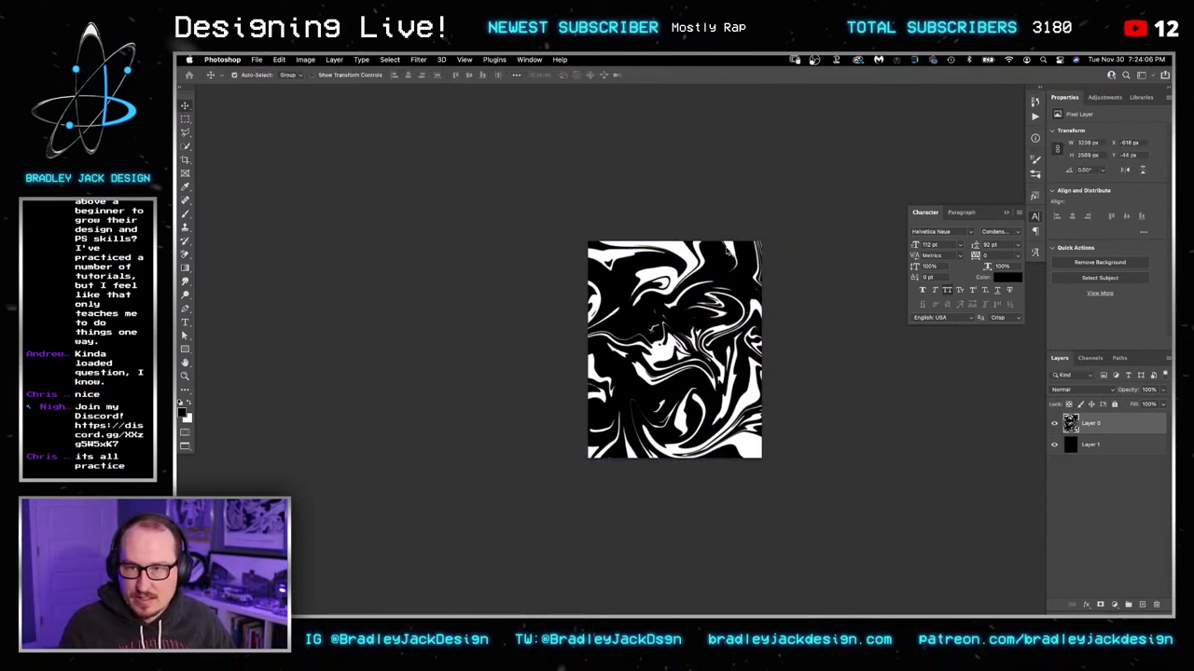
key(Return)
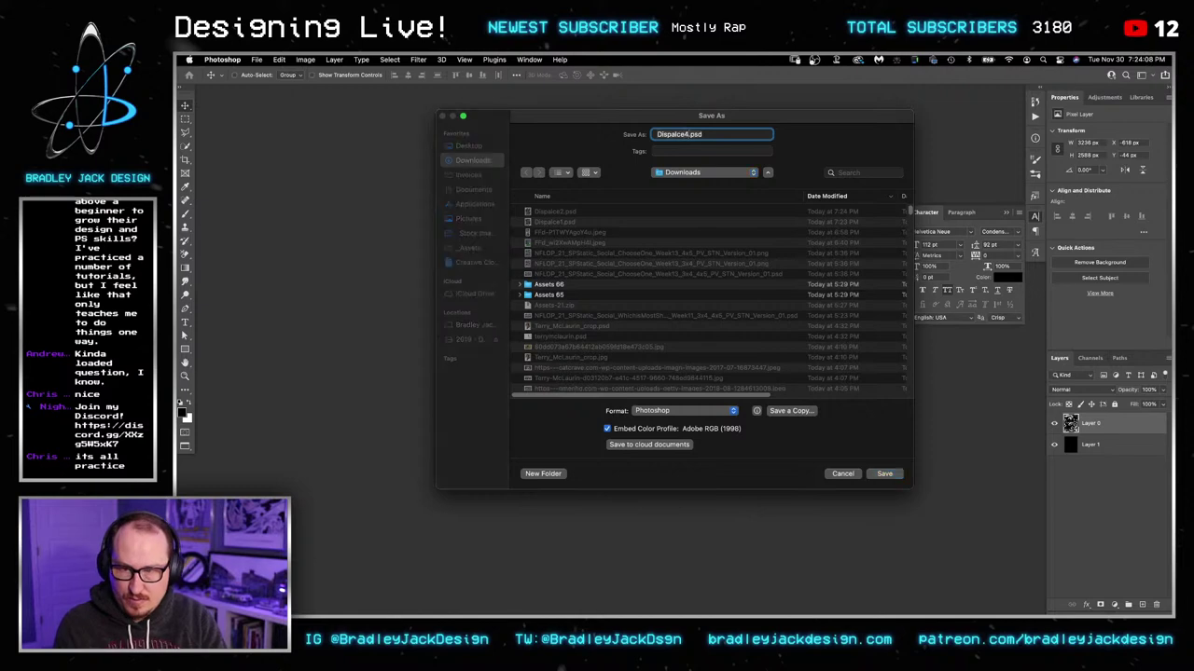
Step: Close the displacement map document and close Untitled-2 without saving its changes
key(super+w)
key(super+w)
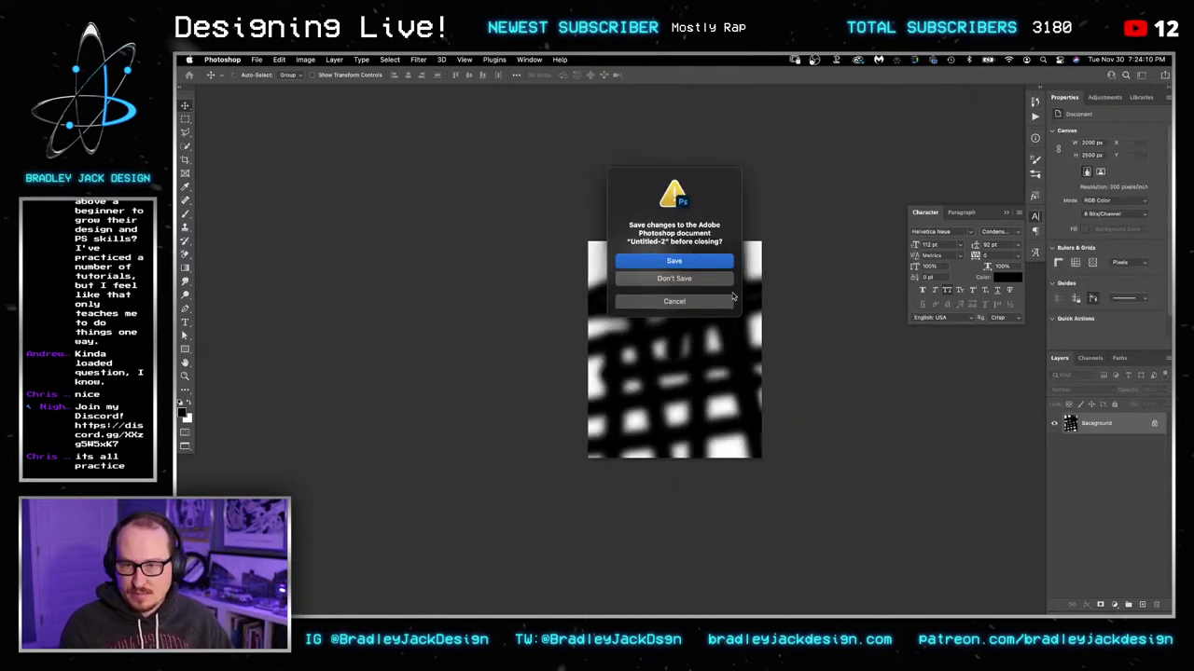
key(super+d)
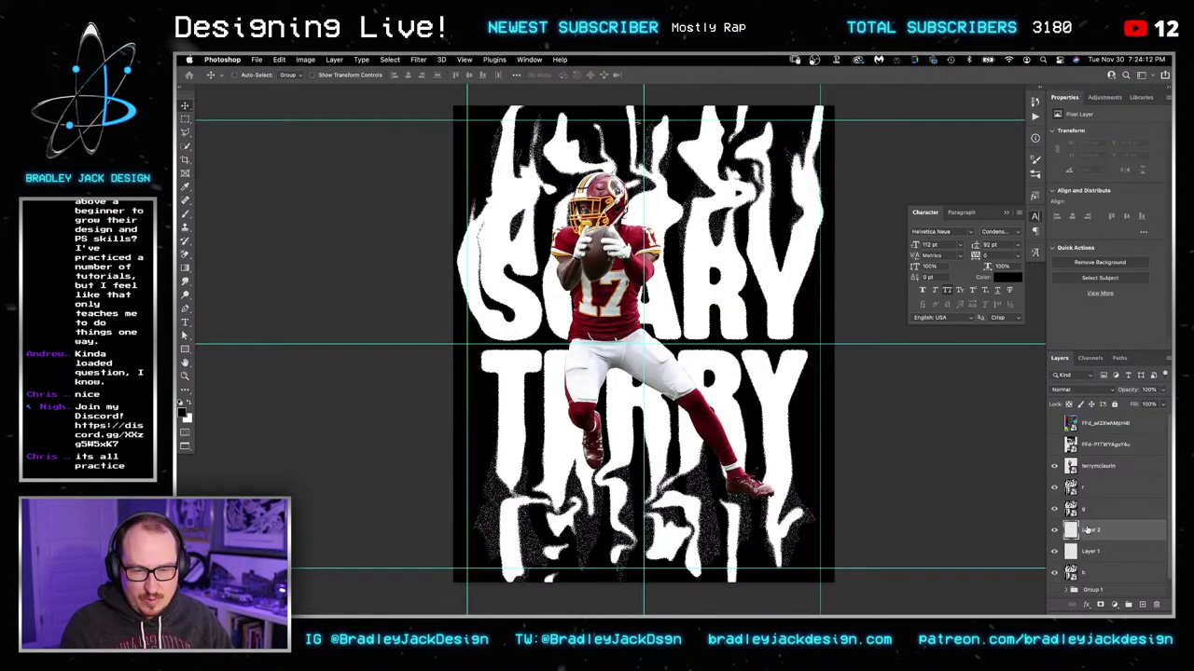
Step: Delete the empty Layer 2 and Layer 1 from the SCARY TERRY poster
key(Delete)
key(Delete)
Step: Apply a Displace filter to layer r with horizontal and vertical scale 10, Stretch To Fit and Repeat Edge Pixels, using Dispalce1.psd as the map
click(1091, 495)
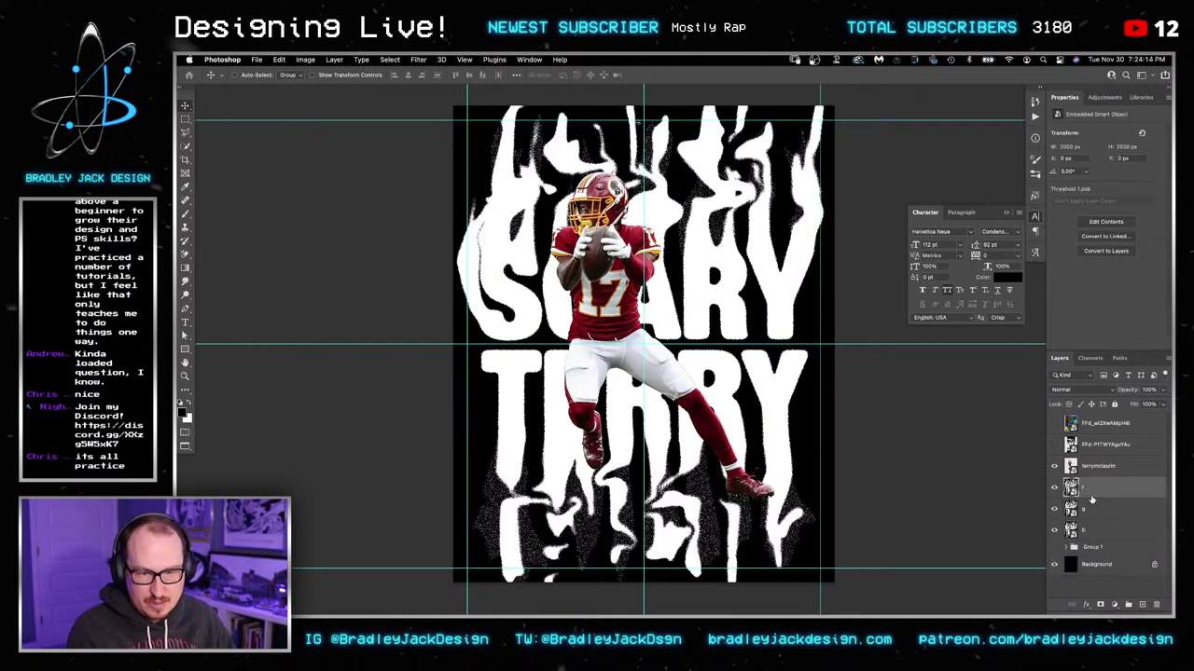
click(419, 59)
mouse_move(458, 215)
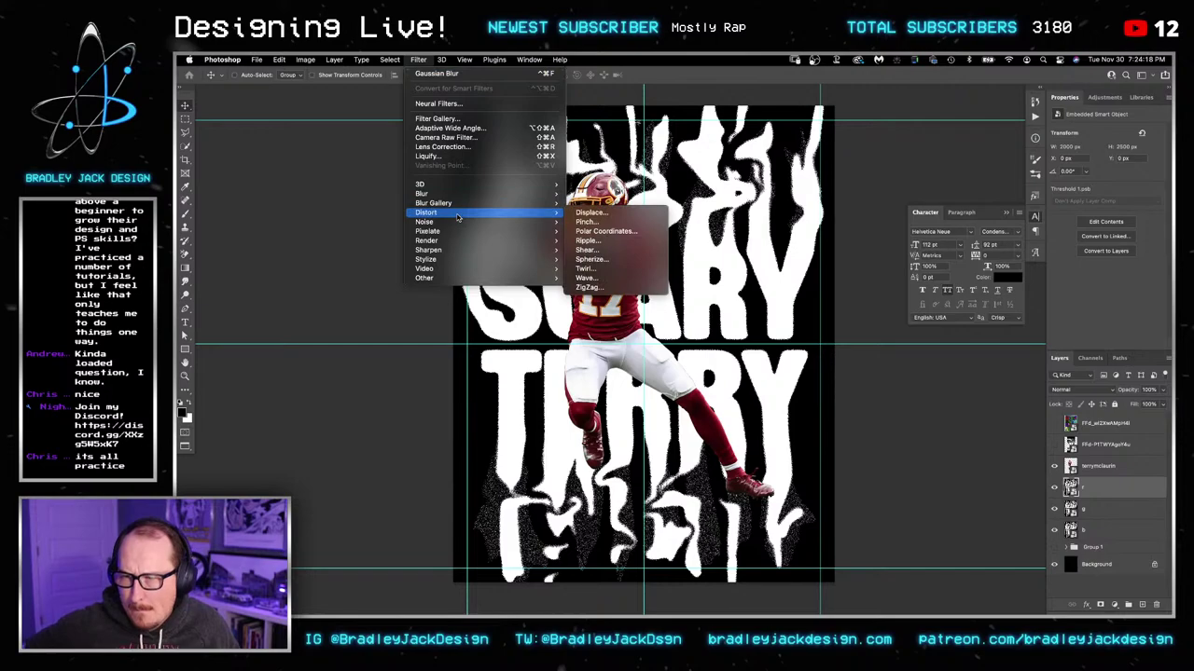
click(590, 213)
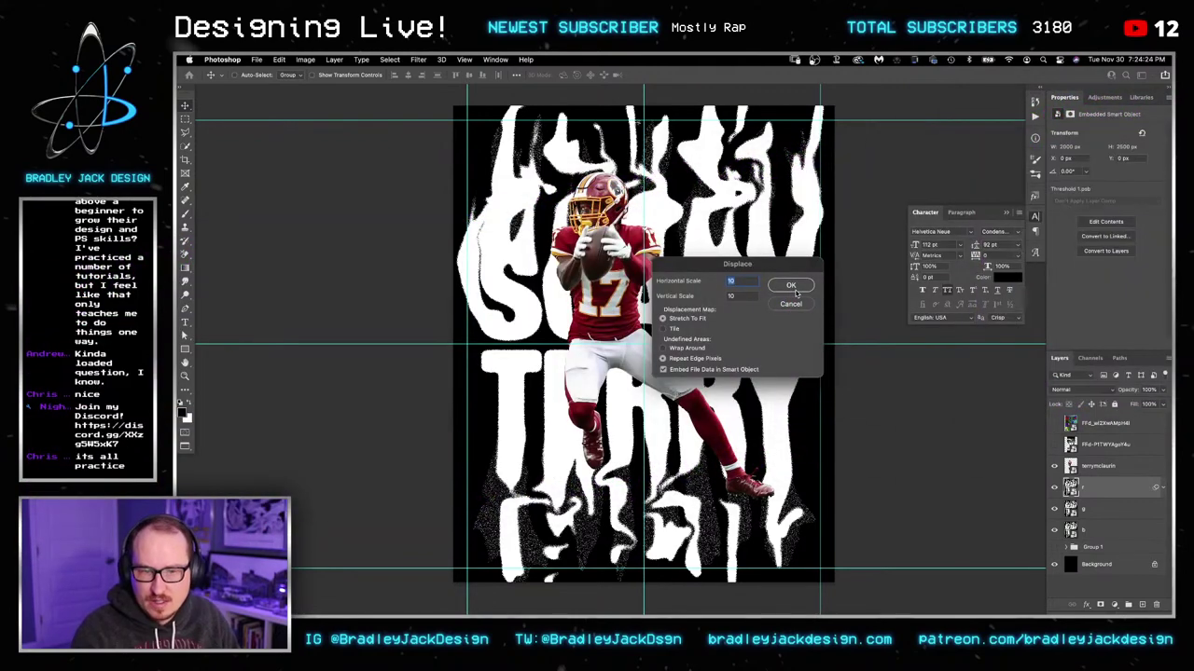
click(791, 287)
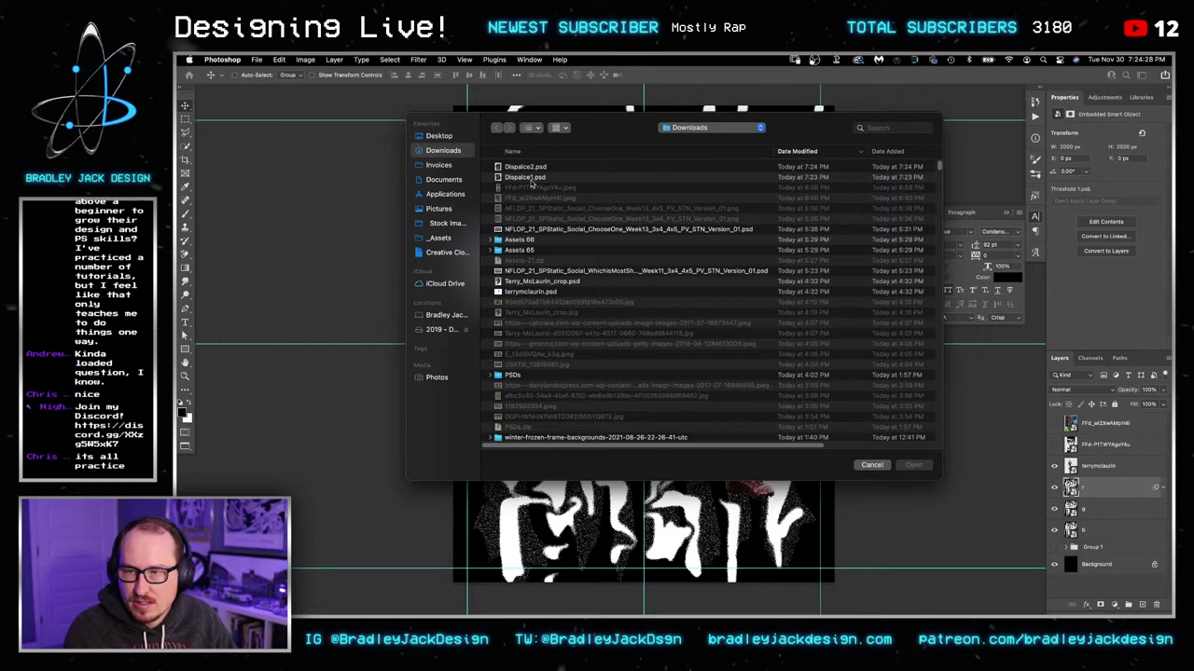
click(530, 177)
double_click(533, 187)
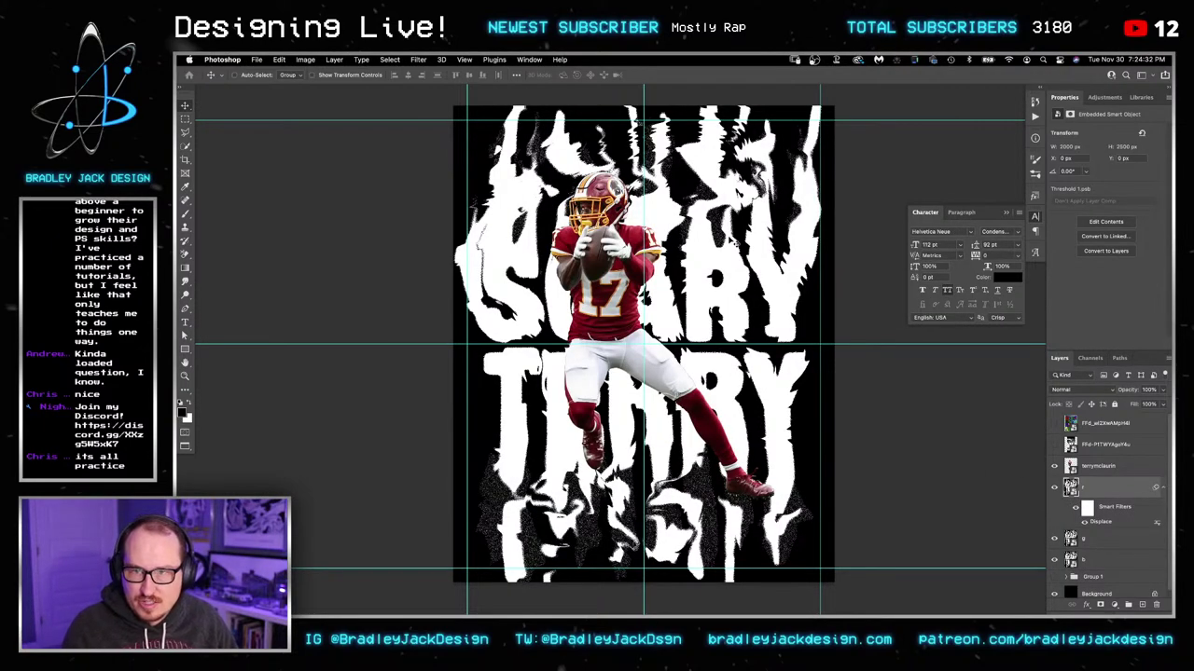
Step: Apply a Displace filter to layer g with horizontal and vertical scale 10, Stretch To Fit and Repeat Edge Pixels, using Dispalce2.psd
double_click(1096, 542)
key(Escape)
click(418, 58)
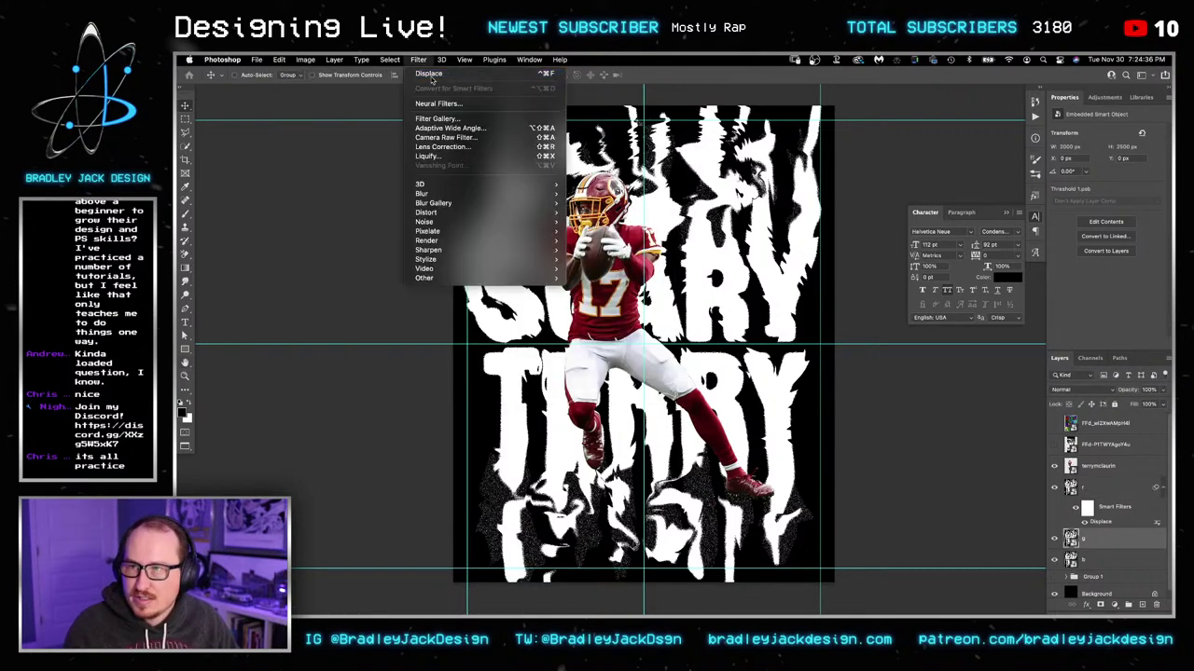
click(431, 76)
click(790, 285)
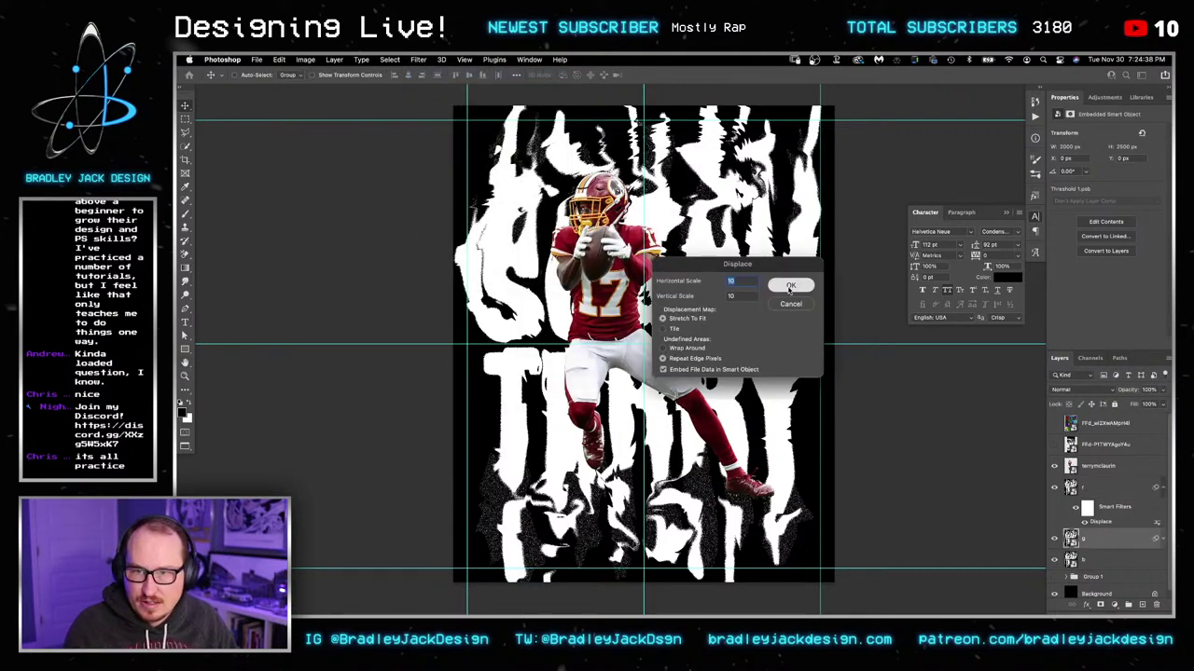
click(522, 177)
double_click(511, 178)
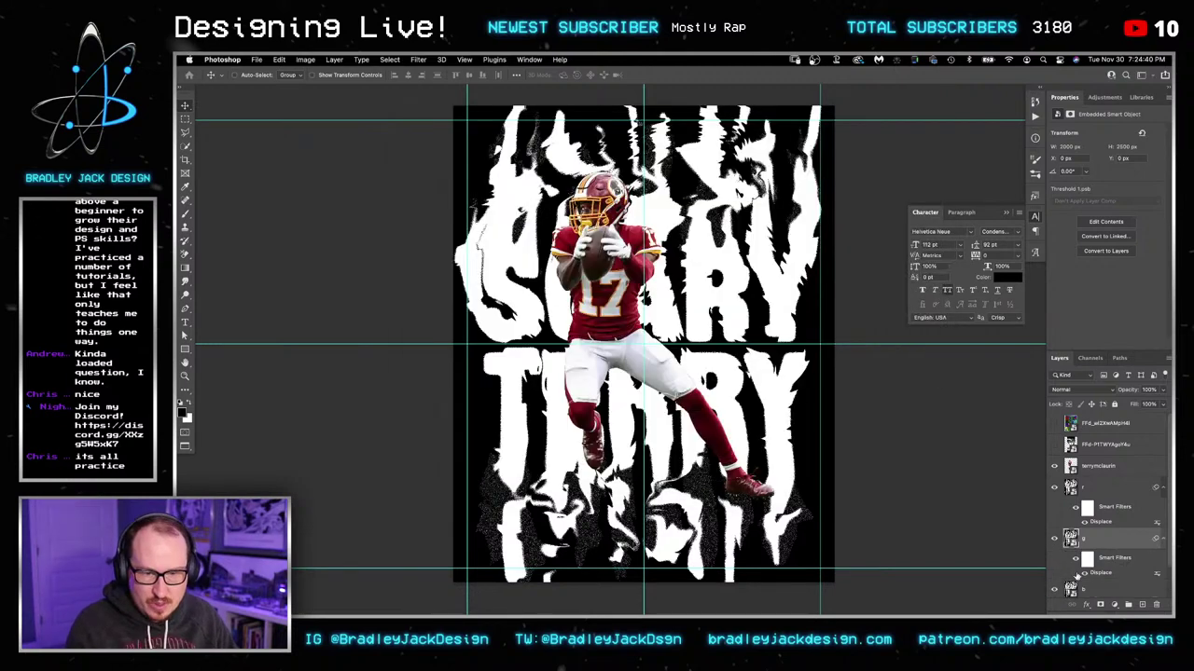
Step: Apply a Displace filter to layer b with scale 10 in both directions, Stretch To Fit and Repeat Edge Pixels, using Dispalce4.psd
scroll(1105, 575, down, 2)
click(1102, 554)
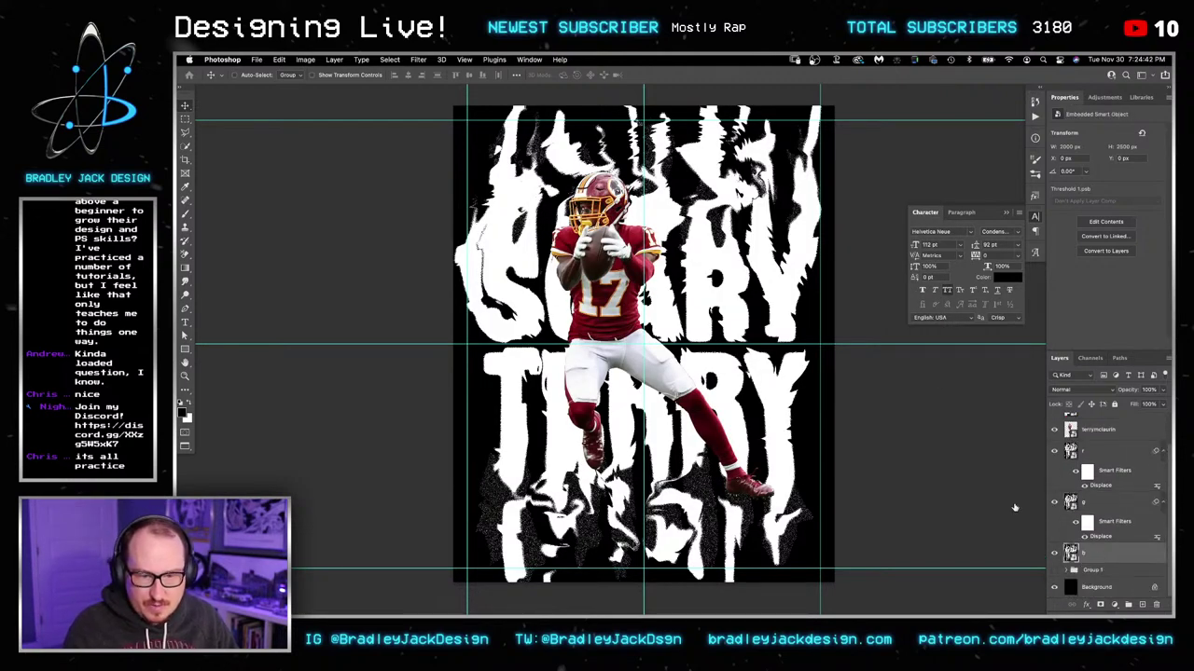
click(418, 60)
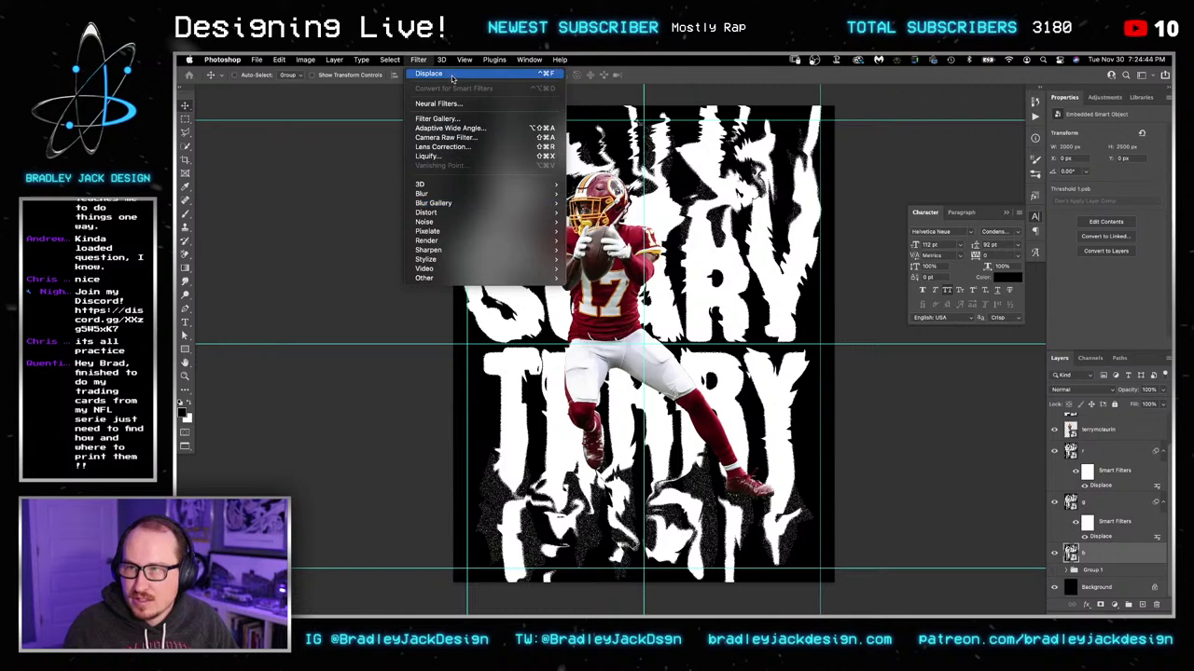
click(452, 75)
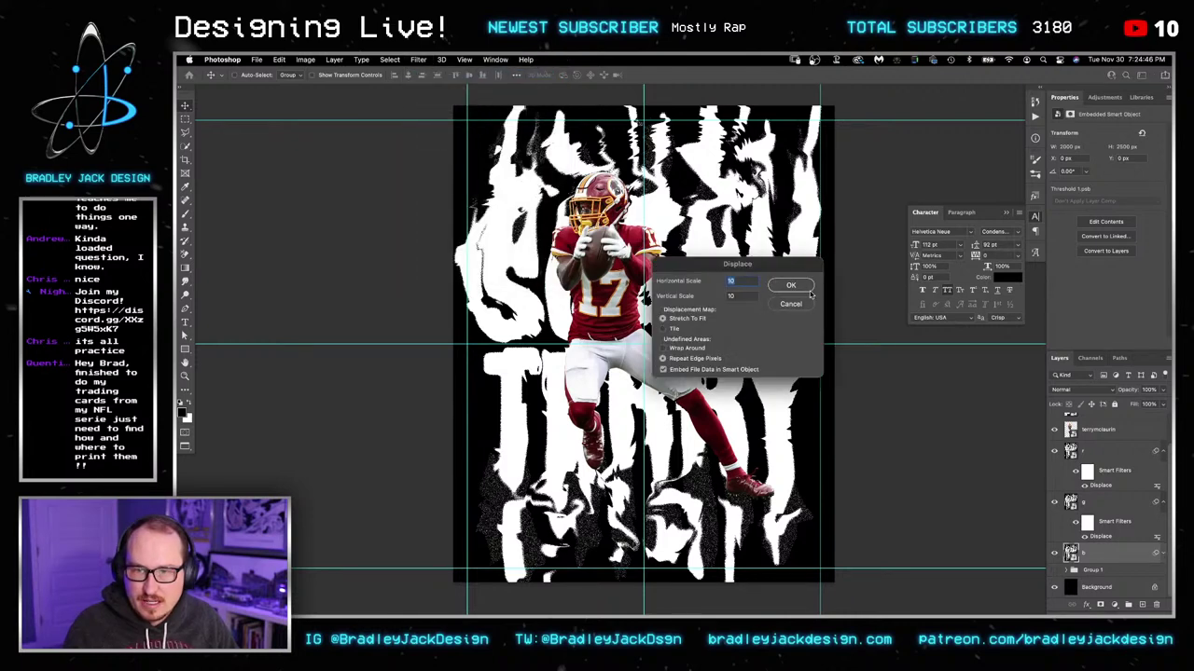
click(792, 285)
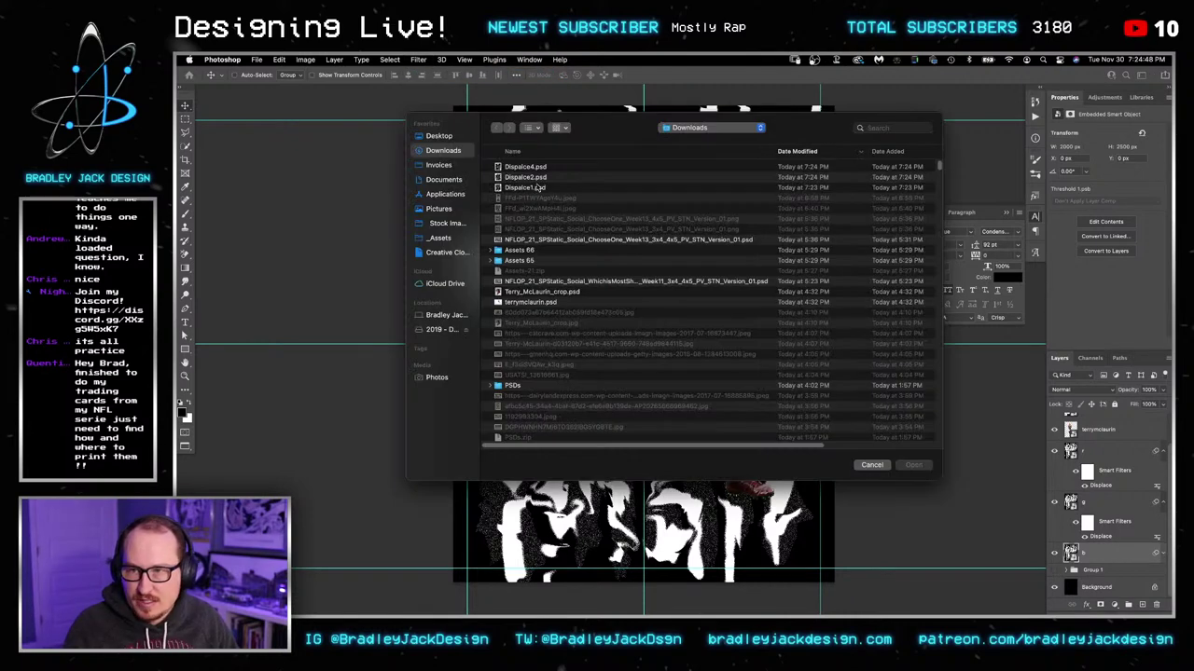
double_click(531, 166)
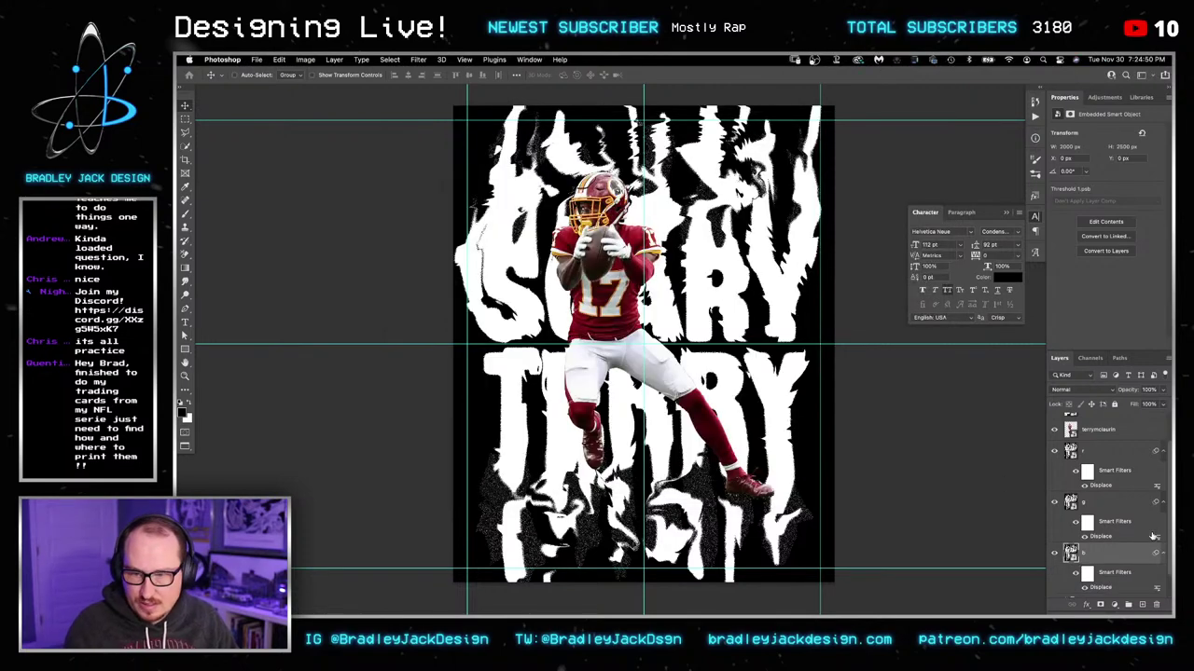
Step: Restrict layer r to the red channel in its blending options, excluding G and B
double_click(1114, 460)
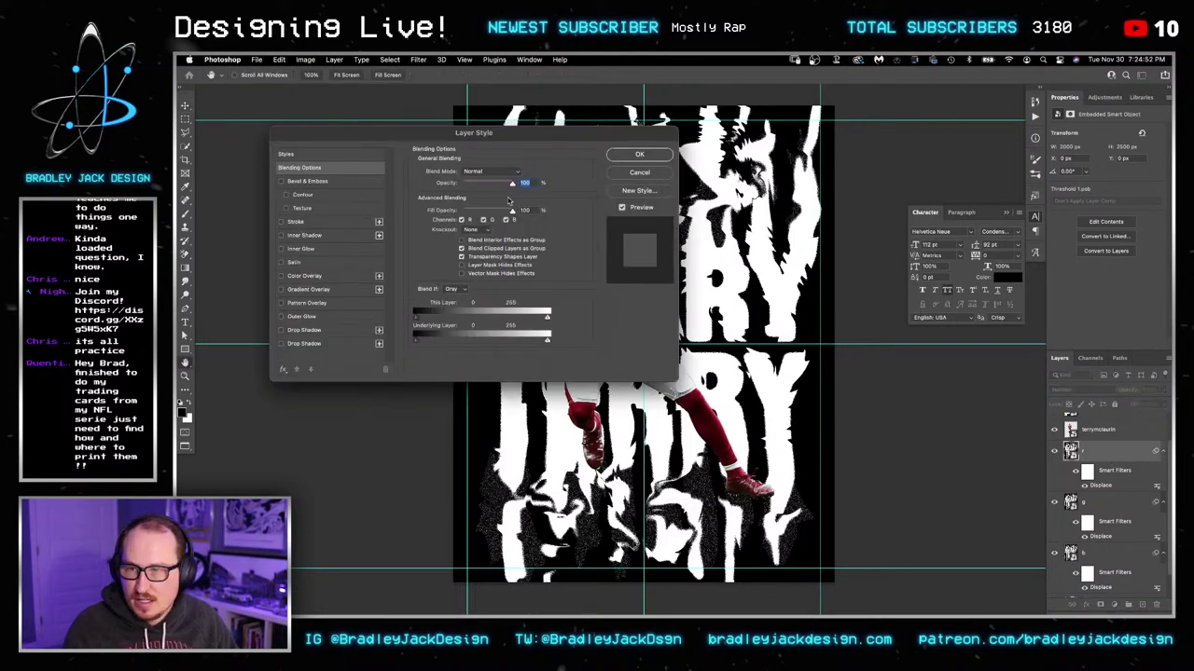
click(483, 219)
click(639, 154)
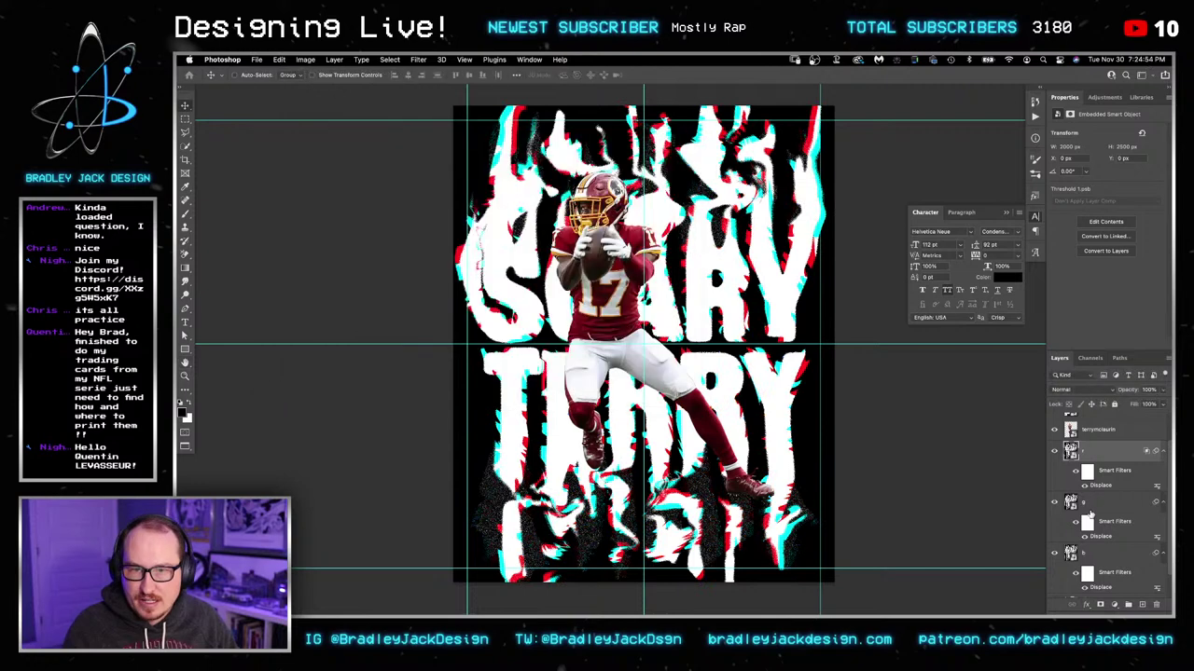
Step: Restrict layer g to the green channel in its blending options, excluding R and B
click(1101, 502)
double_click(1100, 502)
click(506, 220)
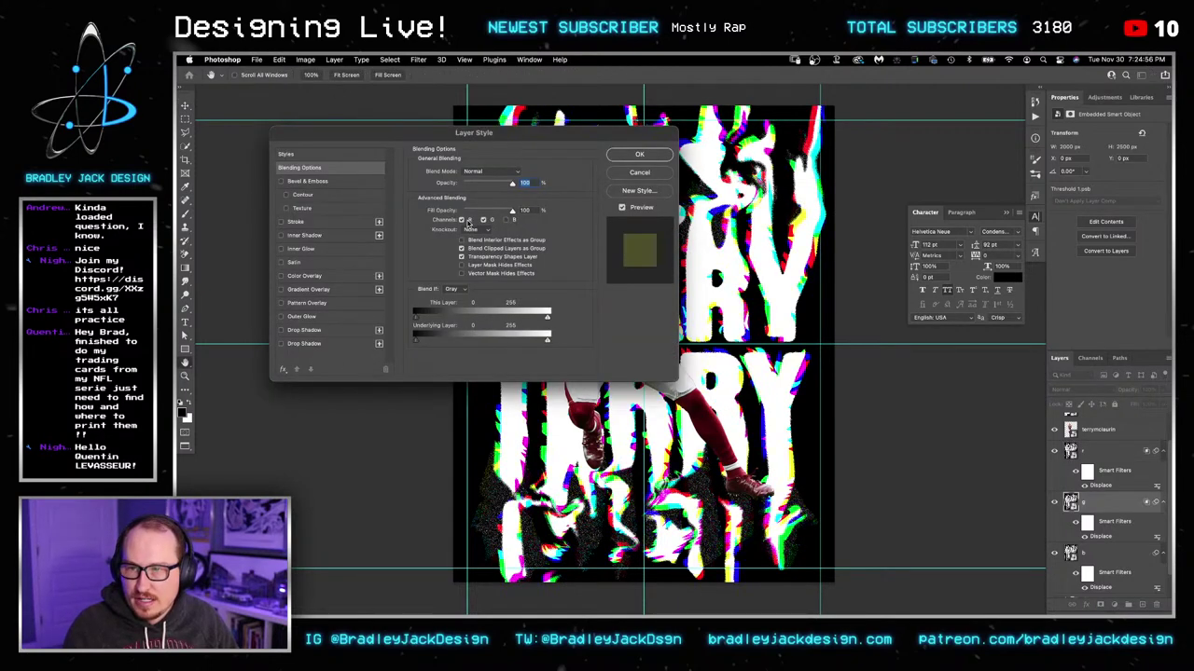
click(634, 155)
Step: Restrict layer b to the blue channel in its blending options, excluding R and G
double_click(1126, 554)
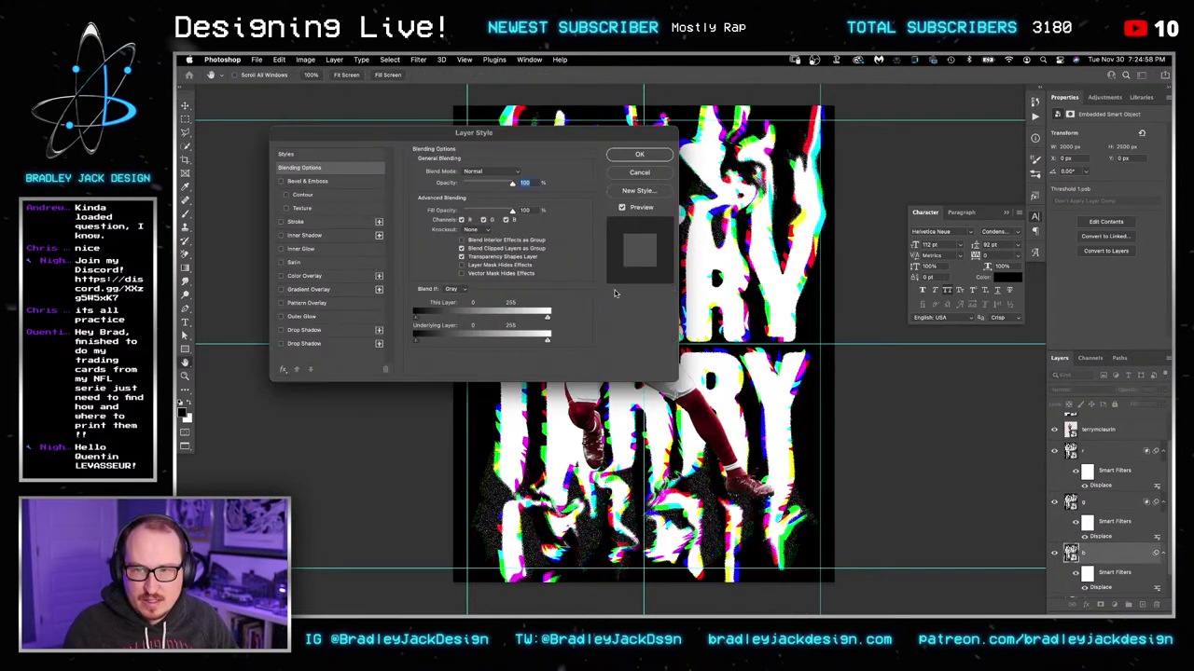
click(483, 220)
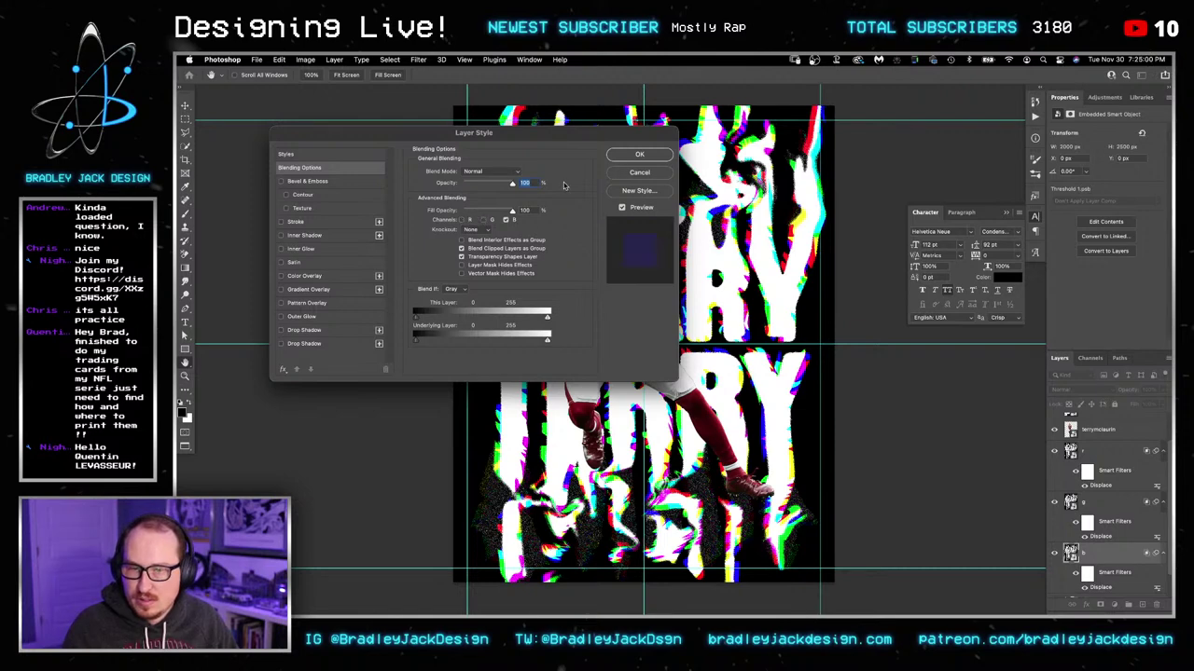
click(640, 154)
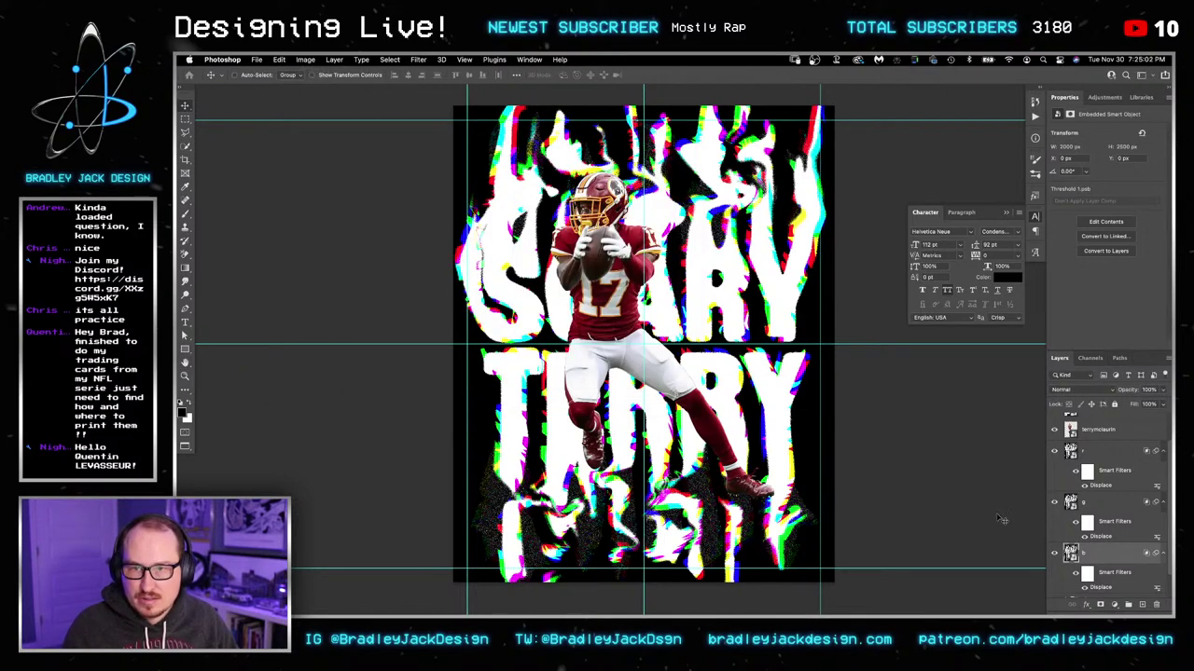
Step: Expand Group 1 and move its Selective Color 1 adjustment out to sit directly above layer r
click(1097, 455)
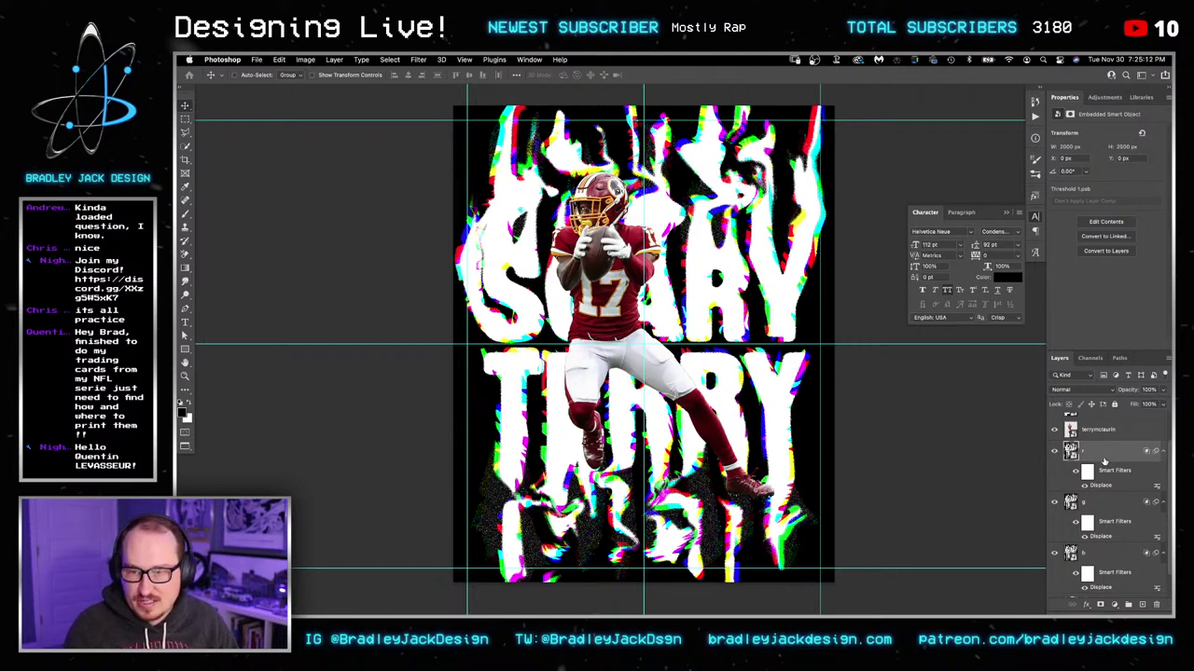
scroll(1093, 471, down, 3)
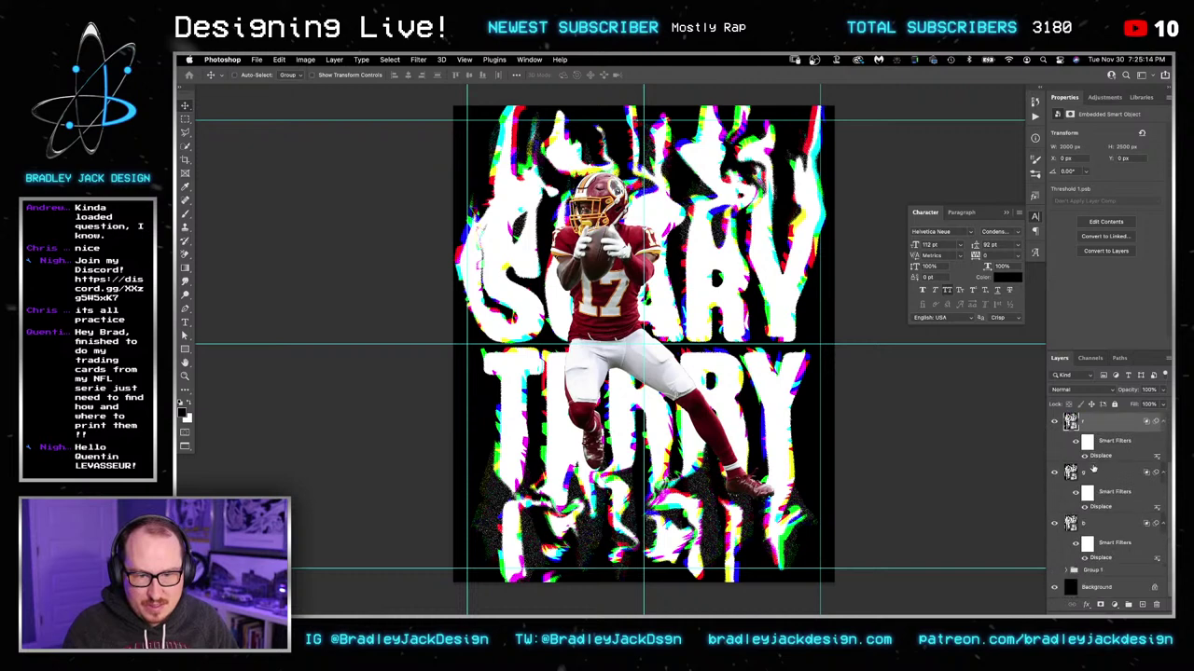
click(1065, 572)
drag(1119, 589, 1090, 416)
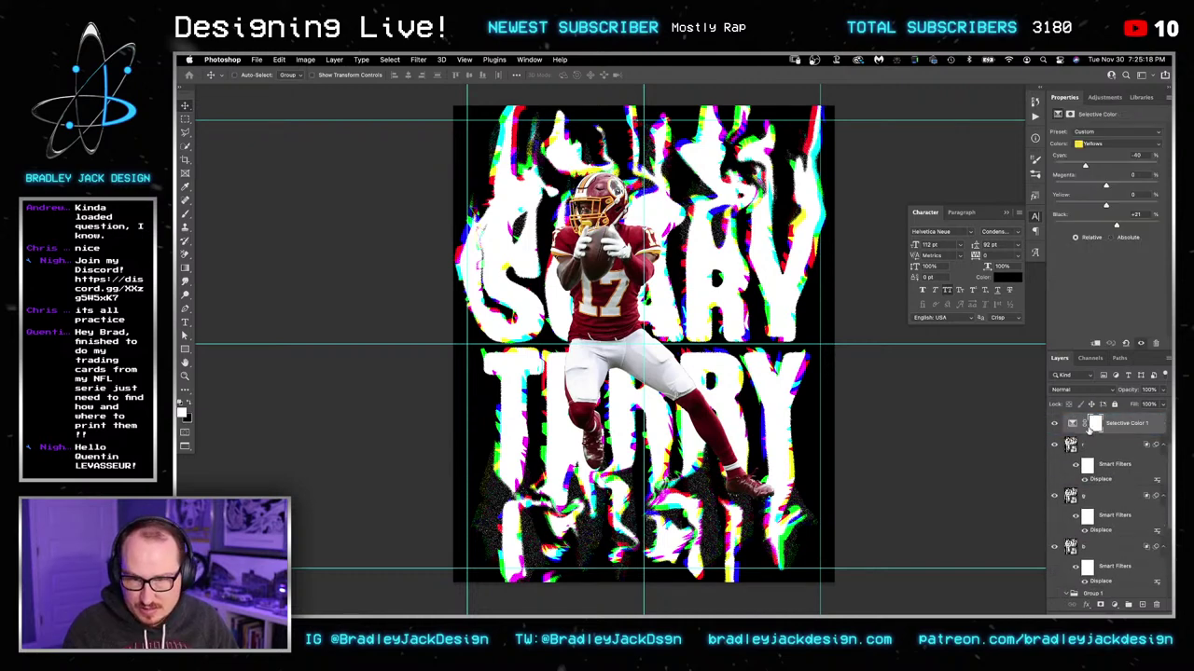
Step: Copy the fire-coloured Gradient Map adjustment from inside the Gradient Map 1 copy smart object and paste it above layer r
scroll(1133, 429, down, 5)
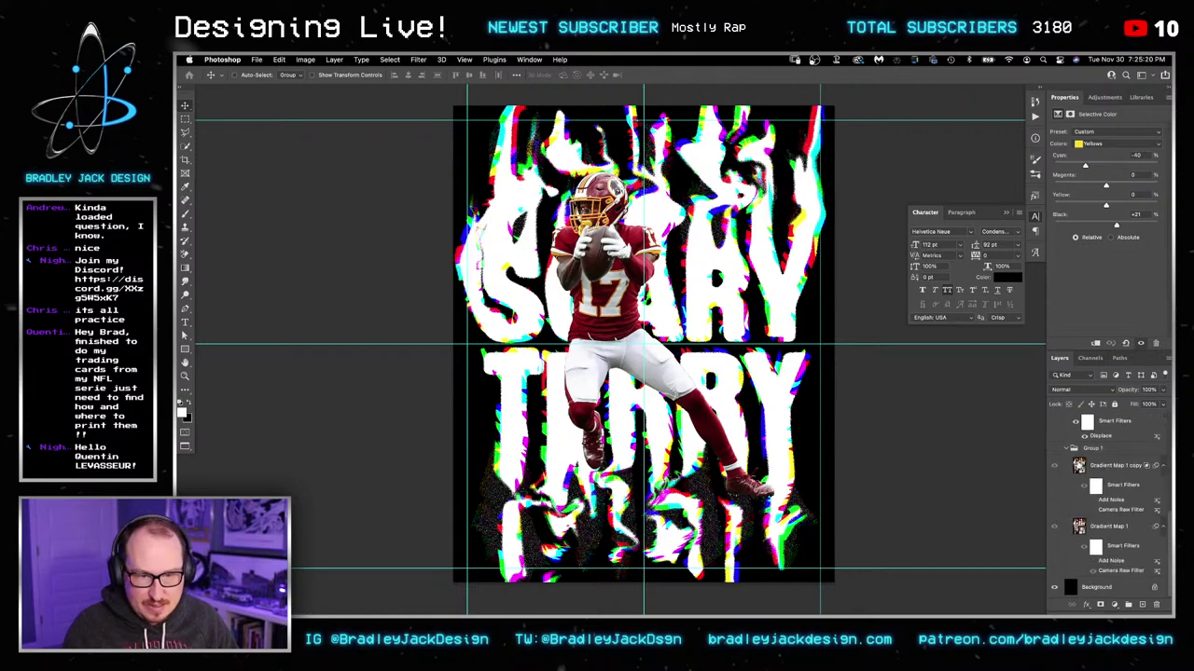
double_click(1079, 466)
double_click(1104, 439)
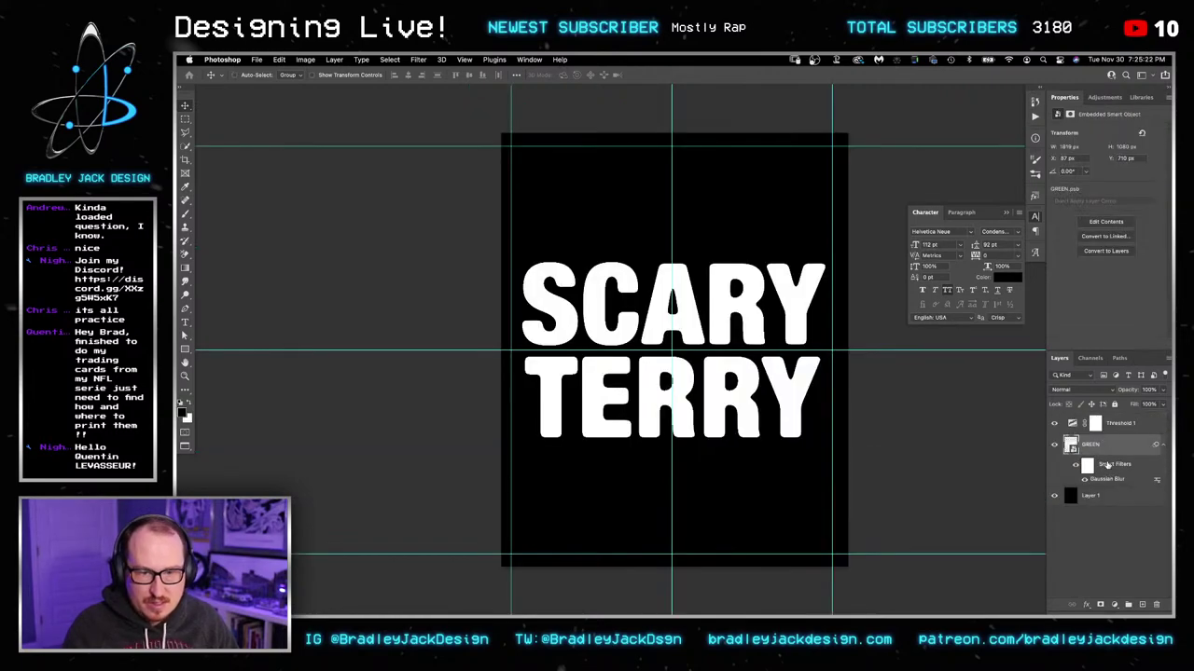
key(ctrl+w)
key(ctrl+w)
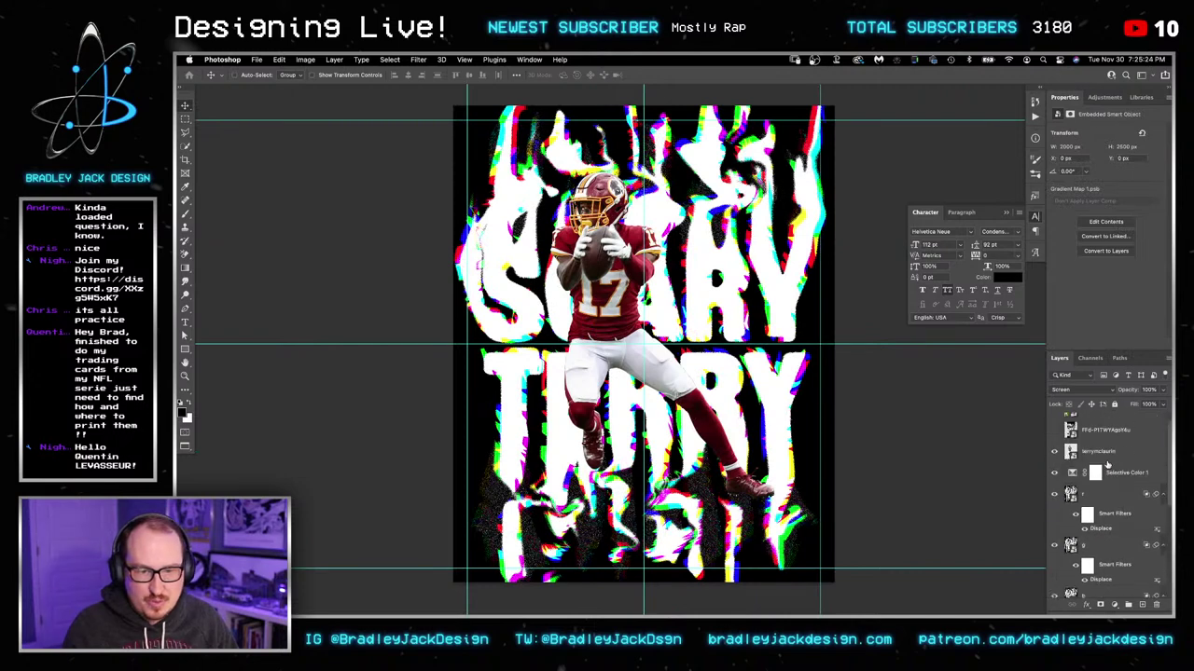
click(1112, 489)
click(1113, 511)
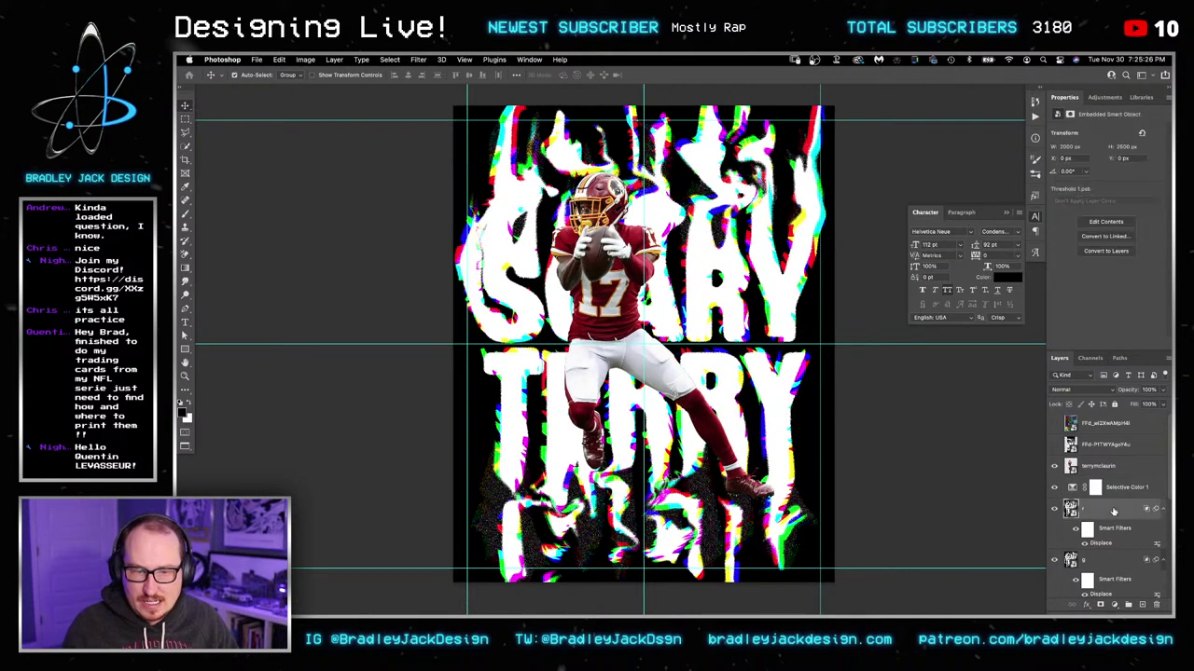
key(super+v)
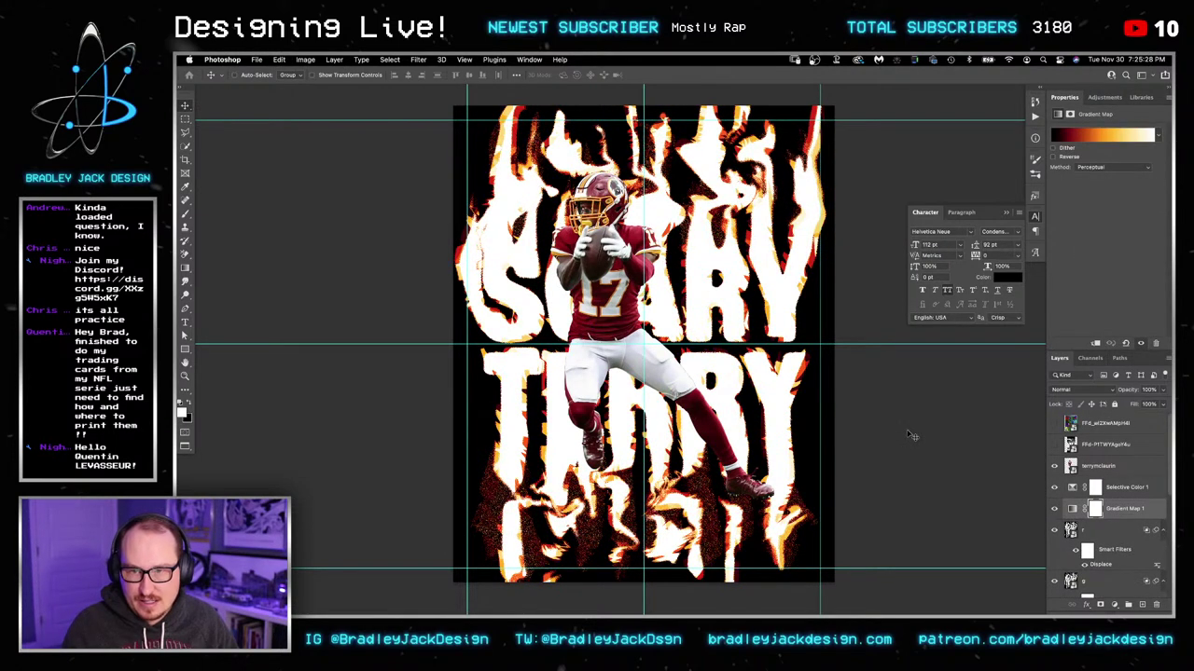
key(super+shift+s)
key(Escape)
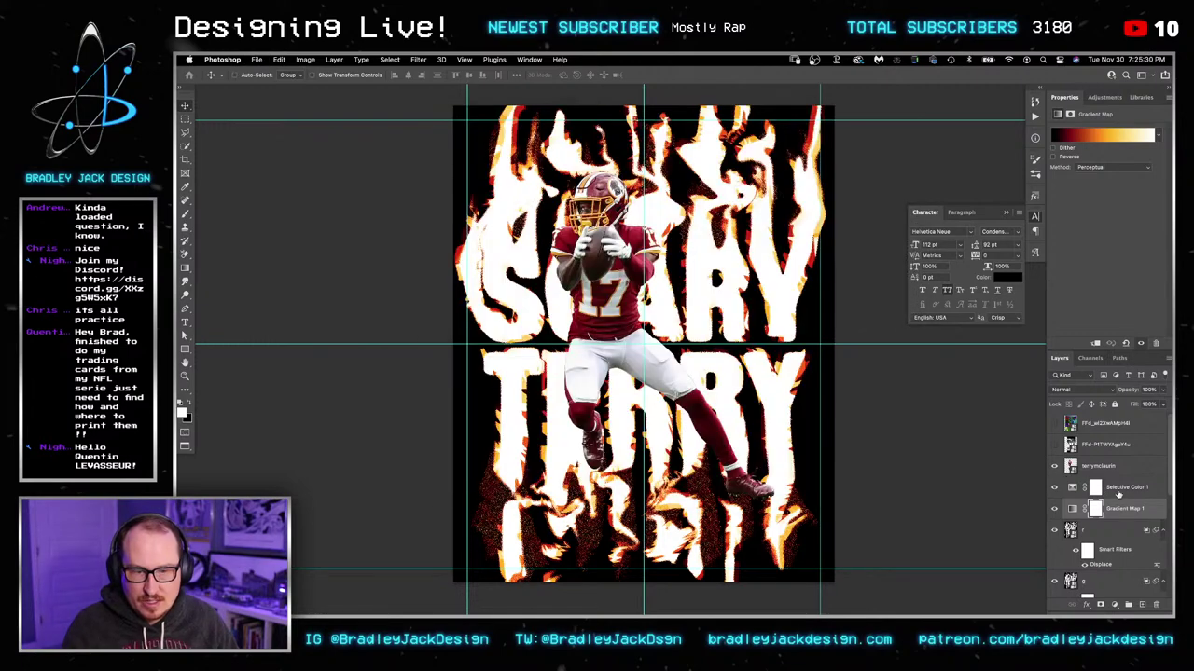
Step: Duplicate the Selective Color 1 adjustment and place the copy inside Group 1, above Gradient Map 1 copy
click(1118, 494)
key(super+j)
key(super+shift+[)
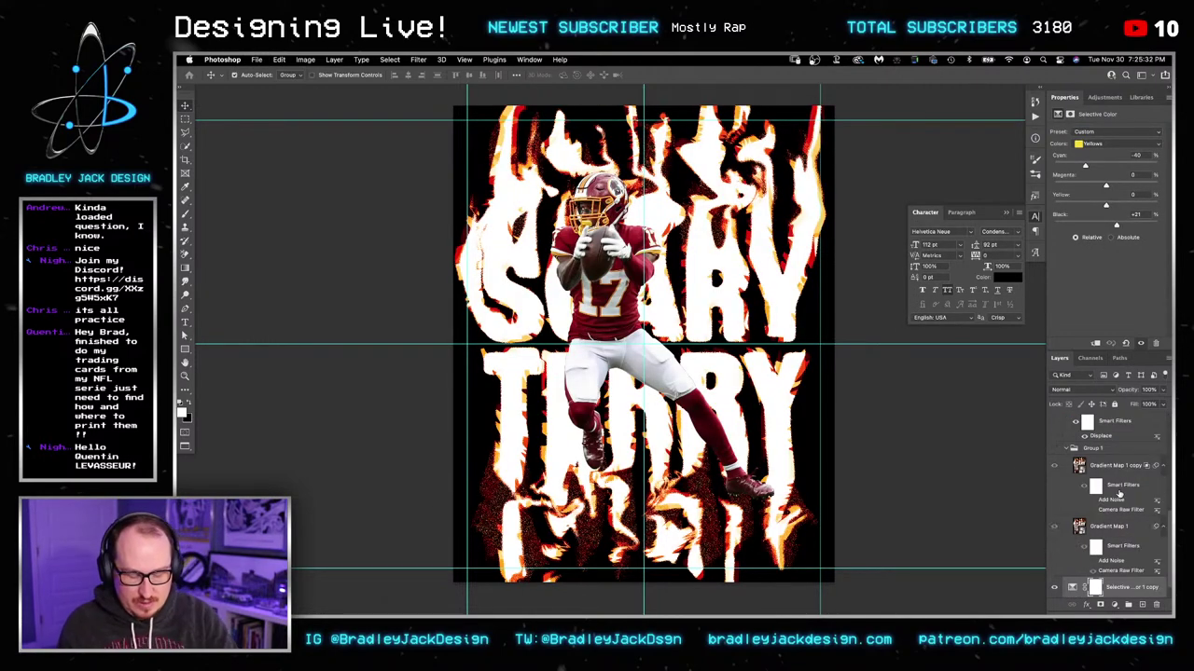
key(ctrl+bracketright)
key(ctrl+bracketright)
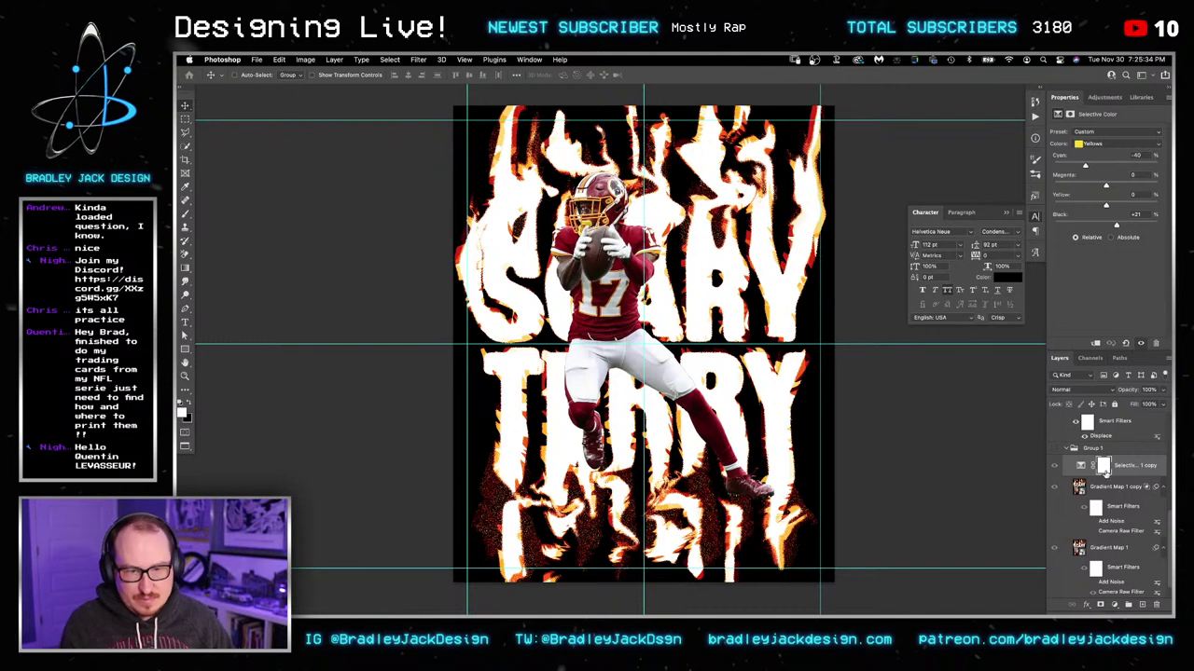
Step: Show Group 1 and group layers r, g and b together with the Gradient Map 1 and Selective Color 1 adjustments above them
scroll(1069, 455, up, 2)
click(1092, 447)
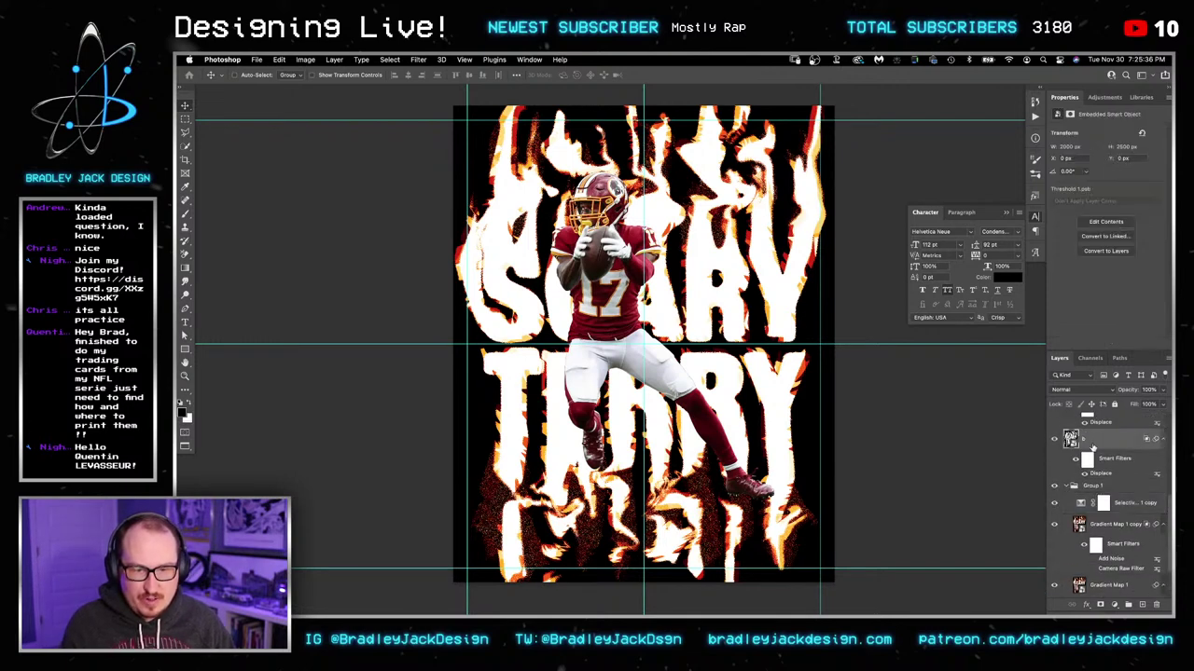
scroll(1093, 448, up, 5)
shift+click(1117, 461)
key(super+g)
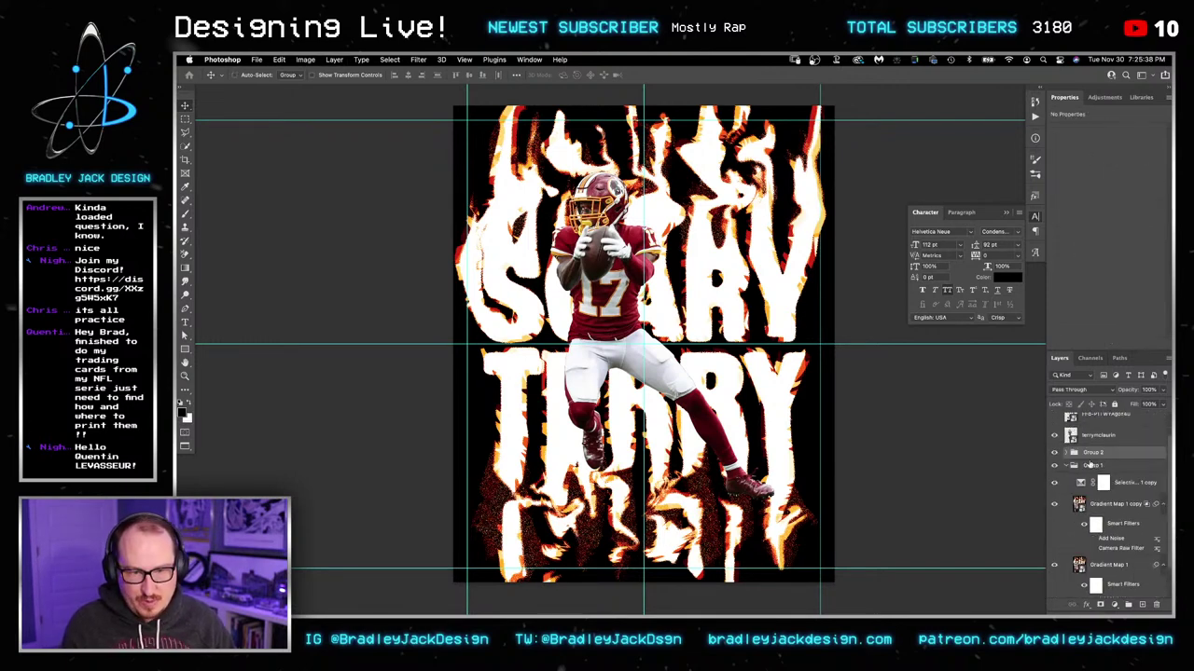
Step: Toggle Group 2's visibility to compare its text effect with Group 1, and leave Group 2 hidden
click(1055, 453)
click(1055, 452)
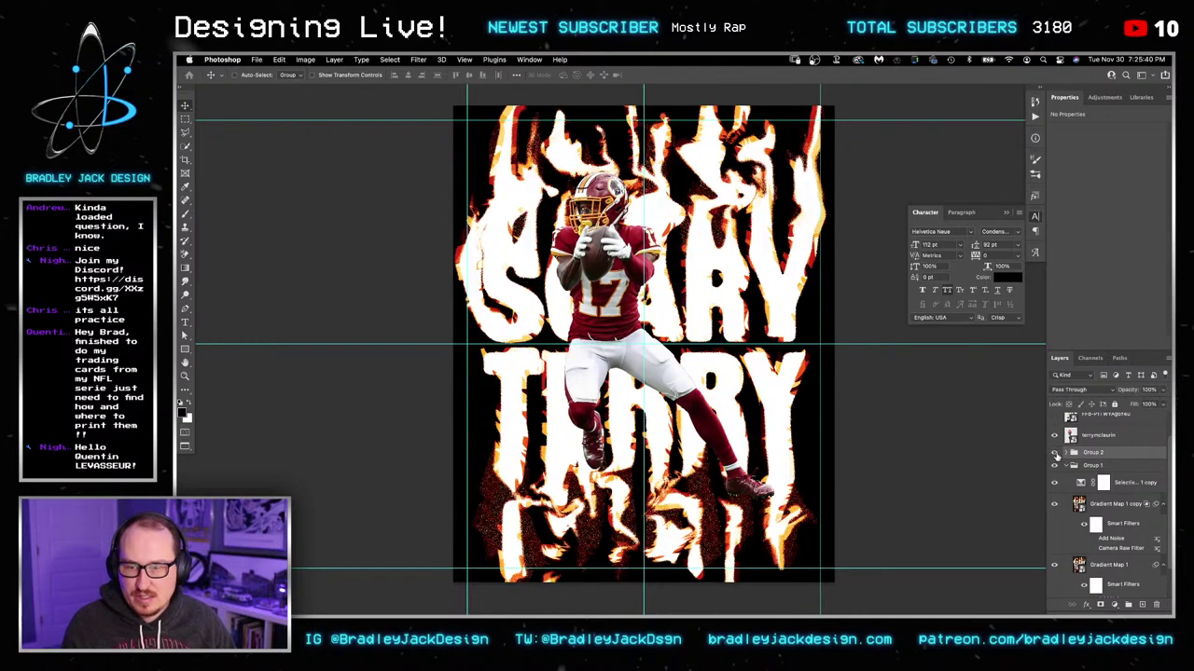
click(1054, 452)
click(1054, 453)
click(1055, 453)
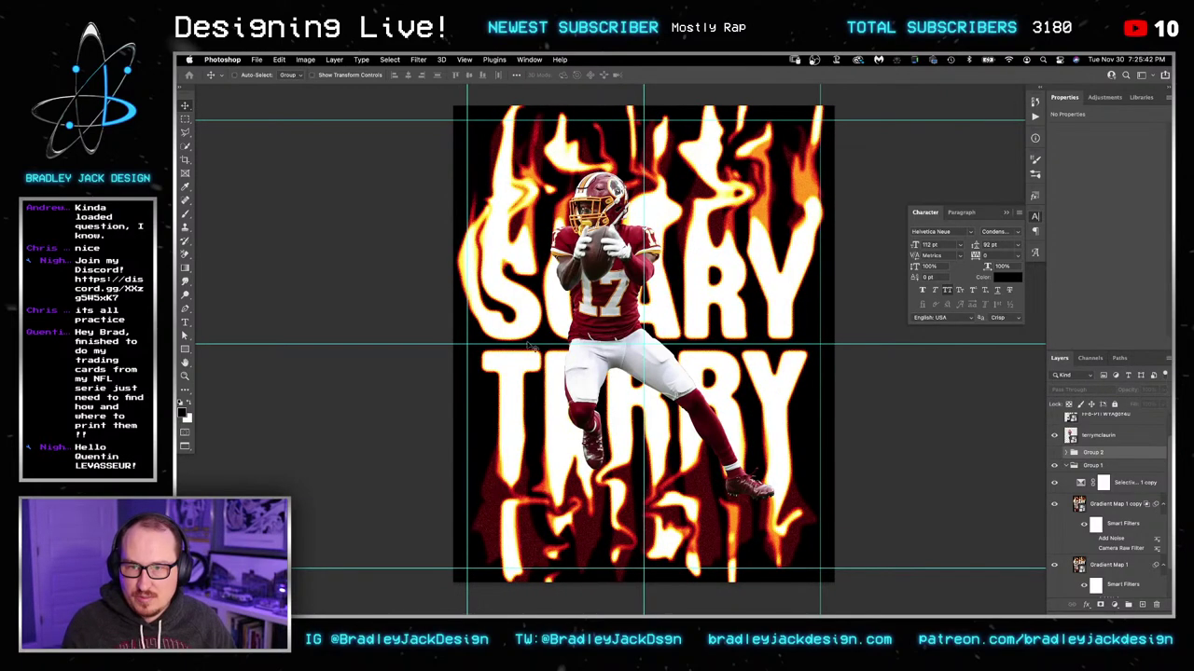
Step: Add an Exposure adjustment of -2 above the football player layer and clip it to that layer
click(1077, 435)
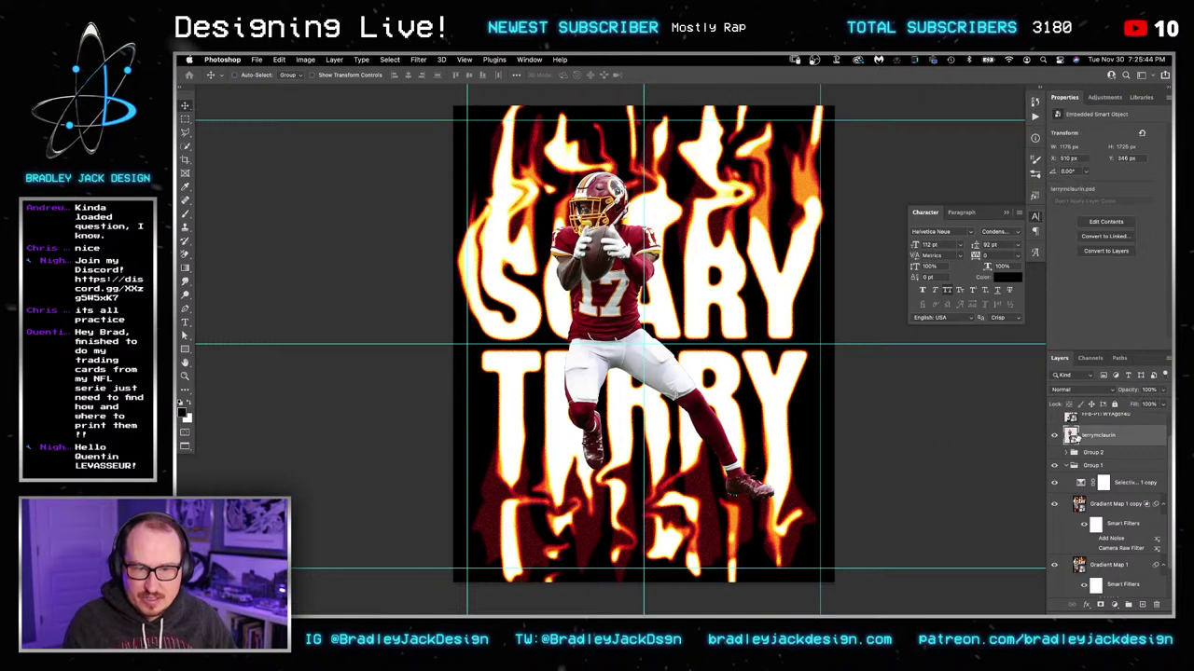
click(1104, 97)
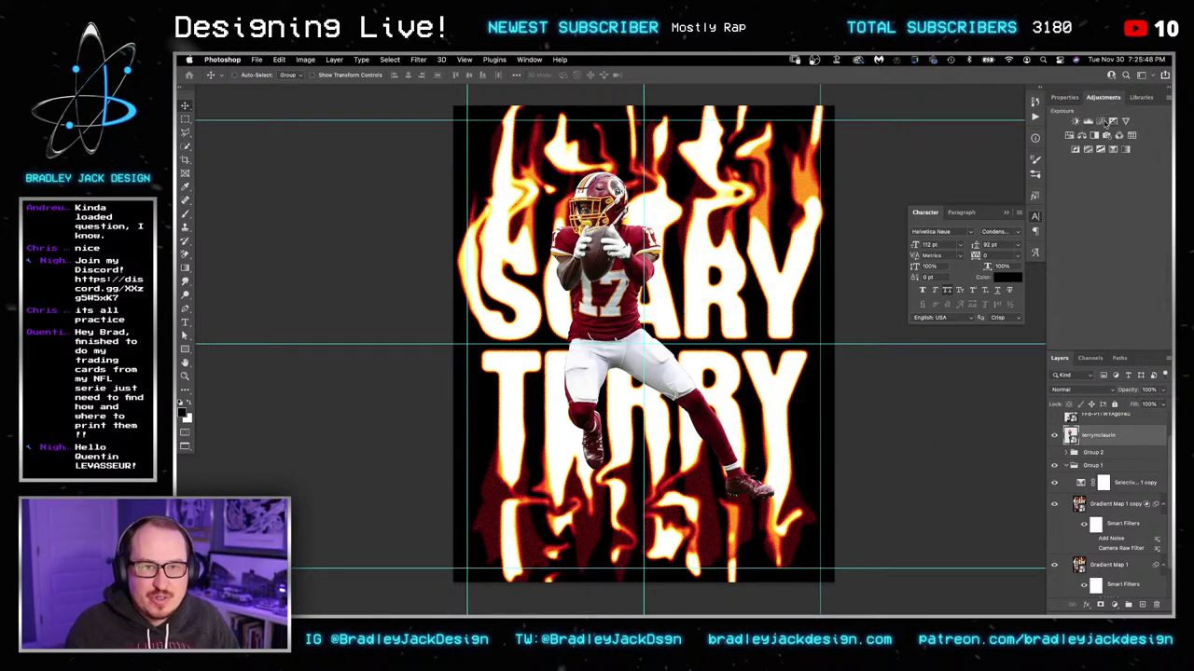
click(1112, 123)
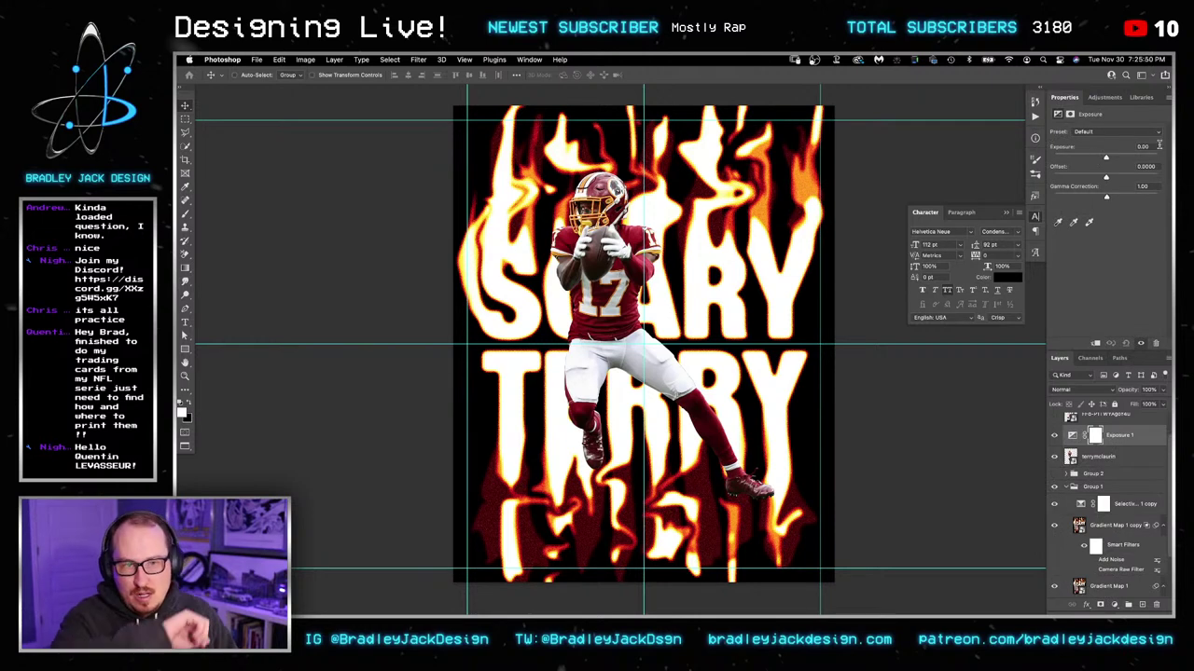
drag(1155, 146, 1103, 147)
text(-2)
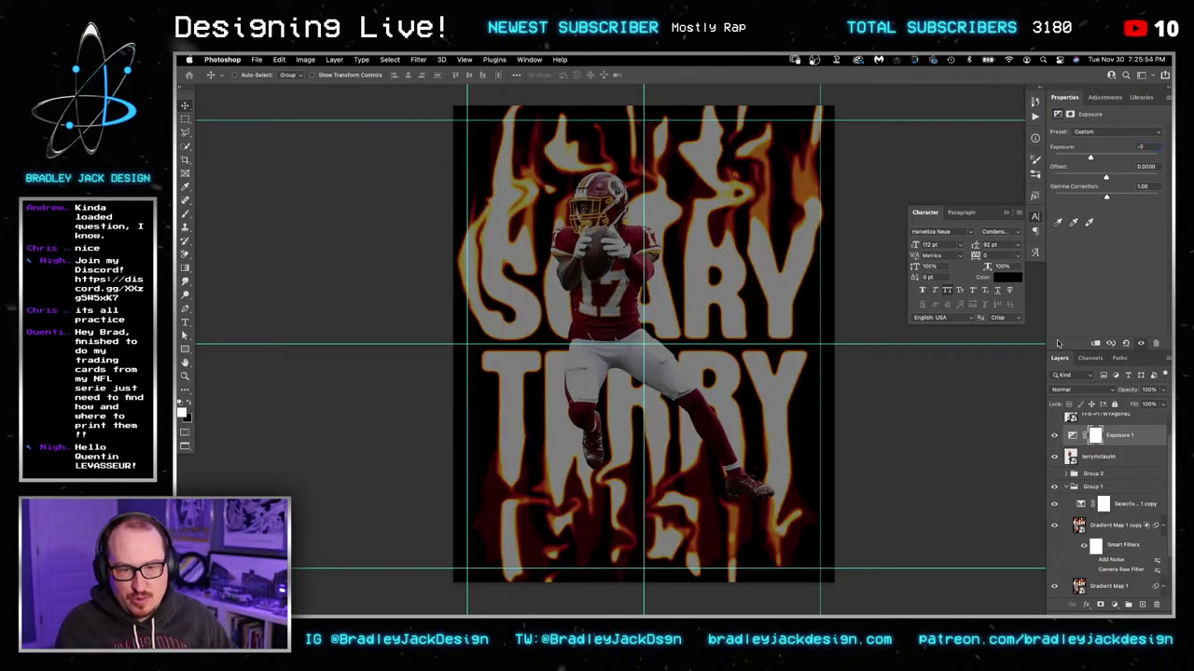
alt+click(1107, 446)
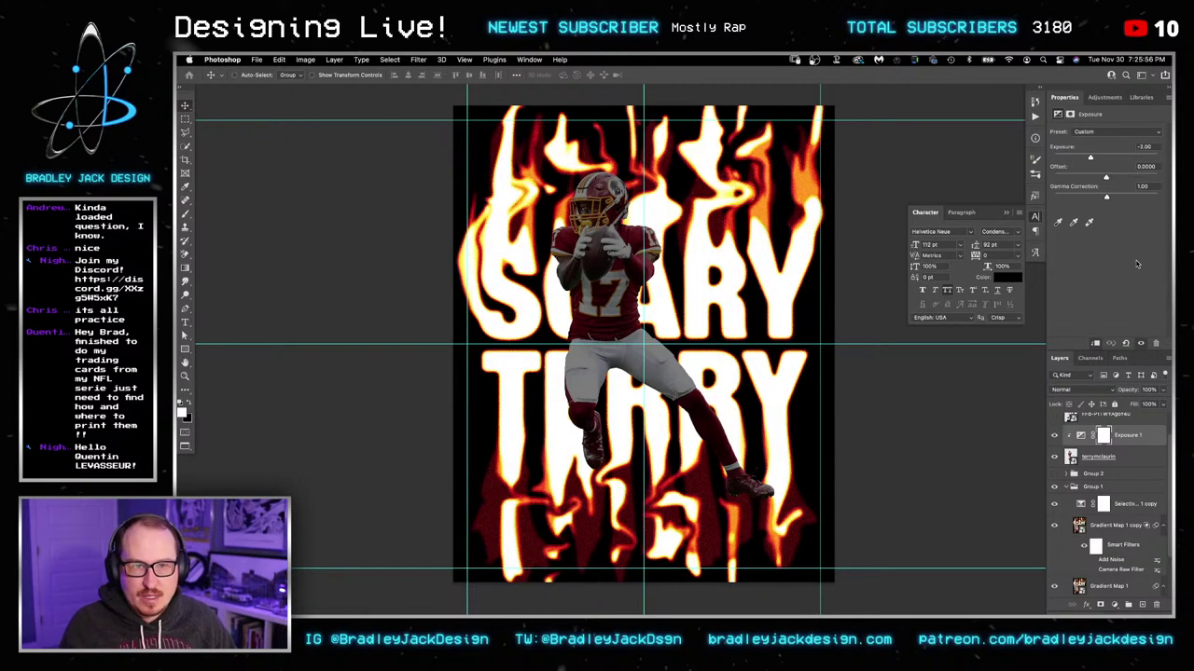
Step: Add a Color Balance adjustment above Exposure 1 with midtones at red +25 and blue -21, and clip it to the player
click(1104, 97)
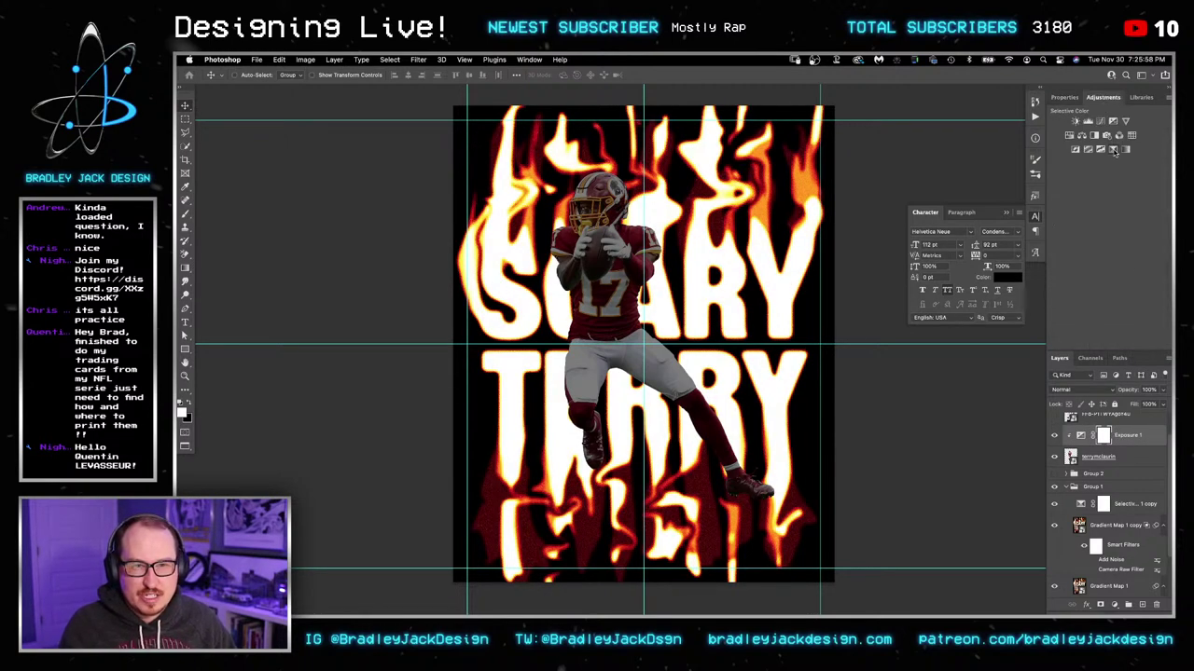
click(1115, 151)
key(super+z)
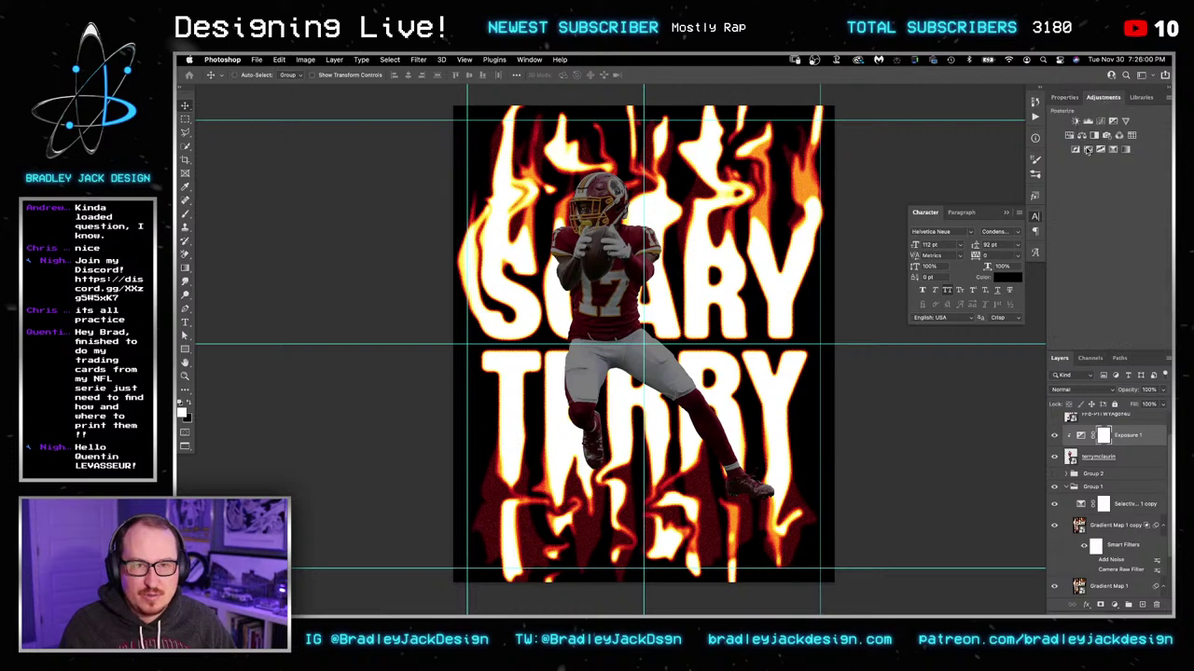
click(1094, 135)
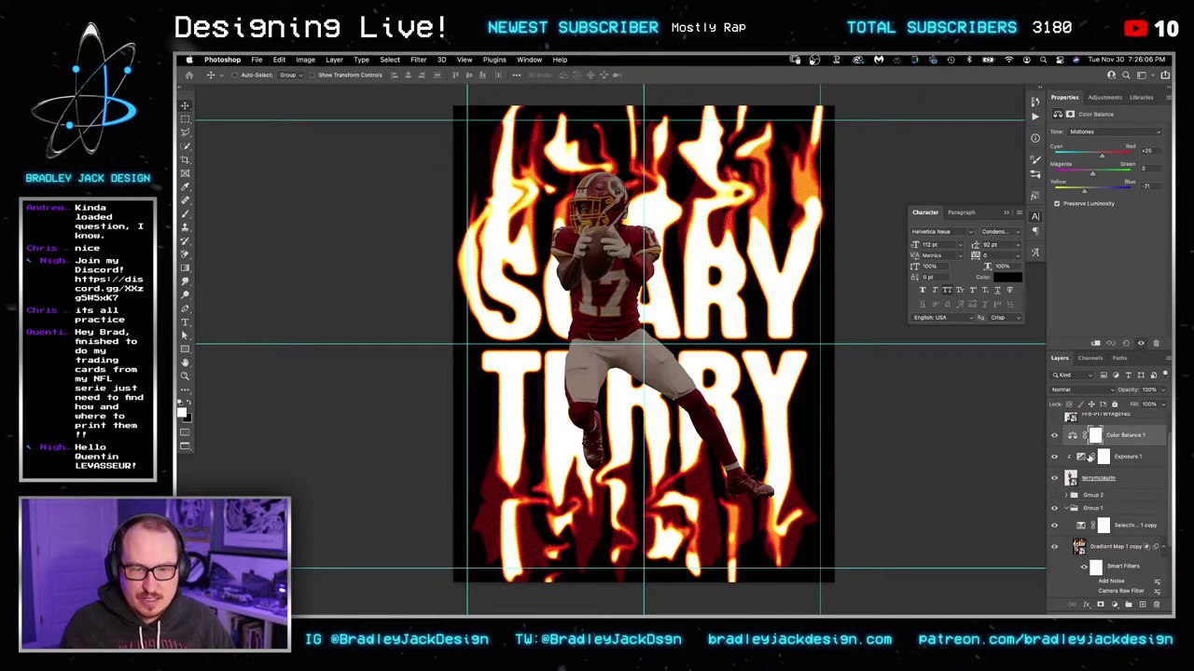
alt+click(1089, 445)
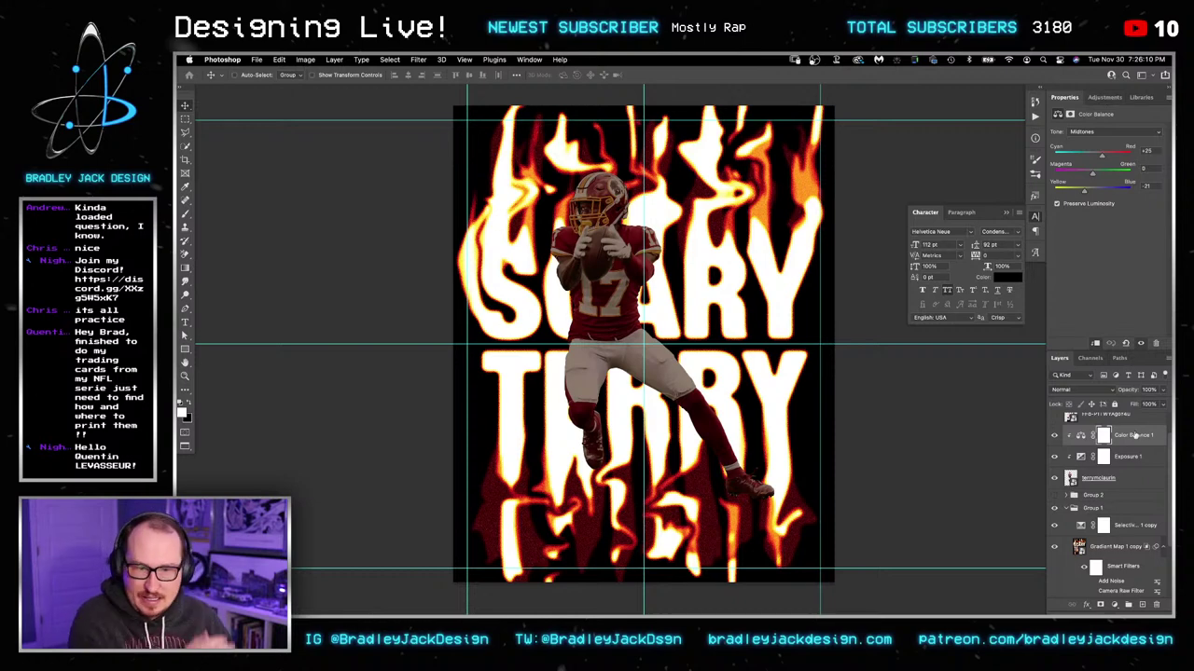
Step: Set the clipped Exposure 1 adjustment on the player to -1
click(1114, 456)
text(-1)
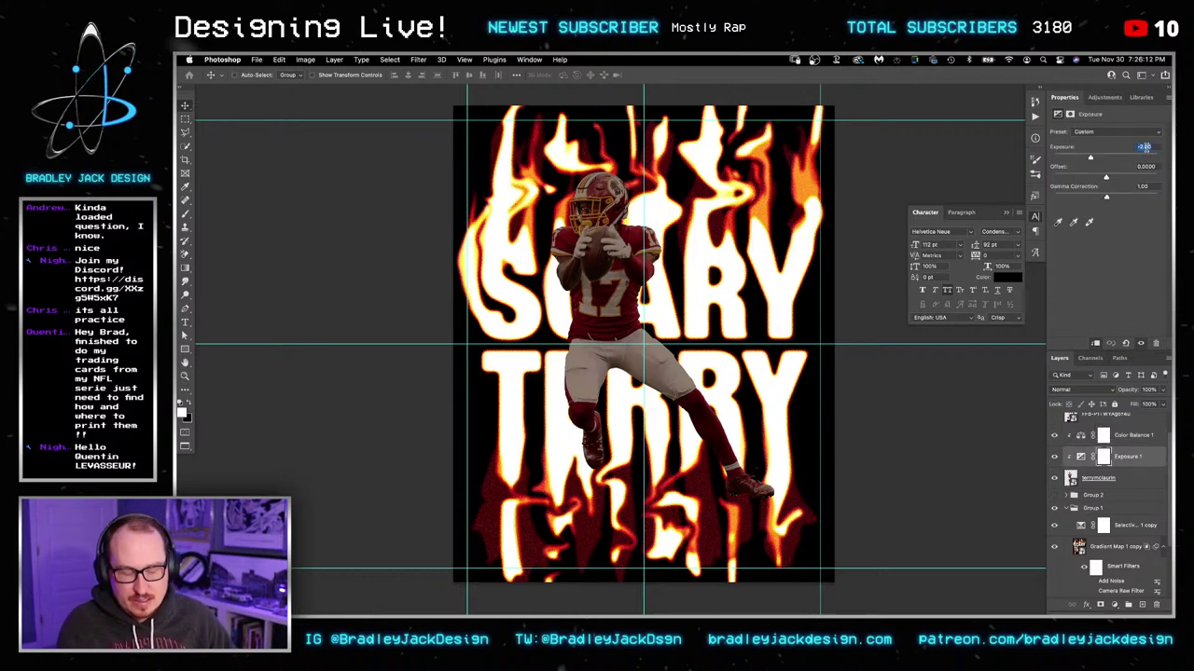
key(Return)
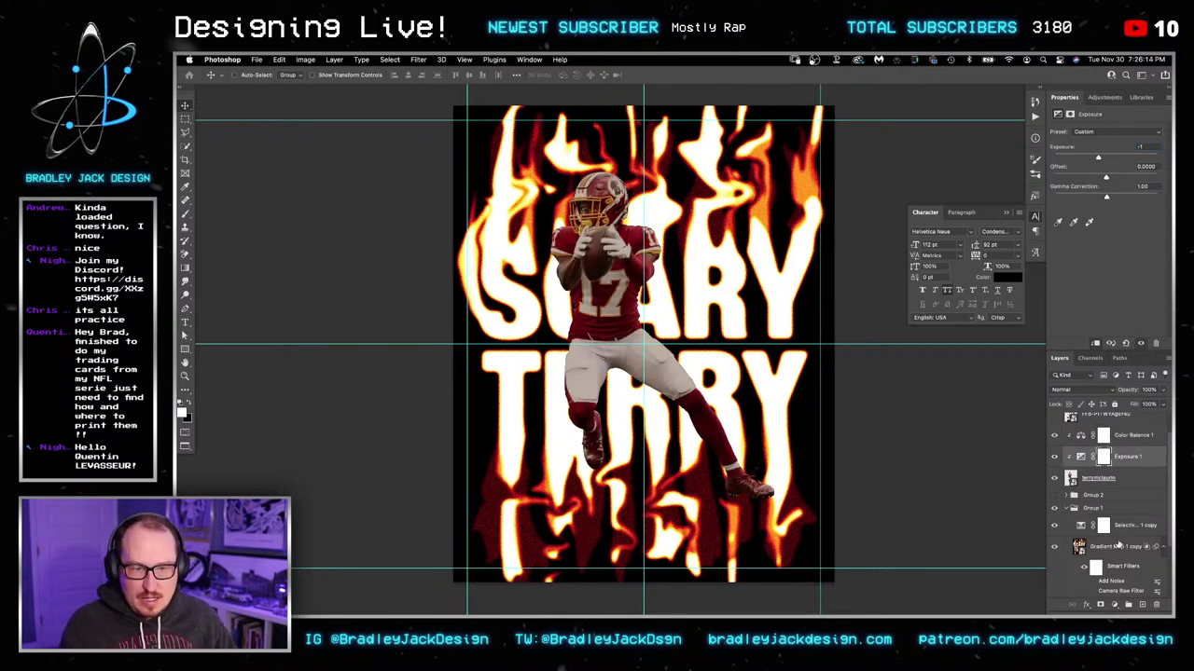
Step: Add a Curves adjustment above Color Balance 1 and lower its RGB white point output to about 184
click(1122, 441)
click(1096, 98)
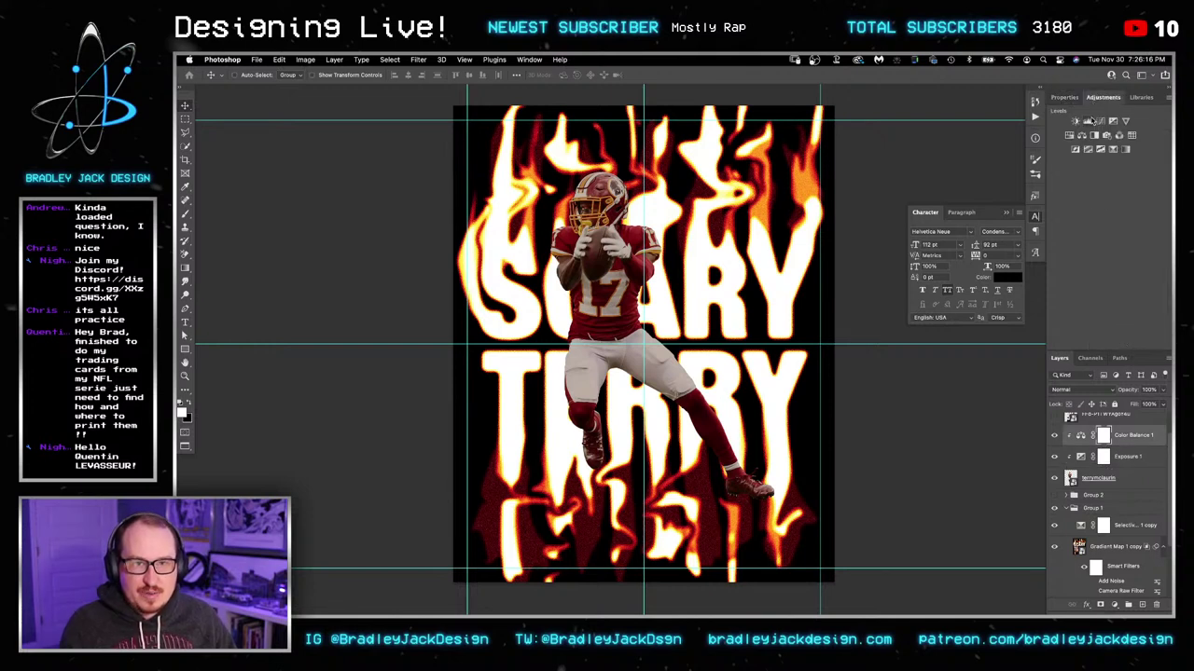
click(1100, 121)
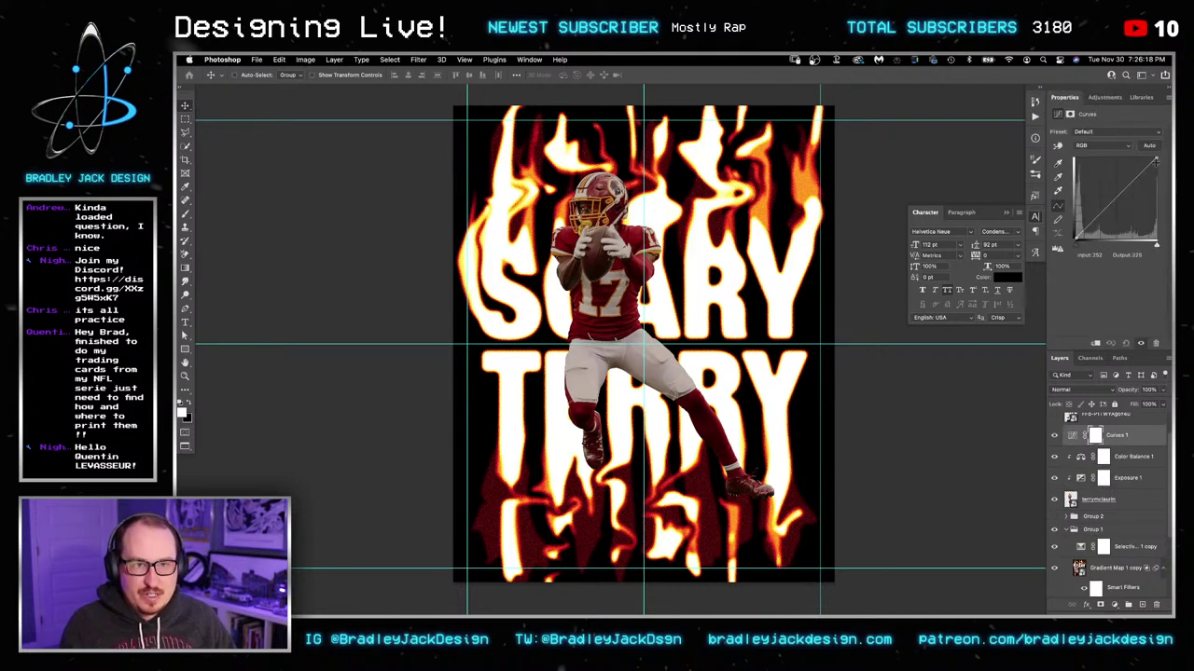
drag(1157, 160, 1163, 180)
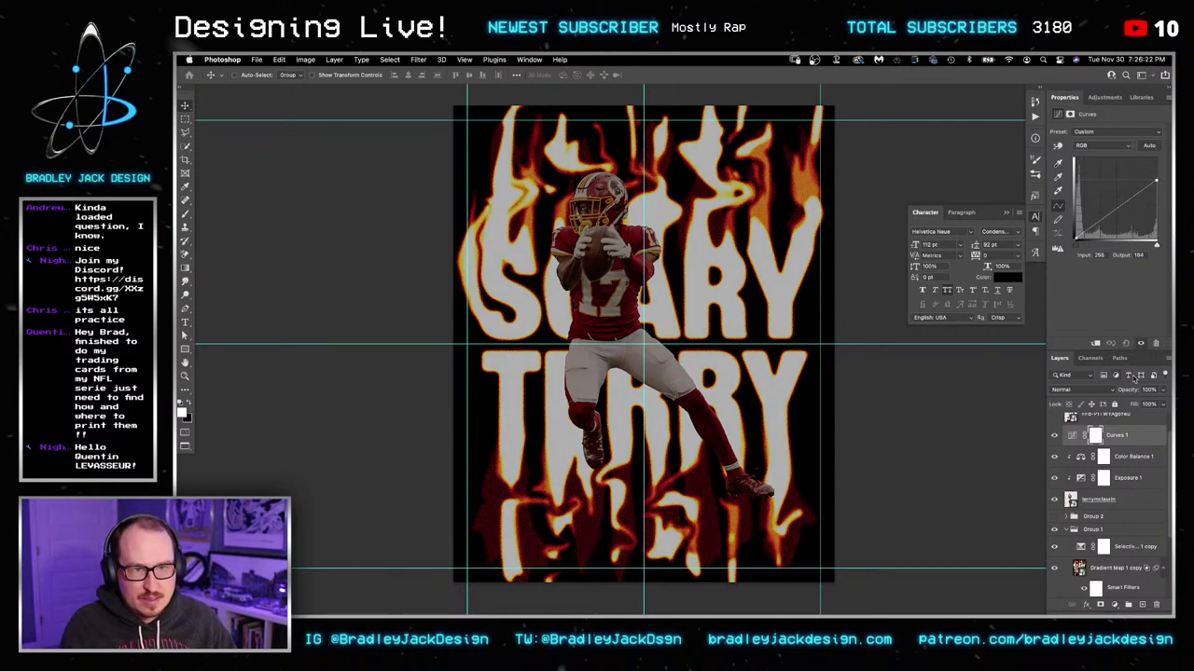
Step: Clip Curves 1 to the player, split its underlying-layer white Blend If slider to protect highlights, and compare the adjustment on and off
double_click(1139, 435)
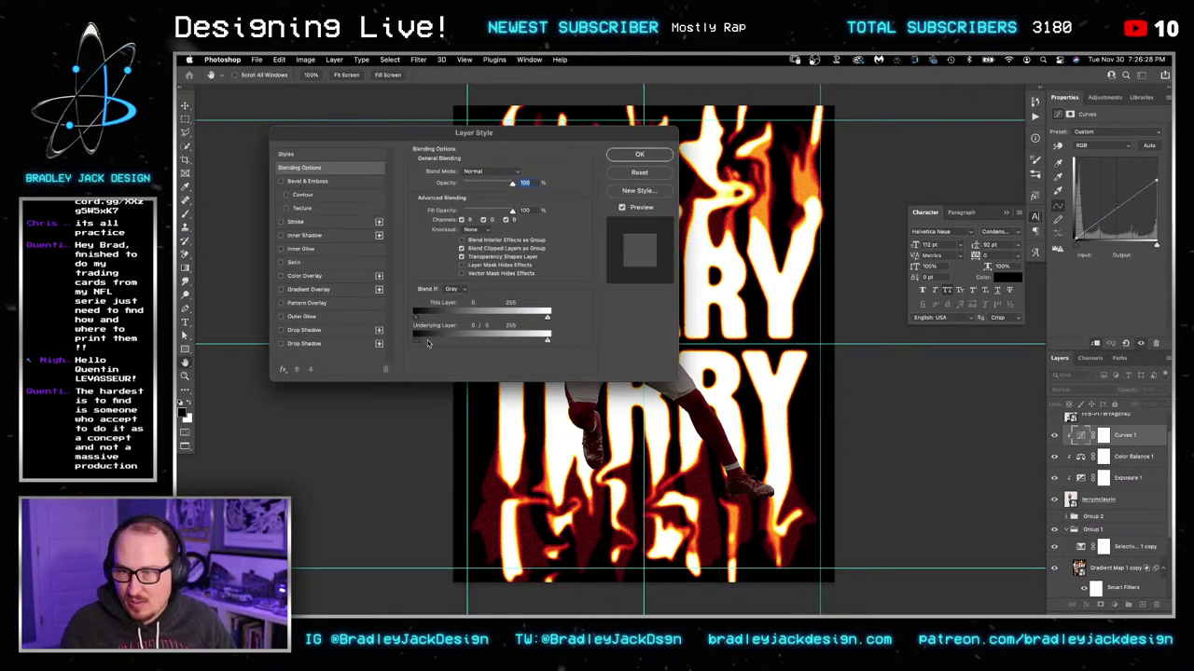
drag(428, 344, 458, 341)
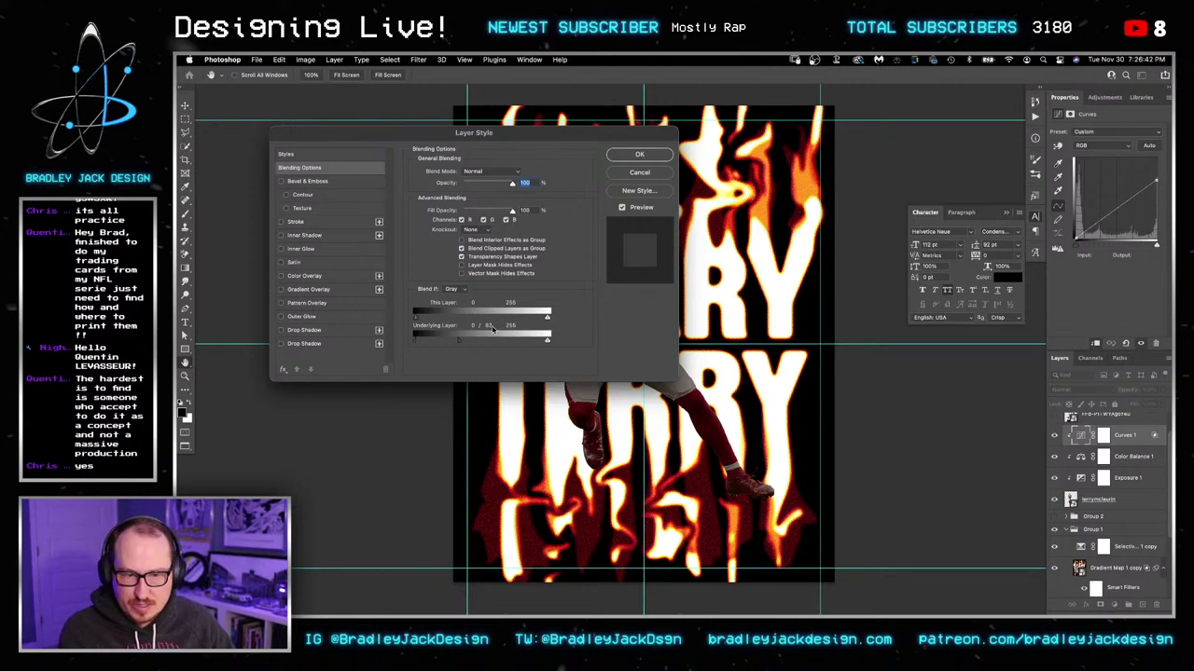
drag(433, 340, 415, 340)
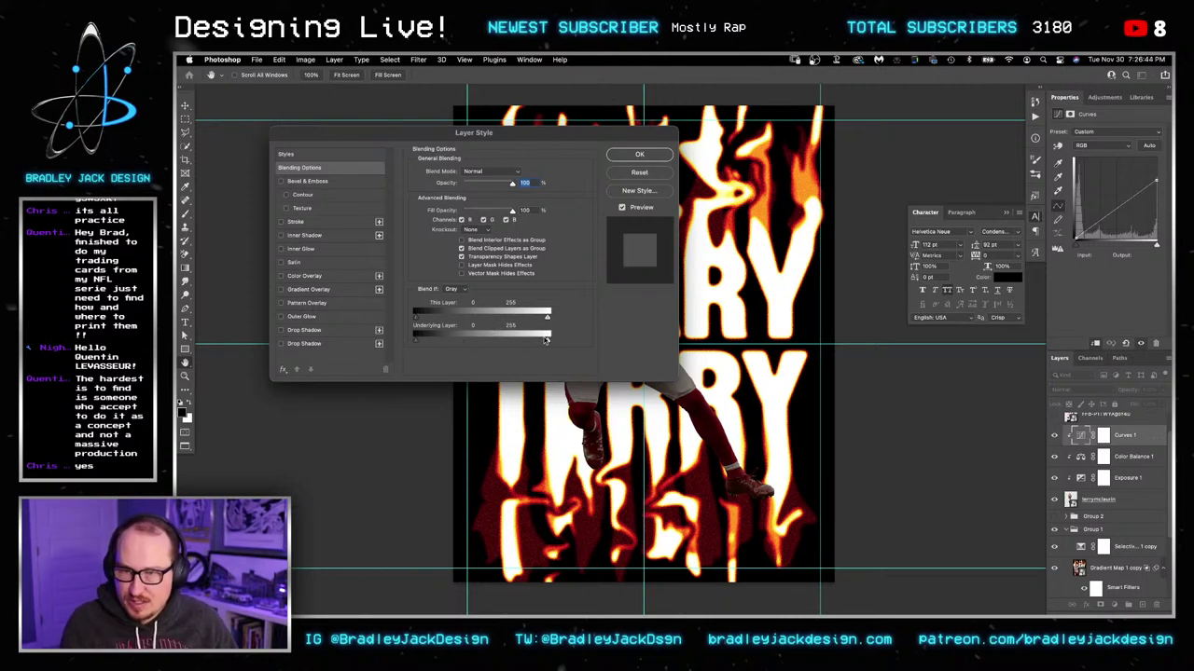
key(Return)
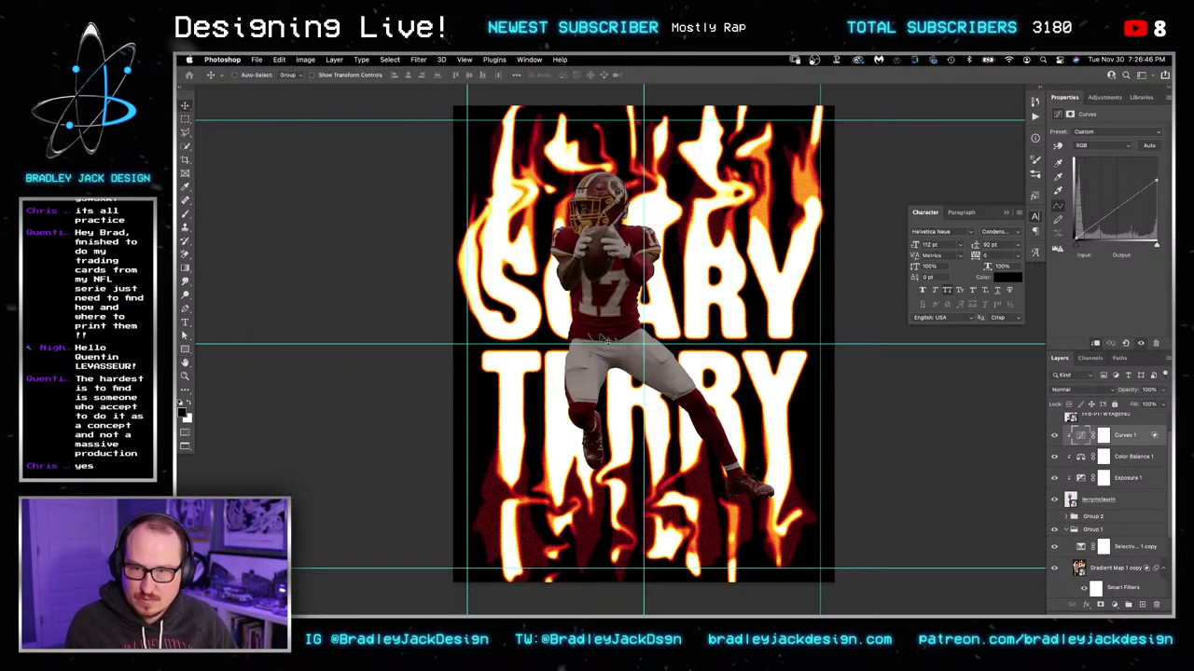
click(1055, 437)
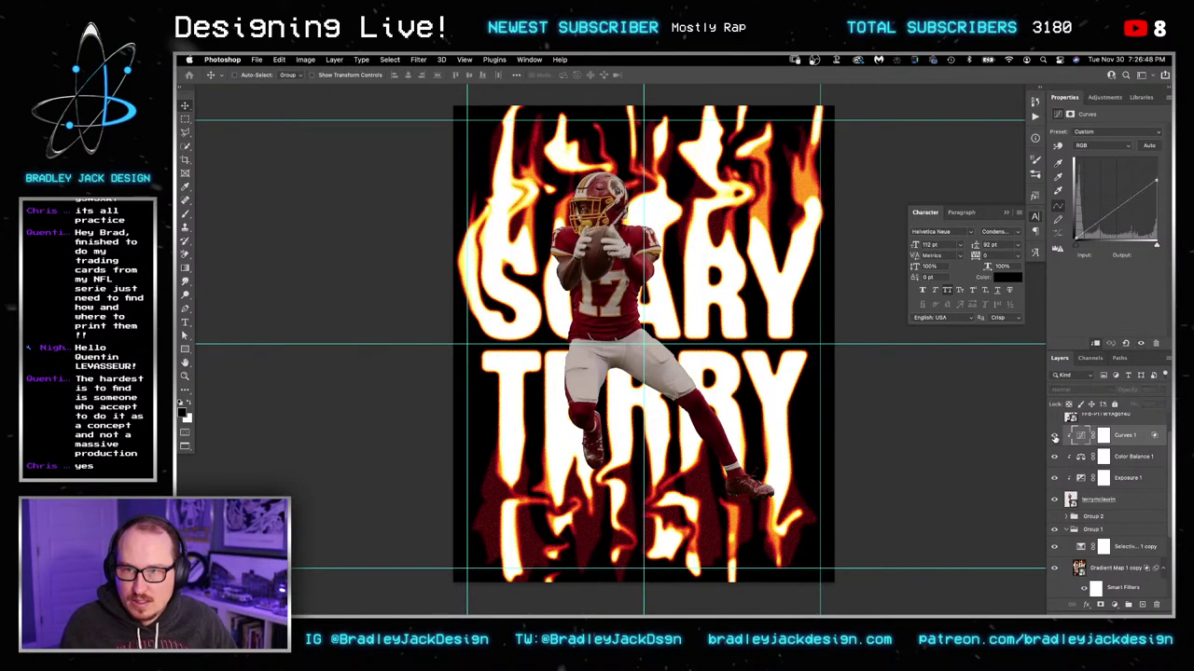
click(1054, 437)
Step: Extend the underlying-layer Blend If fade of Curves 1 further into the midtones and rename the layer DARKEN
double_click(1136, 436)
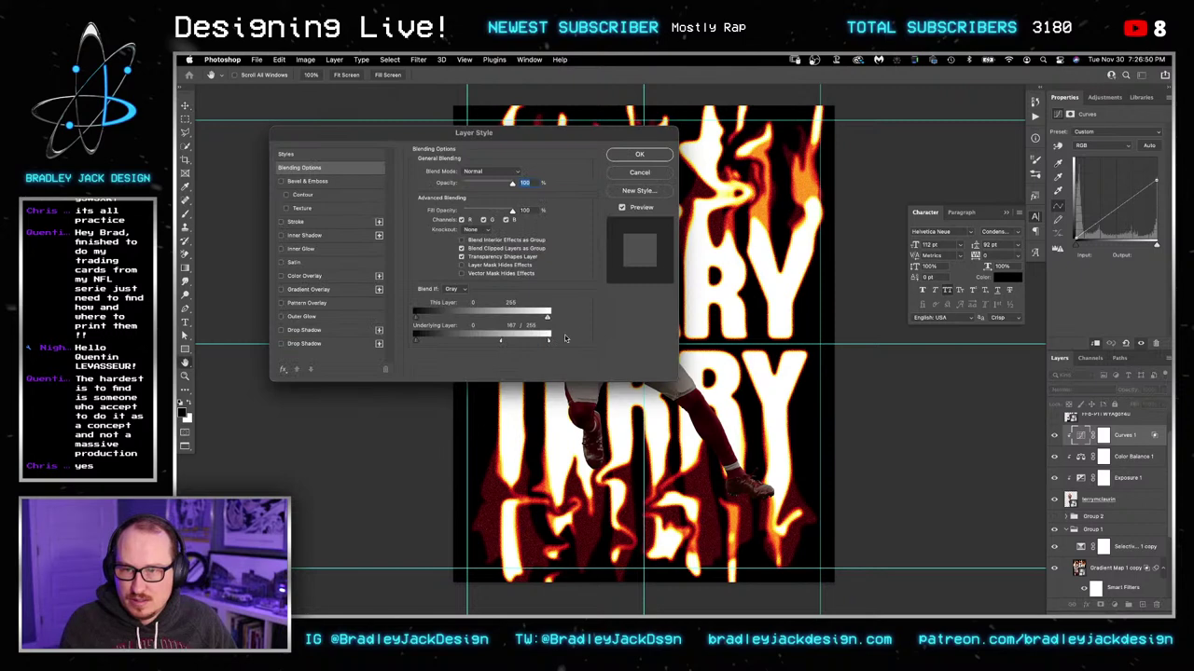
drag(476, 342, 472, 343)
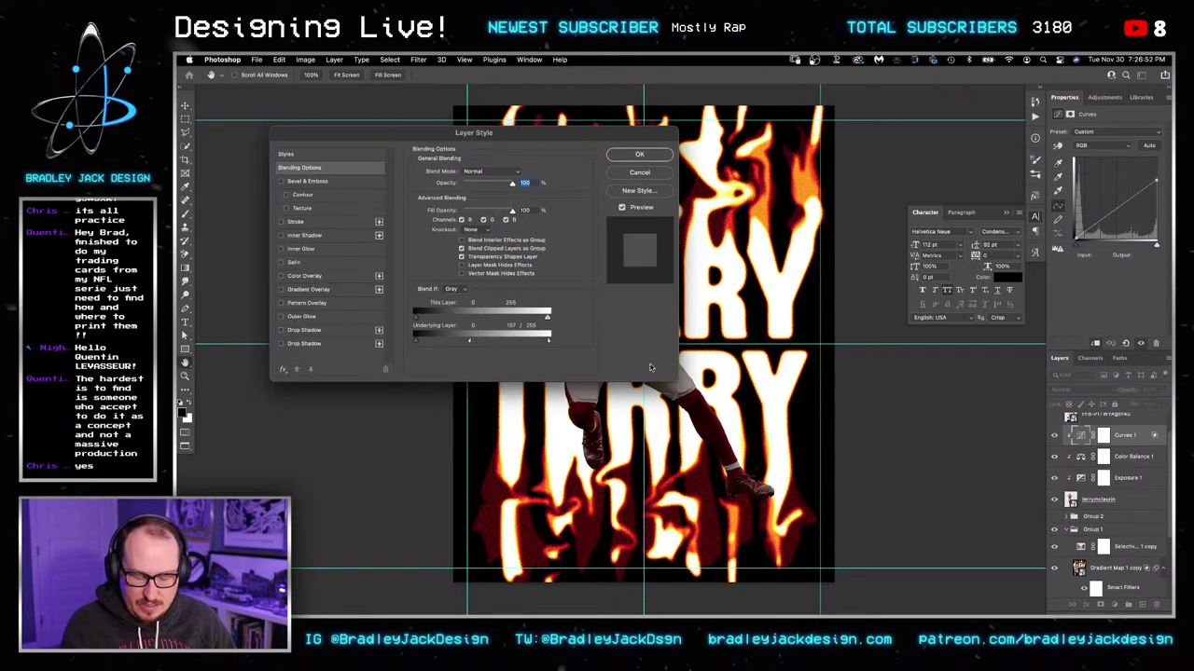
key(Return)
double_click(1126, 434)
text(DARKE)
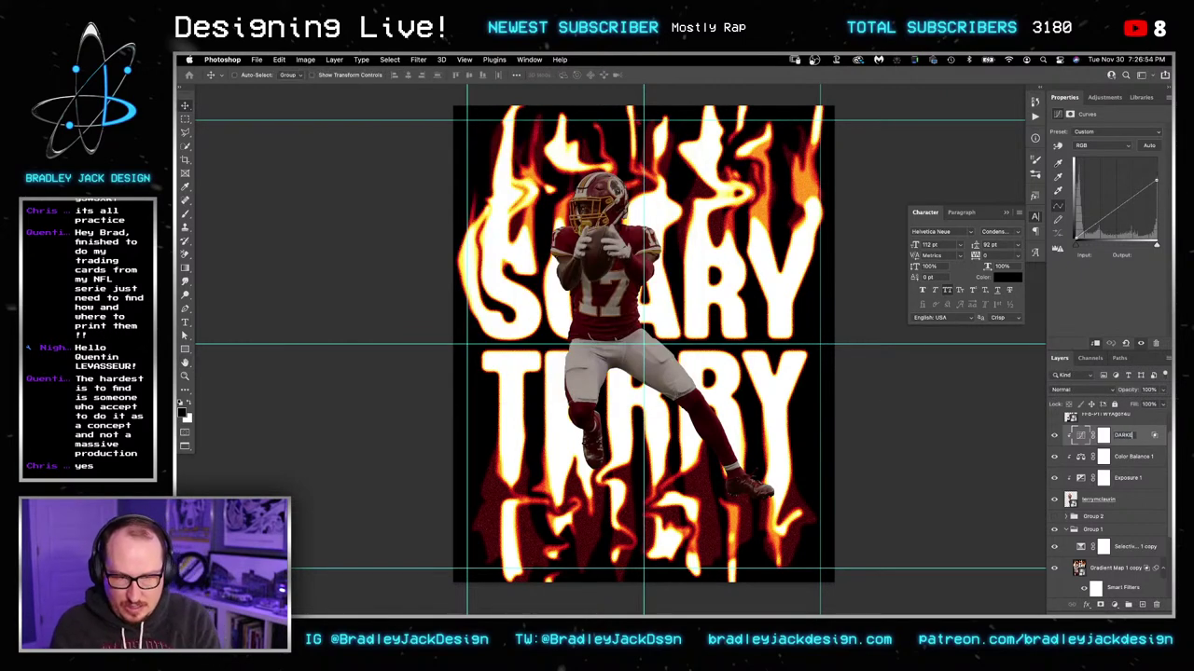
text(N)
key(Return)
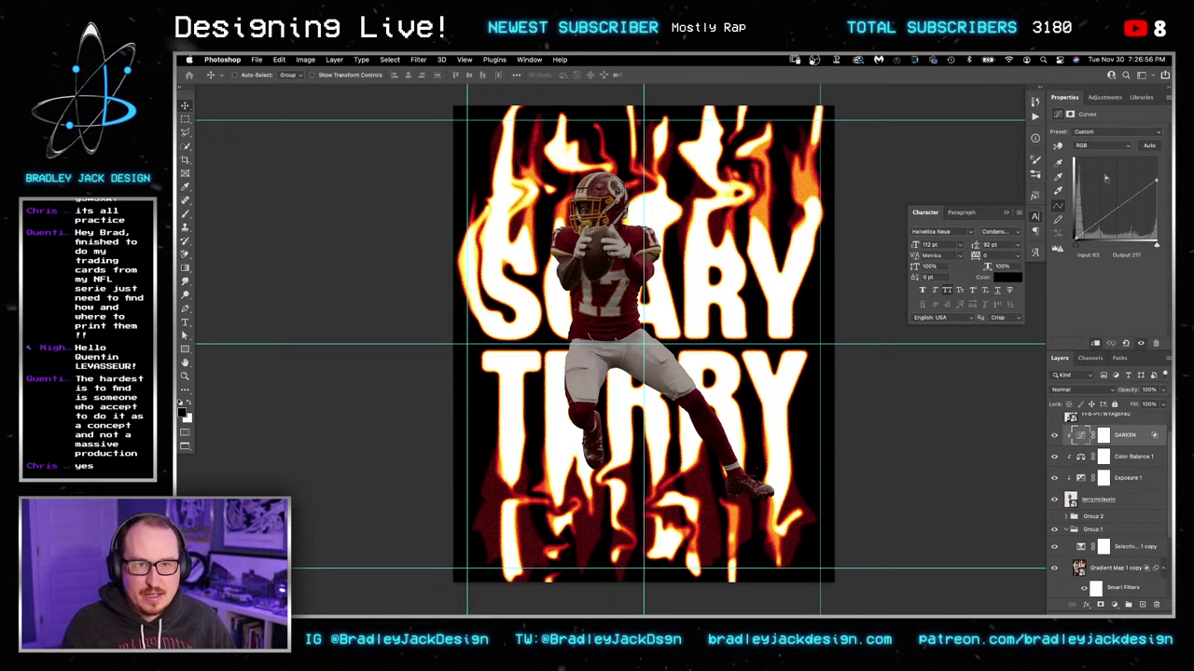
Step: Warm the DARKEN curve by moving the red channel's white point to input 215 and lowering the blue channel's white output to about 212
click(1100, 145)
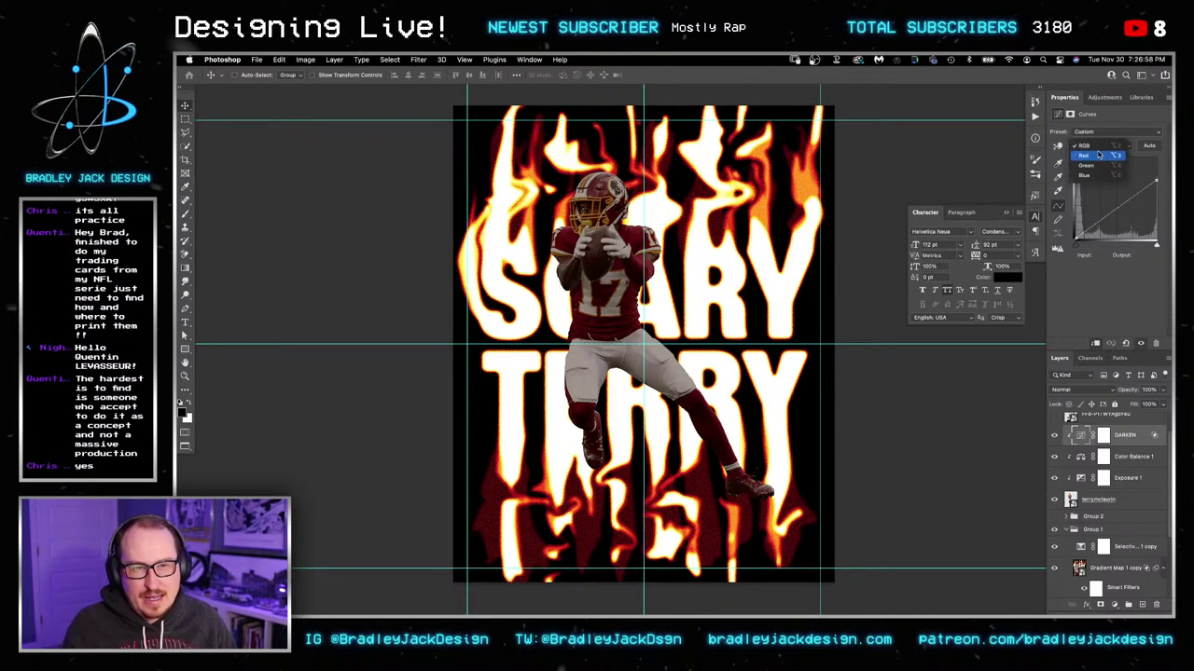
click(1098, 155)
drag(1156, 158, 1145, 153)
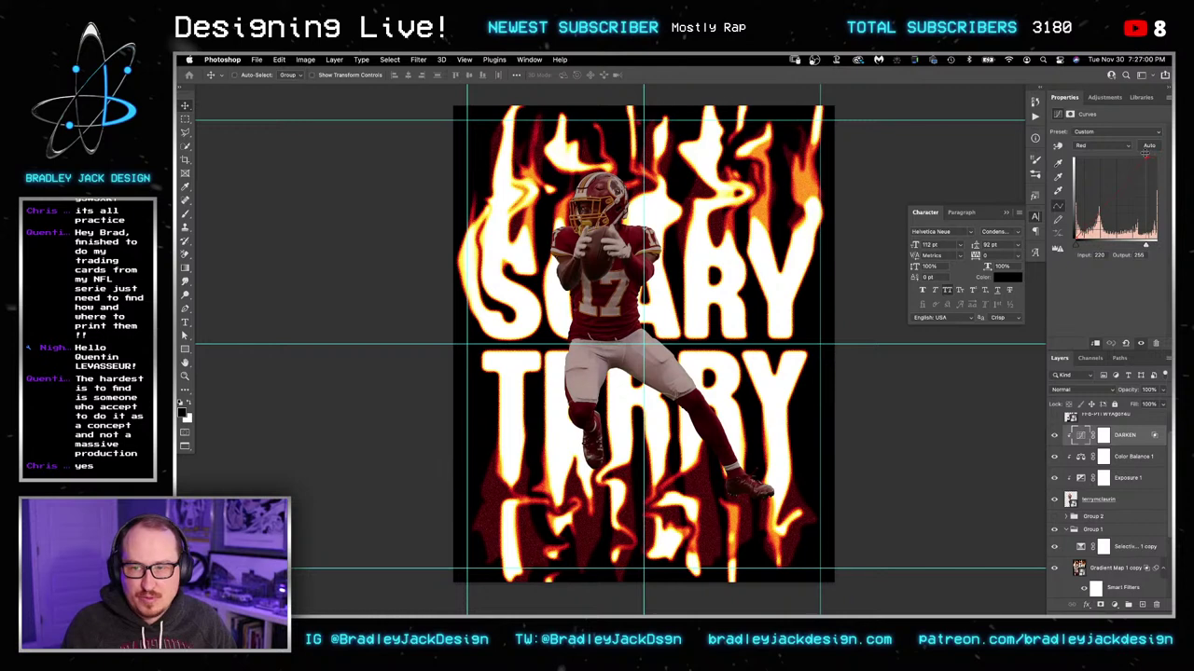
click(1127, 146)
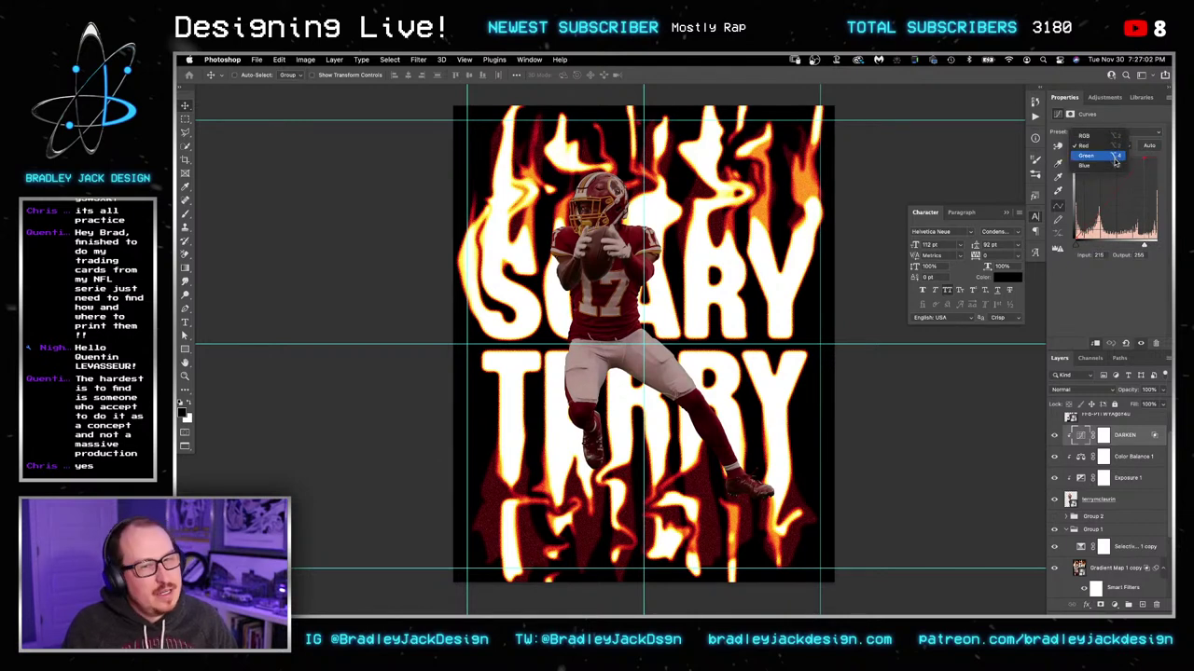
click(1115, 165)
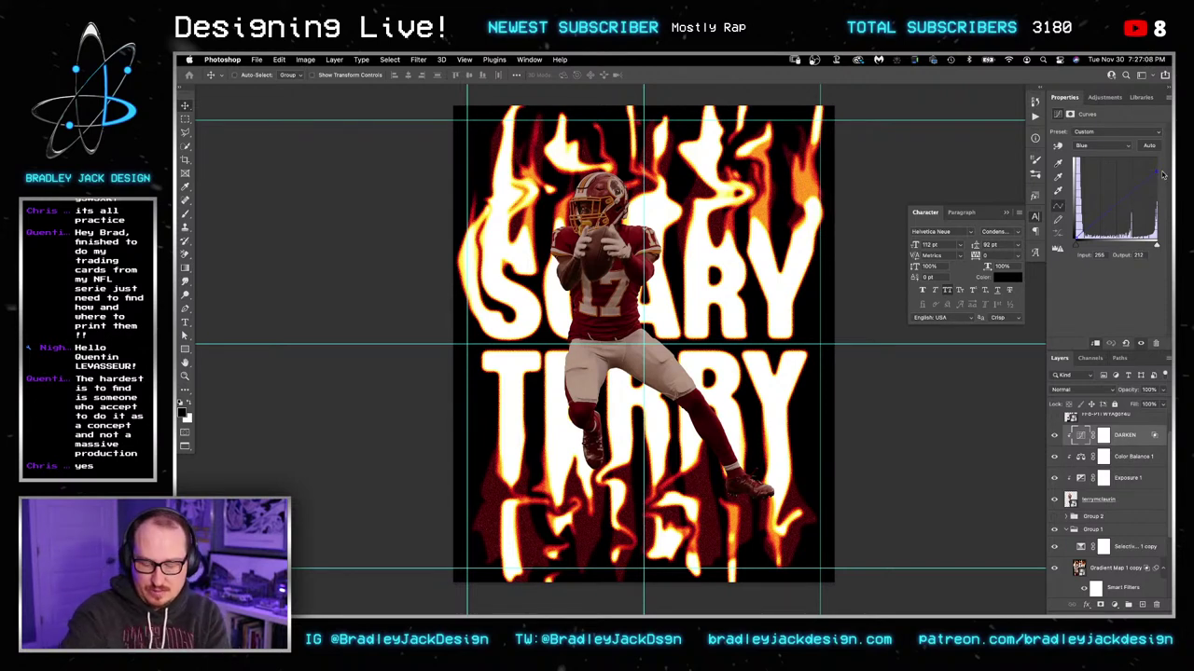
Step: Invert the DARKEN layer mask to black to hide the darkening on the player
click(1104, 438)
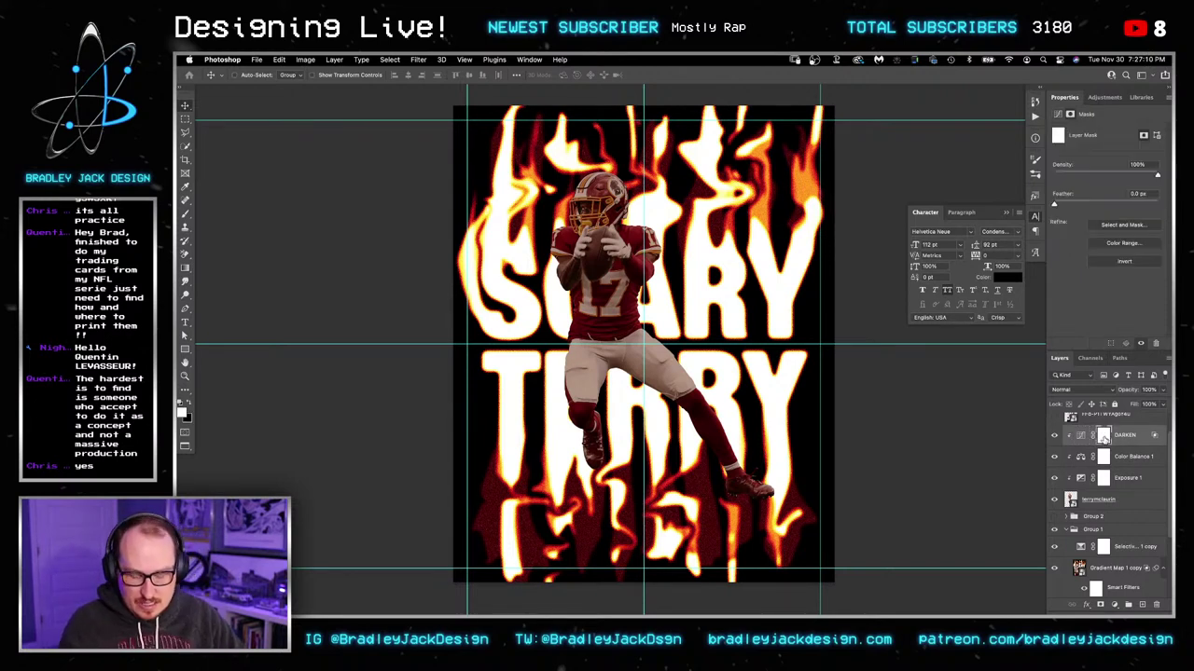
key(ctrl+i)
key(z)
click(608, 322)
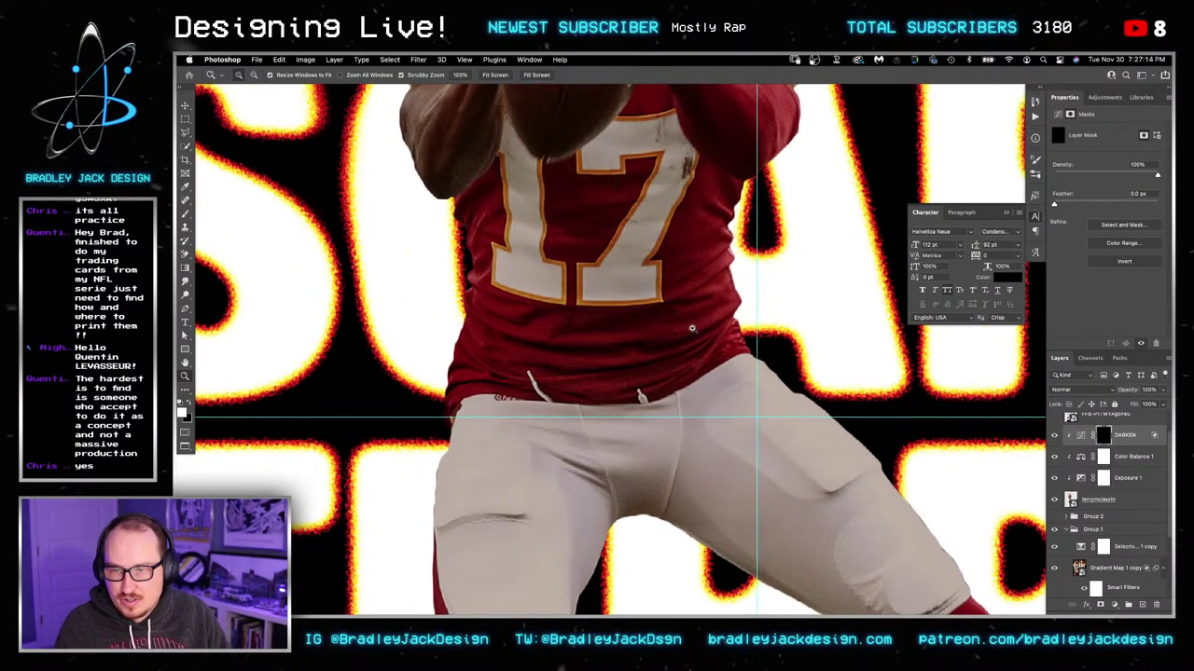
Step: Shrink the brush to fit the jersey folds for work on the DARKEN mask, and set its opacity and flow to 40%
key(b)
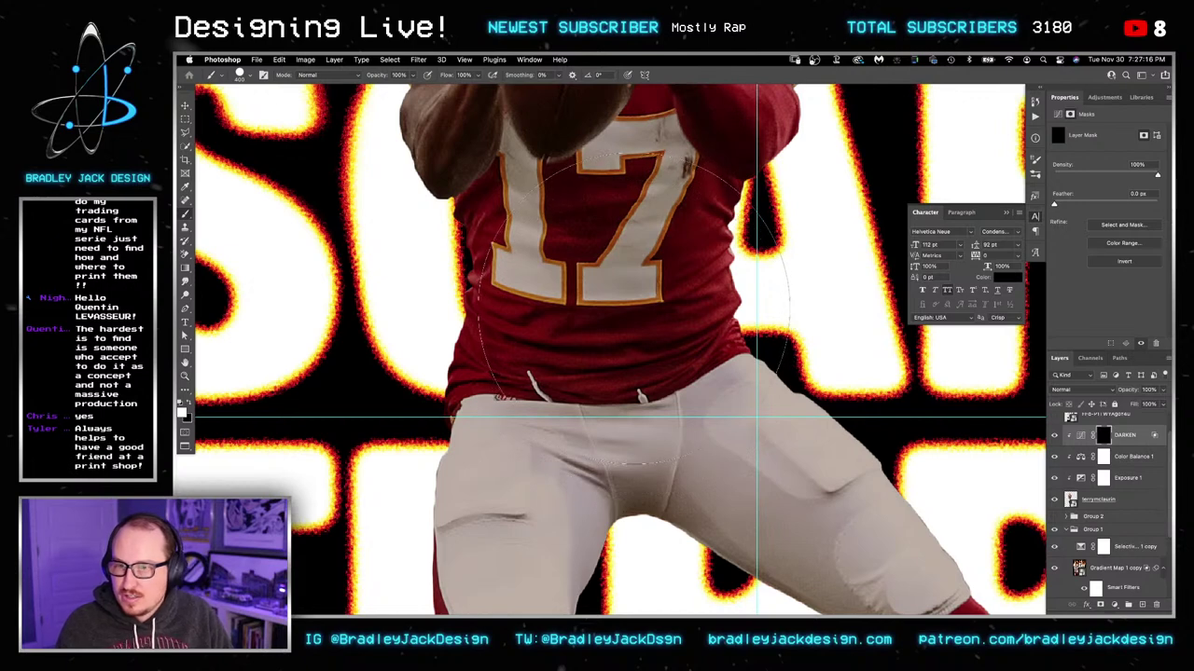
key(bracketright)
key(bracketright)
key(bracketleft)
key(bracketleft)
key(bracketleft)
key(bracketleft)
key(bracketleft)
key(bracketleft)
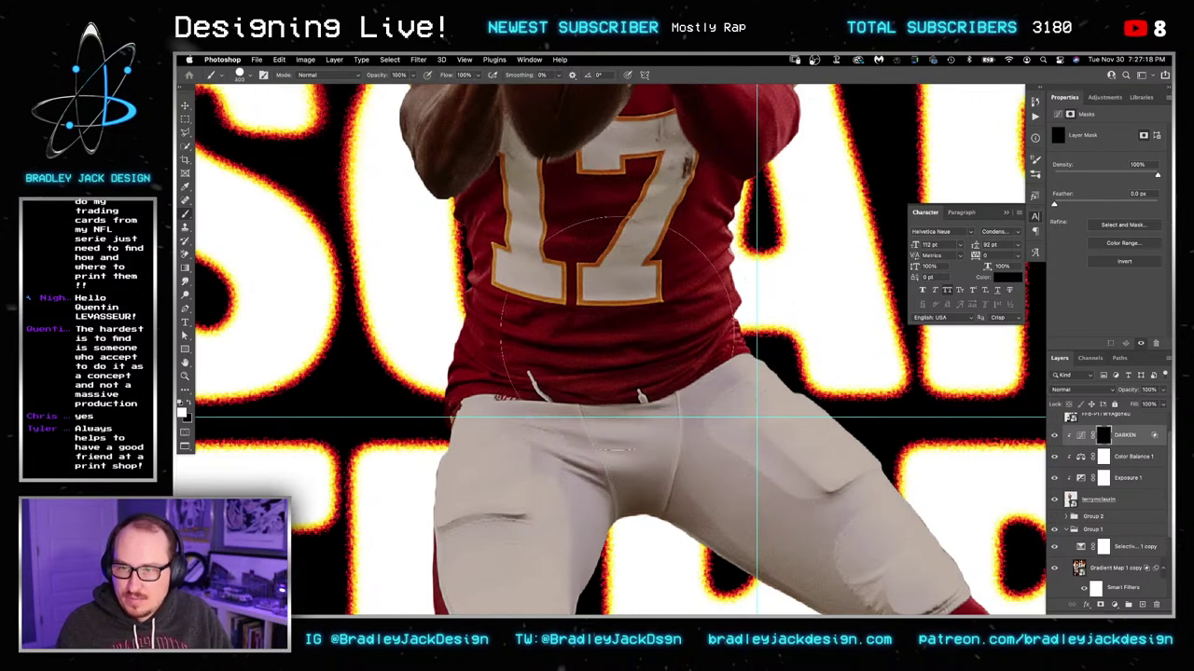
key(bracketleft)
key(bracketleft)
key(bracketleft)
key(bracketleft)
key(bracketleft)
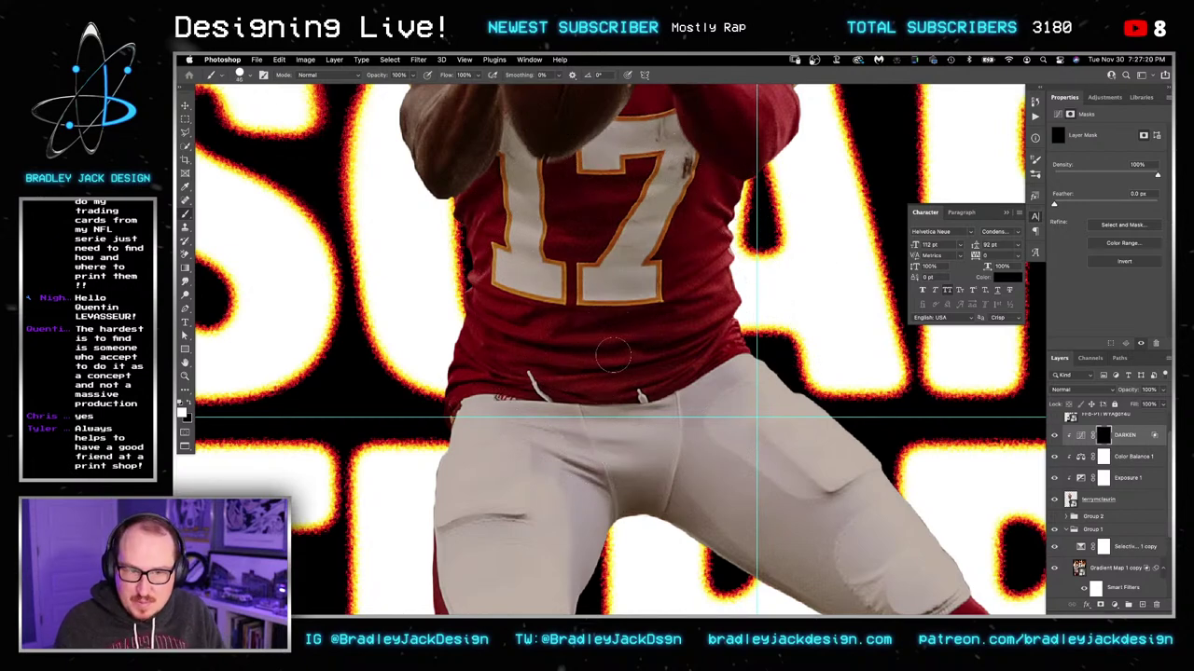
mouse_move(597, 359)
mouse_down()
mouse_move(568, 342)
mouse_move(485, 220)
mouse_move(587, 255)
mouse_up()
key(z)
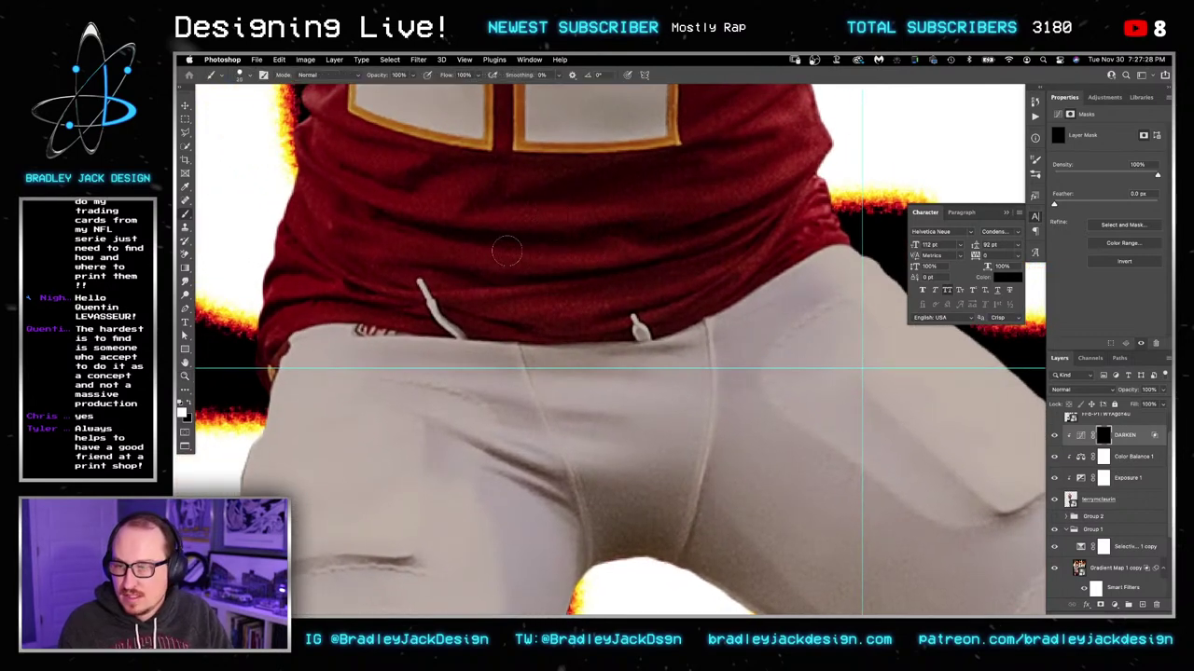
key(x)
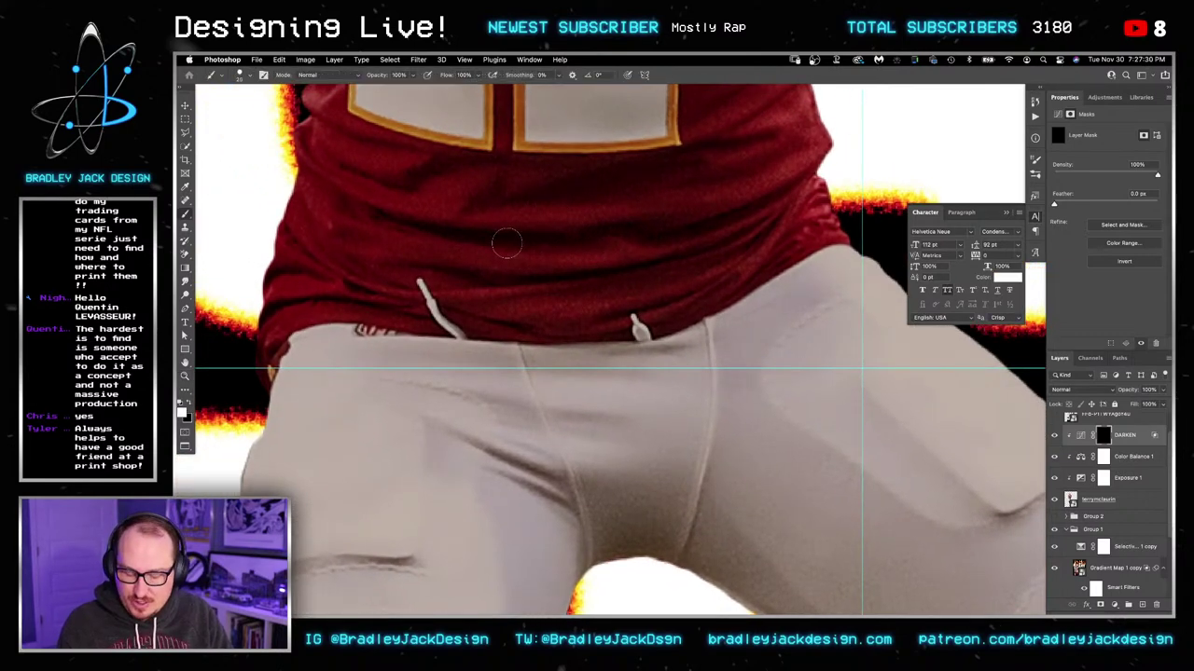
key(4)
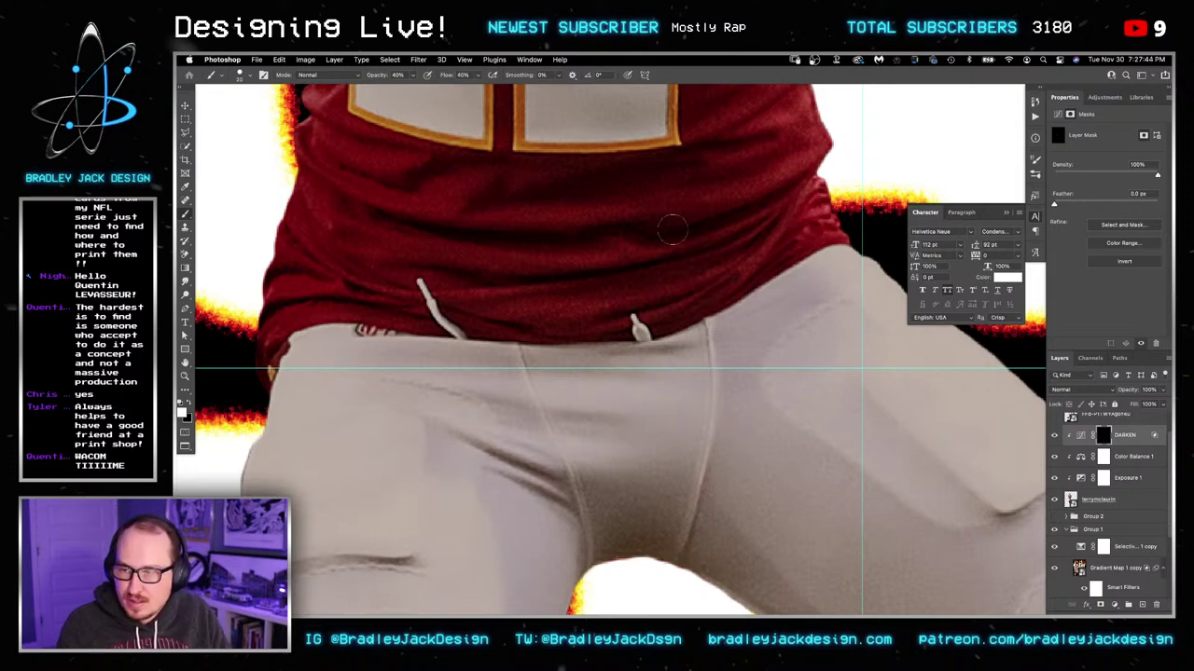
Step: Lower the RGB white point of the DARKEN curve further for stronger shading, and make its layer mask active again
click(1083, 435)
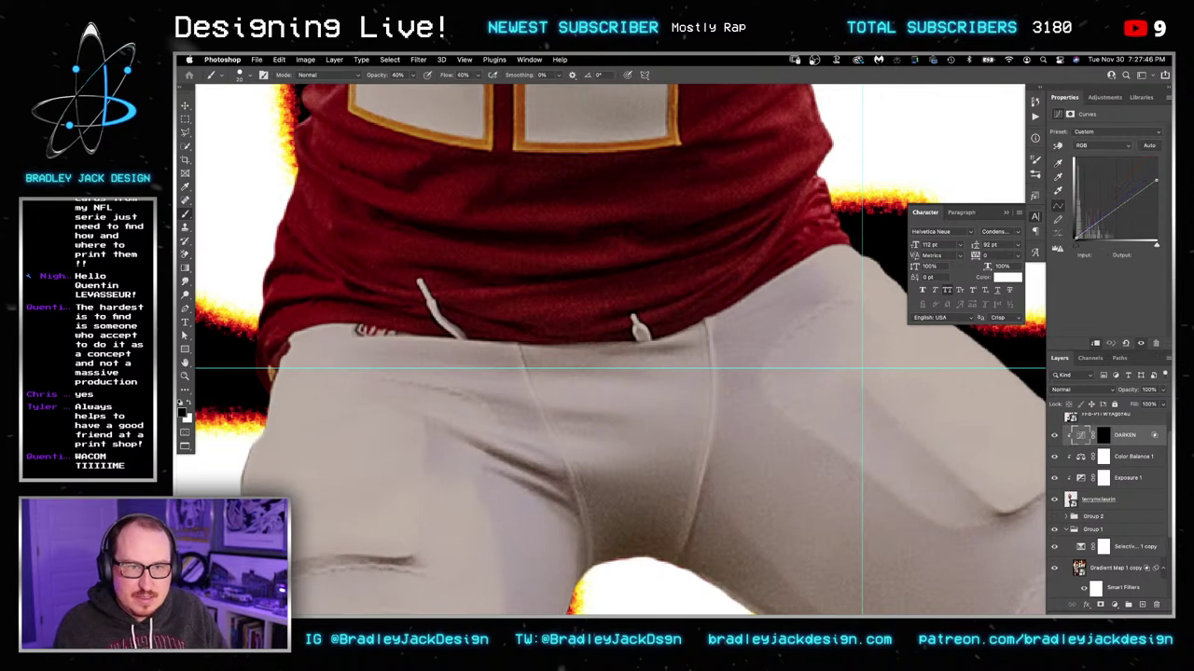
drag(1155, 180, 1157, 198)
click(1100, 436)
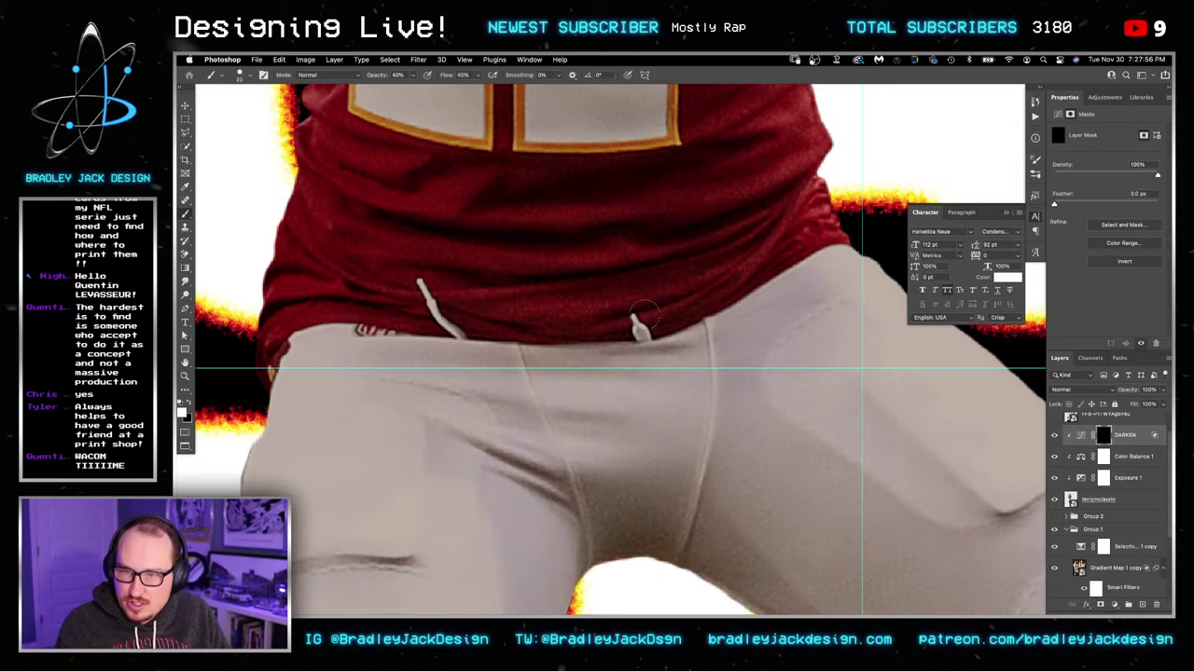
Step: Enlarge the brush to 145 px and paint soft shading over the crotch and the inner thighs on the DARKEN mask
scroll(680, 345, down, 5)
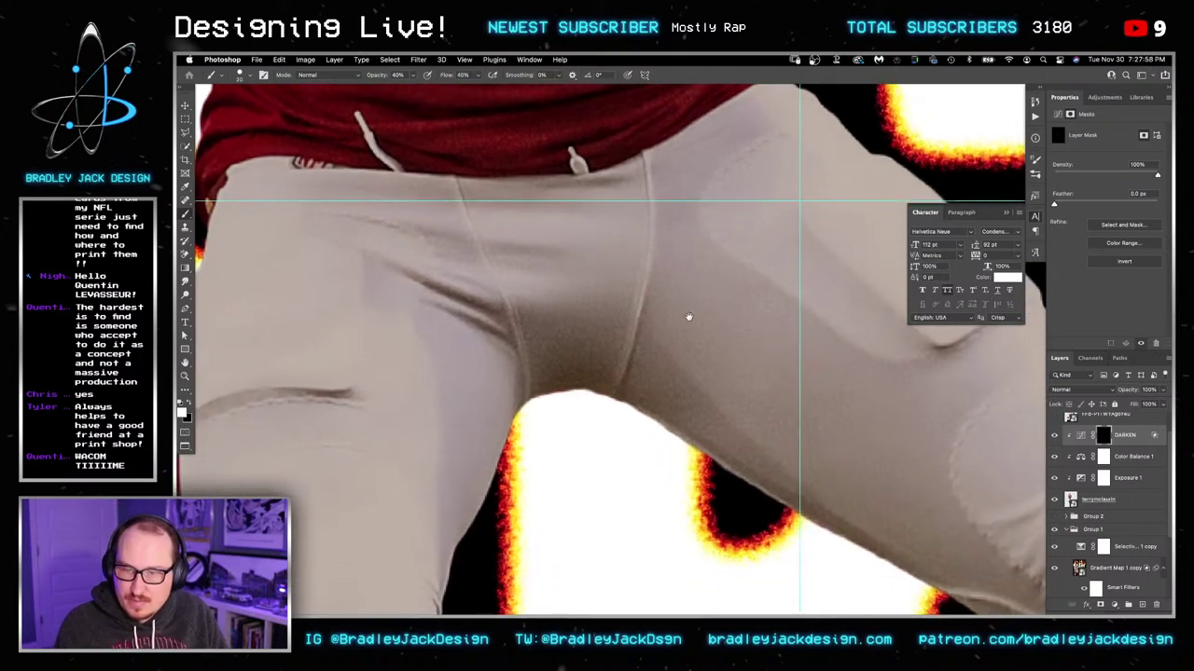
mouse_move(646, 393)
mouse_down()
mouse_move(735, 363)
mouse_move(842, 370)
mouse_up()
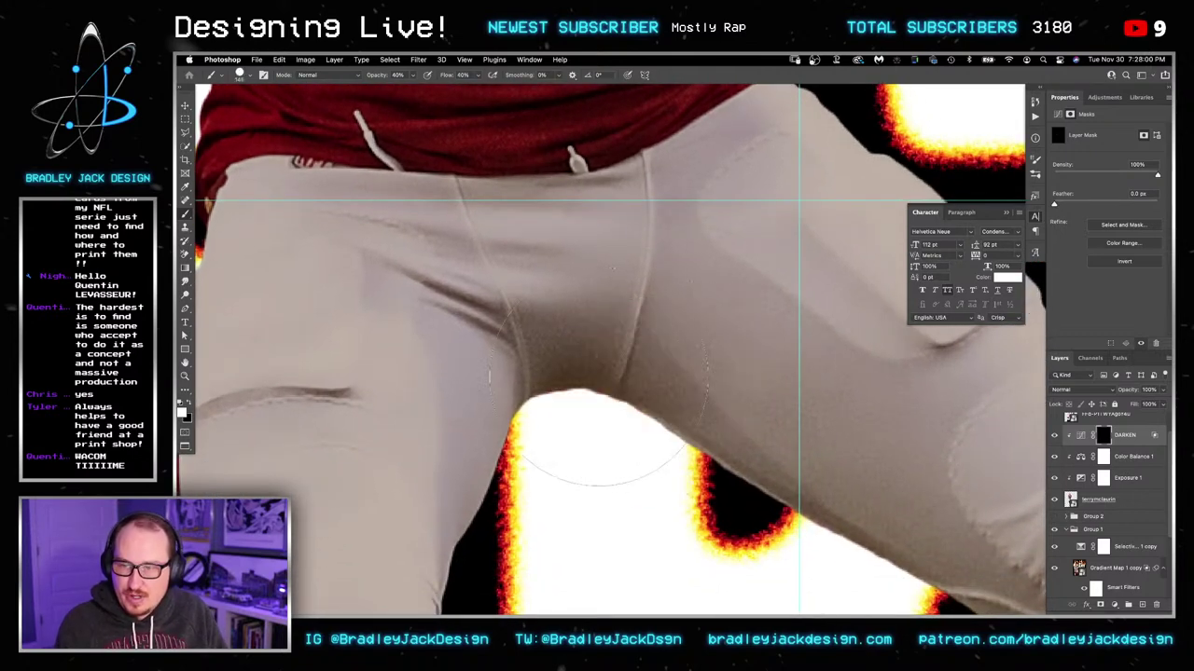
drag(604, 376, 524, 366)
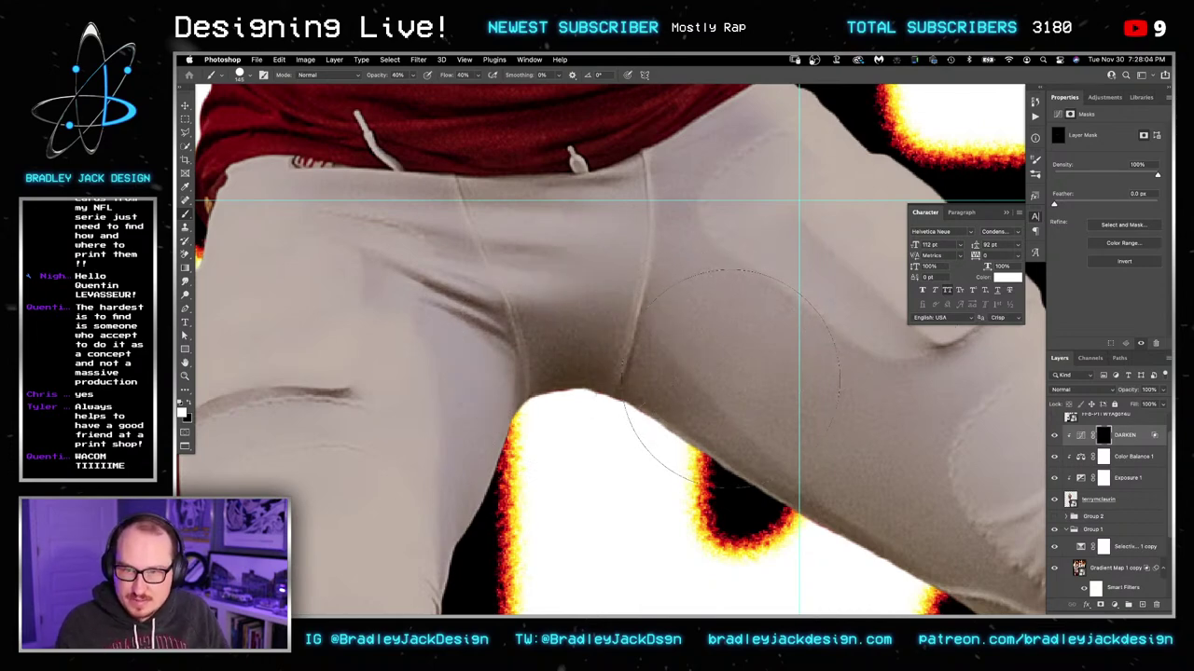
drag(735, 382, 693, 103)
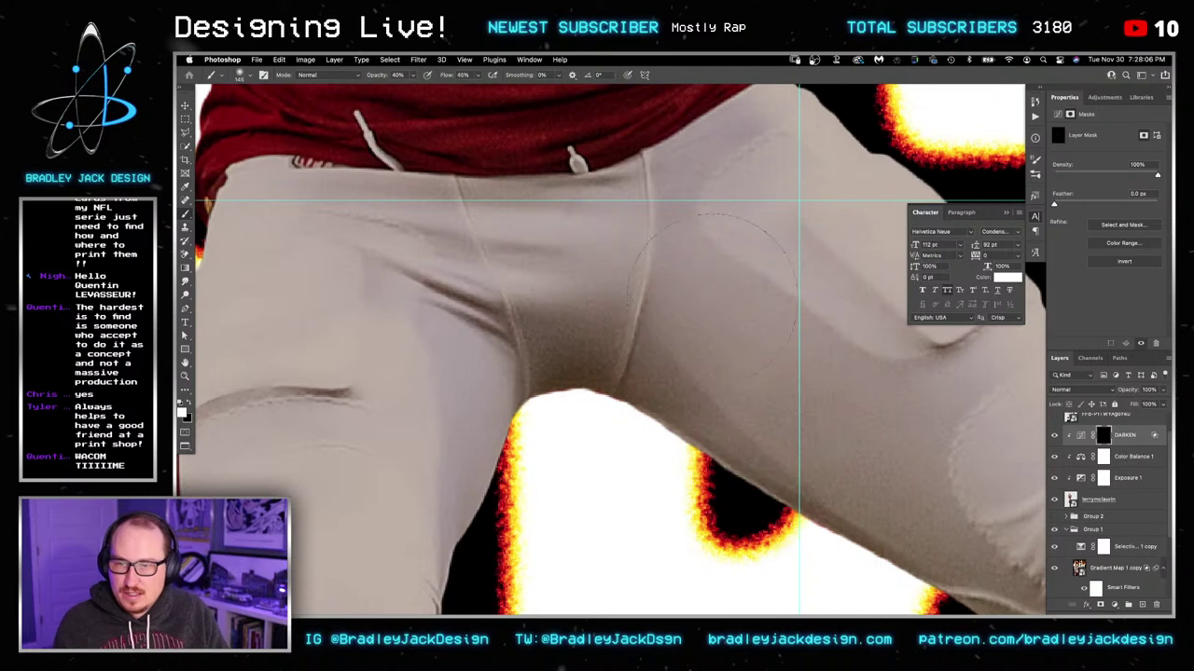
mouse_move(765, 439)
mouse_down()
mouse_move(790, 424)
mouse_move(695, 395)
mouse_move(622, 305)
mouse_move(538, 331)
mouse_up()
Step: Shade the bent leg's inner thigh on the DARKEN mask and deepen the crease across that thigh with a much smaller brush
drag(503, 445, 601, 378)
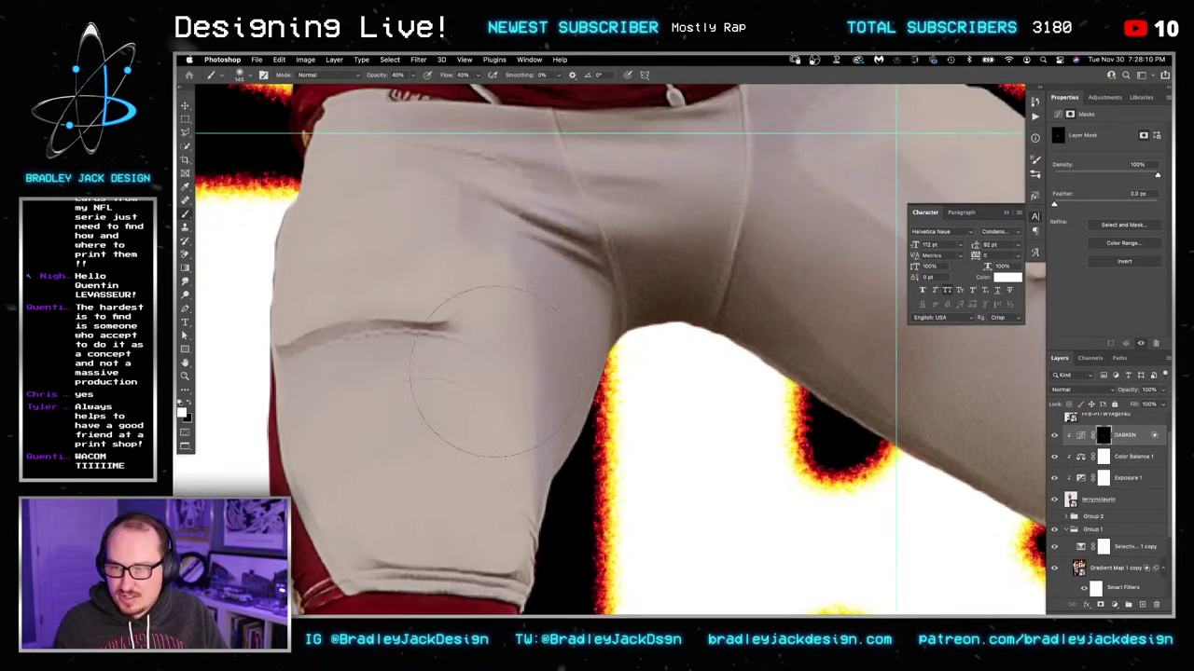
mouse_move(499, 365)
mouse_down()
mouse_move(460, 403)
mouse_move(392, 410)
mouse_up()
mouse_move(591, 347)
mouse_down()
mouse_move(520, 358)
mouse_move(591, 349)
mouse_up()
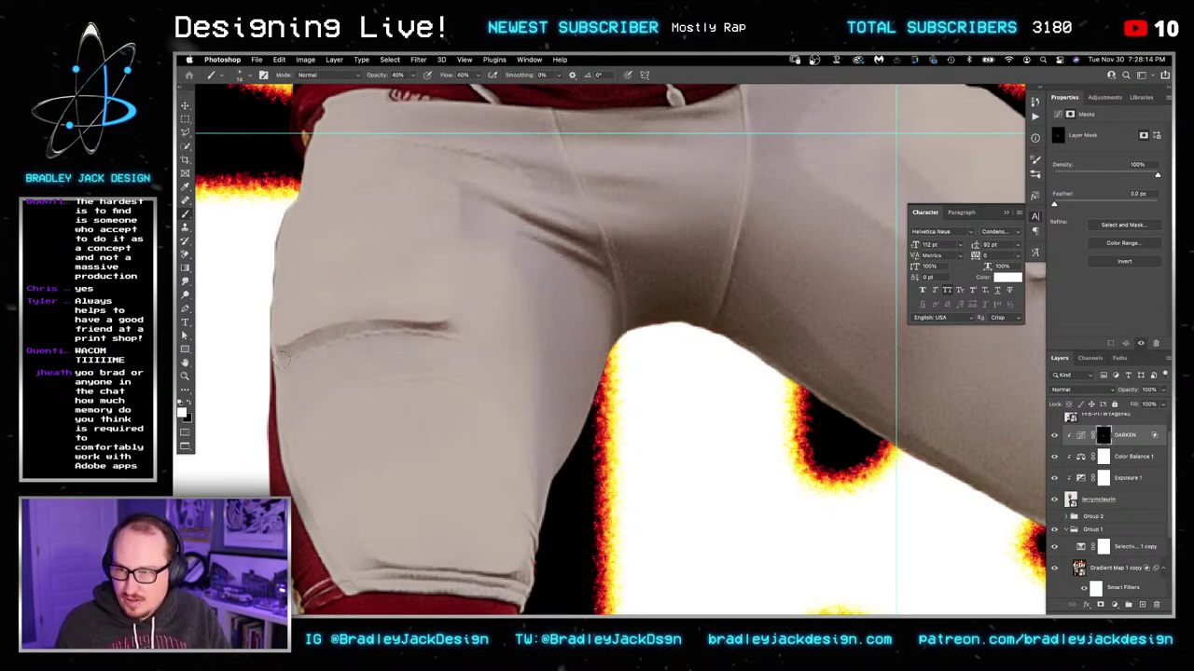
mouse_move(283, 357)
mouse_down()
mouse_move(326, 333)
mouse_move(416, 324)
mouse_up()
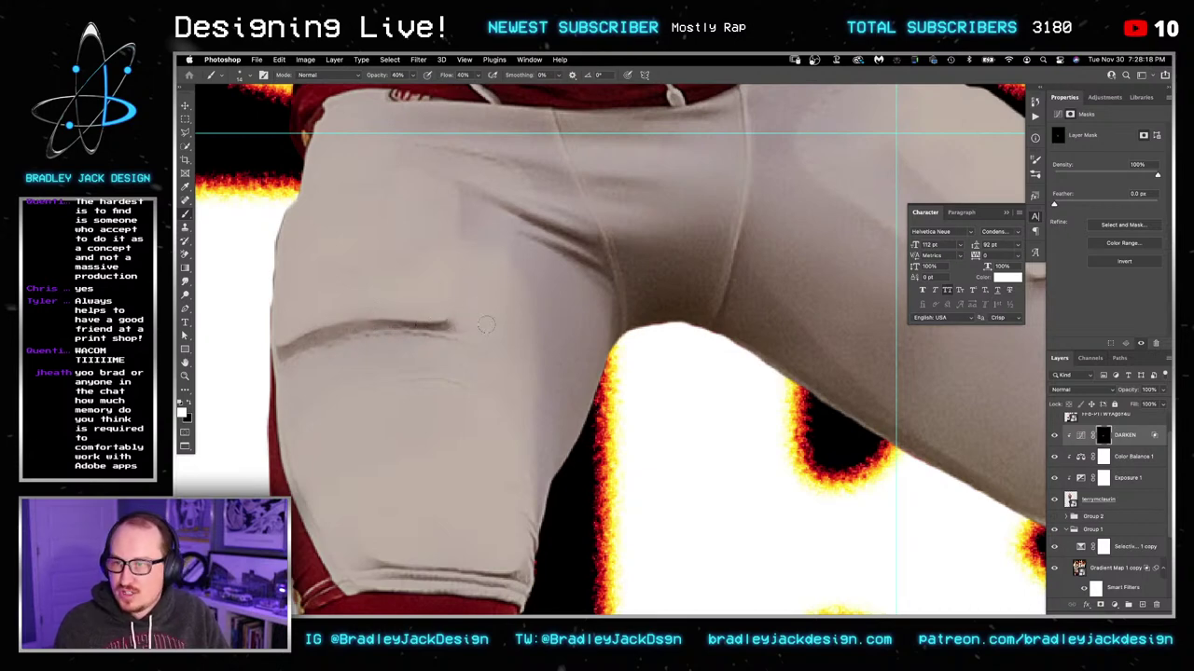
Step: Deepen the fabric fold just above the bent leg's pants hem with small strokes on the DARKEN mask
scroll(486, 324, down, 5)
mouse_move(346, 388)
mouse_down()
mouse_move(305, 375)
mouse_move(386, 397)
mouse_up()
key(super+z)
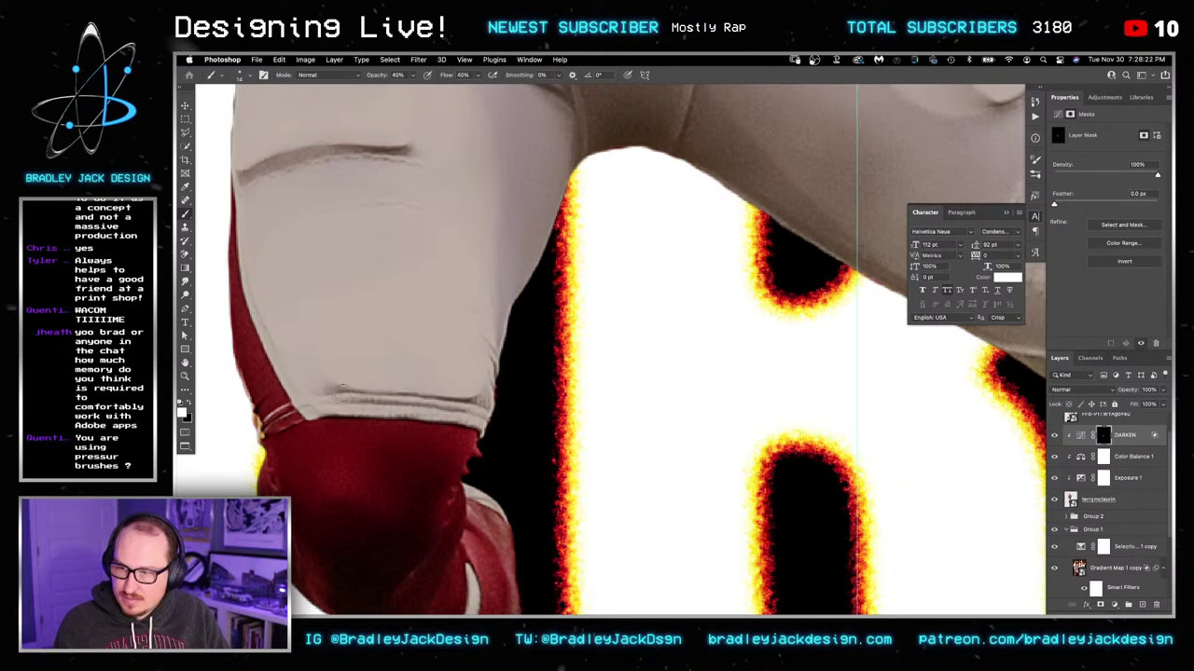
mouse_move(477, 398)
mouse_down()
mouse_move(410, 391)
mouse_move(496, 391)
mouse_up()
key(x)
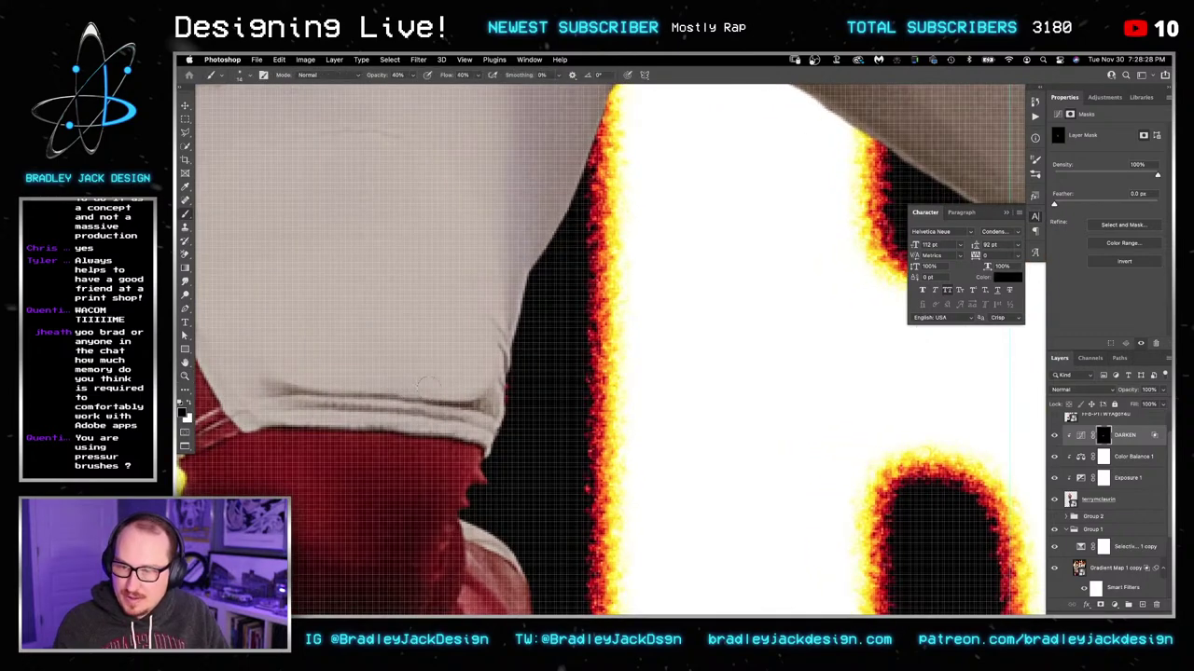
key(x)
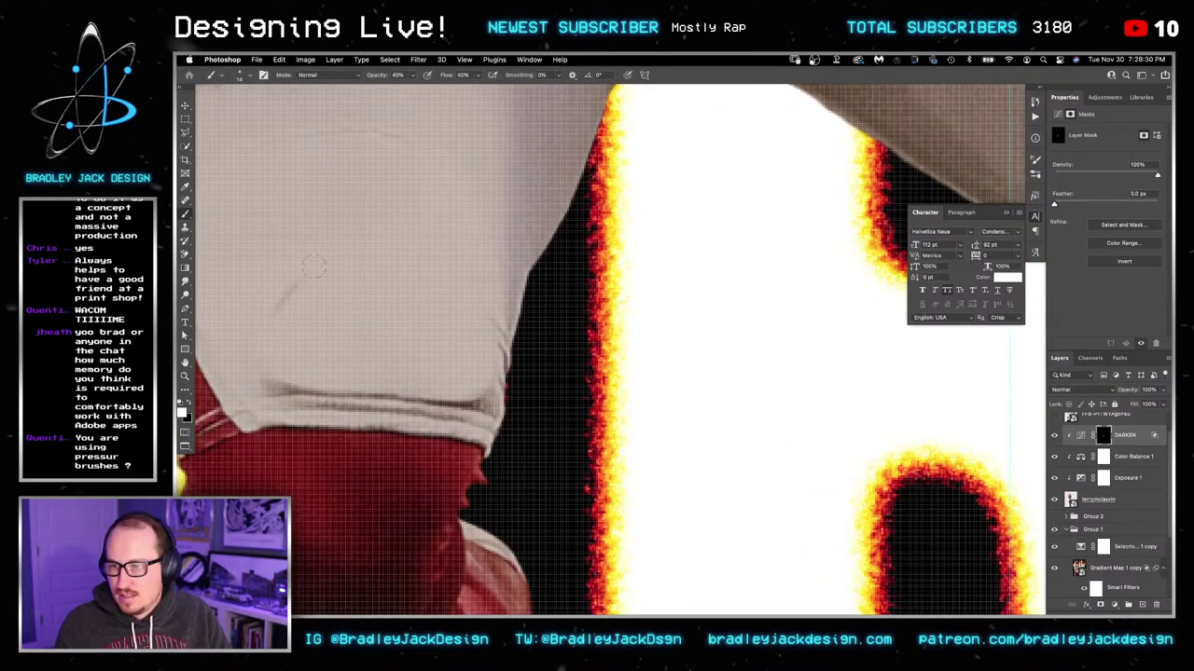
mouse_move(326, 333)
mouse_down()
mouse_move(391, 241)
mouse_move(350, 308)
mouse_up()
key(super+z)
key(super+z)
key(super+z)
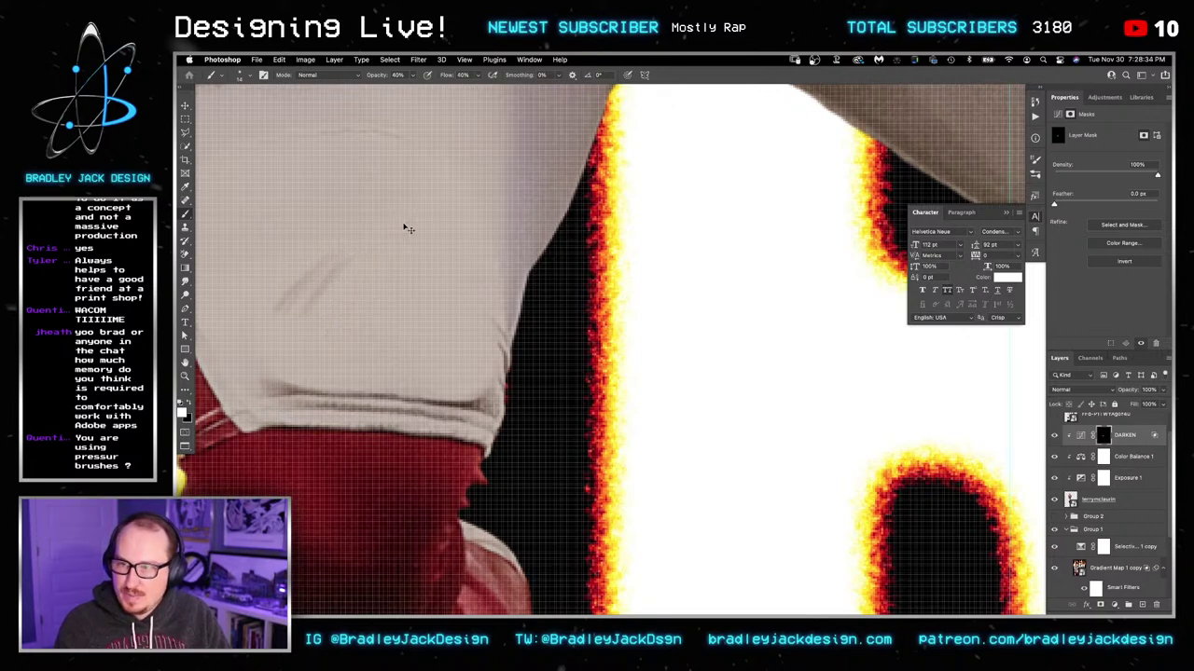
key(super+z)
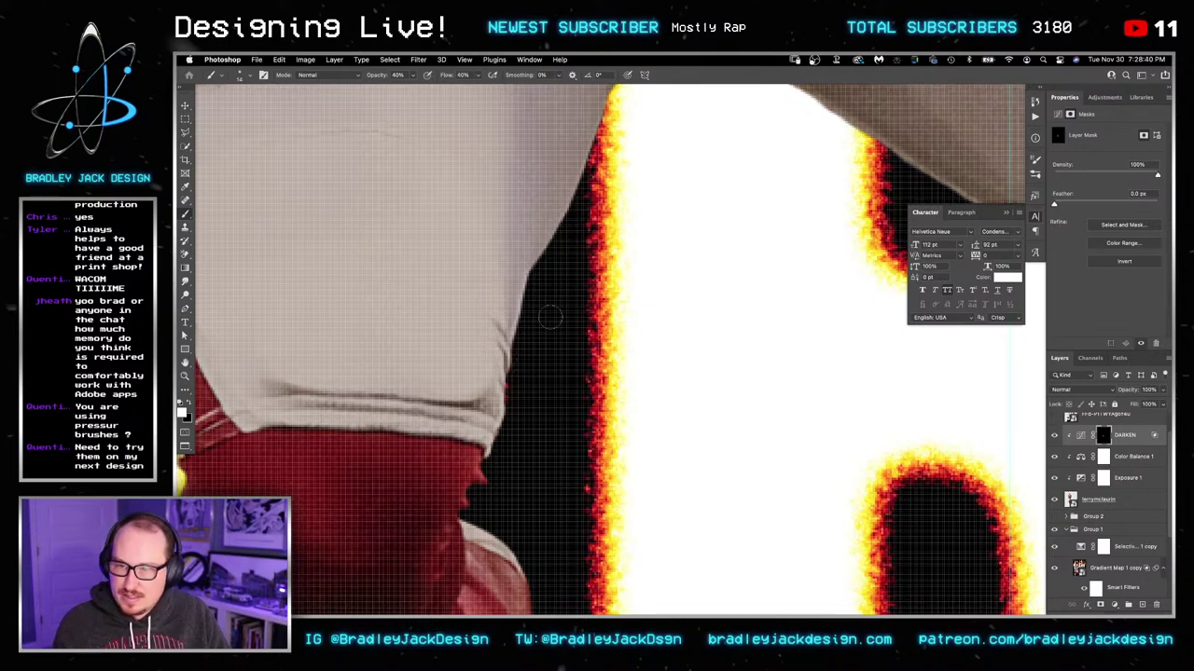
Step: Enlarge the brush to 45 px and check the red socks and both cleats for areas to shade
drag(493, 421, 594, 224)
drag(562, 367, 547, 267)
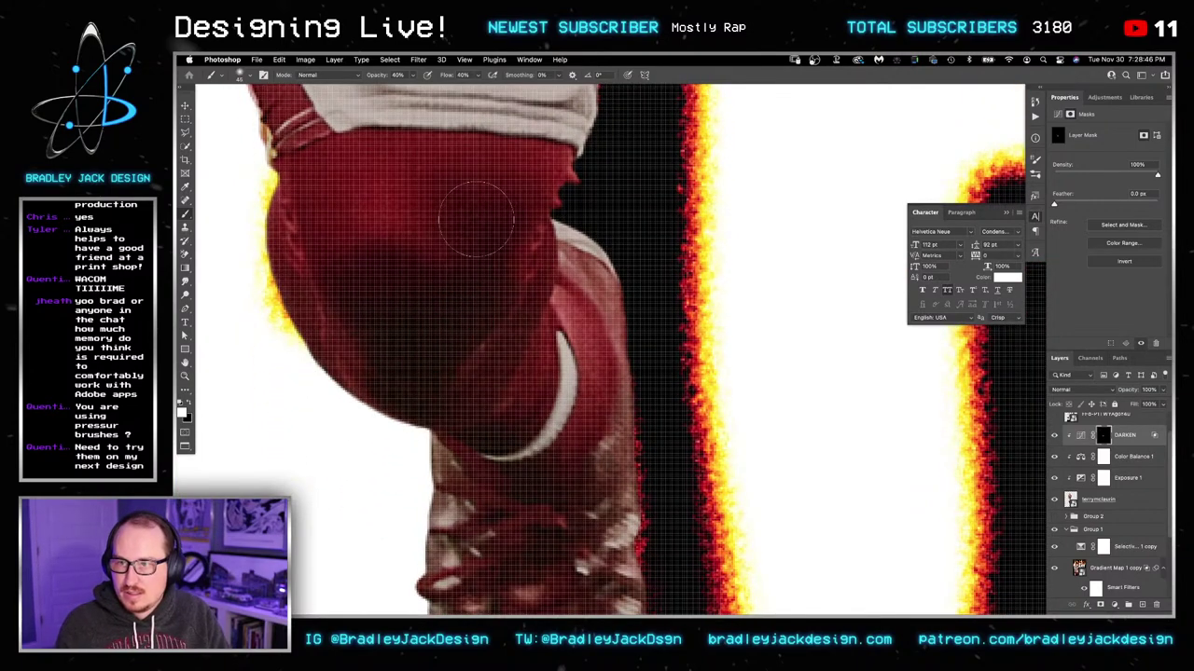
scroll(504, 301, down, 5)
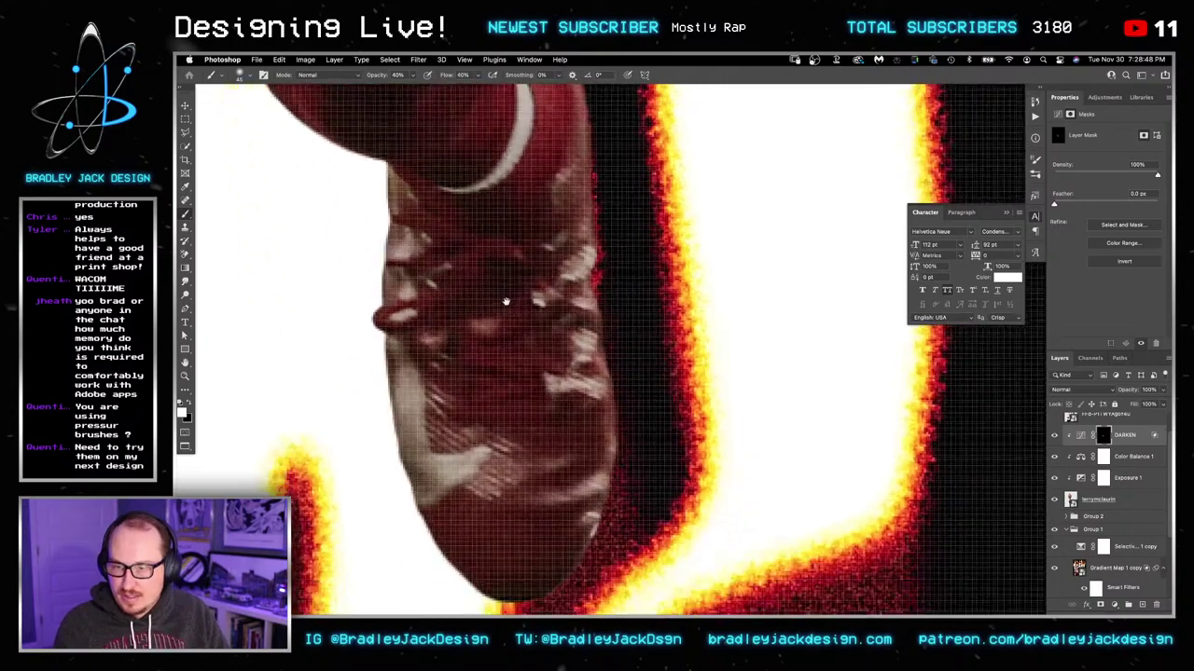
scroll(505, 301, down, 3)
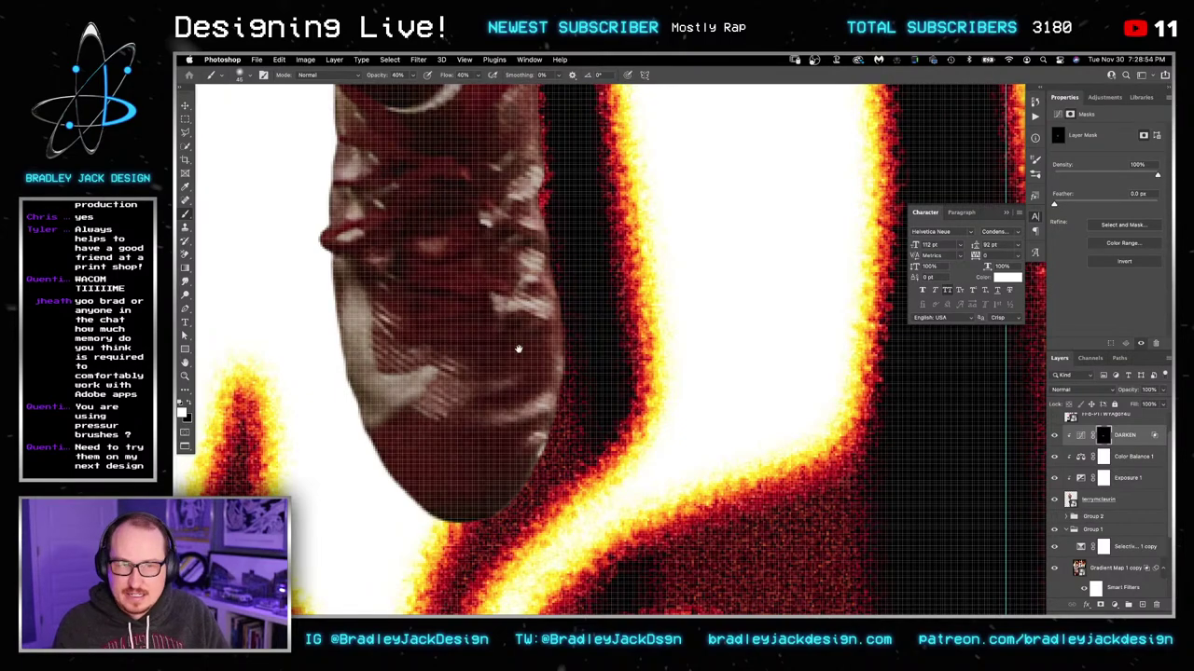
scroll(519, 350, right, 15)
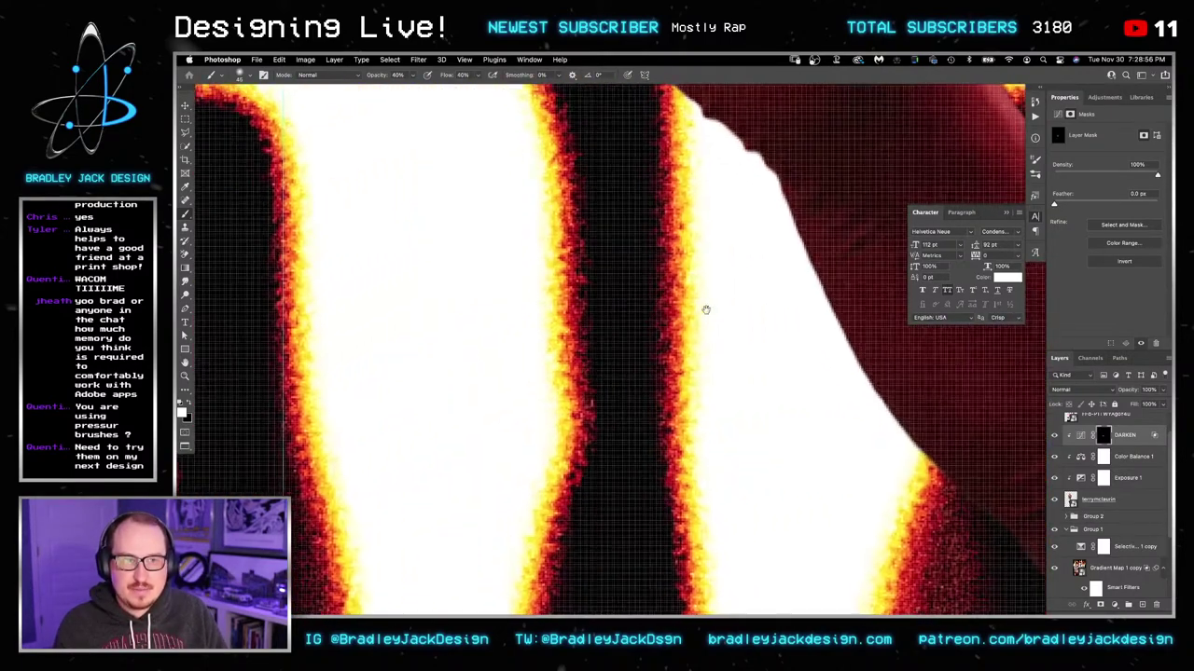
scroll(706, 310, right, 10)
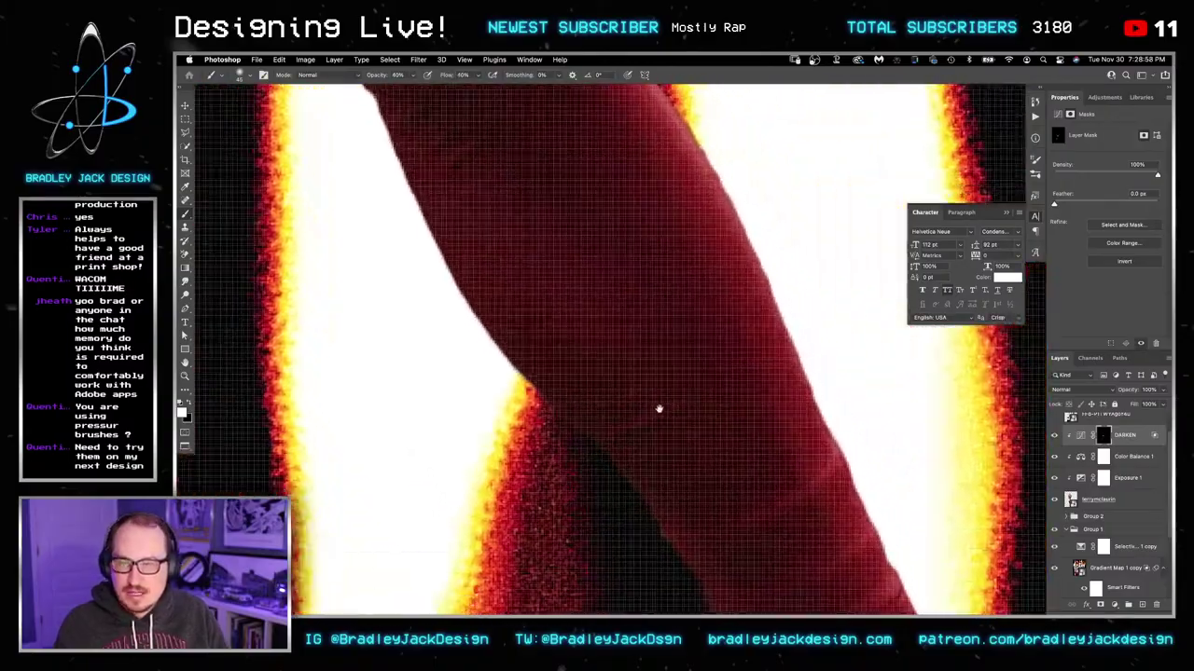
scroll(658, 408, down, 15)
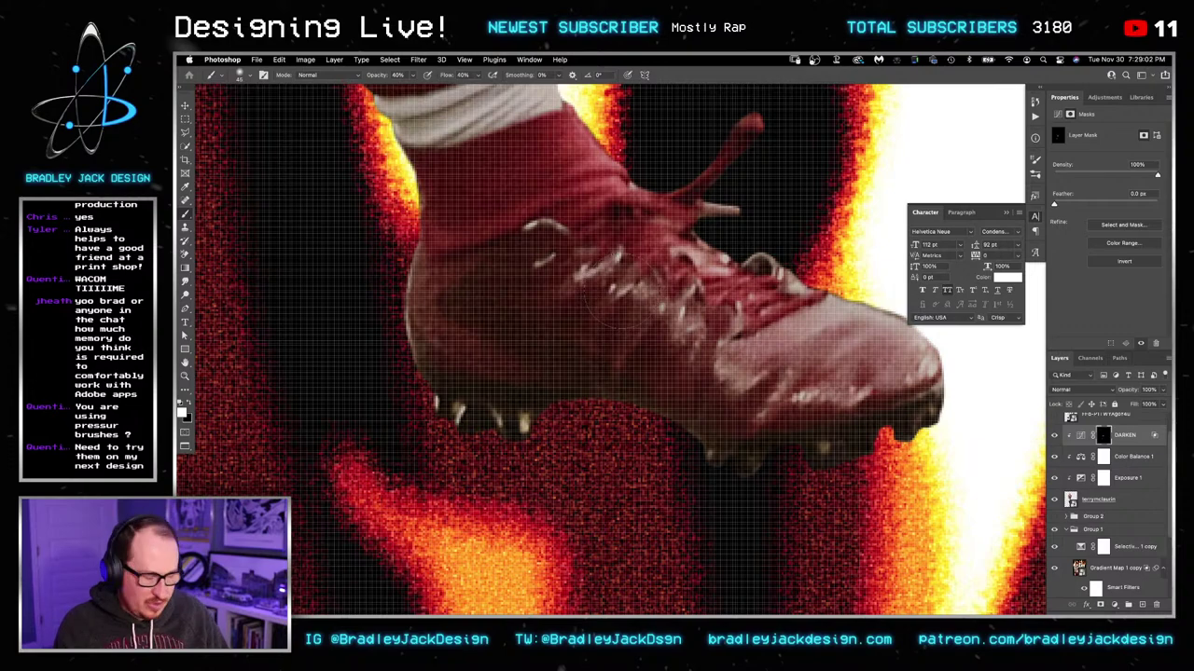
Step: Switch to the Soft Round Pressure Size brush from the general brushes, keeping it at 45 px
right_click(611, 301)
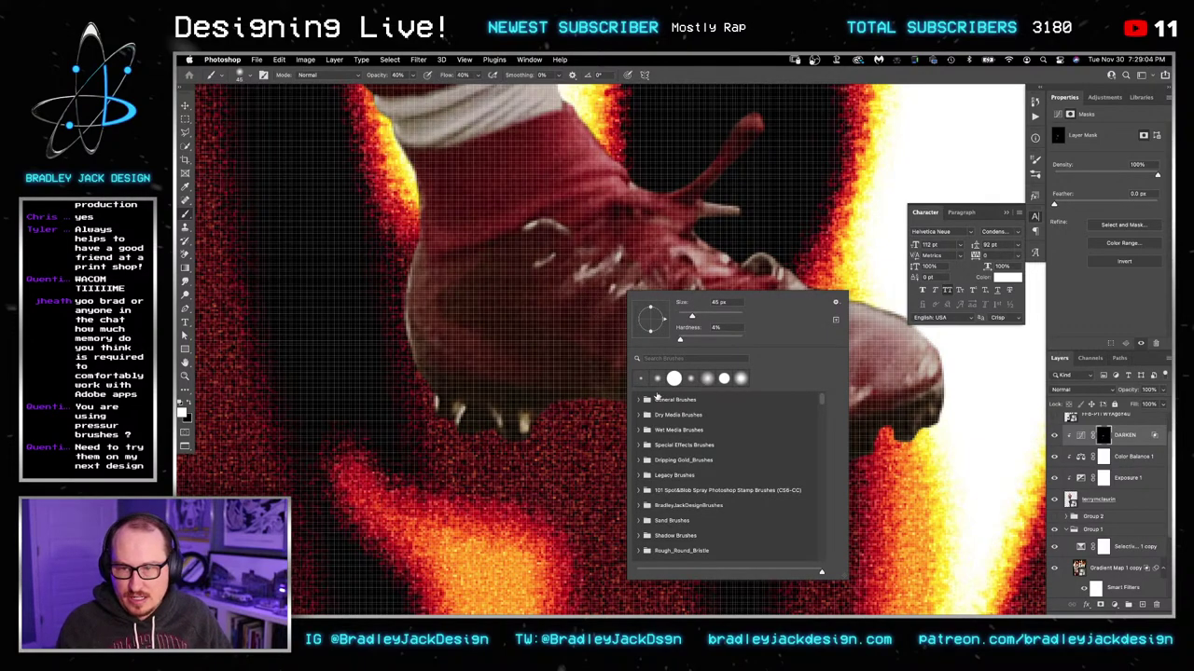
click(641, 400)
scroll(742, 505, down, 3)
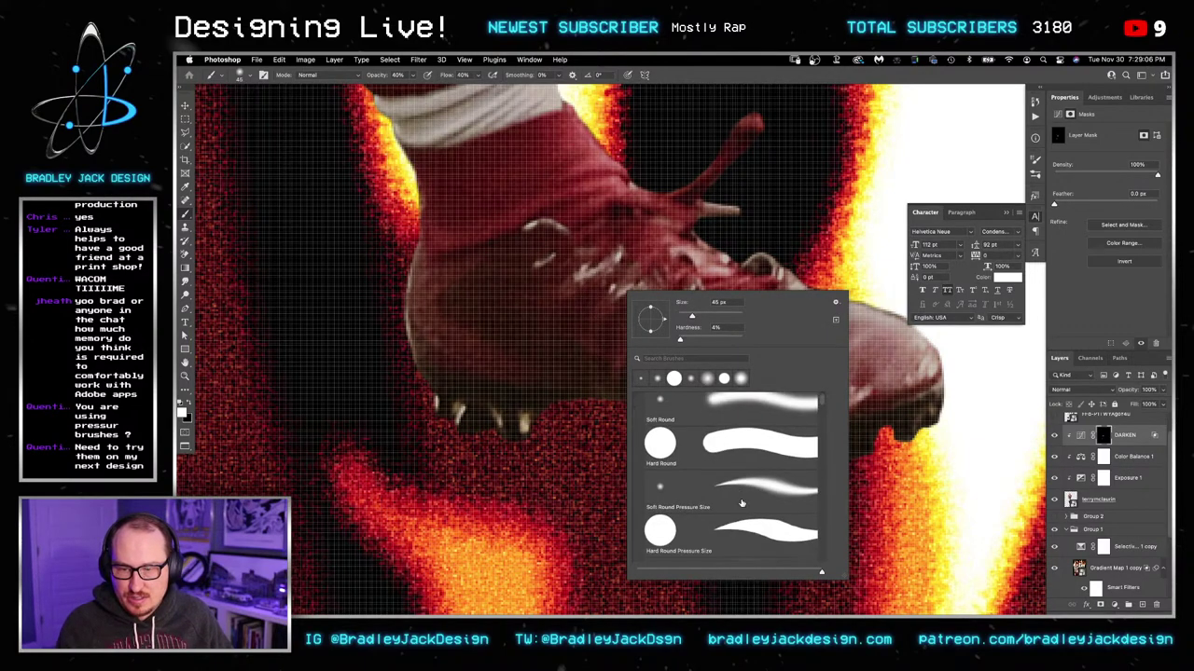
scroll(737, 496, up, 1)
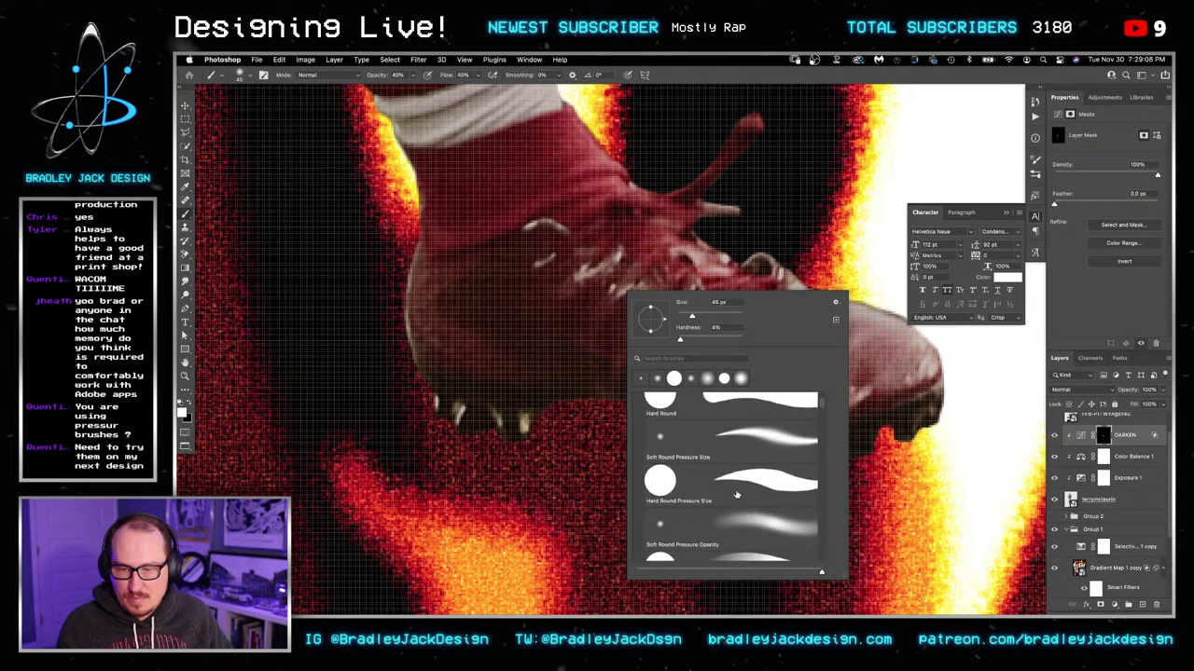
click(745, 454)
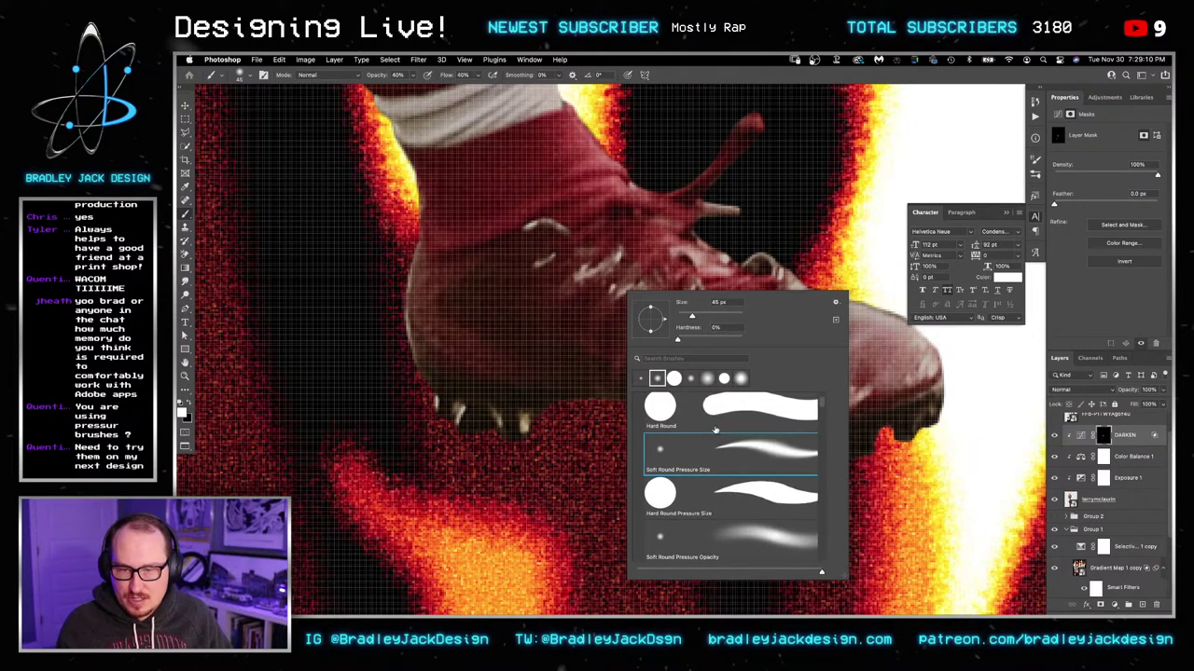
click(448, 266)
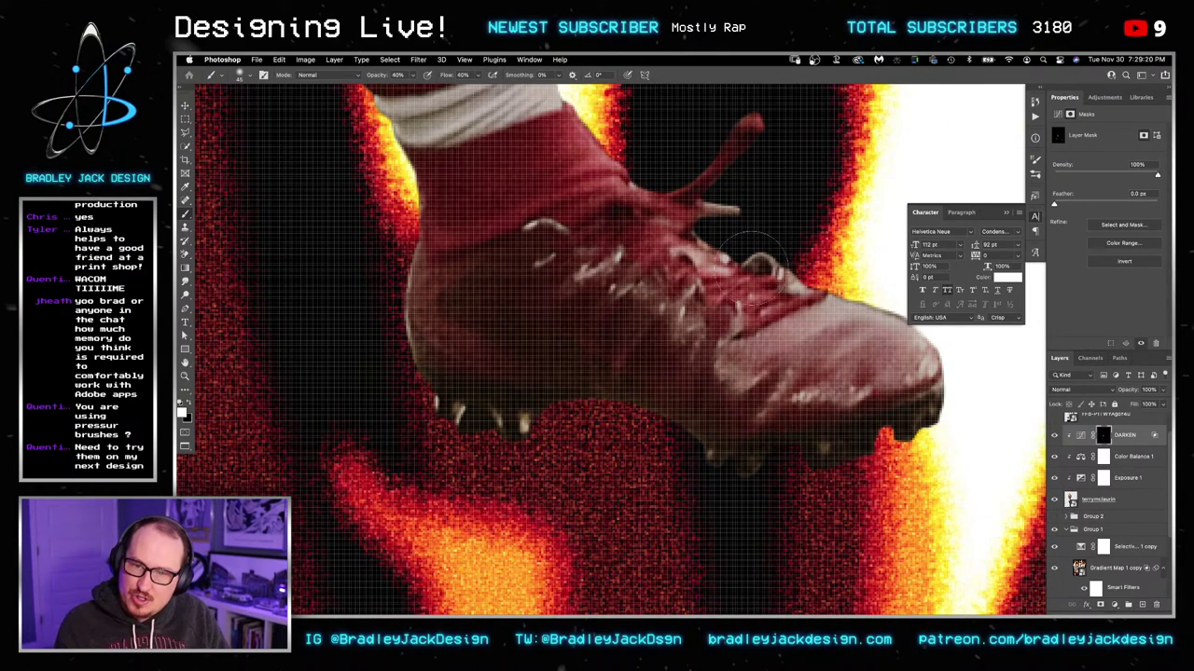
Step: Shade the extended leg's red sock below the knee with pressure-sensitive strokes on the DARKEN mask
drag(551, 128, 658, 296)
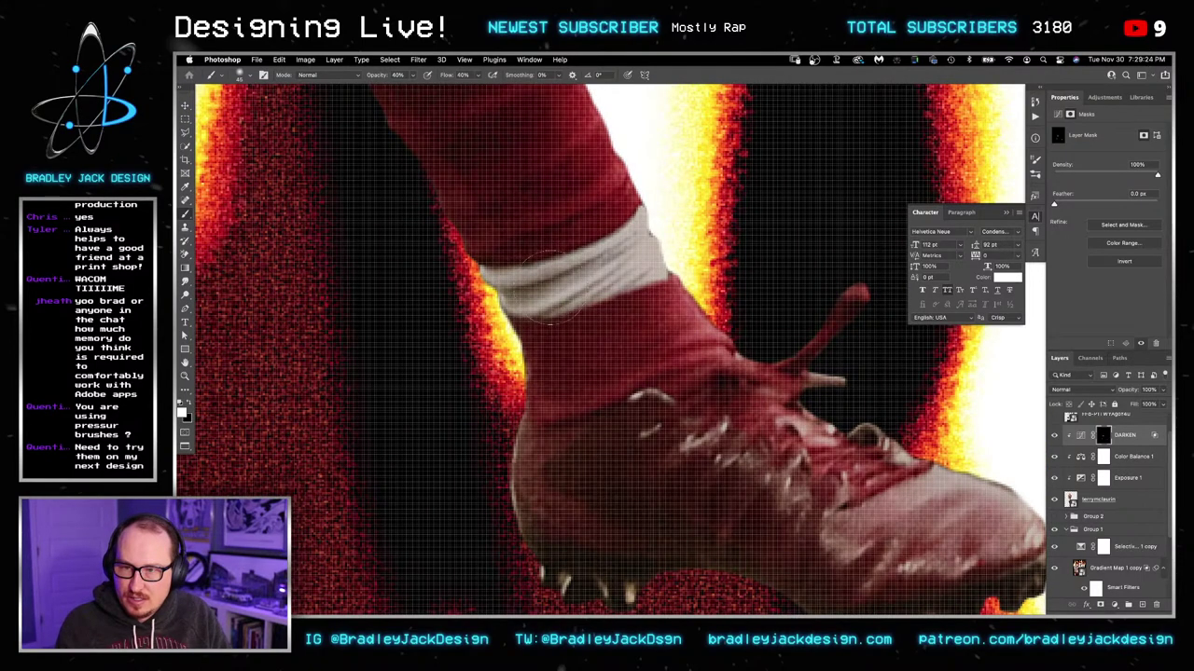
mouse_move(513, 223)
mouse_down()
mouse_move(592, 333)
mouse_move(537, 280)
mouse_move(555, 260)
mouse_move(637, 366)
mouse_up()
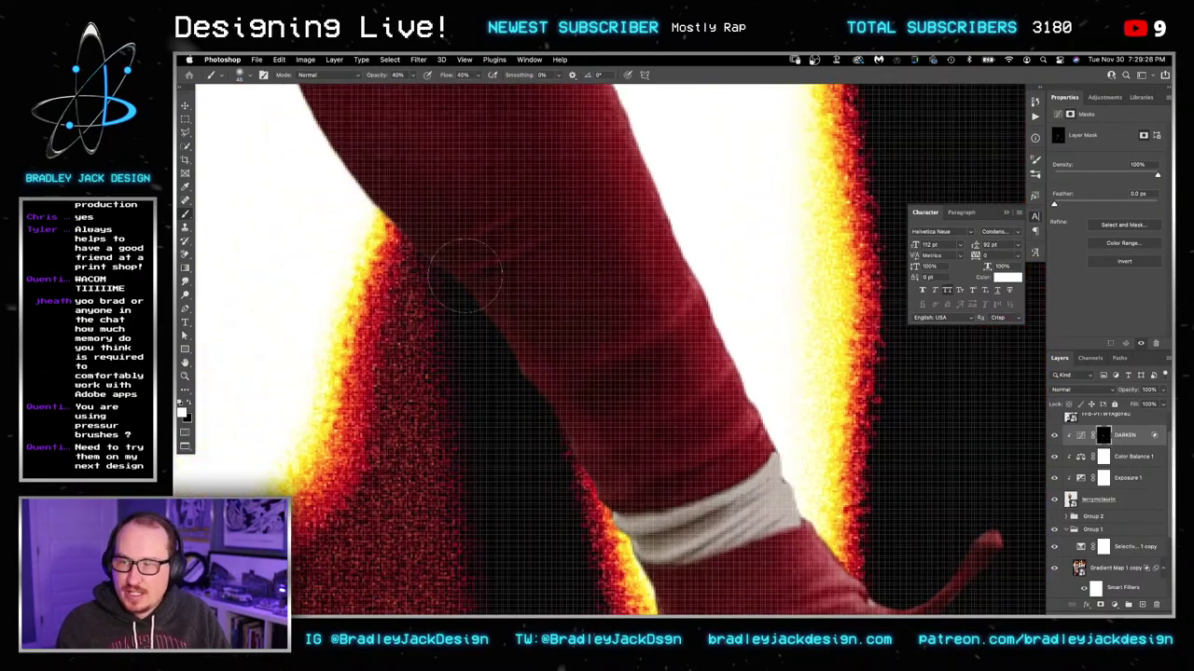
mouse_move(536, 254)
mouse_down()
mouse_move(498, 290)
mouse_move(566, 256)
mouse_move(524, 285)
mouse_move(551, 280)
mouse_move(605, 348)
mouse_up()
key(z)
key(b)
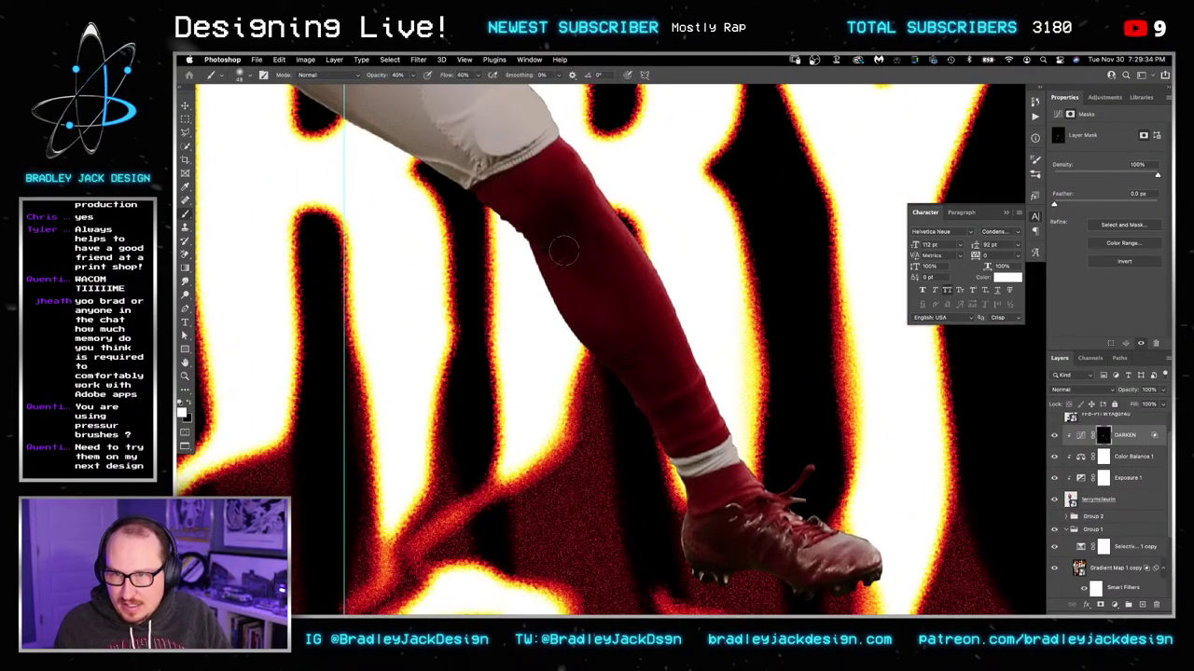
mouse_move(550, 243)
mouse_down()
mouse_move(645, 355)
mouse_move(588, 250)
mouse_move(625, 294)
mouse_up()
Step: Reduce the brush to 21 px and darken the extended leg's pants hem and the edges of its thigh pad
drag(702, 285, 650, 287)
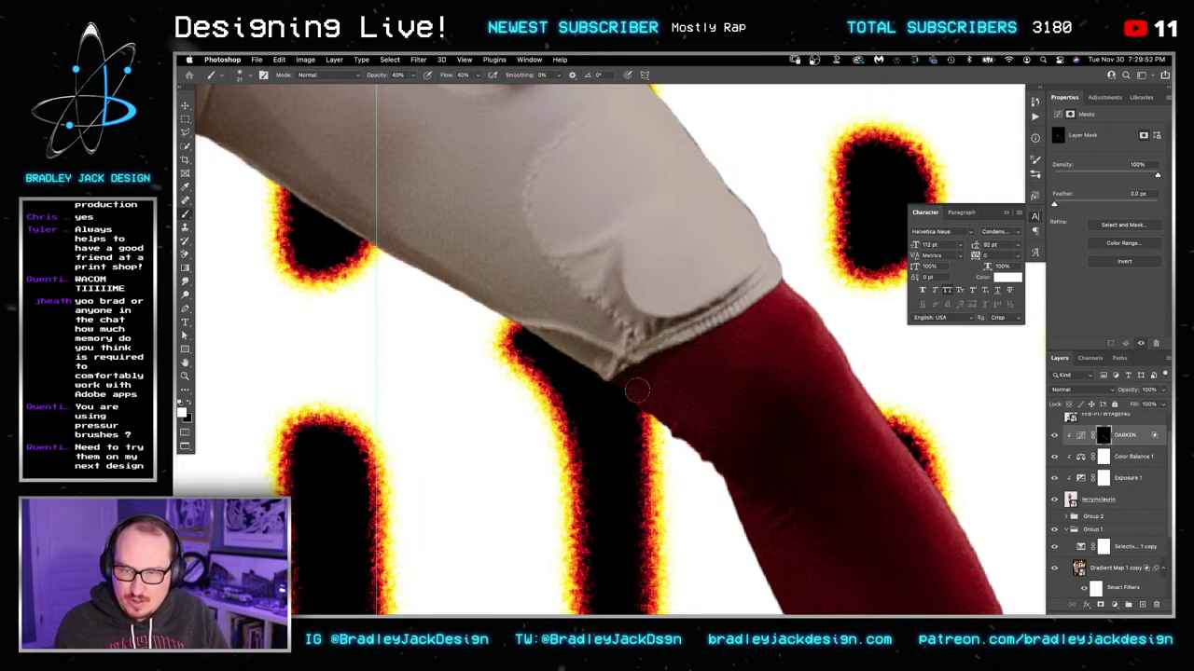
drag(698, 343, 750, 289)
key(space)
drag(616, 238, 622, 351)
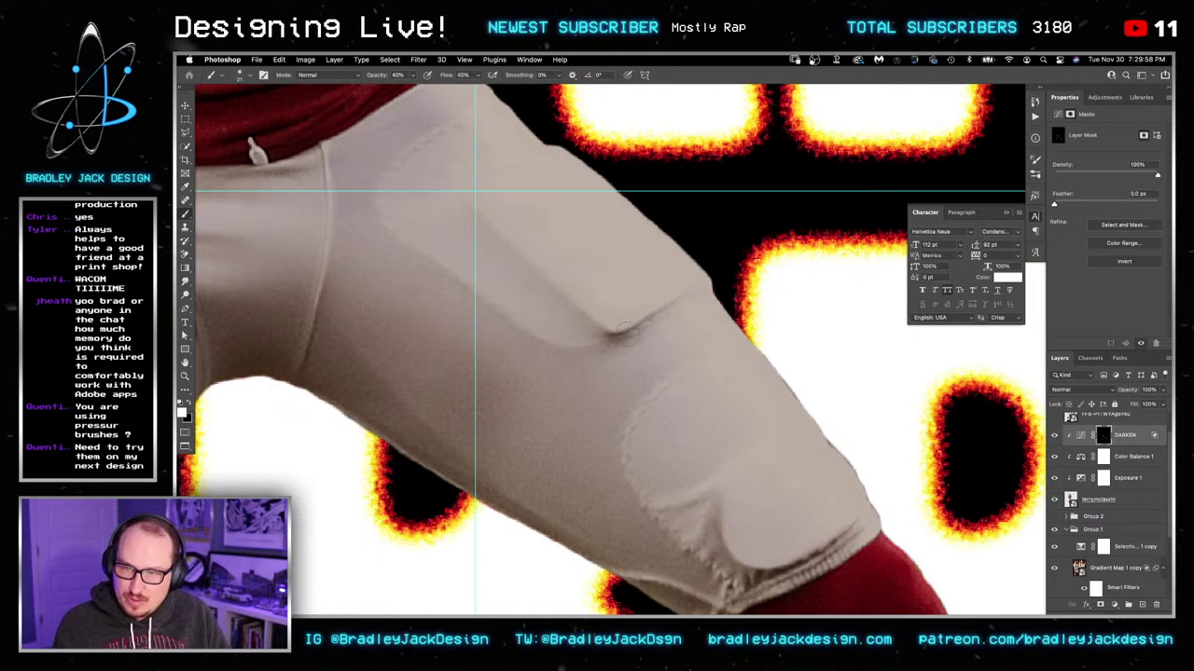
mouse_move(601, 326)
mouse_down()
mouse_move(517, 263)
mouse_move(494, 212)
mouse_up()
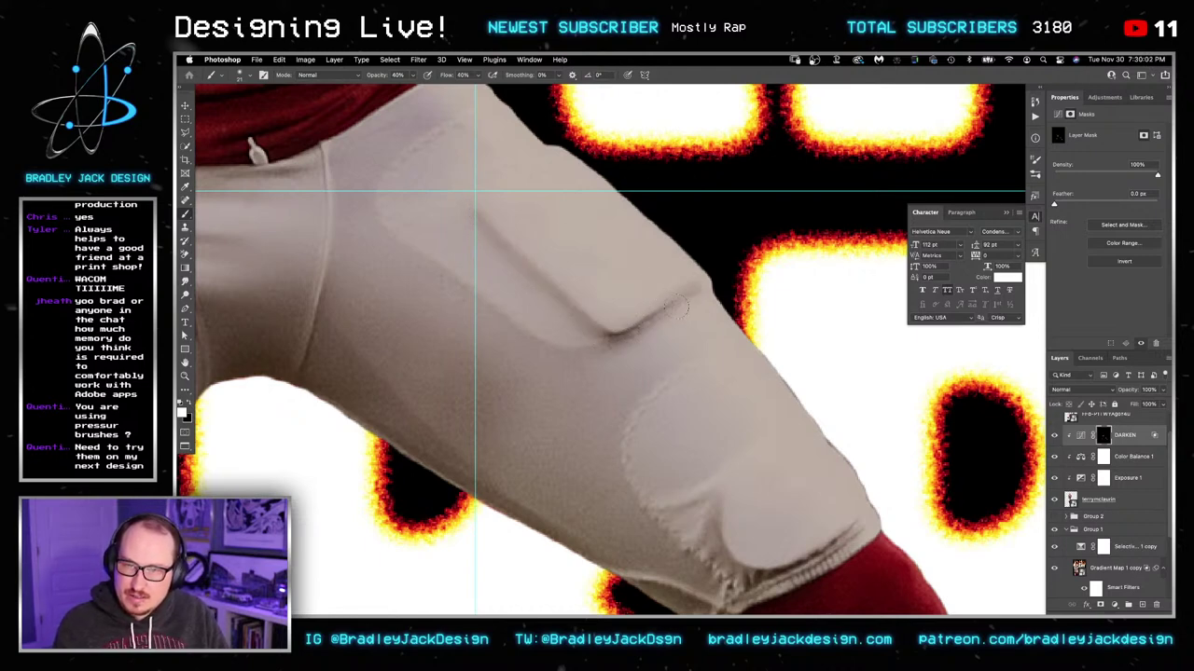
Step: Examine the pants, jersey, arms, football and gloves for areas that still need shading
key(space)
drag(531, 250, 807, 368)
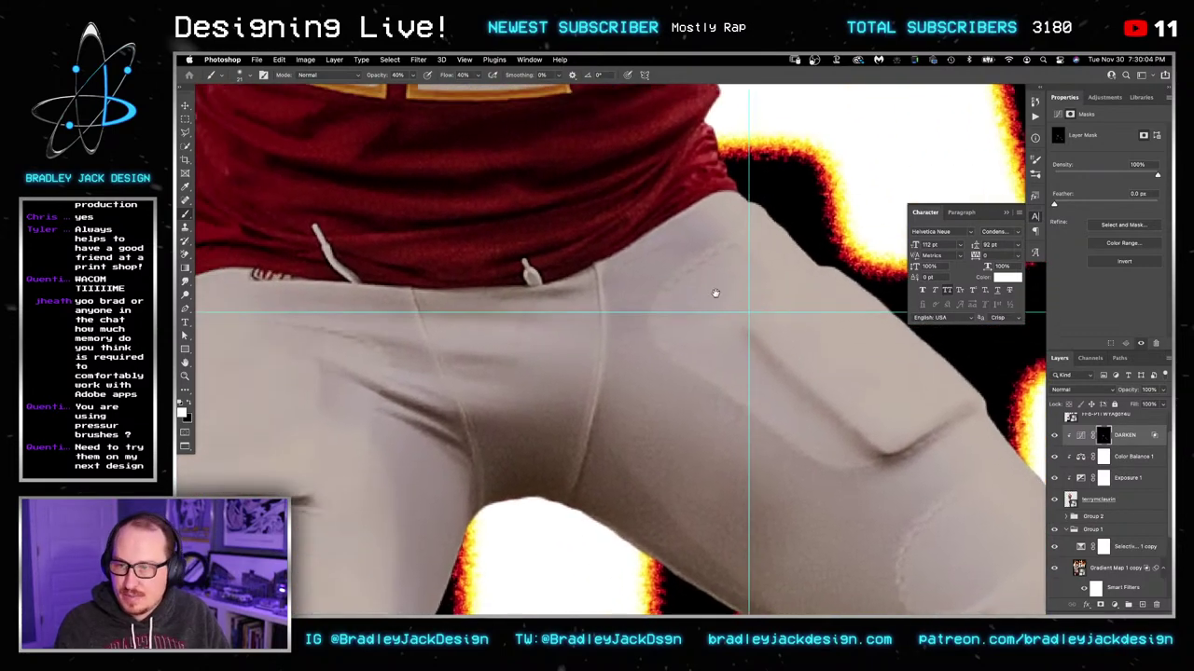
drag(680, 275, 886, 424)
drag(737, 370, 738, 372)
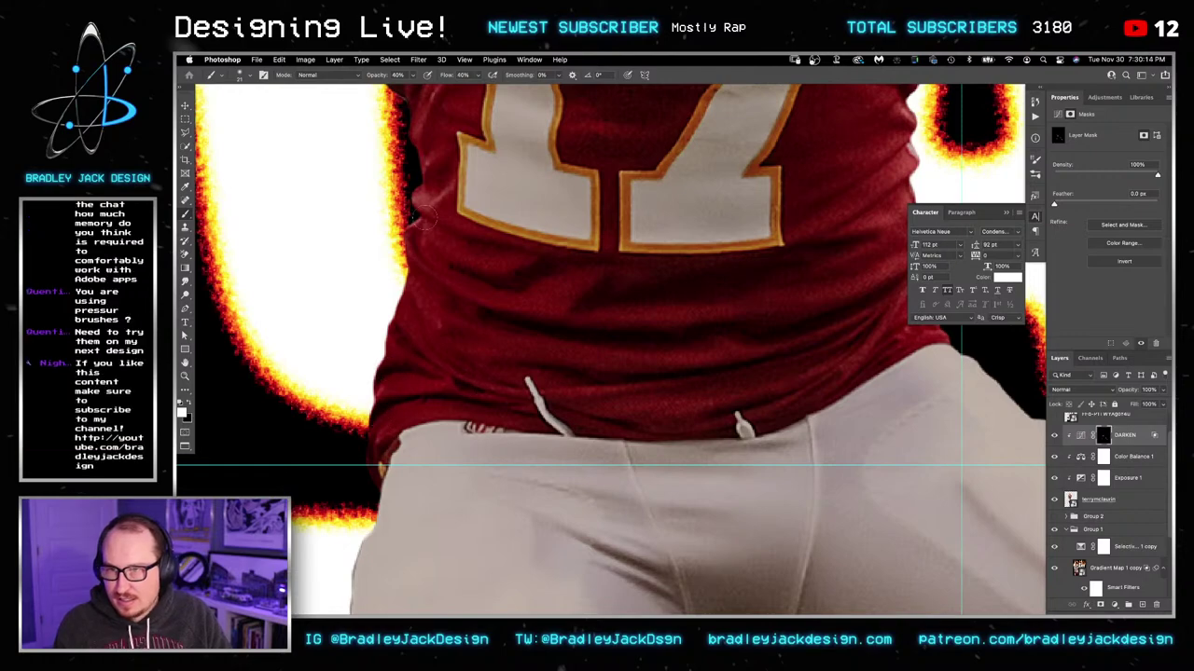
scroll(439, 179, up, 3)
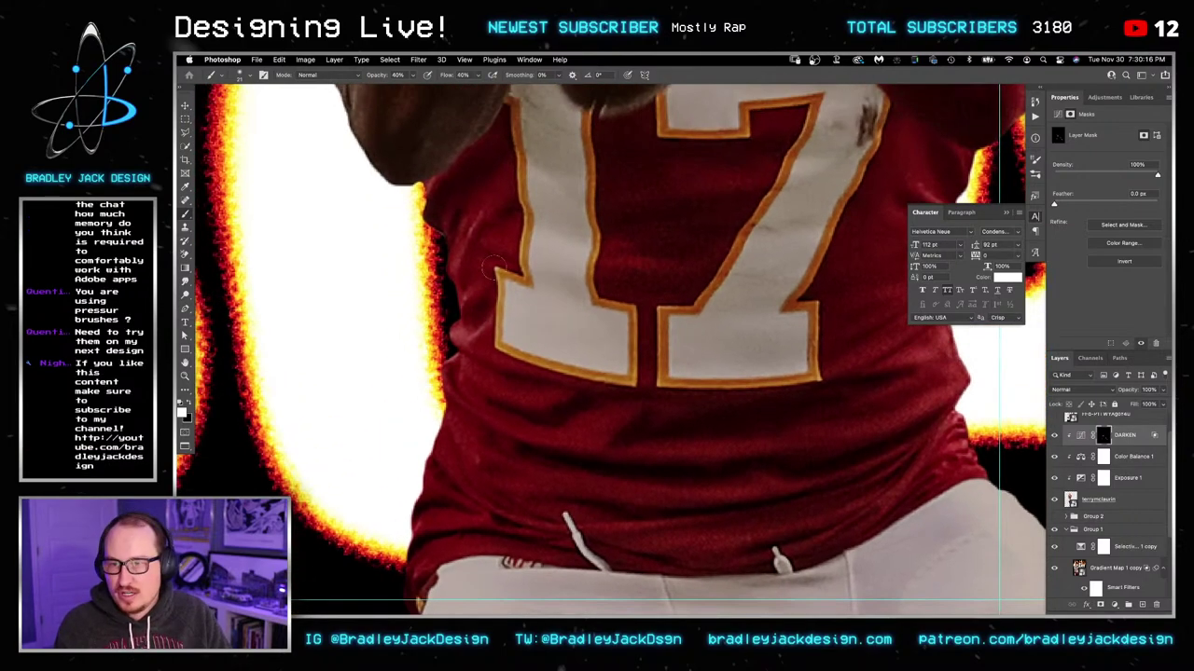
scroll(461, 247, up, 3)
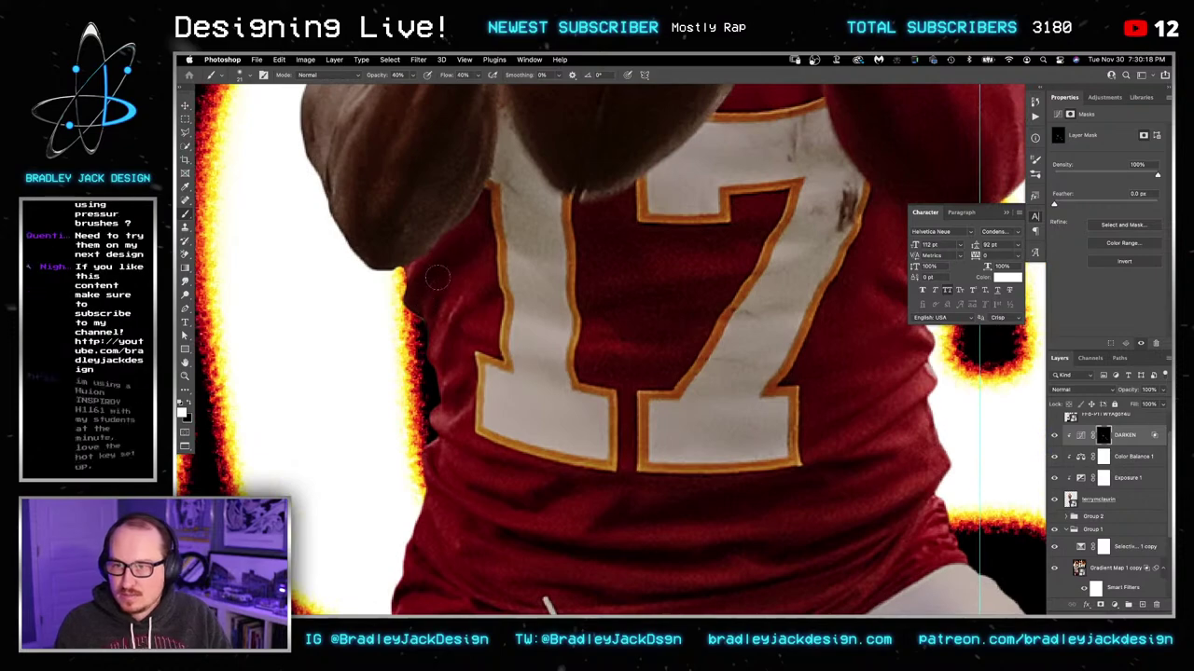
mouse_move(459, 240)
mouse_down()
mouse_move(495, 314)
mouse_move(463, 464)
mouse_up()
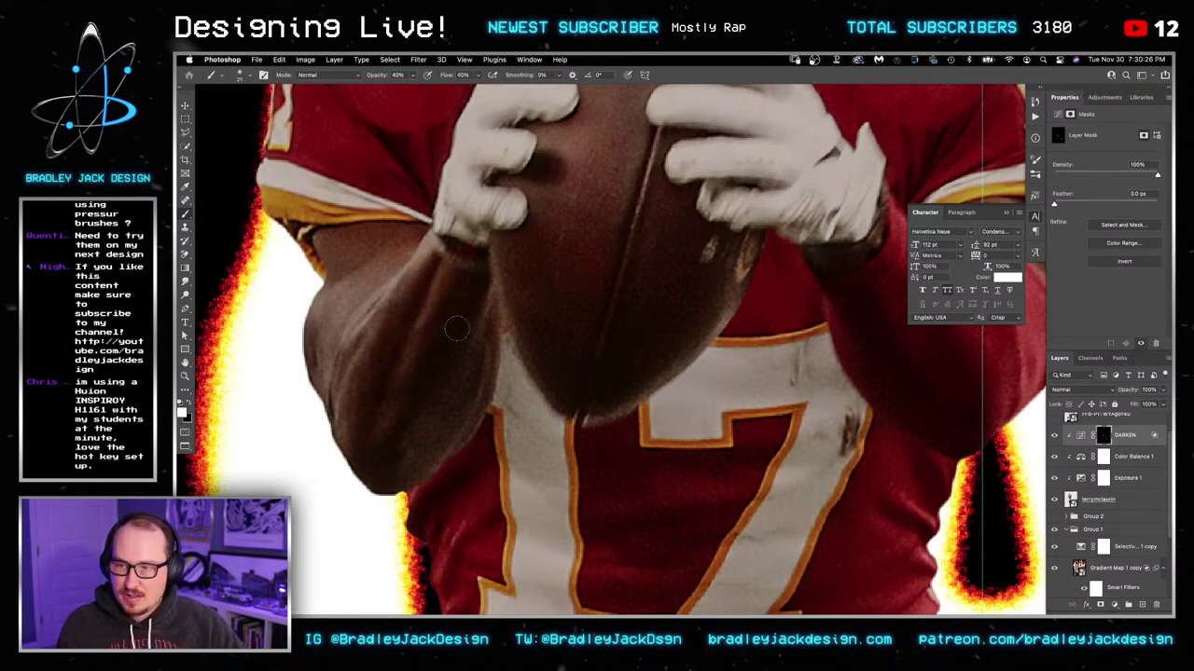
scroll(456, 328, down, 3)
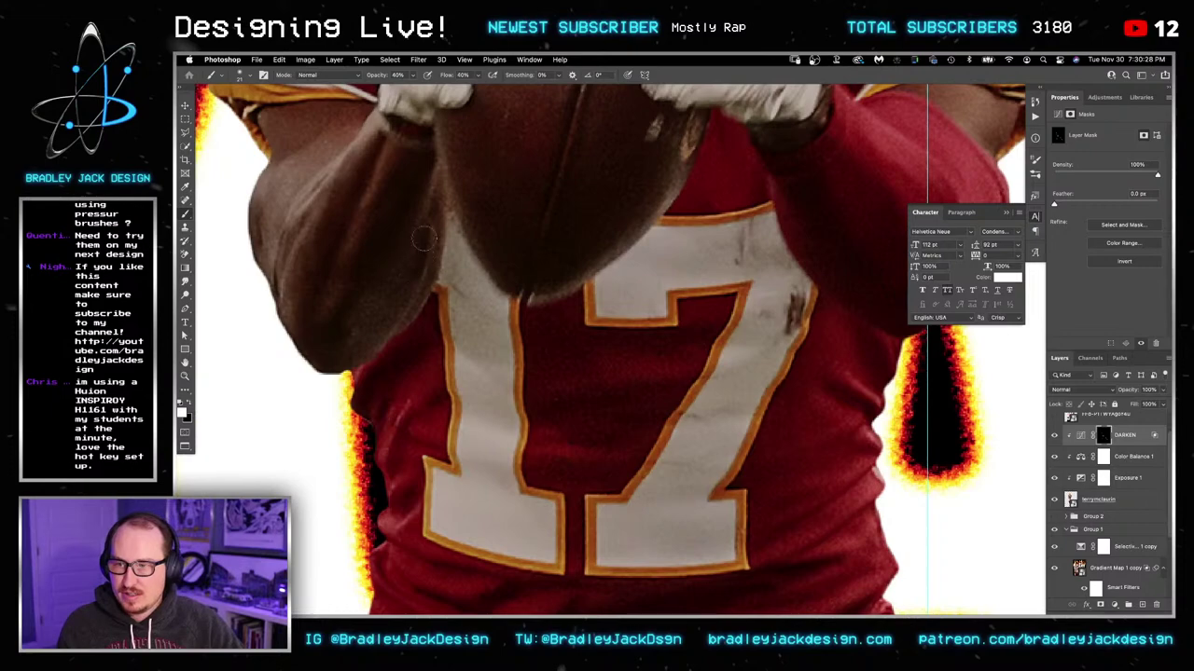
scroll(497, 280, up, 3)
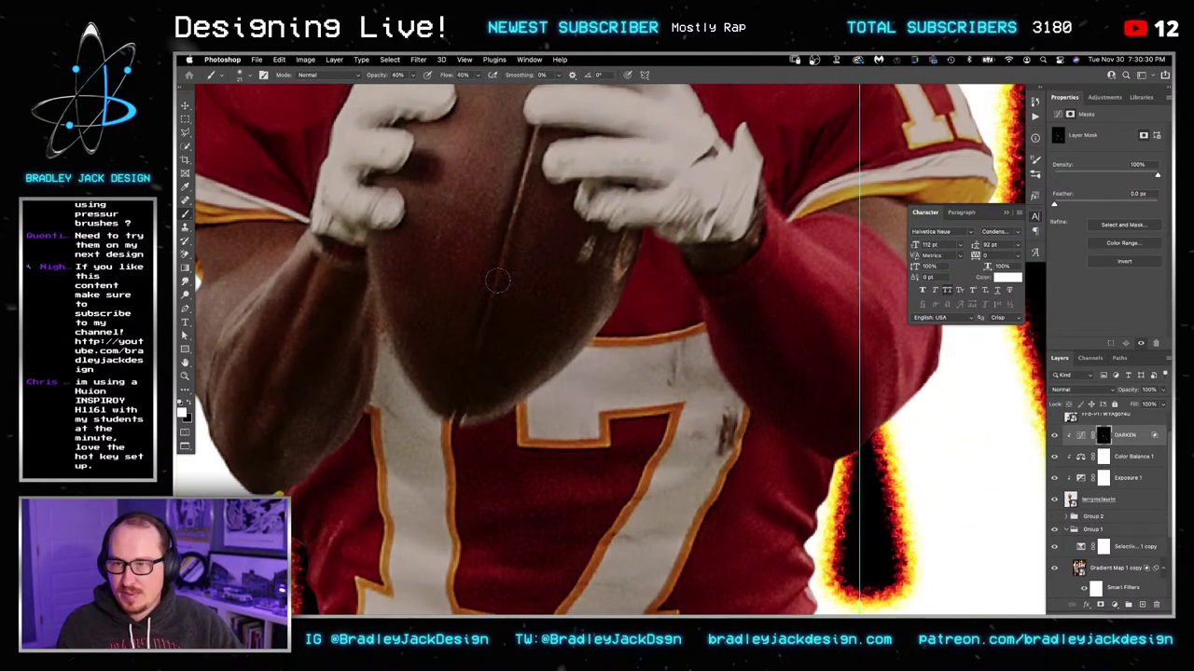
drag(482, 216, 559, 273)
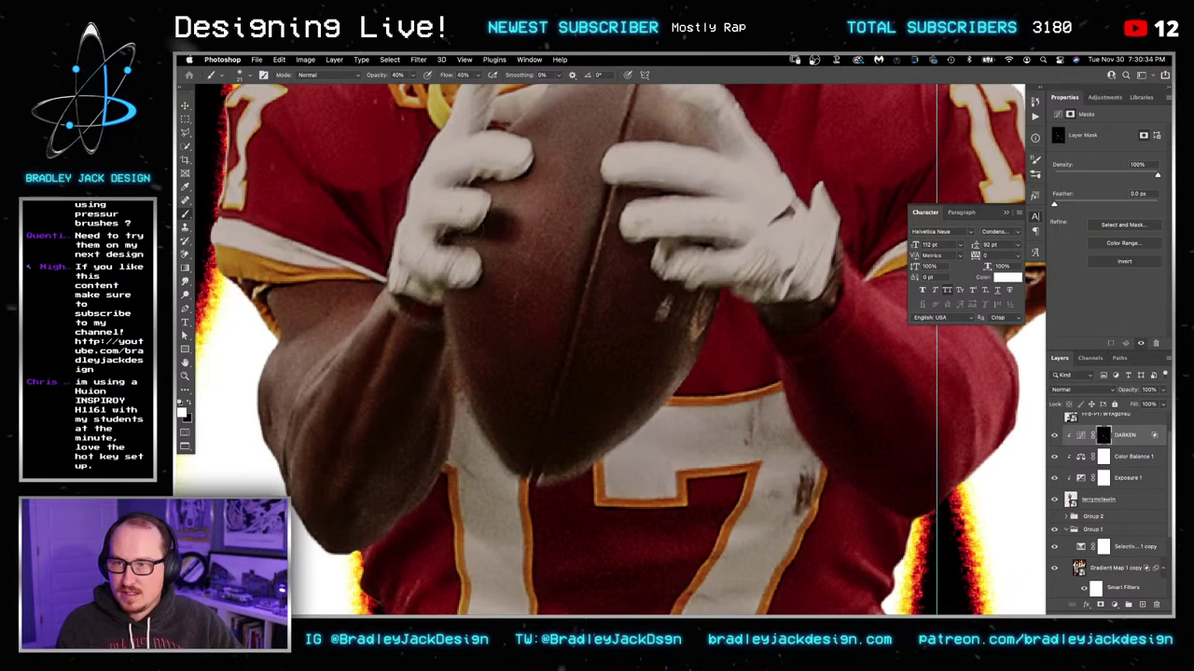
drag(475, 204, 512, 278)
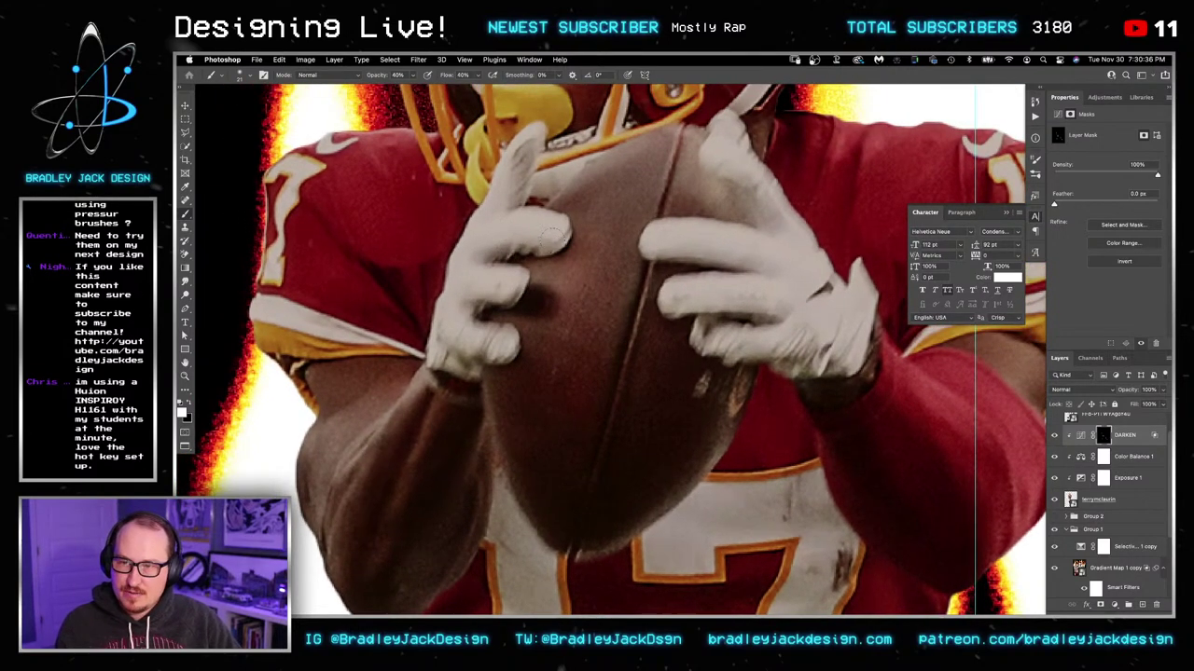
Step: Shade the fingertip of the glove beside the face mask on the DARKEN mask and touch it up with the opposite mask colour
mouse_move(530, 137)
mouse_down()
mouse_move(518, 171)
mouse_move(532, 169)
mouse_up()
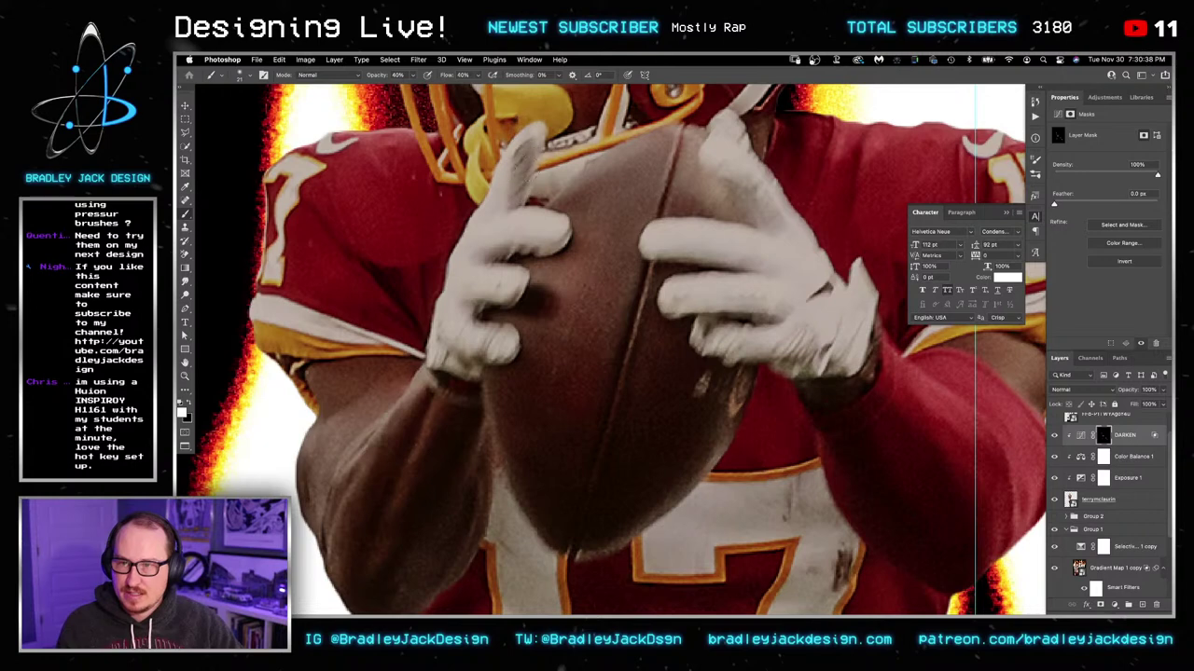
key(x)
click(530, 130)
key(x)
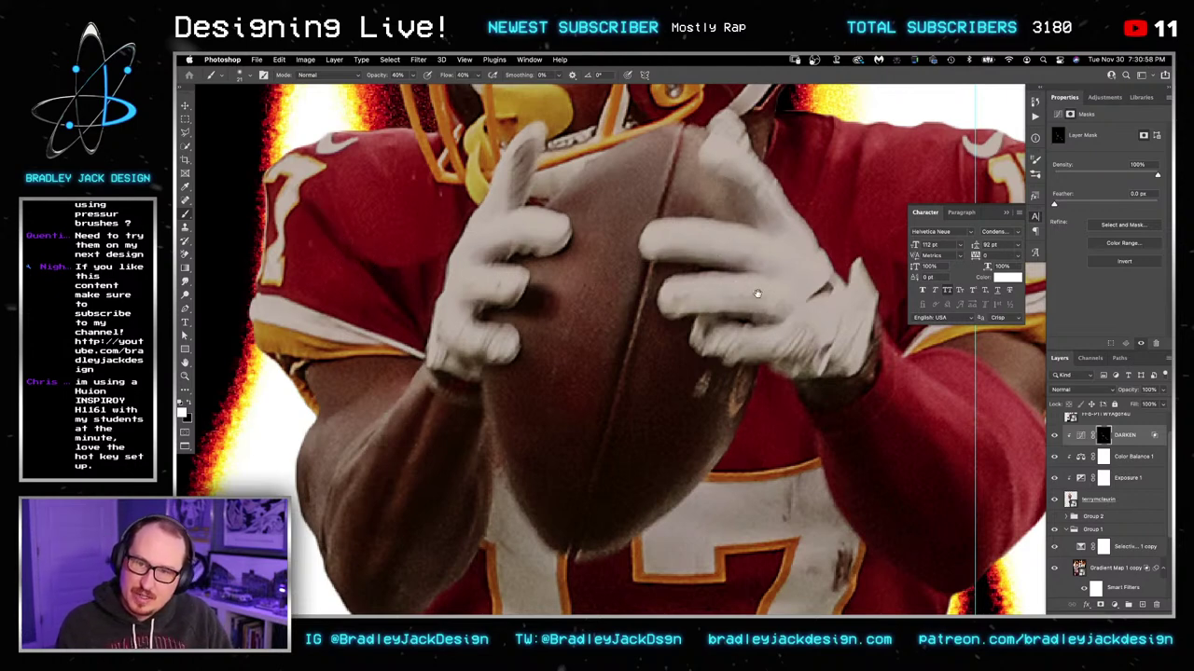
Step: Enlarge the brush and darken the red sleeve and the jersey front around the number 17 on the DARKEN mask
drag(757, 294, 697, 247)
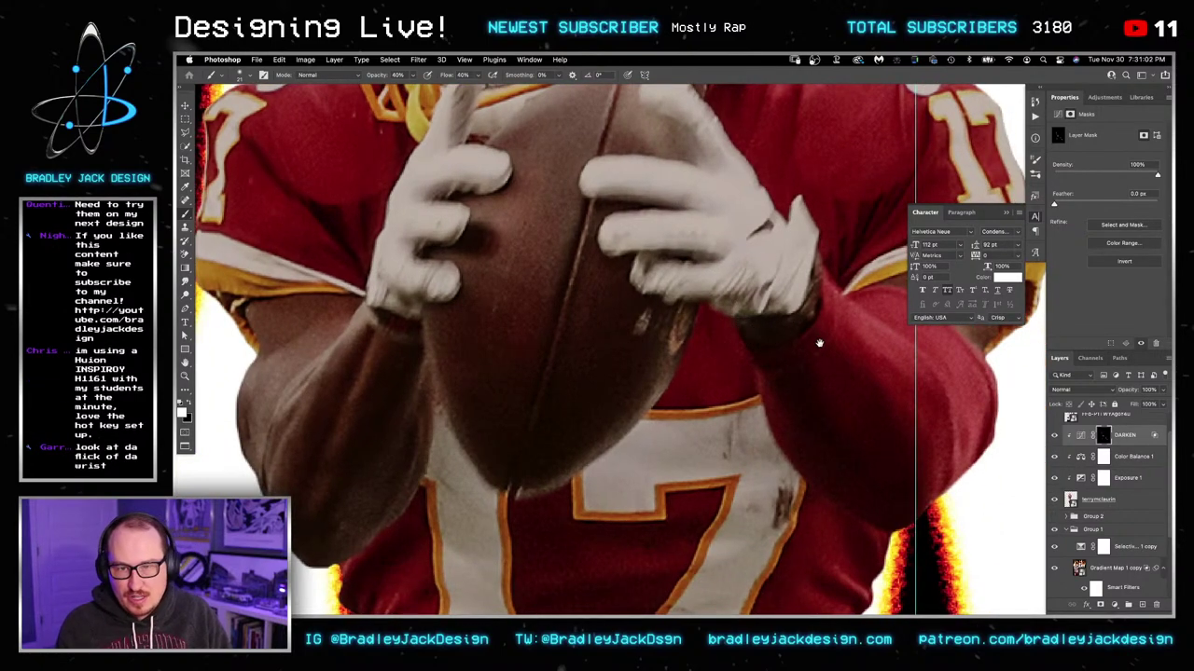
drag(818, 344, 731, 269)
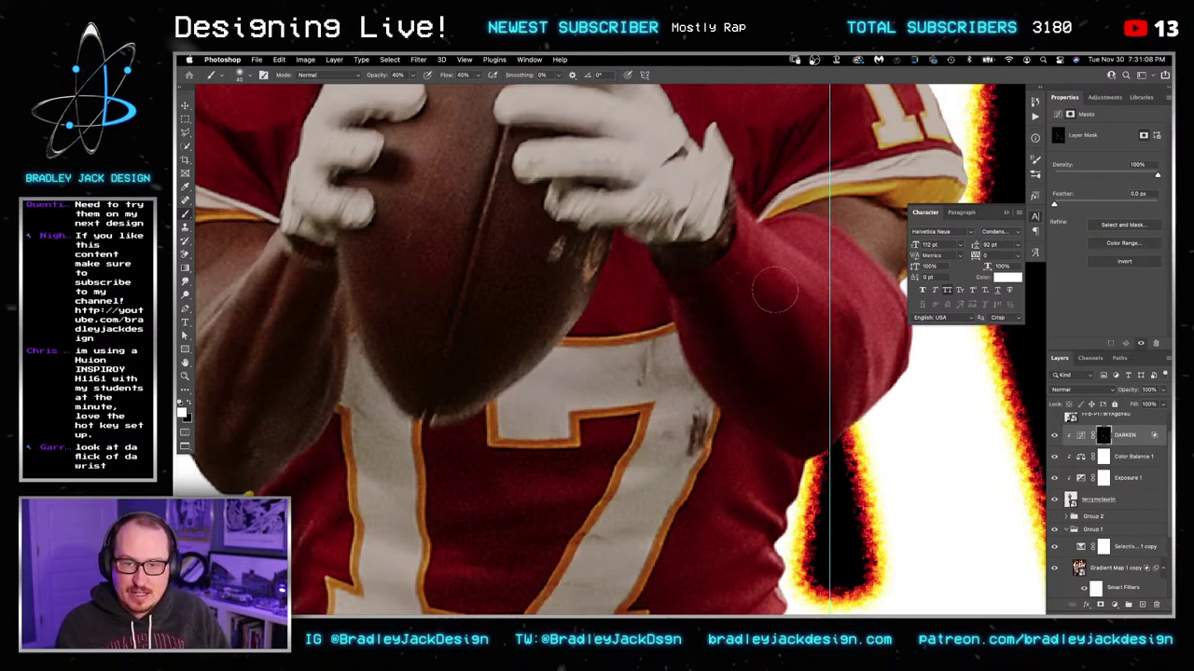
drag(724, 346, 777, 298)
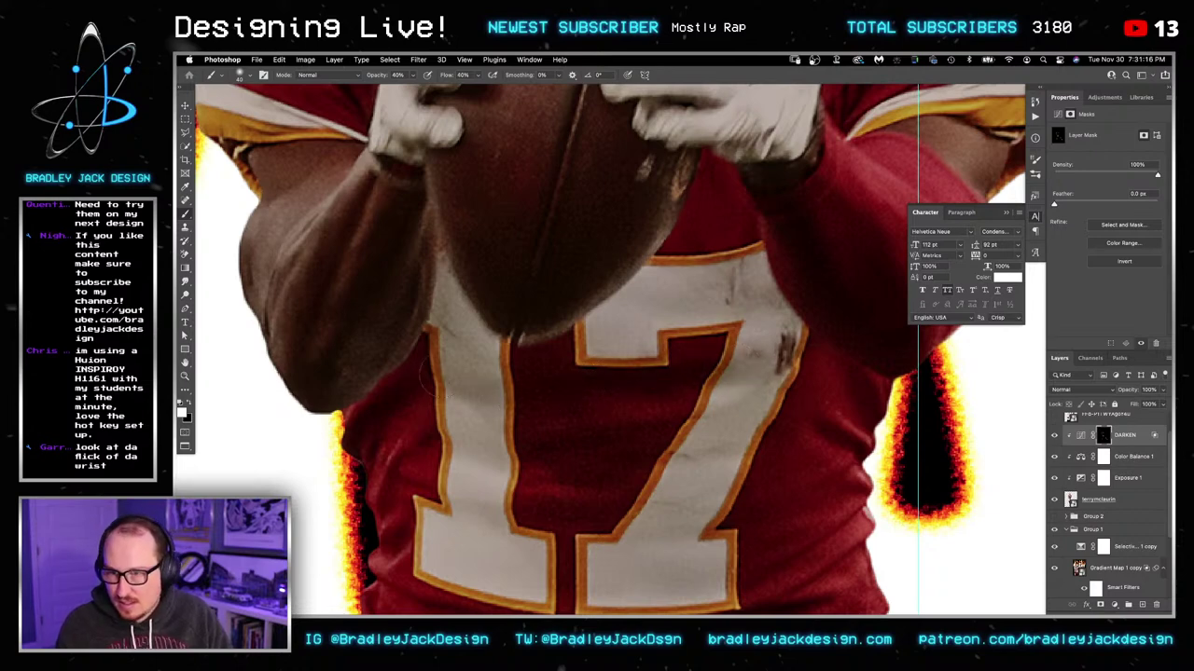
mouse_move(506, 501)
mouse_down()
mouse_move(573, 418)
mouse_move(556, 436)
mouse_up()
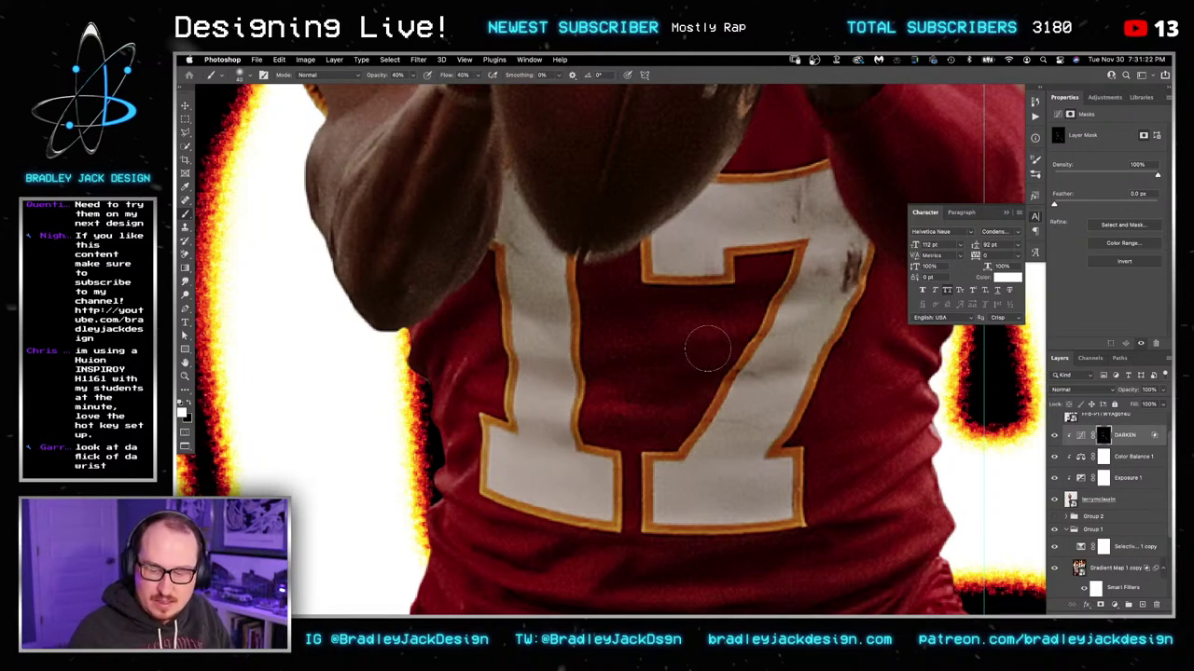
drag(769, 441, 714, 439)
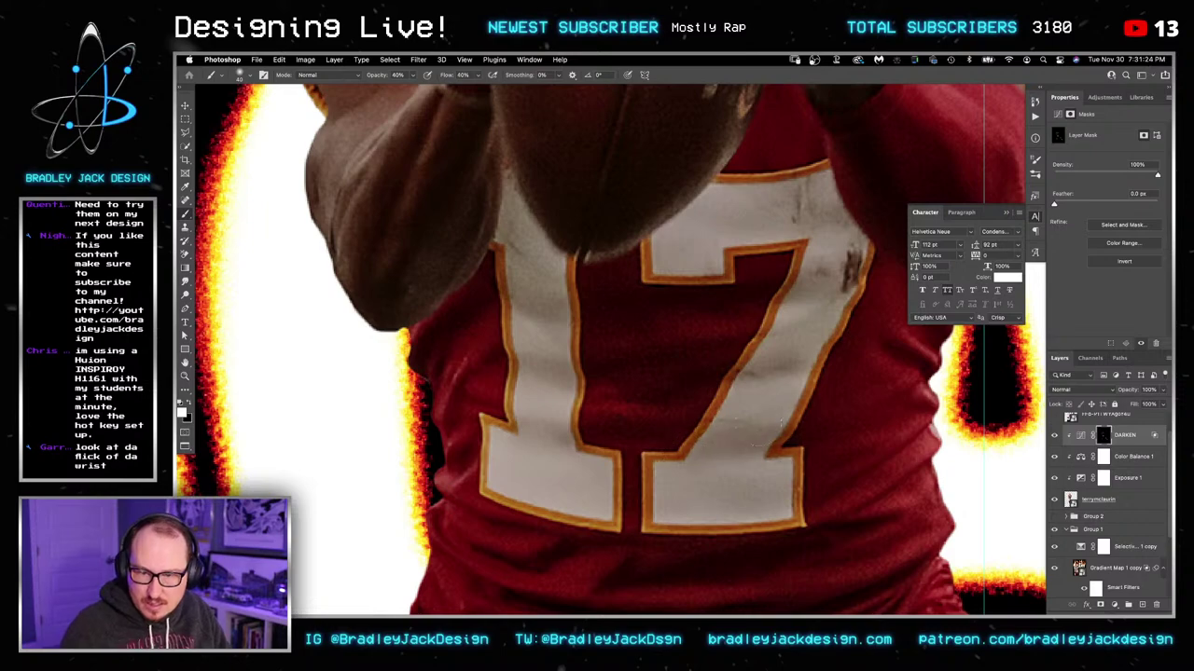
drag(889, 378, 796, 401)
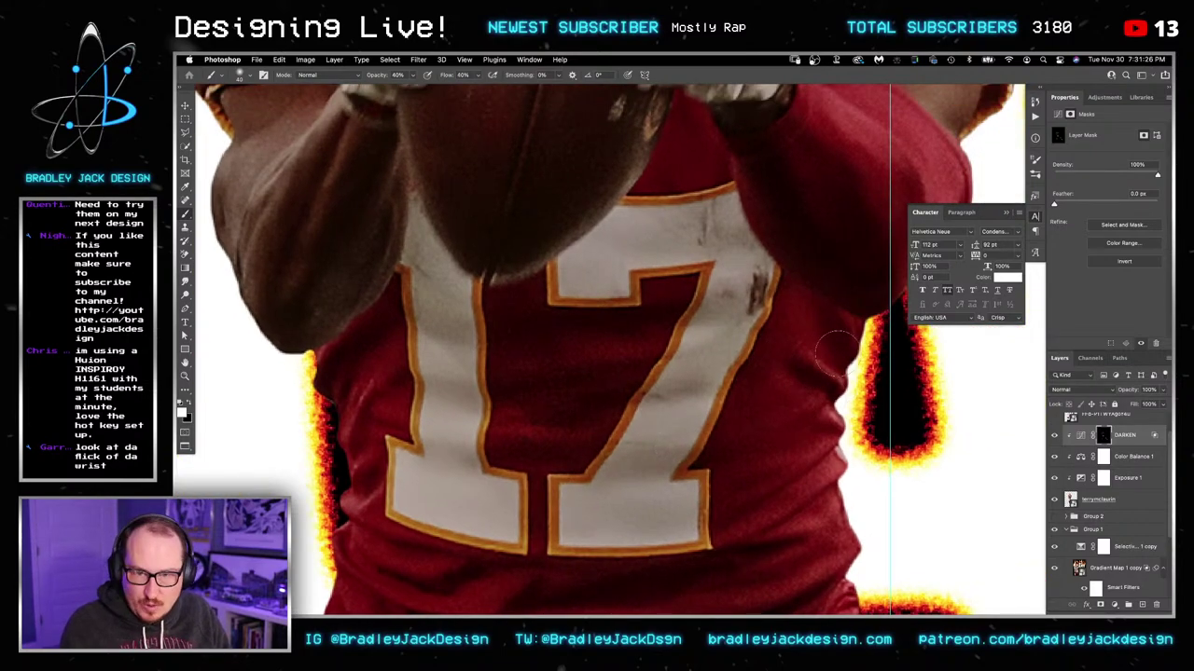
Step: Check the helmet, shoulders and gloves, and shade the football's lower edge above the jersey number
scroll(773, 301, up, 10)
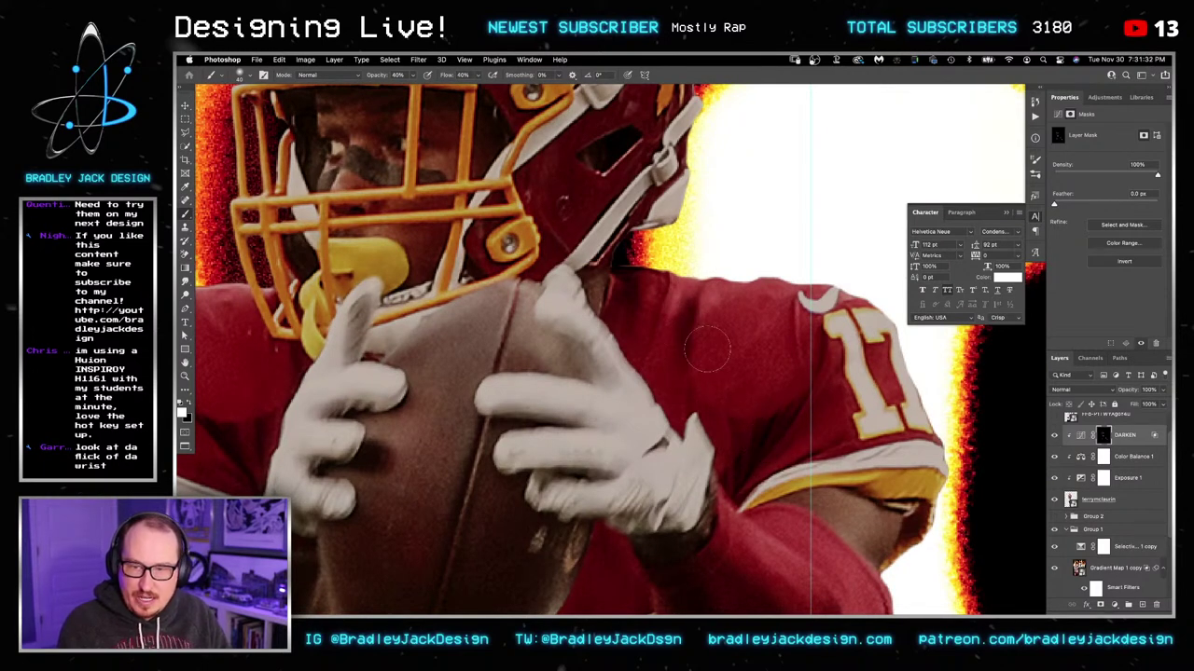
scroll(798, 446, down, 5)
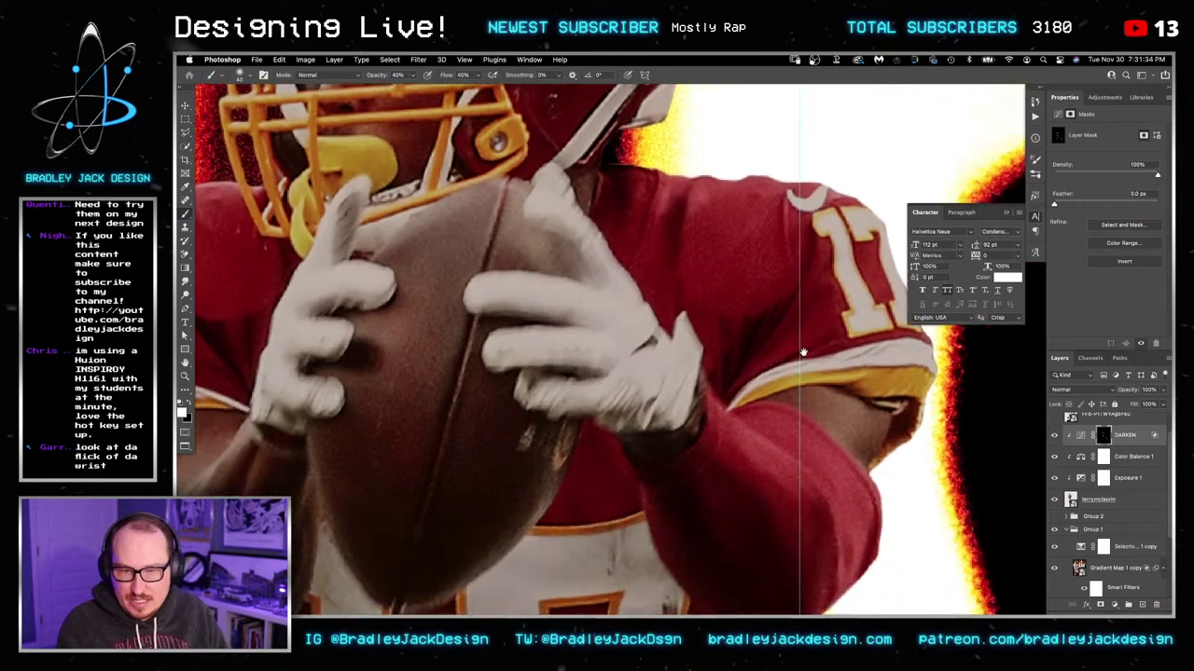
drag(757, 411, 786, 373)
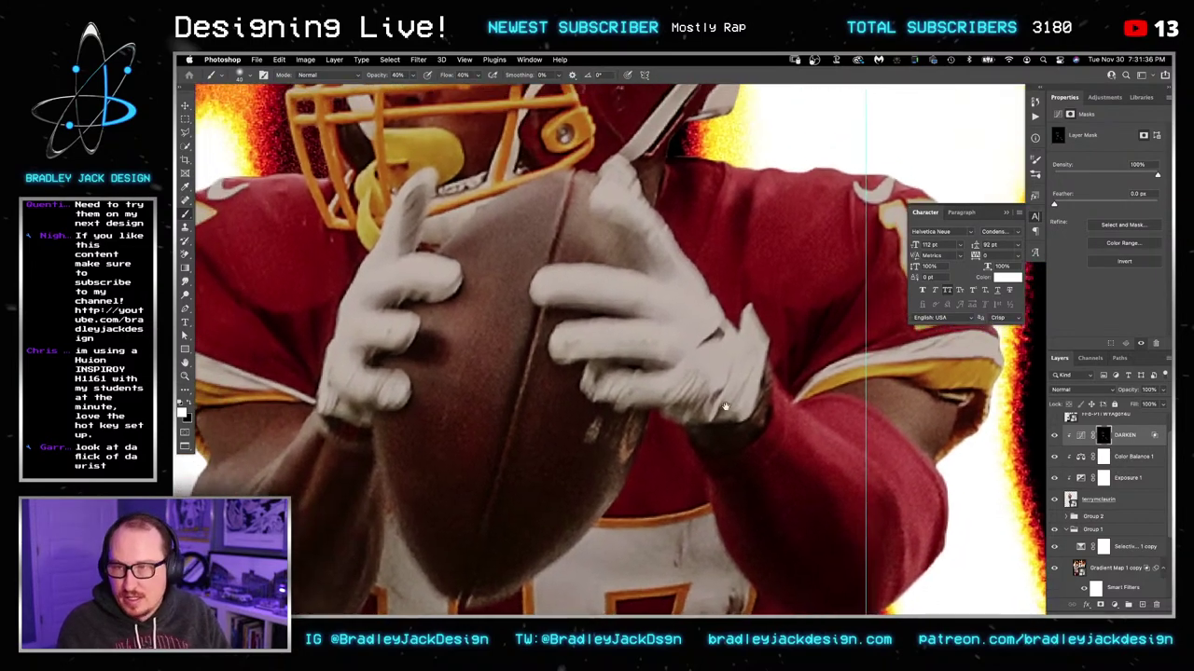
mouse_move(522, 238)
mouse_down()
mouse_move(680, 368)
mouse_move(682, 410)
mouse_move(688, 403)
mouse_up()
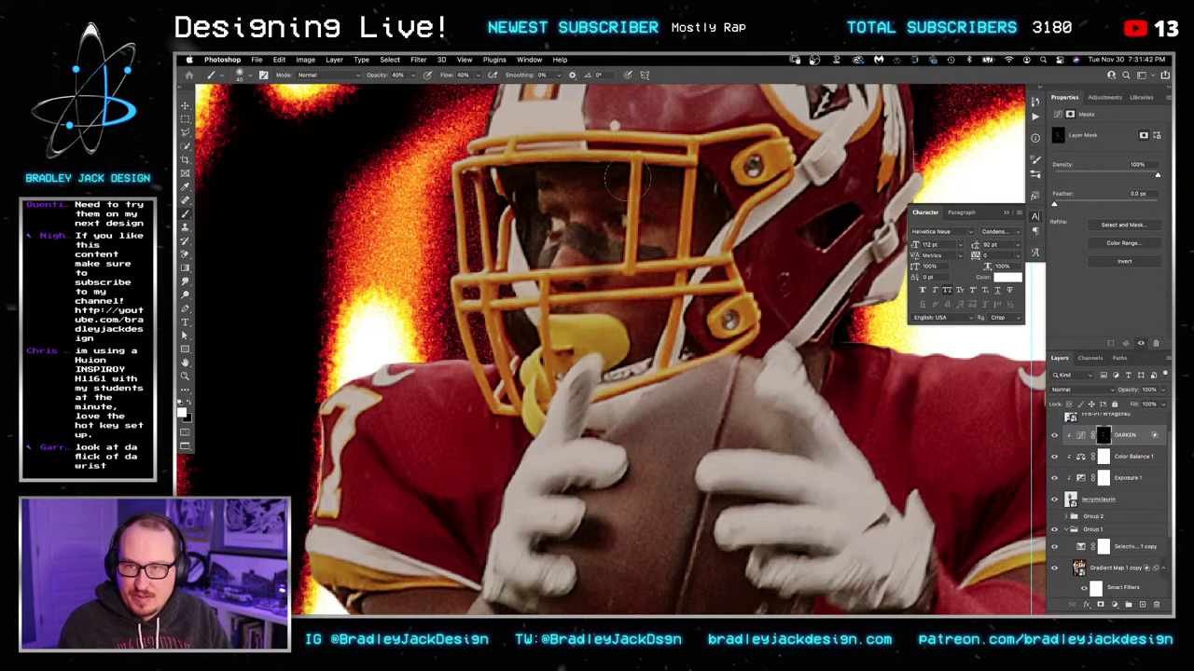
drag(514, 597, 589, 435)
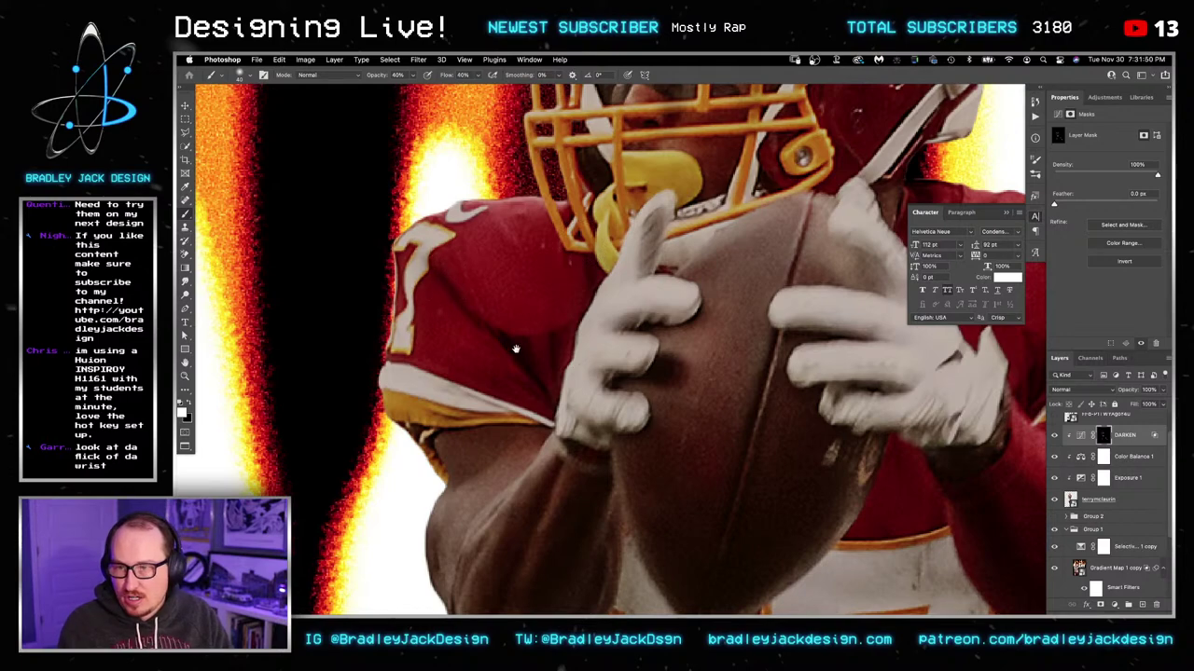
drag(579, 460, 509, 224)
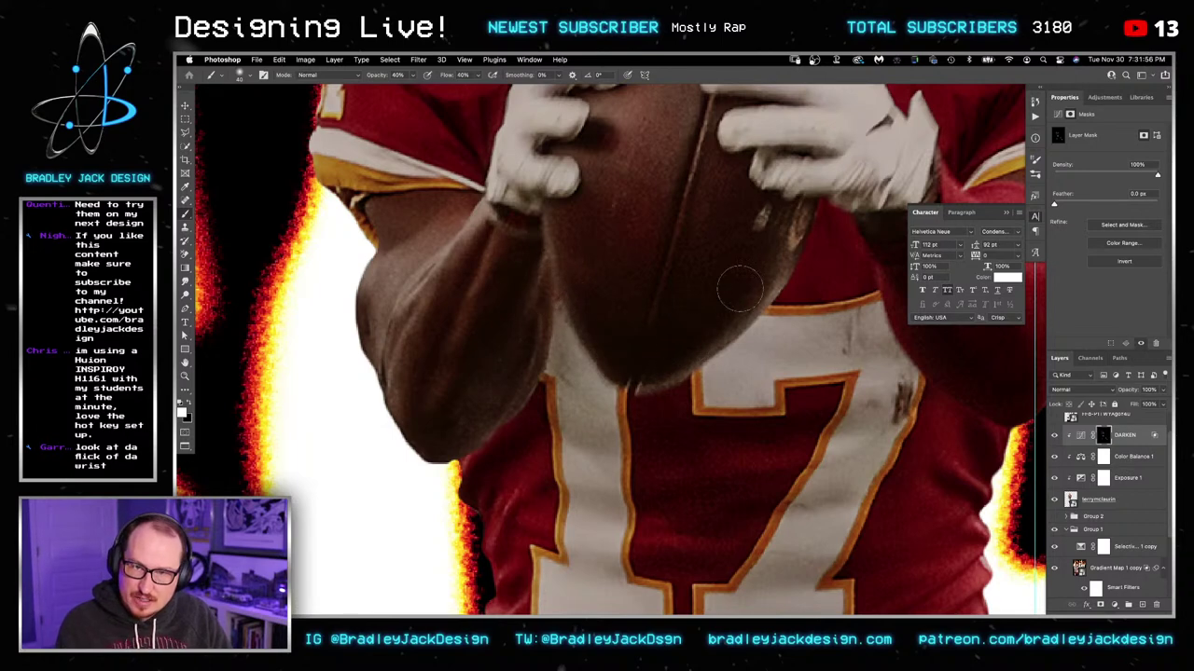
drag(765, 299, 714, 320)
alt+click(754, 314)
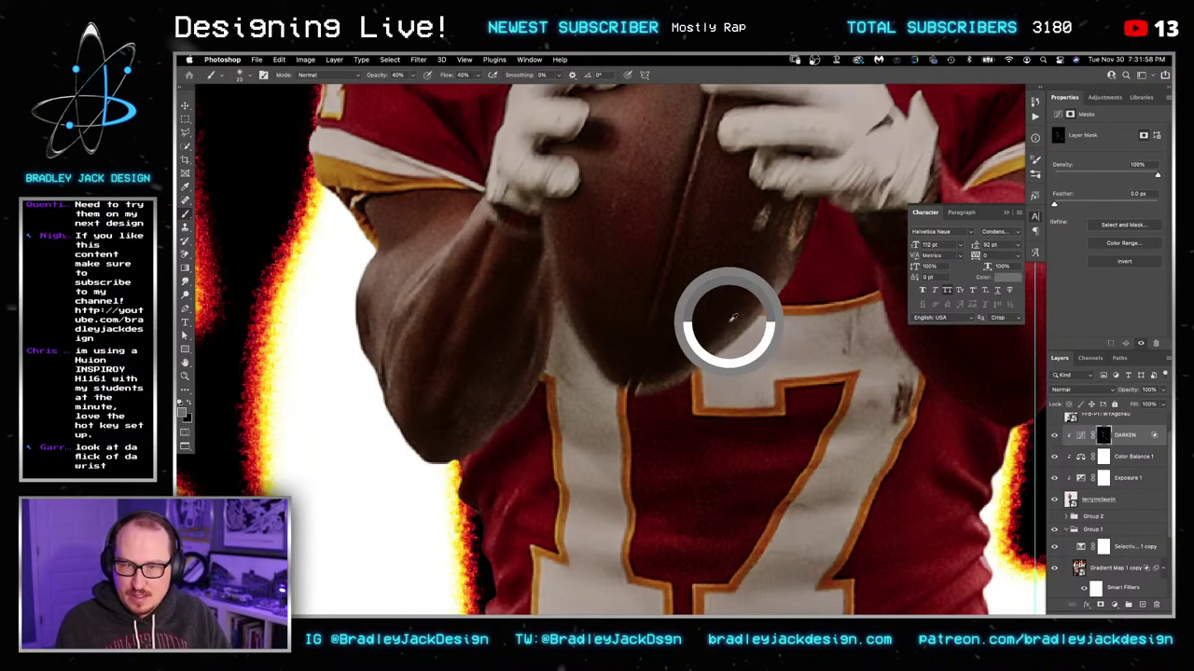
Step: Zoom out to the whole poster and compare the player with the DARKEN layer hidden and shown
key(z)
drag(817, 331, 699, 349)
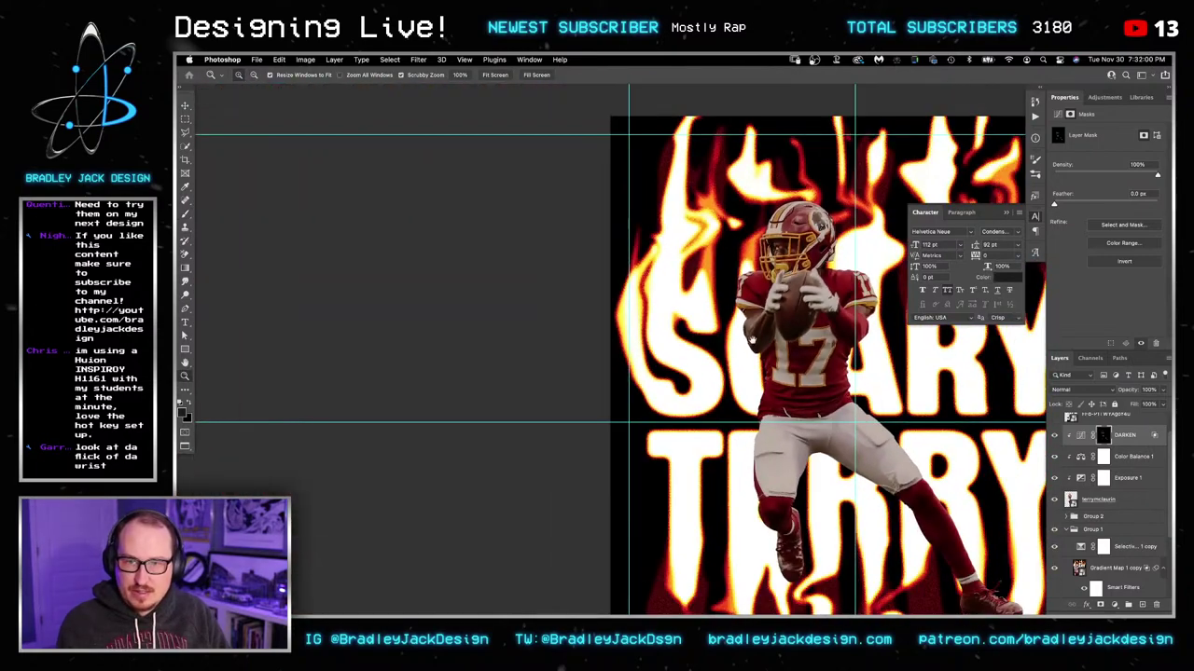
drag(1026, 479, 877, 392)
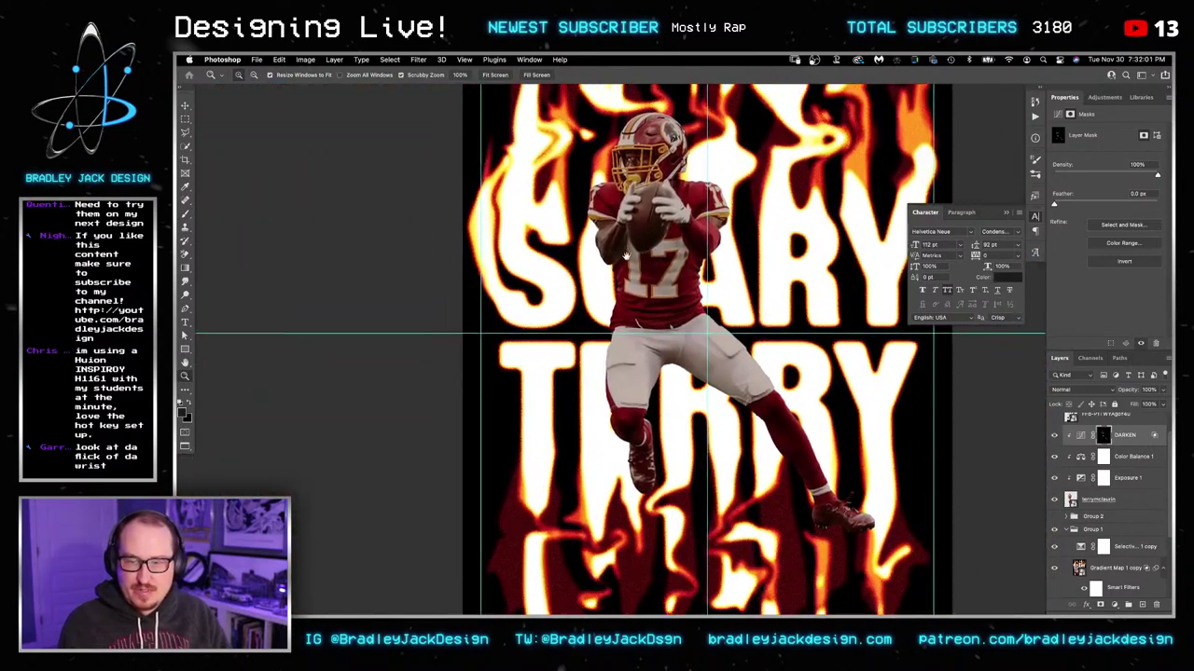
click(1053, 436)
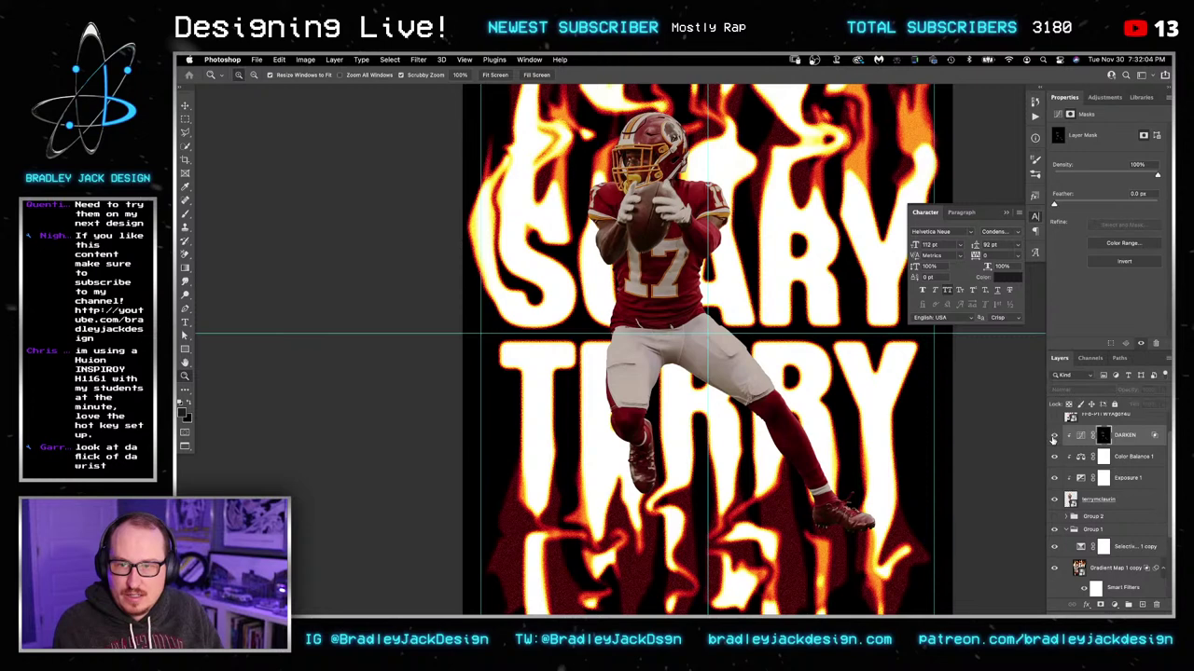
click(1054, 437)
click(1054, 436)
click(1054, 437)
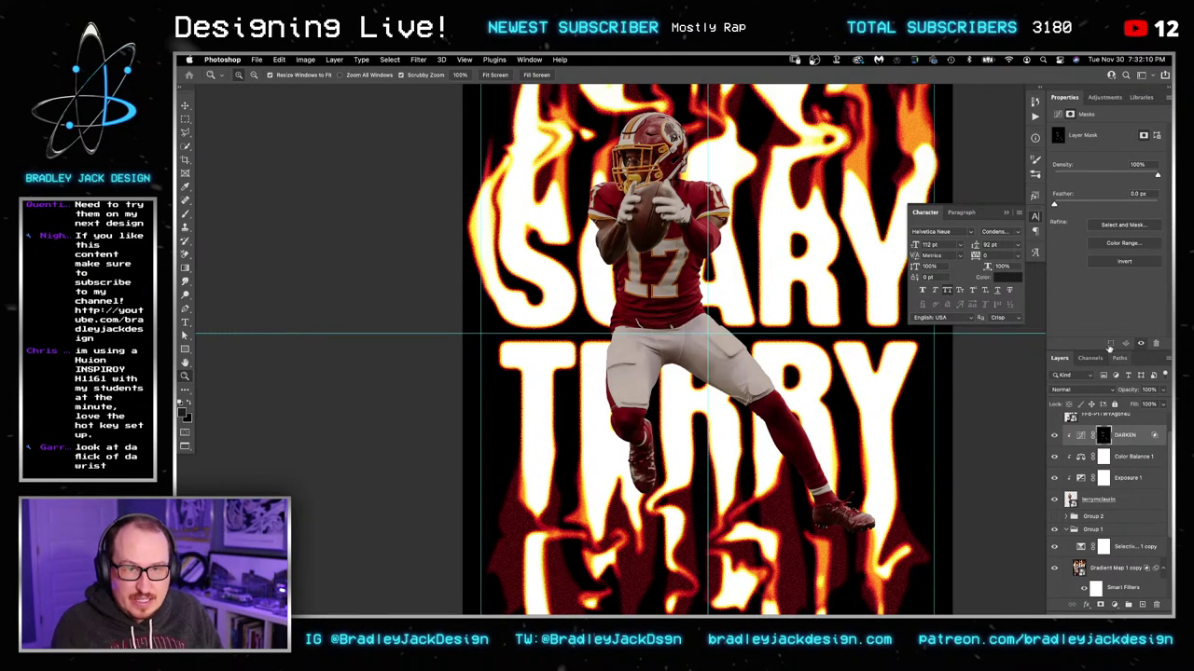
Step: Add a Curves adjustment layer above DARKEN and raise the red channel's black point to an output of 60
click(1104, 97)
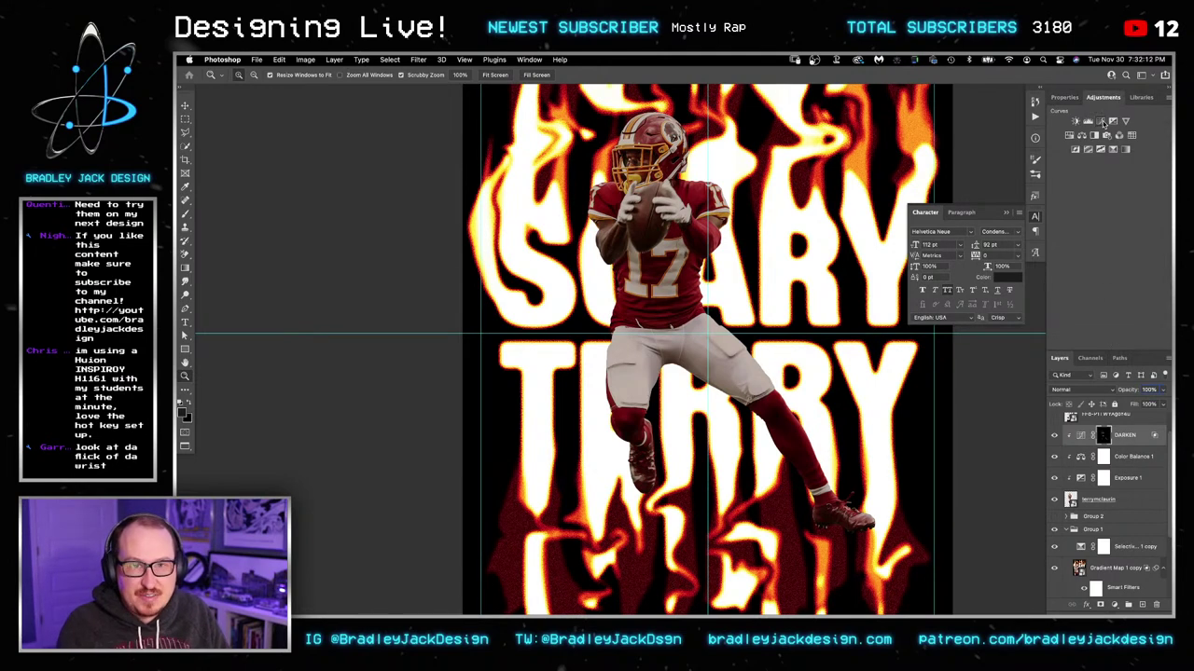
click(1103, 122)
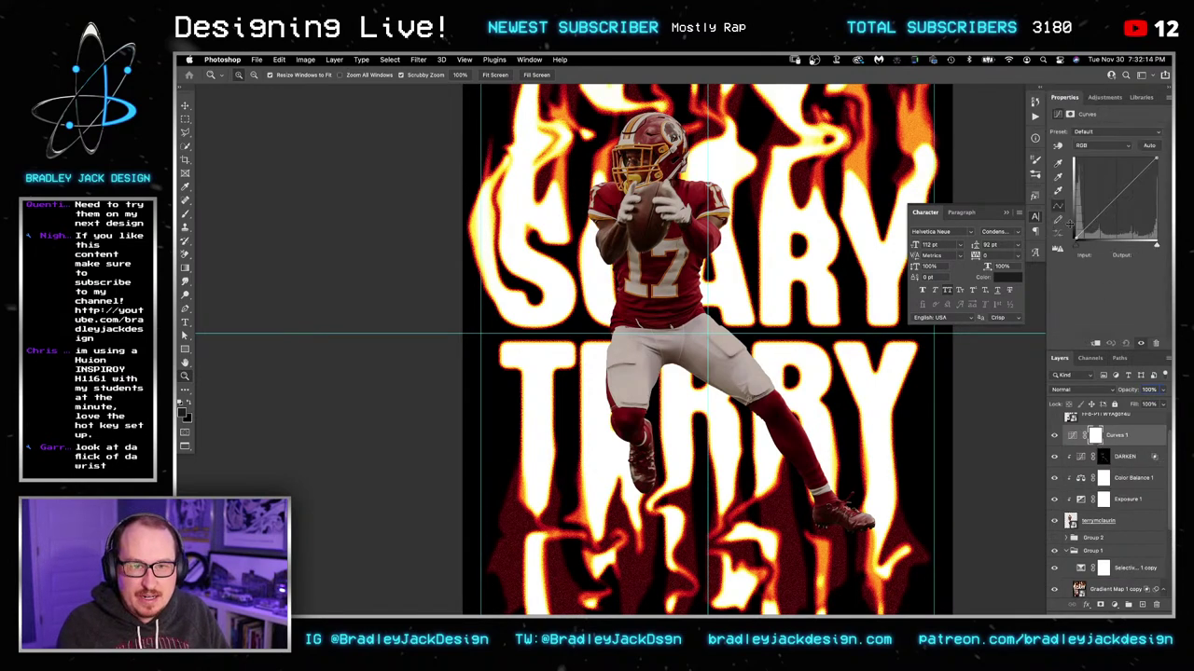
mouse_move(1077, 237)
mouse_down()
mouse_move(1073, 213)
mouse_move(1076, 234)
mouse_move(1071, 222)
mouse_up()
click(1099, 146)
click(1096, 160)
Step: Shift the blue channel's black point in the curve to input 26 and output 0
click(1099, 147)
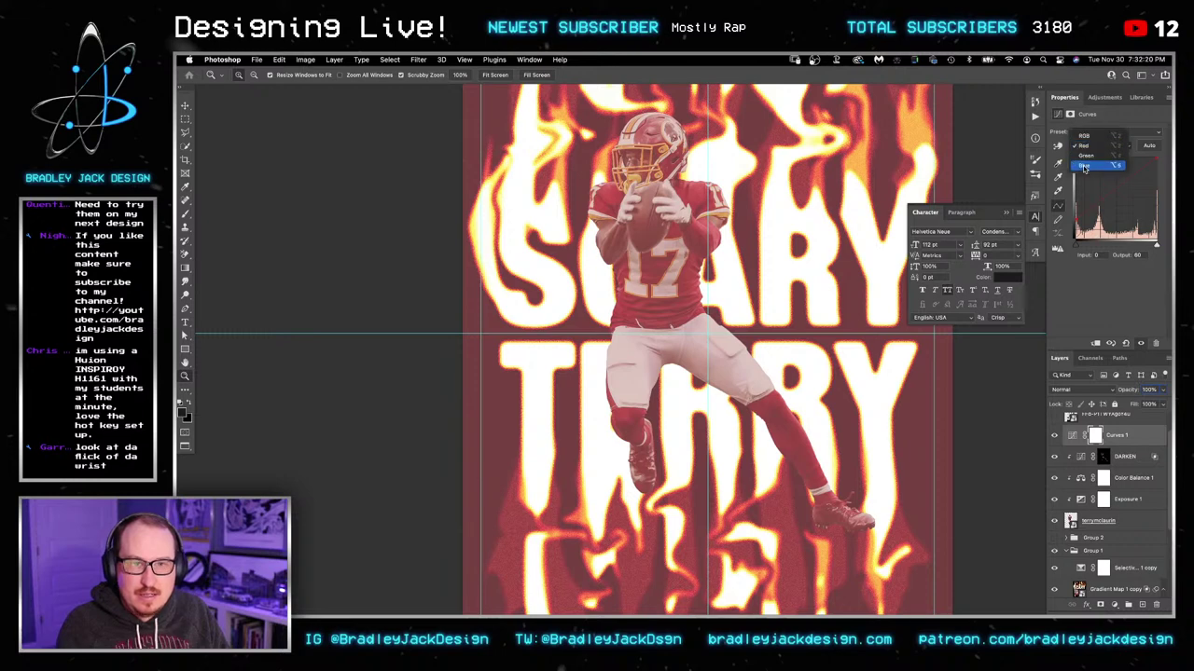
click(1084, 166)
drag(1075, 245, 1084, 245)
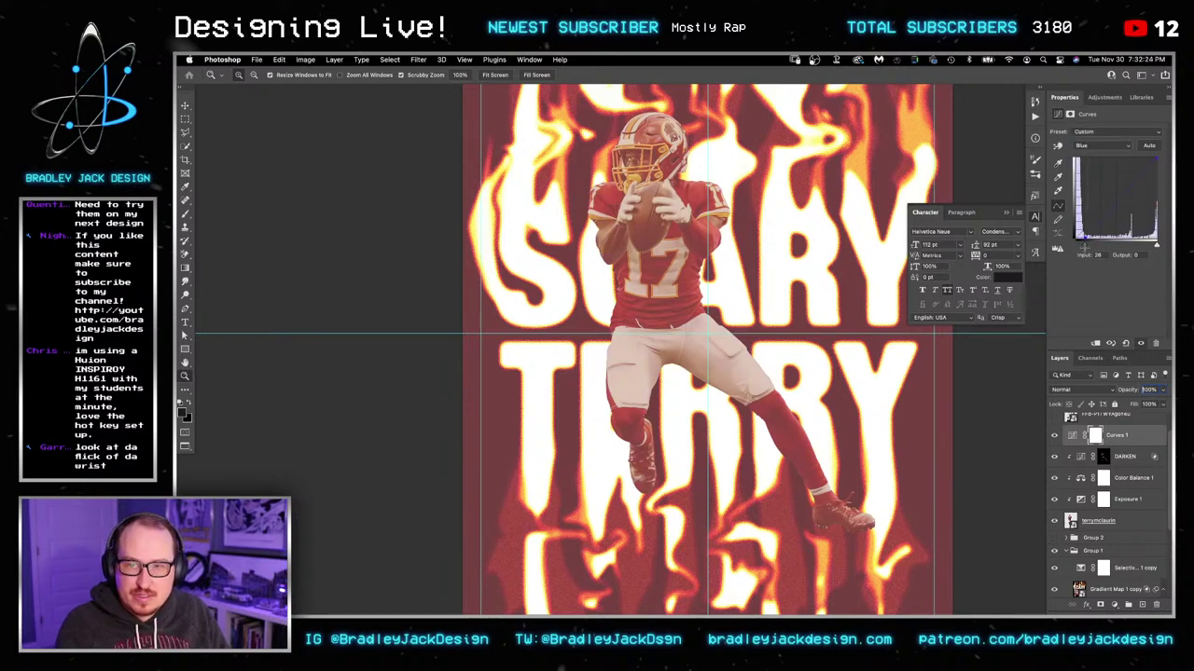
Step: Try lifting the black point of the green channel in the curve
click(1098, 147)
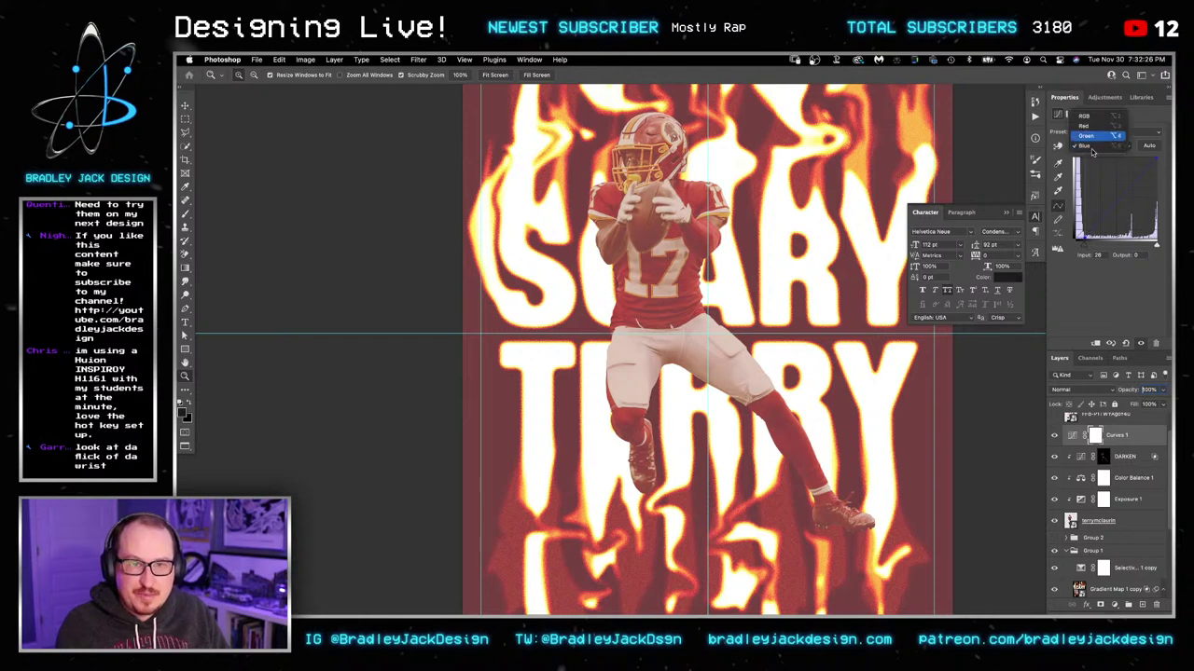
click(1087, 135)
drag(1078, 245, 1074, 228)
key(super+z)
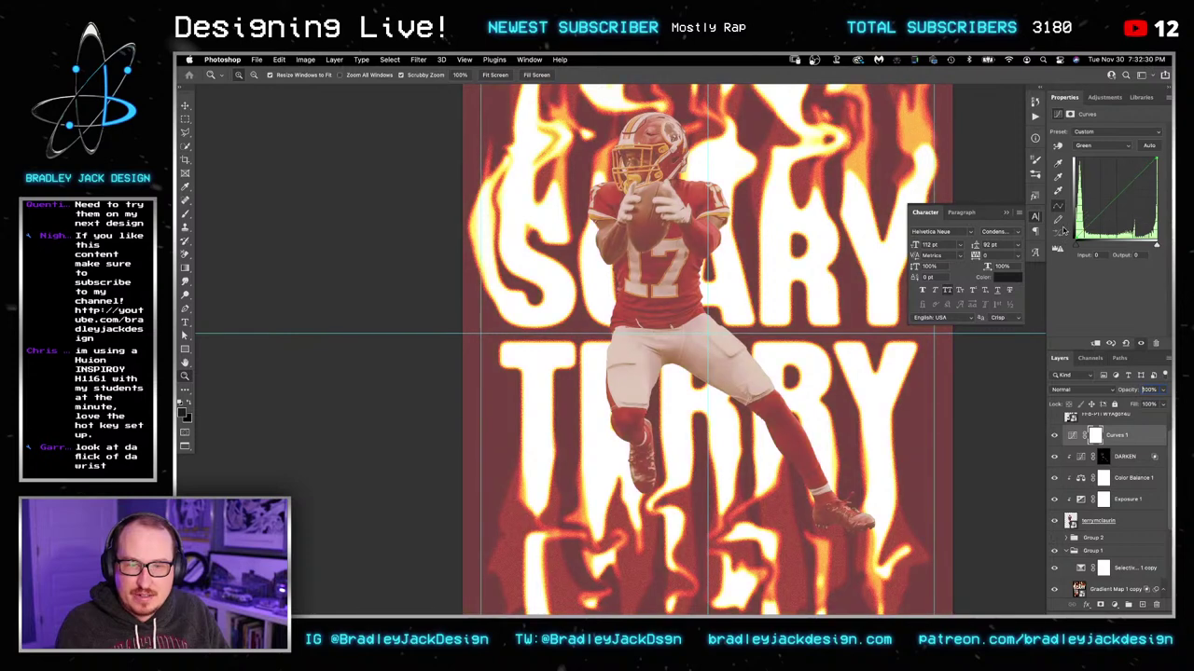
Step: Raise the red channel's black point in the curve to an output of 93
click(1101, 145)
click(1091, 134)
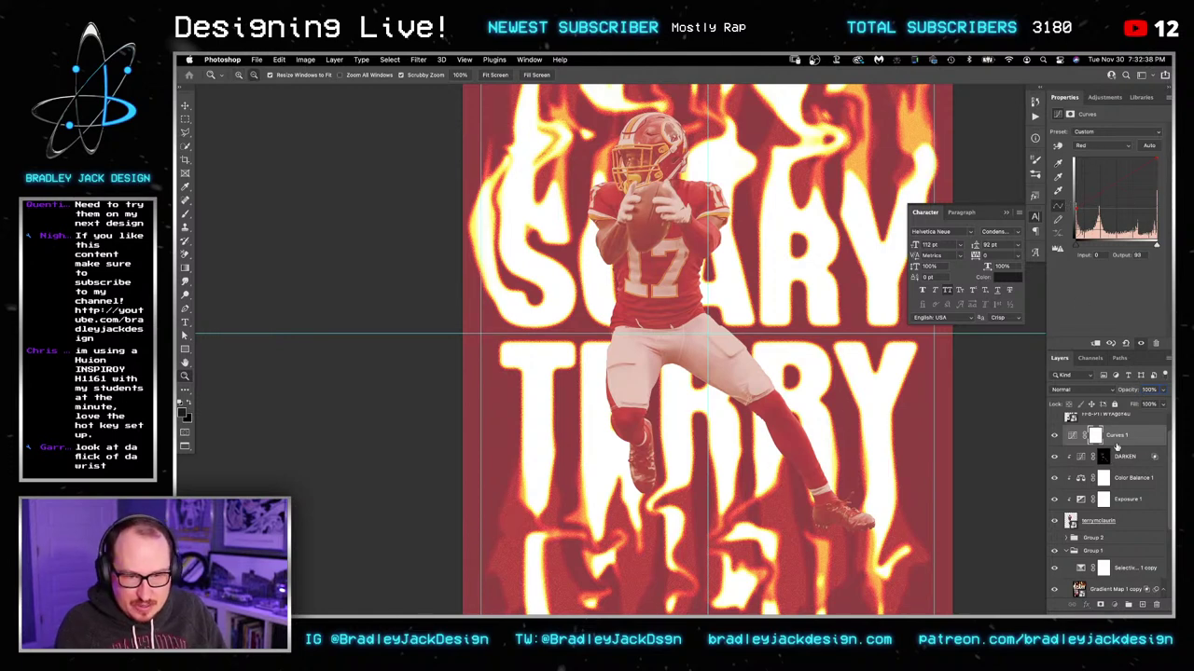
Step: Clip the Curves 1 adjustment to the player and split its Blend If underlying-layer black point to 0 / 102
alt+click(1120, 445)
double_click(1153, 438)
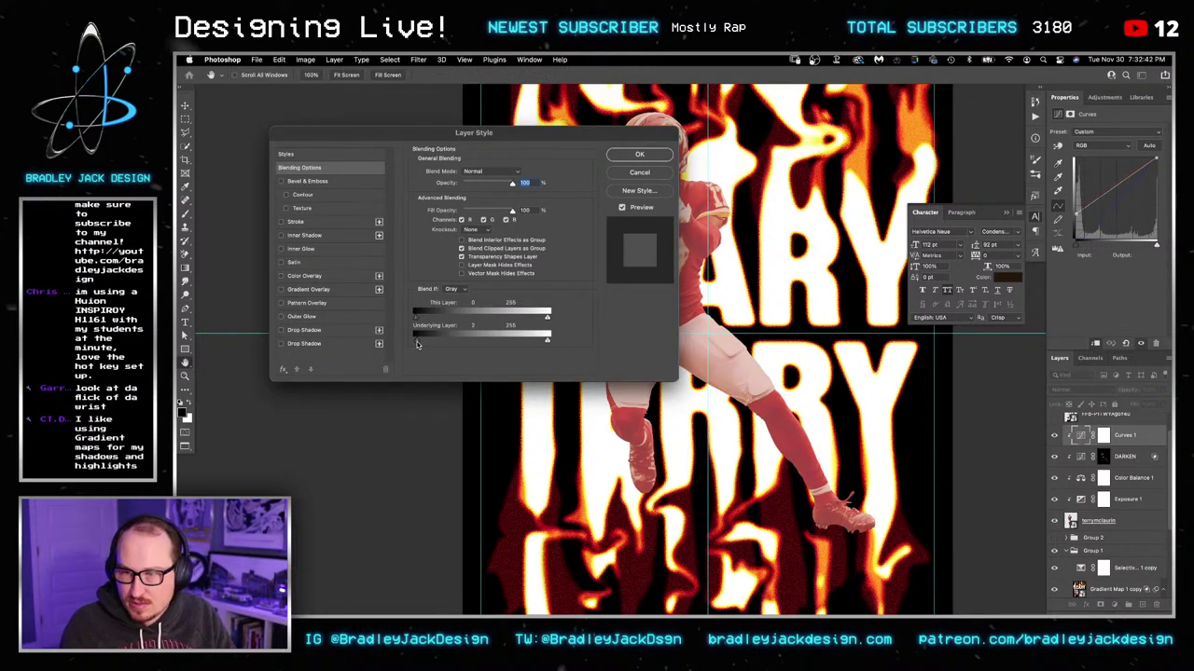
key(alt)
drag(445, 341, 467, 342)
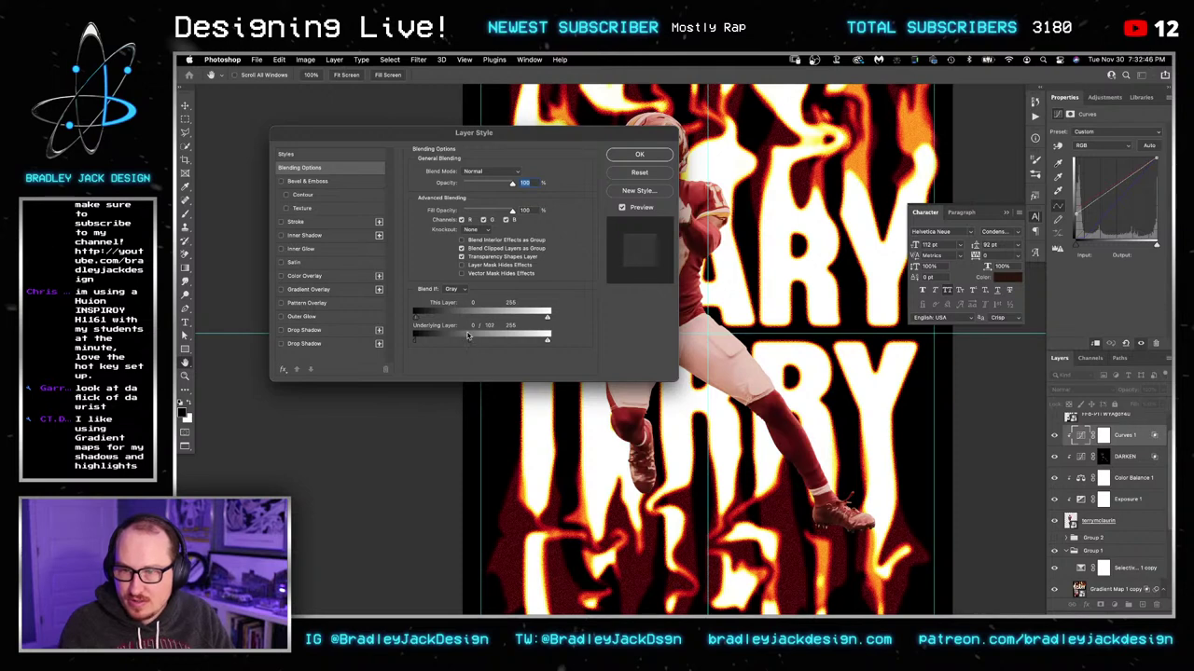
key(Return)
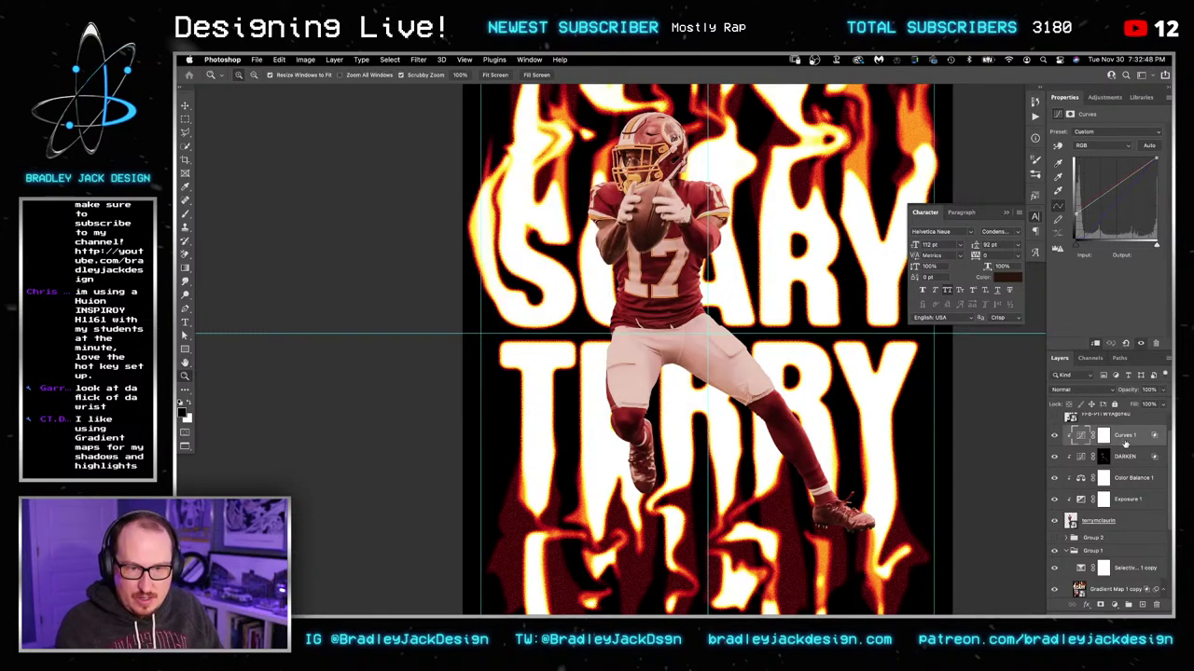
Step: Rename the Curves 1 layer as Lighten and invert its layer mask to black
double_click(1125, 436)
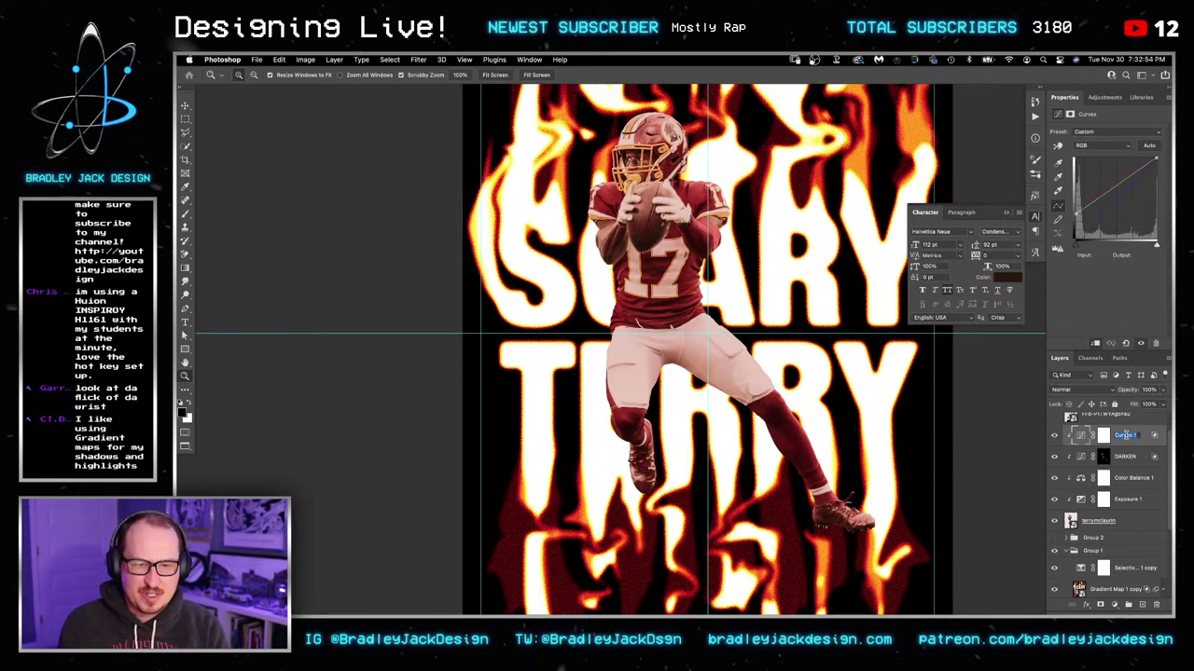
text(Lighten)
key(Return)
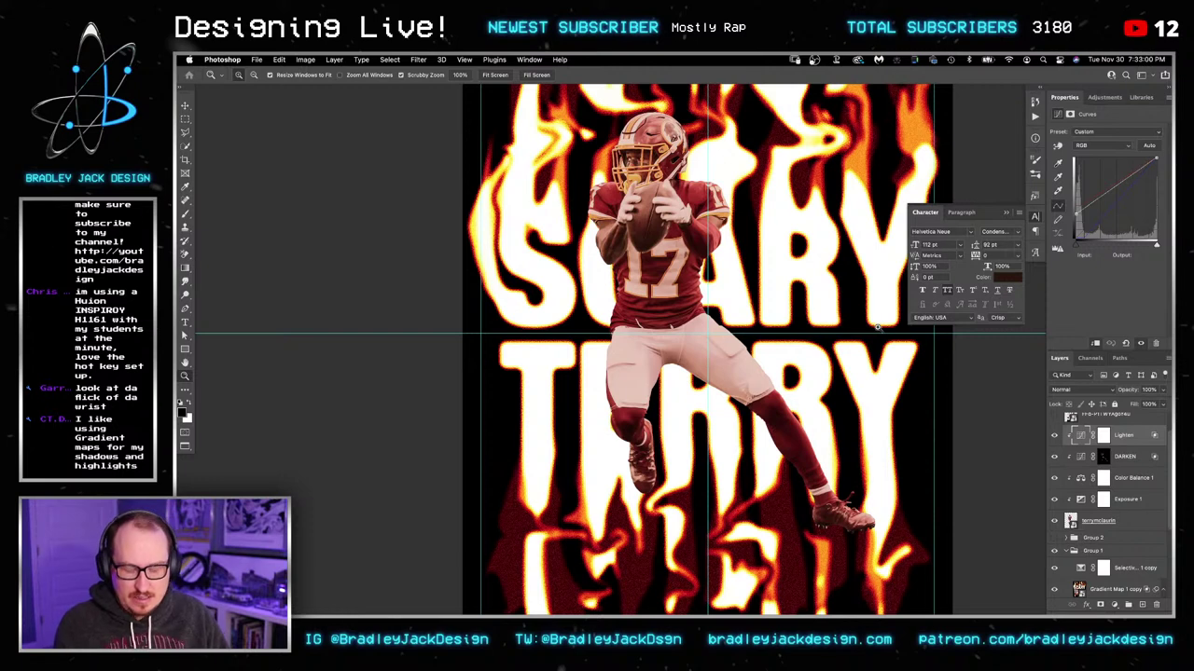
click(1104, 434)
key(ctrl+i)
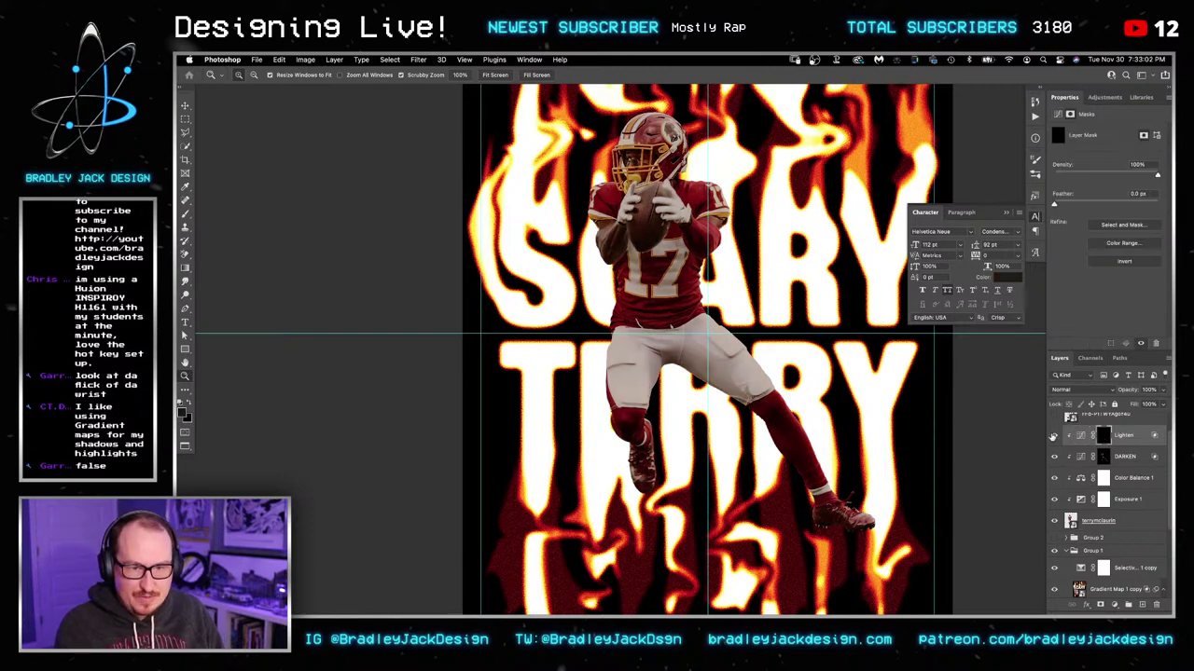
Step: Ready the Brush with white as the foreground colour for painting on the Lighten layer's mask
key(b)
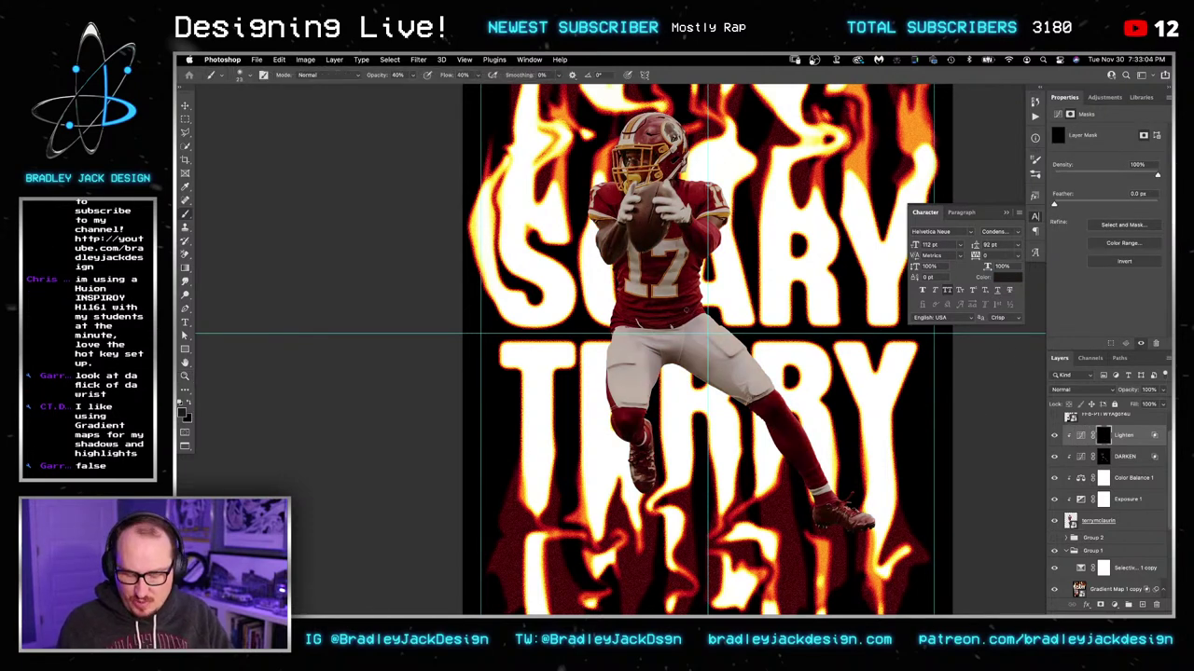
key(x)
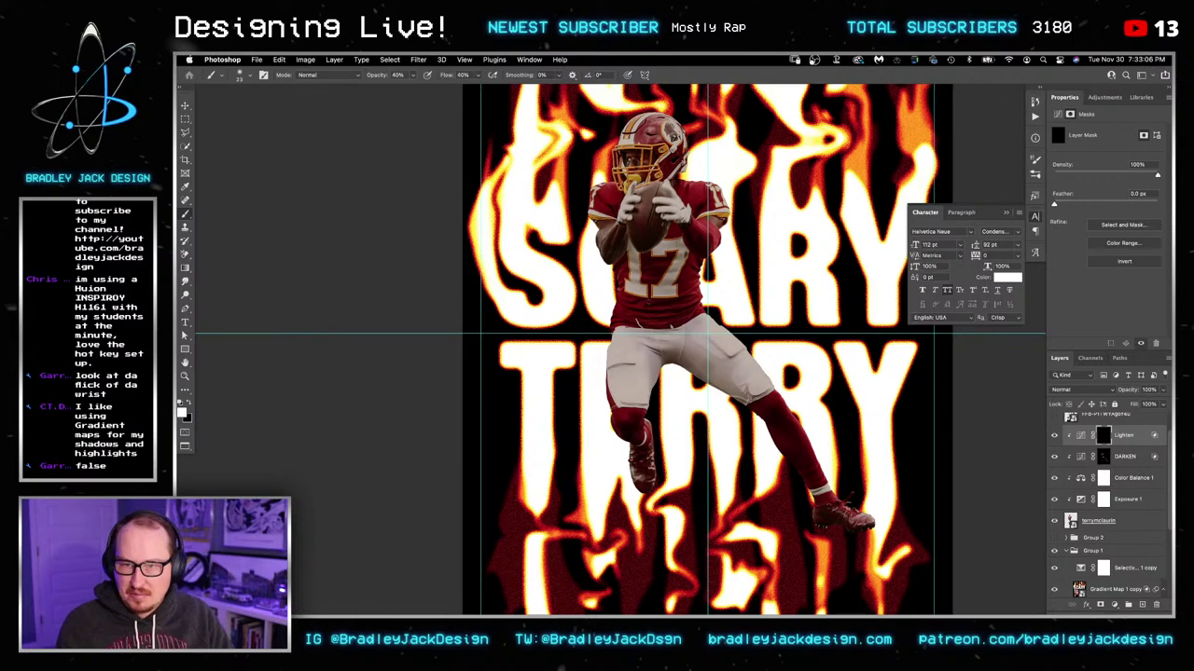
alt+click(646, 152)
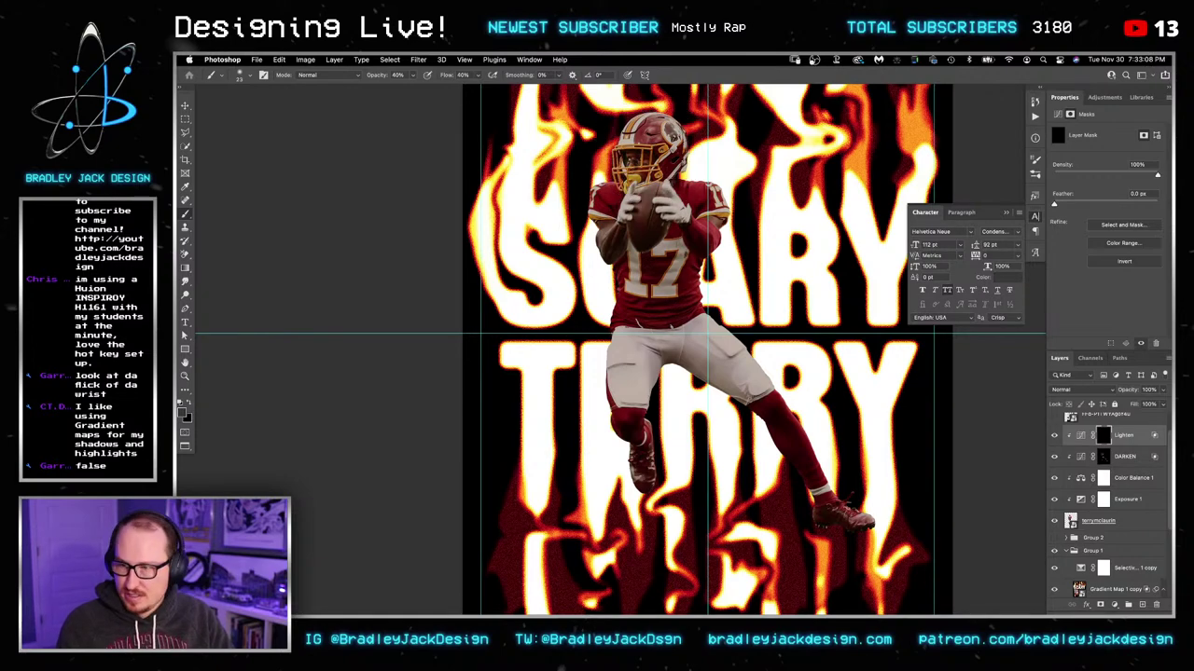
key(z)
mouse_move(630, 172)
mouse_down()
mouse_move(700, 147)
mouse_move(707, 257)
mouse_move(701, 242)
mouse_up()
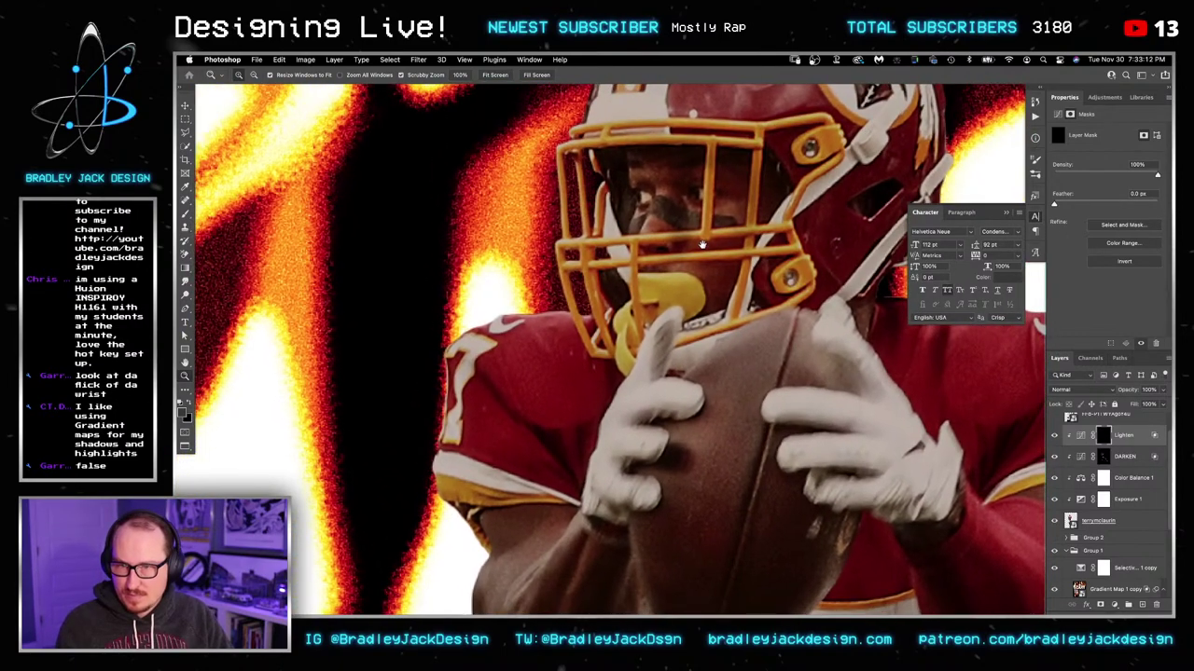
key(b)
key(x)
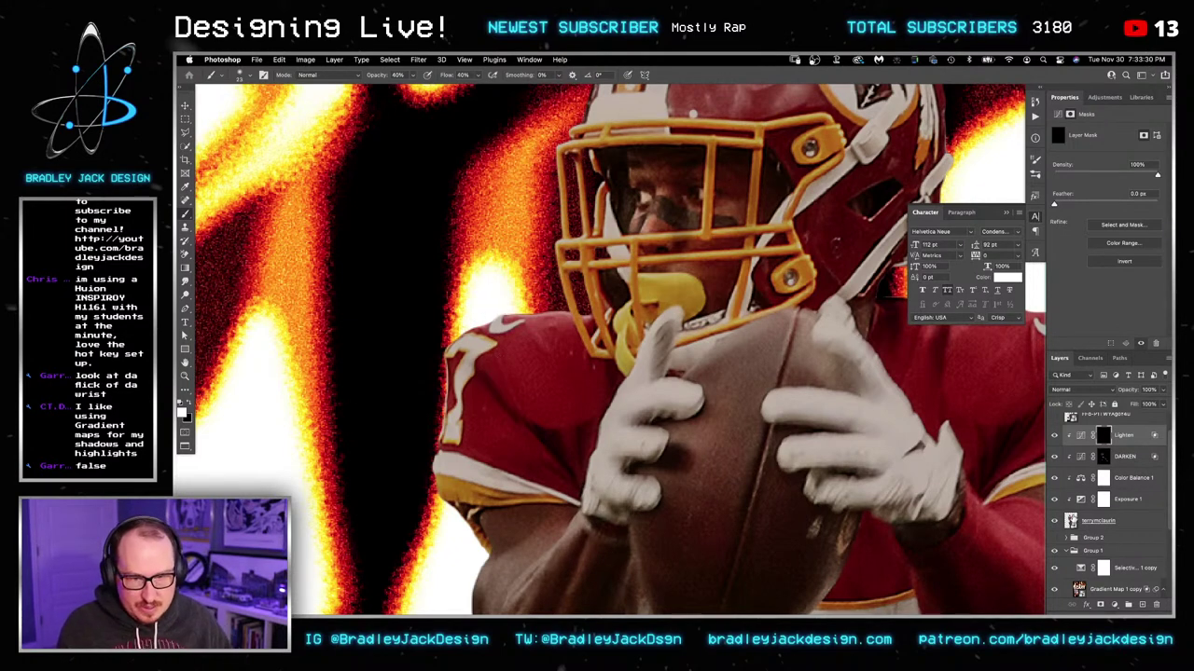
Step: Load the player's outline as a selection, duplicate the Lighten layer and delete the duplicate's layer mask
super+click(1072, 519)
right_click(1129, 436)
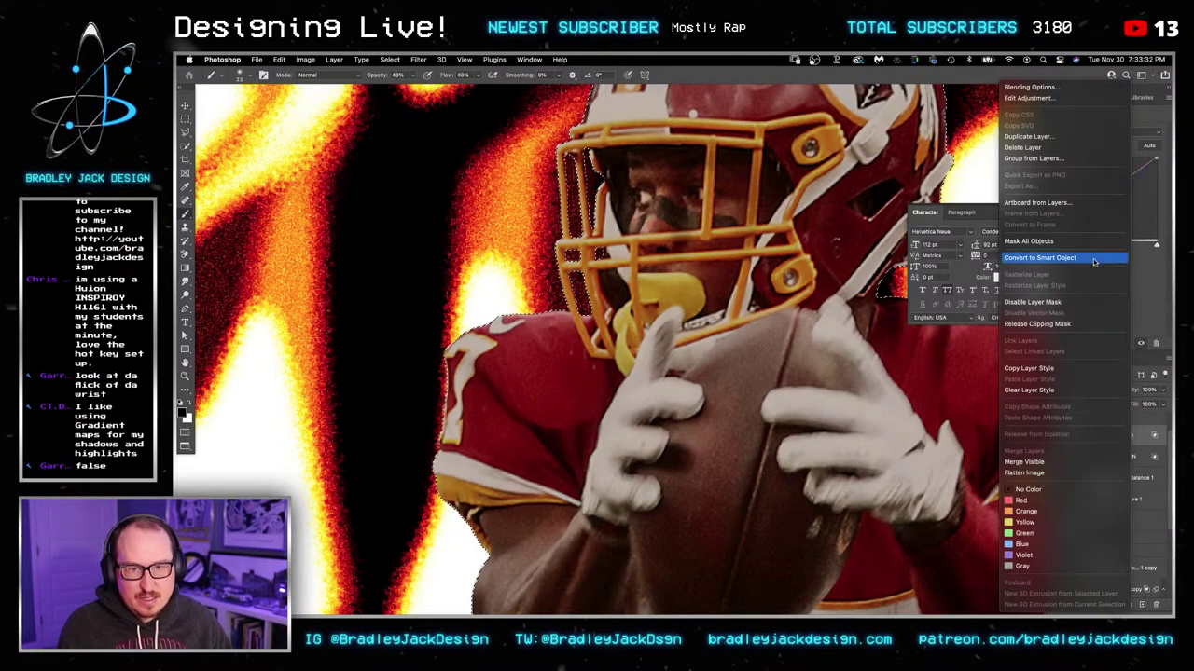
key(Escape)
key(super+j)
right_click(1107, 437)
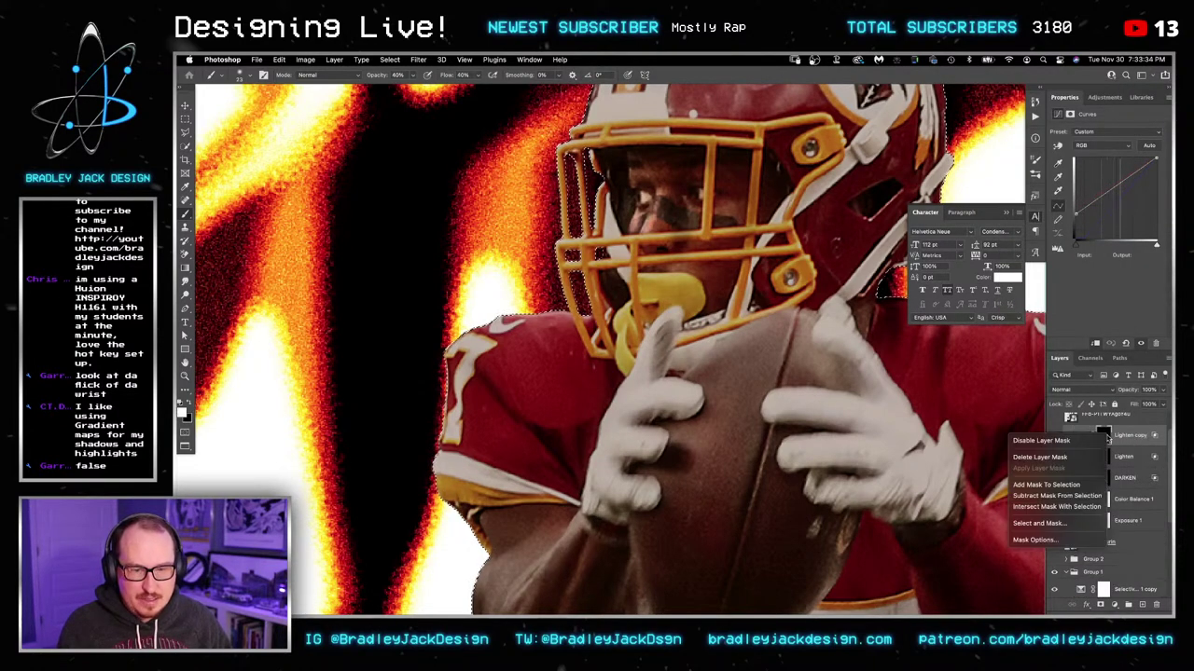
click(1039, 457)
Step: Contract the player selection and turn it into an inverted mask on Lighten copy, limiting the tint to the player's edges
click(390, 59)
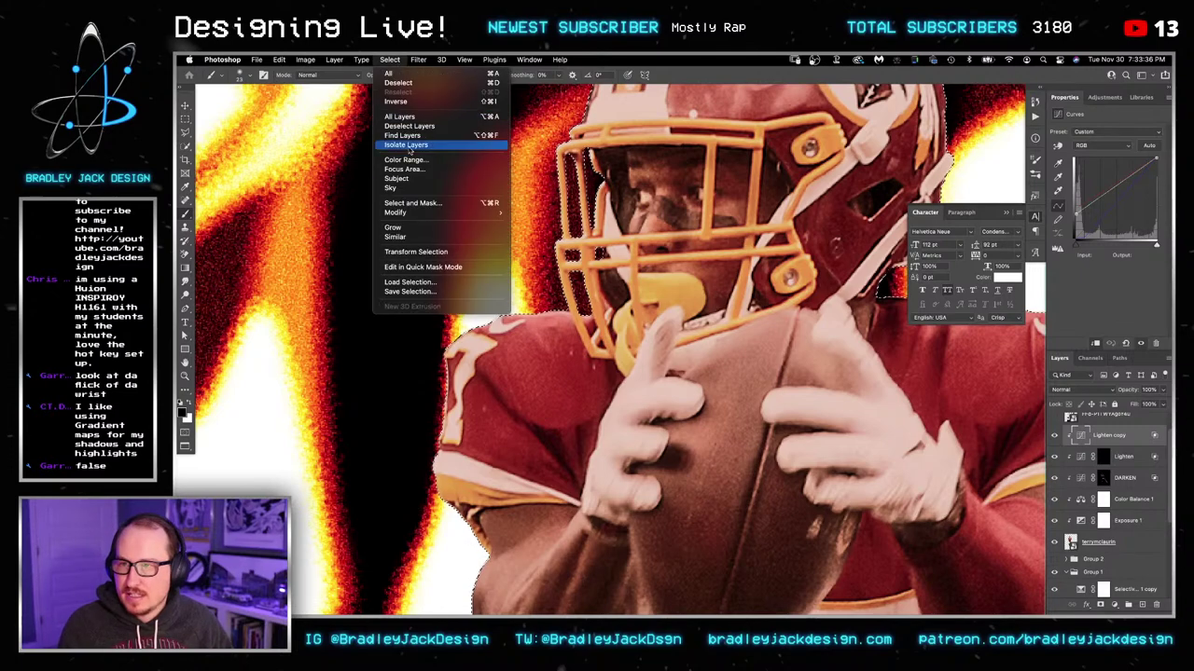
mouse_move(396, 213)
click(549, 239)
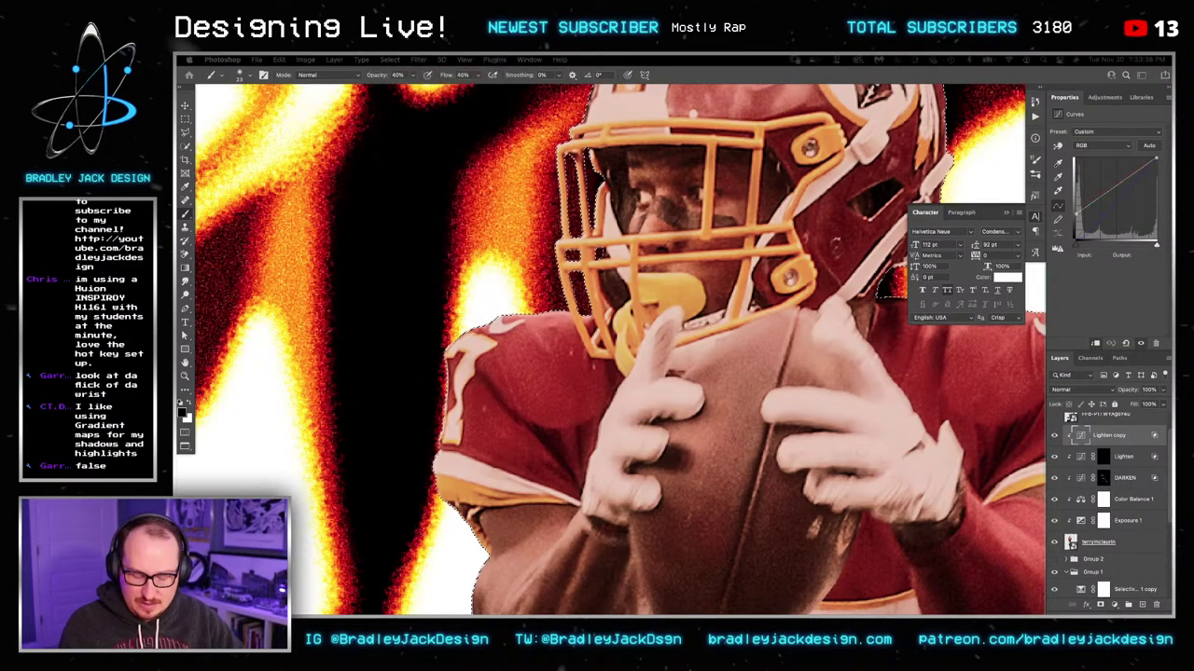
key(Return)
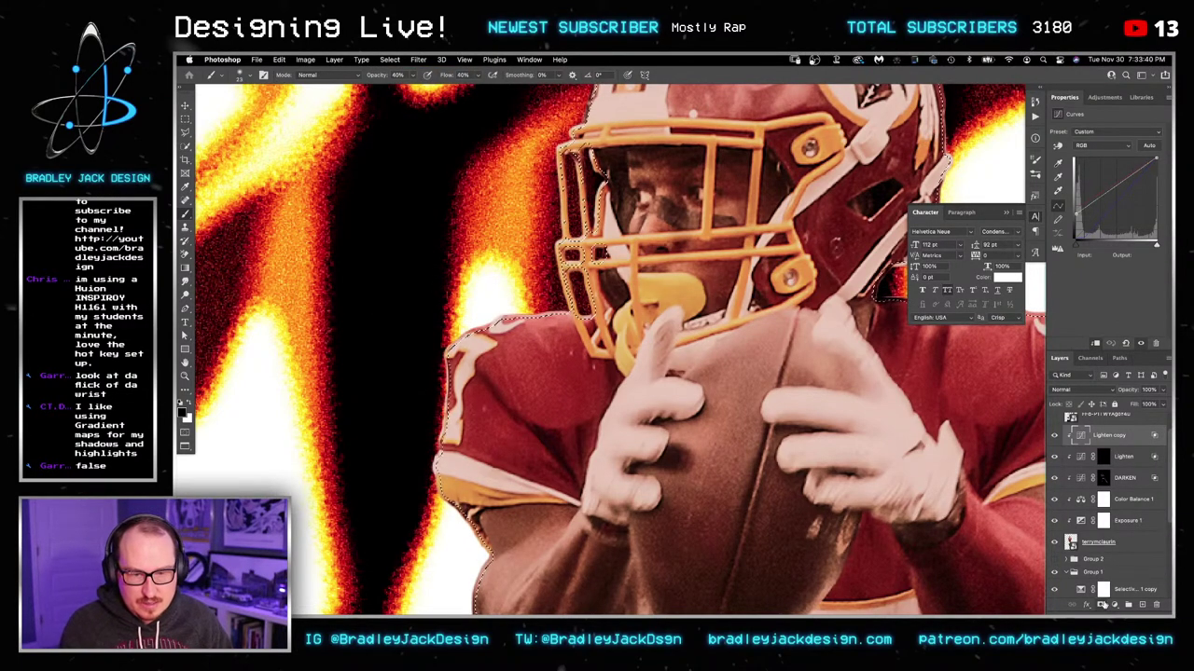
click(1101, 604)
key(super+i)
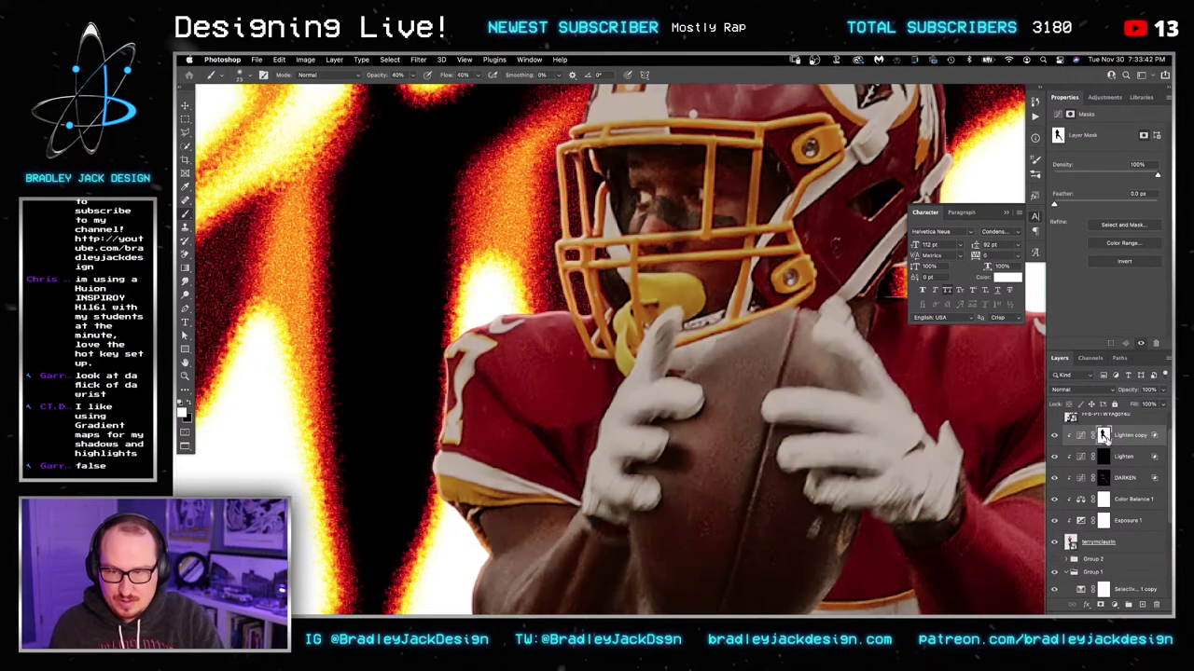
Step: Feather the Lighten copy mask by 5.5 px and place the Lighten layer above Lighten copy
click(1144, 194)
key(super+a)
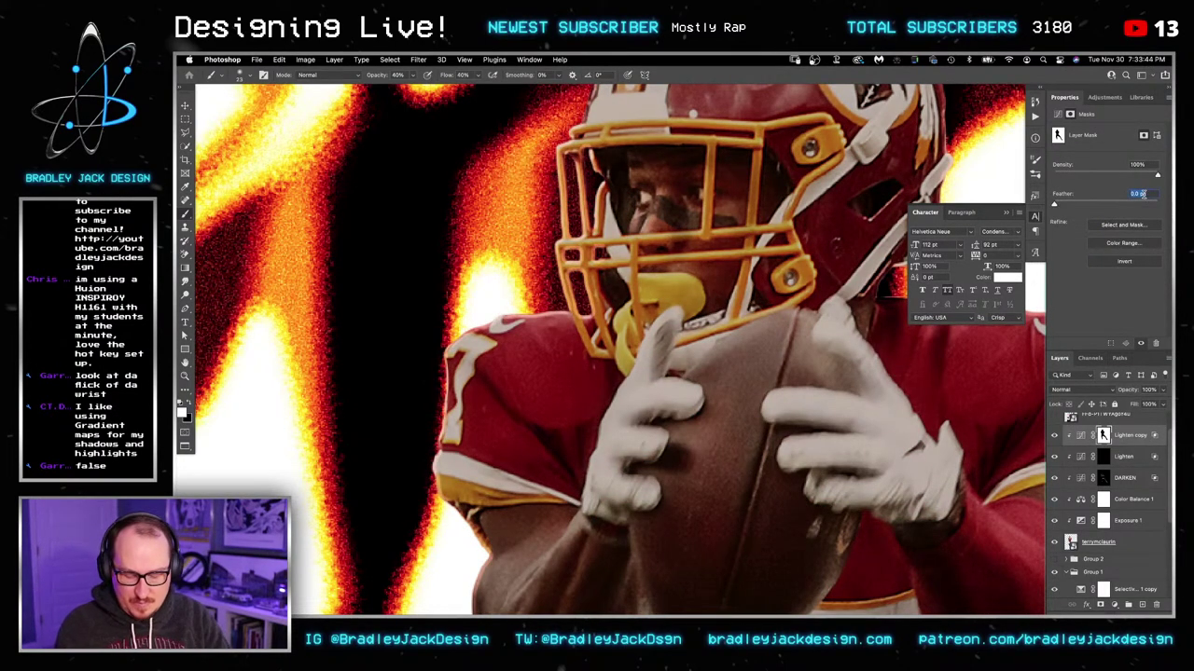
text(5.5)
key(Return)
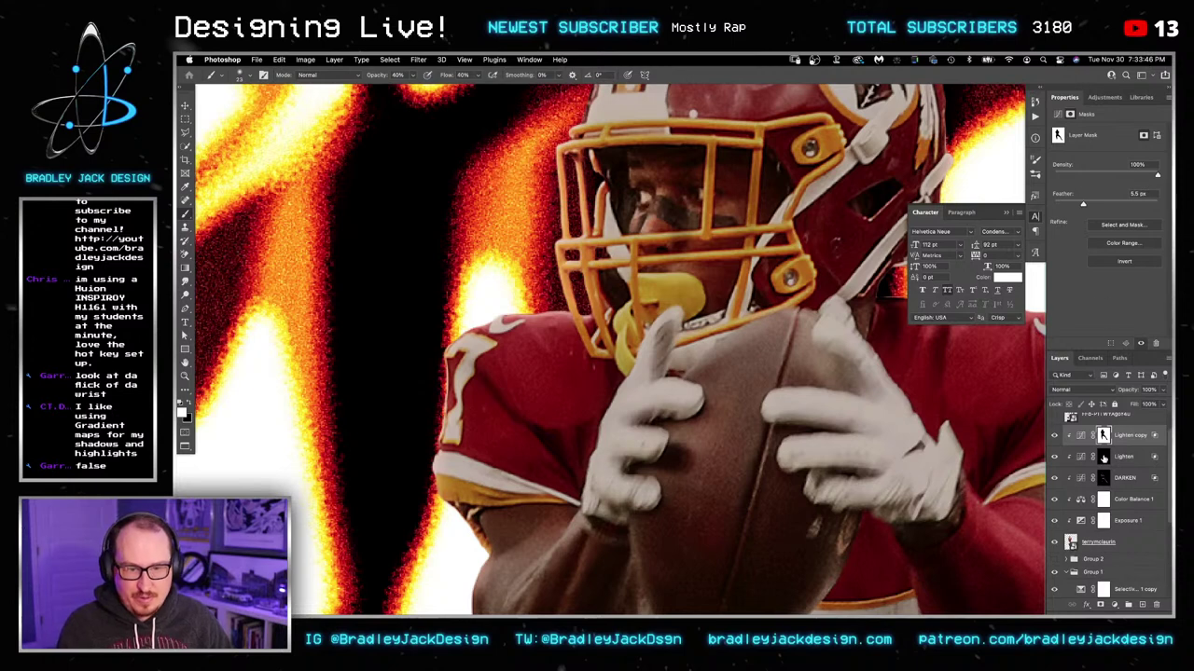
drag(1103, 457, 1105, 435)
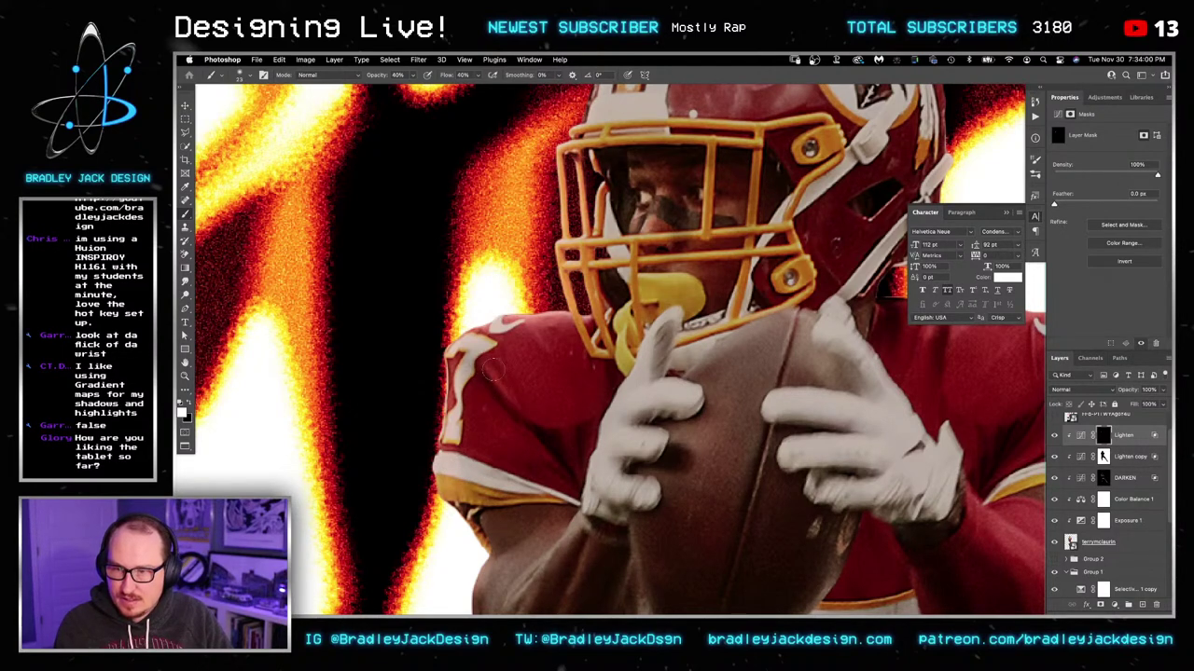
Step: Paint white at 20% brush opacity on the Lighten mask to bring out highlights on the player's forearm, football and glove
drag(580, 438, 631, 321)
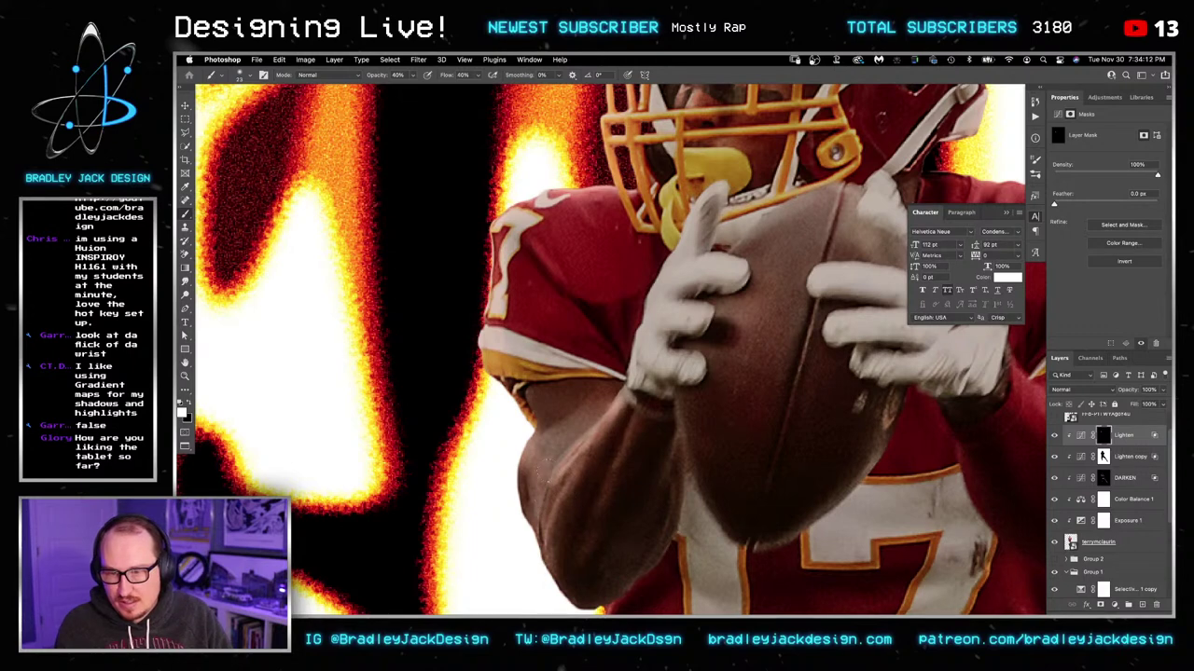
key(2)
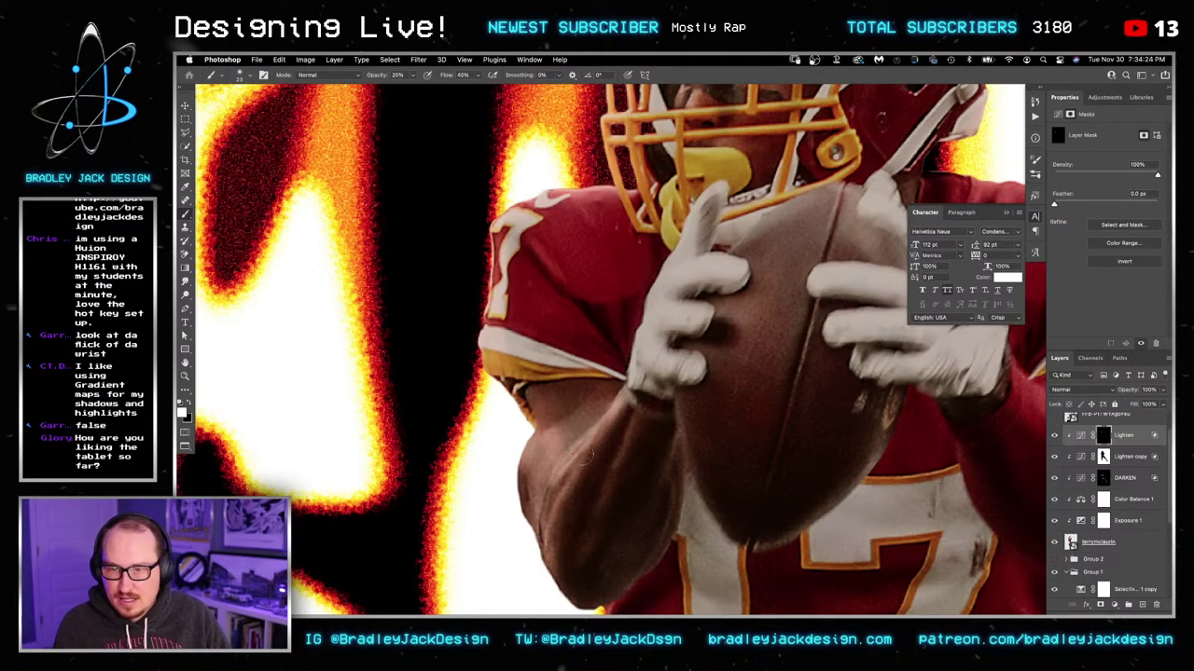
drag(612, 497, 594, 382)
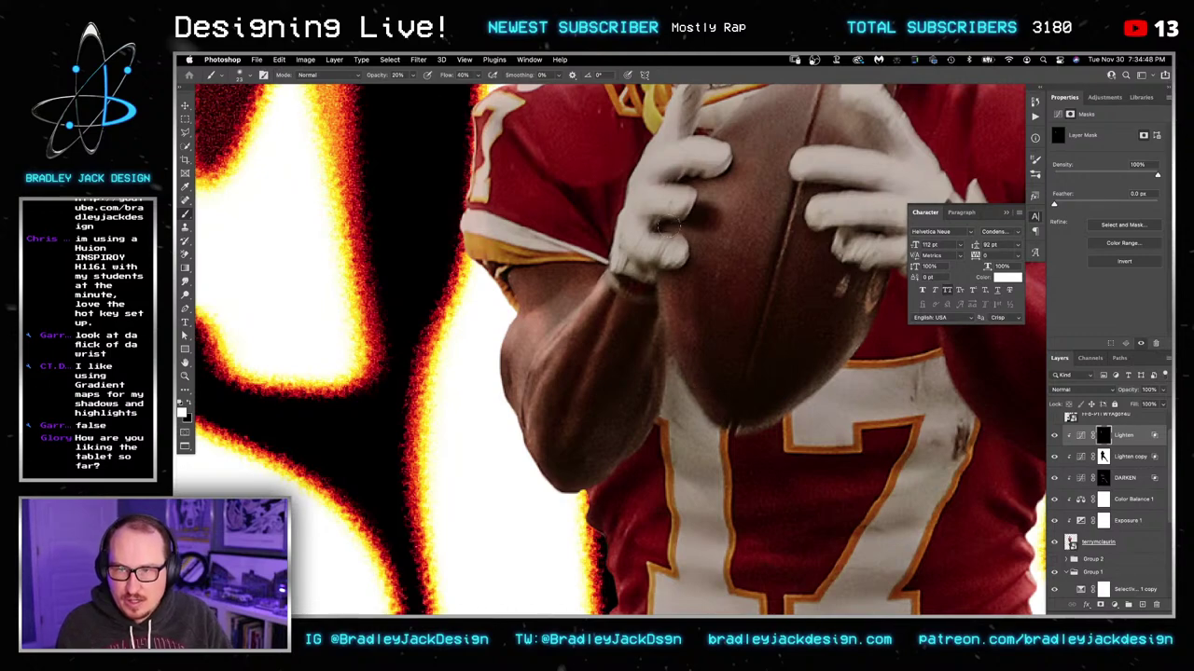
scroll(732, 160, down, 2)
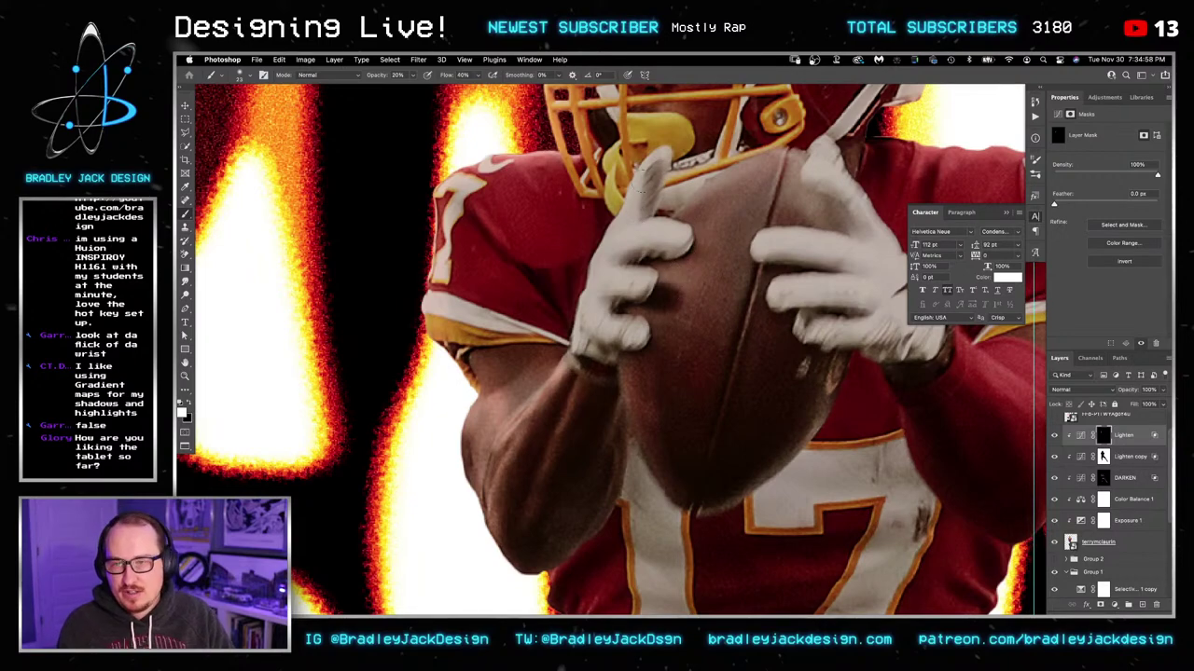
drag(632, 165, 623, 253)
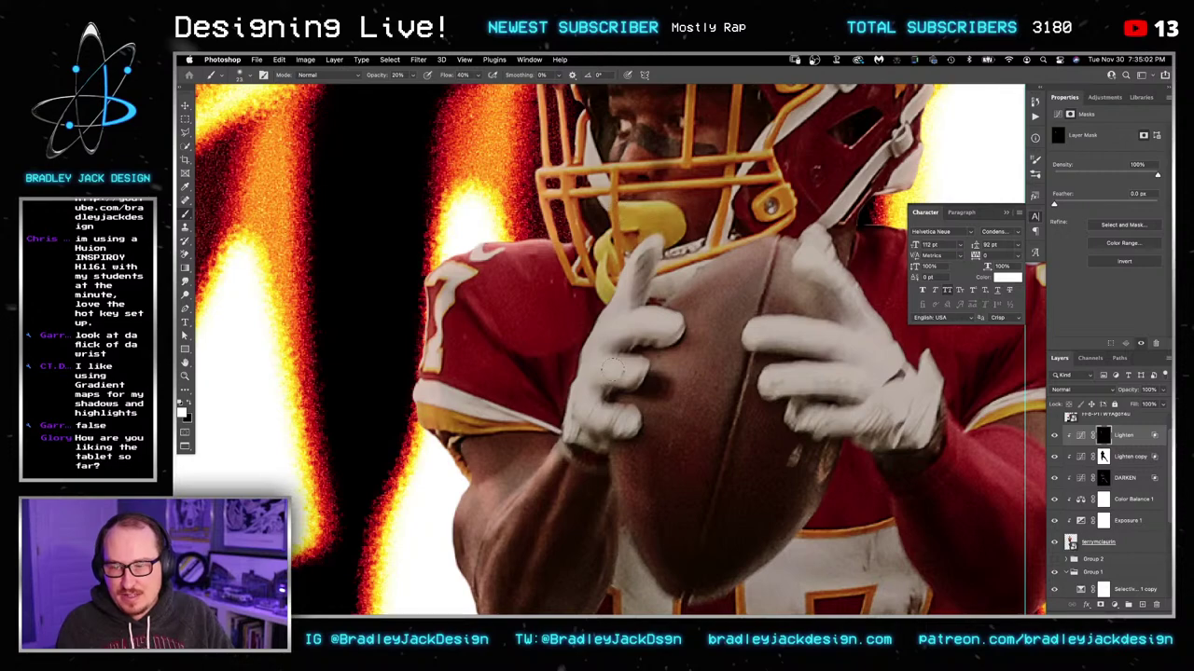
Step: Paint warm highlights into the Lighten mask along the jersey's side next to the number 1
drag(683, 484, 719, 320)
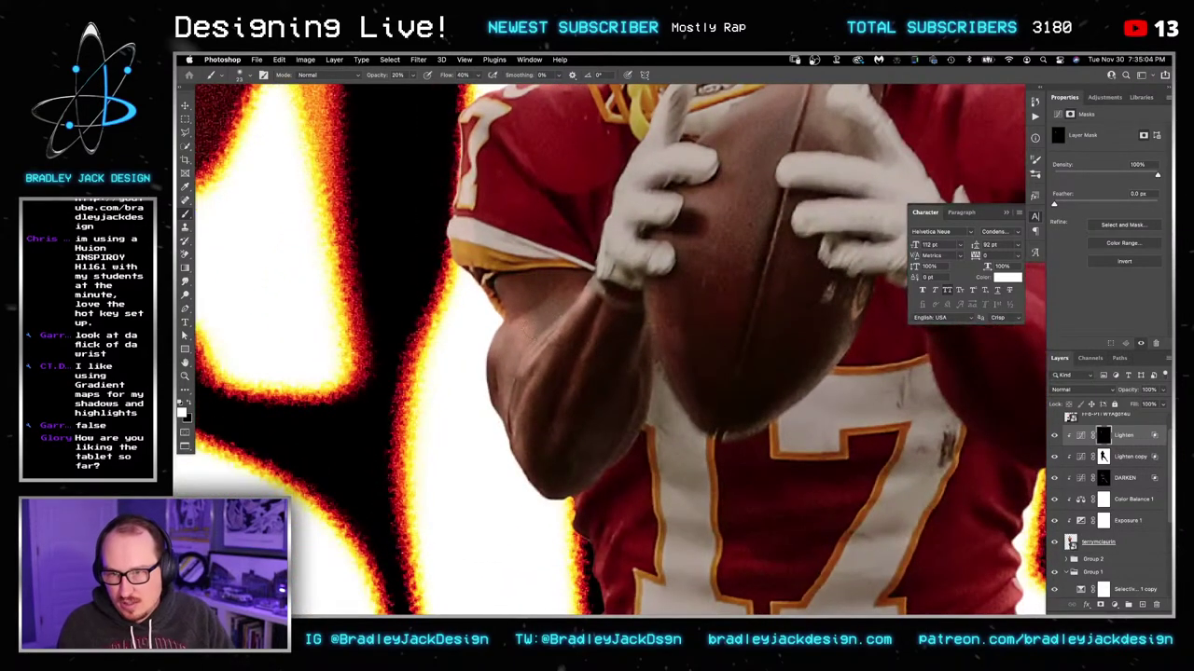
mouse_move(655, 392)
mouse_down()
mouse_move(682, 277)
mouse_move(676, 229)
mouse_move(657, 349)
mouse_up()
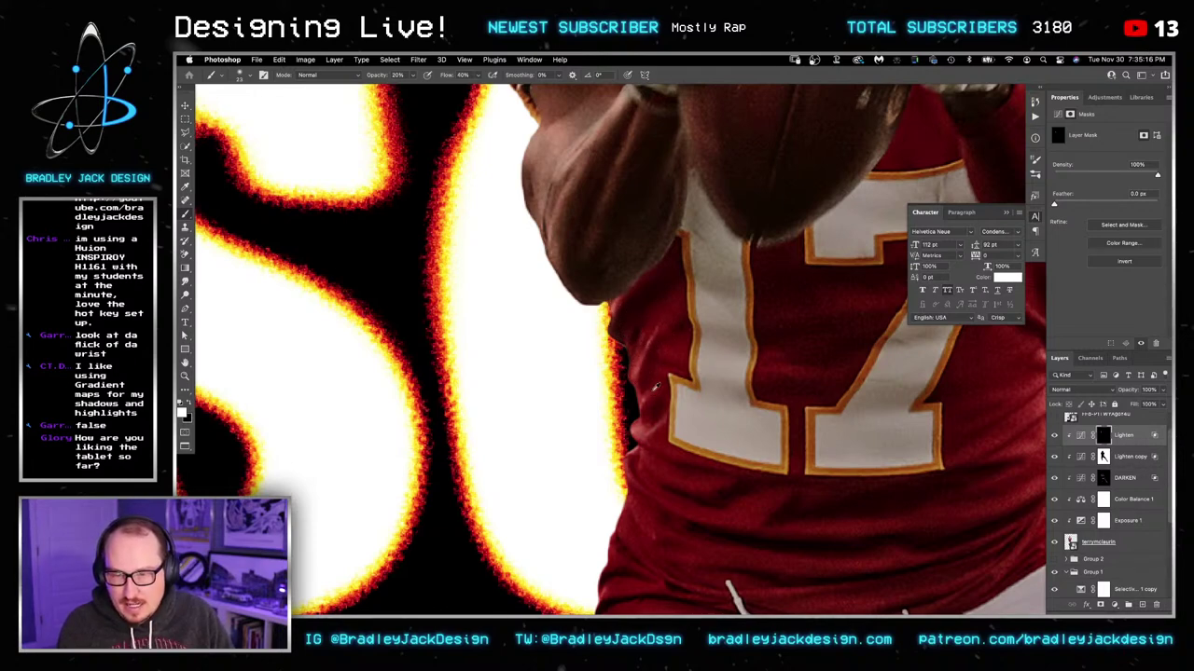
drag(654, 388, 675, 382)
drag(667, 386, 655, 391)
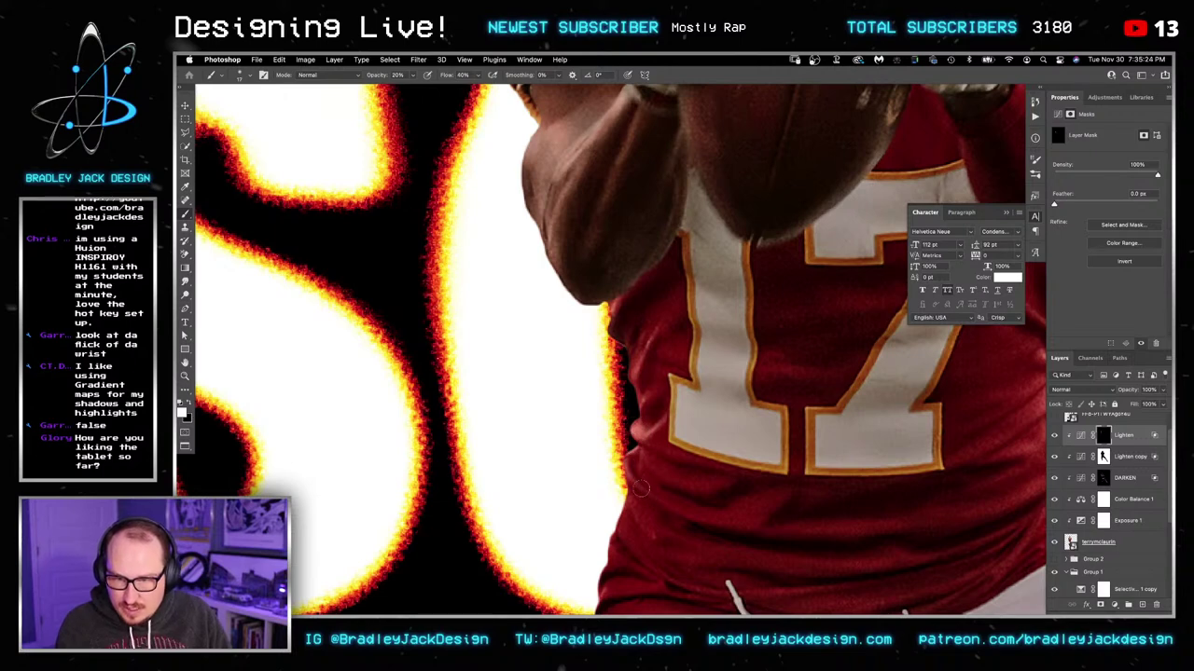
Step: Lower the split underlying-layer black point in the Lighten layer's Blend If to about 60
double_click(1081, 421)
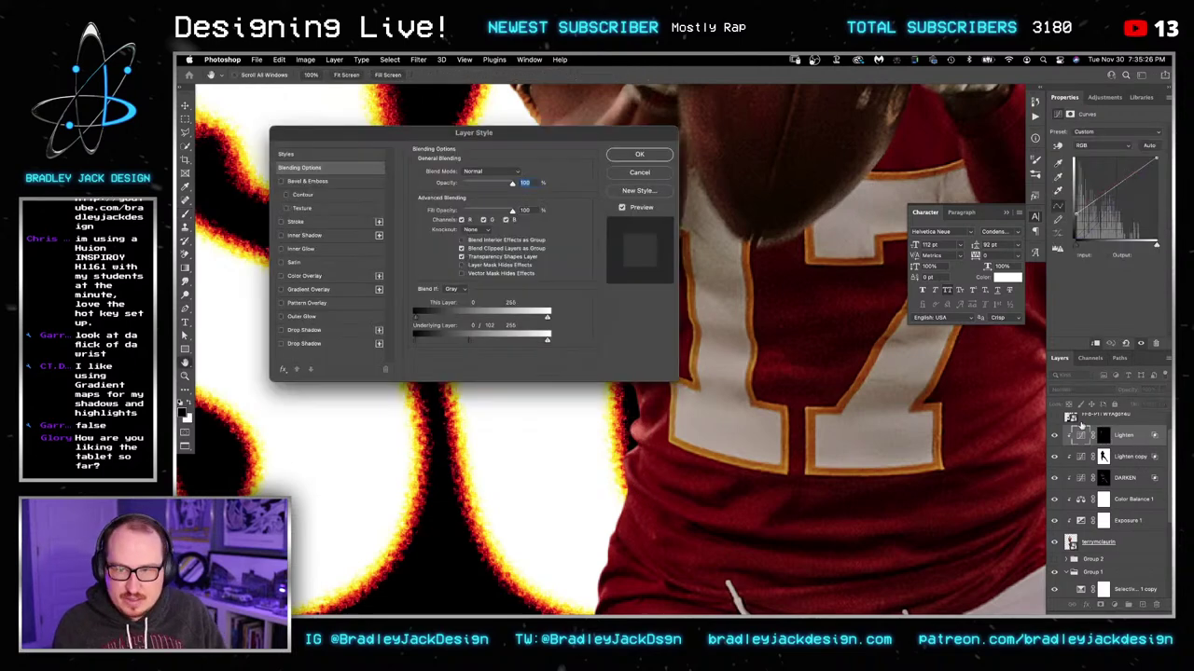
drag(468, 340, 446, 344)
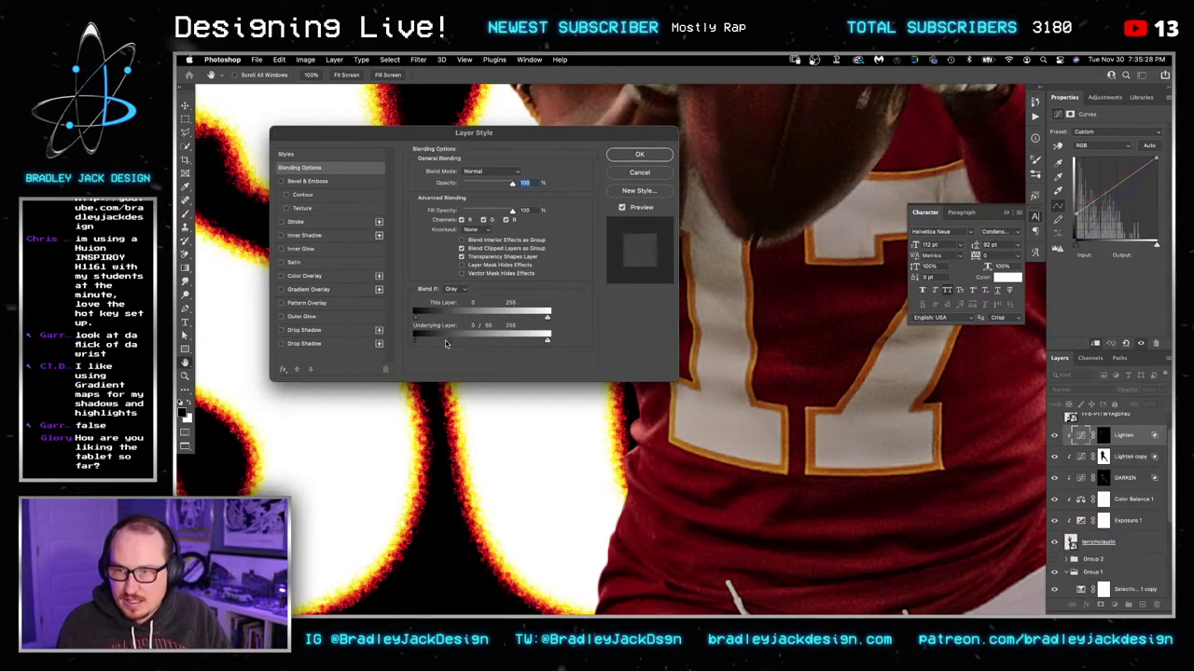
click(631, 155)
Step: Apply the Lighten layer's Blend If settings and paint white highlights into its mask along the lower part of the football
drag(630, 167, 523, 366)
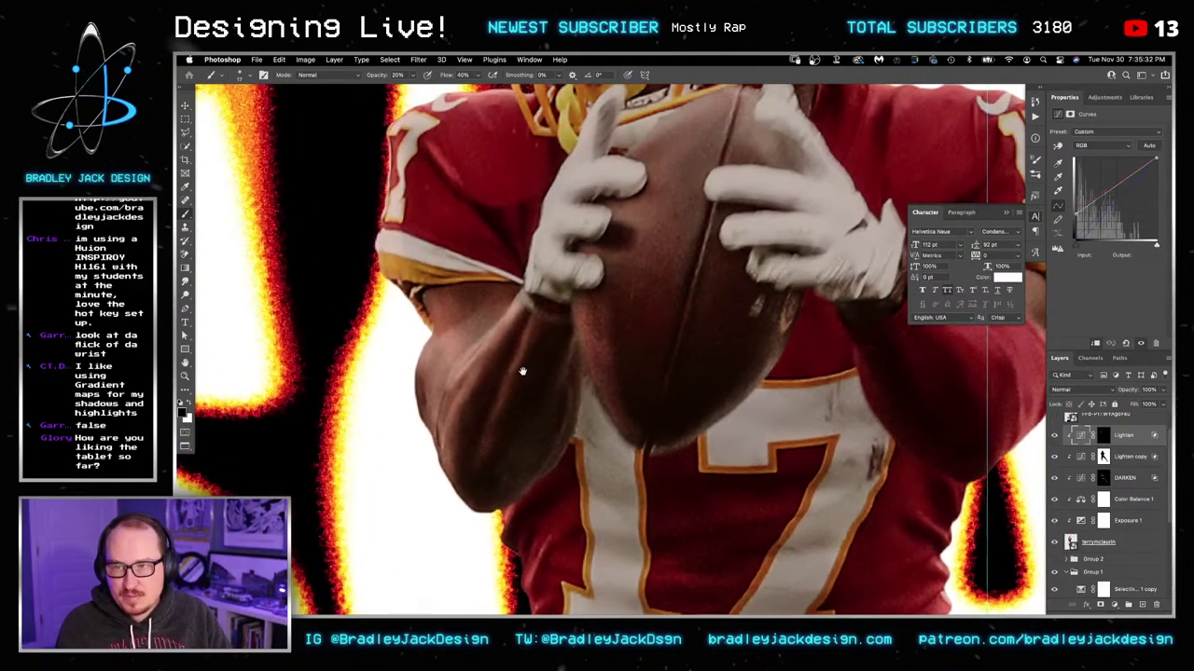
click(1100, 437)
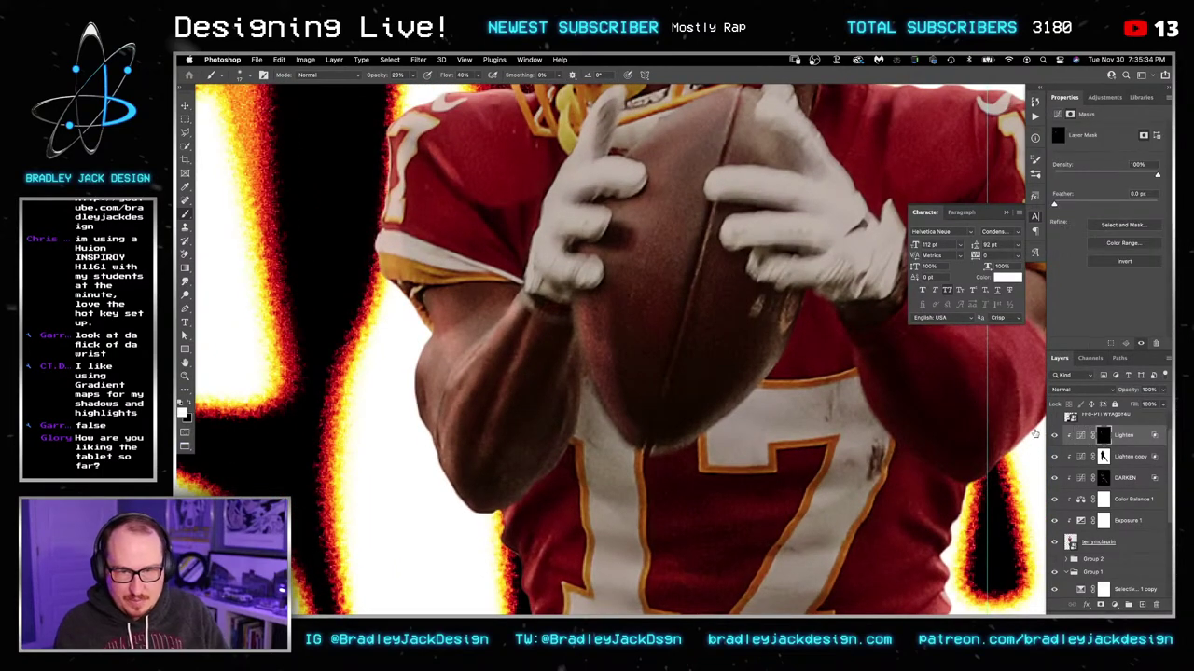
key(z)
key(super+z)
right_click(648, 360)
click(618, 334)
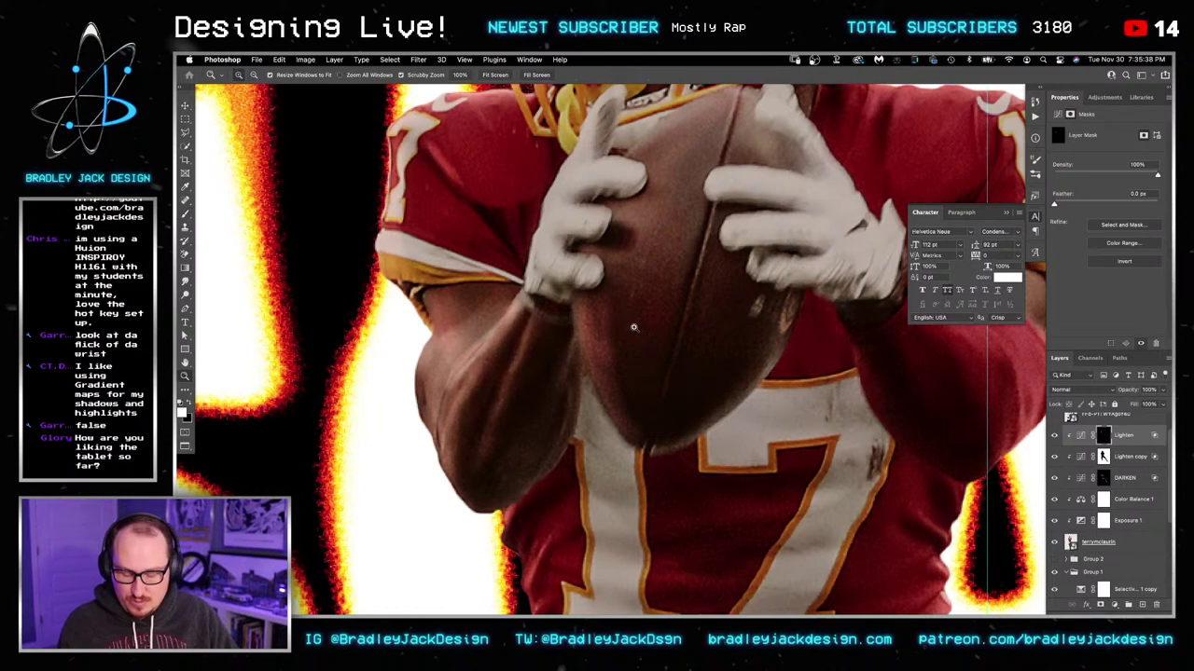
key(b)
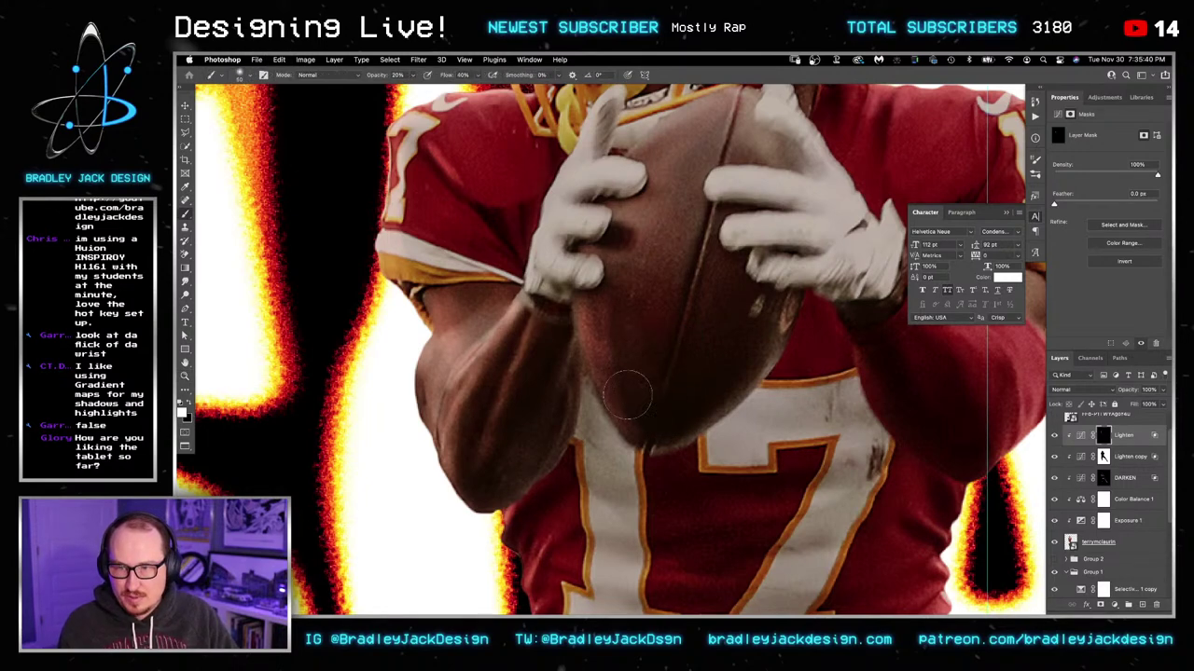
drag(673, 386, 639, 404)
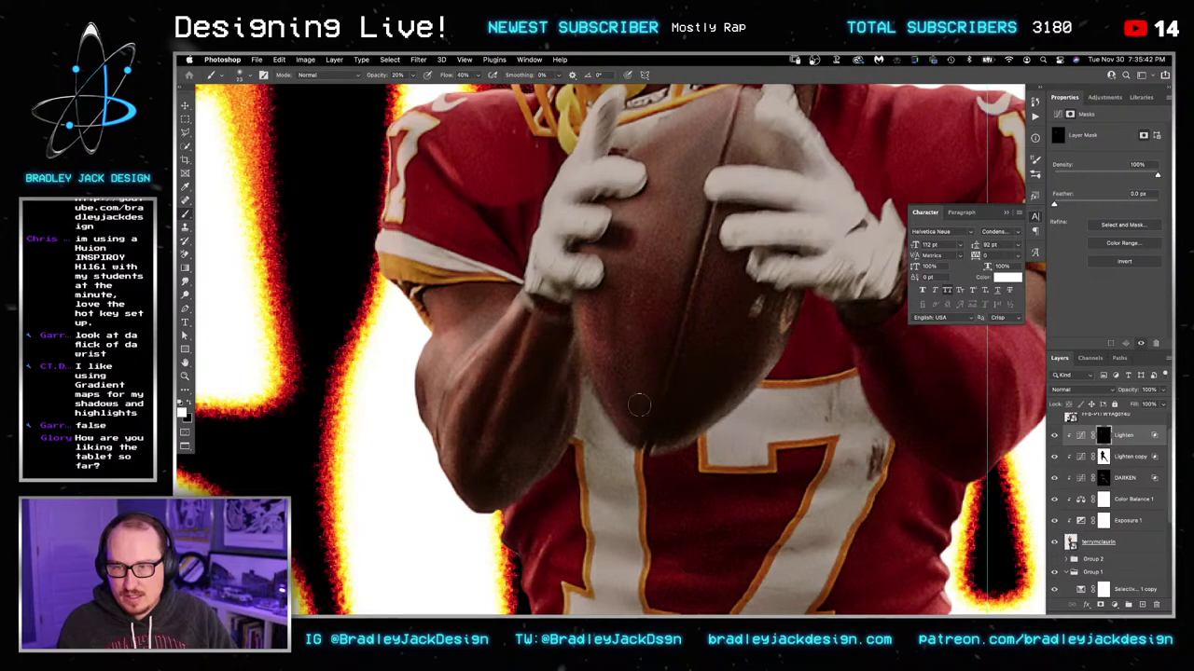
Step: Paint white highlights at 20% opacity into the Lighten mask along the jersey's waist folds and the hip edge of the pants
drag(619, 588, 668, 350)
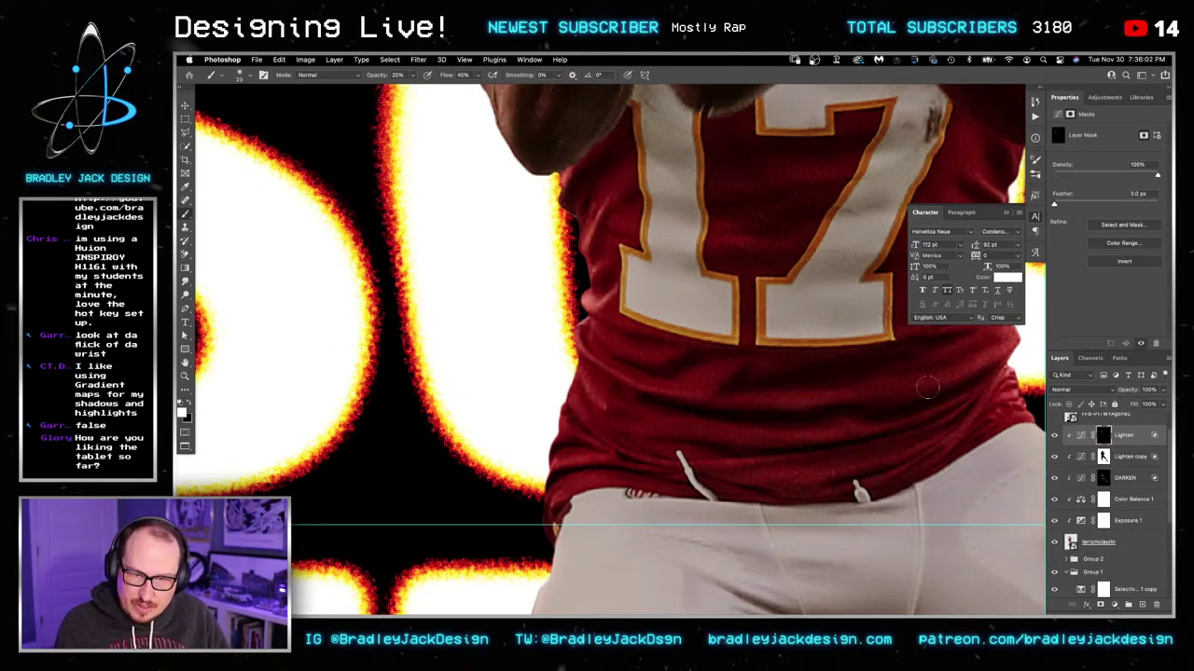
drag(982, 351, 807, 420)
drag(819, 377, 938, 168)
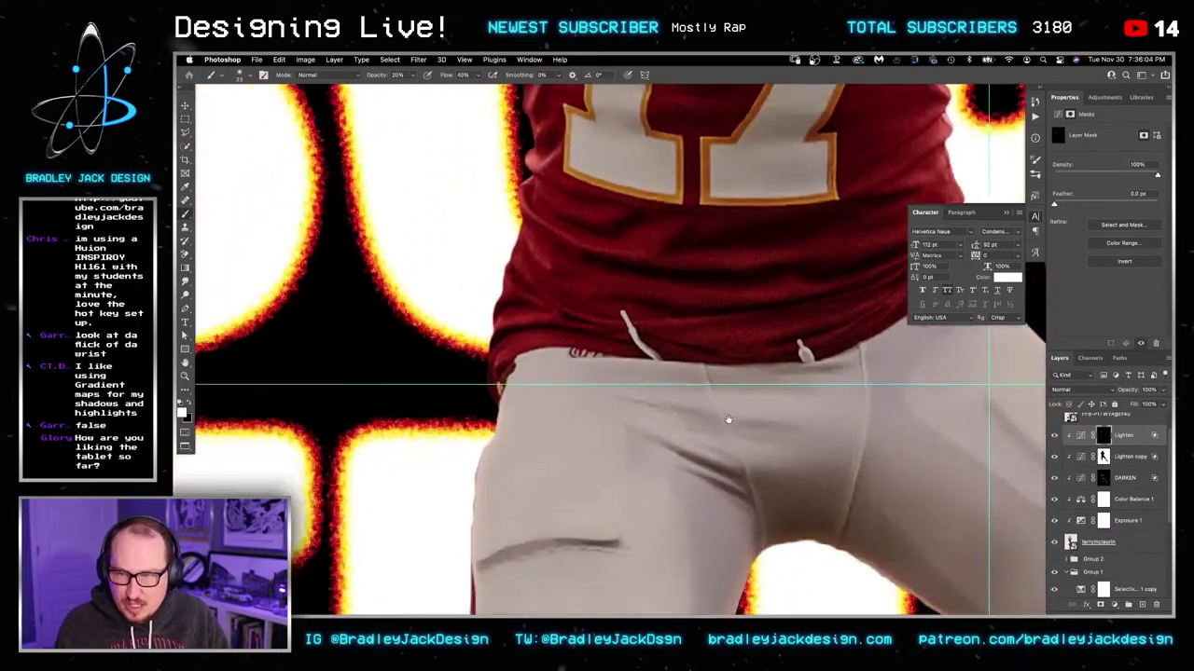
drag(727, 421, 755, 370)
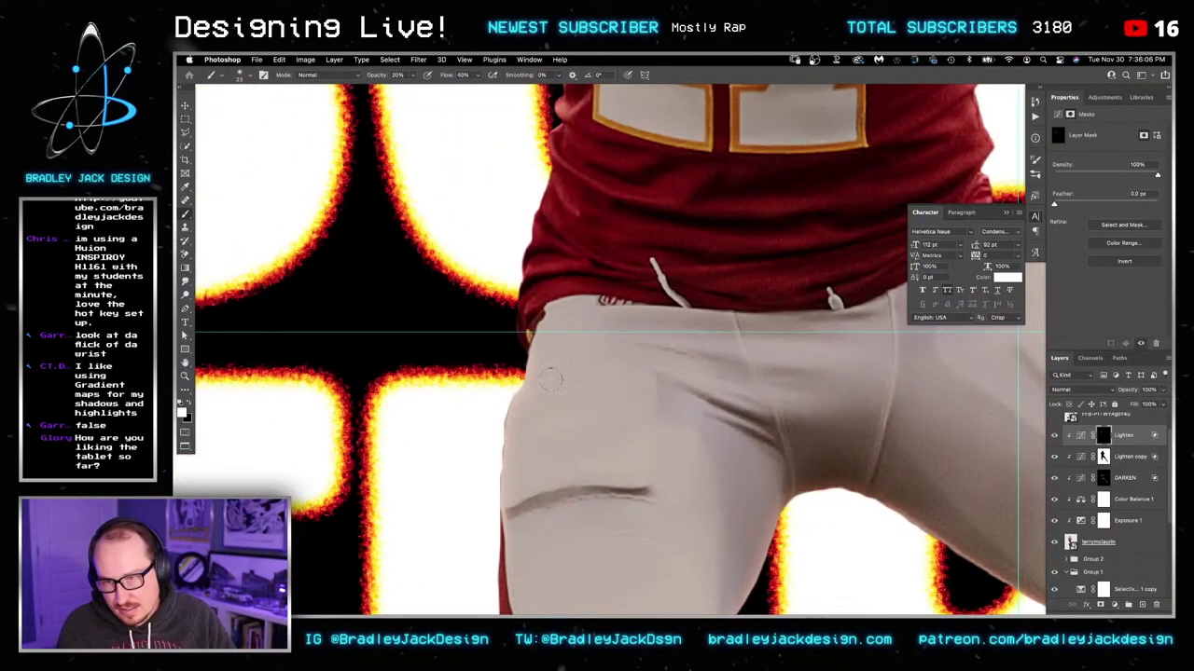
scroll(535, 352, down, 4)
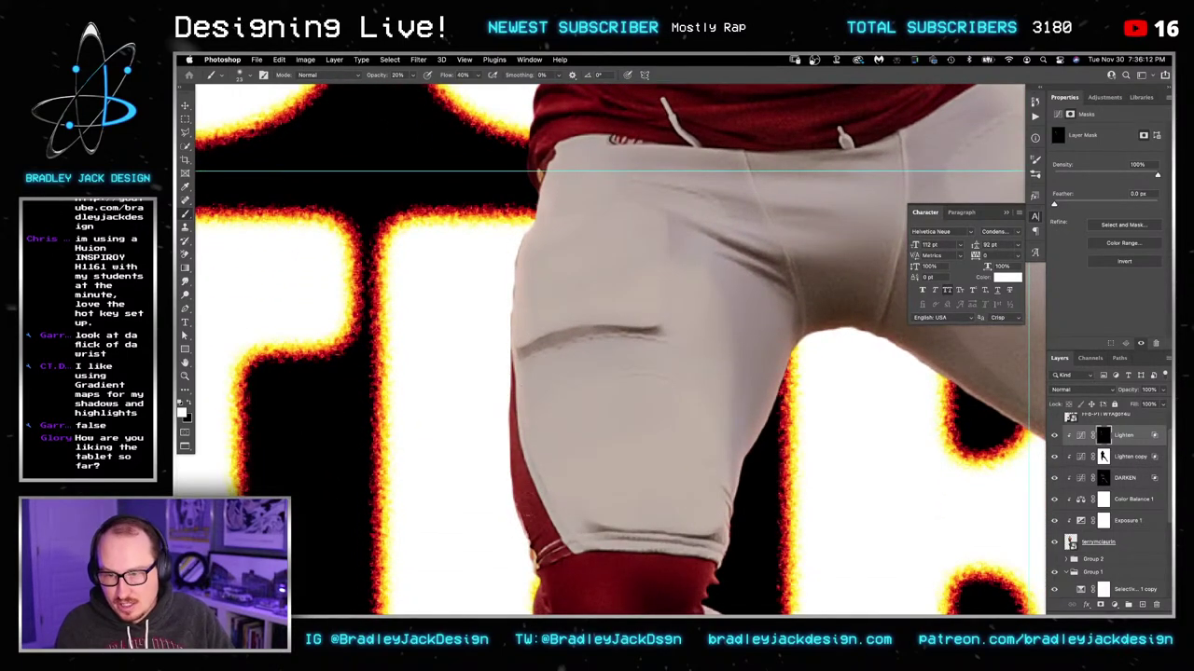
Step: Set the Exposure 1 adjustment's exposure to -1.5
click(1127, 520)
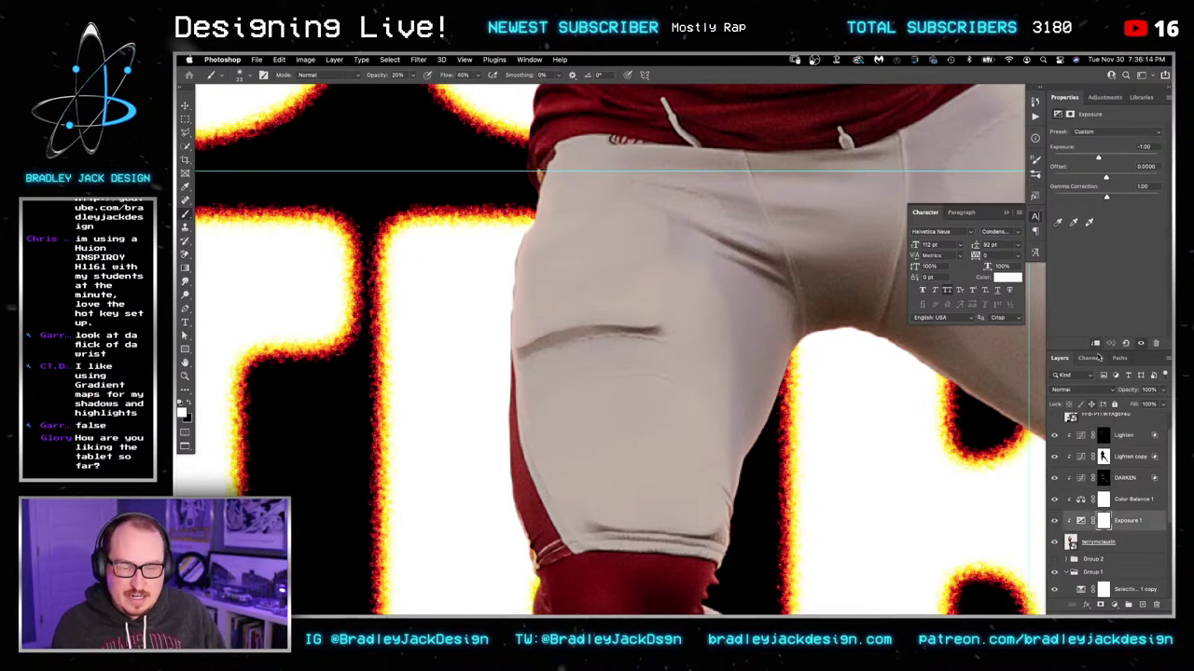
text(-1.5)
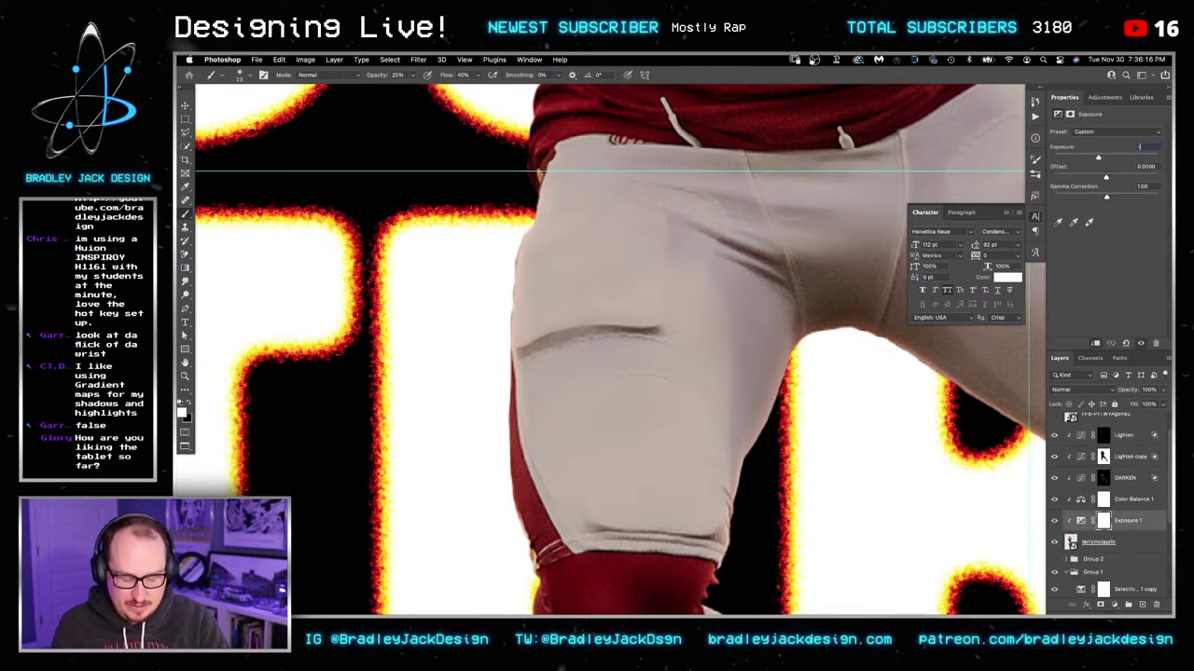
key(Return)
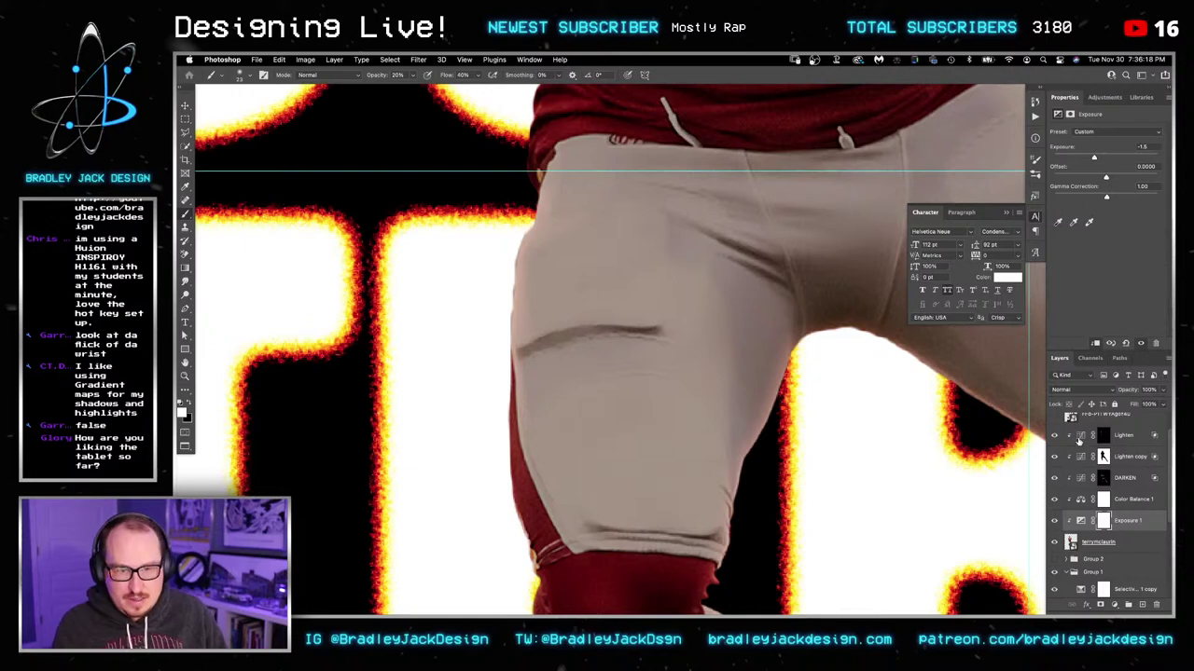
Step: Target the Lighten mask again and paint soft highlights along the inner edges of both thighs with a larger brush
click(1103, 436)
drag(774, 411, 784, 261)
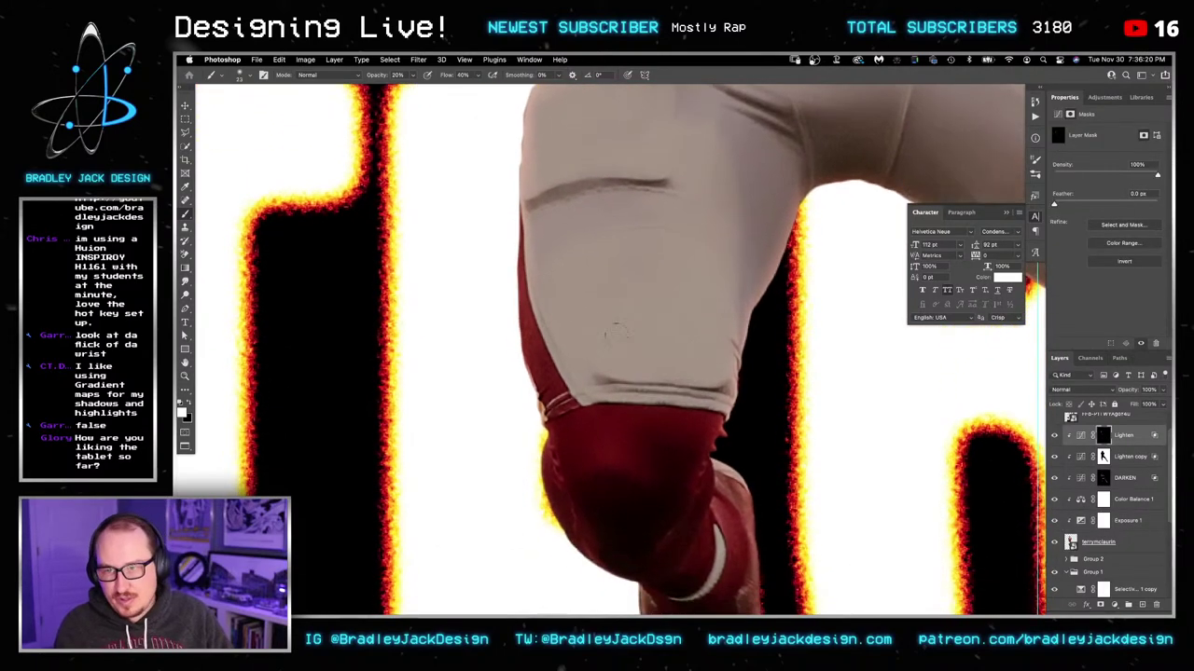
mouse_move(569, 277)
mouse_down()
mouse_move(613, 394)
mouse_move(651, 377)
mouse_up()
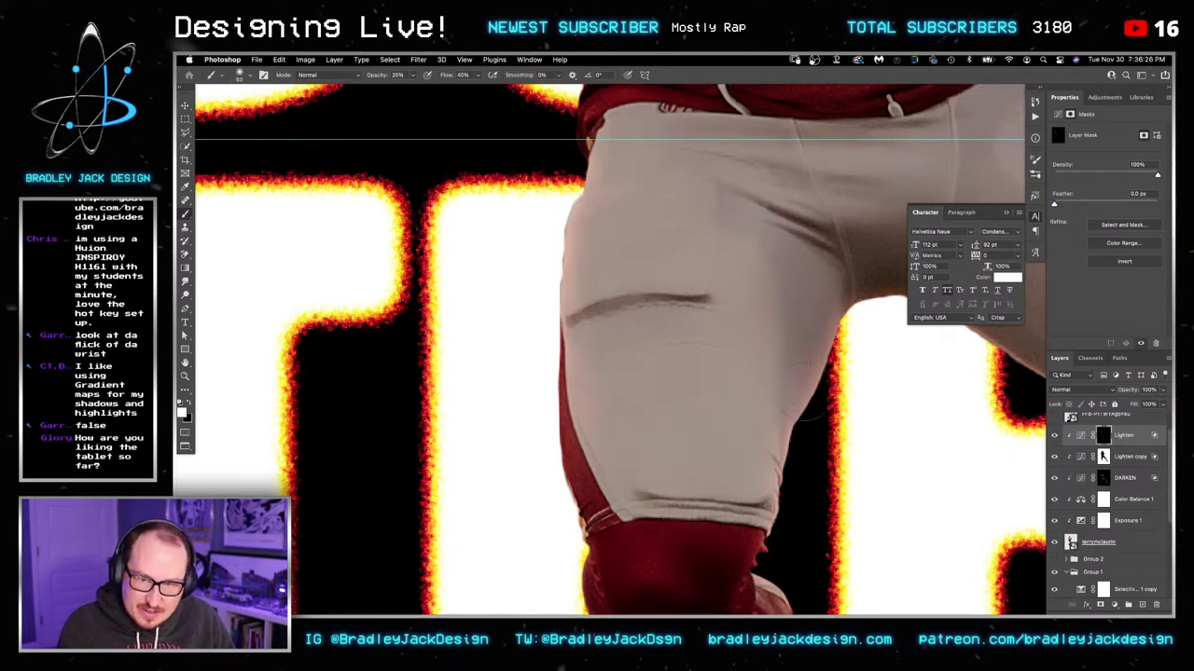
mouse_move(859, 369)
mouse_down()
mouse_move(769, 376)
mouse_move(505, 350)
mouse_up()
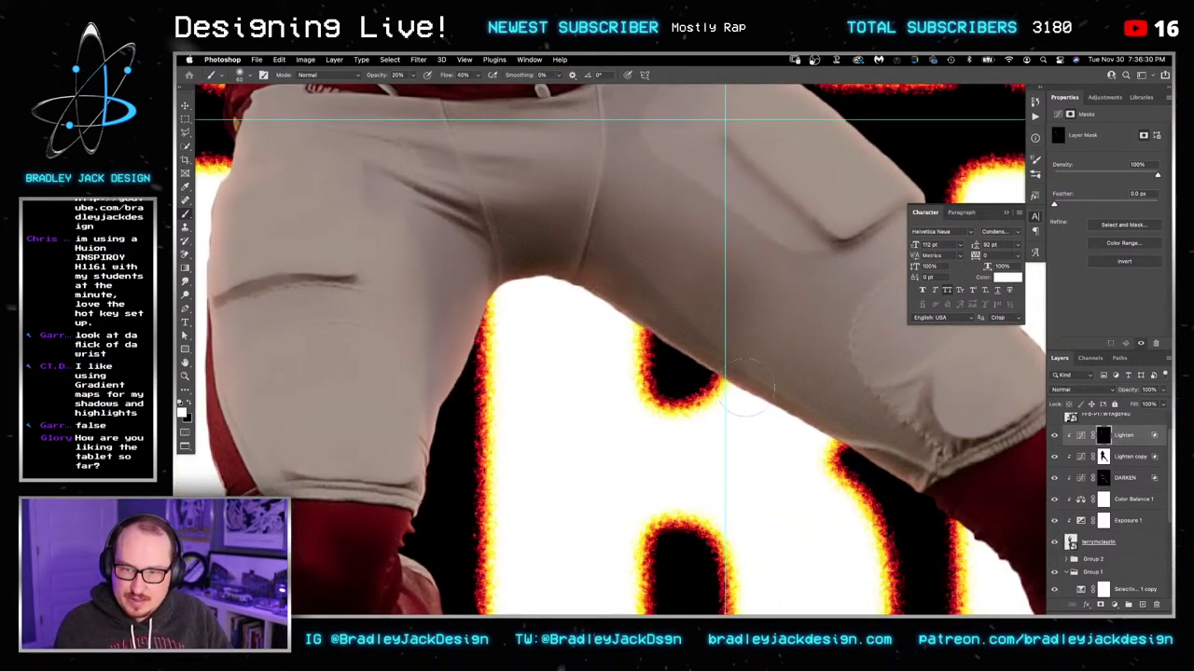
drag(782, 411, 687, 436)
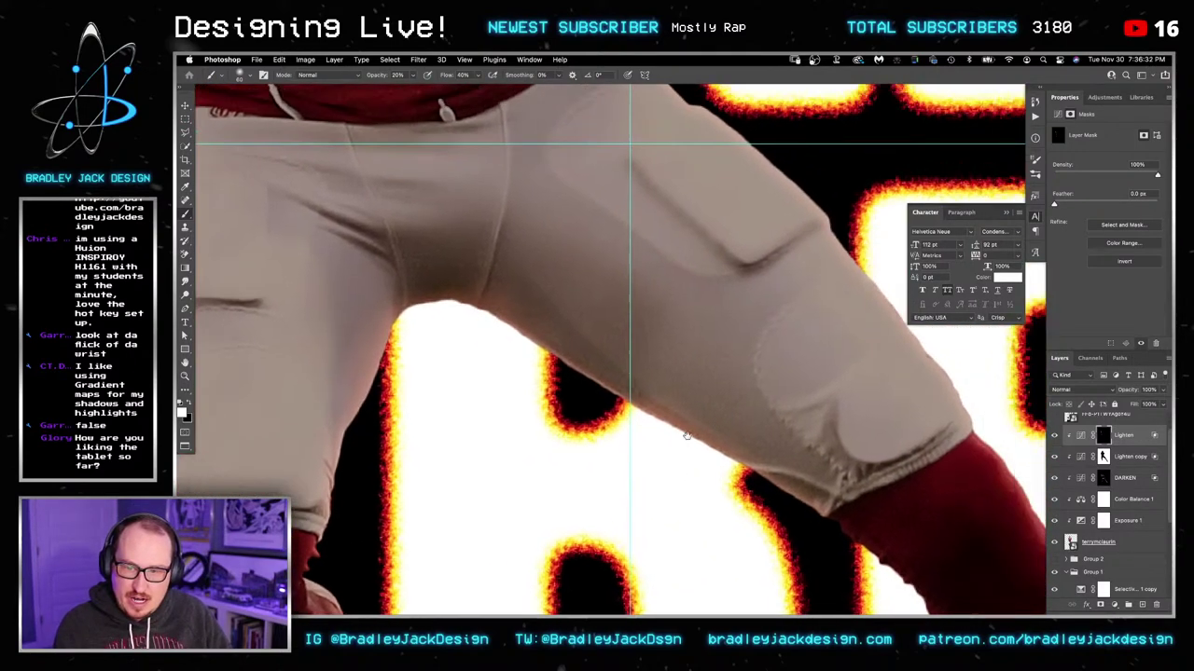
Step: Paint warm highlights into the Lighten mask along the extended leg's outer thigh, knee and the corner of the thigh pad
scroll(686, 435, right, 3)
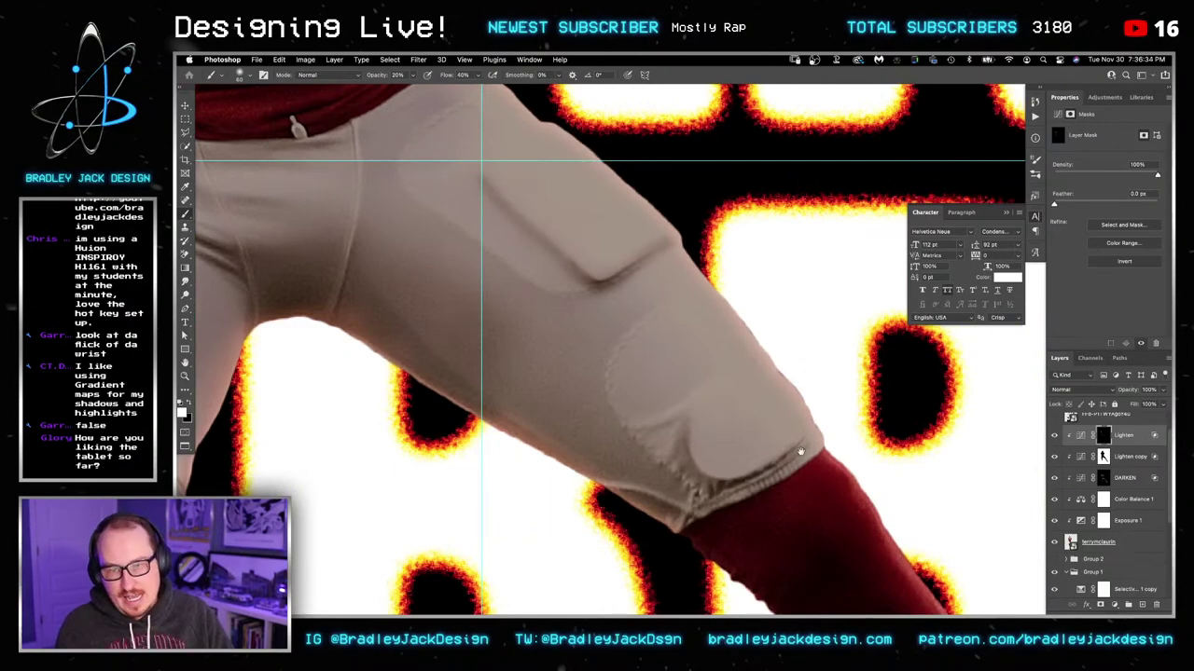
drag(801, 452, 762, 389)
drag(591, 381, 717, 409)
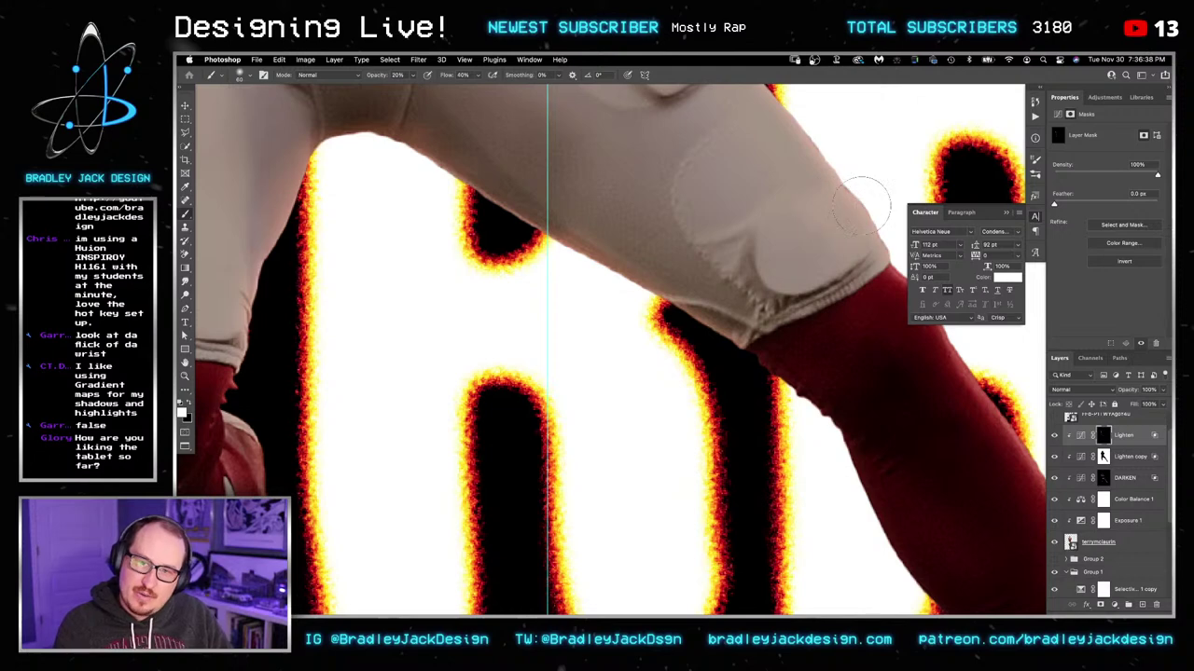
drag(873, 204, 798, 387)
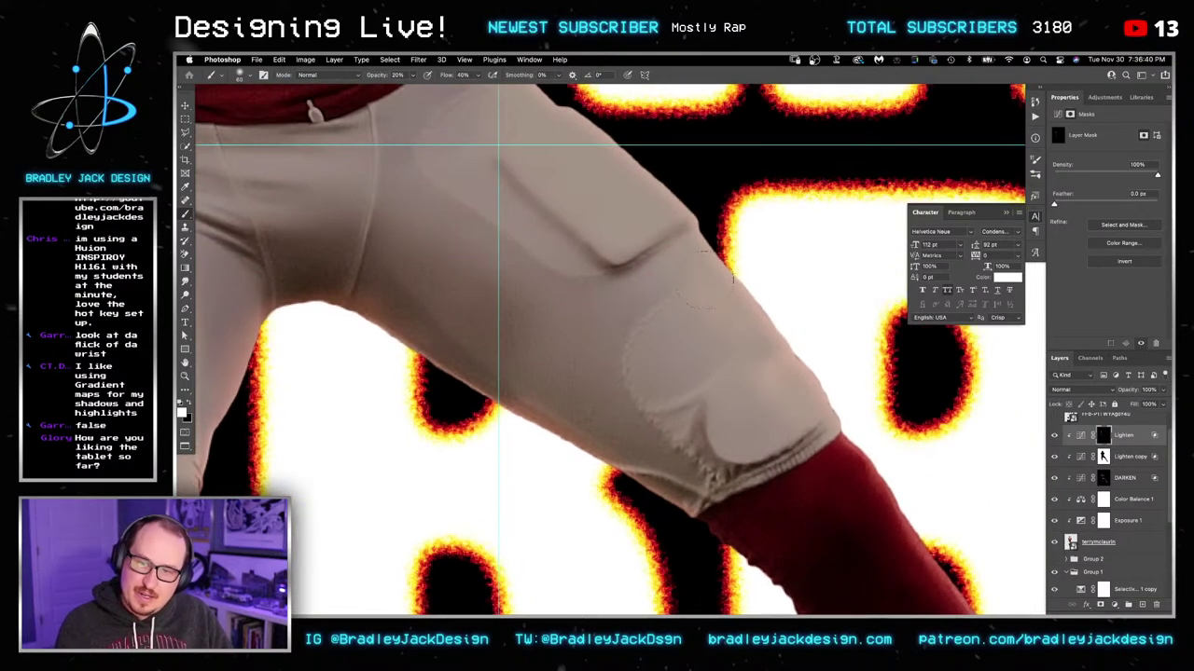
drag(733, 281, 806, 381)
mouse_move(748, 325)
mouse_down()
mouse_move(666, 372)
mouse_move(603, 361)
mouse_up()
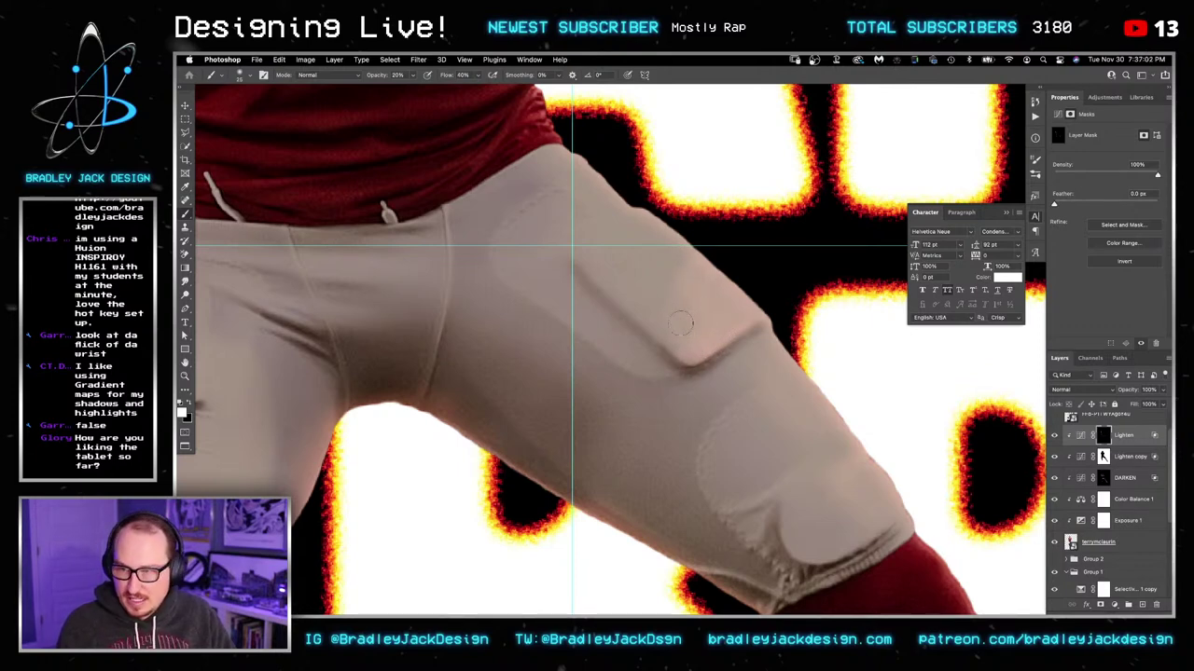
Step: Paint black on the Lighten mask to restore the shadow crease around the thigh pad's edge, and return to white
key(z)
key(b)
key(x)
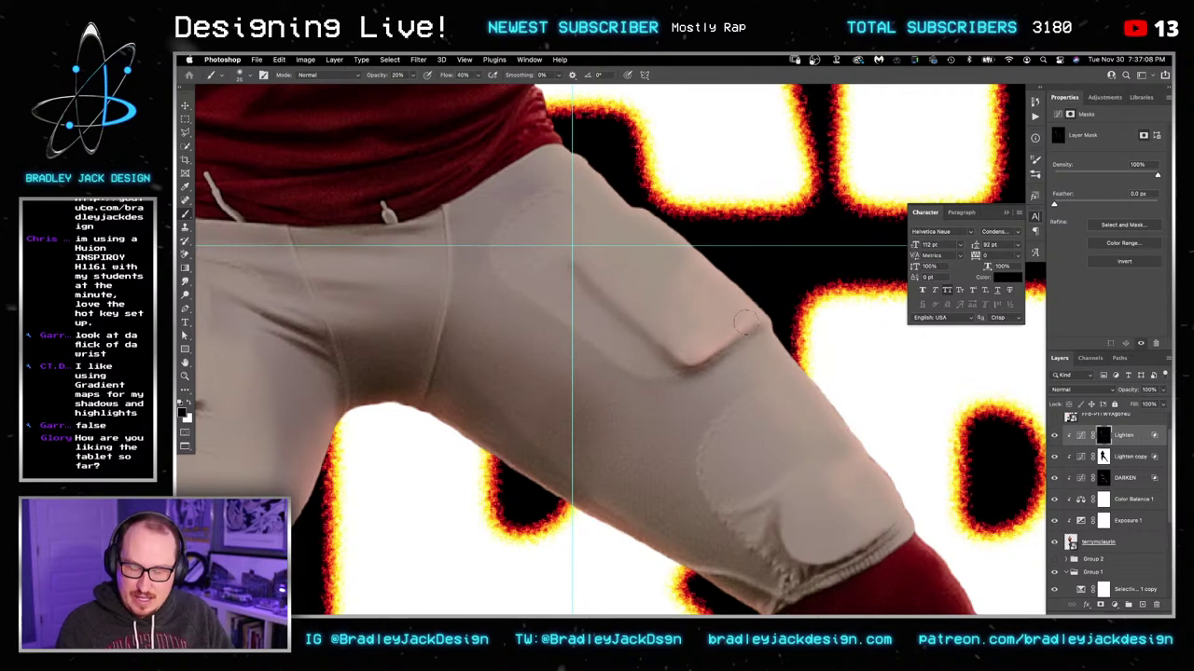
key(x)
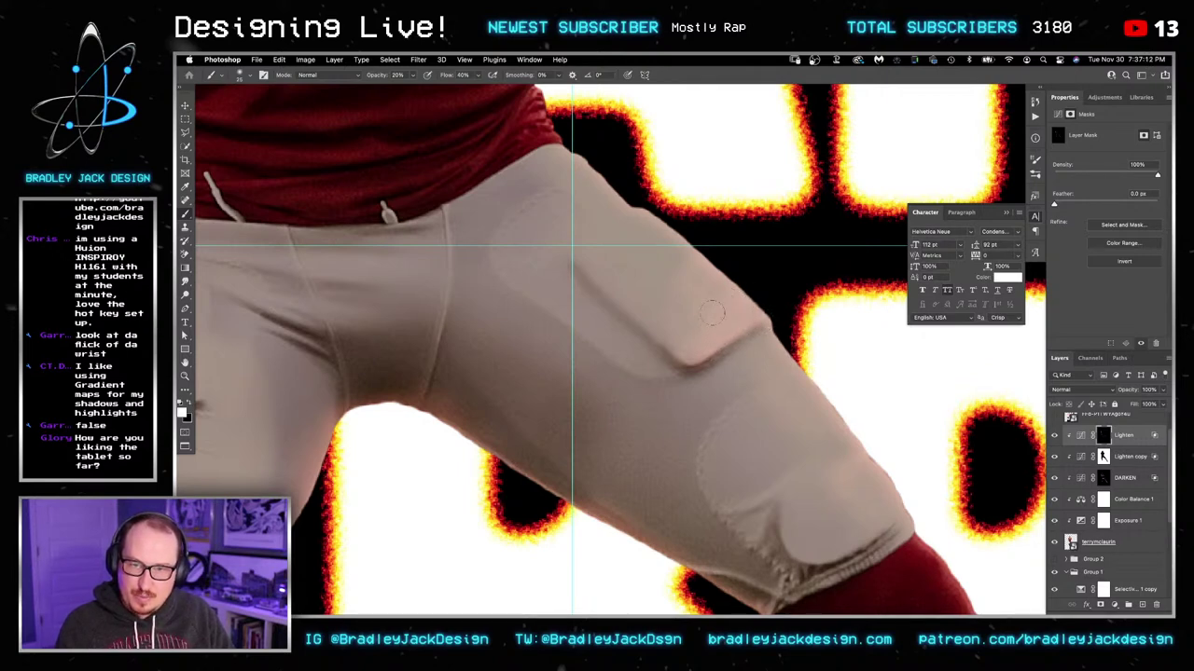
Step: Paint highlights into the Lighten mask along the bent leg's sock and the edge of its cleat
drag(787, 366, 643, 288)
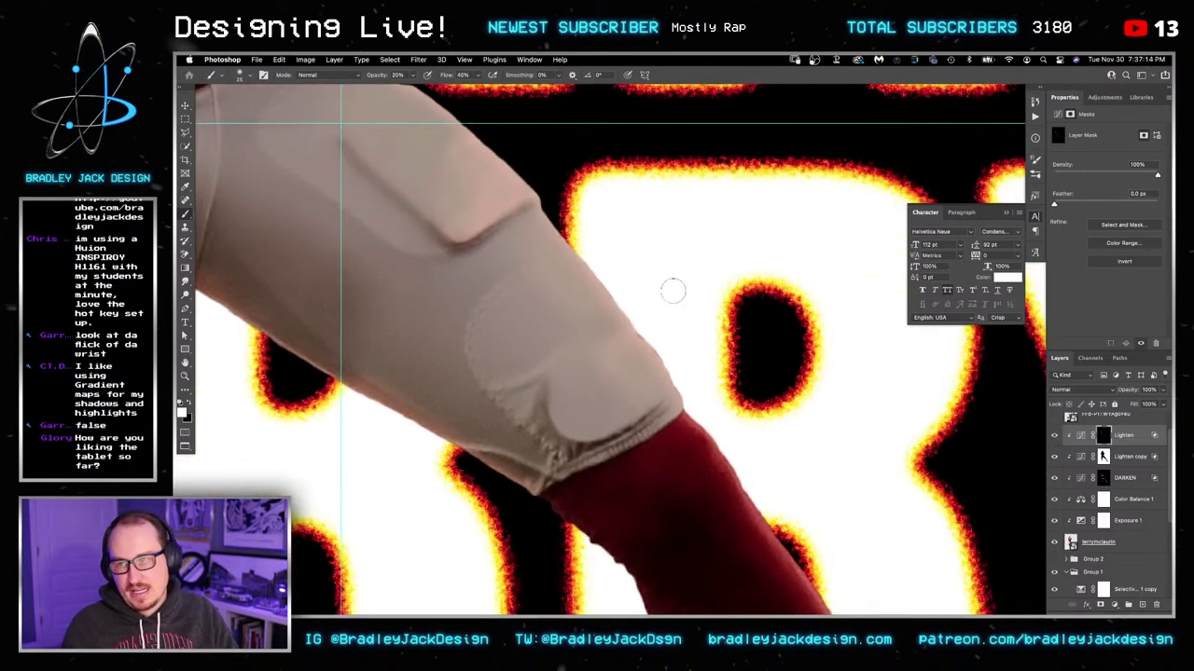
drag(713, 311, 716, 313)
drag(760, 382, 665, 252)
drag(504, 499, 674, 381)
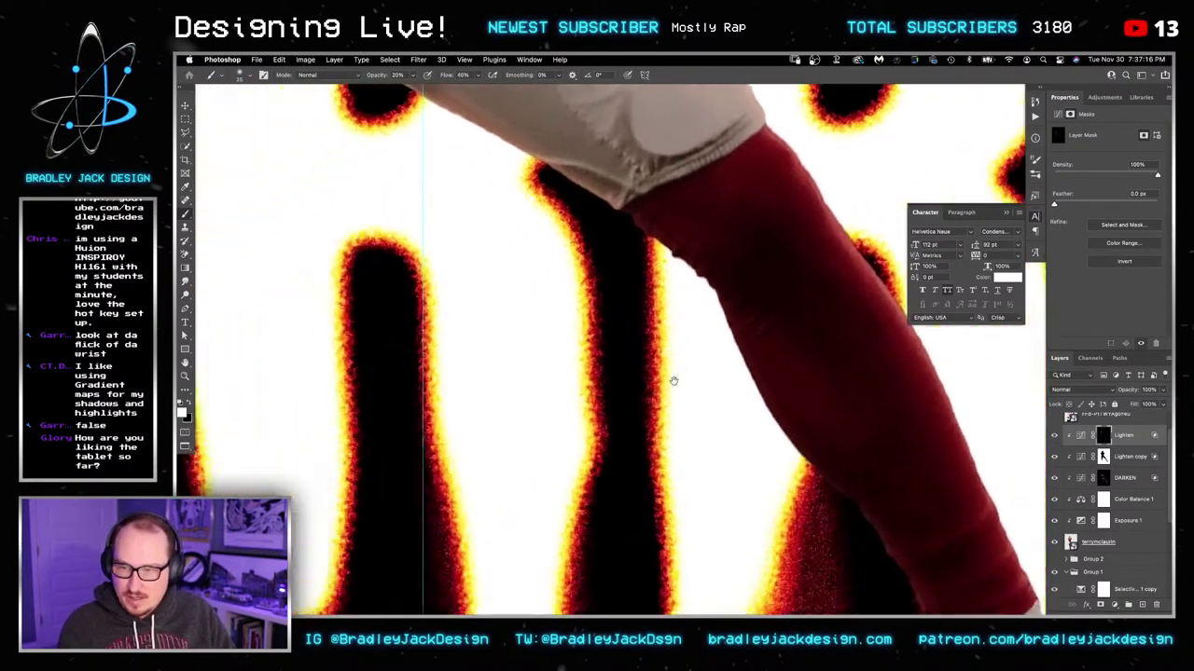
mouse_move(392, 410)
mouse_down()
mouse_move(677, 413)
mouse_move(729, 393)
mouse_up()
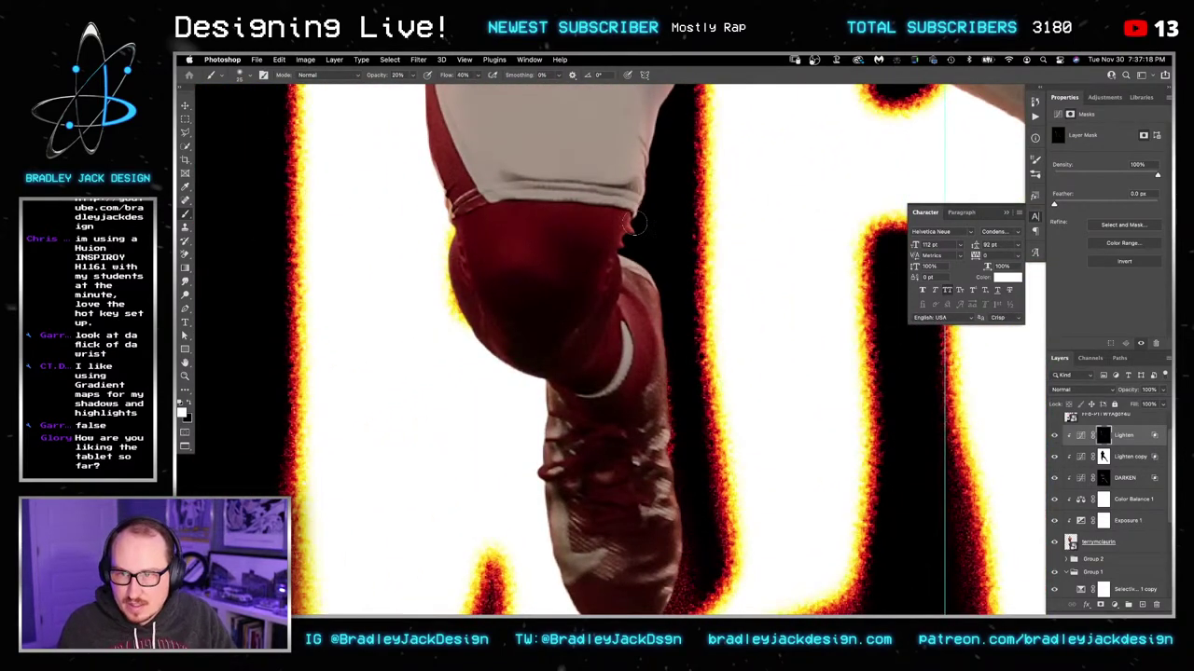
mouse_move(655, 299)
mouse_down()
mouse_move(665, 339)
mouse_move(658, 437)
mouse_up()
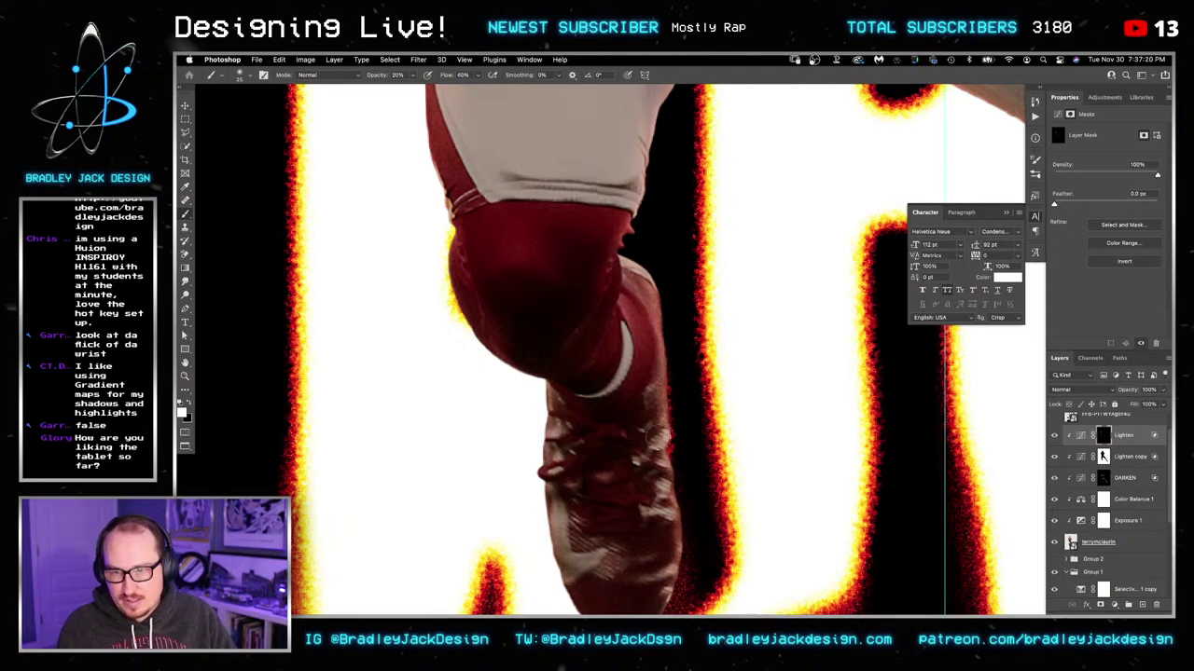
mouse_move(680, 546)
mouse_down()
mouse_move(661, 482)
mouse_move(659, 586)
mouse_up()
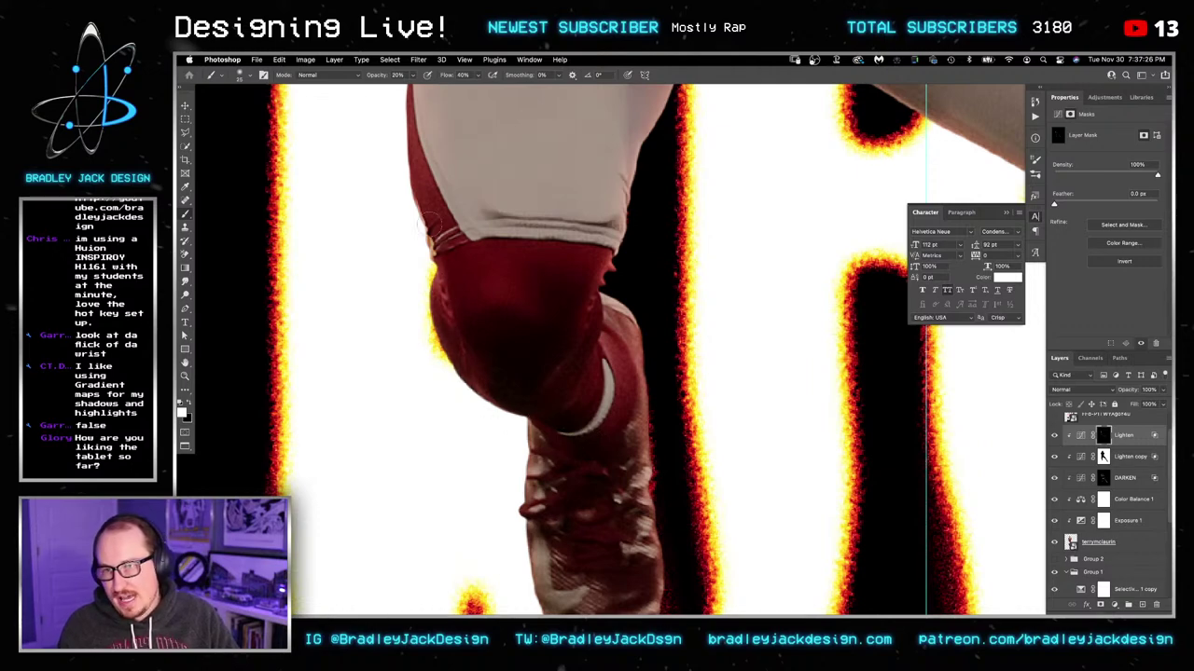
Step: Paint highlights on the bent leg's outer thigh above the pad crease, and soften the excess with black on the Lighten mask
drag(538, 140, 566, 315)
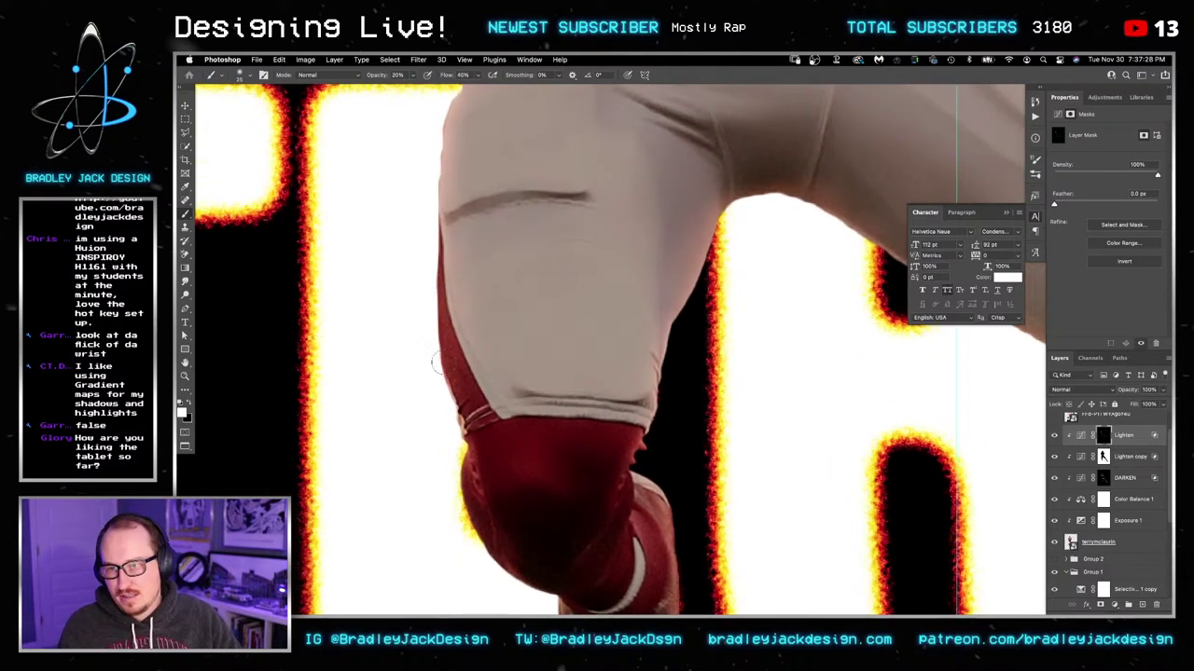
drag(463, 245, 472, 304)
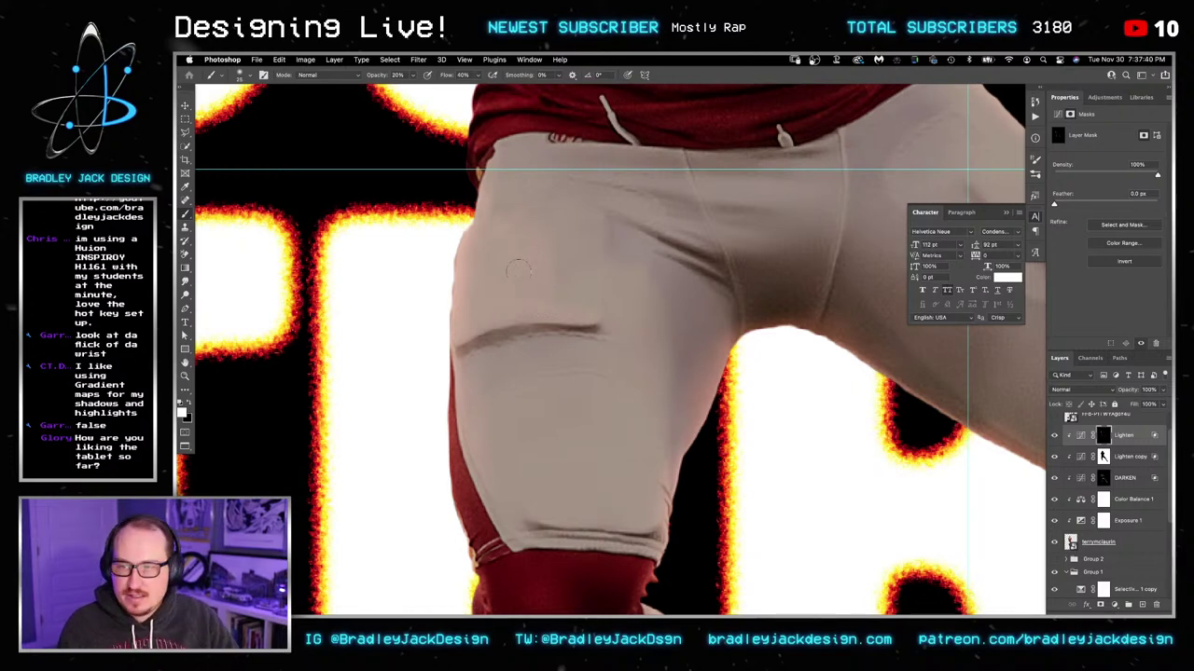
key(x)
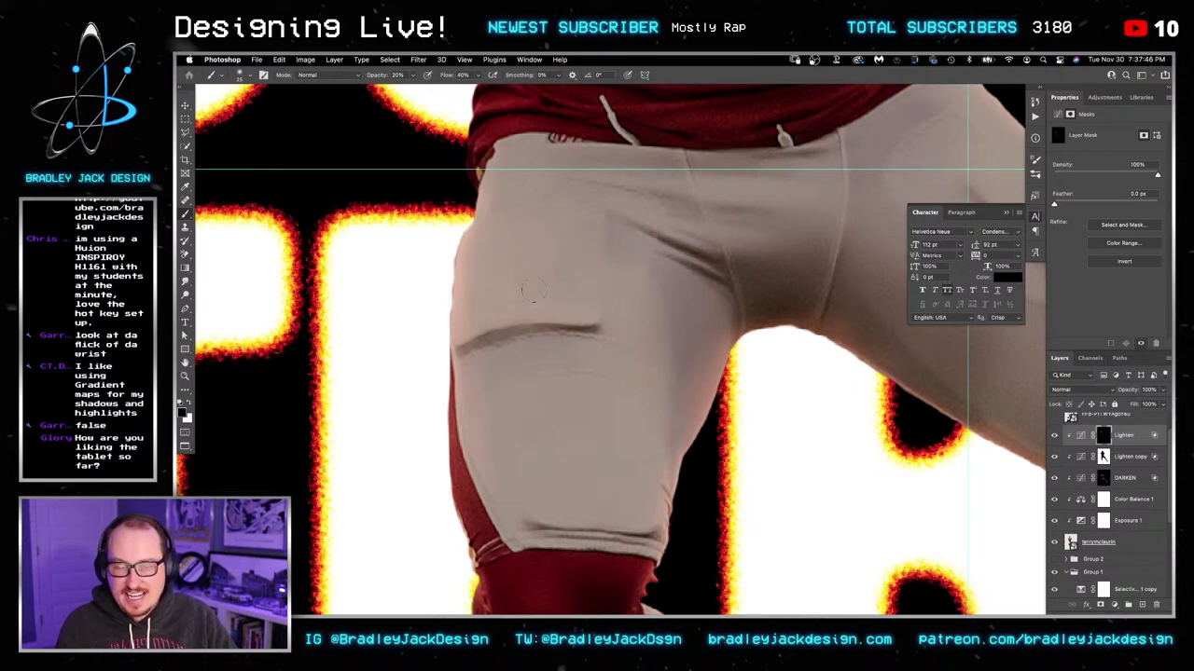
Step: Paint white highlights into the Lighten mask over the jersey's waist folds, the red arm sleeve and the shoulder sleeve's edge
drag(736, 218, 529, 416)
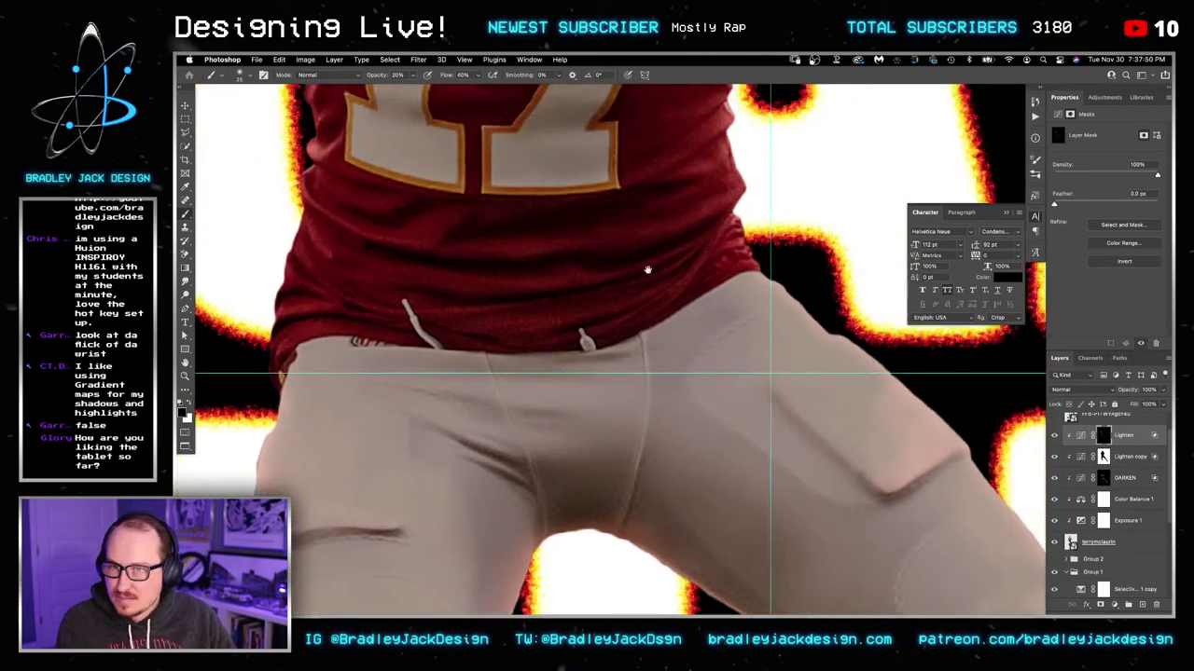
mouse_move(676, 227)
mouse_down()
mouse_move(686, 308)
mouse_move(640, 393)
mouse_up()
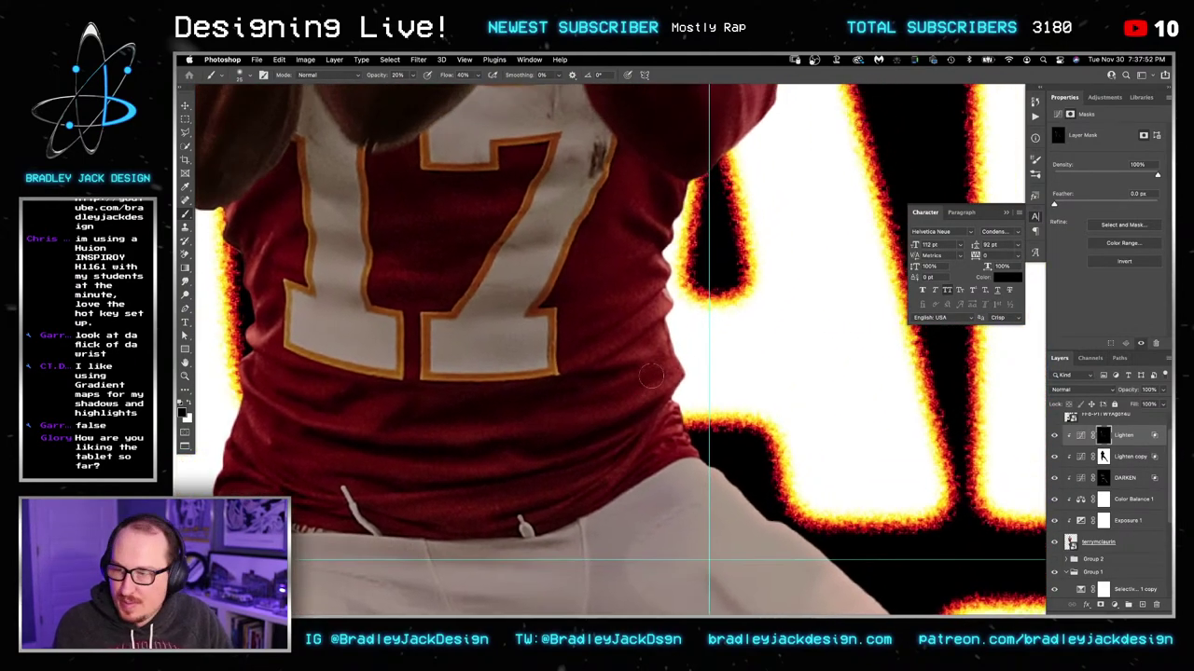
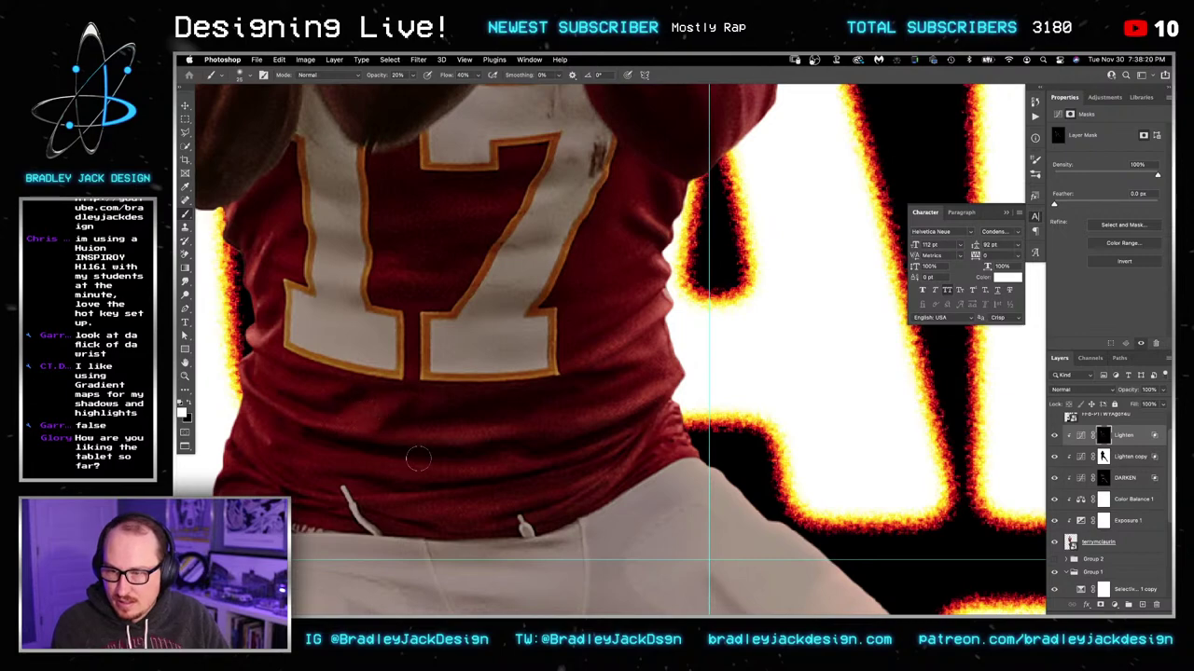
drag(519, 314, 430, 466)
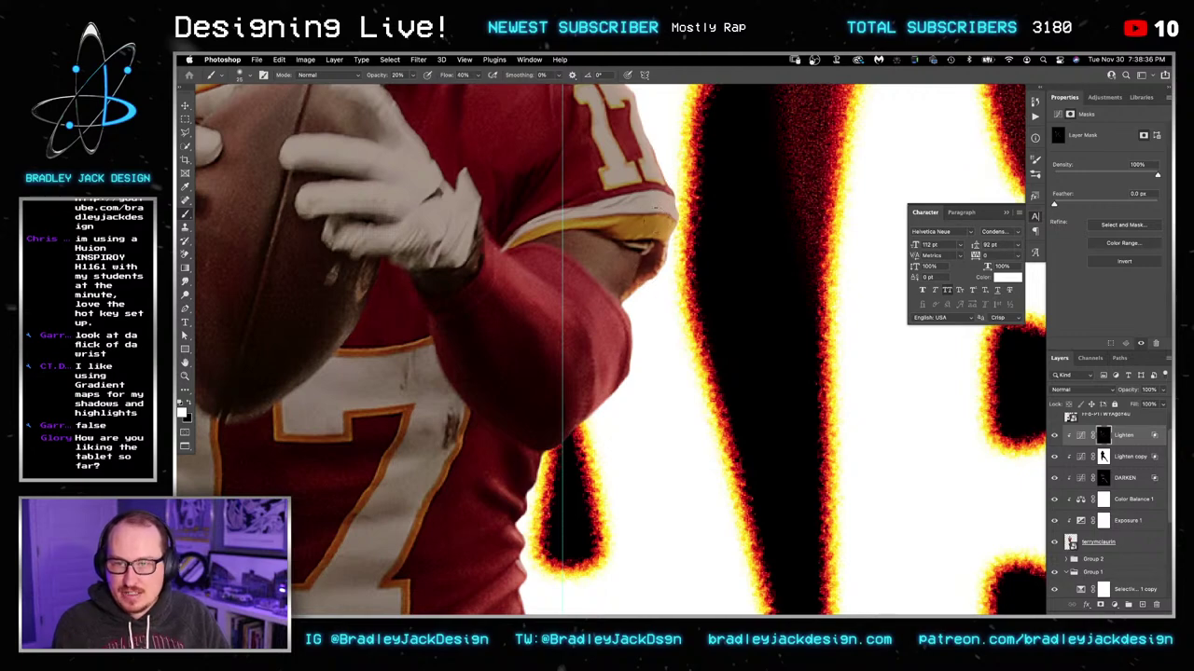
drag(656, 207, 669, 315)
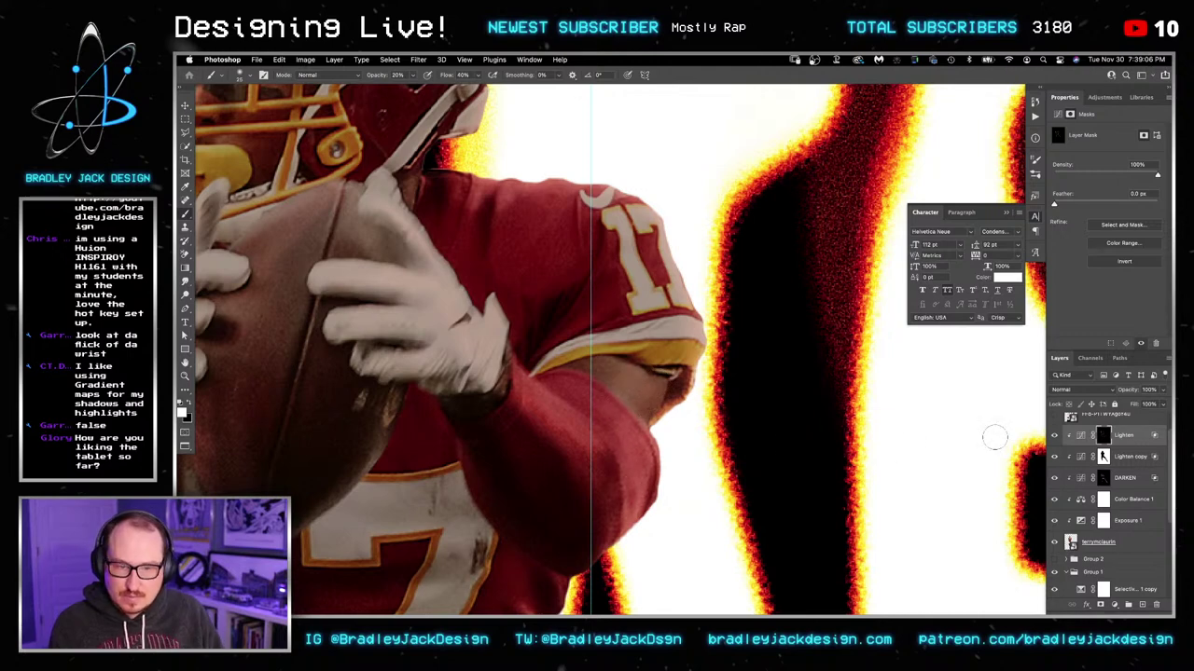
Step: Adjust the Red channel of the Lighten layer's Curves, check the Green channel, and return to the RGB curve
click(1081, 435)
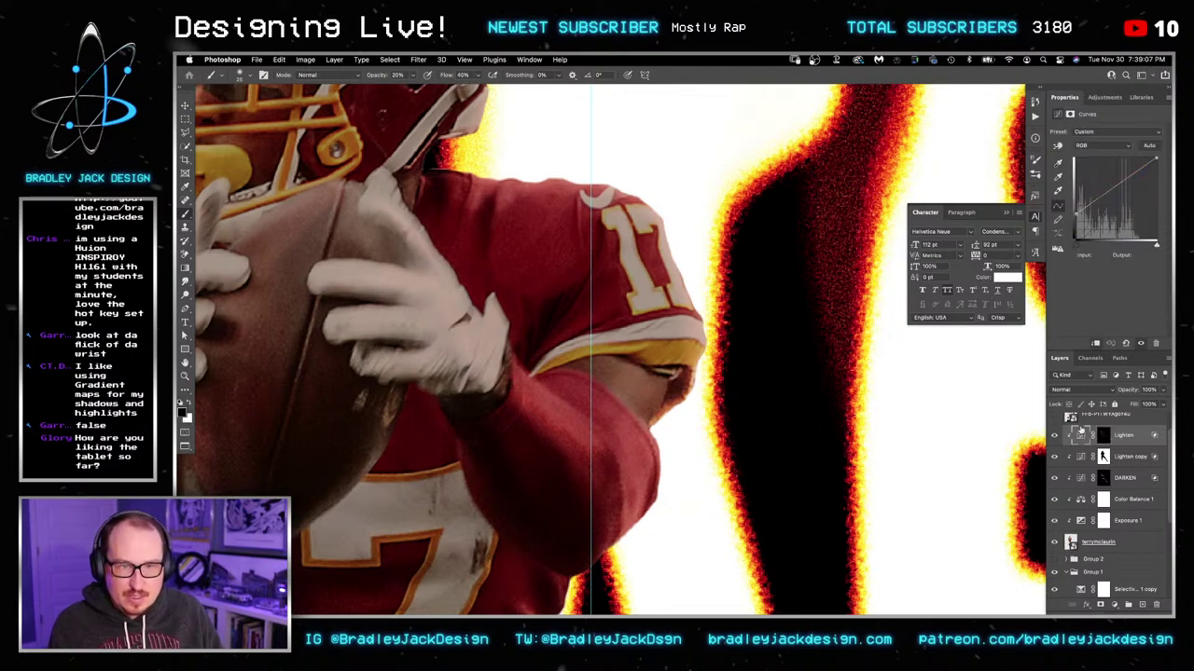
click(1102, 146)
click(1093, 160)
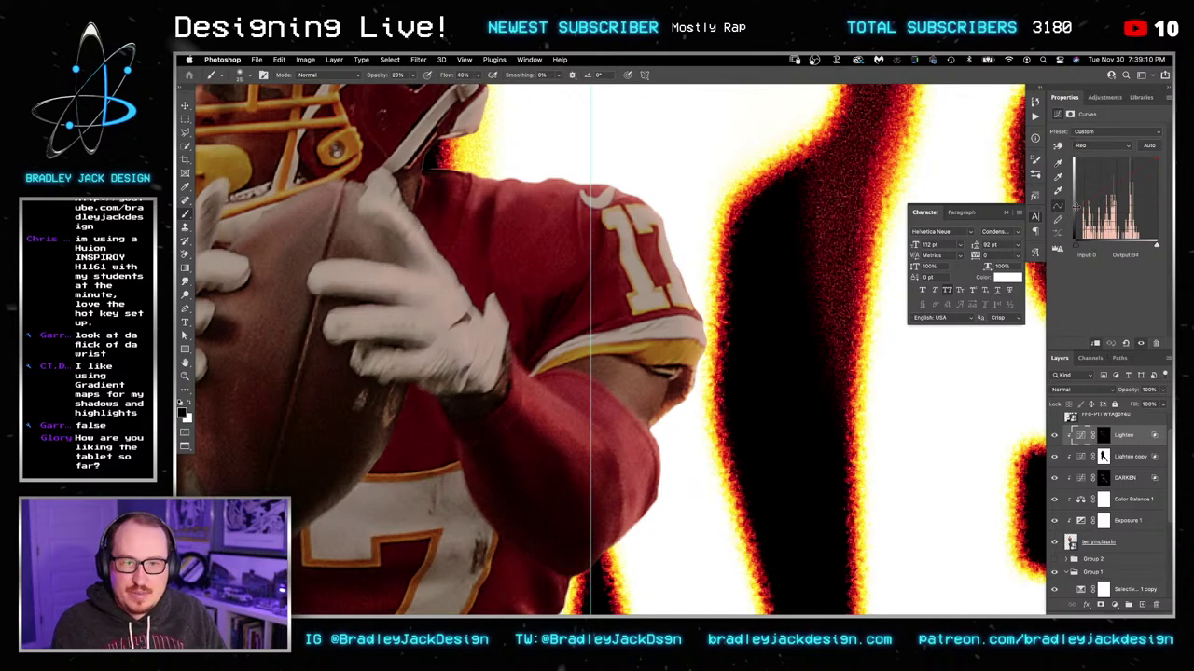
click(1093, 146)
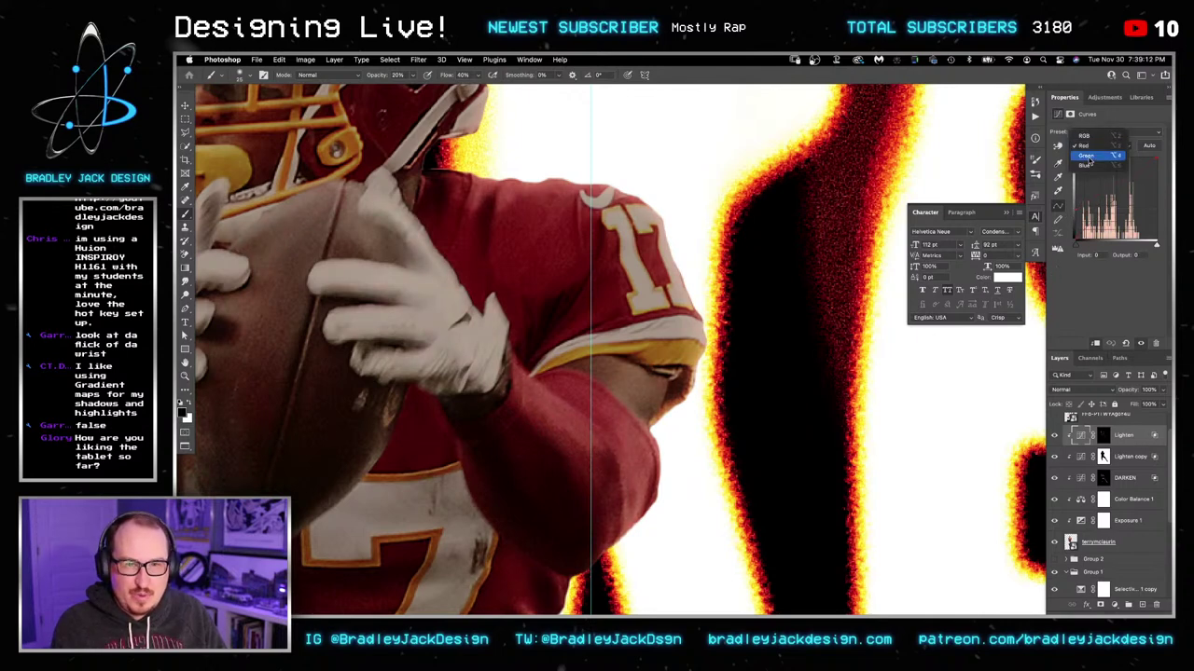
click(1091, 160)
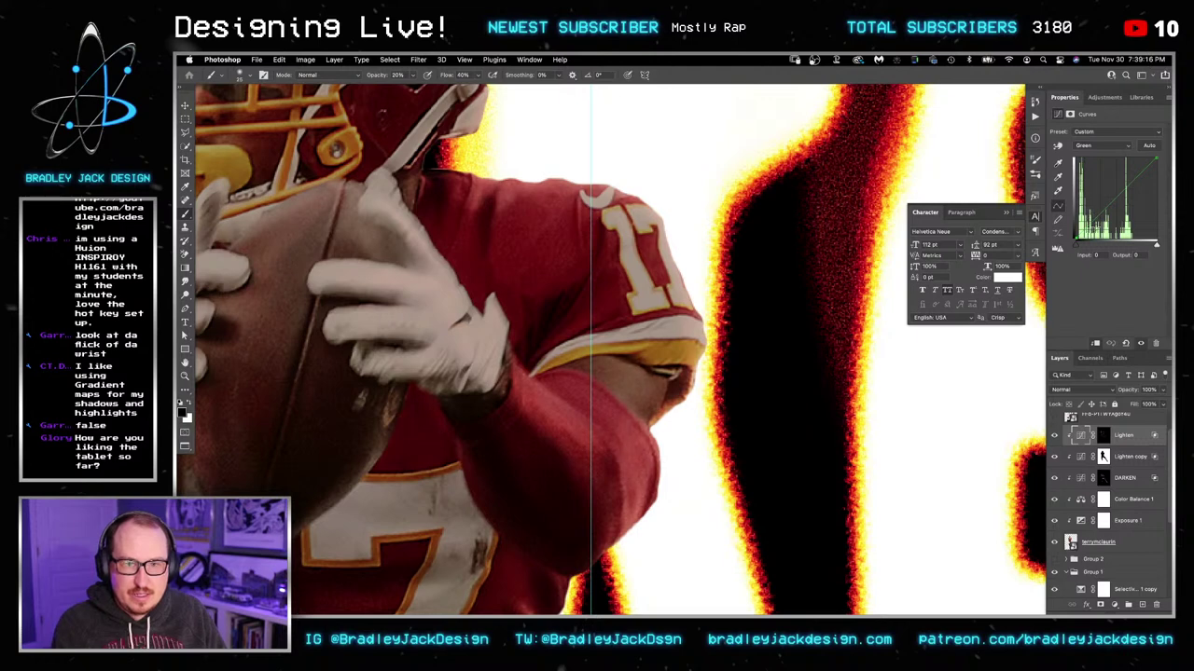
key(alt+2)
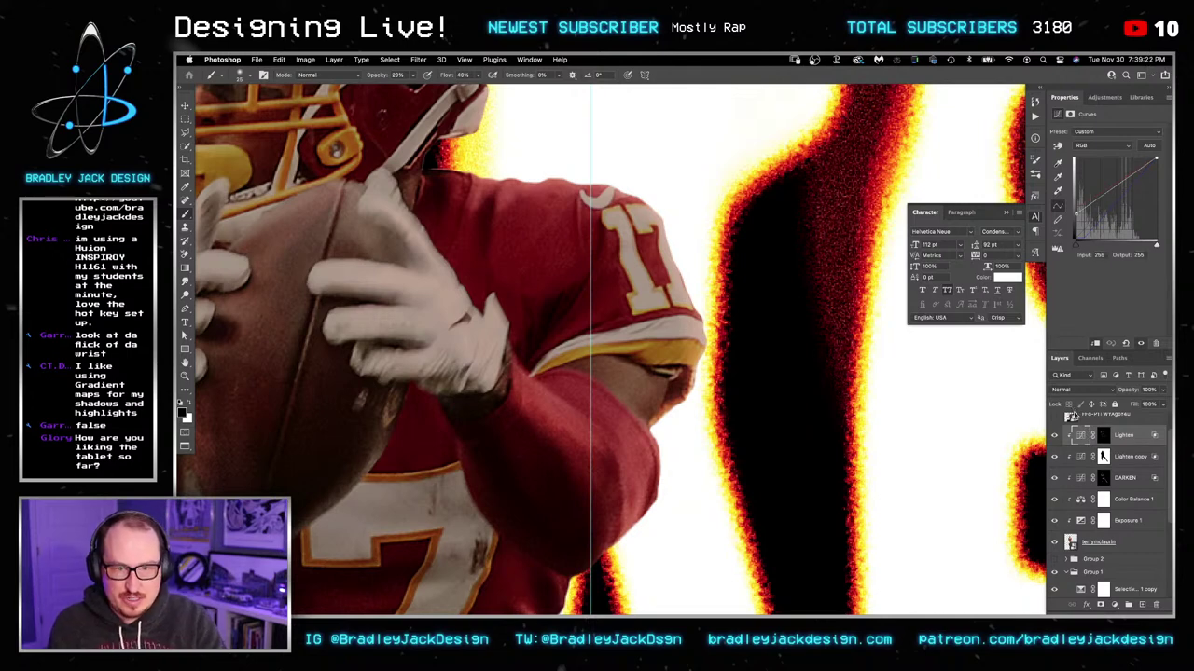
Step: Set the Lighten Curves layer's blend mode to Luminosity and compare the player with the layer hidden and shown
key(super+i)
key(Return)
click(1064, 390)
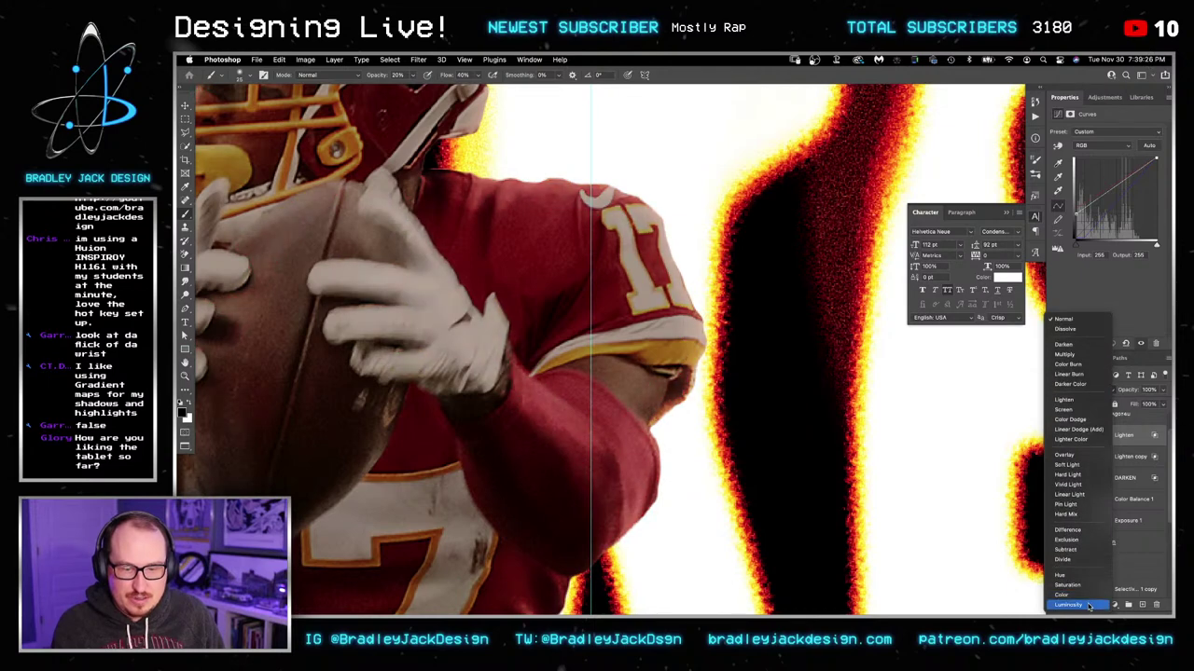
click(1066, 578)
click(1054, 435)
click(1055, 436)
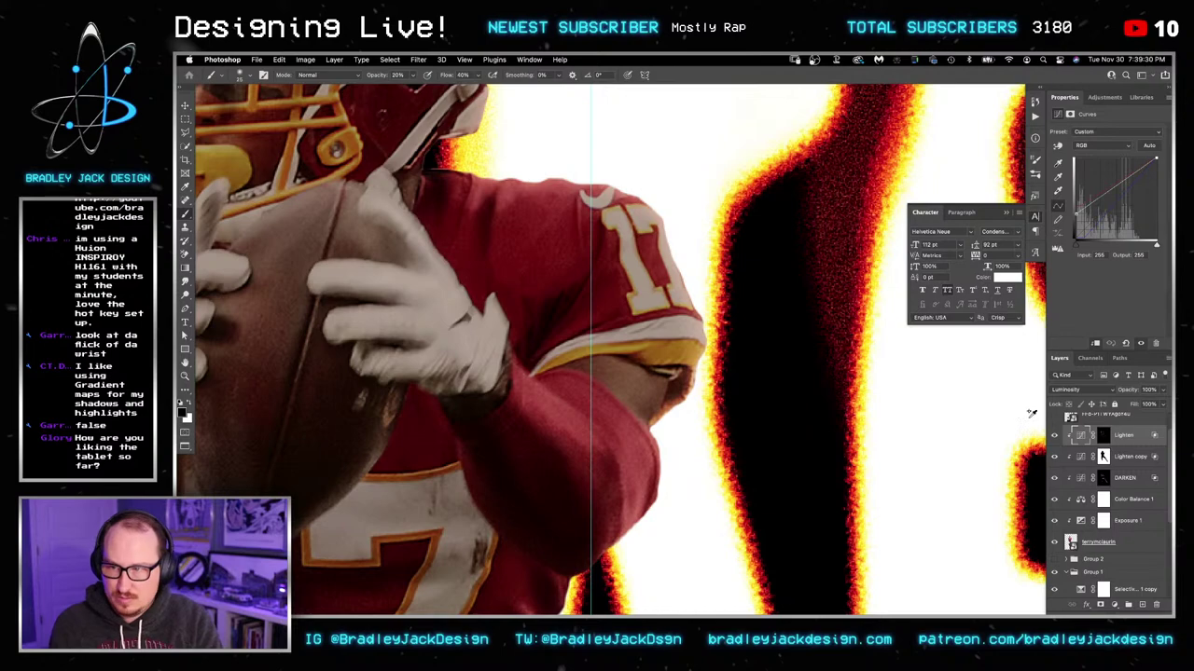
Step: Paint white highlights into the Lighten mask over the helmet's side and back and the face, and compare the whole poster with and without the layer
click(1103, 436)
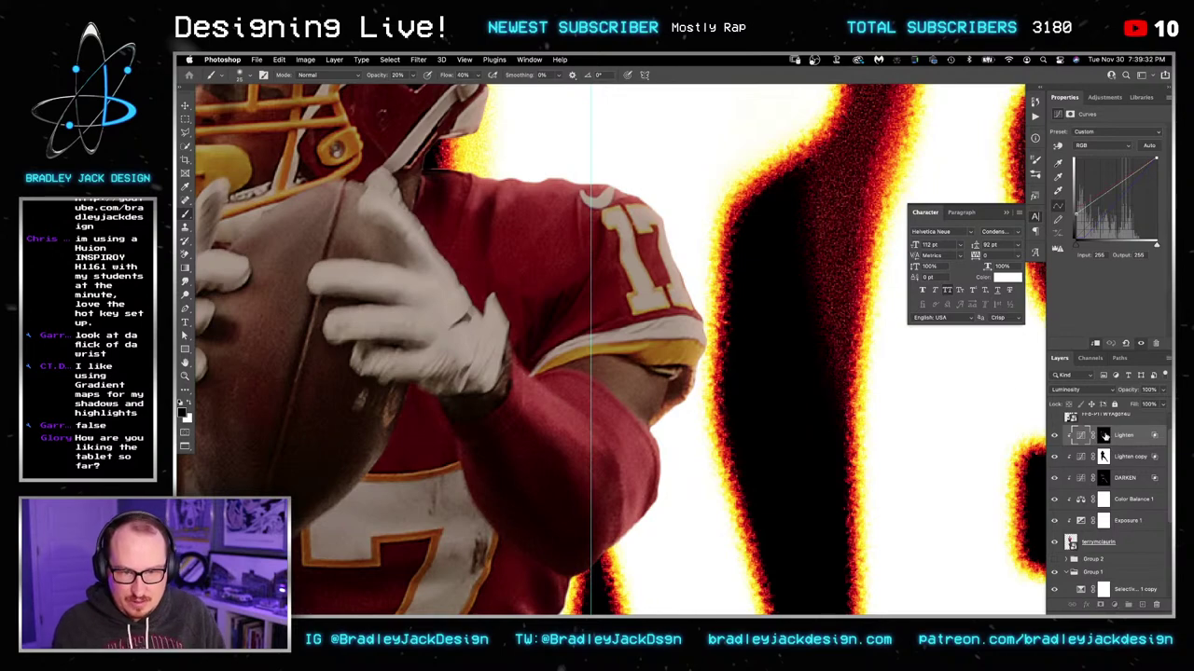
mouse_move(526, 158)
mouse_down()
mouse_move(676, 267)
mouse_move(733, 456)
mouse_up()
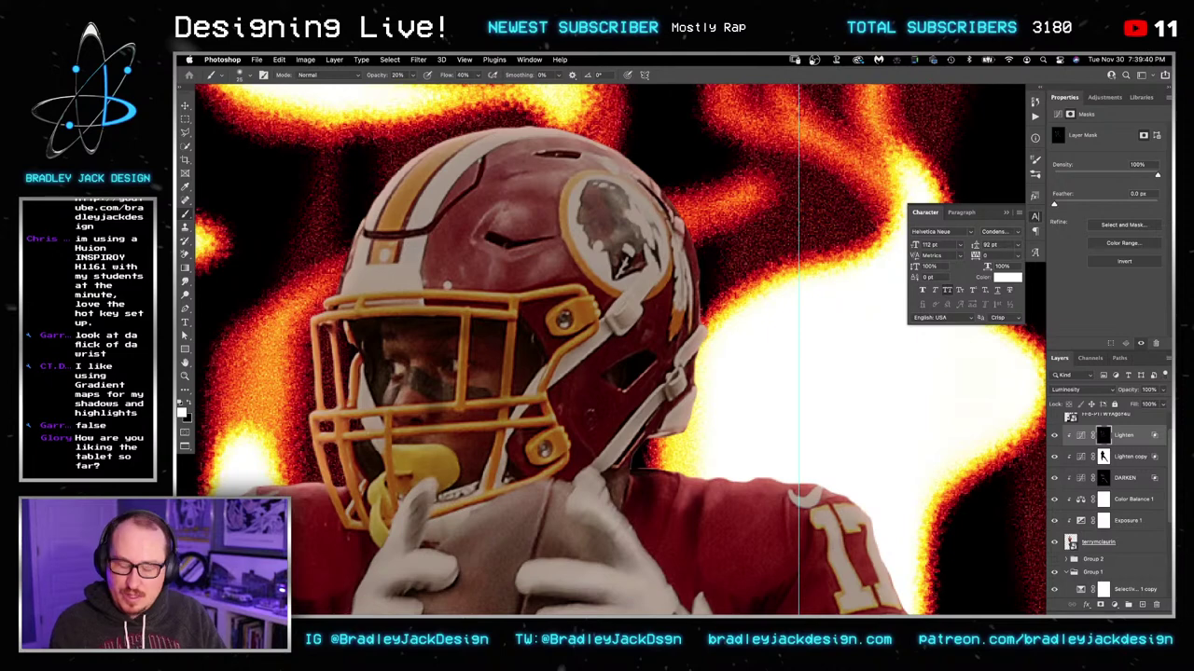
drag(679, 276, 733, 280)
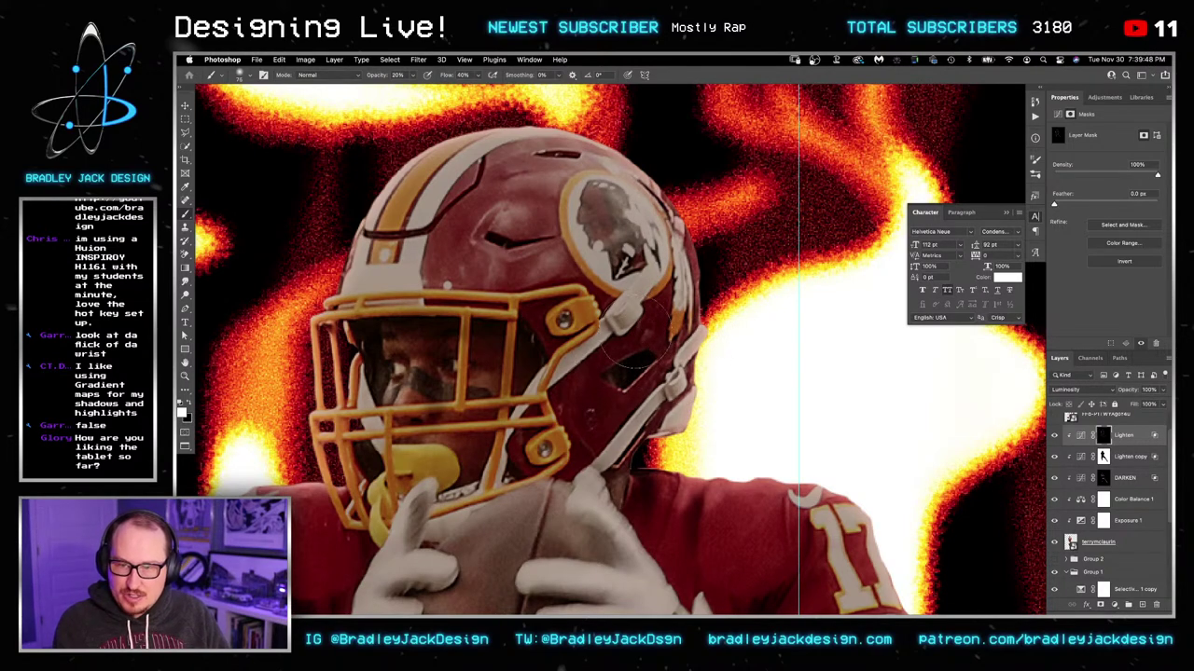
drag(634, 337, 637, 269)
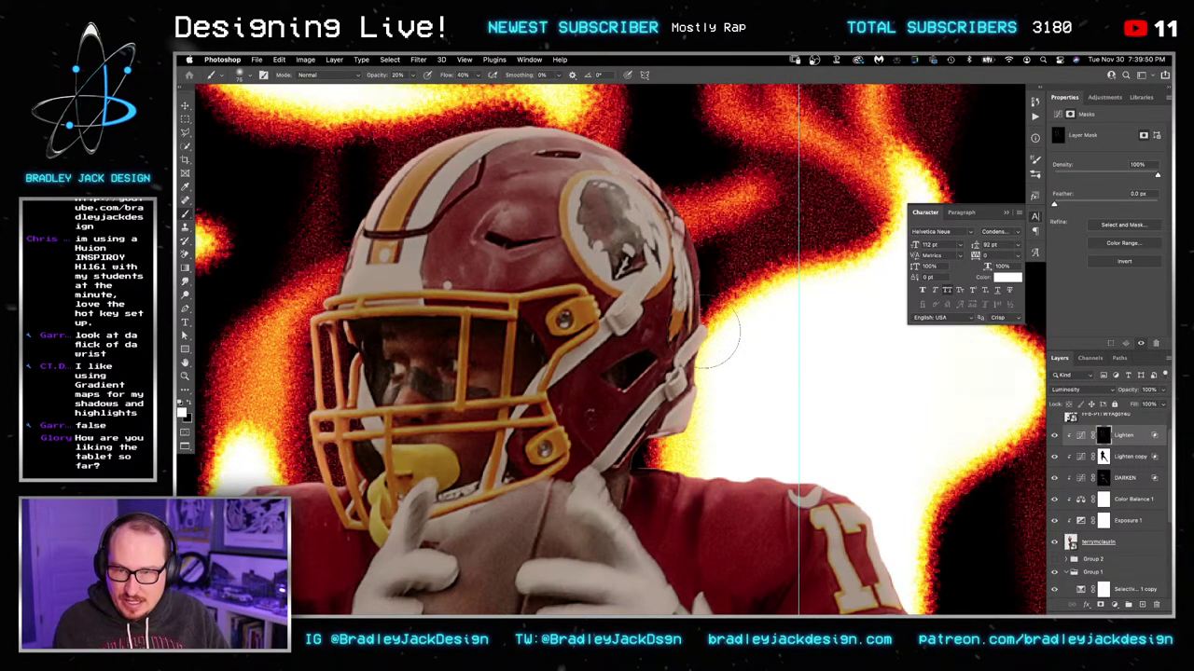
drag(710, 368, 706, 254)
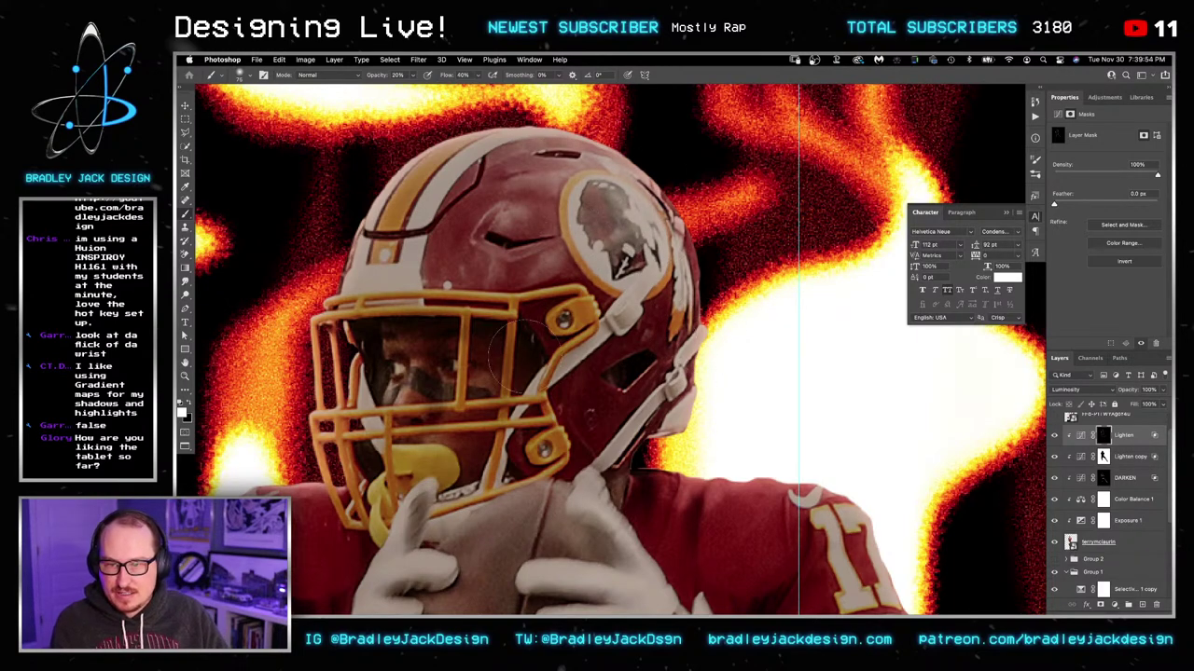
mouse_move(410, 369)
mouse_down()
mouse_move(425, 347)
mouse_move(466, 359)
mouse_move(447, 343)
mouse_up()
key(super+0)
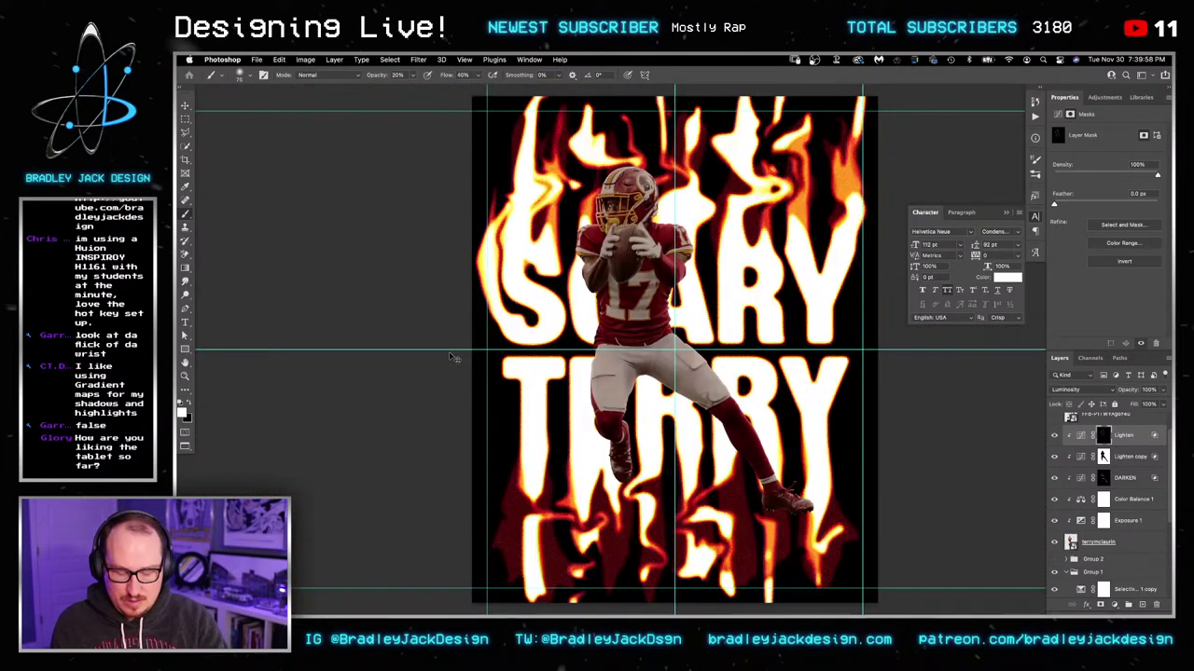
click(1055, 436)
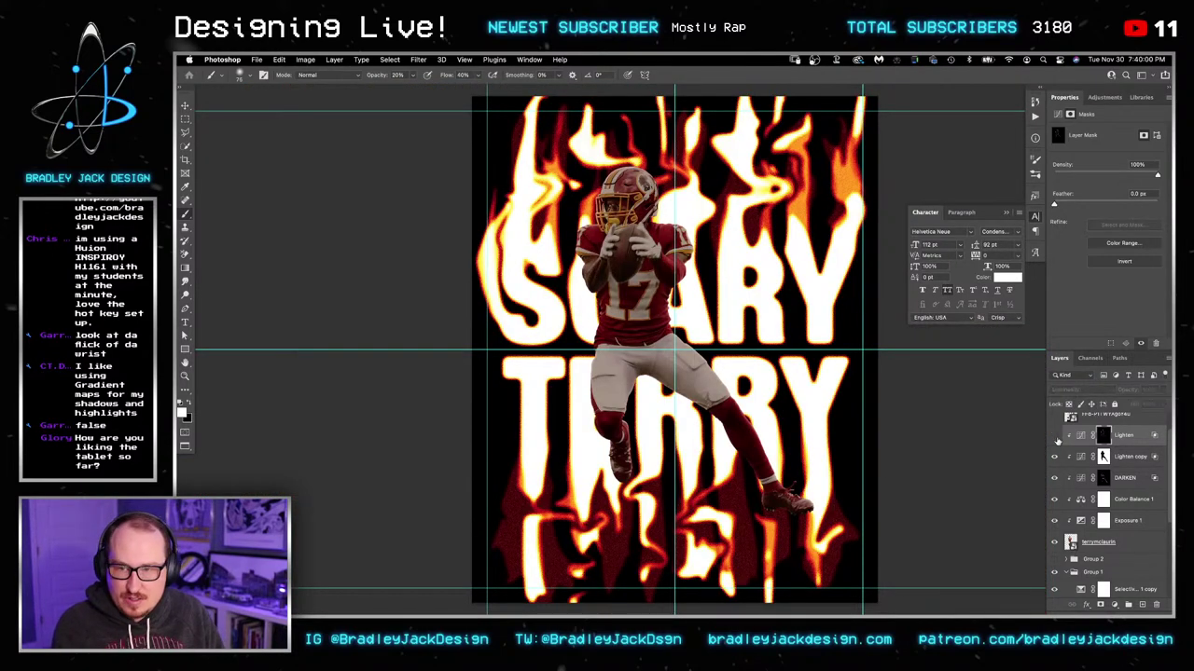
click(1055, 436)
click(1055, 436)
click(1055, 435)
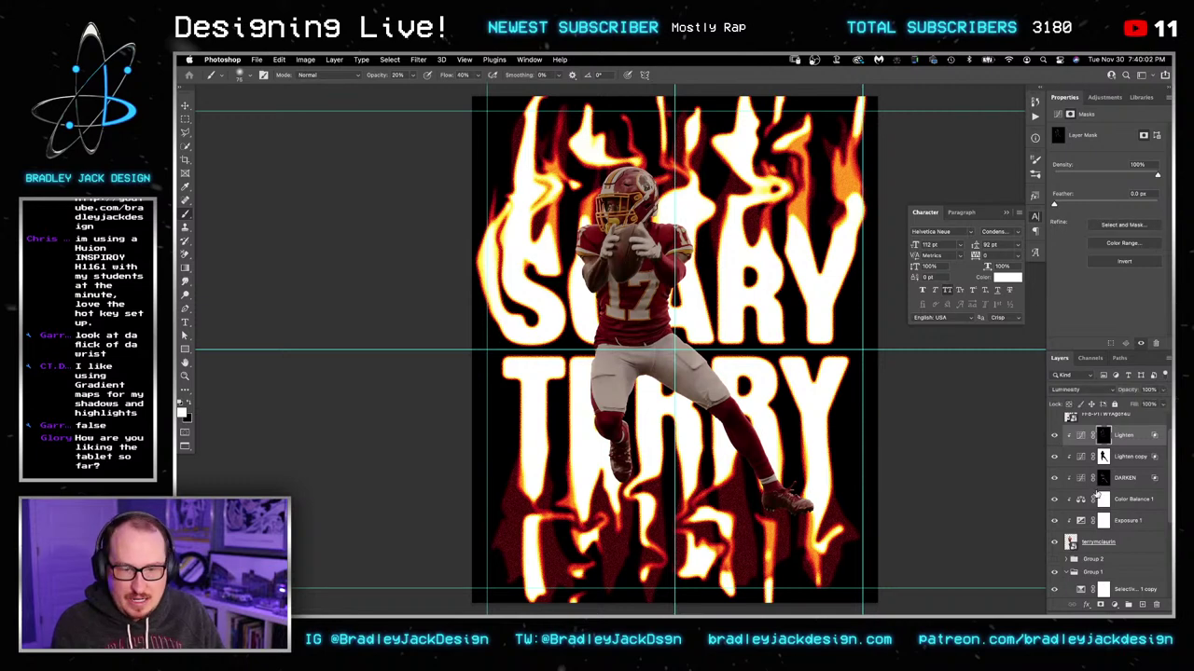
Step: Add a new layer clipped to the player directly above Lighten copy and fill it with white
click(1122, 458)
key(super+shift+alt+n)
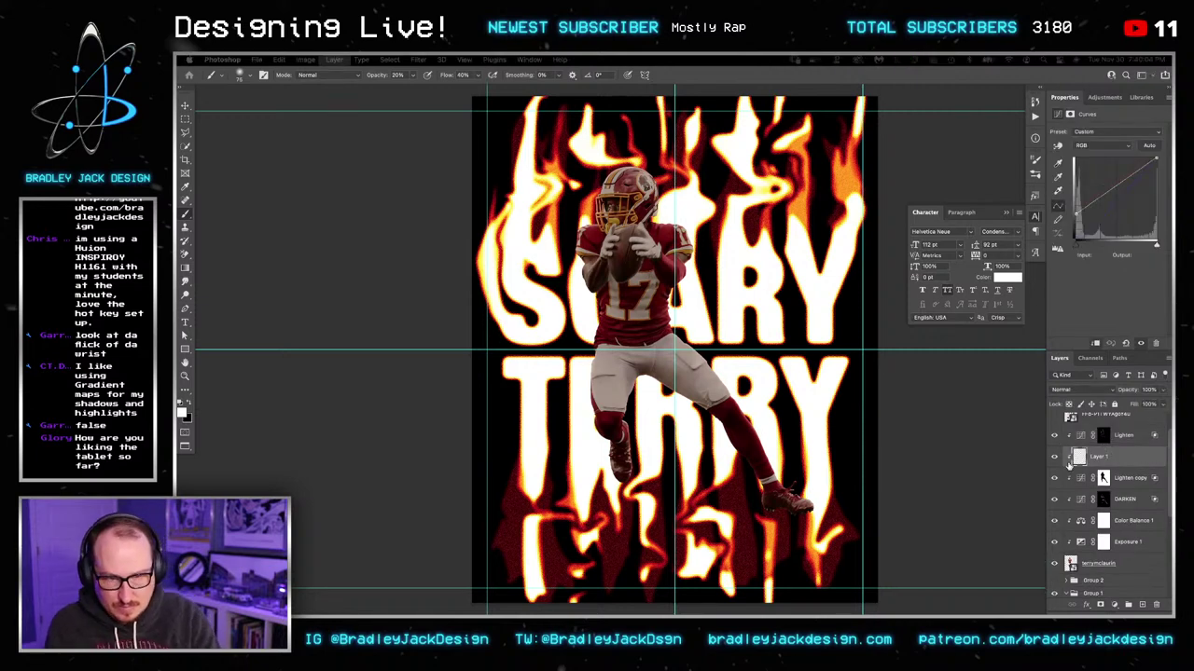
key(f)
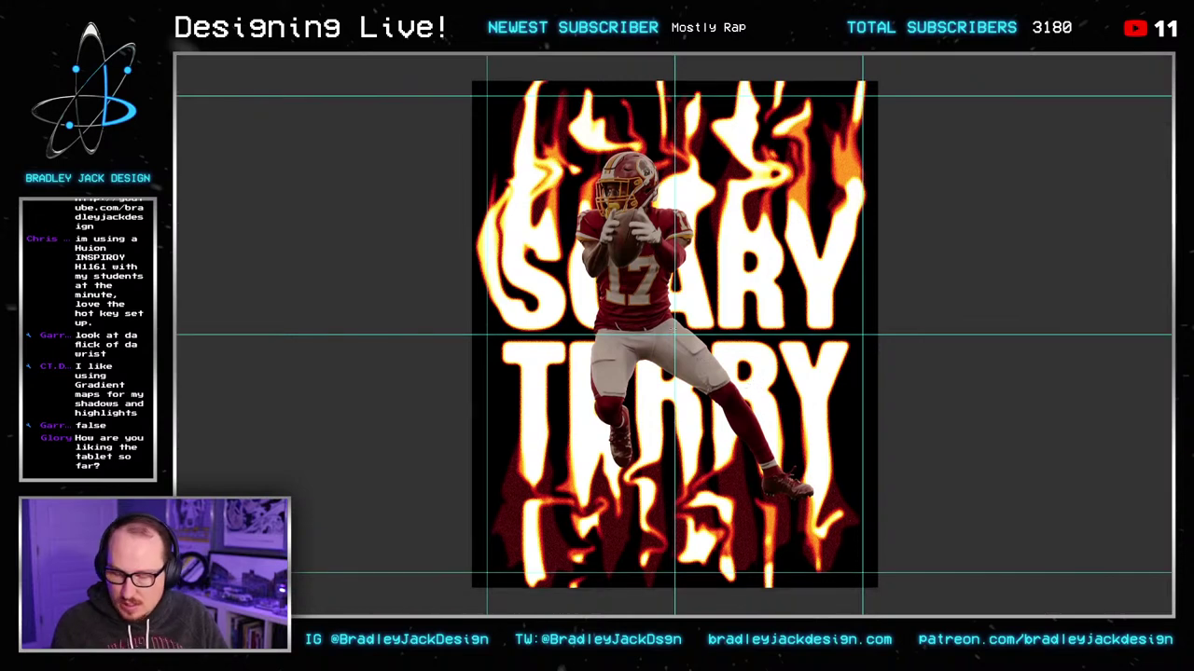
drag(606, 205, 597, 411)
key(ctrl+z)
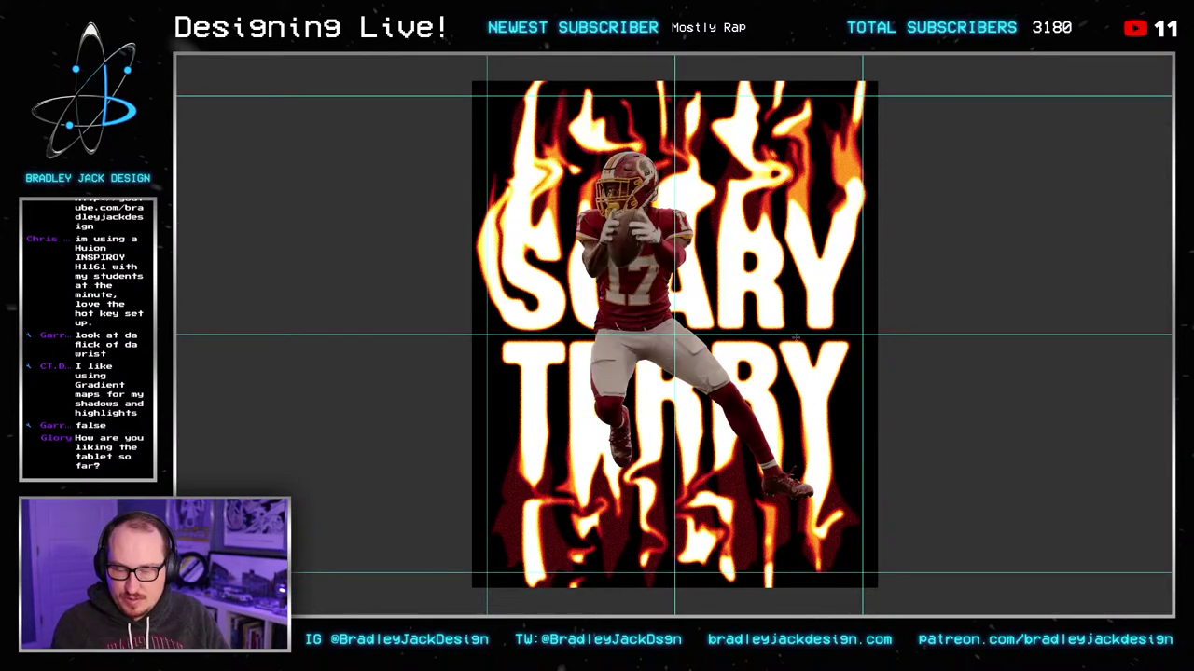
key(super+BackSpace)
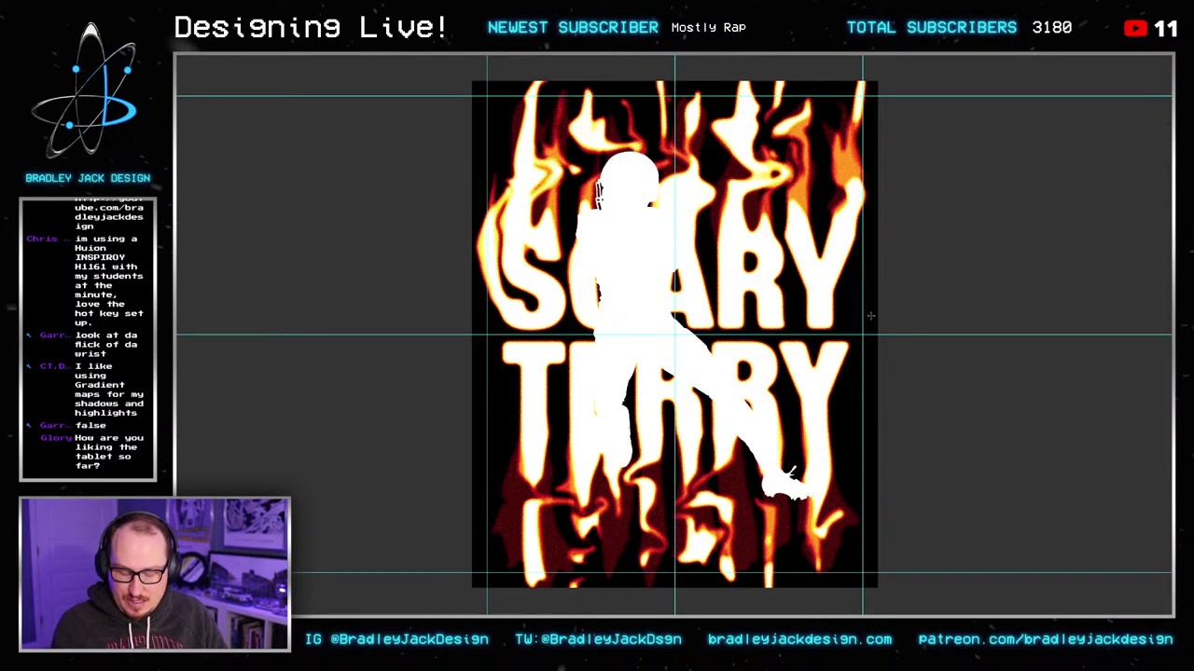
key(f)
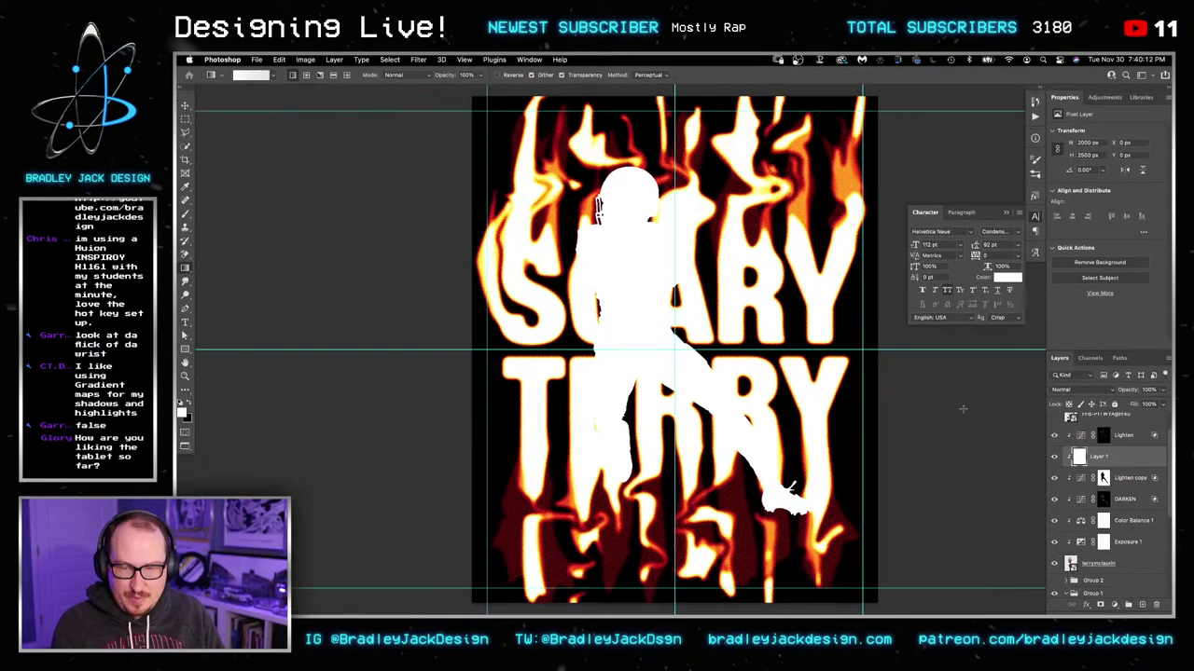
Step: Copy the Lighten copy layer's mask onto the white layer and inspect the white rim around the jersey and pants
drag(1103, 477, 1102, 457)
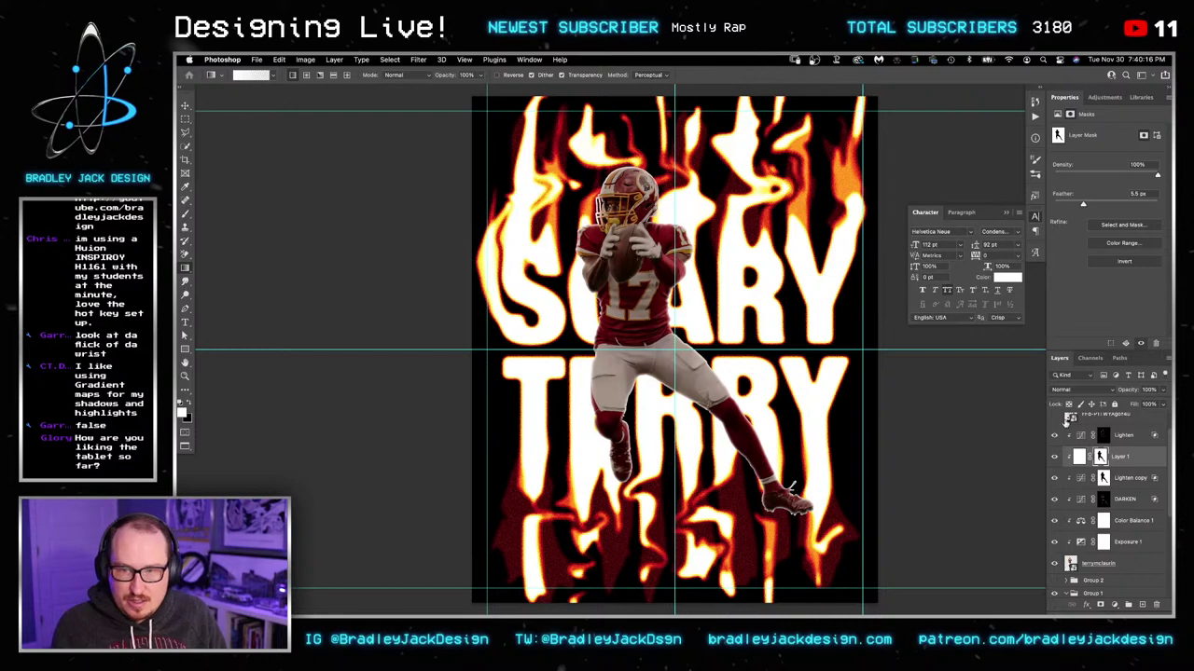
key(z)
drag(690, 353, 816, 398)
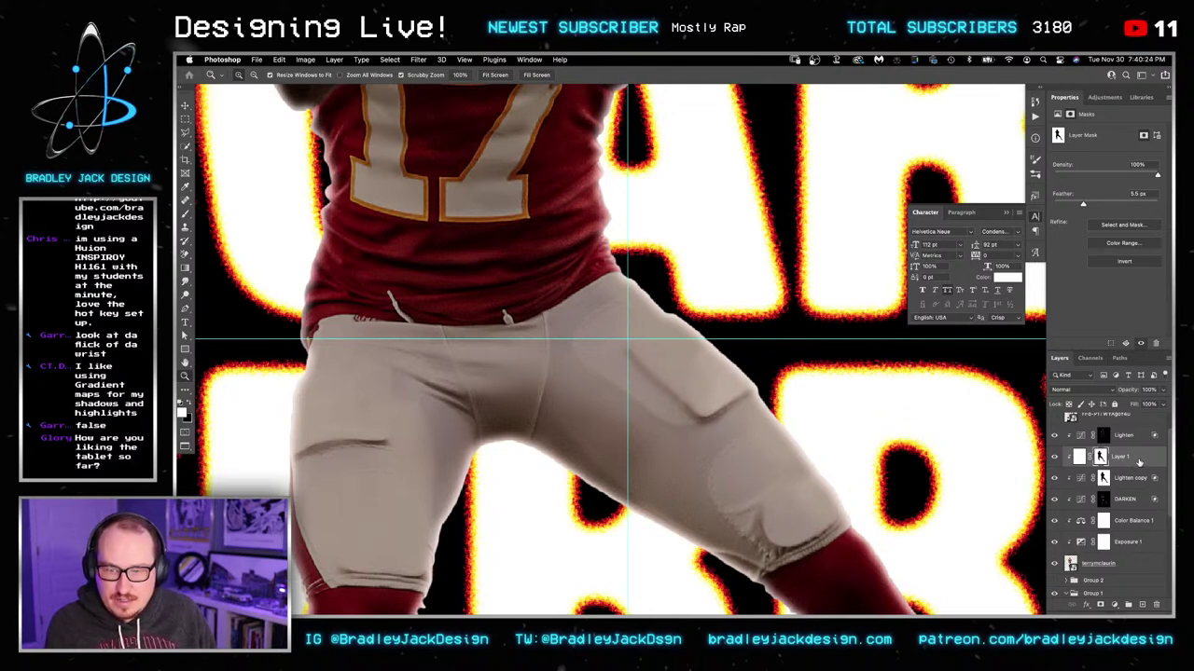
click(1117, 461)
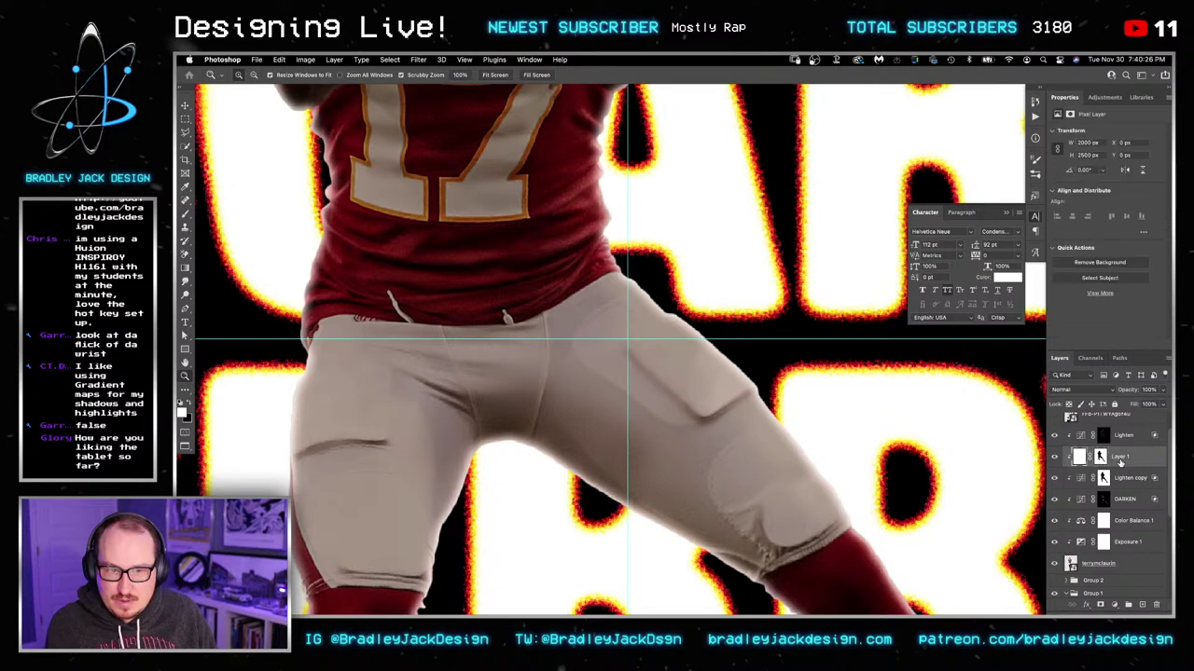
click(1101, 456)
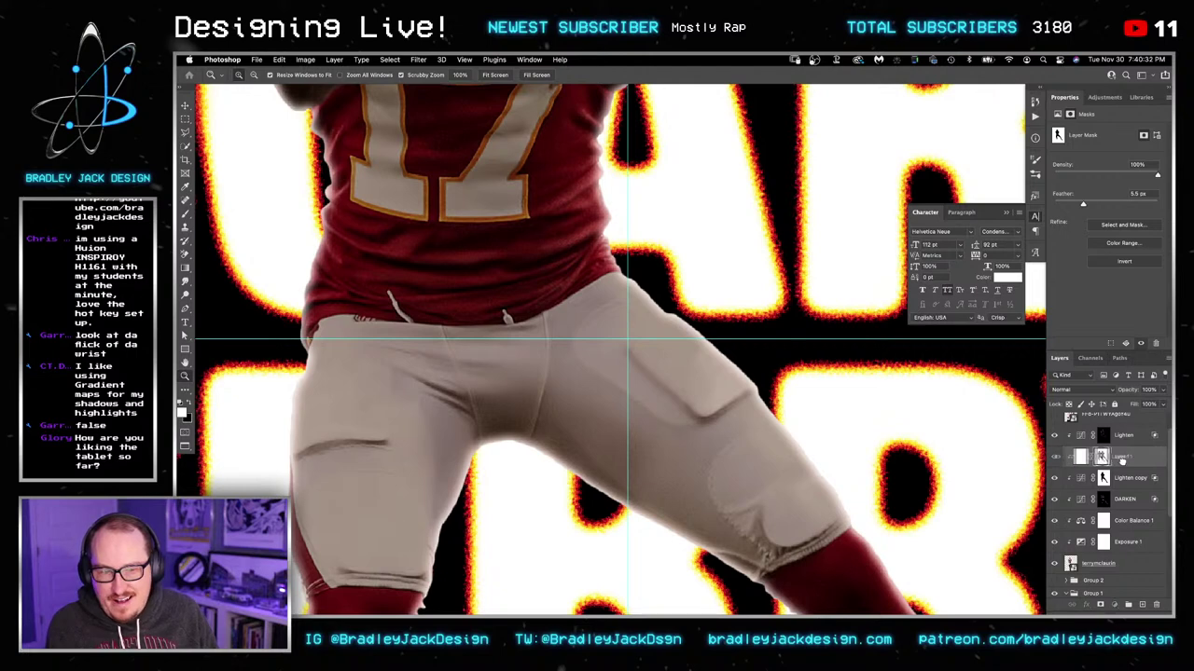
Step: Split the white layer's Blend If black slider for the Underlying Layer to 0 / 49 in its blending options
click(1119, 461)
double_click(1145, 461)
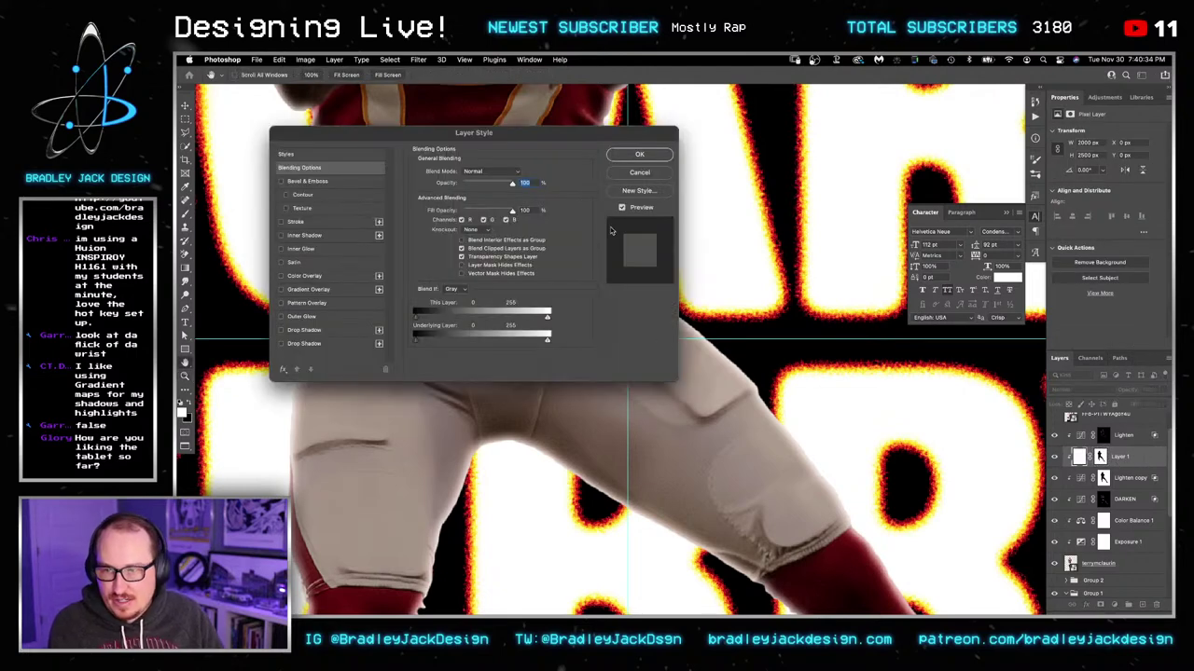
drag(608, 132, 754, 165)
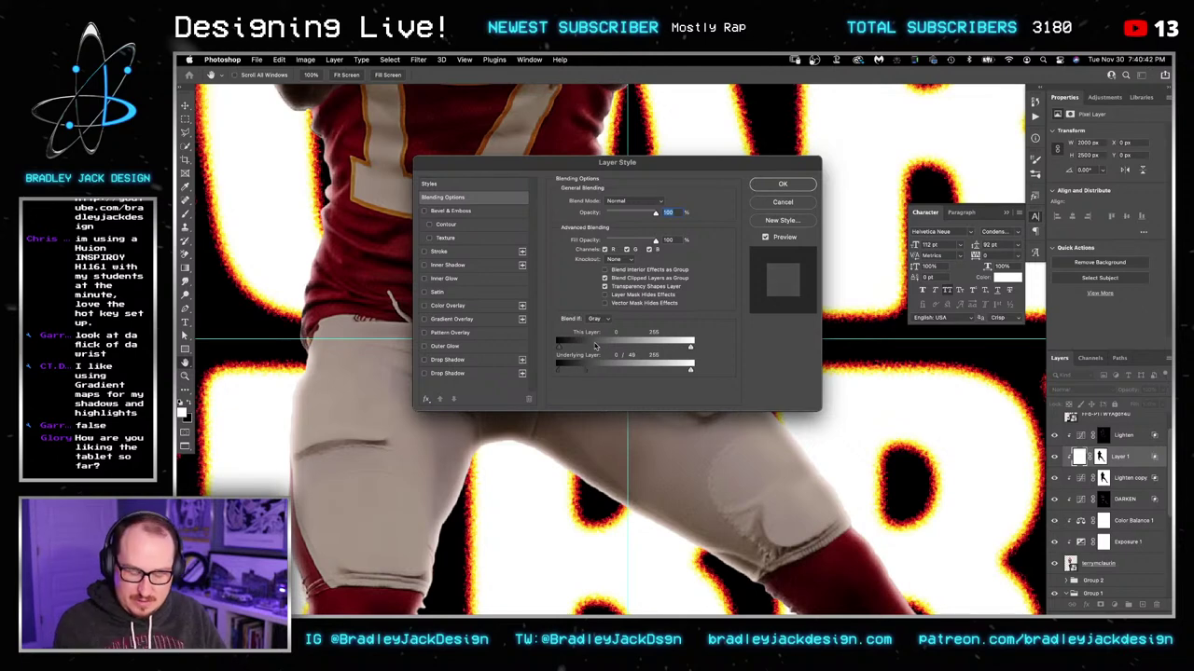
key(Return)
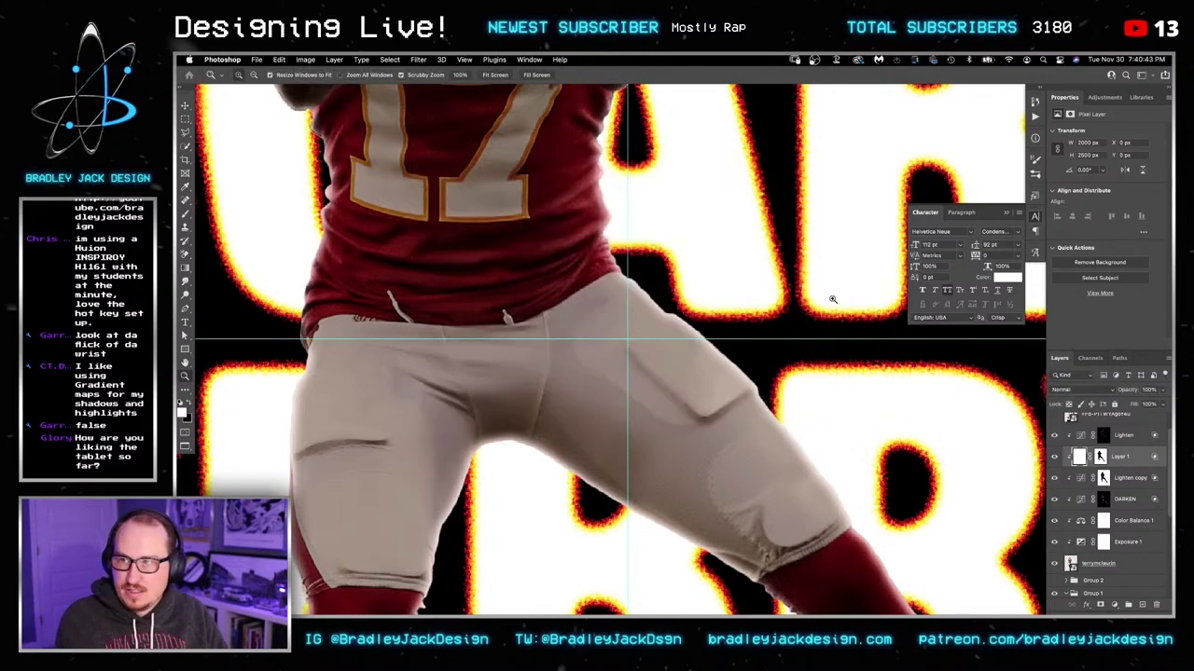
Step: Open the player's smart object, load Layer 0's mask as a selection, and contract that selection
double_click(1070, 564)
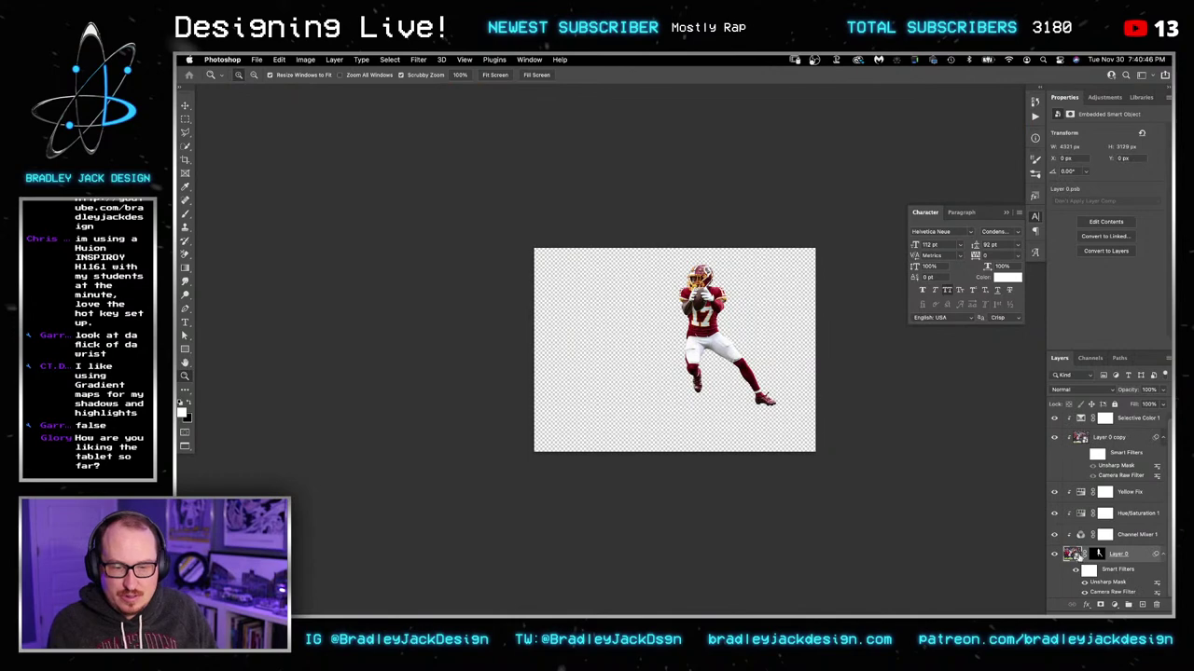
click(1098, 556)
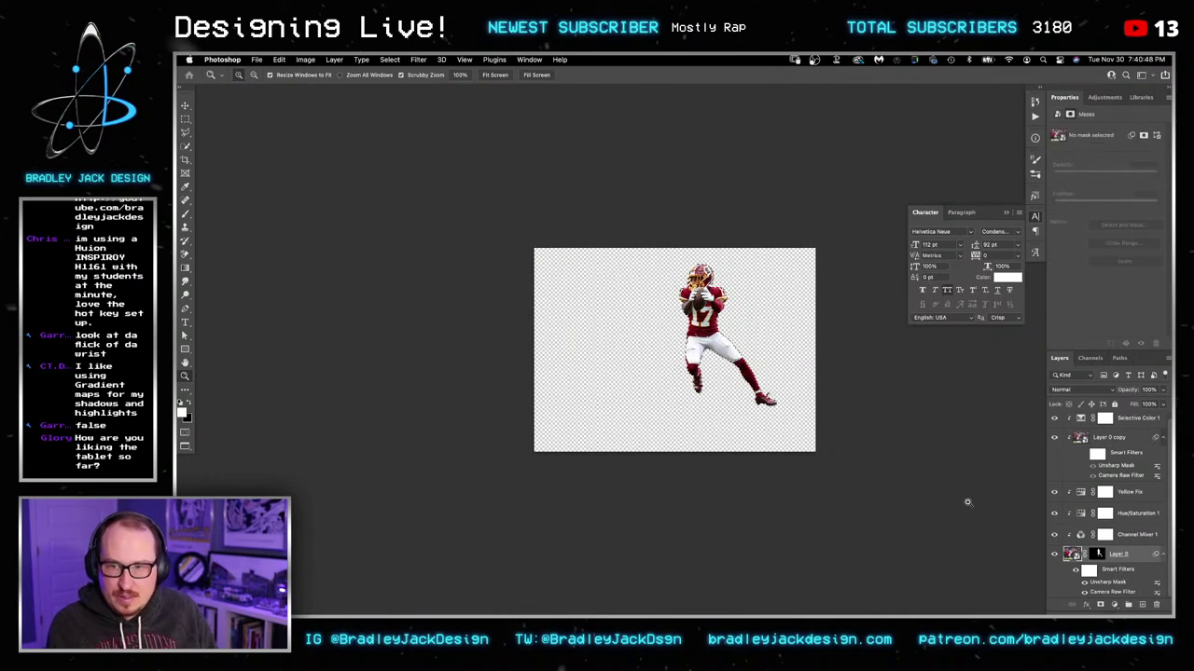
click(389, 58)
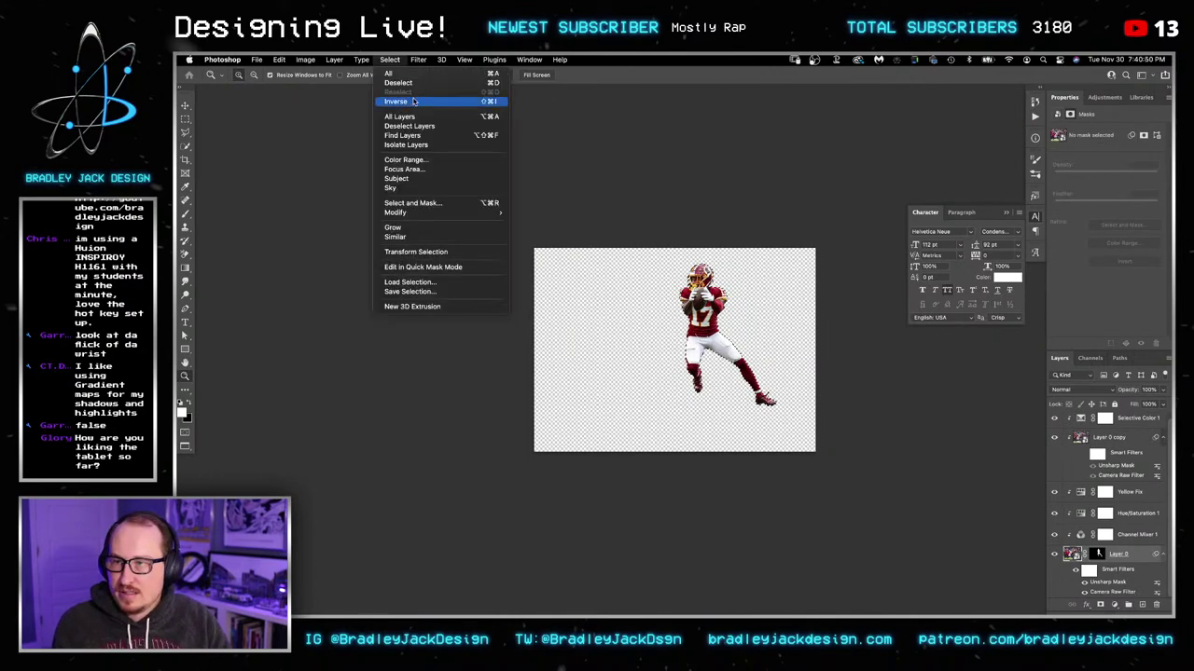
mouse_move(504, 213)
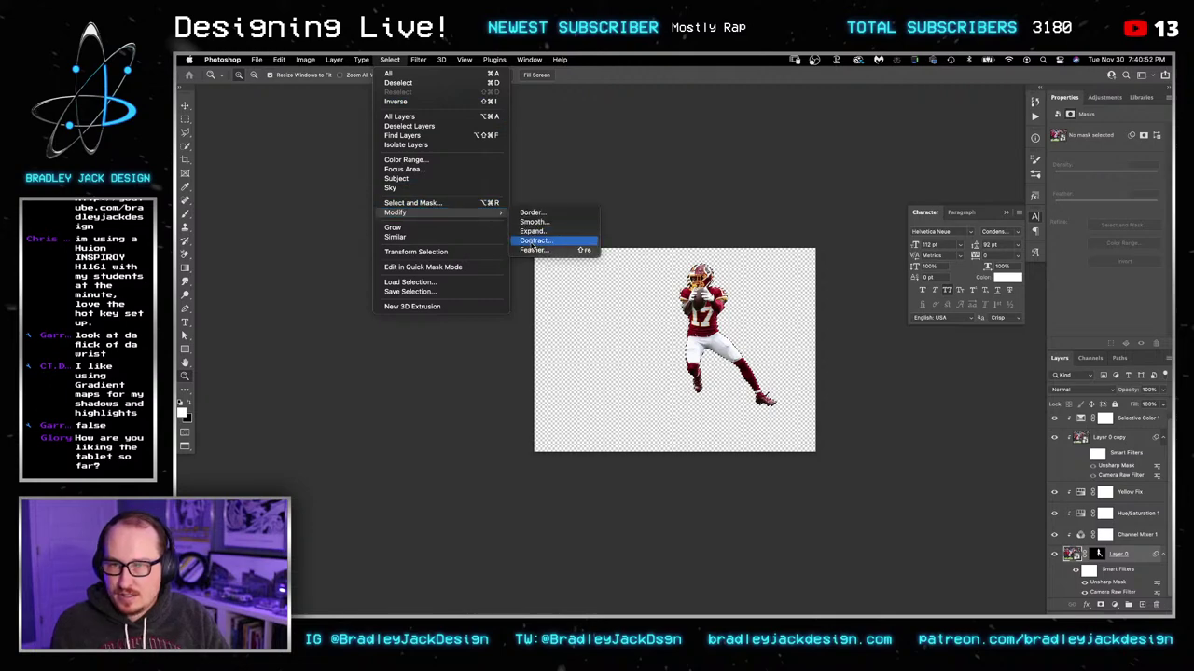
click(530, 242)
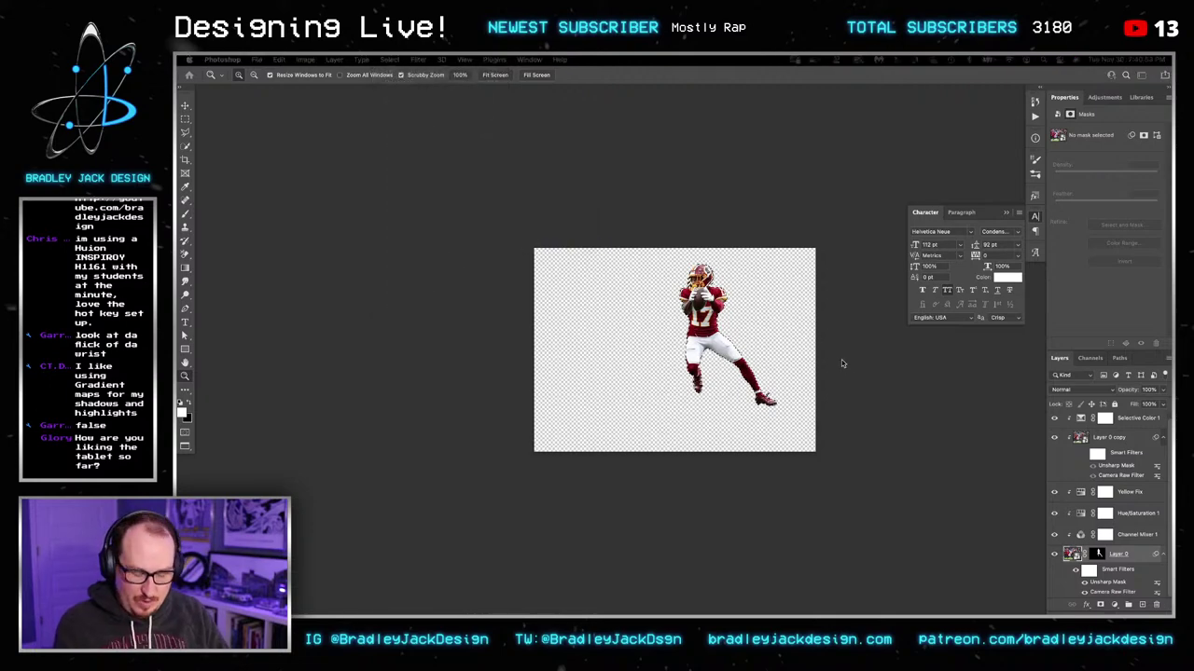
key(Return)
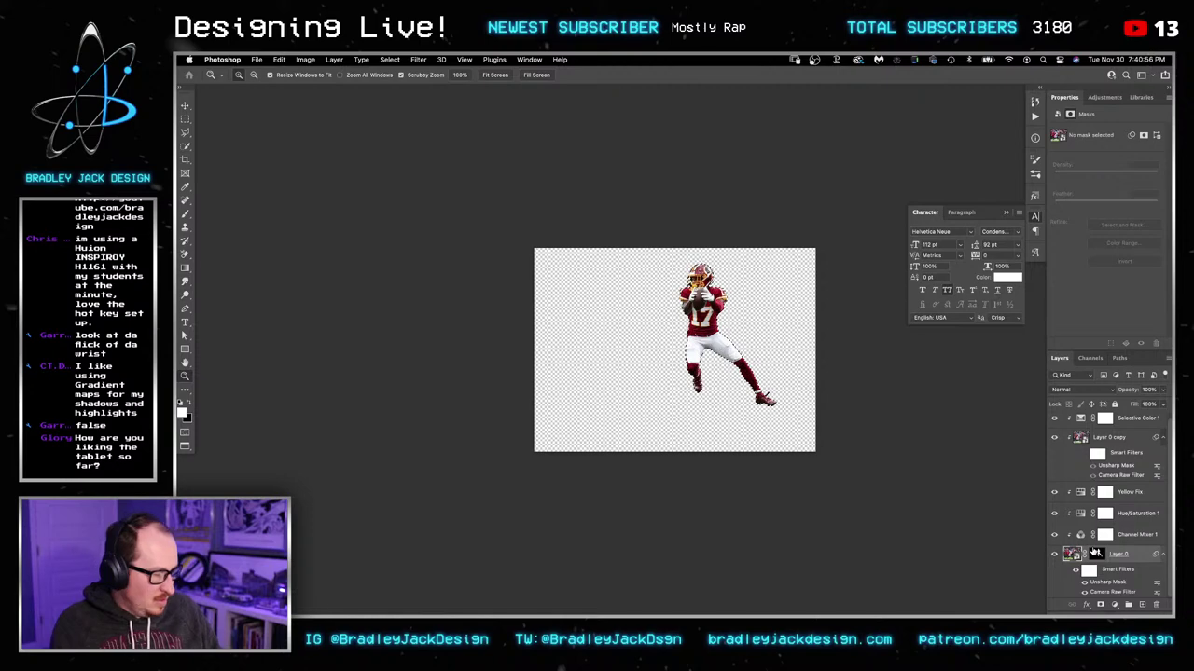
Step: Delete Layer 0's existing mask, create a new one from the contracted selection, and save the smart object
right_click(1097, 553)
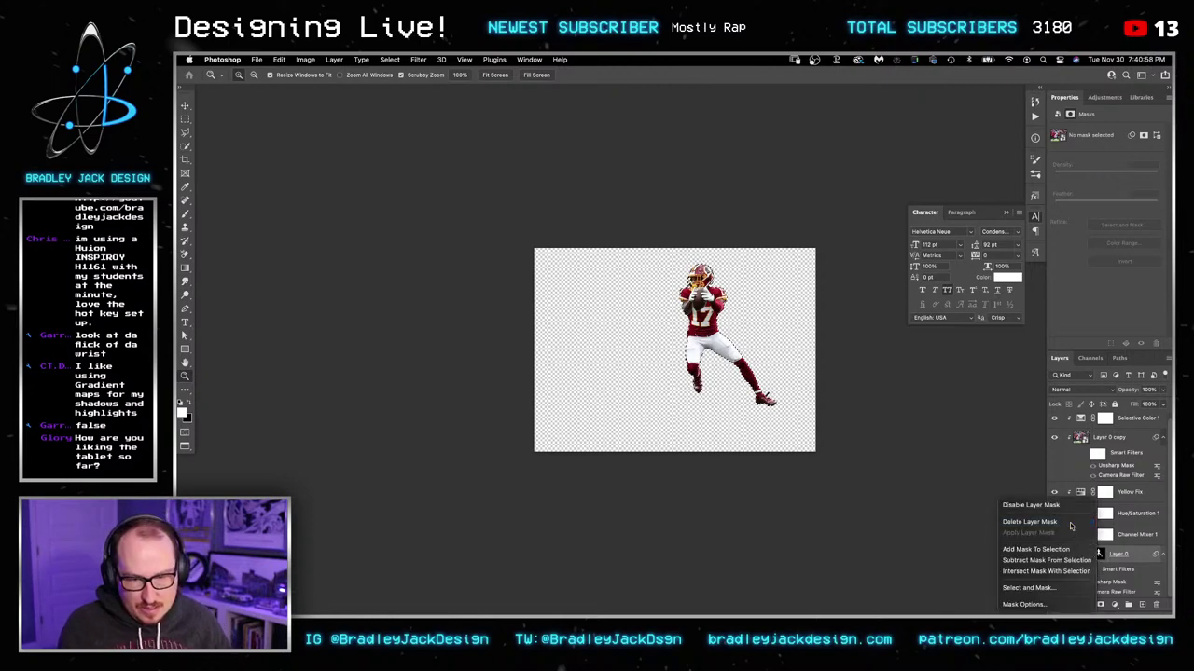
click(1035, 522)
click(1099, 606)
key(super+s)
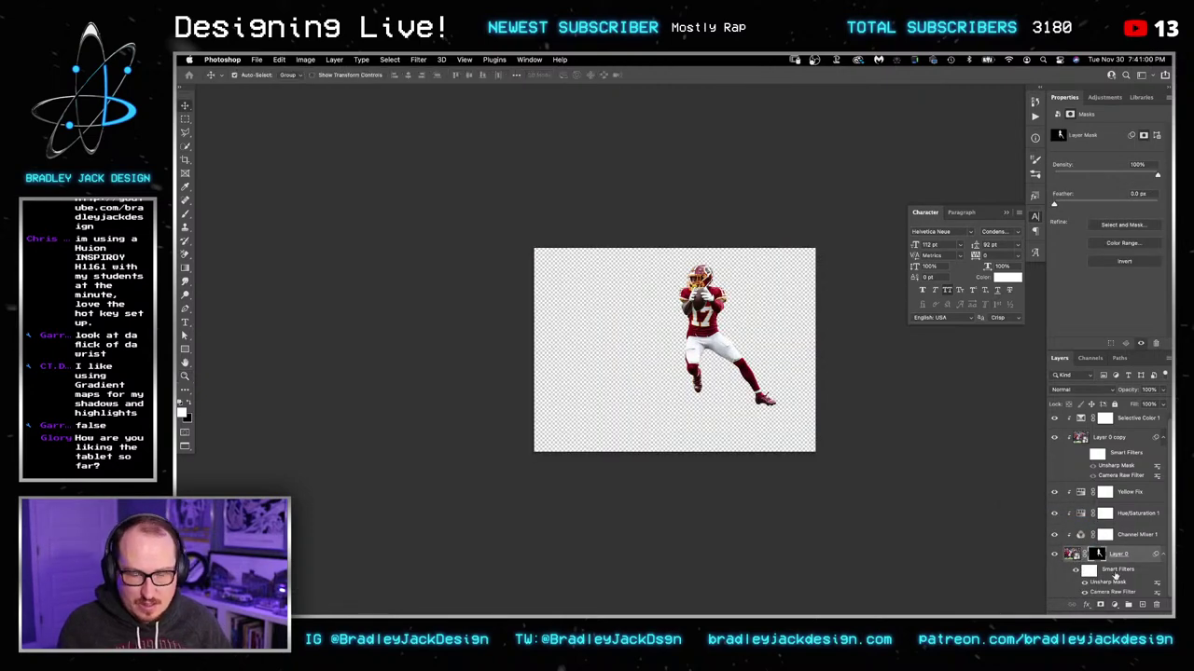
Step: Close the player's smart object and switch back to the main poster document
key(super+w)
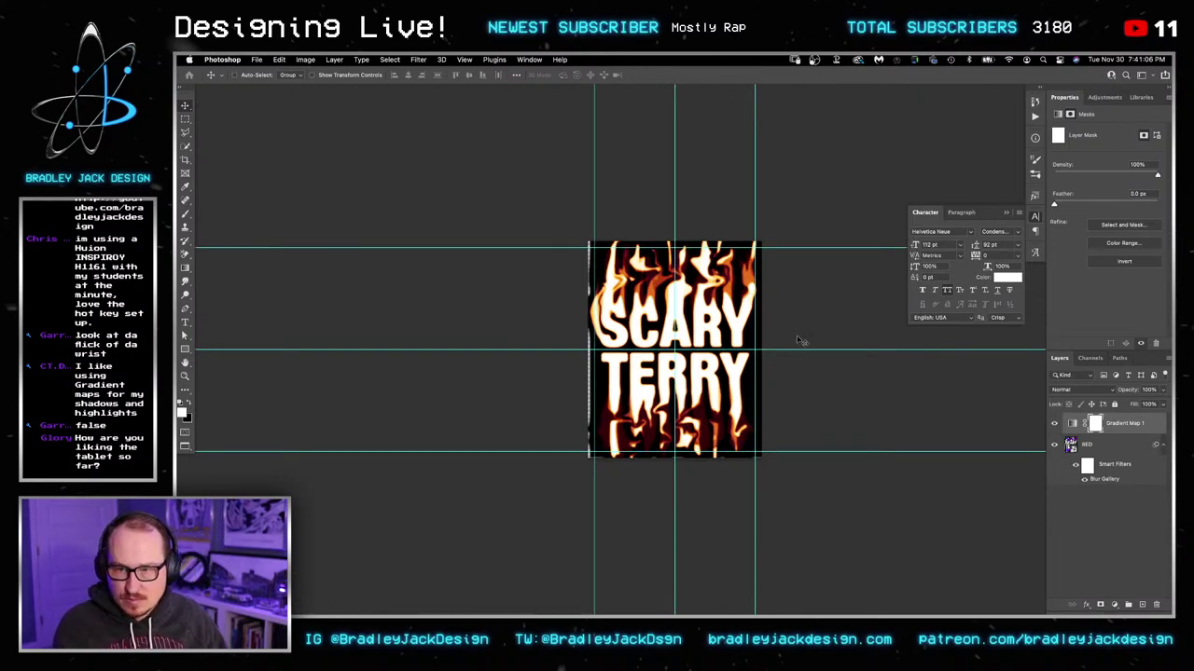
key(ctrl+Tab)
key(ctrl+Tab)
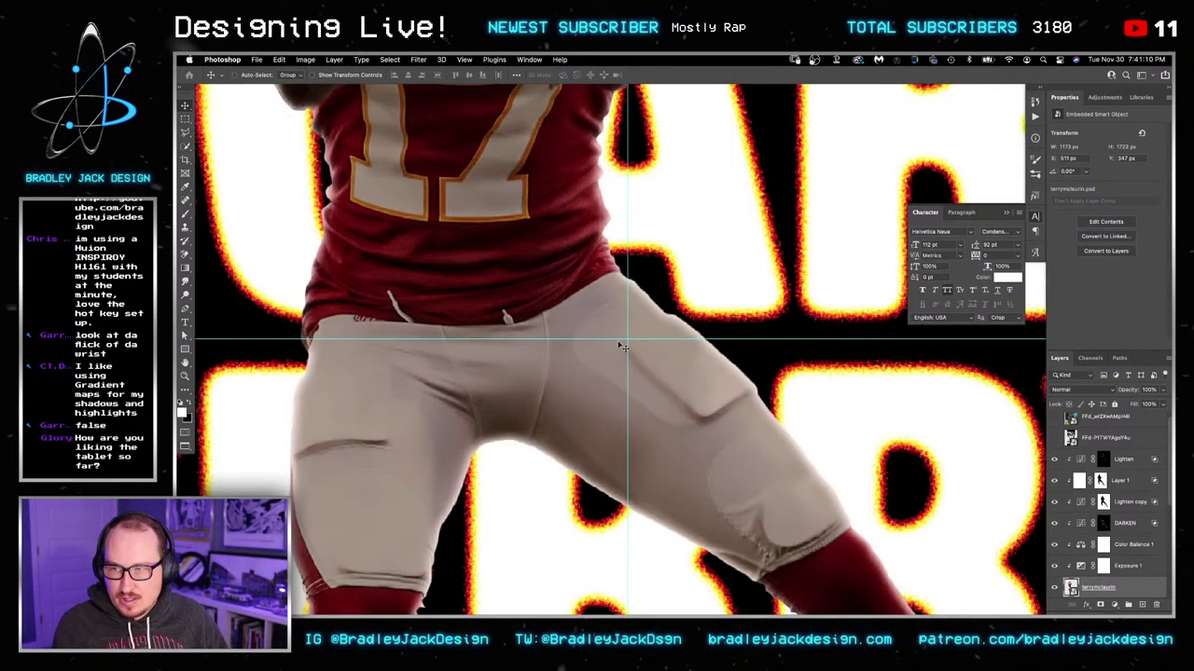
Step: On Layer 1's mask, paint out the white on the loose shoelace with a black brush at 100% opacity
drag(747, 442, 616, 216)
drag(820, 583, 715, 365)
click(1100, 480)
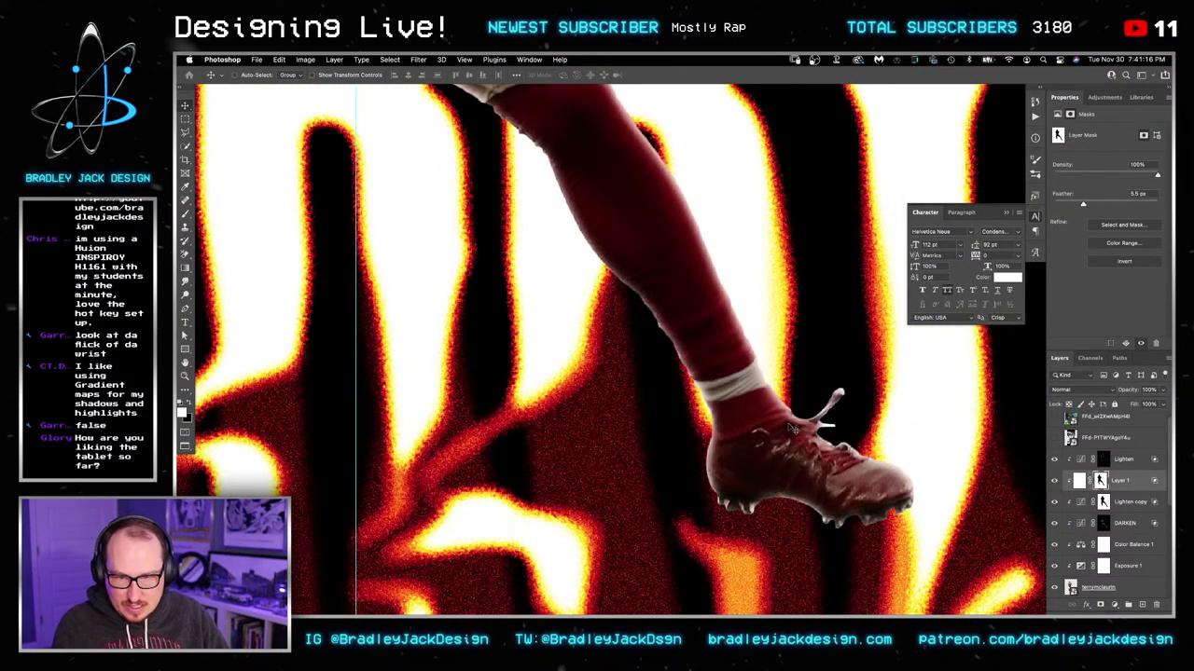
key(b)
key(x)
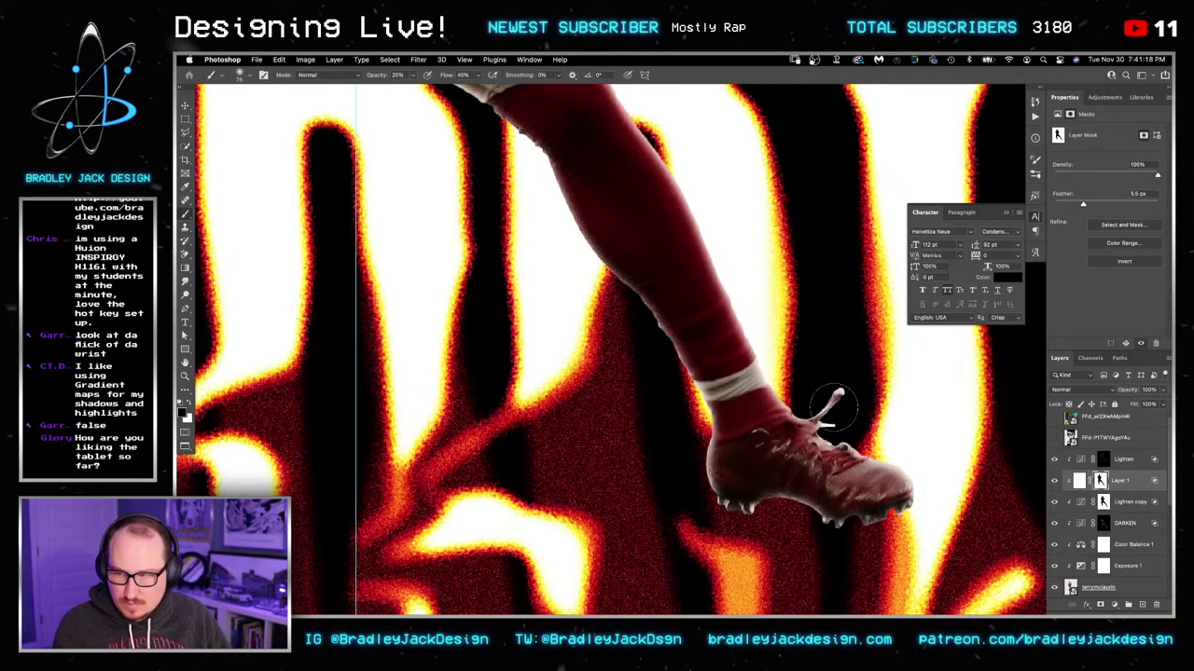
key(0)
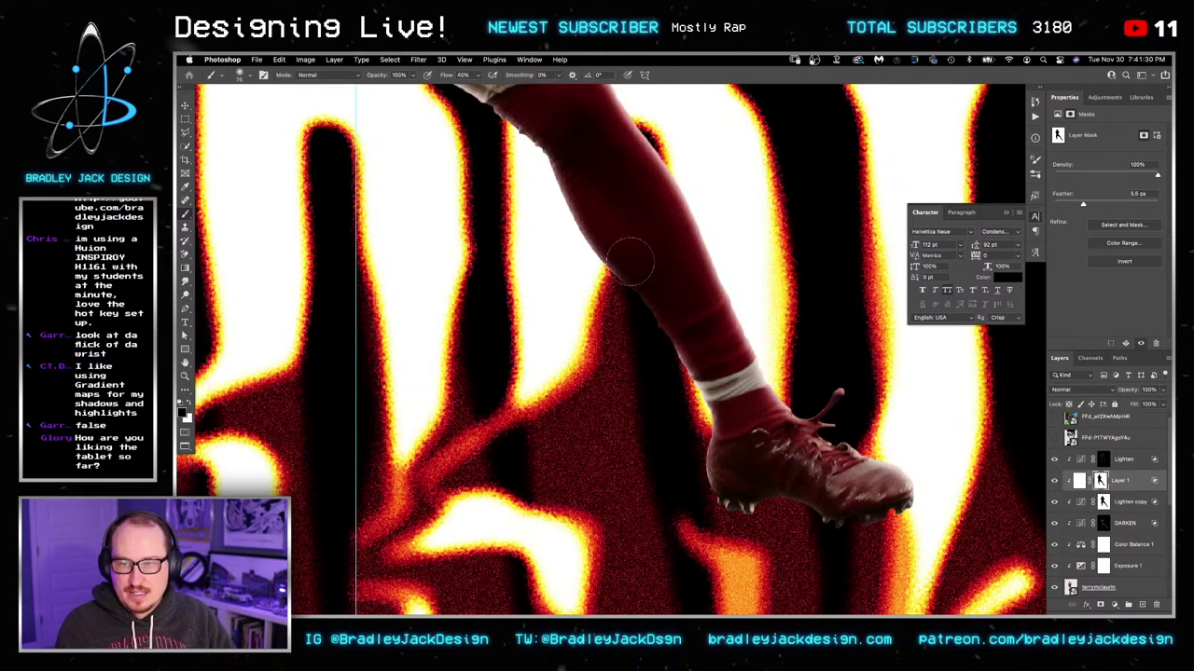
Step: Examine the white edge along the outstretched leg, the bent leg and the pants
drag(626, 192, 638, 259)
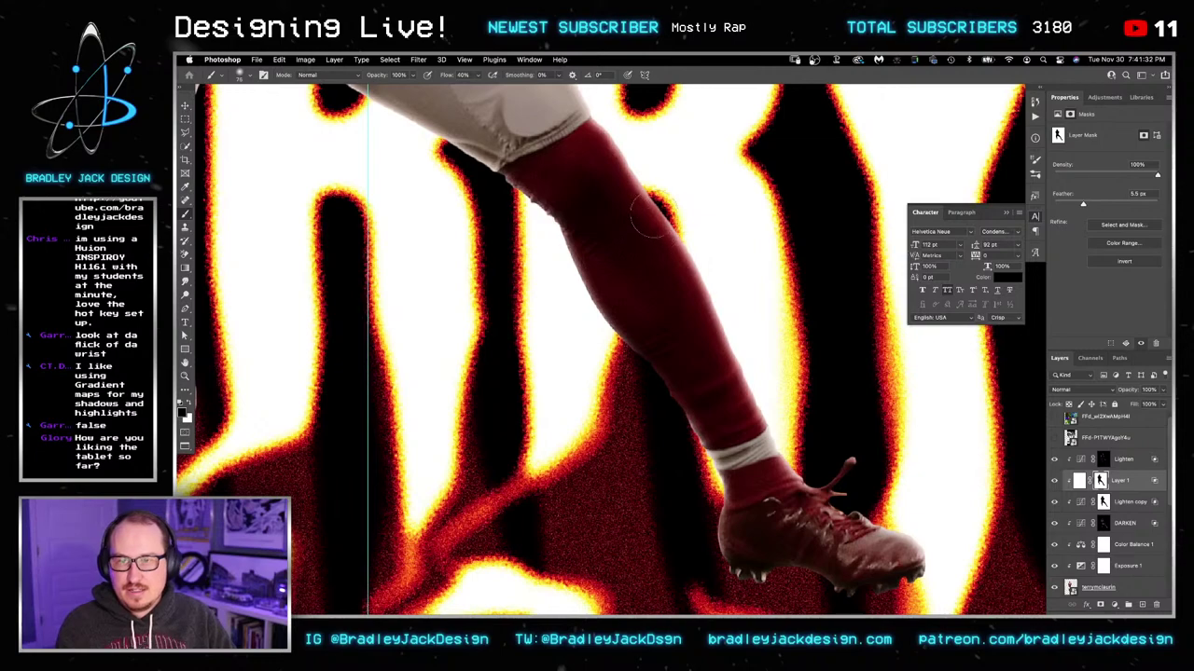
drag(558, 184, 630, 260)
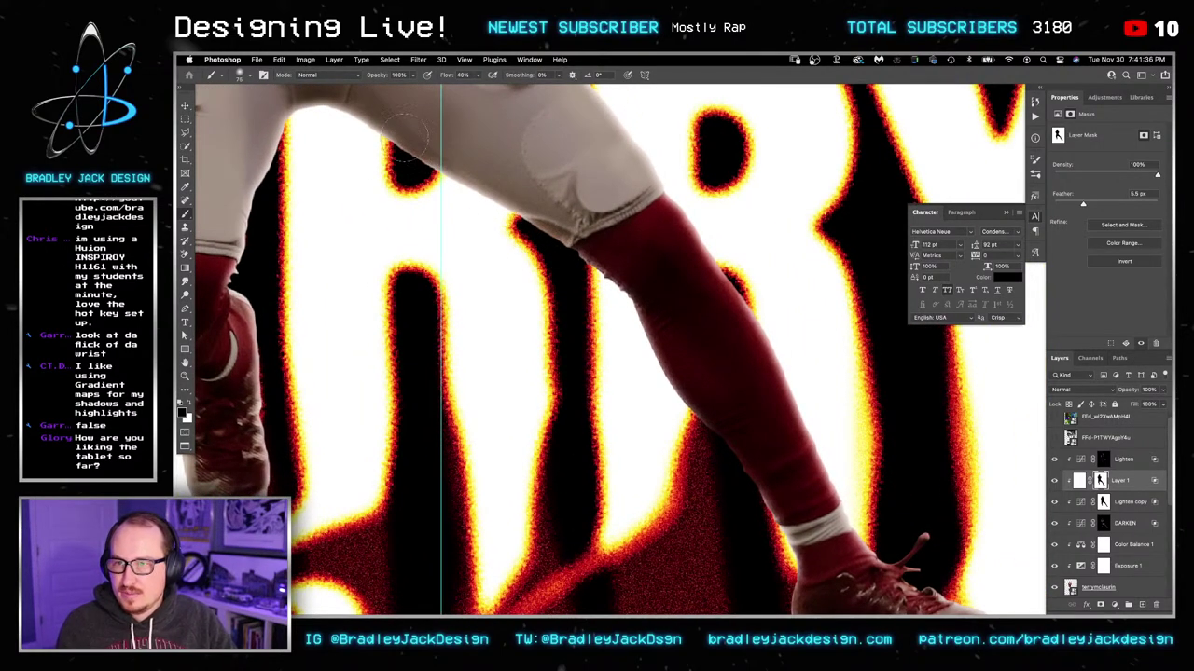
drag(407, 166, 539, 242)
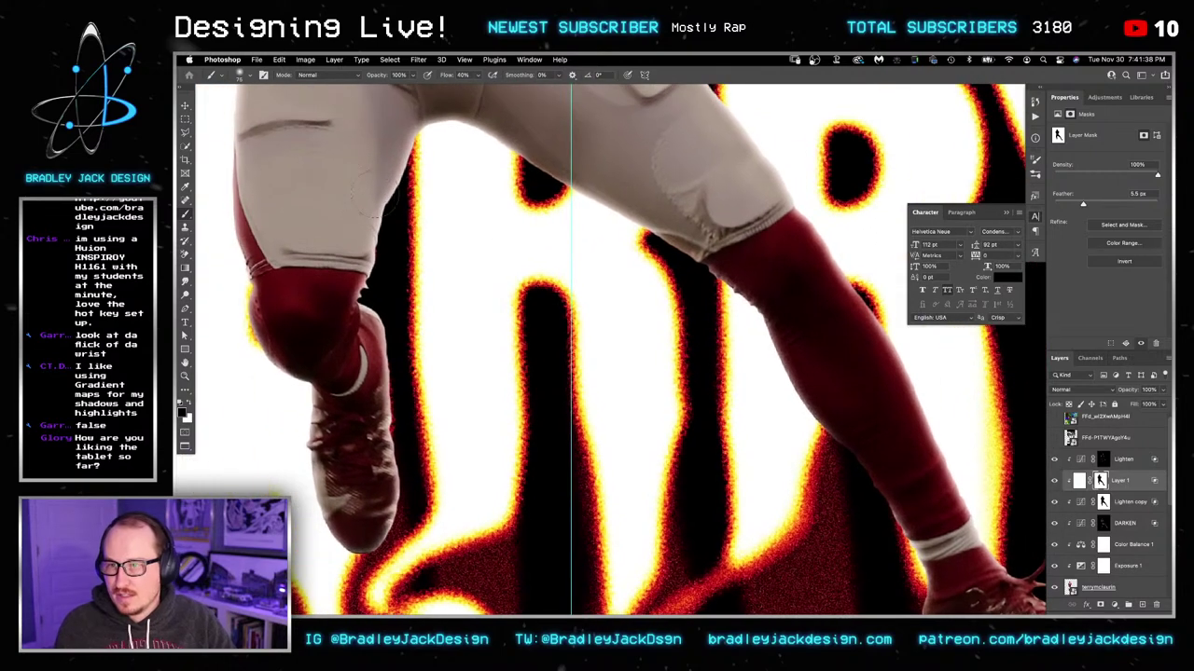
mouse_move(373, 194)
mouse_down()
mouse_move(371, 290)
mouse_move(401, 509)
mouse_move(381, 552)
mouse_move(372, 546)
mouse_up()
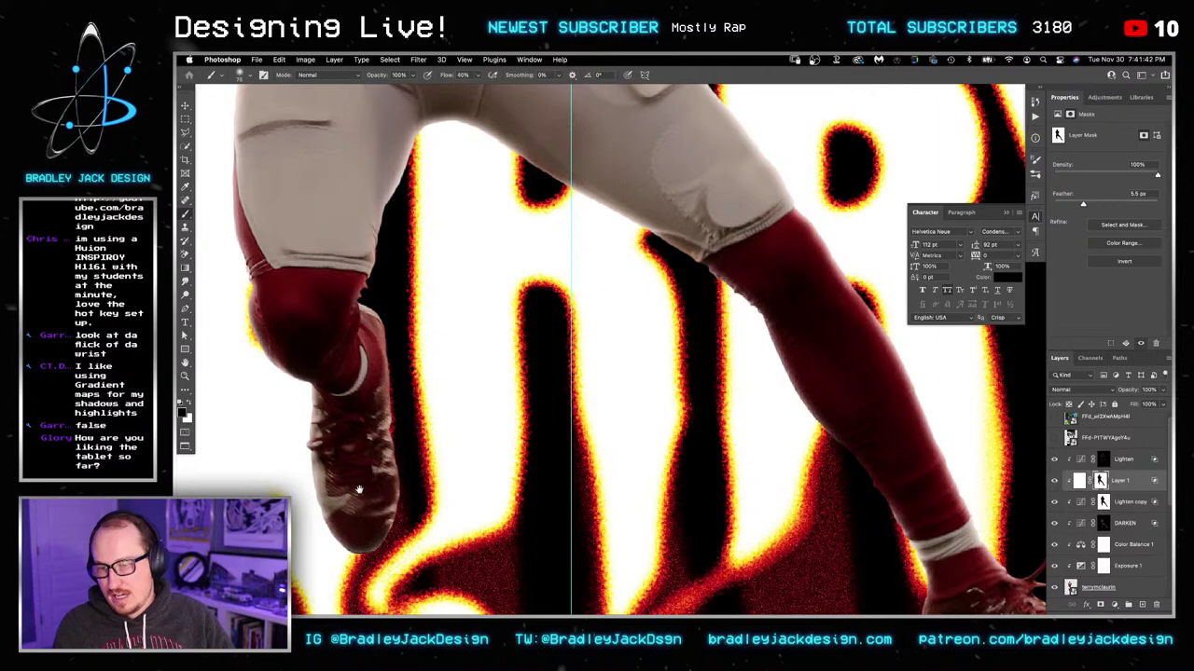
drag(359, 489, 474, 511)
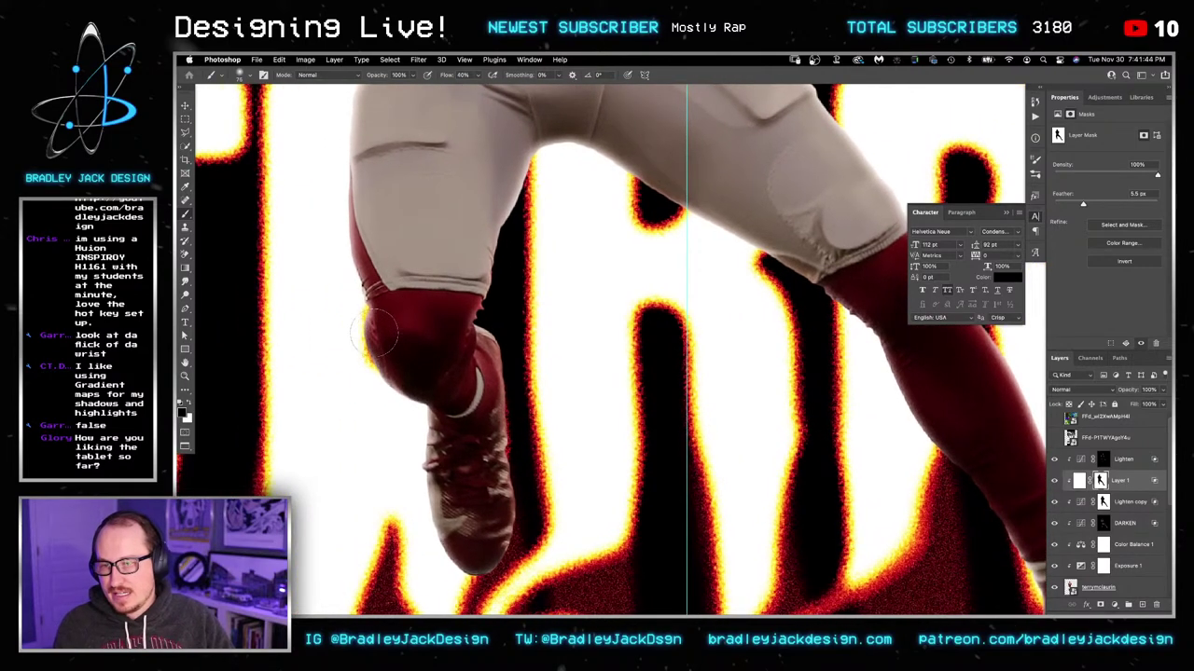
drag(386, 347, 446, 614)
drag(424, 338, 419, 326)
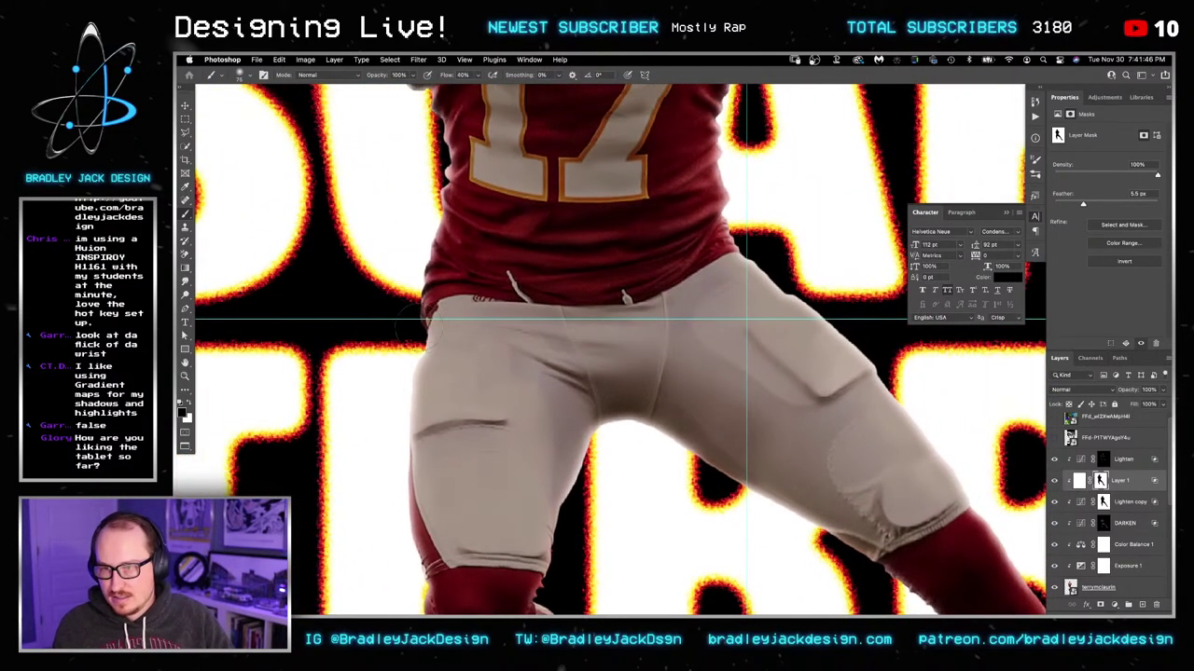
Step: Examine the player's edge along the waist, jersey, arms and helmet, and look over the whole poster
scroll(422, 317, up, 3)
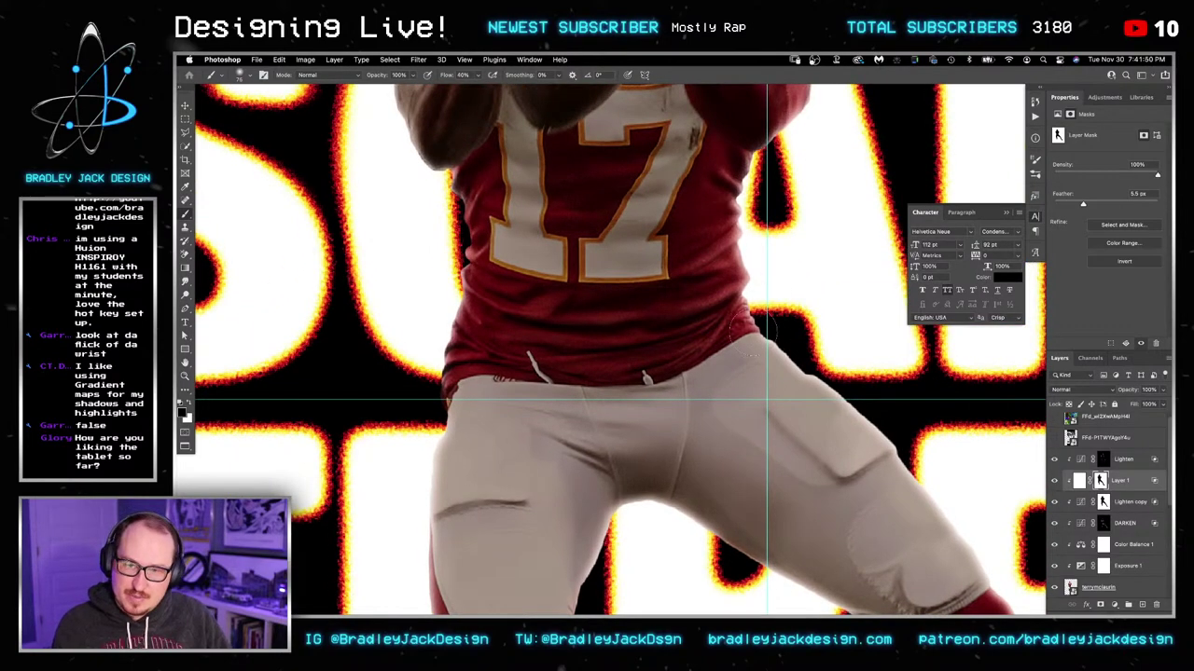
drag(899, 468, 830, 415)
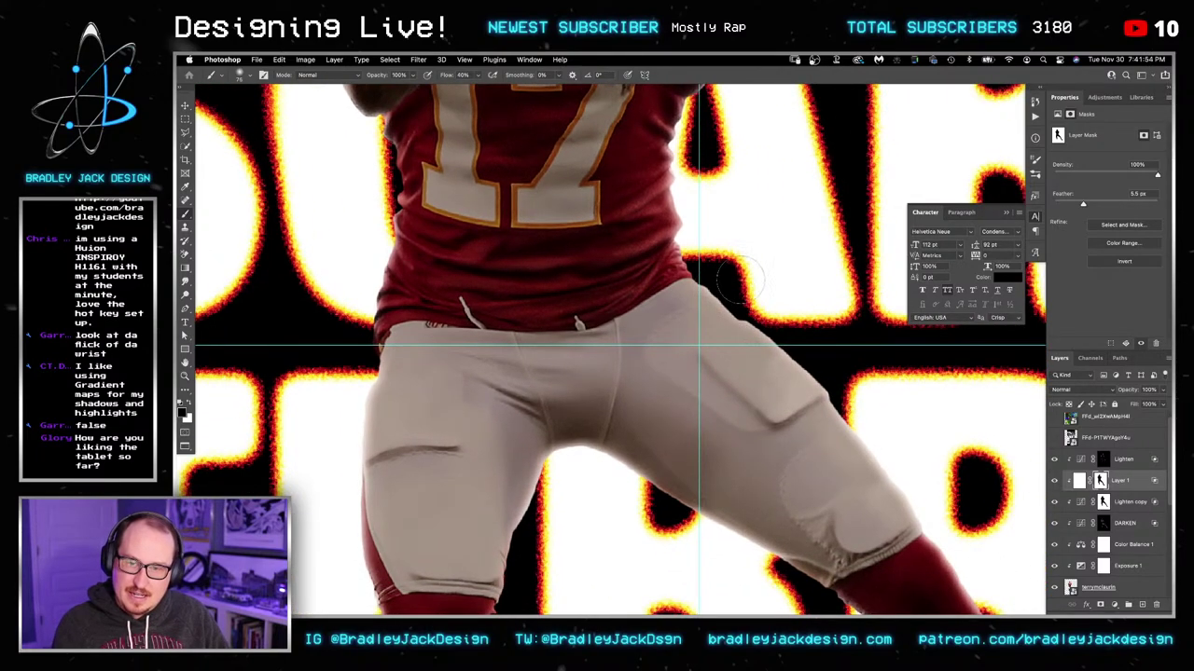
drag(726, 279, 715, 364)
drag(687, 132, 637, 322)
drag(657, 255, 668, 365)
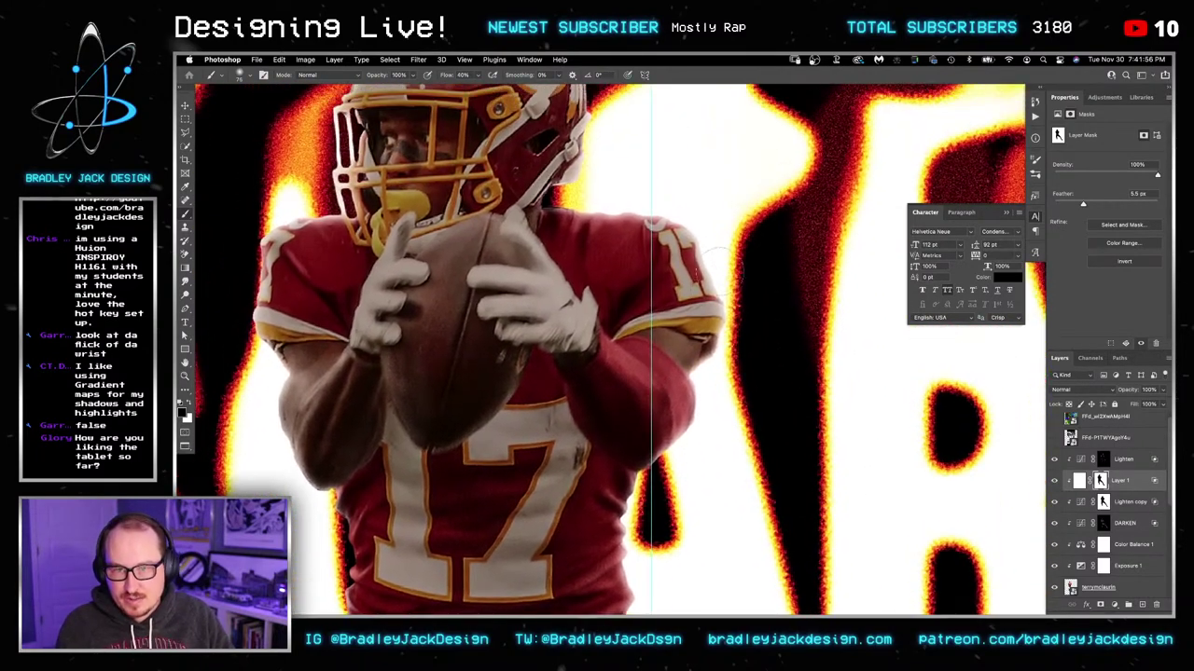
drag(665, 296, 690, 360)
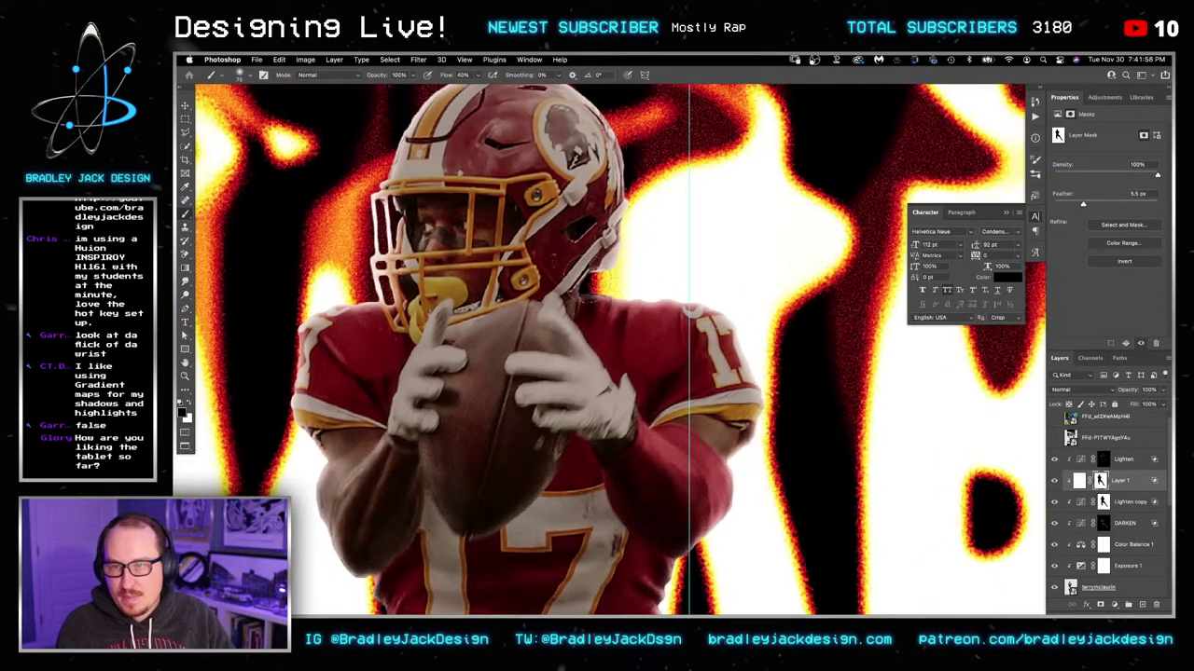
drag(689, 307, 702, 366)
mouse_move(518, 132)
mouse_down()
mouse_move(479, 136)
mouse_move(429, 175)
mouse_move(405, 224)
mouse_move(395, 296)
mouse_move(392, 269)
mouse_move(401, 326)
mouse_move(390, 360)
mouse_up()
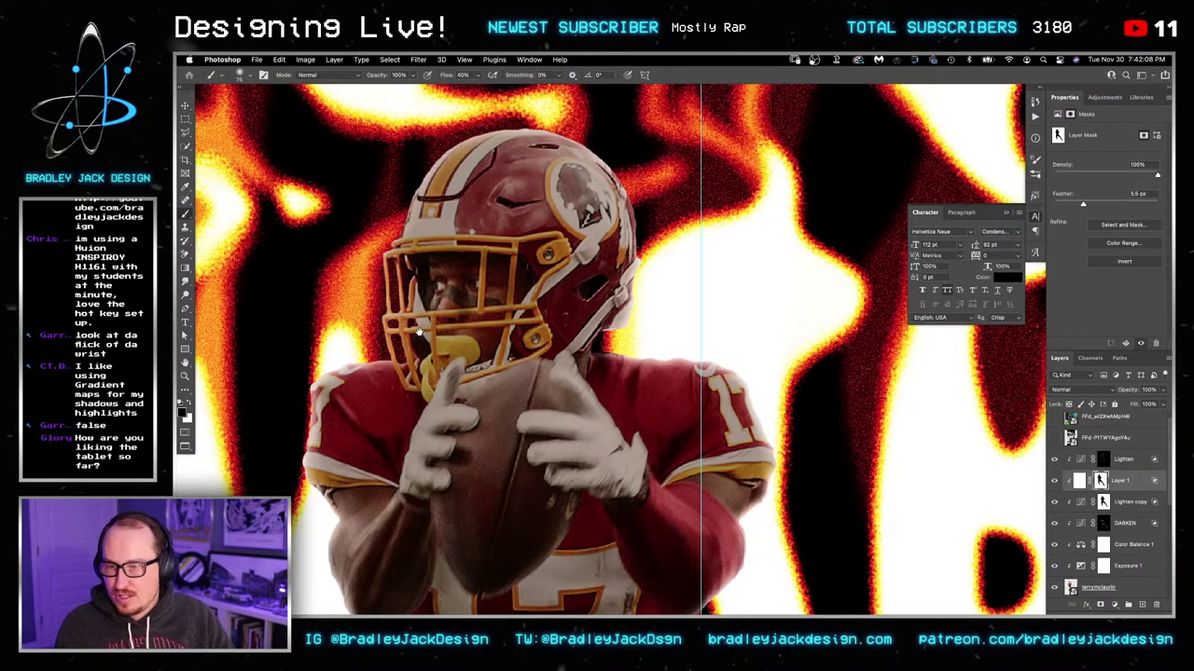
drag(370, 447, 445, 324)
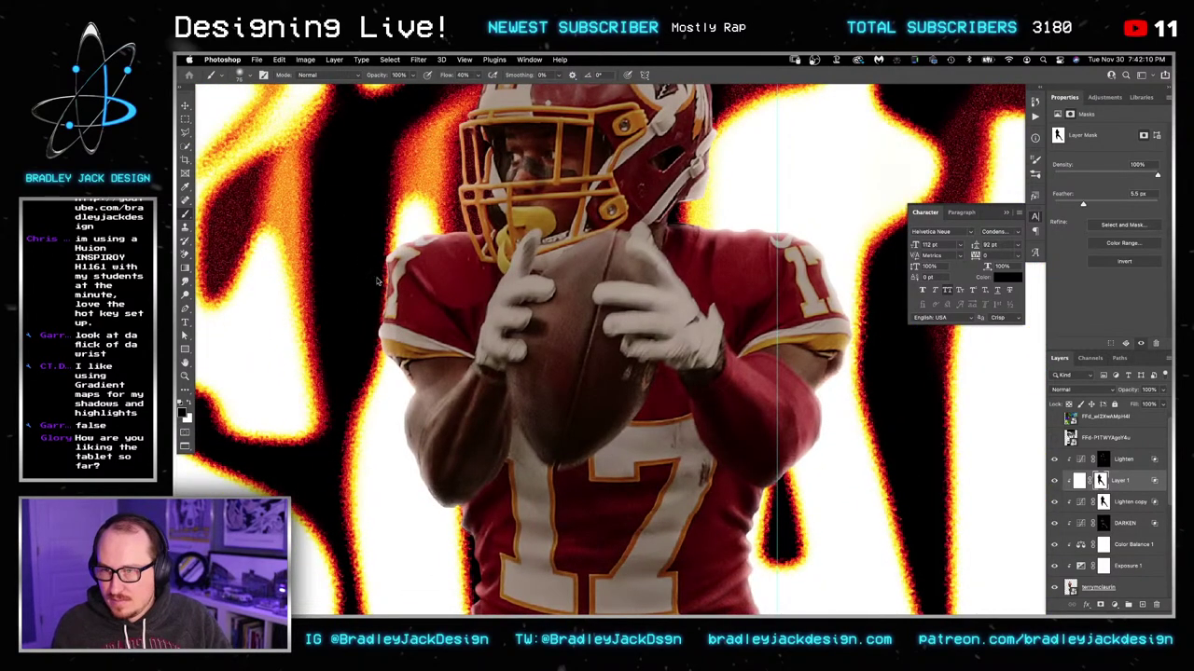
drag(474, 366, 492, 254)
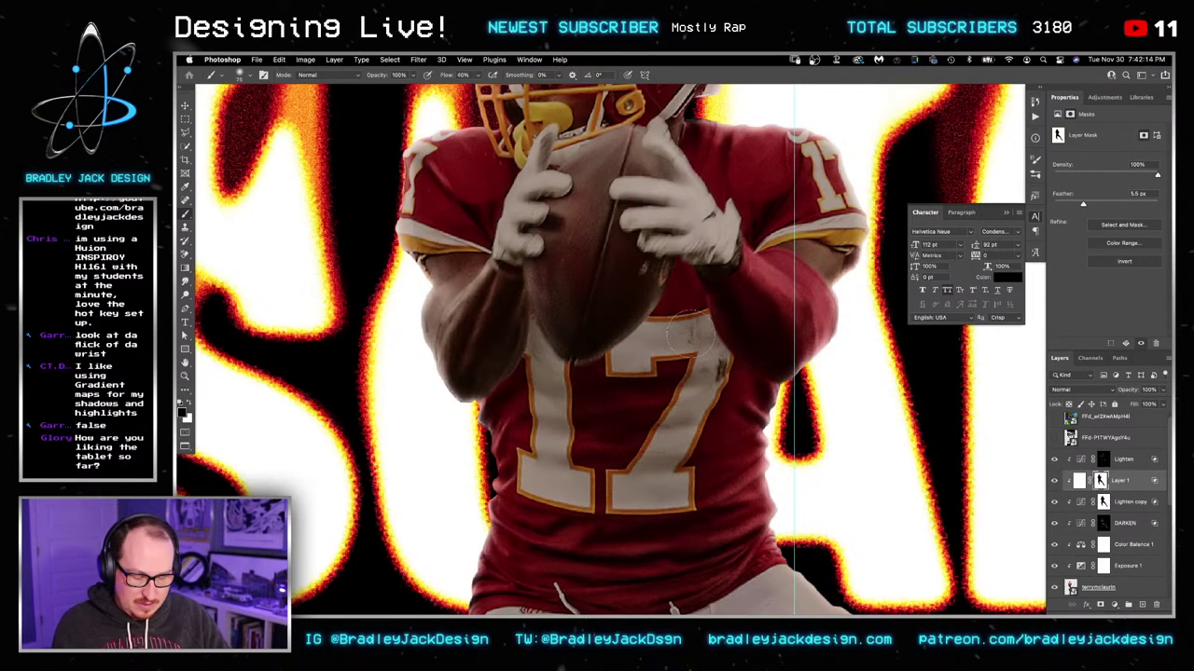
key(super+0)
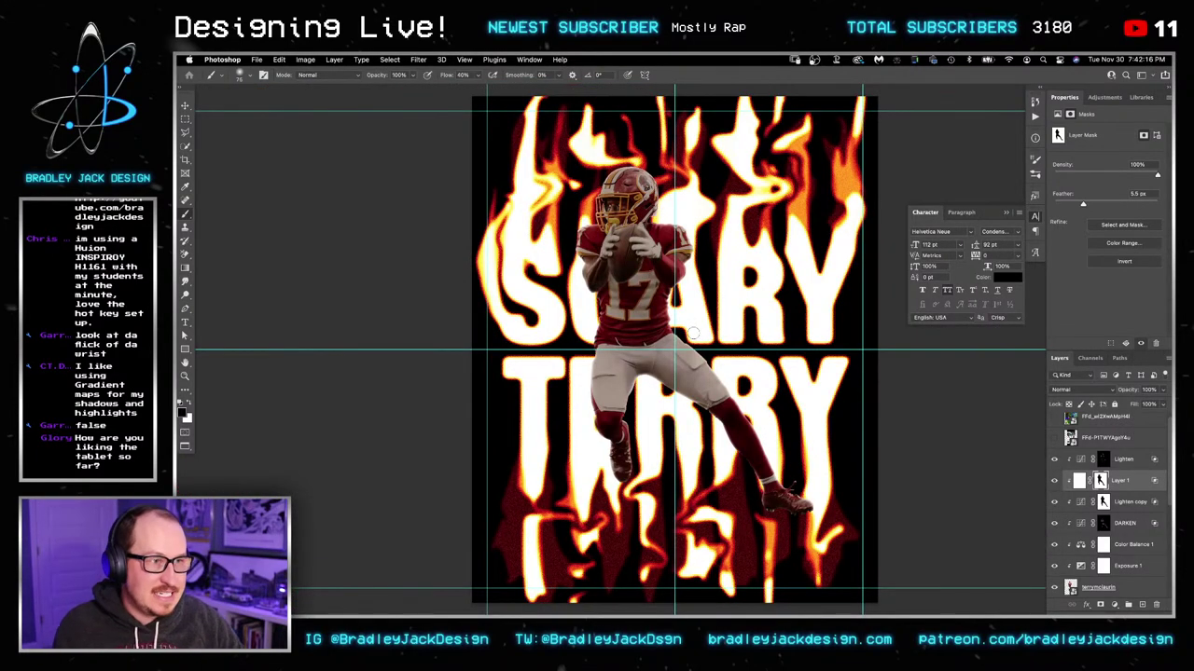
key(v)
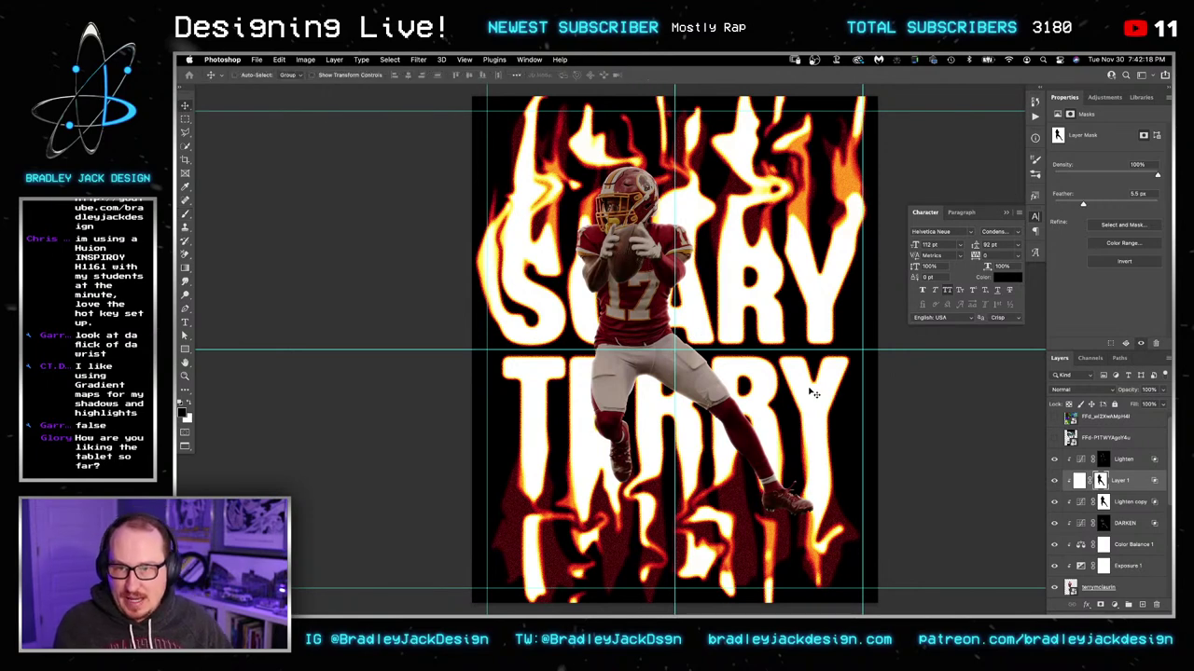
drag(826, 381, 782, 377)
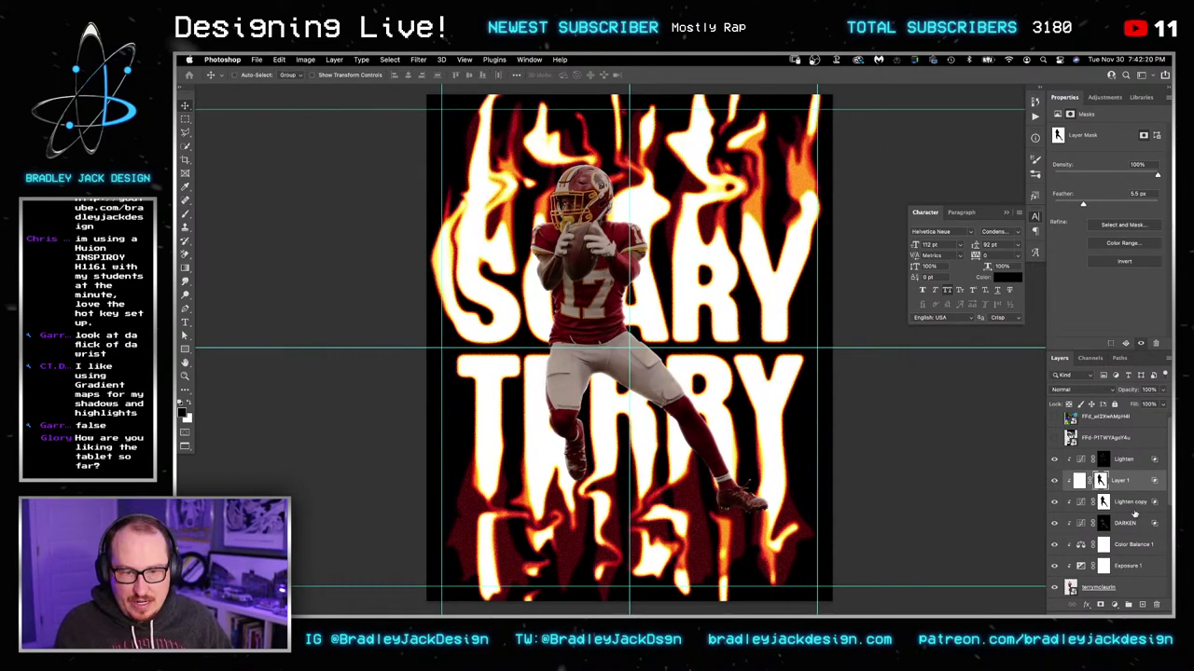
key(super+j)
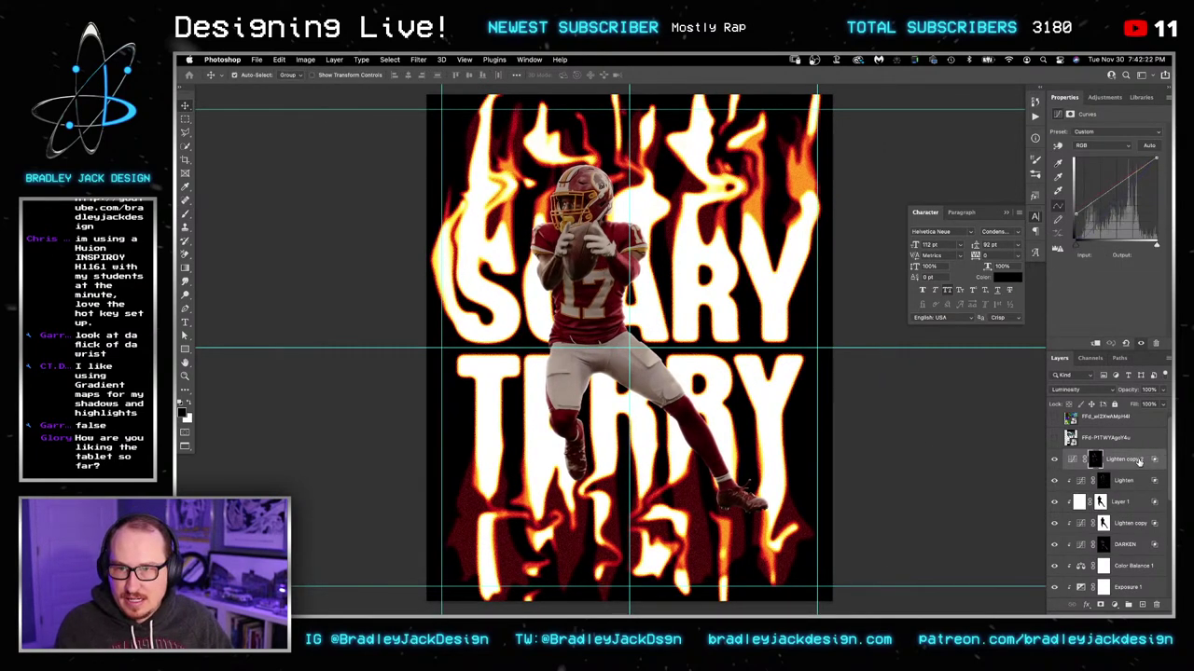
key(super+z)
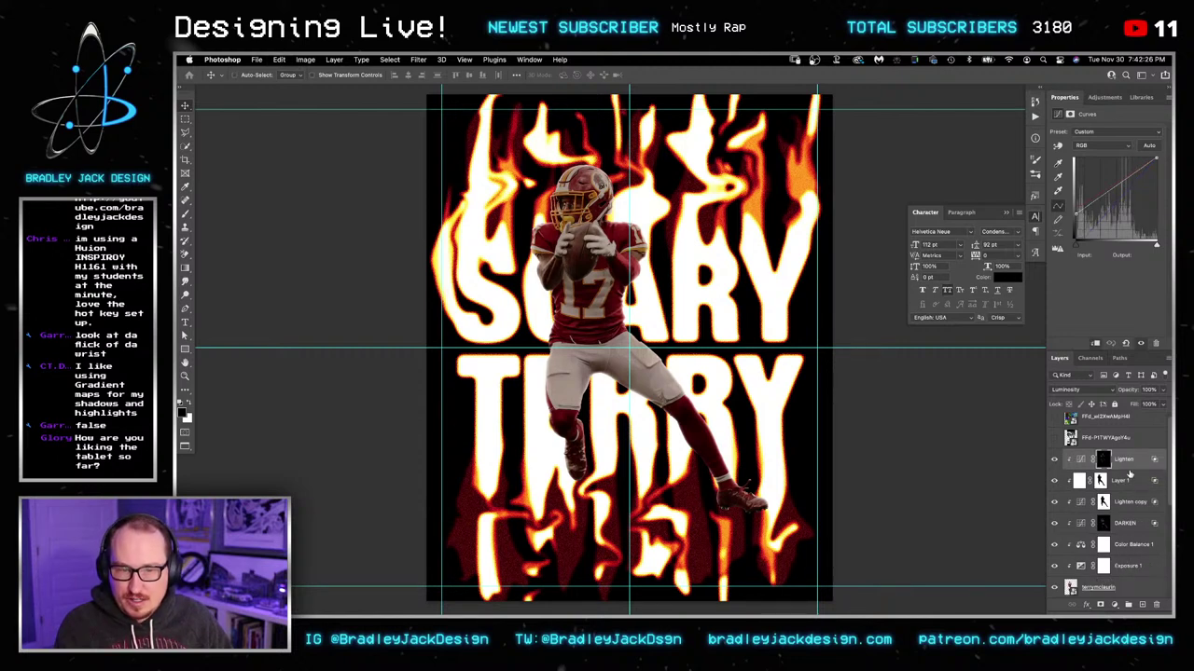
key(super+shift+alt+n)
key(x)
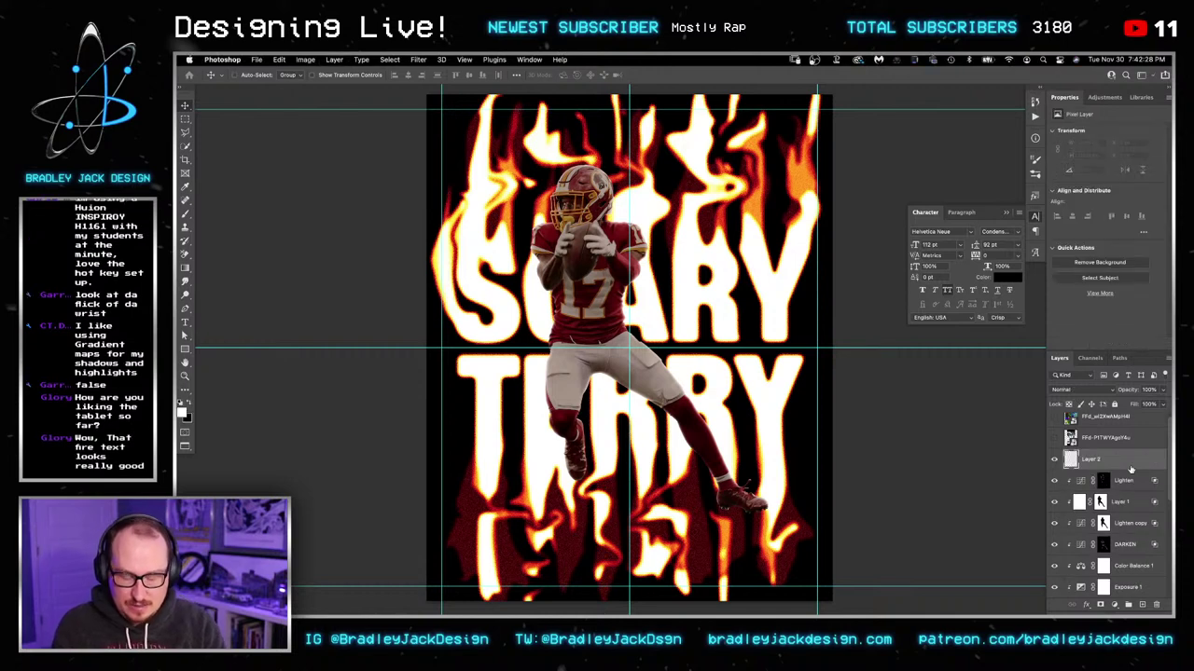
key(shift+alt+s)
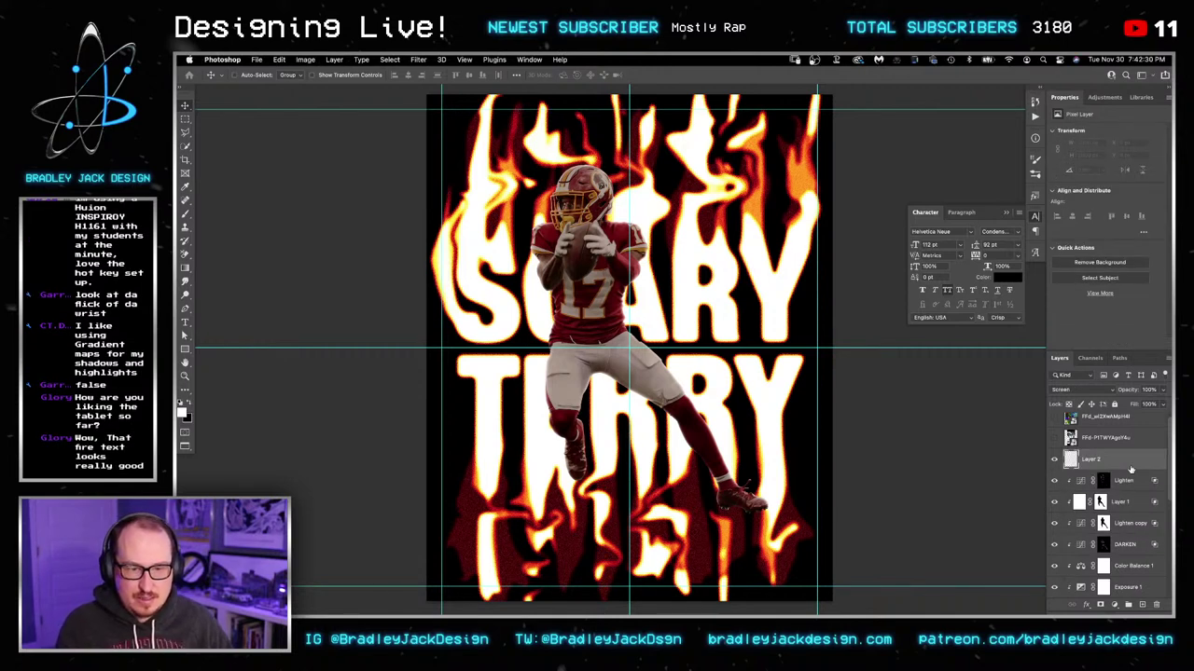
key(BackSpace)
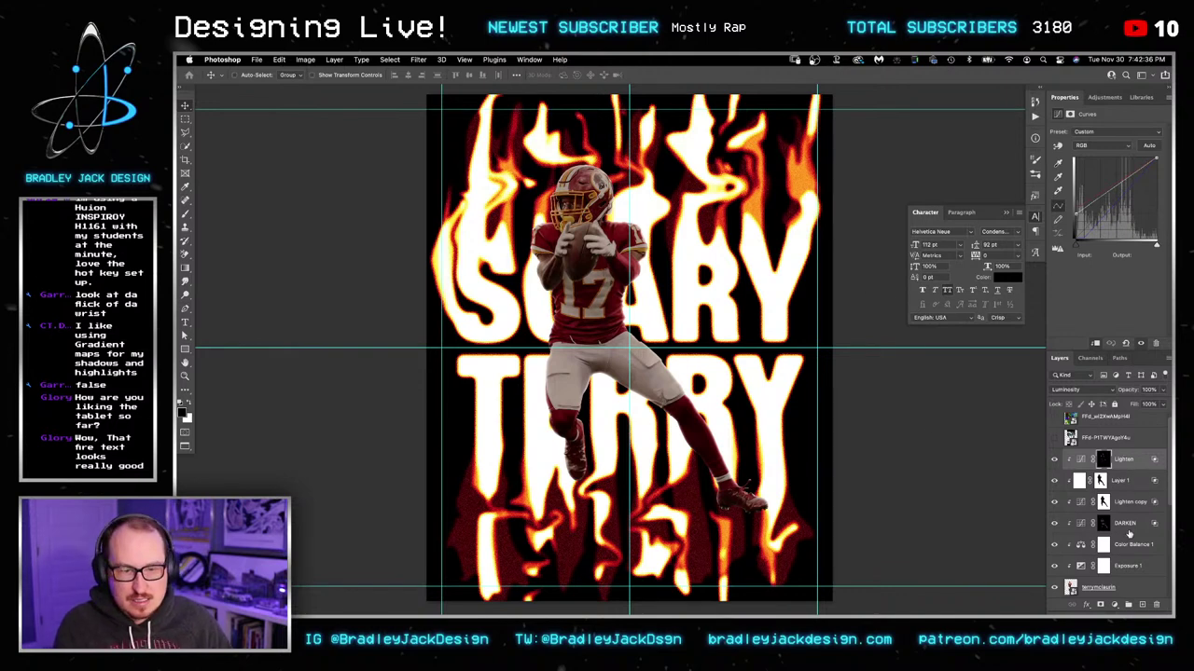
Step: Bring the Gradient Map 1 adjustment from Group 2 to just above the Lighten layer, clipped to the player
scroll(1103, 533, down, 5)
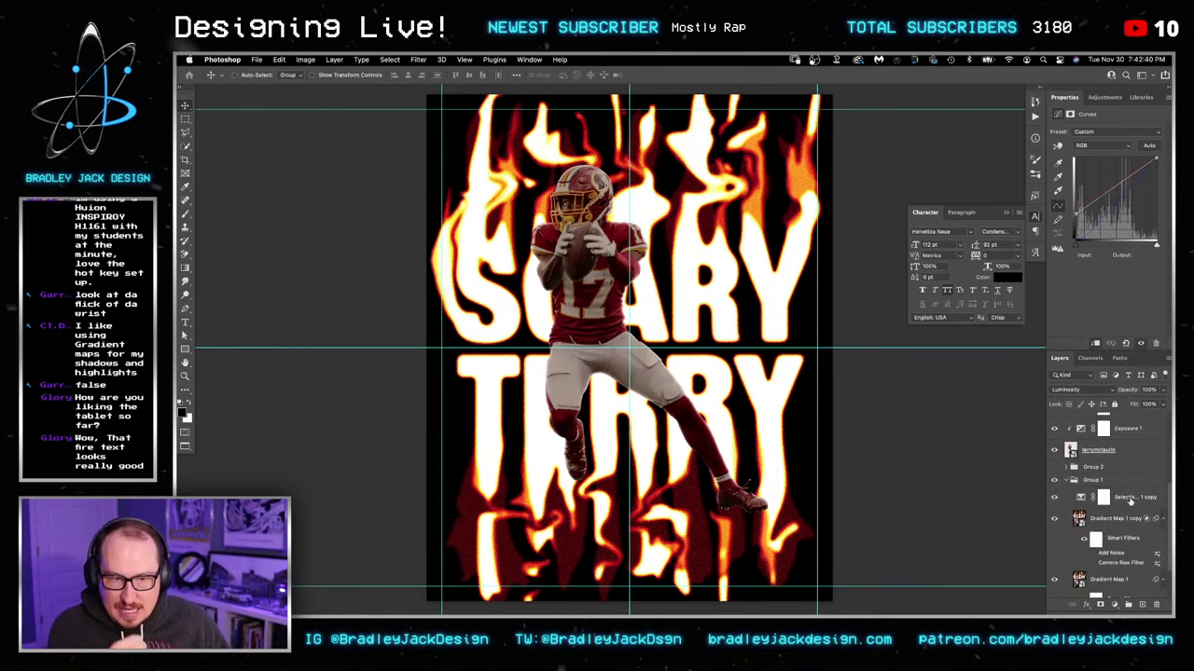
scroll(1137, 493, up, 1)
click(1071, 493)
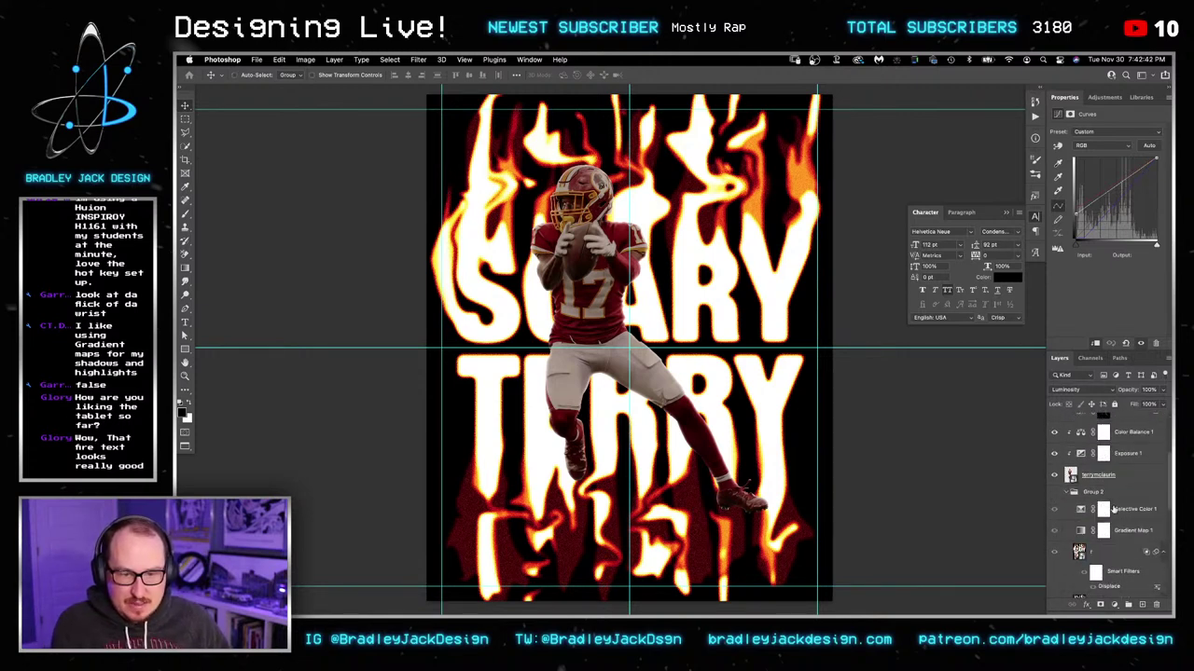
drag(1132, 533, 1126, 477)
scroll(1132, 534, up, 5)
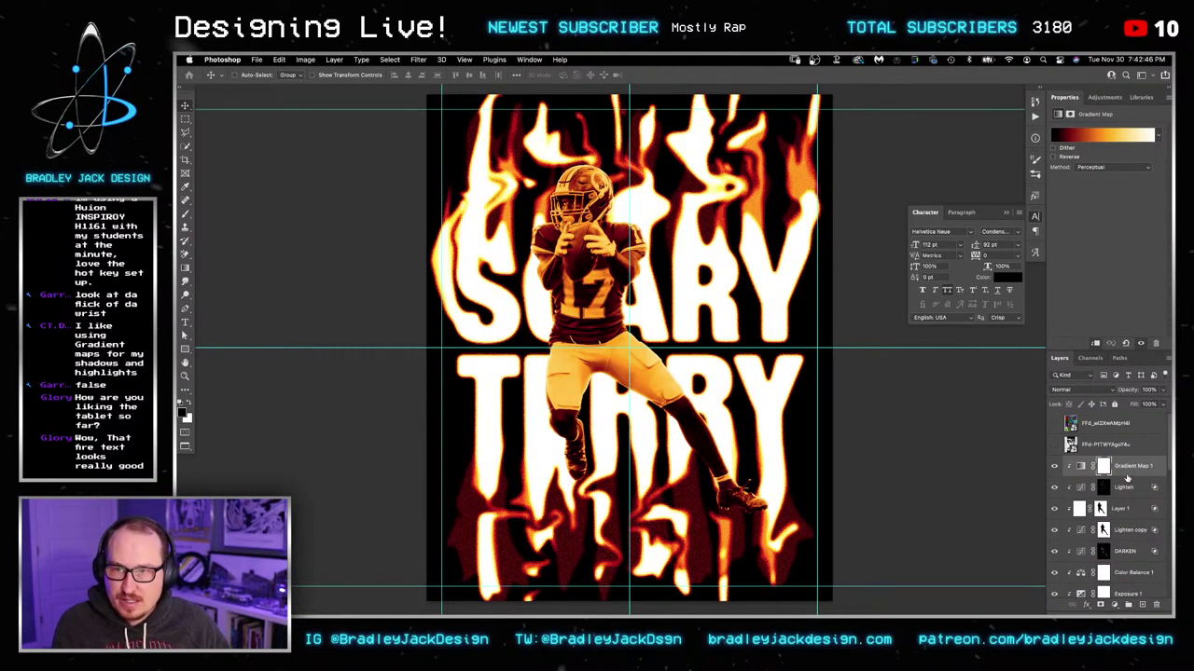
Step: Set the blend mode of the player's clipped Gradient Map 1 to Screen
key(alt+shift+s)
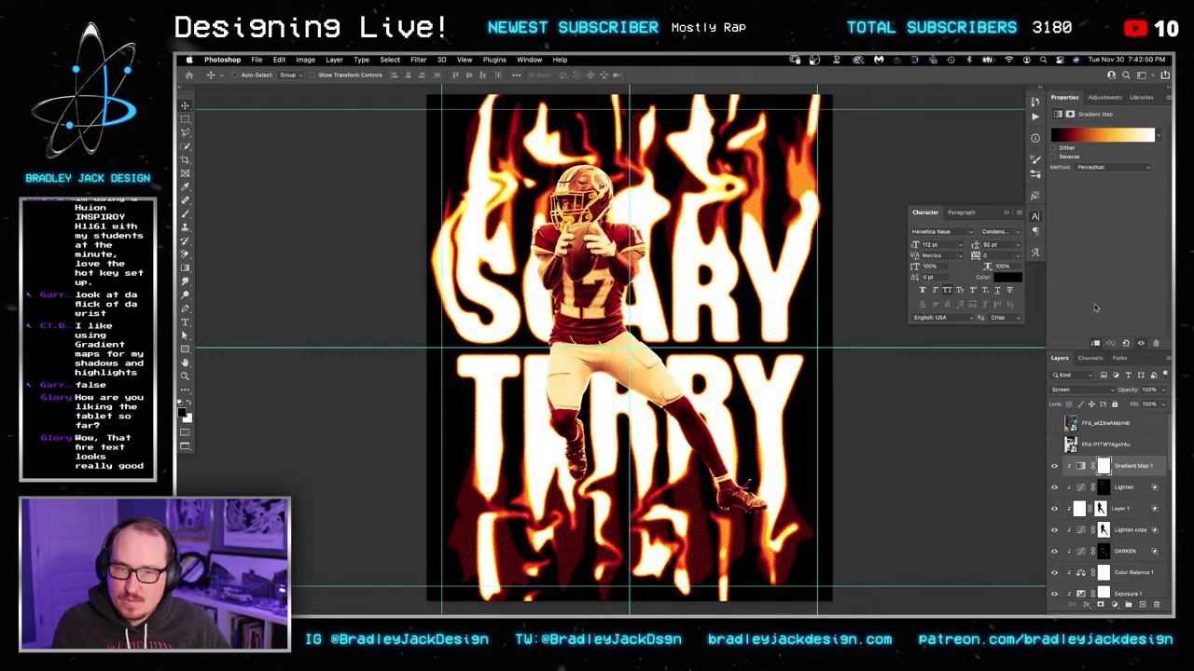
click(1116, 140)
key(Escape)
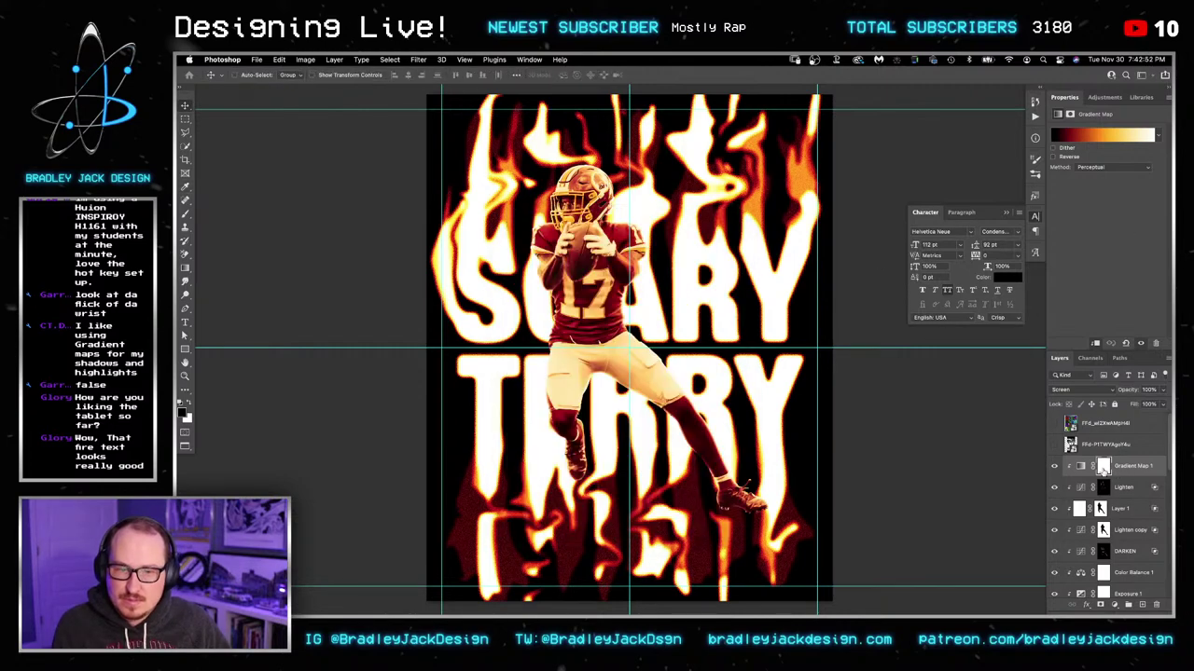
Step: Split the Gradient Map 1 layer's Blend If black slider for the Underlying Layer to 0 / 80
click(1103, 468)
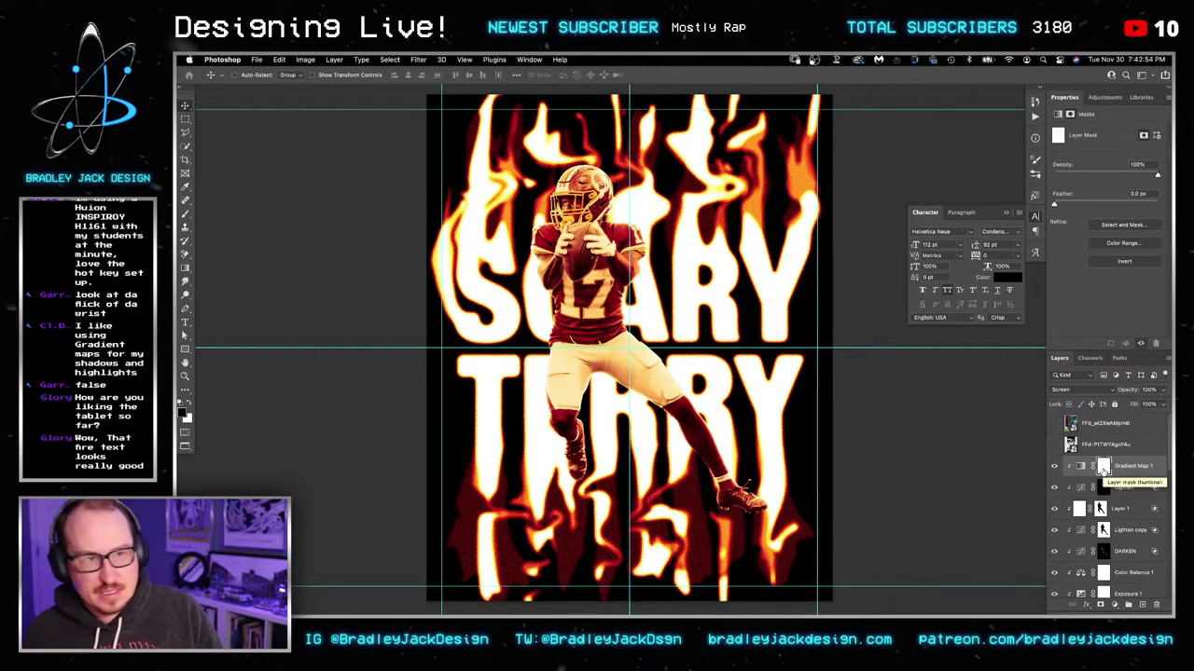
double_click(1152, 469)
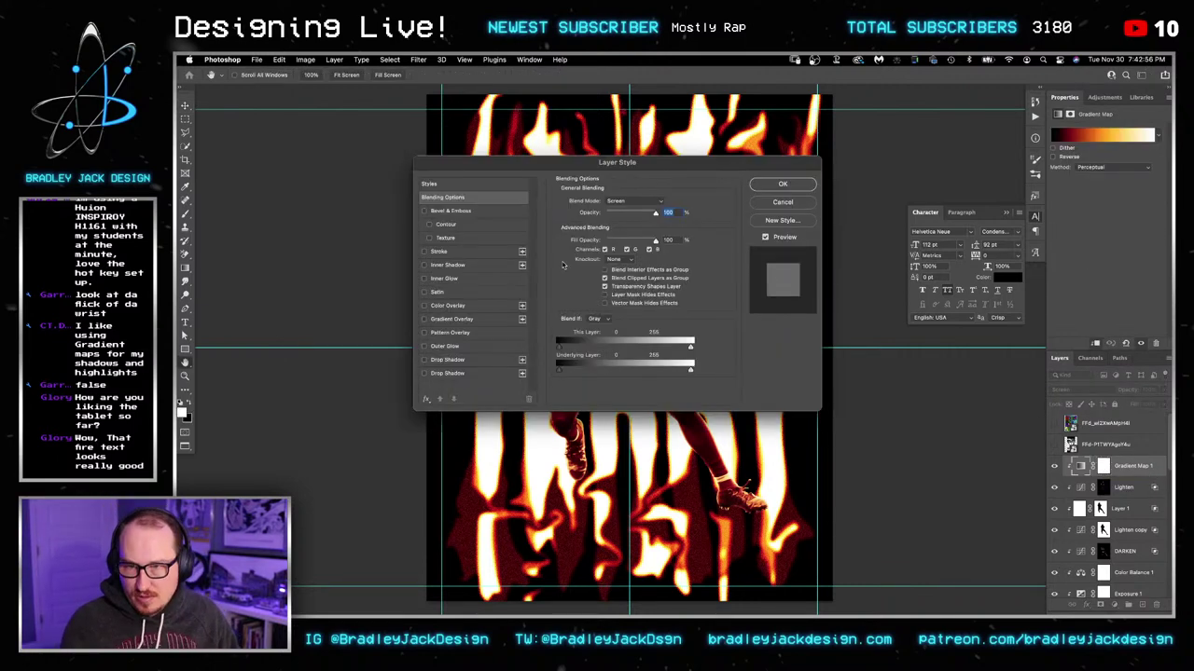
drag(561, 372, 599, 371)
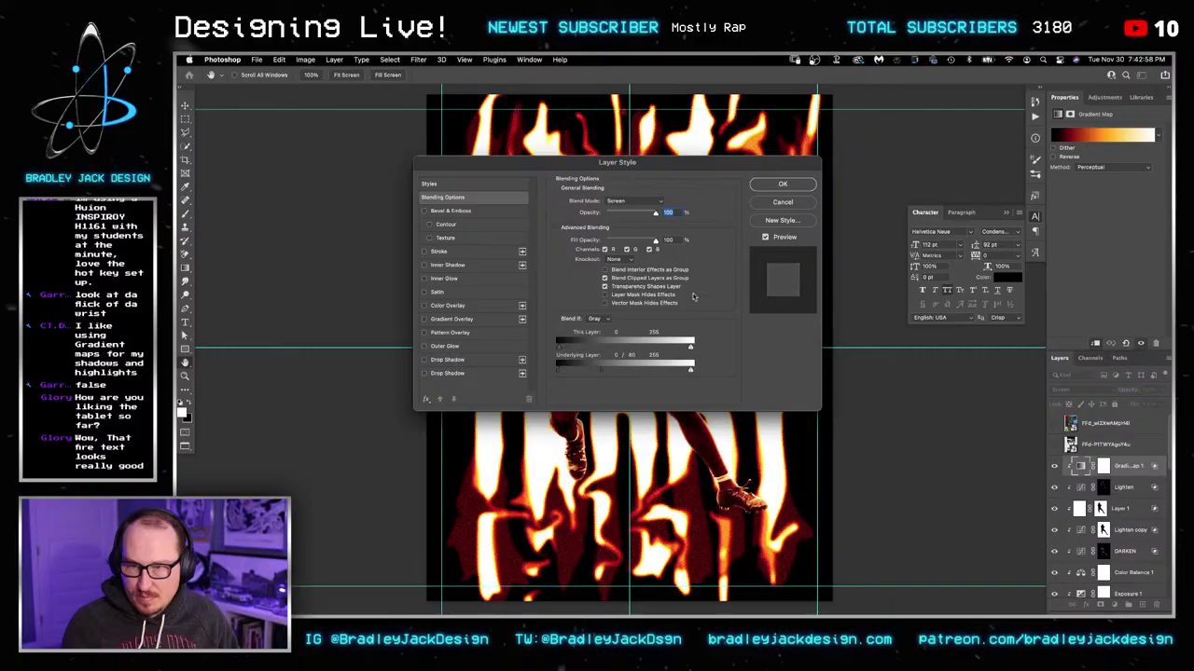
click(795, 184)
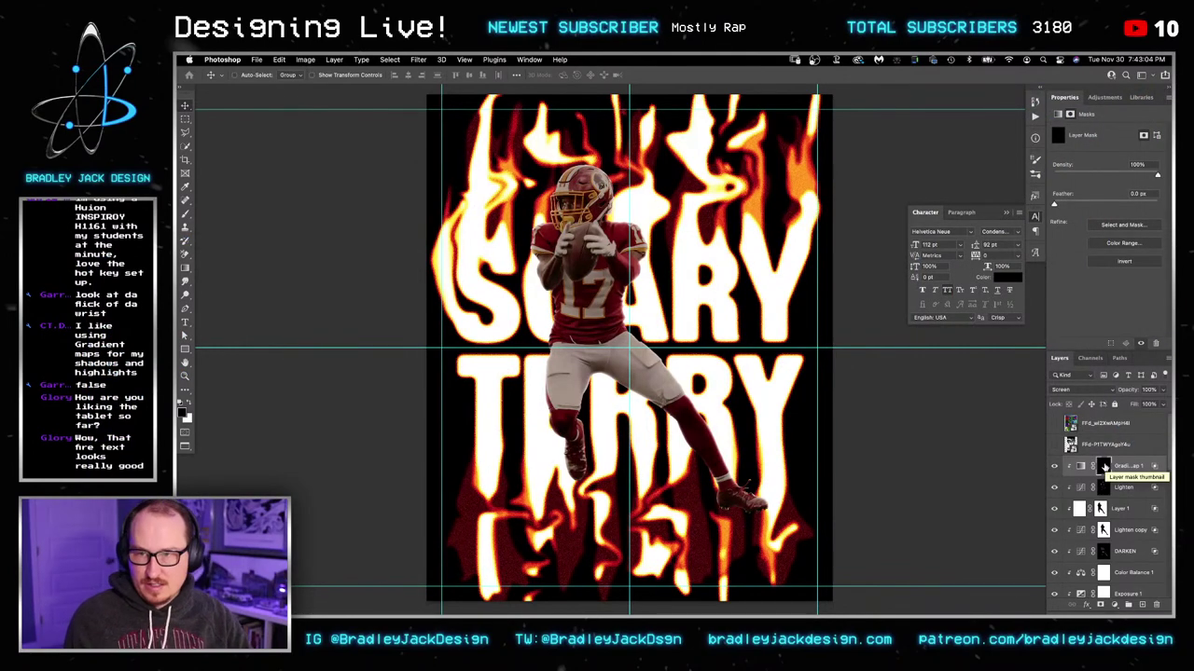
Step: Paint white at 10% brush opacity on the Gradient Map 1 mask to reveal a fiery glow along the player's bent arm beside the football
key(z)
drag(550, 250, 613, 239)
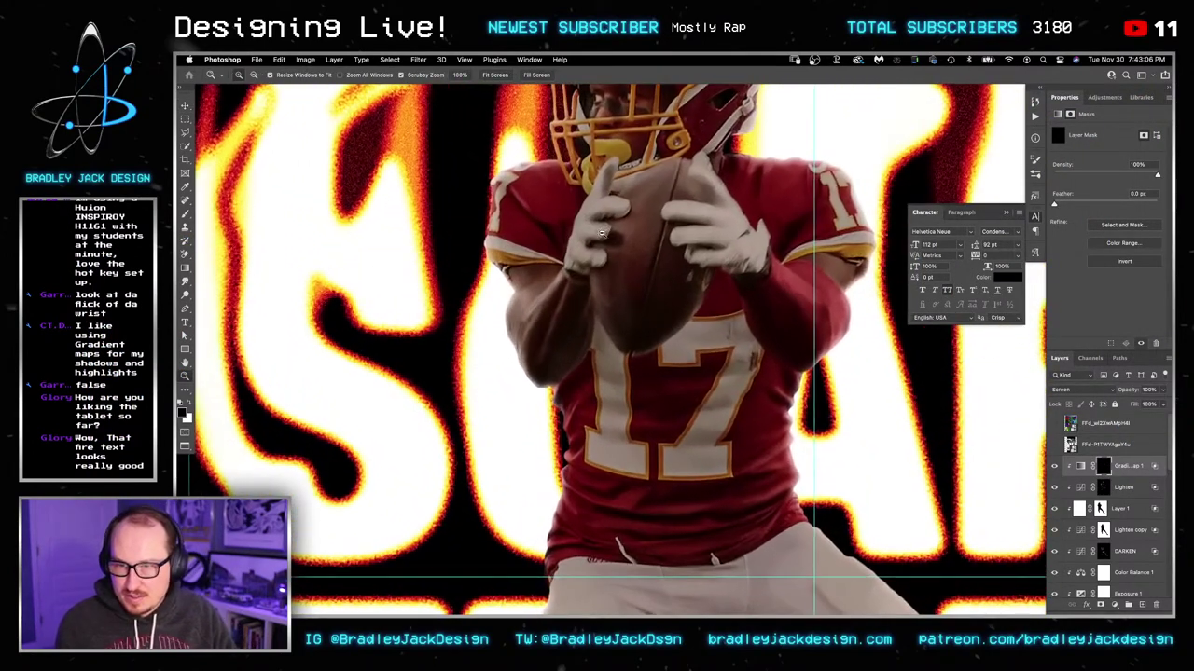
drag(547, 312, 557, 291)
key(b)
key(x)
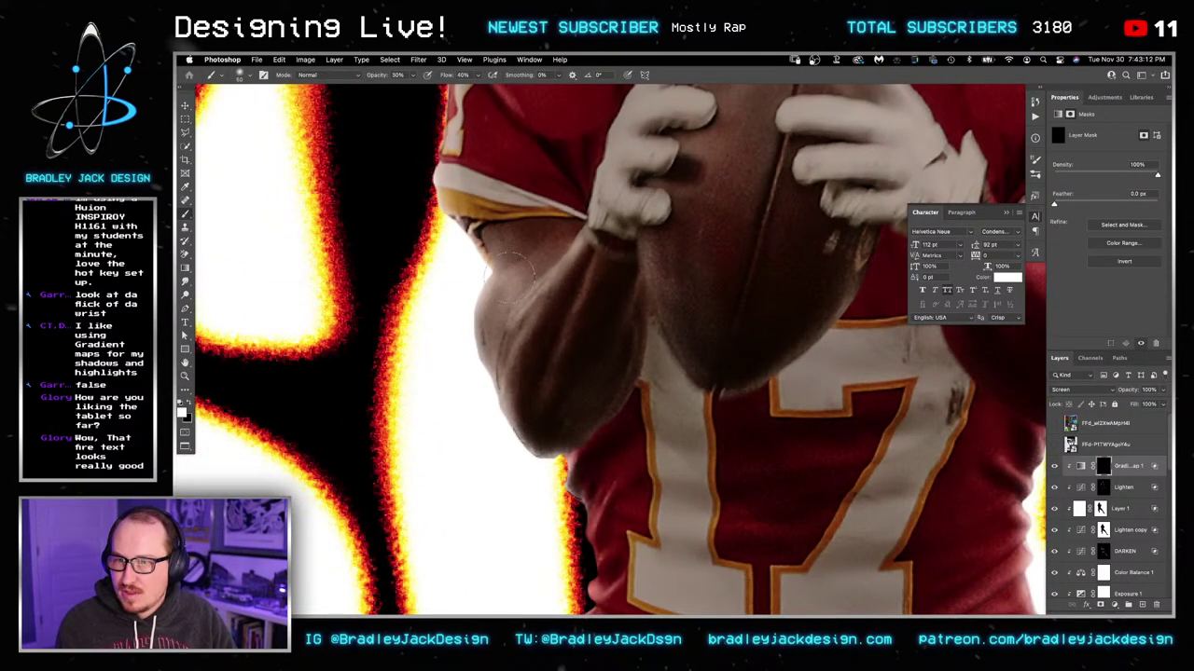
mouse_move(500, 290)
mouse_down()
mouse_move(487, 296)
mouse_move(487, 362)
mouse_move(504, 426)
mouse_up()
key(1)
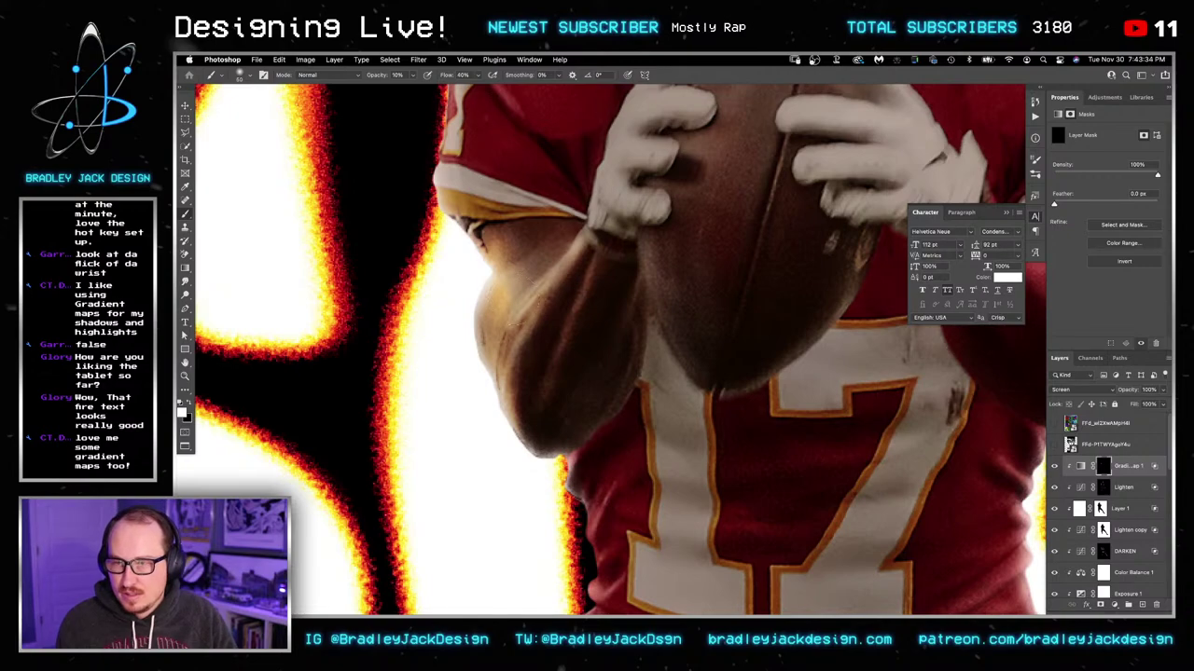
key(super+z)
drag(618, 195, 595, 284)
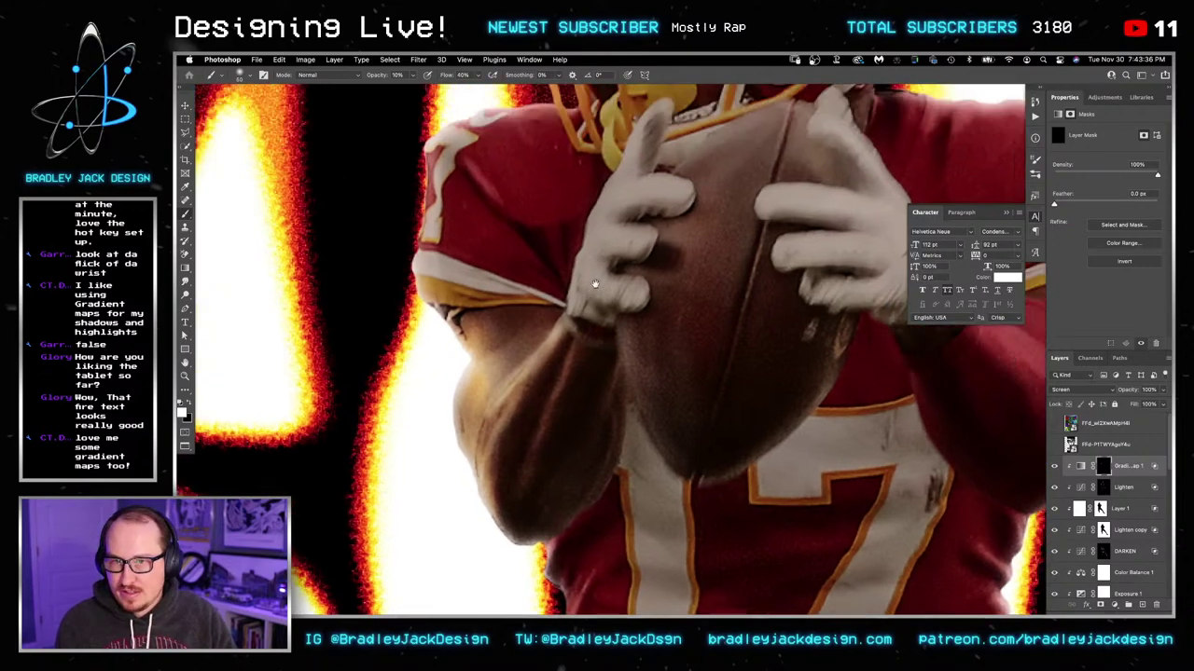
scroll(594, 284, down, 2)
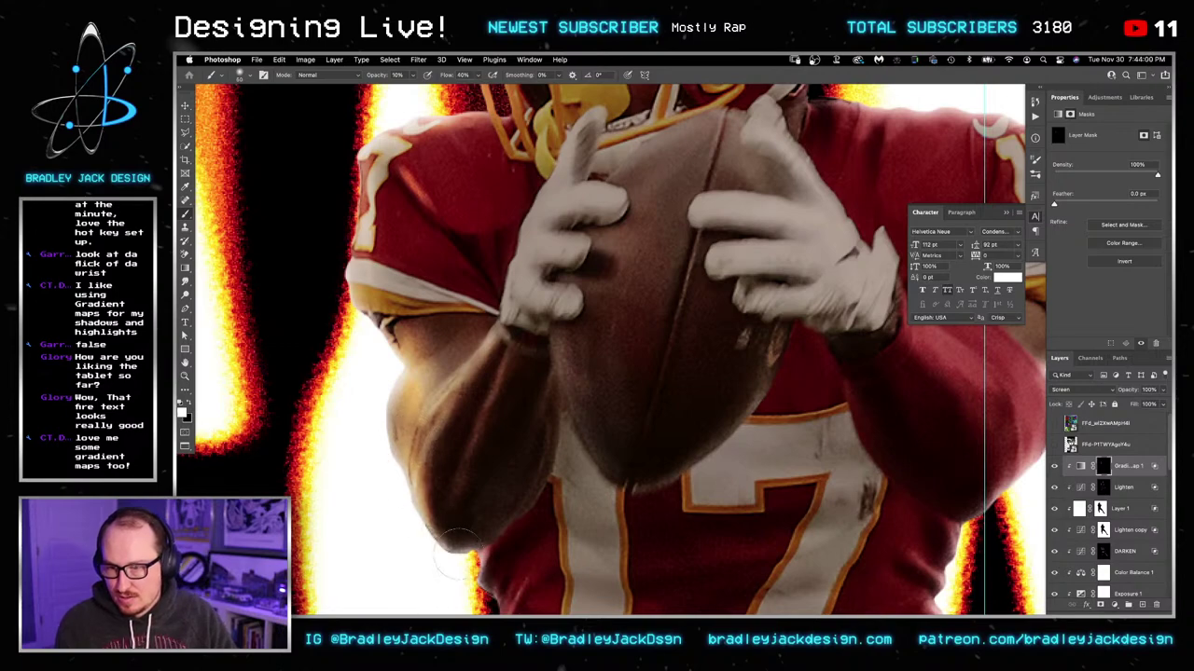
drag(504, 555, 516, 398)
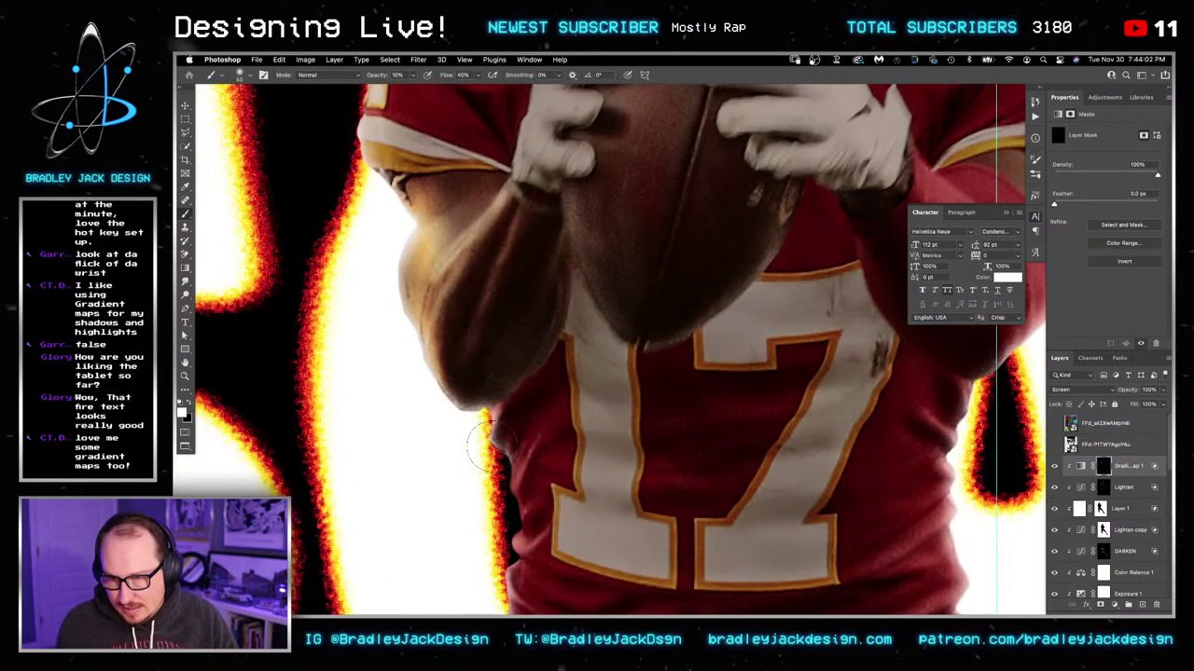
Step: Shift the orange colour stop of the player's Gradient Map 1 gradient closer to the white end
click(1083, 465)
click(1114, 136)
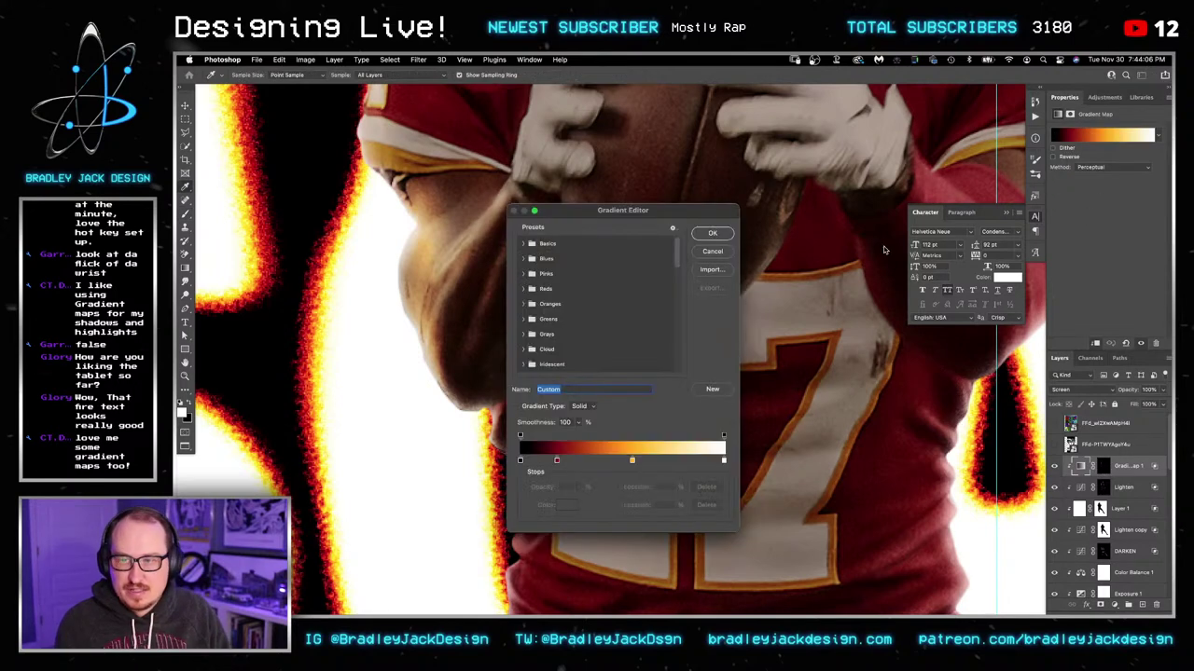
drag(632, 459, 725, 479)
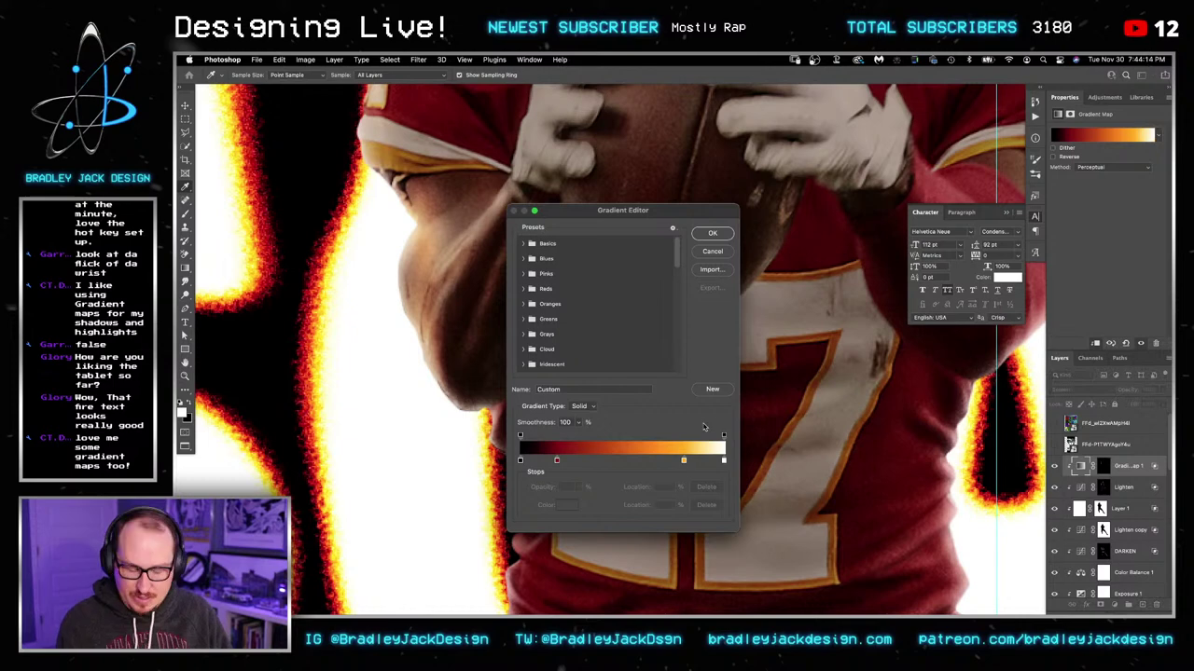
key(Return)
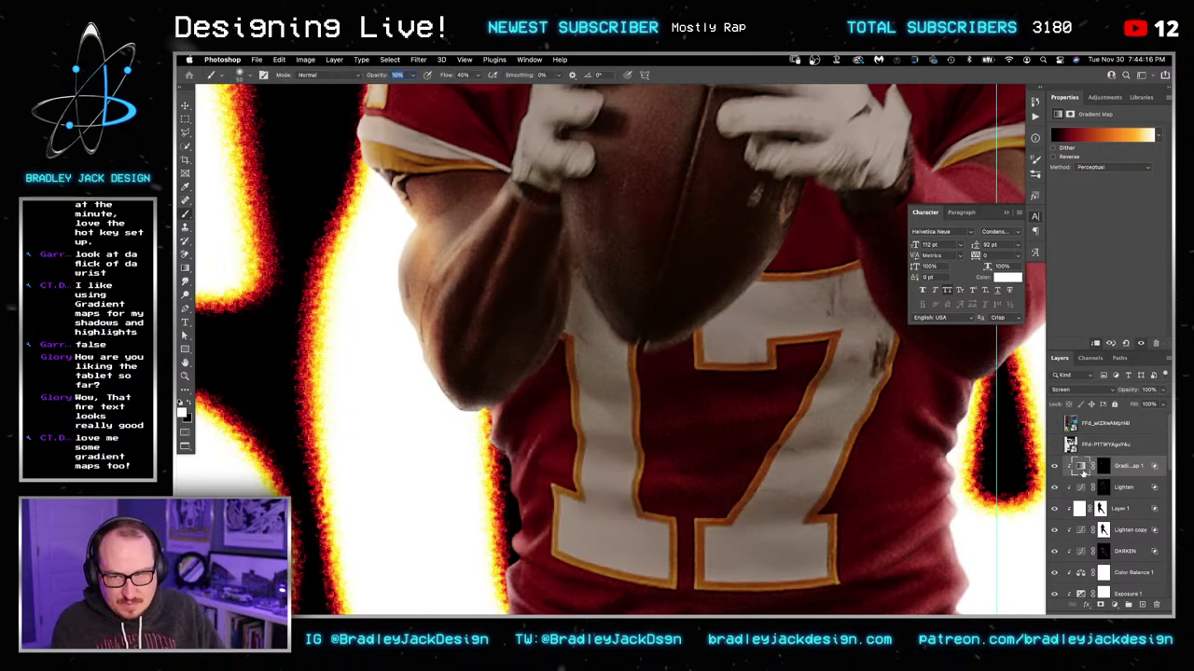
Step: Paint the glow on the Gradient Map 1 mask along the jersey's side just below the elbow, with white at 10% opacity
click(1103, 465)
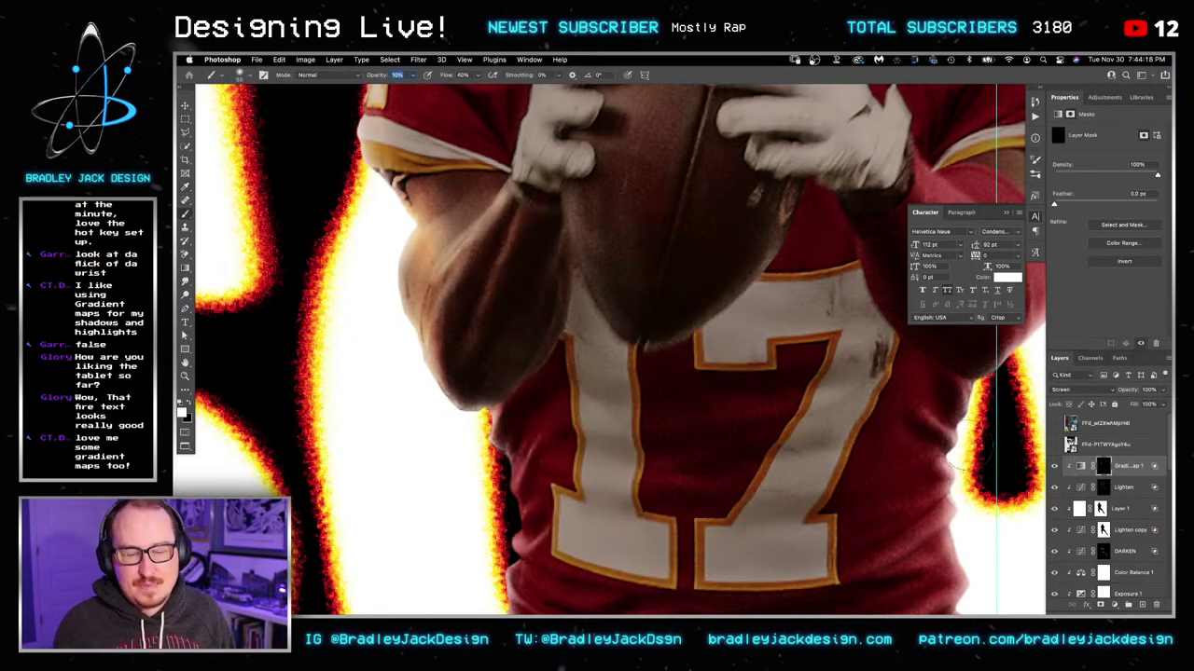
mouse_move(580, 448)
mouse_down()
mouse_move(504, 417)
mouse_move(492, 426)
mouse_up()
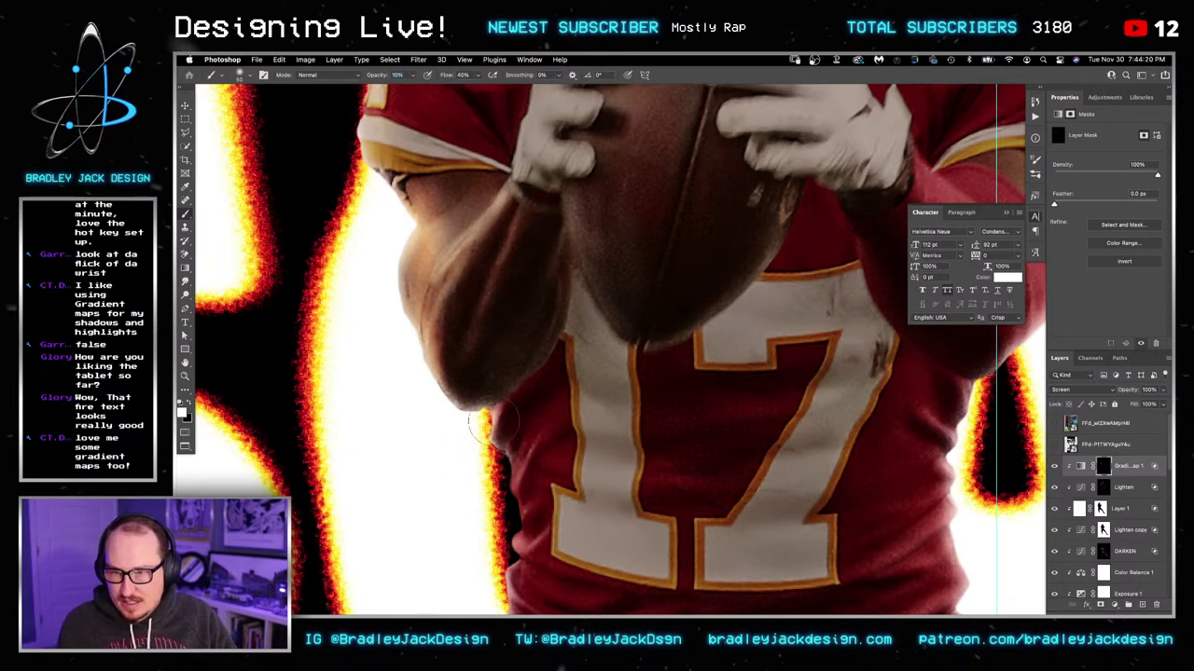
Step: Undo the last brush stroke and compare the figure with Layer 1 hidden and shown
key(ctrl+z)
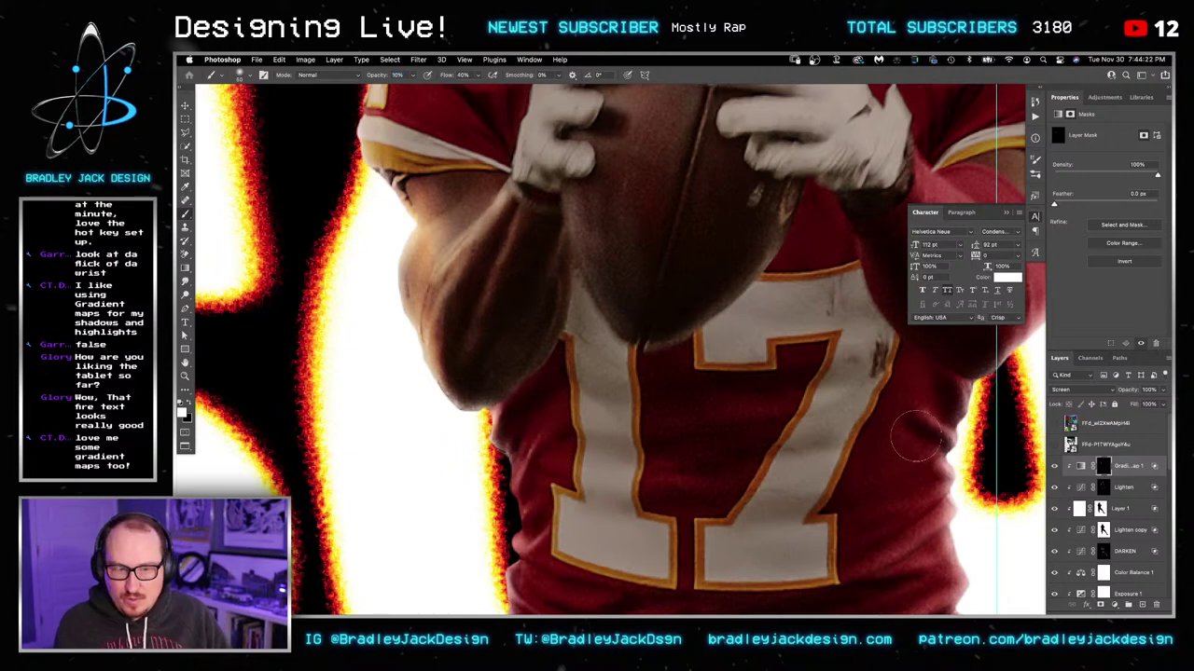
click(1054, 509)
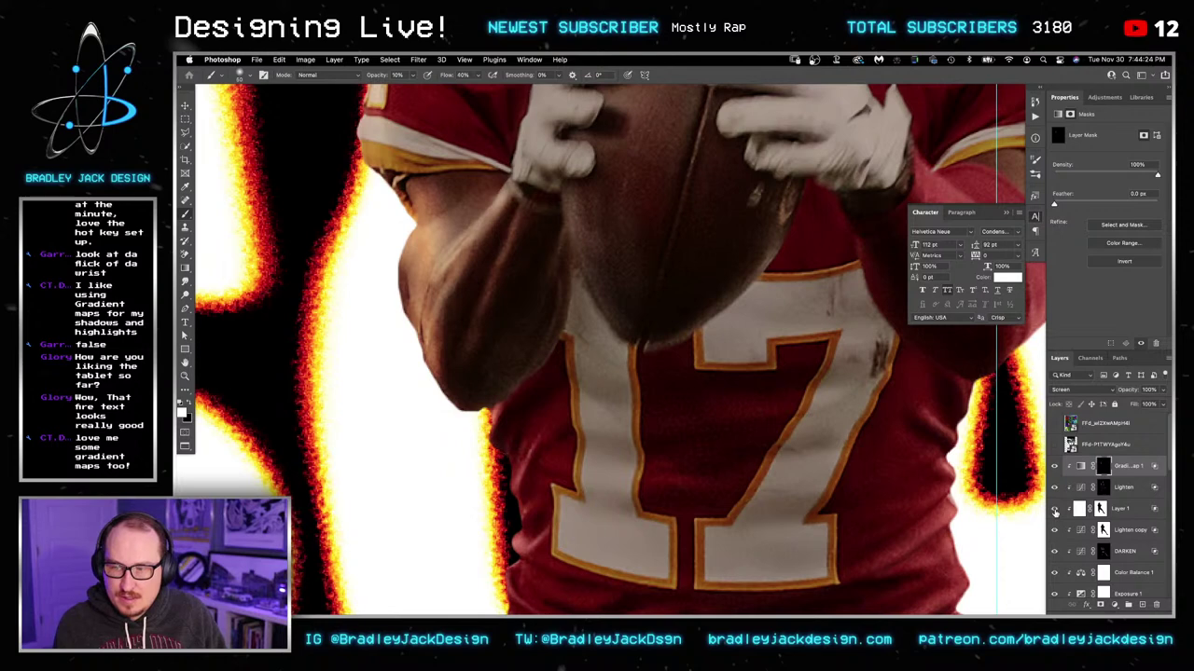
click(1054, 509)
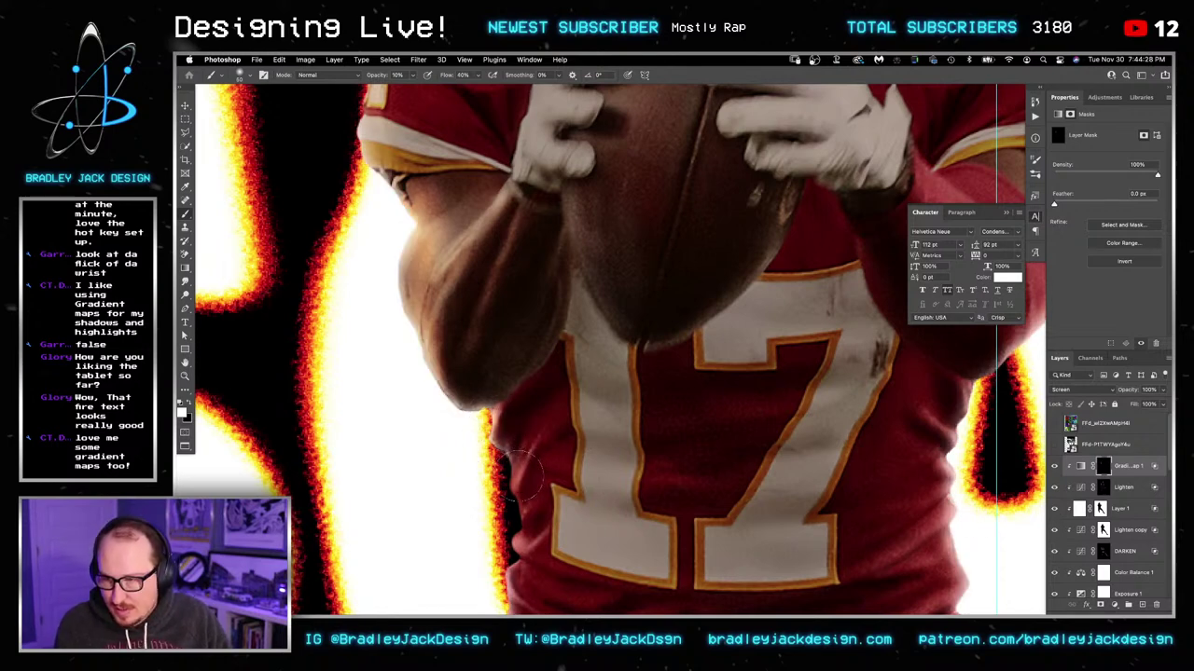
Step: With a smaller white brush at 20% opacity, paint highlights on the gradient map mask along the jersey's edge beside the 1
key(2)
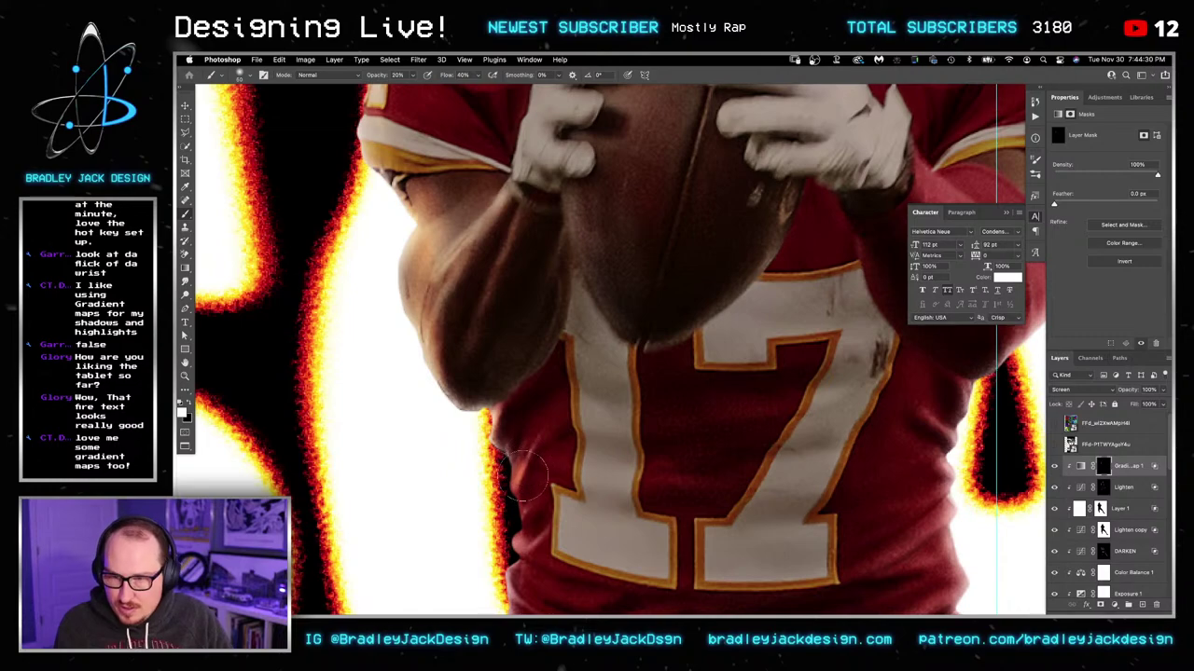
mouse_move(564, 436)
ctrl+alt+mouse_down()
mouse_move(527, 447)
mouse_move(610, 255)
ctrl+alt+mouse_up()
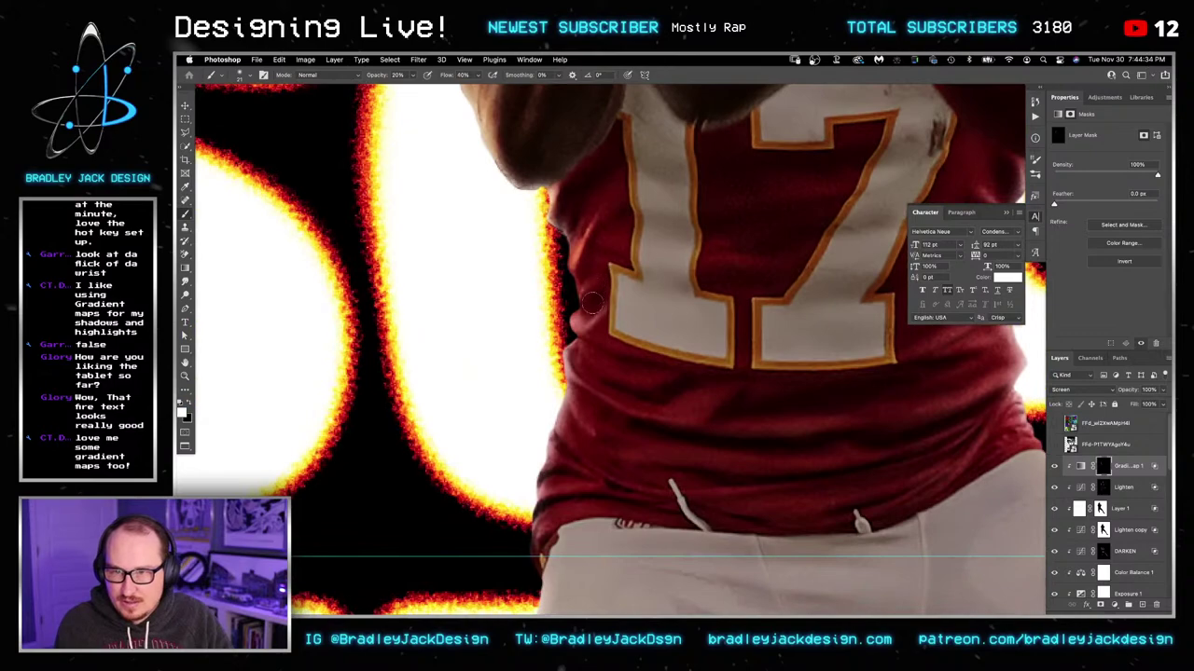
key(z)
click(584, 311)
key(b)
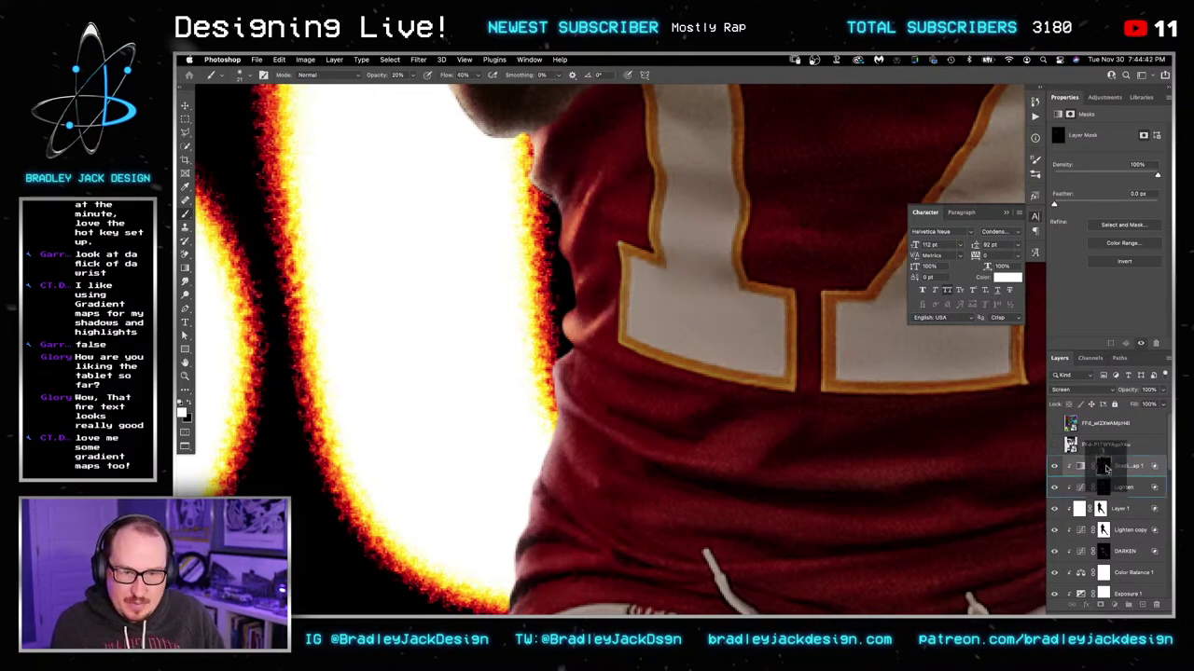
Step: Check the whole poster, then paint highlights on the gradient map mask along the jersey folds above the waistband
key(super+0)
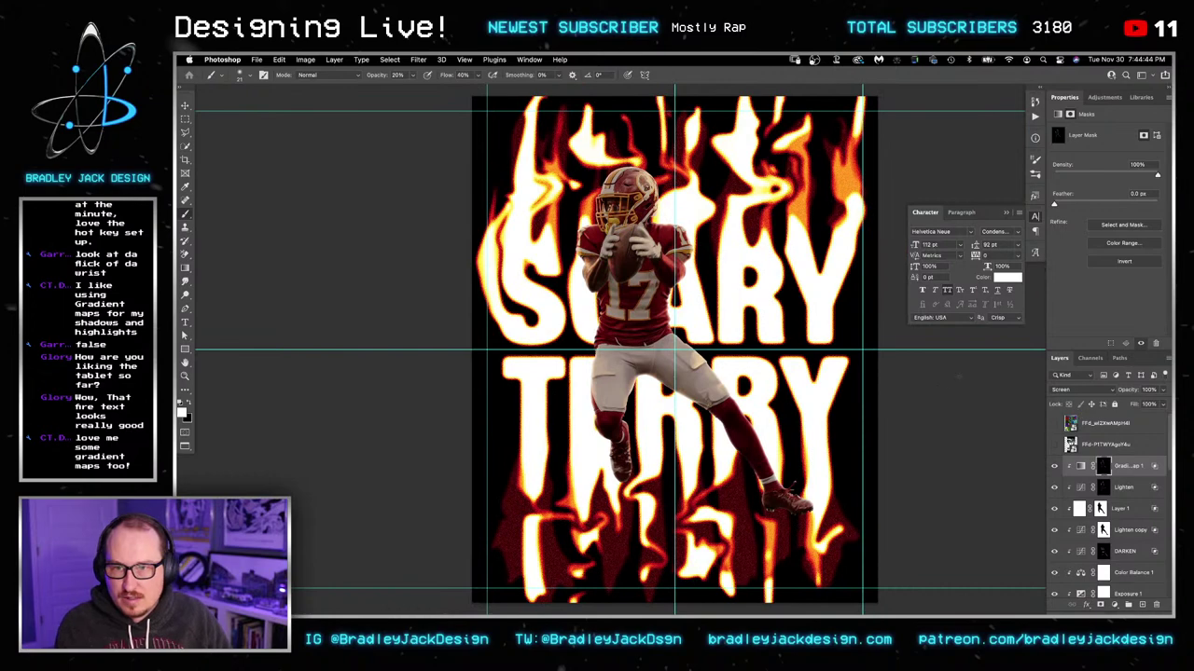
key(z)
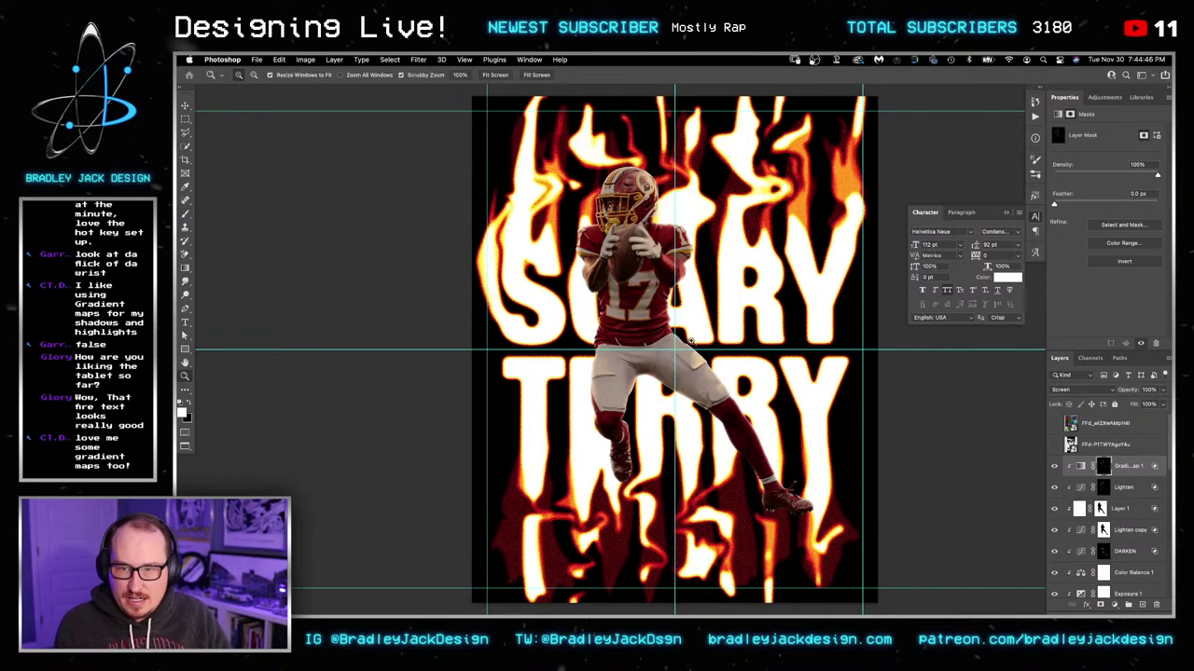
drag(692, 343, 705, 350)
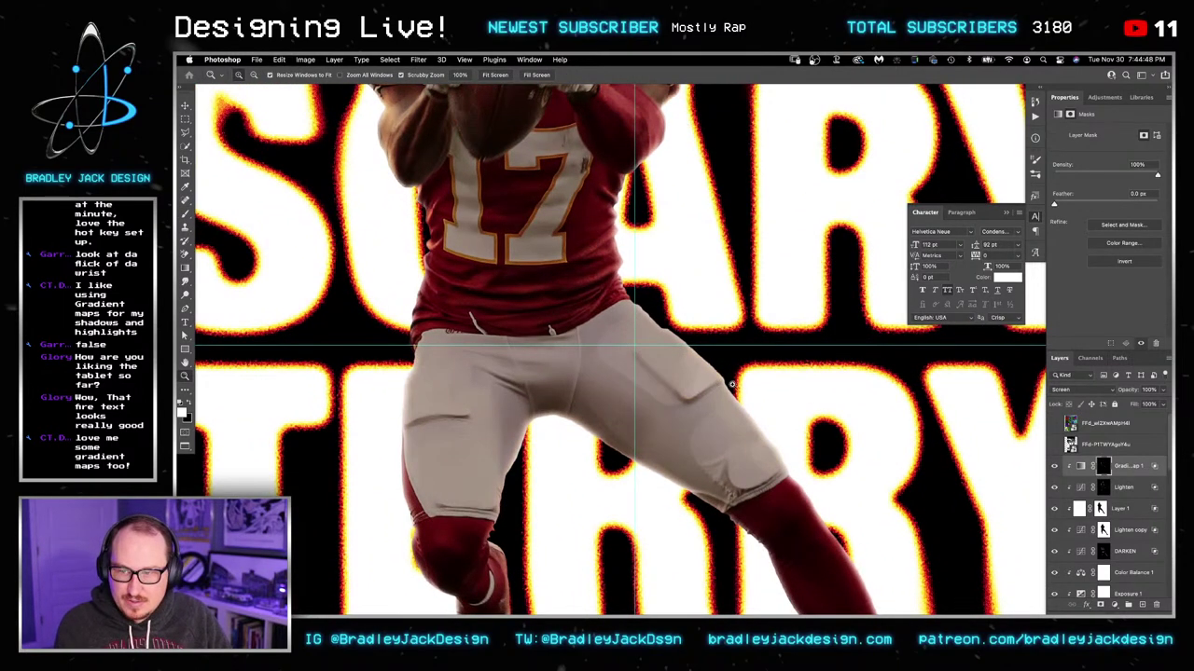
click(449, 253)
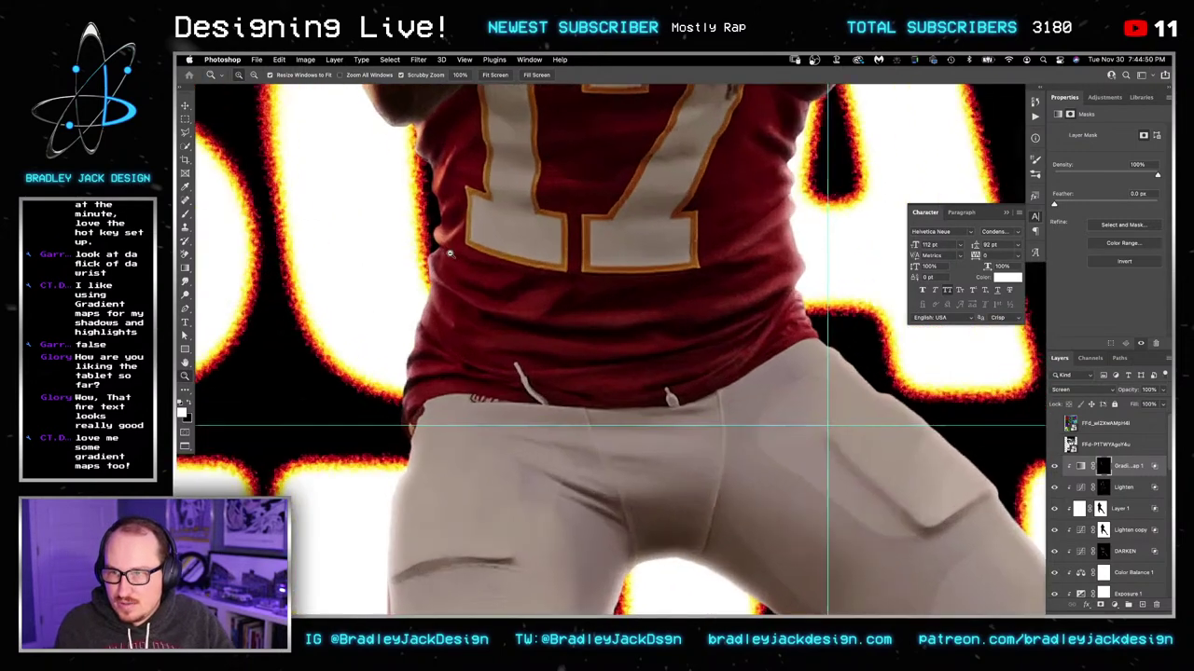
key(b)
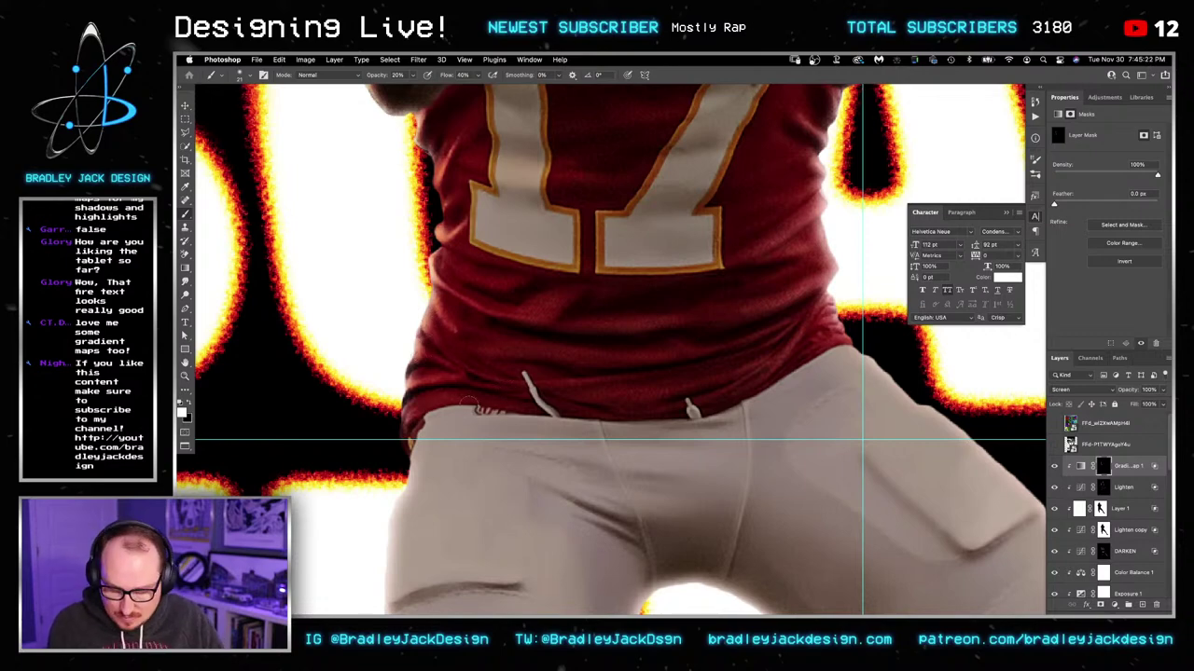
scroll(470, 405, up, 5)
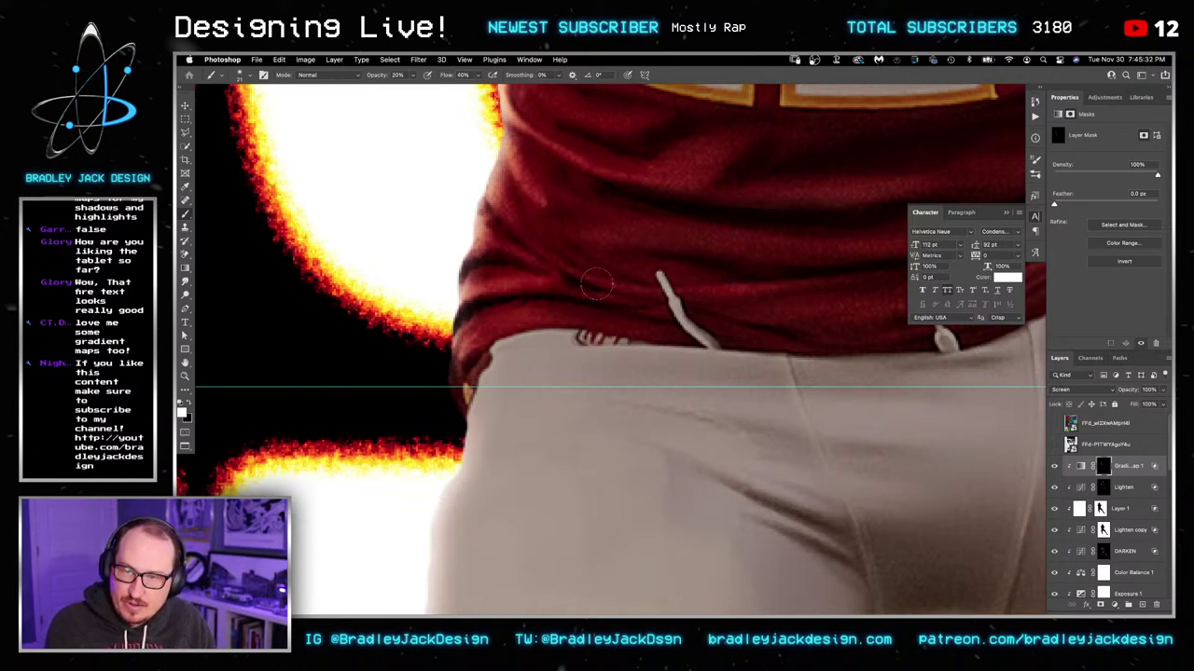
drag(664, 259, 588, 292)
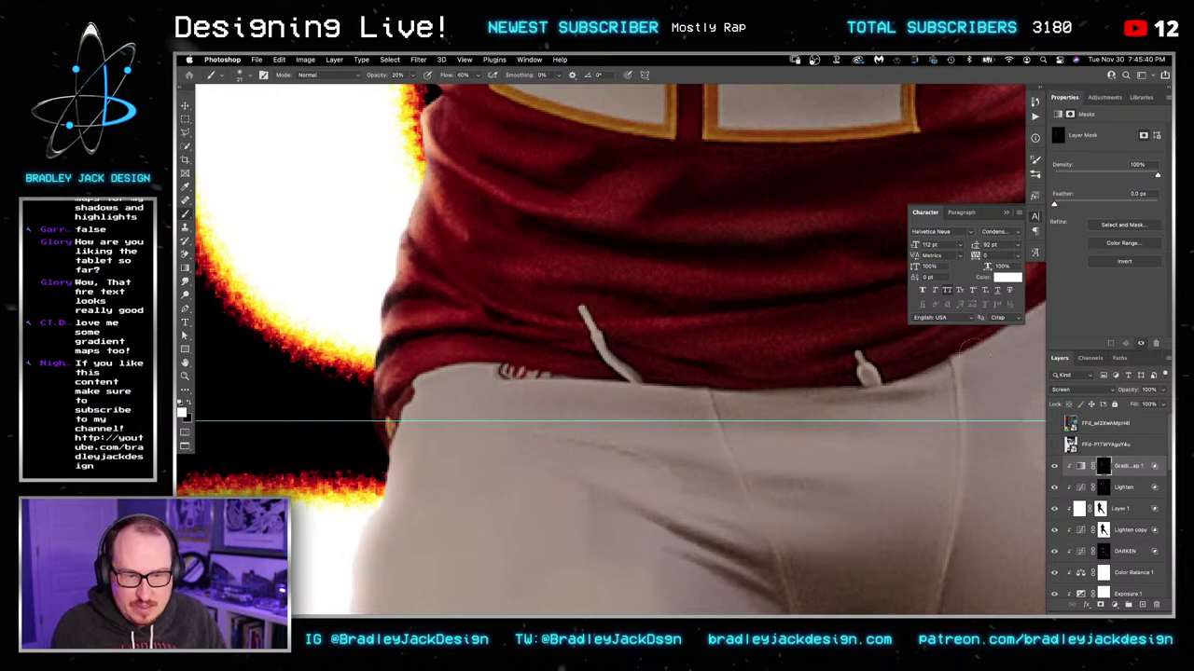
Step: In the gradient map layer's Blend If settings, lower the split underlying-layer shadow slider to about 38
double_click(1124, 472)
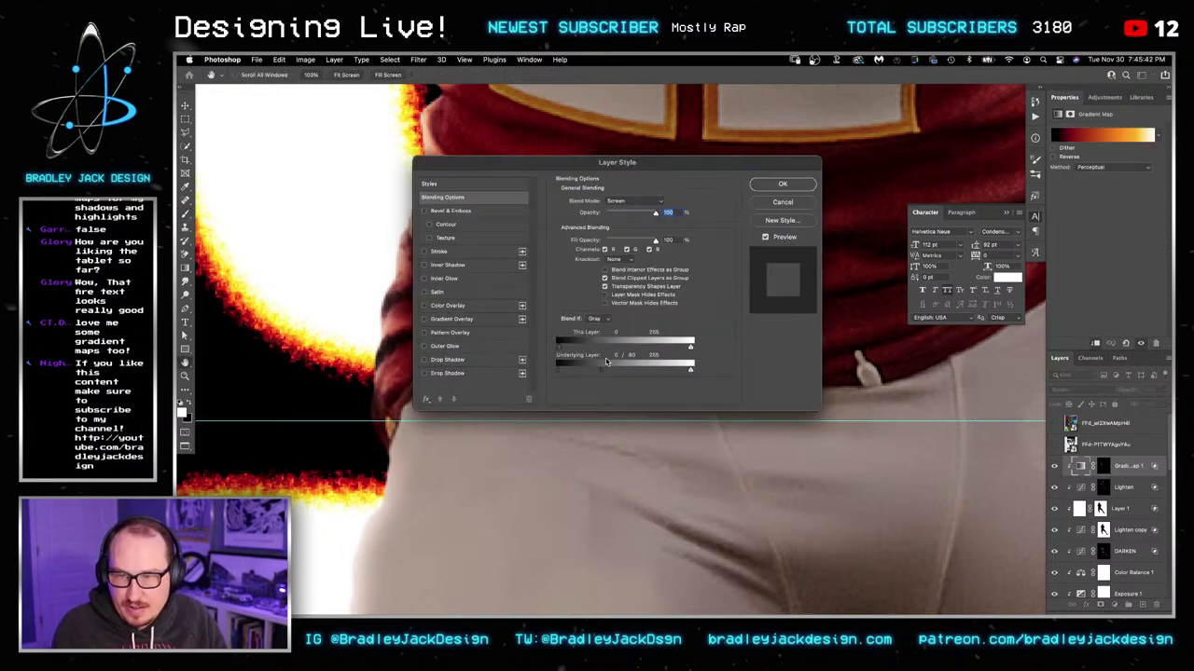
drag(598, 373, 577, 371)
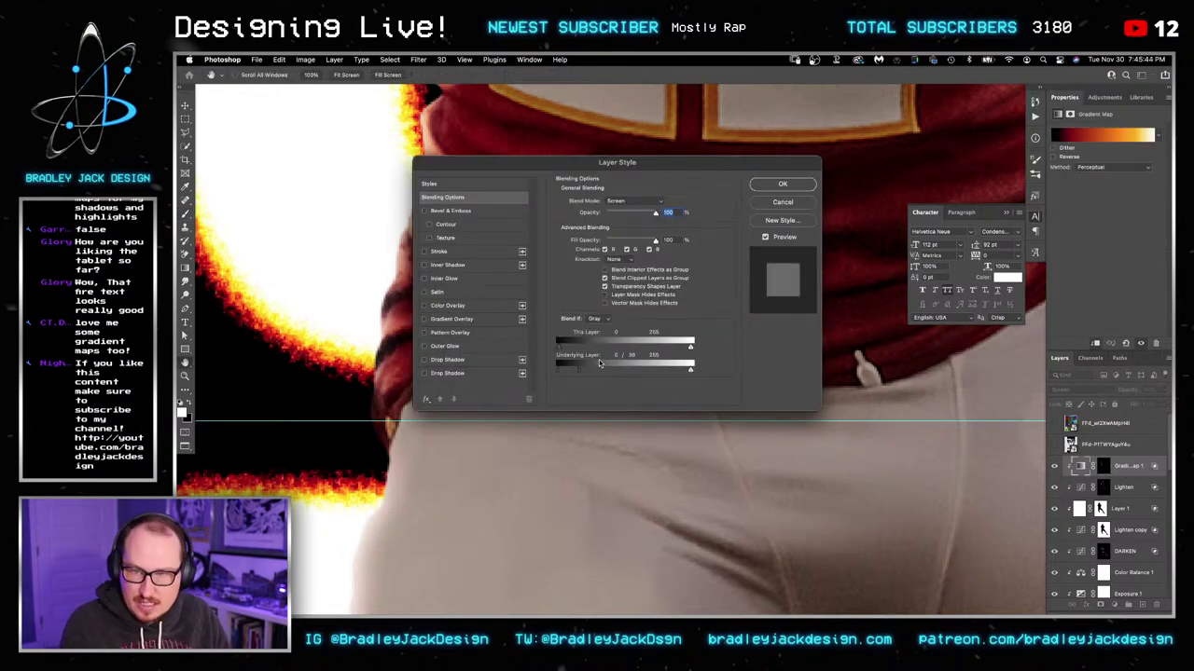
key(Return)
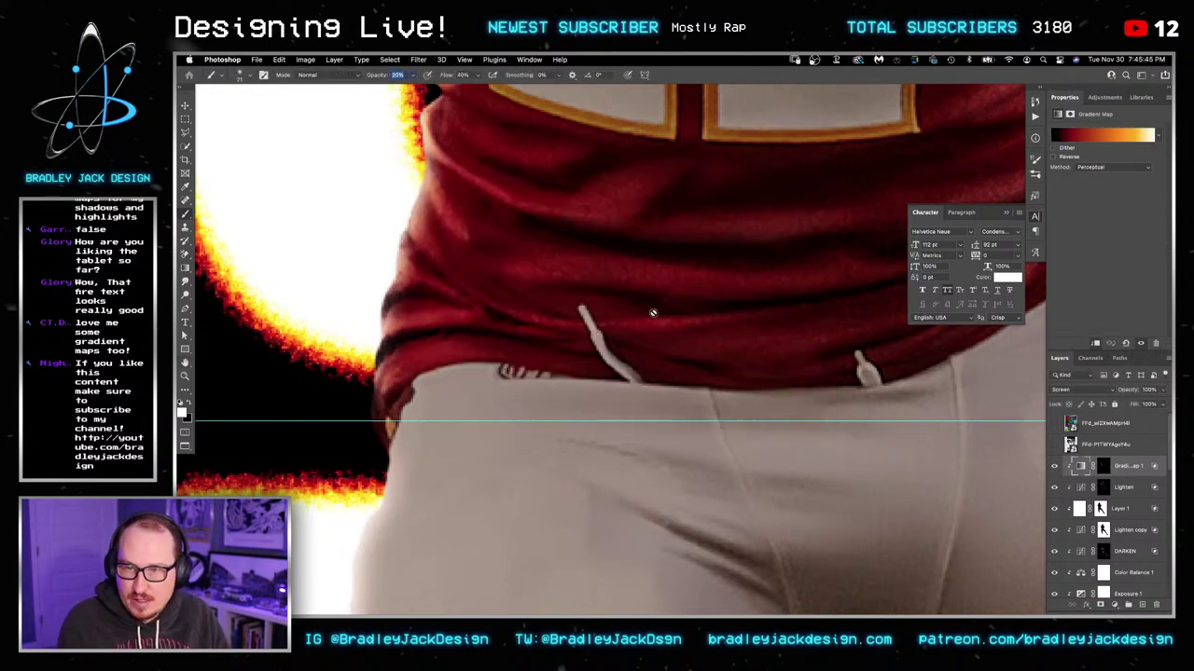
Step: Paint white on the gradient map mask to highlight the jersey folds between the 7 and the adjacent side of the torso
click(1103, 467)
mouse_move(746, 224)
mouse_down()
mouse_move(709, 320)
mouse_move(597, 319)
mouse_up()
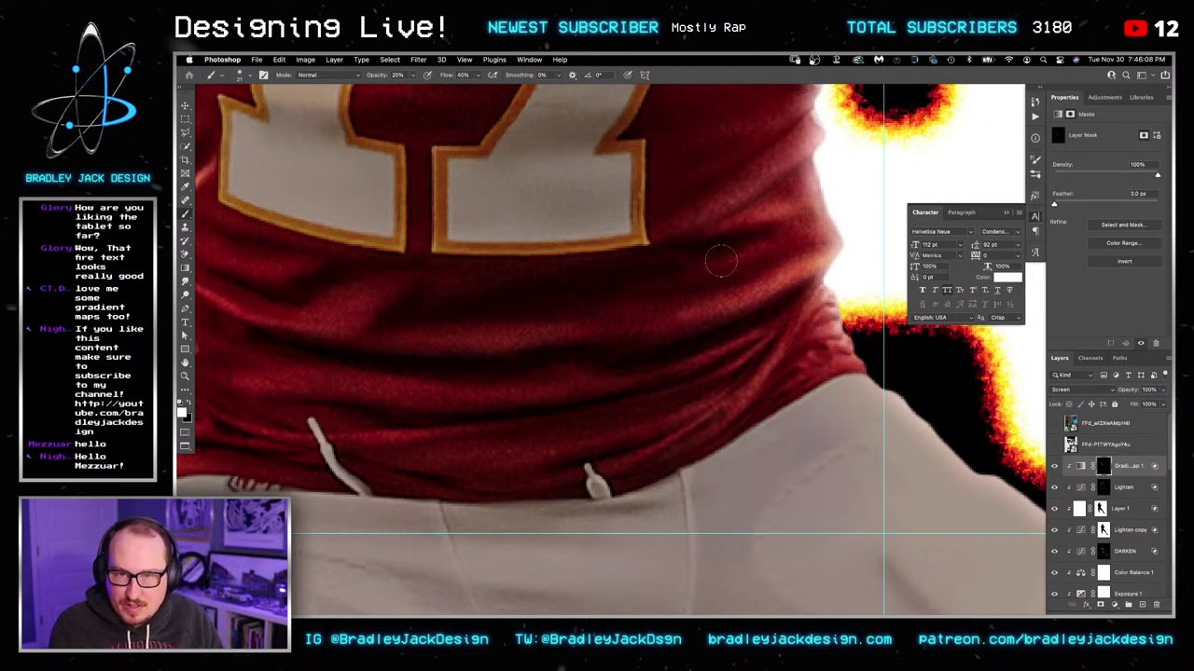
drag(803, 154, 751, 197)
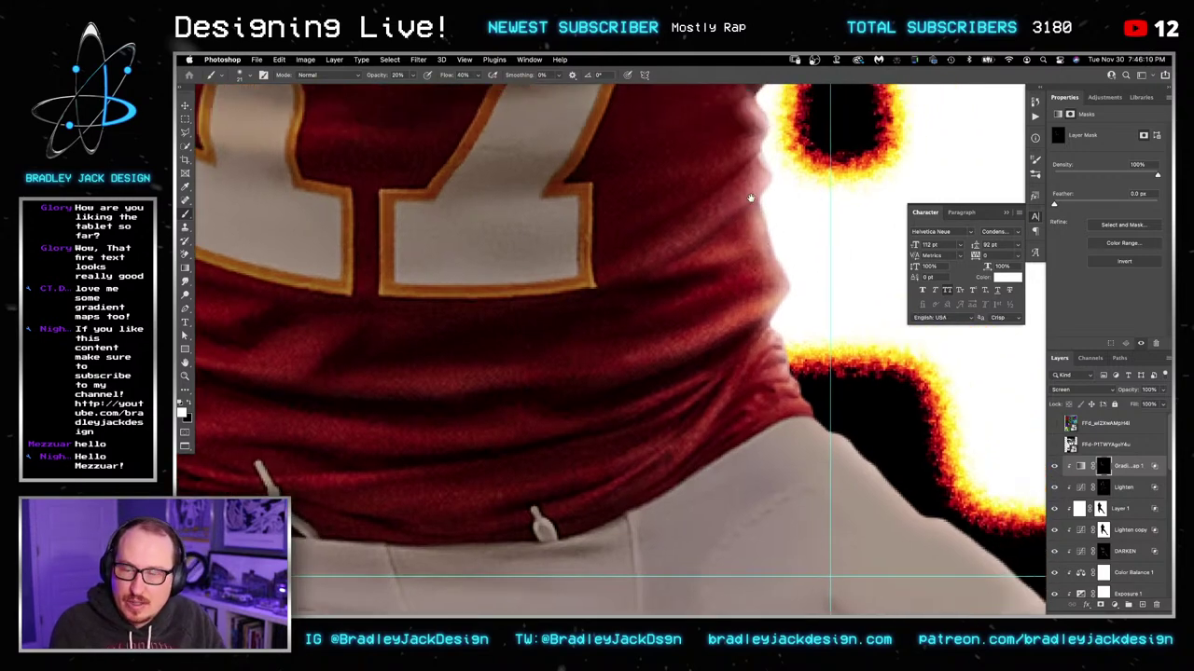
mouse_move(686, 233)
mouse_down()
mouse_move(623, 285)
mouse_move(674, 237)
mouse_up()
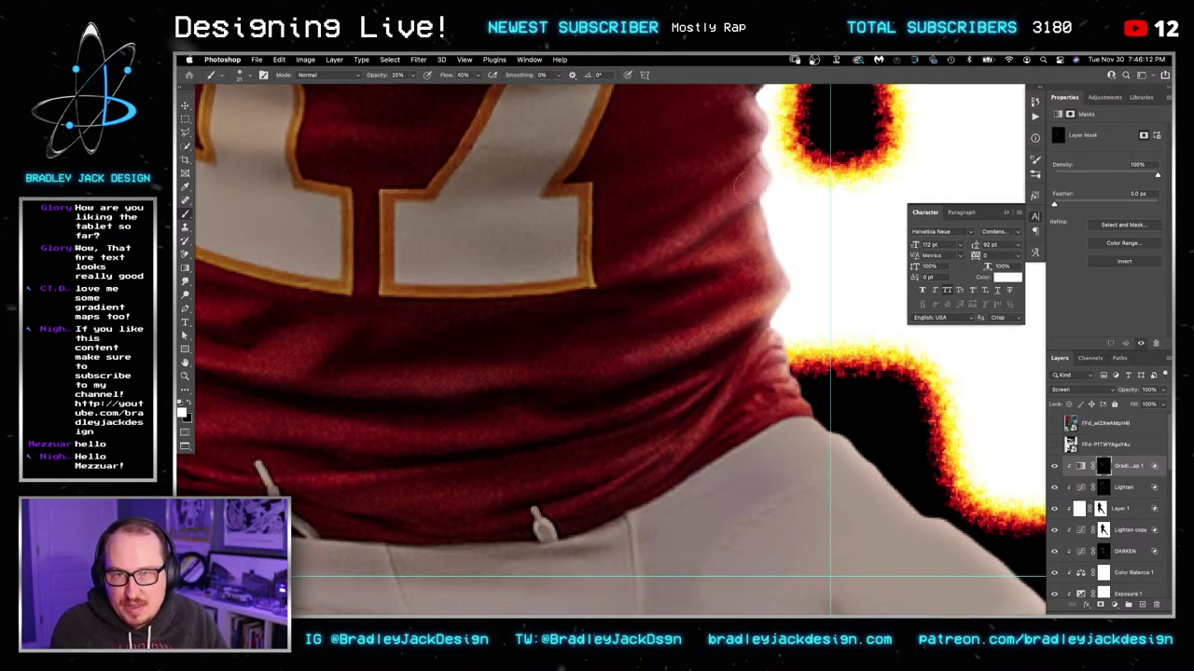
drag(731, 205, 698, 332)
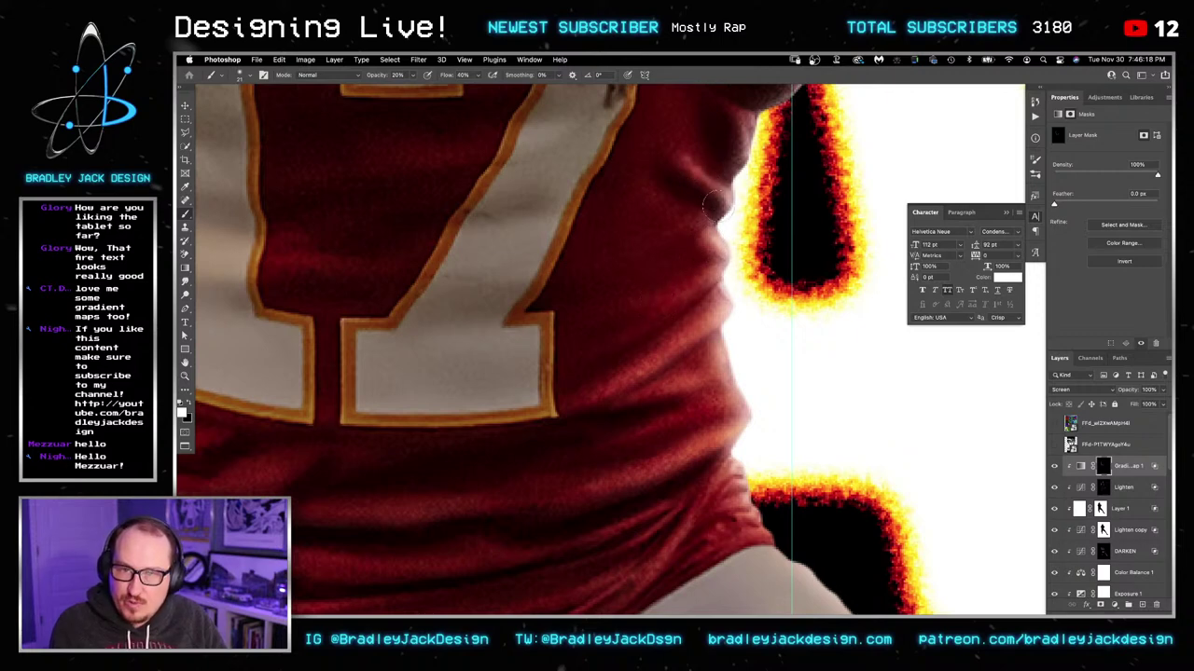
scroll(709, 196, up, 4)
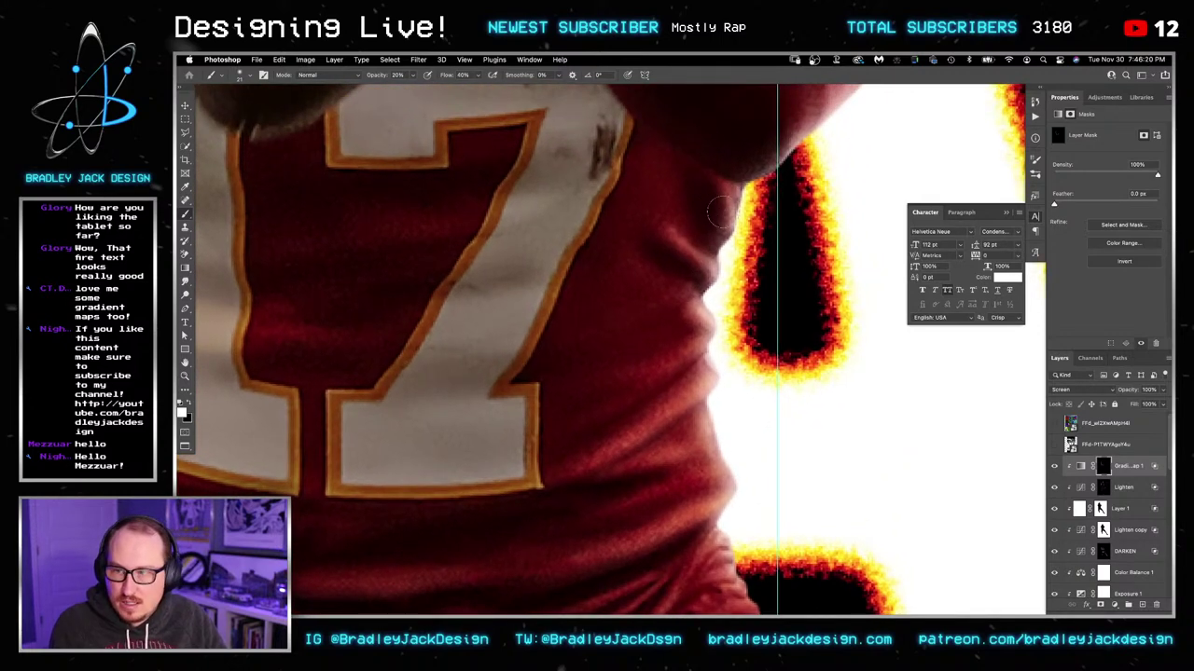
Step: Enlarge the brush and paint soft highlights on the mask over the number 17 and the jersey's lower folds
drag(408, 386, 432, 386)
drag(267, 354, 266, 328)
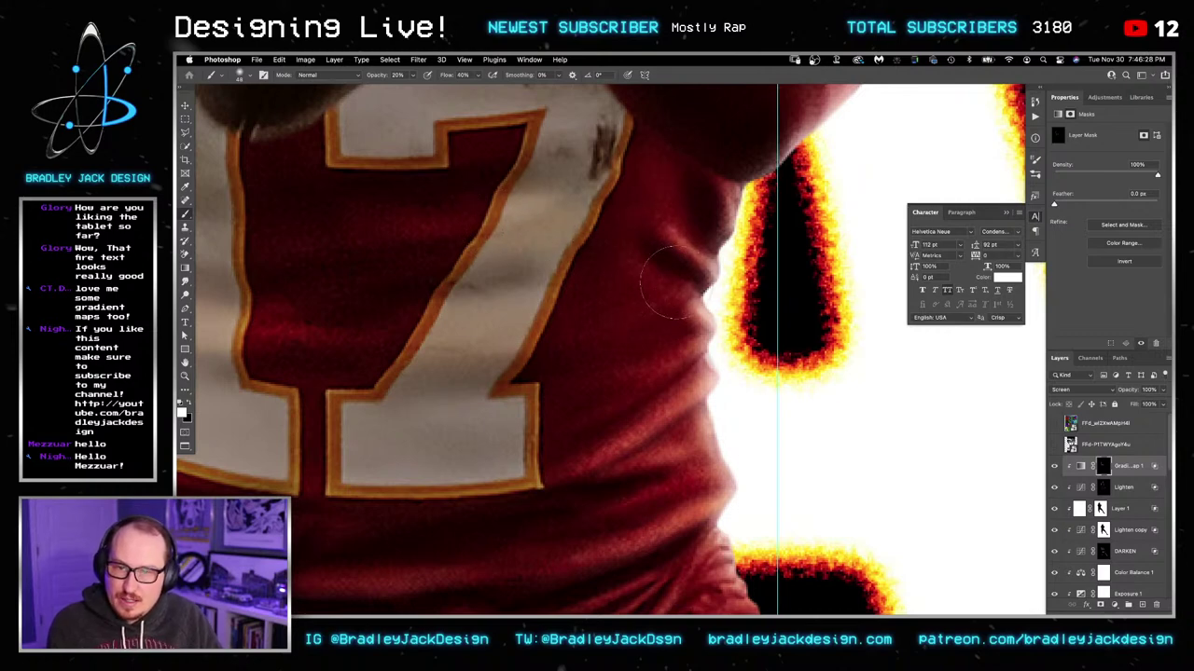
drag(668, 362, 706, 210)
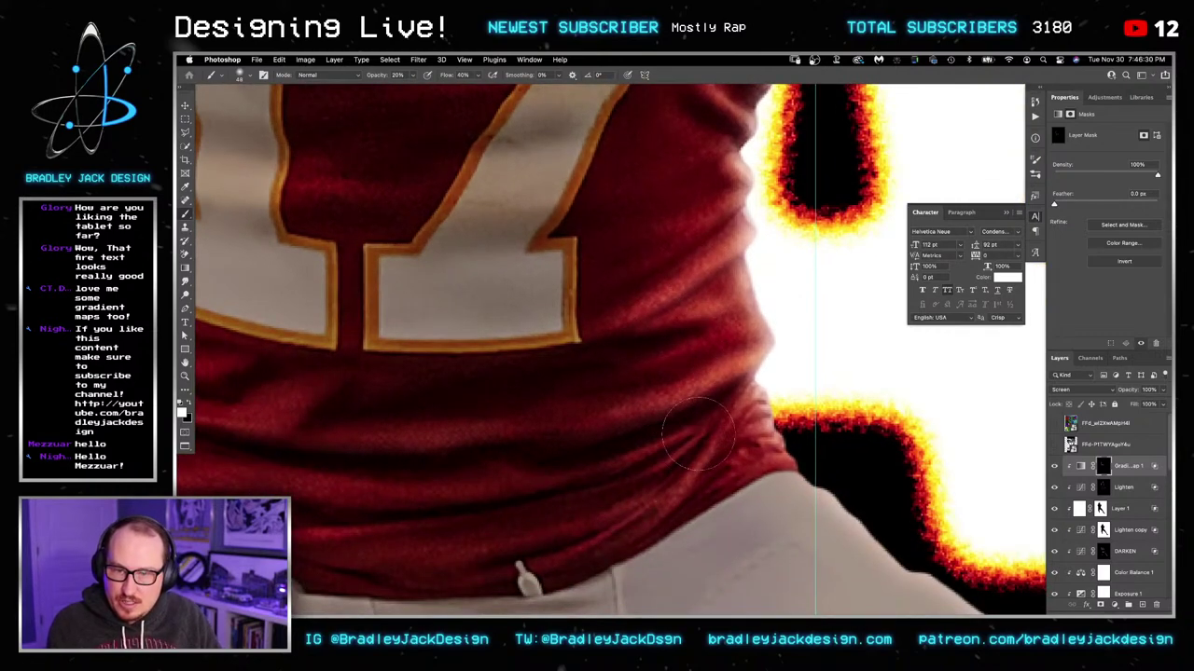
drag(619, 413, 557, 421)
drag(464, 442, 694, 379)
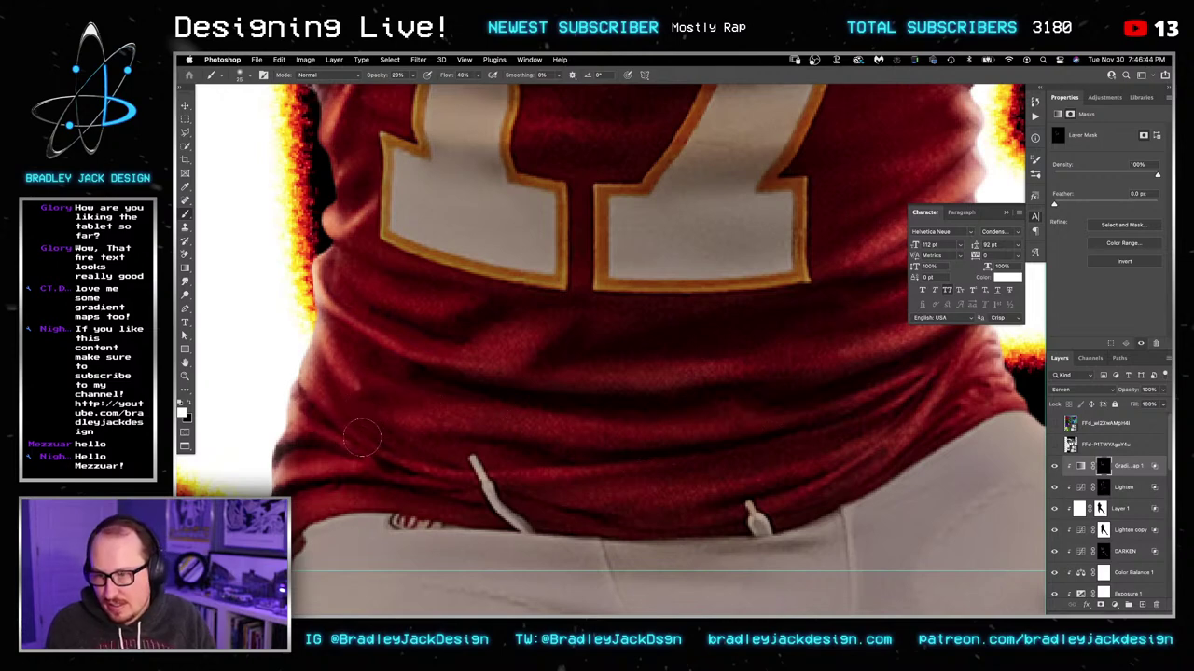
Step: Brush highlights onto the mask over the jersey folds beside the 1 and, with a larger brush, over the digit itself
drag(381, 275, 394, 382)
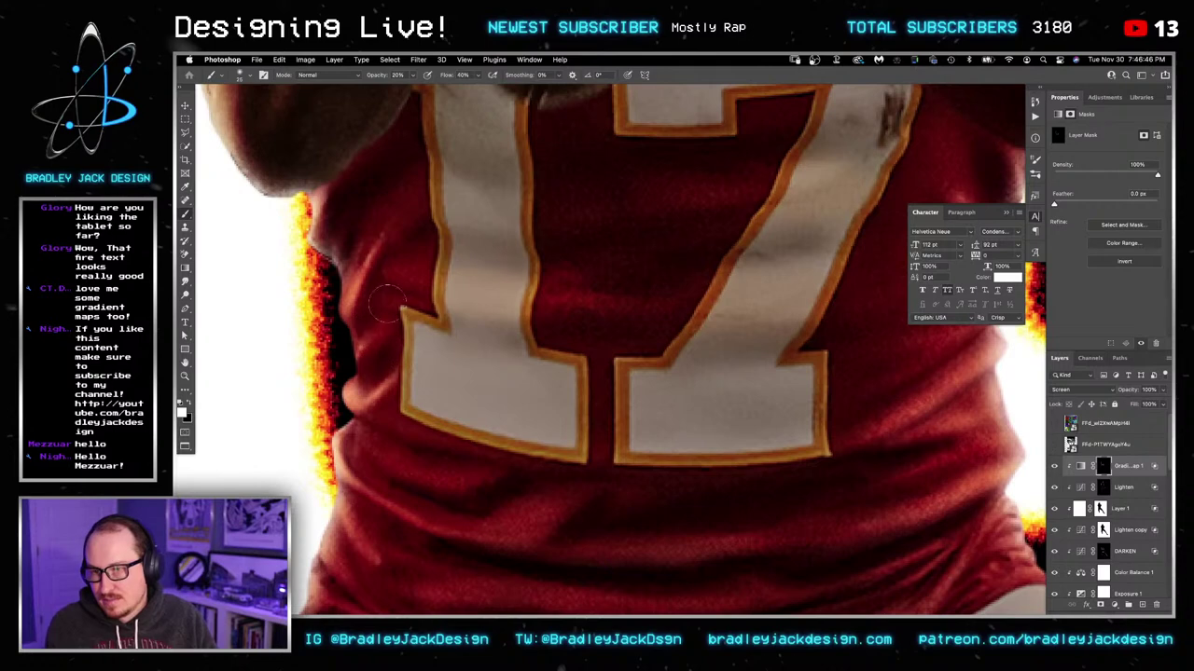
drag(387, 327, 408, 326)
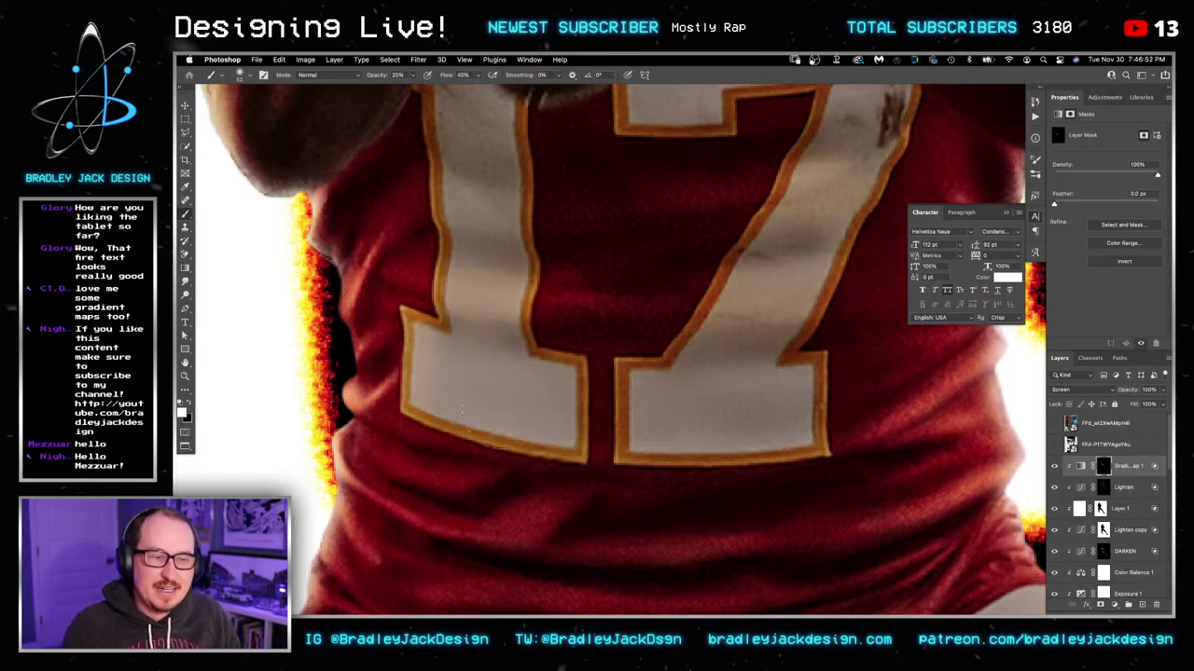
drag(520, 308, 522, 334)
Step: With a 35 px soft brush, paint a warm glow on the mask over the hip and outer thigh of the bent leg's pants
scroll(522, 333, up, 3)
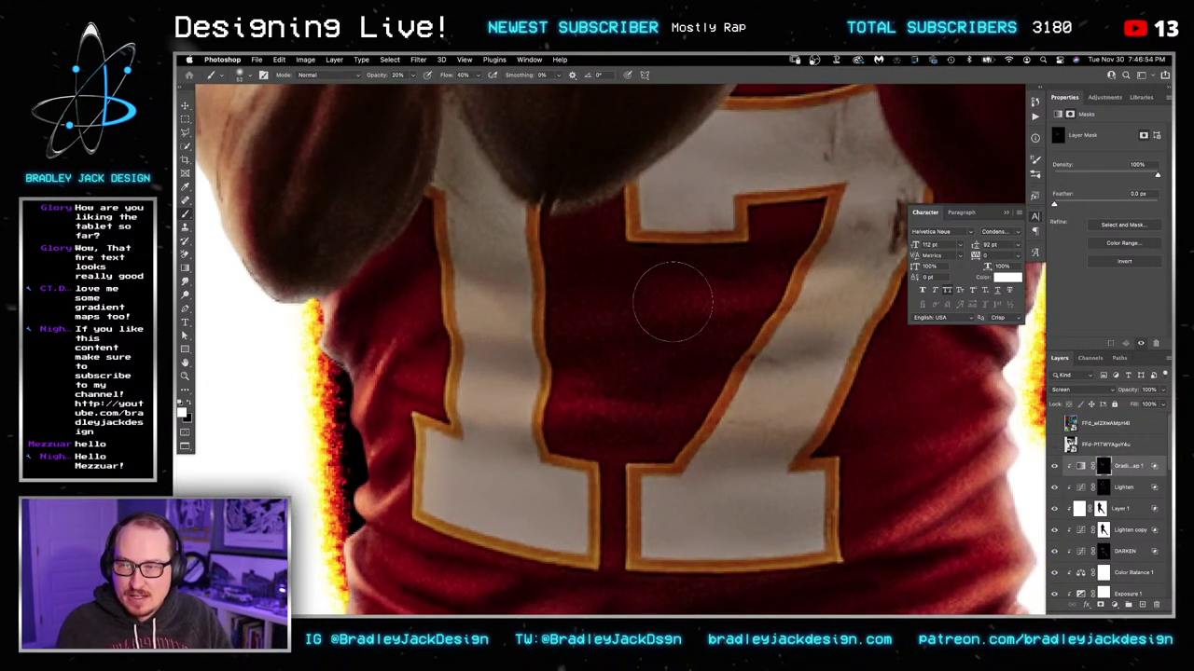
scroll(719, 349, down, 10)
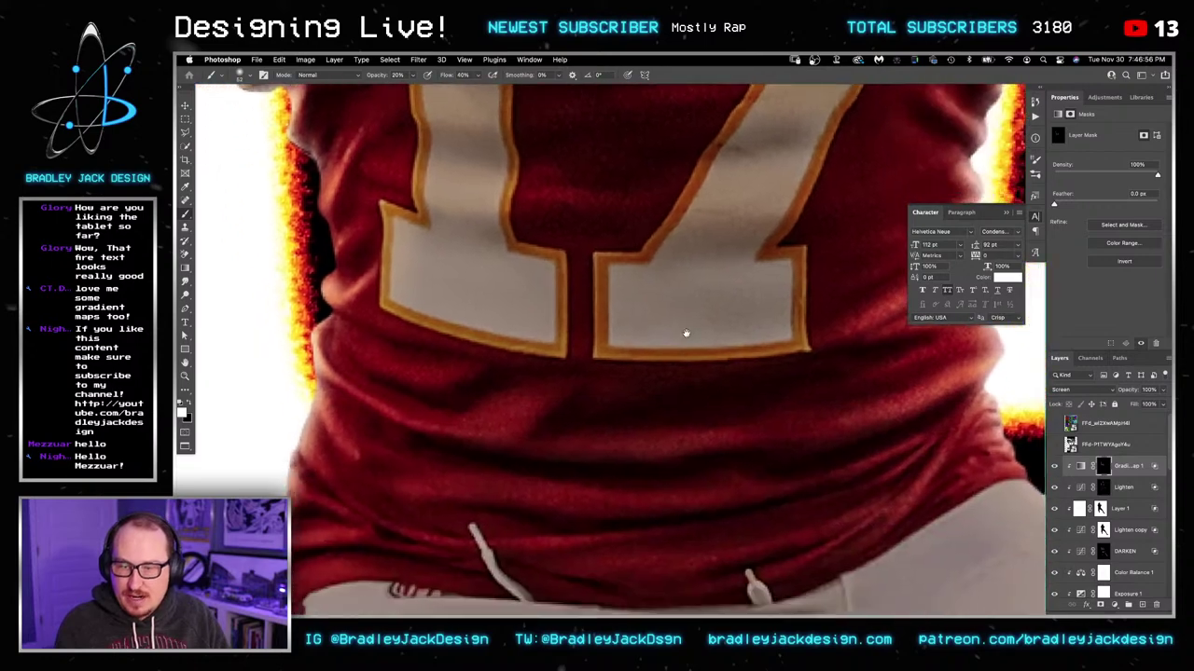
scroll(594, 419, down, 6)
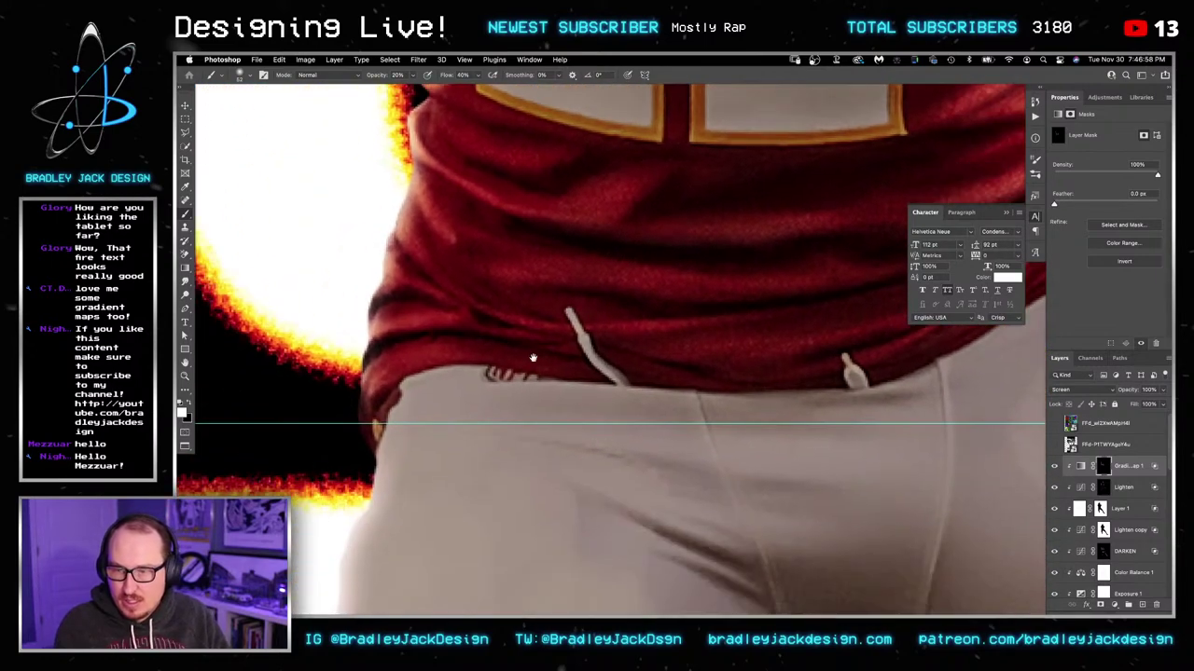
scroll(467, 338, down, 6)
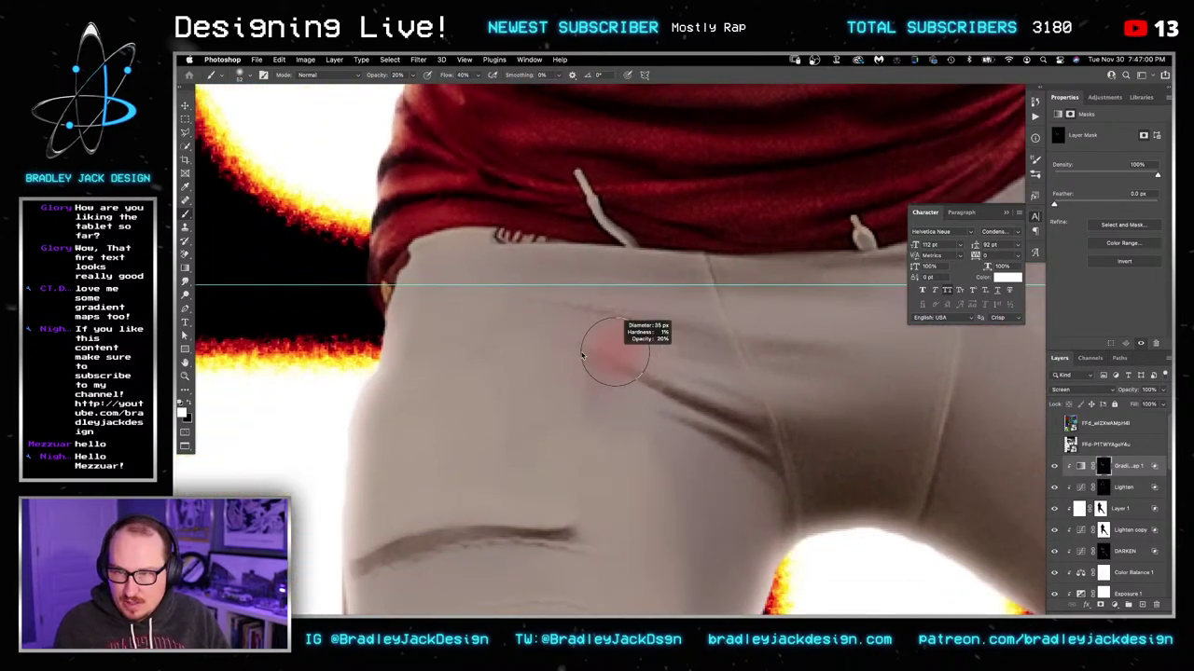
scroll(590, 350, down, 2)
mouse_move(591, 420)
mouse_down()
mouse_move(579, 392)
mouse_move(591, 345)
mouse_up()
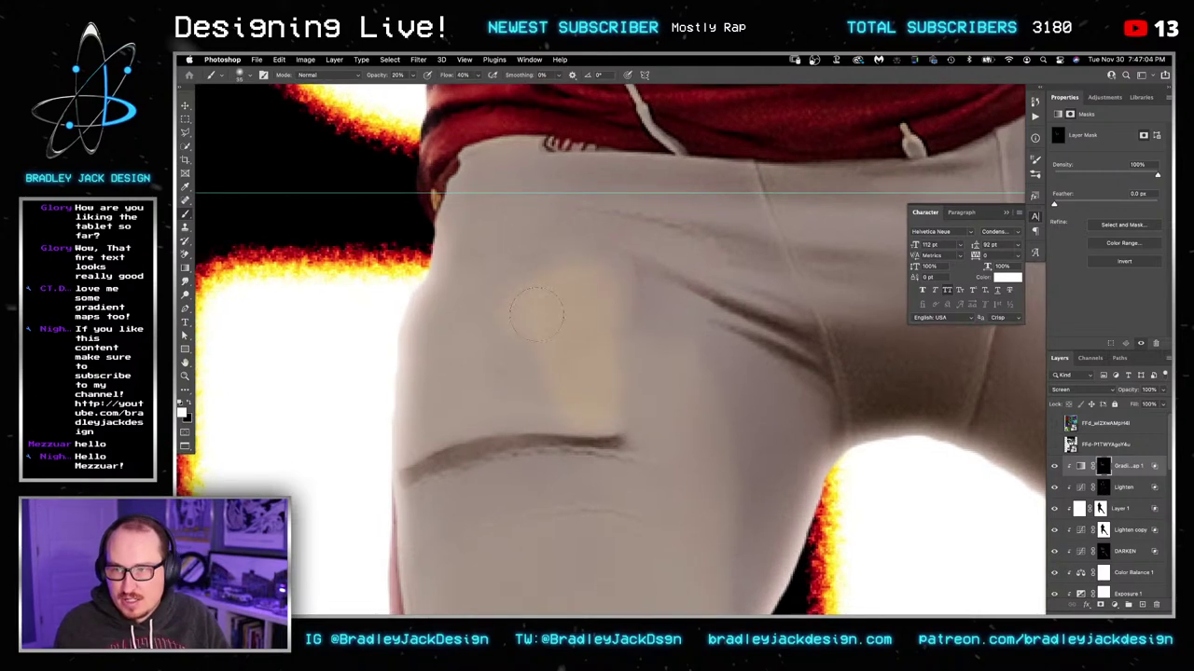
drag(471, 306, 450, 377)
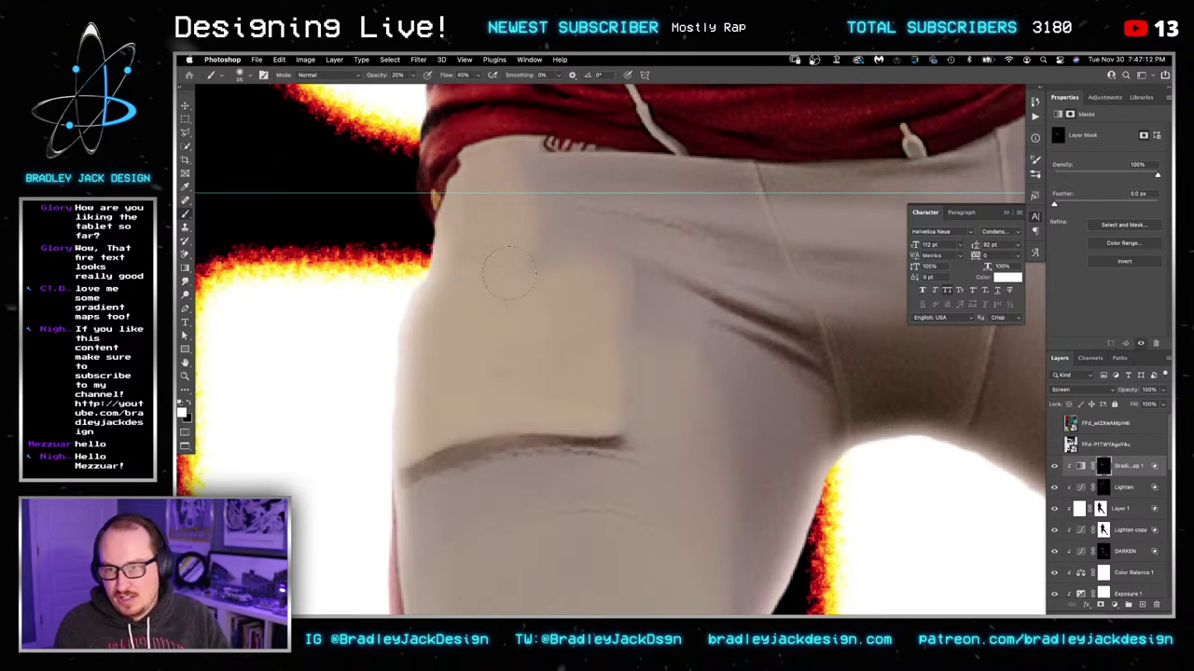
drag(537, 394, 532, 300)
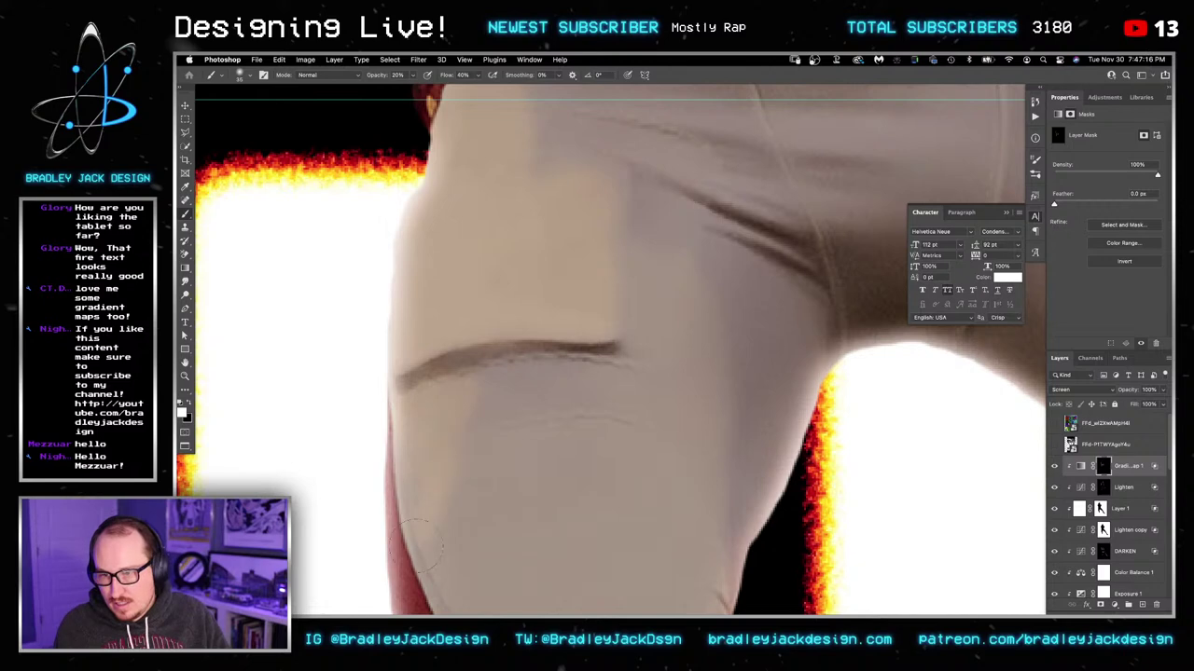
Step: Enlarge the brush and blend the glow on the mask across the thigh below the crease, switching the paint colour to black
scroll(466, 438, down, 4)
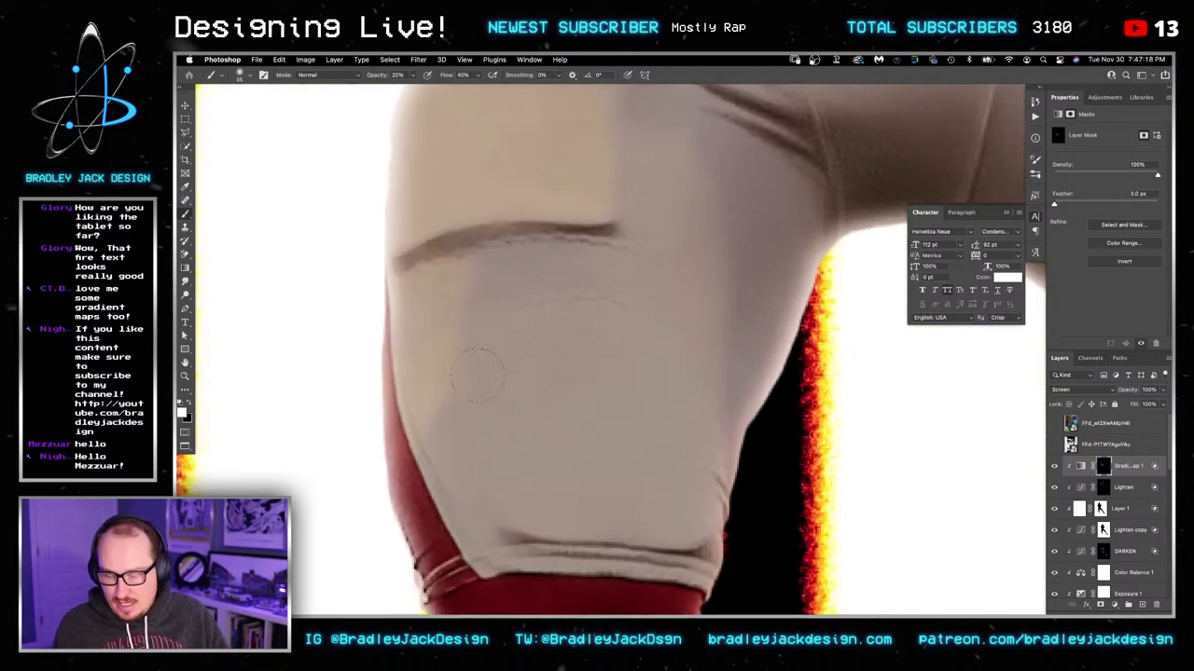
mouse_move(496, 435)
mouse_down()
mouse_move(564, 403)
mouse_move(535, 403)
mouse_up()
mouse_move(443, 303)
mouse_down()
mouse_move(450, 379)
mouse_move(476, 527)
mouse_up()
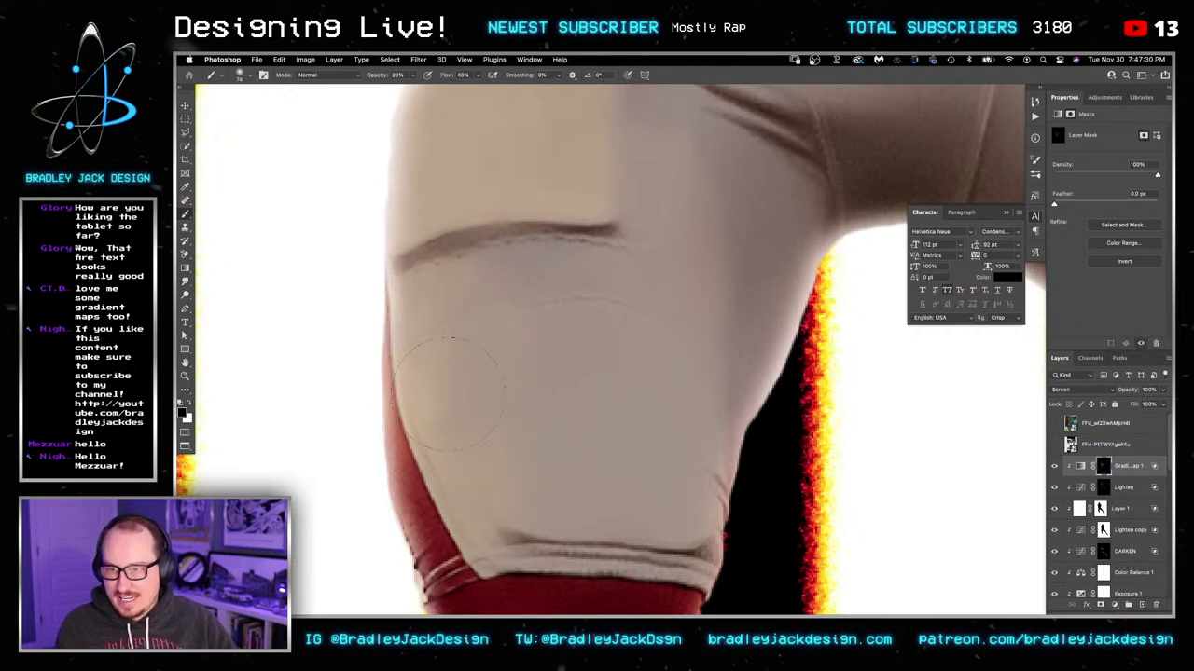
Step: Soften the uneven glow on the gradient map mask across the hip and upper thigh with black at 40% opacity
scroll(447, 392, up, 3)
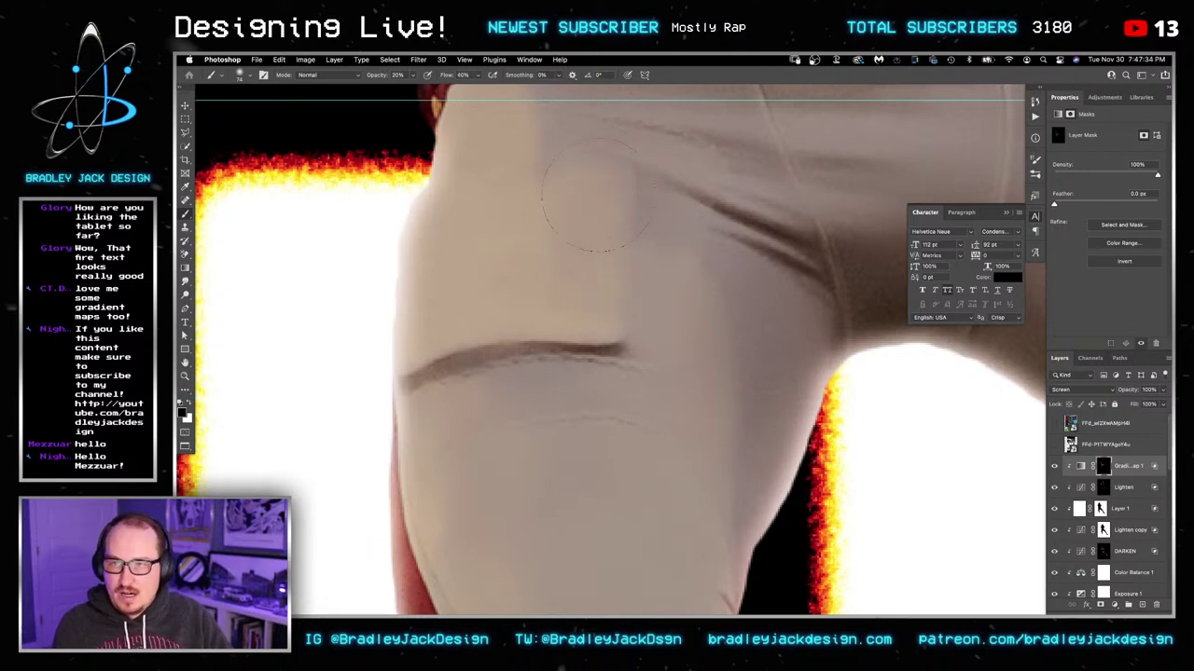
scroll(618, 250, up, 3)
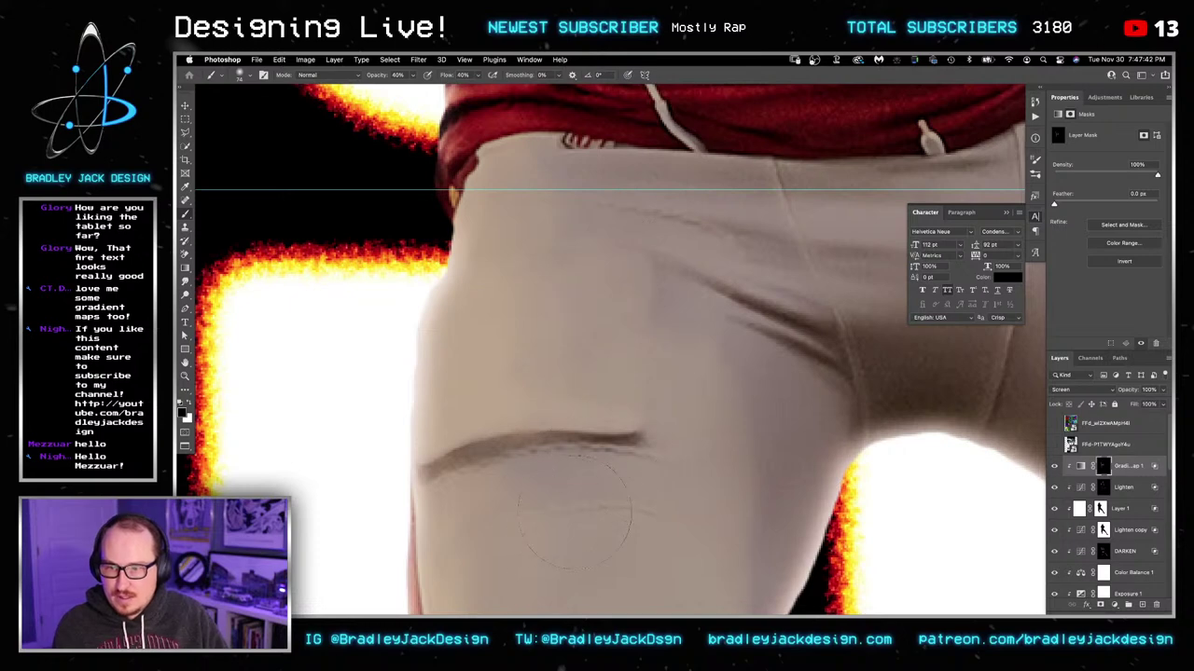
scroll(576, 511, down, 3)
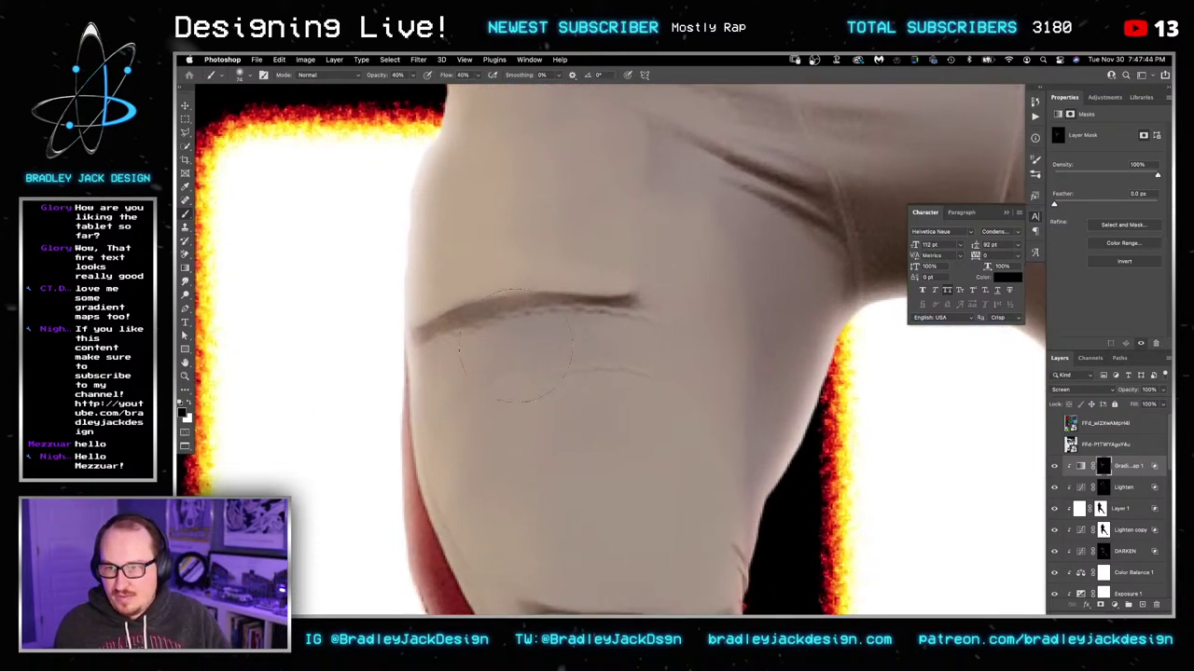
Step: Paint a white highlight at 10% opacity on the mask along the thigh crease's upper edge, finishing with a larger brush
key(x)
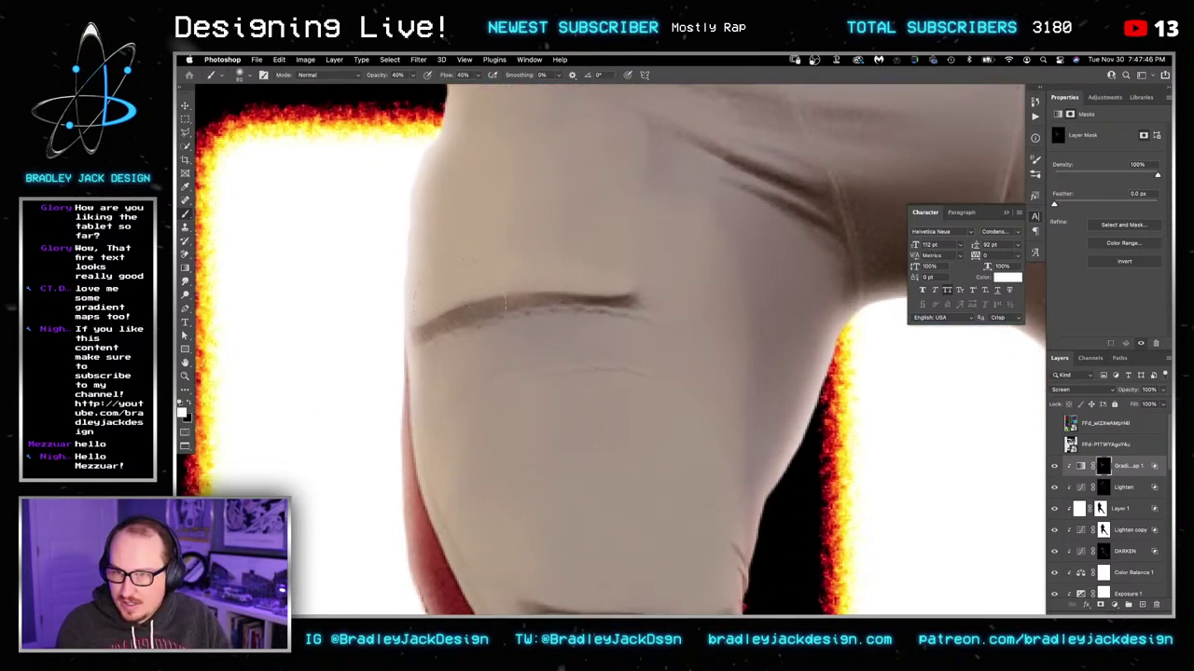
key(bracketleft)
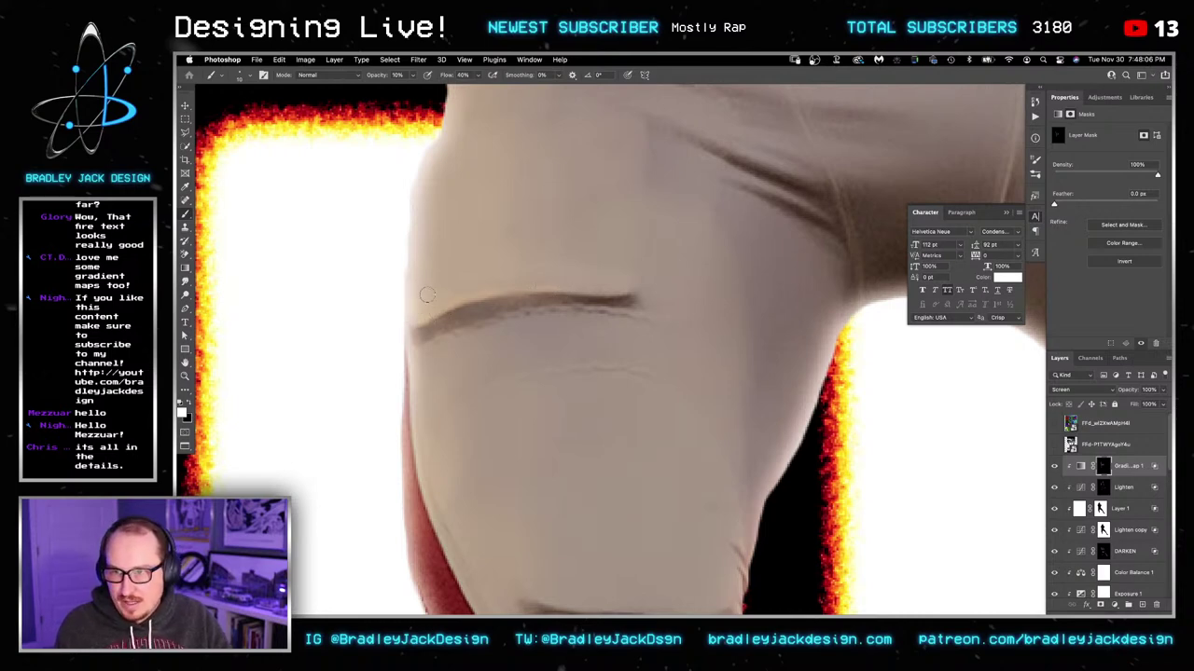
key(])
key(])
key(])
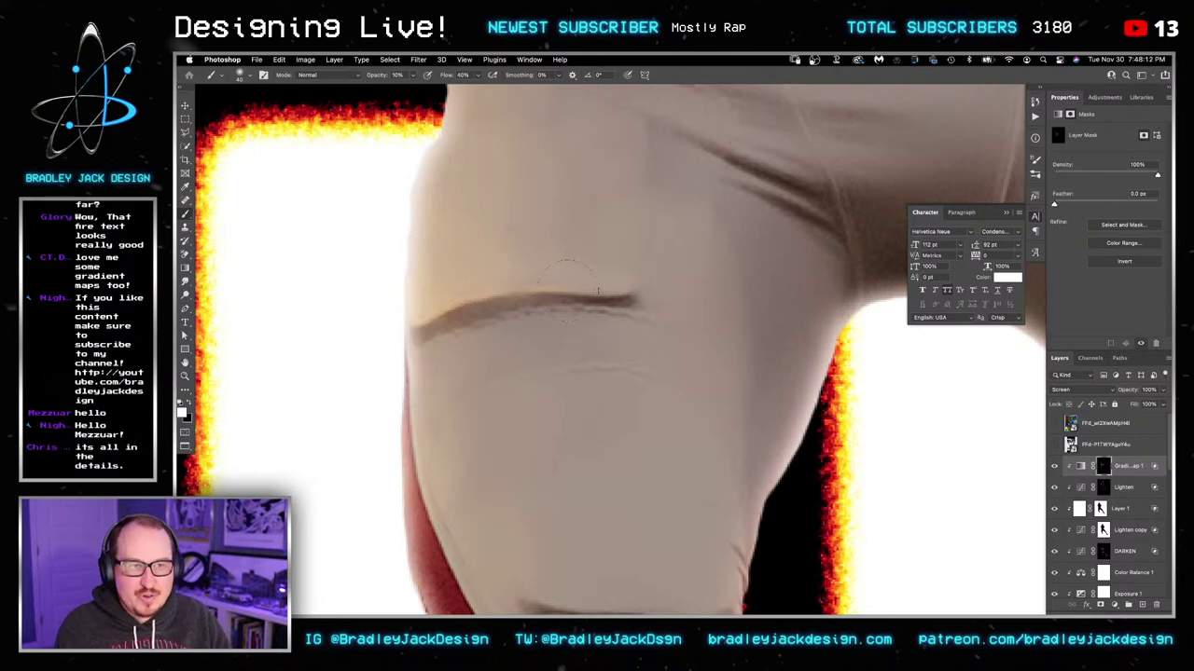
Step: With a smaller white brush at 20% opacity, paint fiery highlights on the mask around the edges of the bent knee
scroll(560, 271, down, 5)
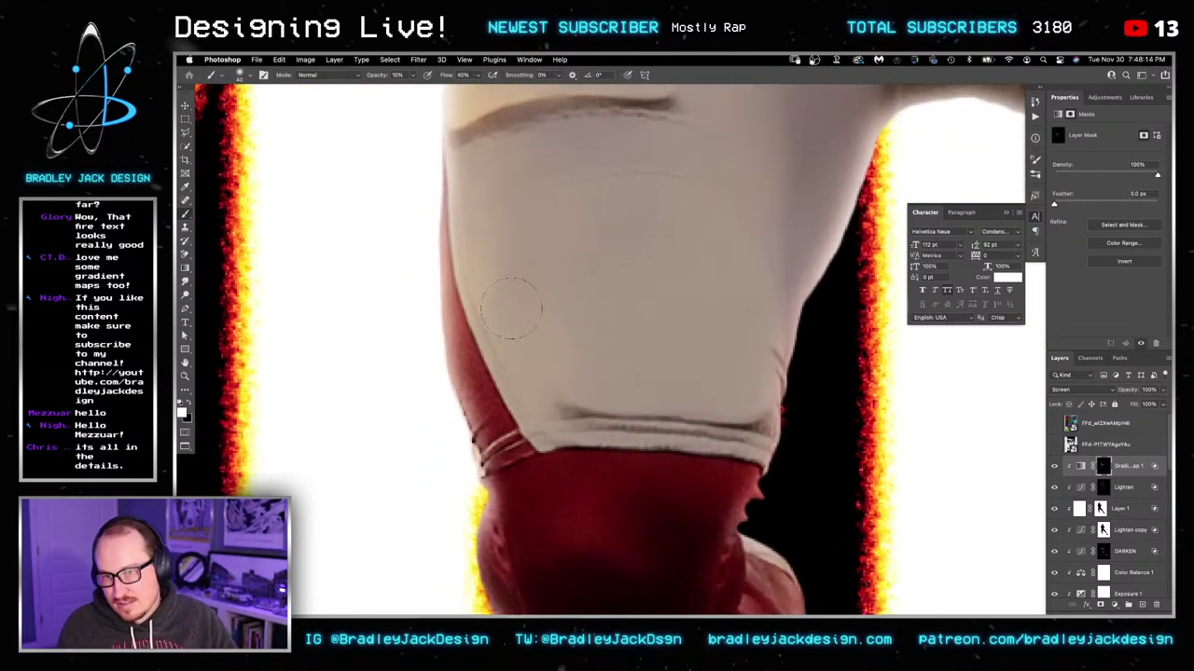
scroll(567, 262, down, 3)
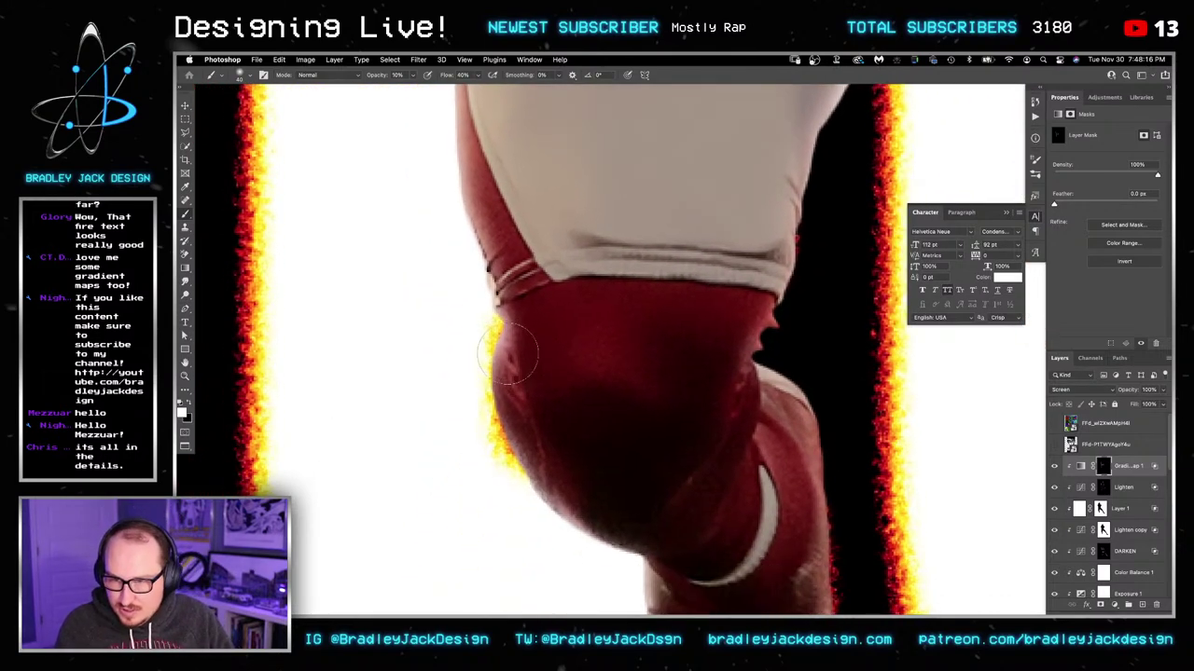
key(bracketleft)
key(bracketleft)
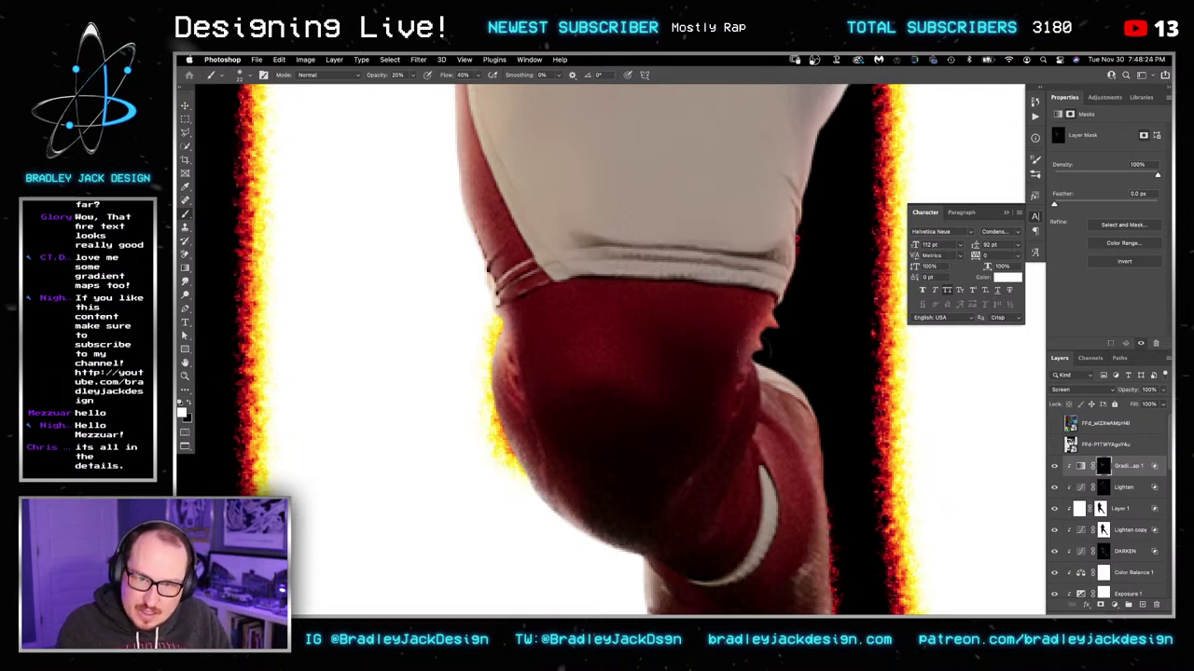
scroll(741, 419, down, 3)
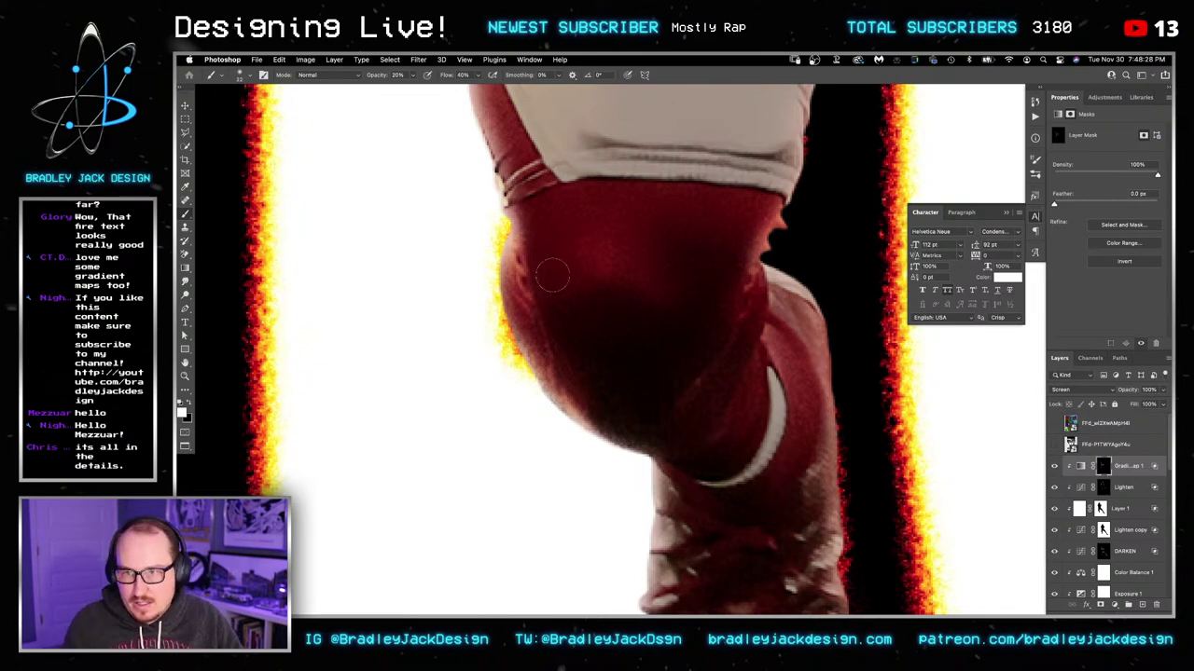
Step: Brush warm highlights at 20% opacity on the mask along the sides of the bent leg's shoe
scroll(640, 326, down, 5)
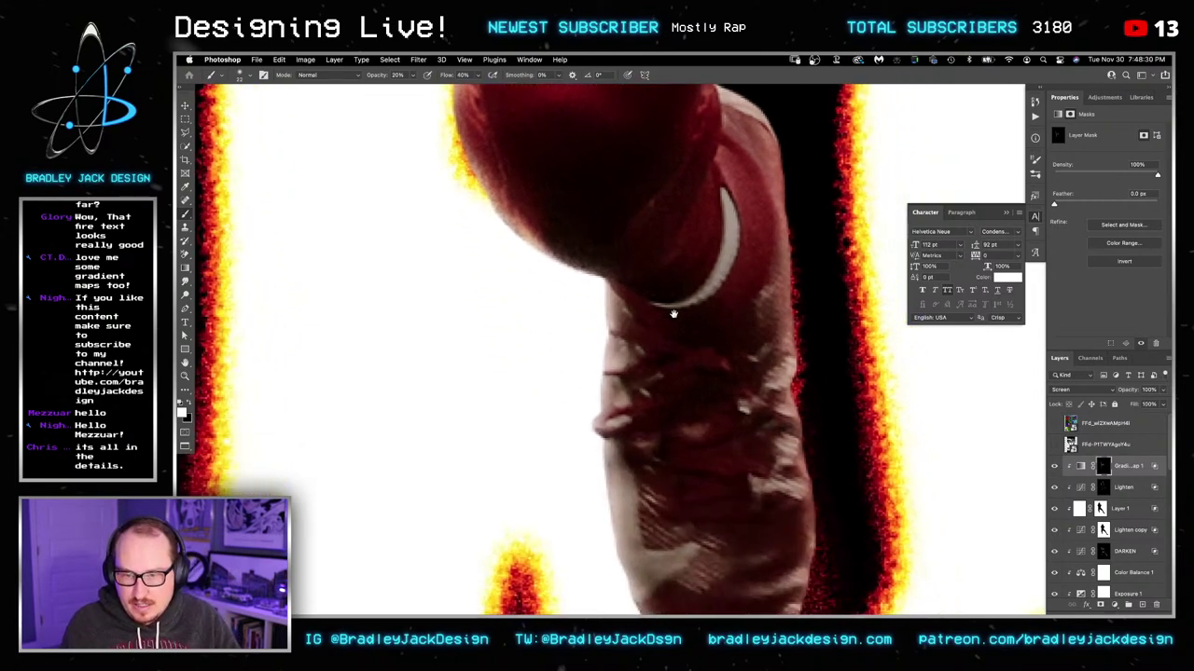
scroll(593, 396, down, 3)
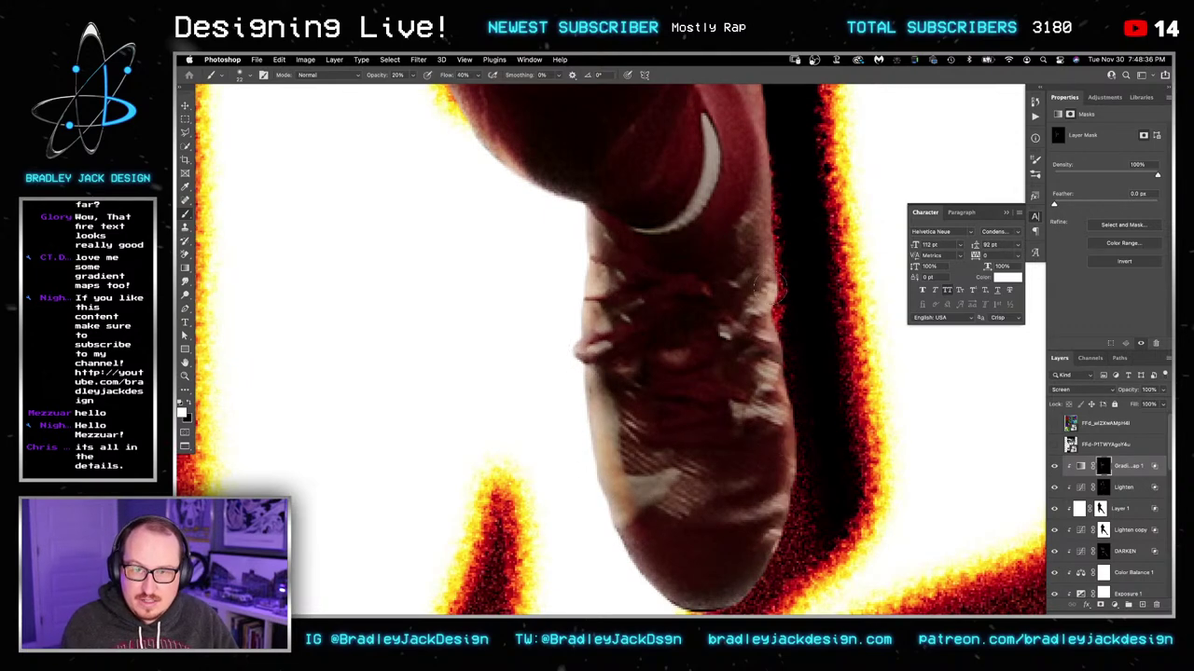
scroll(760, 289, up, 3)
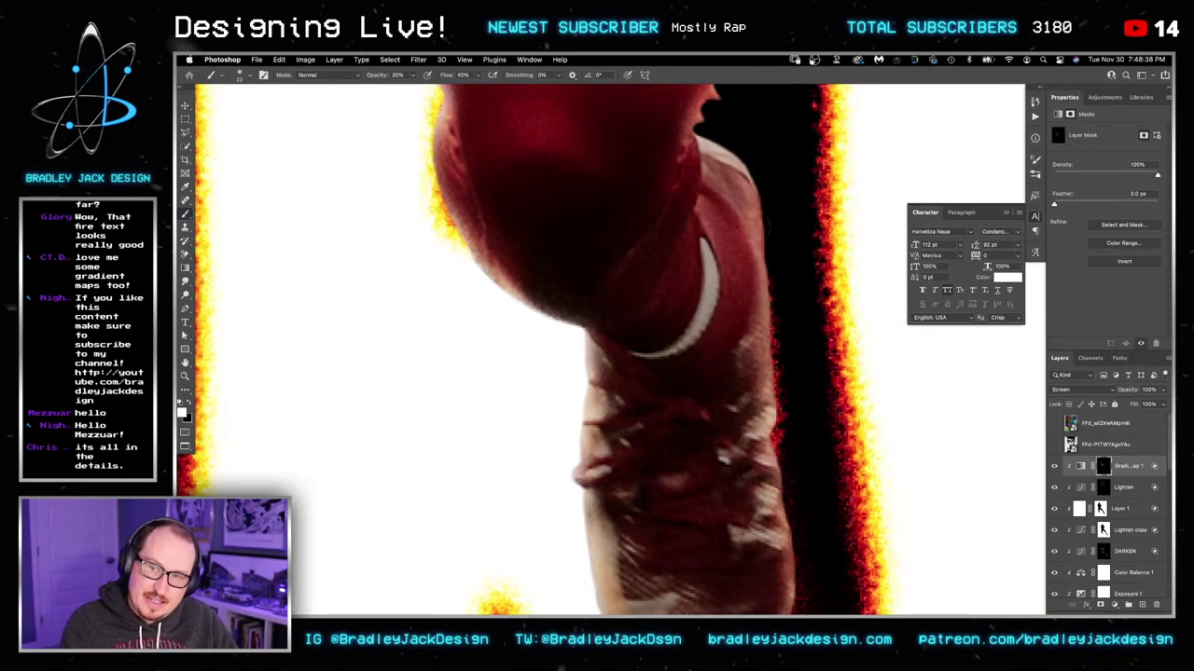
drag(739, 320, 752, 171)
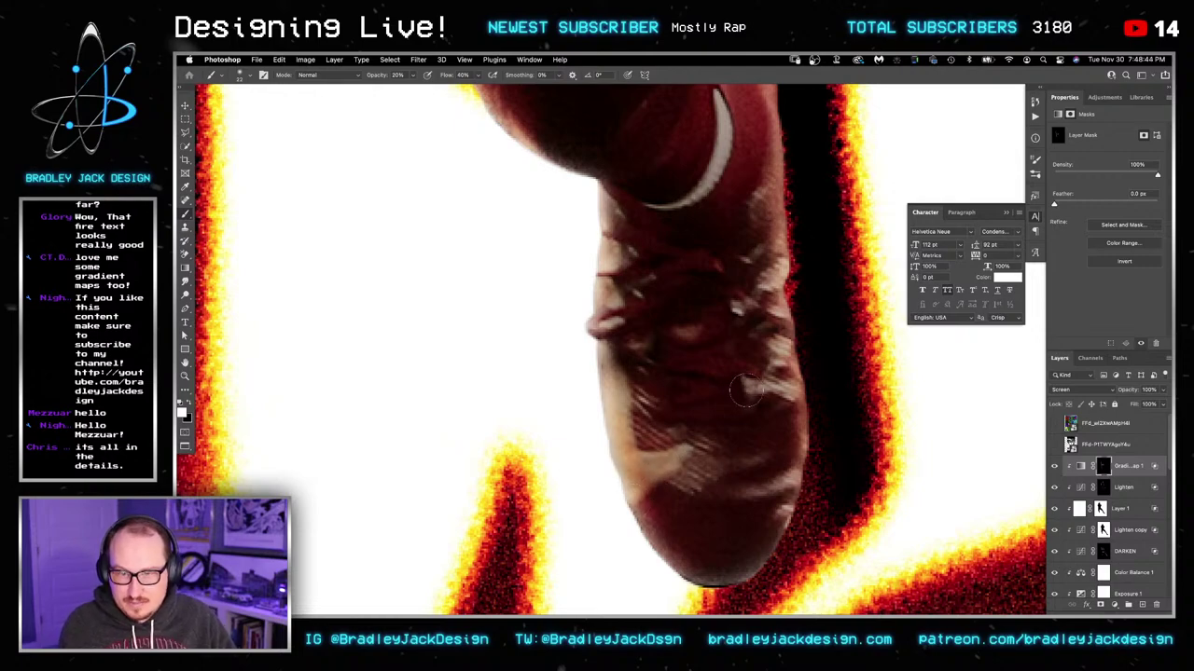
key(super+0)
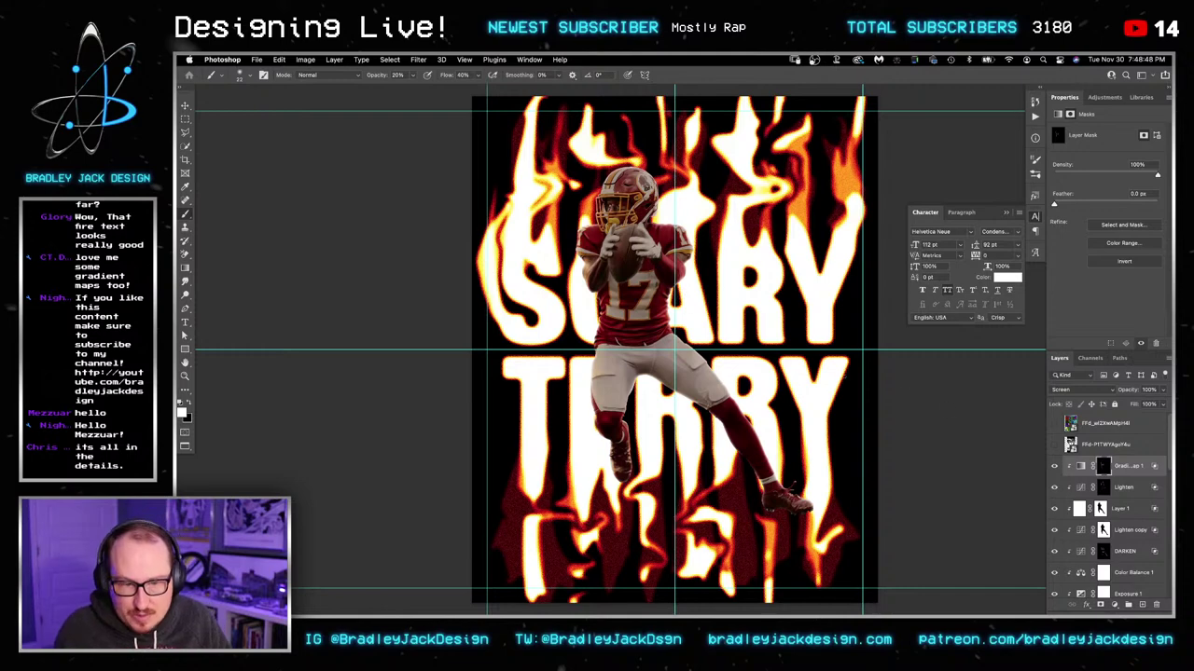
Step: Enlarge the brush and paint a soft glow on the mask over the player's arms and the edges of the shoulders
key(z)
mouse_move(604, 258)
mouse_down()
mouse_move(634, 250)
mouse_move(617, 278)
mouse_up()
key(b)
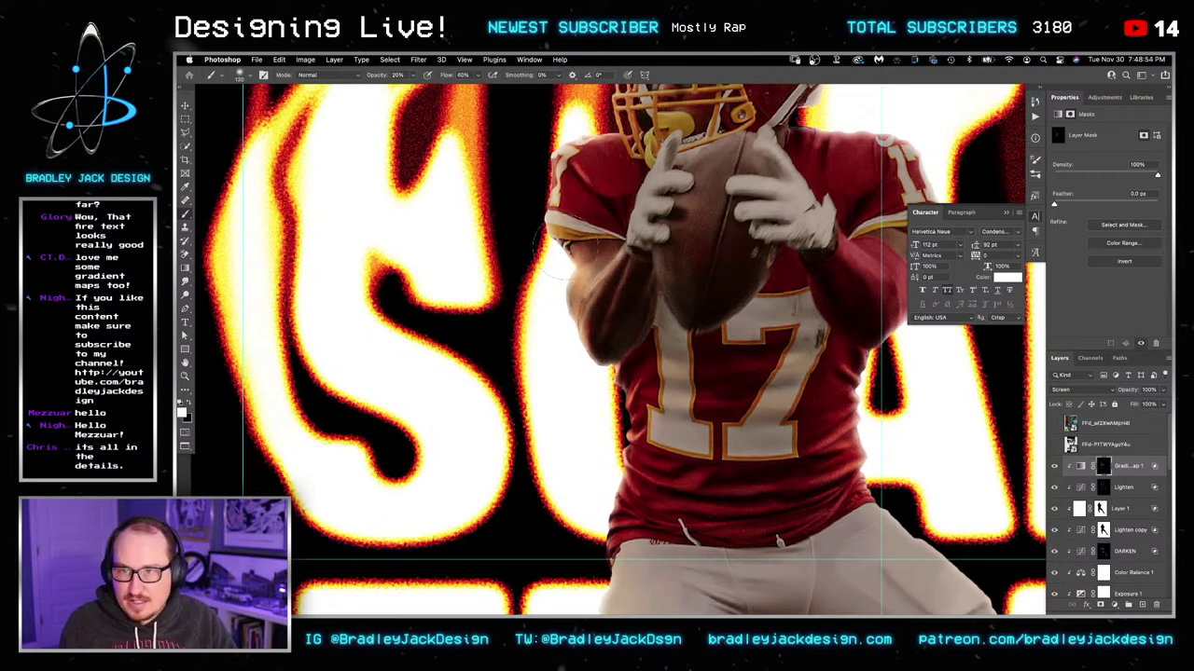
drag(773, 310, 667, 335)
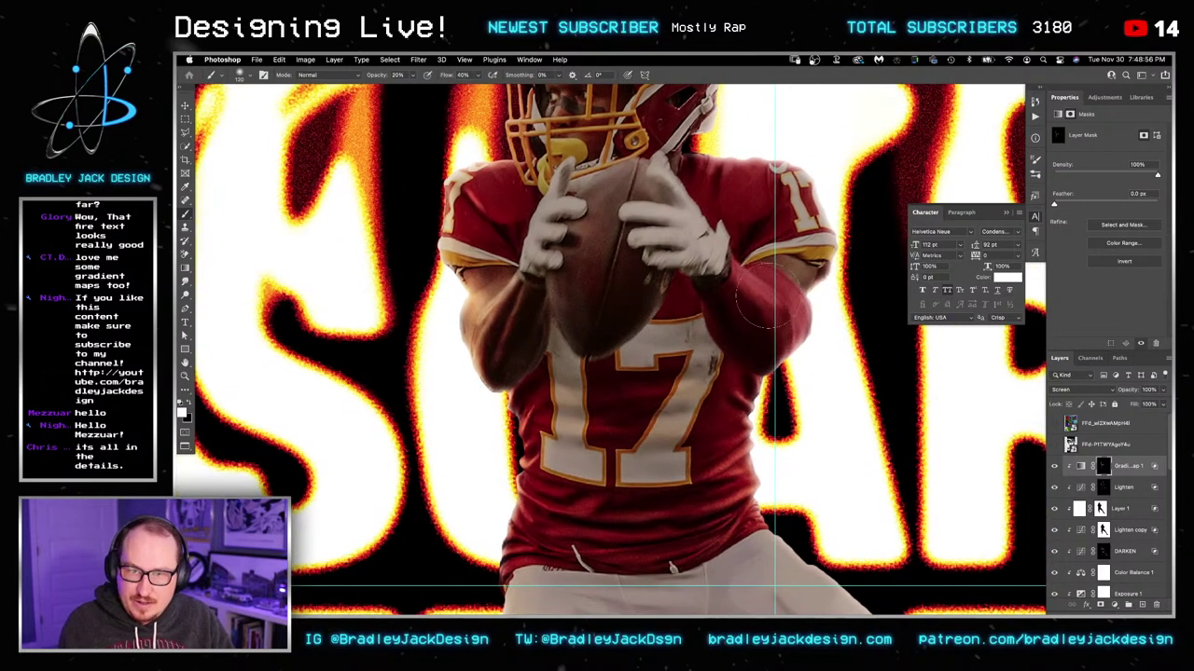
mouse_move(765, 313)
mouse_down()
mouse_move(795, 306)
mouse_move(807, 276)
mouse_up()
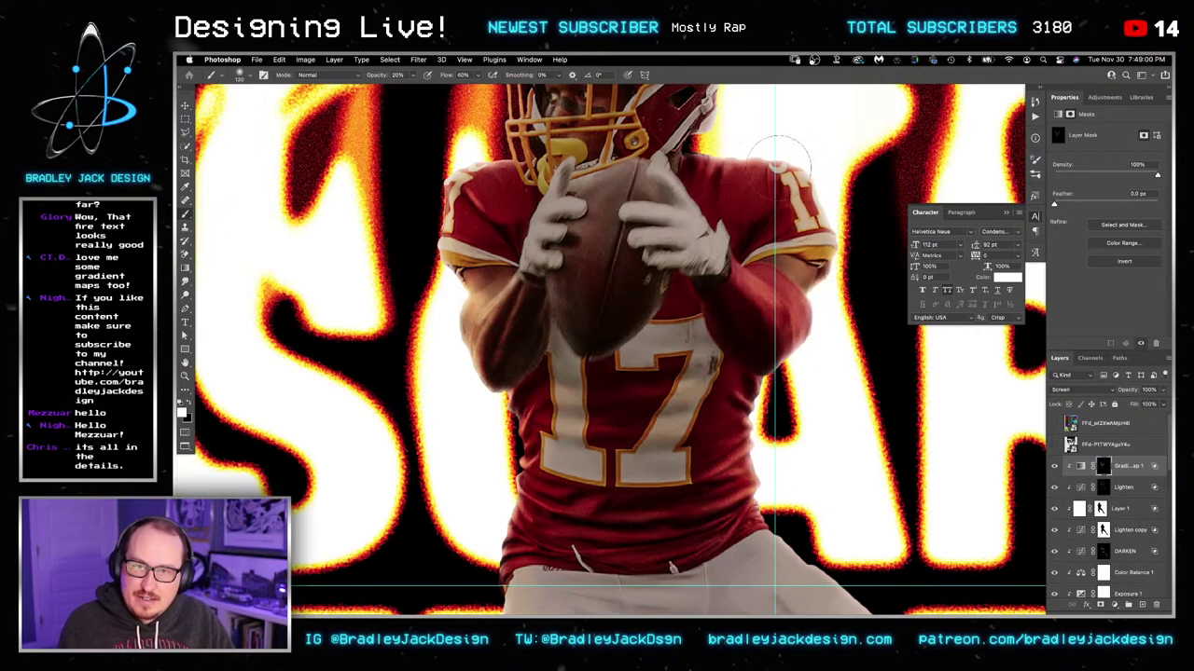
scroll(727, 233, down, 3)
scroll(700, 344, right, 5)
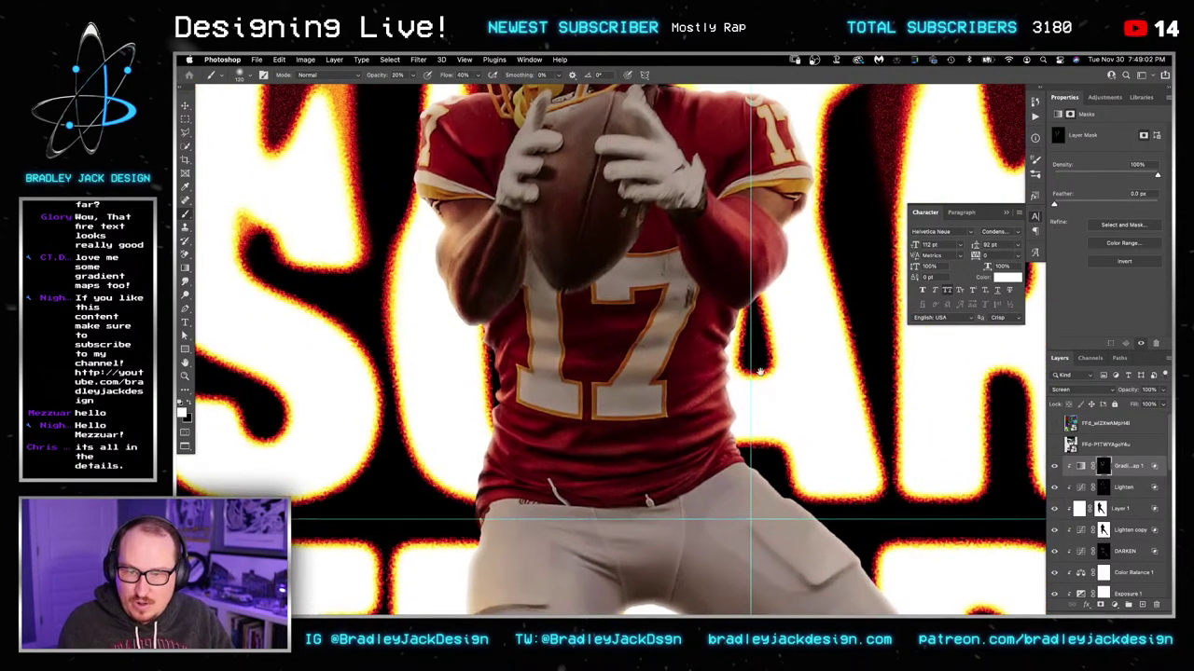
Step: Paint a broad glow on the mask along the outstretched leg's thigh, trimming the excess near the crotch with black
scroll(690, 345, down, 6)
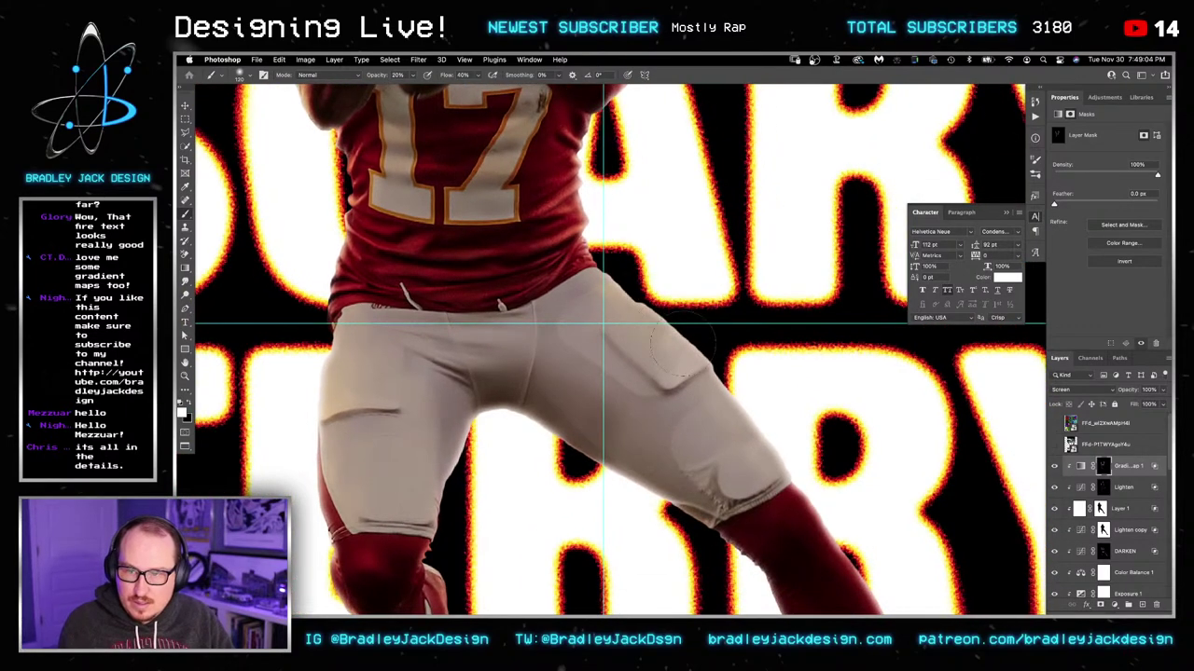
drag(799, 455, 706, 312)
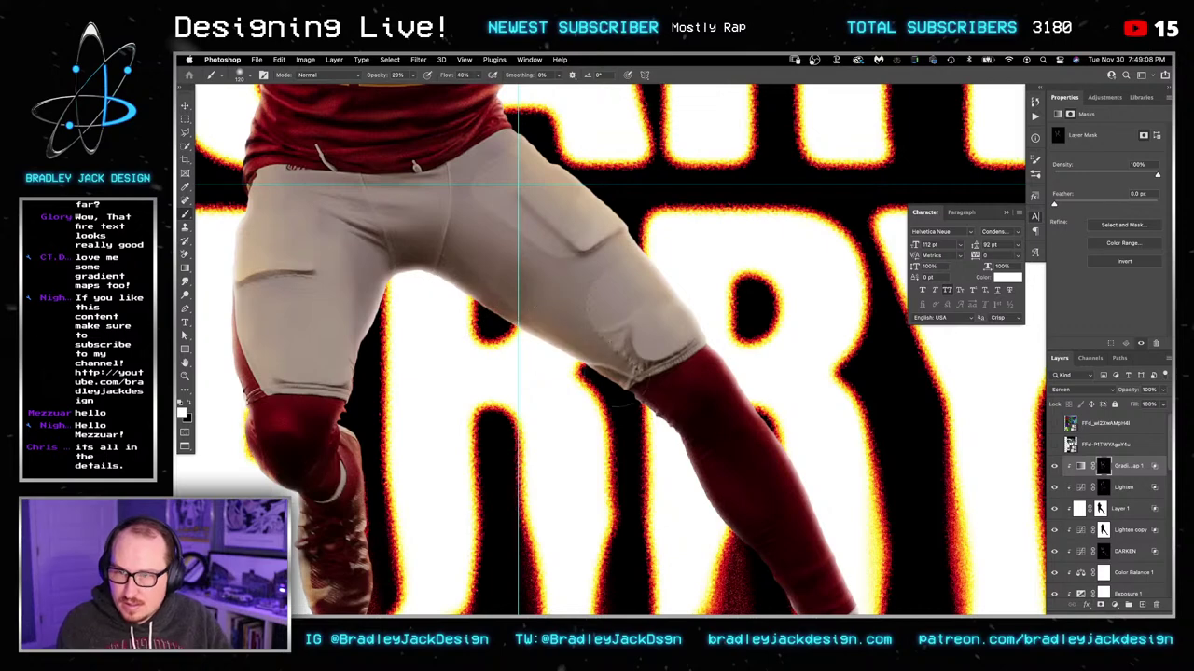
drag(711, 446, 621, 342)
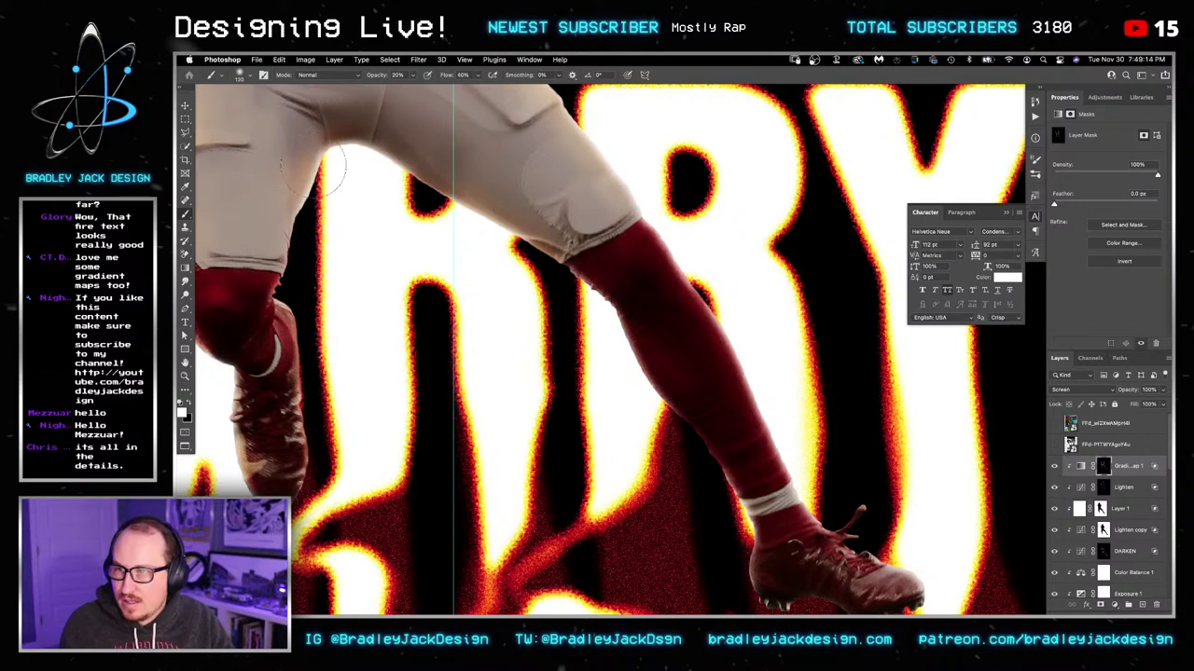
key(x)
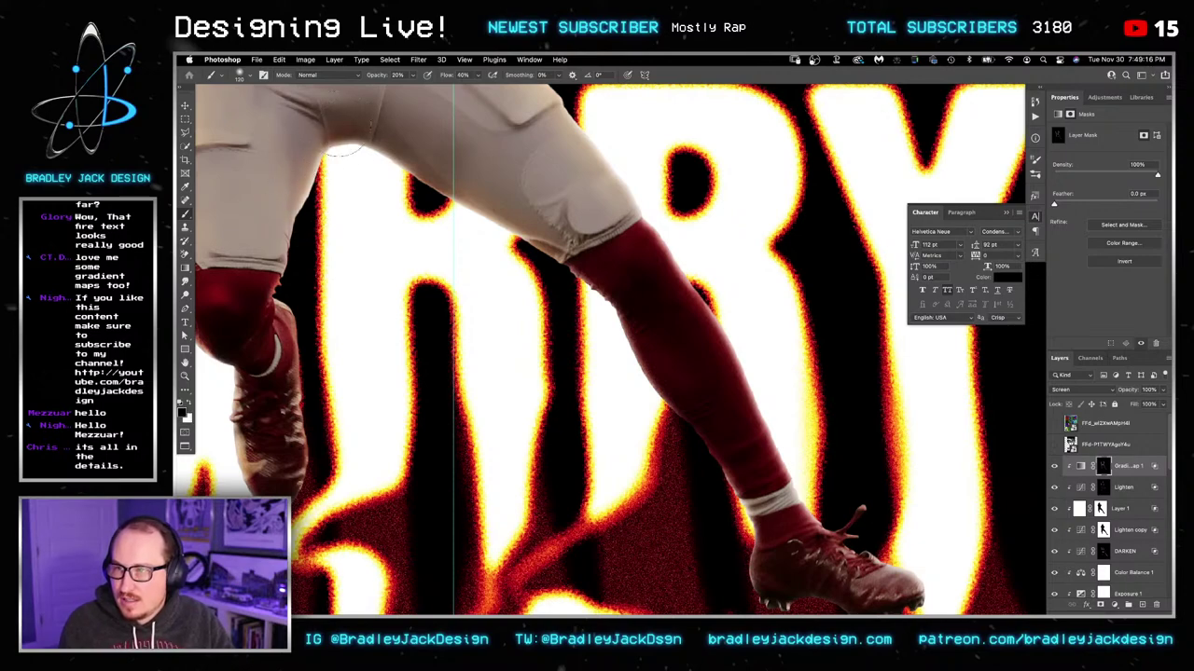
drag(636, 296, 608, 268)
key(x)
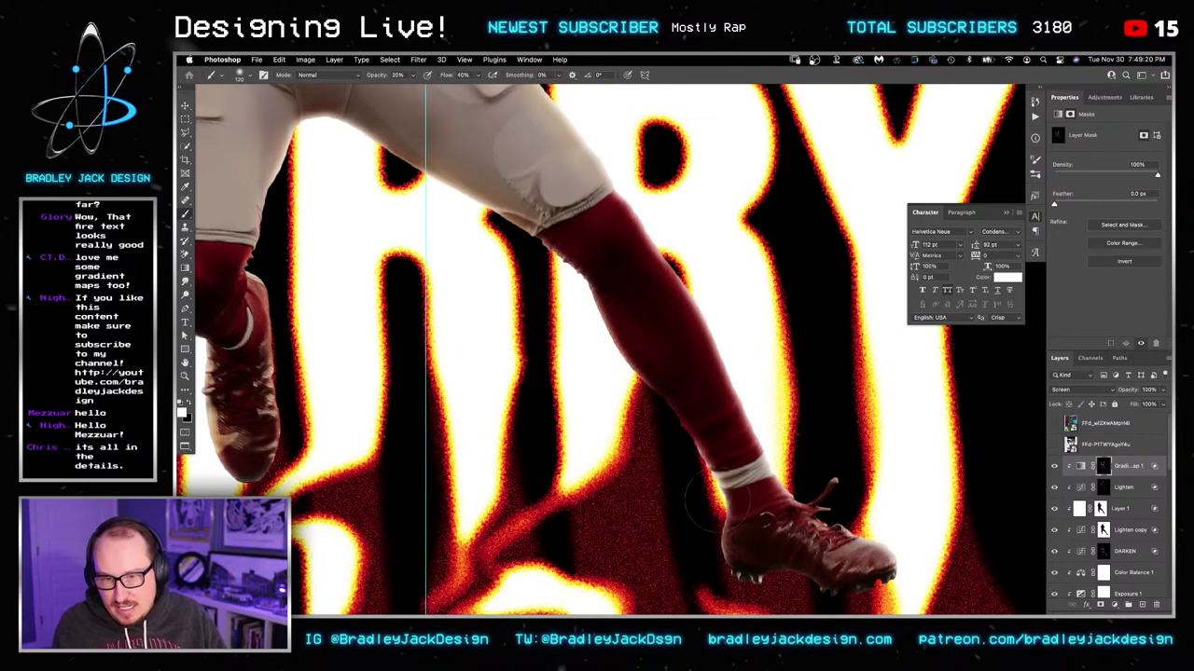
Step: Brush a soft white glow on the mask along the outstretched shin and shoe, then make the Lighten layer's mask active
drag(722, 462, 704, 413)
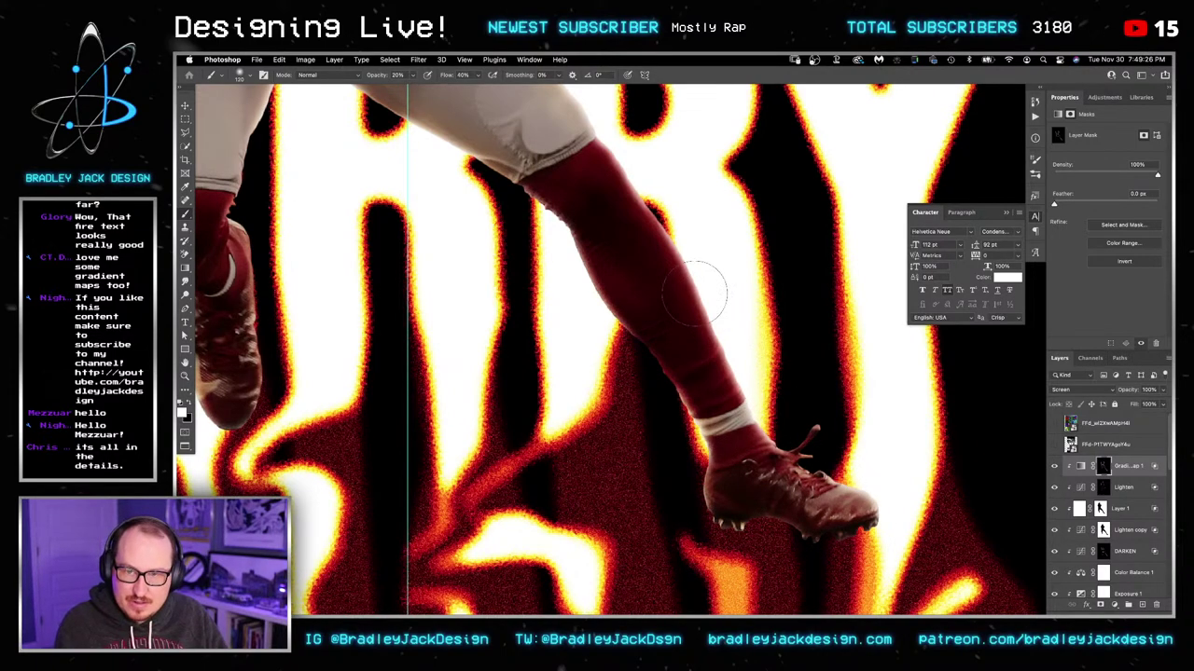
mouse_move(602, 168)
mouse_down()
mouse_move(675, 297)
mouse_move(737, 345)
mouse_up()
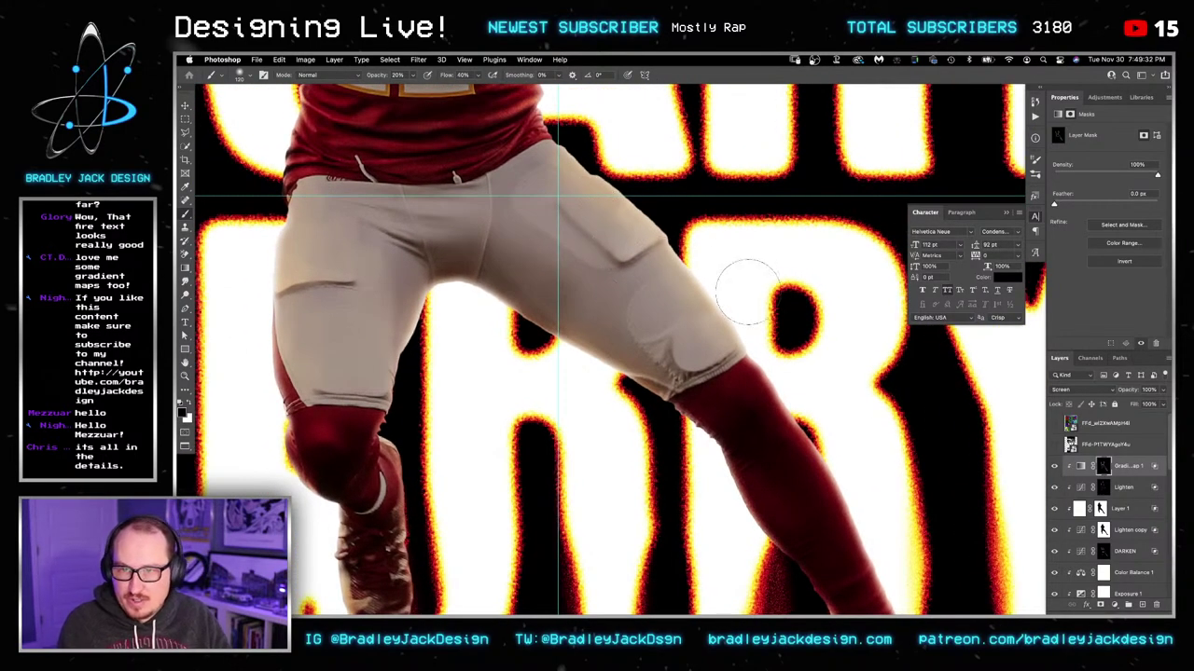
click(1103, 488)
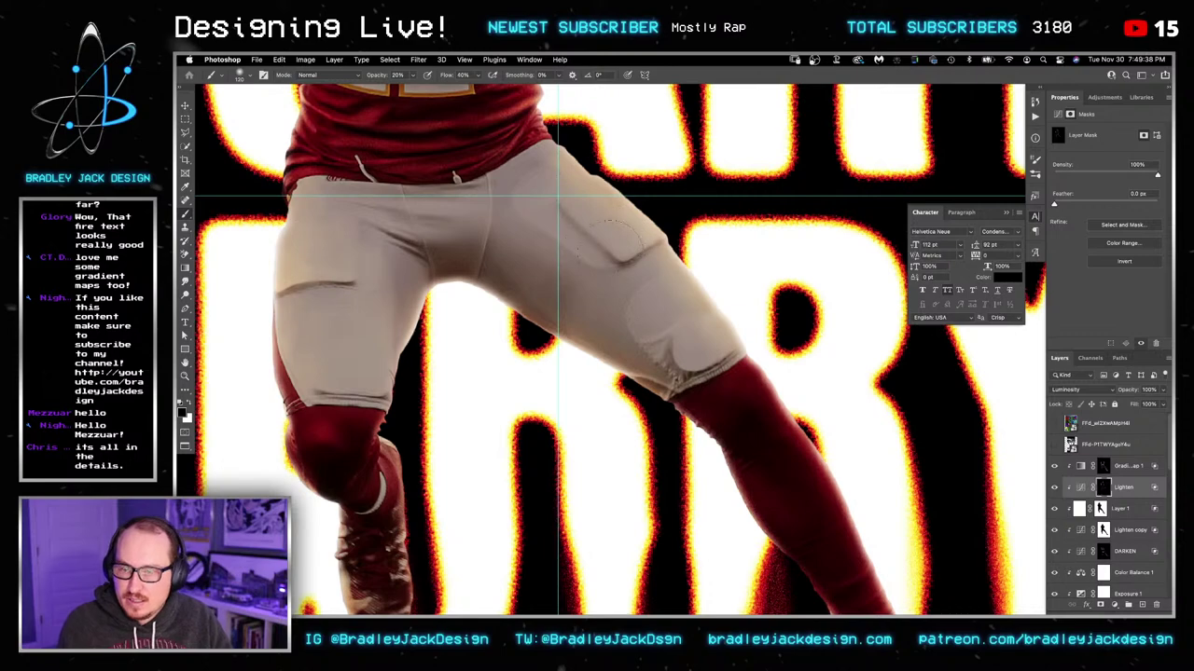
Step: Save the document in Downloads as terryscarymclaruin.psd in Photoshop format
key(super+0)
key(super+shift+s)
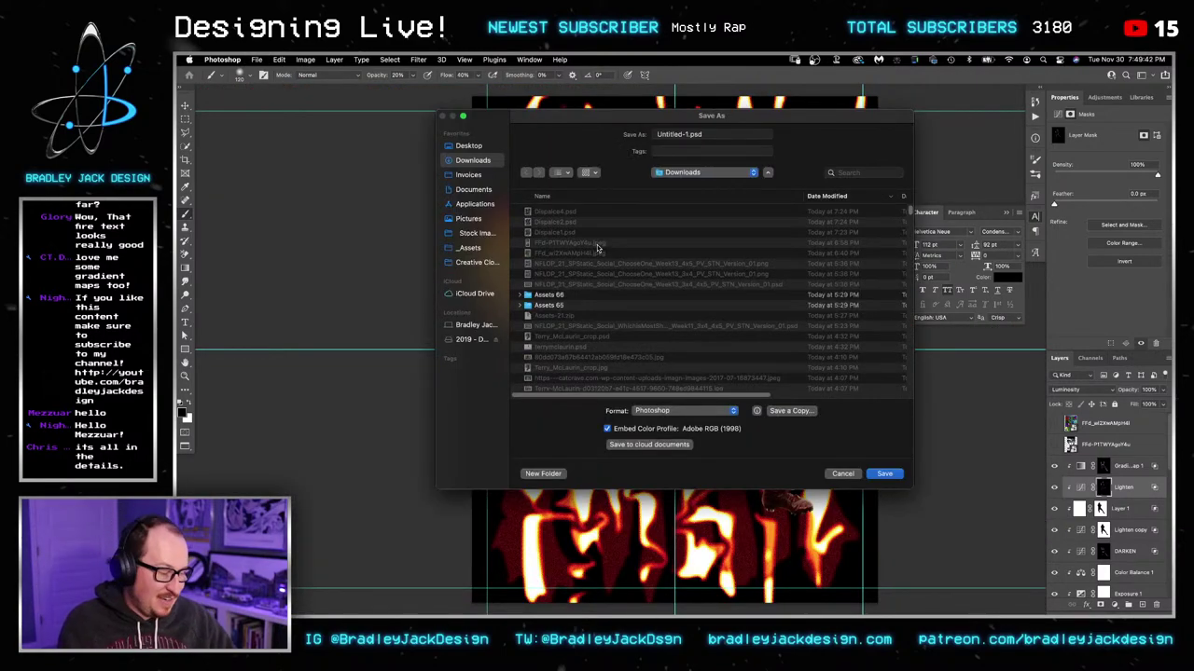
click(659, 135)
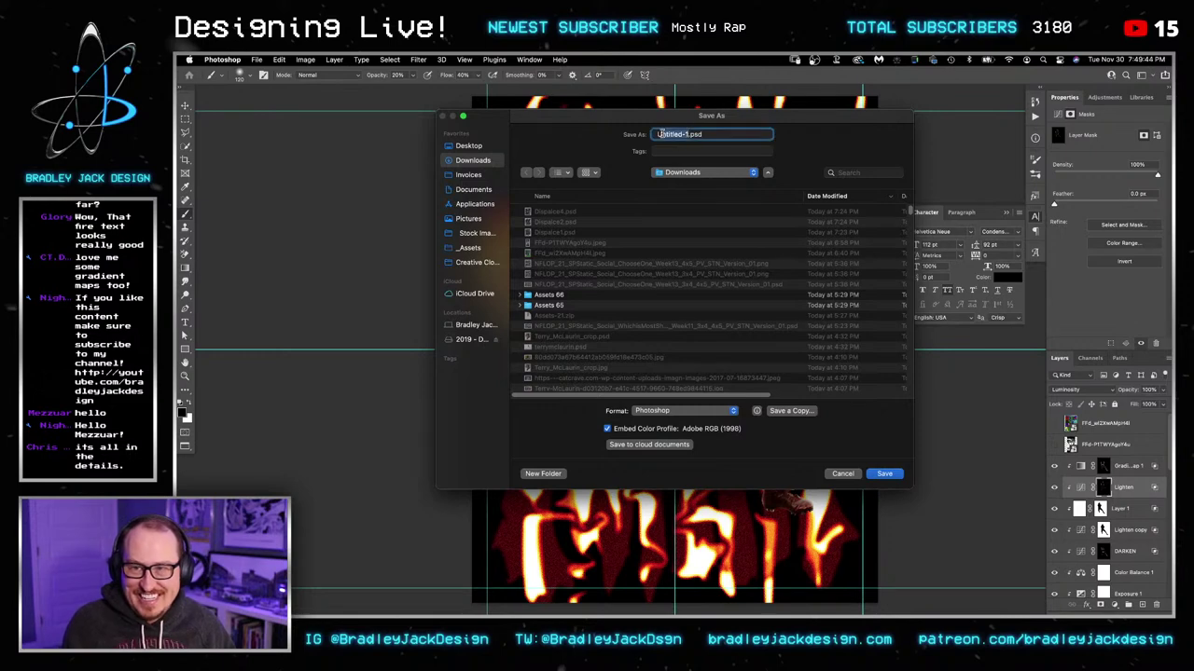
text(terryscarymclaurin)
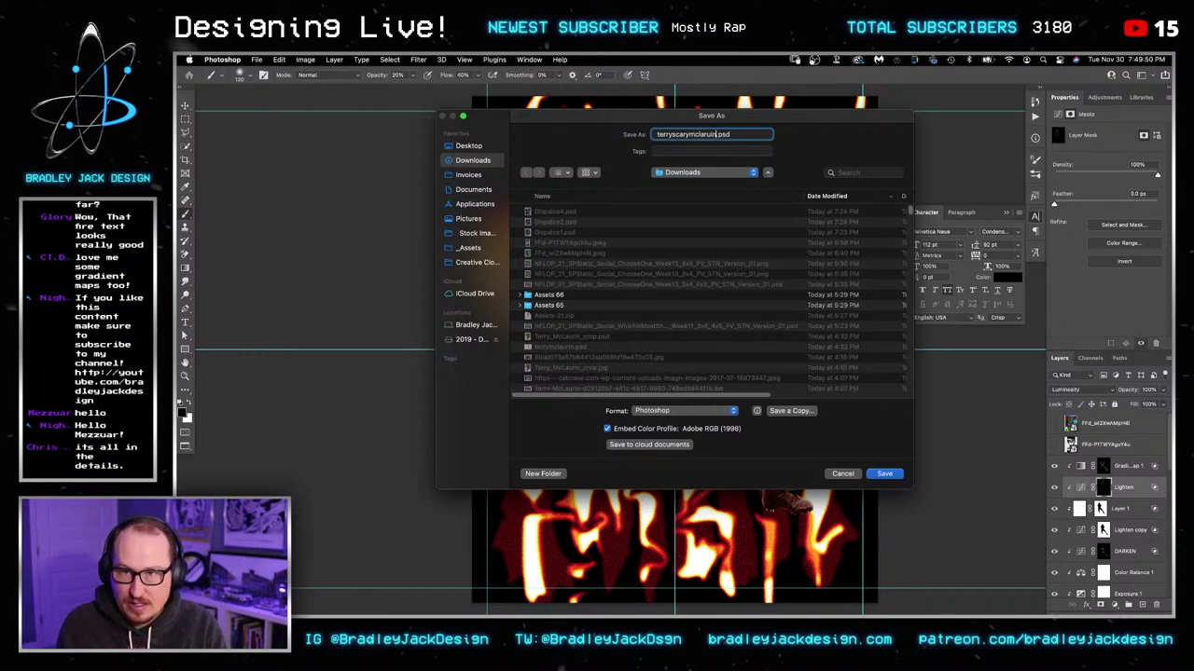
key(Return)
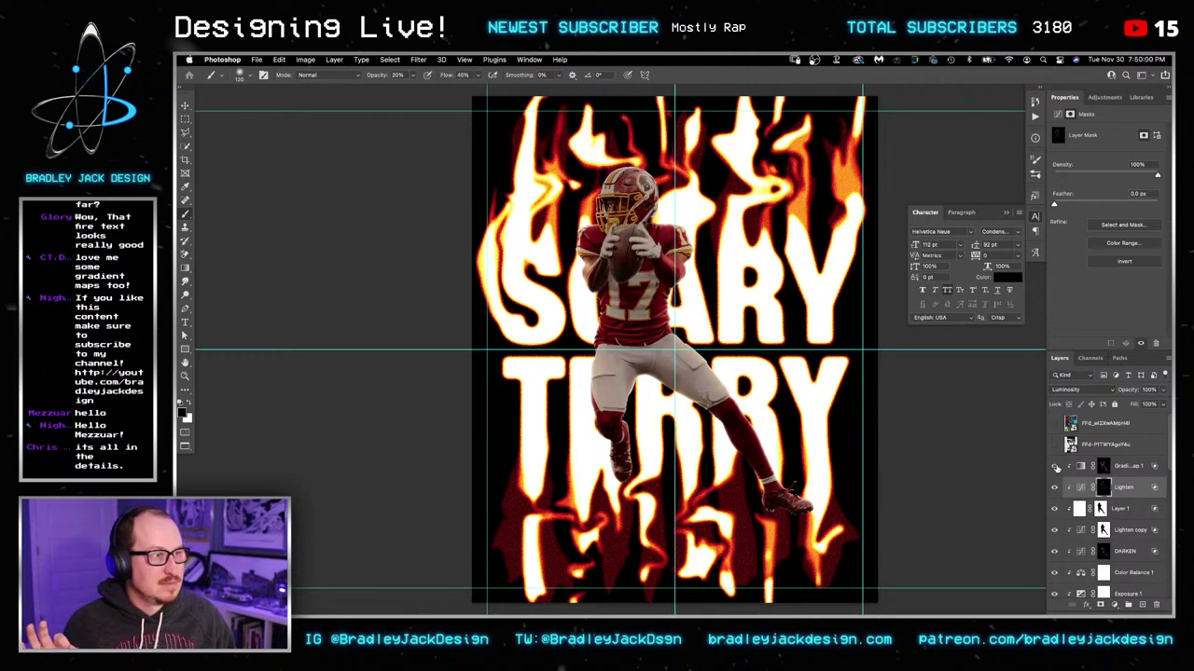
Step: Compare the player's torso and pants with the gradient map layer hidden and shown
key(super+equal)
key(super+equal)
key(super+equal)
key(super+equal)
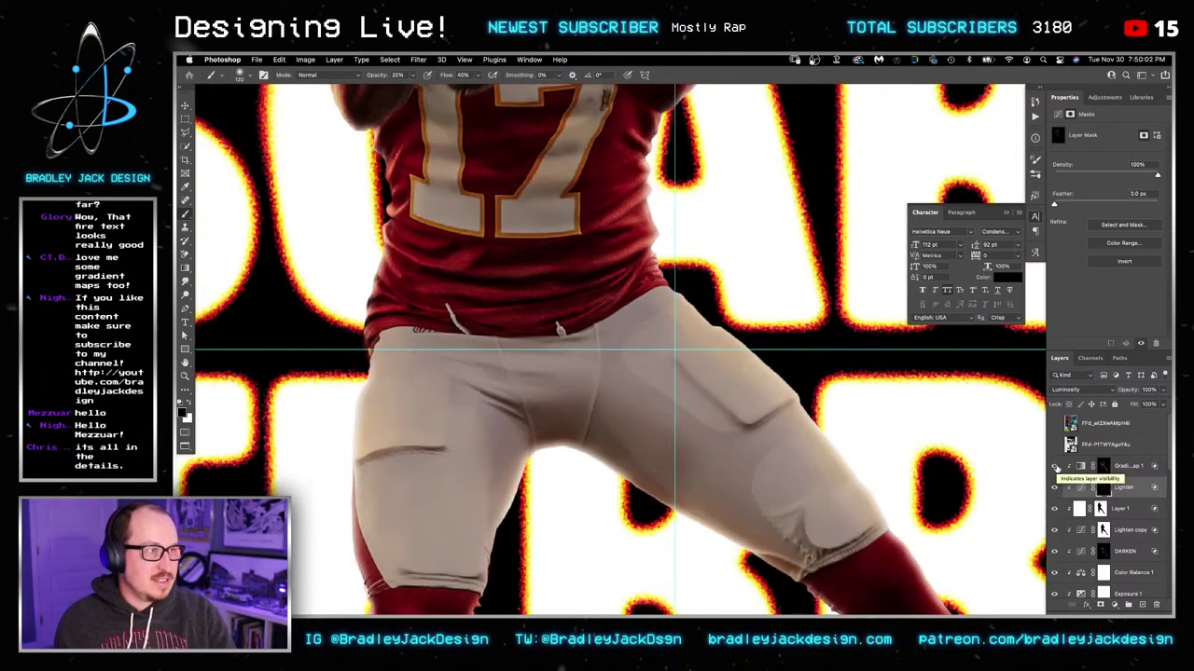
drag(975, 373, 1068, 462)
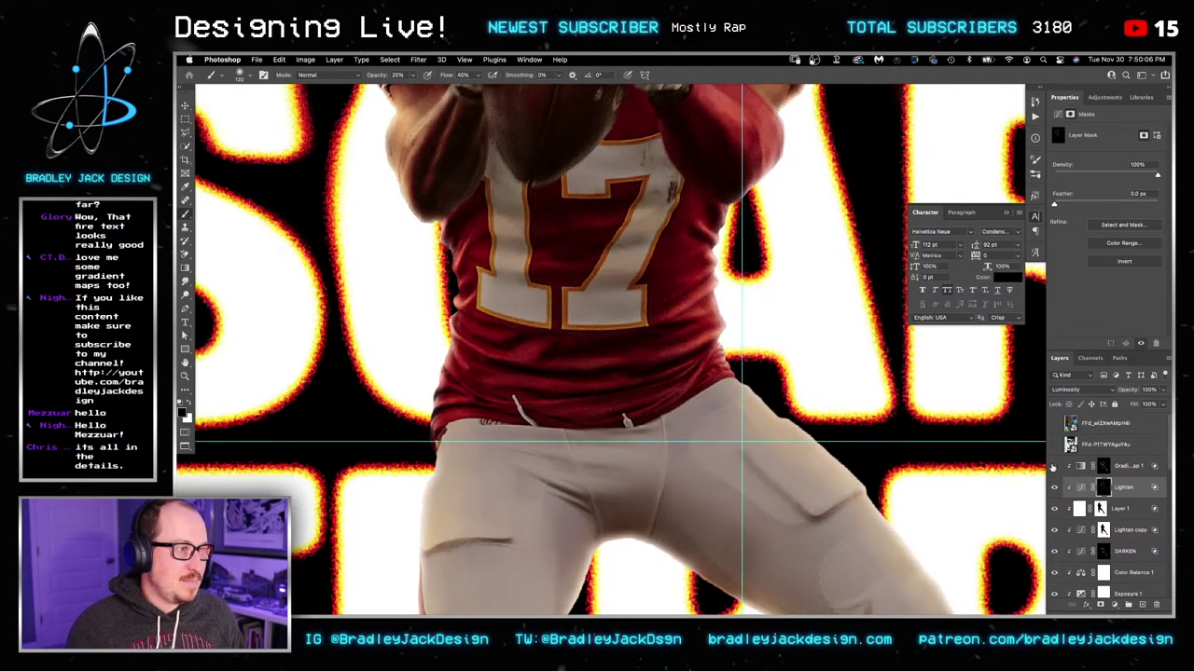
click(1053, 467)
click(1053, 467)
Step: Make the gradient map layer's mask active and brush a faint white glow over the player's face inside the helmet
drag(712, 236, 712, 565)
drag(711, 236, 784, 303)
click(1105, 467)
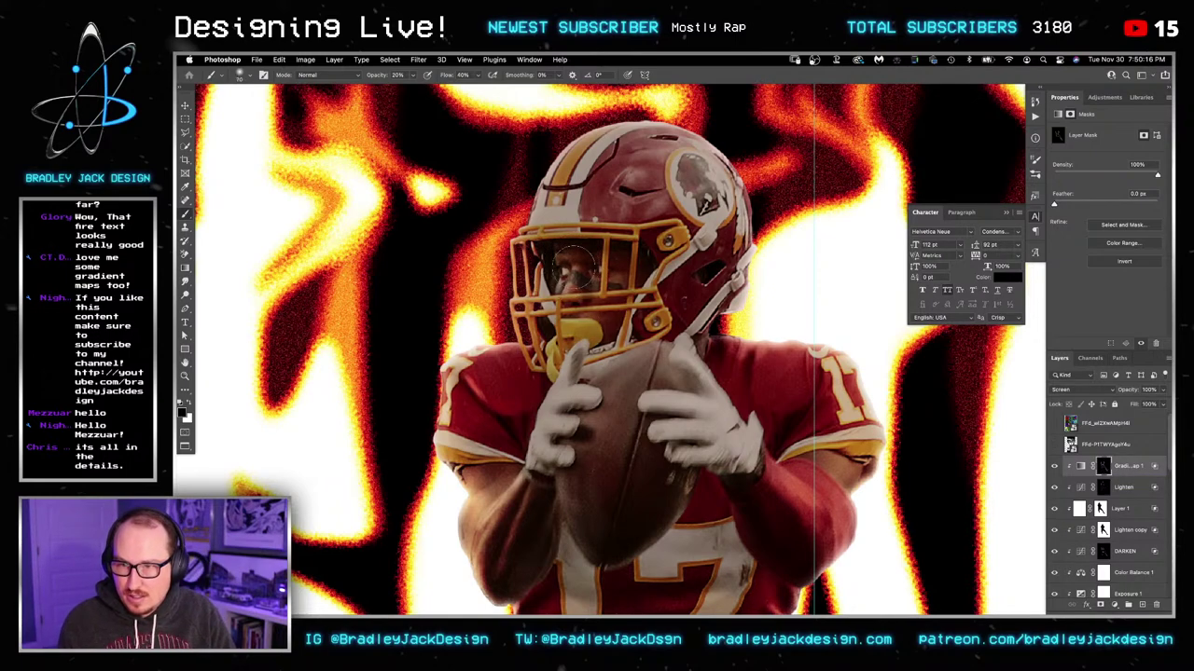
drag(567, 337, 611, 310)
mouse_move(565, 357)
mouse_down()
mouse_move(623, 357)
mouse_move(597, 357)
mouse_up()
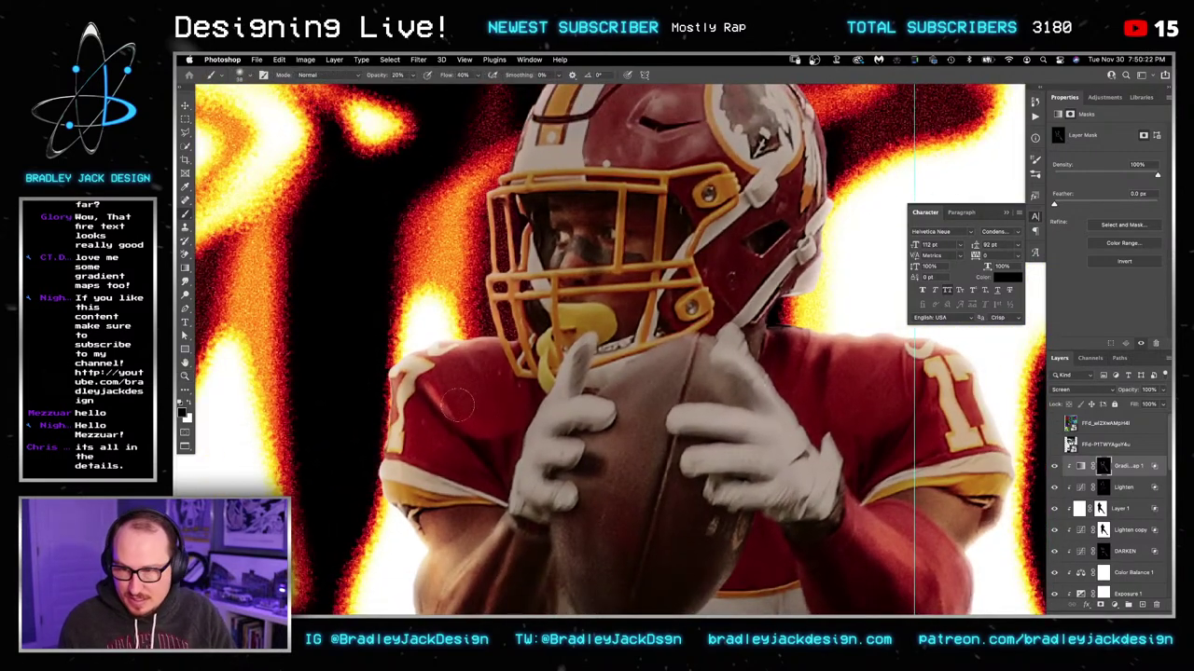
key(x)
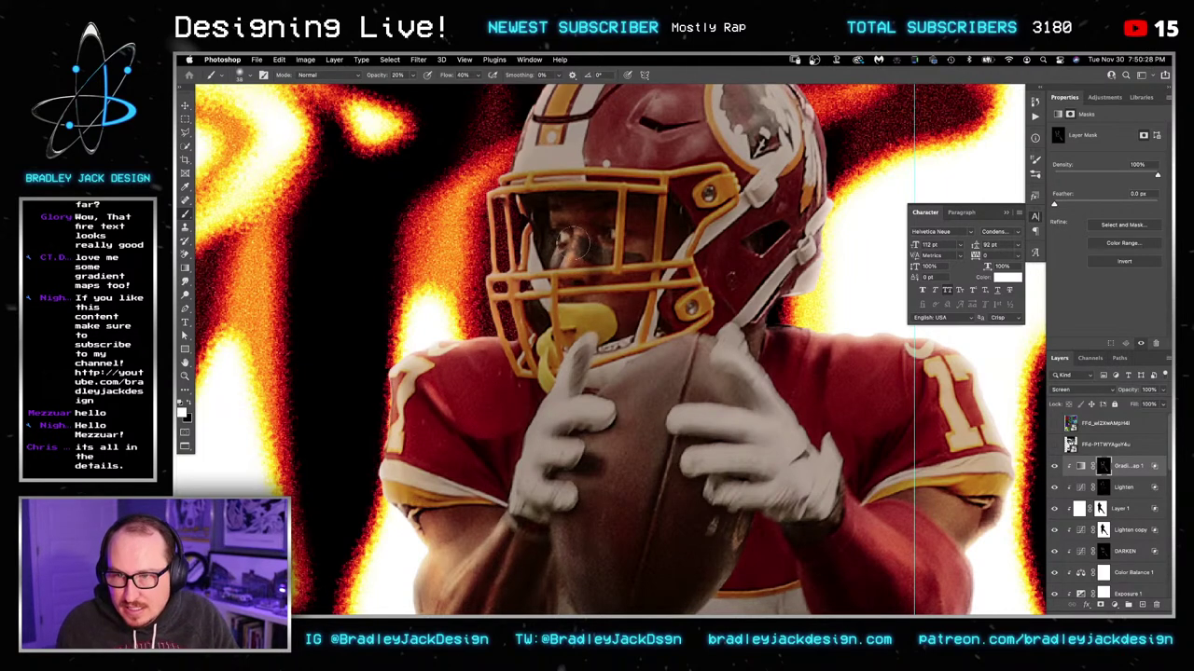
key(z)
drag(580, 240, 620, 233)
key(b)
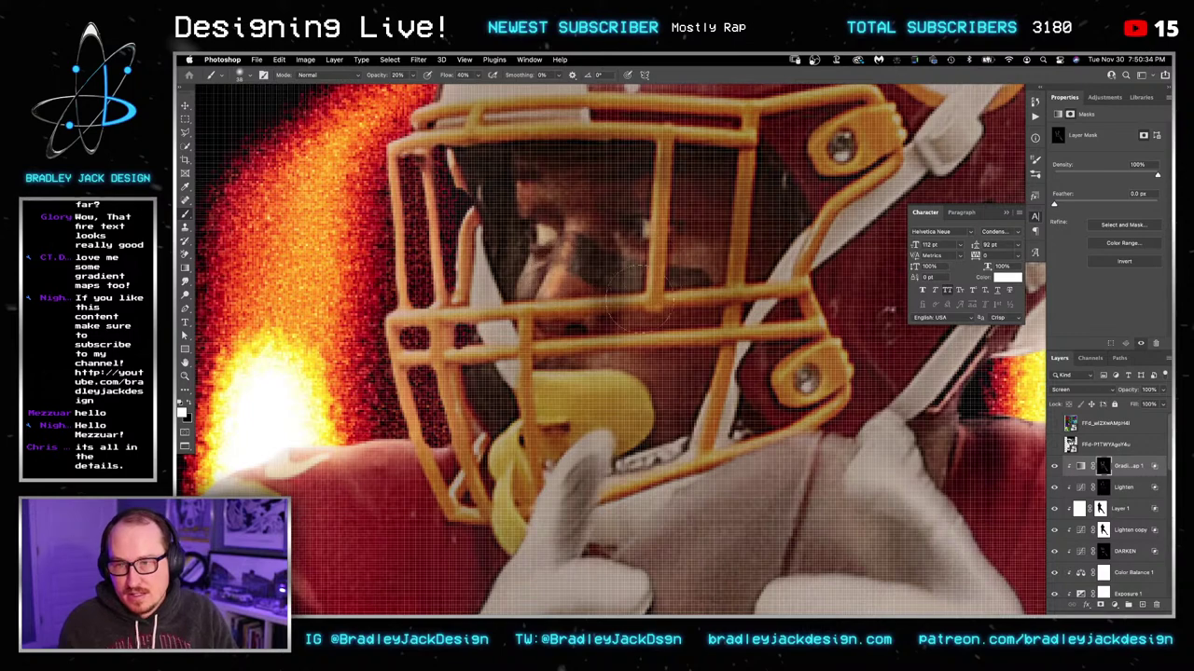
mouse_move(606, 280)
mouse_down()
mouse_move(621, 312)
mouse_move(634, 247)
mouse_move(597, 172)
mouse_move(580, 201)
mouse_up()
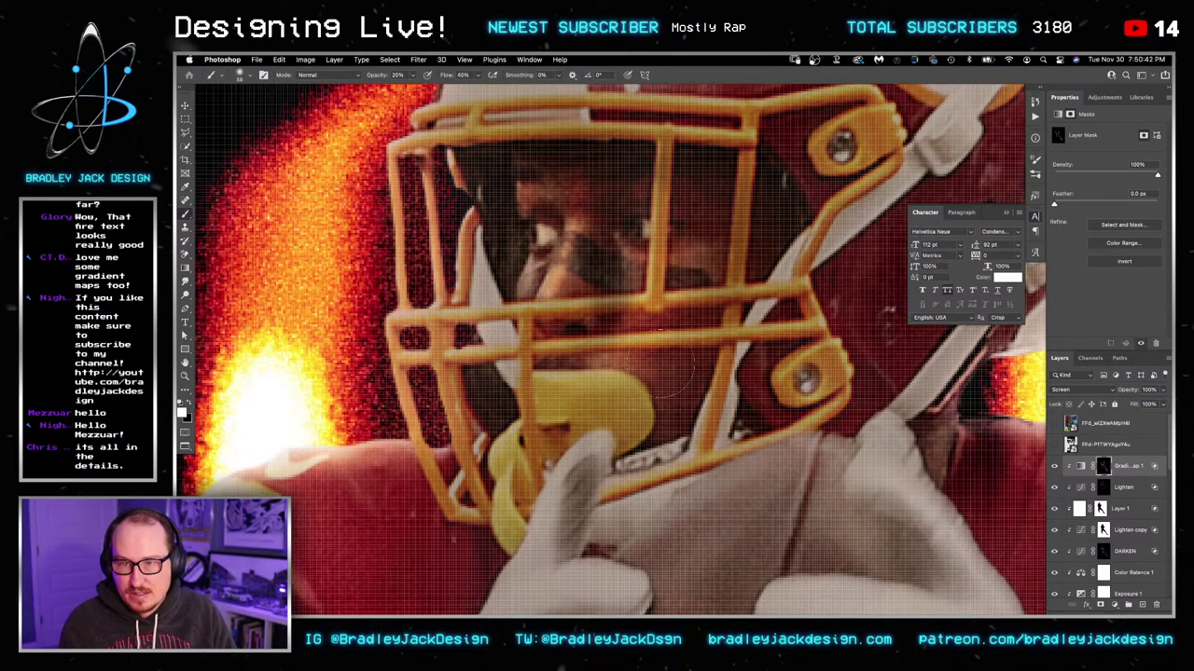
Step: Brush white on the gradient map mask to light up the mouthguard, the facemask bars and the raised thumb's tip
key(x)
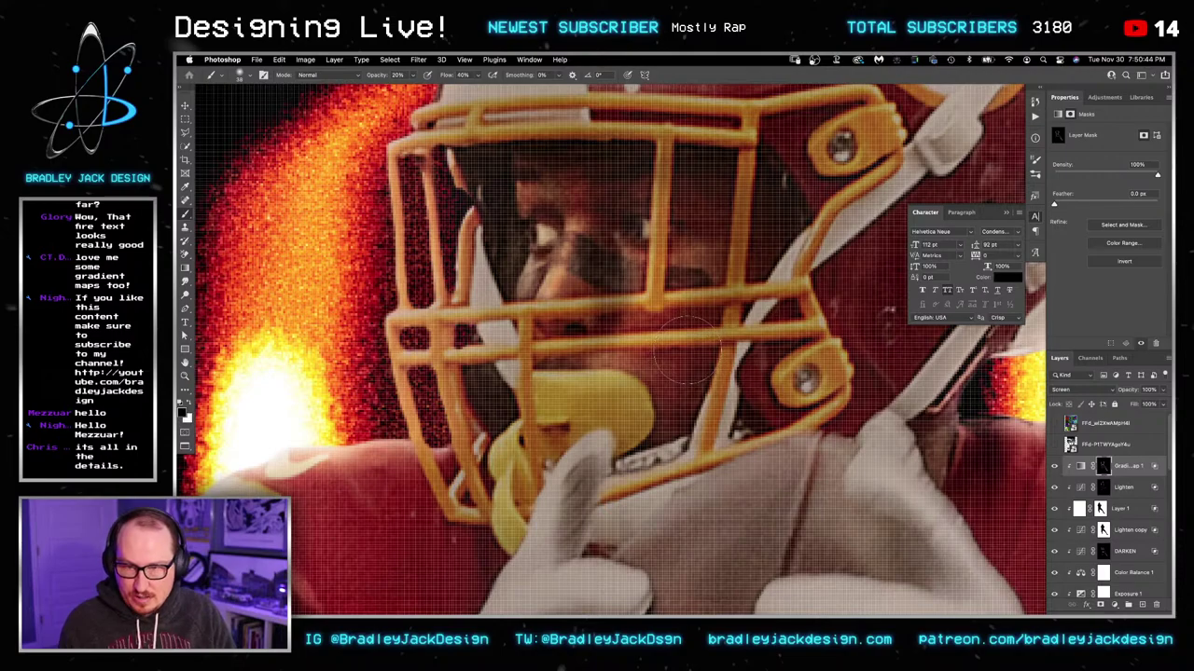
key(z)
mouse_move(690, 347)
mouse_down()
mouse_move(700, 346)
mouse_move(655, 353)
mouse_move(658, 338)
mouse_up()
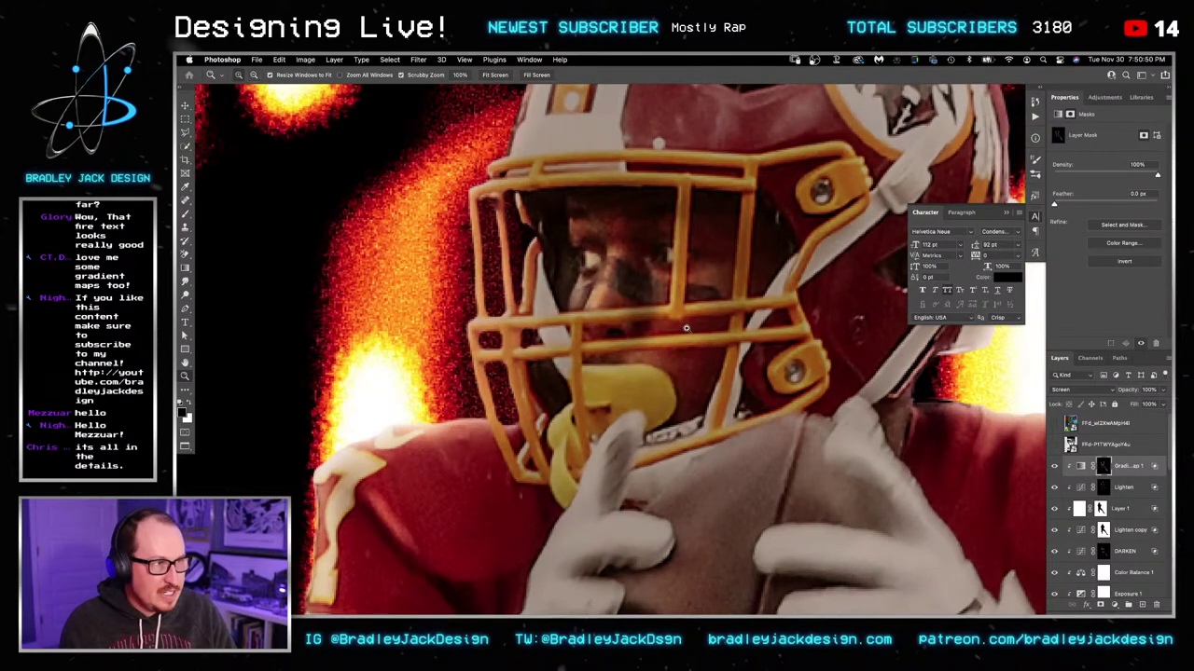
key(b)
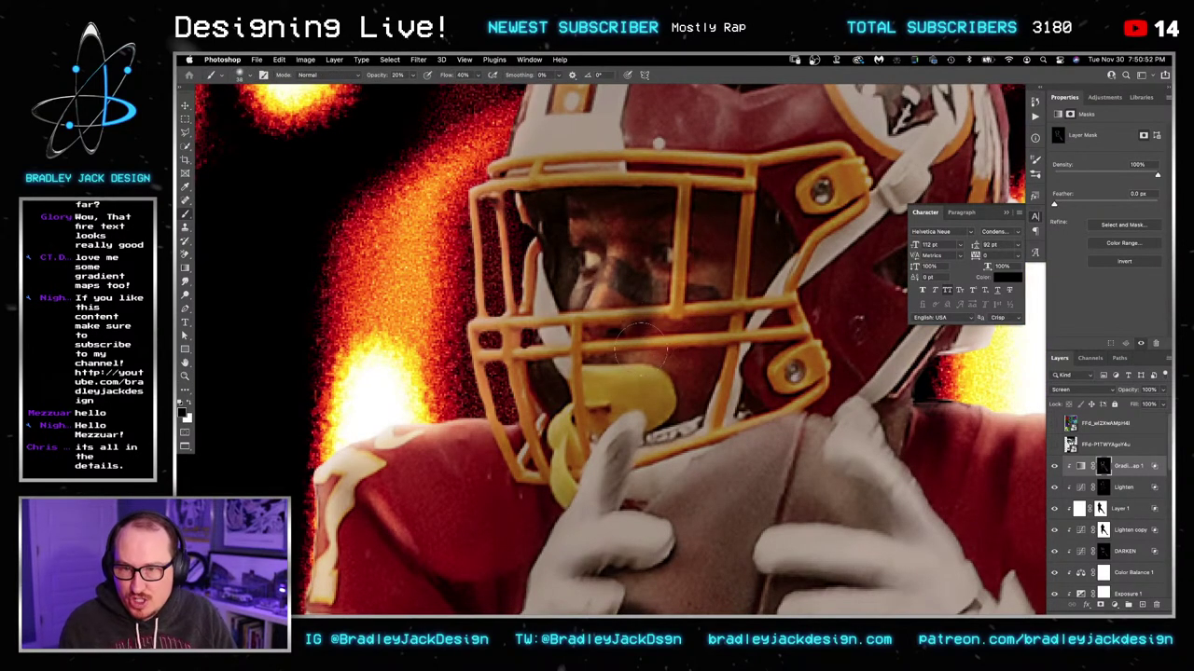
key(x)
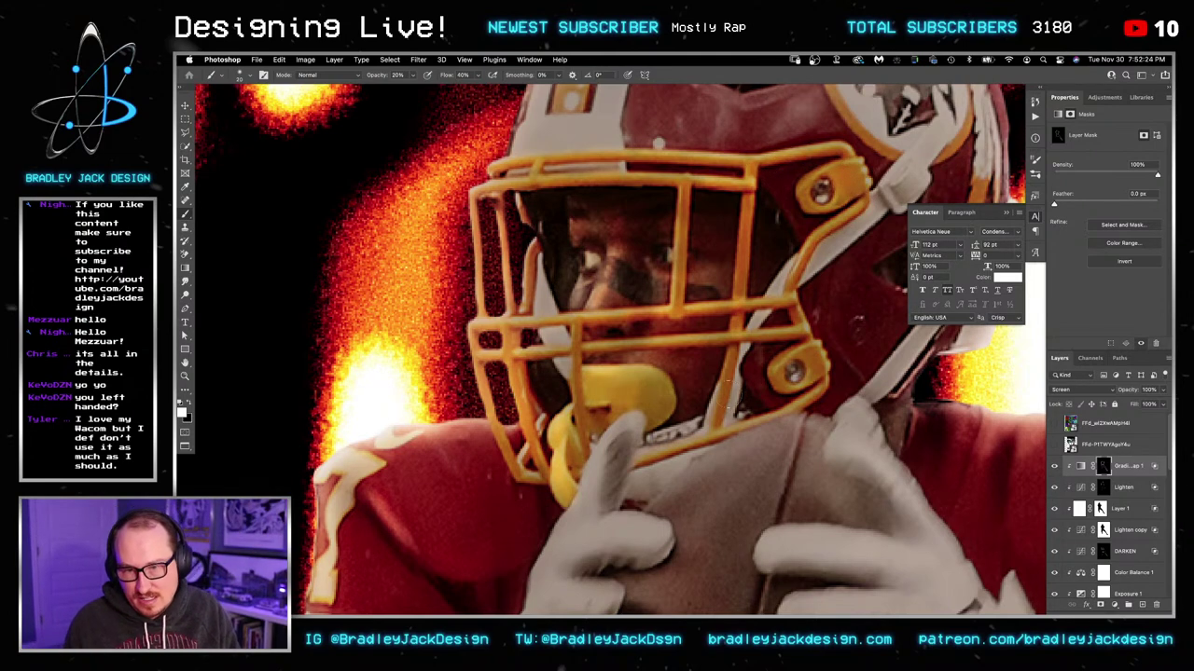
drag(651, 397, 657, 401)
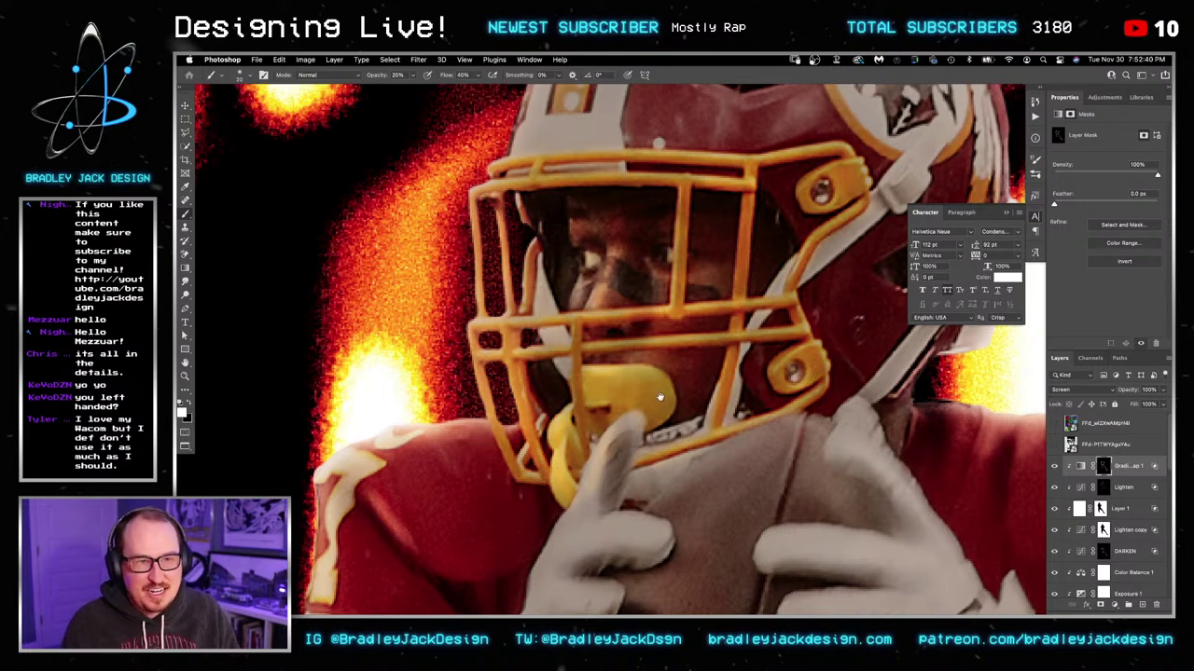
Step: Brush a soft white glow on the mask along the football's lower edge and its upper part between the gloves
scroll(658, 397, down, 5)
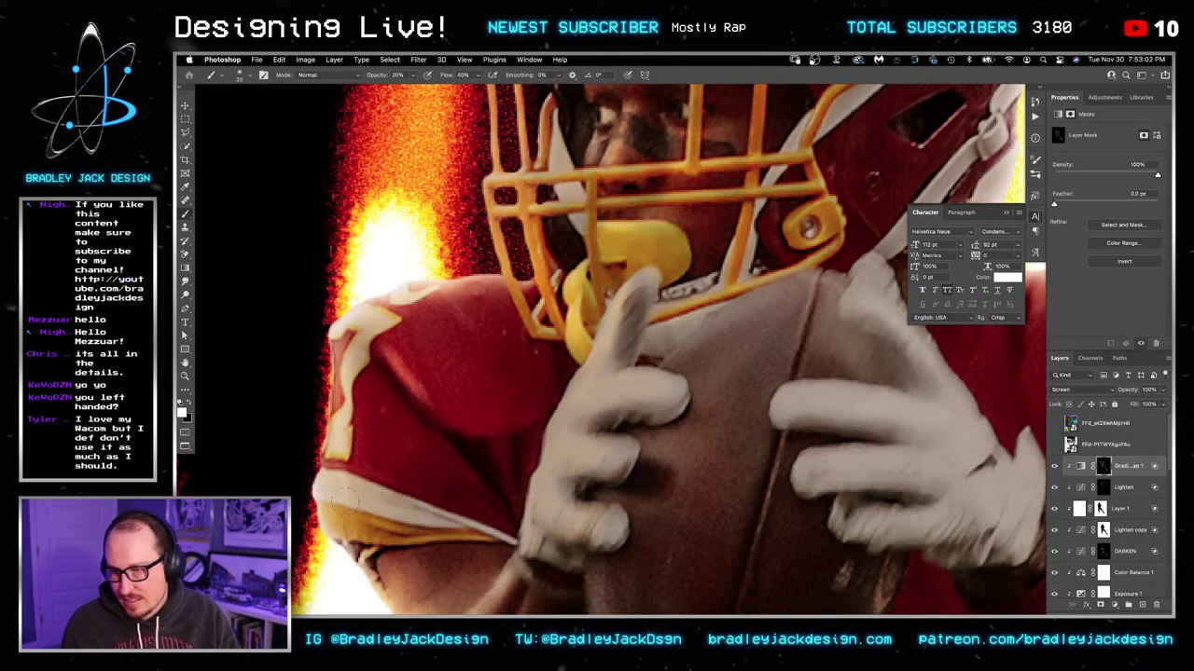
drag(399, 522, 425, 408)
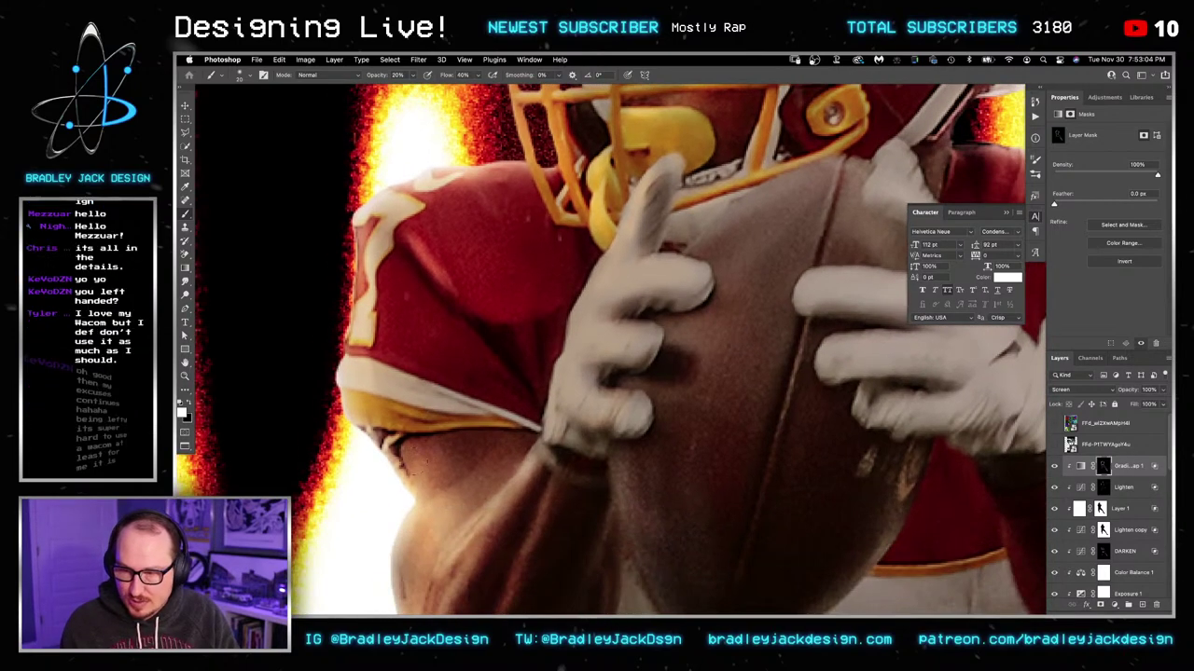
drag(415, 486, 411, 390)
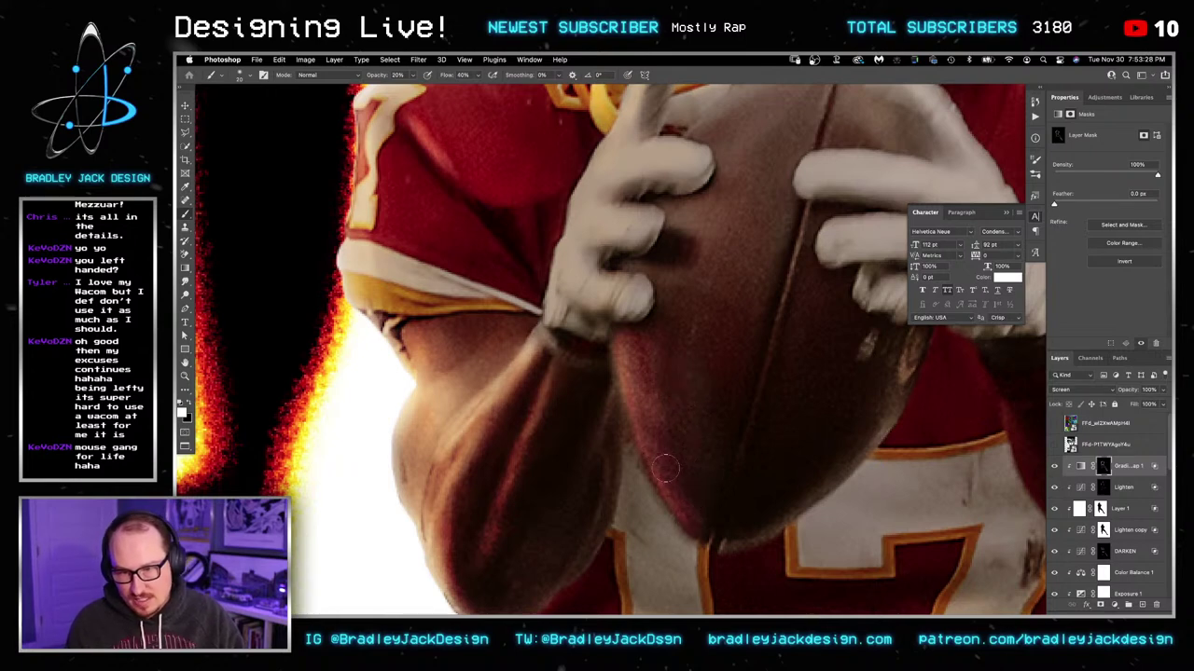
drag(674, 455, 700, 465)
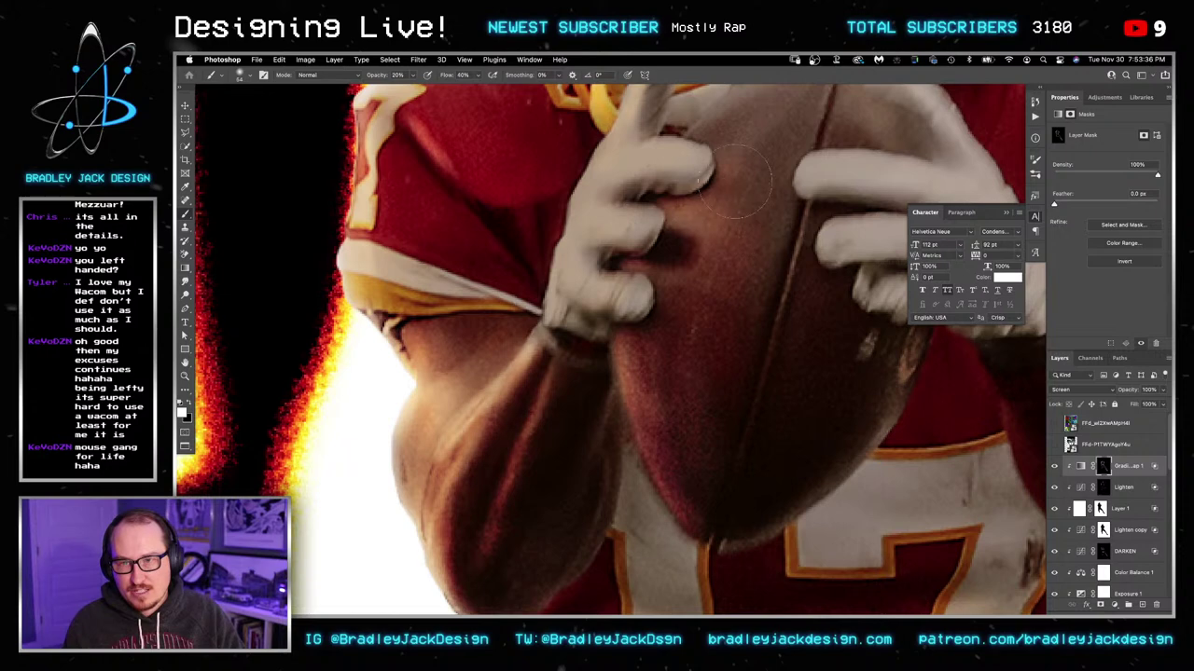
drag(738, 183, 729, 276)
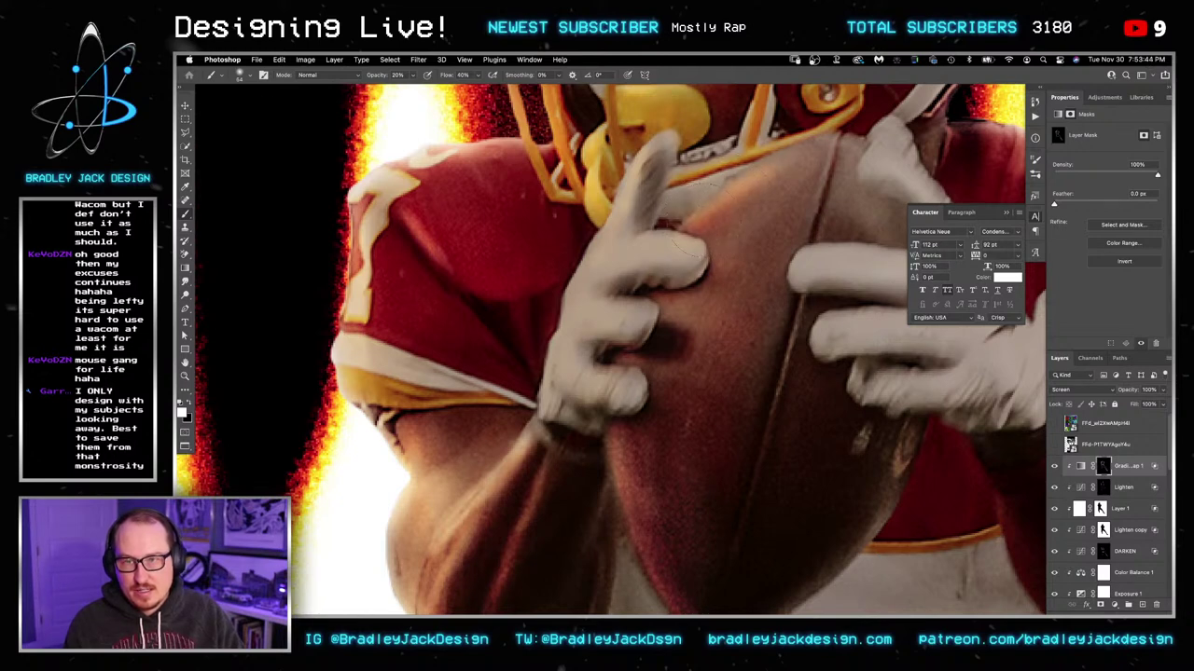
Step: Refine the football's glow on the mask around the gloved fingertips and along the edge beneath the other hand
key(x)
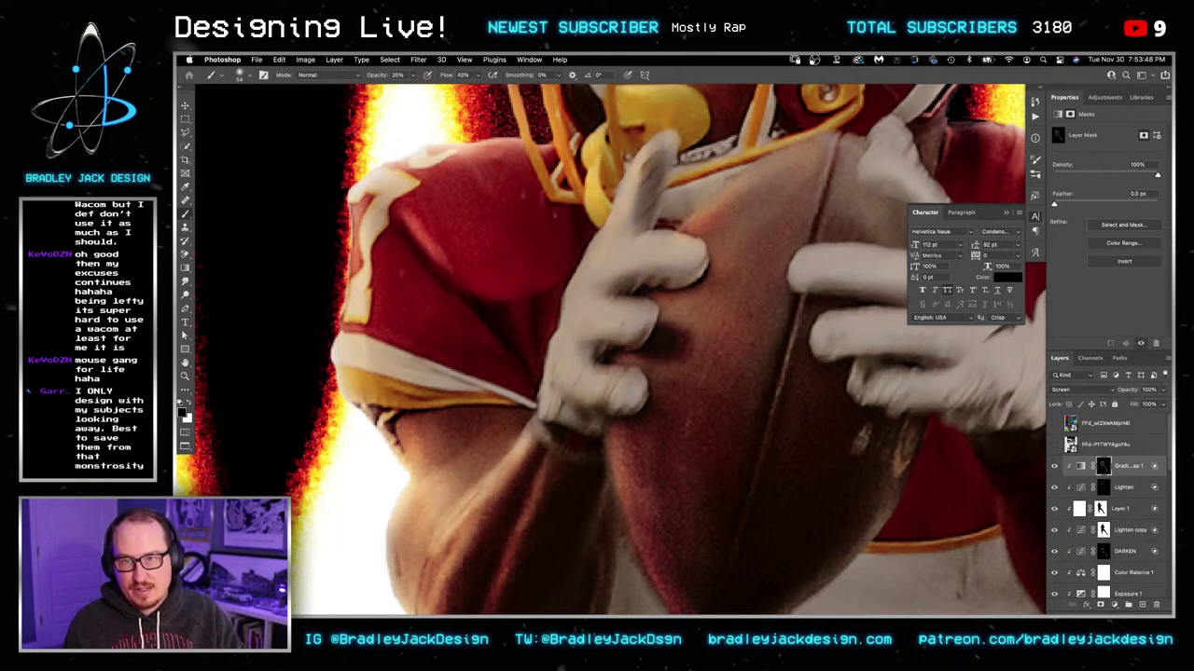
key(x)
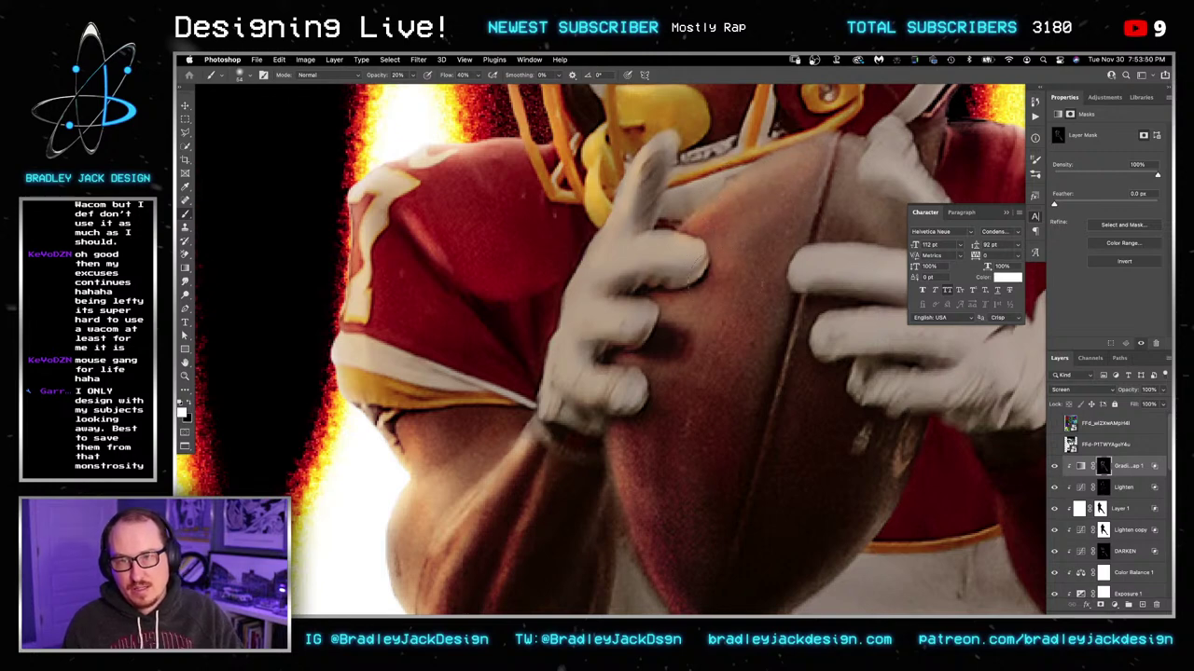
key(x)
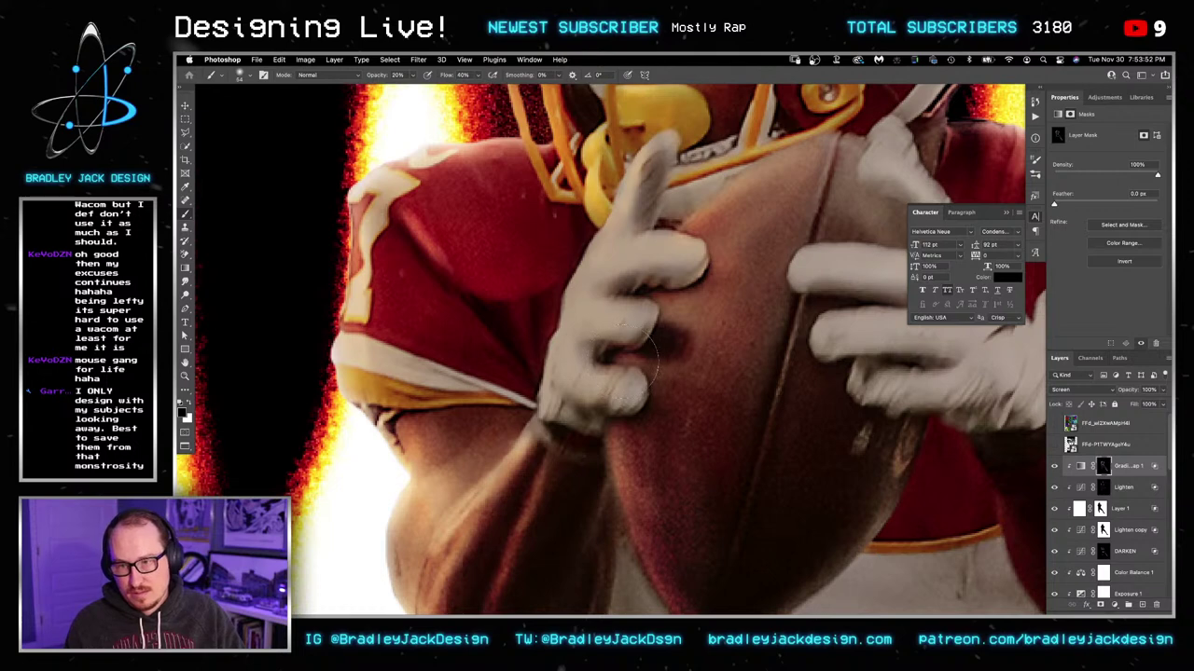
key(x)
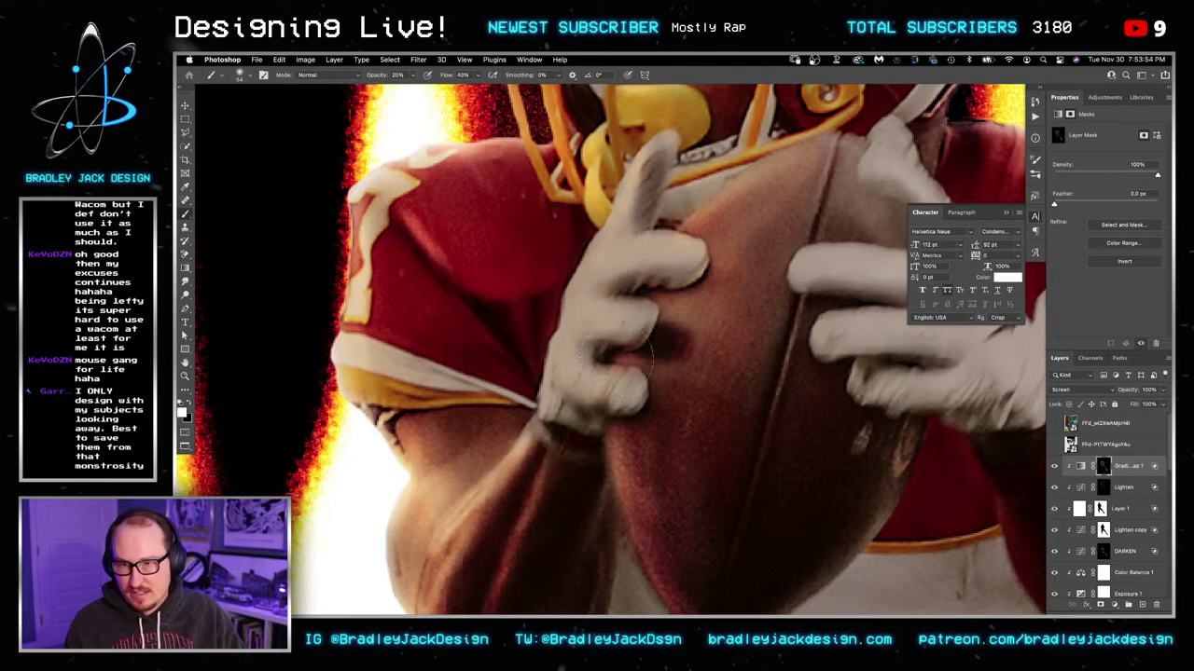
scroll(613, 357, down, 5)
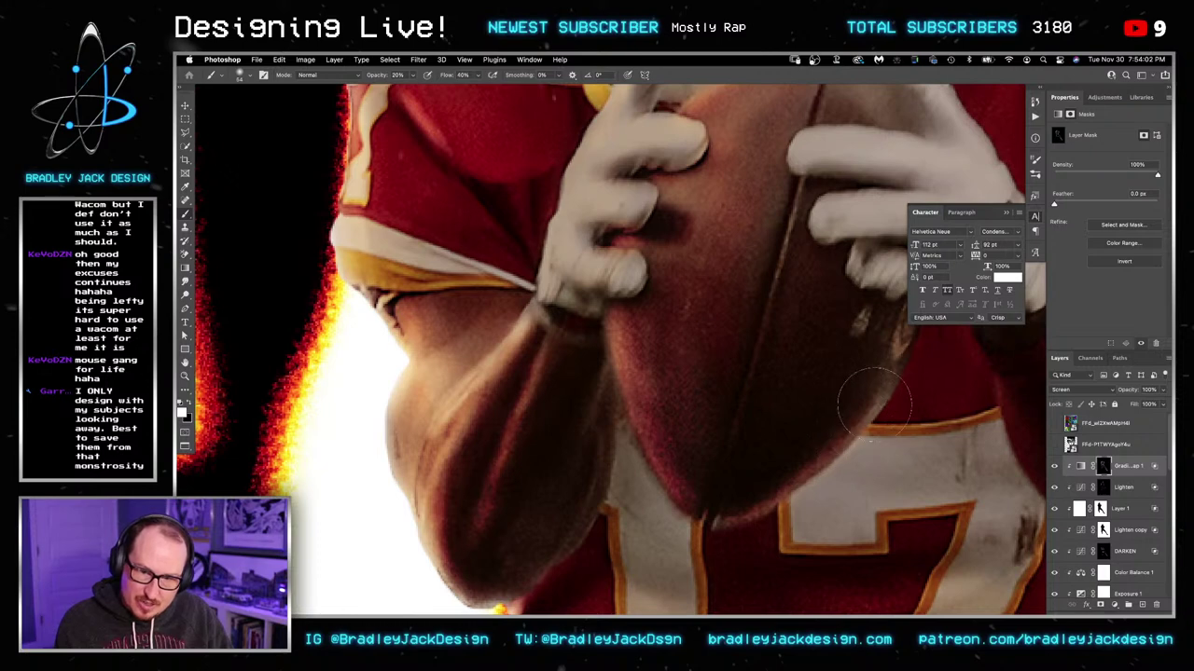
drag(912, 339, 851, 385)
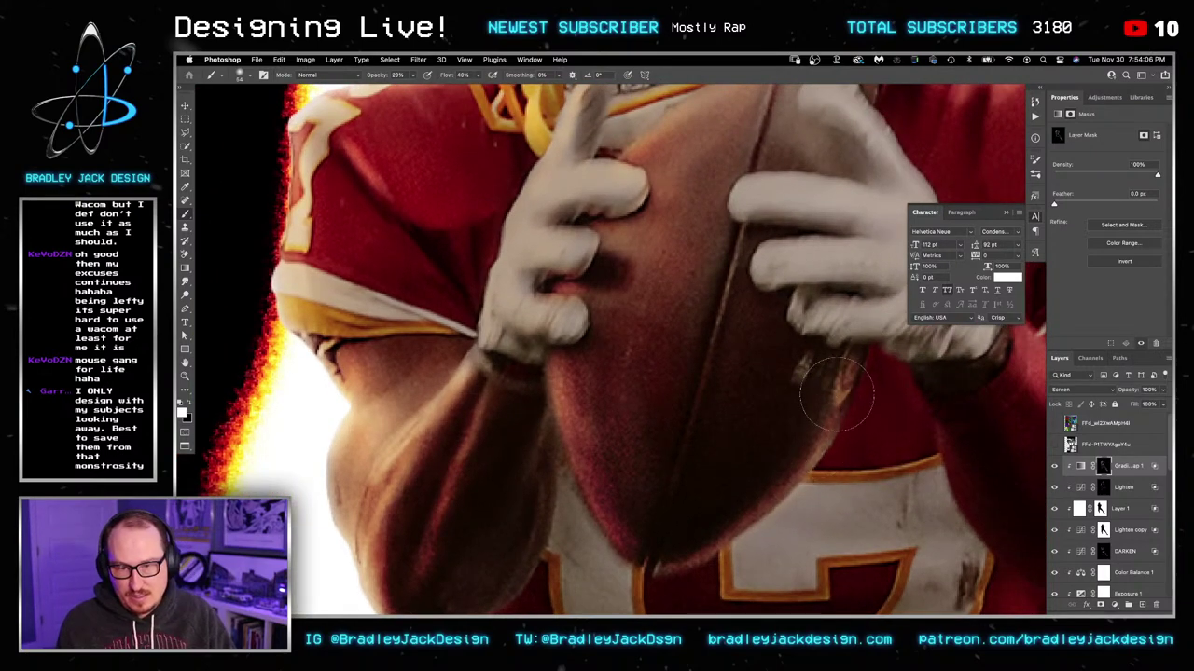
Step: Paint a white highlight on the mask along the red-sleeved forearm, from the wrist toward the elbow
scroll(793, 413, right, 5)
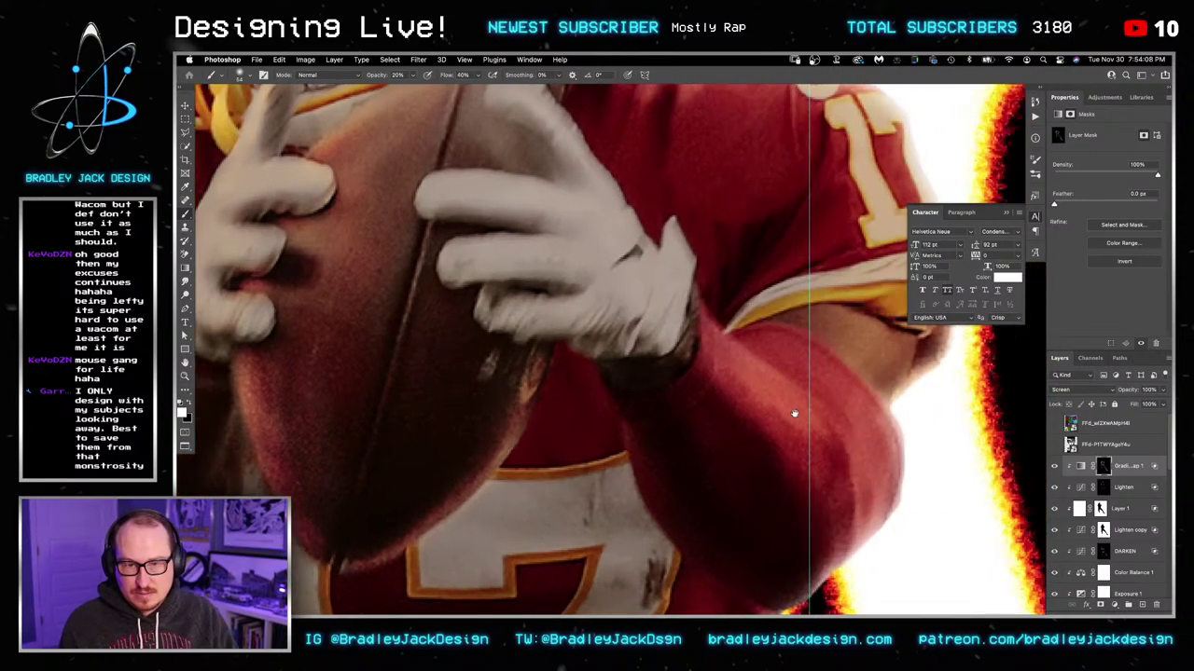
scroll(793, 413, right, 3)
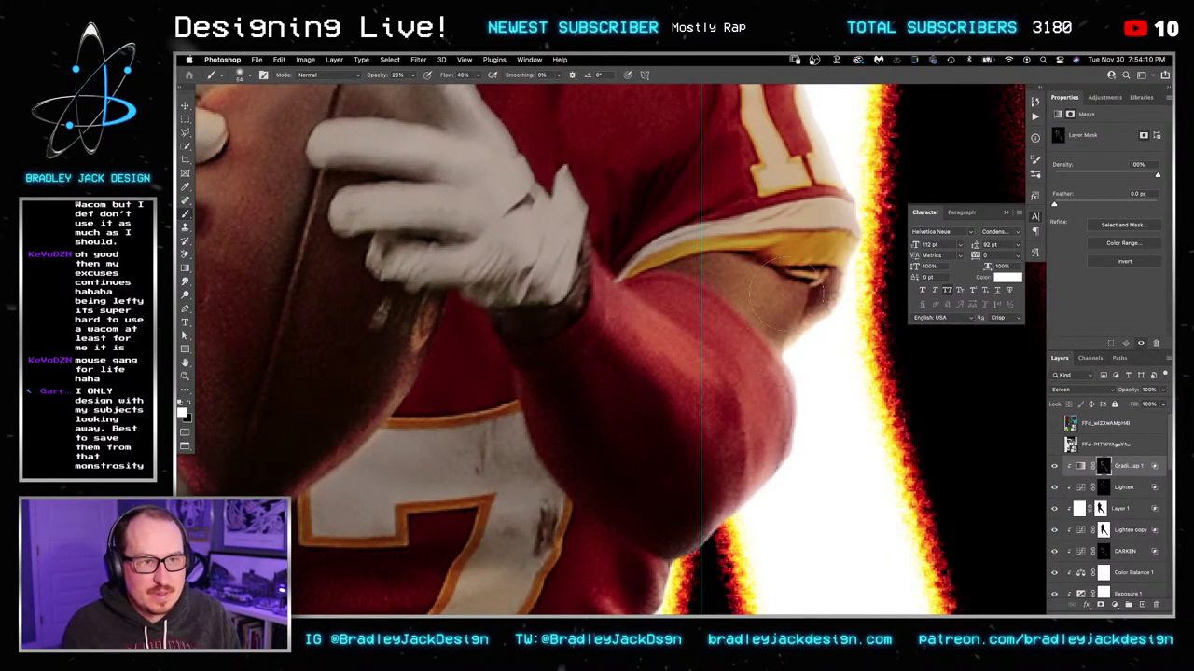
mouse_move(650, 301)
mouse_down()
mouse_move(645, 333)
mouse_move(598, 301)
mouse_move(676, 371)
mouse_up()
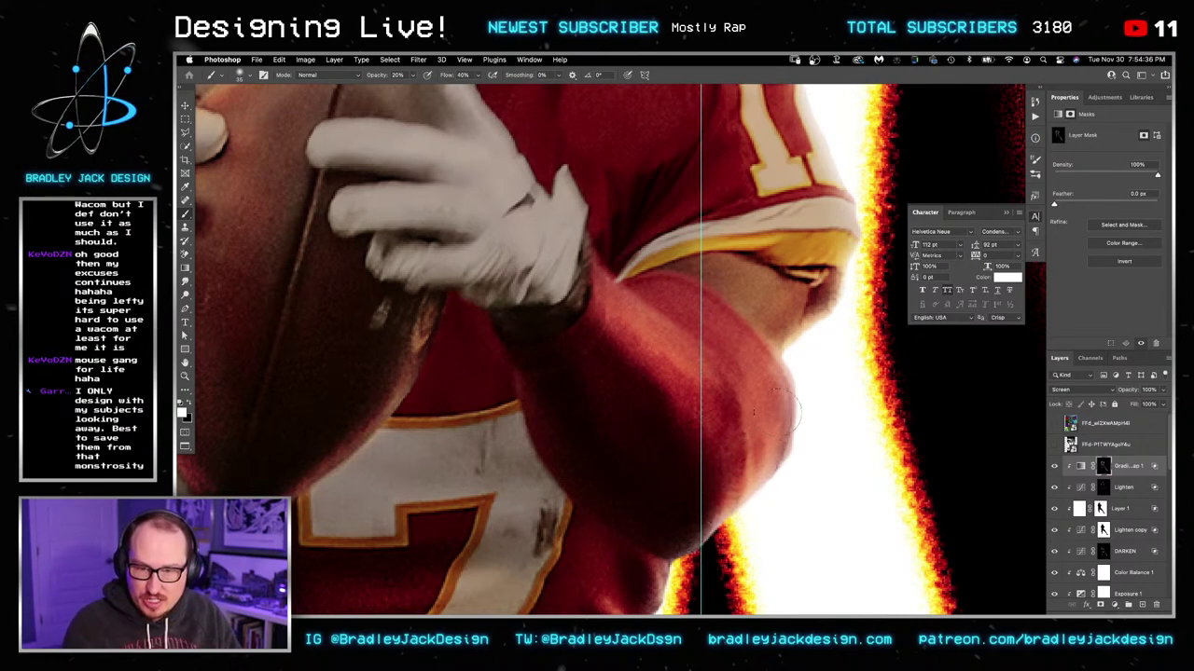
Step: Brush a warm glow on the mask over the outstretched leg's thigh pad, using a larger brush and alternating black and white
drag(766, 426, 801, 166)
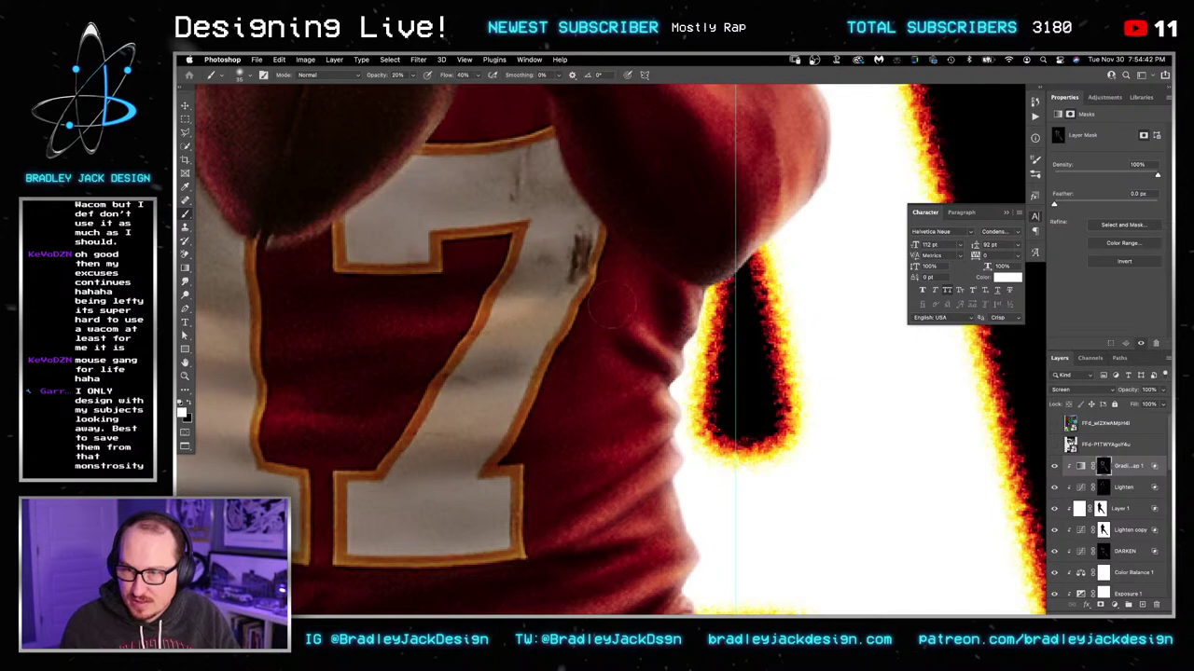
drag(466, 339, 617, 348)
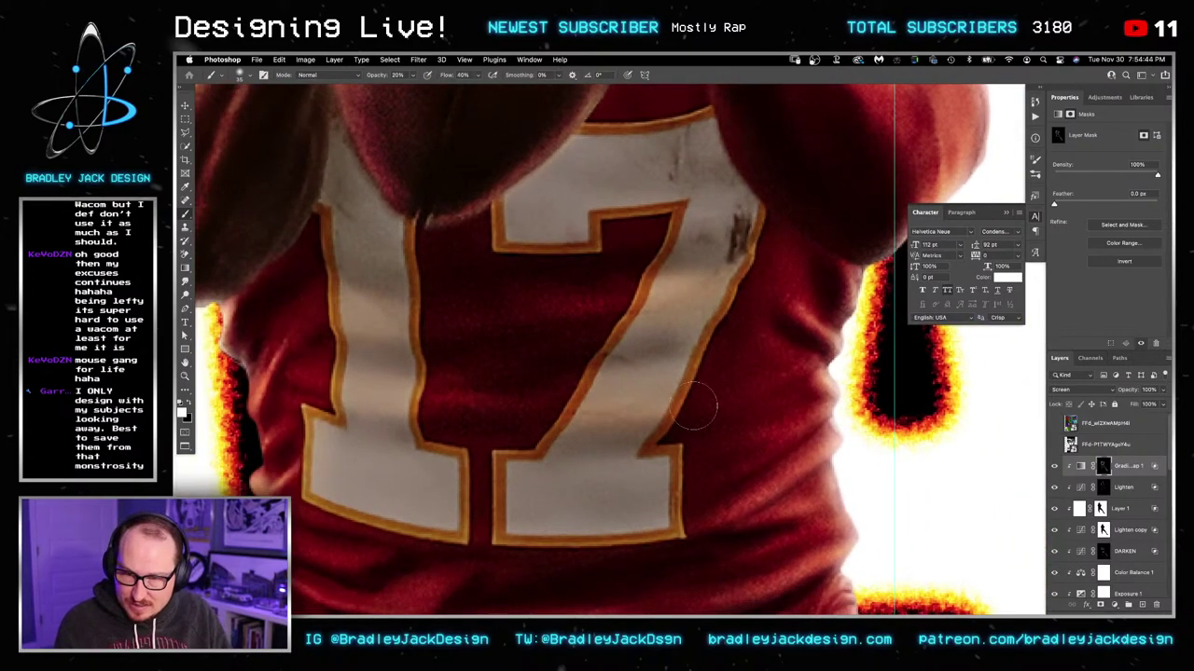
drag(697, 419, 746, 324)
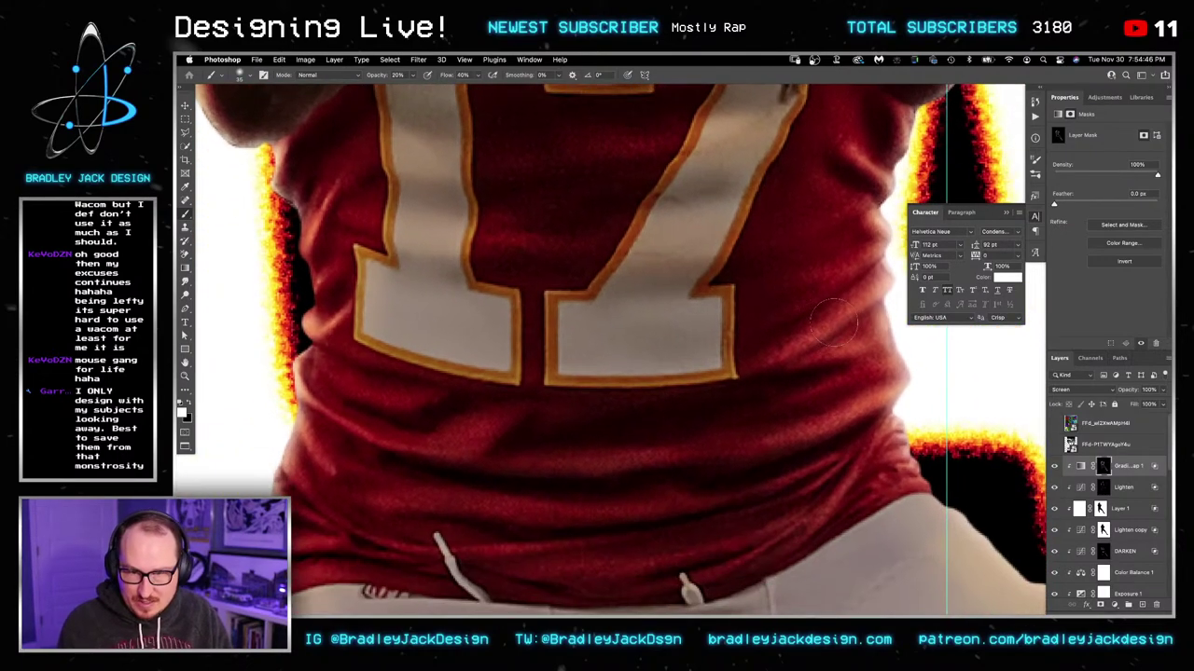
drag(820, 381, 752, 285)
drag(786, 336, 706, 289)
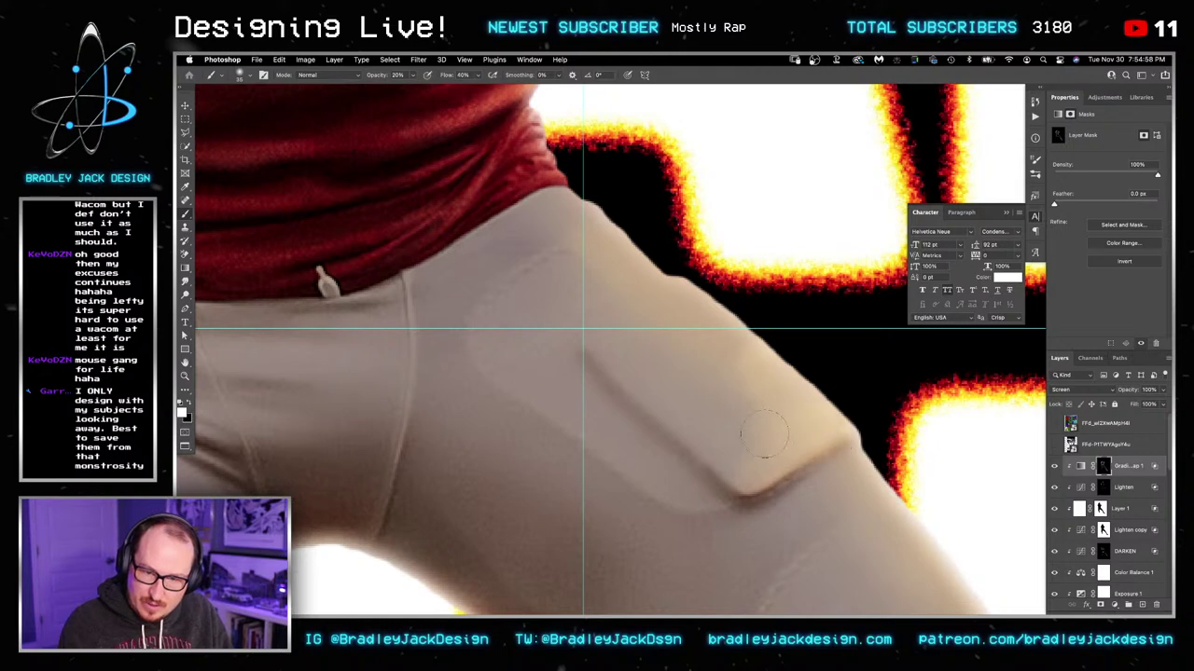
key(x)
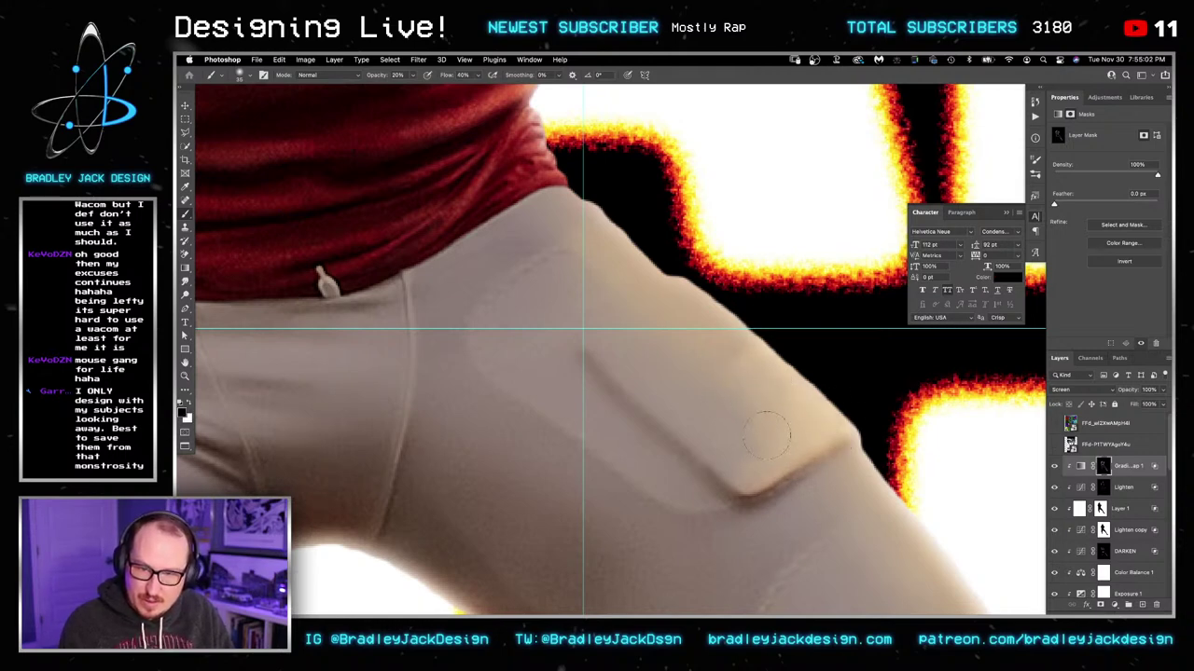
mouse_move(712, 428)
ctrl+alt+mouse_down()
mouse_move(765, 447)
mouse_move(745, 465)
ctrl+alt+mouse_up()
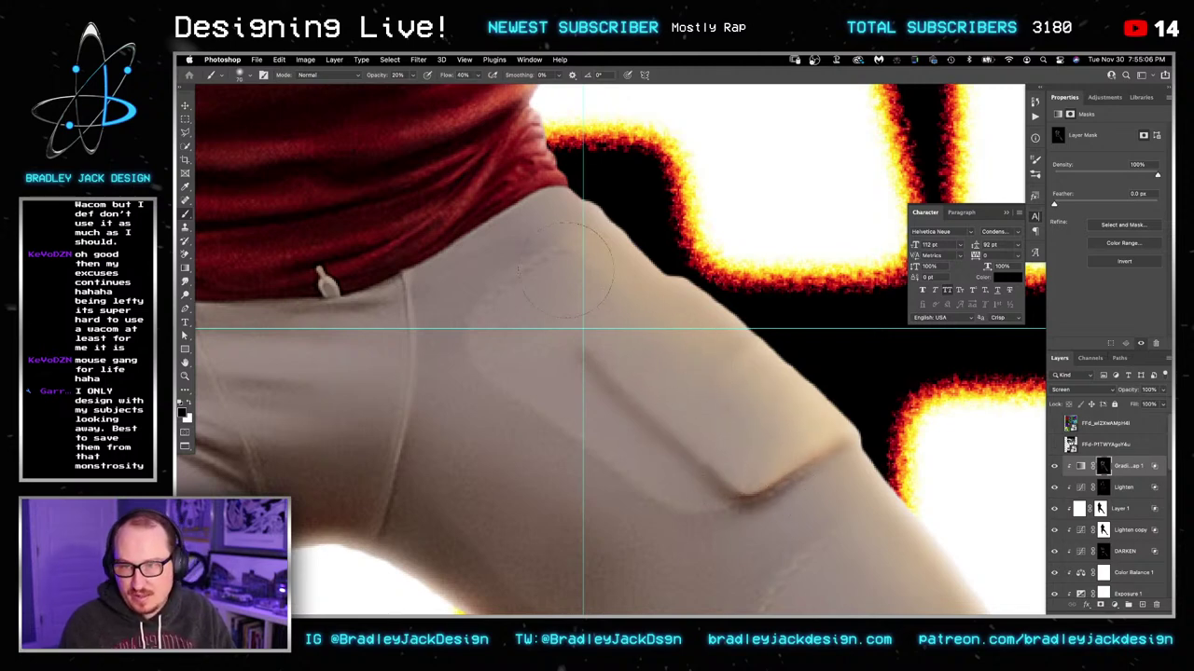
key(x)
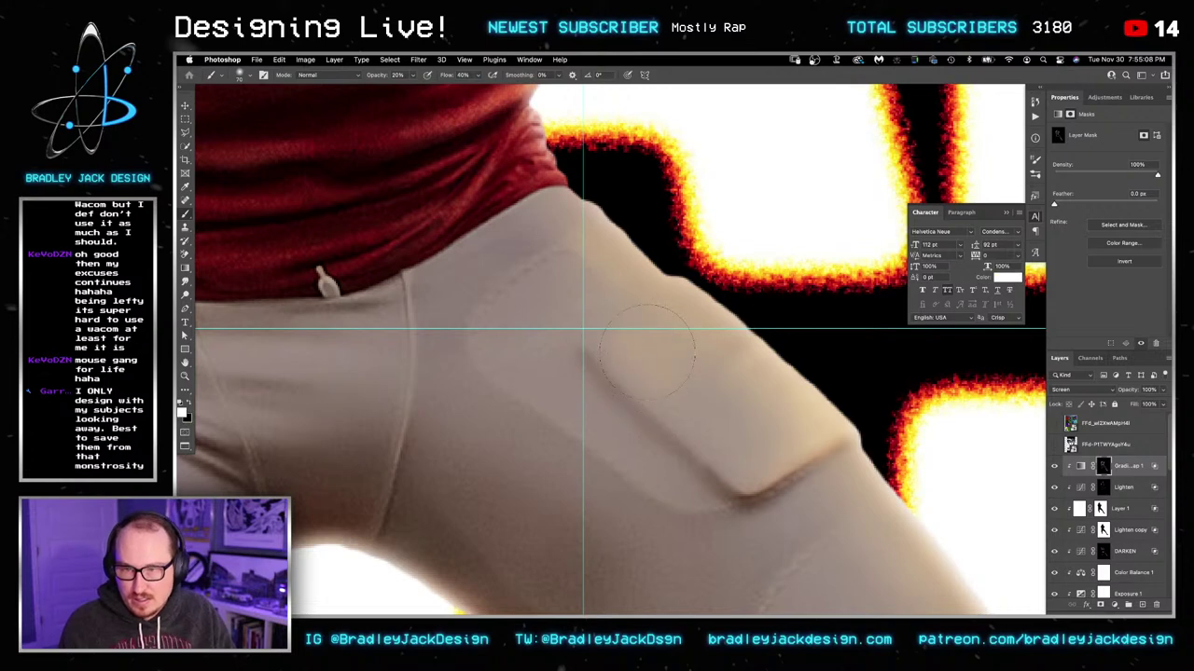
mouse_move(647, 351)
mouse_down()
mouse_move(673, 344)
mouse_move(728, 452)
mouse_up()
Step: Lower the brush opacity to 10% and build up the white glow gradually across the thigh pad's outer edge
key(3)
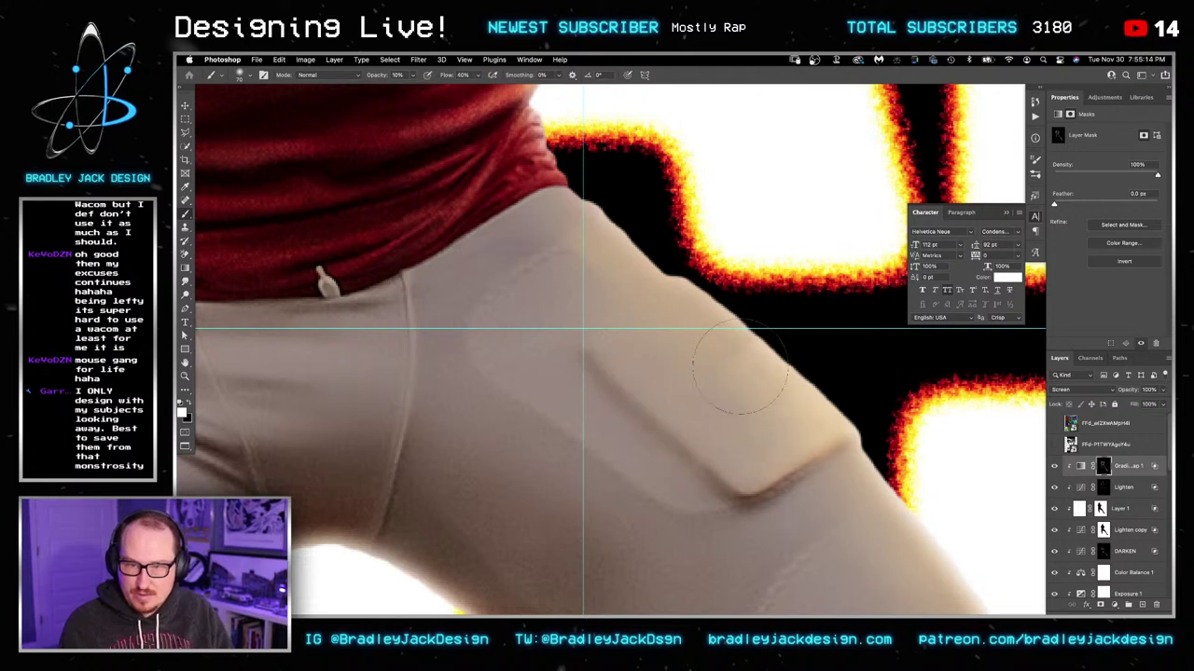
drag(821, 435, 785, 350)
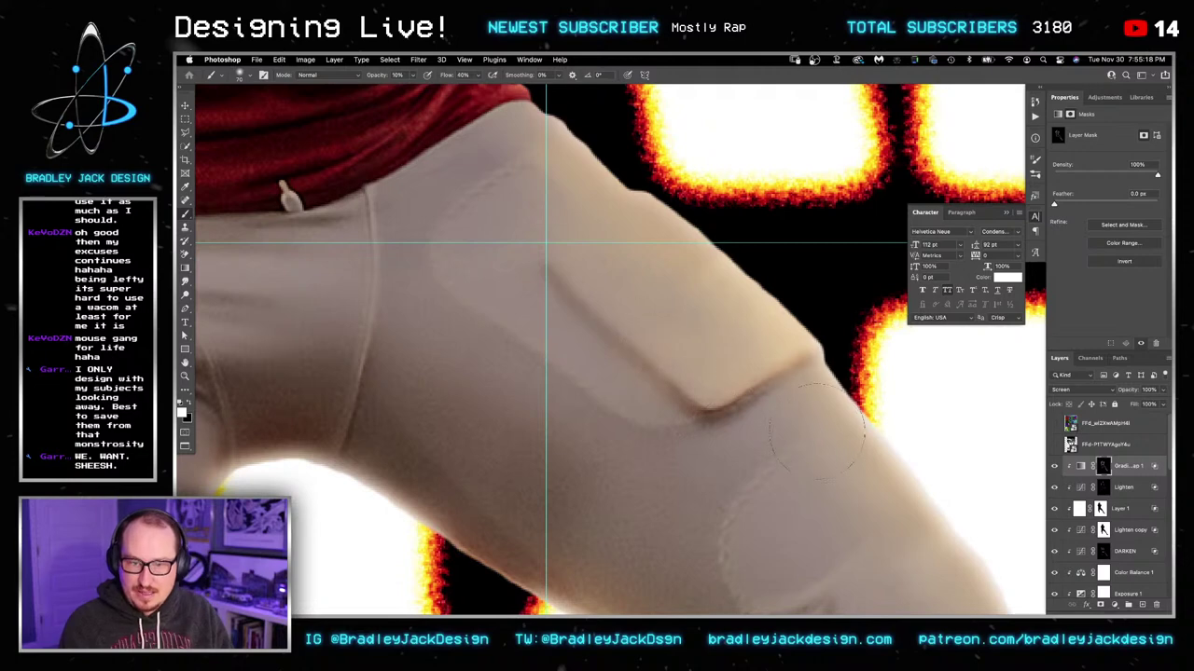
scroll(787, 434, left, 5)
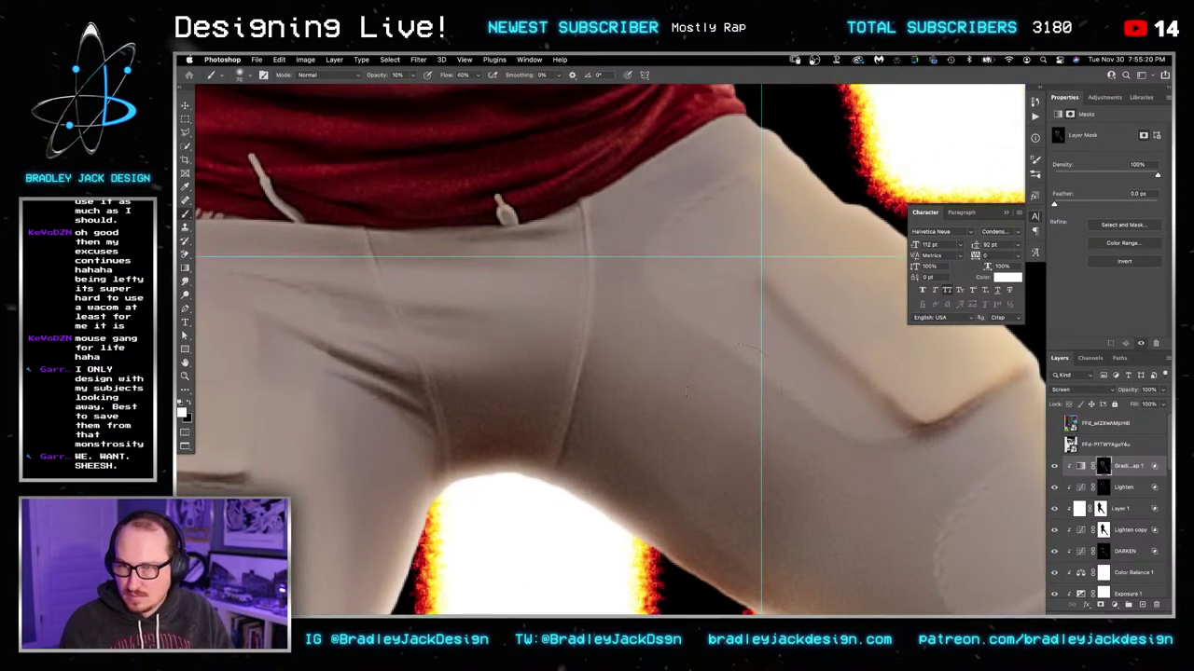
drag(491, 356, 610, 377)
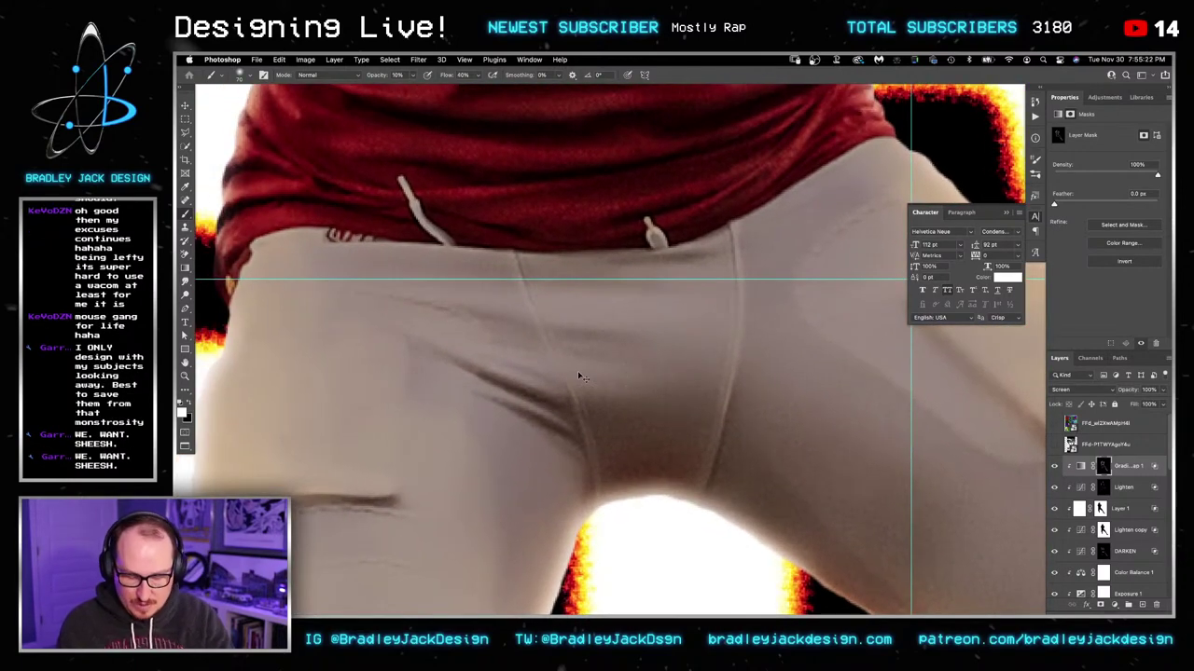
Step: Examine the player's glow against the whole poster, and check the outstretched leg, pants and torso up close
key(super+0)
key(z)
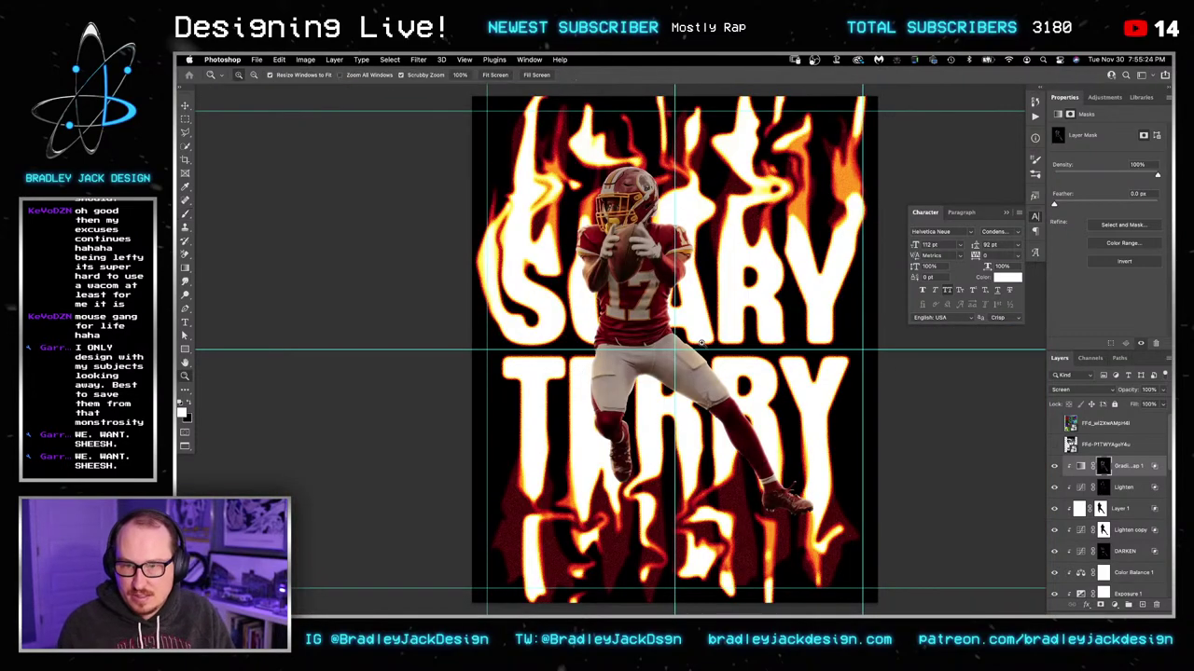
click(705, 345)
scroll(725, 346, down, 1)
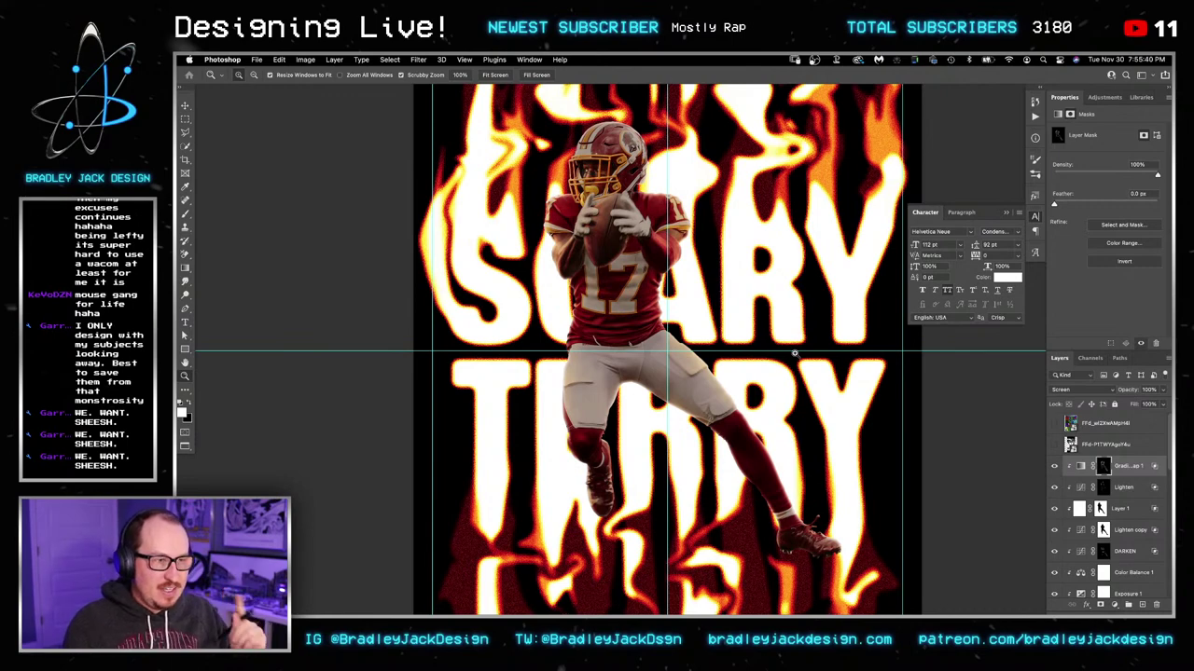
drag(786, 404, 892, 364)
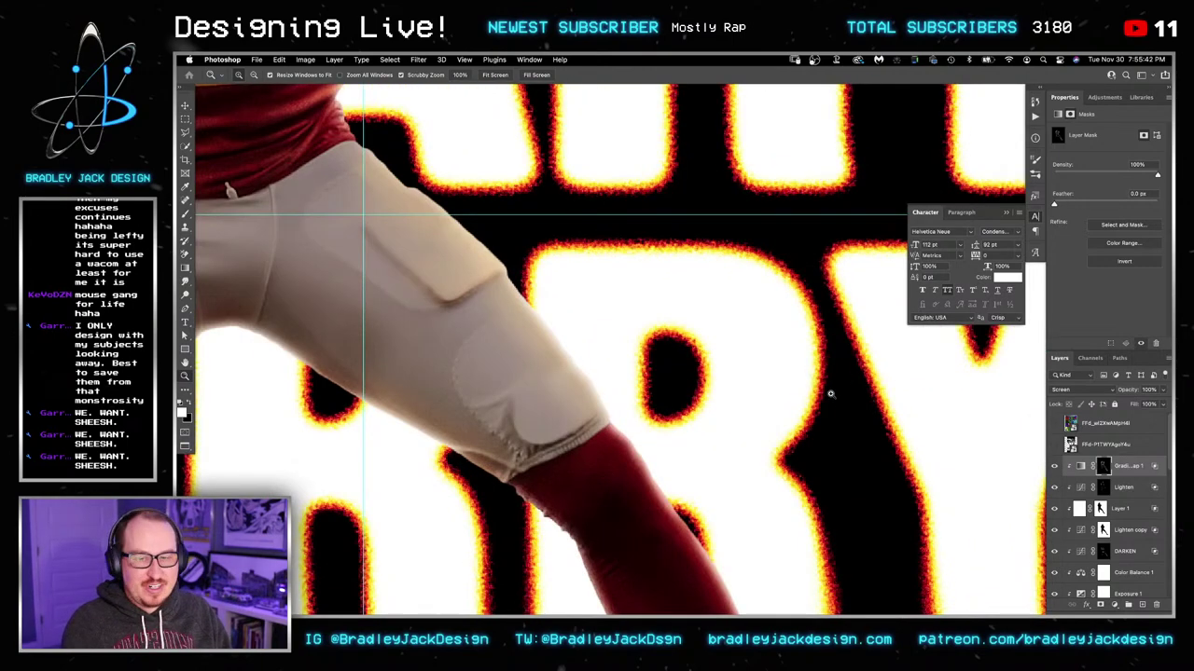
drag(829, 395, 800, 400)
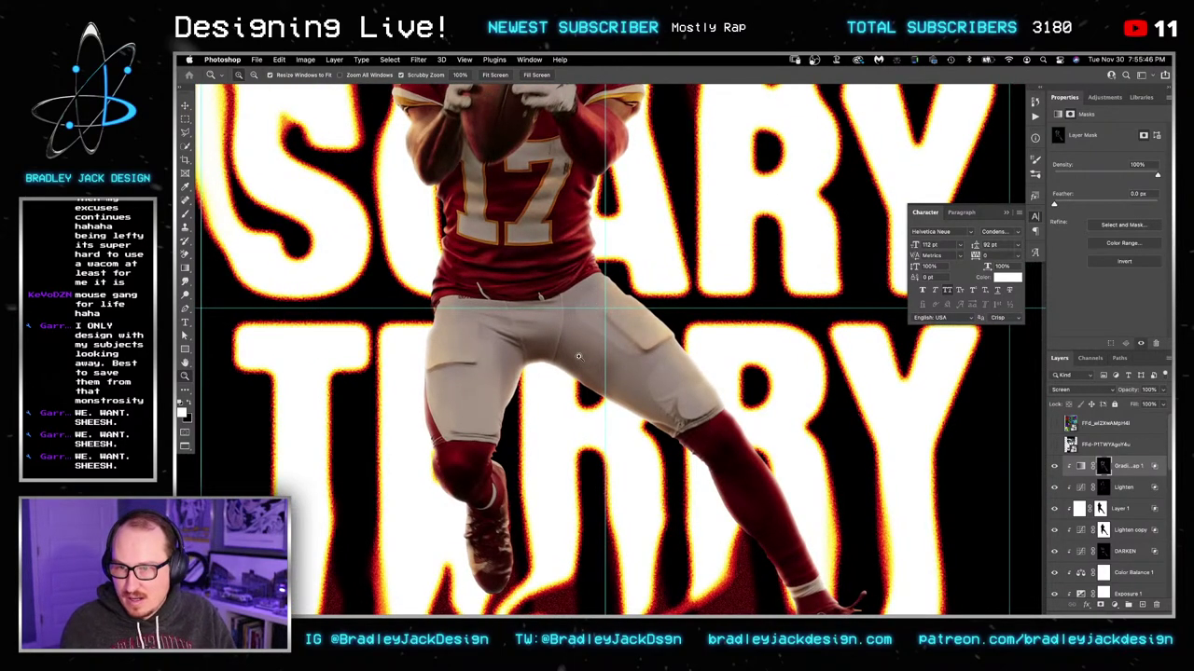
drag(578, 356, 640, 368)
drag(608, 316, 653, 399)
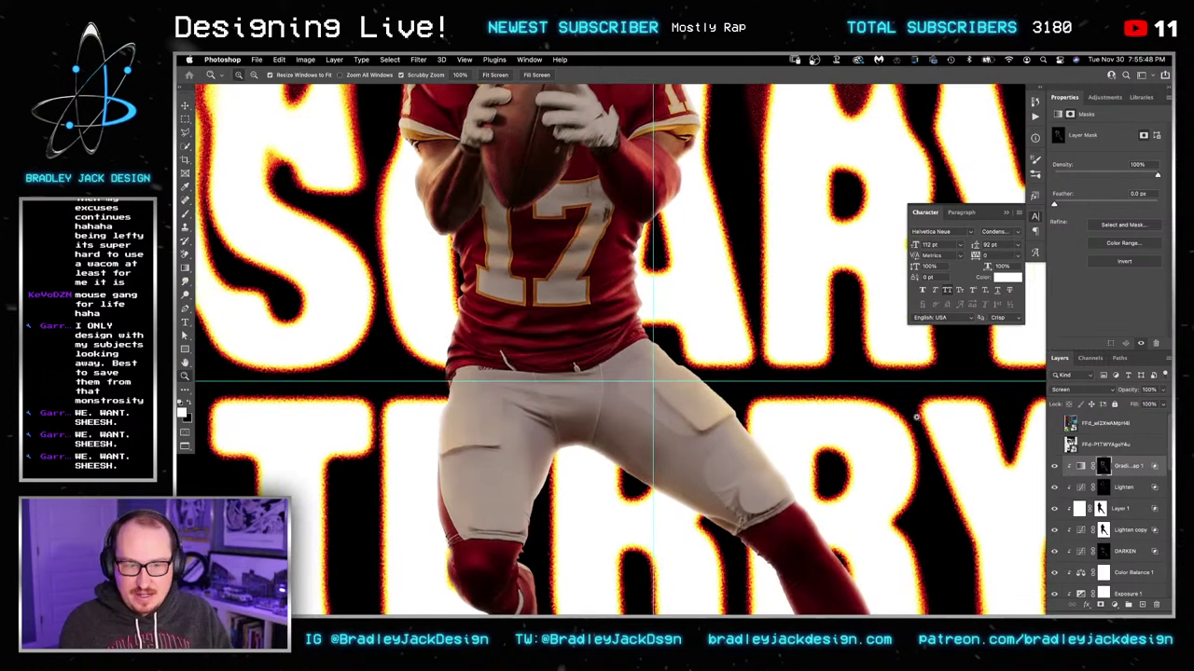
drag(1119, 550, 1119, 477)
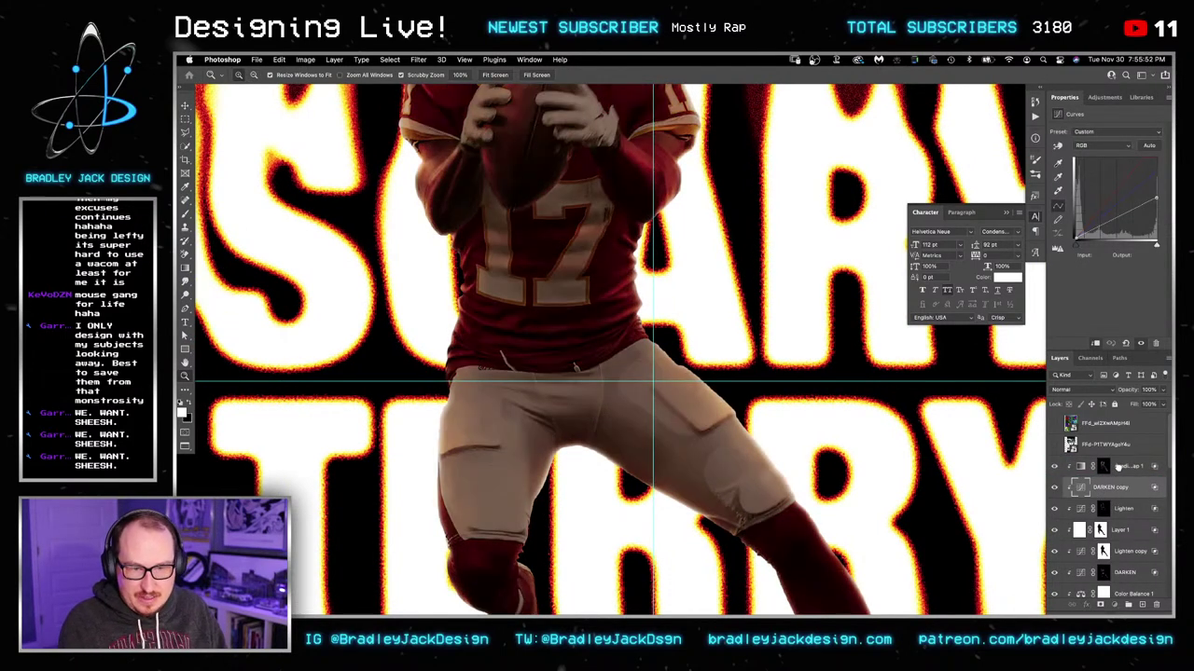
click(1121, 468)
click(1124, 489)
key(BackSpace)
Step: Duplicate the Screen gradient map layer together with its mask and clip the copy to the player
click(1123, 468)
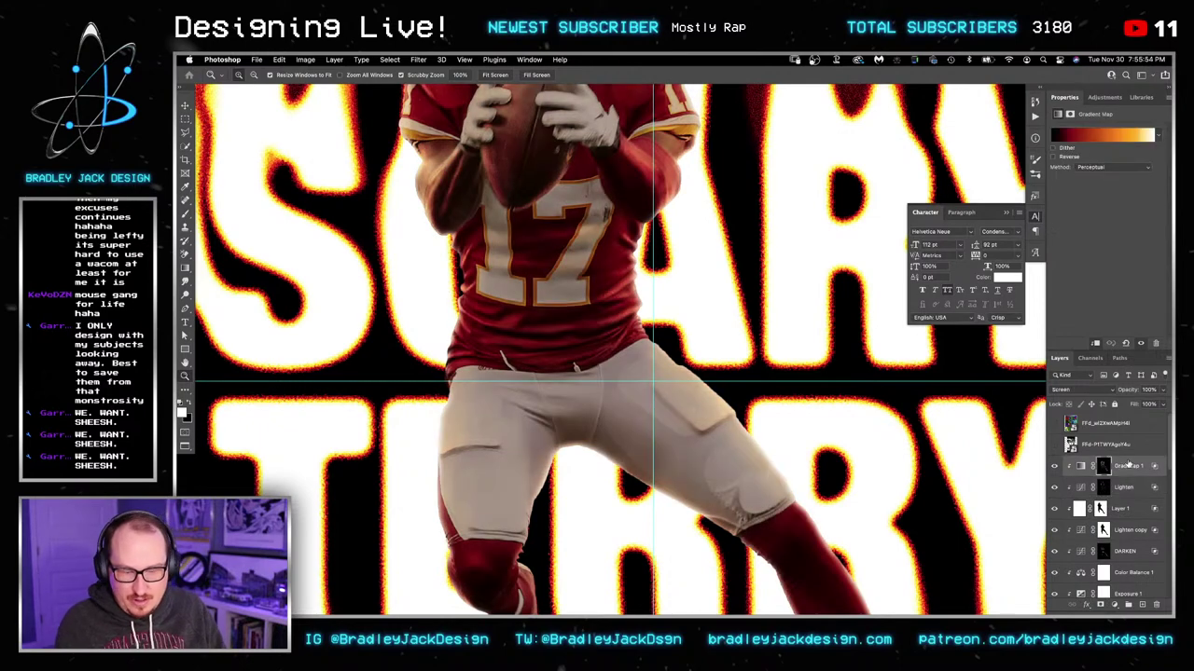
key(ctrl+j)
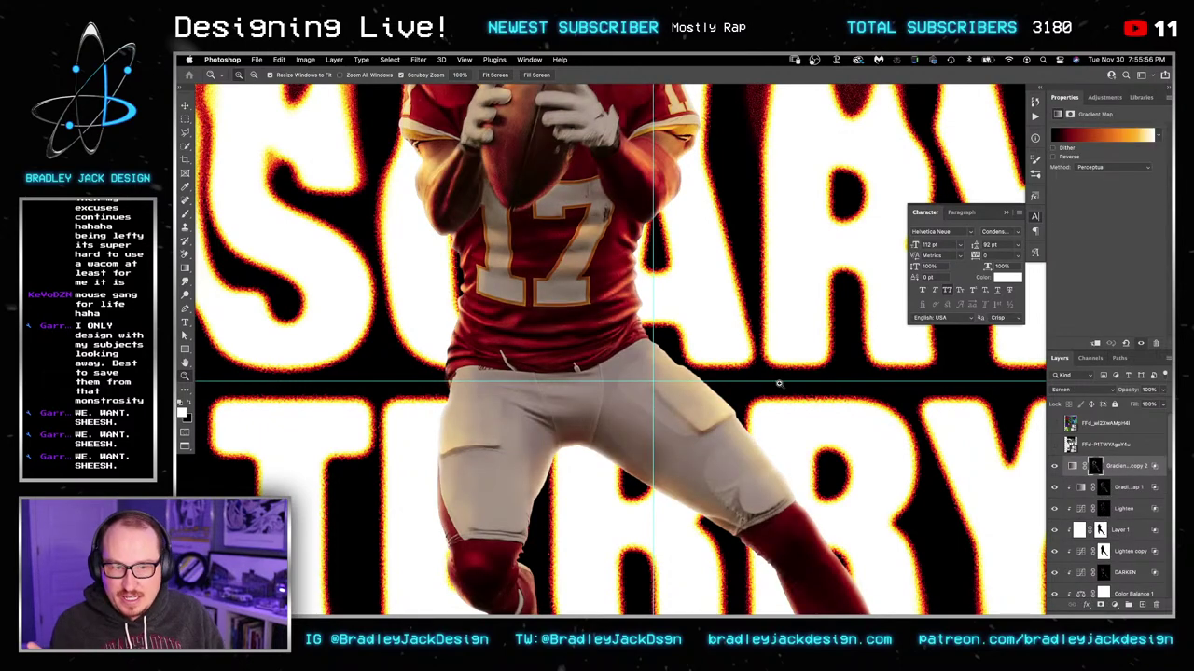
key(ctrl+0)
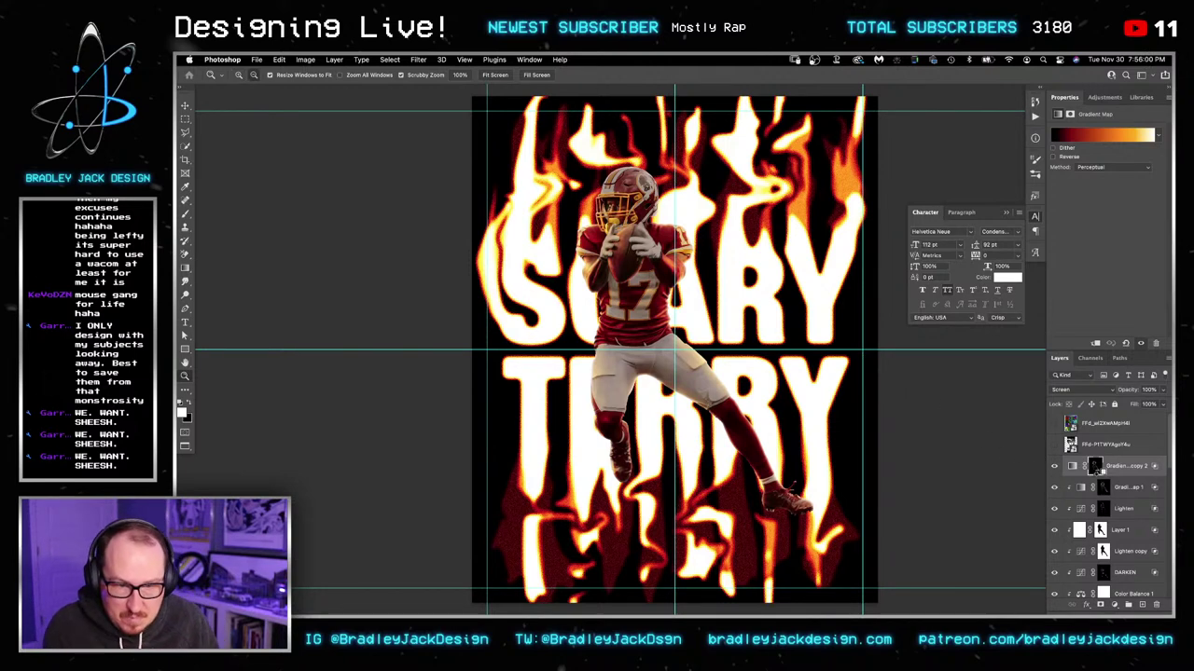
click(1105, 468)
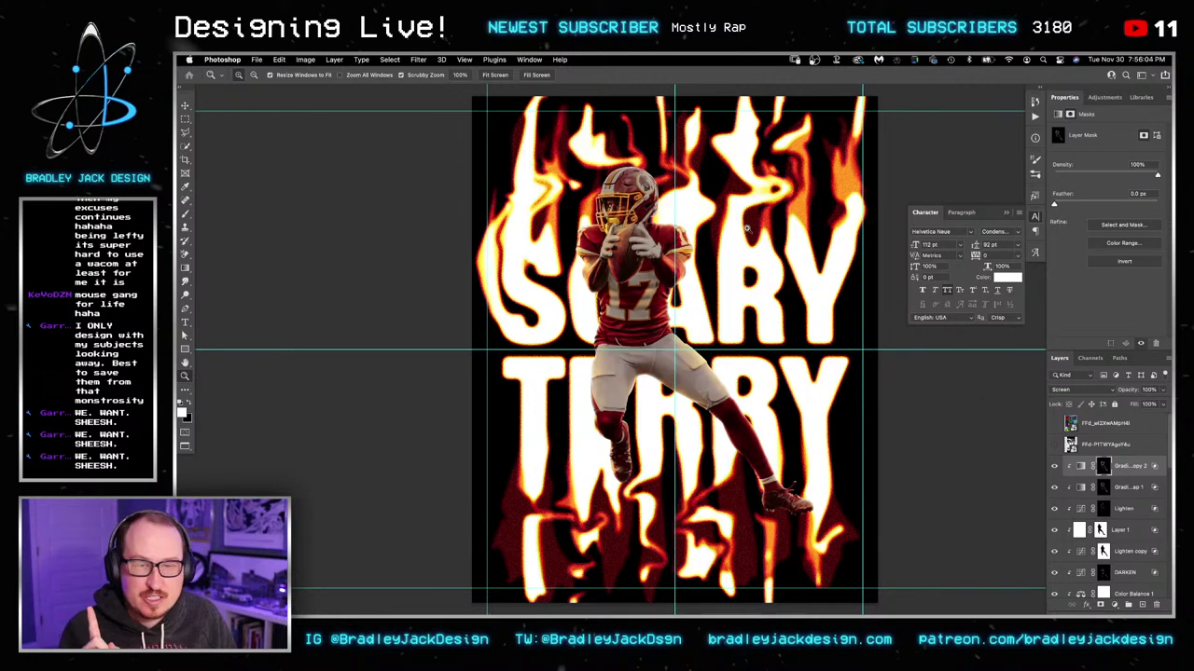
Step: Apply a Gaussian Blur with a 3.0 pixel radius to the copied gradient map's mask and set that layer's opacity to 69%
click(419, 60)
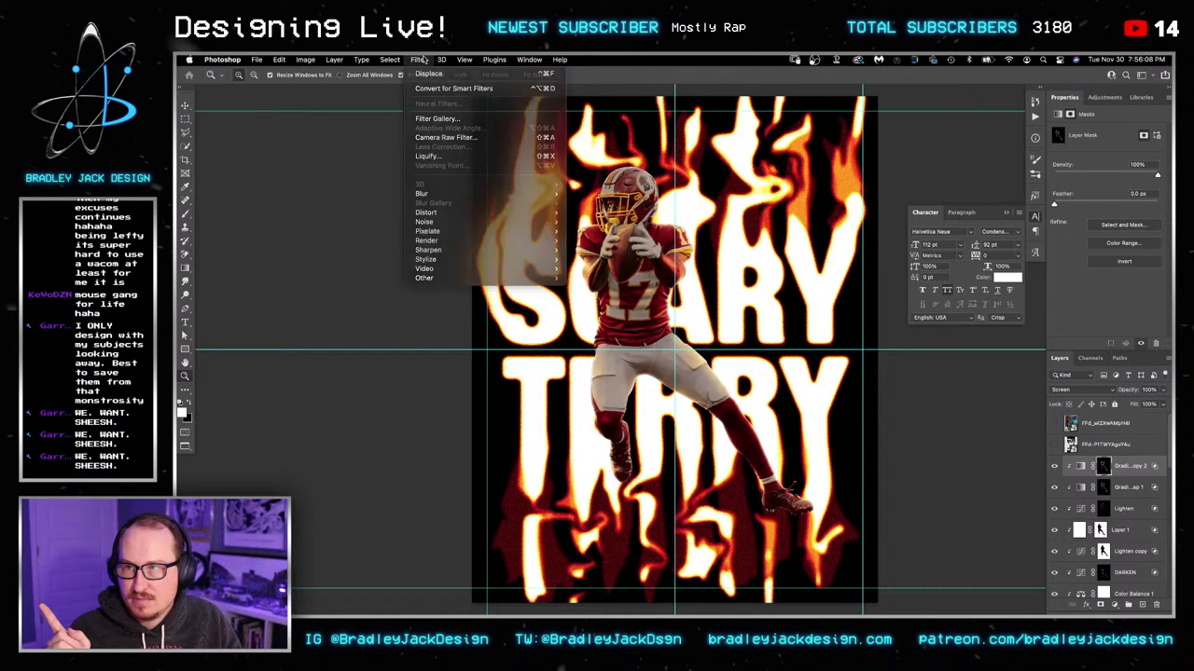
click(419, 60)
click(418, 60)
mouse_move(424, 193)
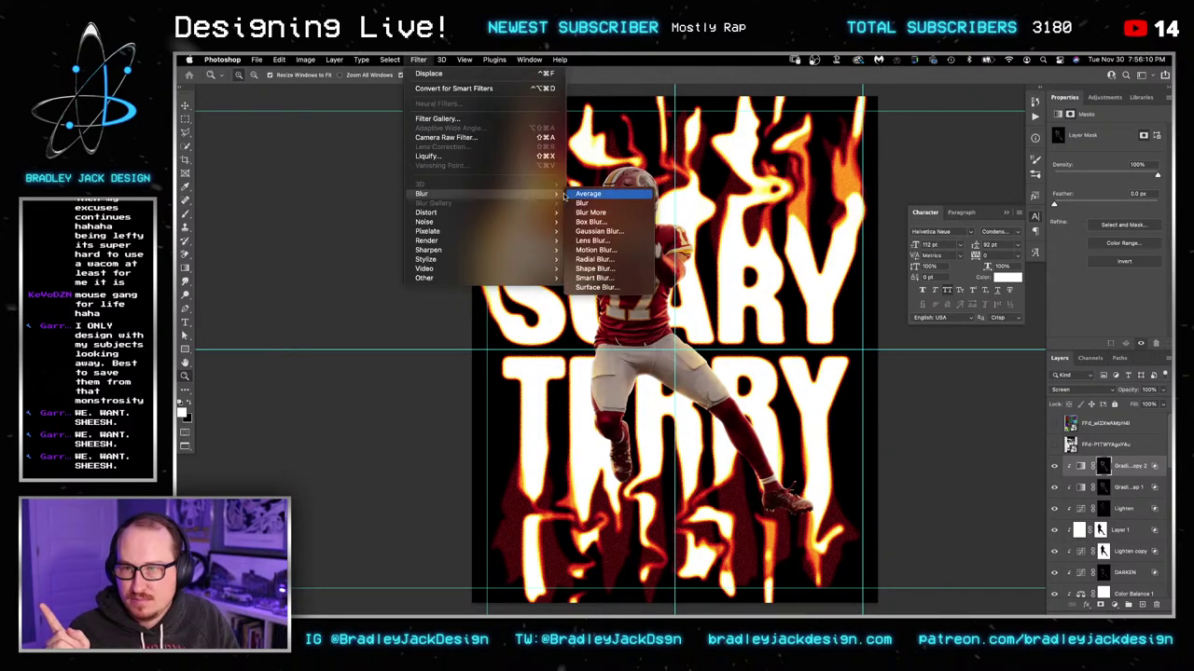
click(597, 230)
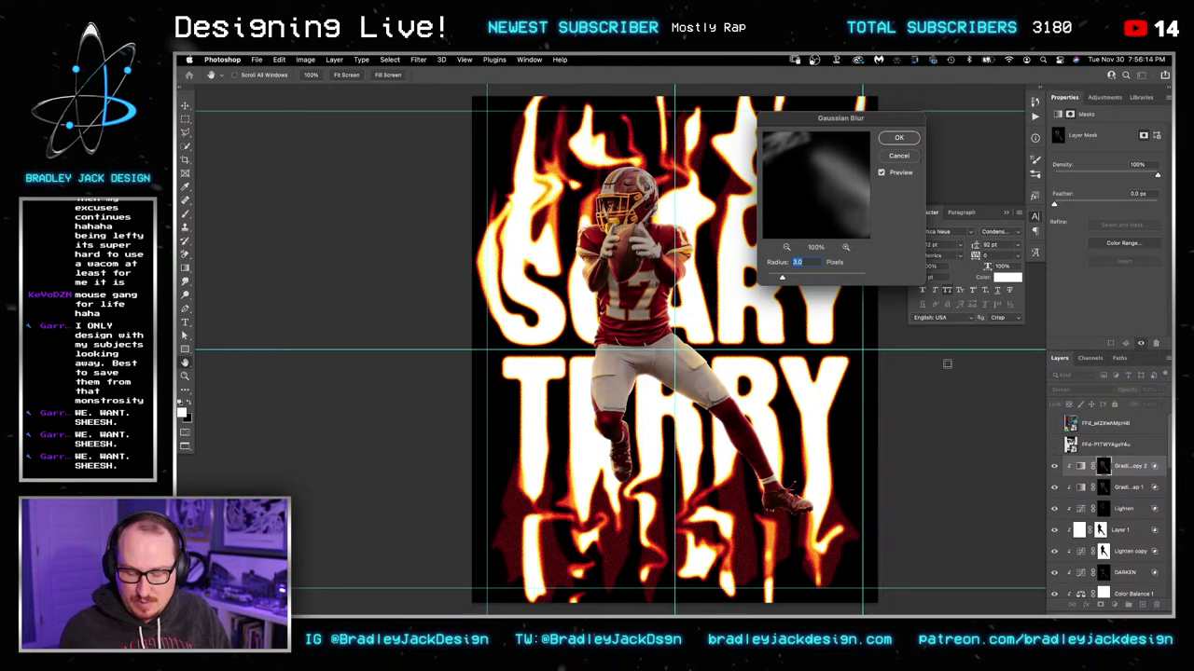
key(Return)
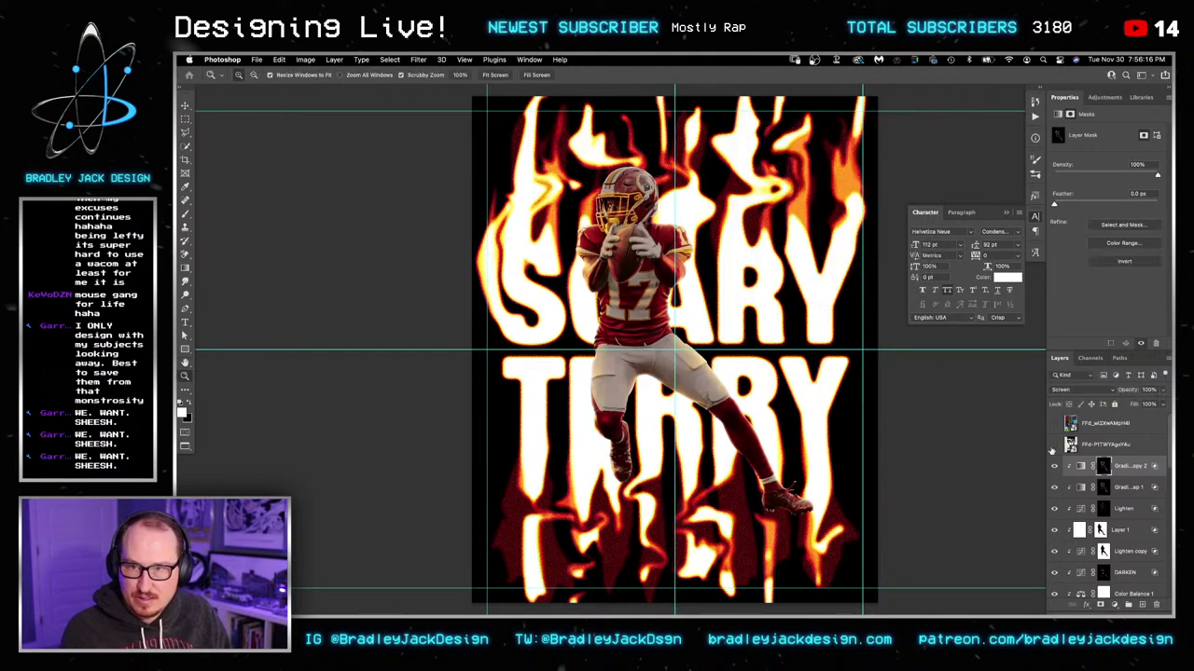
key(v)
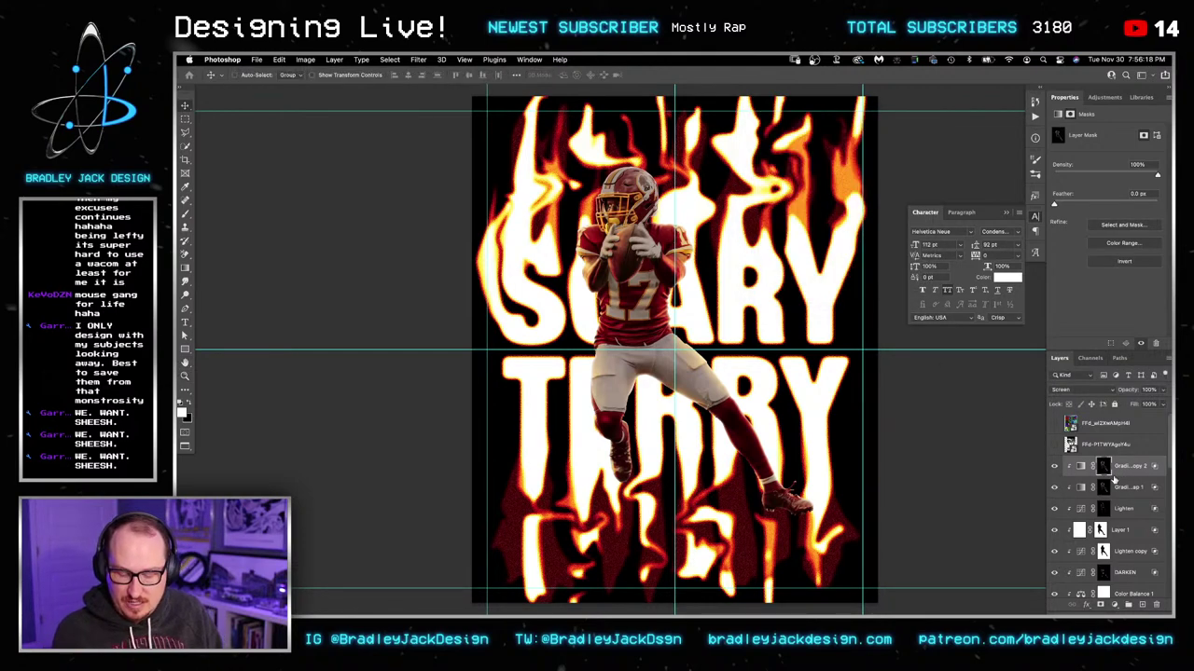
key(5)
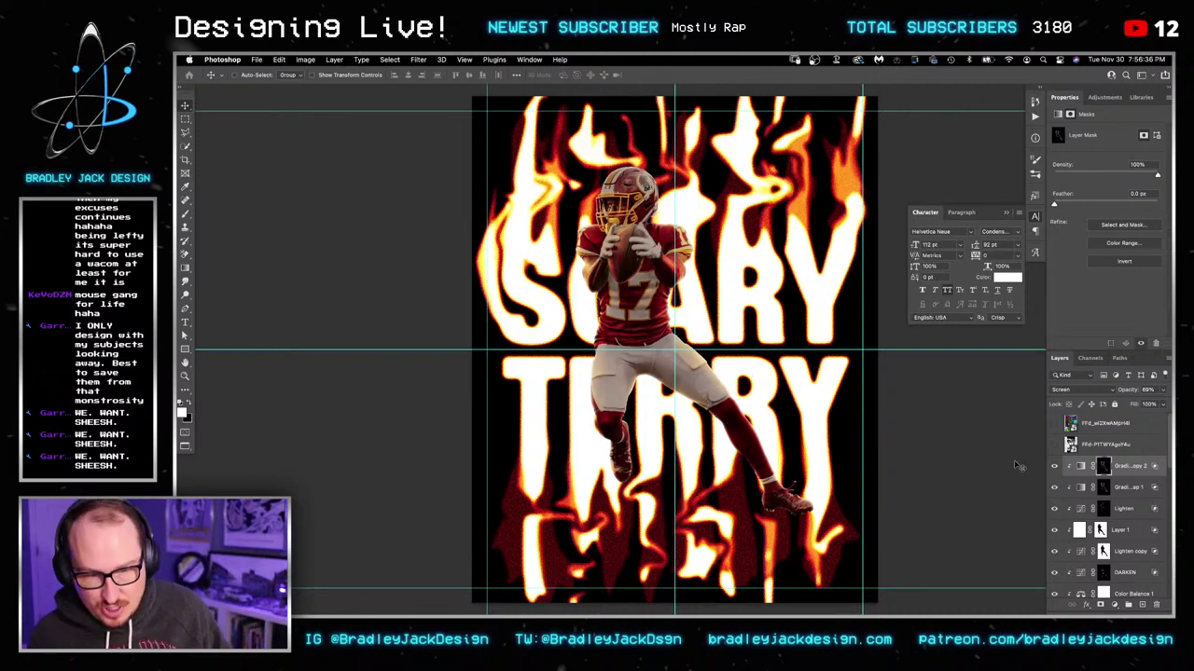
Step: Examine the highlights on the outstretched leg, cleat and thighs, comparing the original and blurred gradient map layers
click(1102, 494)
key(z)
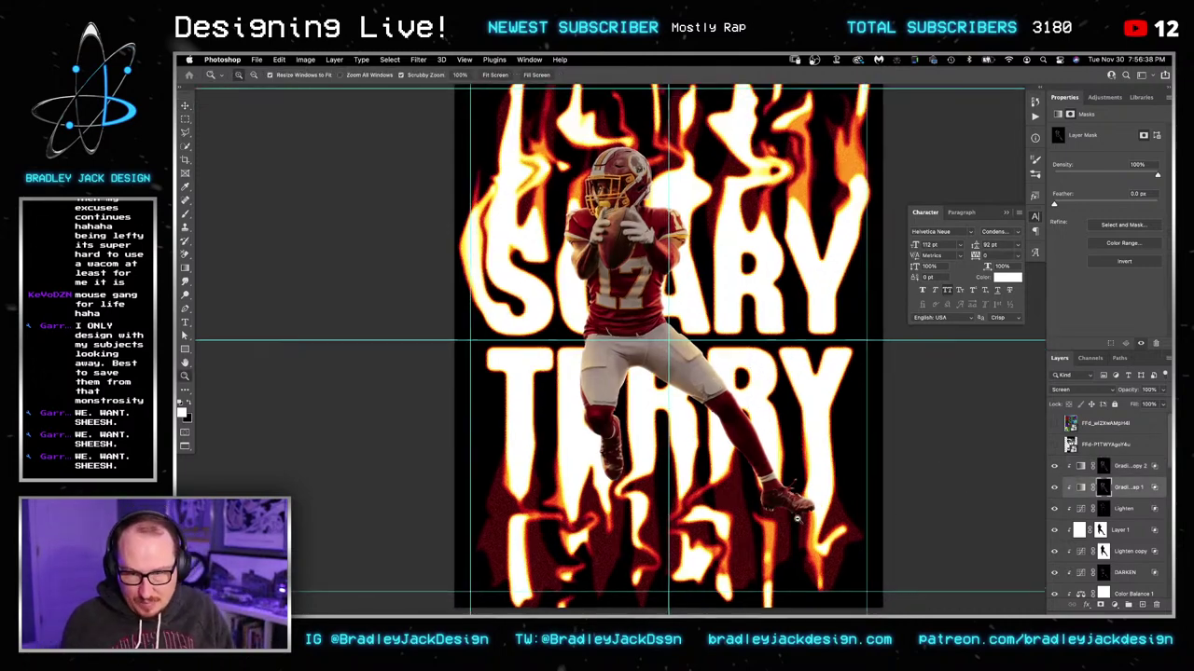
drag(840, 519, 846, 511)
key(b)
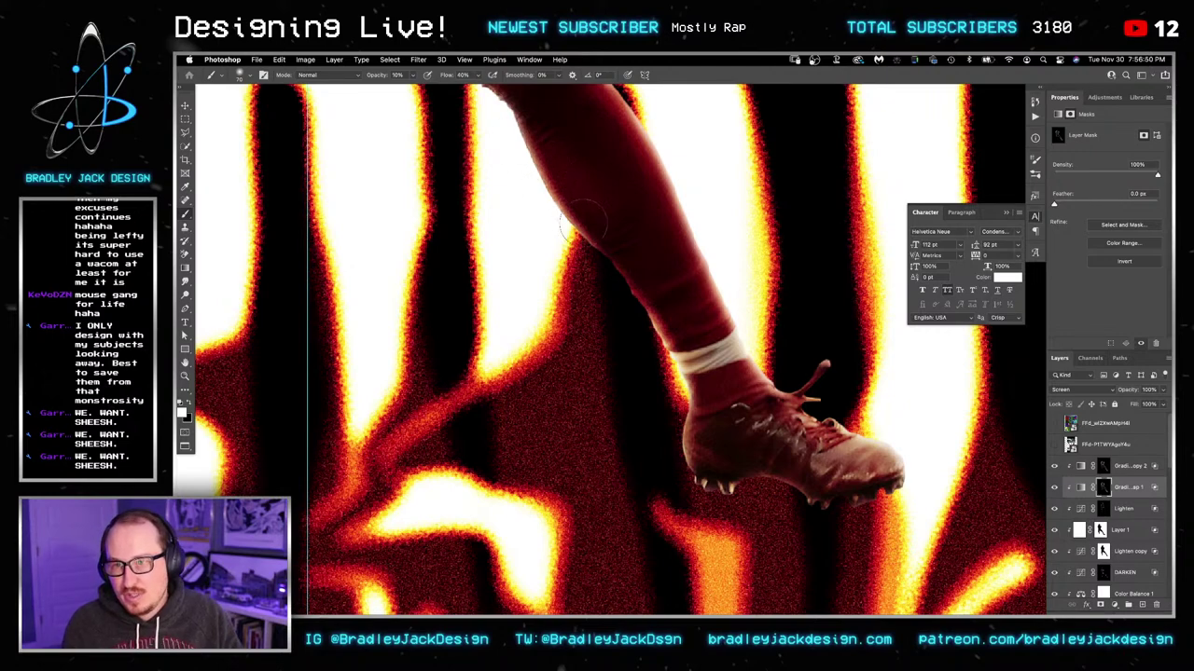
click(1102, 467)
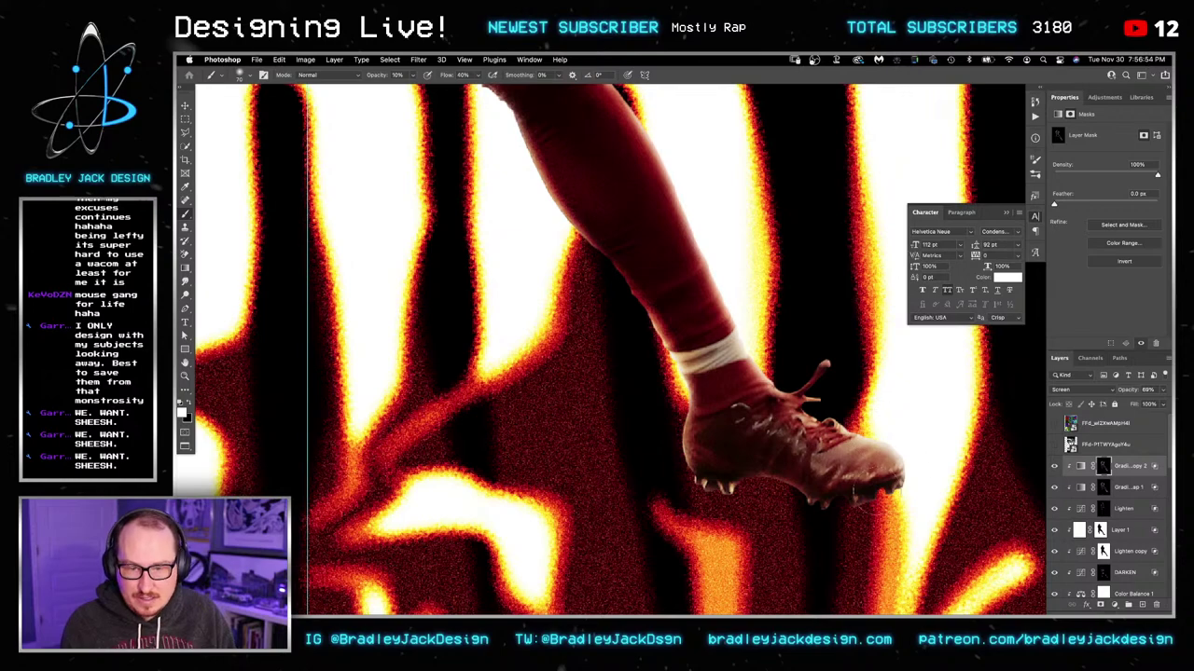
click(1104, 486)
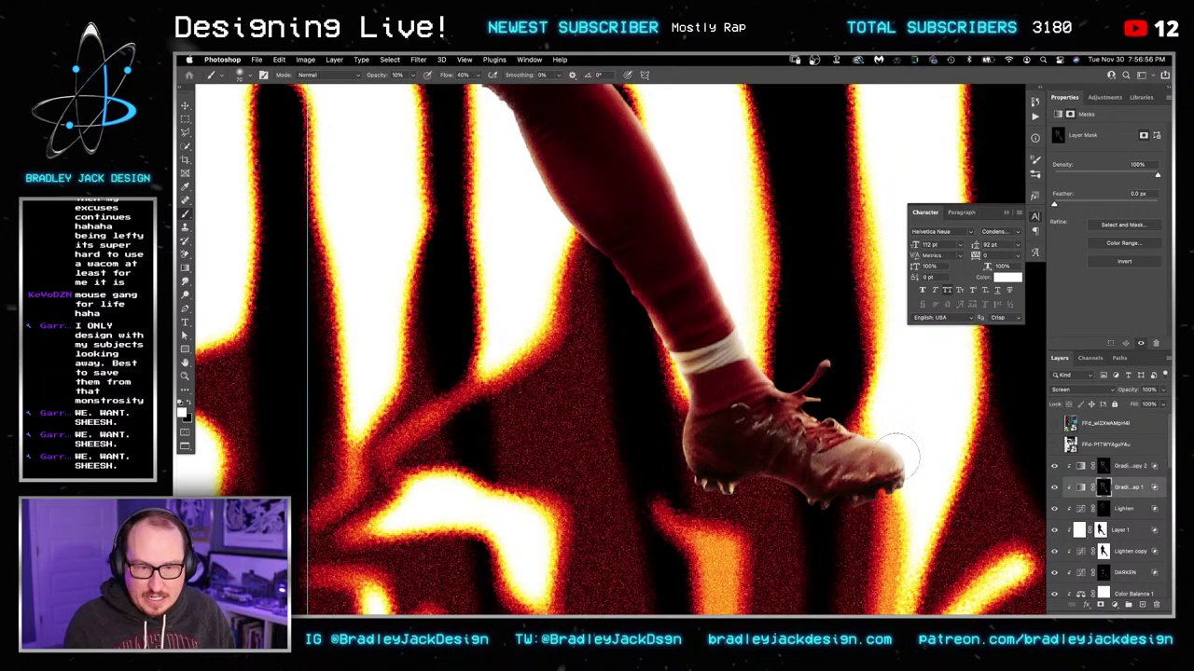
scroll(897, 457, up, 10)
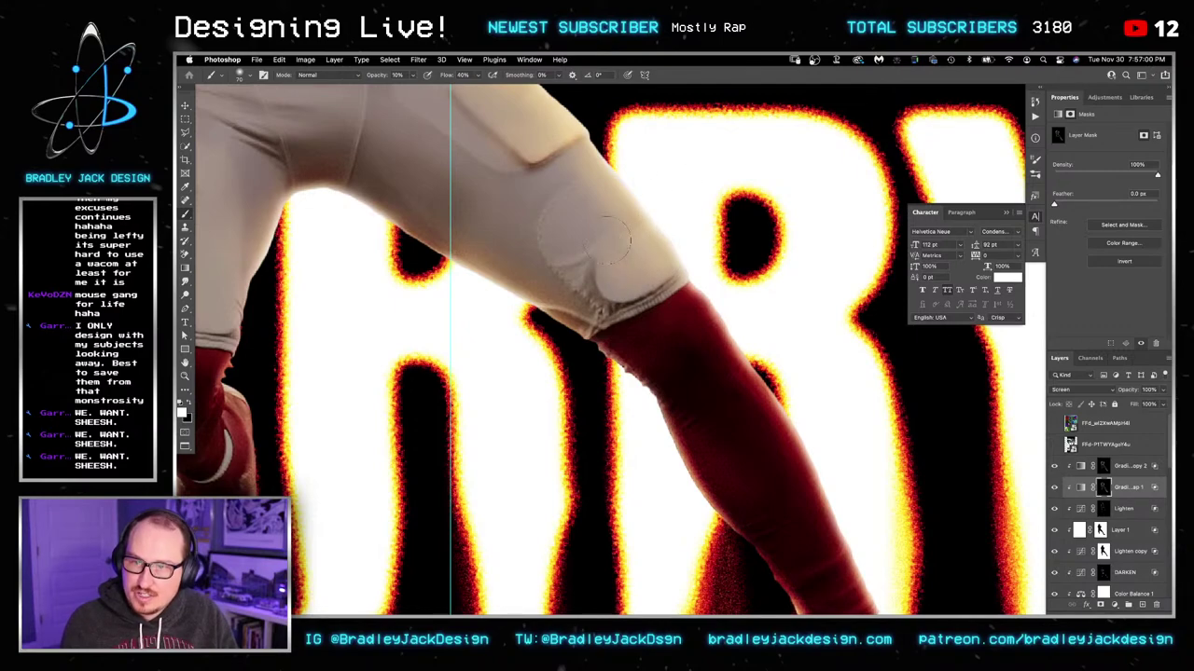
drag(615, 200, 750, 364)
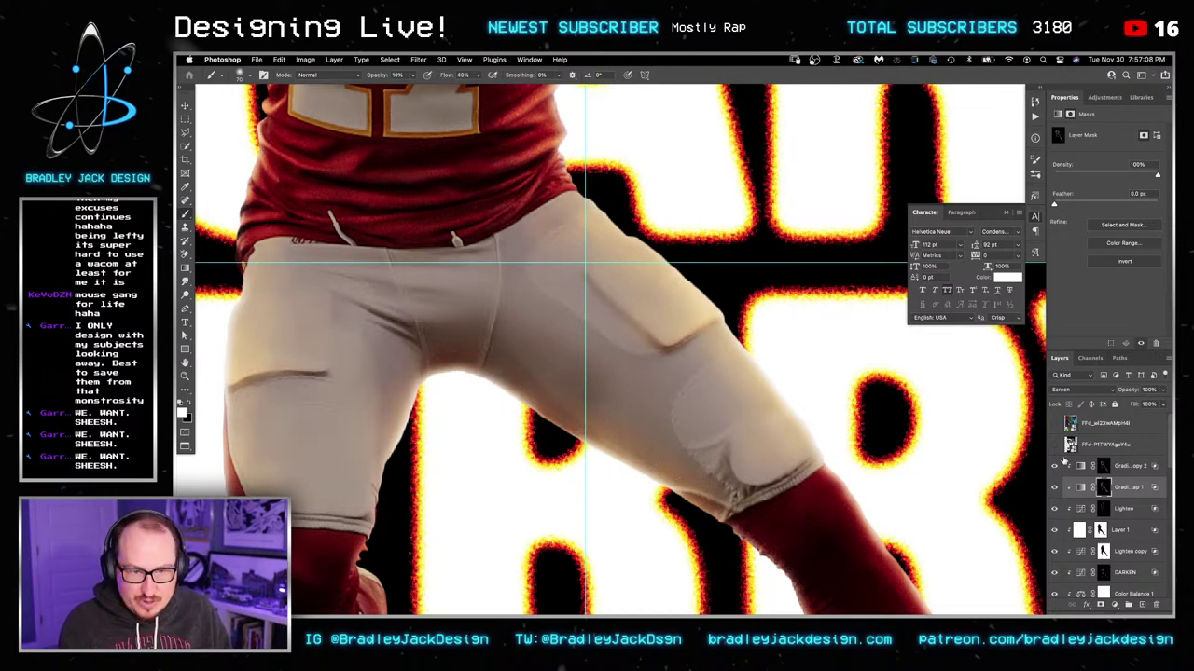
Step: Duplicate the blurred gradient map layer, set the copy's blend mode to Multiply and clip it to the player
click(1117, 471)
key(super+j)
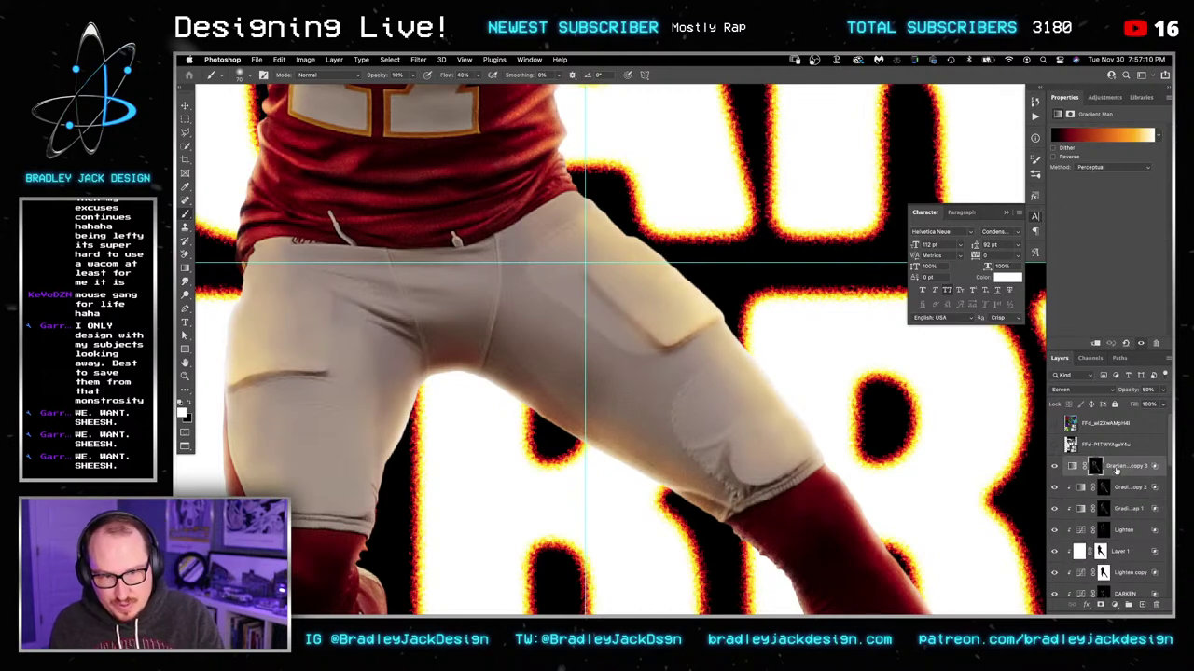
key(v)
key(shift+alt+m)
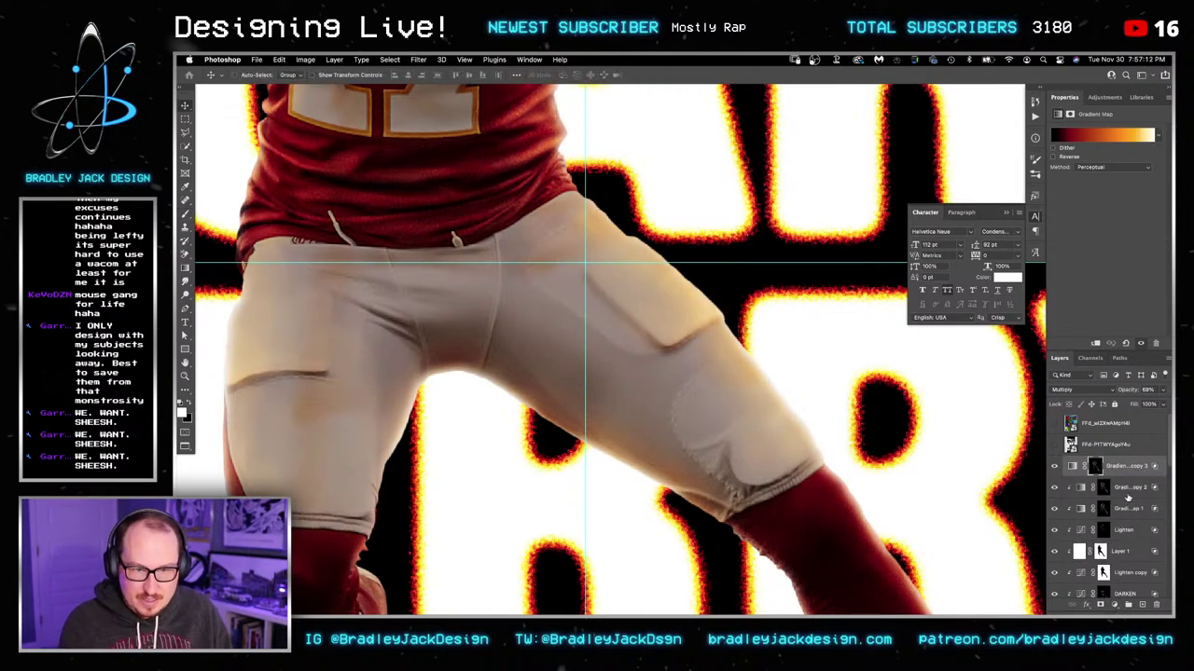
alt+click(1114, 479)
Step: Fill the Multiply gradient map's mask with black, erasing the copied strokes, and invert it to solid white
click(1104, 467)
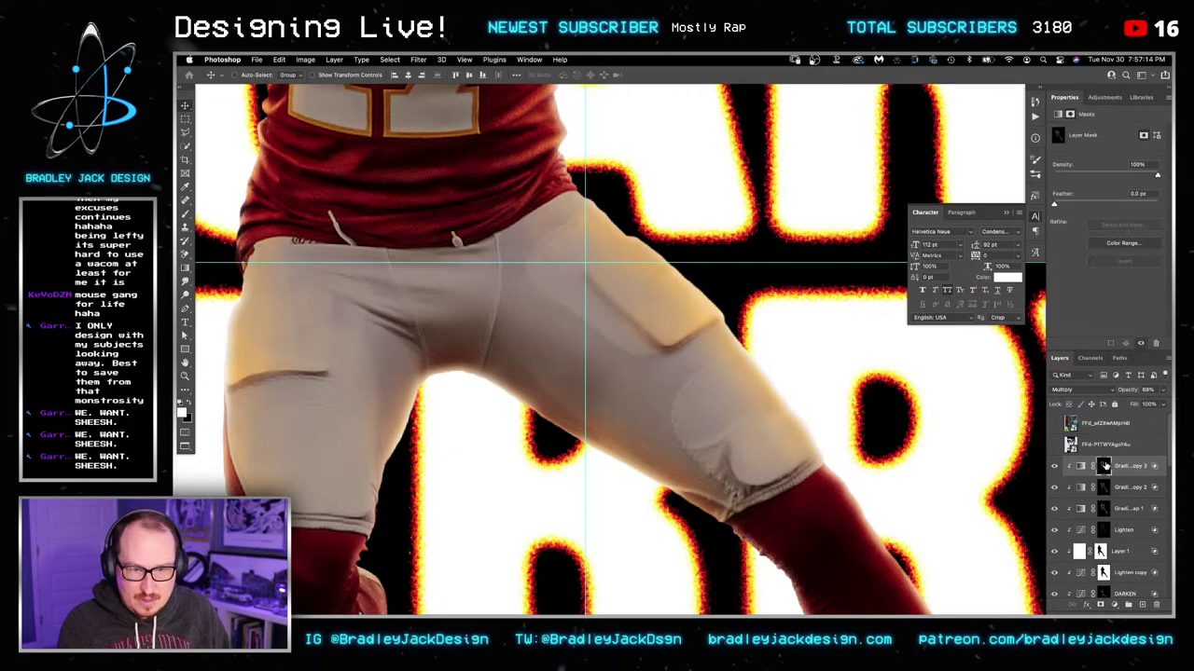
key(super+BackSpace)
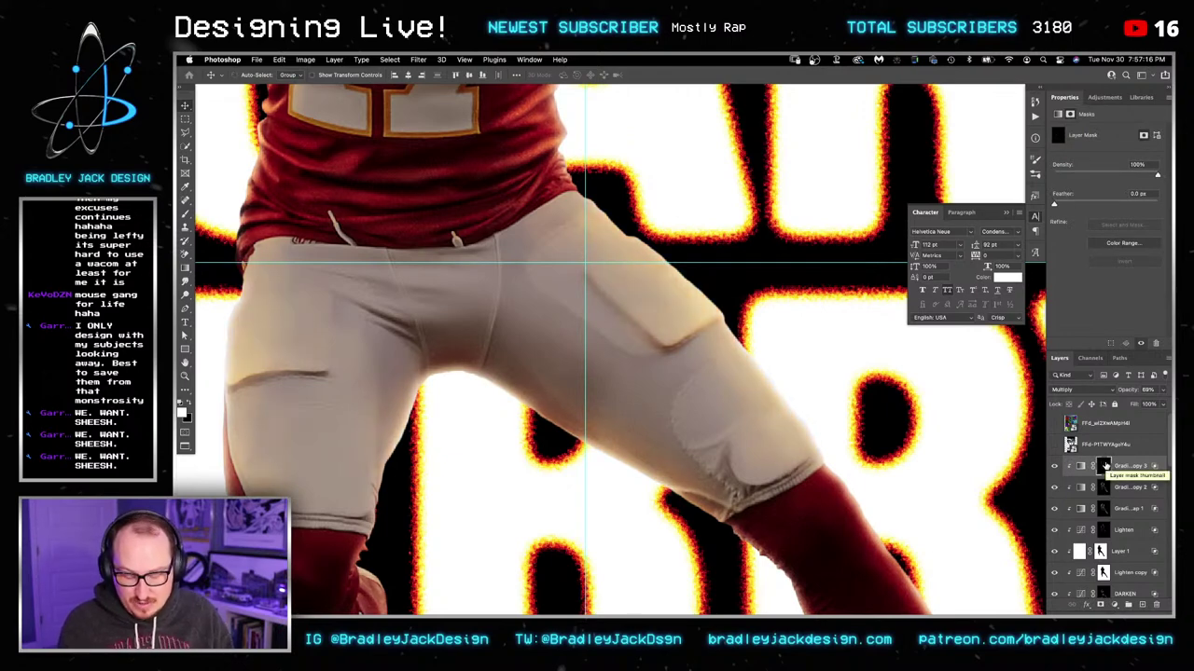
key(ctrl+i)
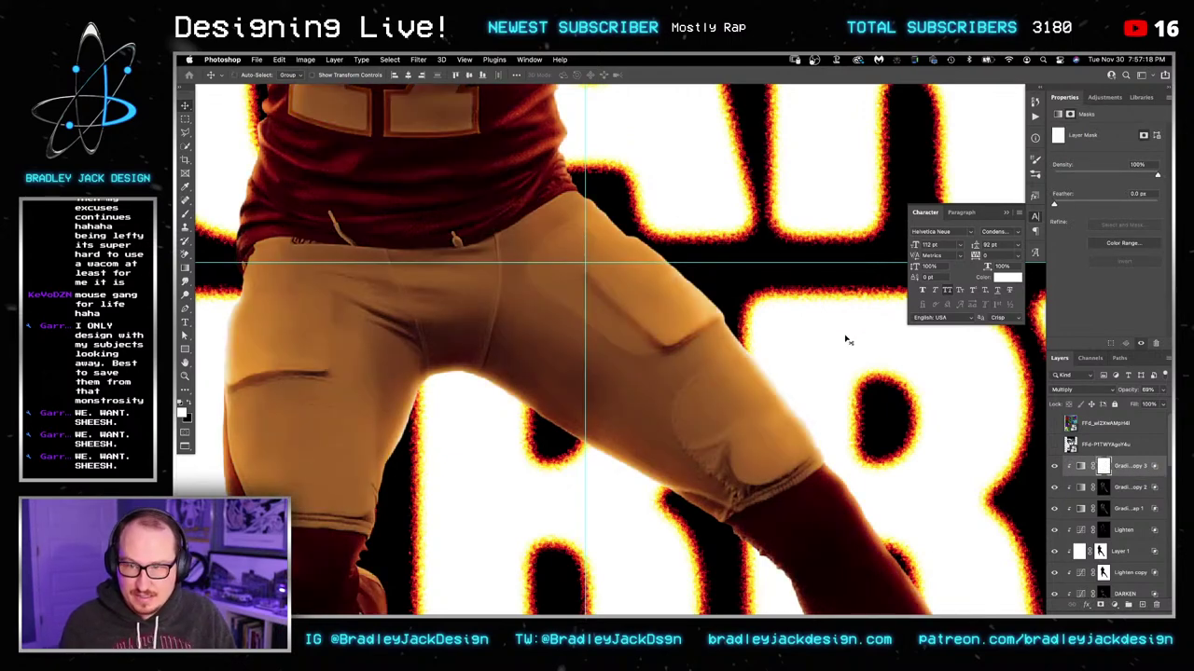
key(z)
alt+click(680, 342)
key(ctrl+0)
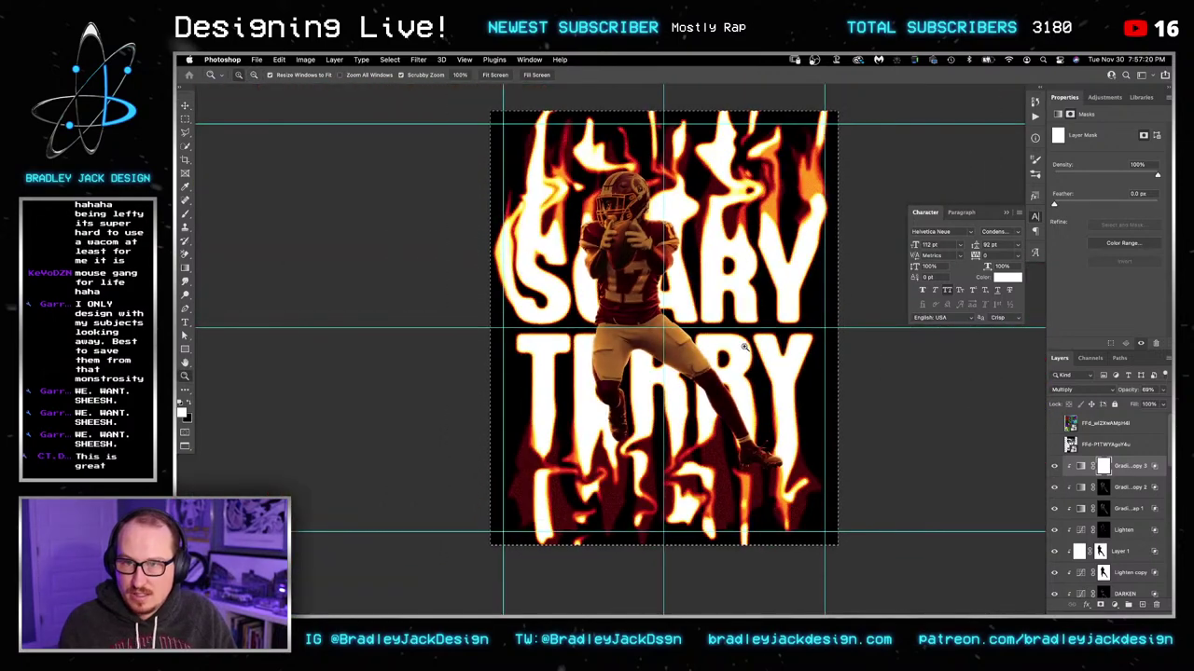
Step: In the Multiply layer's Blend If settings, reset the underlying shadow range to 0 and split the highlight handle for a gradual fade up to 255
double_click(1143, 478)
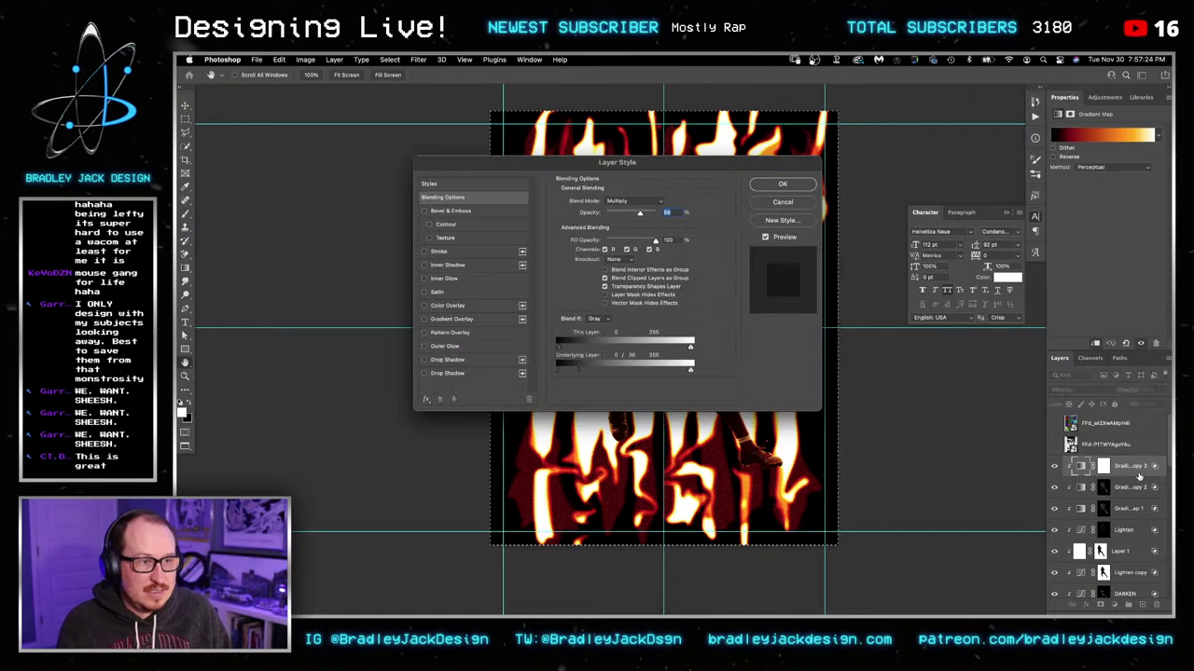
drag(576, 373, 559, 370)
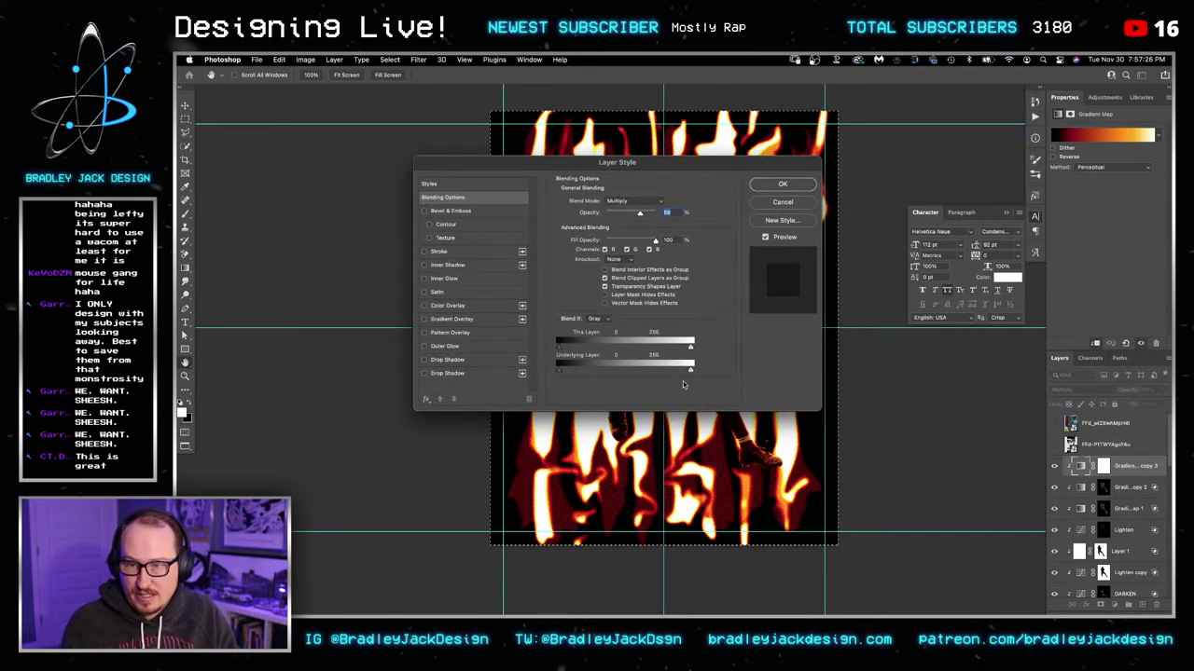
drag(637, 373, 635, 372)
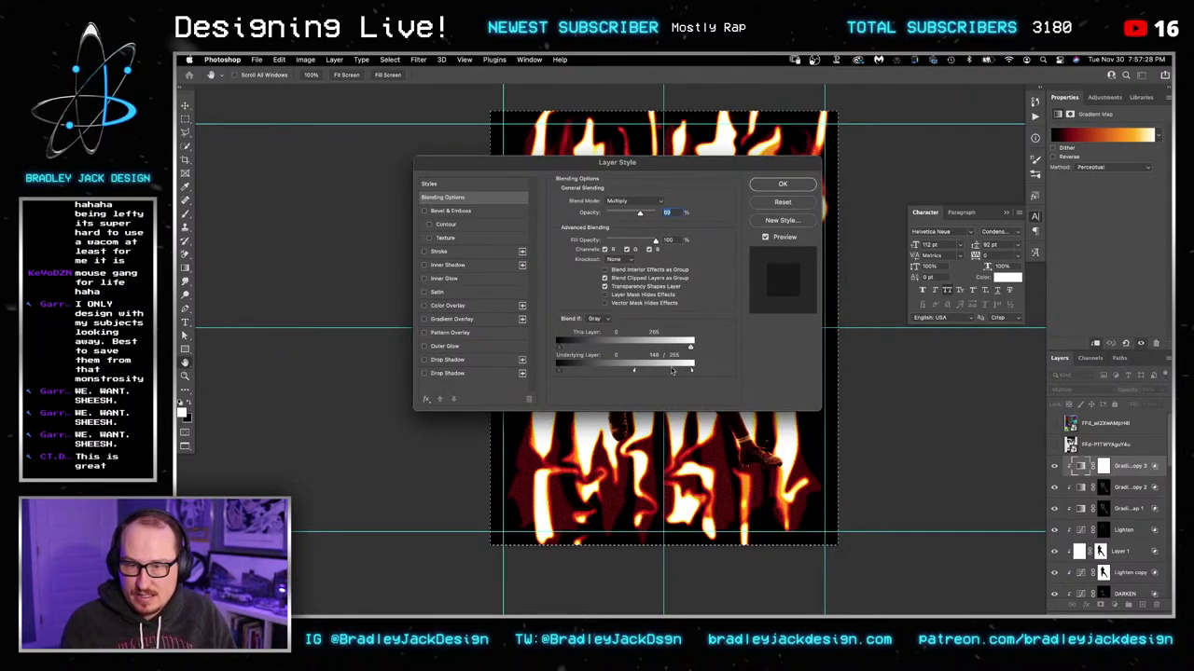
drag(634, 166, 988, 211)
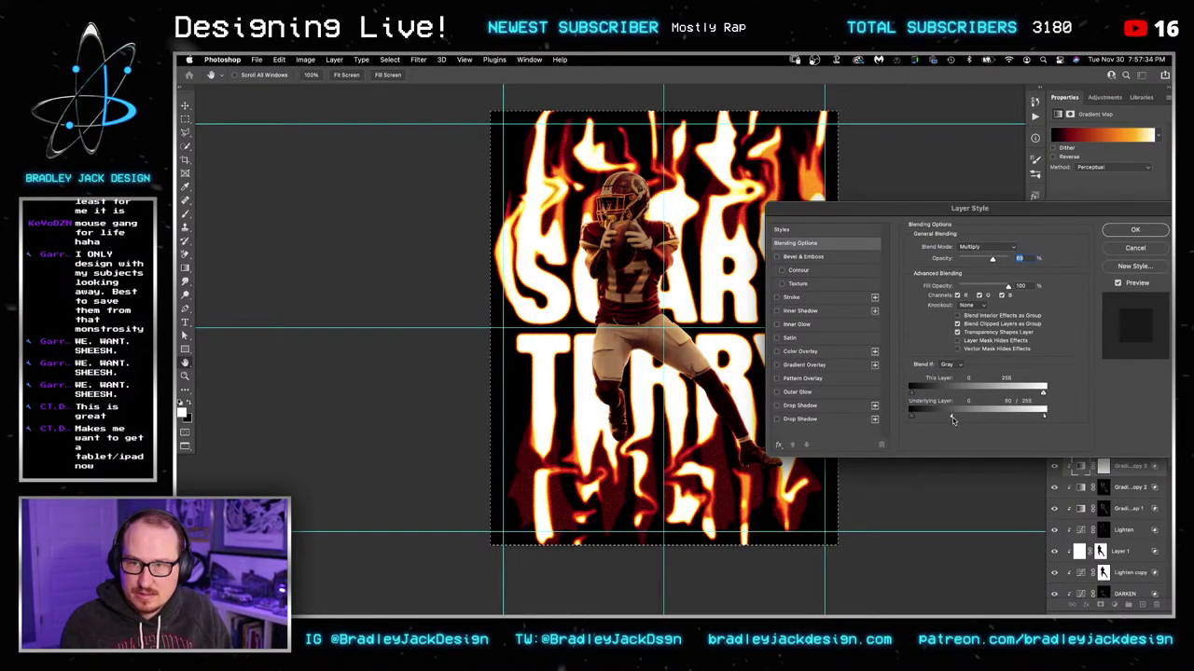
drag(948, 417, 980, 413)
key(Return)
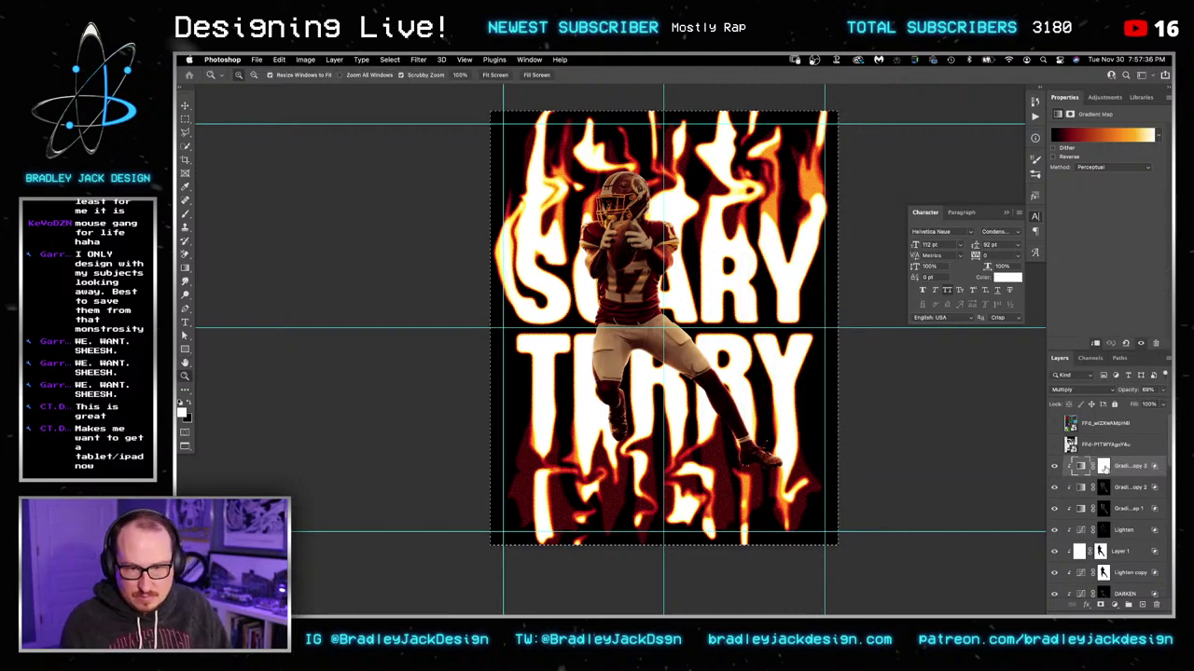
Step: Invert the Multiply gradient map's mask to solid black to hide its effect across the player
click(1103, 466)
key(ctrl+i)
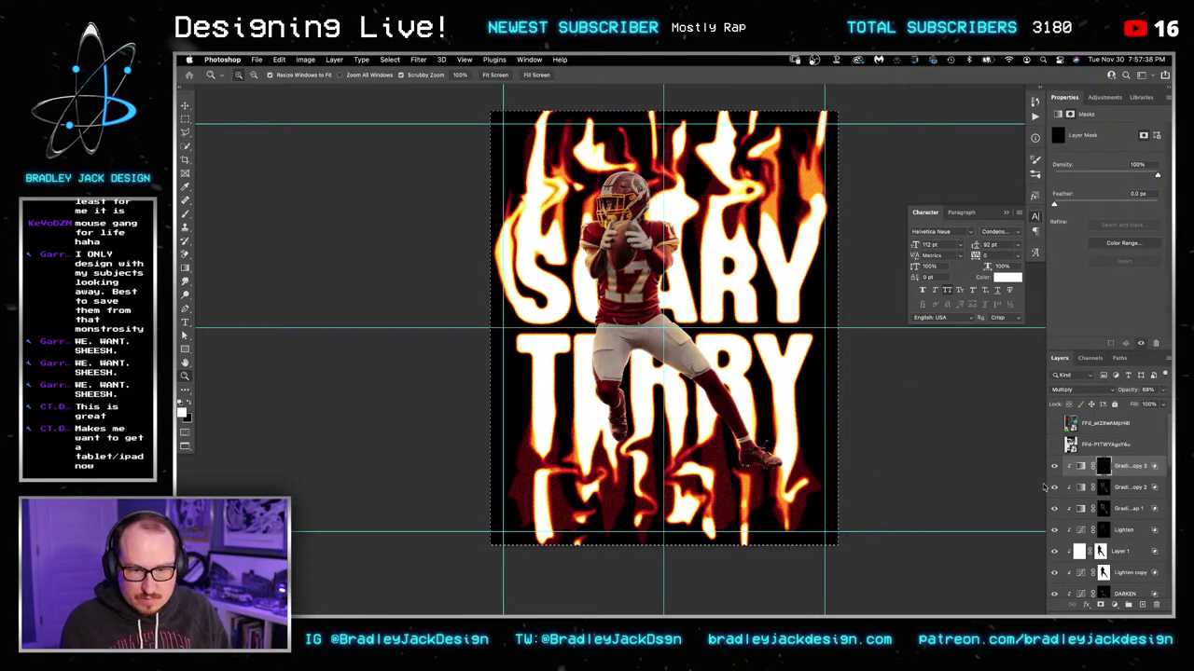
drag(651, 335, 654, 343)
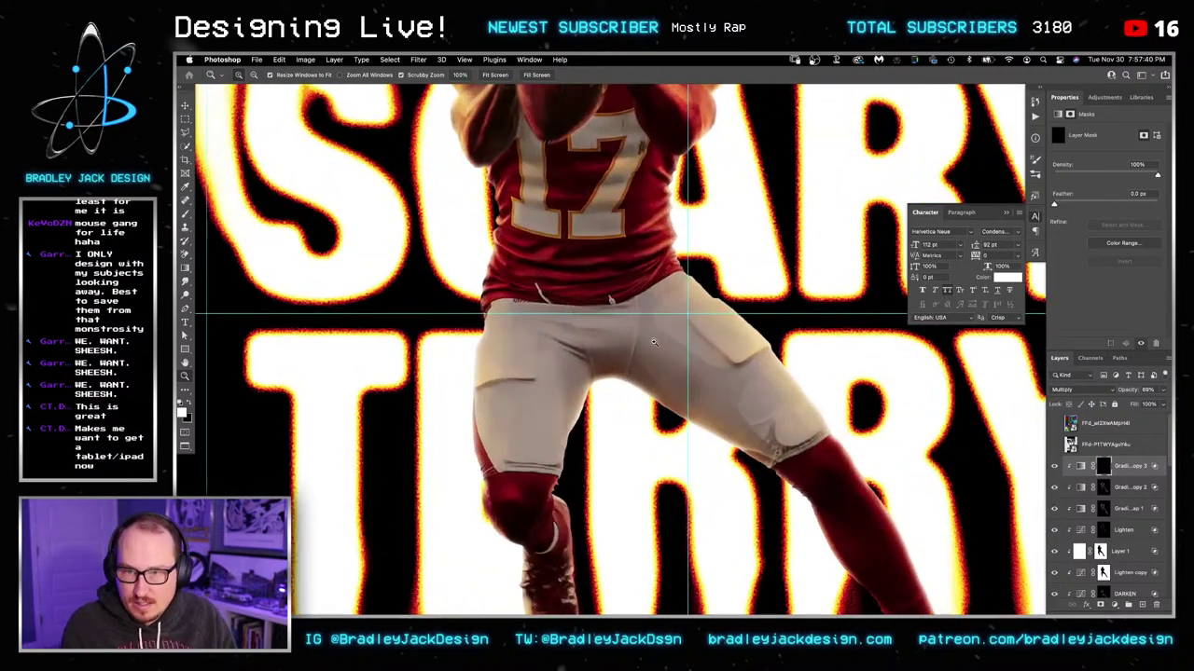
Step: Paint white at 20% brush opacity on the Multiply gradient map's mask along the thigh pad seams of the bent leg's pants
scroll(690, 337, down, 2)
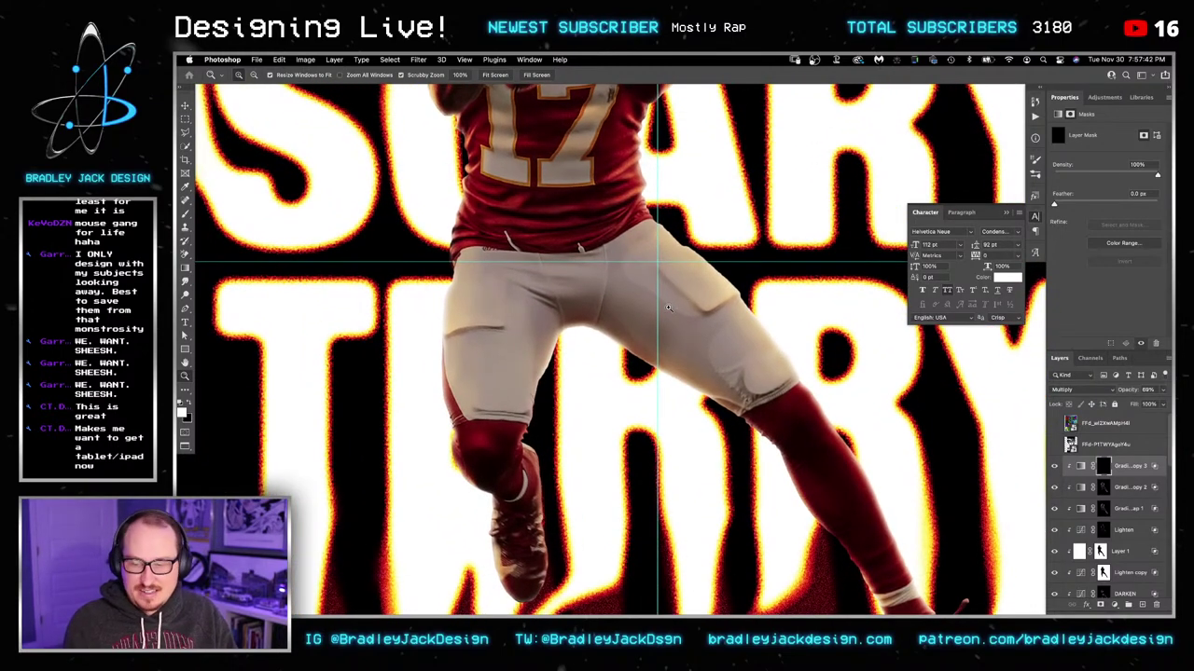
scroll(670, 373, down, 3)
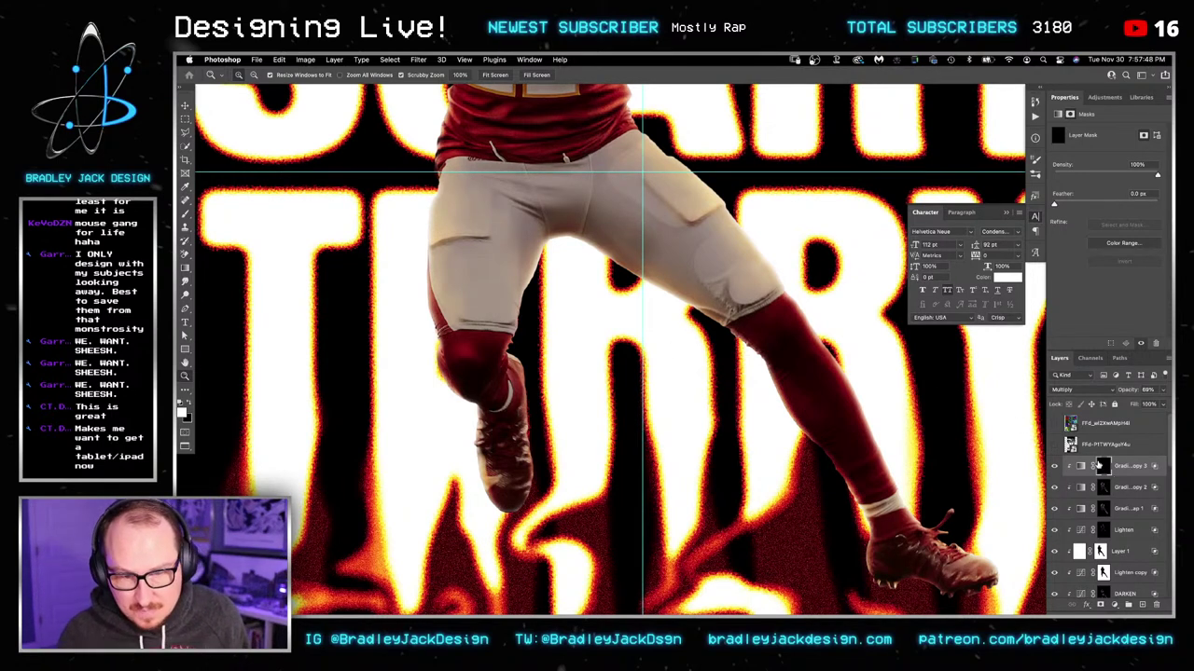
key(b)
key(x)
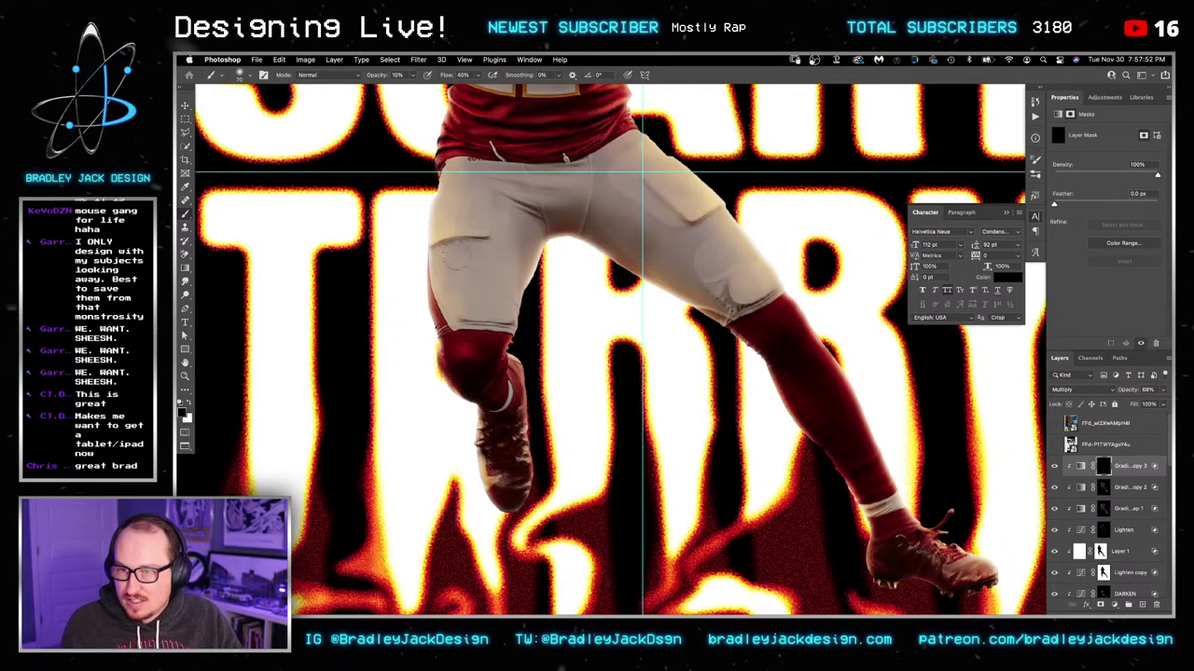
mouse_move(457, 254)
ctrl+alt+mouse_down()
mouse_move(488, 257)
mouse_move(447, 258)
mouse_move(493, 236)
ctrl+alt+mouse_up()
key(z)
key(b)
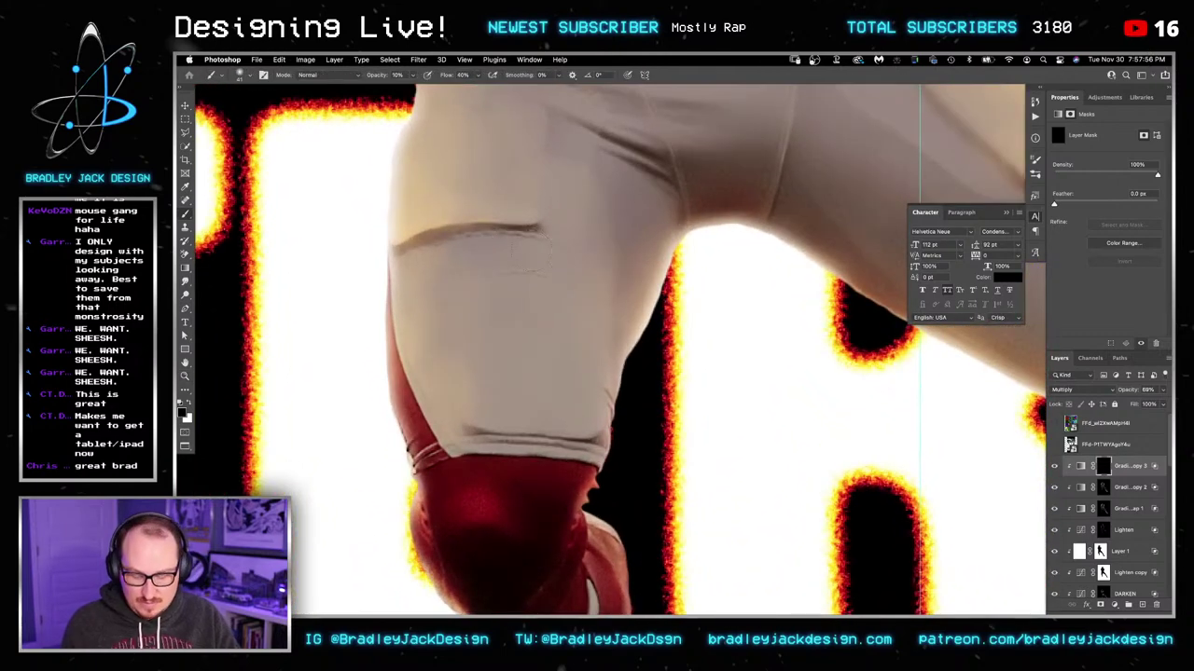
key(x)
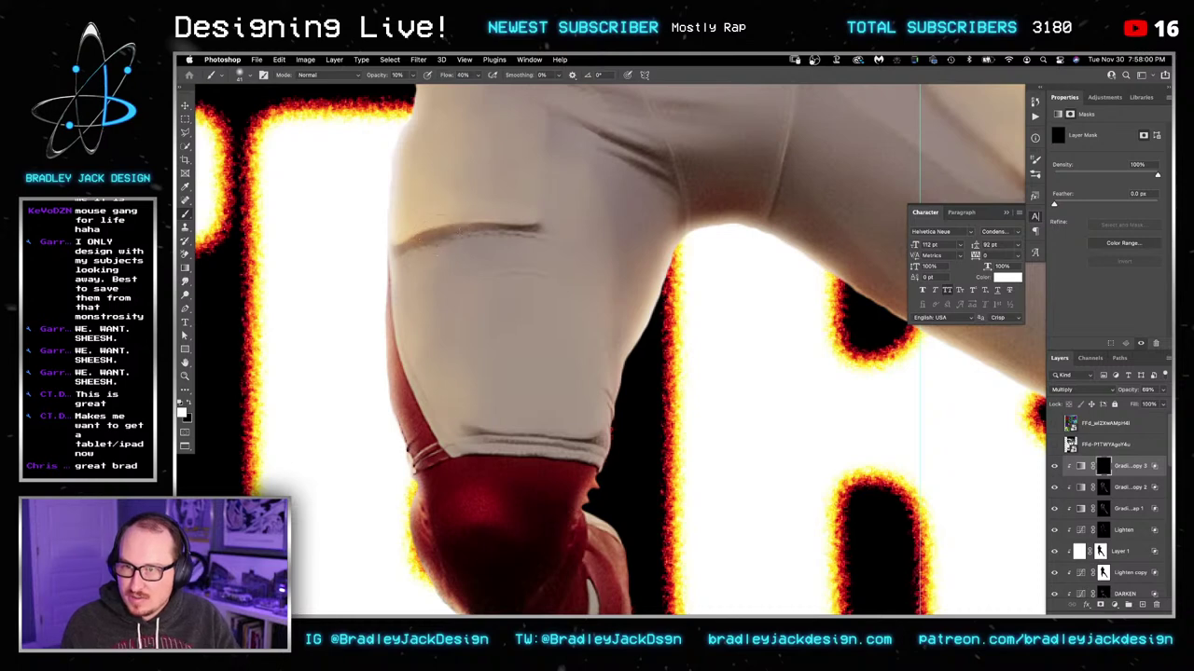
key(2)
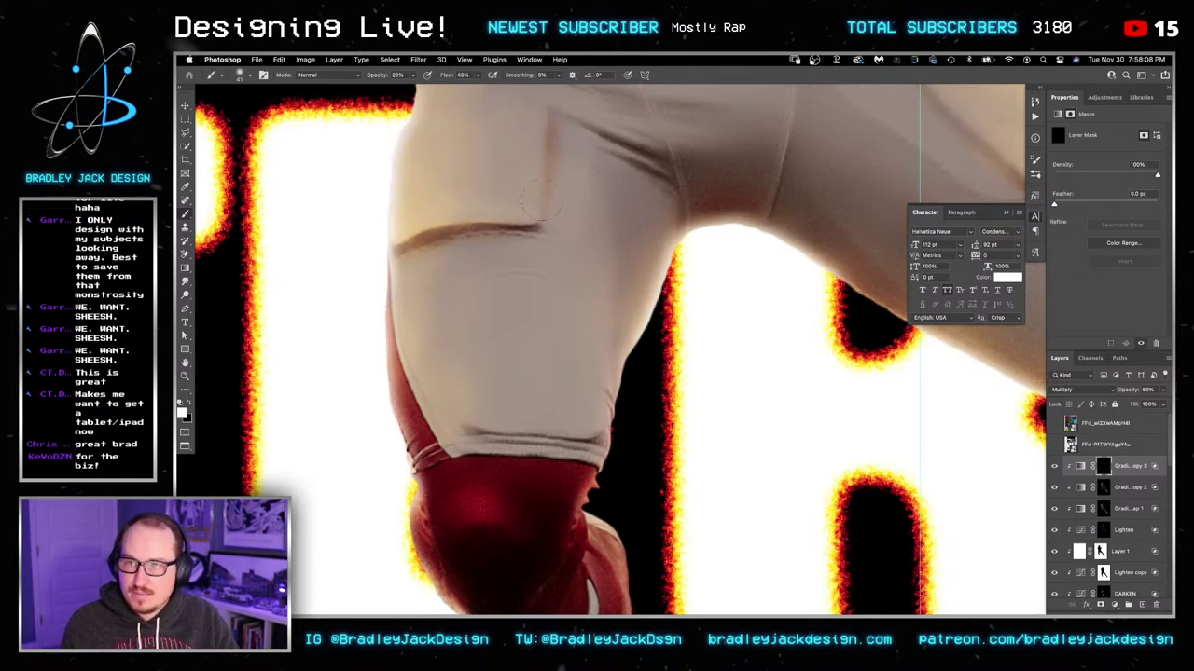
key(x)
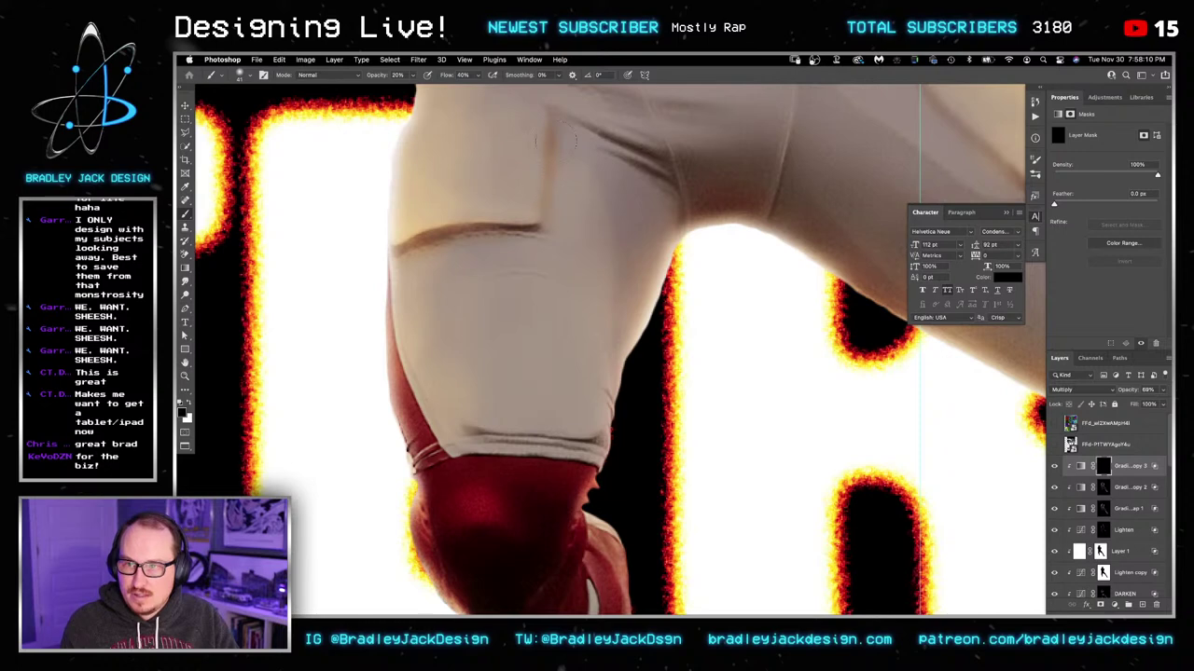
key(x)
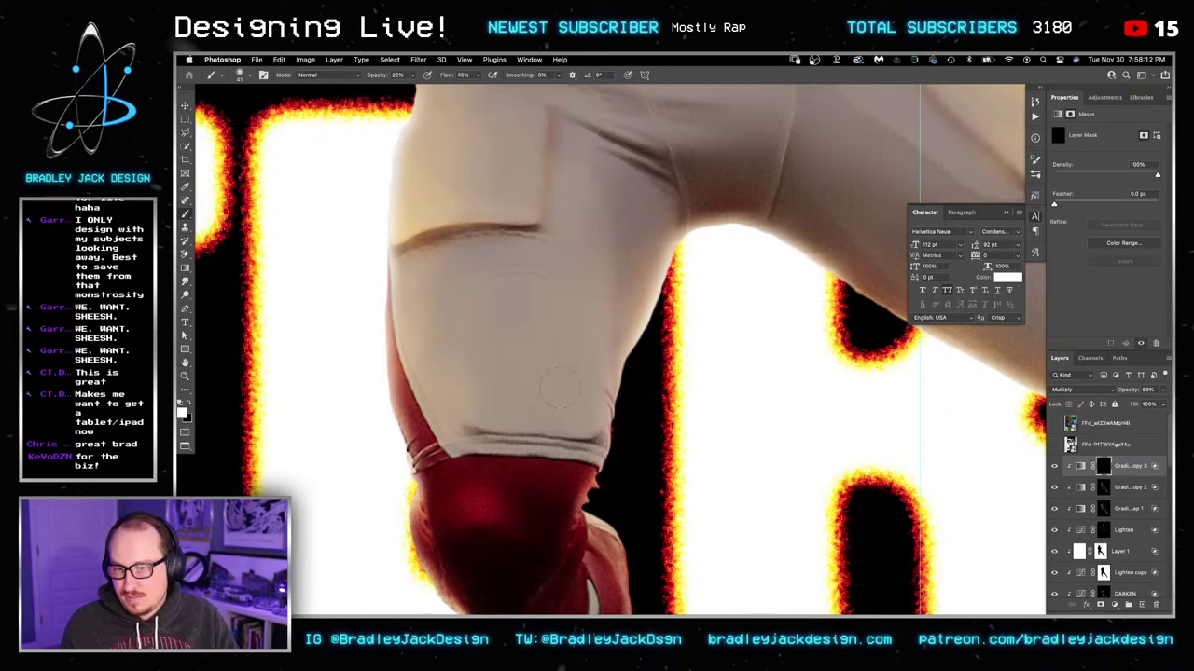
Step: Shade the bent leg's knee, sock and cleat with soft white strokes on the Multiply gradient map's mask
scroll(547, 509, down, 3)
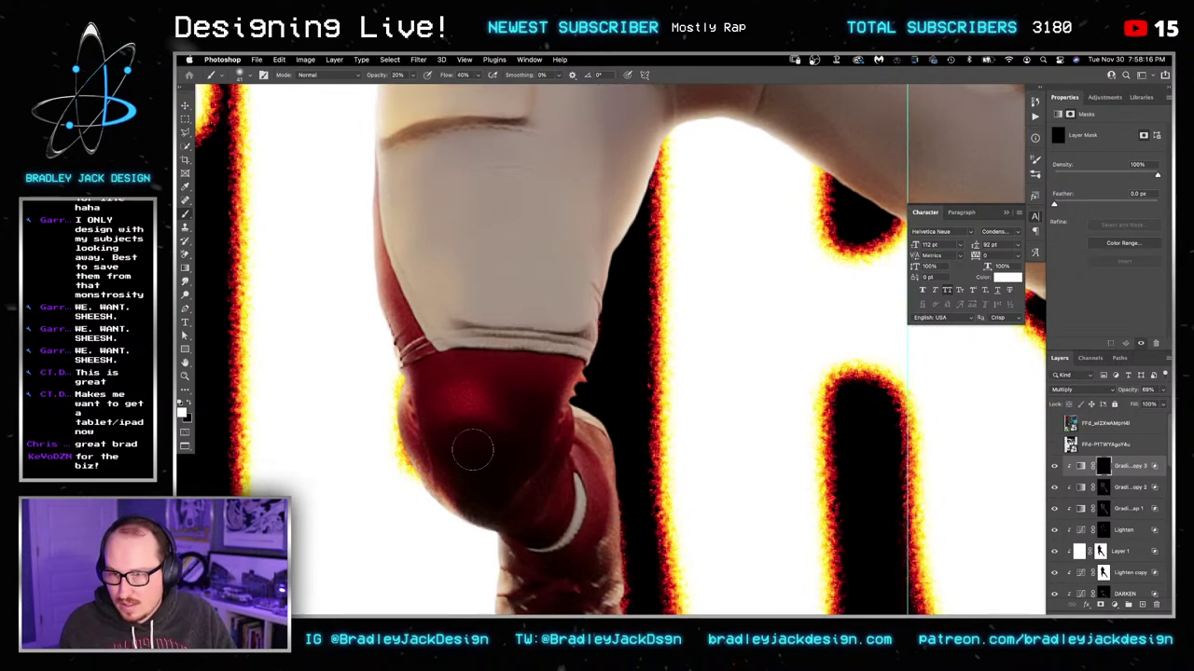
mouse_move(530, 489)
mouse_down()
mouse_move(508, 383)
mouse_move(540, 322)
mouse_up()
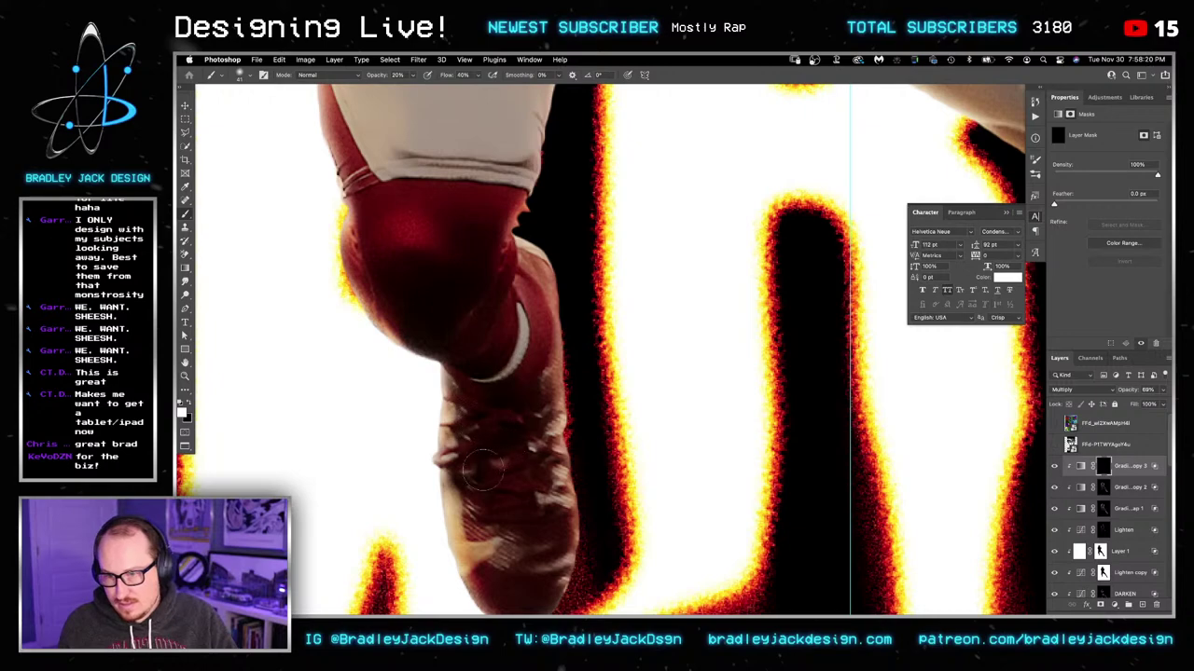
scroll(520, 514, down, 2)
scroll(501, 525, down, 2)
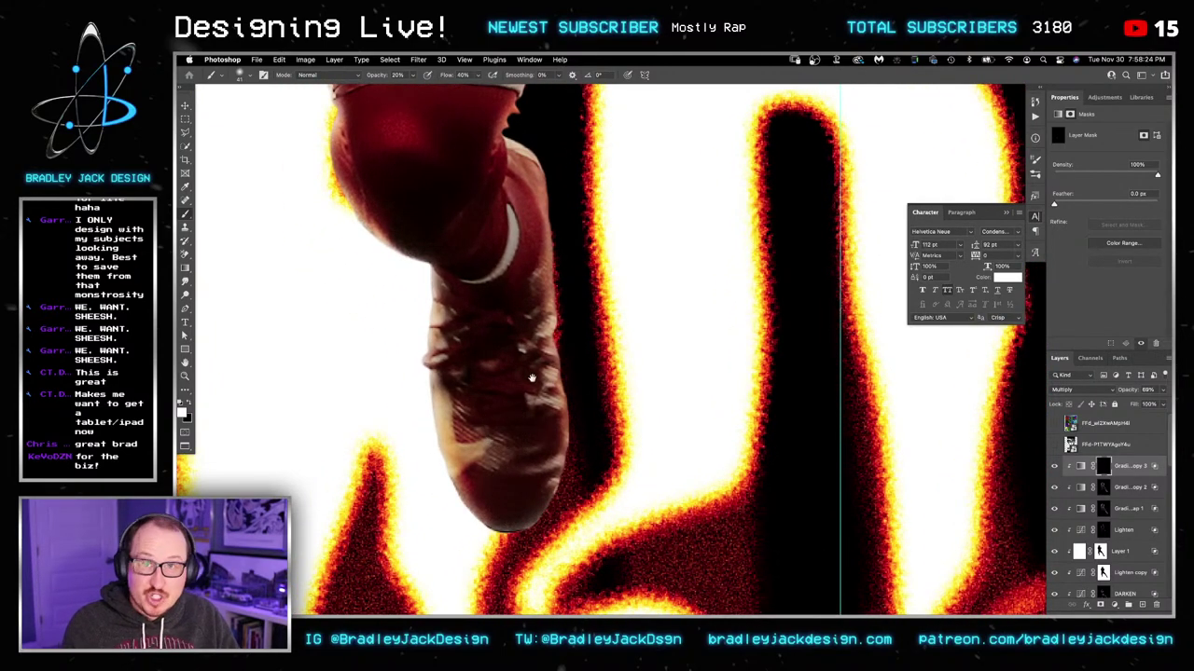
Step: Use a larger brush on the Multiply mask to shade the inner thighs and the upper sock of the extended leg
scroll(640, 357, up, 8)
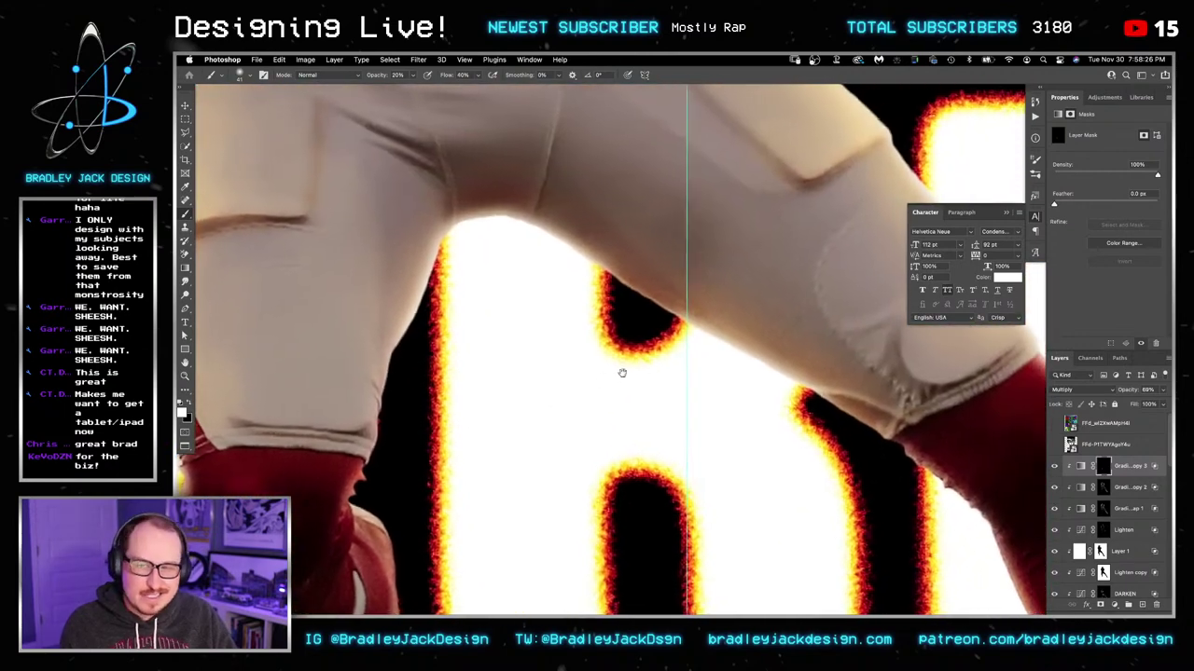
mouse_move(622, 373)
mouse_down()
mouse_move(667, 407)
mouse_move(569, 365)
mouse_move(643, 364)
mouse_up()
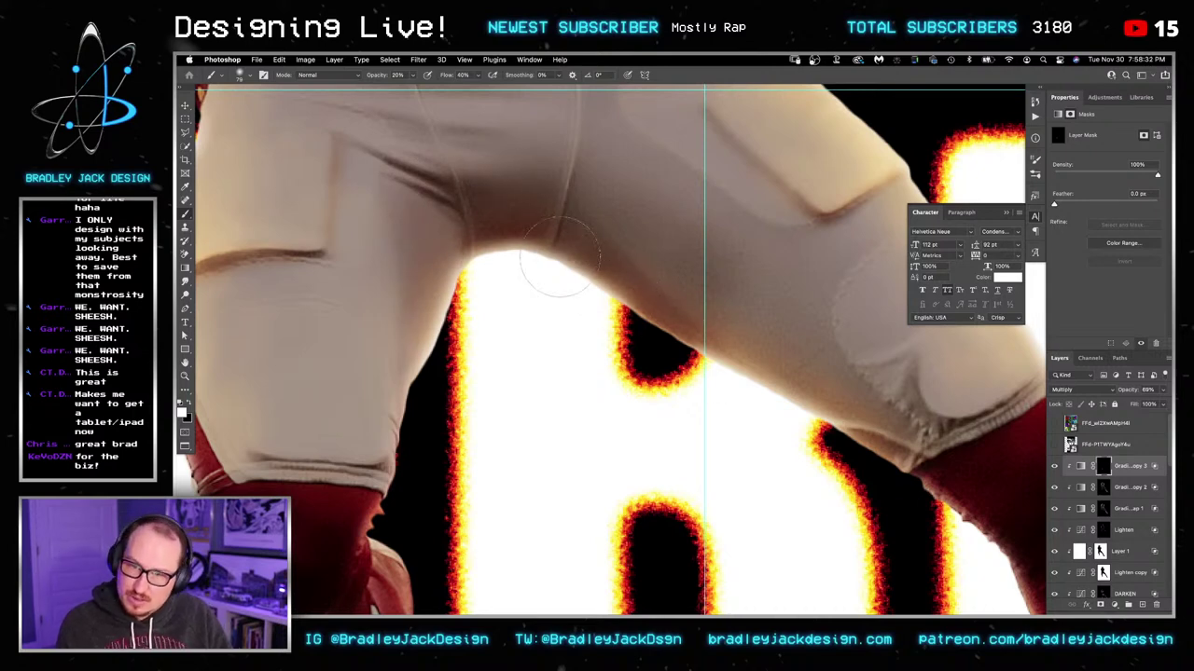
mouse_move(919, 474)
mouse_down()
mouse_move(862, 451)
mouse_move(637, 252)
mouse_up()
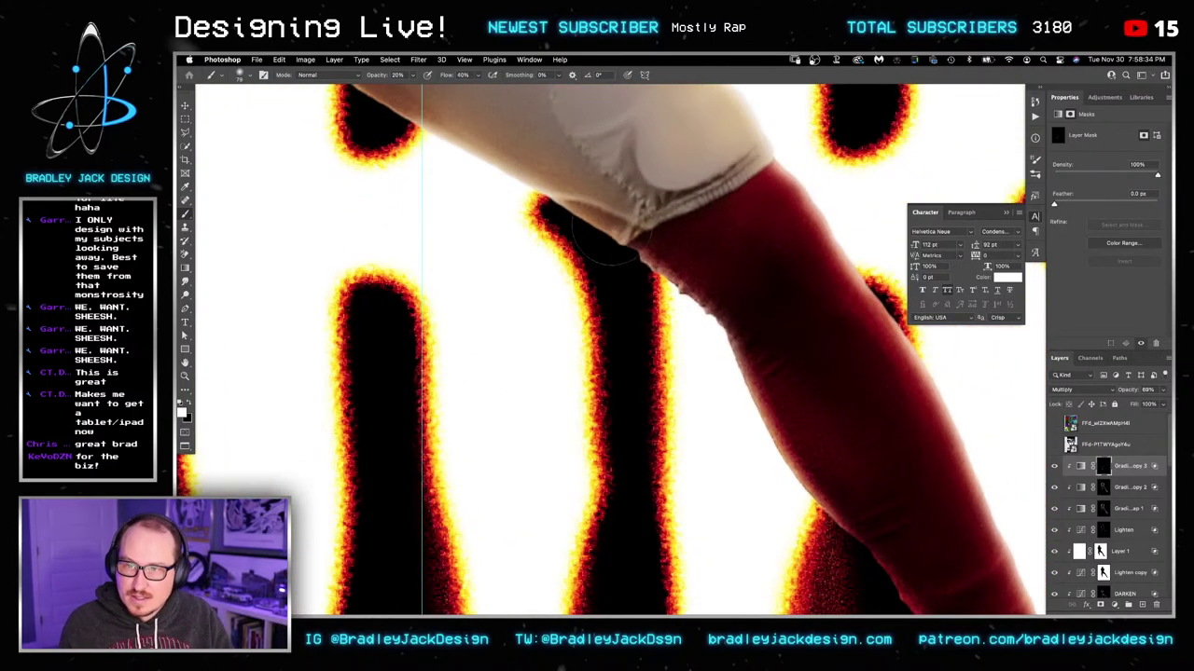
scroll(721, 317, down, 6)
scroll(722, 317, right, 4)
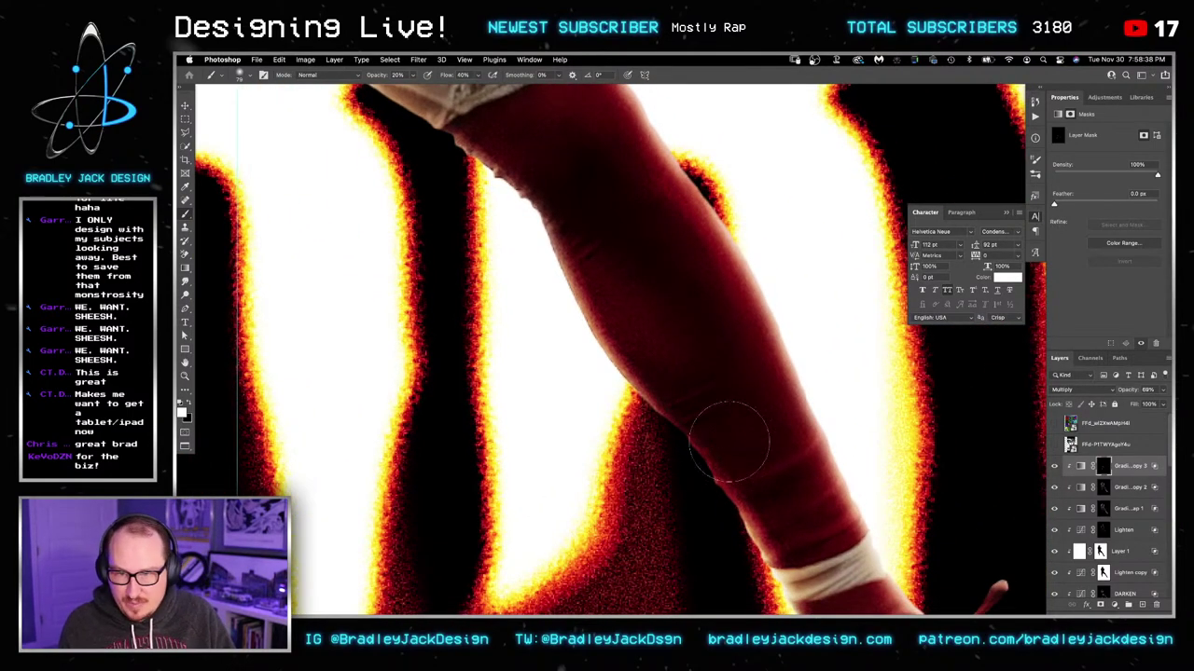
Step: Shade the extended leg's lower sock, ankle band and cleat on the Multiply mask with a smaller brush
scroll(749, 421, down, 5)
mouse_move(709, 386)
mouse_down()
mouse_move(649, 420)
mouse_move(677, 409)
mouse_move(660, 410)
mouse_up()
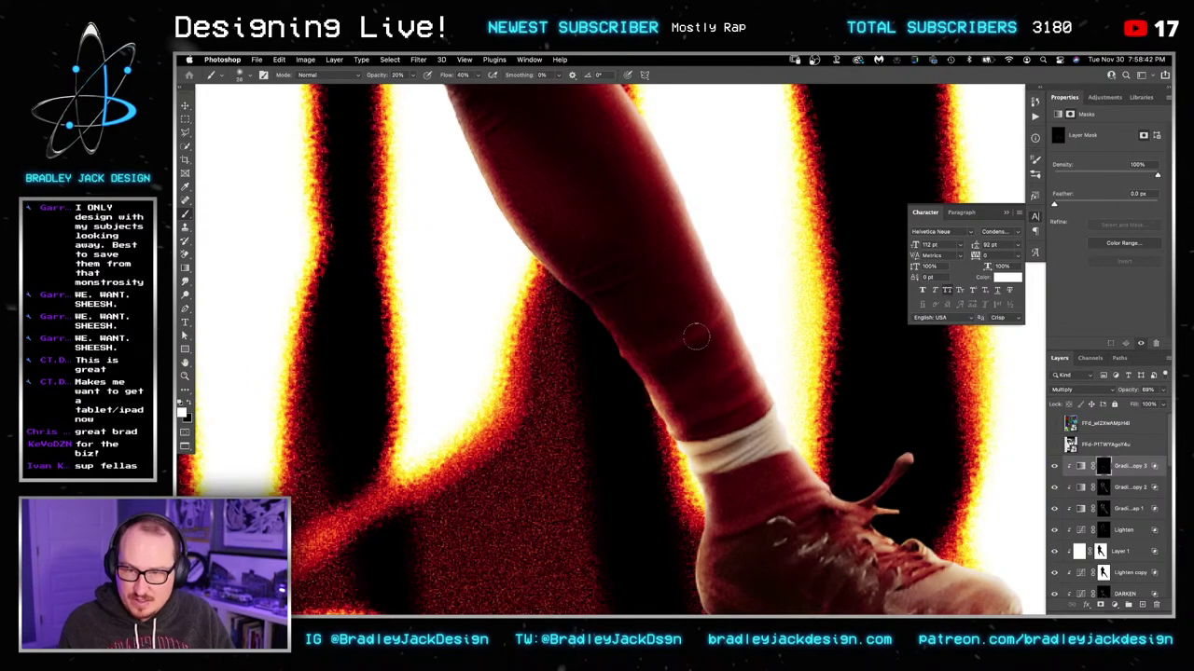
scroll(719, 317, down, 3)
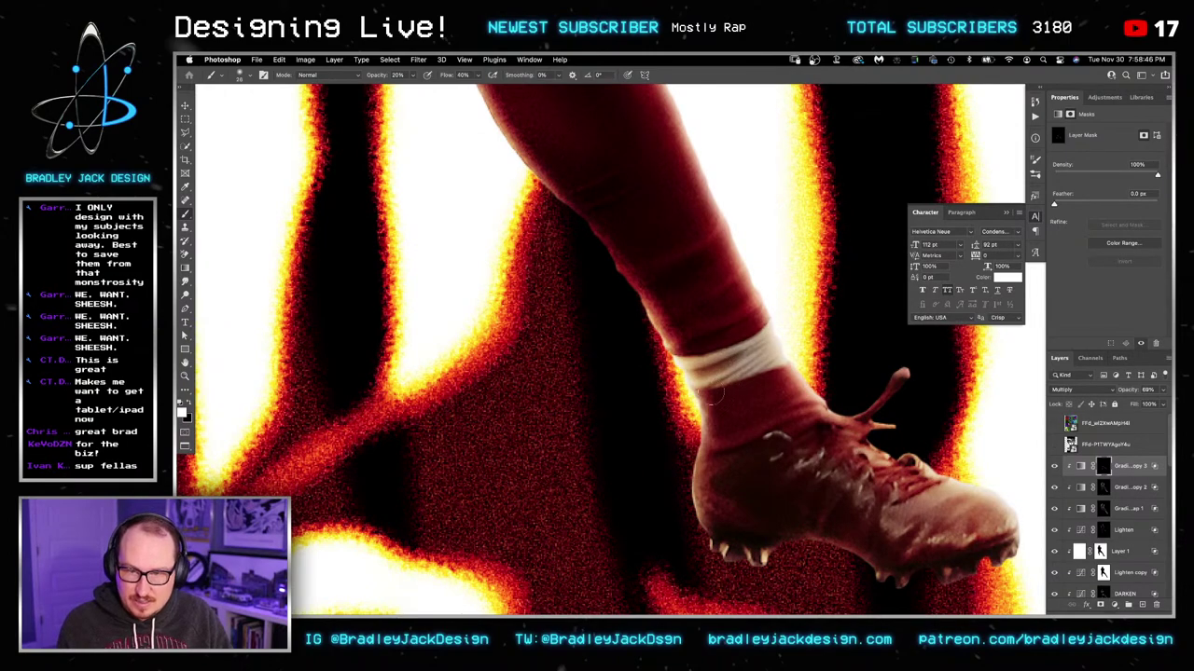
drag(767, 417, 729, 336)
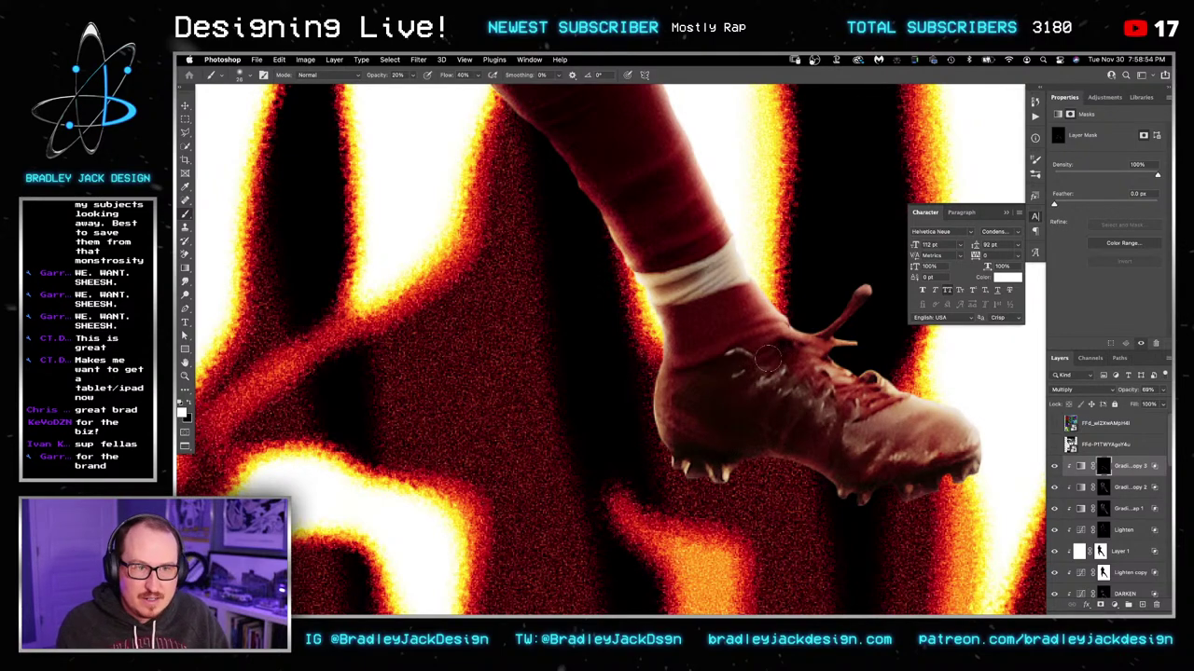
Step: Deepen the knee pad creases and thigh pad edges on the extended leg by painting the Multiply mask
scroll(653, 253, up, 5)
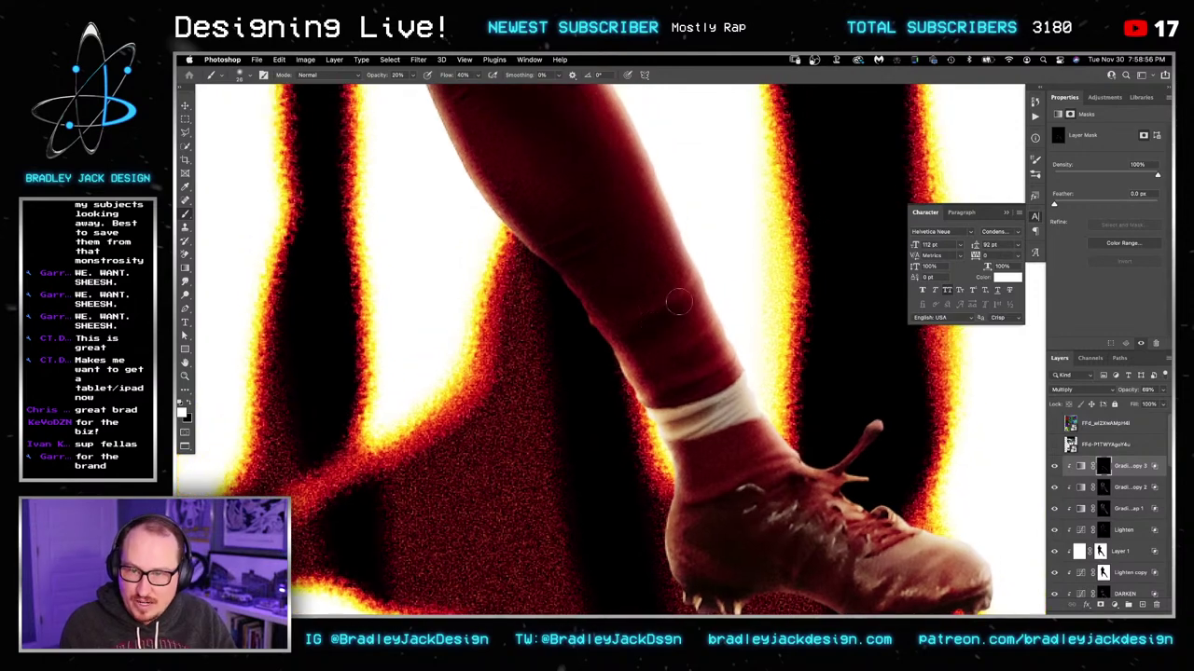
scroll(634, 301, up, 10)
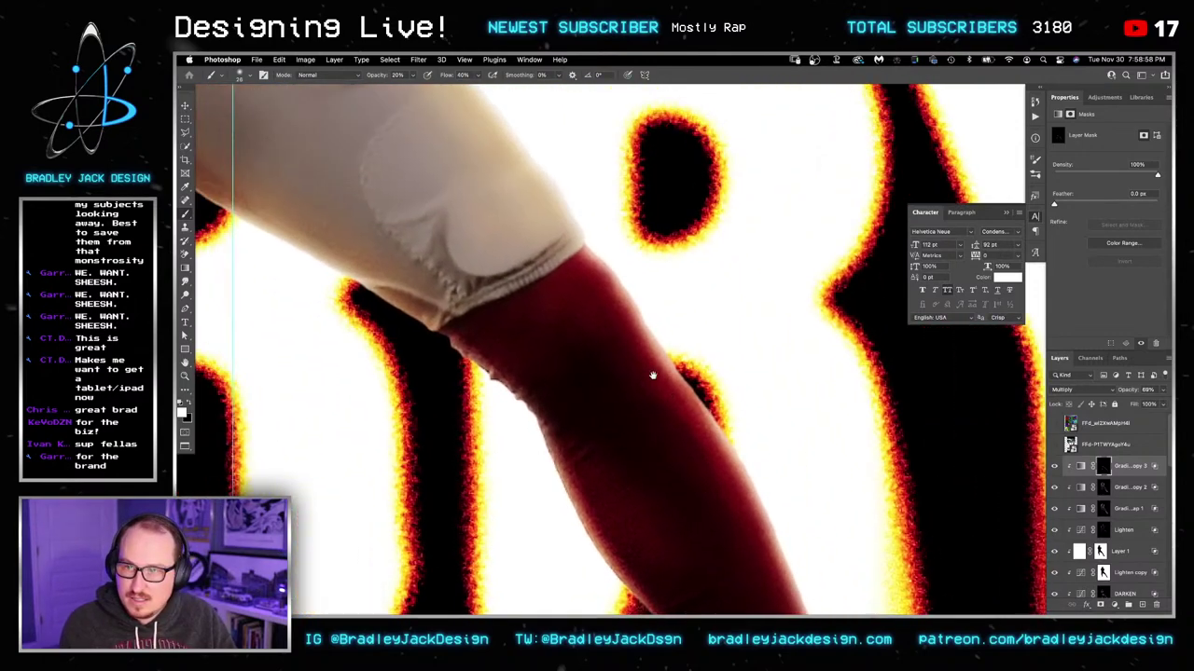
drag(652, 375, 672, 387)
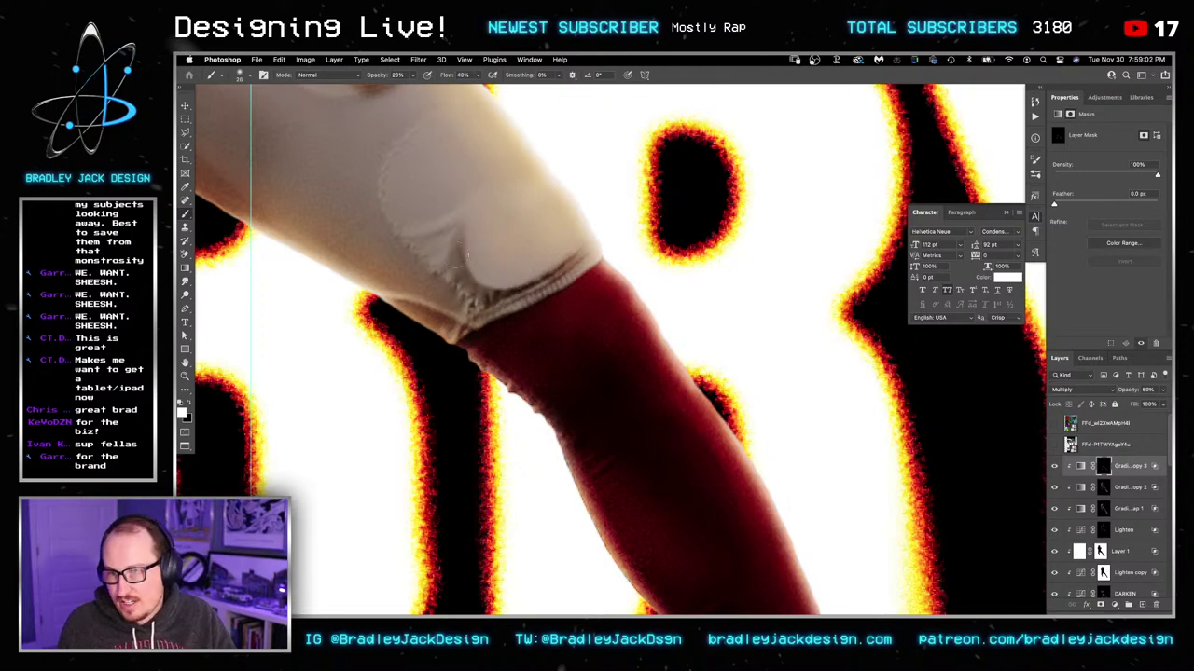
scroll(467, 256, up, 10)
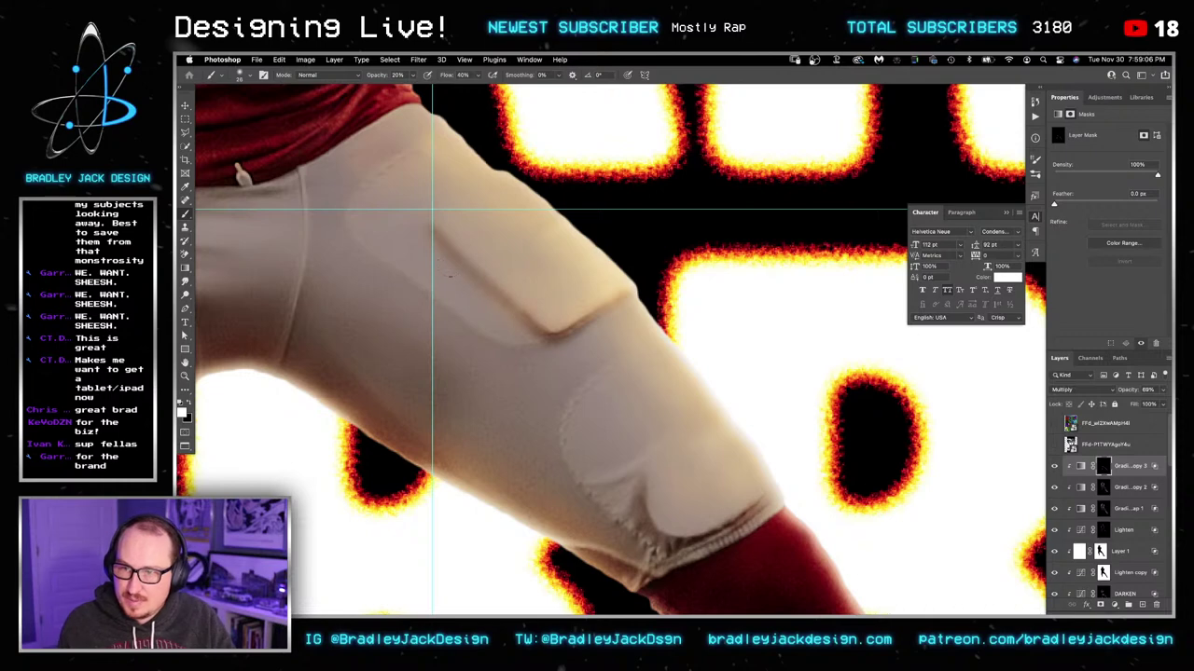
scroll(472, 205, down, 1)
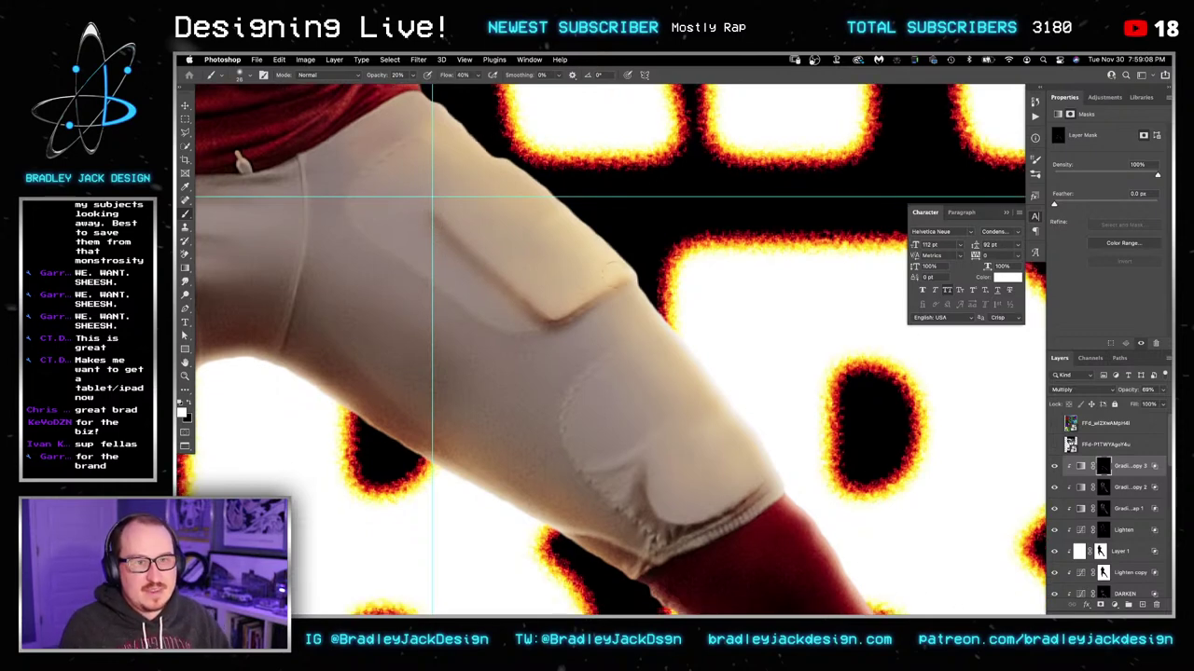
key(f)
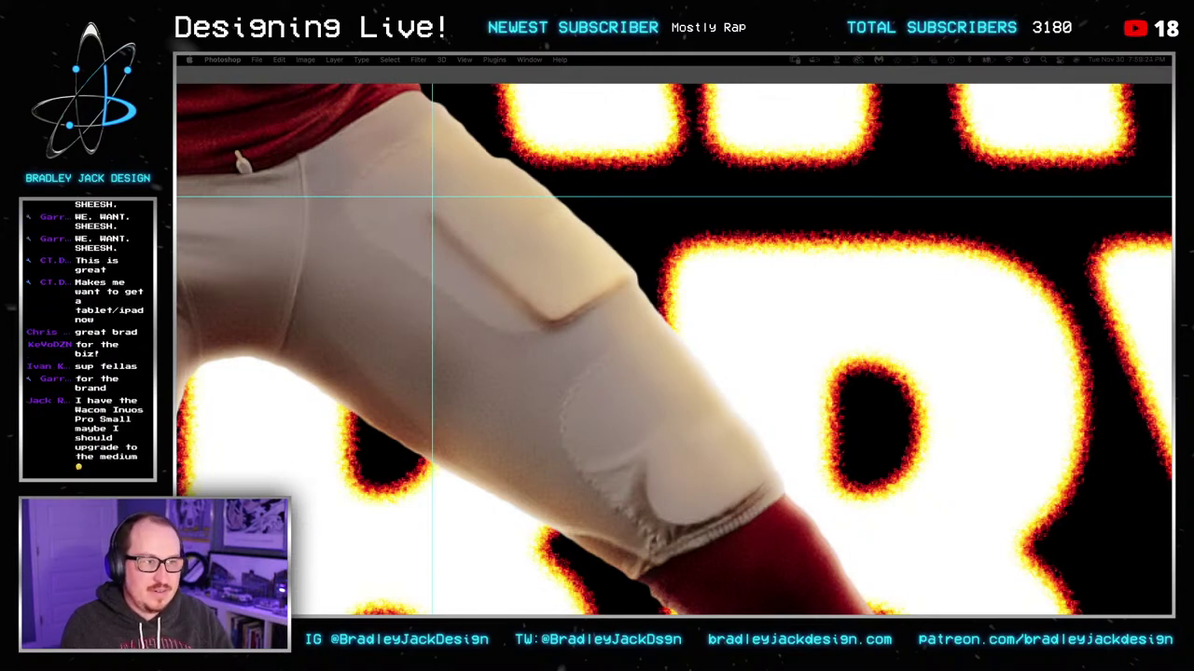
key(Tab)
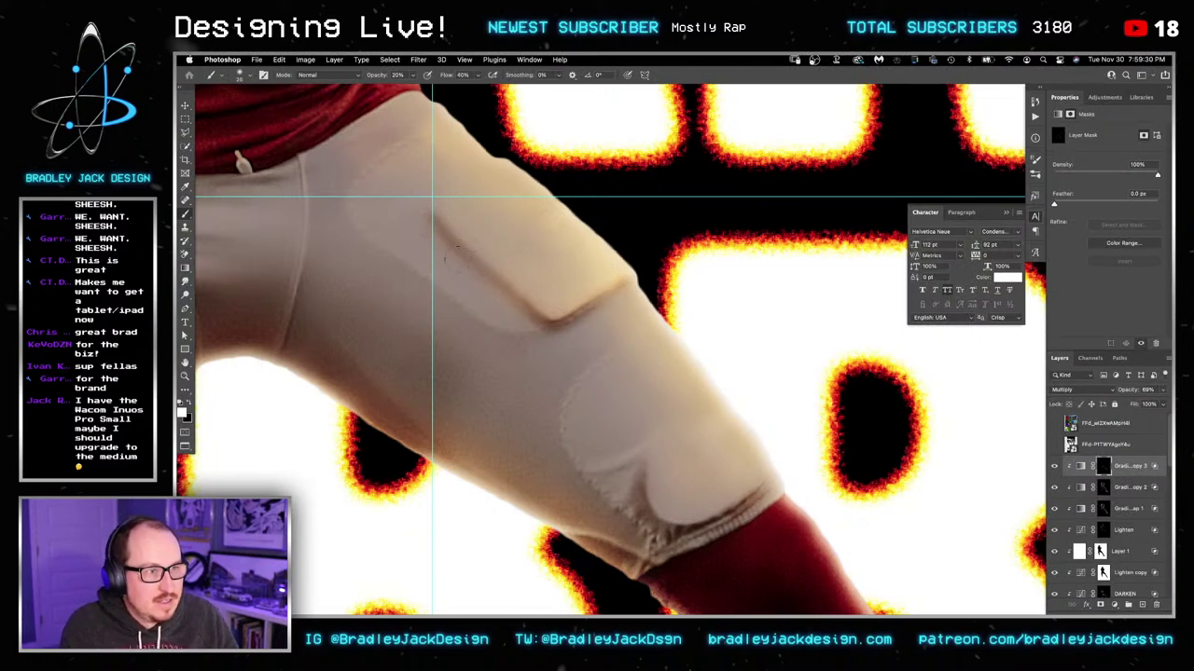
Step: Darken the waist and jersey folds, the number 17 and the forearm beside the football on the Multiply mask
drag(452, 254, 788, 325)
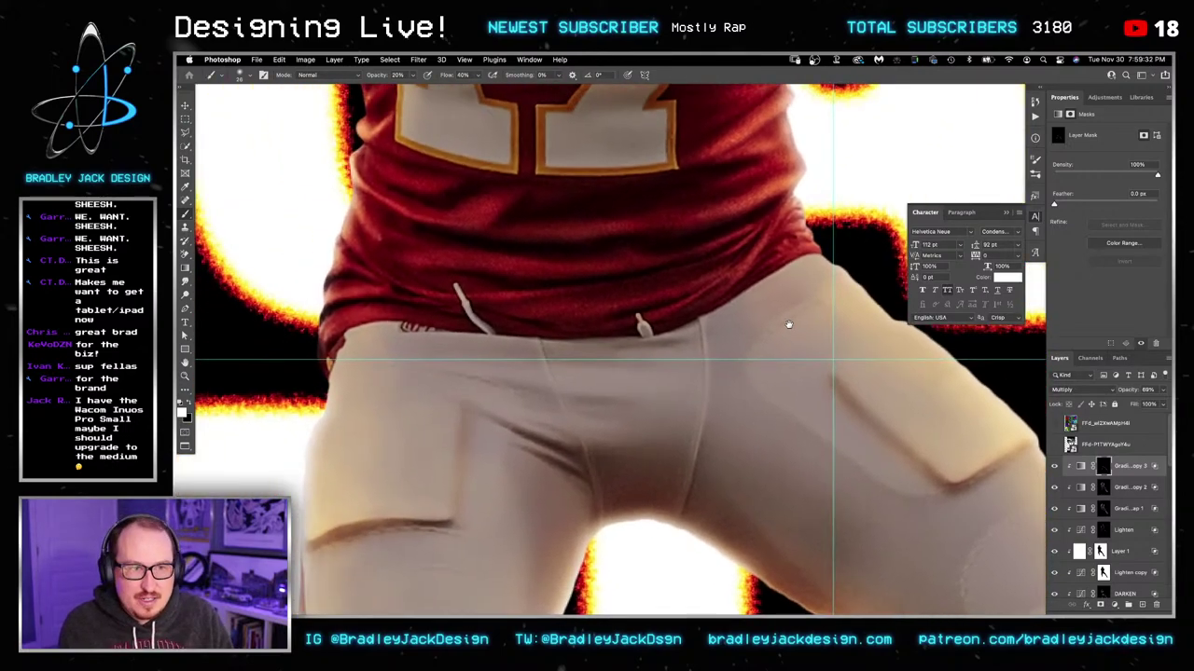
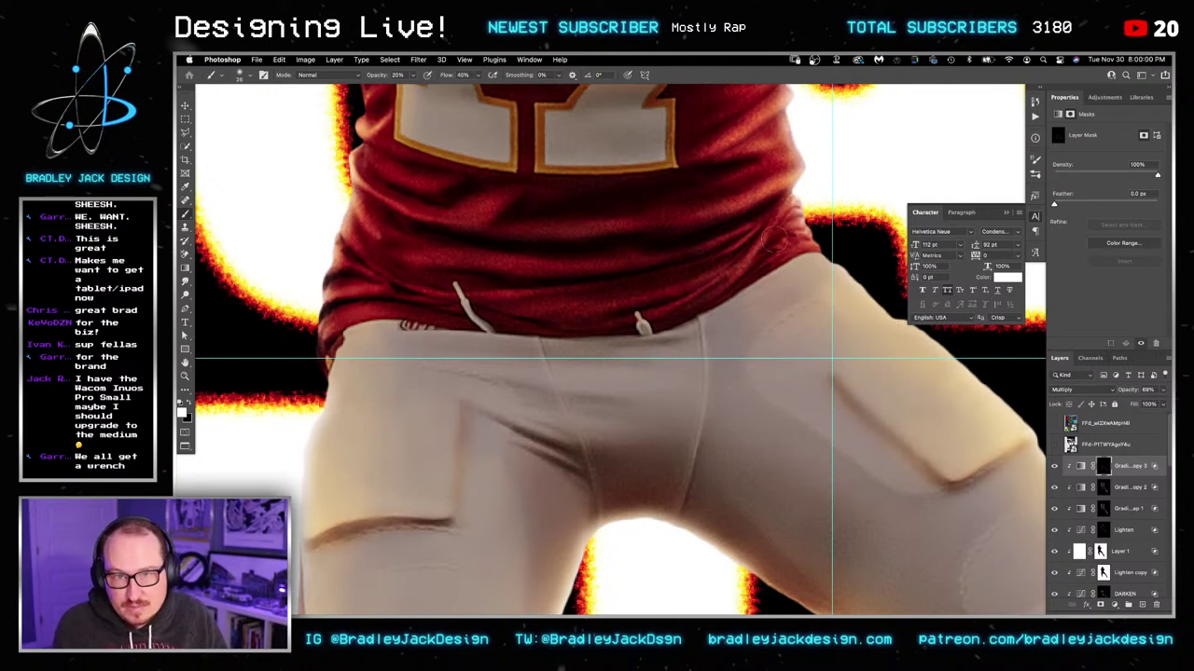
scroll(680, 258, up, 5)
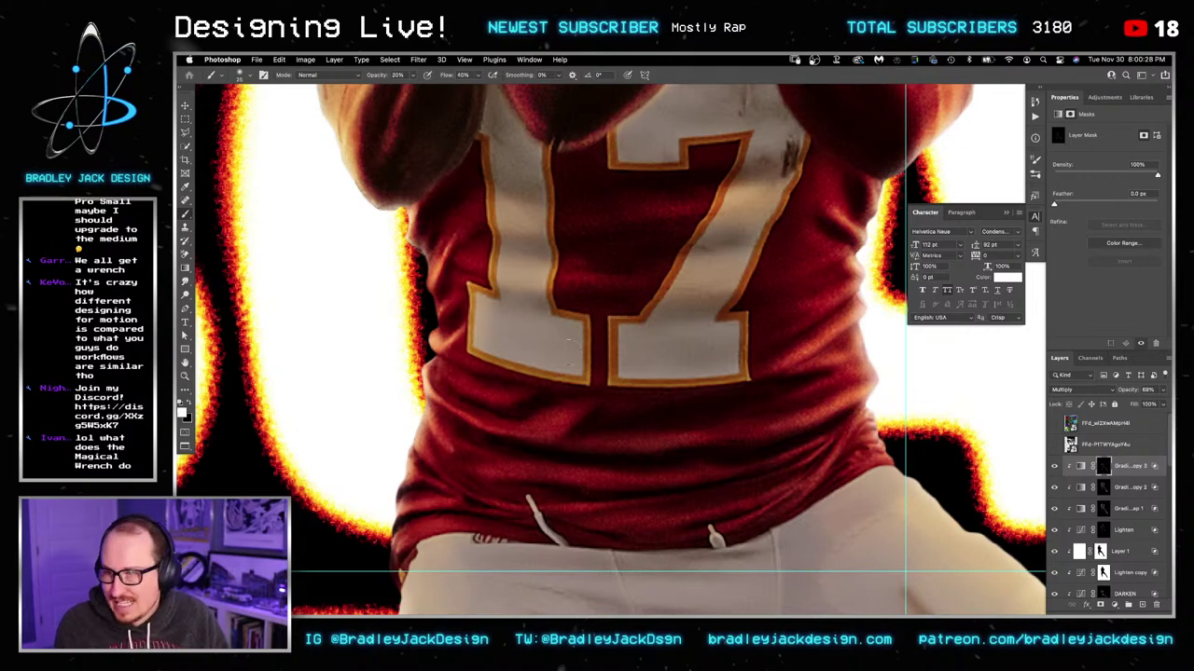
scroll(572, 340, up, 5)
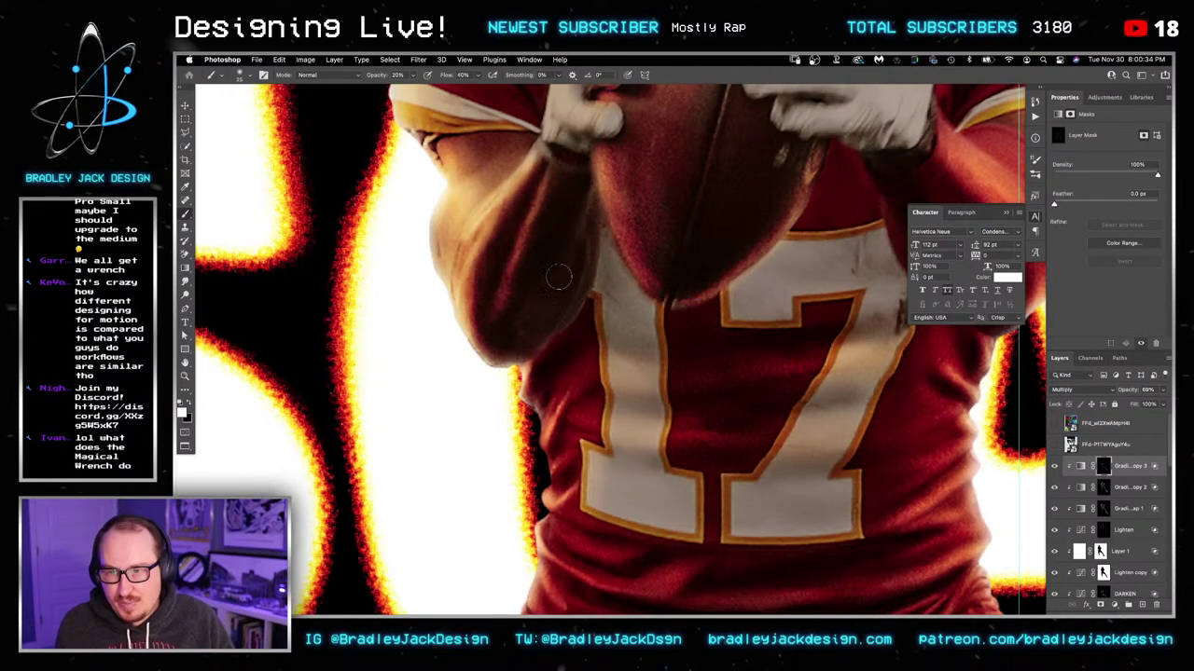
scroll(568, 219, up, 4)
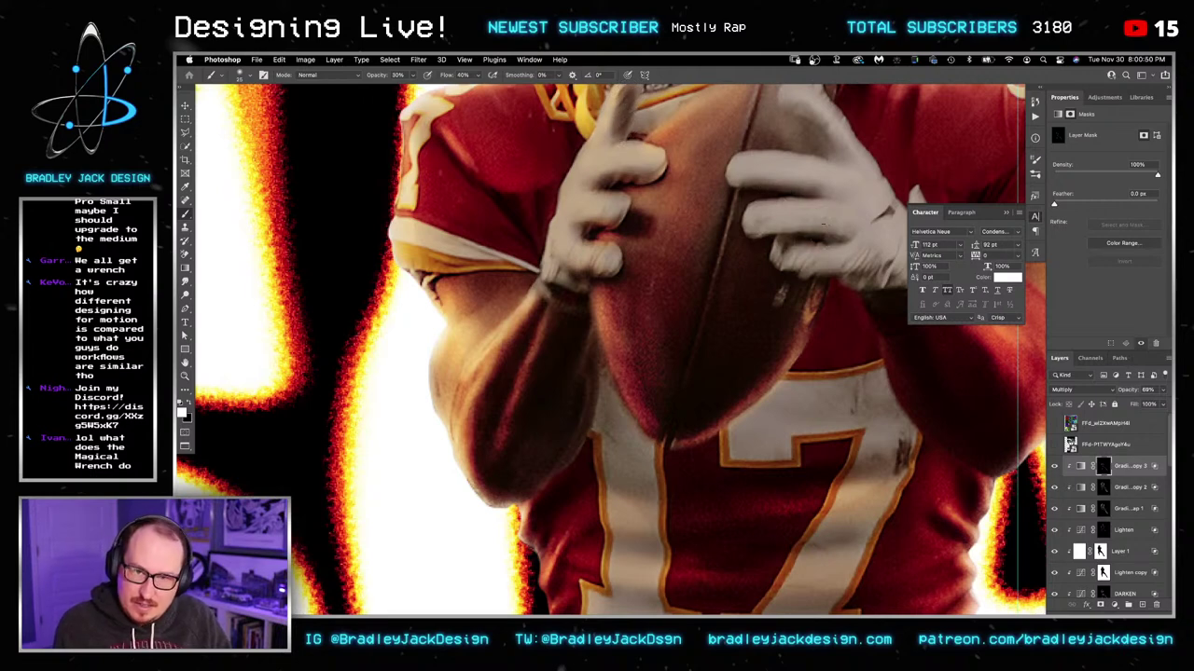
Step: Paint shading on the Multiply mask over the opposite forearm and the jersey area beneath it
drag(860, 285, 810, 241)
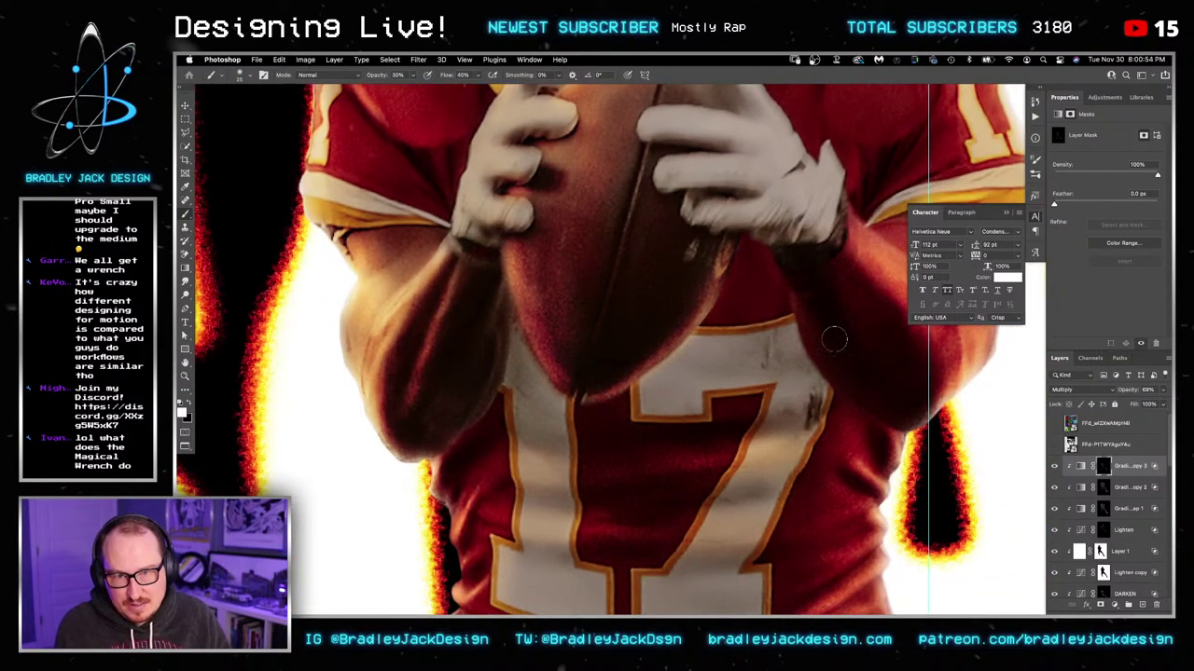
drag(882, 369, 789, 280)
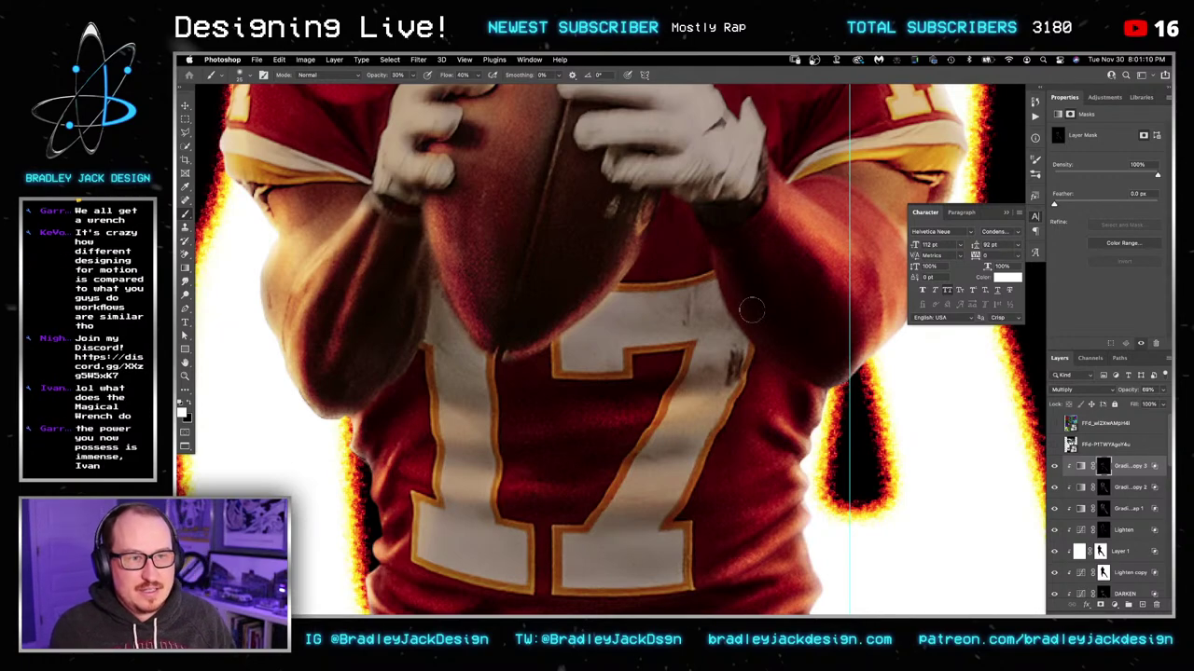
drag(818, 293, 714, 359)
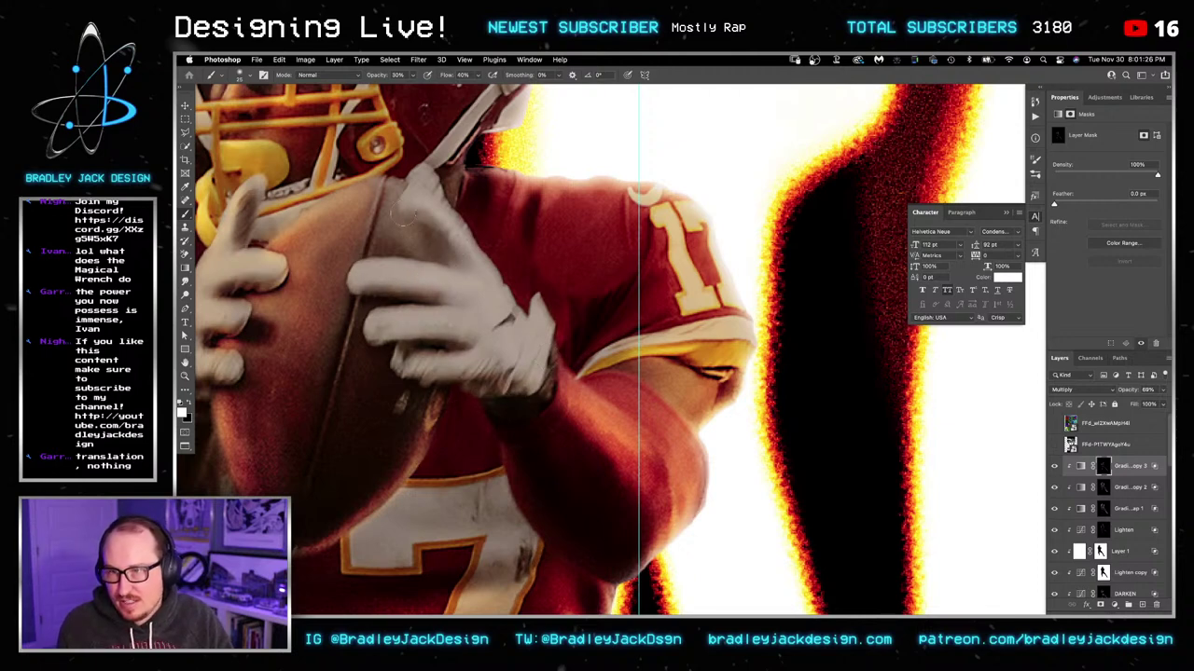
Step: Darken the face inside the helmet by painting white on the Multiply mask at 50% brush opacity
drag(386, 340, 651, 379)
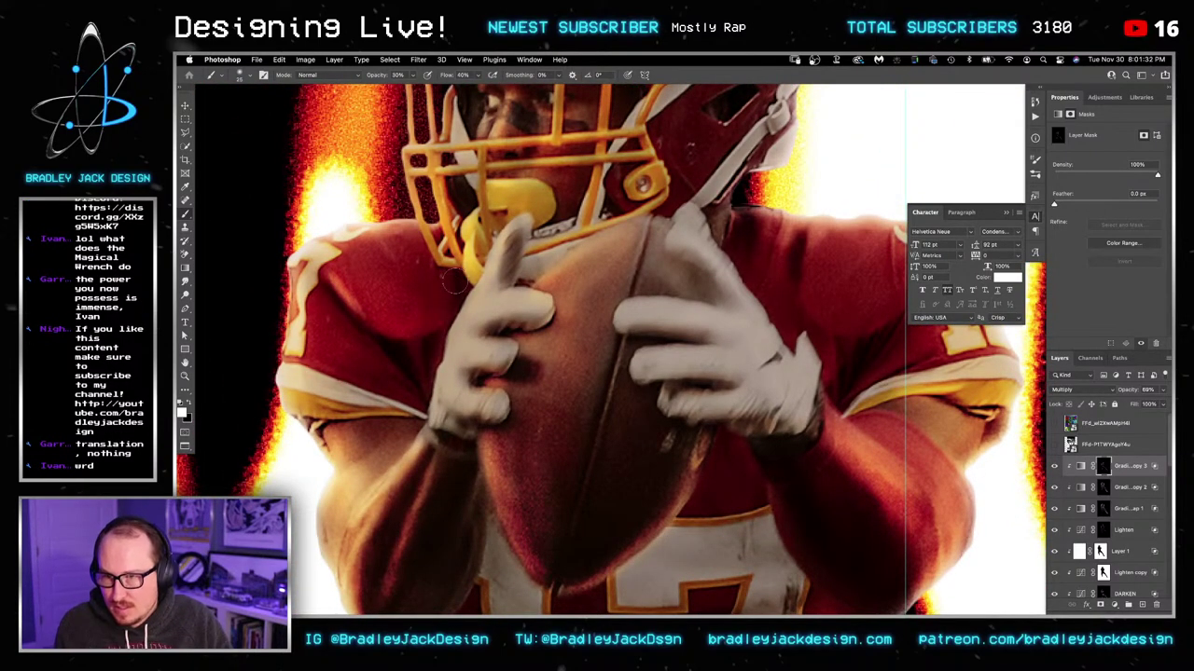
scroll(464, 279, up, 3)
scroll(469, 301, up, 3)
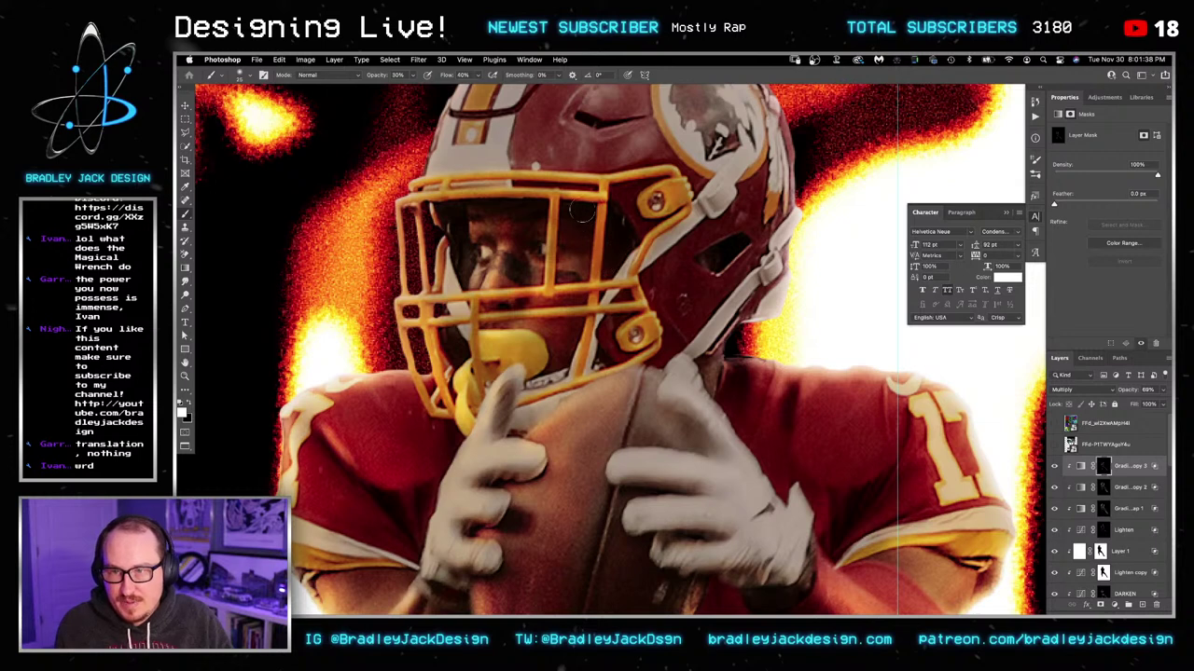
key(x)
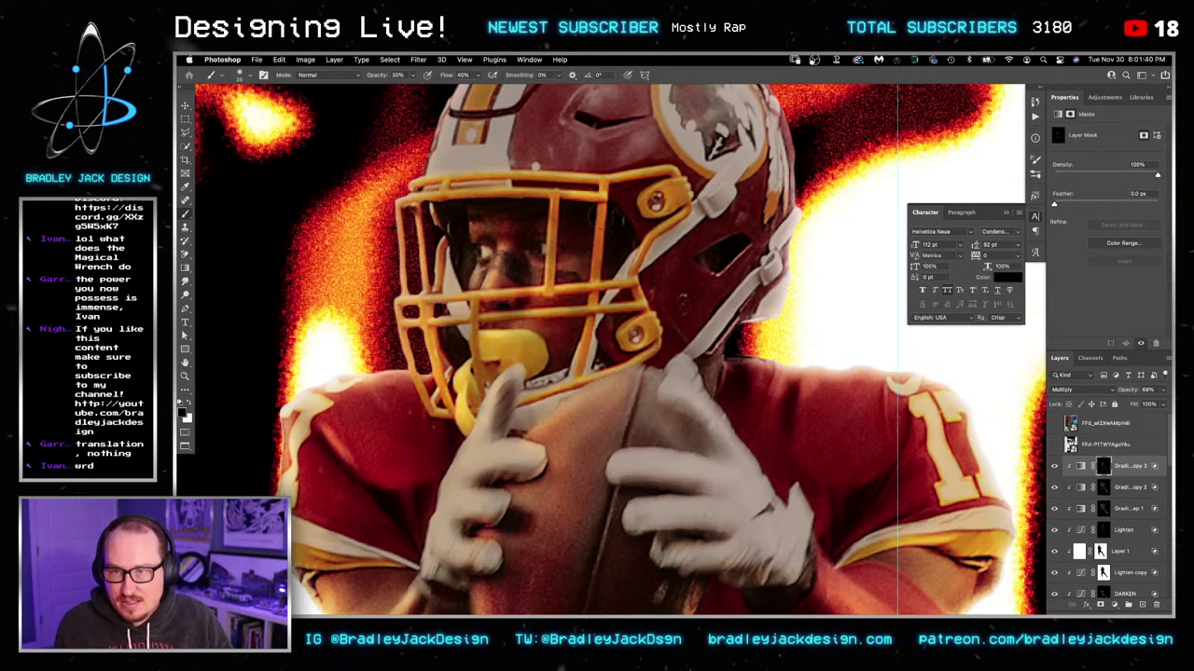
key(x)
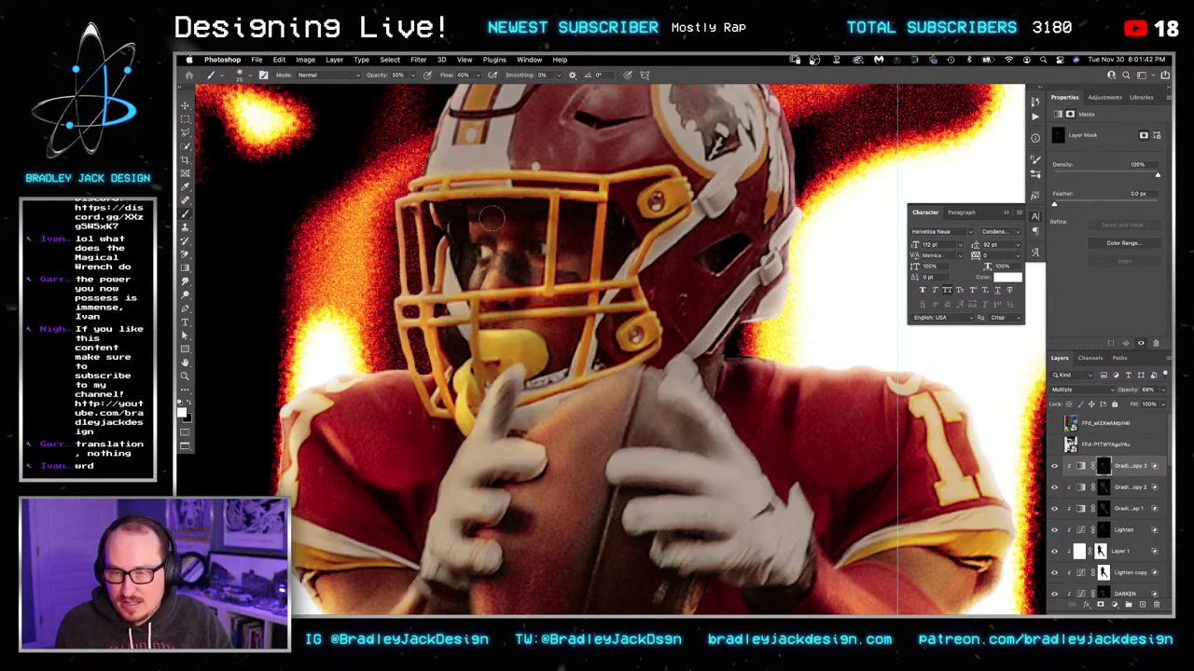
key(5)
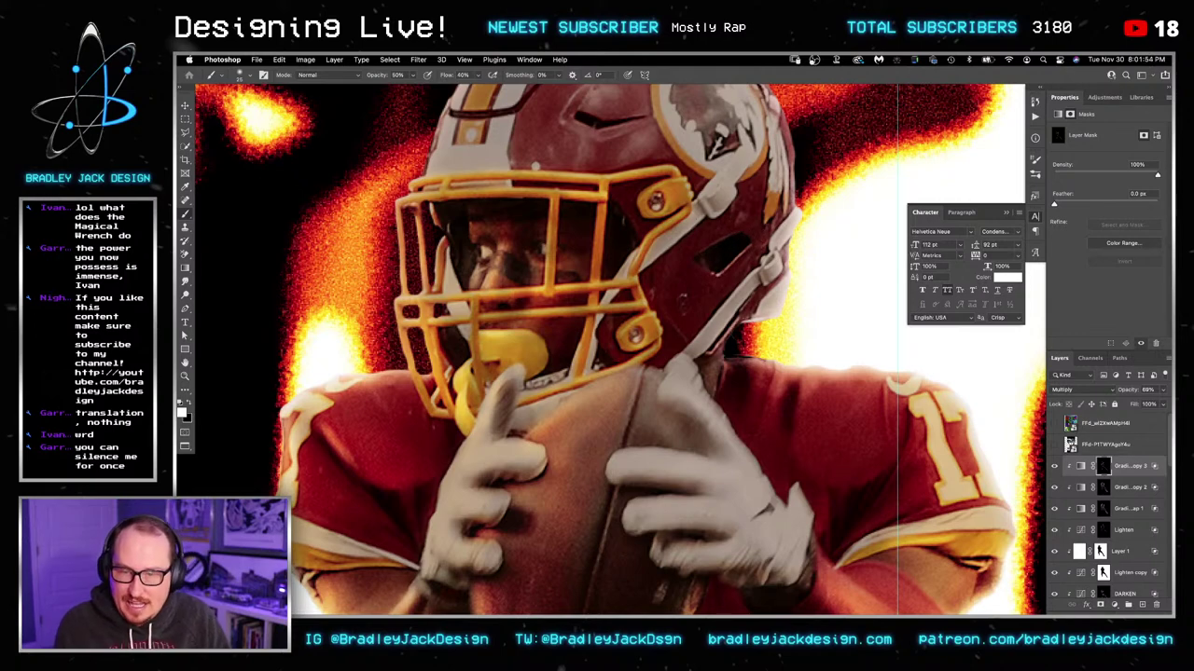
drag(738, 371, 701, 317)
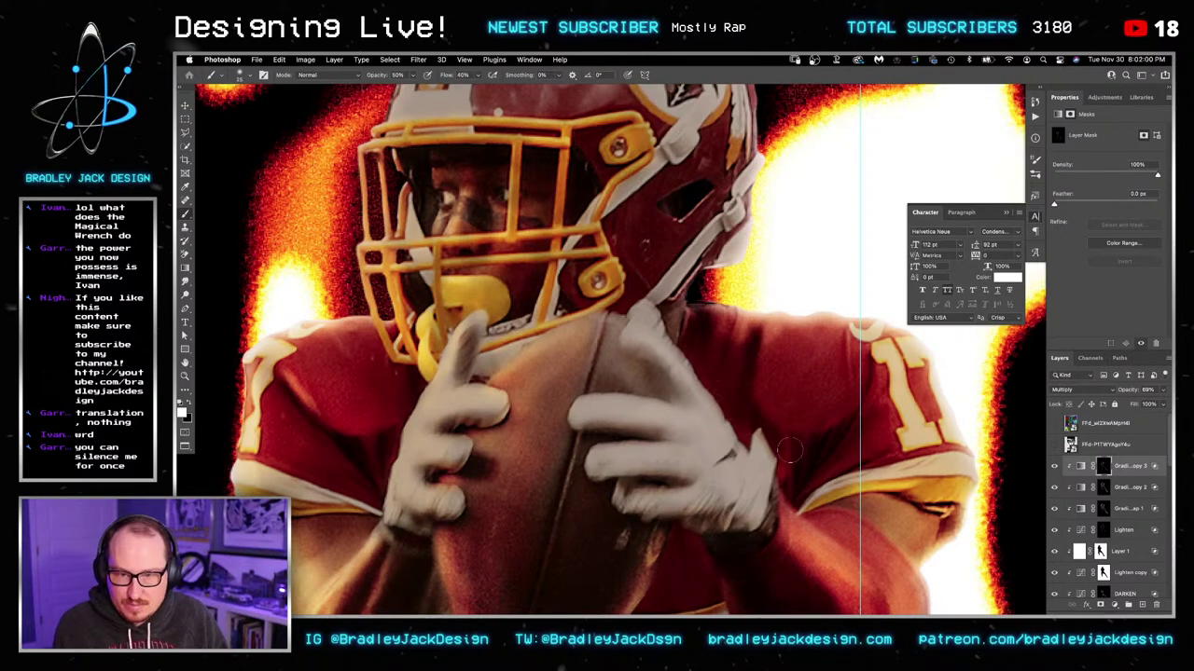
Step: Deepen the football's shadow on the chest and the top of the number 17, painting the Multiply mask at 70% brush opacity
scroll(788, 450, down, 5)
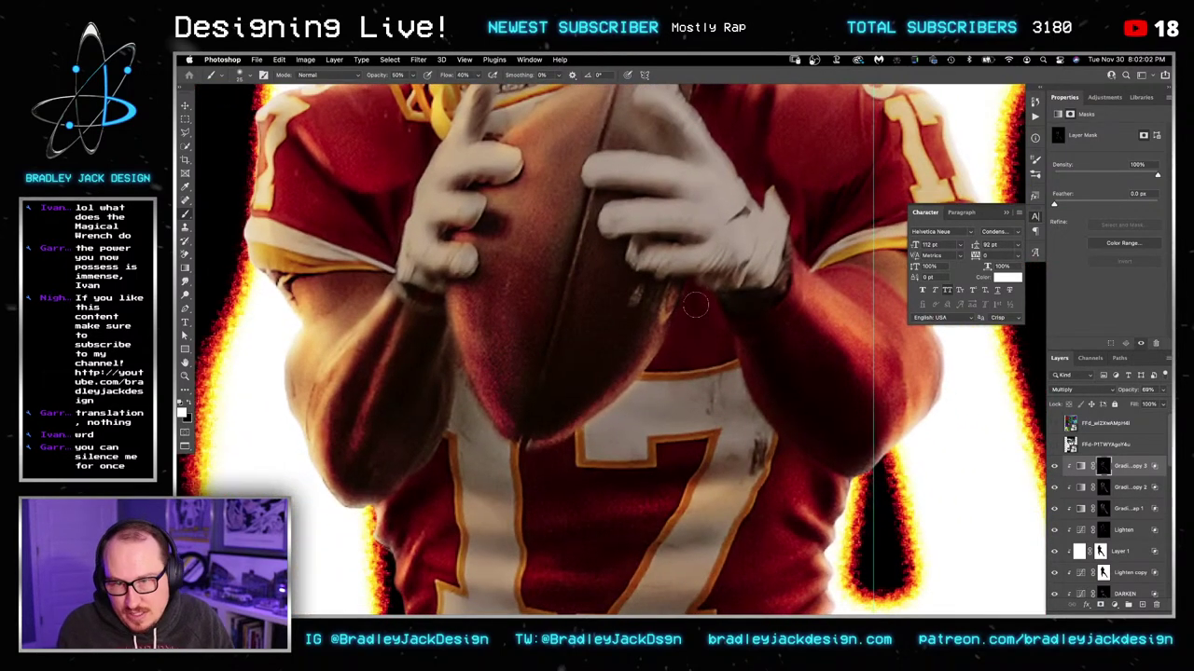
key(7)
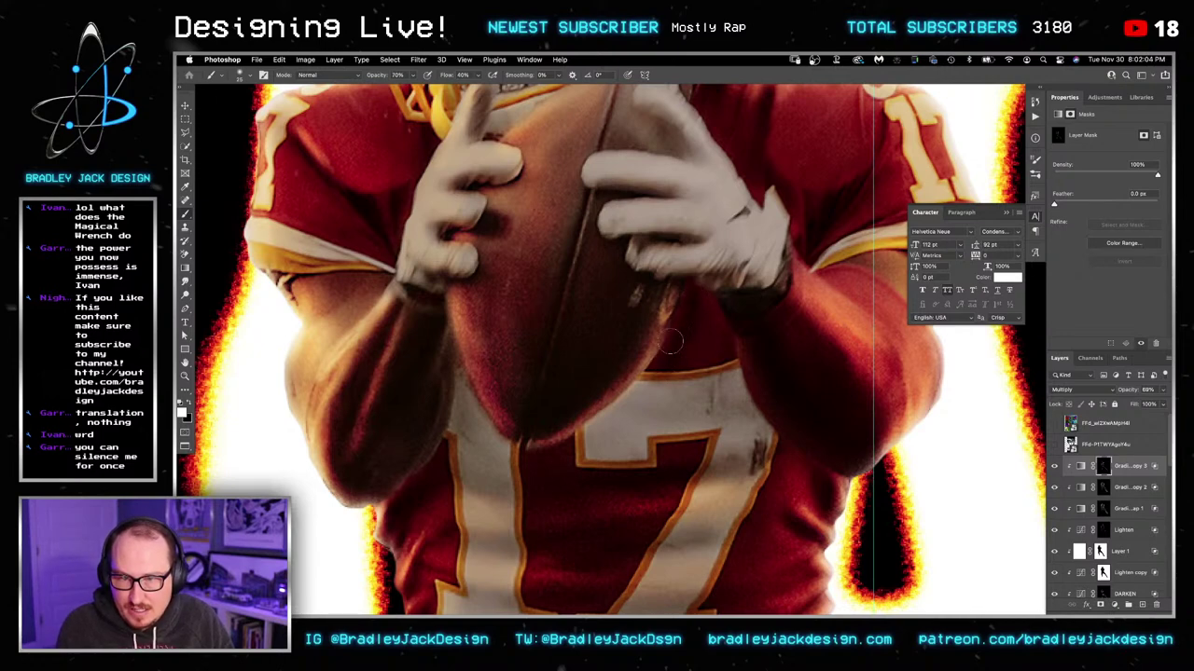
drag(677, 420, 726, 429)
mouse_move(713, 364)
mouse_down()
mouse_move(721, 391)
mouse_move(738, 406)
mouse_move(714, 374)
mouse_move(670, 433)
mouse_up()
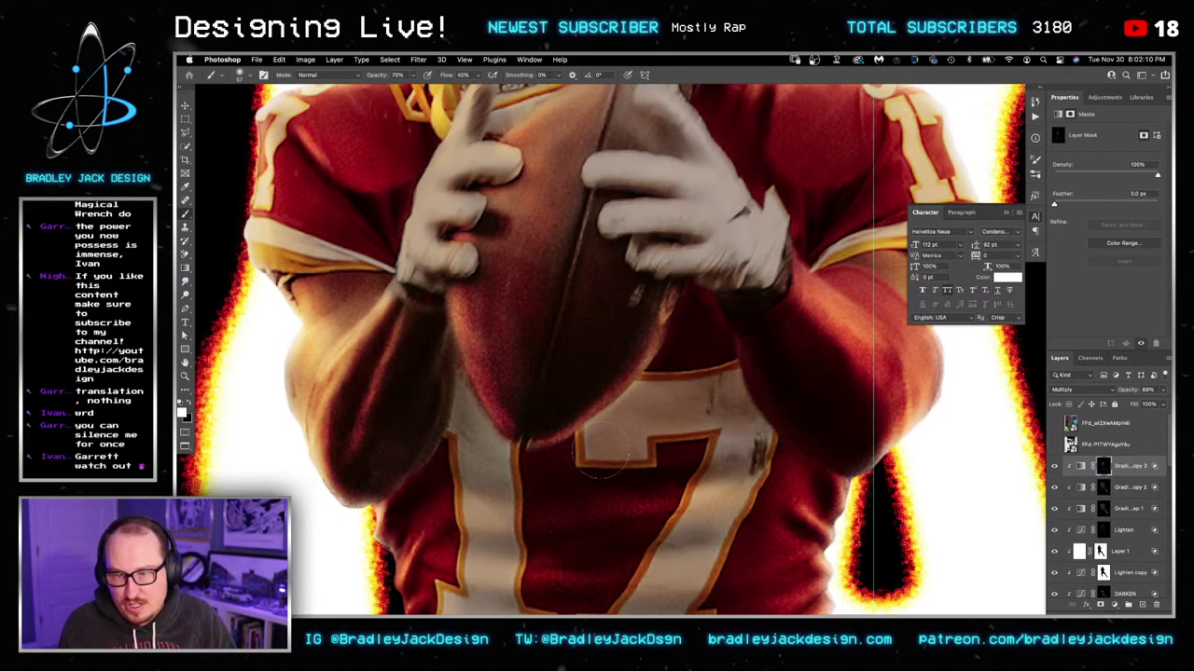
mouse_move(564, 476)
mouse_down()
mouse_move(511, 467)
mouse_move(461, 407)
mouse_move(516, 452)
mouse_move(448, 464)
mouse_move(541, 448)
mouse_up()
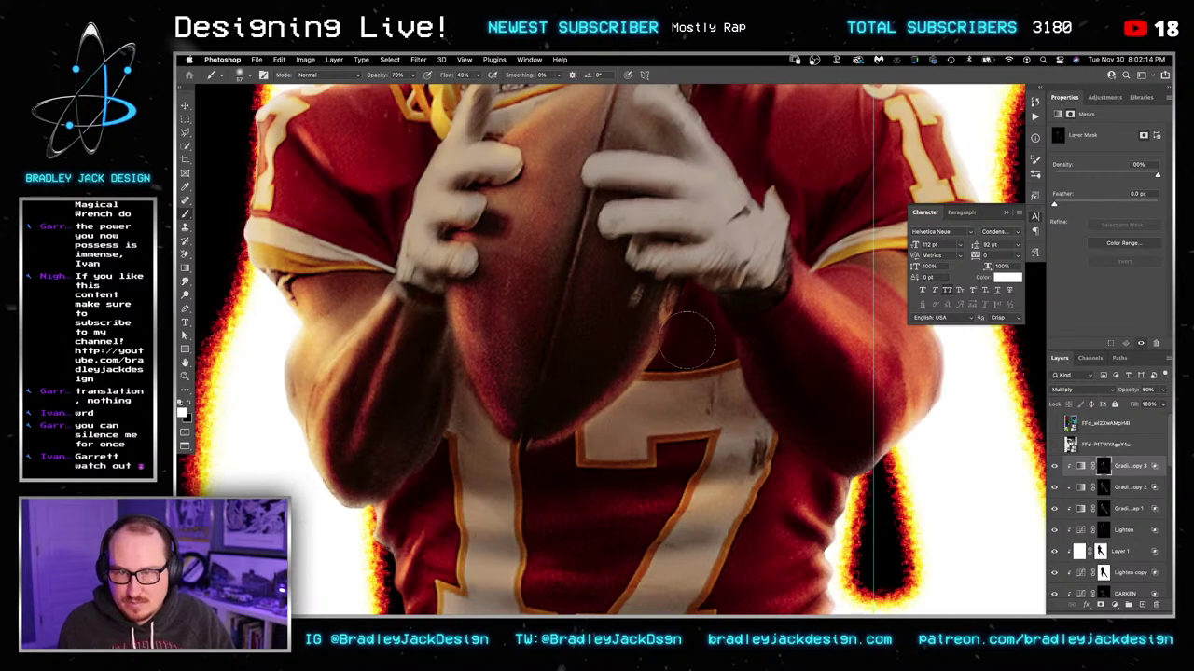
Step: Shade the middle and lower jersey, including the lower number 17 and waist folds, on the Multiply mask with a larger 50% opacity brush
drag(746, 496, 744, 367)
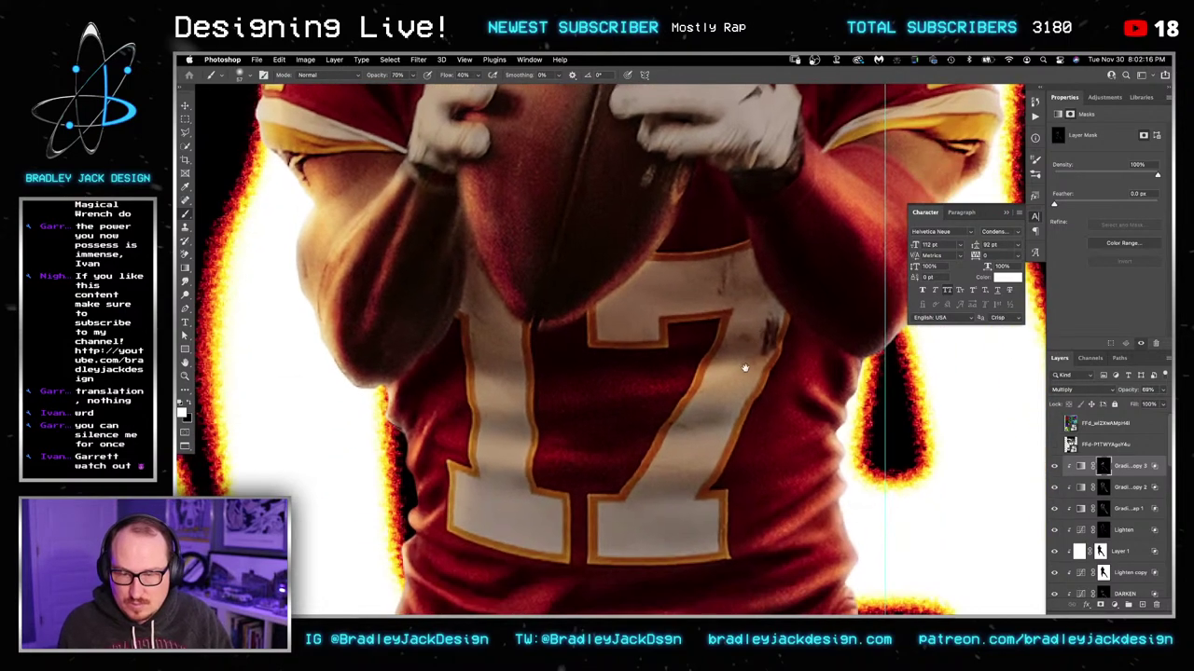
mouse_move(688, 449)
mouse_down()
mouse_move(722, 420)
mouse_move(726, 366)
mouse_up()
key(5)
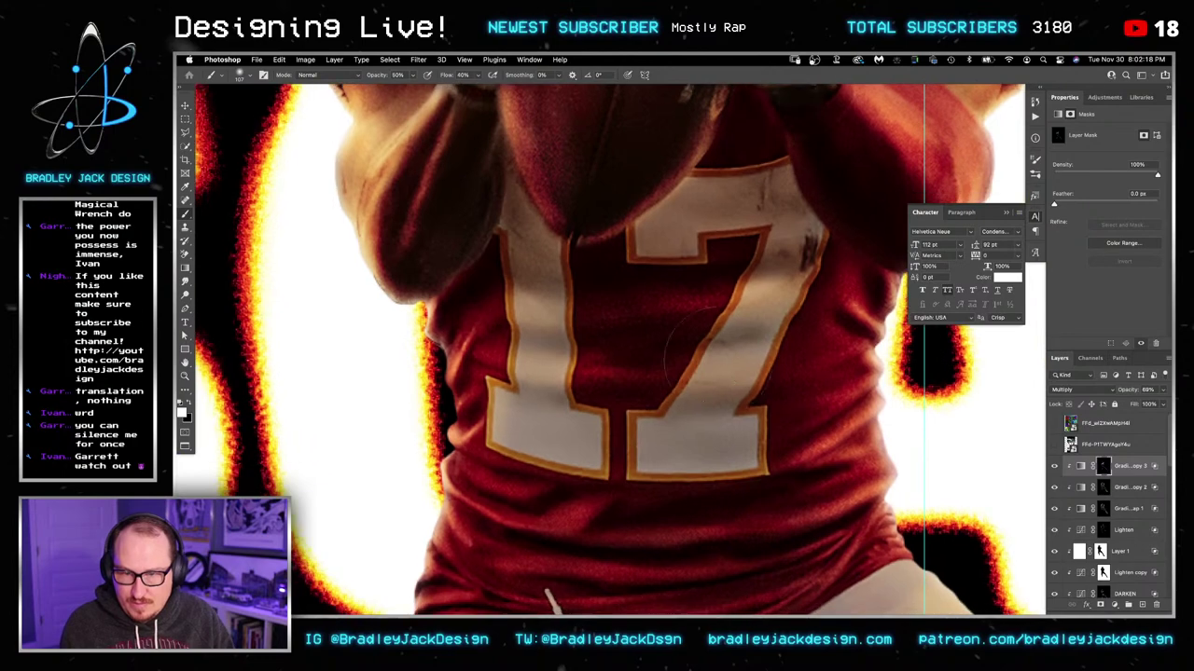
mouse_move(683, 321)
mouse_down()
mouse_move(586, 300)
mouse_move(527, 347)
mouse_move(578, 393)
mouse_move(625, 410)
mouse_move(708, 384)
mouse_move(690, 368)
mouse_move(769, 268)
mouse_move(768, 438)
mouse_up()
drag(703, 454, 749, 288)
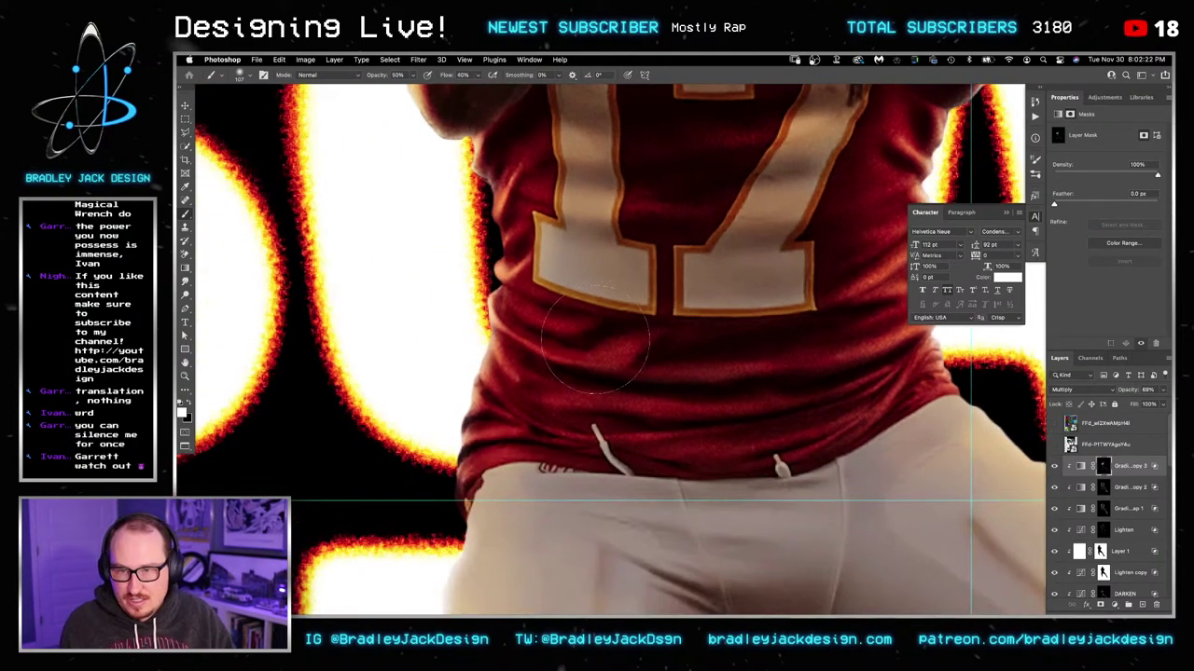
mouse_move(595, 339)
mouse_down()
mouse_move(689, 296)
mouse_move(782, 366)
mouse_move(828, 429)
mouse_move(771, 423)
mouse_up()
drag(810, 440, 756, 370)
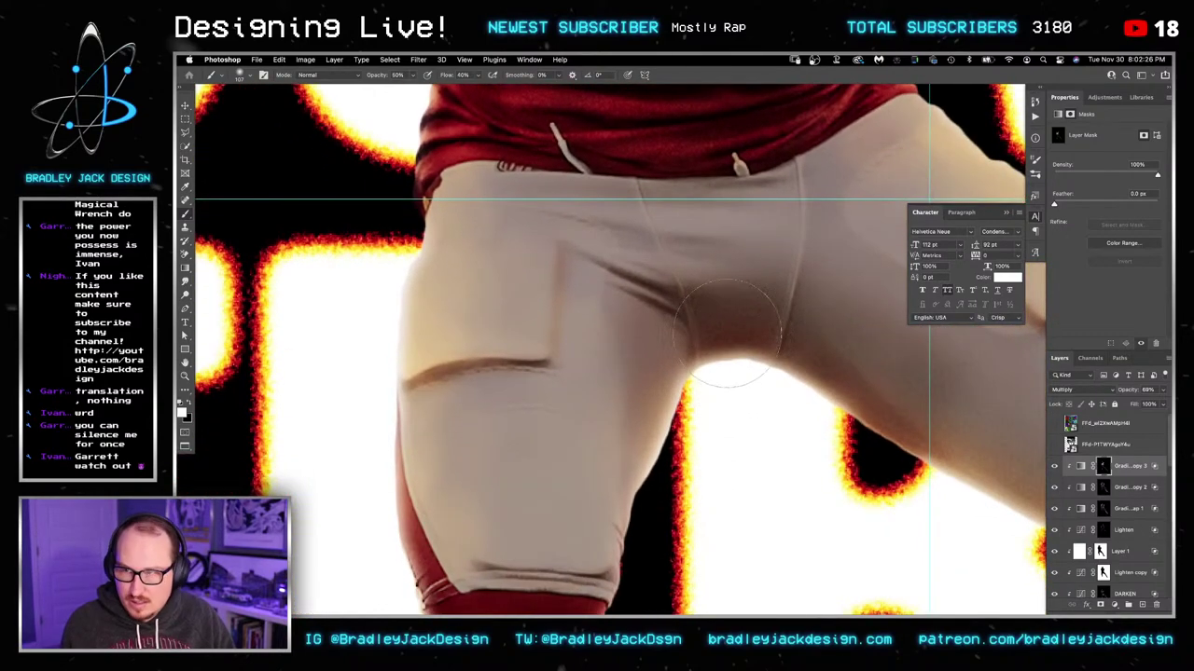
Step: Shade the crotch and inner thighs of the pants on the Multiply mask, lowering the brush opacity to 20%
drag(735, 307, 763, 309)
key(2)
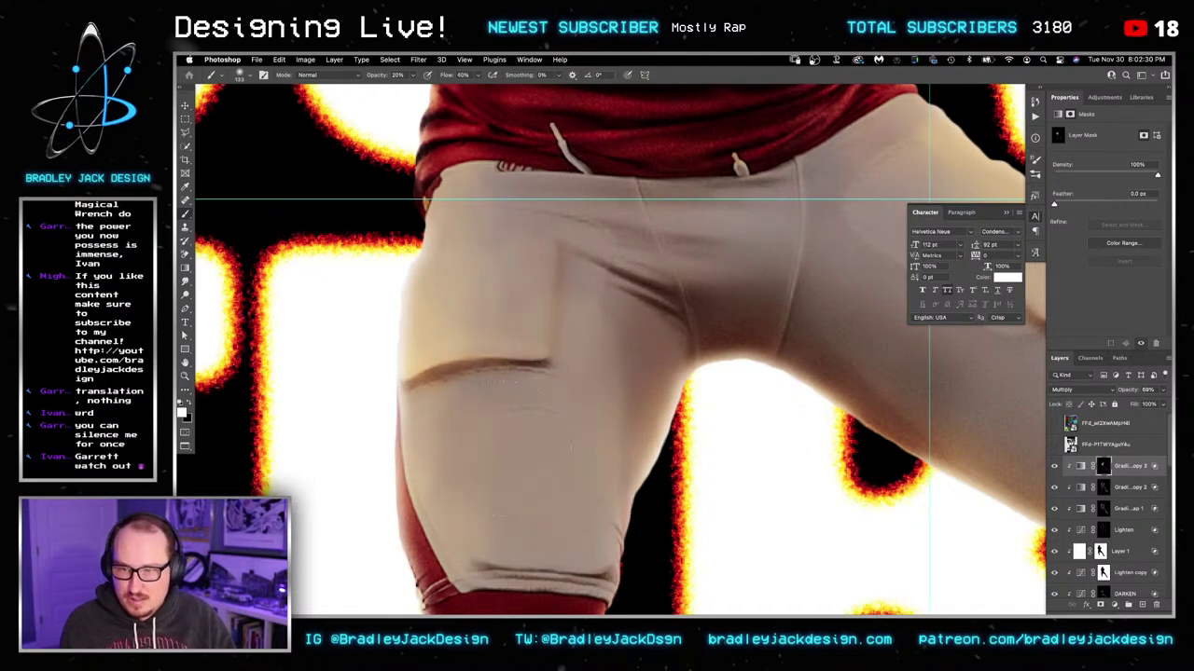
drag(715, 277, 520, 319)
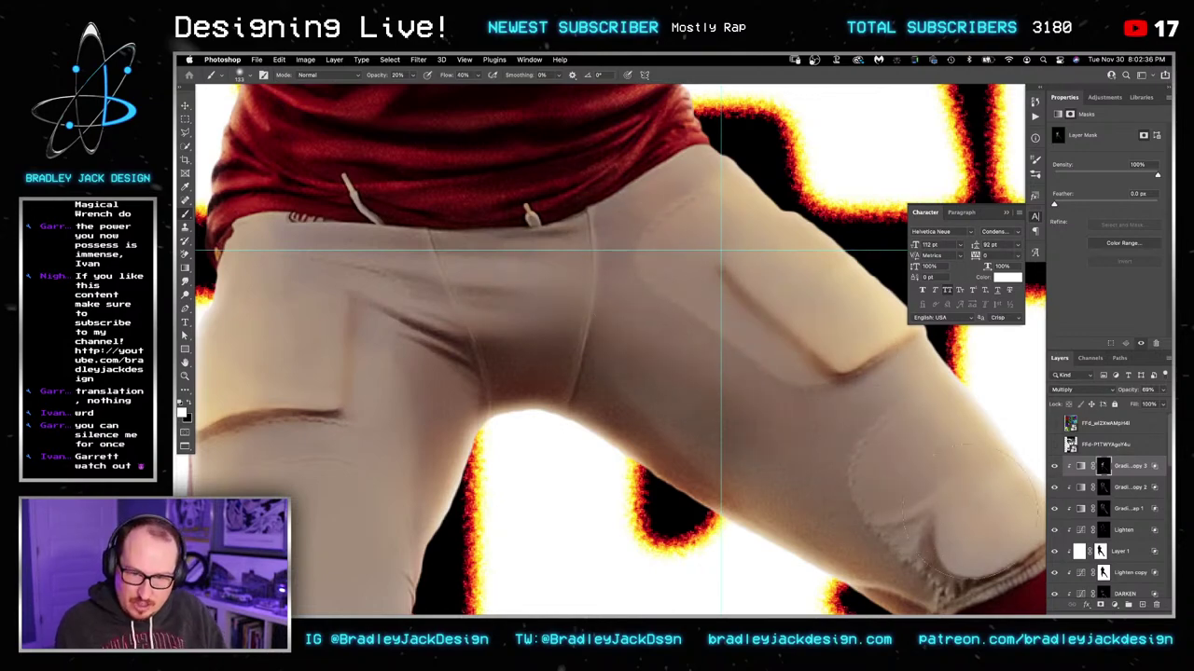
drag(580, 233, 719, 378)
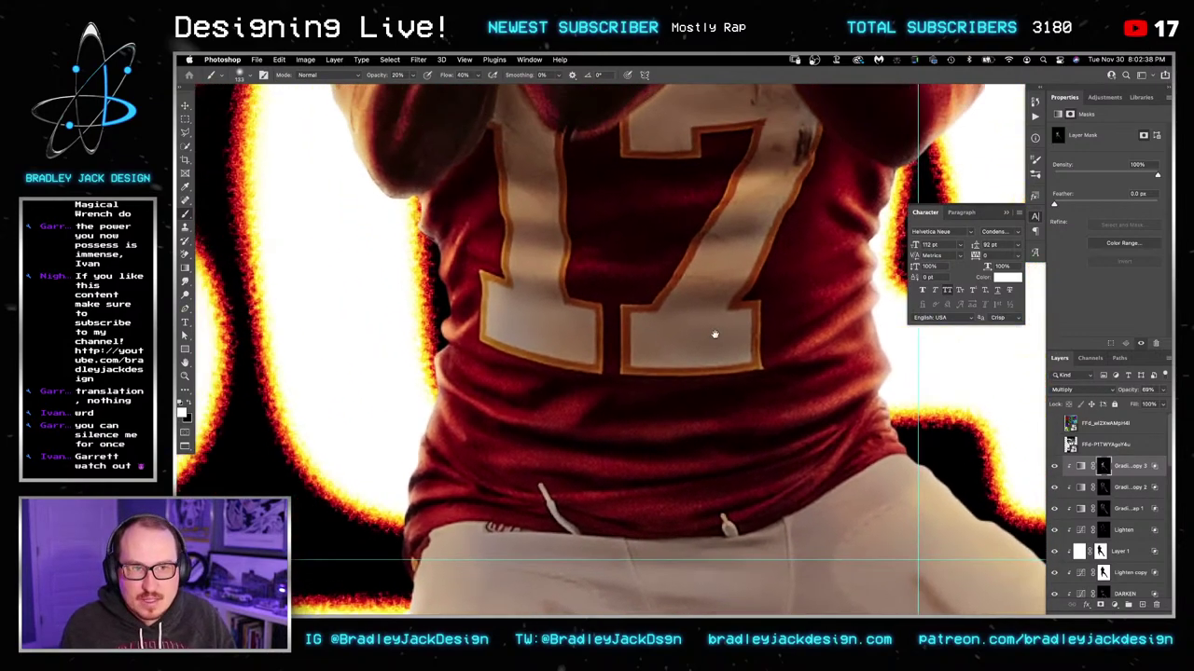
drag(707, 307, 715, 437)
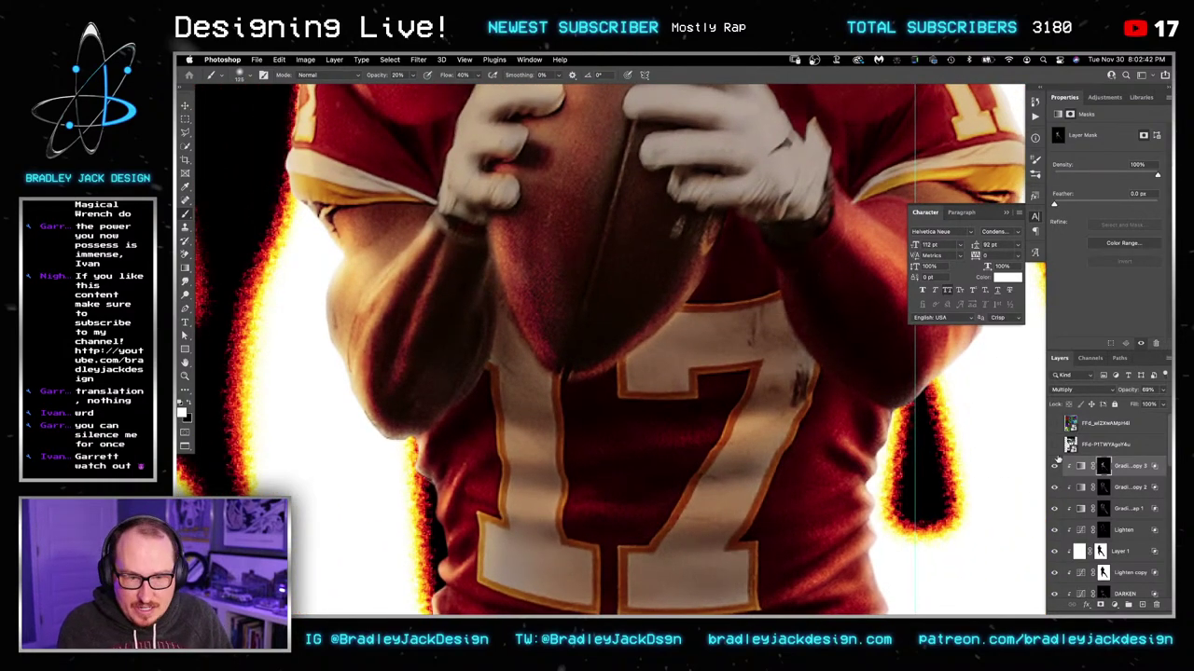
Step: Paint black with a smaller 40% opacity brush on the upper Screen gradient map's mask to reduce highlights on the number beneath the football
click(1105, 487)
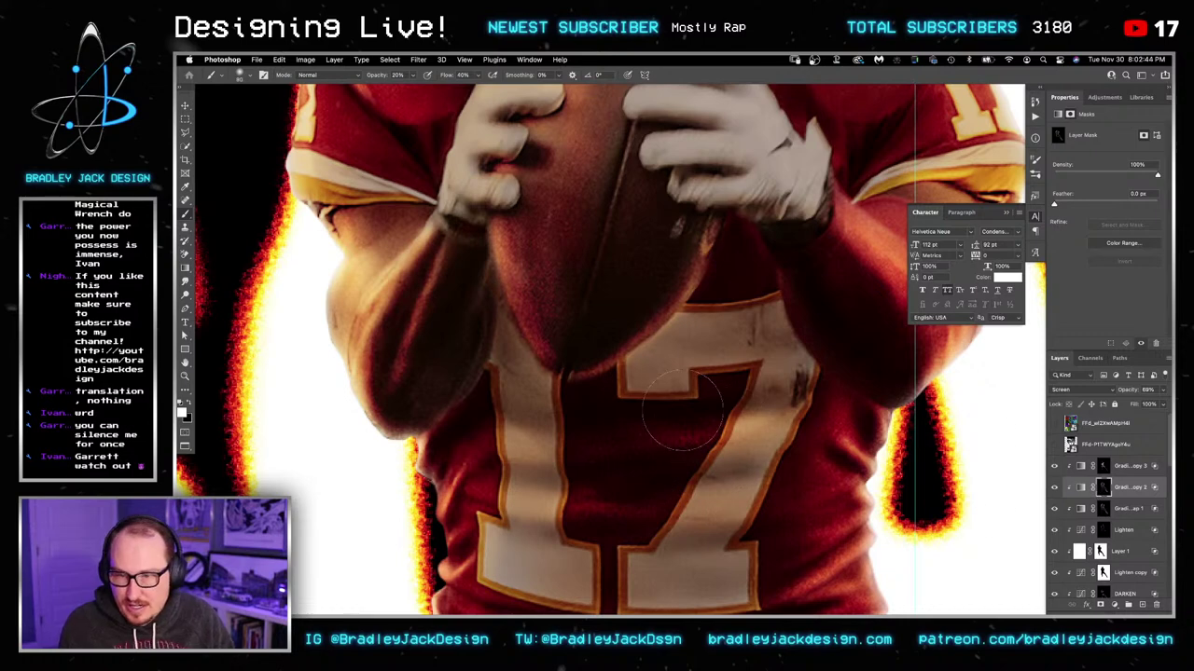
key(bracketleft)
key(bracketleft)
key(bracketleft)
key(bracketleft)
key(bracketleft)
key(bracketleft)
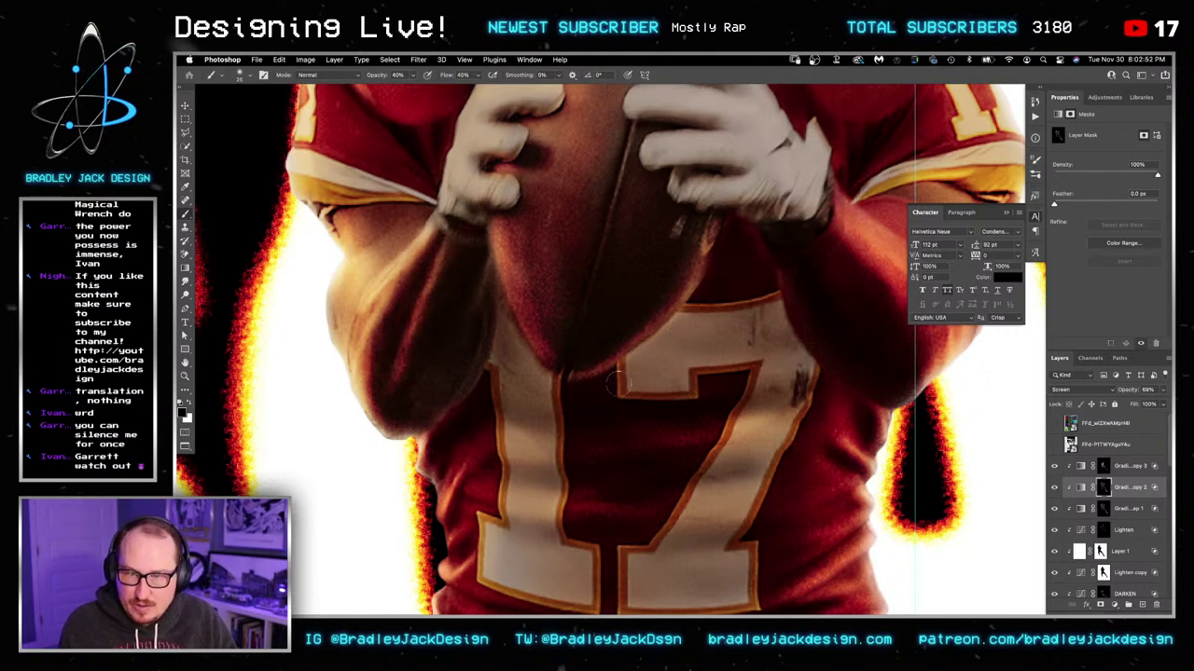
Step: Tone down the remaining highlights around the top of the 7 on the lower Screen, Lighten and upper Screen masks with black
key(alt+bracketleft)
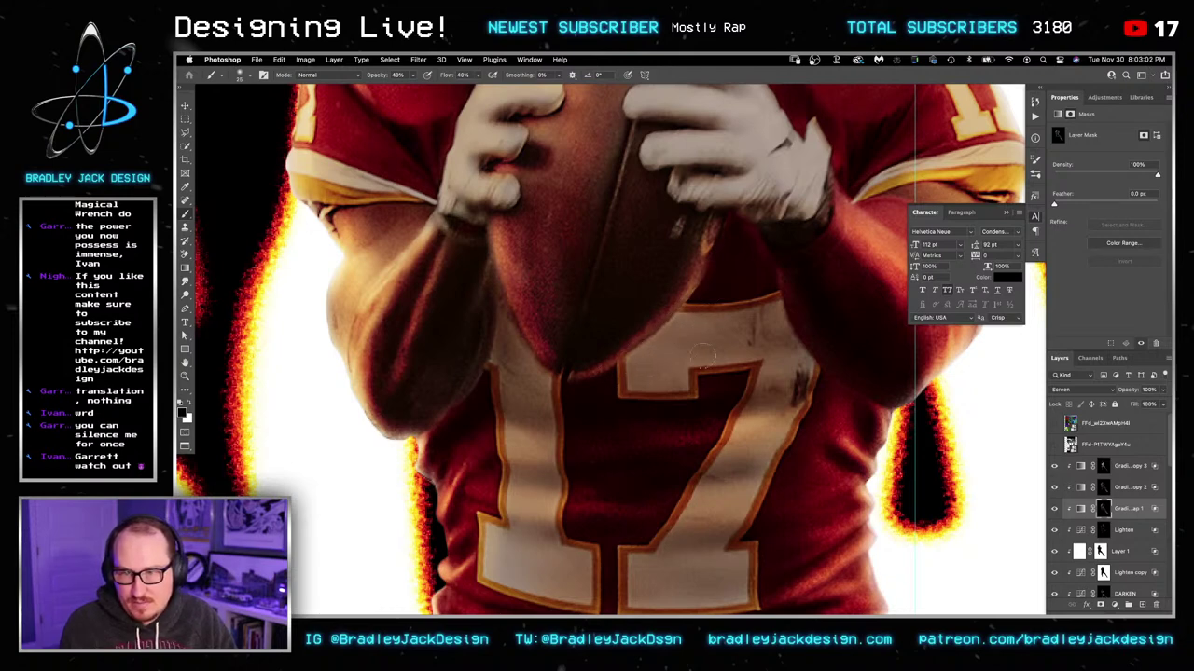
click(1102, 529)
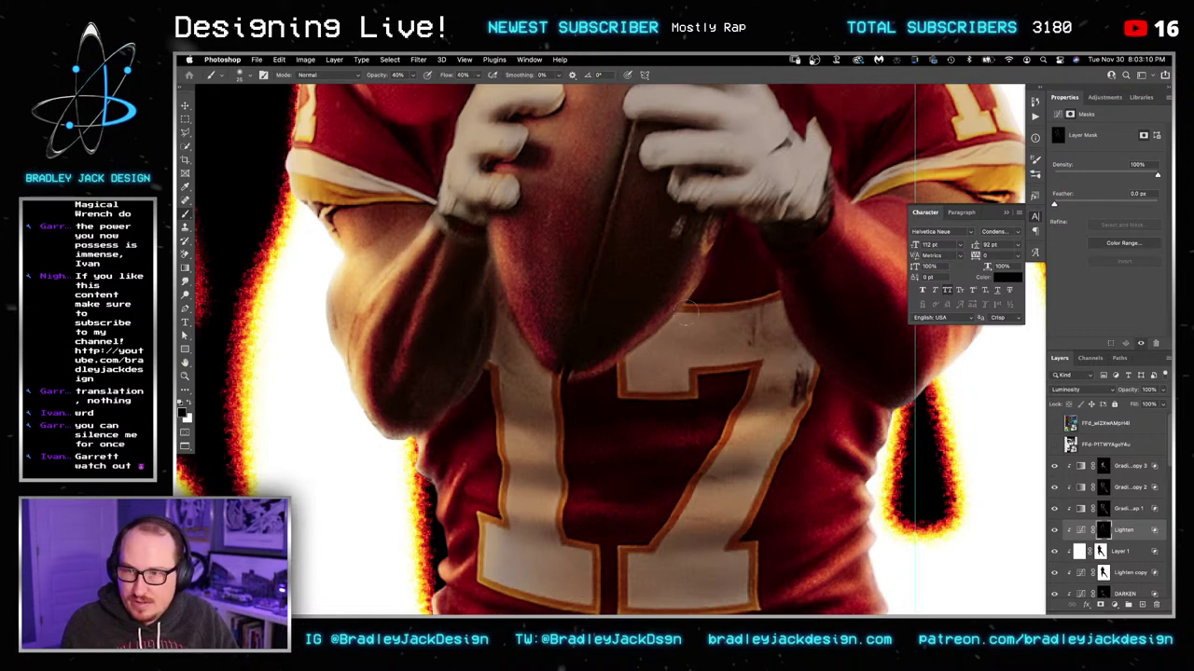
click(1104, 488)
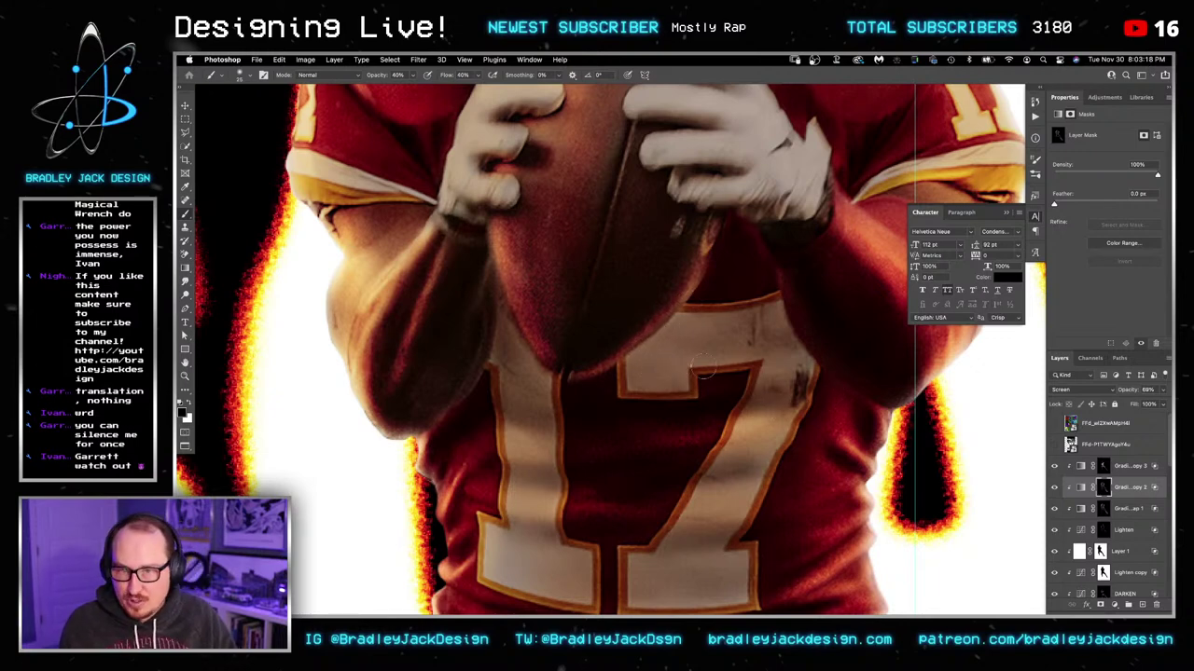
drag(701, 313, 694, 205)
Step: Brighten the helmet's front edge by painting white on the lower Screen gradient map's mask at 40% brush opacity
key(super+0)
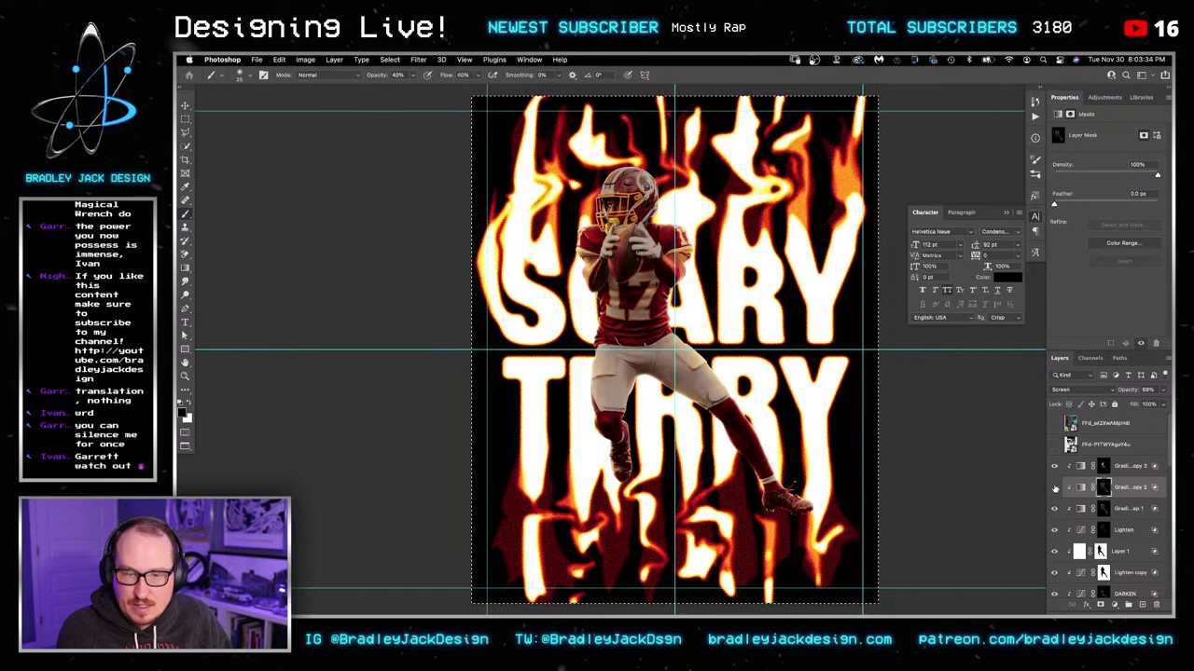
click(1082, 488)
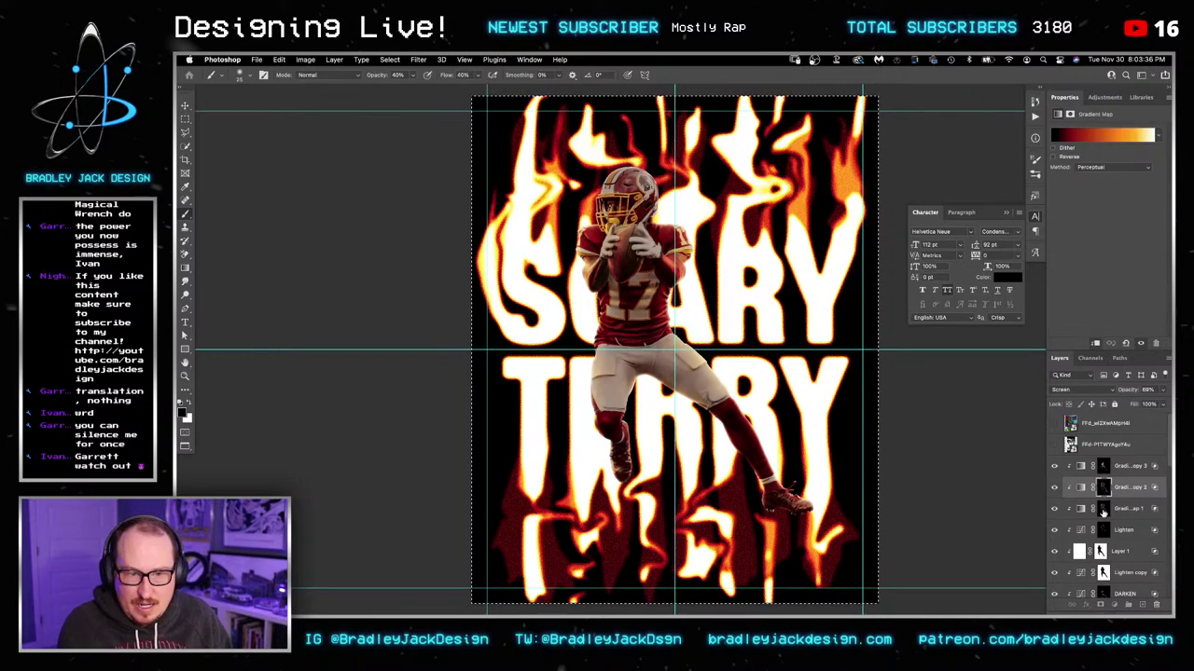
click(1103, 510)
key(z)
drag(625, 170, 692, 177)
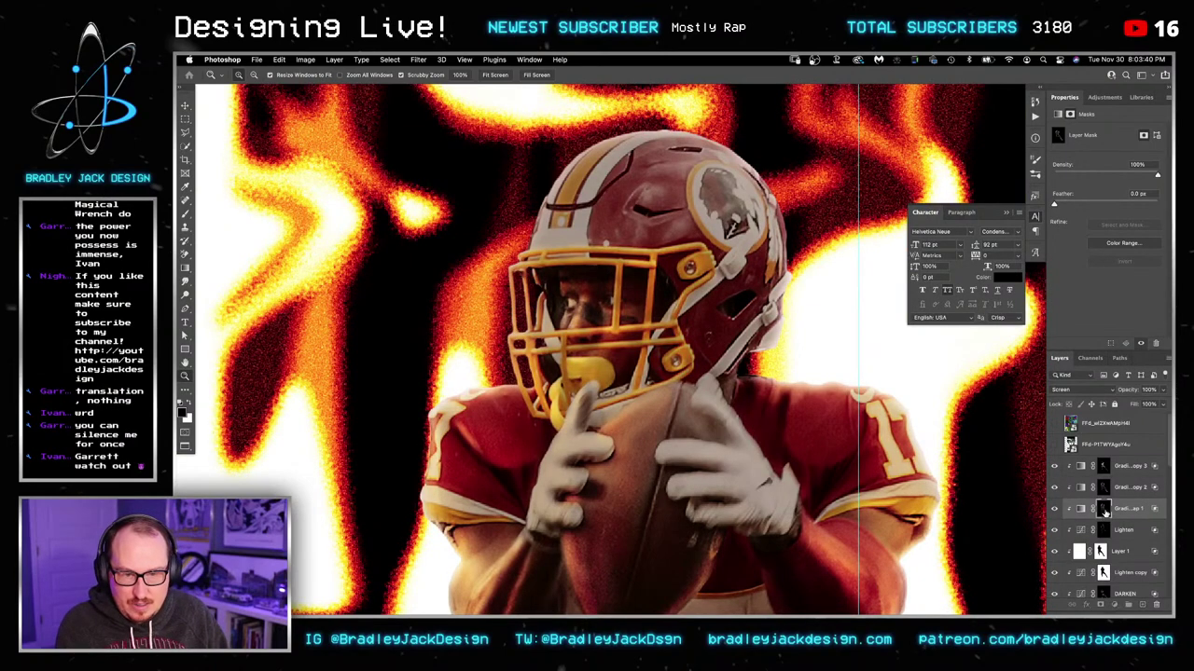
key(b)
key(x)
scroll(719, 299, up, 1)
scroll(719, 299, up, 2)
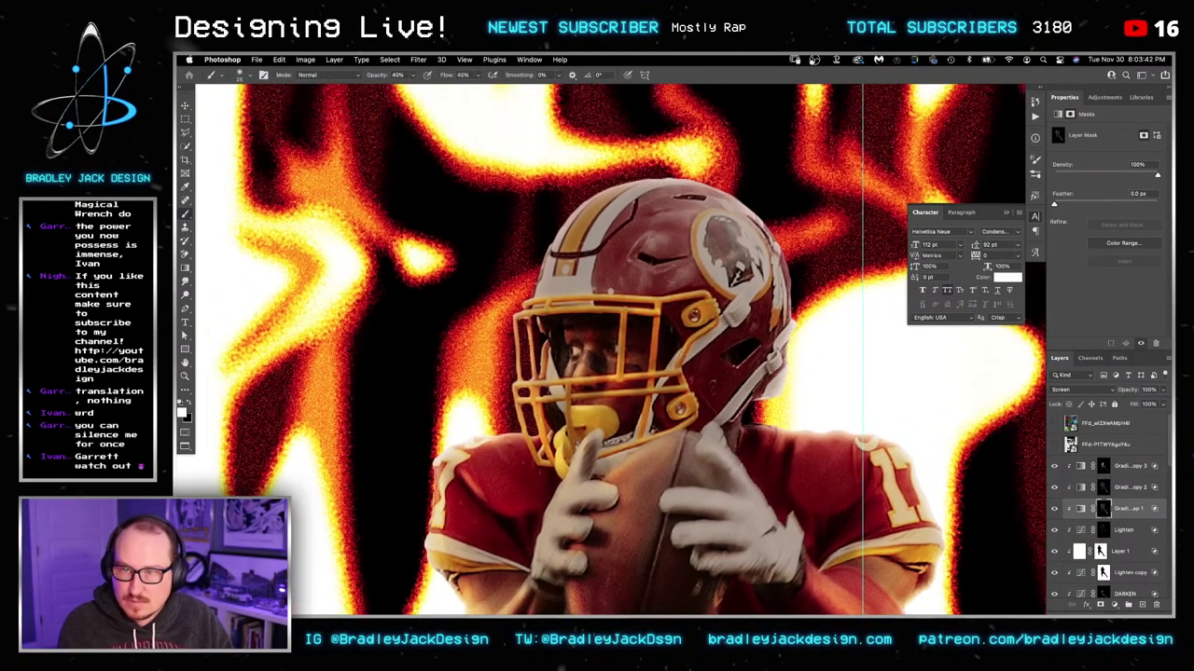
drag(559, 240, 598, 194)
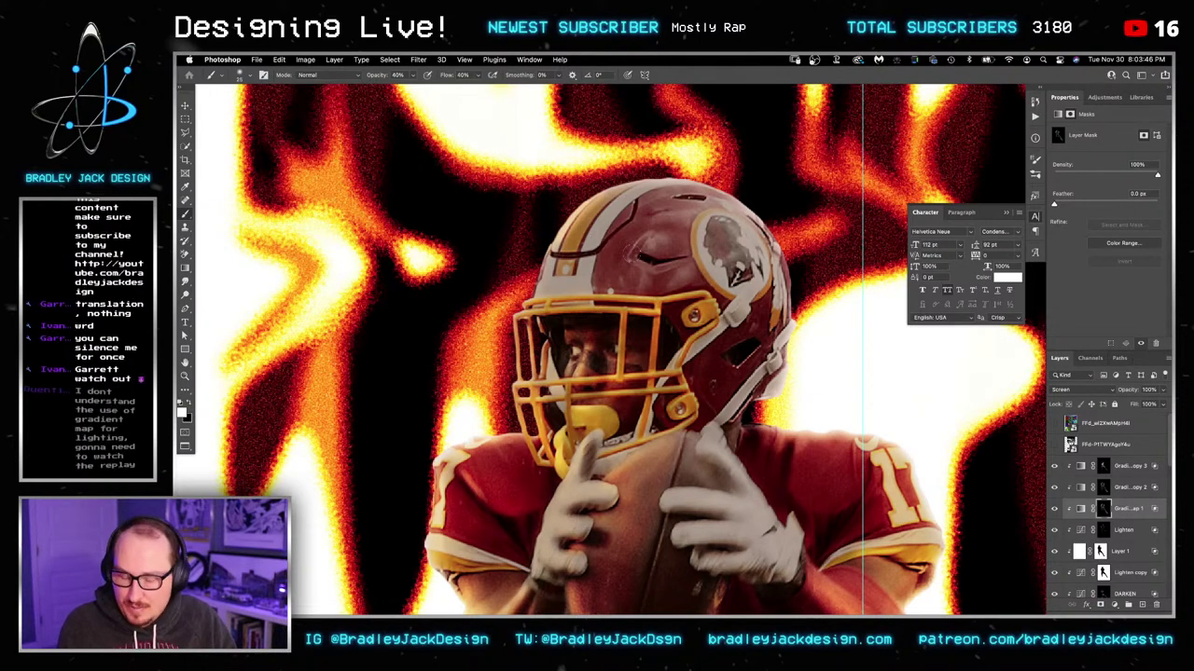
Step: Add soft highlights along the back of the helmet on the Screen mask at 20% opacity, adjusting the brush size and sampling paint tones
key(2)
ctrl+alt+drag(674, 253, 676, 255)
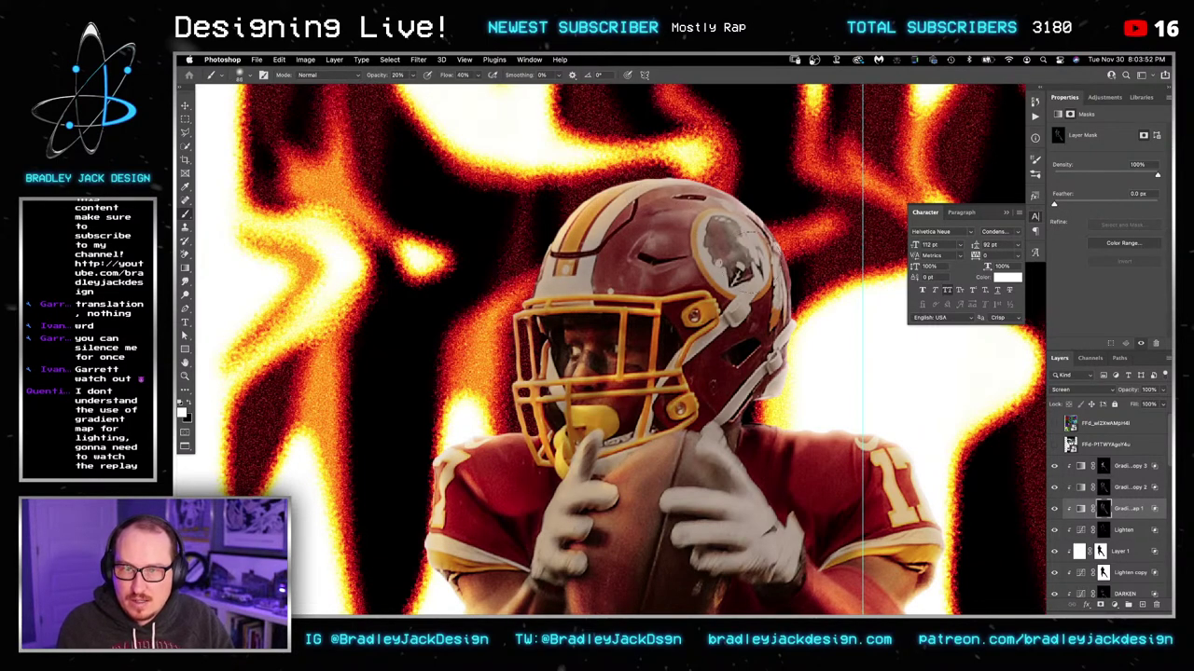
mouse_move(752, 261)
mouse_down()
mouse_move(716, 226)
mouse_move(767, 233)
mouse_up()
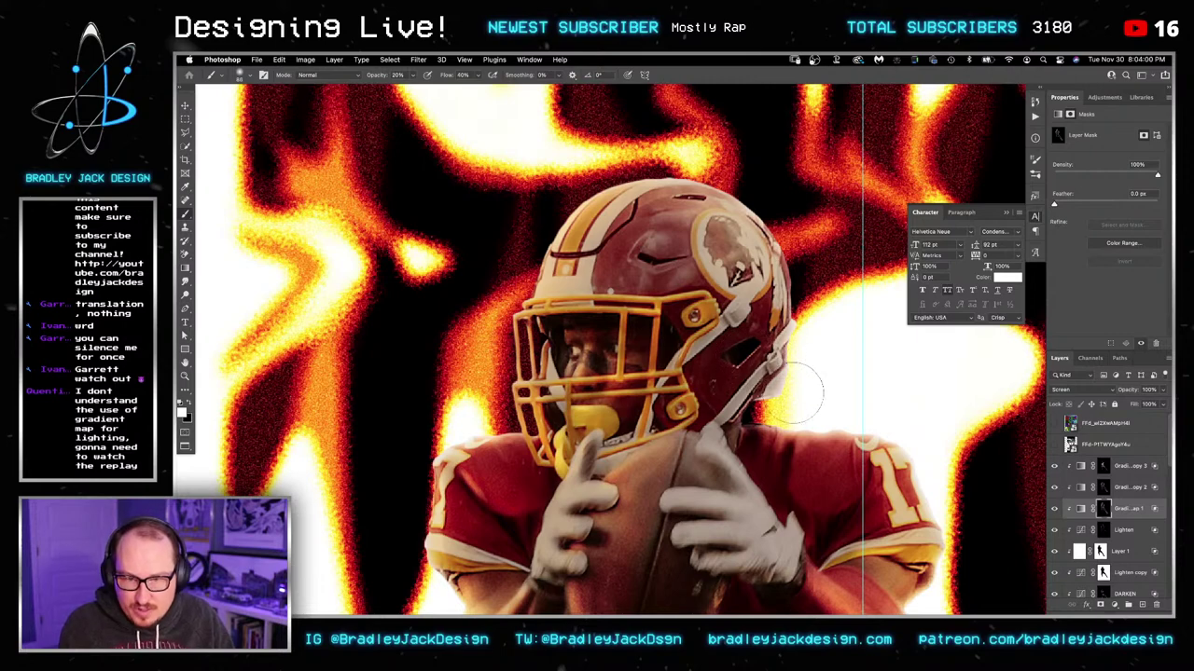
mouse_move(781, 378)
ctrl+alt+mouse_down()
mouse_move(814, 383)
mouse_move(774, 390)
ctrl+alt+mouse_up()
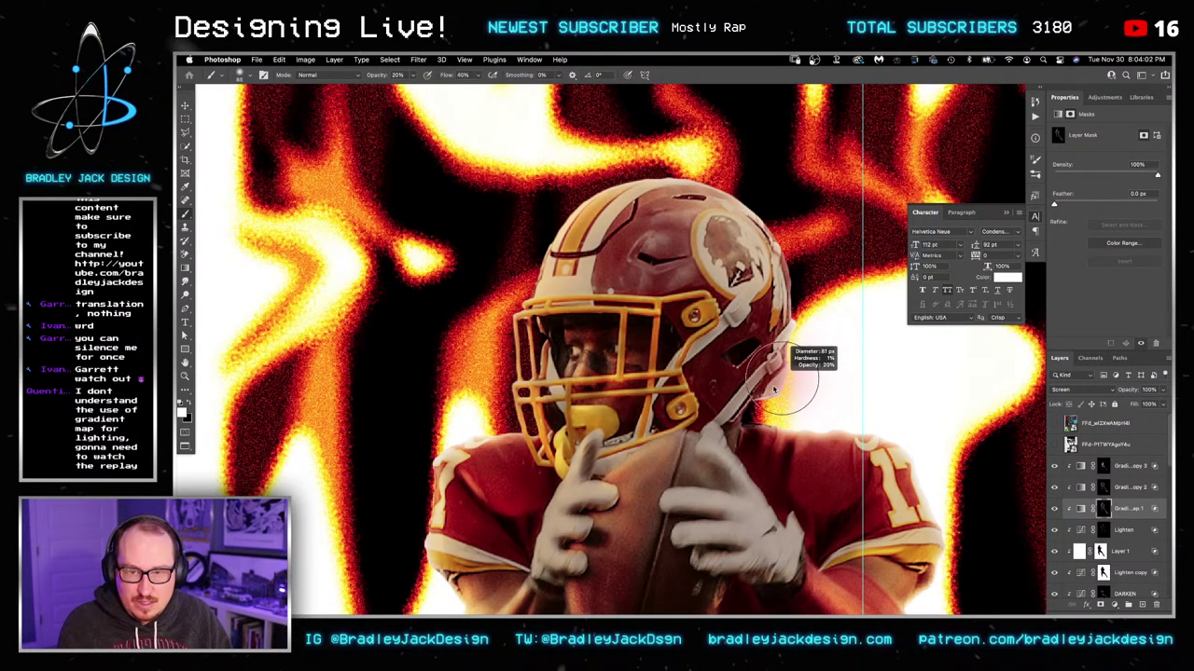
alt+click(772, 381)
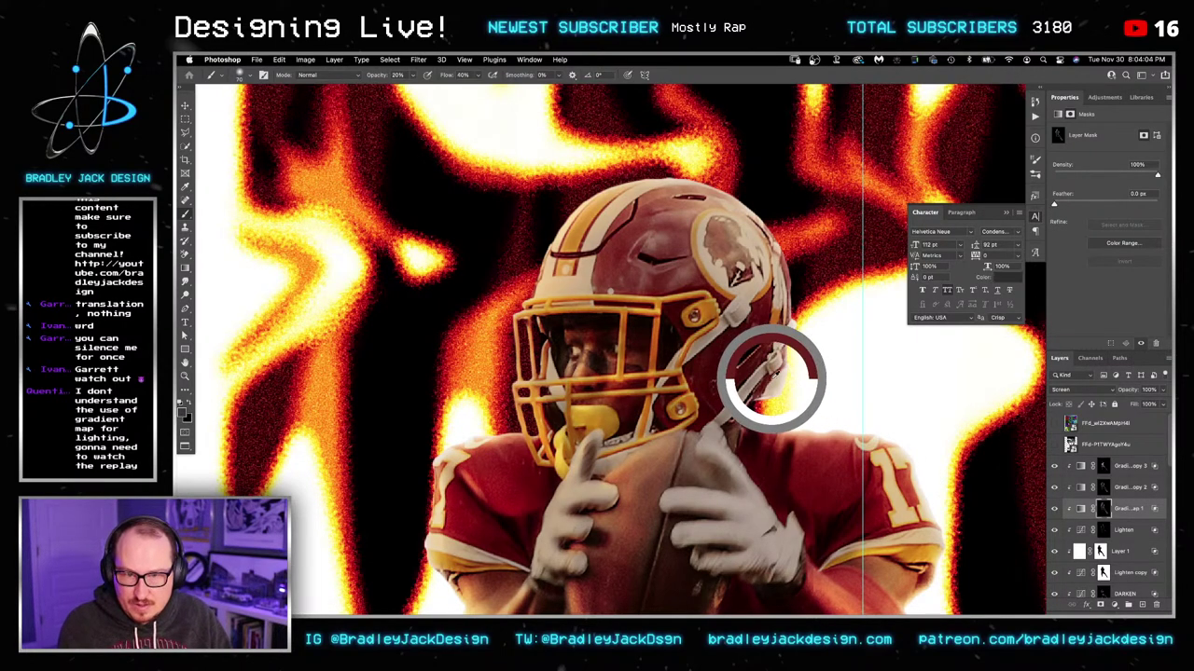
alt+click(806, 361)
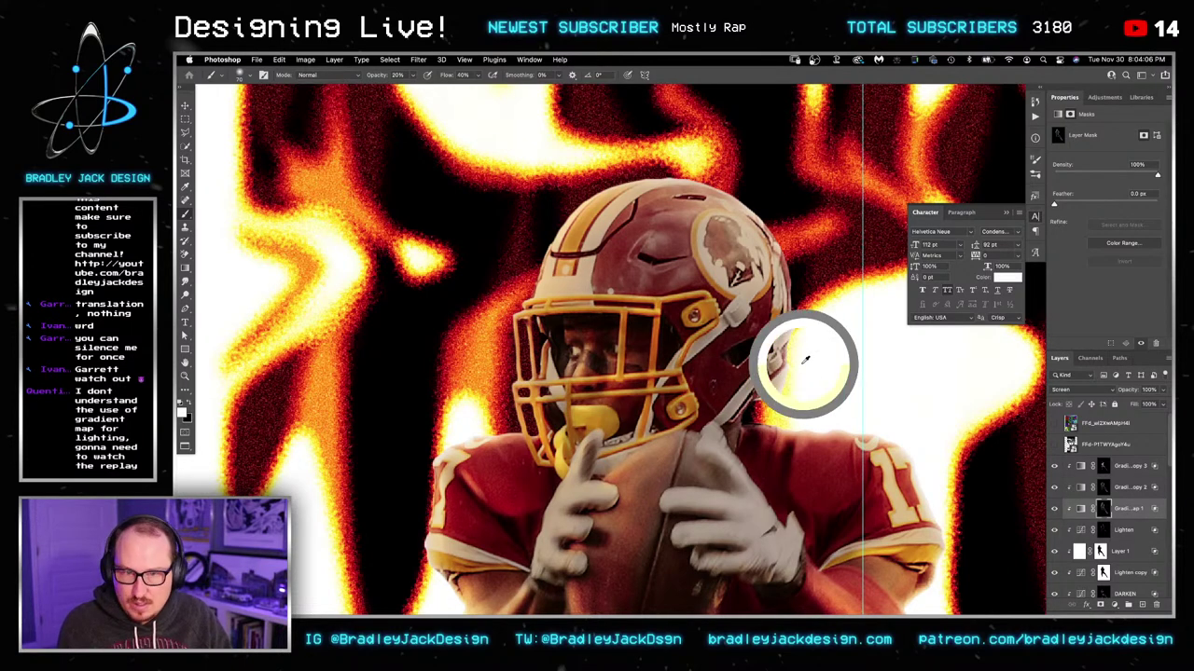
mouse_move(845, 333)
mouse_down()
mouse_move(797, 327)
mouse_move(813, 326)
mouse_up()
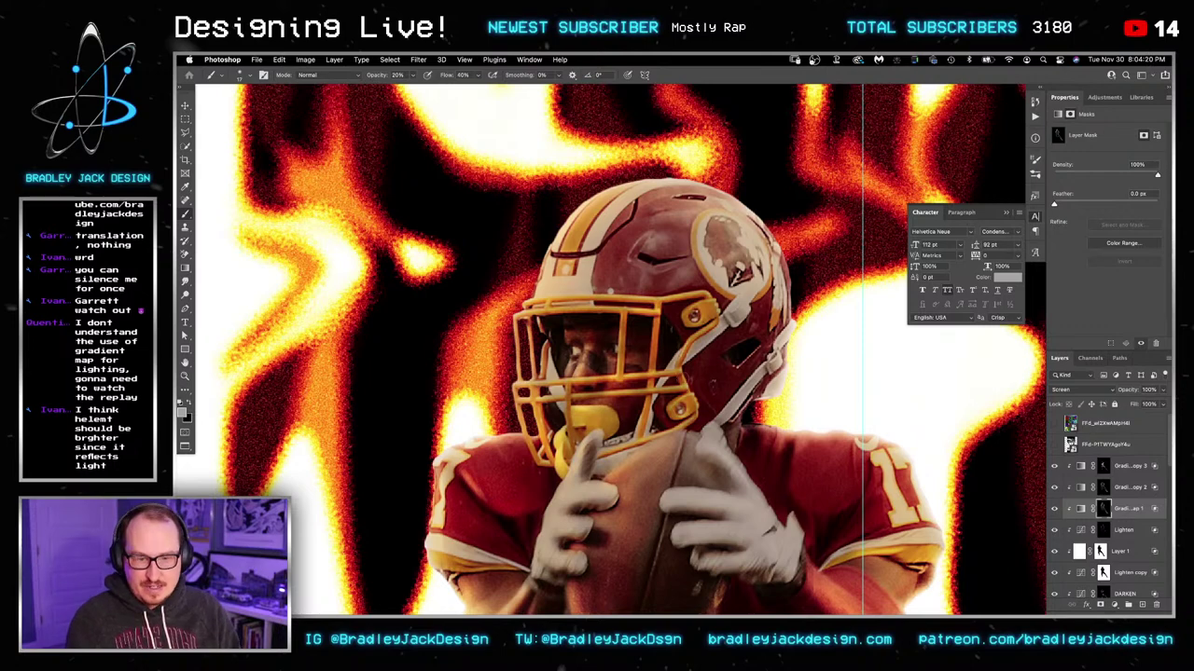
Step: Duplicate the lower Screen gradient map layer with its mask above the Multiply gradient map
drag(1119, 511, 1103, 467)
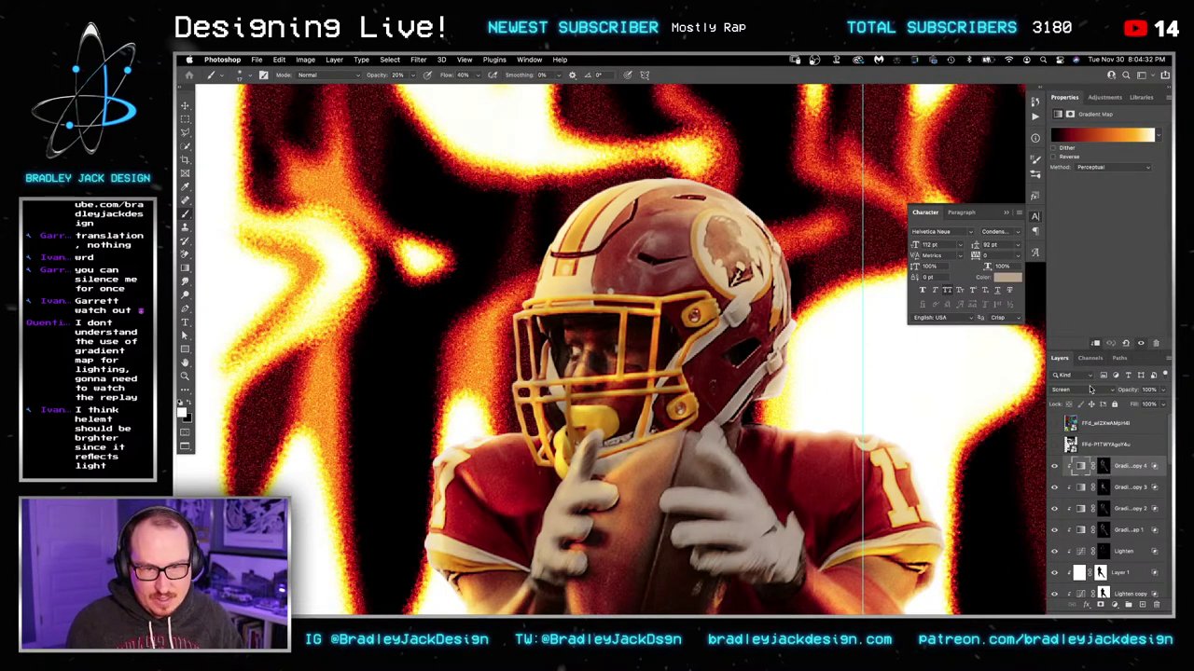
Step: Set the duplicated gradient map layer's blend mode to Normal and delete its layer mask
click(1091, 389)
click(1073, 298)
right_click(1103, 466)
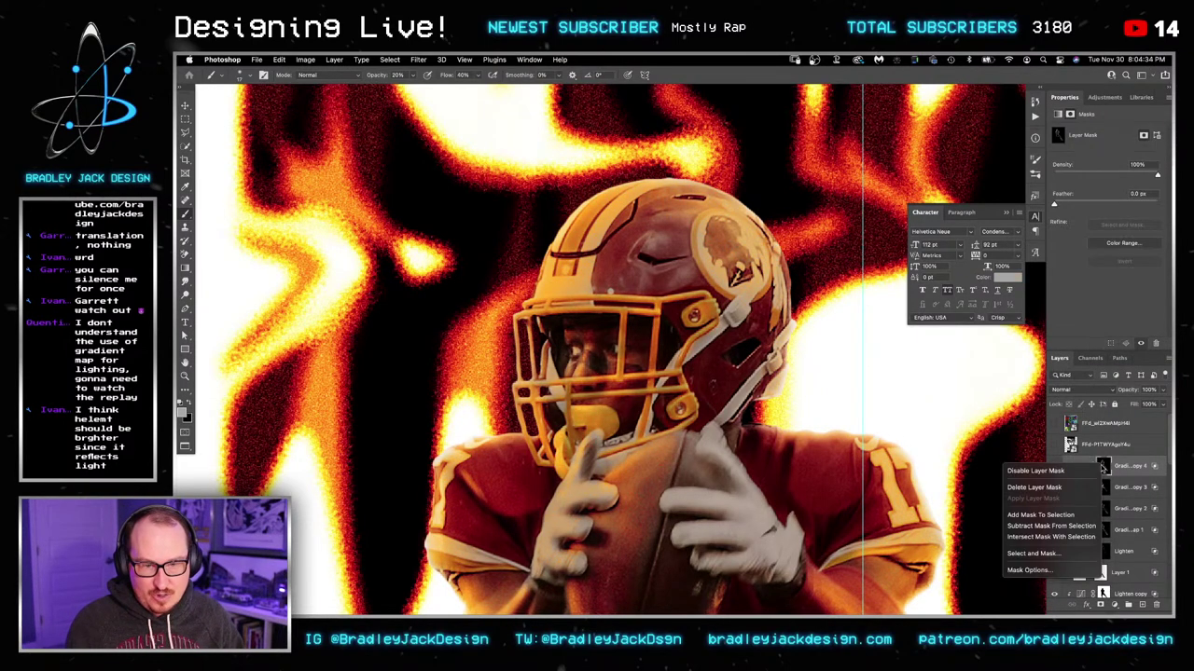
click(1035, 487)
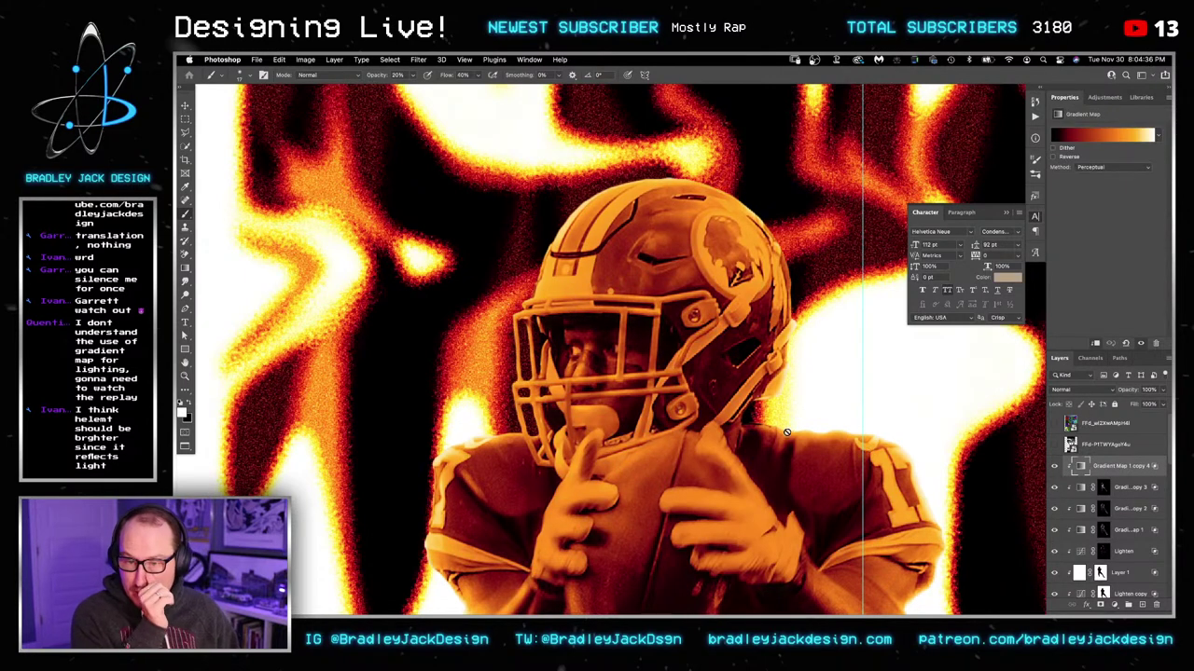
drag(747, 442, 696, 332)
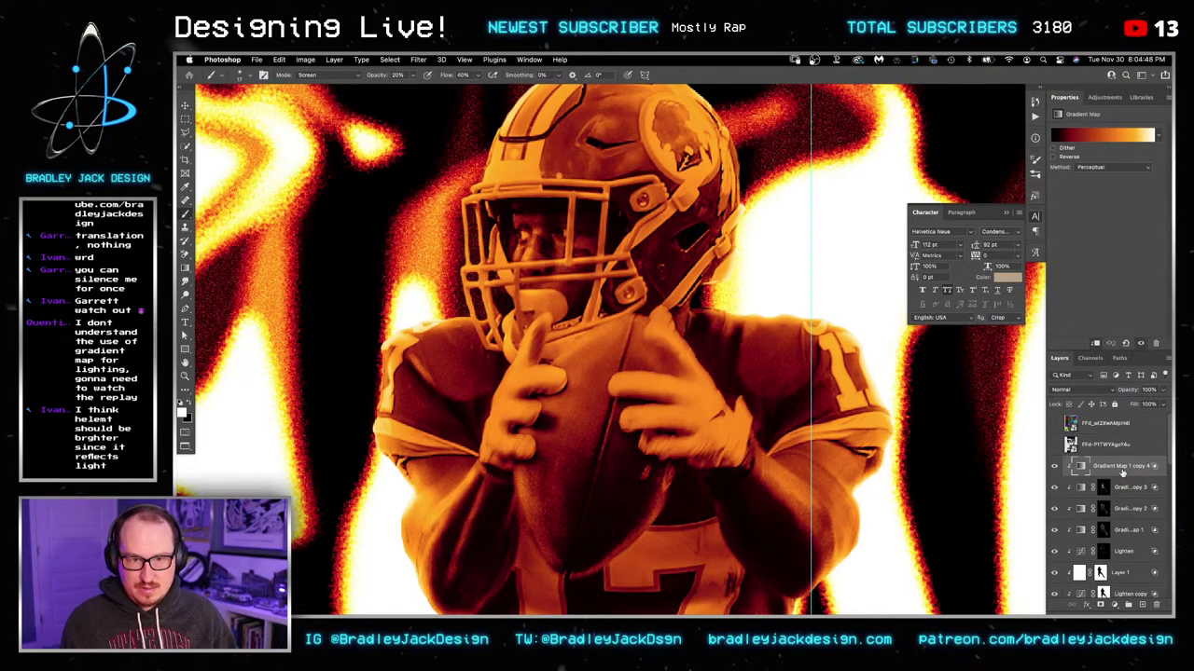
Step: Try the Color Dodge, Screen, Normal and Multiply blend modes on the unmasked gradient map over the whole player
key(v)
key(shift+alt+d)
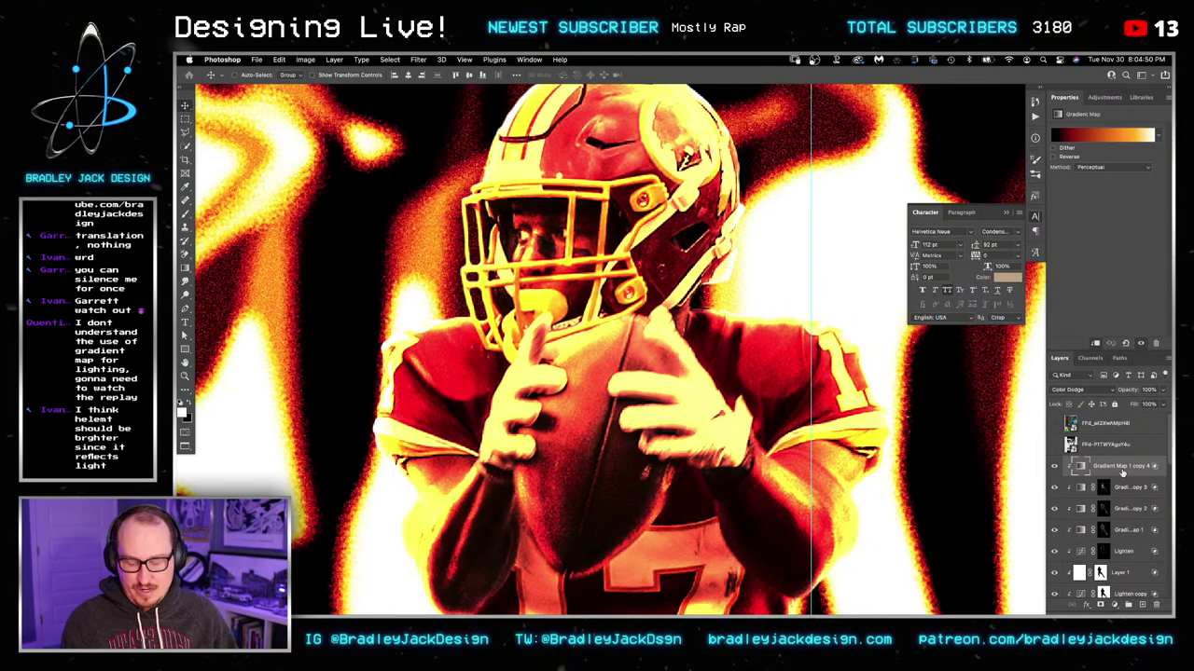
key(shift+alt+s)
key(shift+alt+n)
key(shift+alt+s)
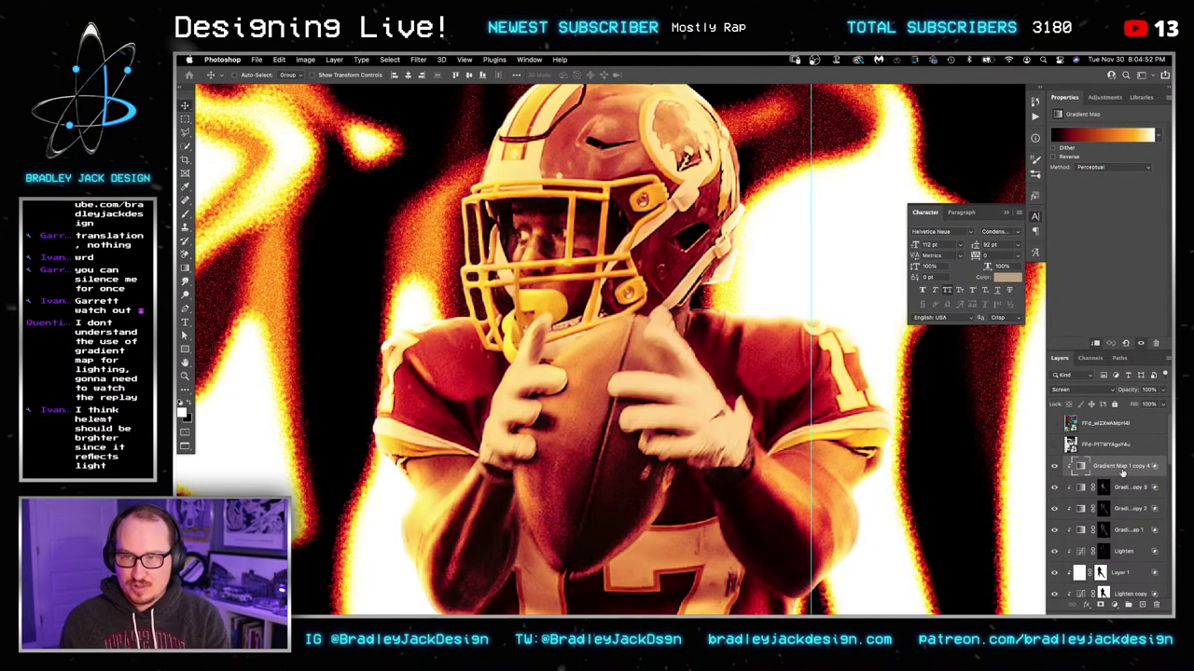
key(shift+alt+n)
key(shift+alt+s)
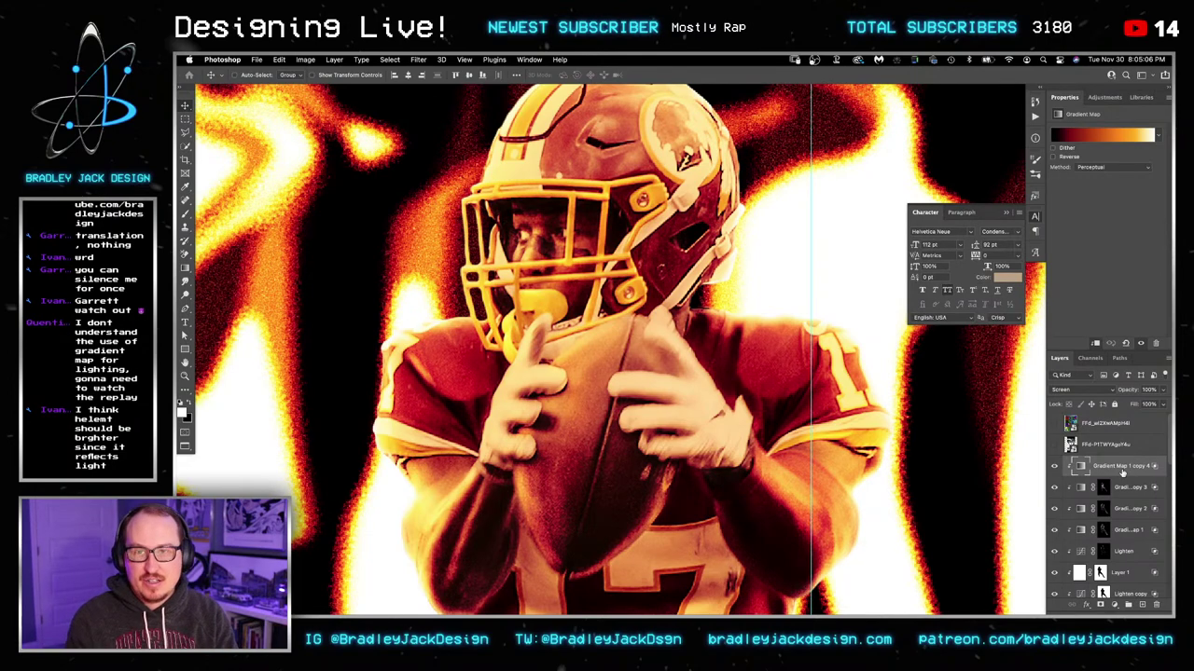
key(alt+shift+m)
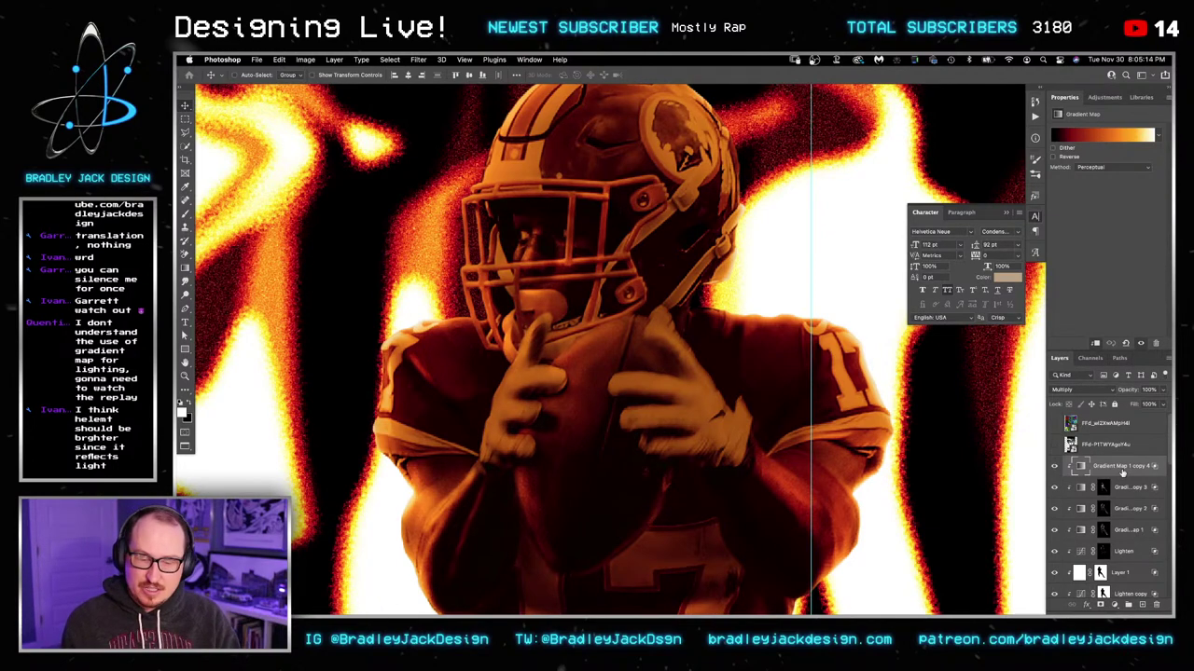
Step: Delete the unmasked duplicate gradient map layer at the top of the player's clipped adjustments
key(super+i)
key(Return)
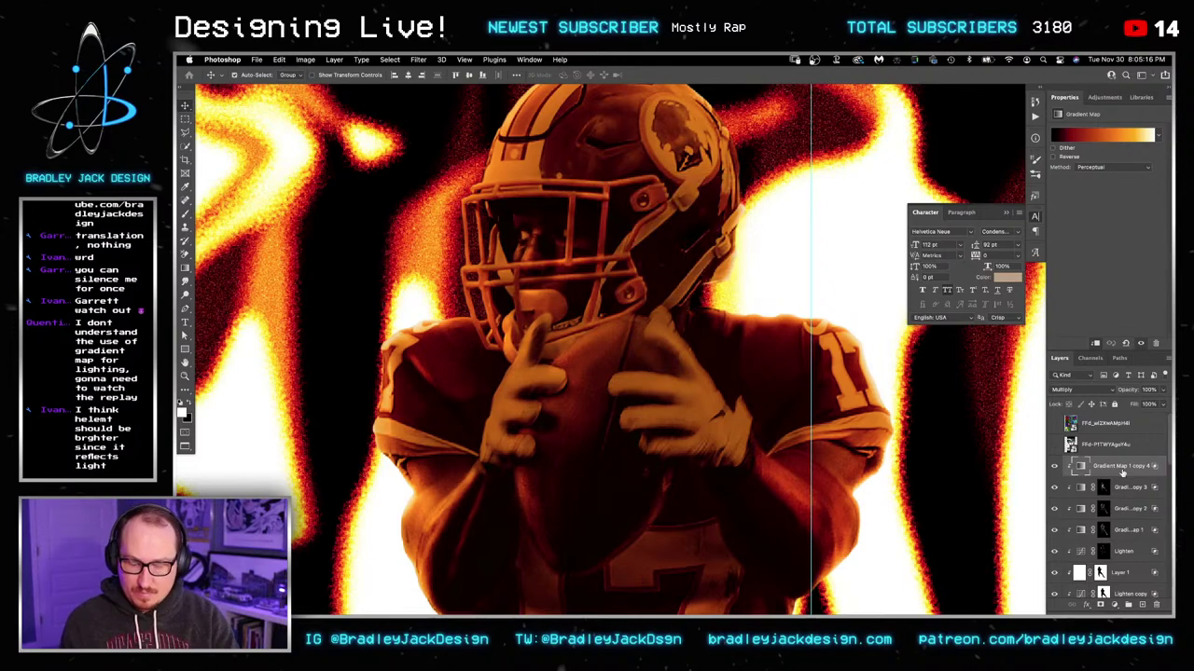
key(Delete)
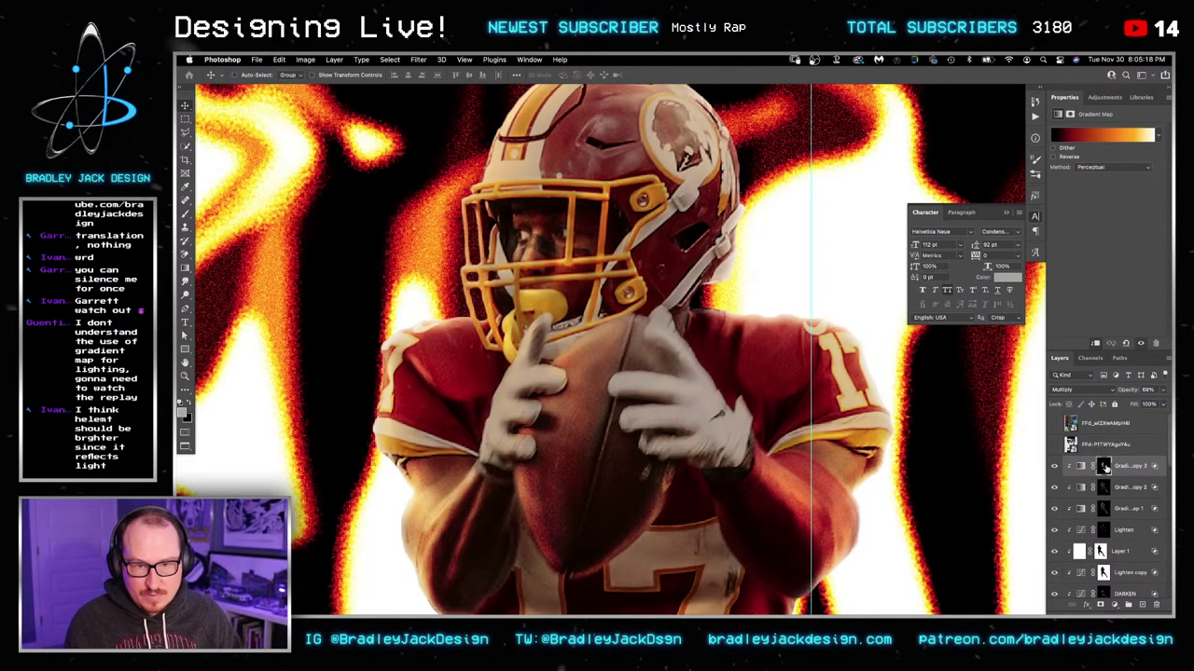
Step: Paint a white highlight along the lower edge of the helmet's ear opening on the lower Screen gradient map's mask at 20% opacity
click(1105, 488)
click(1103, 508)
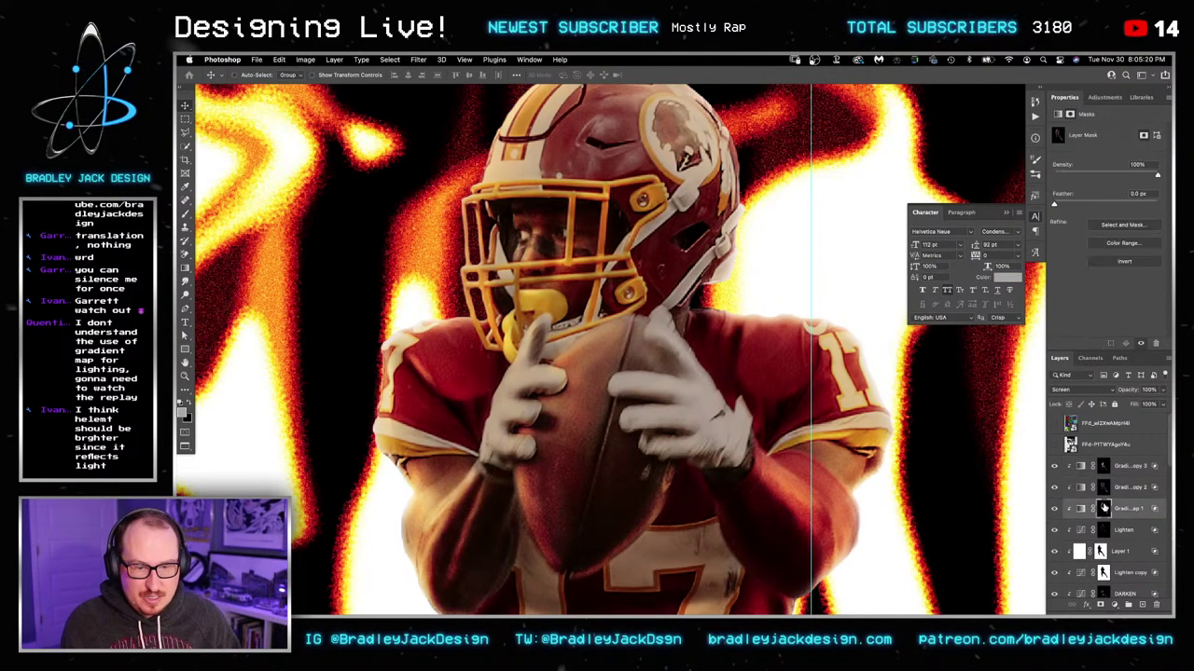
scroll(784, 234, up, 5)
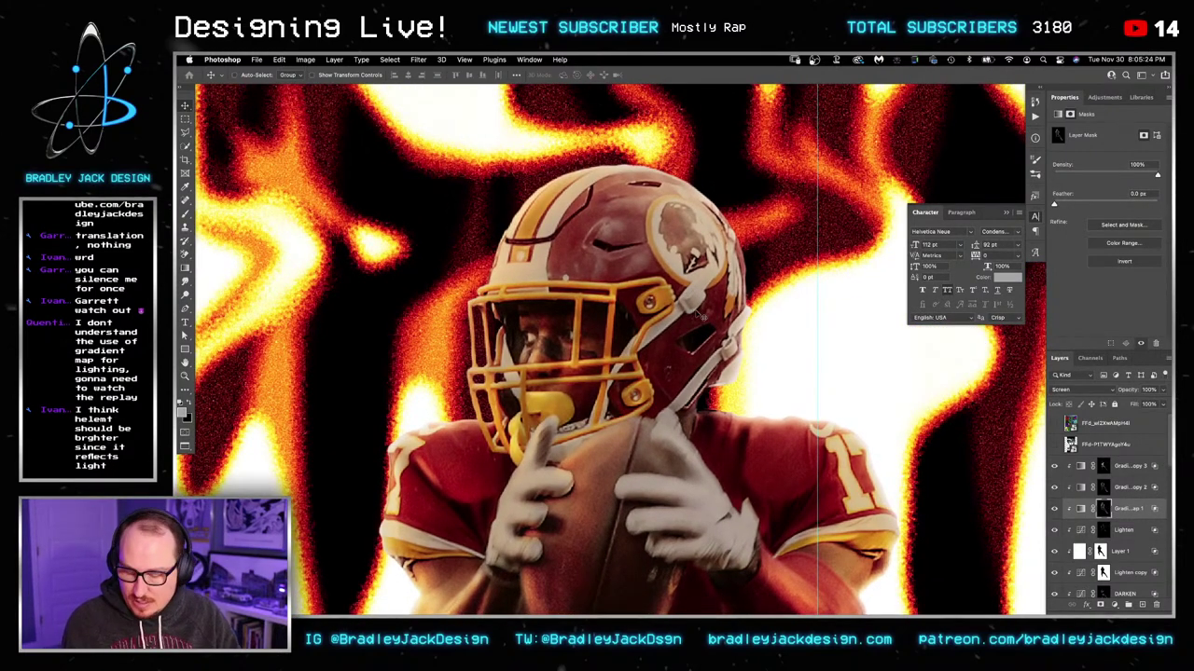
key(b)
right_click(703, 322)
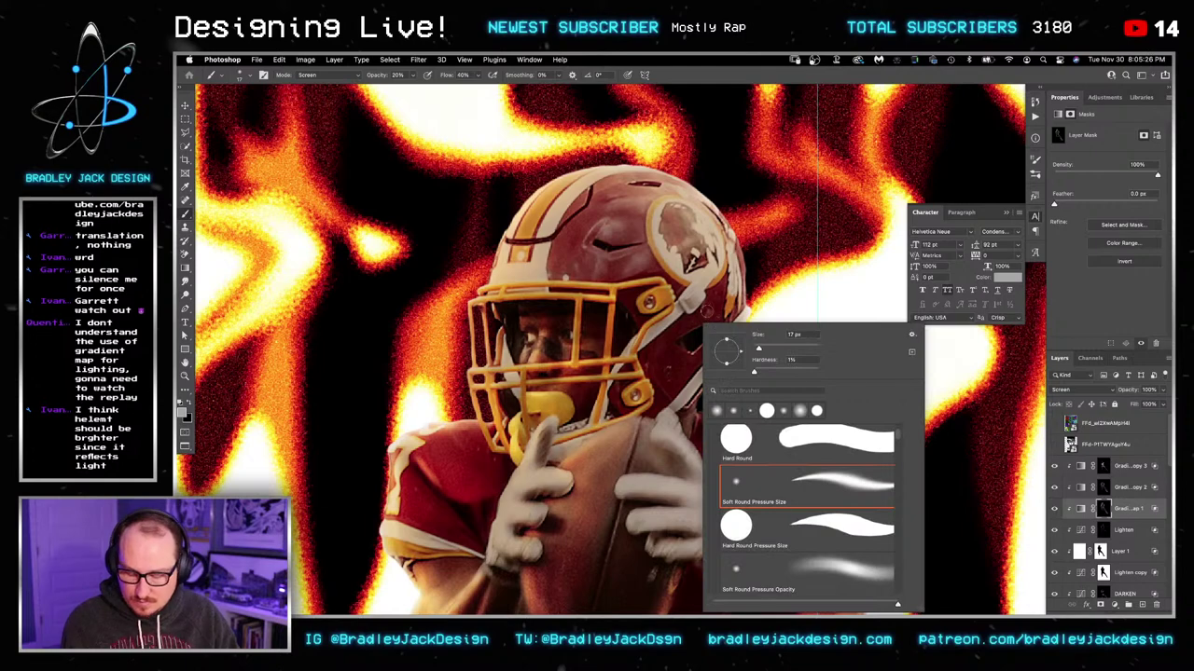
key(Escape)
key(z)
click(727, 306)
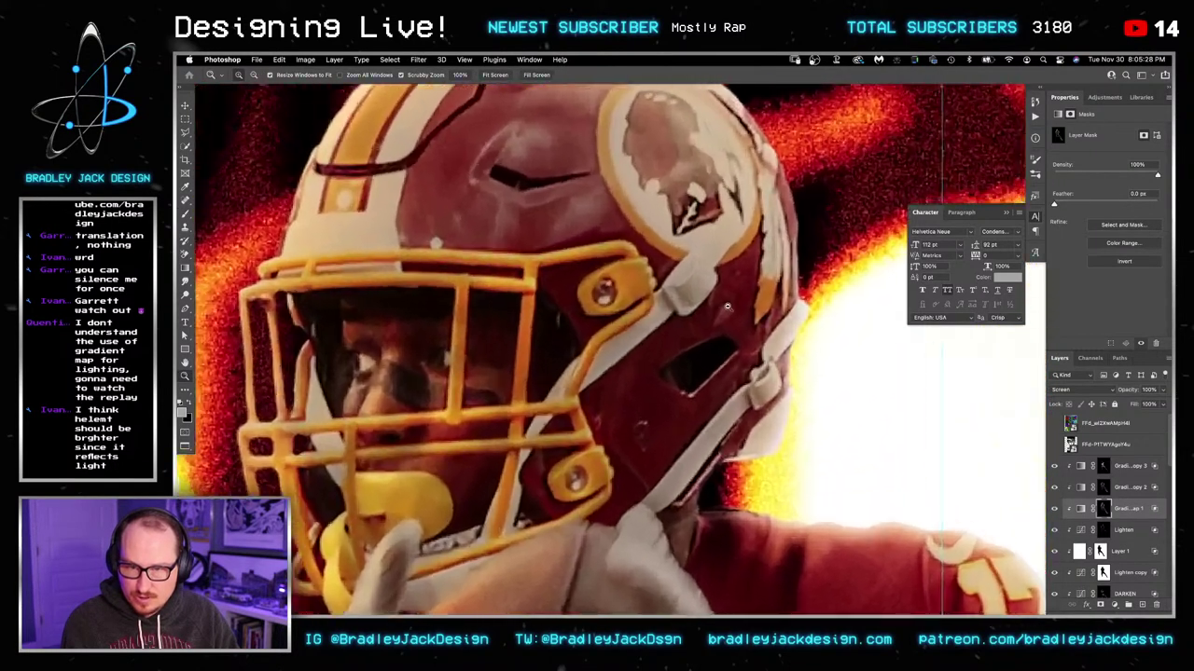
key(b)
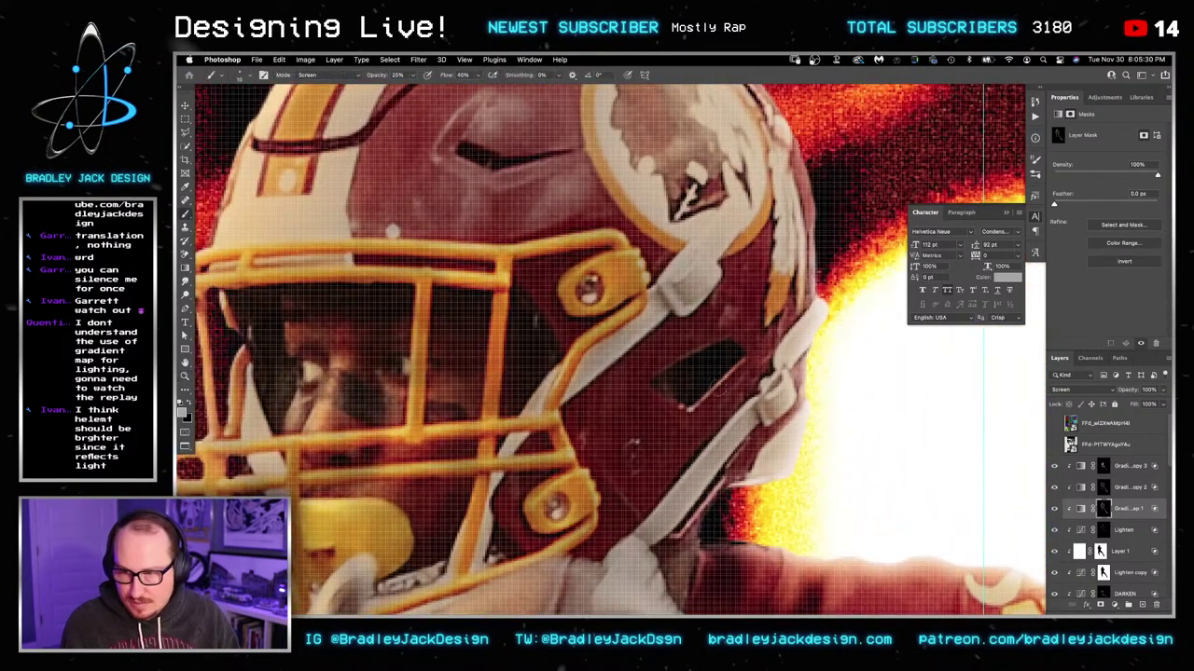
key(x)
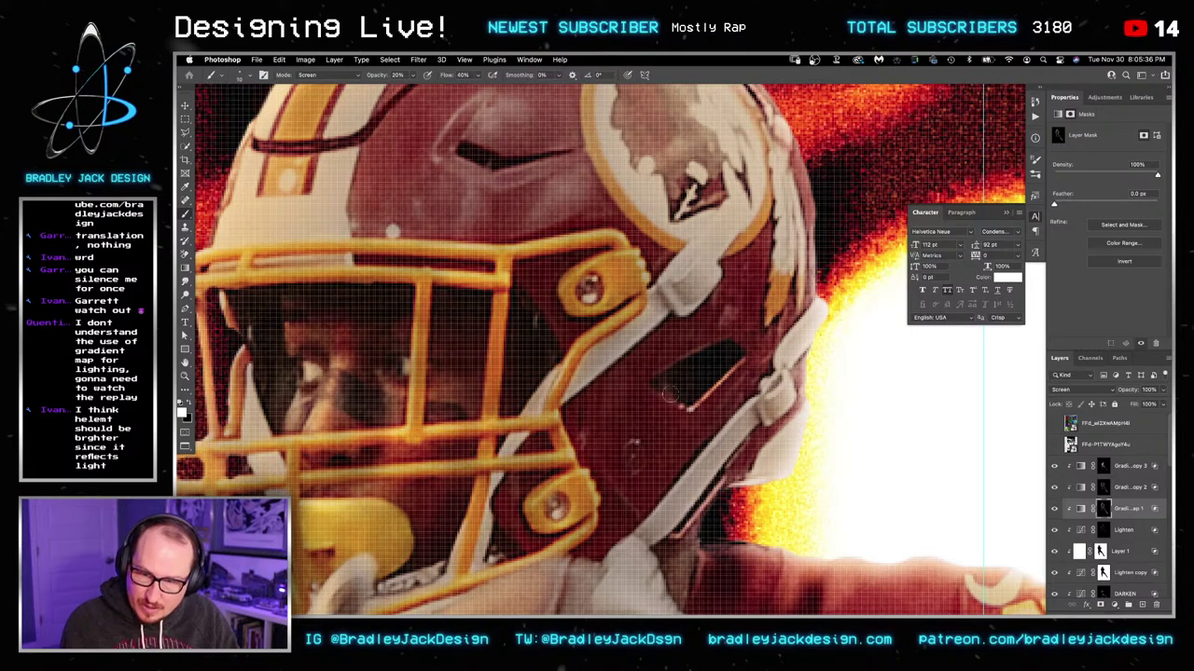
Step: Paint thin white highlights around the helmet's forehead vent and nearby shell edges on the lower Screen gradient map's mask
drag(497, 194, 534, 241)
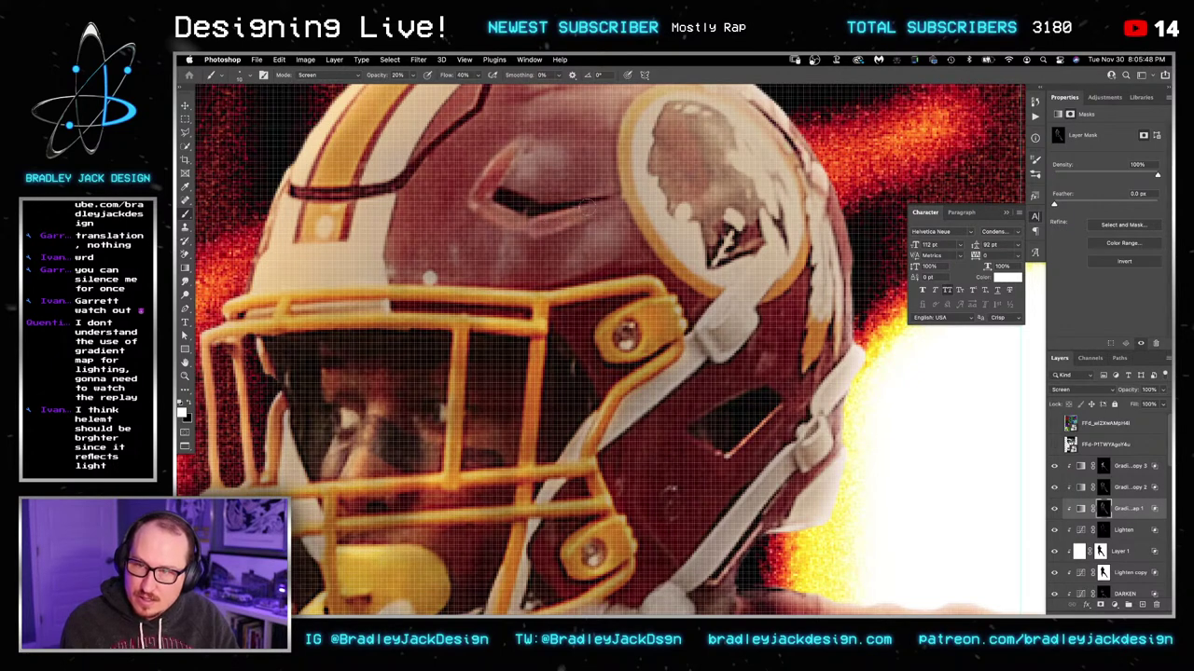
drag(474, 214, 550, 240)
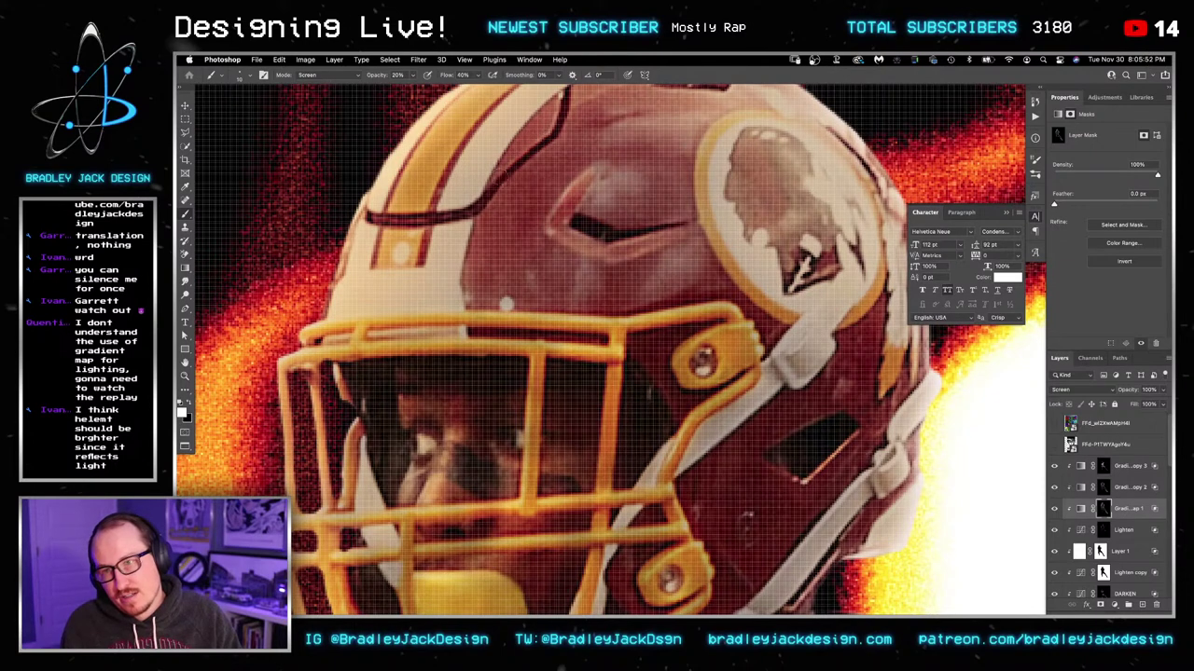
drag(527, 151, 538, 254)
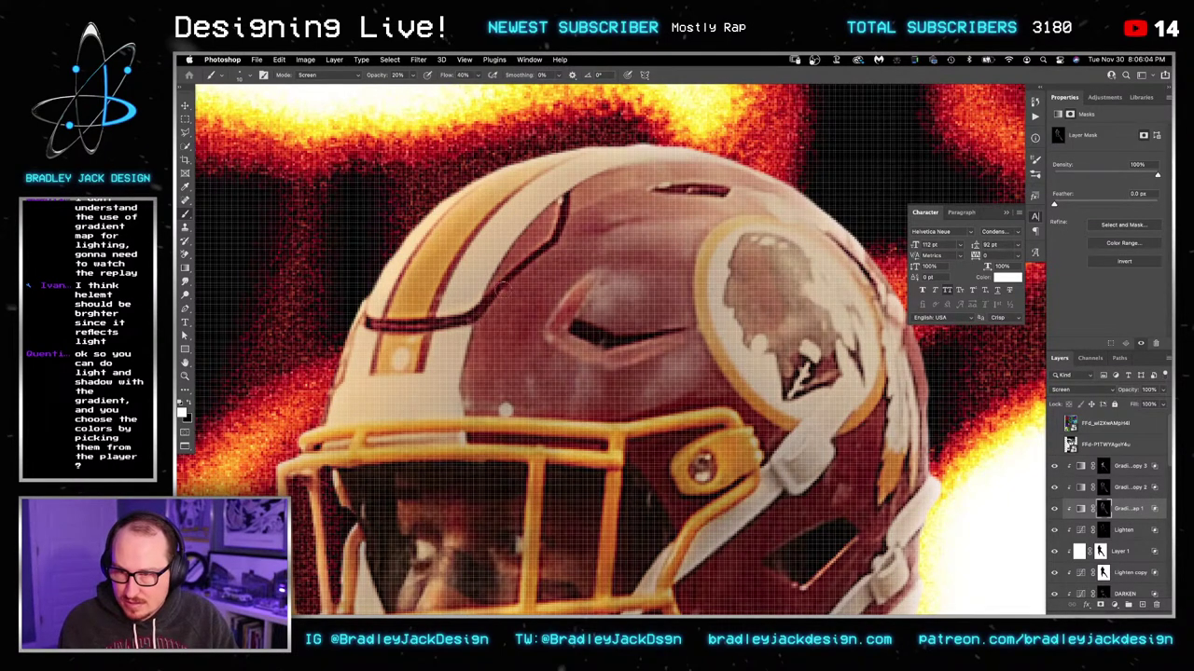
drag(747, 271, 708, 252)
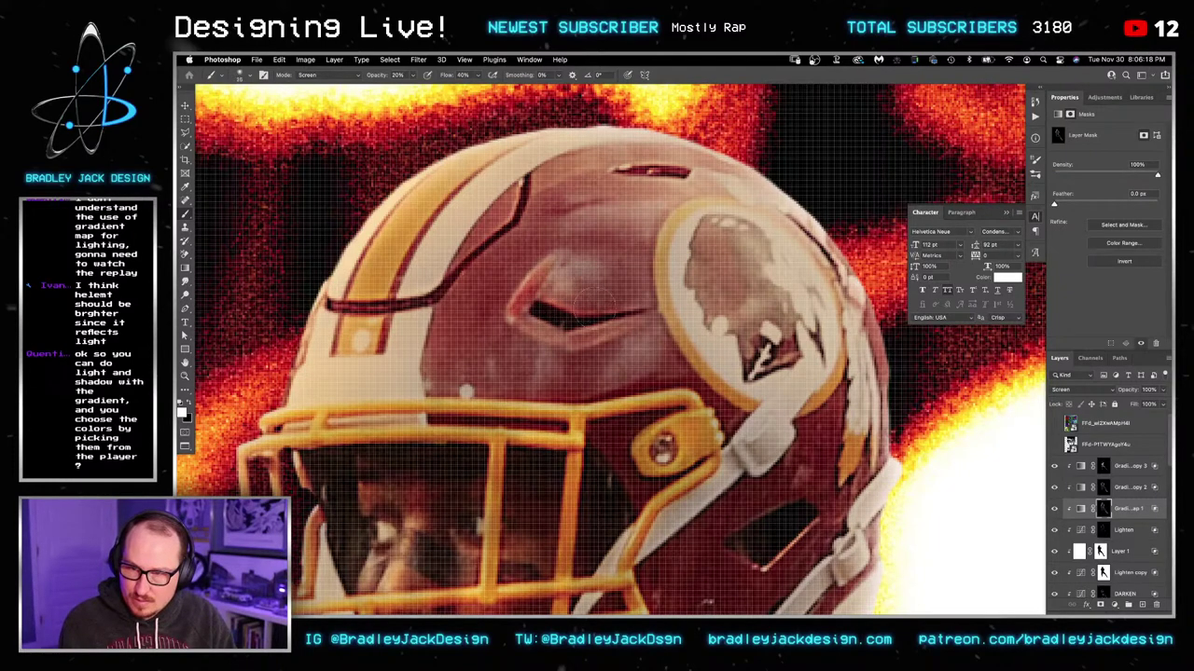
mouse_move(702, 307)
mouse_down()
mouse_move(678, 301)
mouse_move(714, 298)
mouse_move(693, 270)
mouse_up()
key(z)
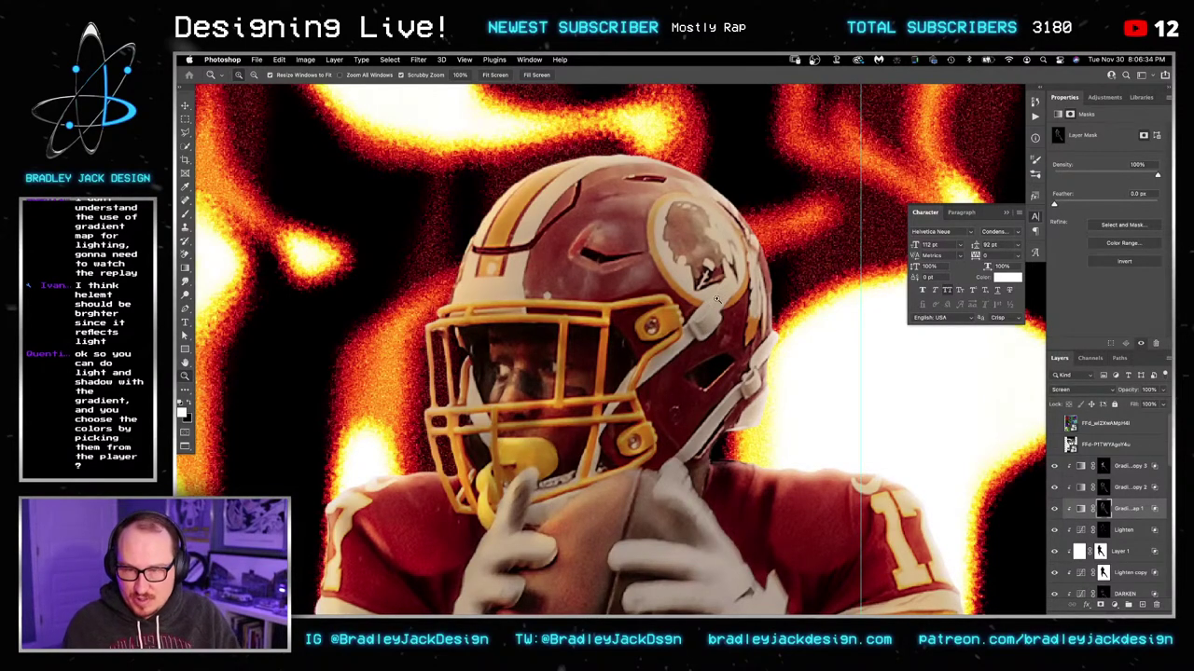
Step: Brighten the chin strap clips at the side of the helmet with a small white brush on the lower Screen mask
key(b)
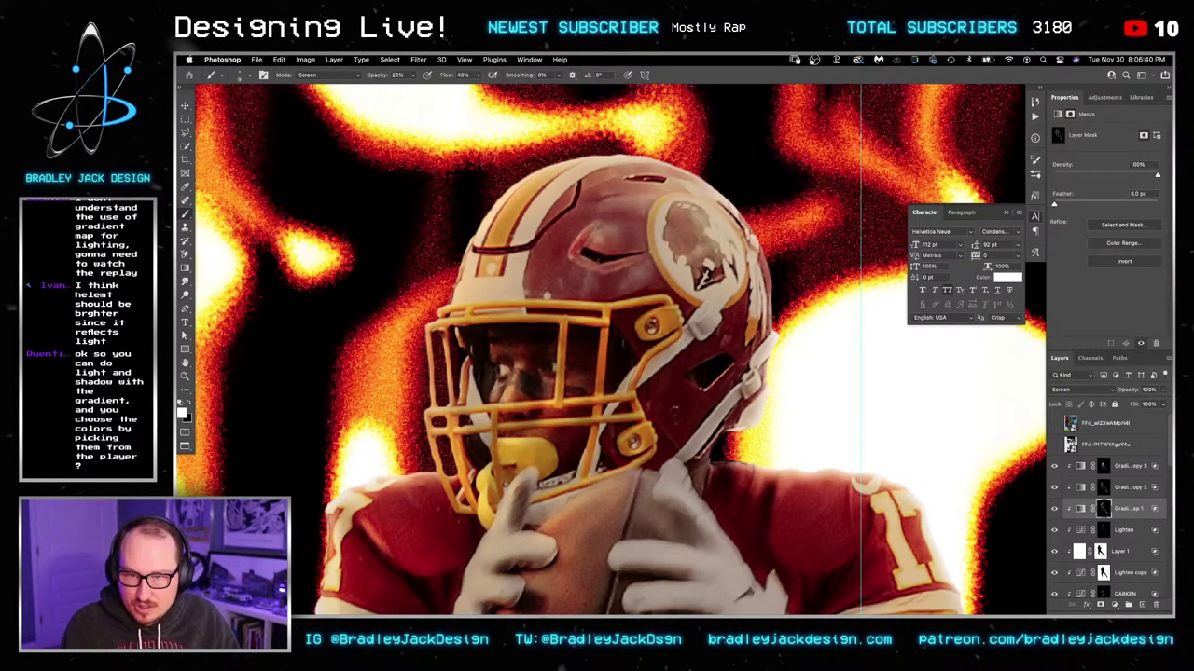
key(z)
drag(721, 303, 719, 253)
key(space)
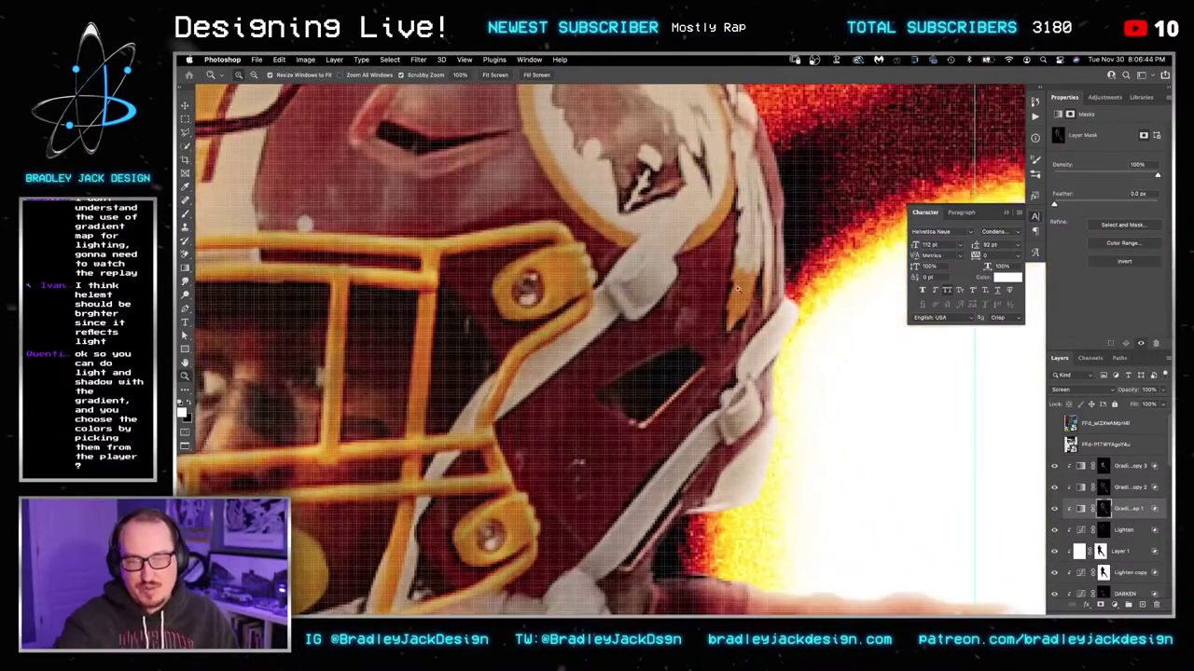
key(b)
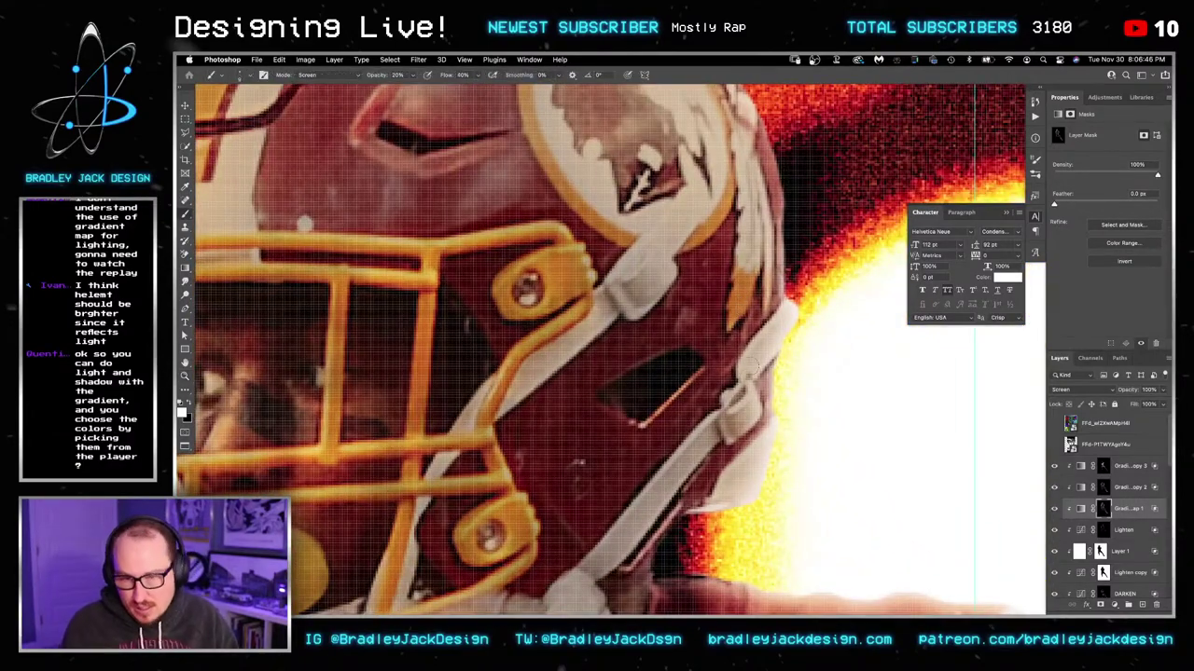
drag(743, 409, 752, 410)
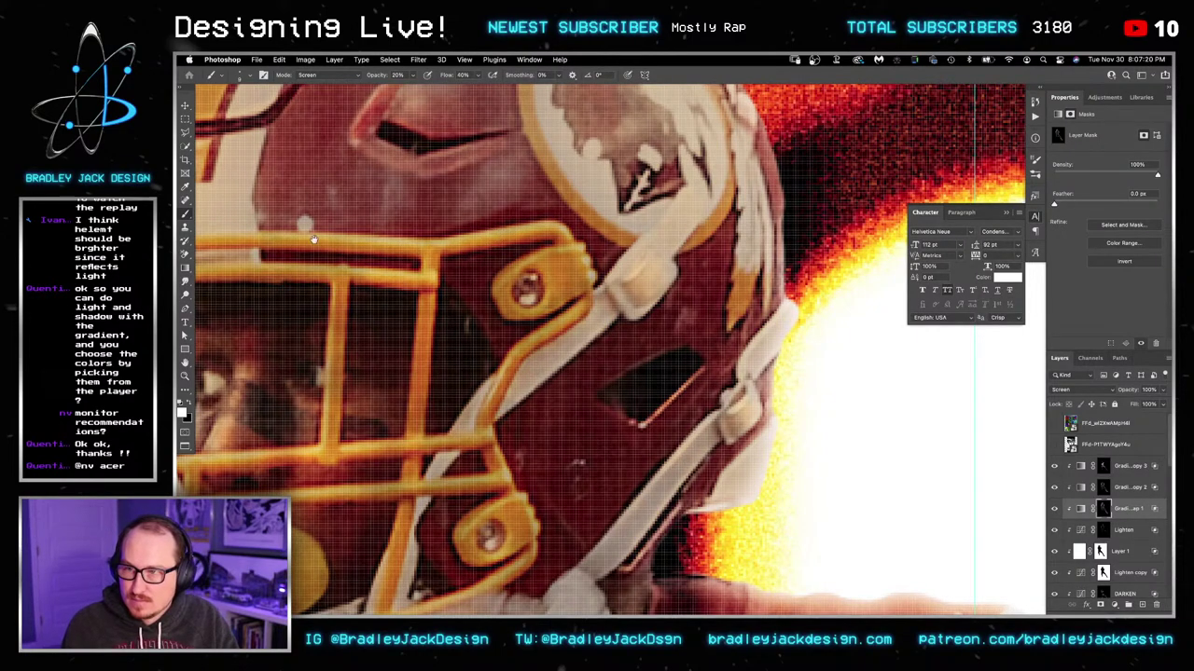
mouse_move(313, 239)
mouse_down()
mouse_move(577, 262)
mouse_move(571, 302)
mouse_up()
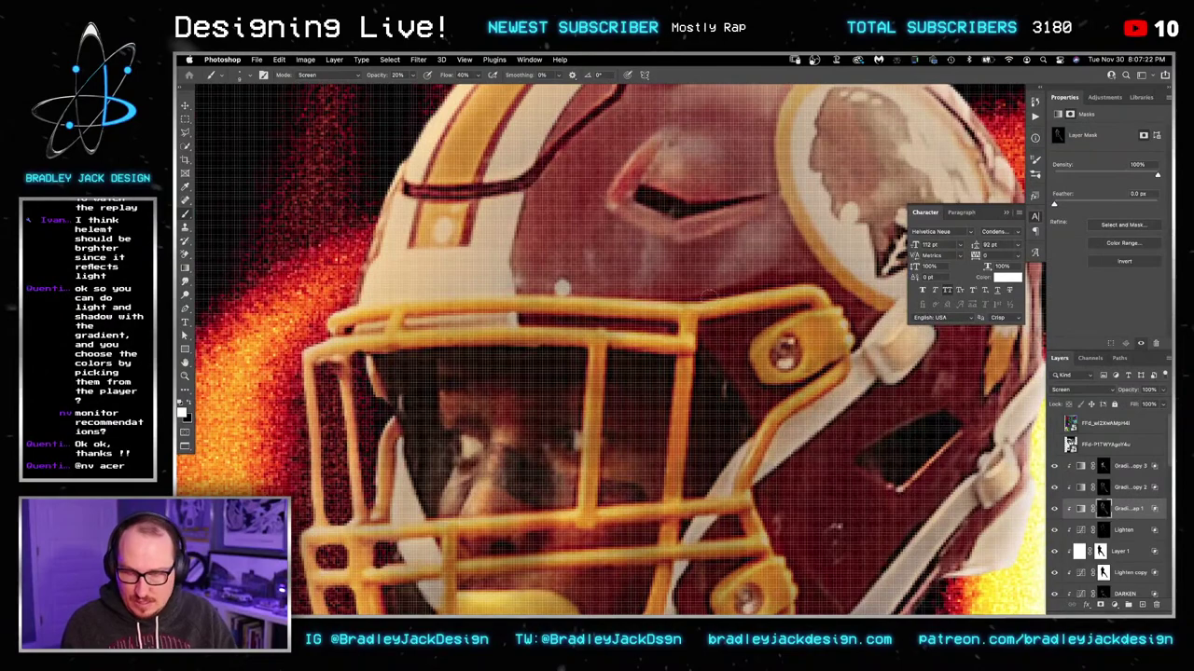
key(z)
drag(730, 293, 625, 293)
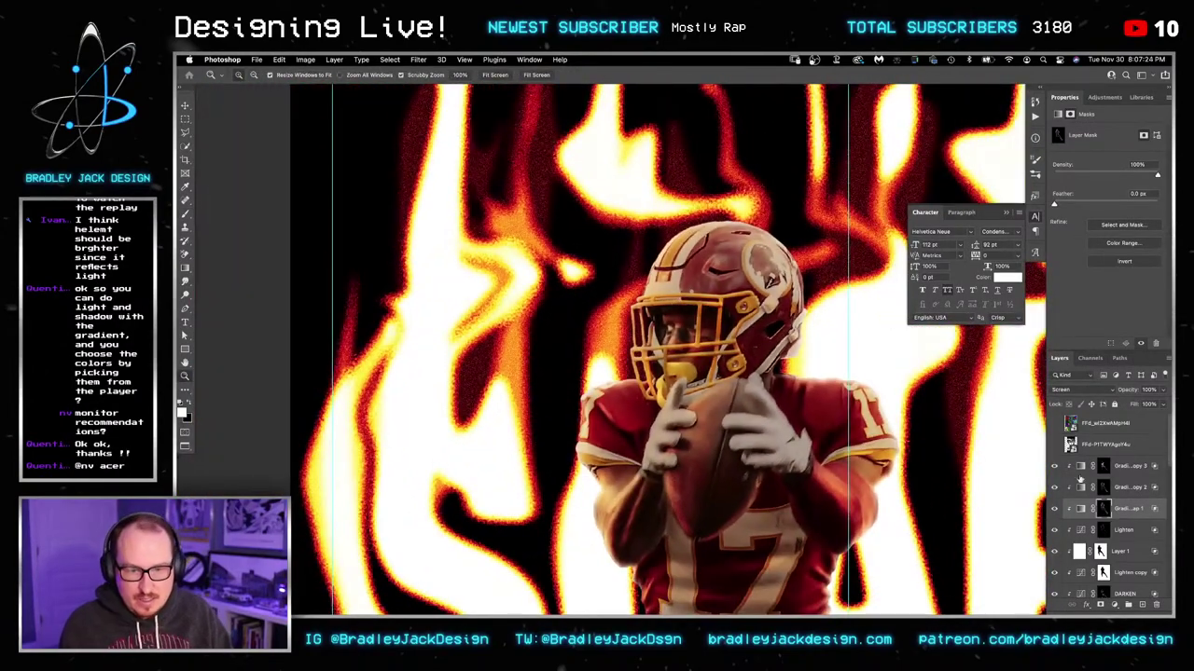
Step: Add broad soft highlights to the helmet on the upper Screen gradient map's mask using a 137 px white brush
click(1103, 486)
key(b)
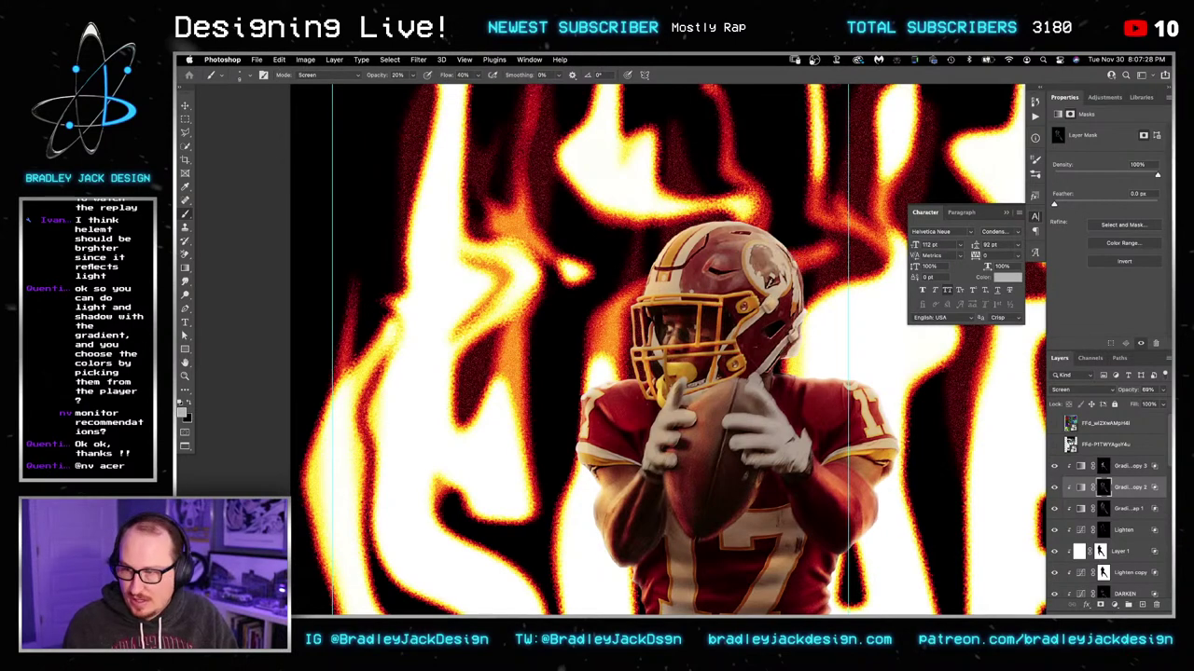
key(d)
drag(729, 303, 768, 303)
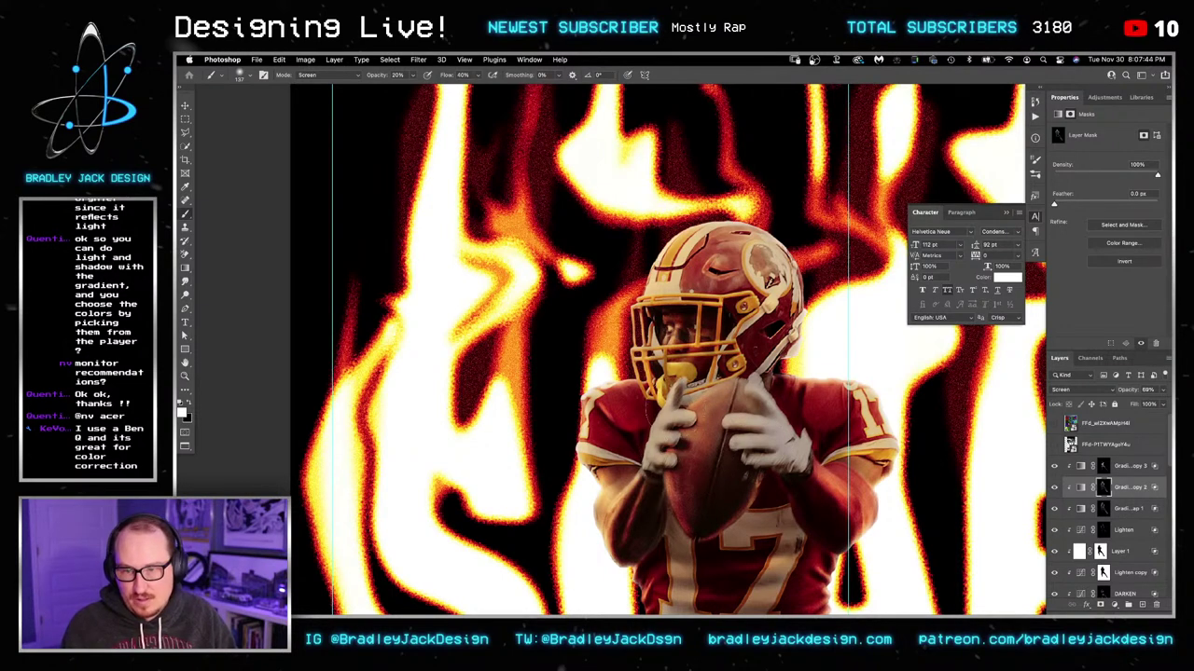
Step: Paint soft white highlights over the player's pants and legs on the upper Screen gradient map's mask at 20% opacity
scroll(605, 438, down, 6)
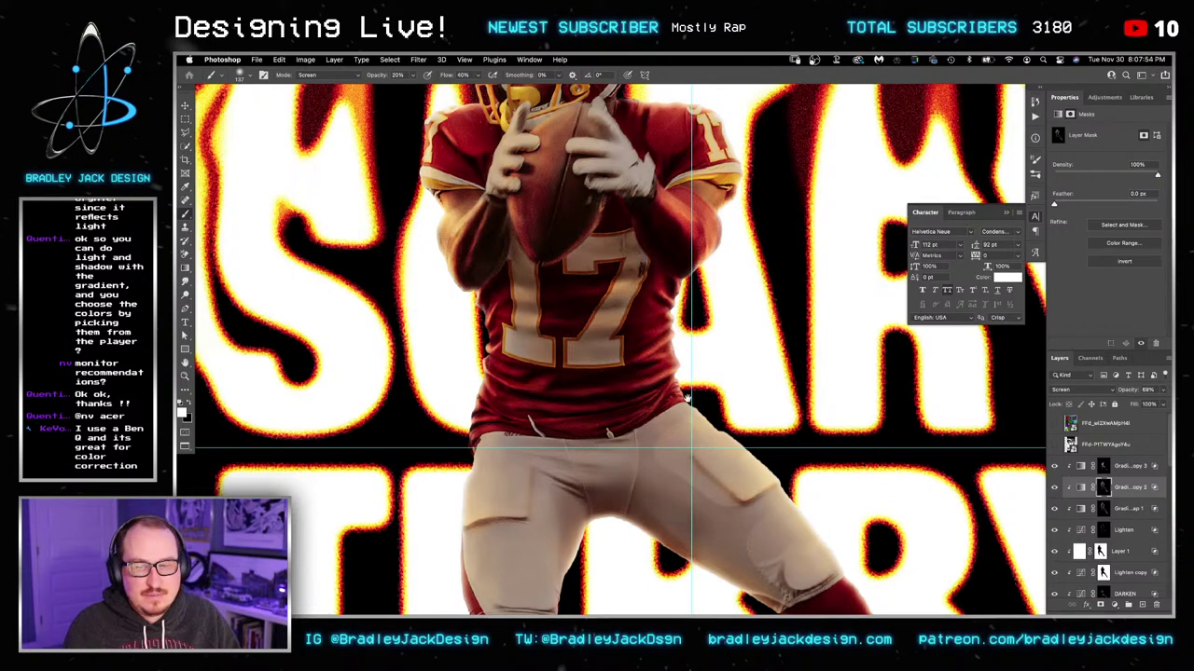
scroll(685, 410, down, 5)
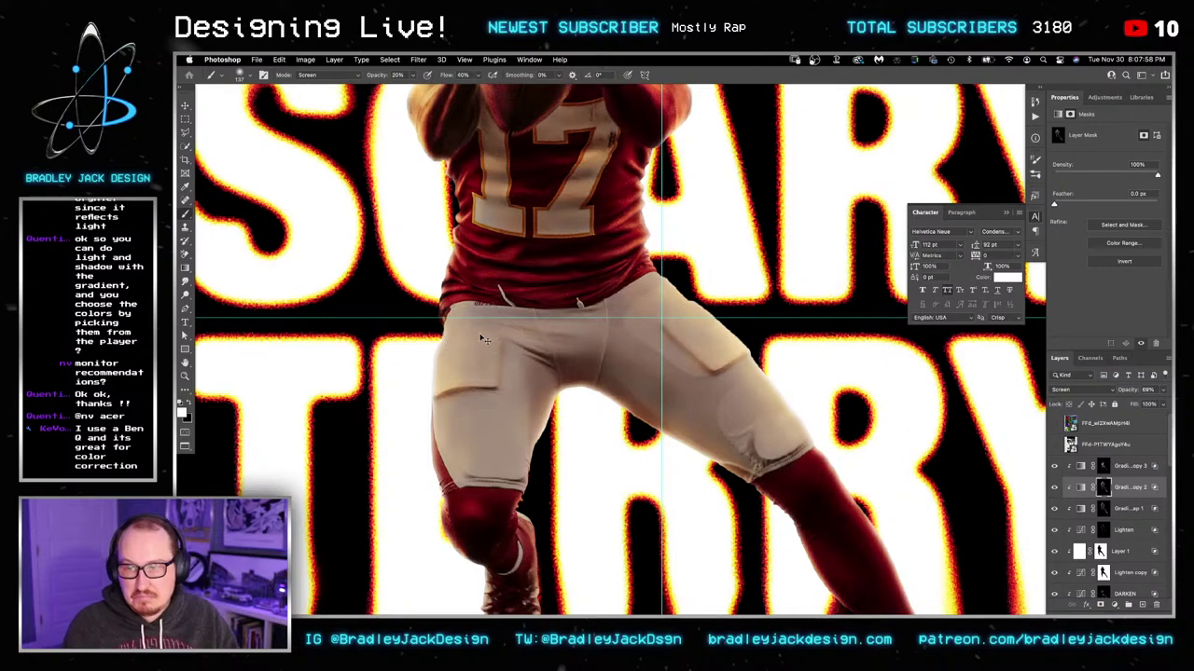
drag(671, 400, 651, 343)
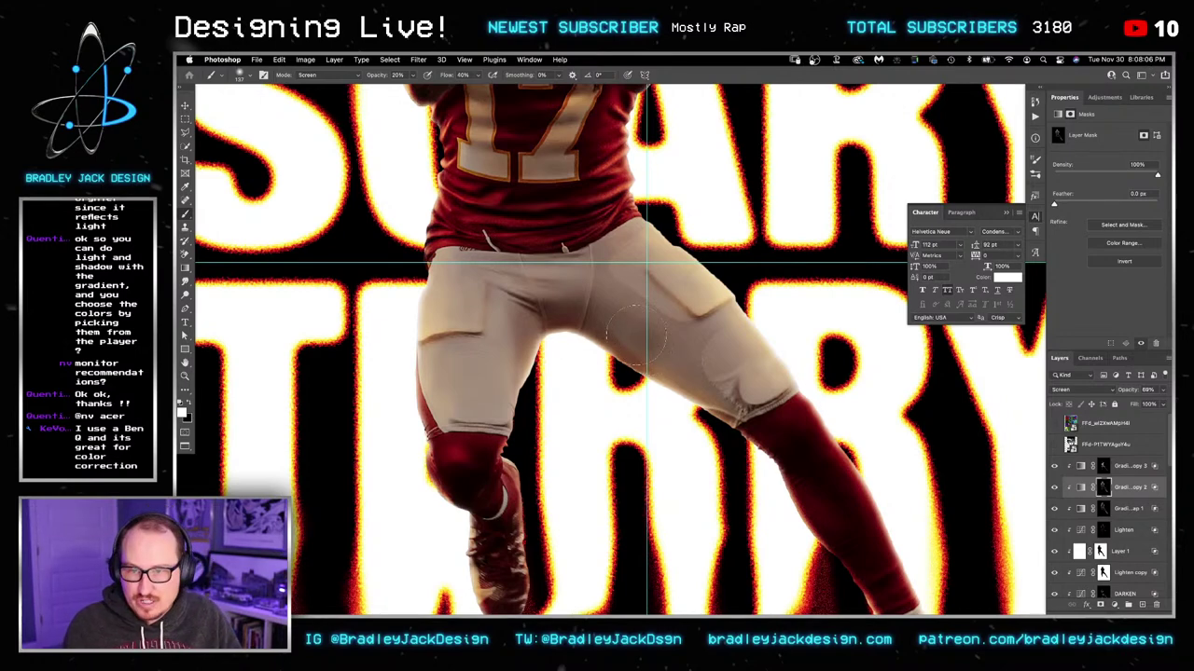
drag(669, 350, 620, 261)
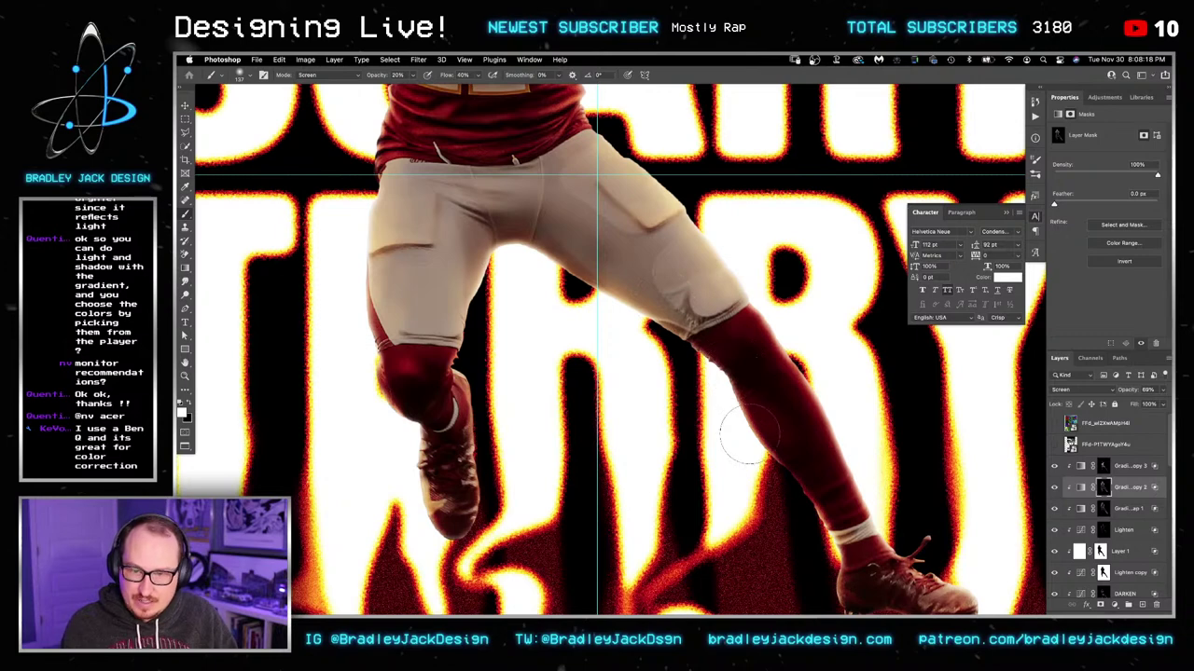
scroll(751, 424, up, 5)
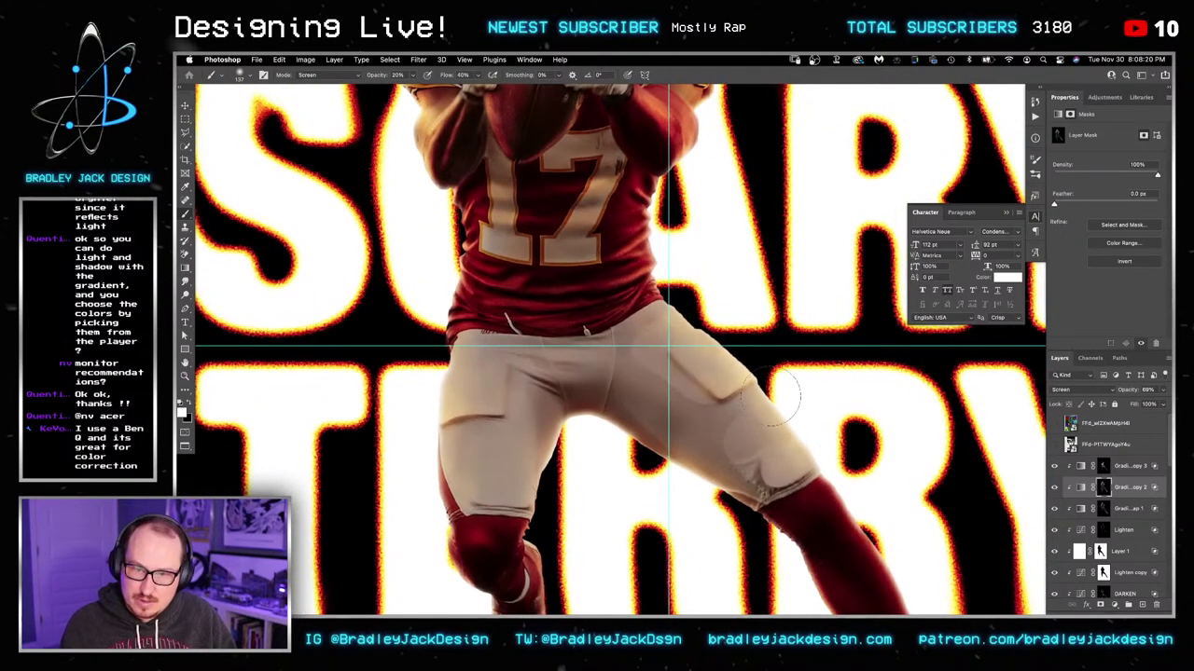
scroll(616, 233, up, 4)
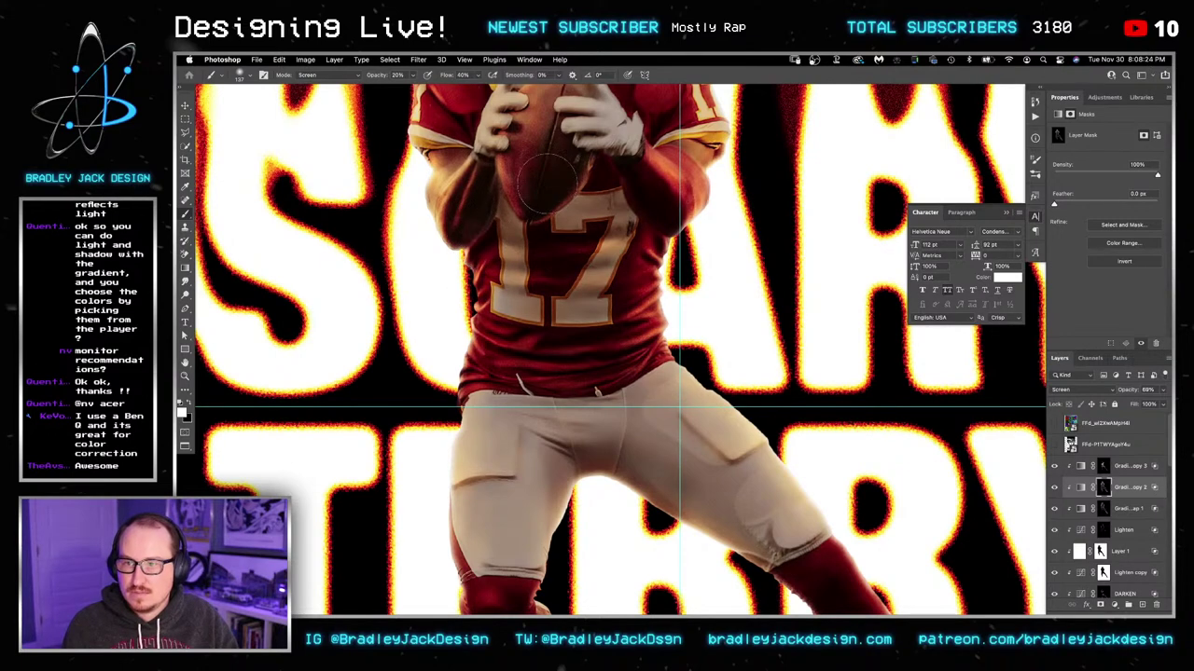
scroll(548, 181, up, 5)
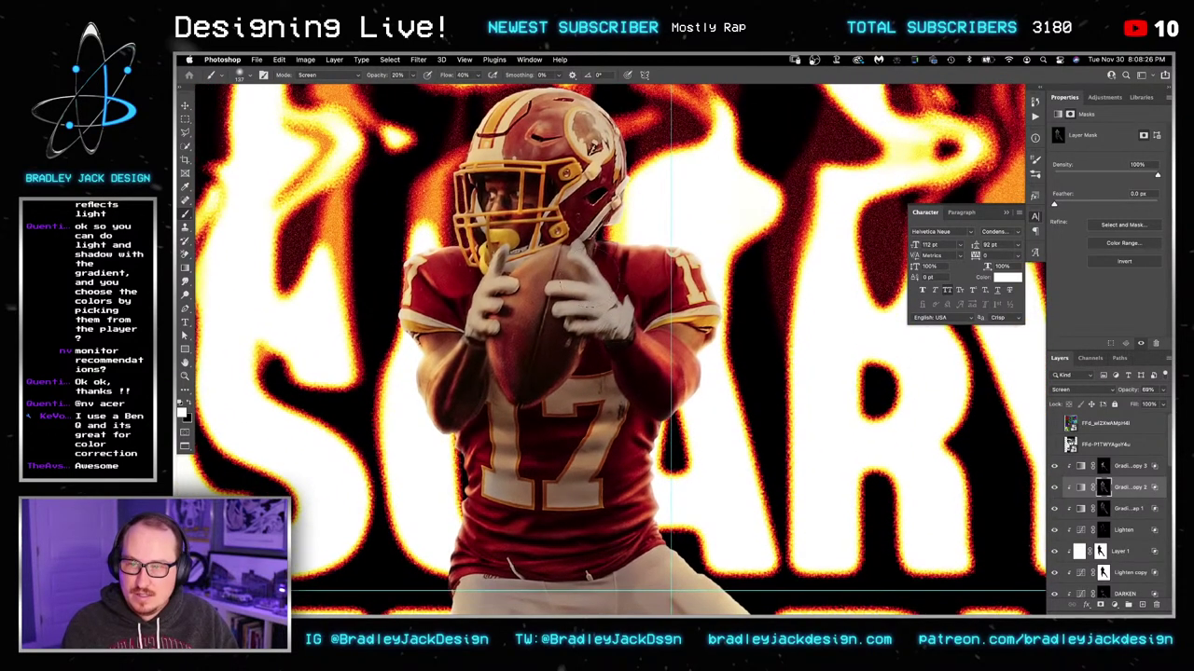
Step: Target the lower Screen gradient map's mask and enlarge the soft brush to 147 px
click(1104, 509)
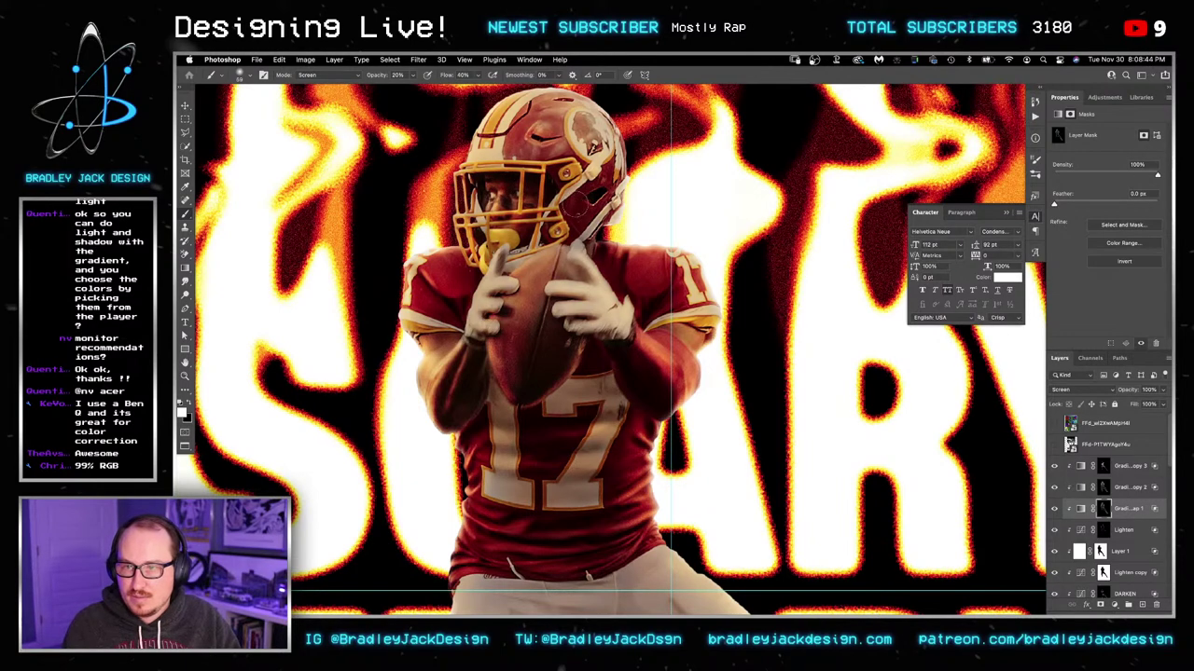
drag(627, 222, 668, 226)
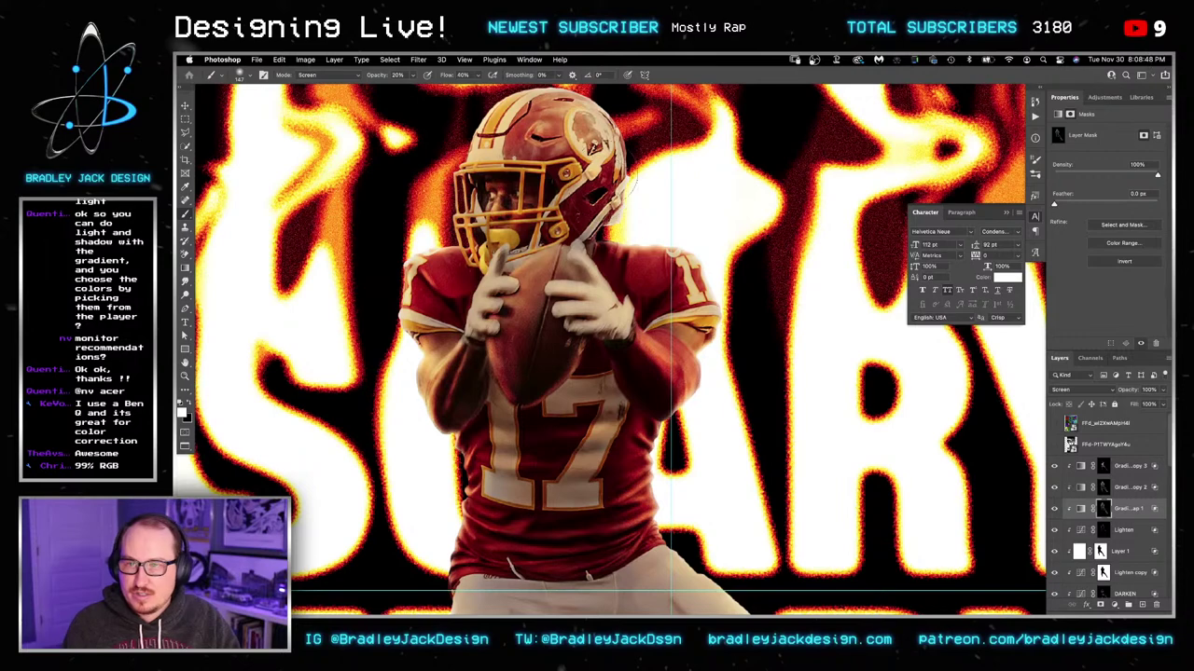
key(ctrl+0)
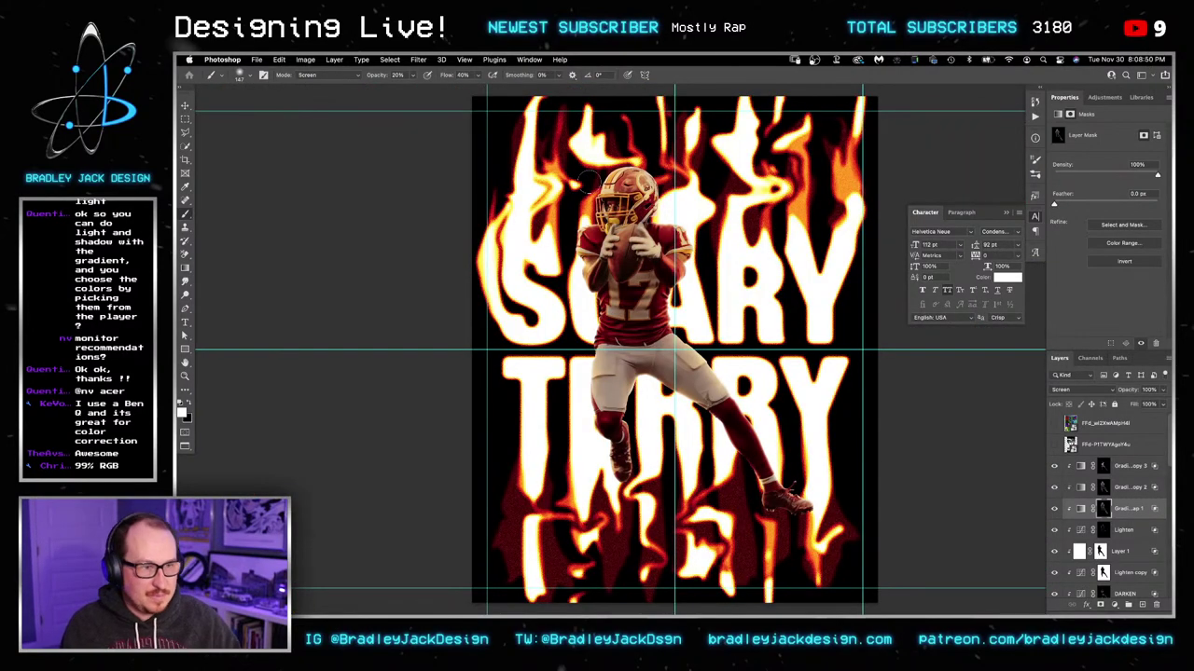
key(v)
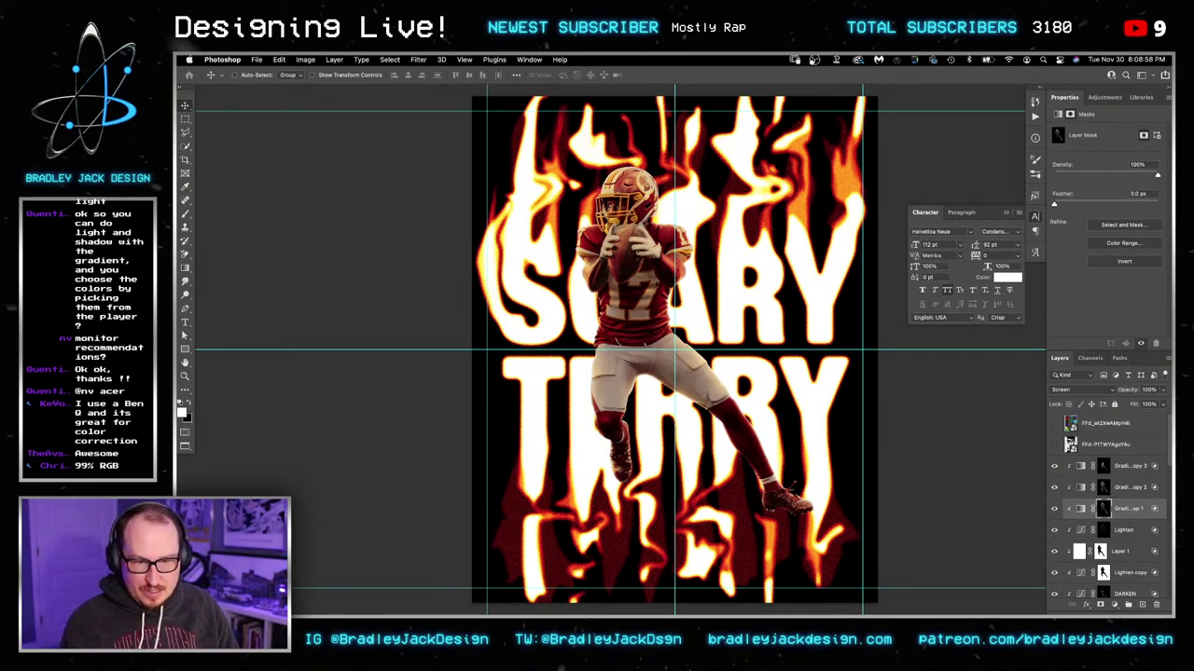
Step: Try splitting the Underlying Layer highlight slider in the Exposure 1 layer's Blend If settings and discard the change
scroll(1110, 522, down, 5)
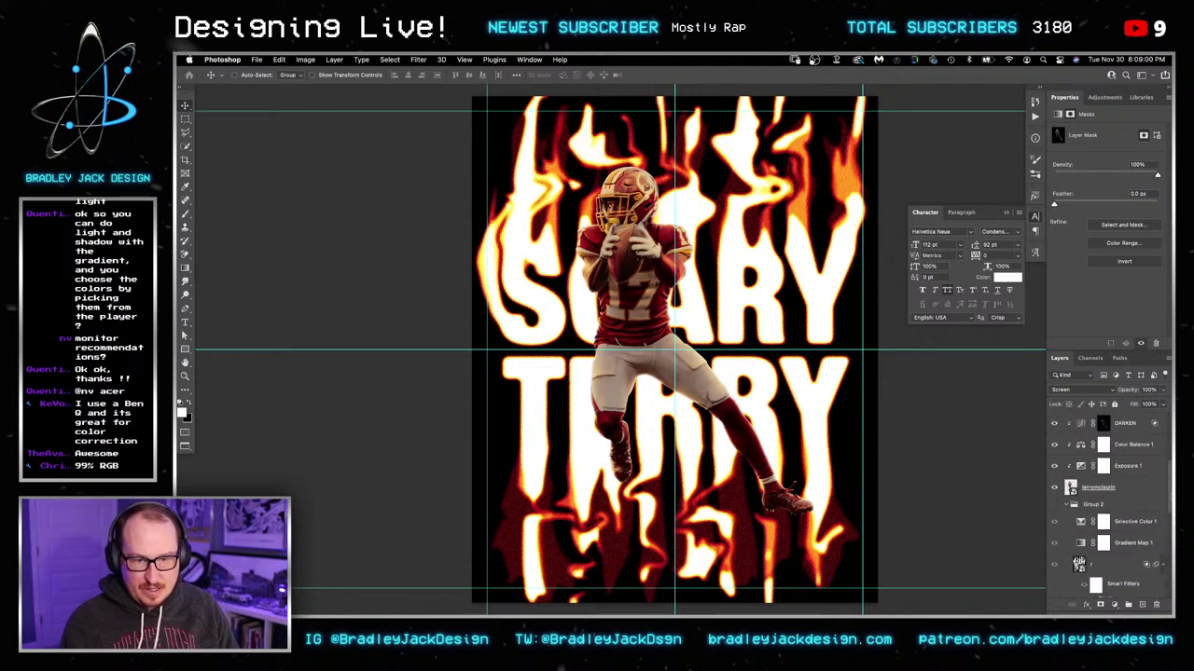
scroll(1110, 522, up, 2)
double_click(1154, 510)
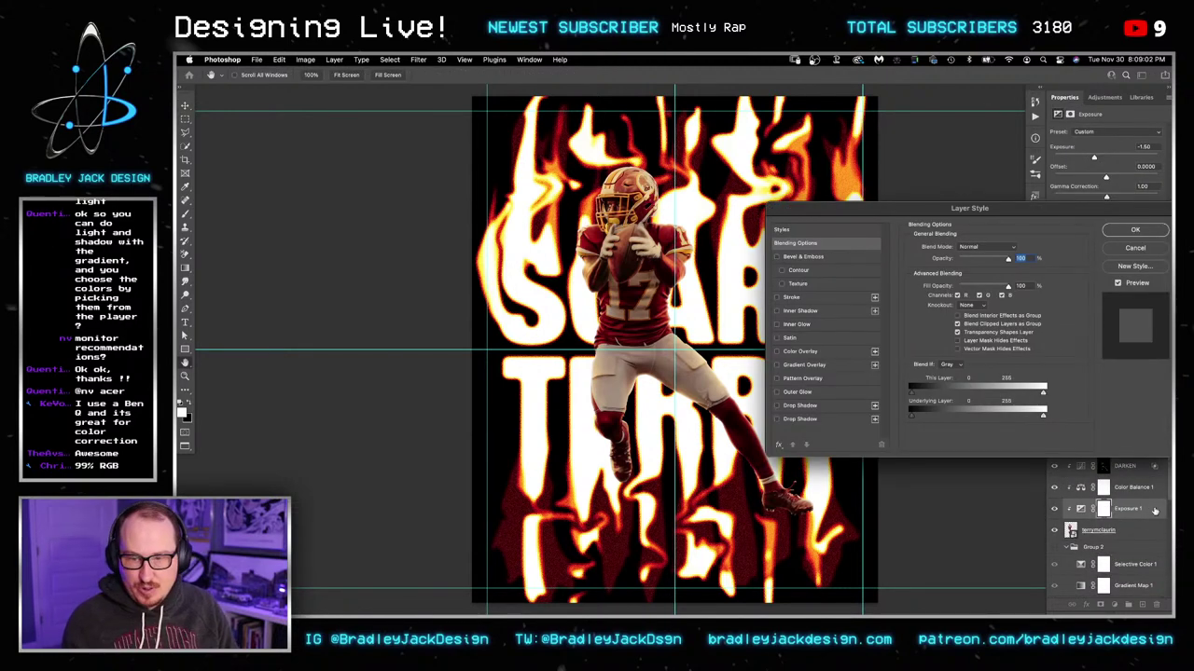
drag(1044, 415, 1021, 420)
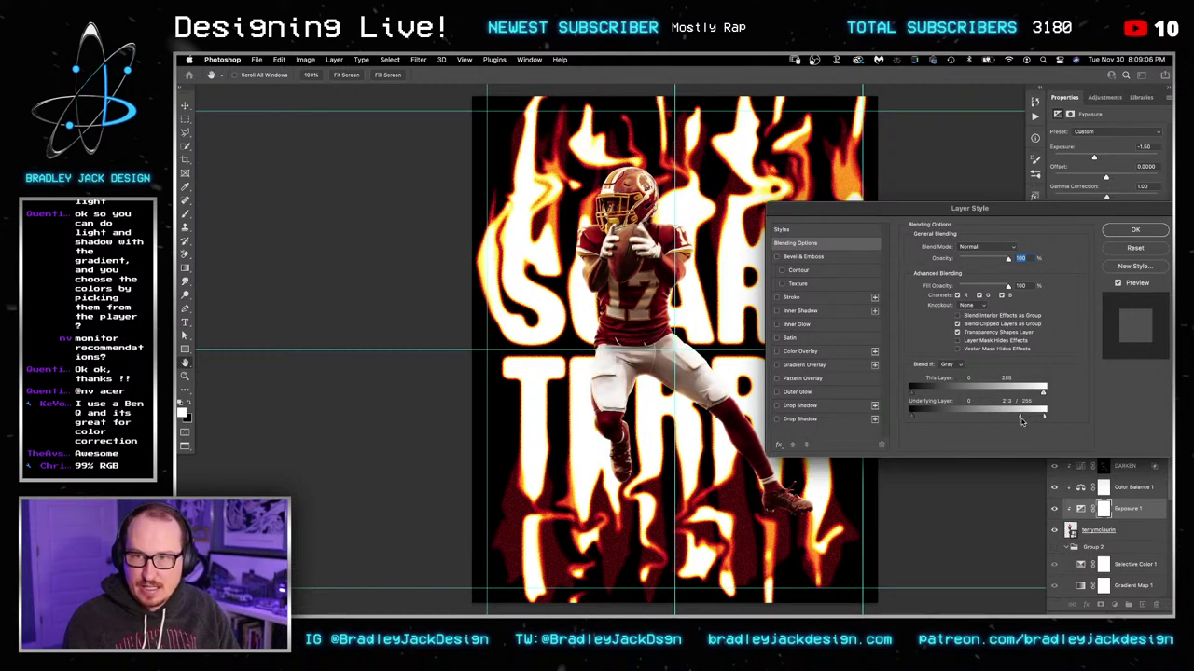
click(1136, 249)
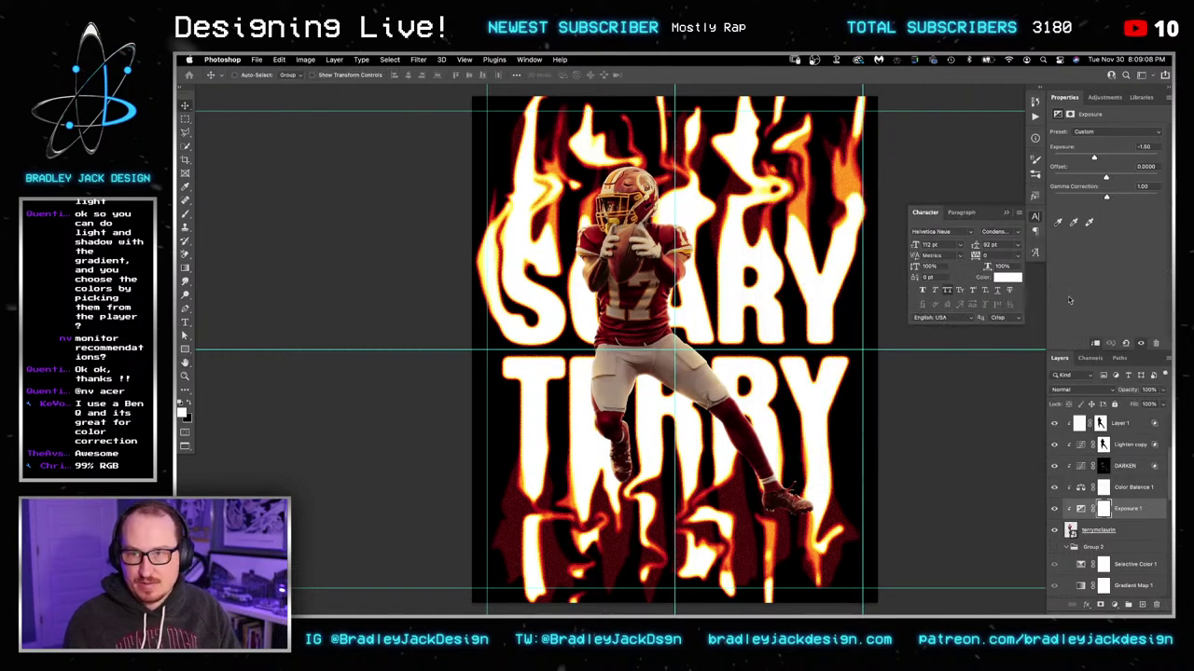
click(1128, 424)
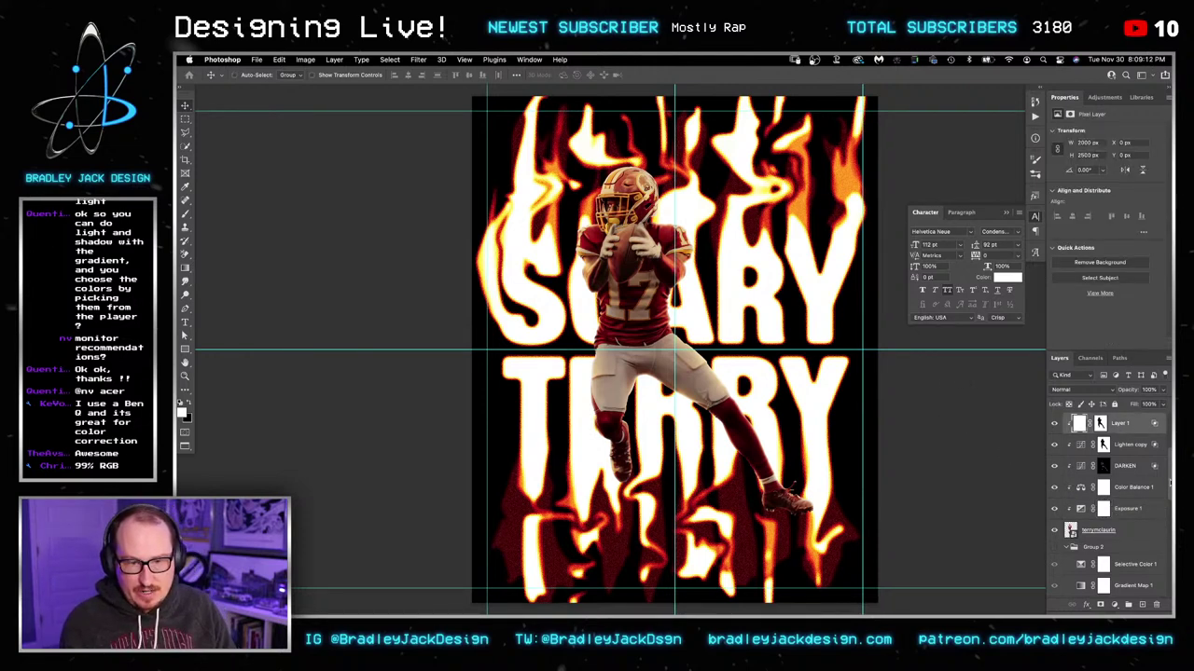
scroll(1109, 504, up, 3)
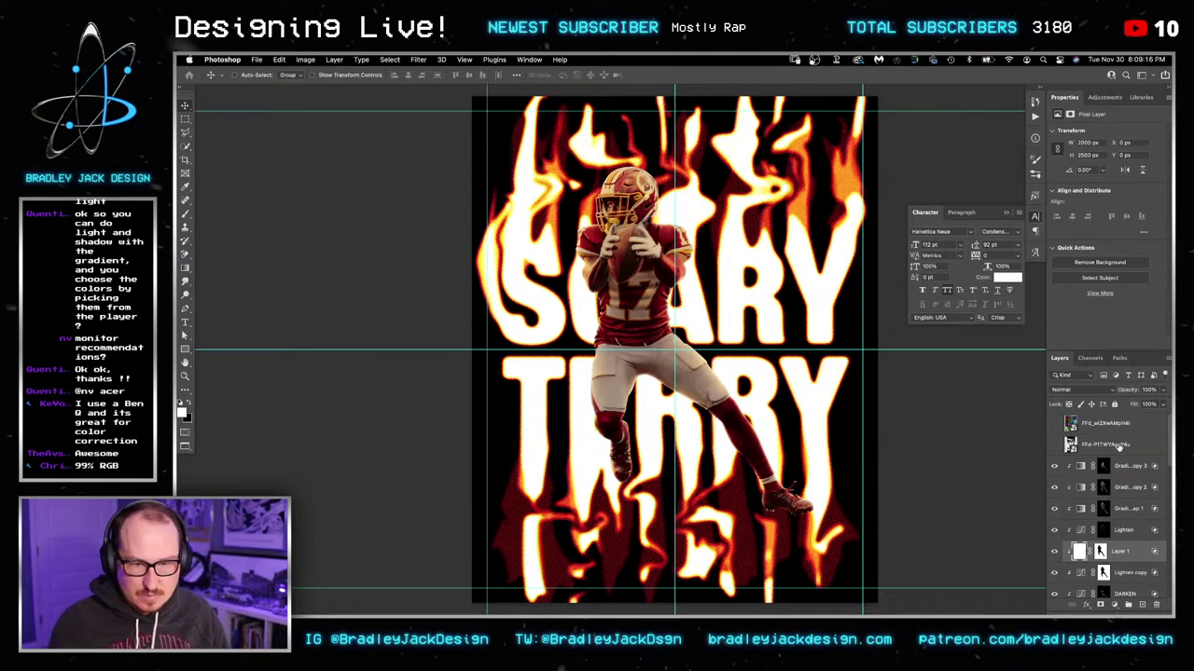
scroll(1123, 446, down, 1)
click(1112, 425)
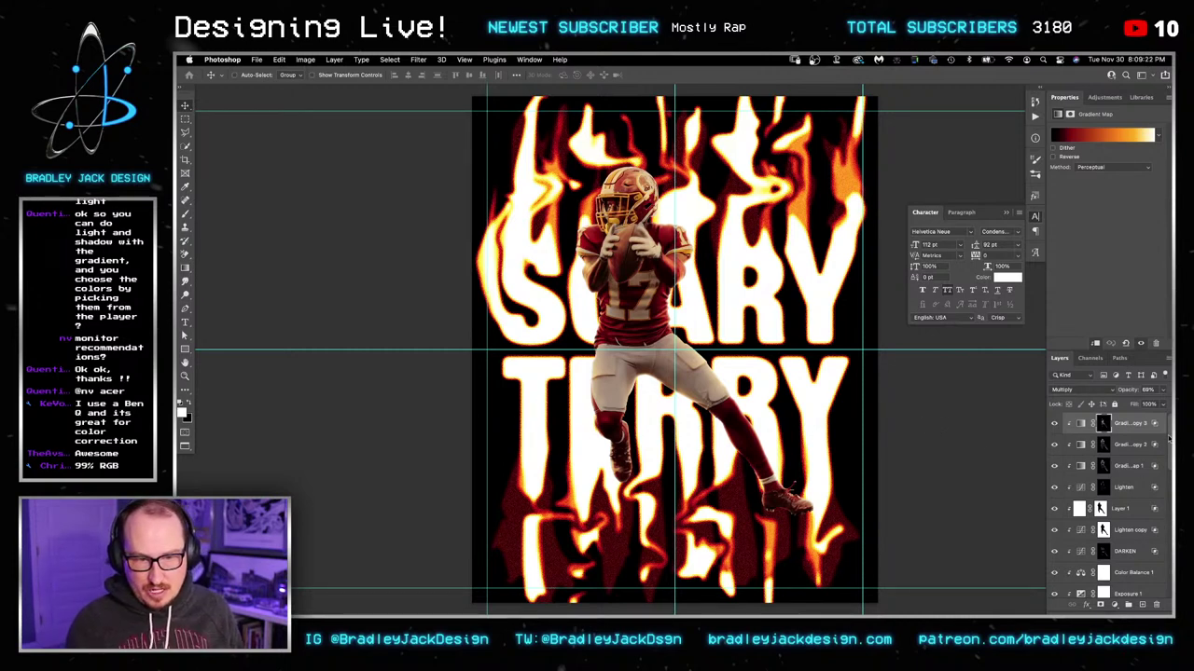
Step: Convert the black Background to a regular layer and fill it with a dark red sampled from the flames
scroll(1169, 438, down, 5)
click(1089, 588)
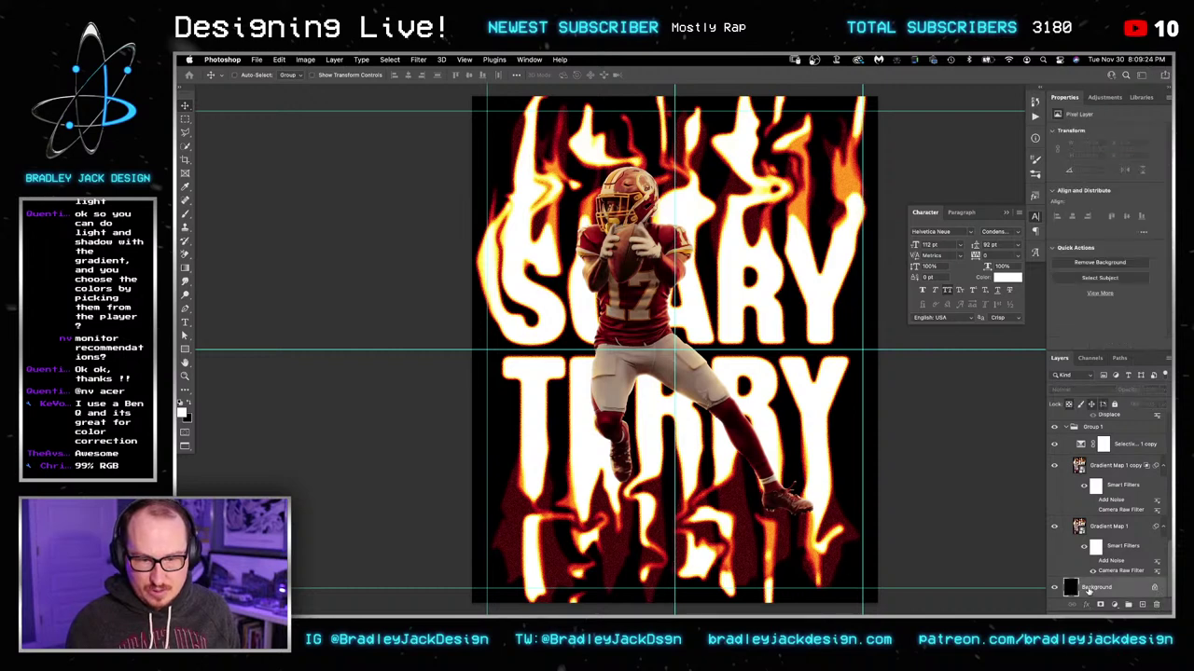
double_click(1088, 589)
key(Return)
key(g)
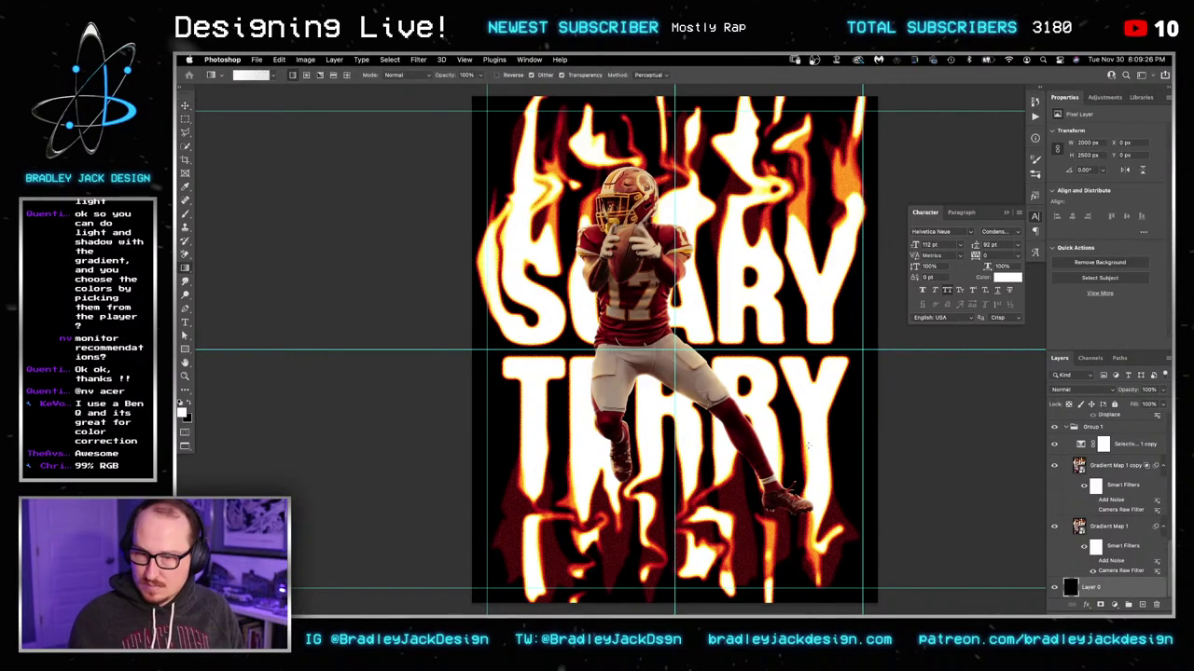
drag(746, 489, 759, 436)
key(alt+BackSpace)
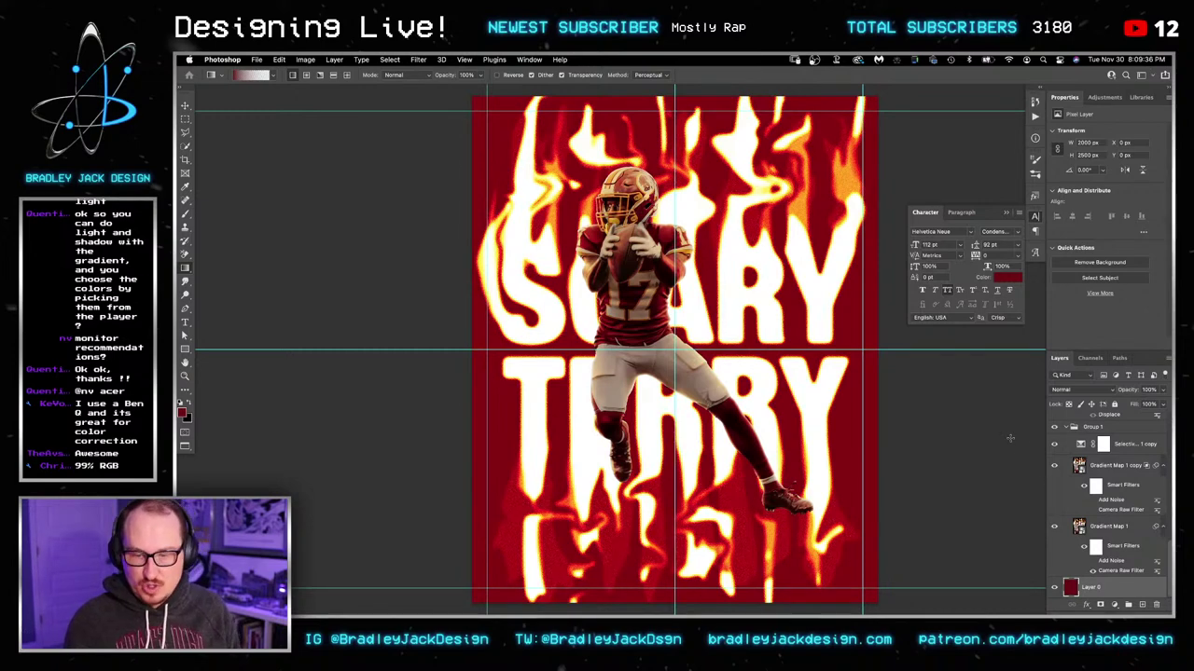
Step: Duplicate the red background layer, set the copy to Multiply and give it a layer mask
key(ctrl+j)
key(v)
key(shift+alt+m)
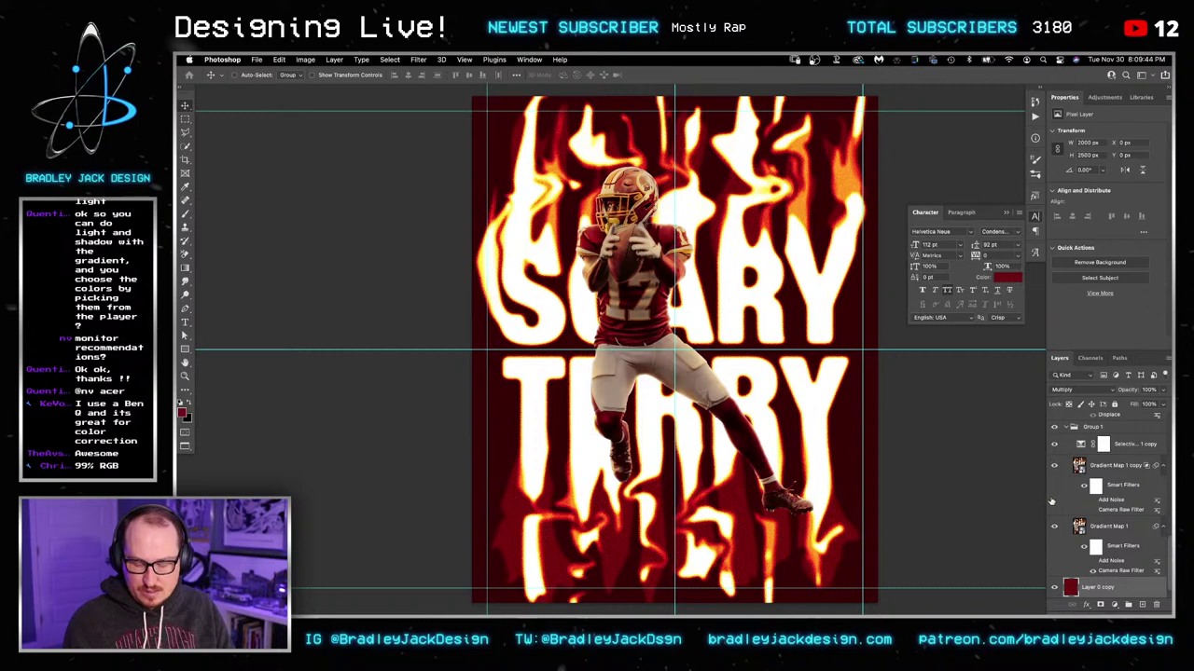
click(1101, 604)
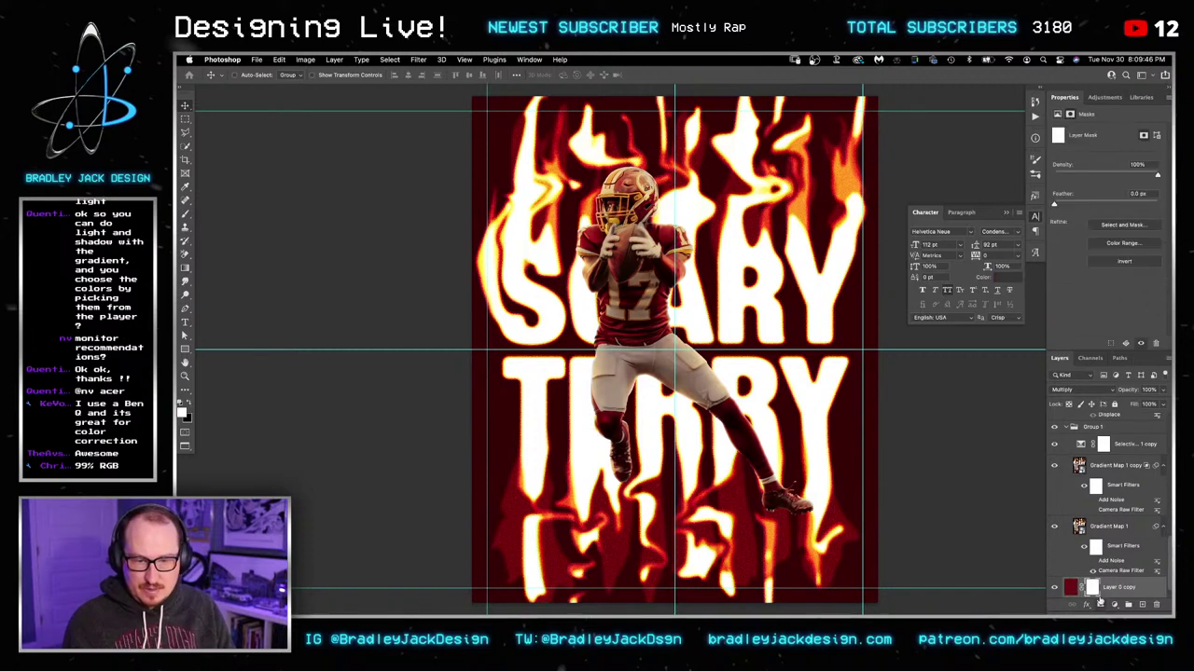
Step: Reset the colors to default and shape a very large soft brush into a vertical ellipse with a 90° angle
key(d)
key(g)
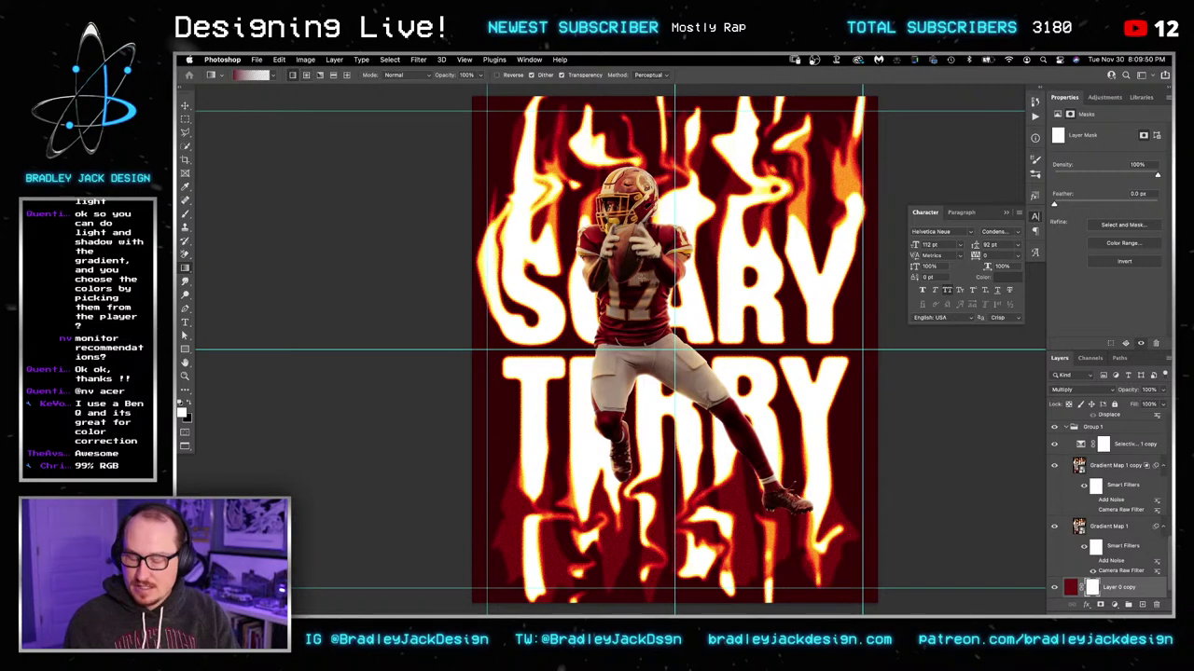
key(b)
mouse_move(692, 357)
mouse_down()
mouse_move(938, 387)
mouse_move(1037, 418)
mouse_move(966, 405)
mouse_up()
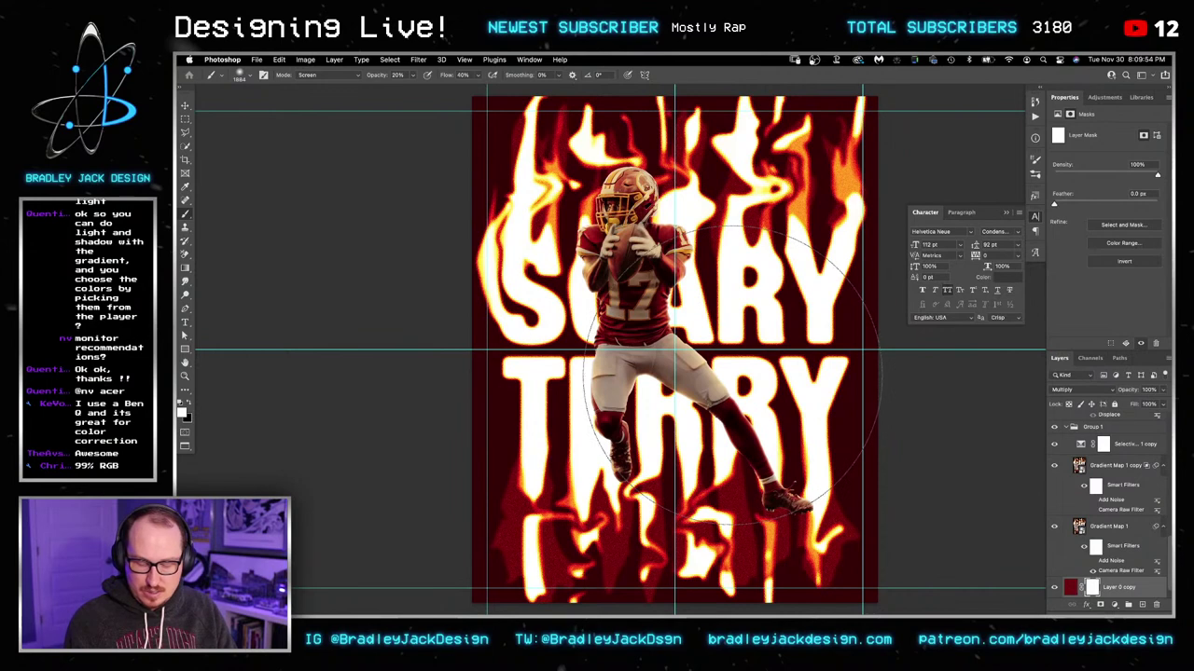
right_click(720, 334)
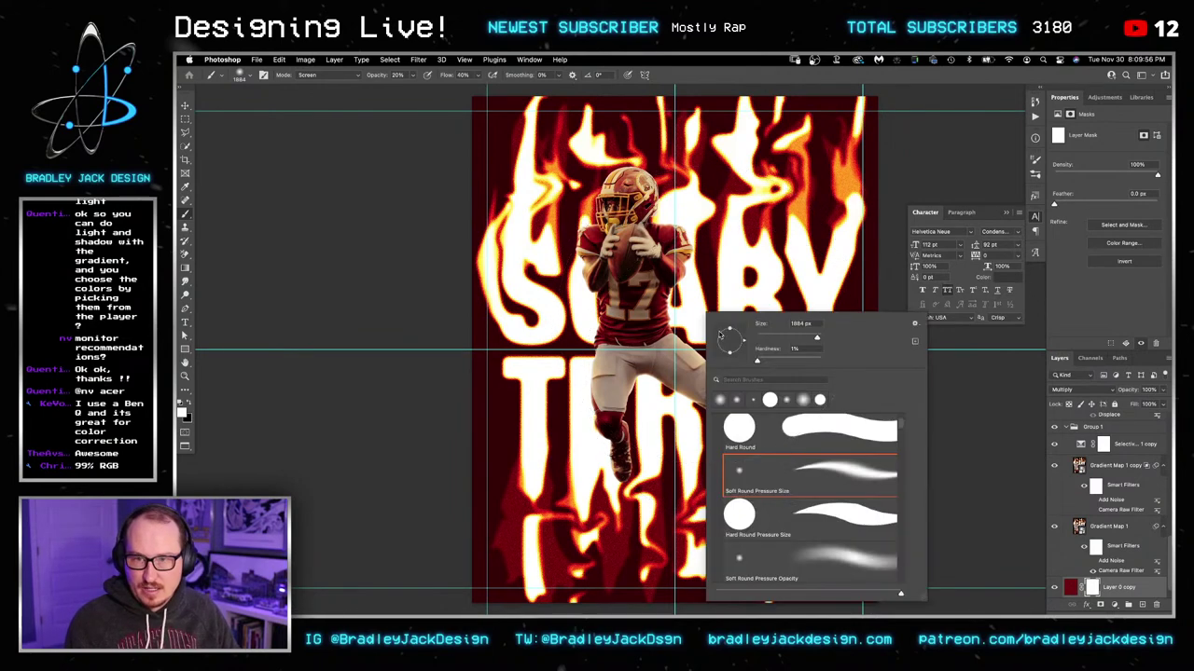
drag(730, 354, 724, 289)
key(Return)
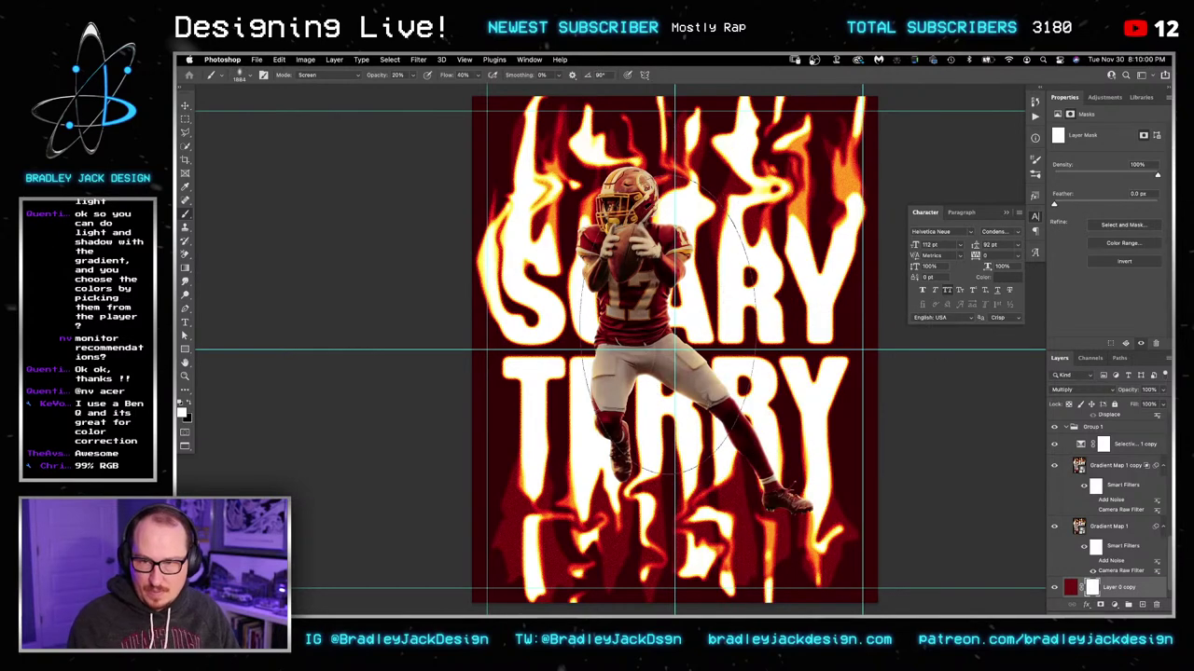
Step: Enlarge the elliptical brush to 2800 px and paint black over the centre of the Multiply layer's mask
key(bracketright)
key(bracketright)
key(bracketright)
key(bracketright)
key(bracketright)
key(bracketright)
key(bracketright)
key(bracketright)
key(bracketright)
key(bracketright)
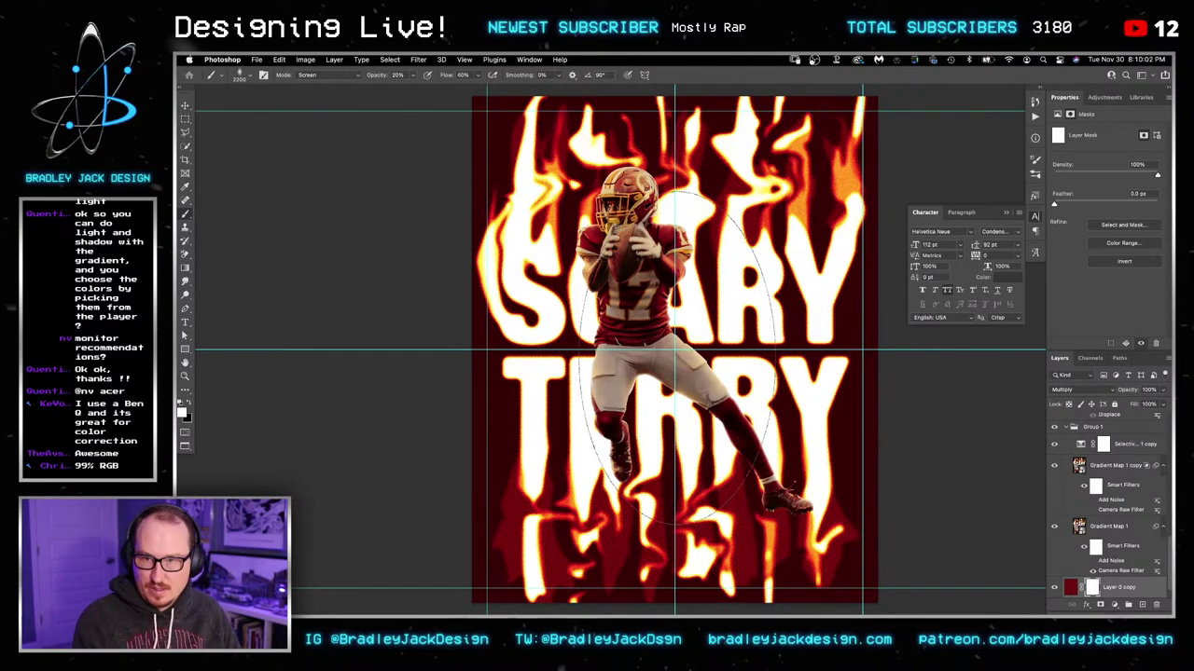
key(x)
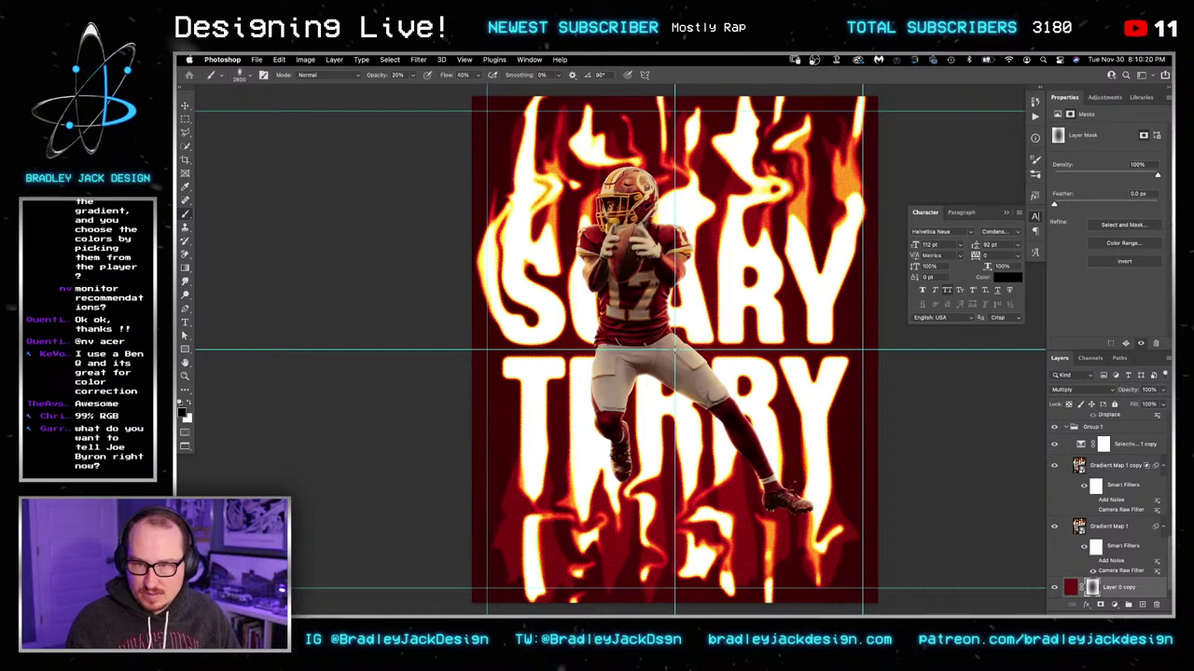
Step: Duplicate the masked red Multiply layer and set the copy to Screen
scroll(1111, 580, down, 1)
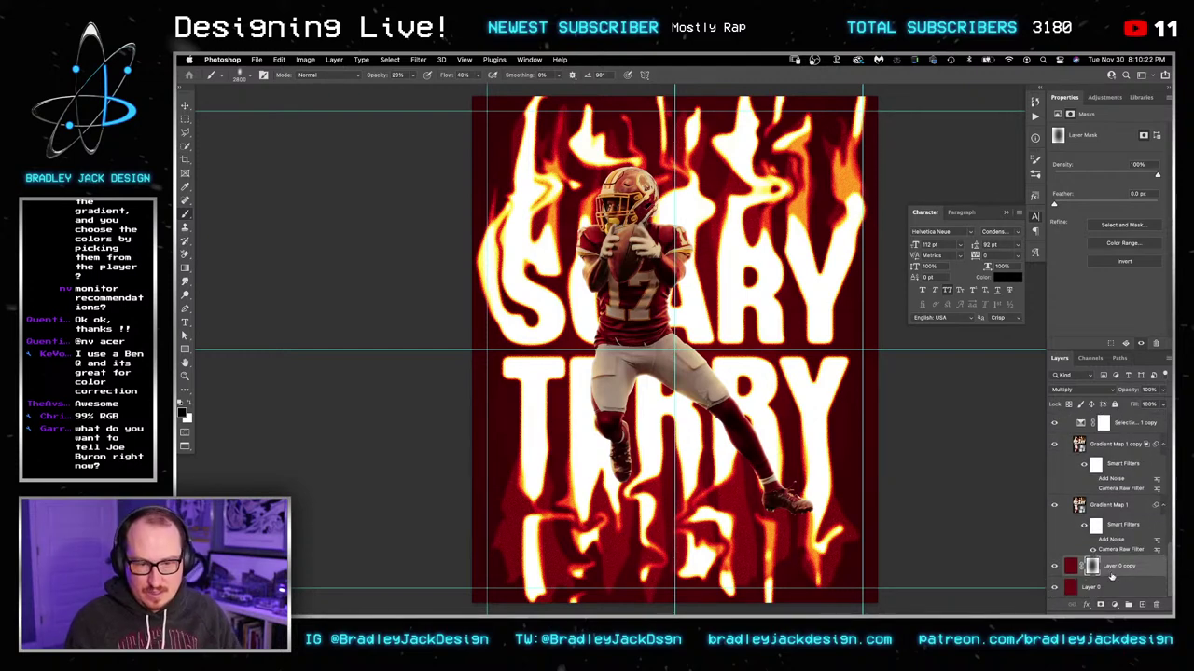
key(ctrl+j)
key(v)
key(shift+alt+s)
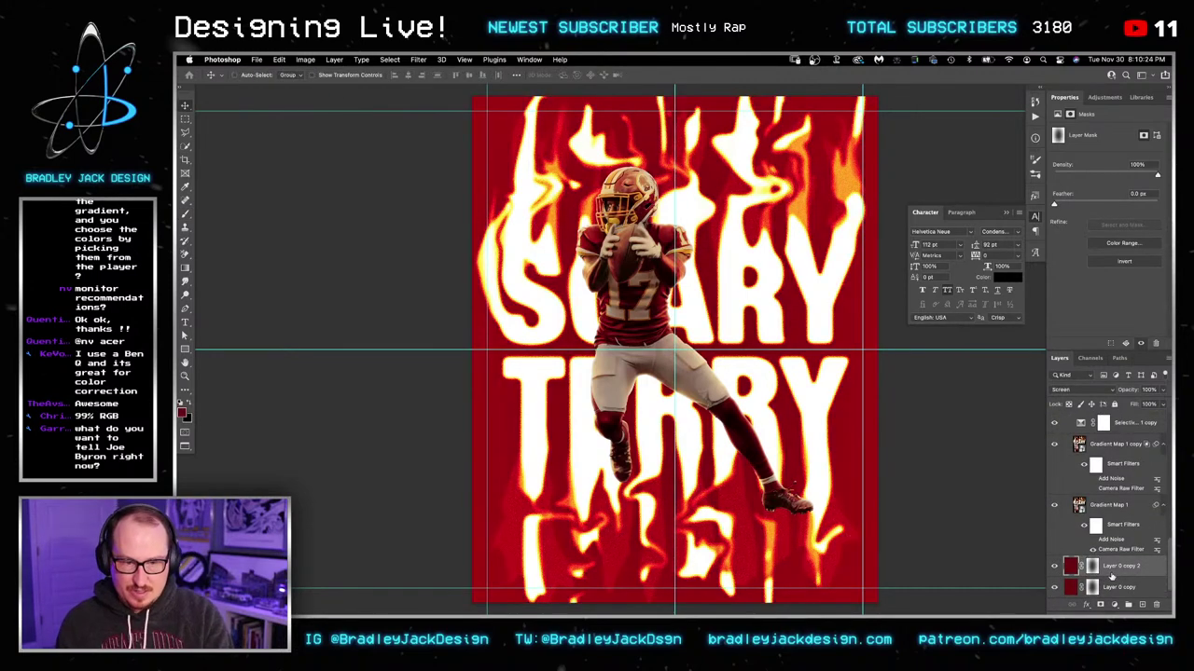
Step: Invert the top red copy's layer mask and switch that layer's blend mode to Overlay
click(1093, 567)
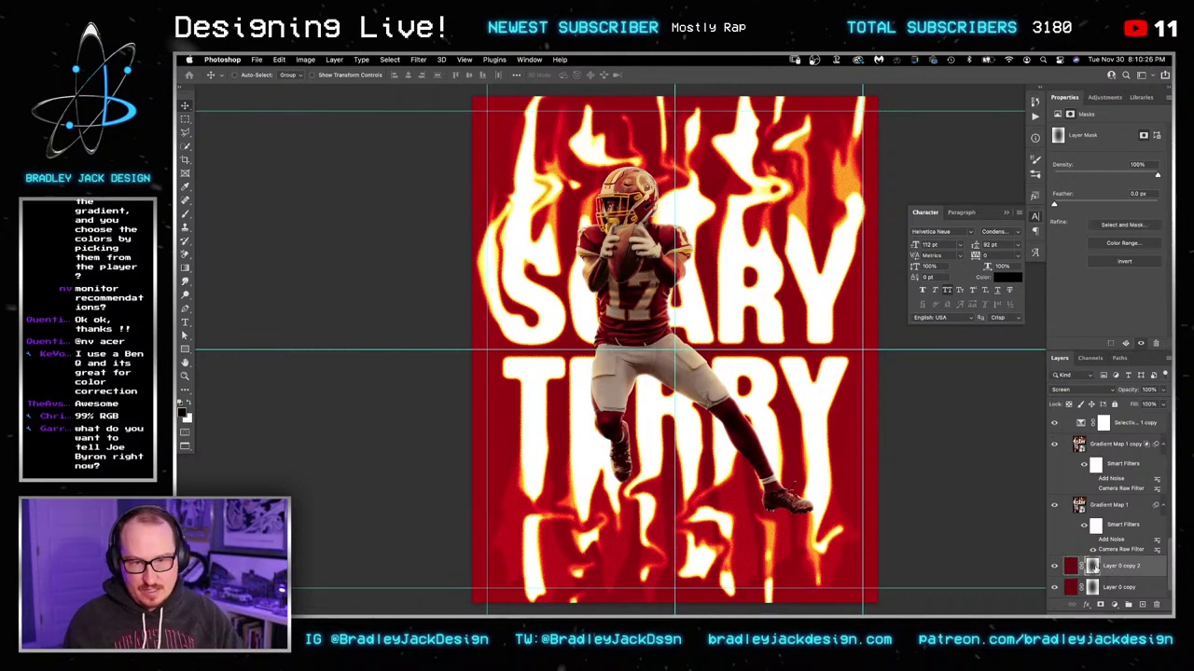
key(super+i)
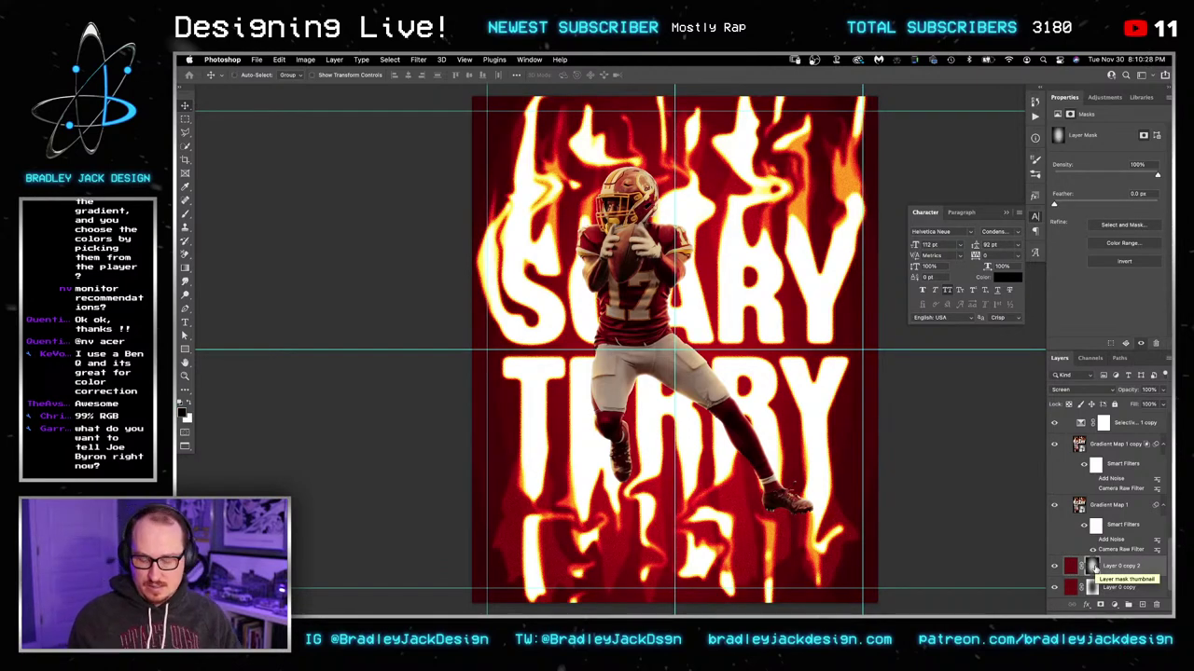
key(shift+alt+o)
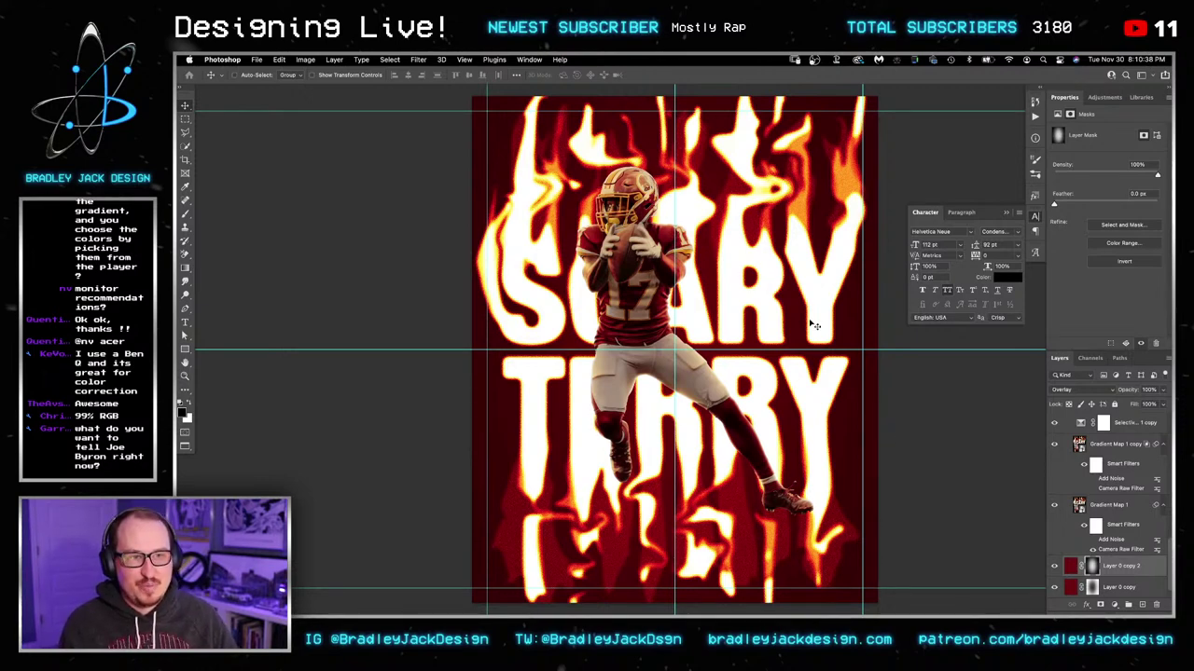
Step: Select the topmost gradient map layer, switch to Adobe Bridge and widen the content area of the Fire Stuff folder
drag(794, 358, 770, 330)
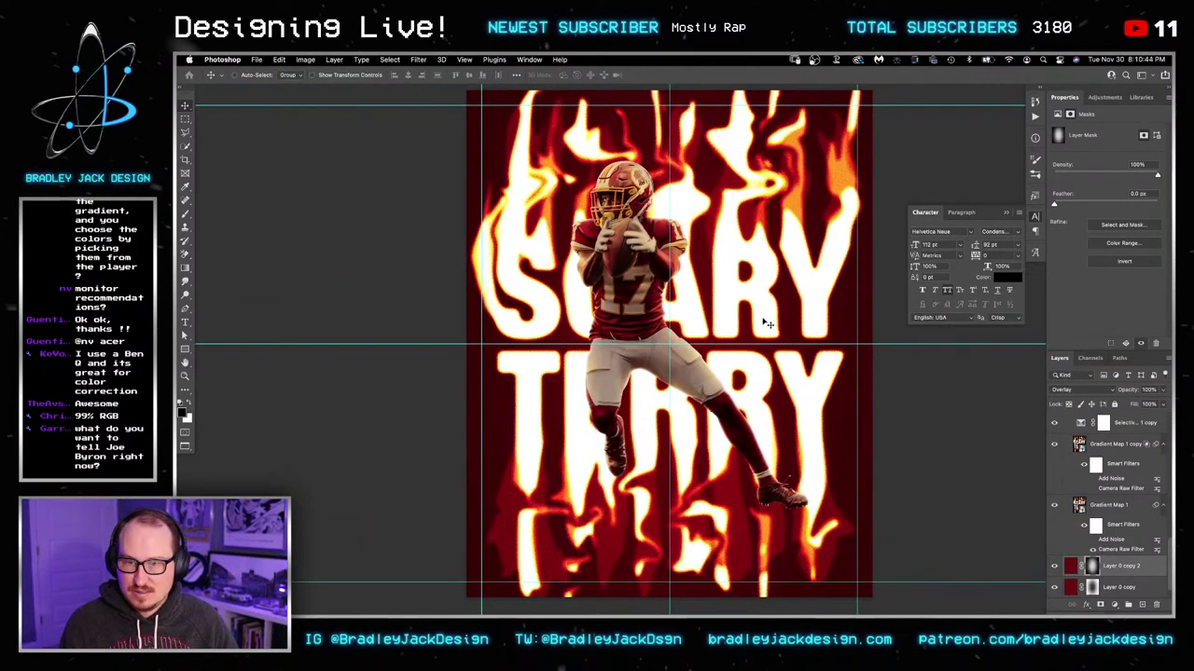
scroll(1103, 444, up, 5)
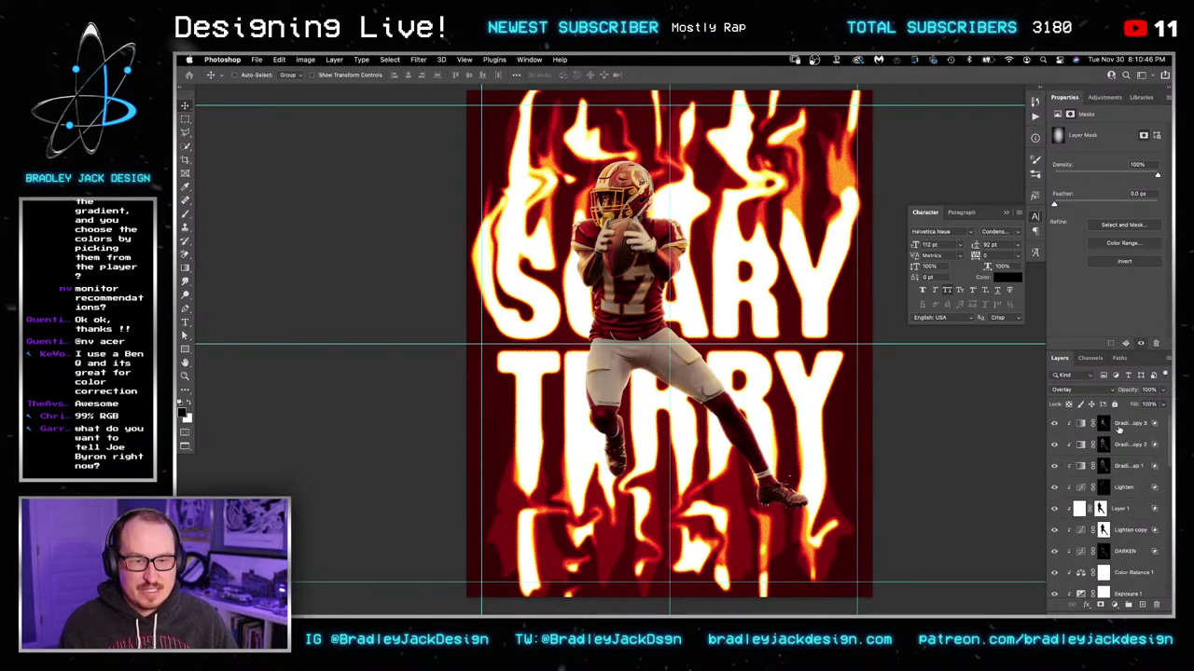
click(1105, 424)
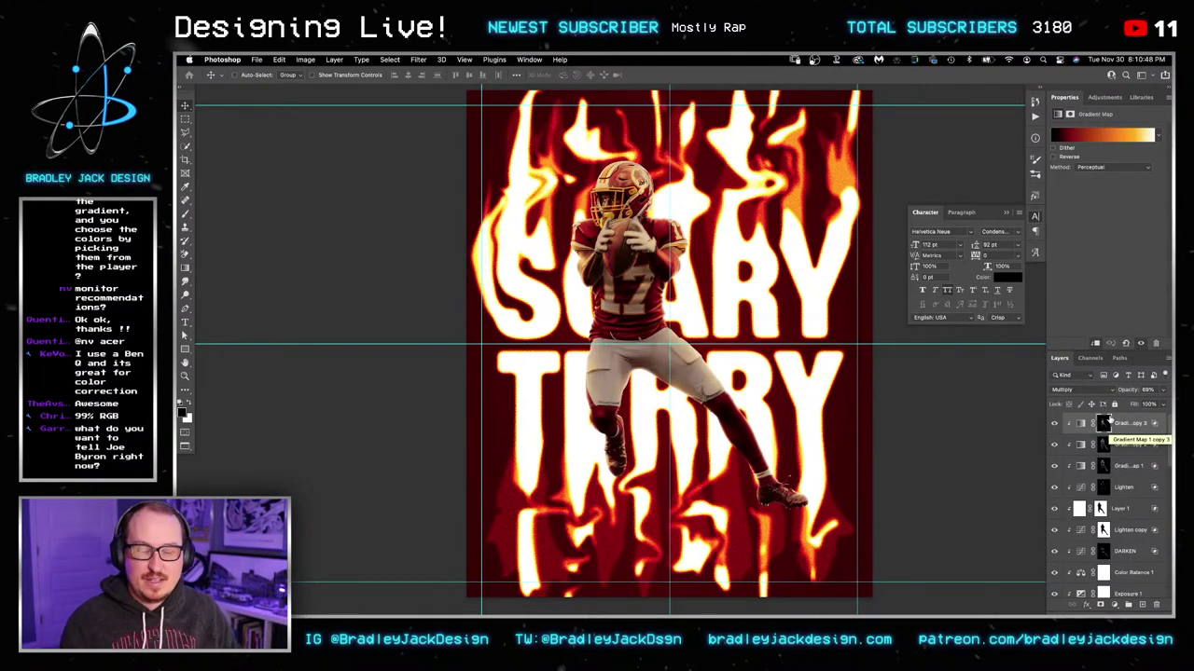
key(Tab)
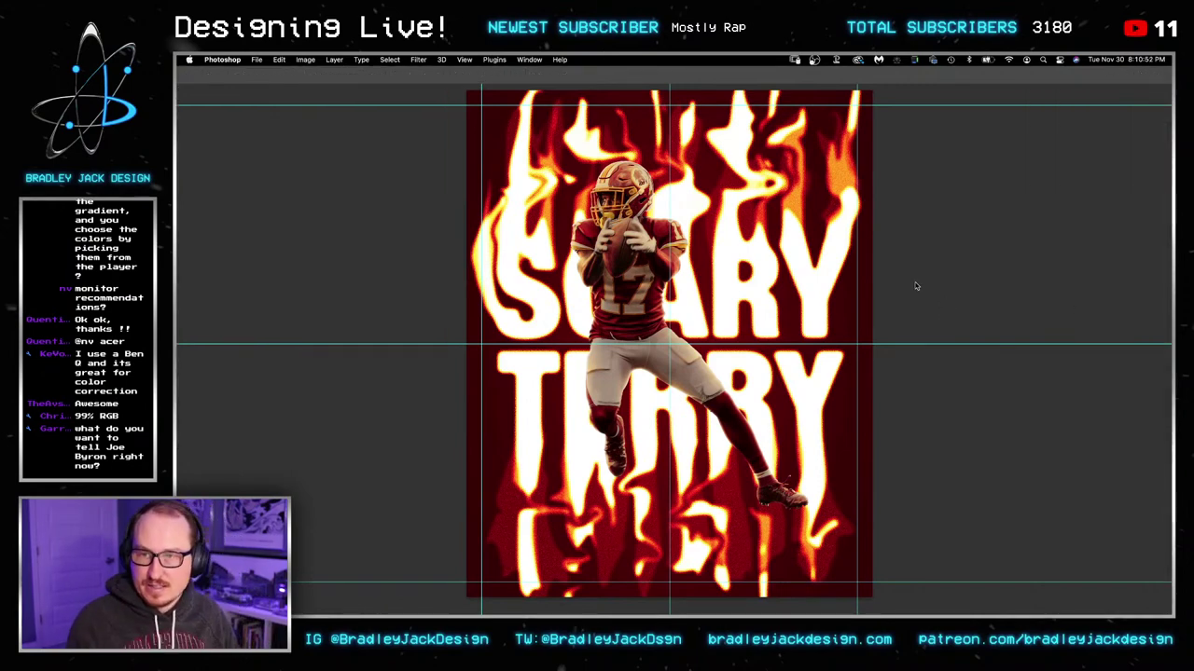
key(super+Tab)
drag(802, 69, 1171, 69)
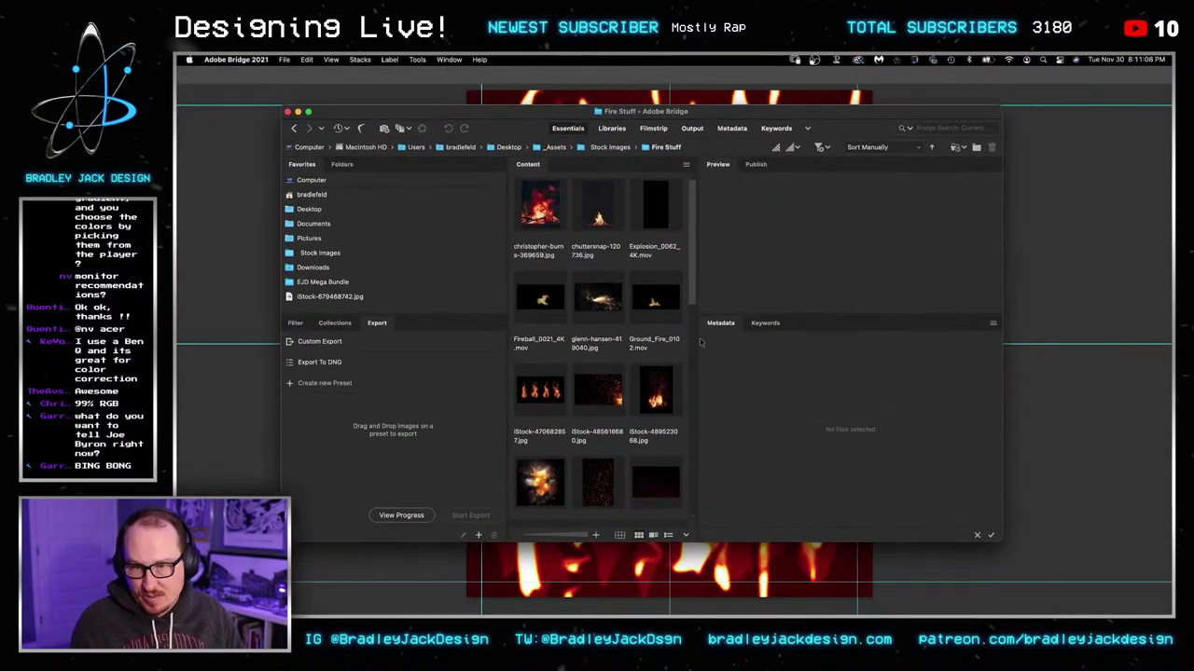
drag(697, 321, 864, 340)
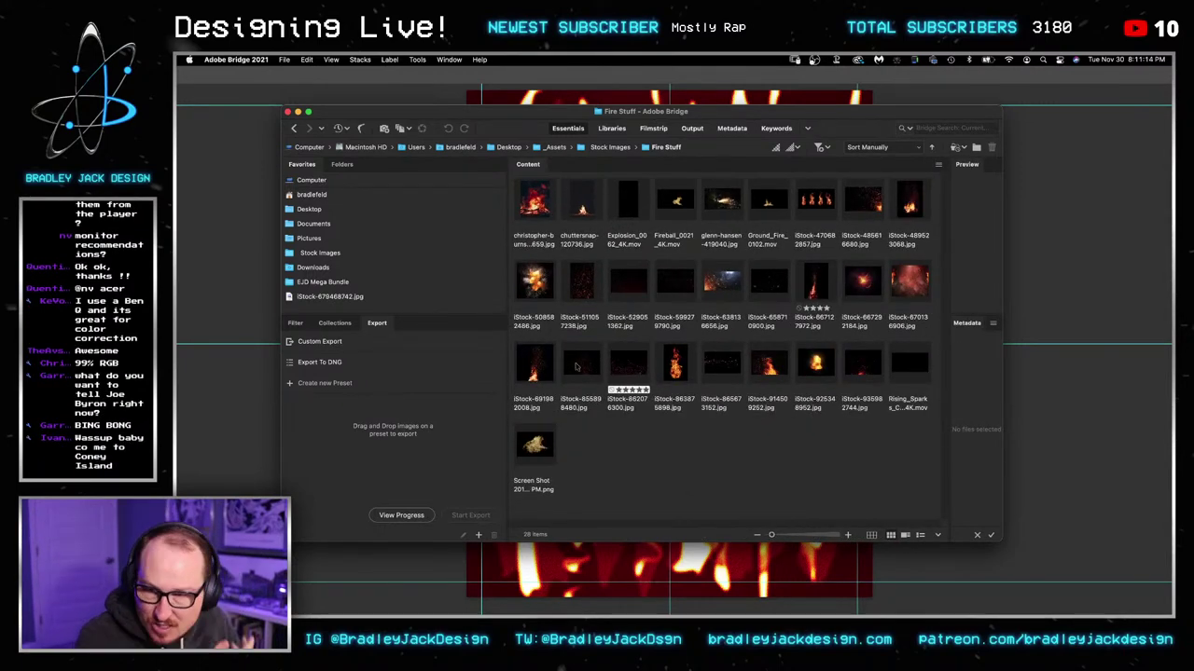
Step: Place the iStock-855898480 spark image in the poster, set it to Screen and move it down to the canvas's bottom edge
drag(576, 366, 991, 565)
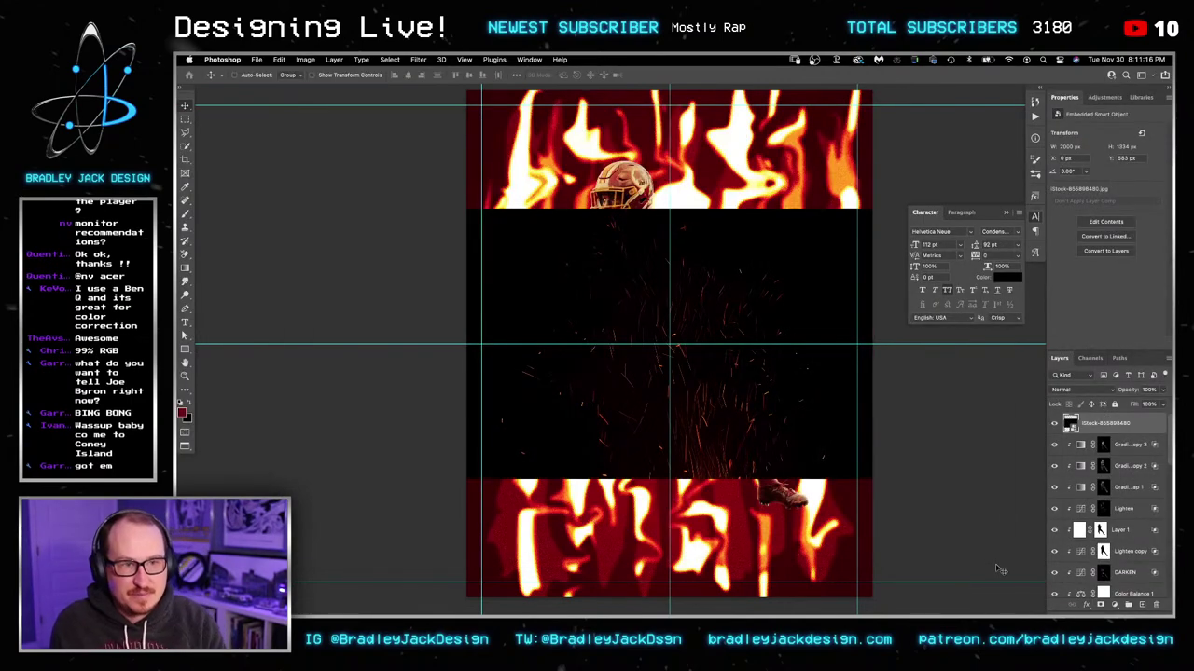
key(shift+alt+s)
key(ctrl+t)
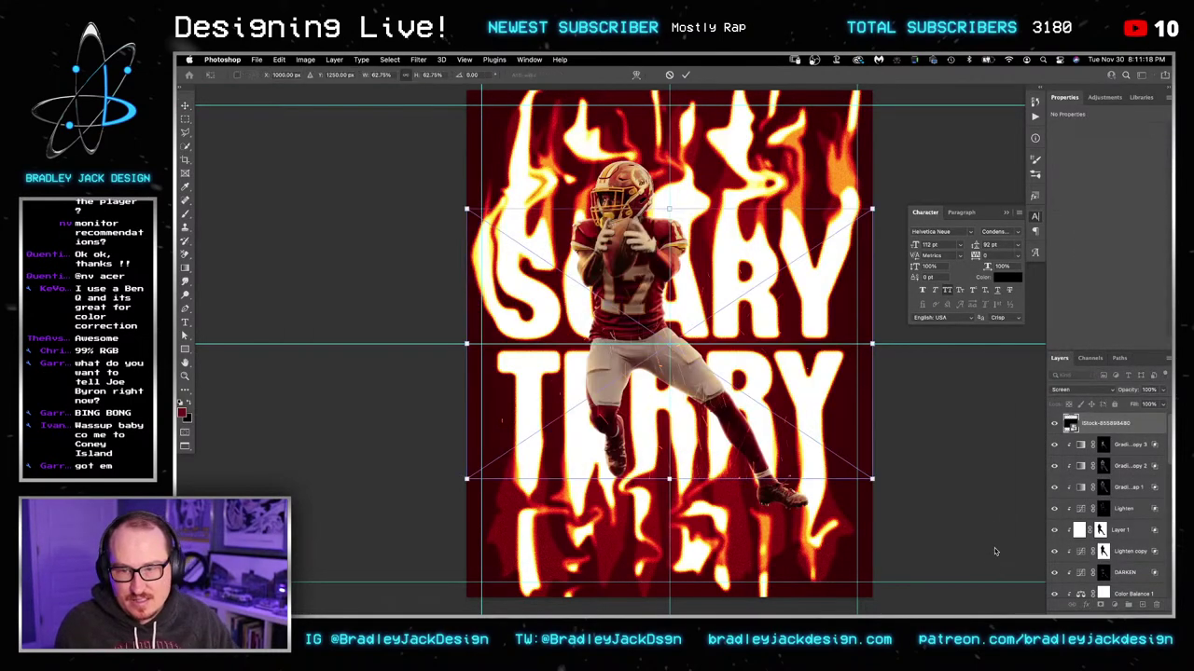
drag(824, 439, 824, 557)
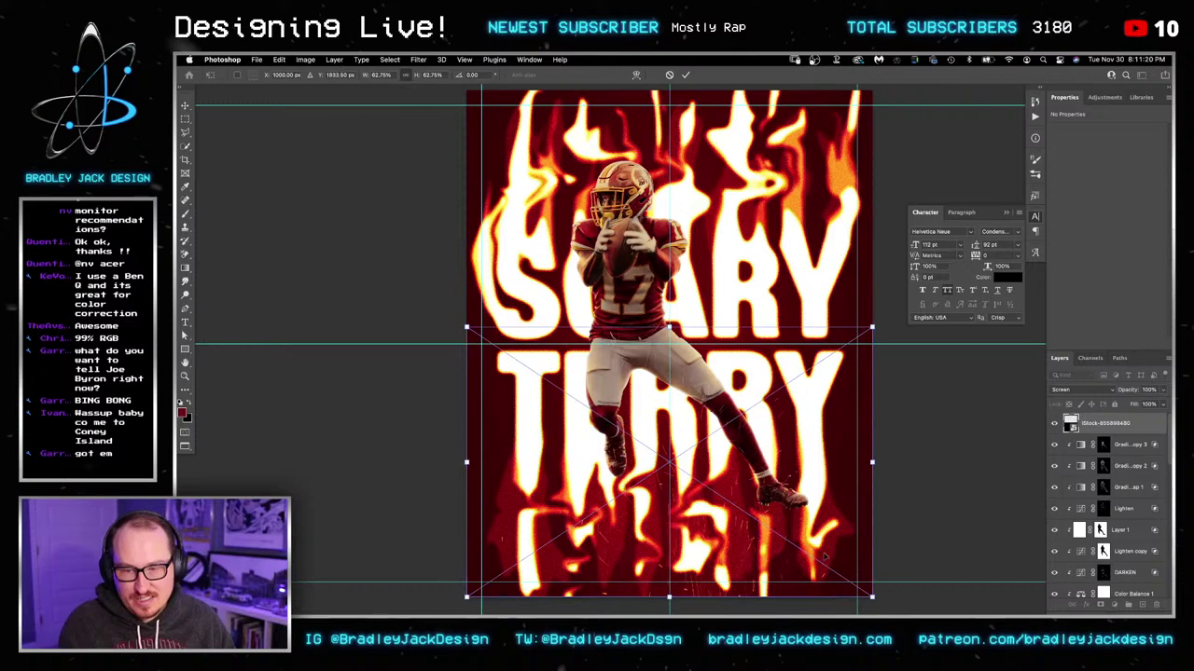
key(Return)
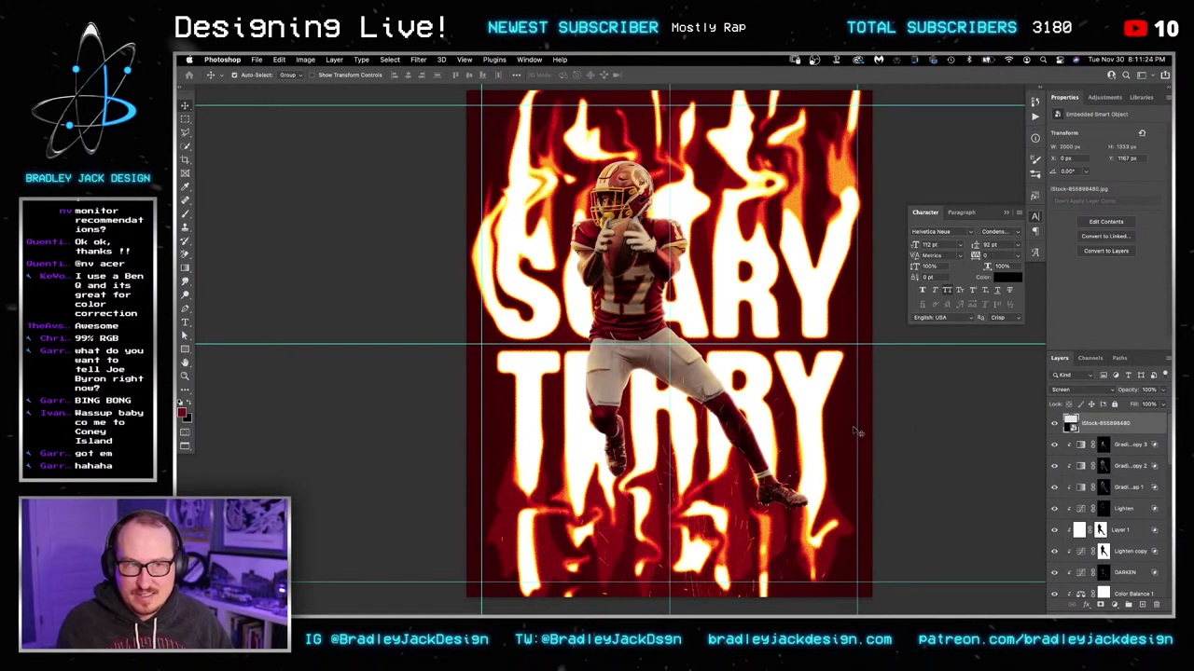
Step: Enlarge the spark image to about 2300 px wide and nudge it 60 px to the right
key(ctrl+t)
drag(466, 298, 402, 299)
key(Return)
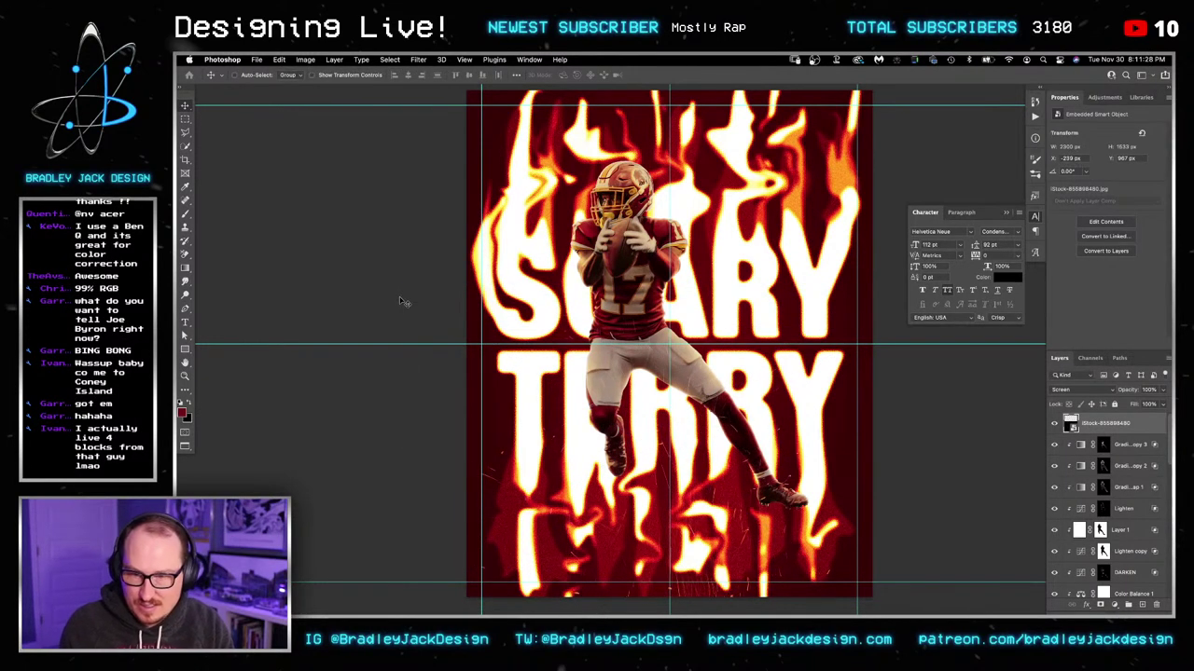
key(shift+Right)
key(shift+Right)
key(shift+Right)
key(shift+Right)
key(shift+Right)
key(shift+Right)
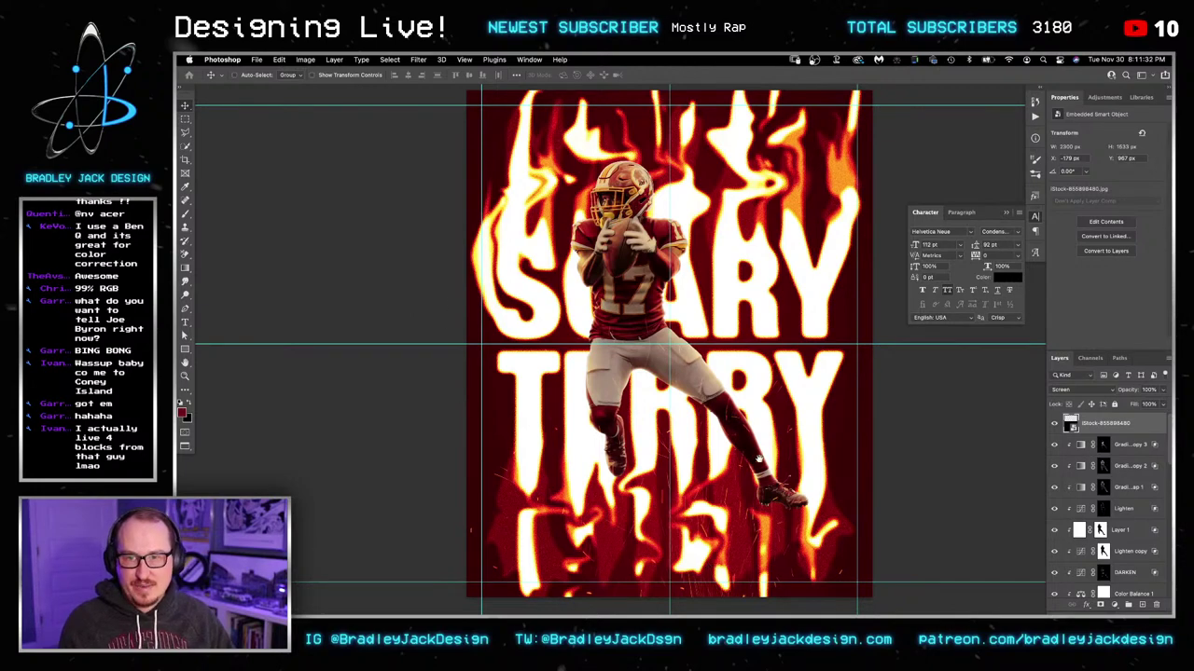
drag(759, 458, 733, 441)
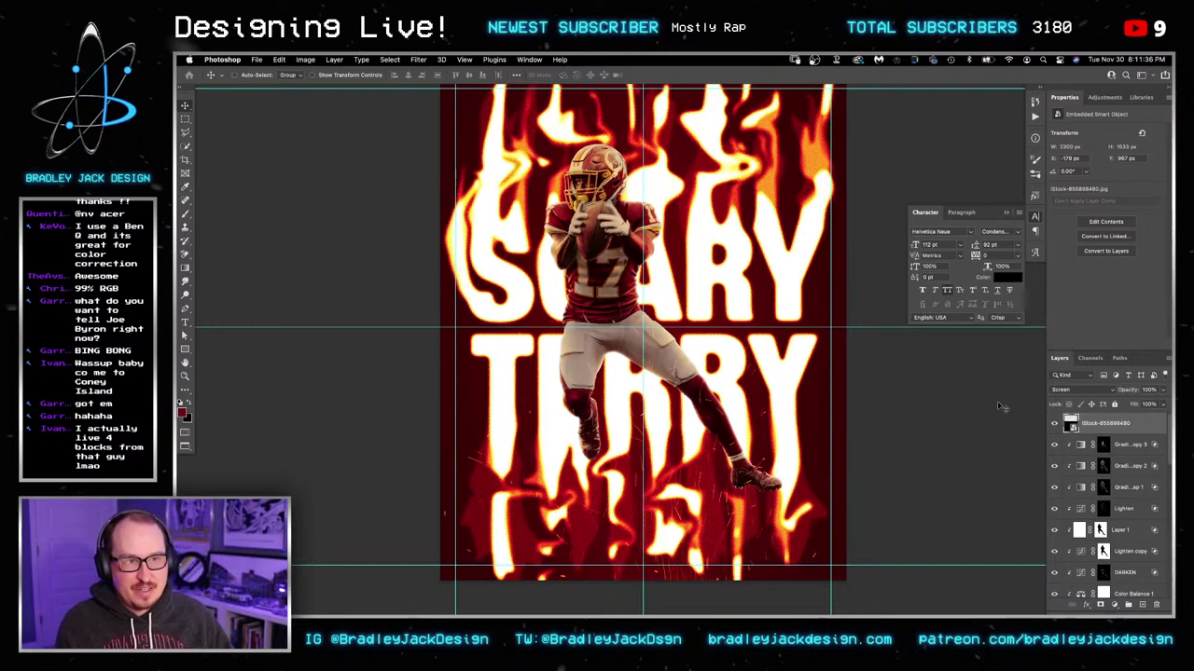
Step: Place the iStock-658710900 ember image from Adobe Bridge, set it to Screen and enlarge it to about 18.47% so it overfills the poster
key(super+Tab)
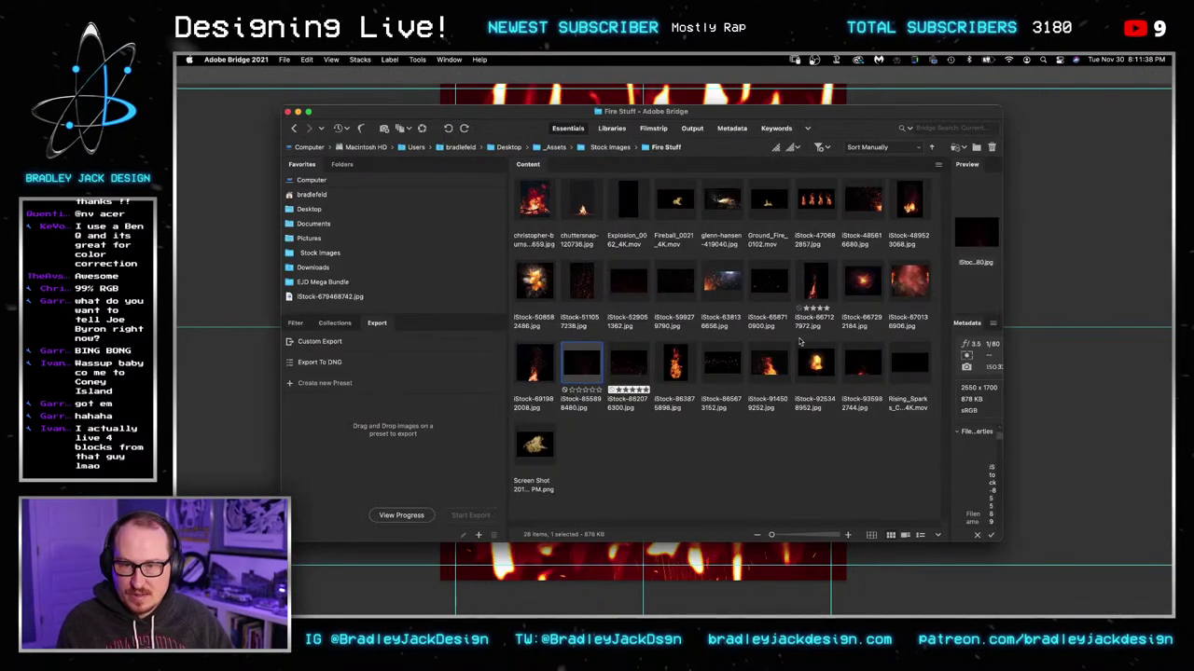
click(631, 200)
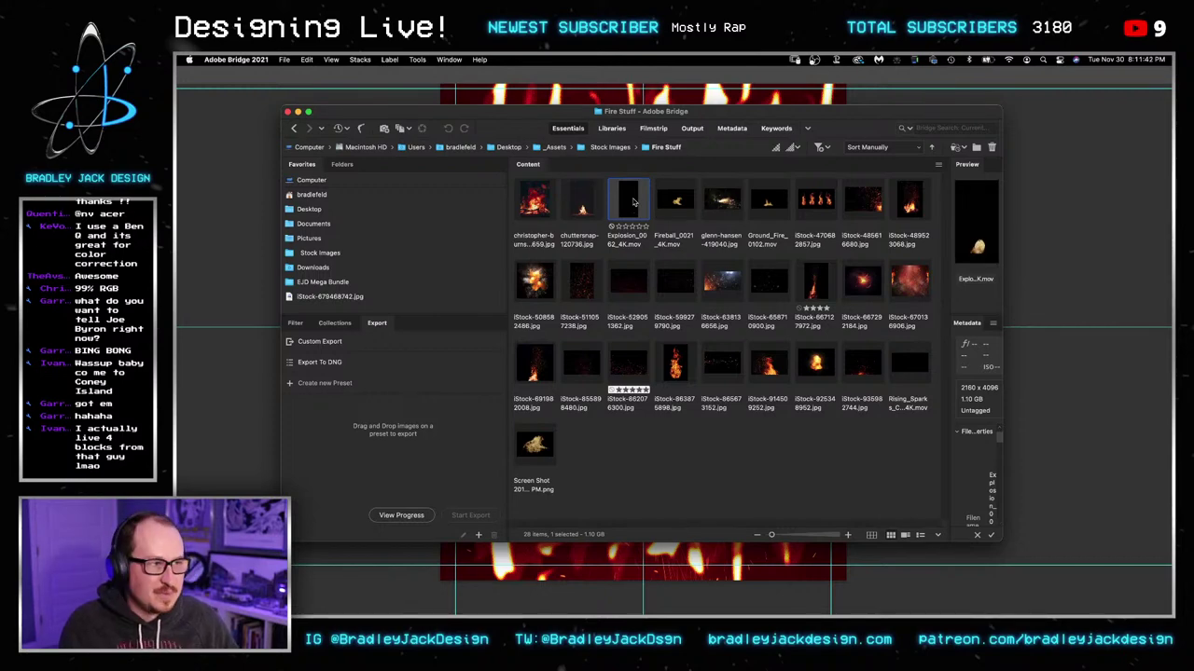
click(670, 291)
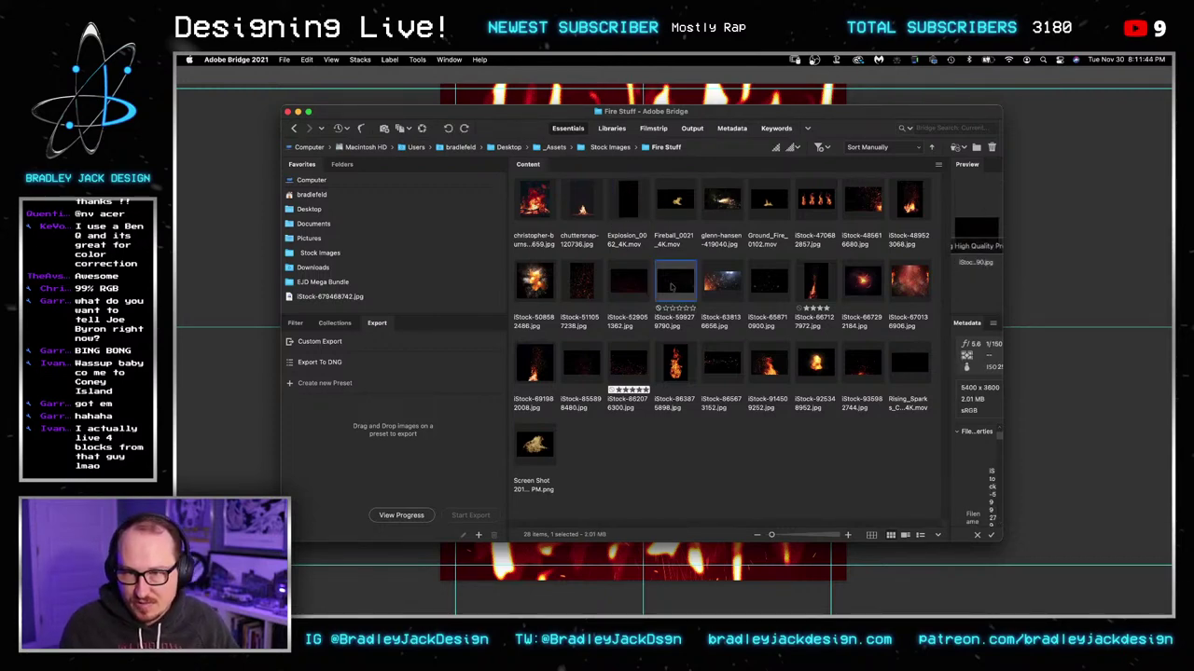
drag(672, 284, 946, 549)
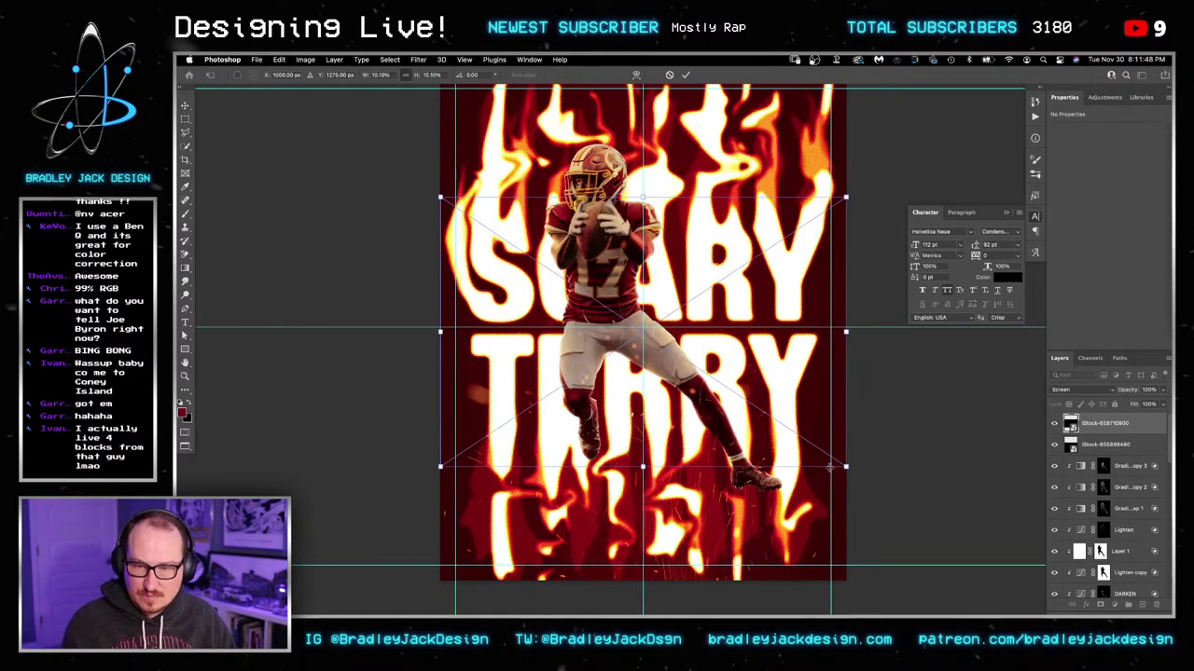
drag(829, 468, 898, 537)
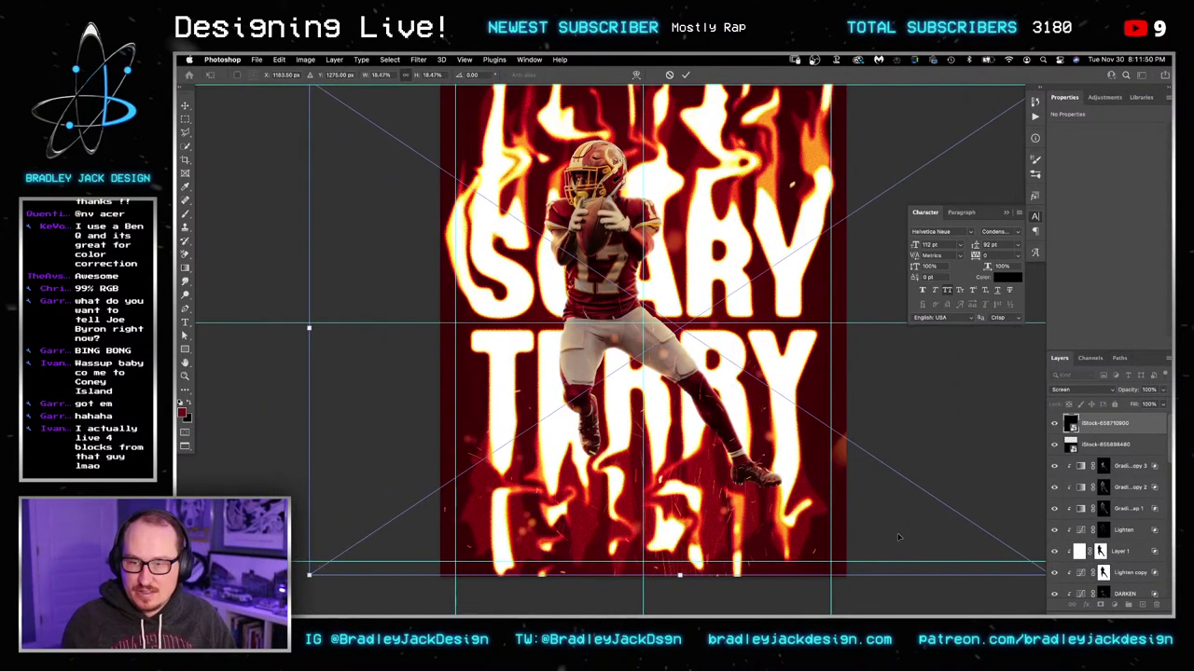
key(Return)
key(super+Tab)
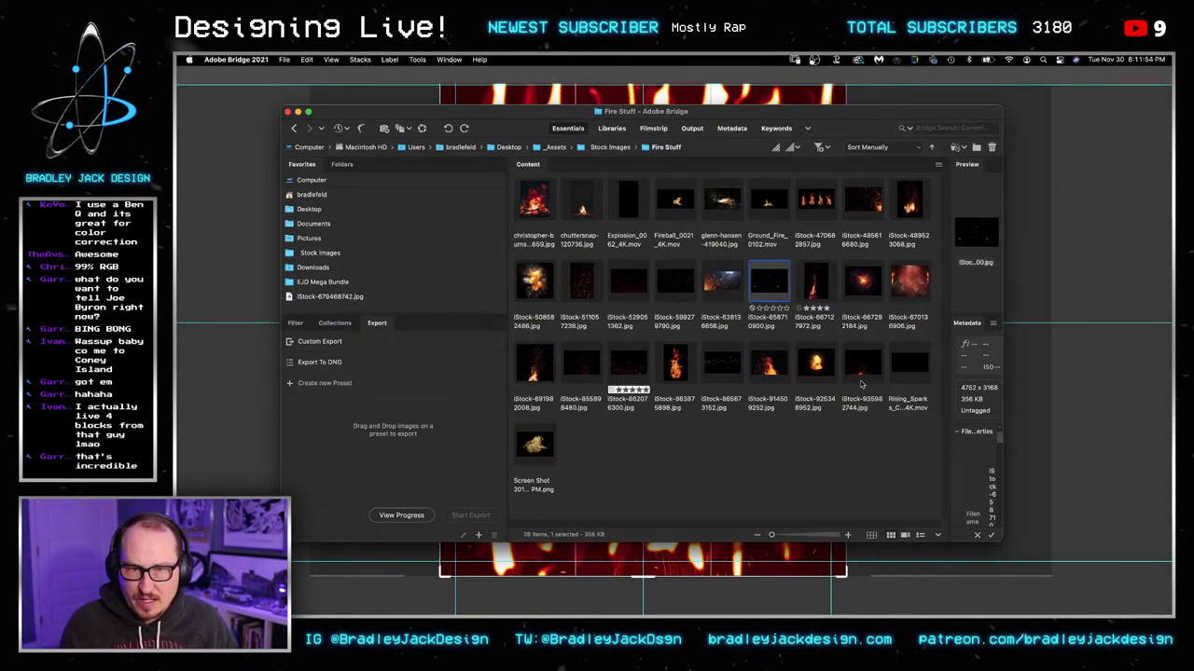
key(super+Tab)
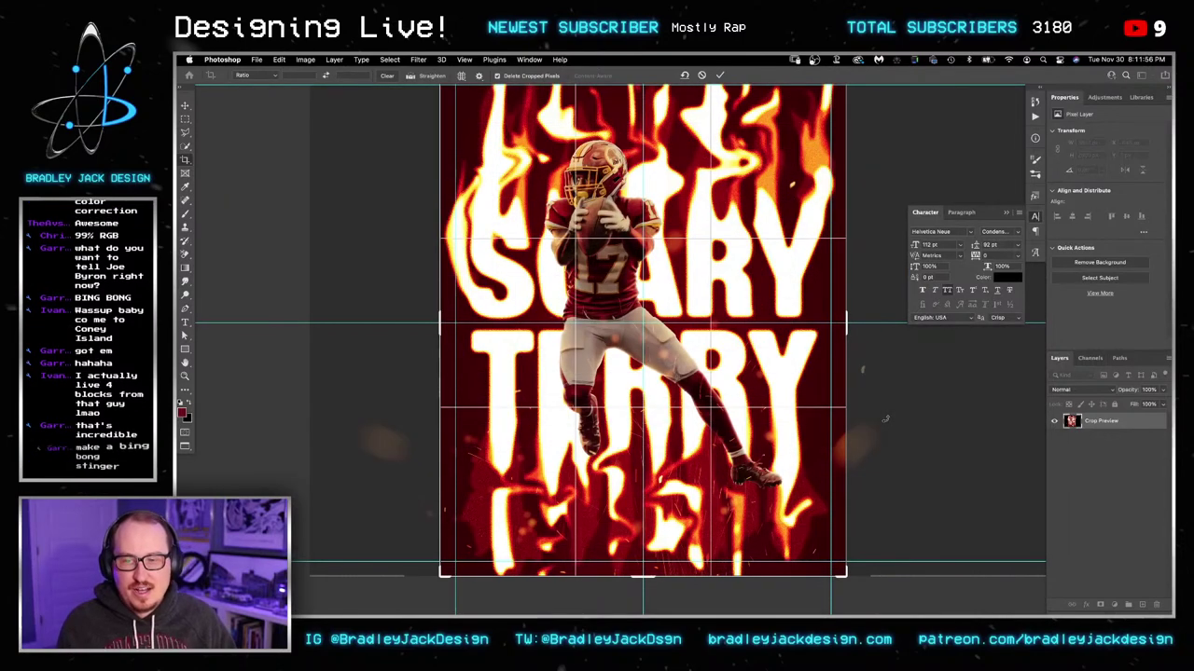
key(Return)
drag(772, 411, 748, 392)
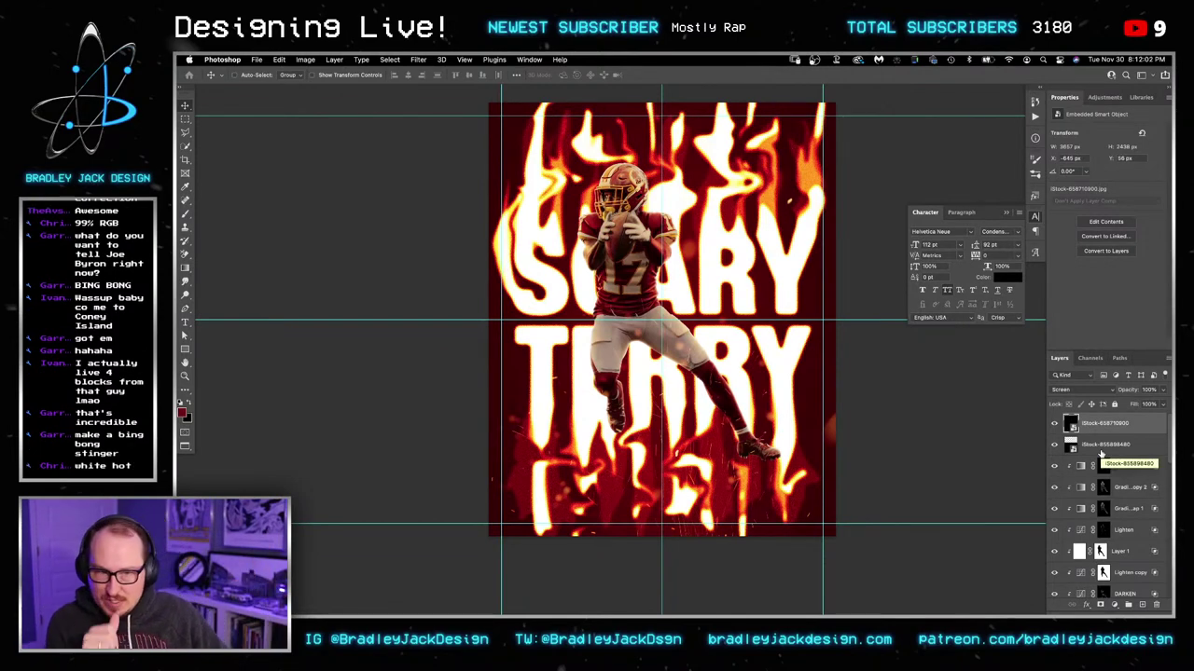
Step: Select the iStock-855898480 layer and, from Adobe Bridge, place EJD-Light-Leak-001 from the EJD Light FX Pack's Light Leaks folder above it
click(1101, 450)
key(super+Tab)
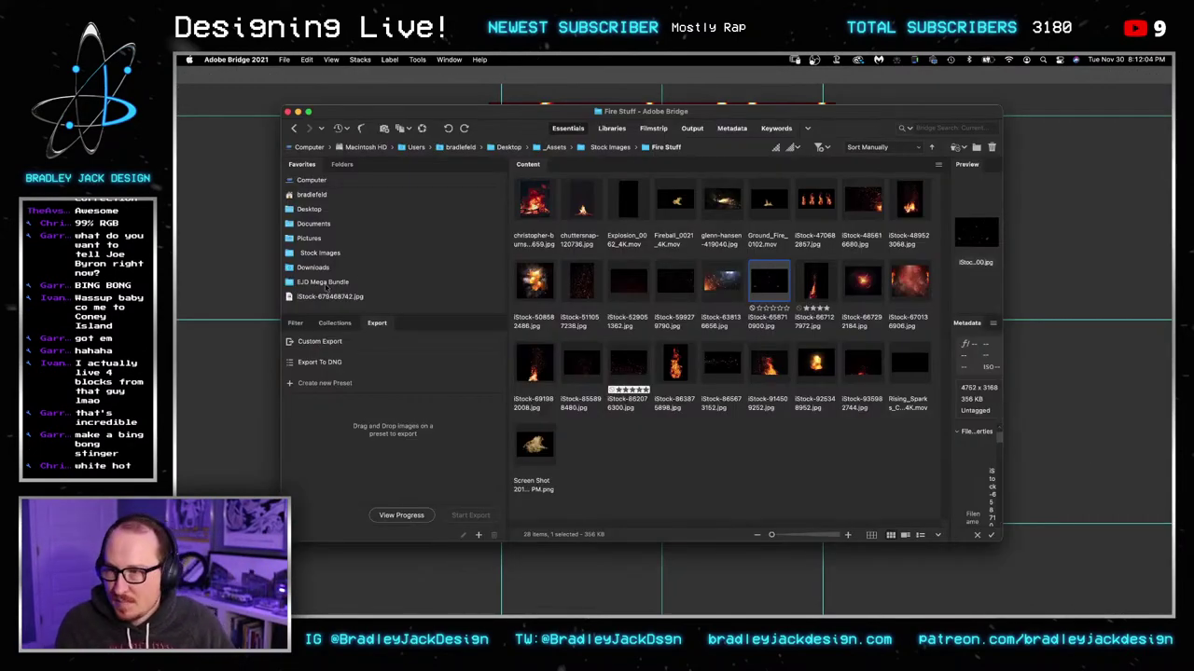
click(323, 281)
double_click(576, 199)
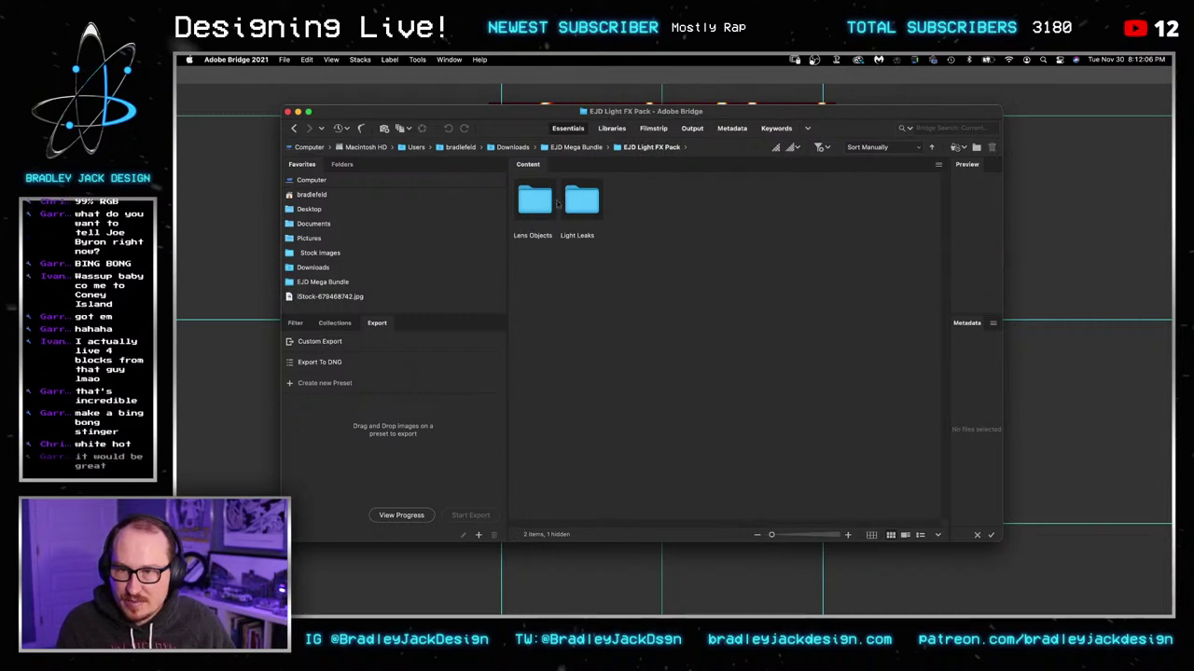
double_click(580, 200)
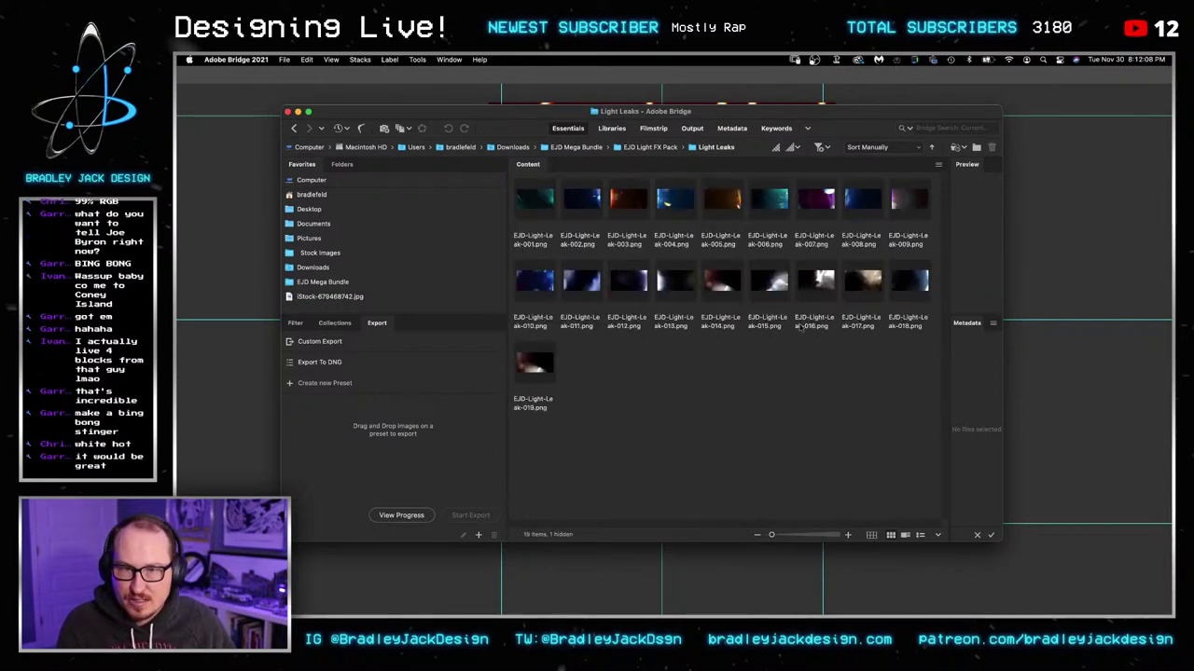
click(811, 534)
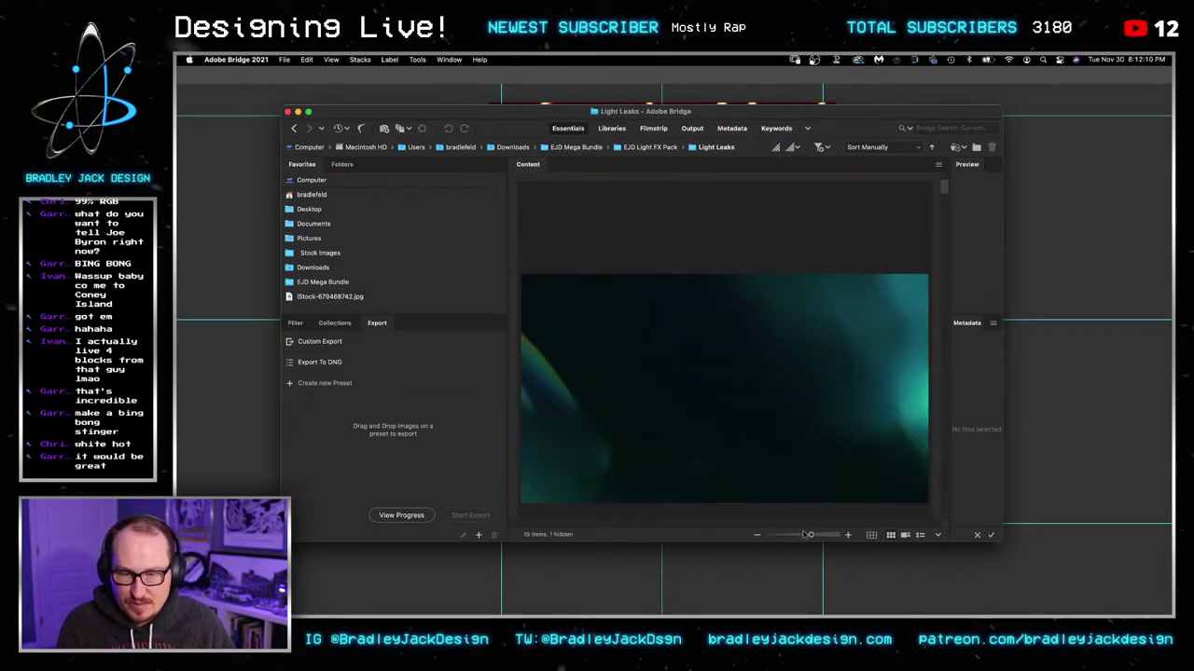
drag(796, 452, 1093, 426)
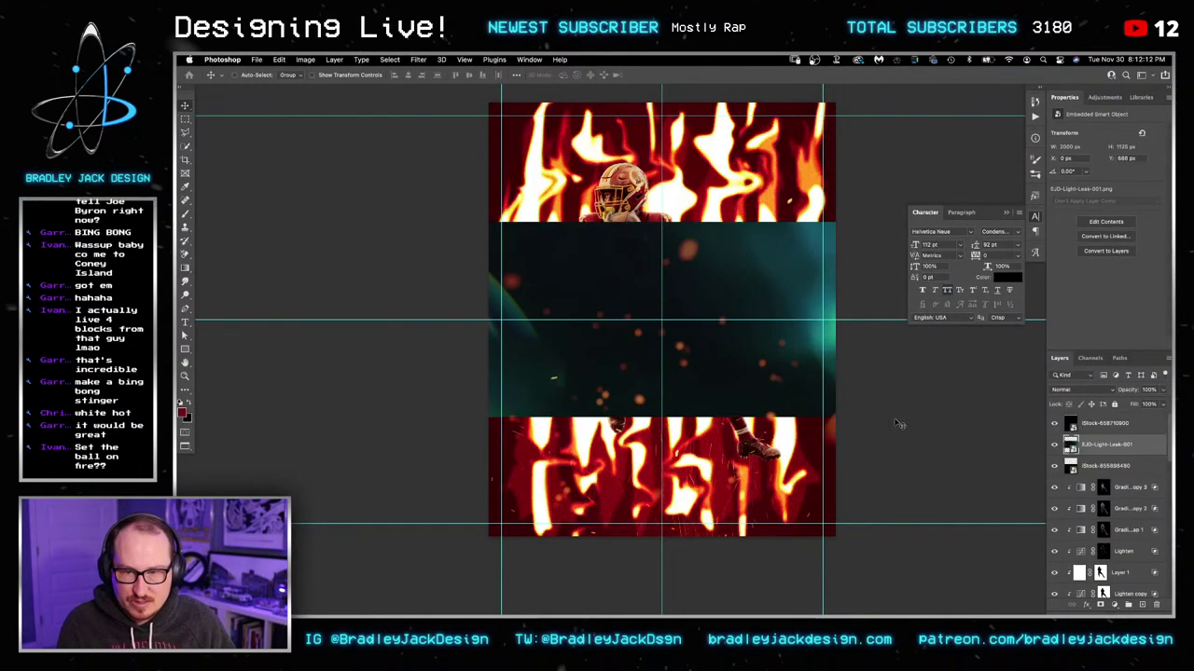
Step: Stretch the light leak image to cover the full 2000 × 2500 px canvas
key(super+t)
drag(661, 222, 665, 349)
key(Return)
key(super+0)
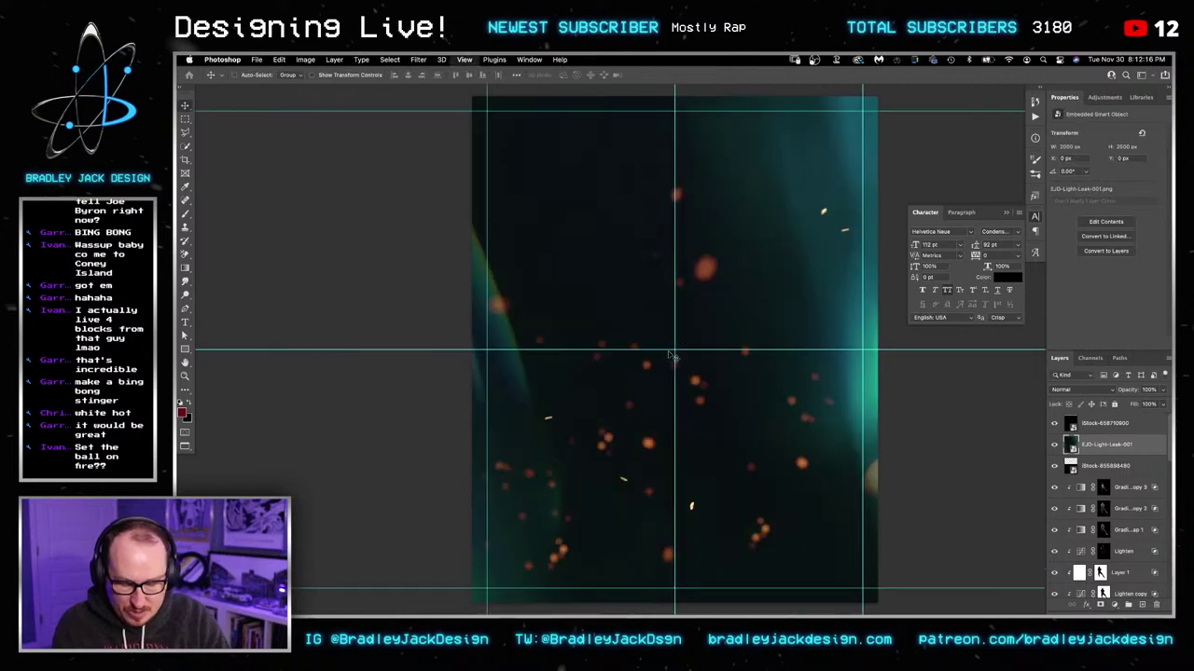
Step: Clip a gradient map copy to the light leak, delete its layer mask and set it to Normal at 100% opacity
scroll(1130, 526, down, 1)
drag(1124, 480, 1119, 436)
right_click(1102, 434)
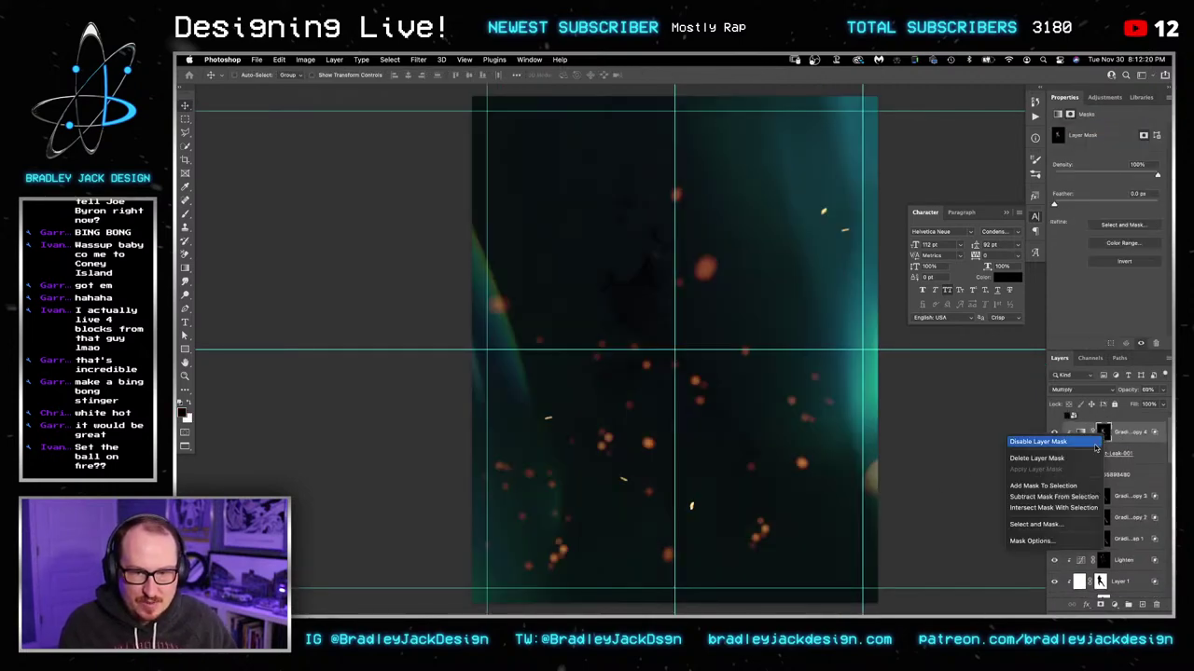
click(1087, 457)
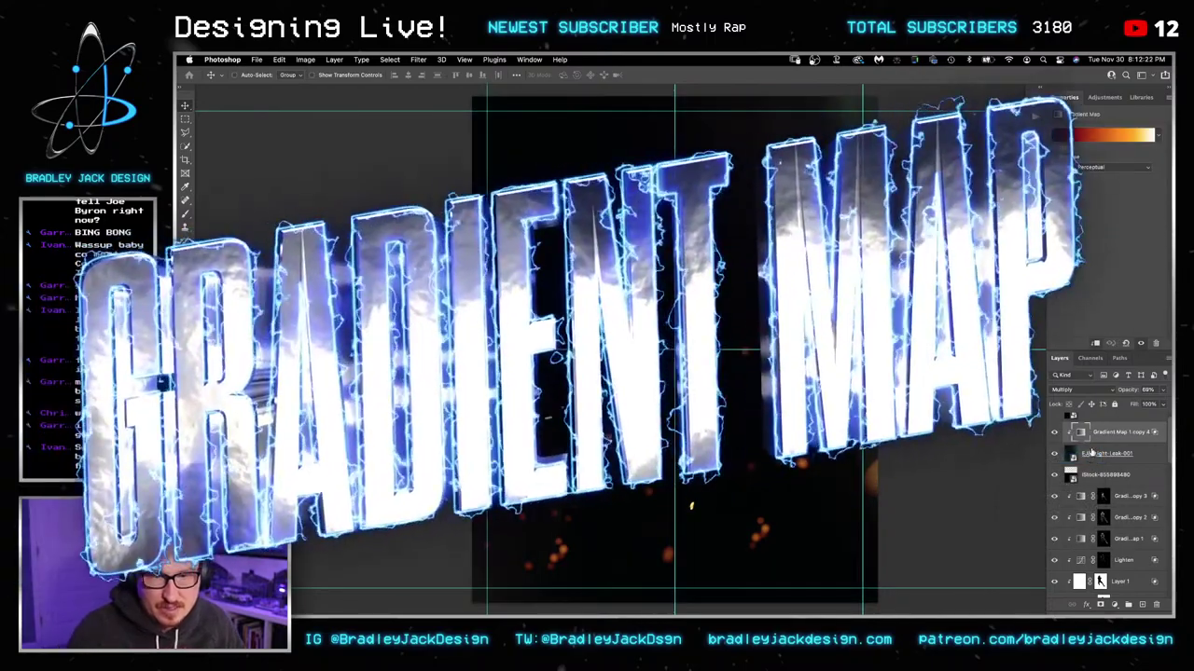
key(0)
key(shift+alt+n)
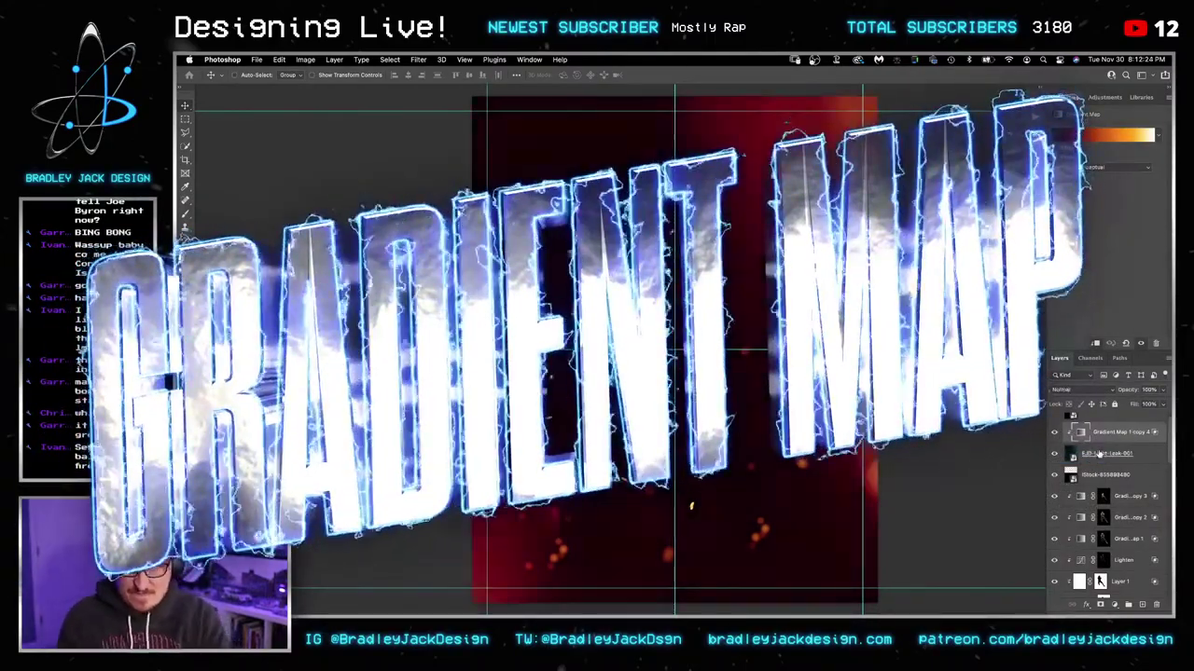
Step: Set the light leak layer to Screen and clip a Levels adjustment to it with the black input level at about 32
click(1138, 461)
key(alt+shift+s)
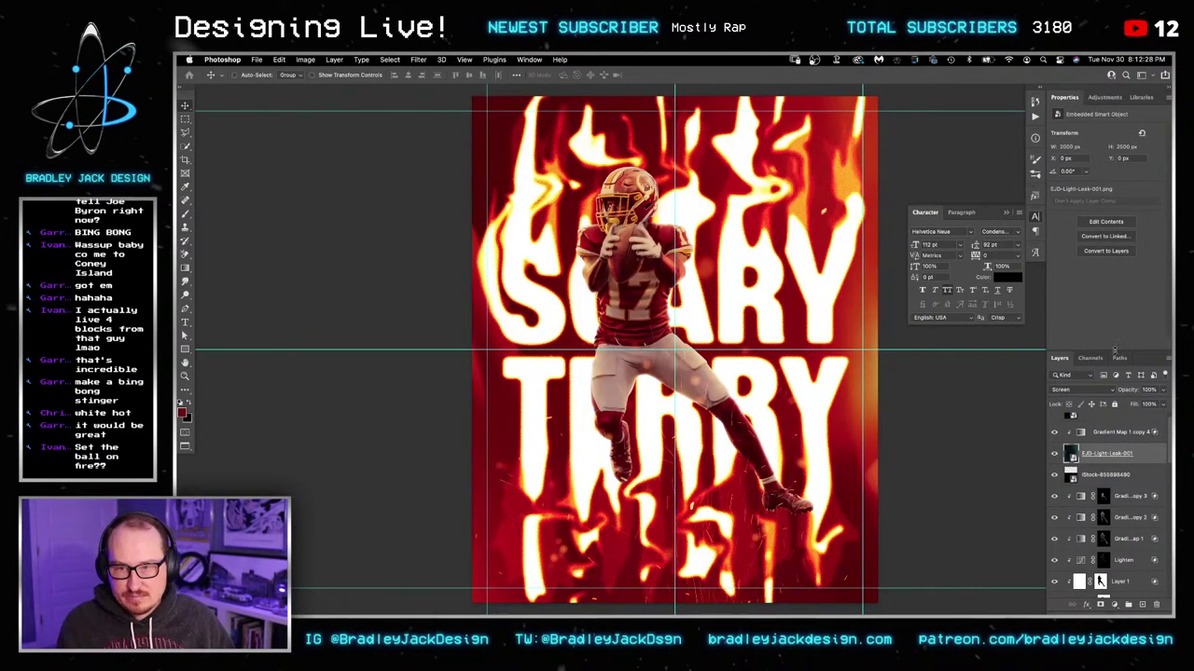
click(1104, 97)
click(1073, 128)
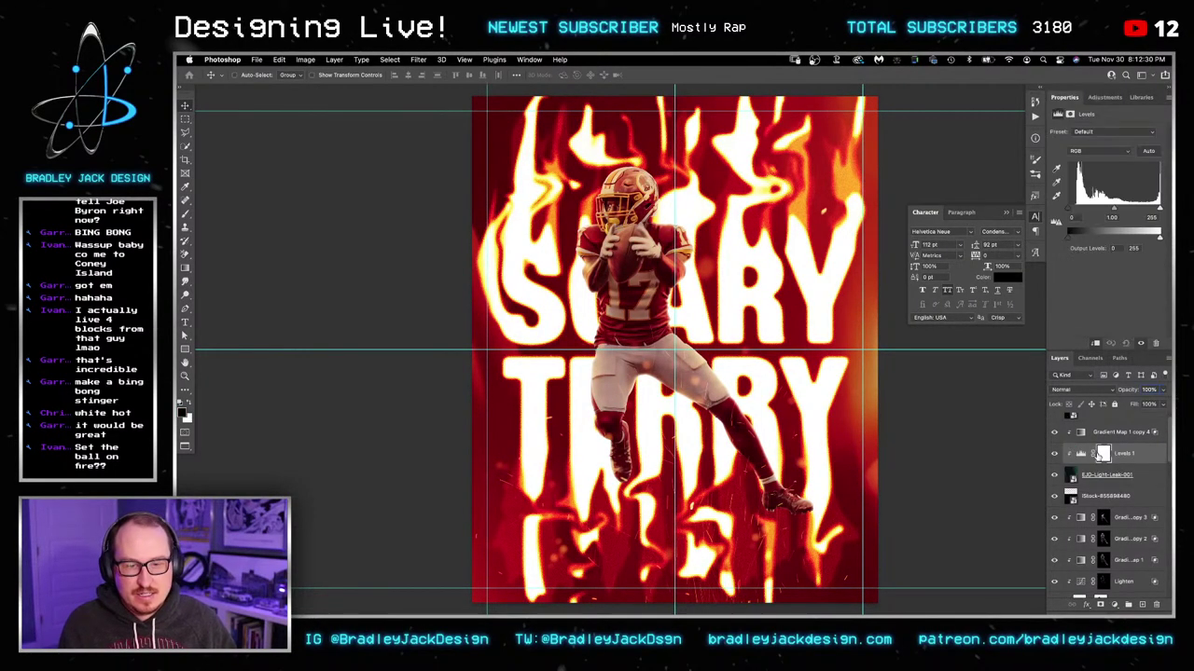
drag(1071, 213, 1080, 213)
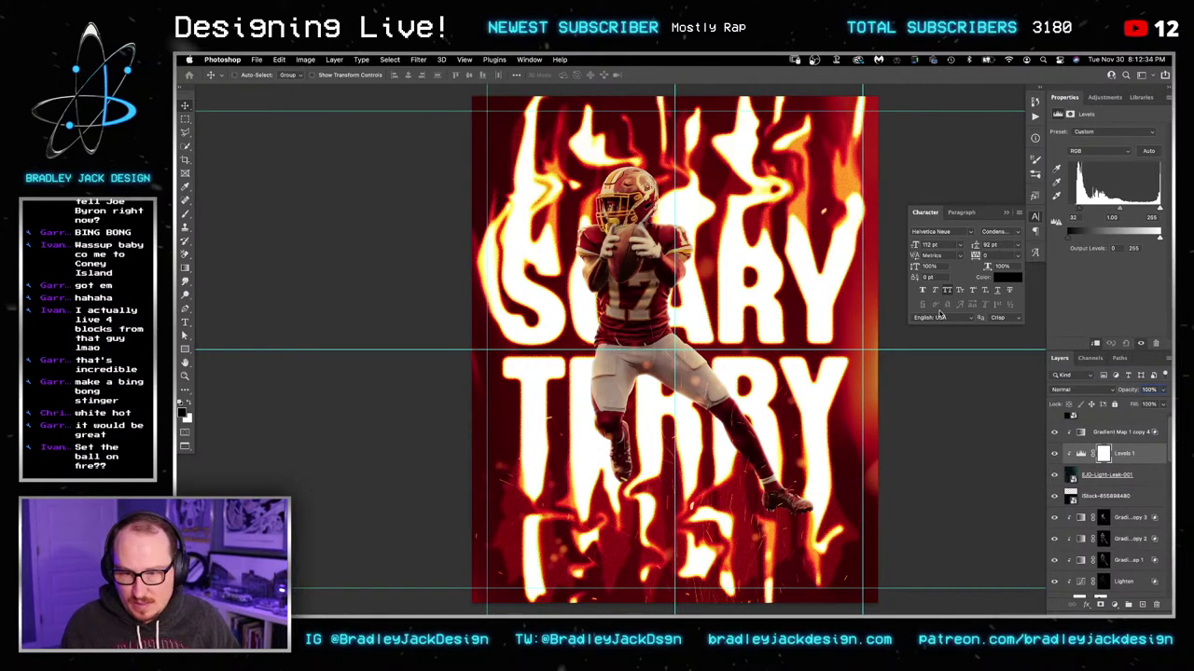
scroll(780, 315, down, 3)
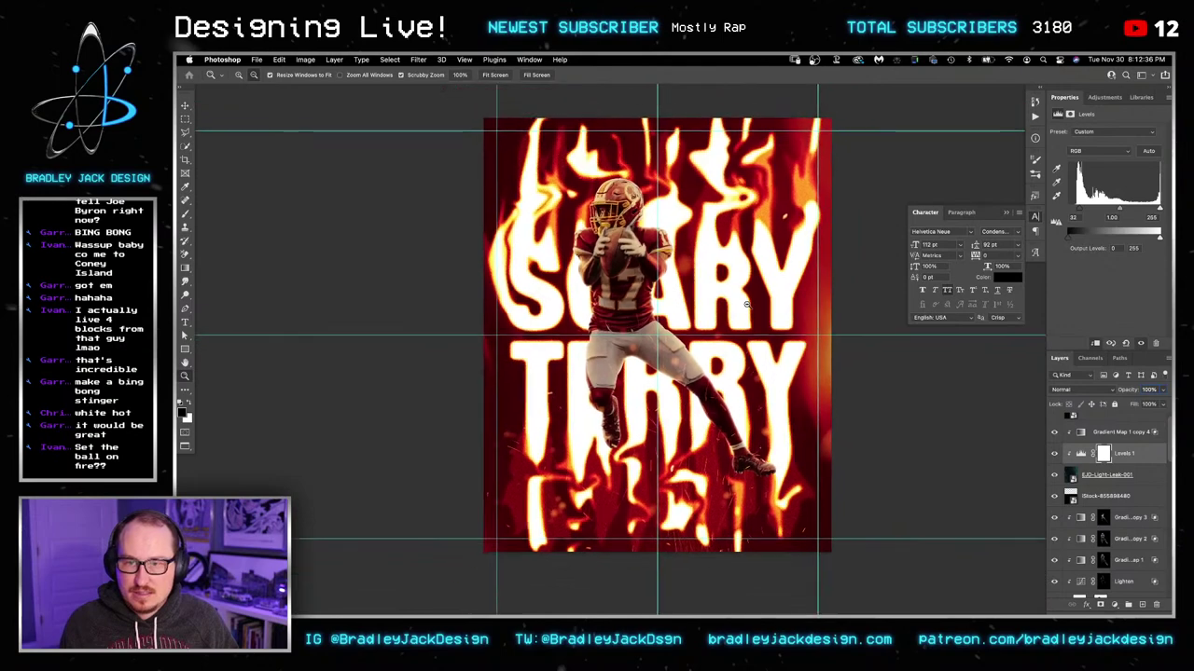
drag(752, 307, 741, 304)
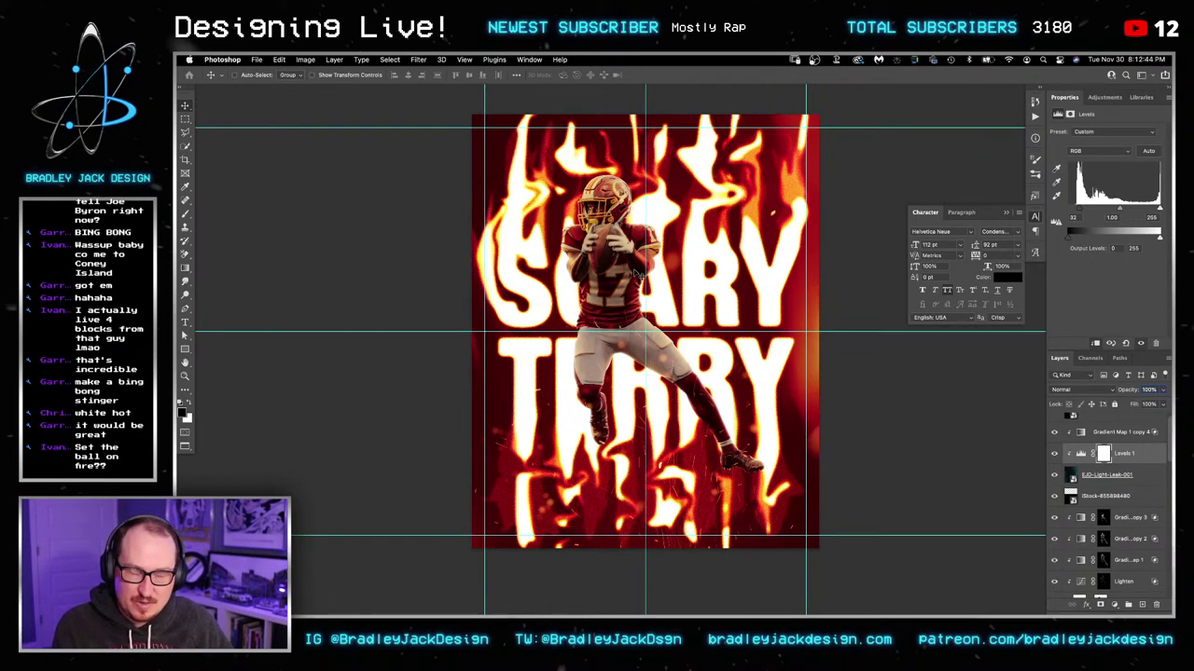
Step: Compare the light leak with and without its gradient map, and set that gradient map's blend mode to Color
click(1082, 433)
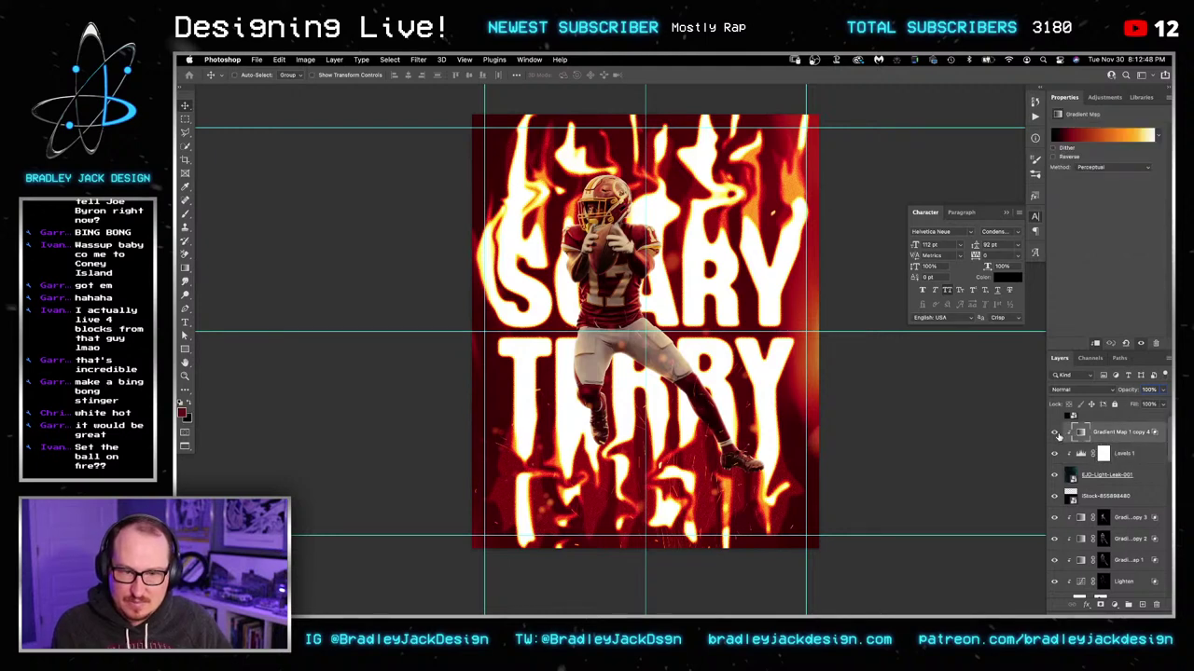
click(1055, 433)
click(1055, 433)
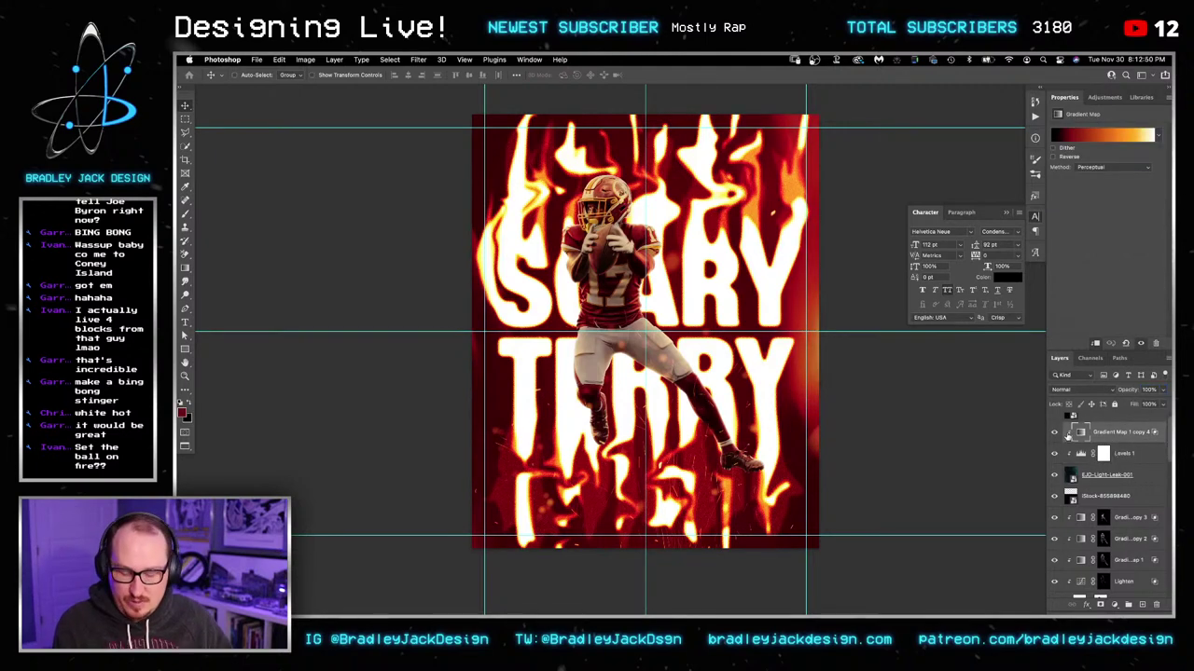
key(shift+minus)
key(shift+minus)
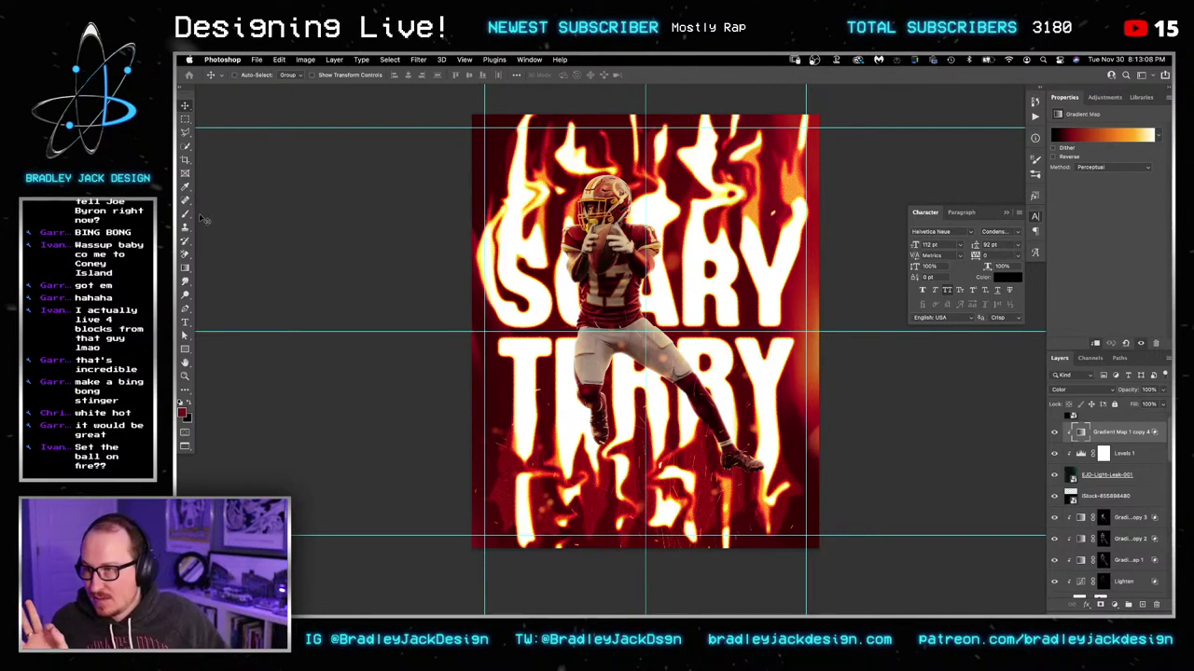
Step: Draw a nearly horizontal pen line about 3037 px wide as a shape across the poster's lower edge
key(p)
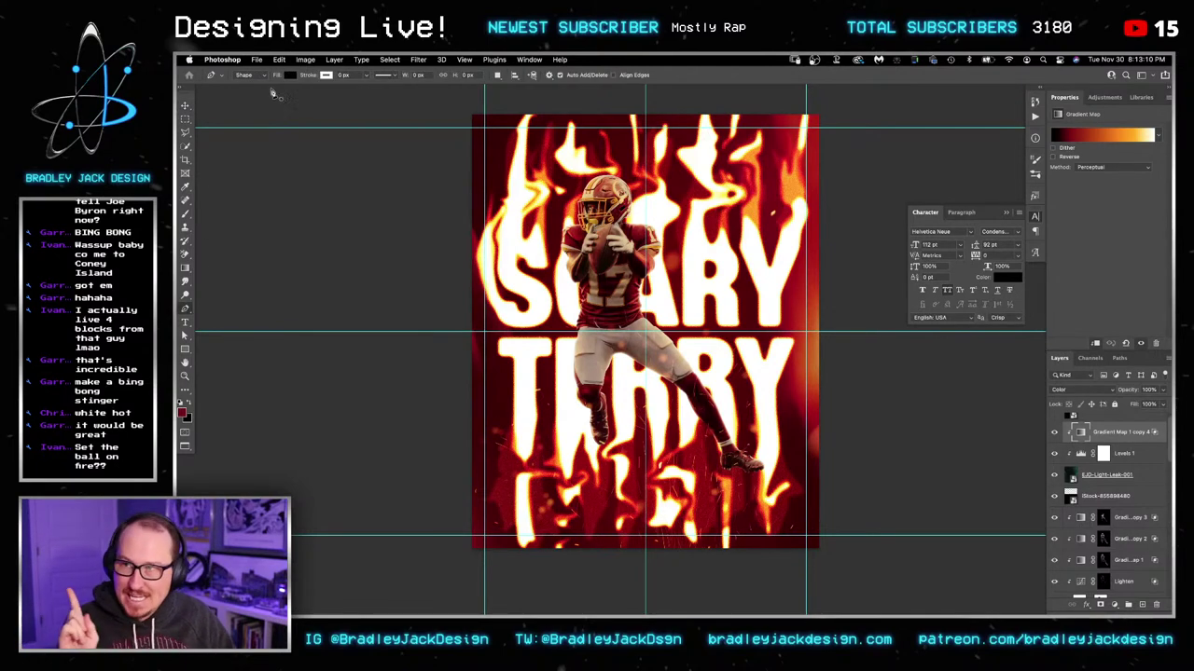
click(378, 545)
click(904, 546)
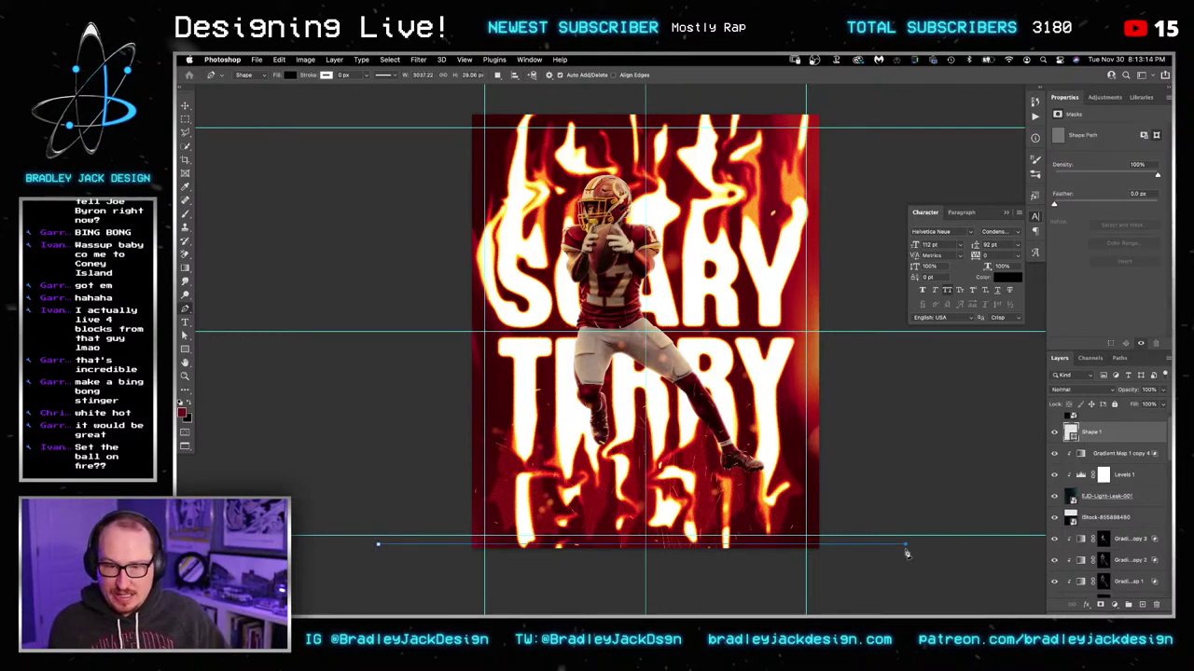
key(Return)
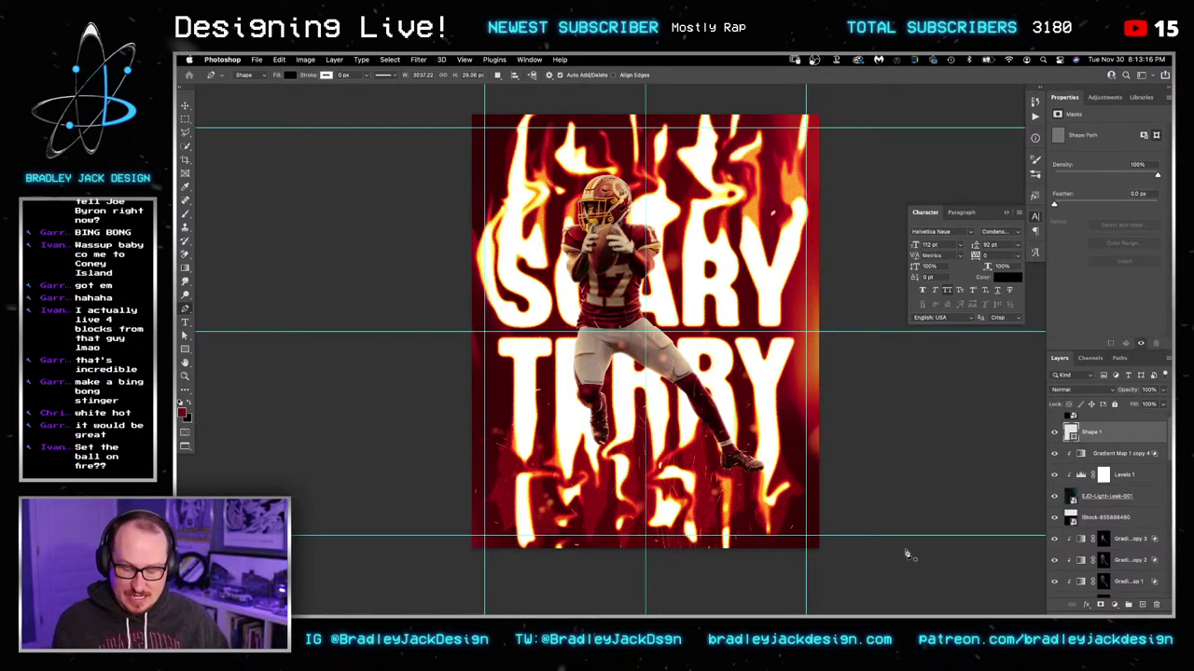
key(u)
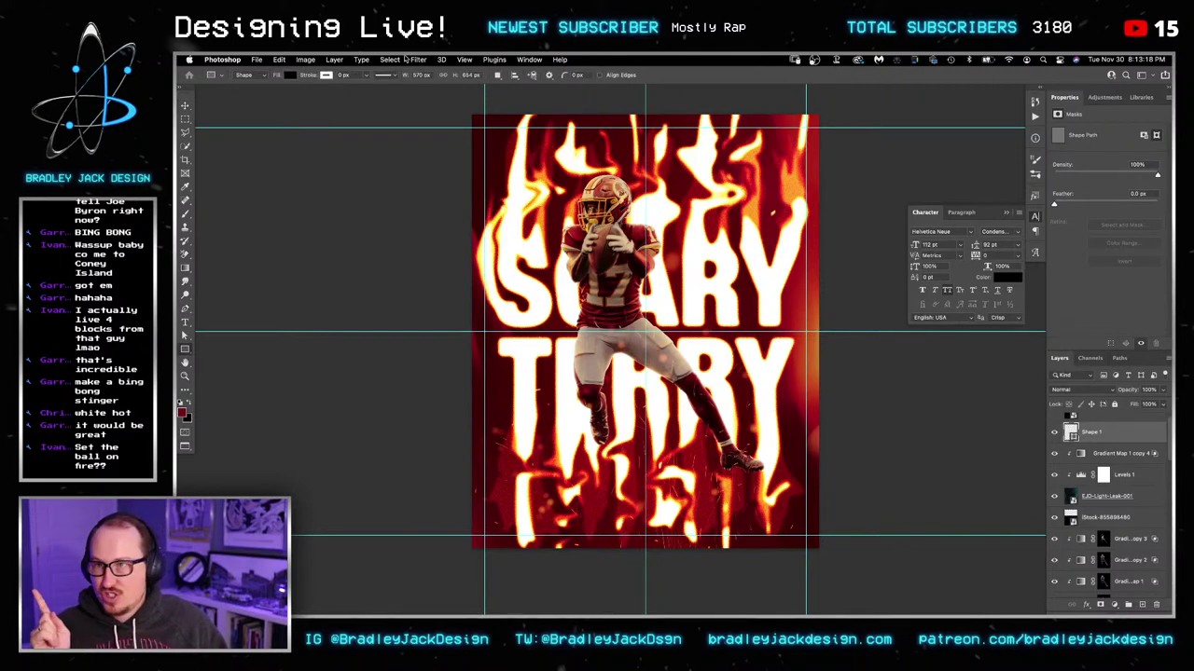
click(279, 59)
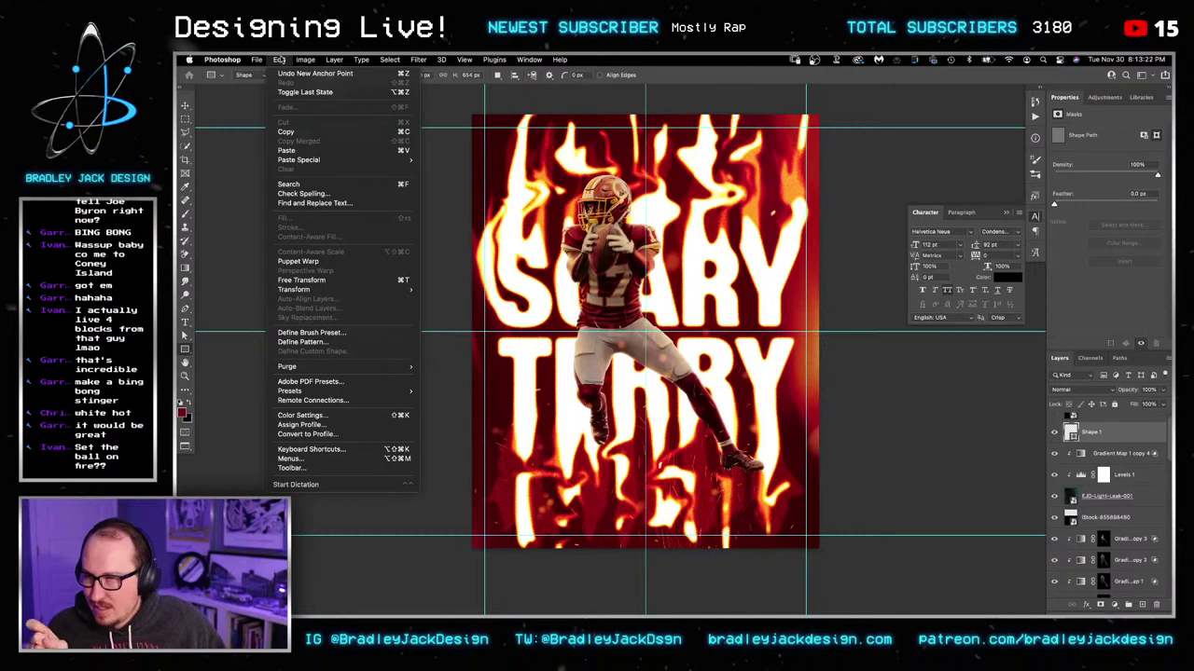
Step: Try to apply the Flame render filter to the Shape 1 layer
mouse_move(305, 60)
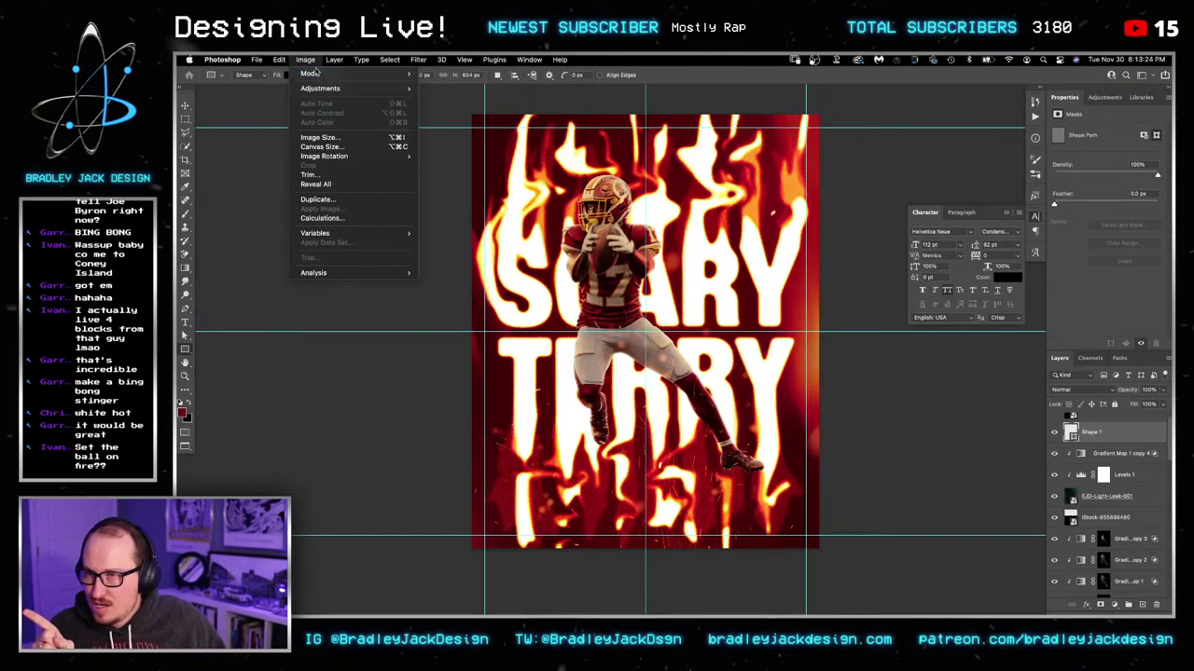
mouse_move(339, 65)
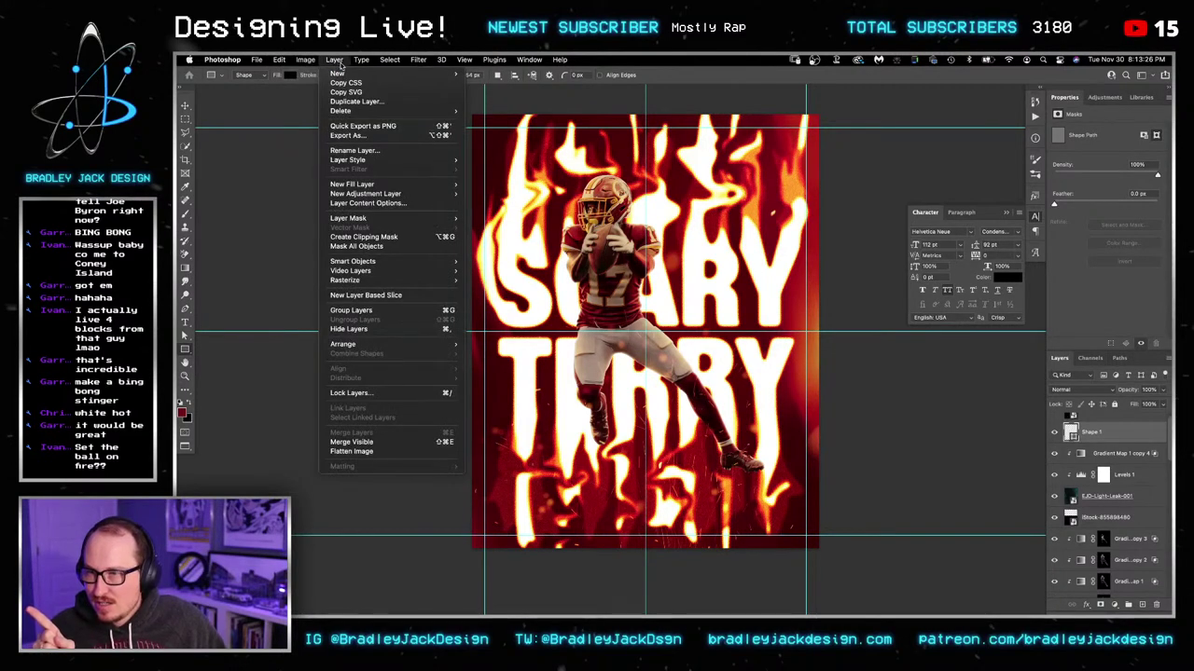
mouse_move(418, 62)
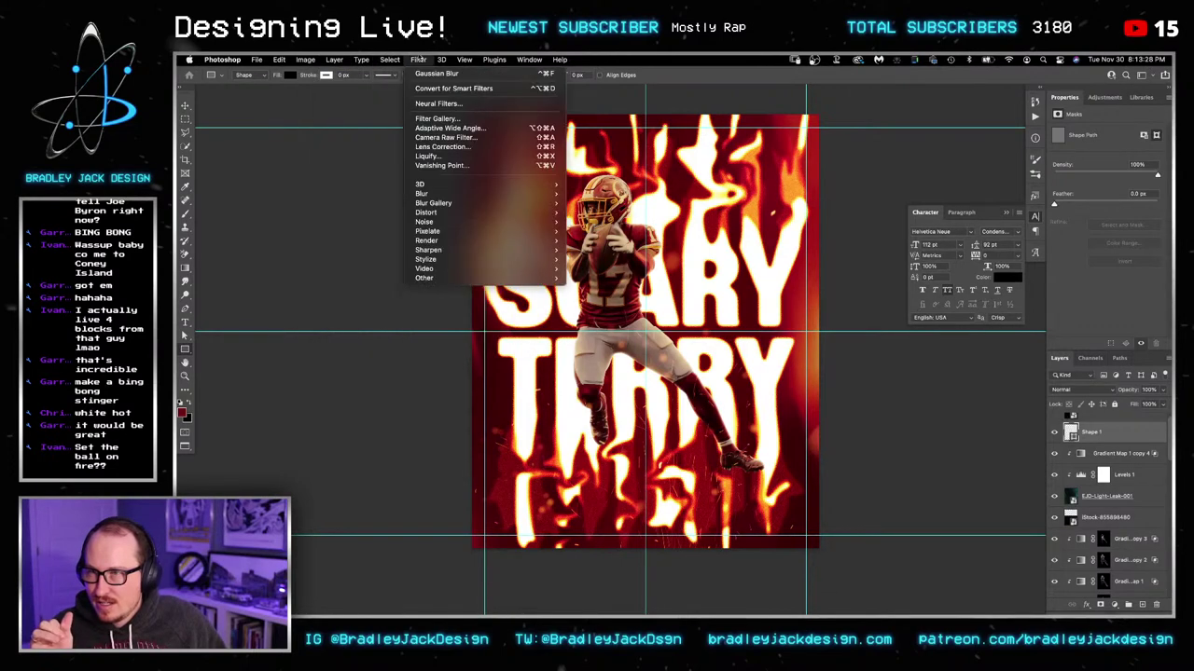
mouse_move(503, 241)
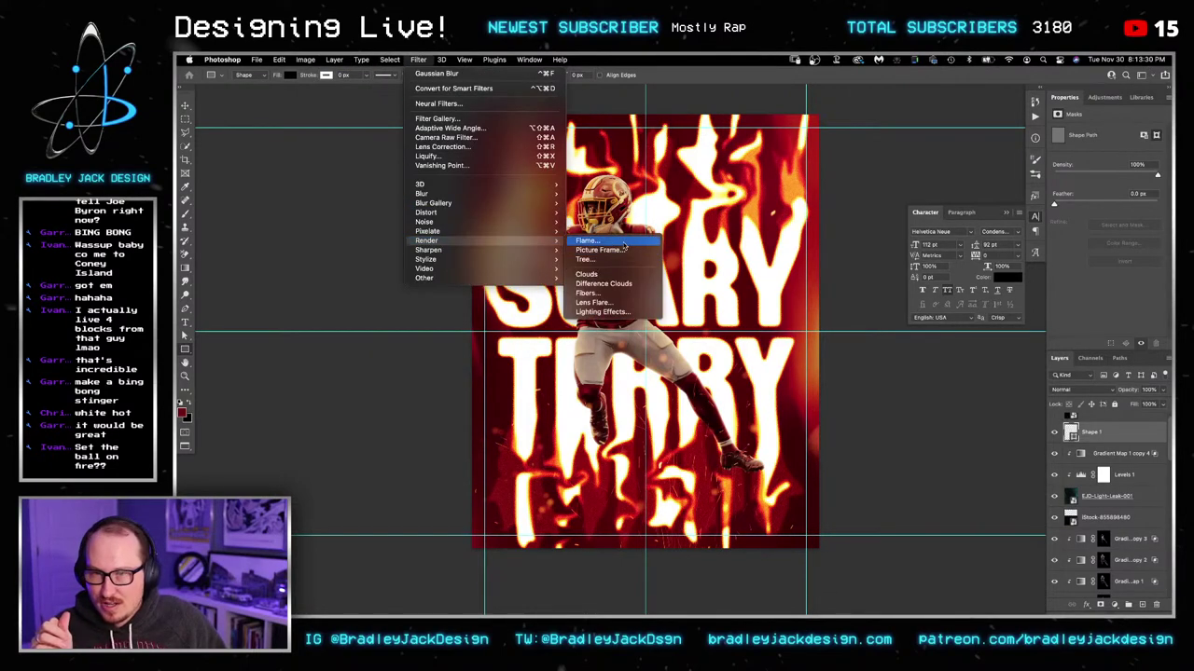
click(624, 244)
click(687, 271)
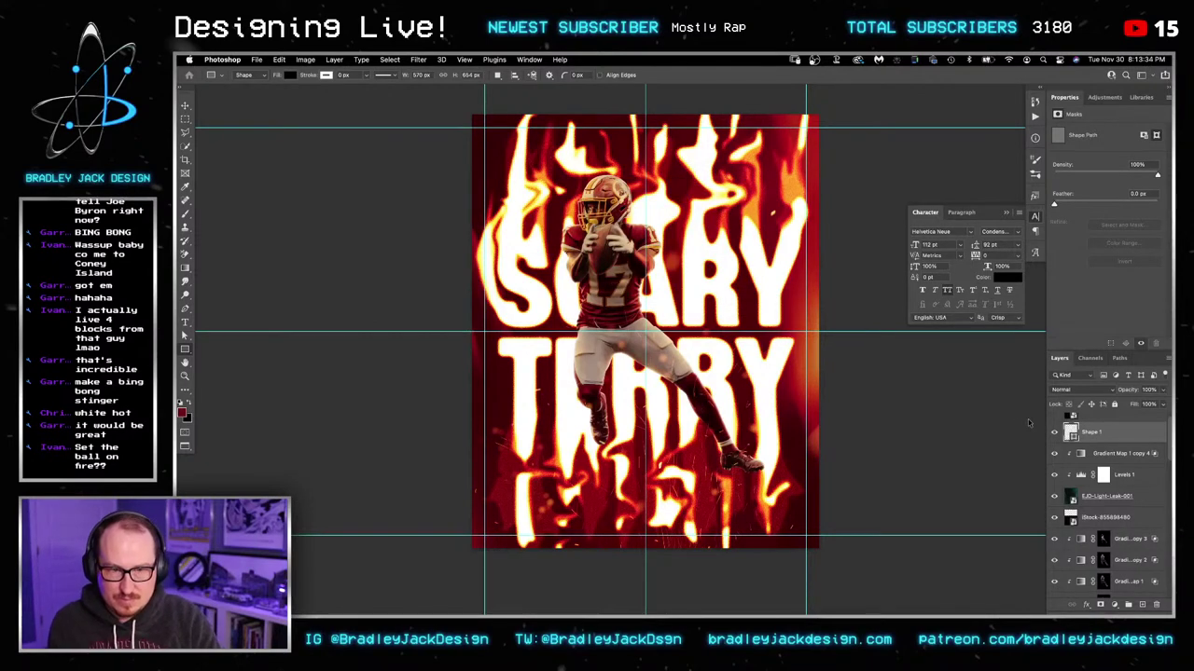
Step: Add a new empty layer above Shape 1 and try to render a flame on it
key(super+shift+alt+n)
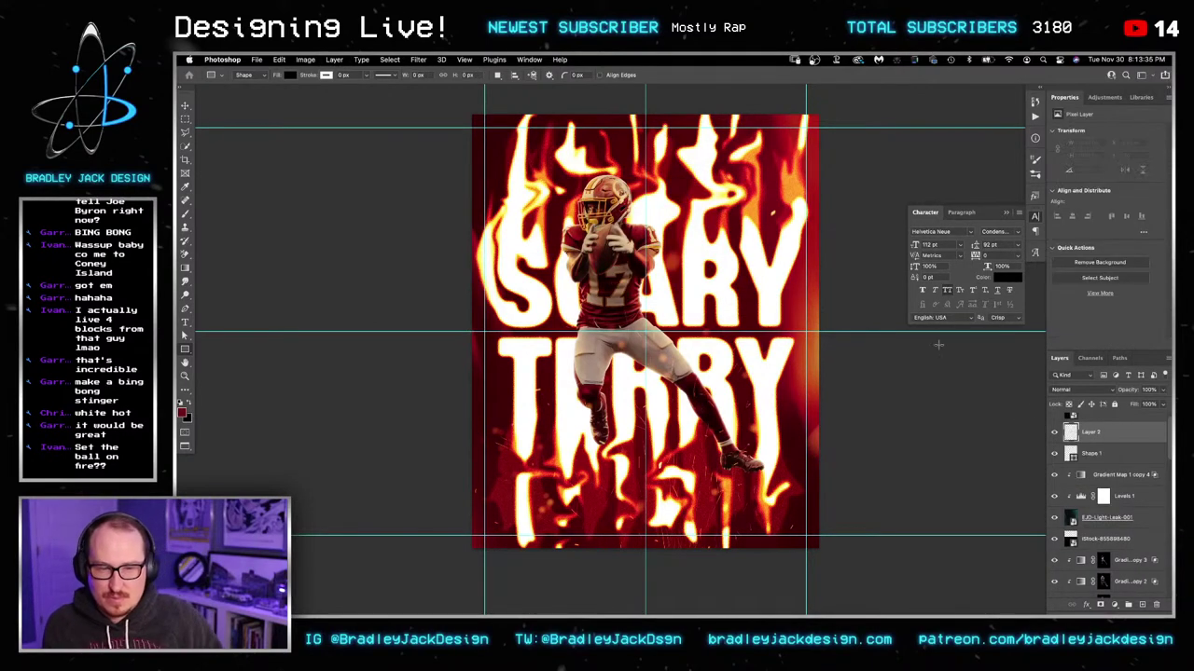
click(412, 60)
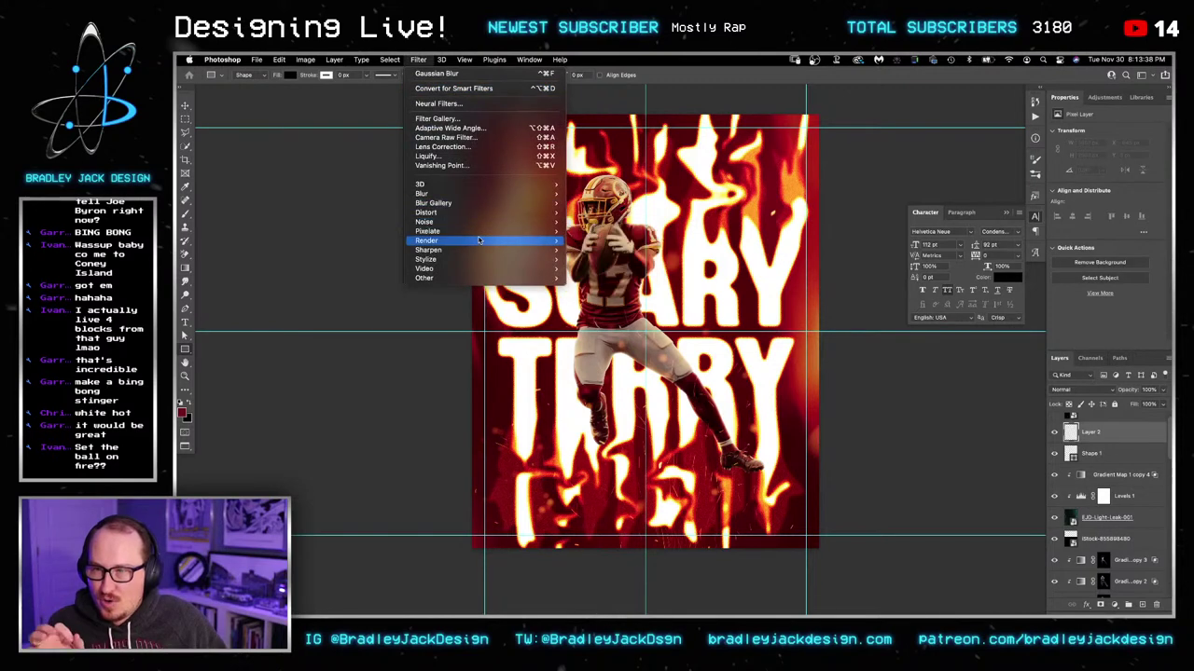
mouse_move(478, 241)
click(608, 250)
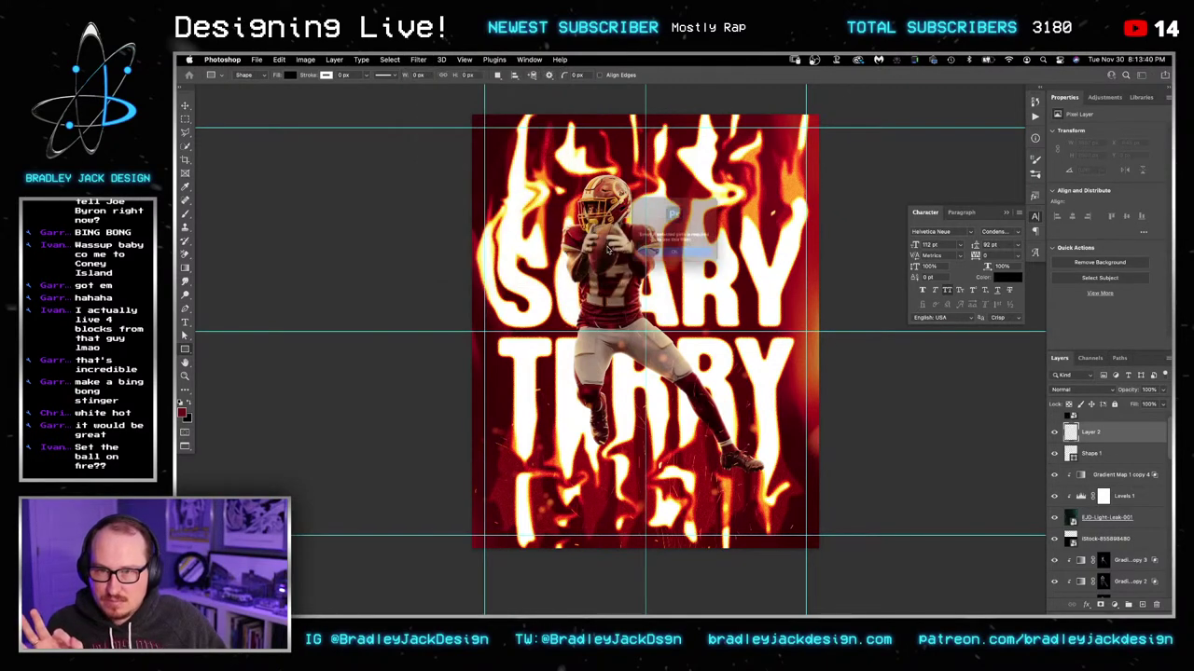
click(656, 259)
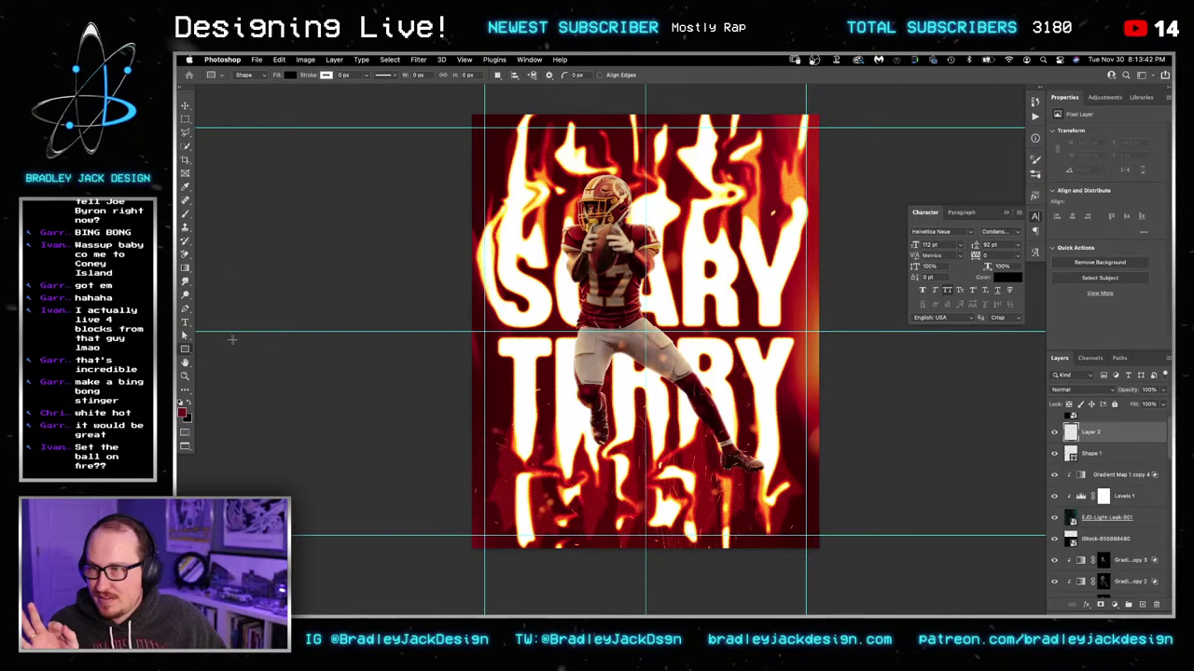
Step: Draw a straight horizontal Pen tool path along the lowest guide, extending past both sides of the poster
click(257, 76)
click(250, 83)
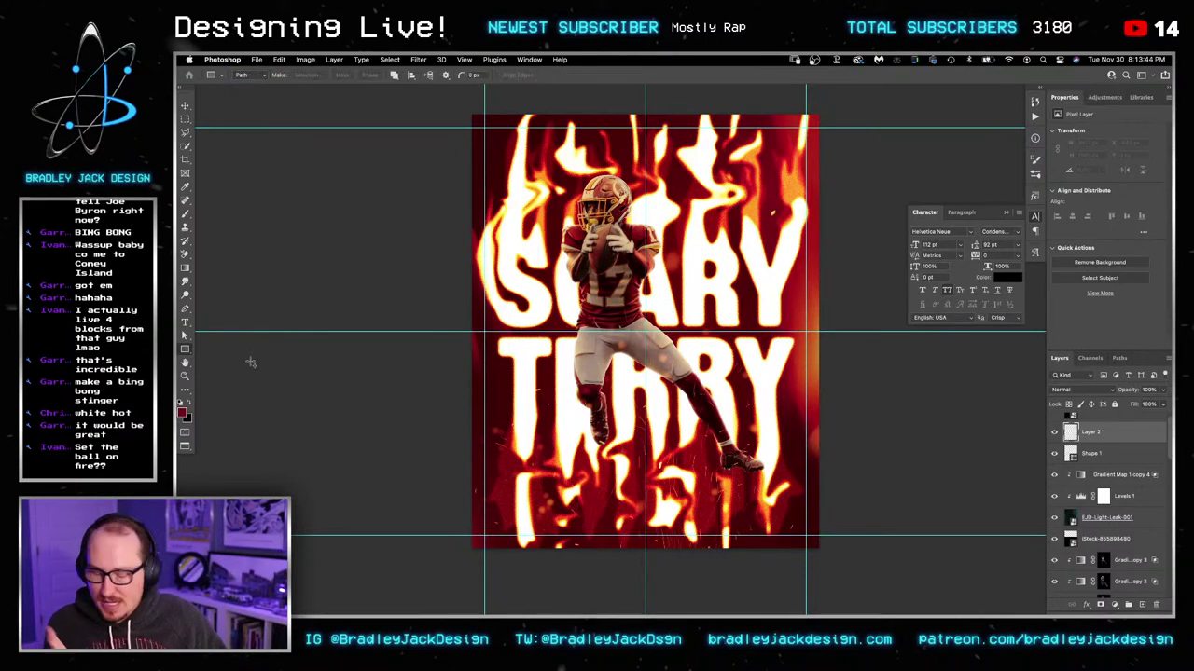
key(p)
click(244, 75)
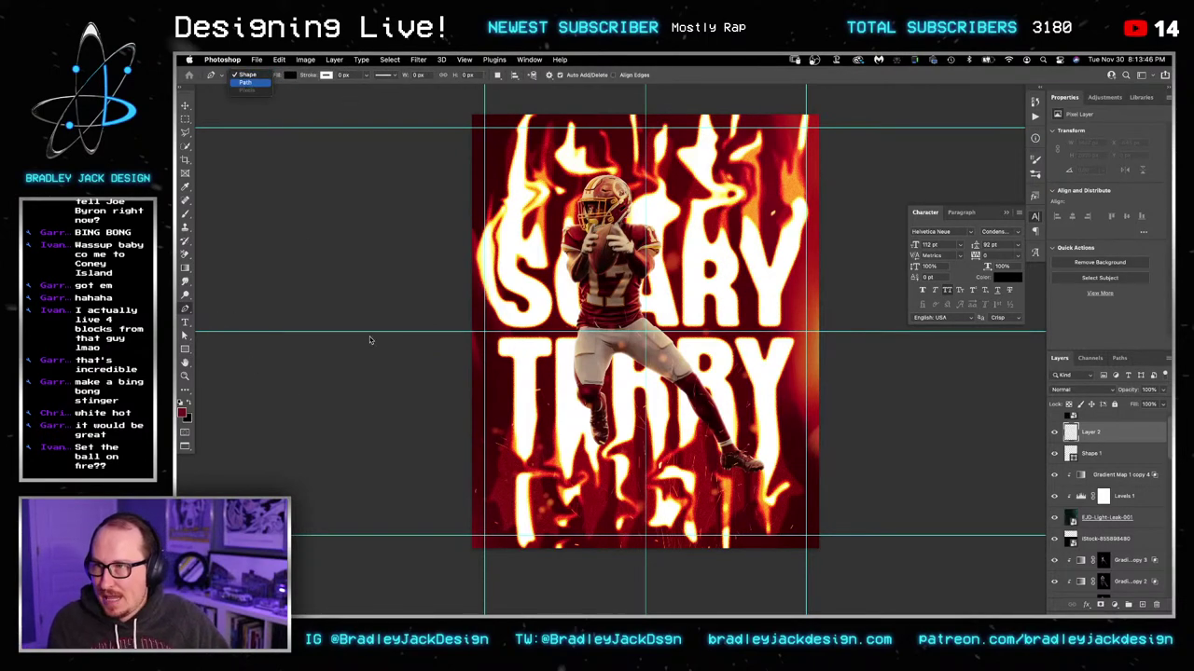
click(379, 536)
shift+click(894, 559)
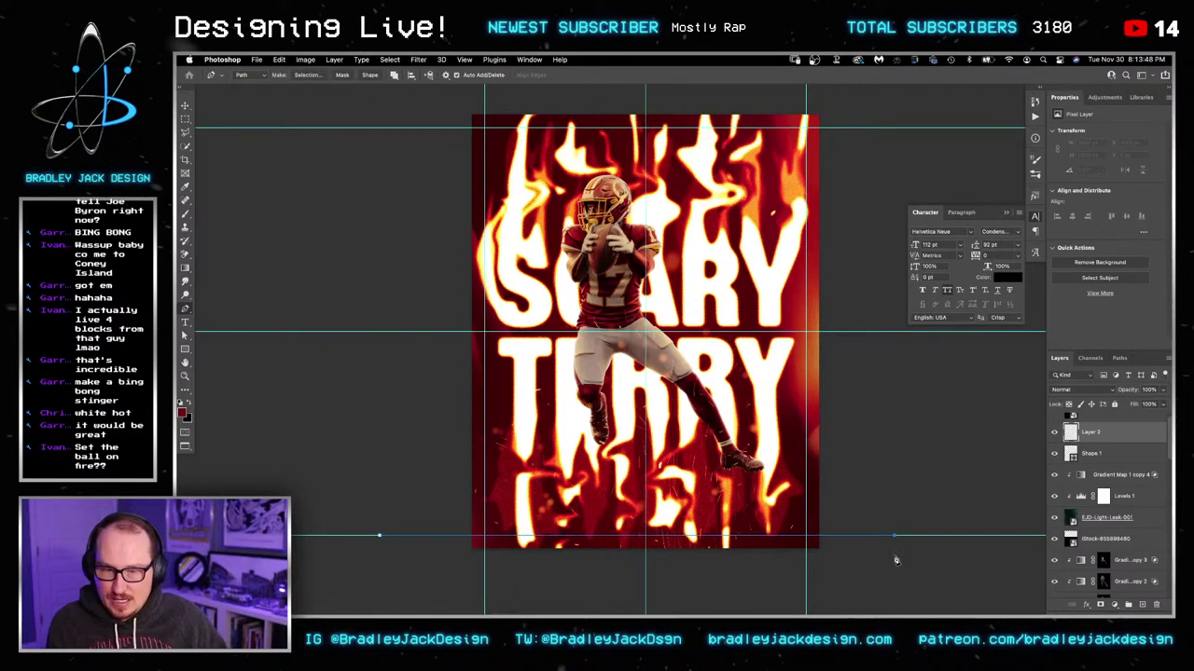
Step: Start the Flame filter on the path with Multiple Flames One Direction, length 495, width 277 and interval 54
click(418, 59)
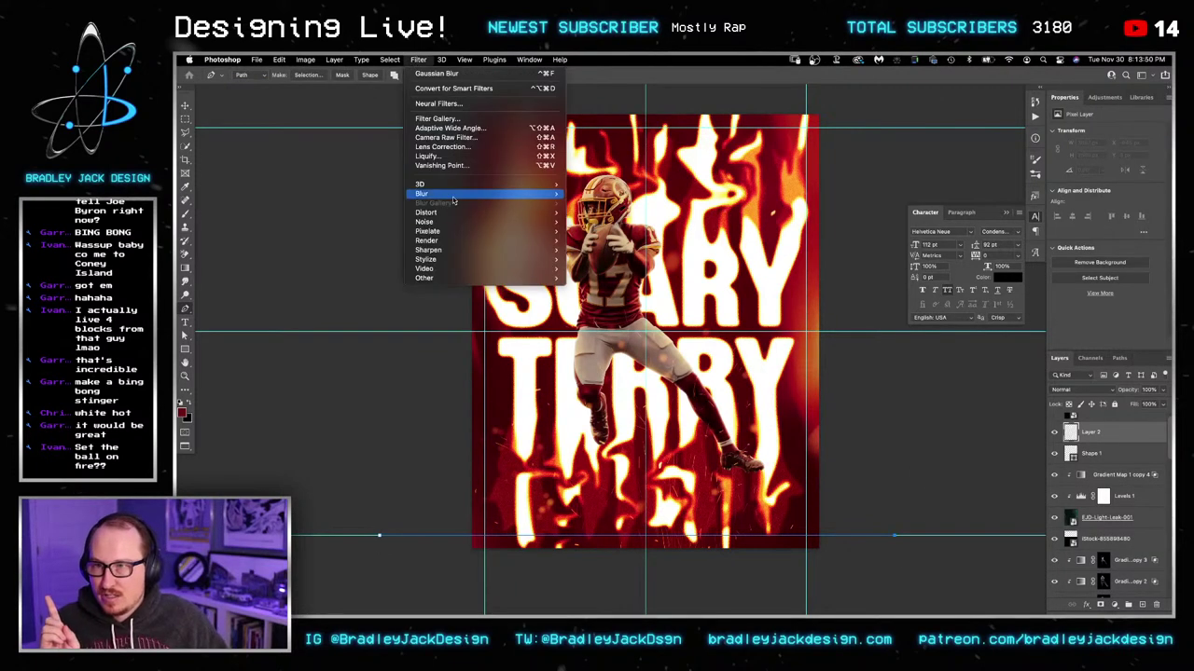
mouse_move(471, 241)
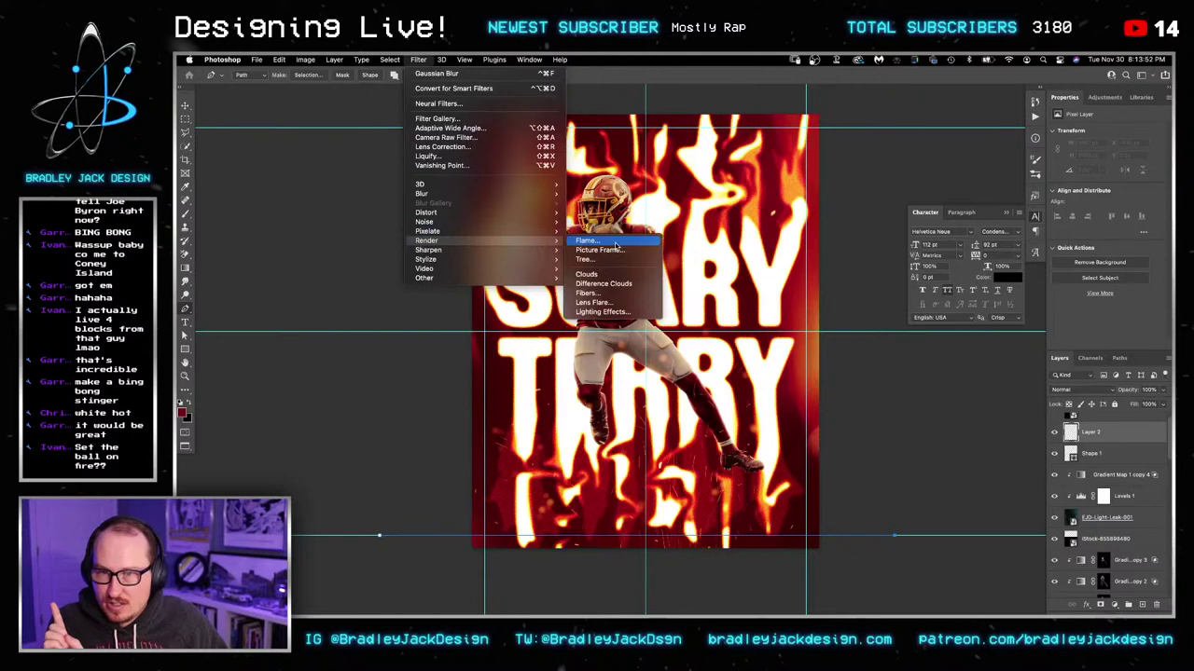
click(615, 242)
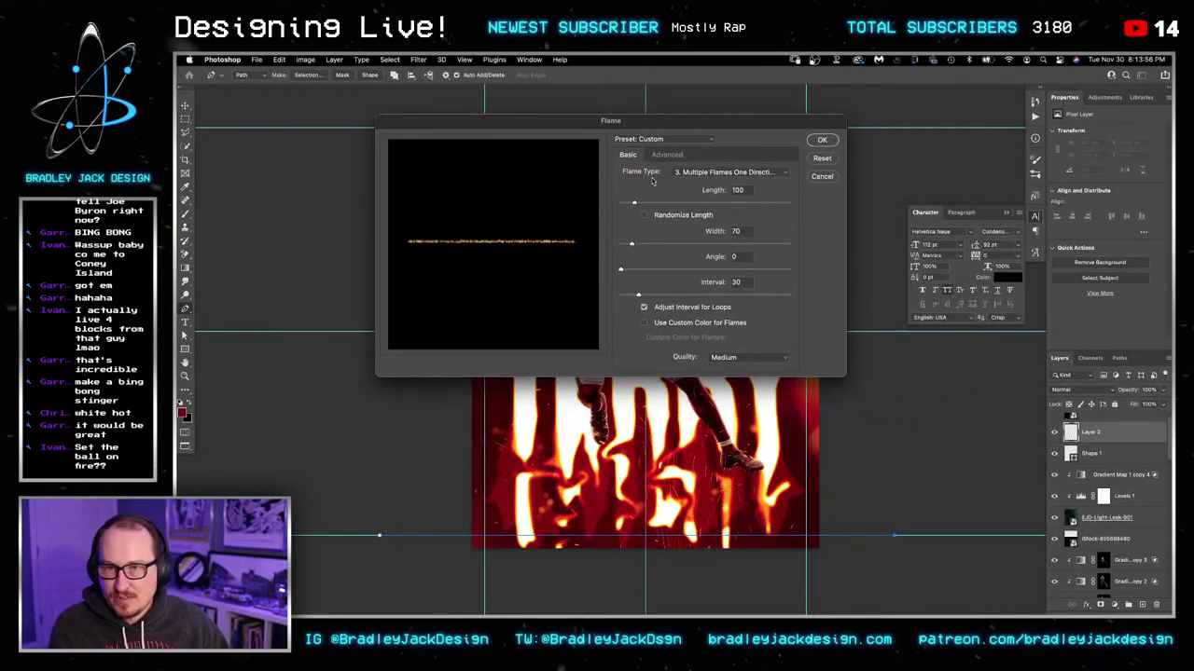
click(710, 173)
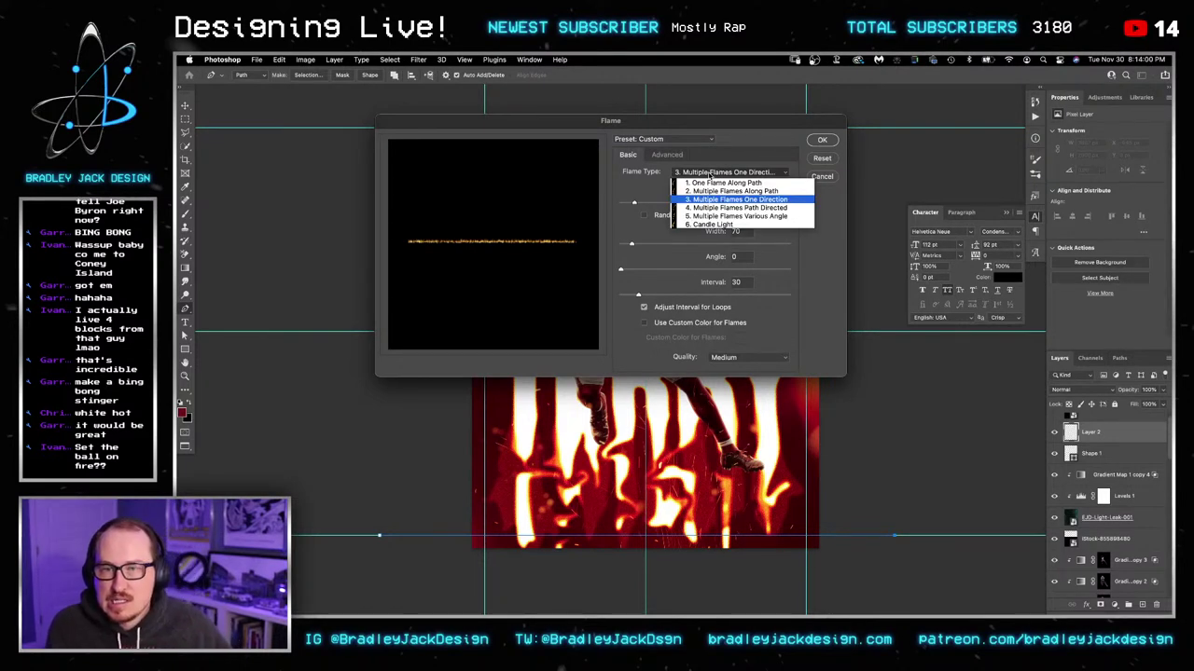
click(680, 201)
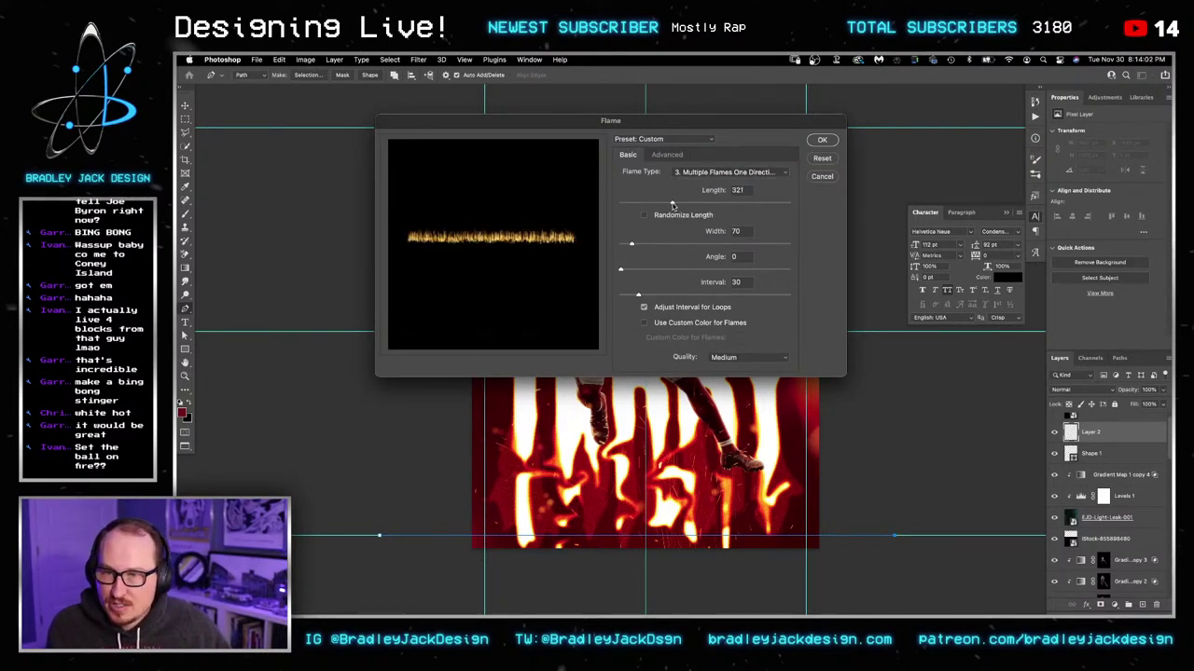
drag(672, 203, 703, 203)
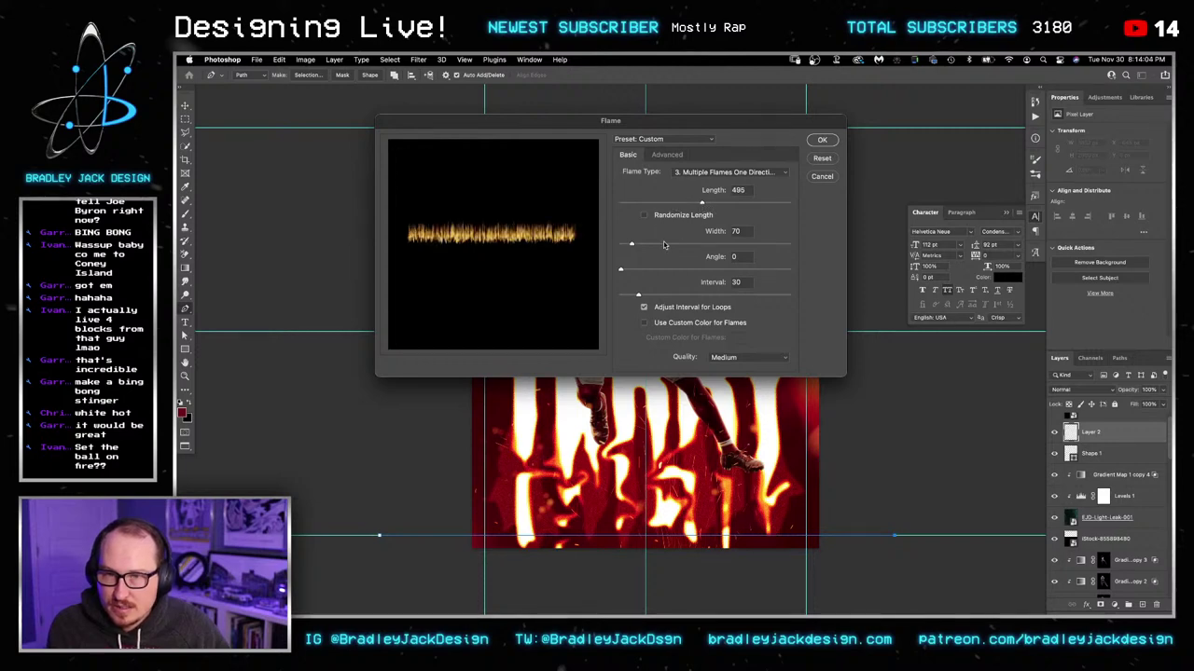
drag(653, 245, 662, 245)
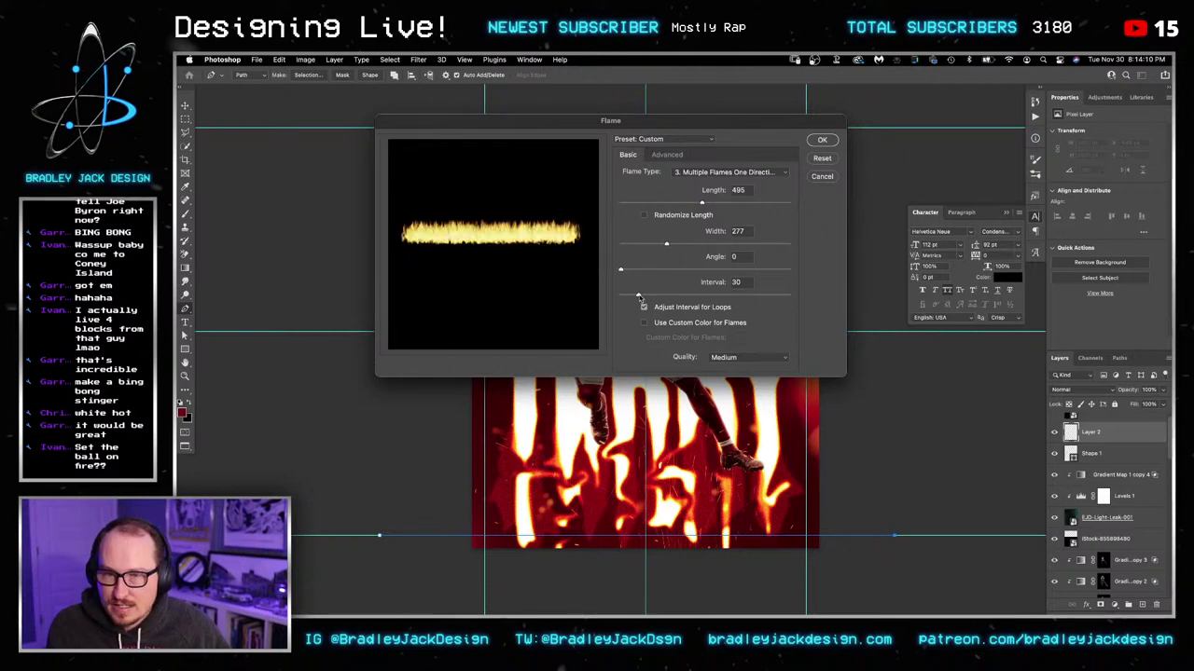
drag(639, 296, 659, 297)
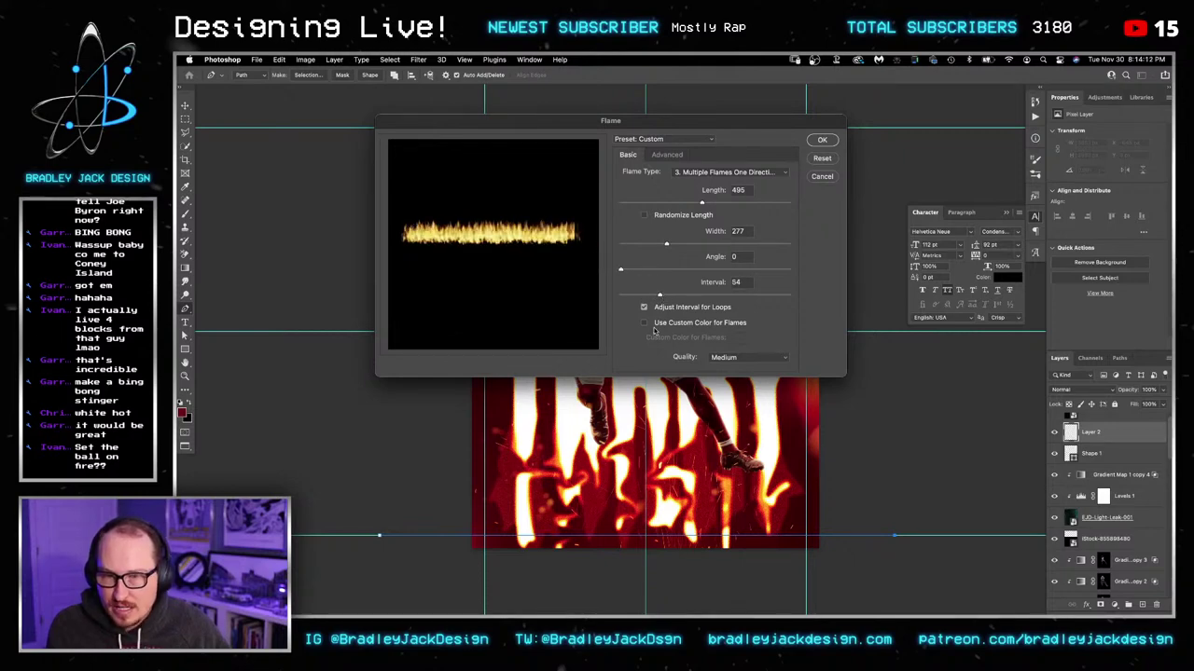
Step: Enable a custom color for the flames and set it to a bright red
click(643, 323)
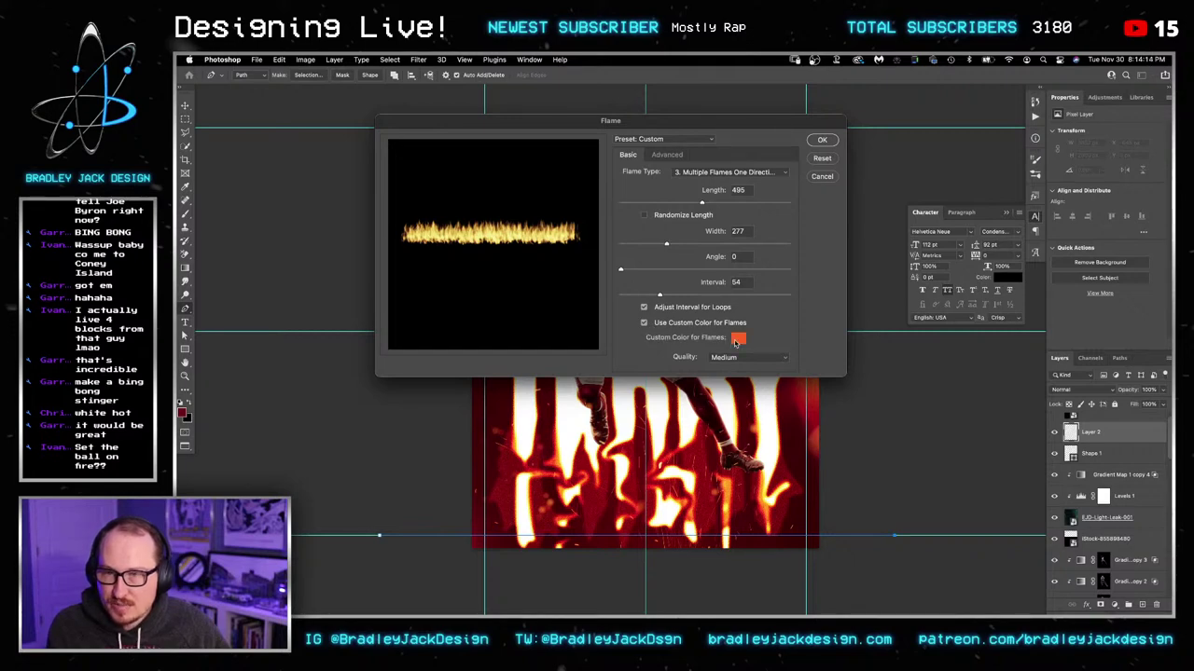
click(736, 339)
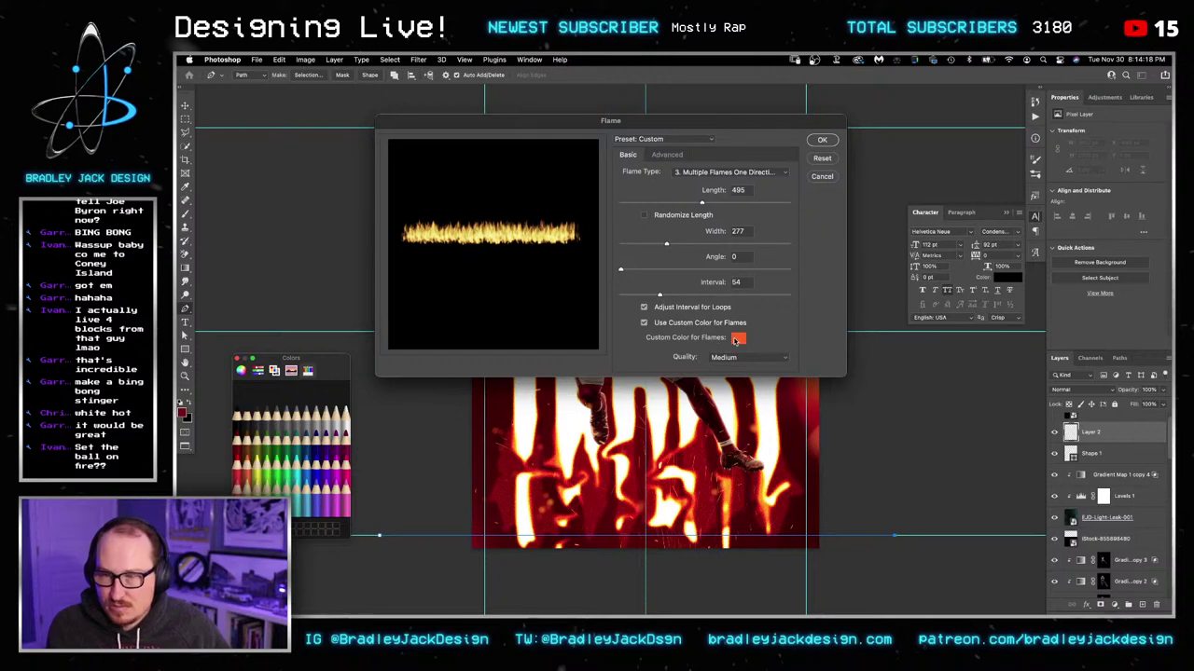
click(240, 370)
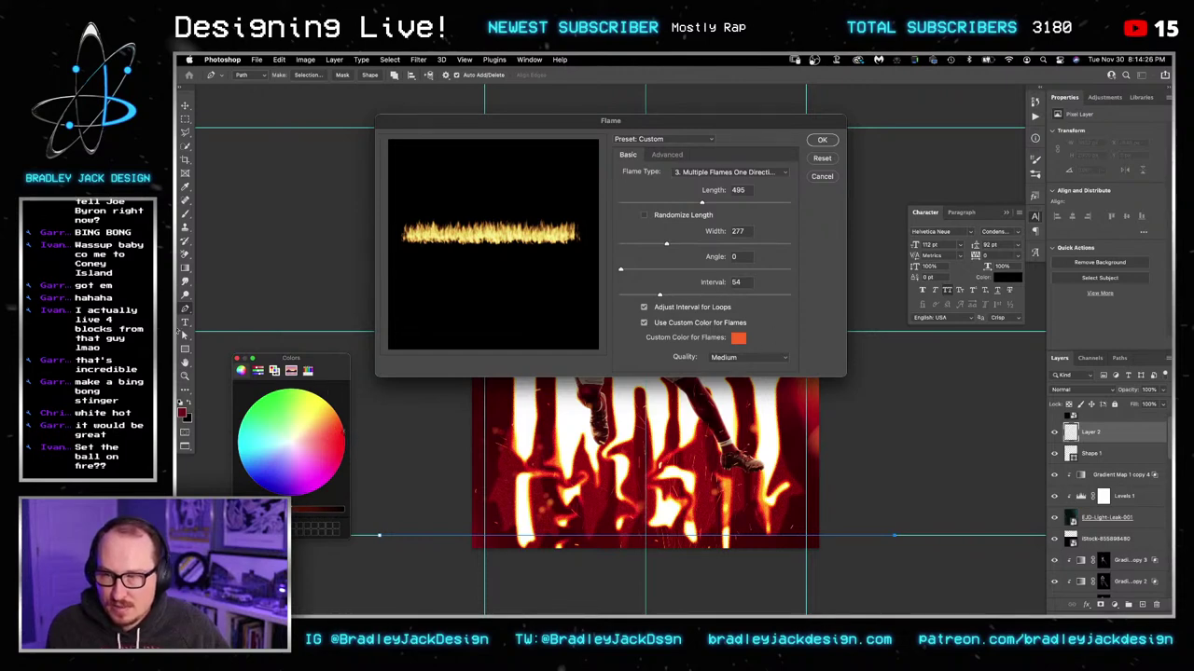
click(238, 360)
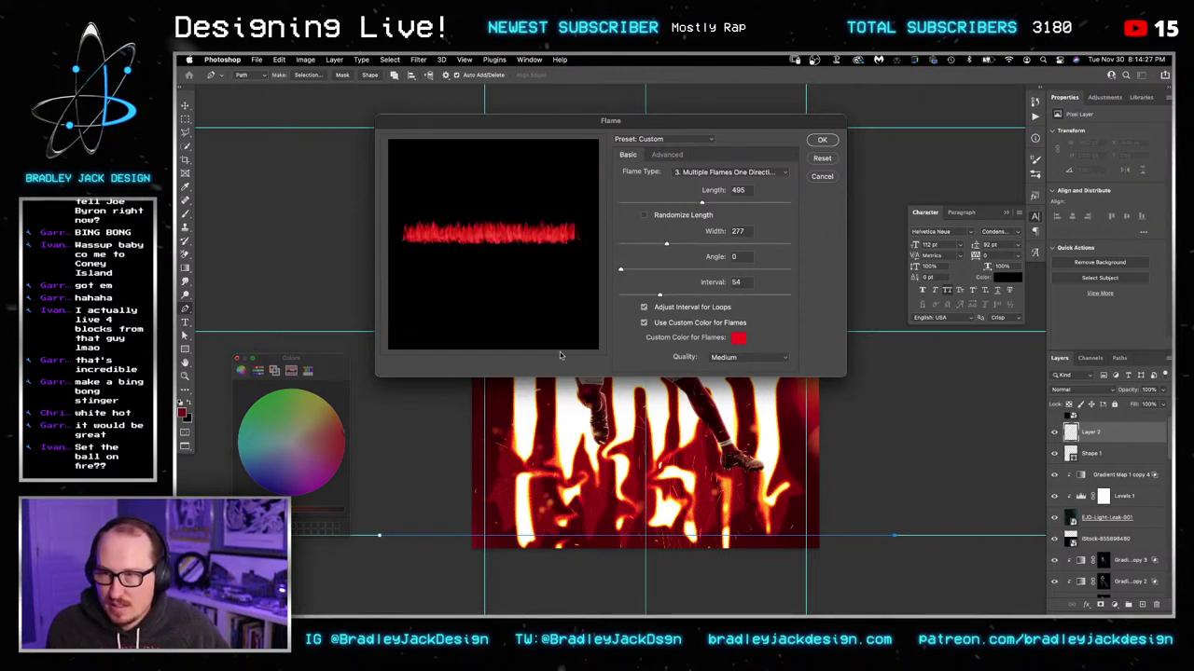
click(739, 339)
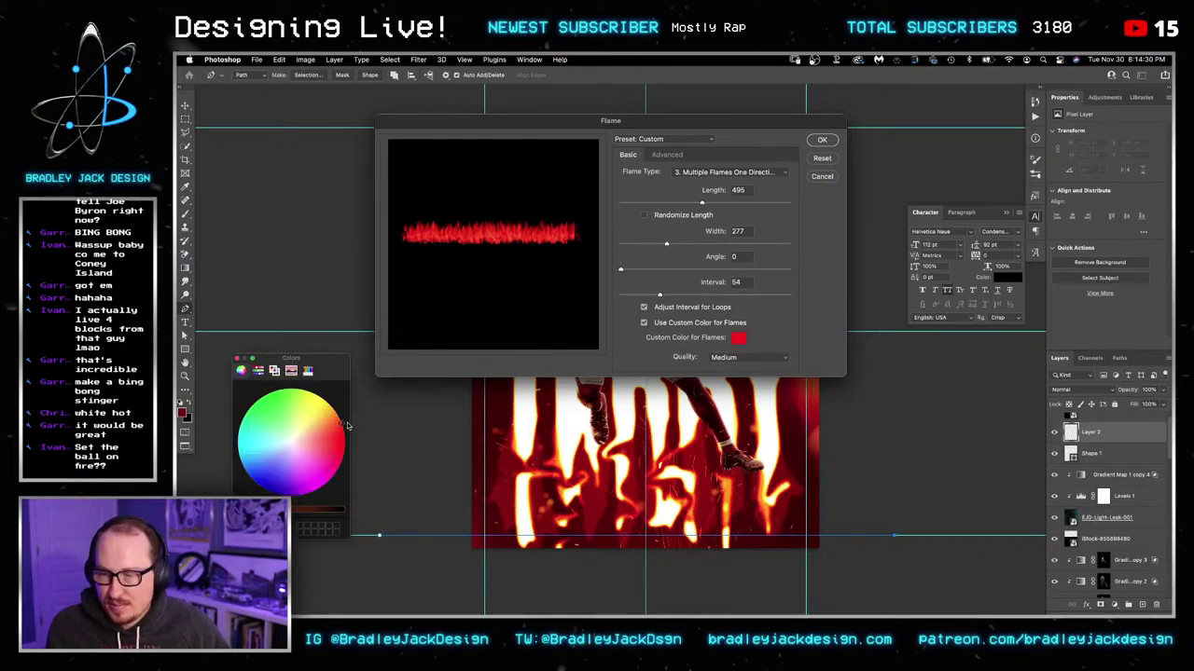
click(237, 359)
Step: Set the flame quality to Fine (Very Slow) and randomize the flame length
click(743, 354)
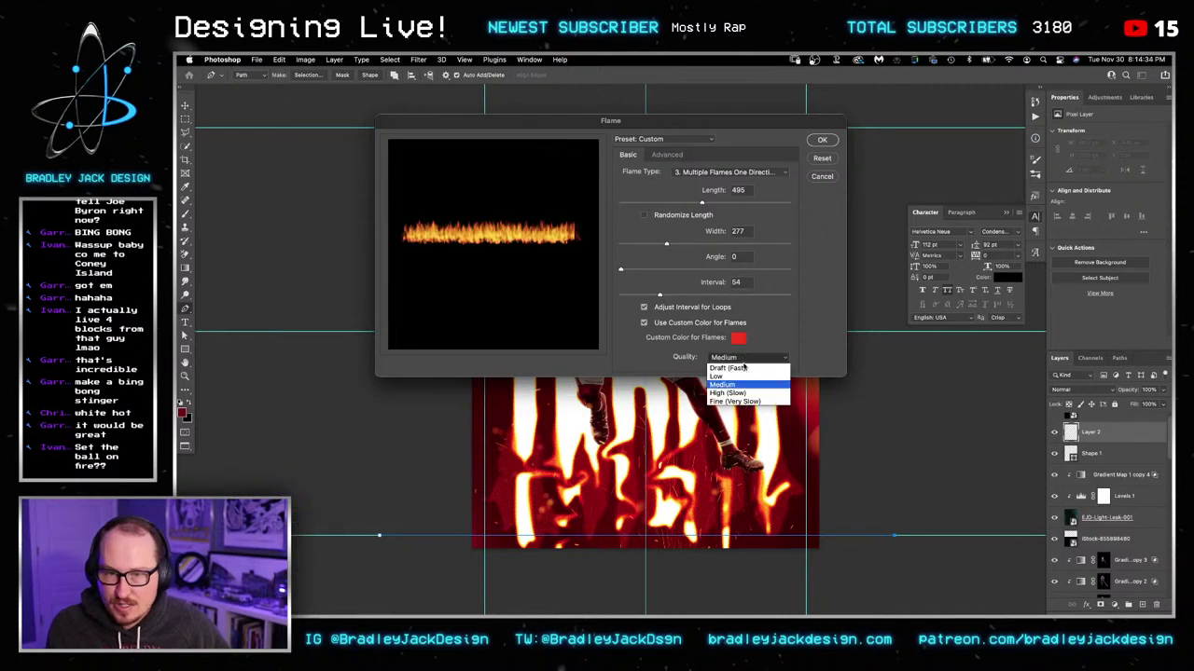
click(749, 401)
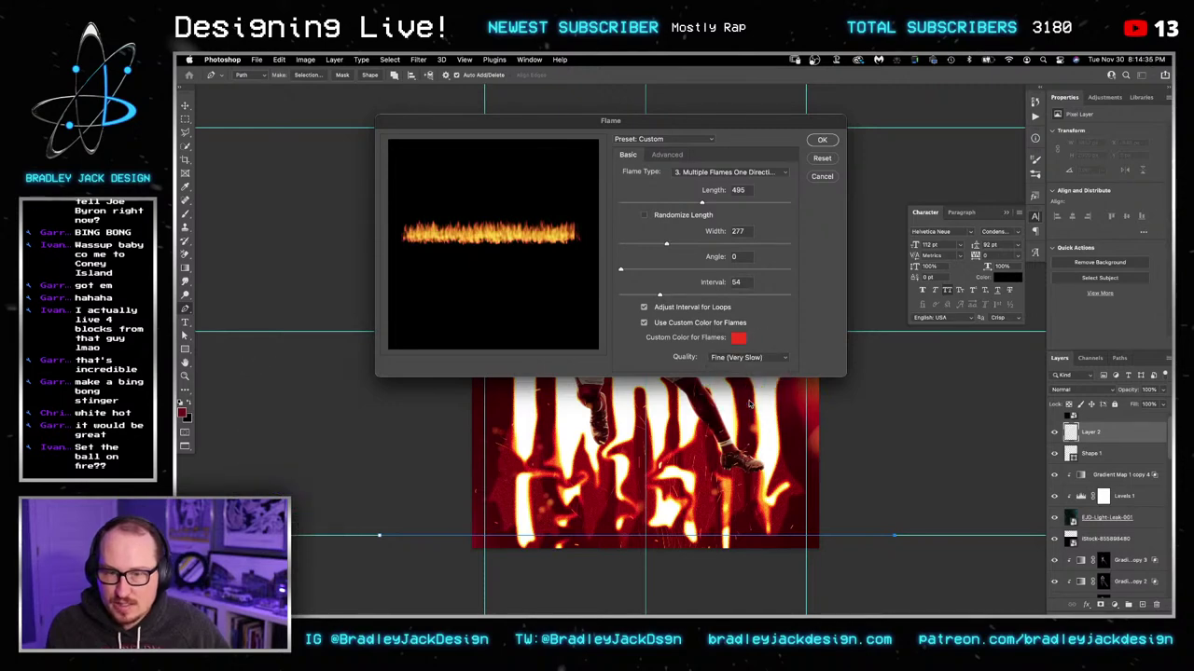
click(689, 215)
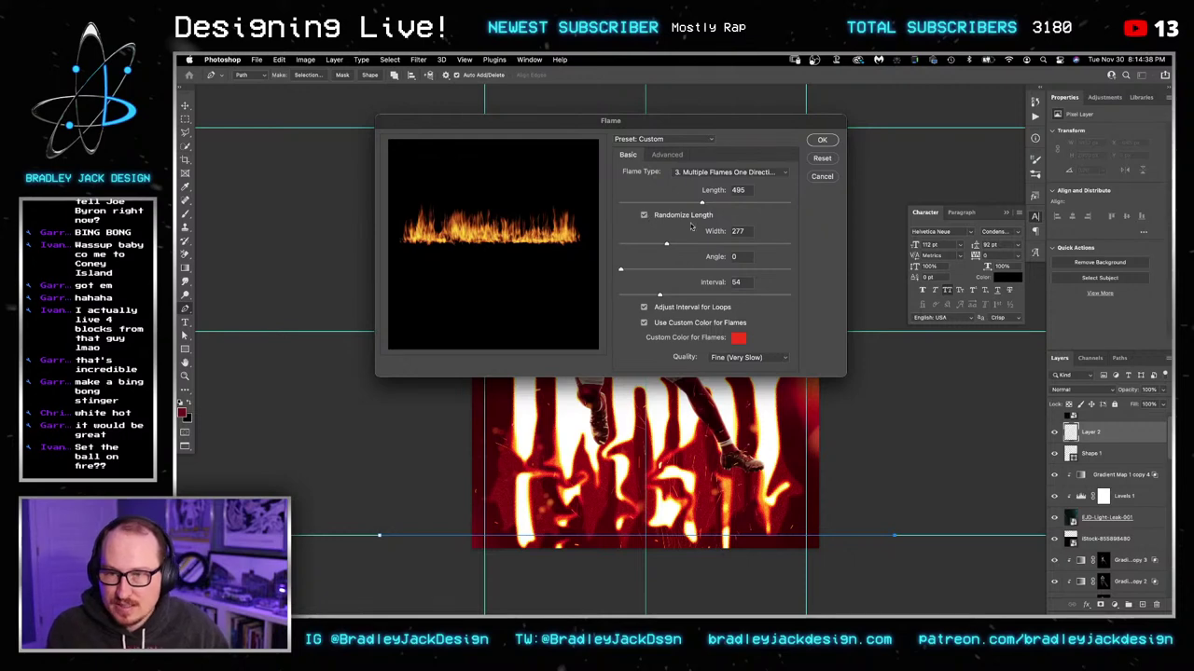
Step: Set the flame's jag to 15, flame lines complexity to 15 and bottom alignment to 54
click(677, 157)
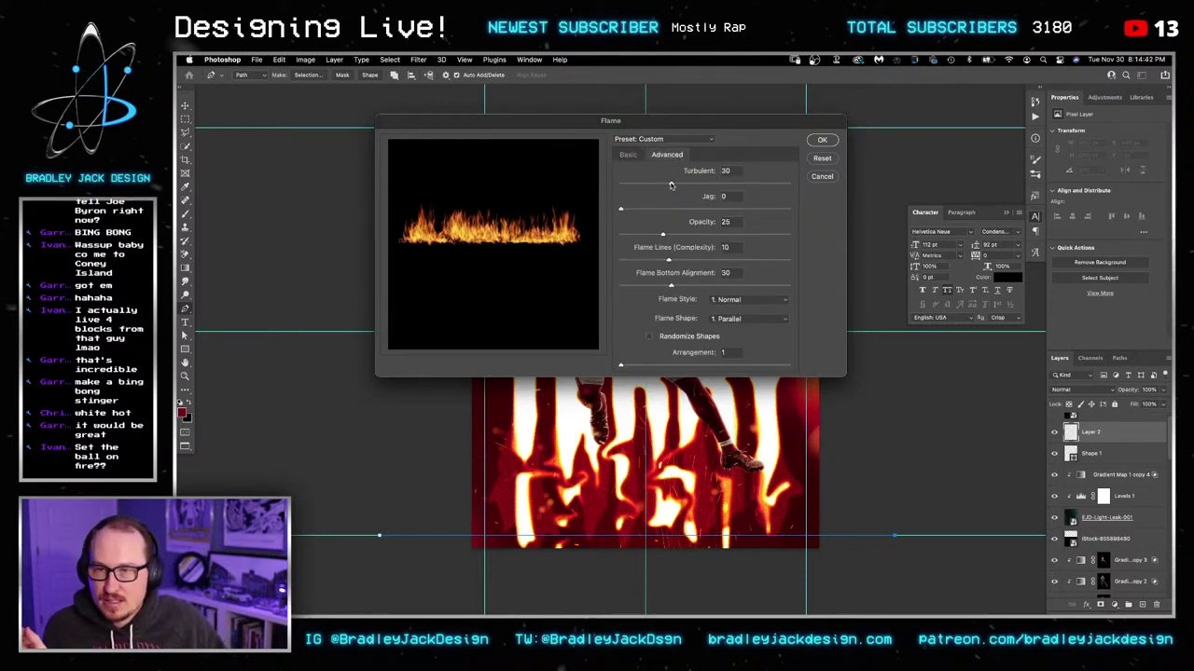
click(645, 211)
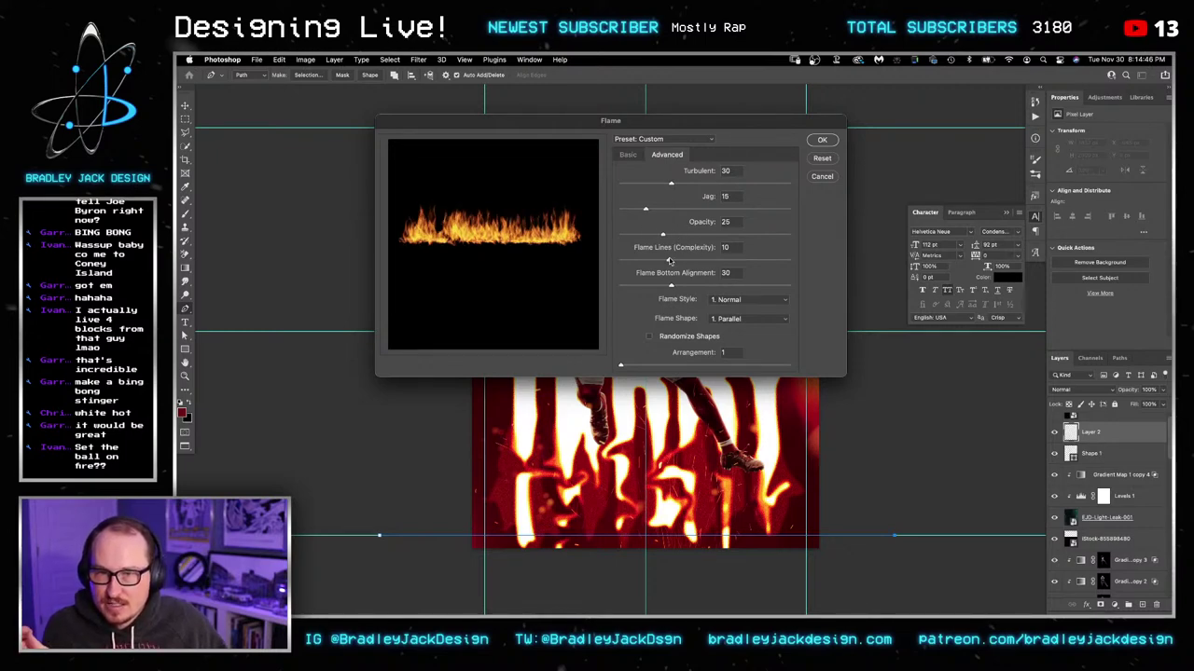
drag(669, 260, 696, 289)
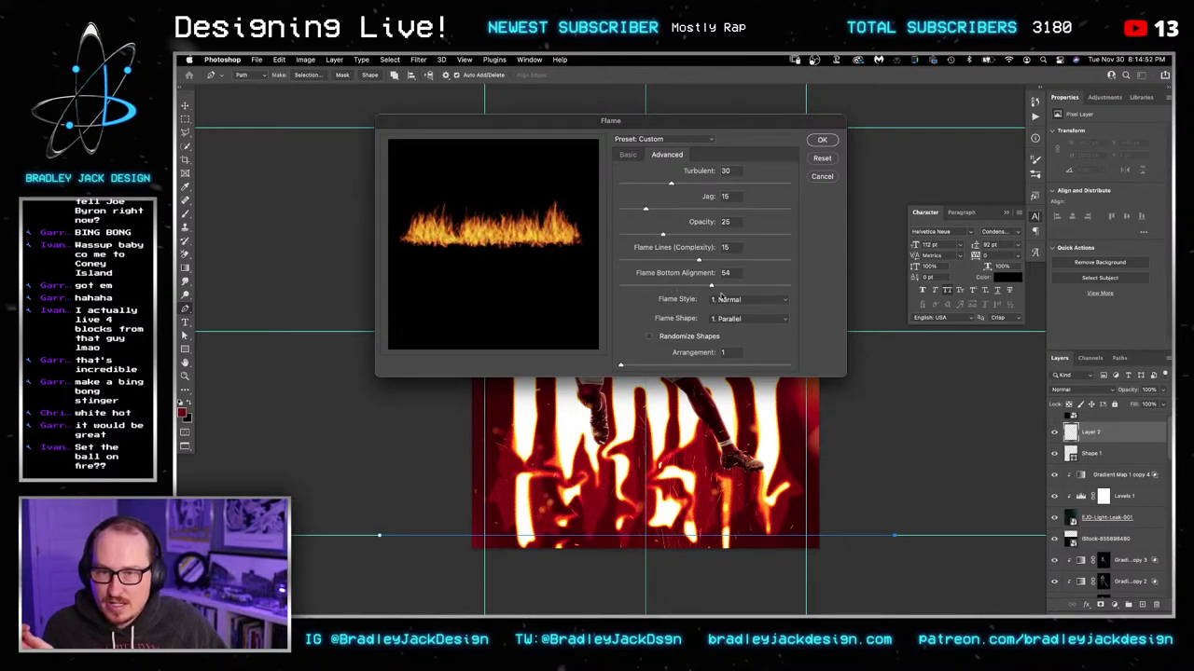
Step: Set the flame shape to Oval and the flame style to Violent, with randomized shapes
click(732, 320)
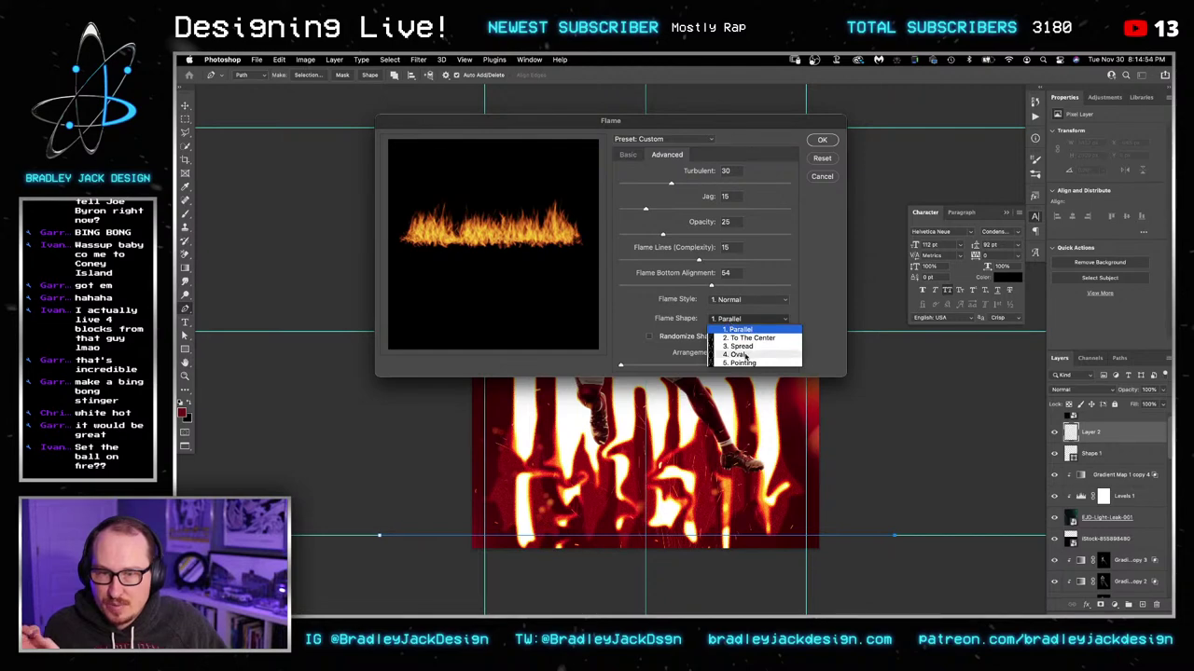
click(742, 354)
click(735, 300)
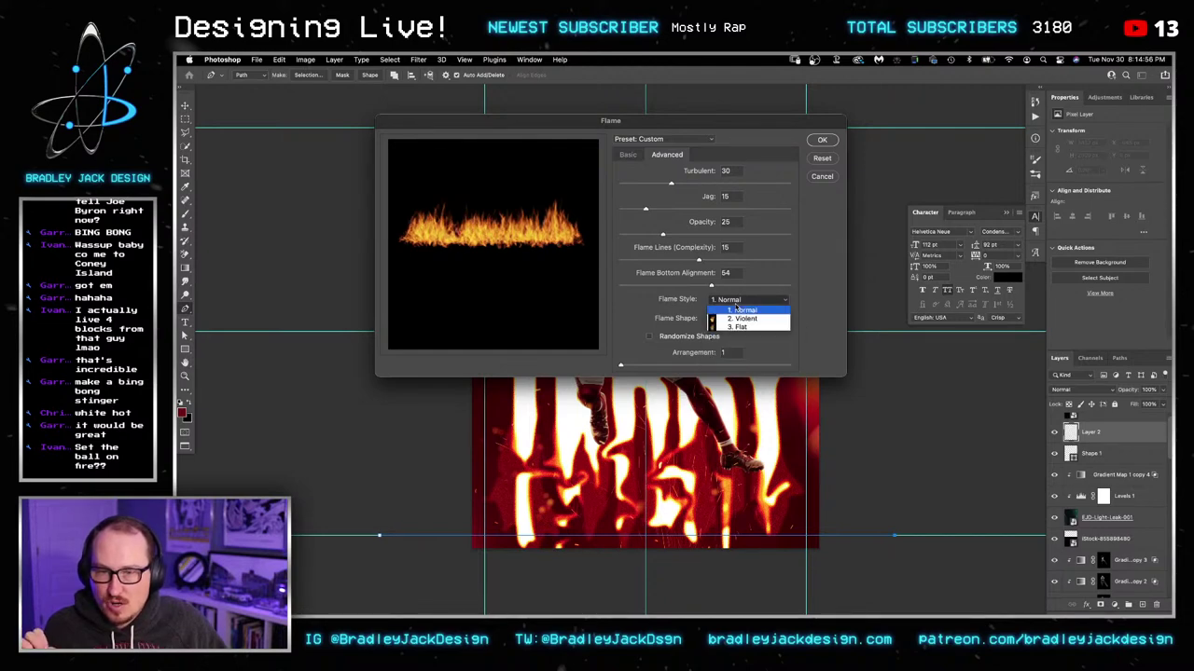
click(762, 318)
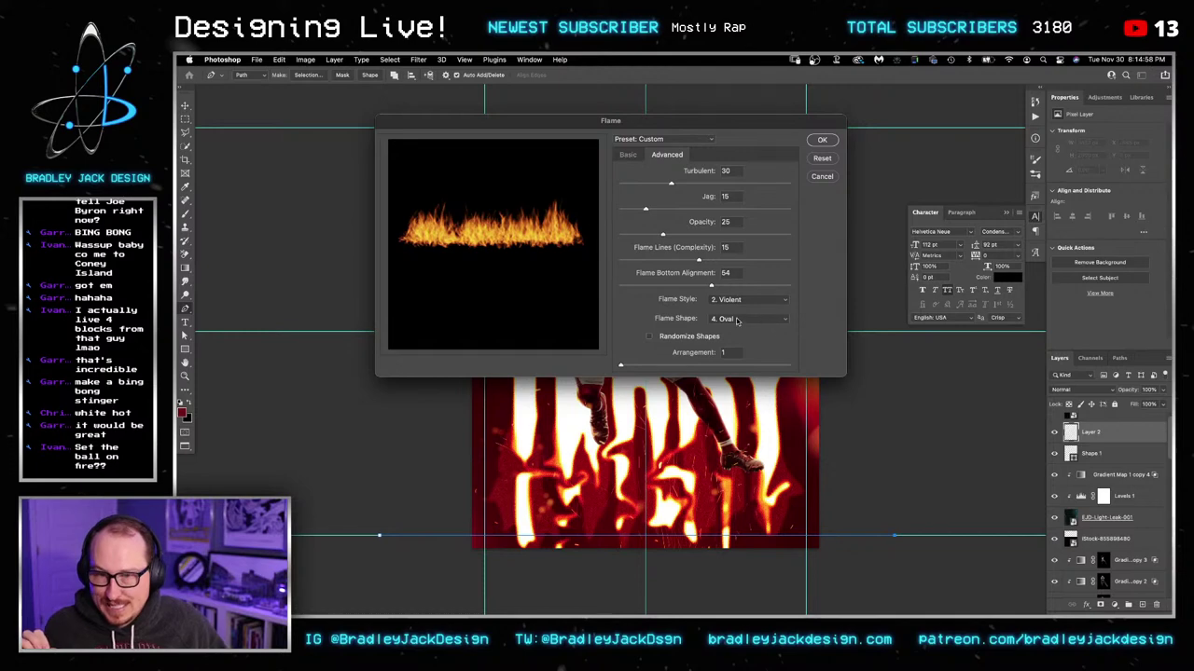
click(710, 339)
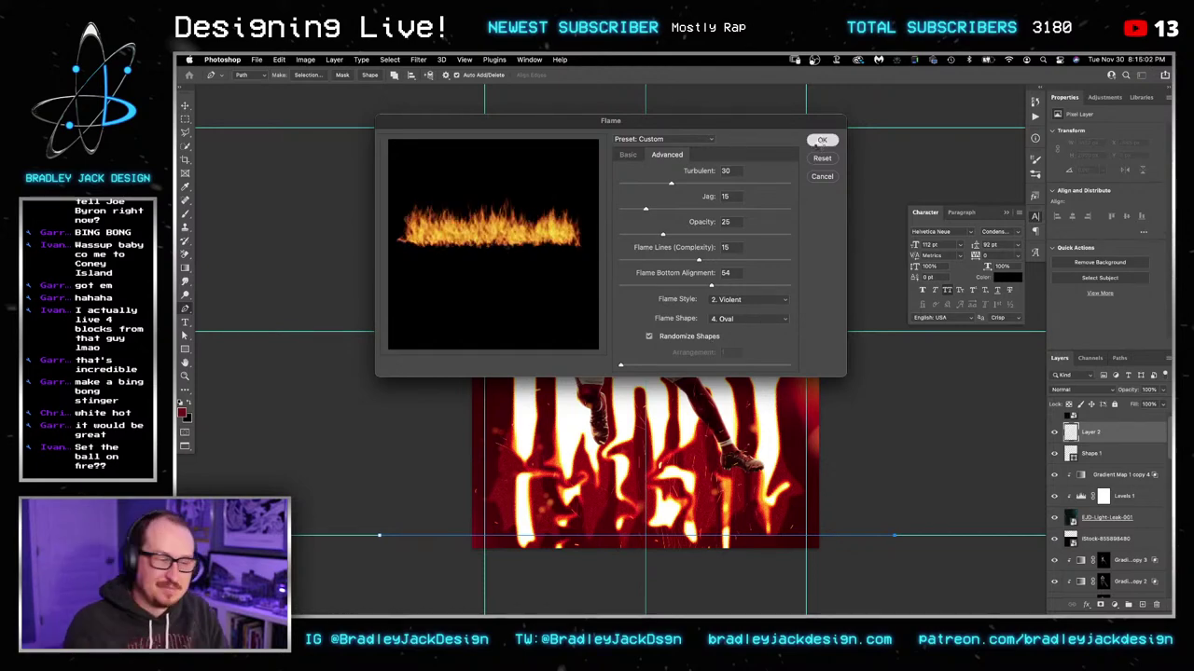
Step: Apply the Flame filter, then move the rendered flames down toward the poster's bottom edge
click(820, 140)
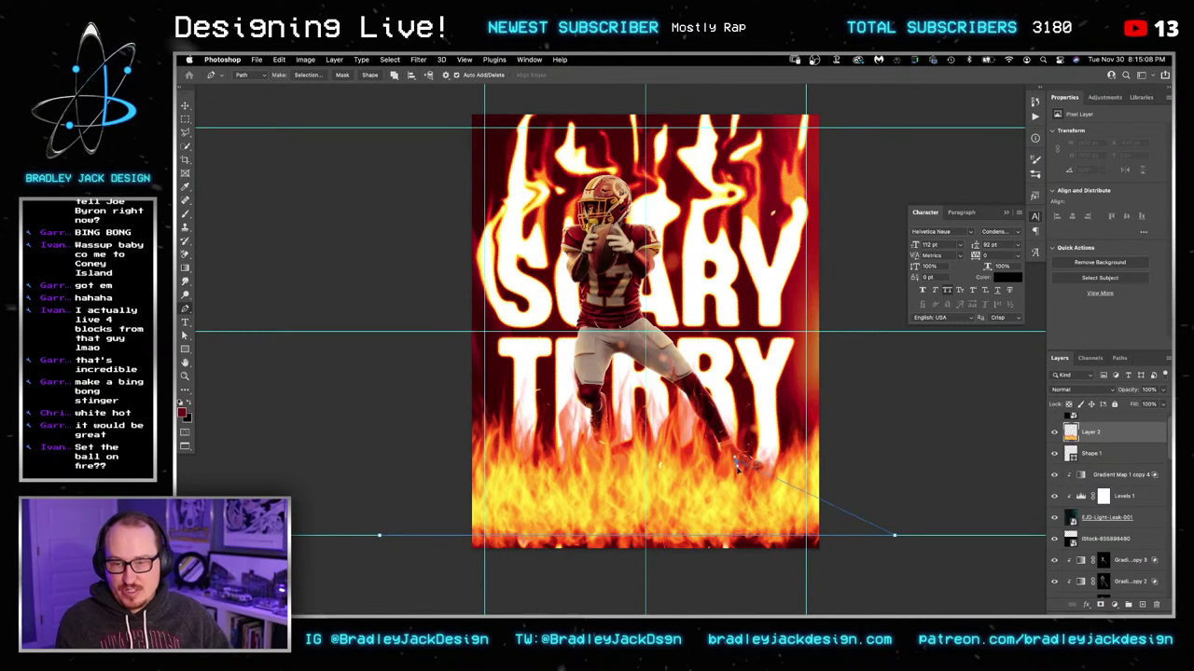
key(v)
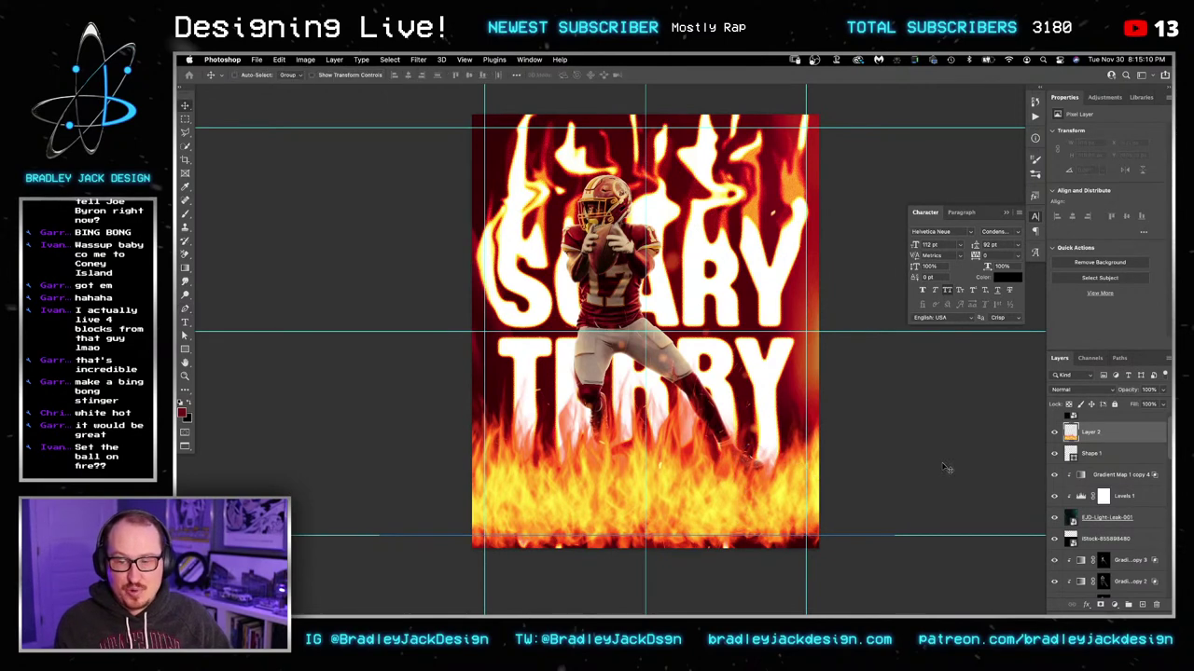
drag(747, 482, 746, 546)
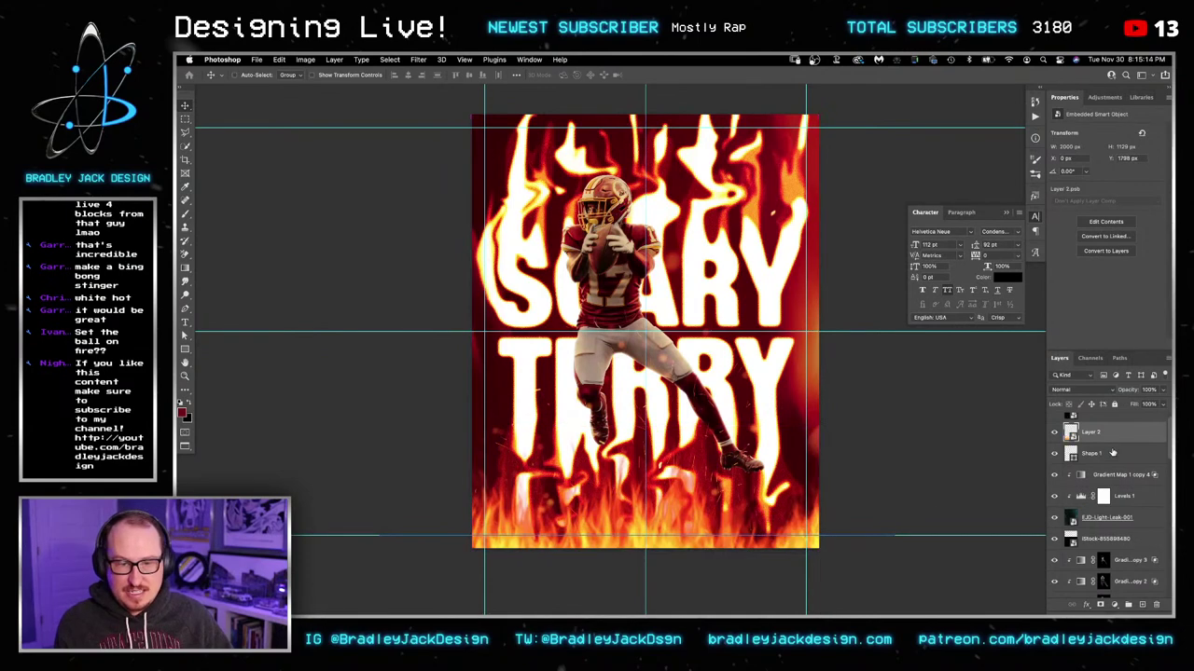
Step: Duplicate the flame layer and apply a 100-pixel Gaussian Blur to the copy, blended in Screen mode
key(ctrl+j)
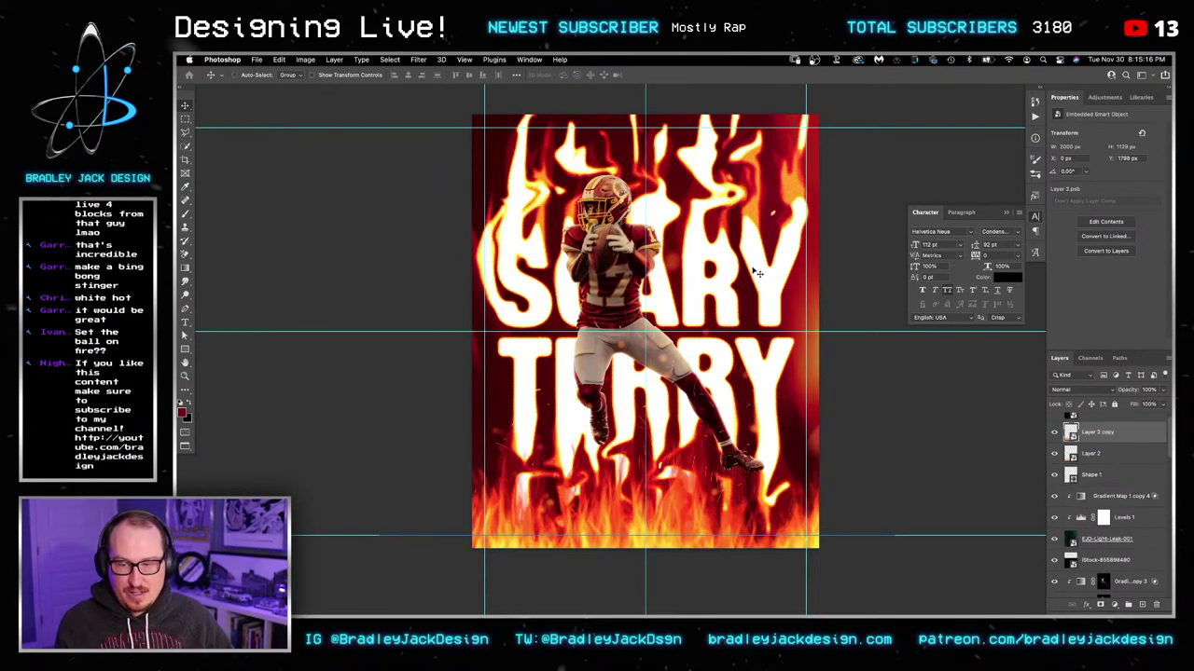
click(421, 60)
mouse_move(445, 198)
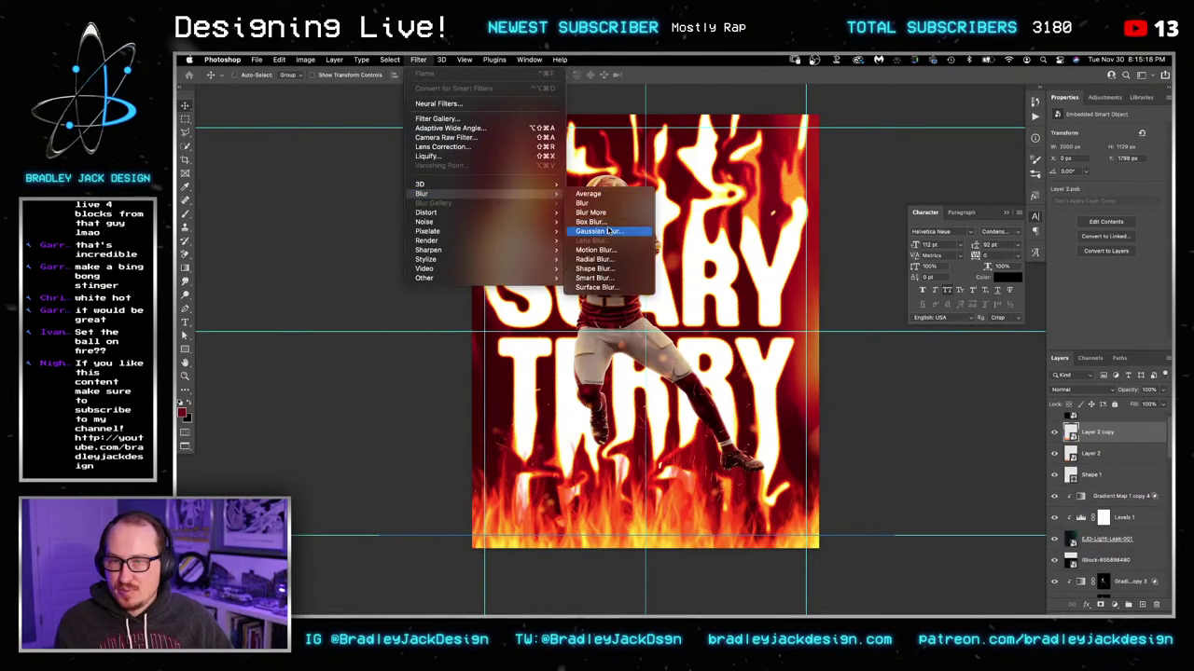
click(608, 232)
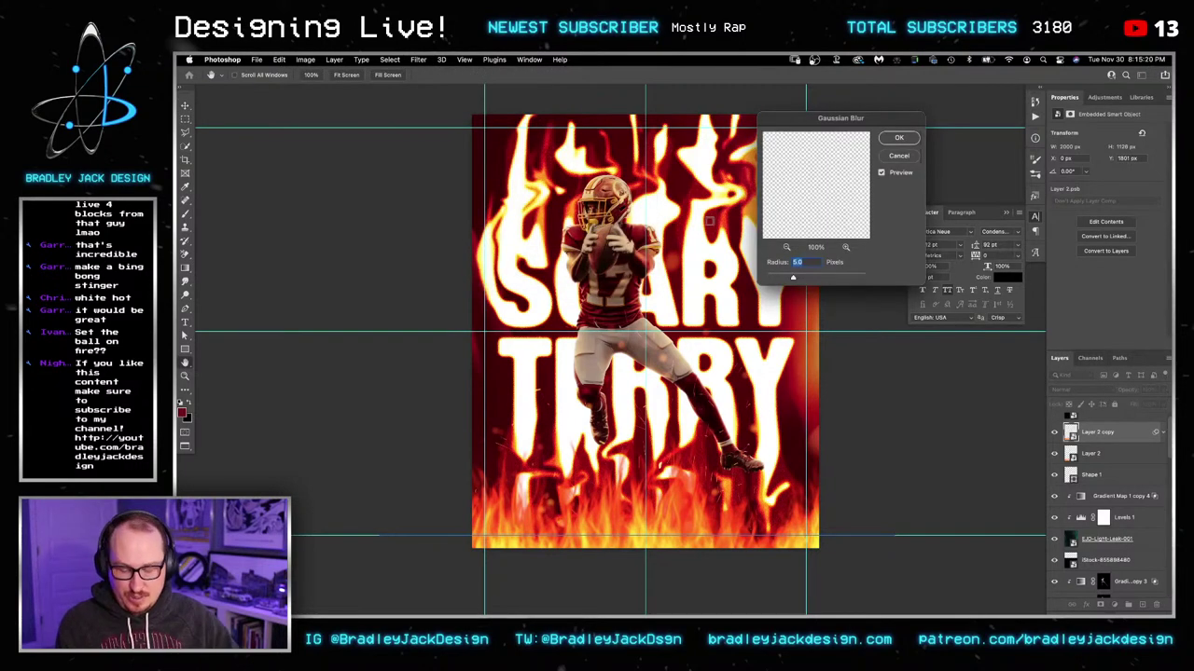
text(100)
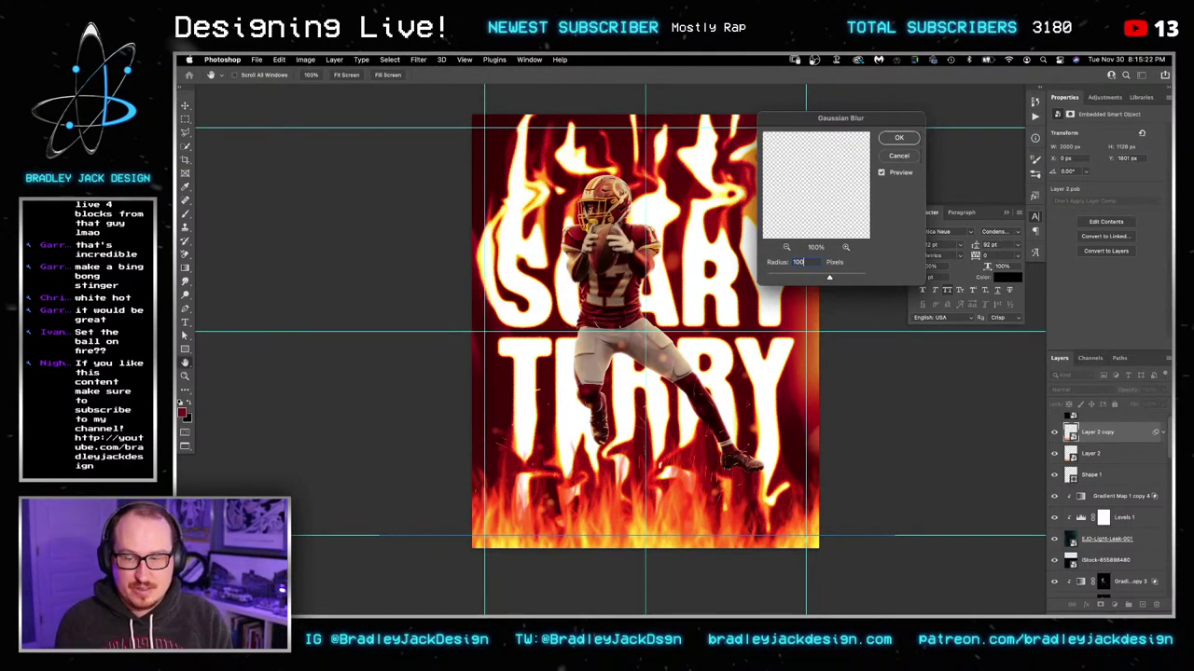
key(Return)
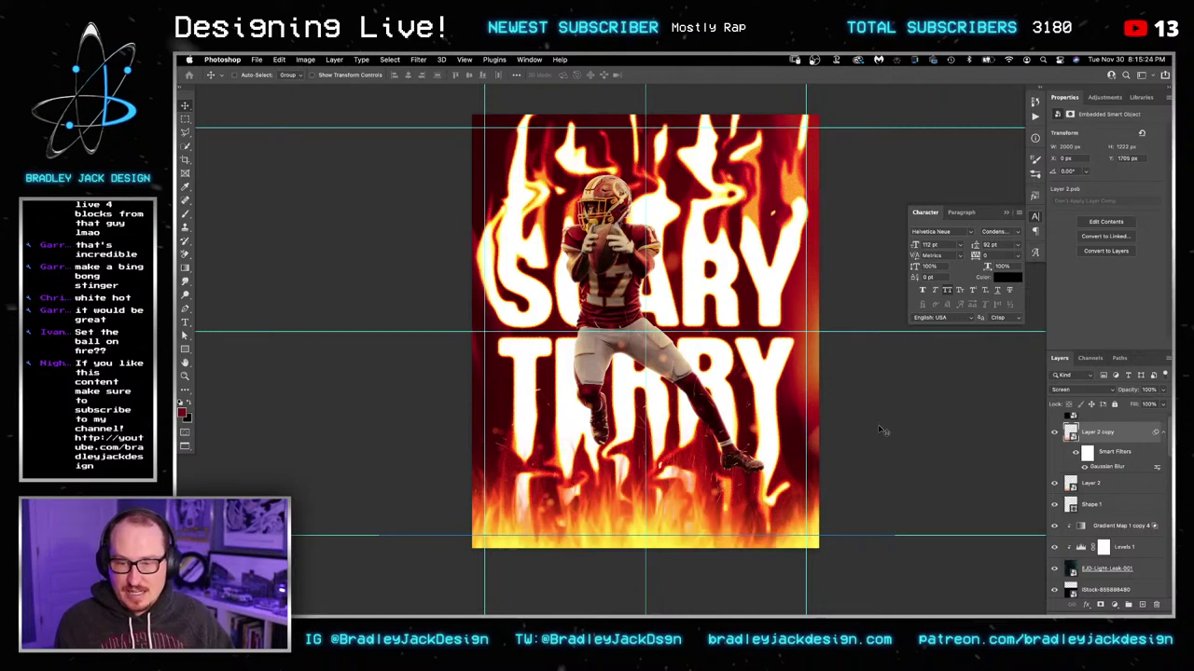
Step: Try to stretch the blurred flame copy upward with Free Transform
key(ctrl+t)
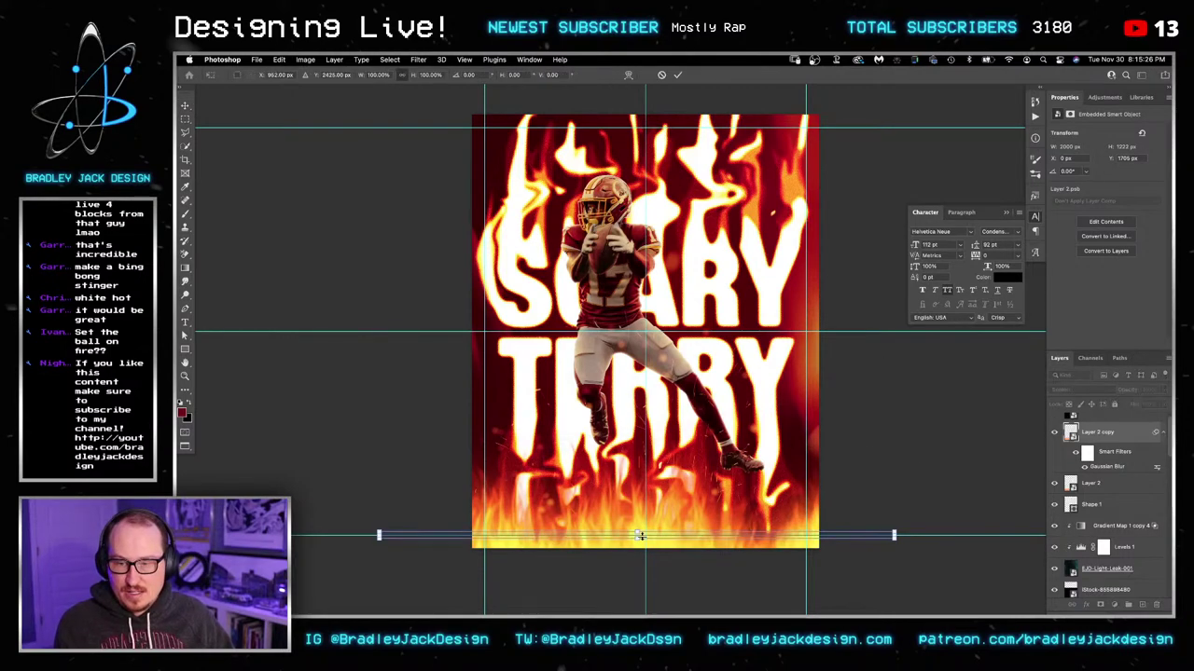
drag(640, 535, 651, 407)
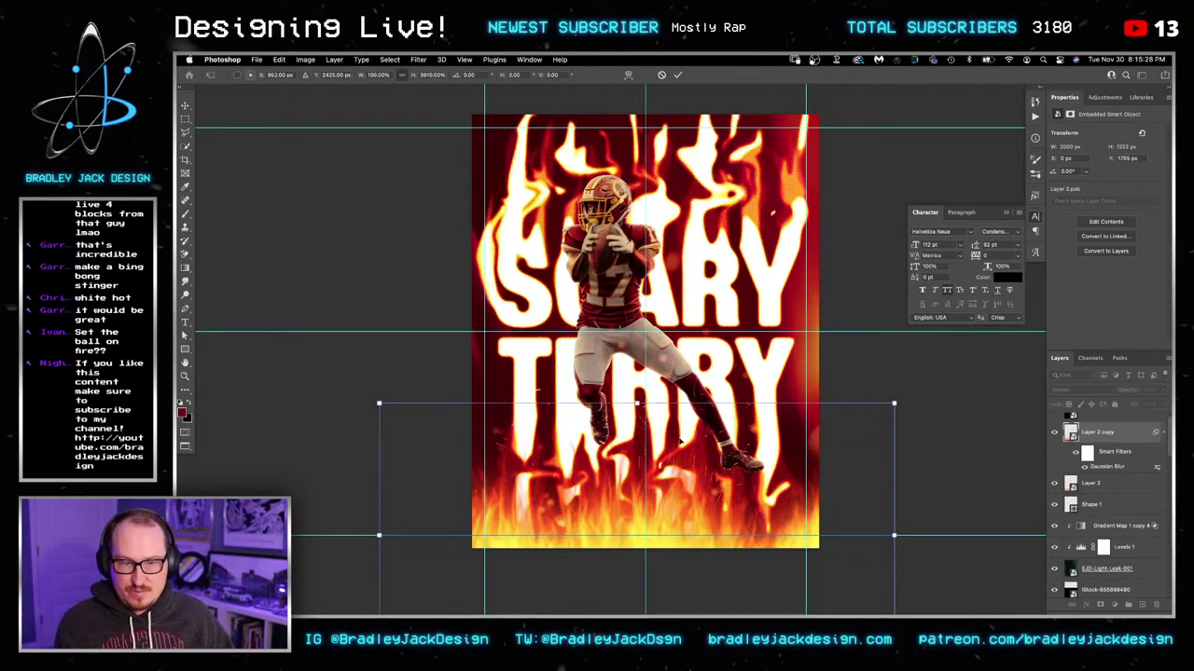
key(Return)
Step: Raise the blurred flame copy slightly and convert it to a new smart object without the separate smart filter
mouse_move(691, 487)
mouse_down()
mouse_move(702, 371)
mouse_move(704, 494)
mouse_up()
key(ctrl+t)
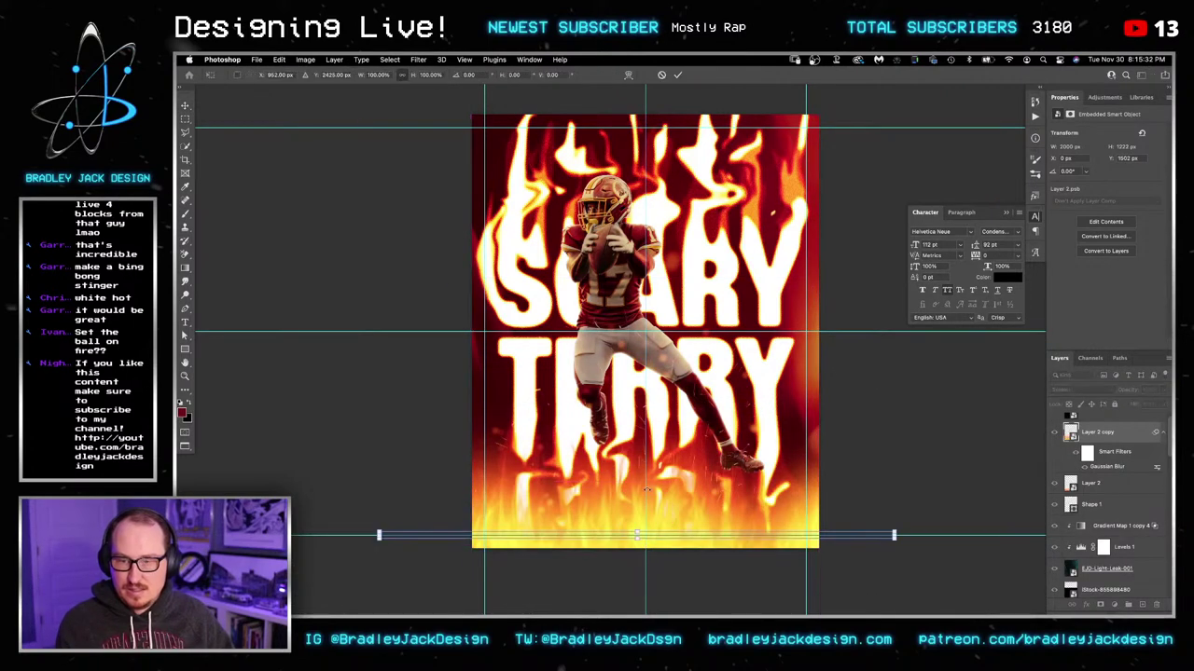
key(Escape)
key(F2)
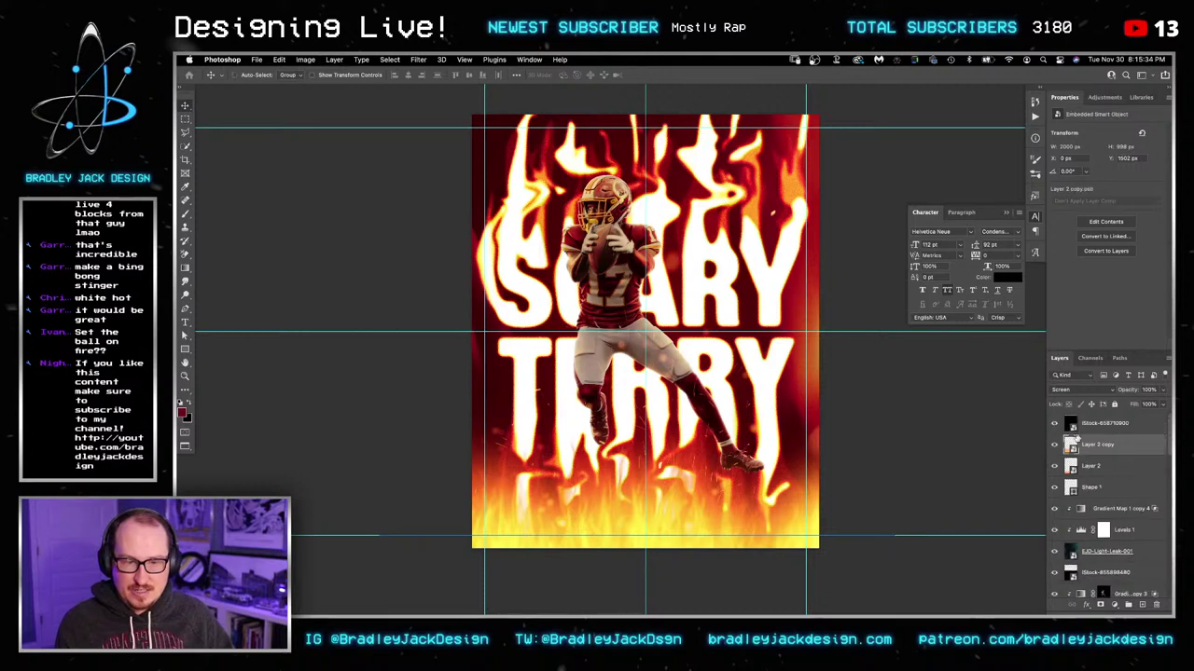
Step: Try again to stretch the blurred flame smart object taller and shift it up the poster
key(ctrl+t)
drag(637, 534, 661, 324)
key(Return)
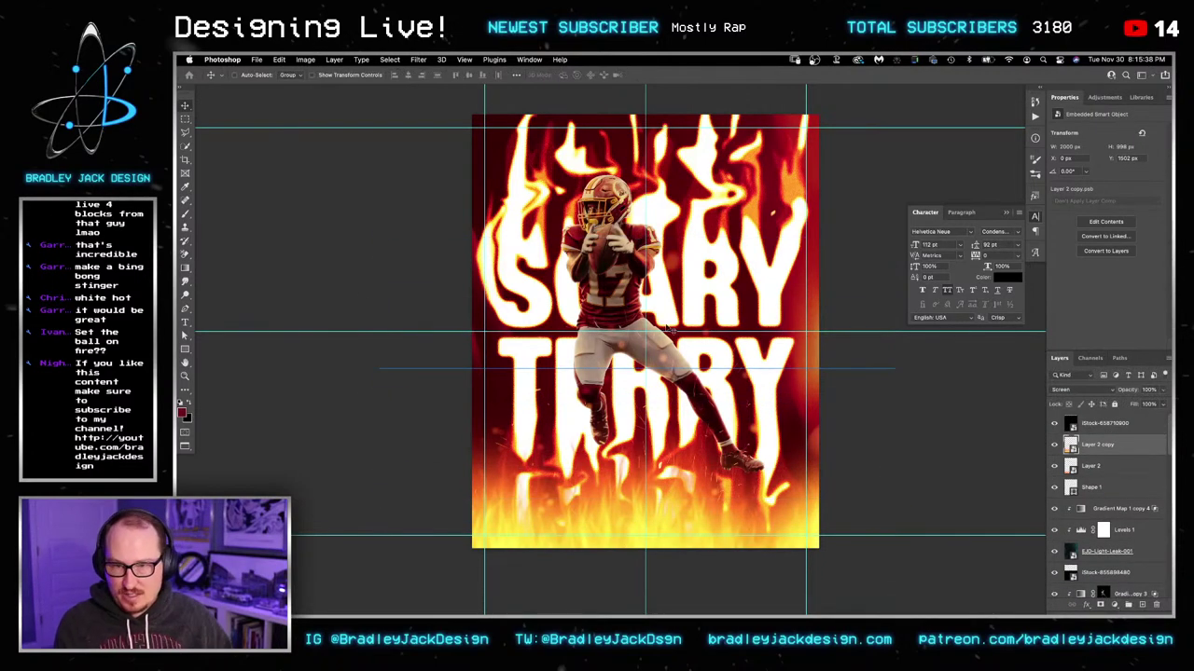
drag(713, 454, 726, 375)
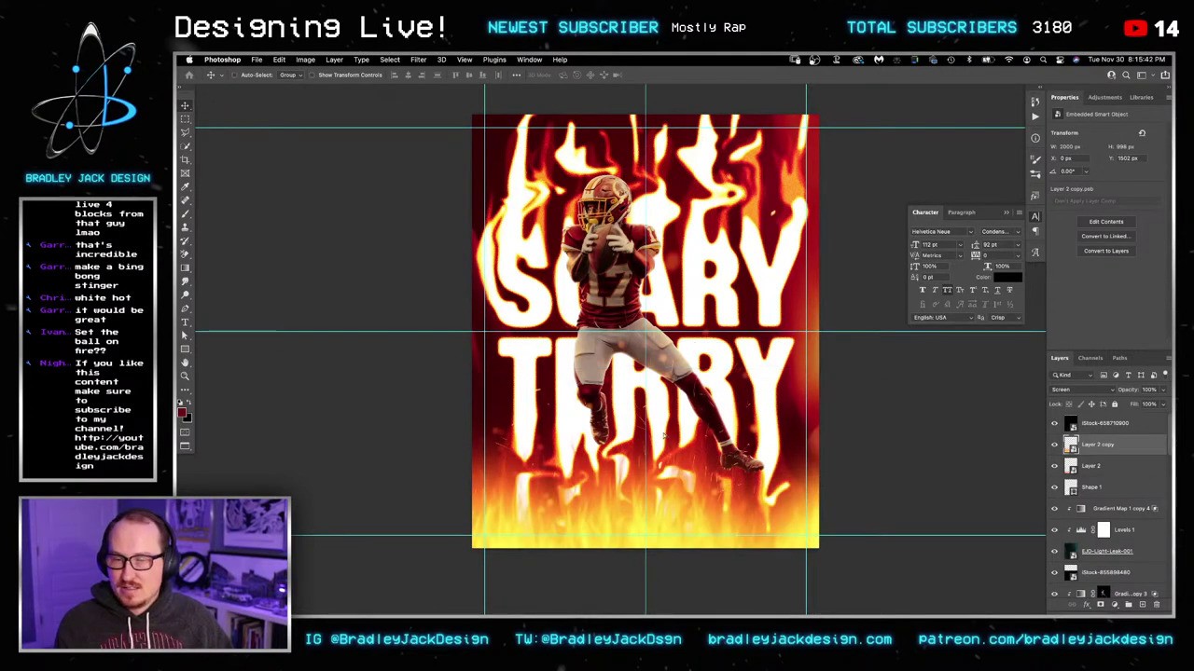
drag(727, 504, 713, 421)
key(ctrl+t)
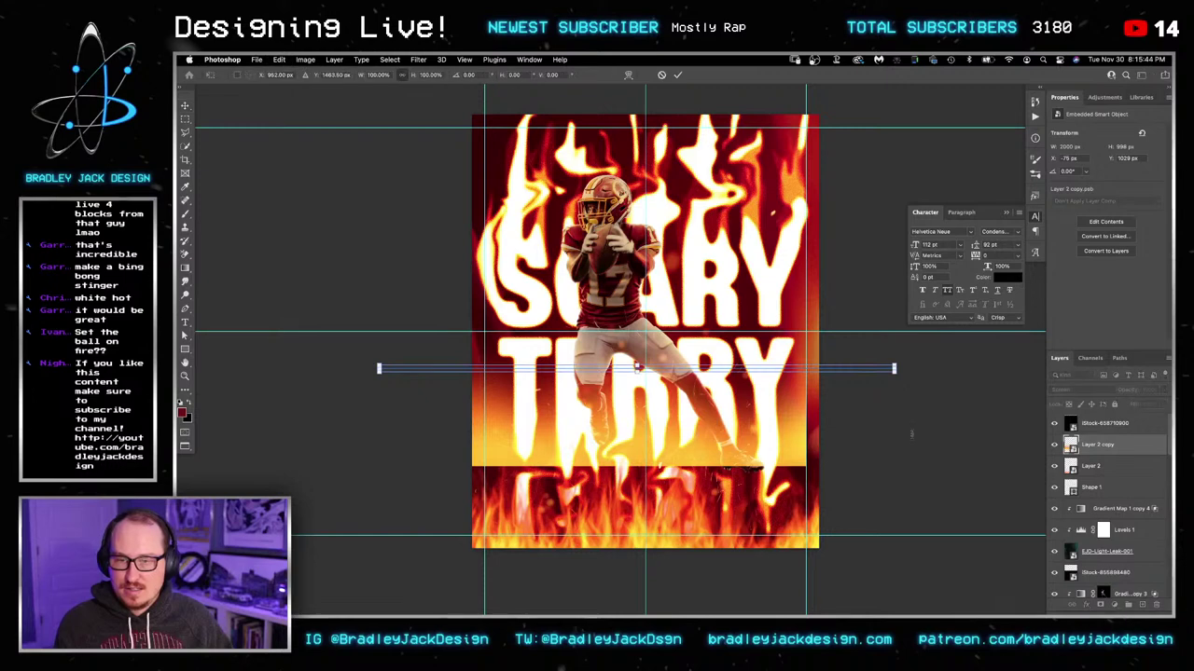
key(Escape)
Step: Delete the leftover work path and return to the layer list
click(1119, 358)
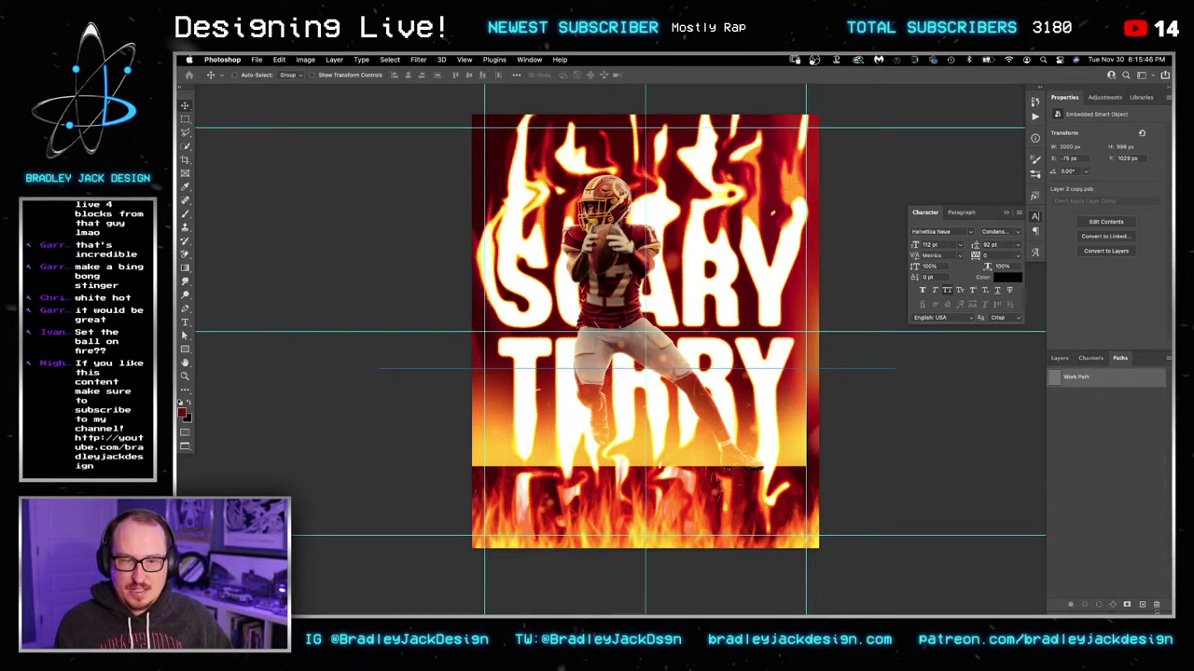
click(1156, 605)
key(Return)
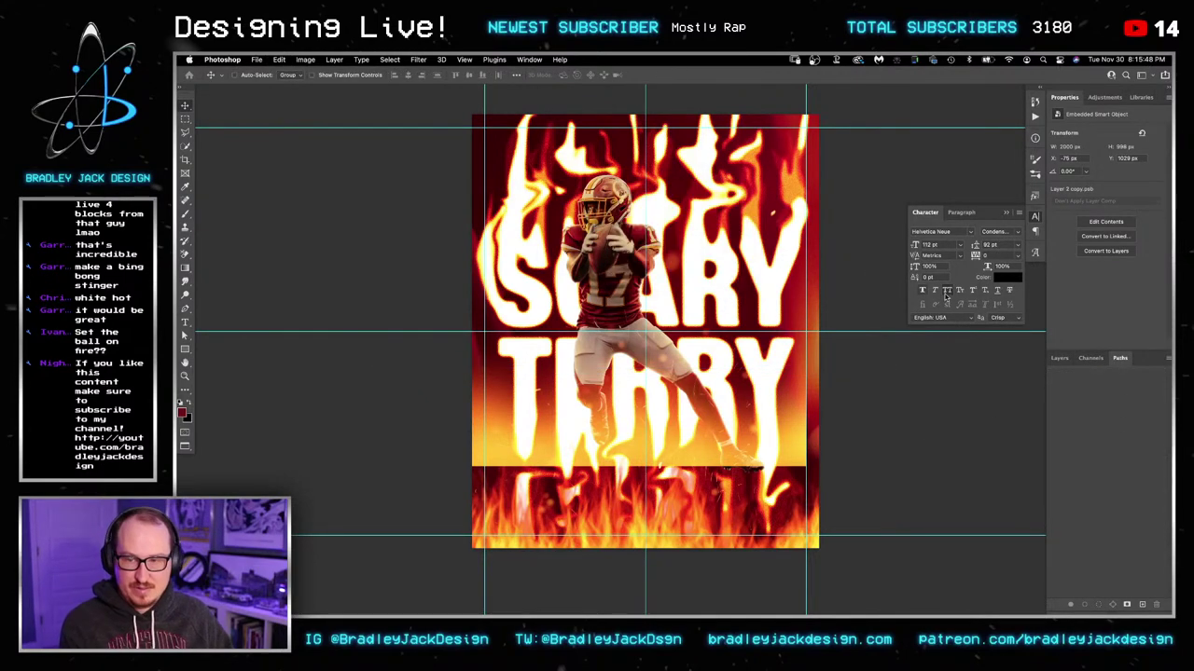
click(1059, 358)
Step: Move the blurred flames back to the poster's bottom edge and stretch them vertically to about 254%
drag(619, 408, 640, 483)
key(ctrl+t)
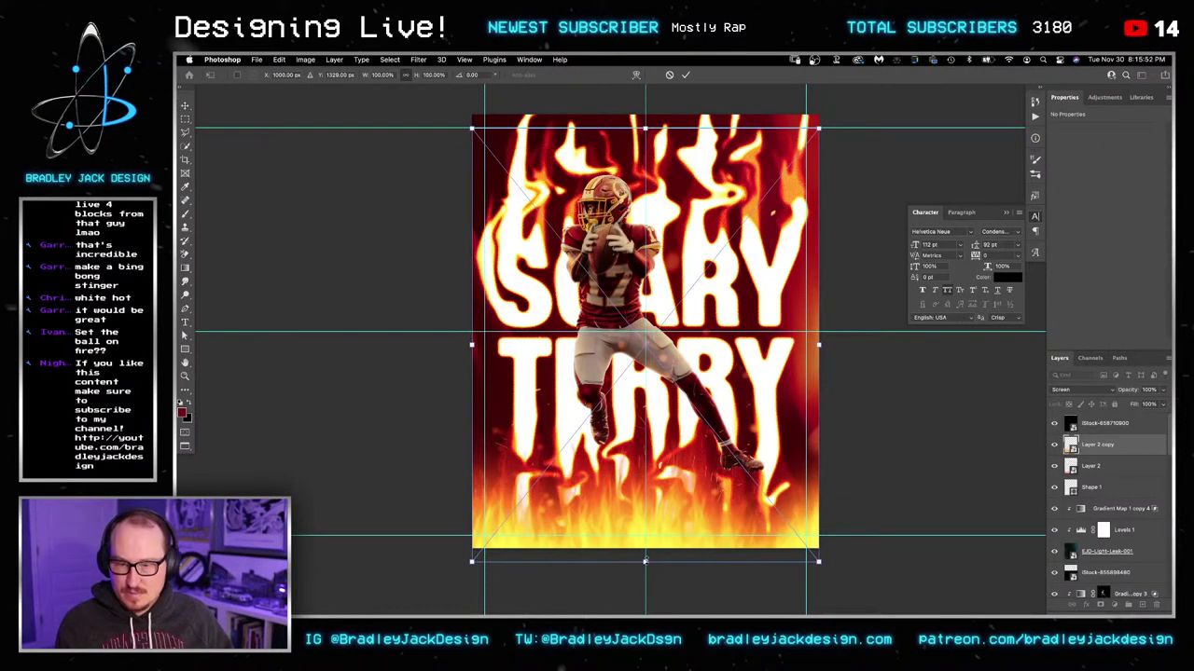
drag(645, 561, 623, 287)
scroll(624, 509, up, 5)
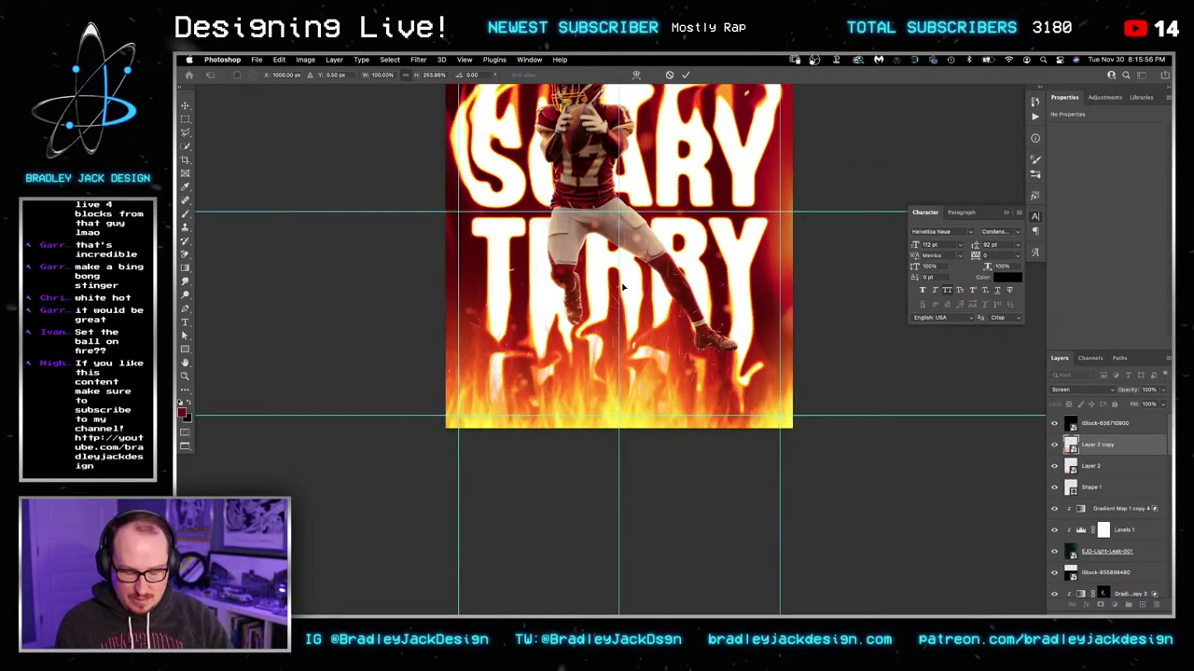
key(Return)
Step: Split the underlying-layer shadow slider in the blurred flames' Blend If options, and set the layer's opacity to 40%
double_click(1137, 450)
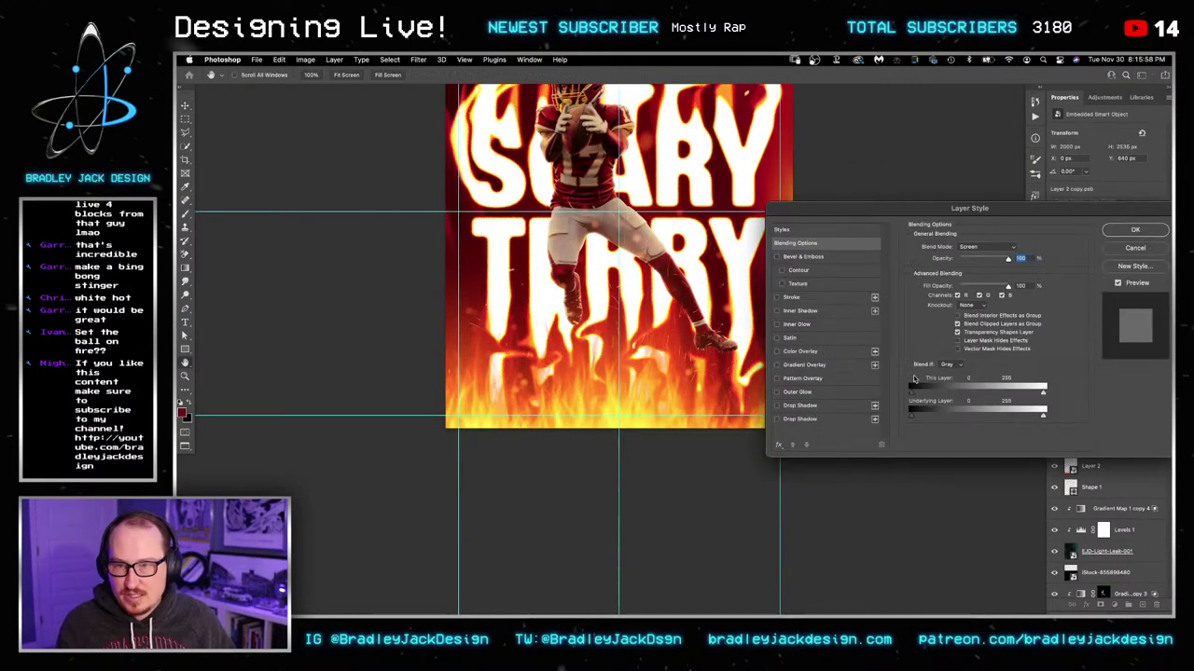
drag(926, 420, 953, 416)
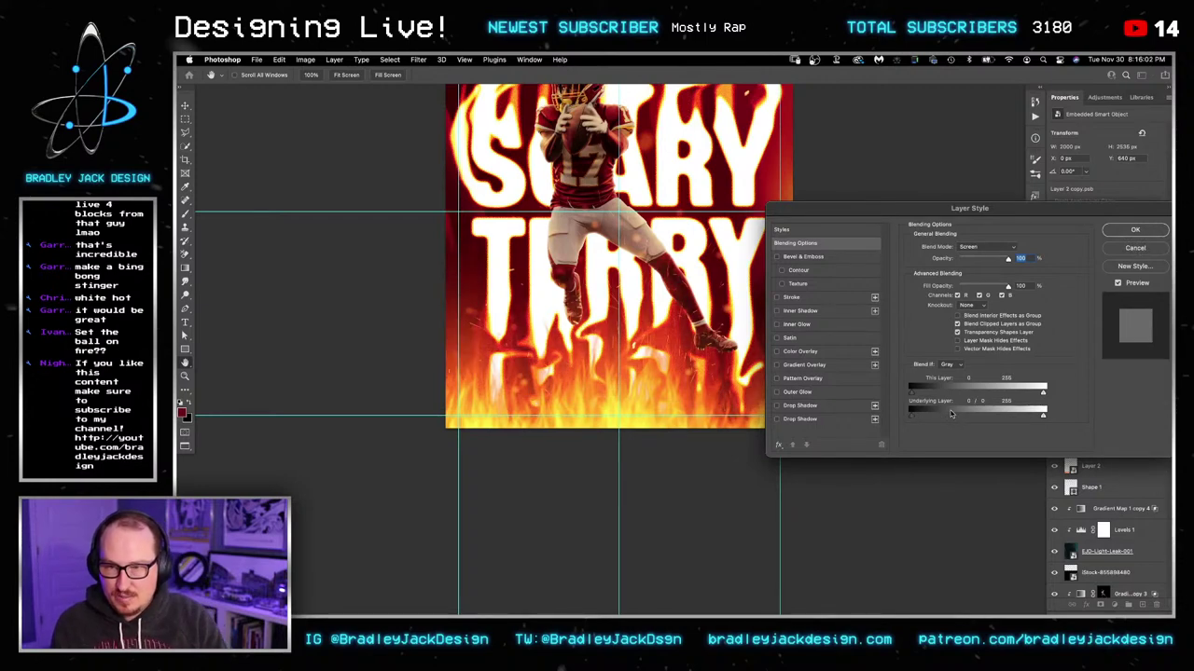
key(Return)
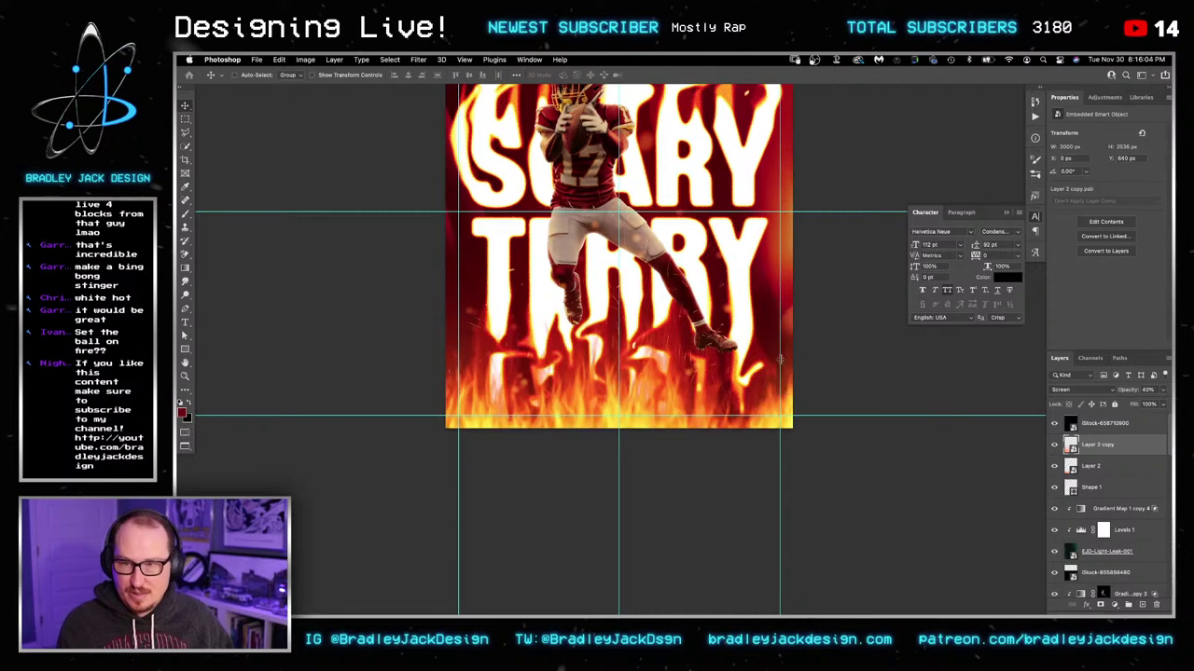
Step: Duplicate the masked Screen-mode gradient map above the player's topmost clipped gradient map
drag(771, 349, 750, 454)
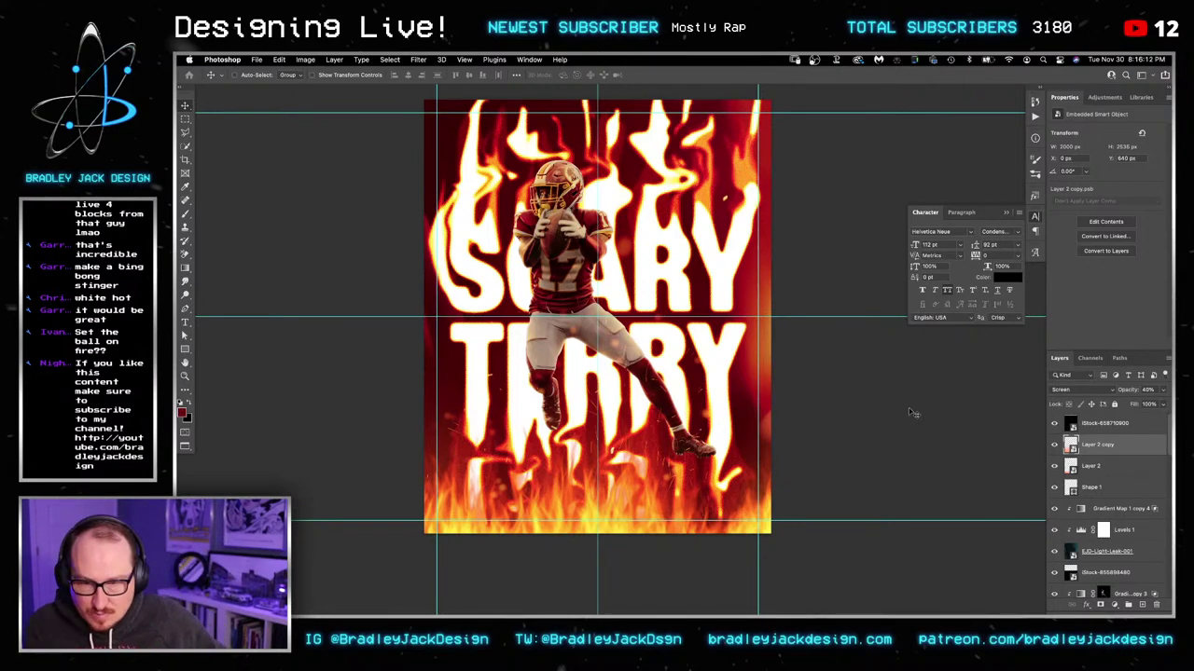
scroll(1124, 522, down, 3)
click(1127, 533)
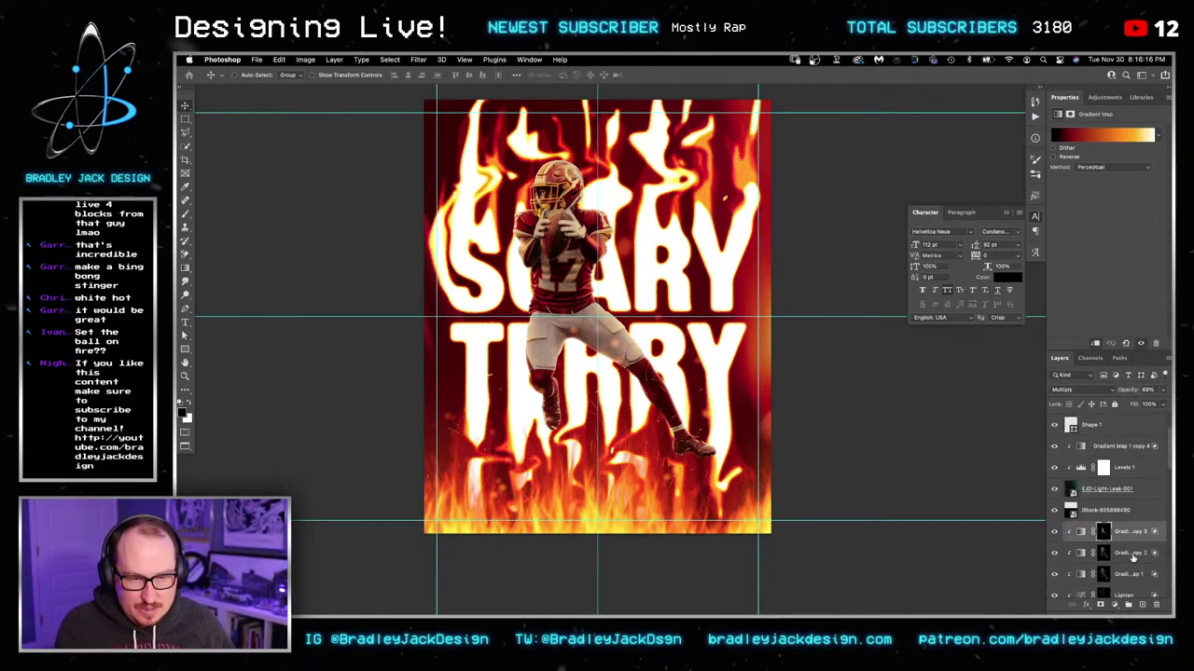
double_click(1131, 553)
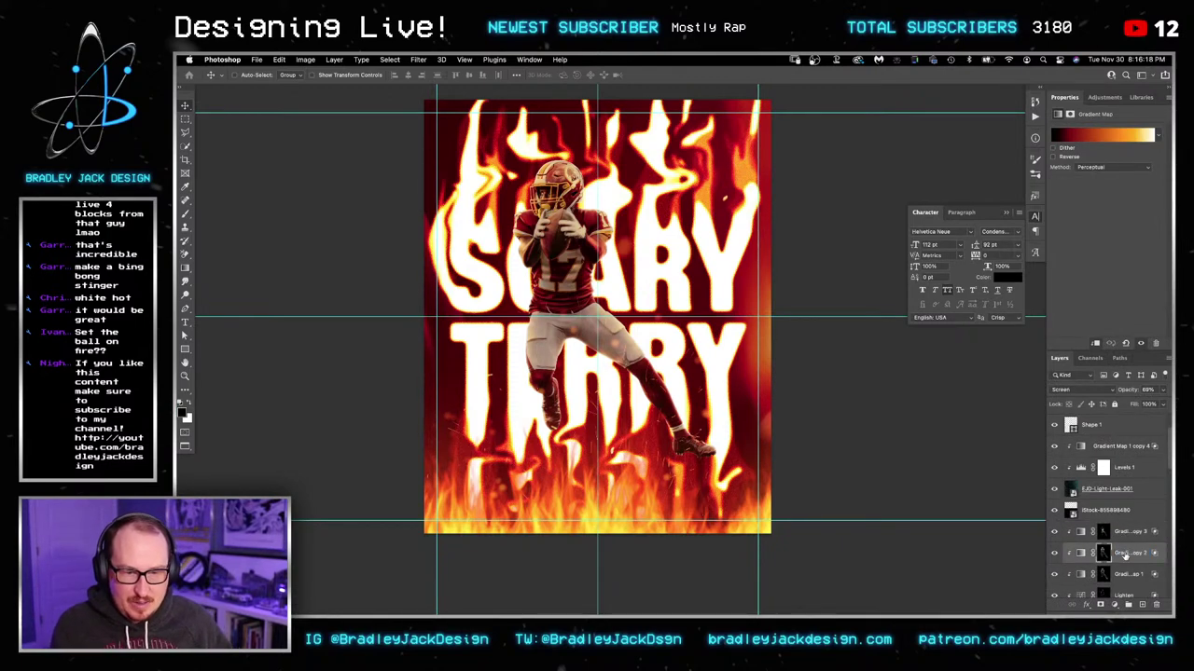
alt+drag(1126, 555, 1123, 525)
Step: Set the duplicated gradient map's opacity to 100% and replace its layer mask with a new black mask
click(1107, 534)
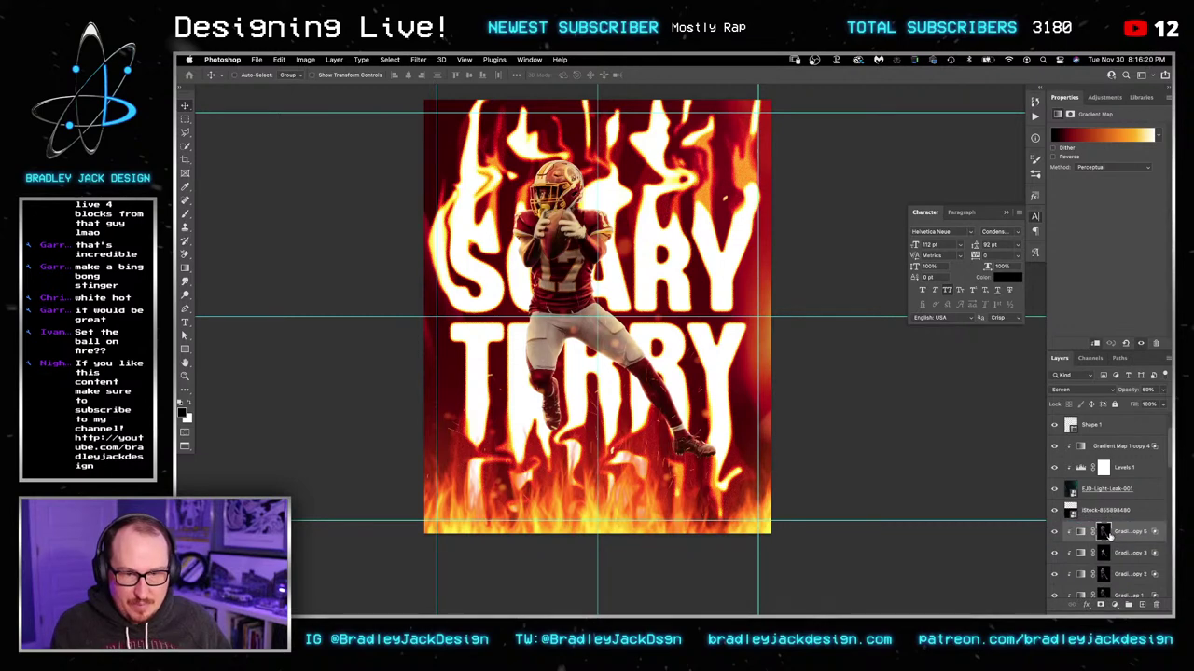
click(1104, 531)
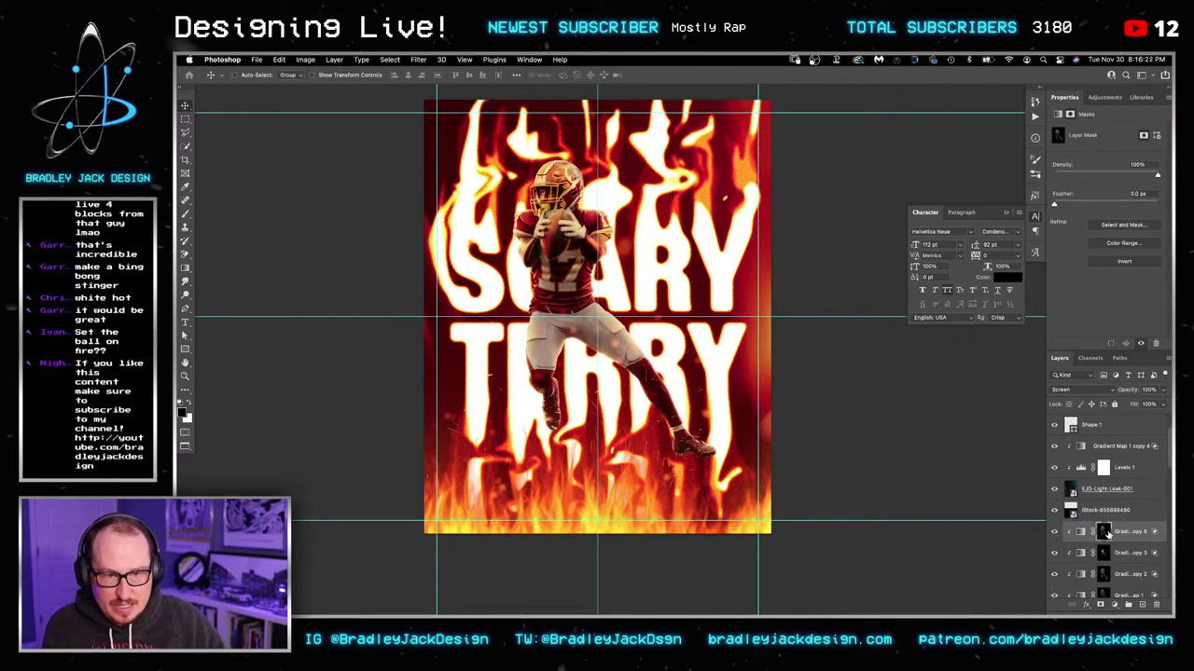
right_click(1106, 531)
click(1093, 524)
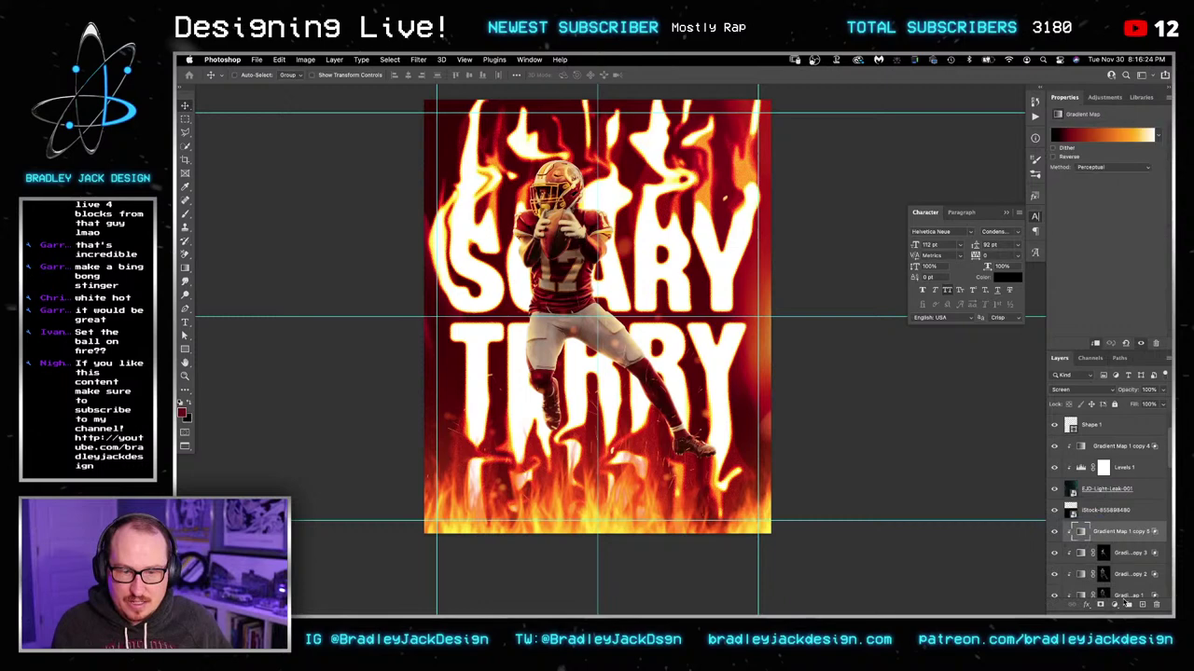
alt+click(1100, 604)
Step: Switch to the Brush tool at 1700 px and choose the Soft Round Pressure Size preset with 0% hardness
key(b)
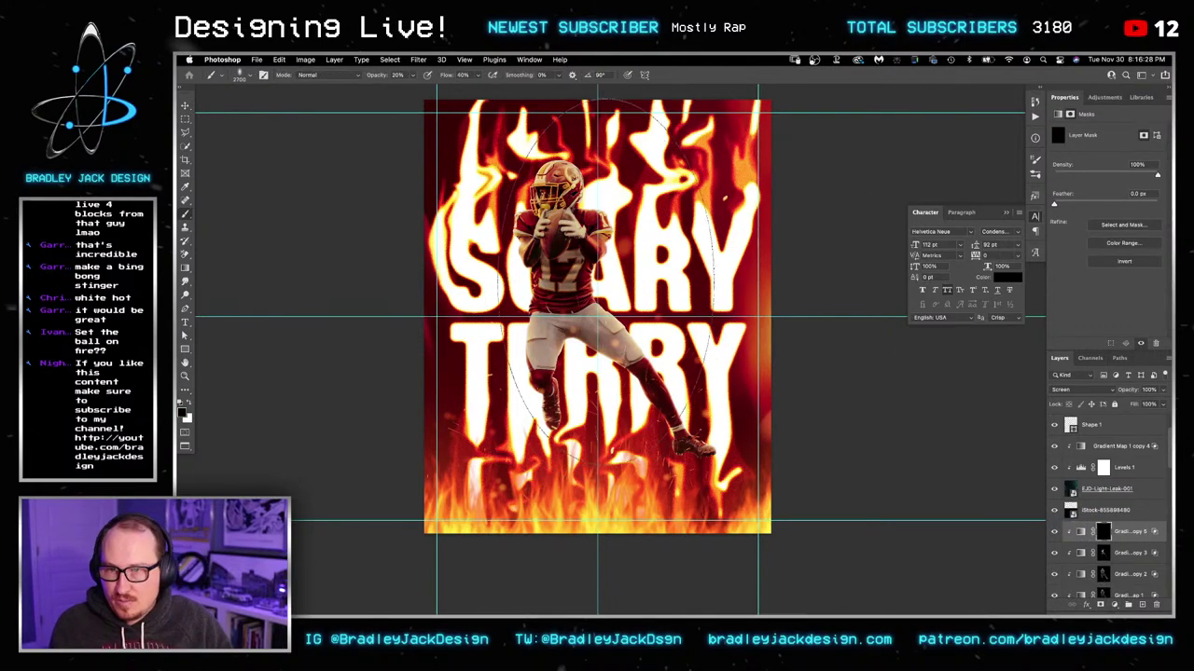
key(bracketleft)
key(bracketleft)
key(bracketleft)
key(bracketleft)
key(bracketleft)
key(bracketleft)
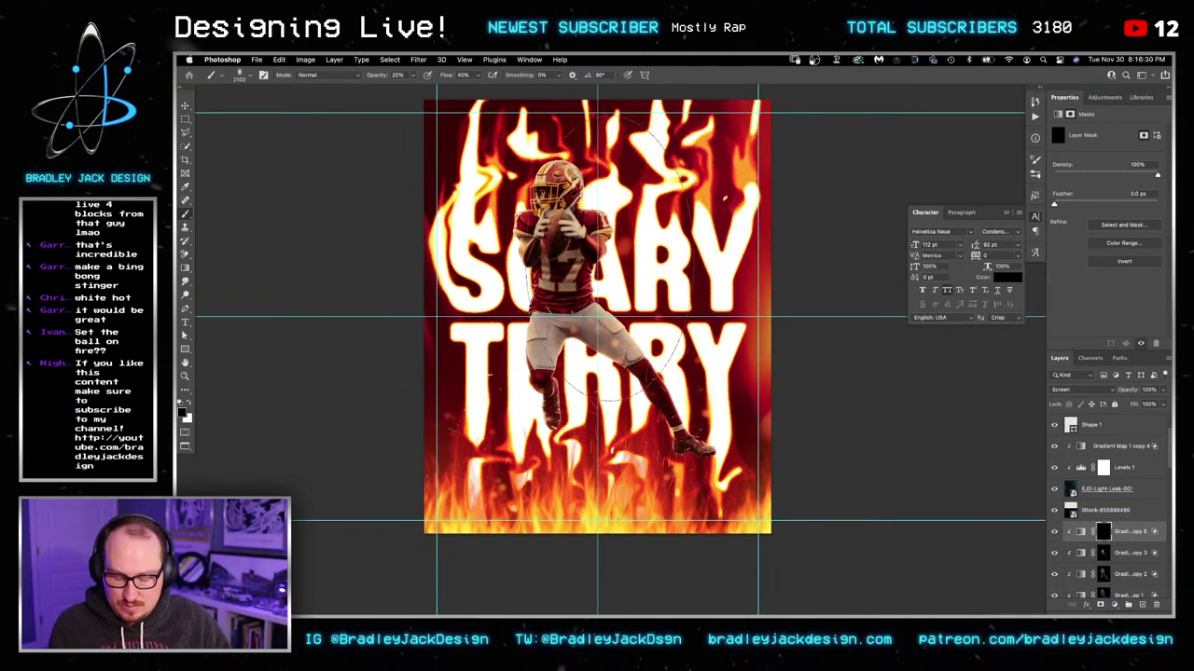
right_click(597, 238)
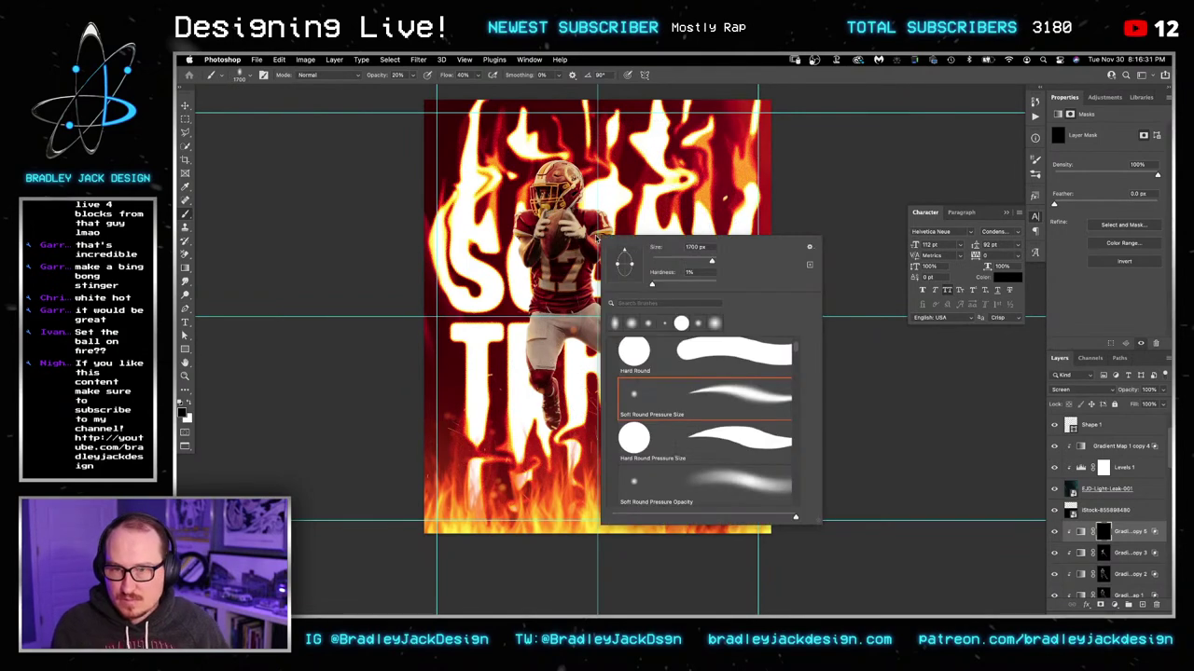
click(656, 392)
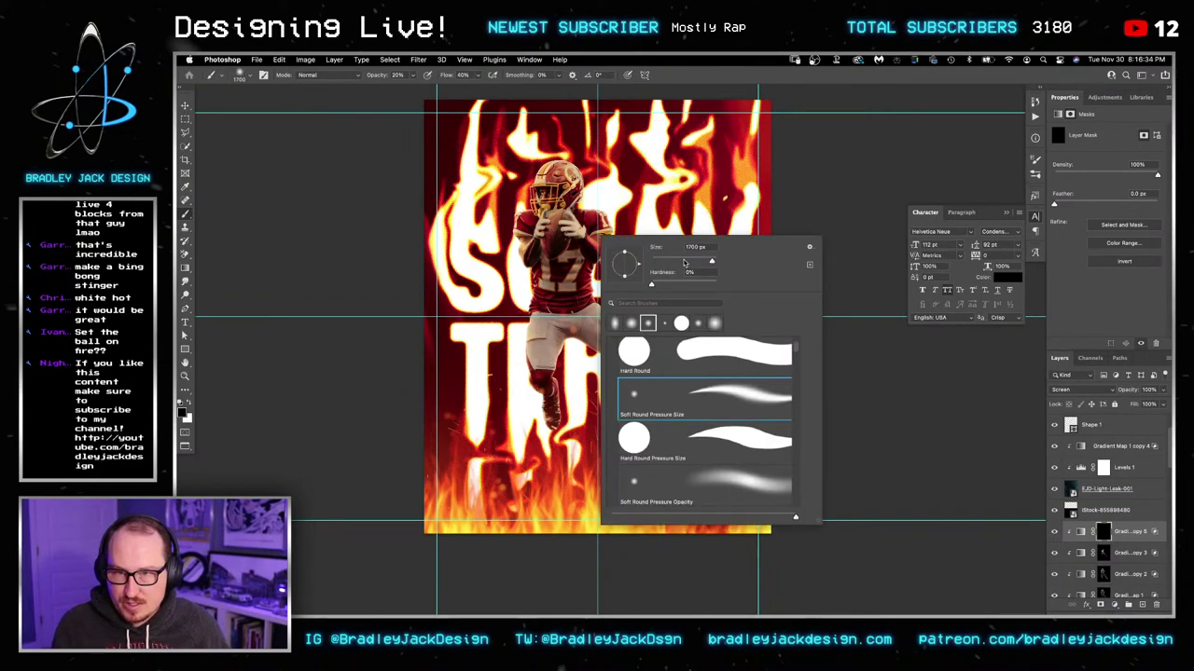
key(Return)
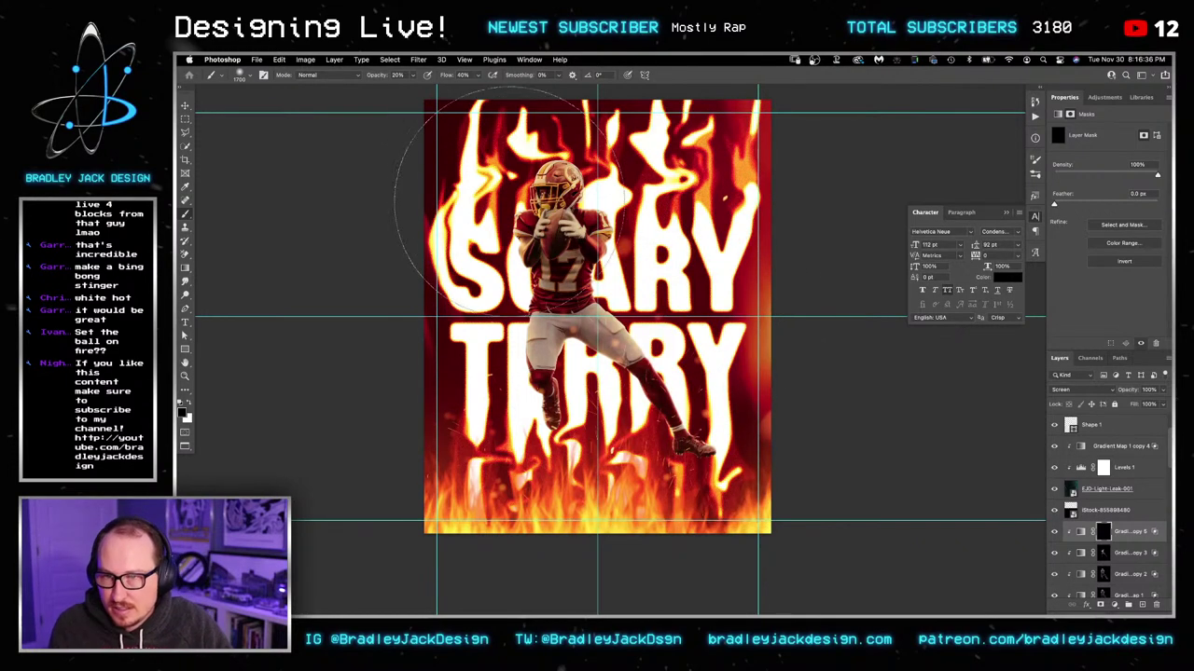
Step: Paint white with a smaller soft brush at 21% opacity on the new black mask to reveal fiery light on the player
key(bracketleft)
key(bracketleft)
key(bracketleft)
key(bracketleft)
key(bracketleft)
key(bracketleft)
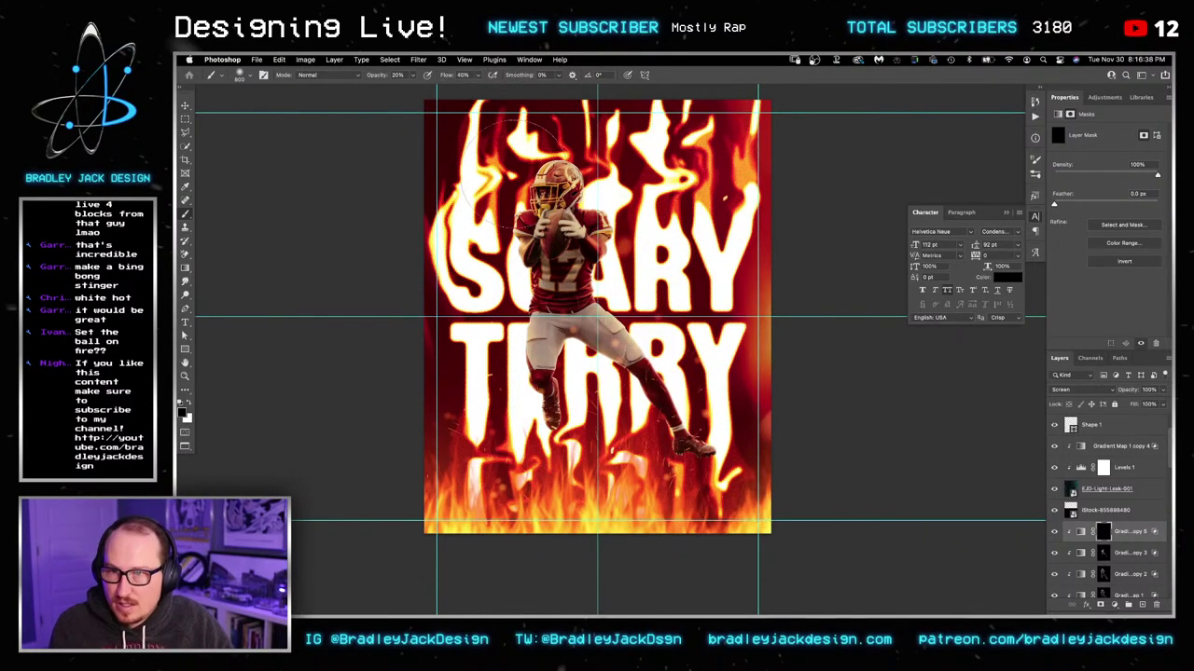
key(1)
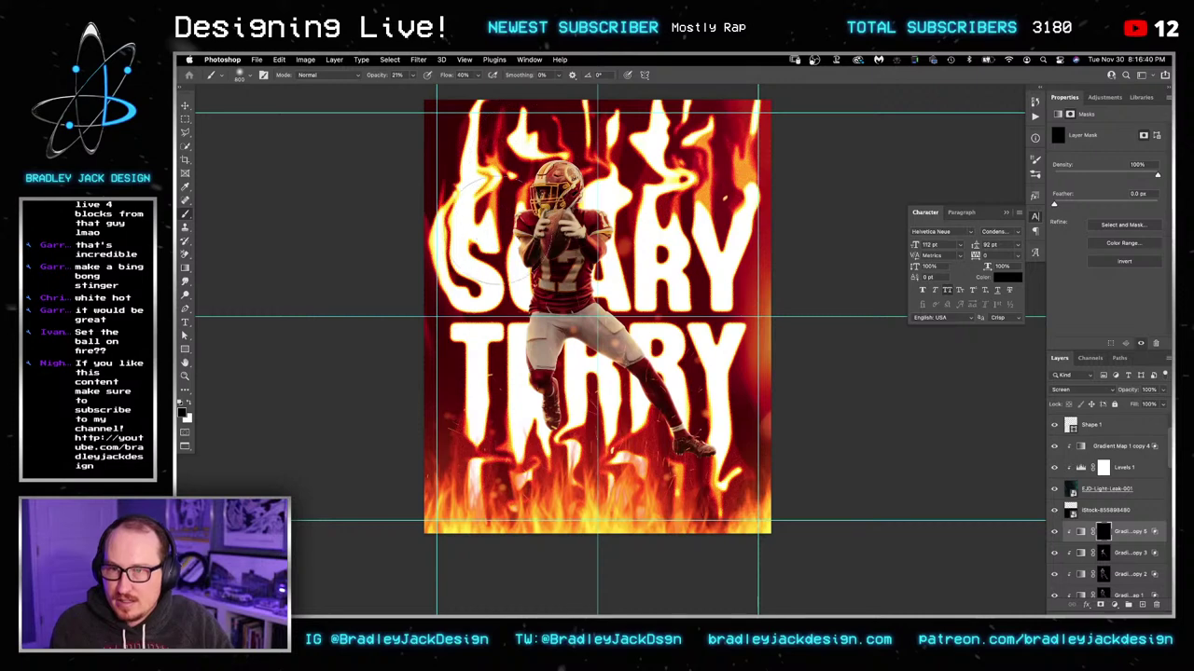
key(x)
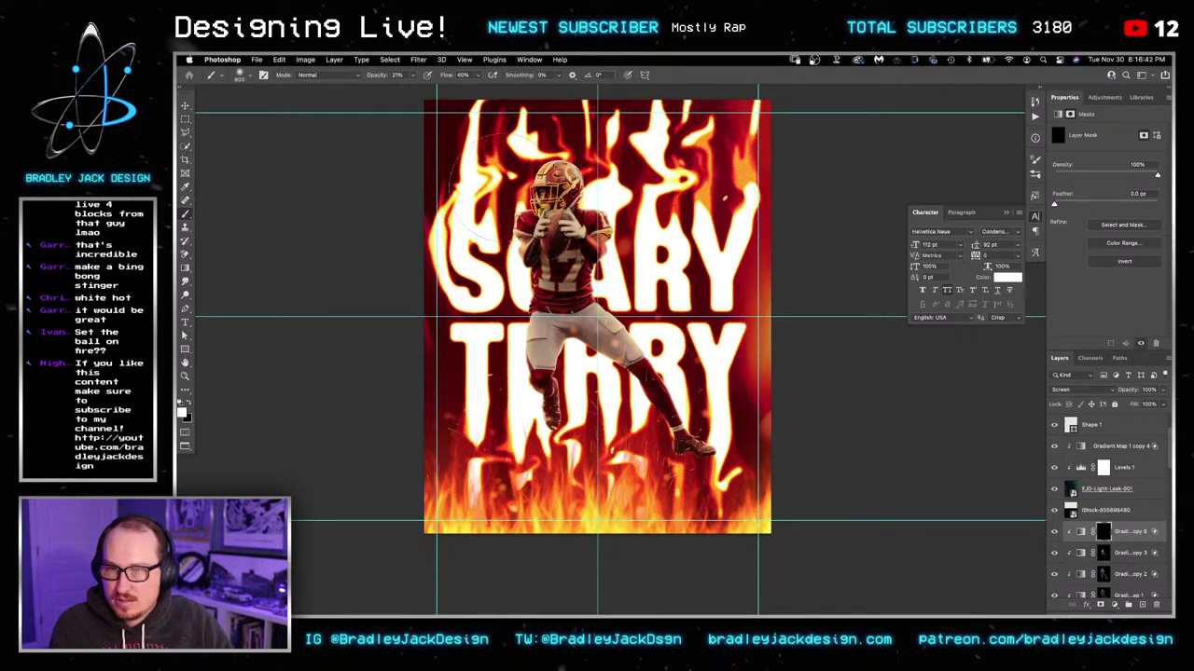
drag(518, 178, 471, 160)
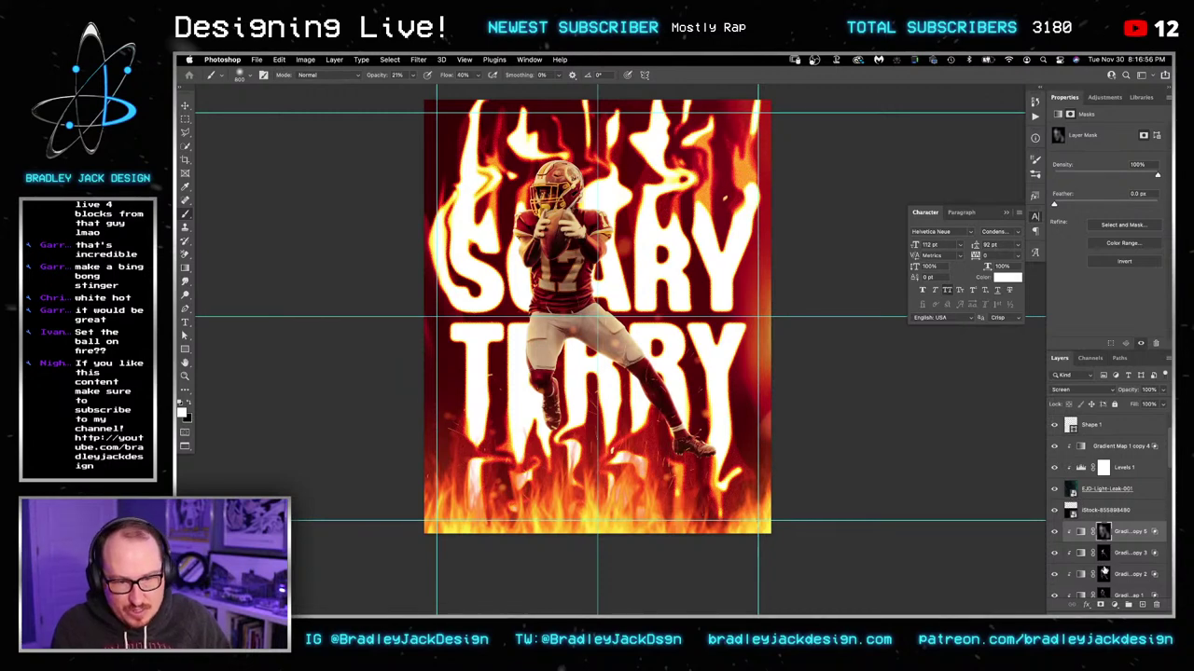
Step: Brush white at 30% opacity on the lower clipped gradient maps' masks to add light to the player's legs and shoes
click(1103, 572)
scroll(920, 408, down, 3)
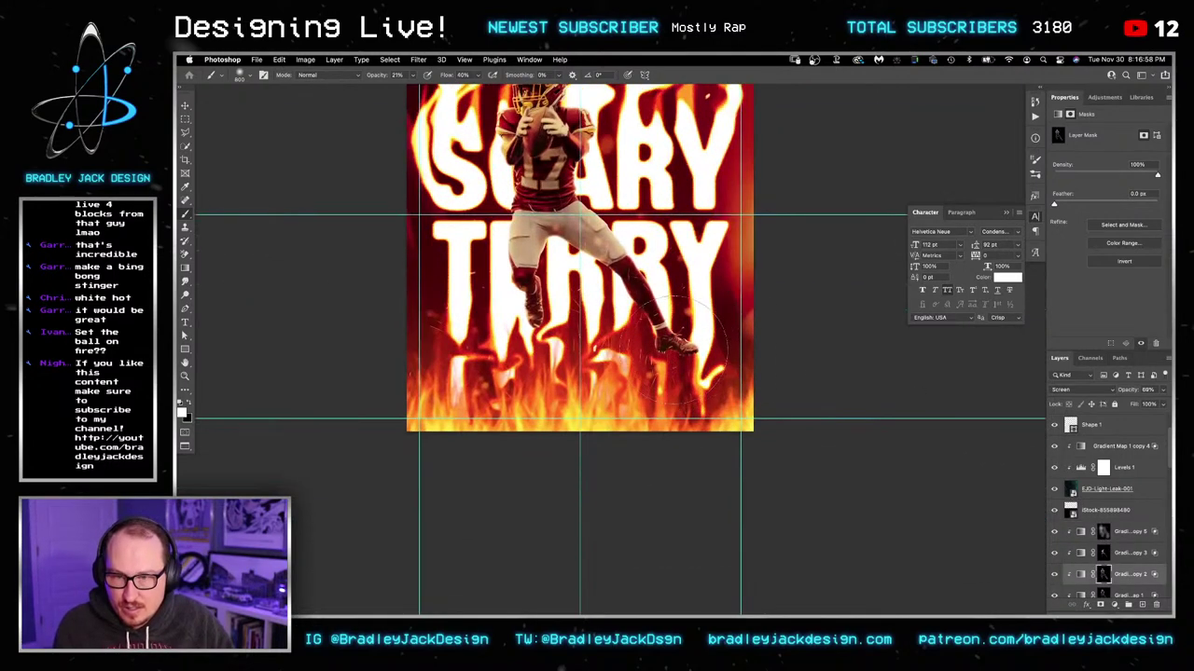
key(3)
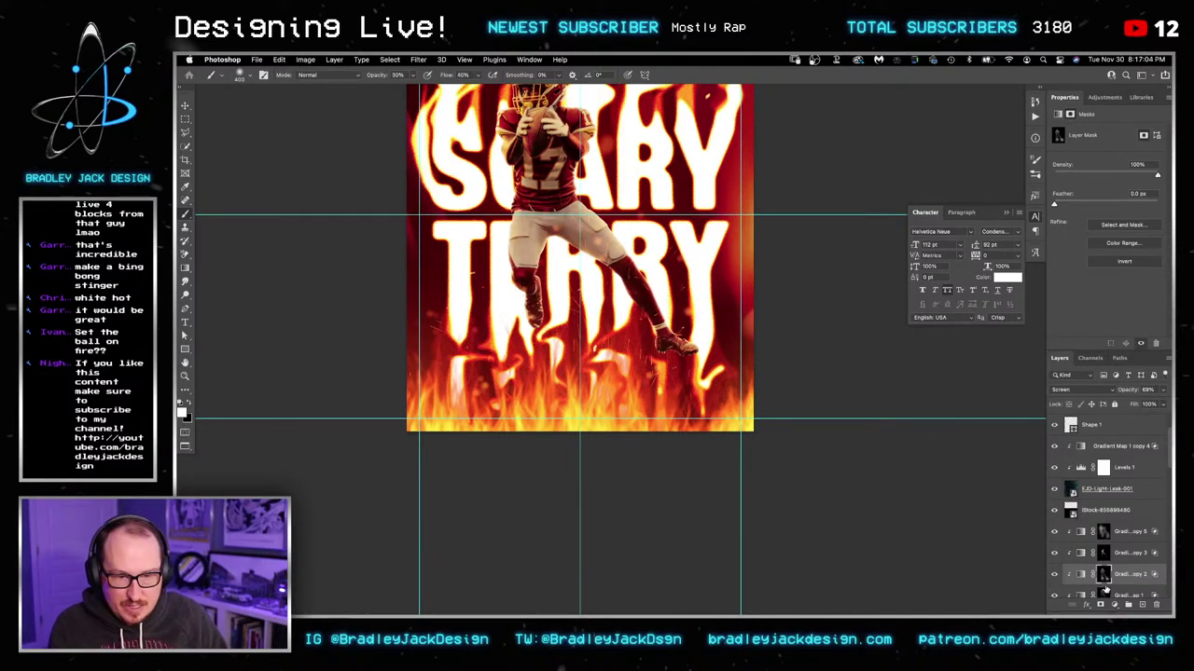
click(1104, 594)
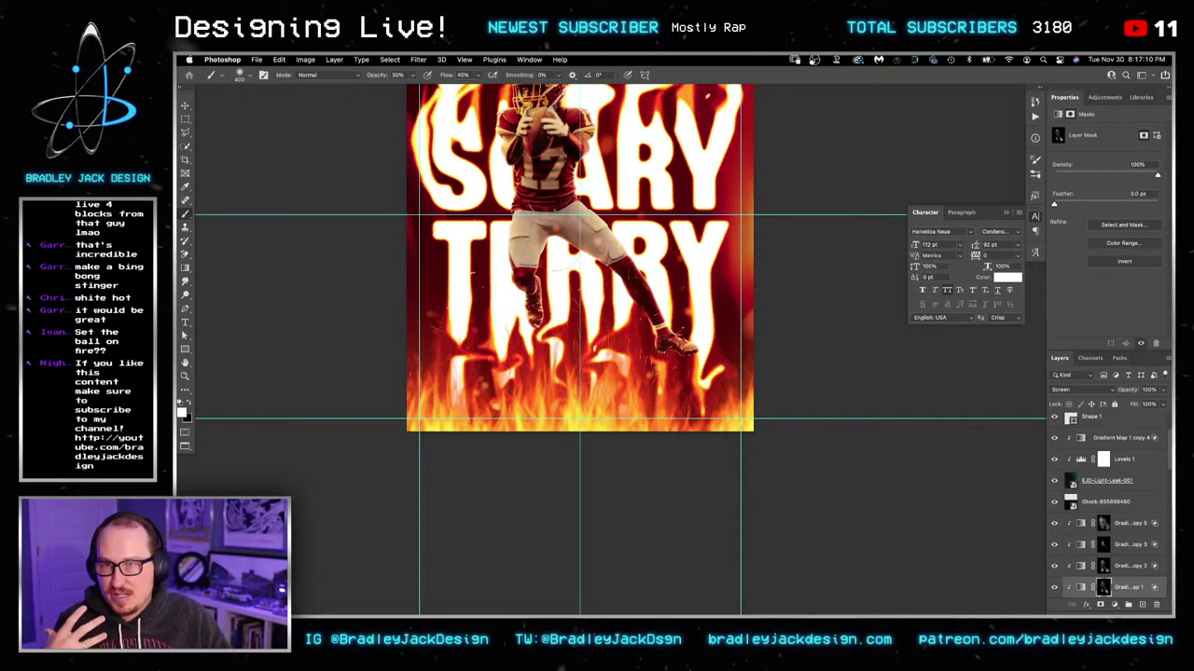
Step: Select Layer 2 and Layer 2 copy together and nudge the rendered flames slightly with the Move tool
scroll(1119, 459, up, 3)
click(1104, 446)
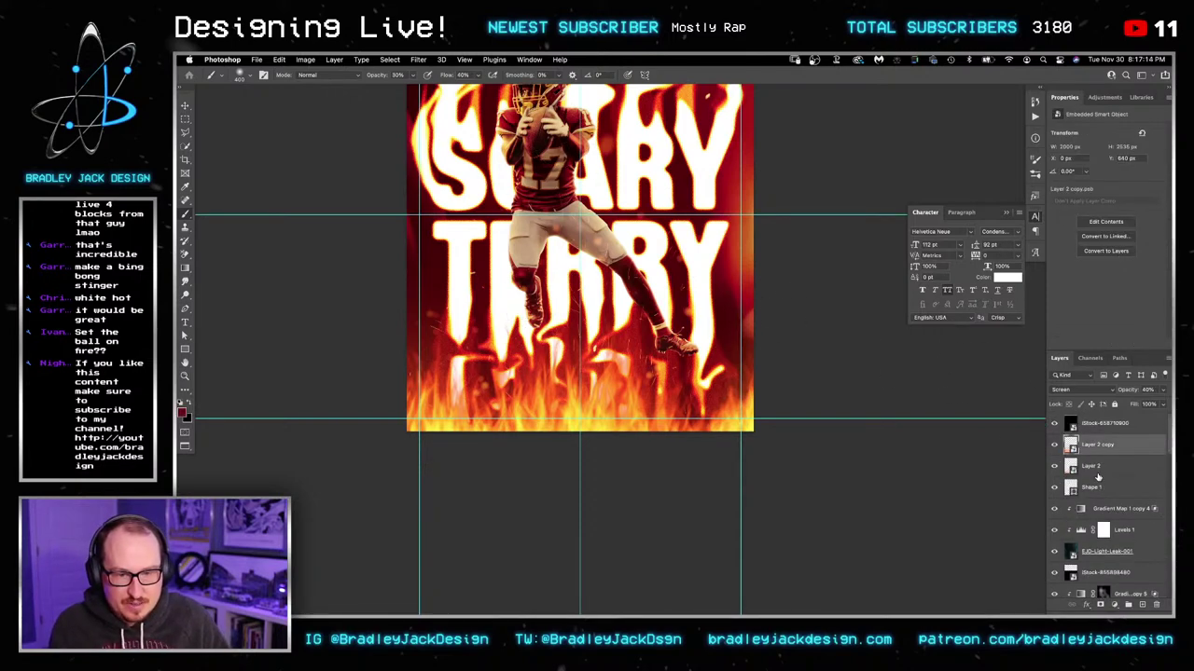
shift+click(1096, 466)
key(v)
mouse_move(699, 374)
mouse_down()
mouse_move(700, 400)
mouse_move(699, 376)
mouse_up()
key(super+0)
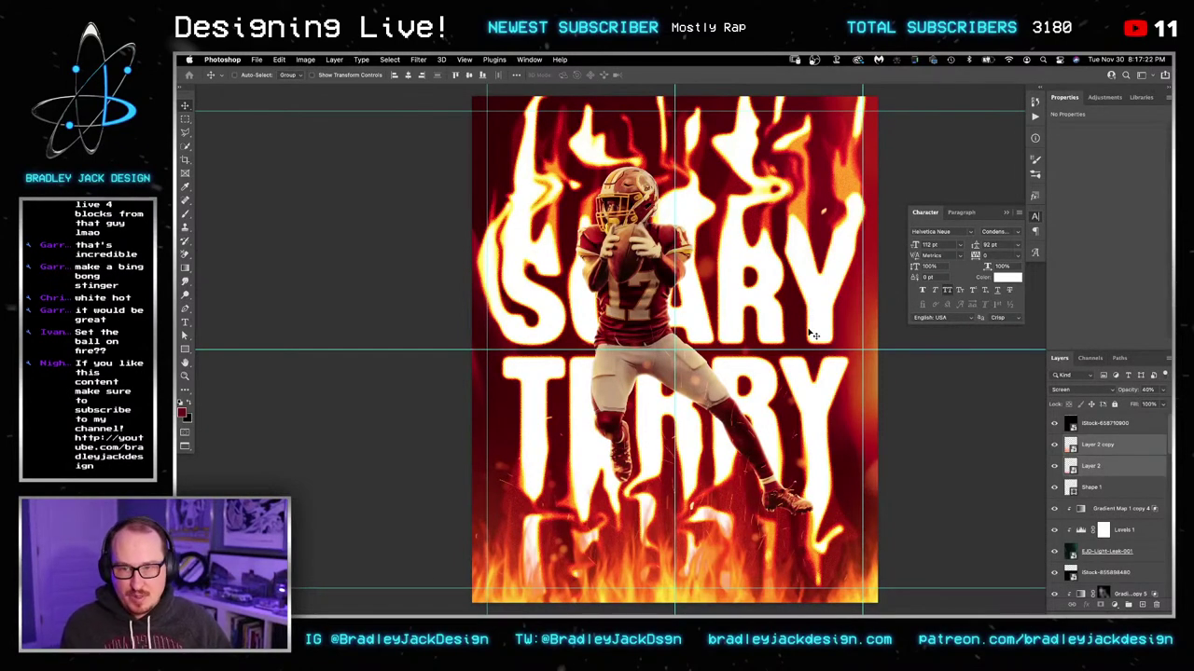
drag(809, 332, 777, 319)
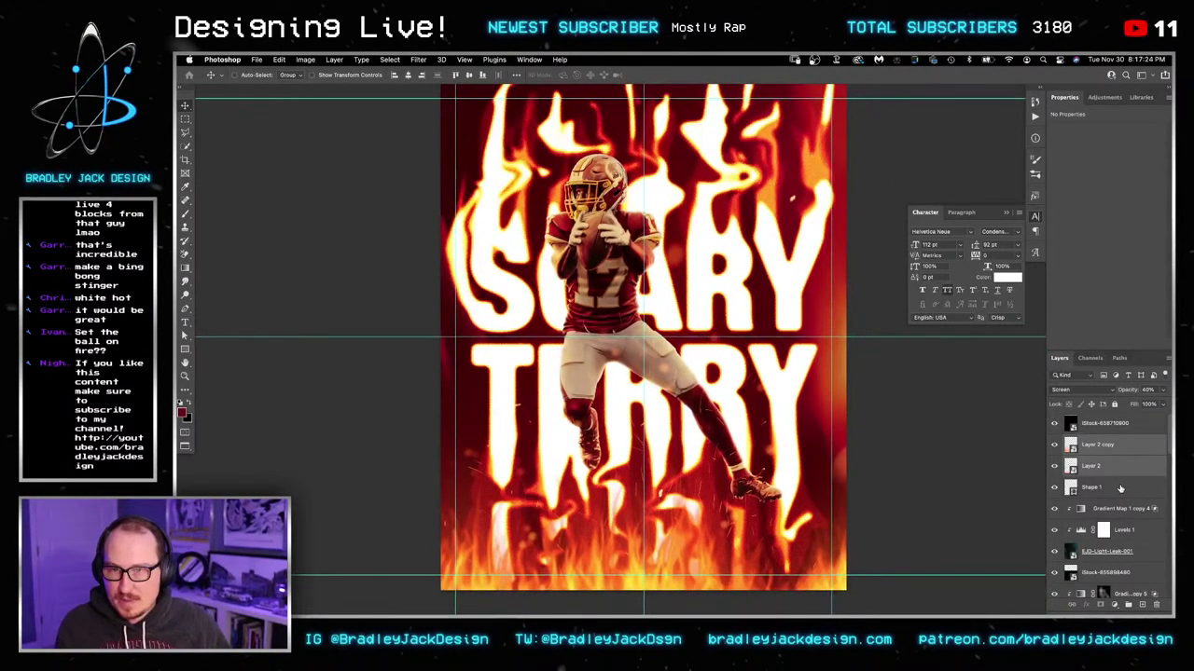
Step: Try moving the title artwork in Group 1 higher on the poster, and preview the poster with the group hidden
scroll(1120, 488, down, 10)
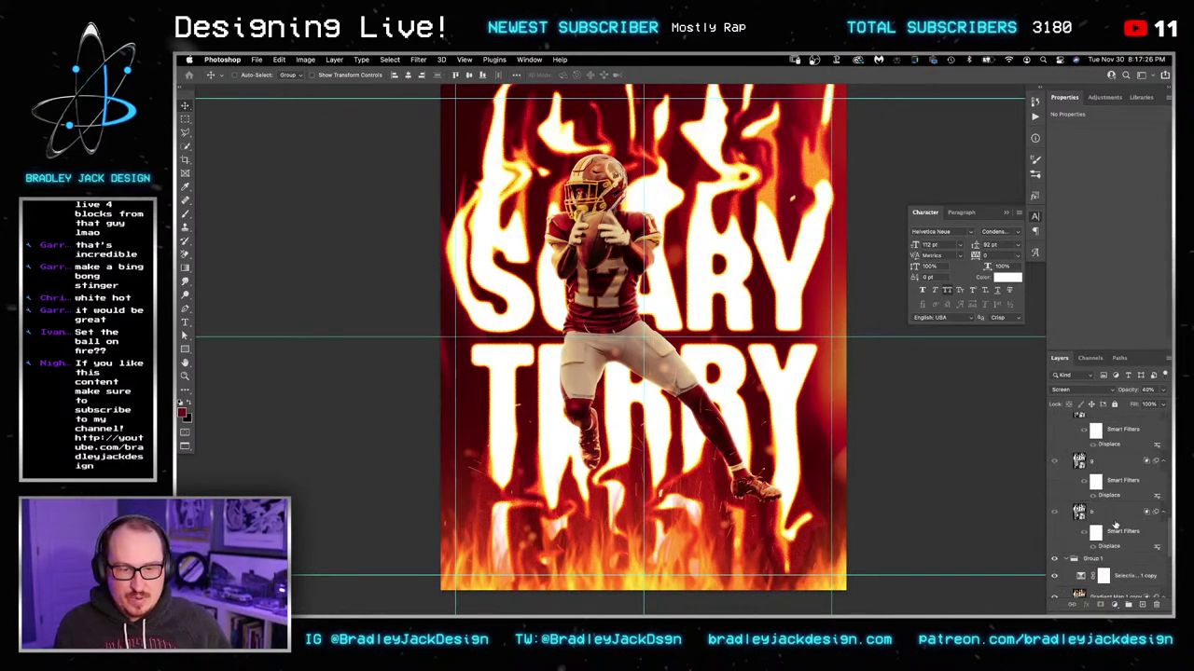
click(1119, 492)
scroll(1119, 495, up, 4)
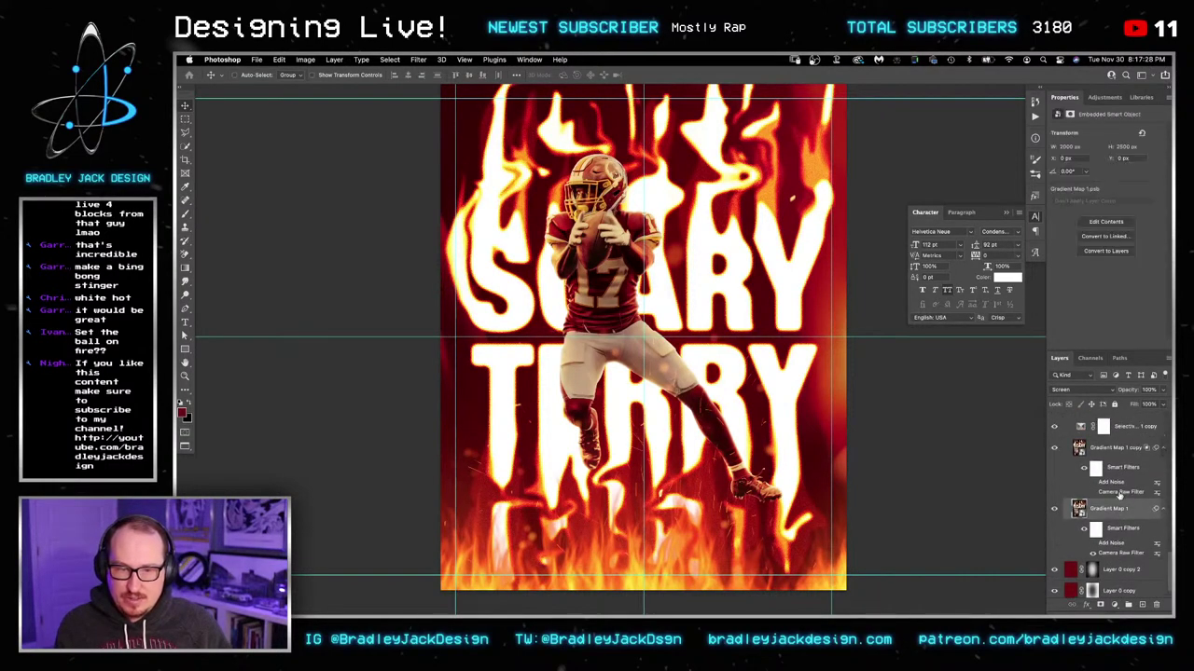
click(1106, 485)
scroll(1106, 485, up, 1)
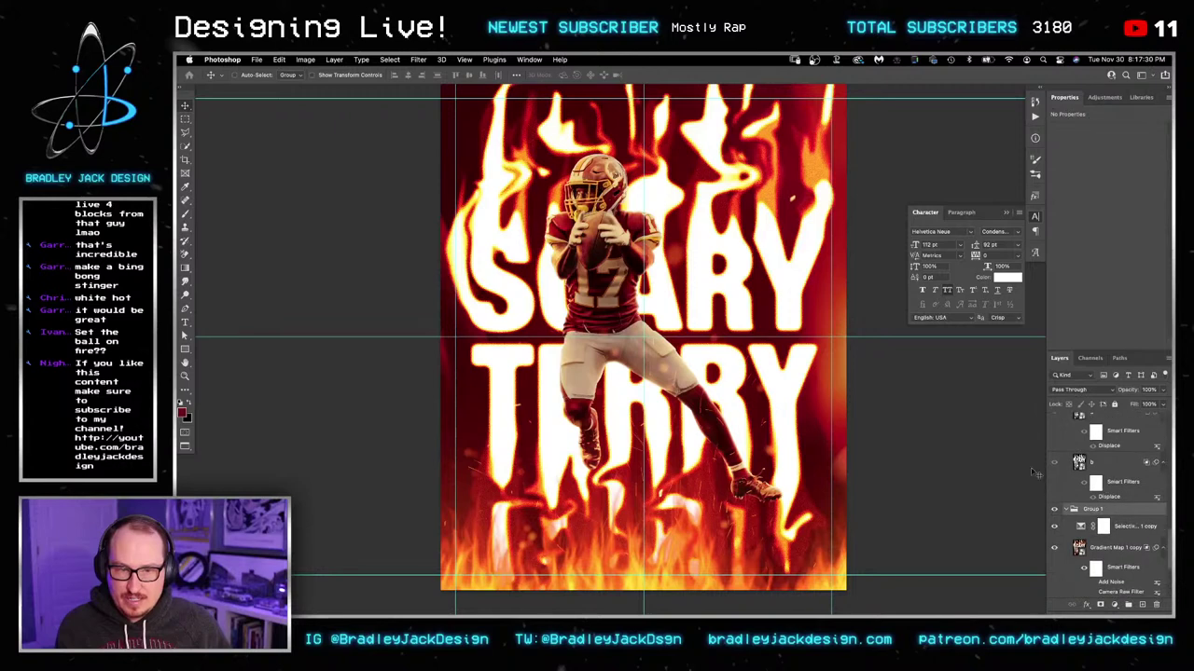
drag(677, 377, 676, 352)
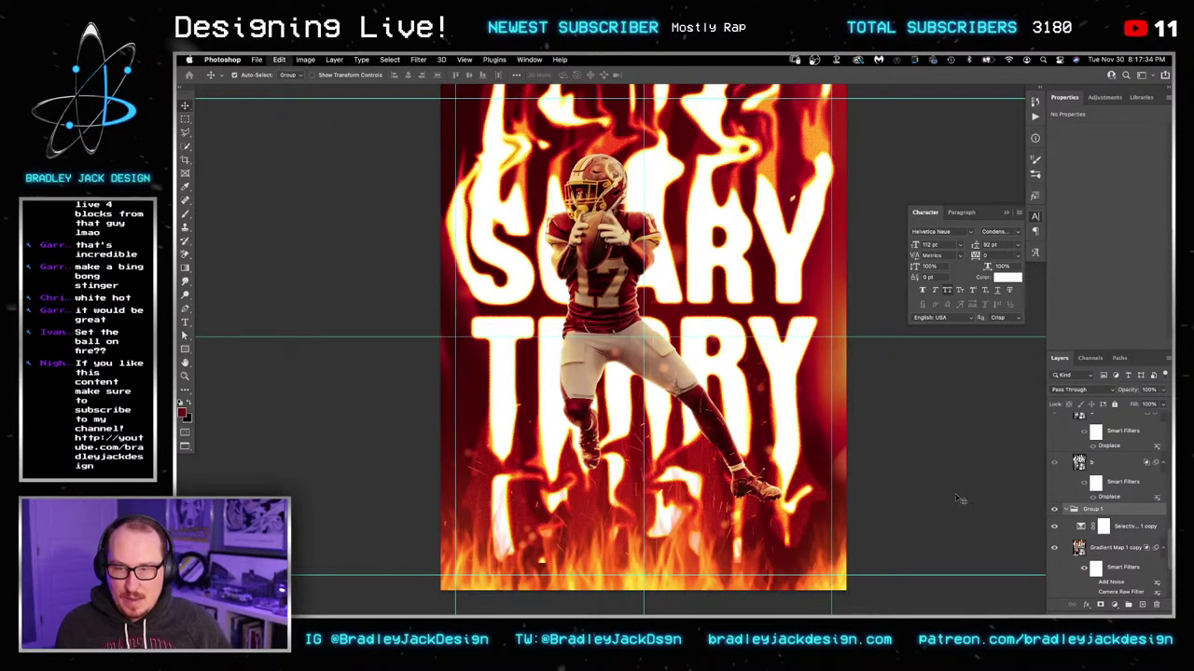
key(super+z)
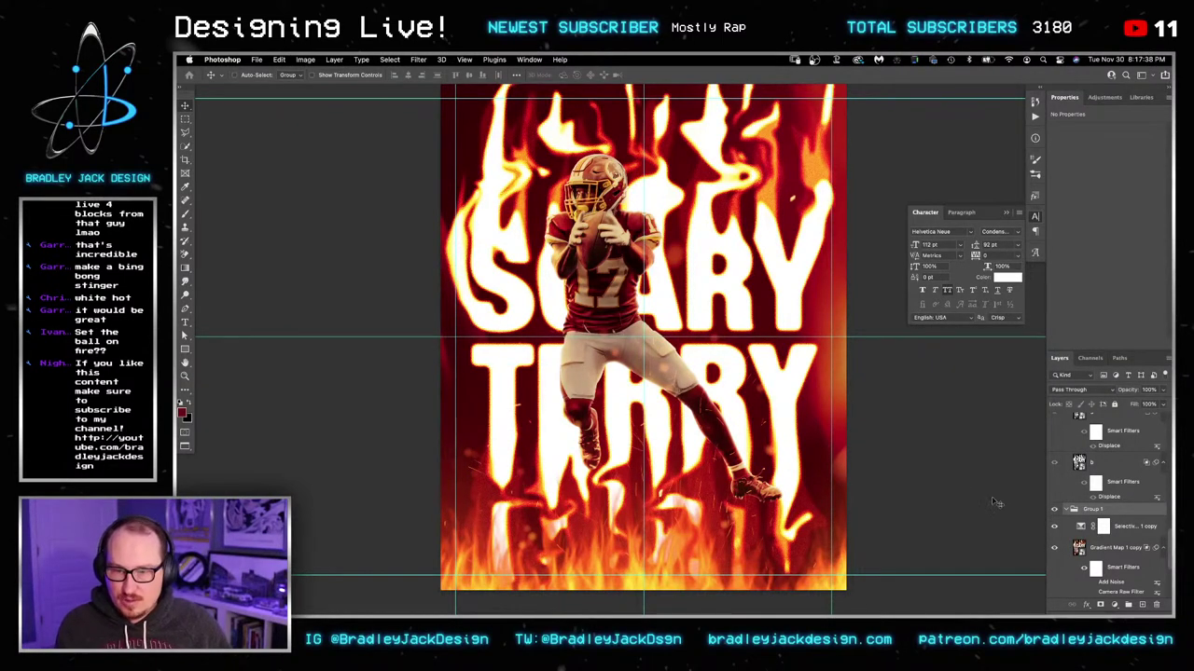
click(1055, 510)
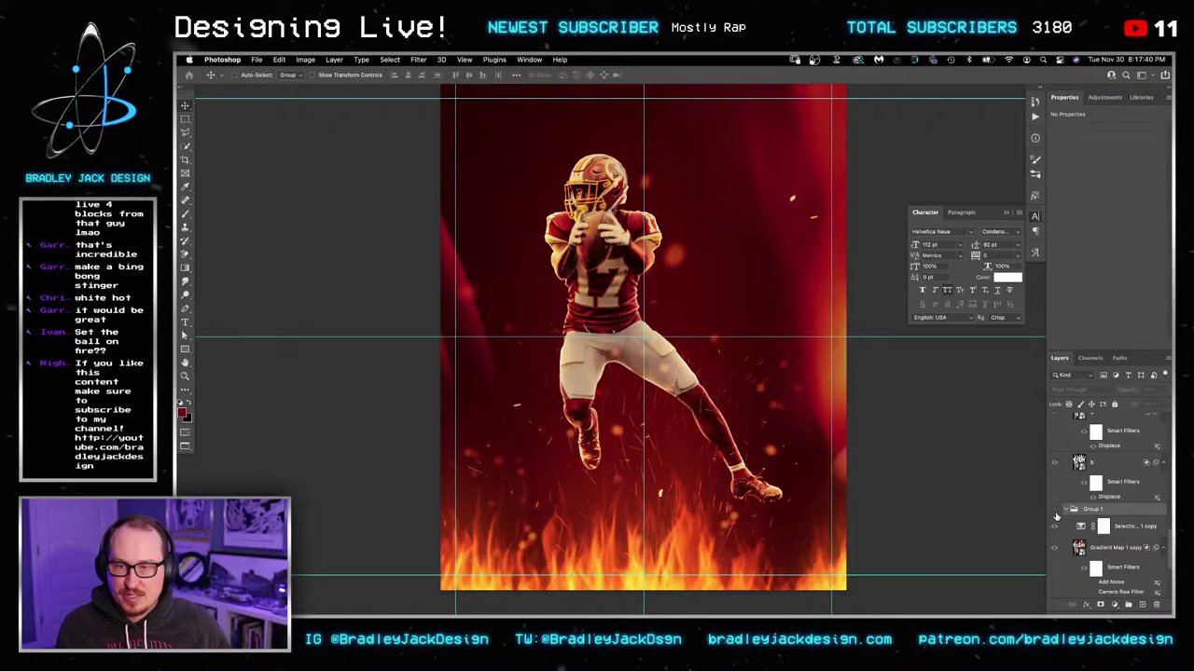
click(1056, 513)
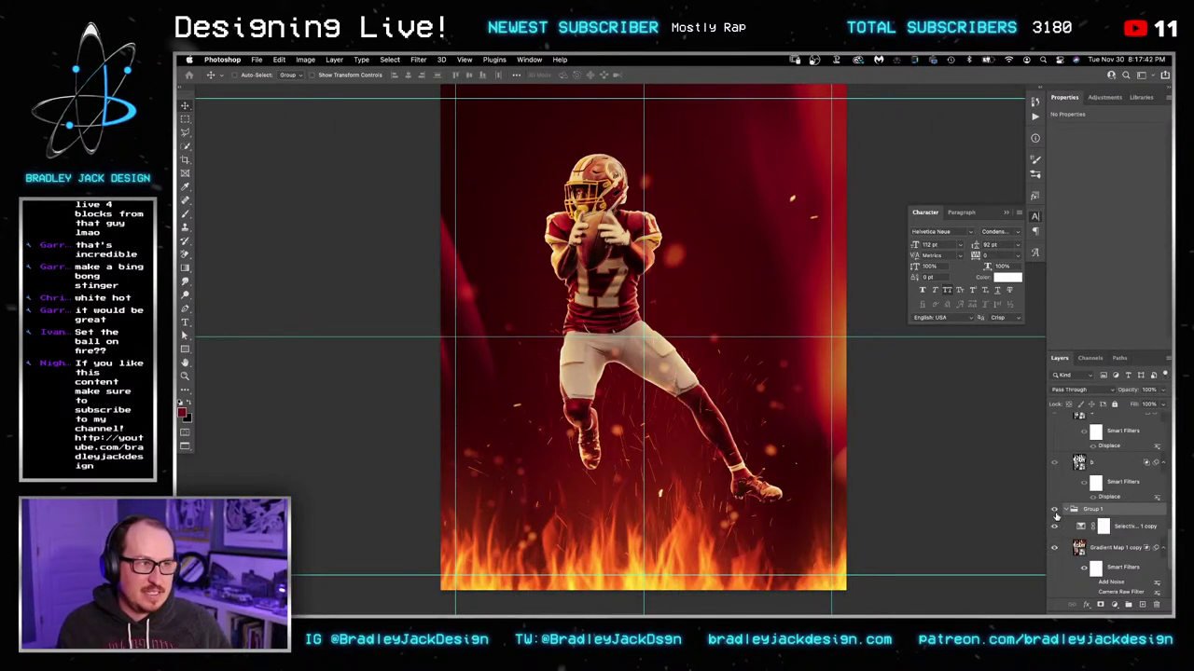
Step: Add a Color Lookup adjustment layer above the topmost iStock layer
scroll(1082, 457, up, 5)
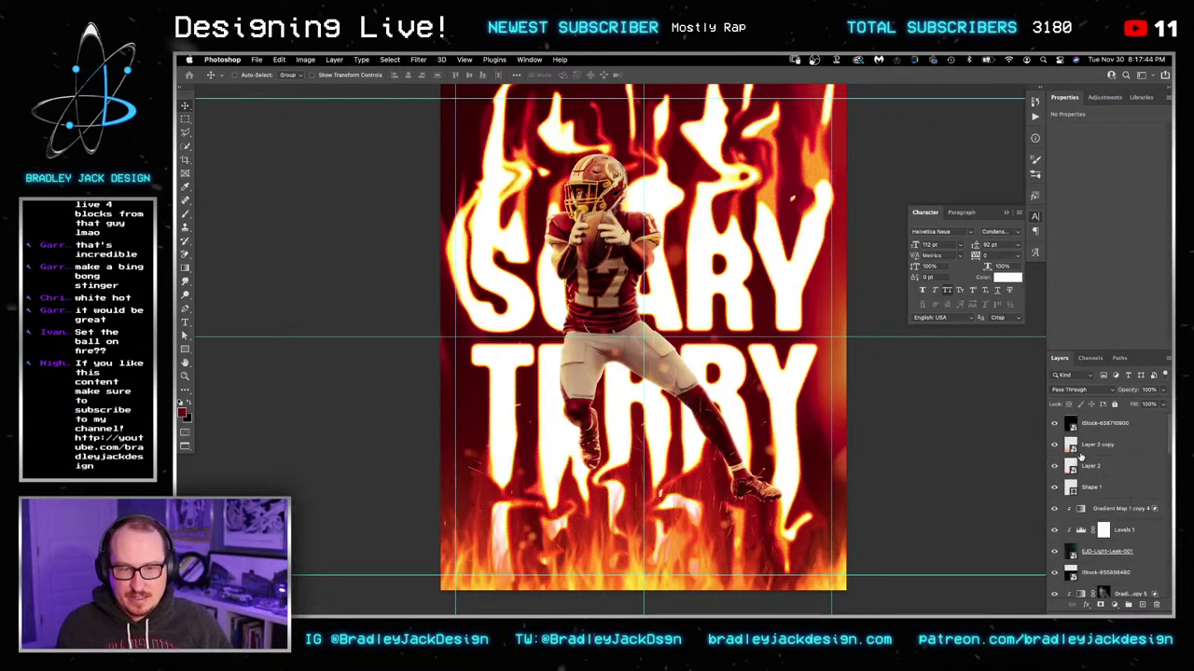
click(1115, 433)
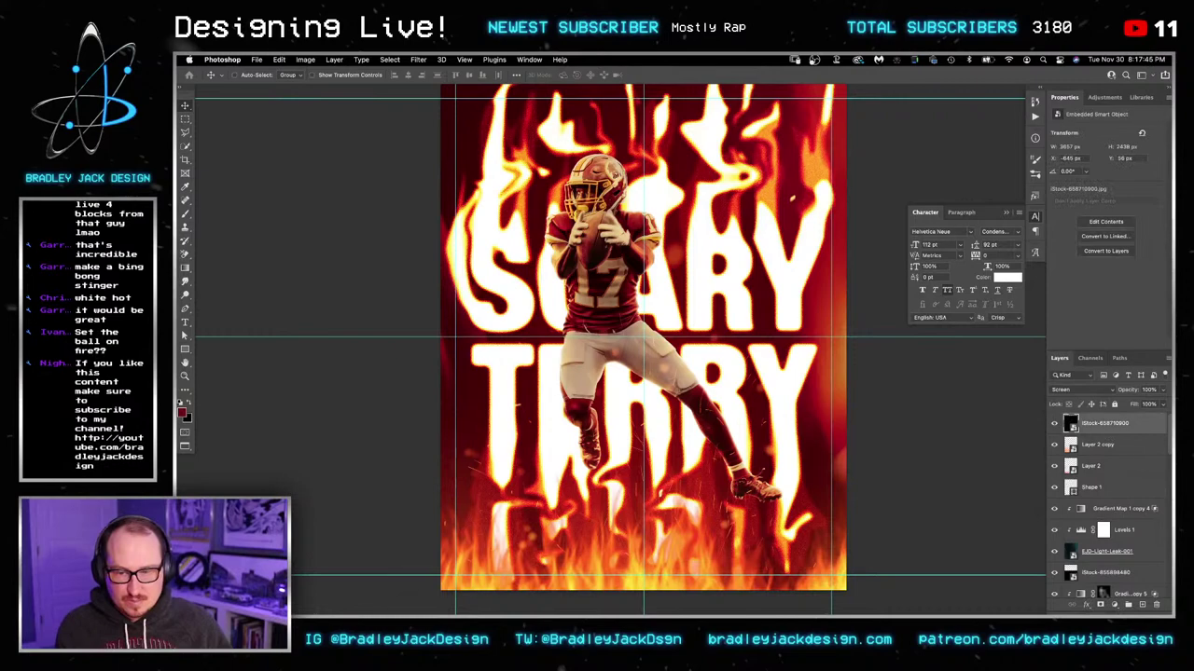
click(1104, 98)
click(1131, 136)
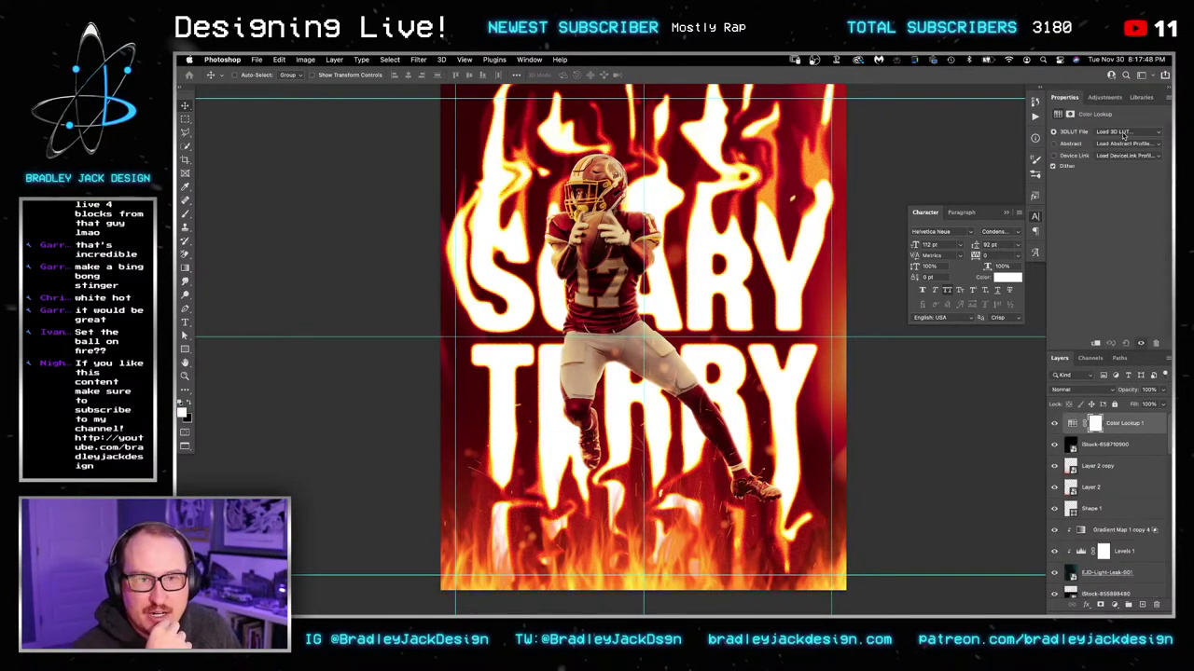
Step: Try the EdgyAmber.3DL and Candlelight.CUBE LUTs on the Color Lookup layer
click(1110, 133)
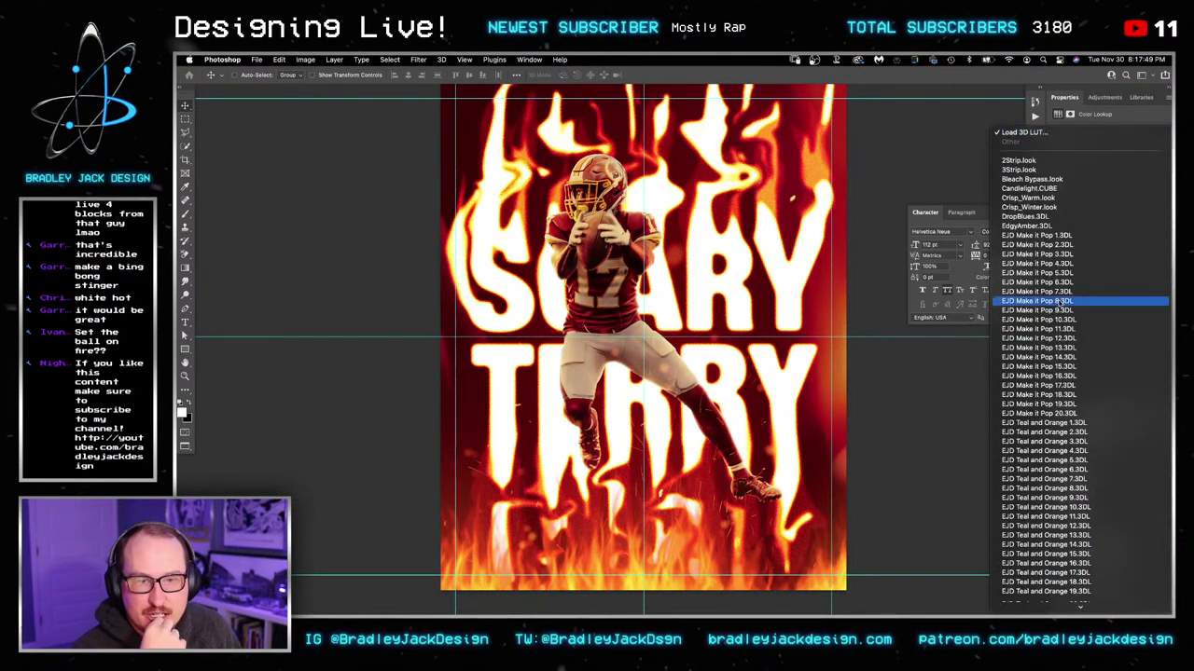
click(1051, 226)
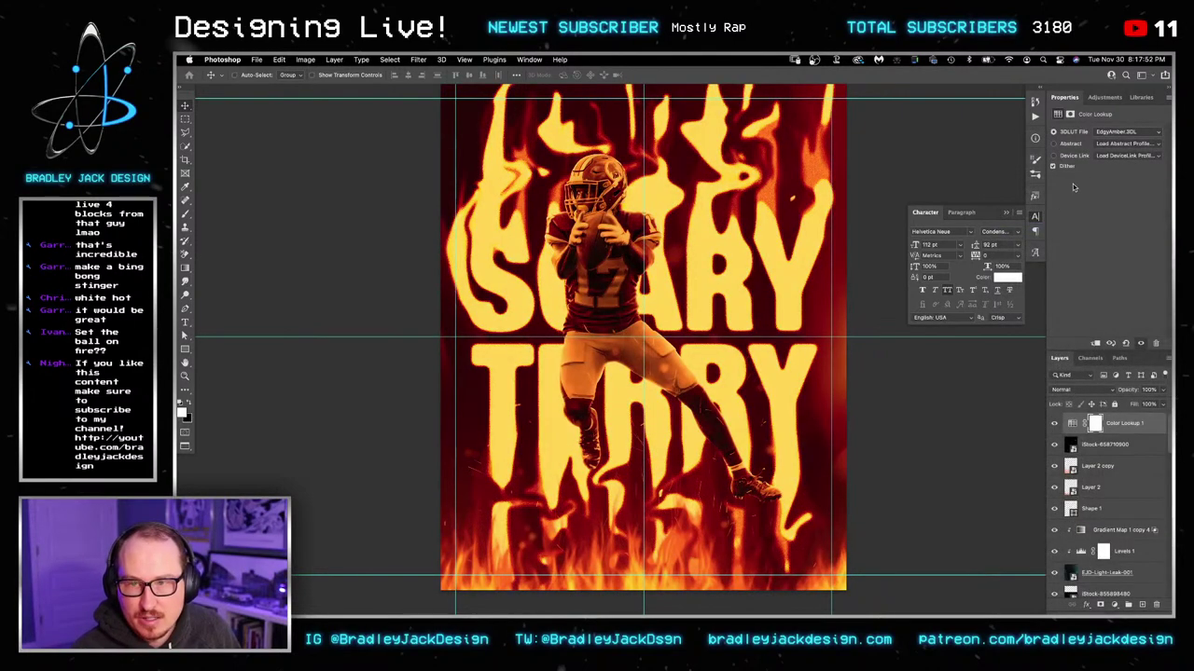
click(1114, 132)
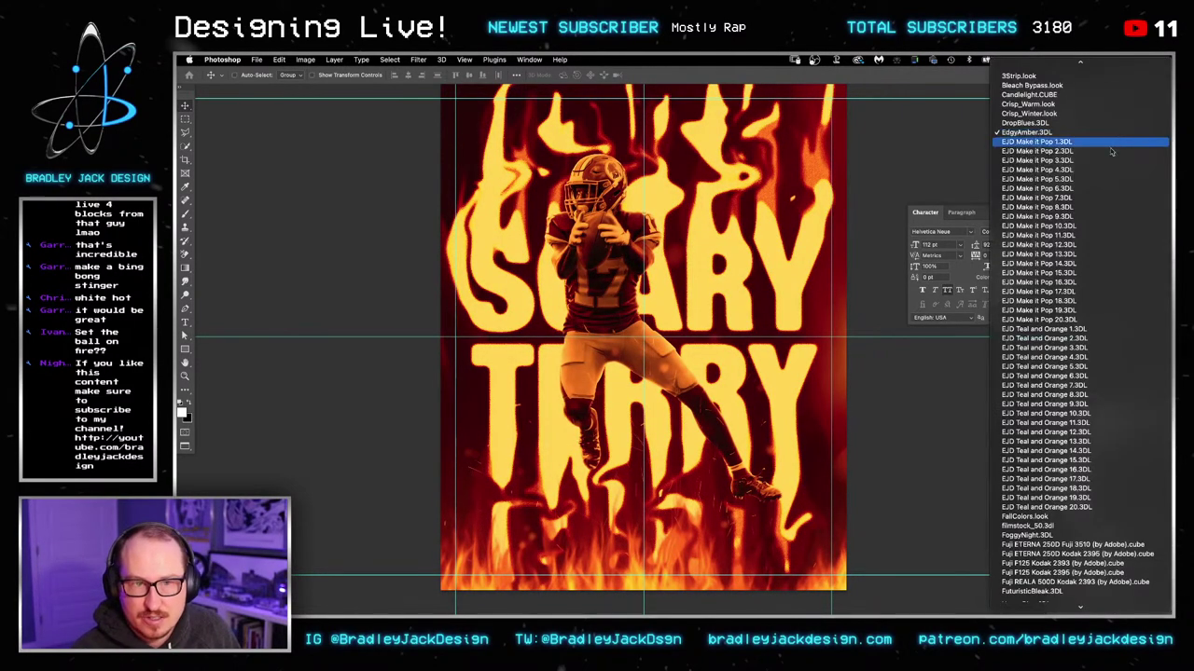
click(1103, 95)
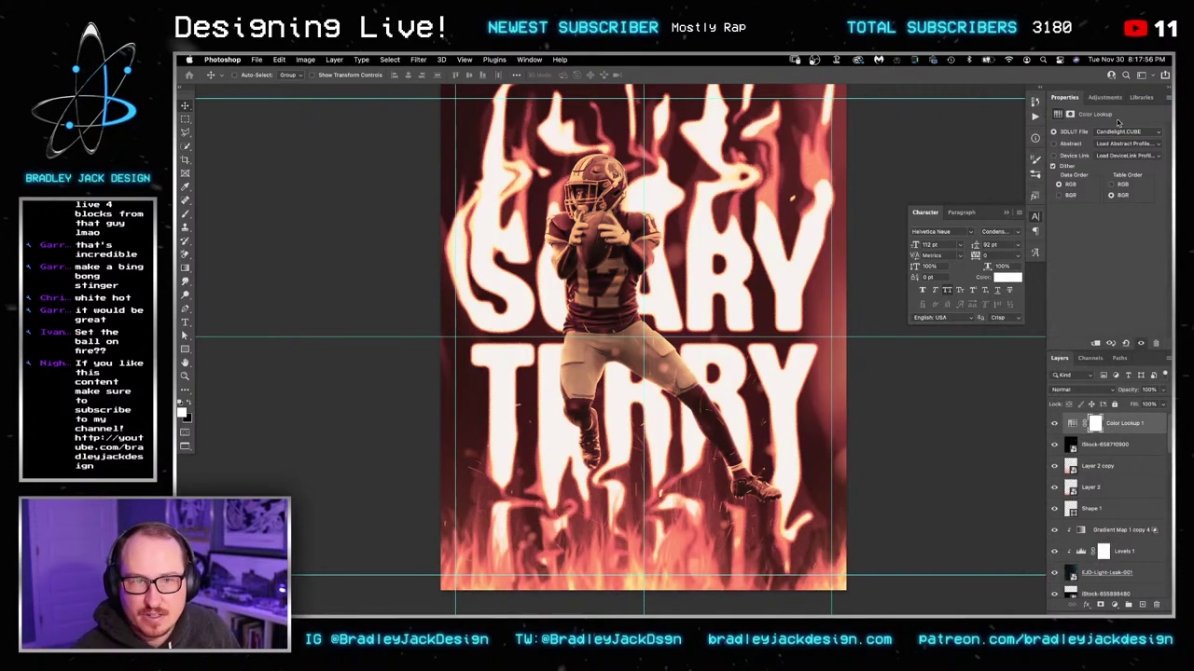
Step: Apply the Soft_Warming.look LUT, compare the poster with and without it, and set the Color Lookup layer's opacity to 50%
click(1119, 133)
scroll(1105, 186, down, 3)
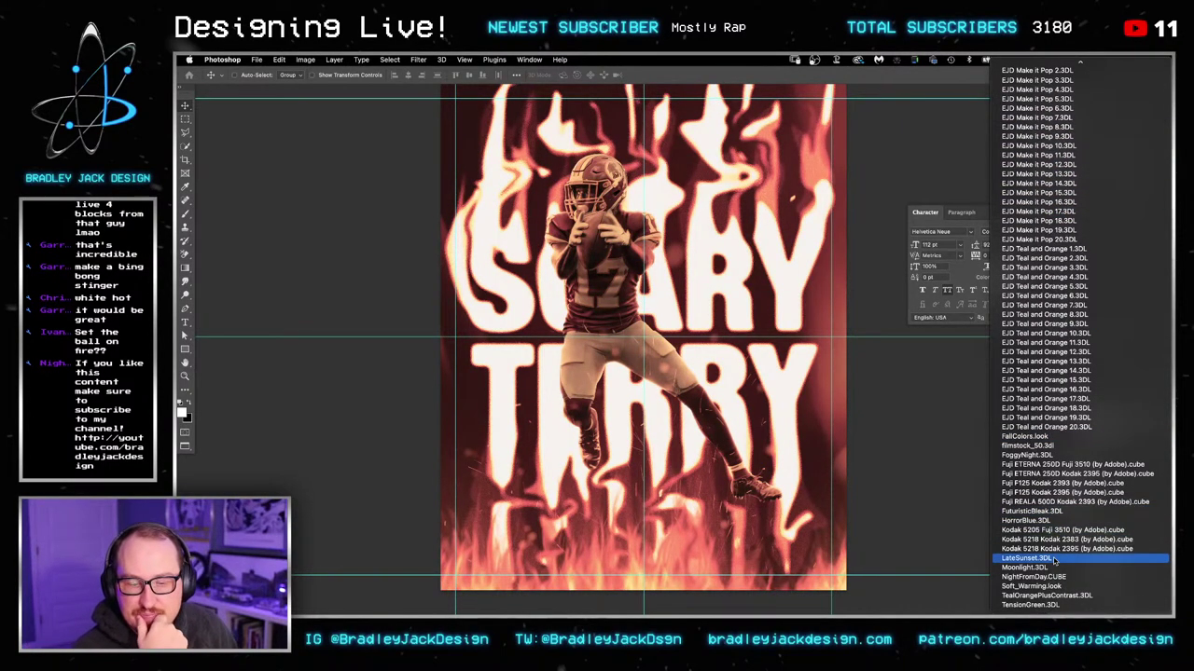
click(1048, 587)
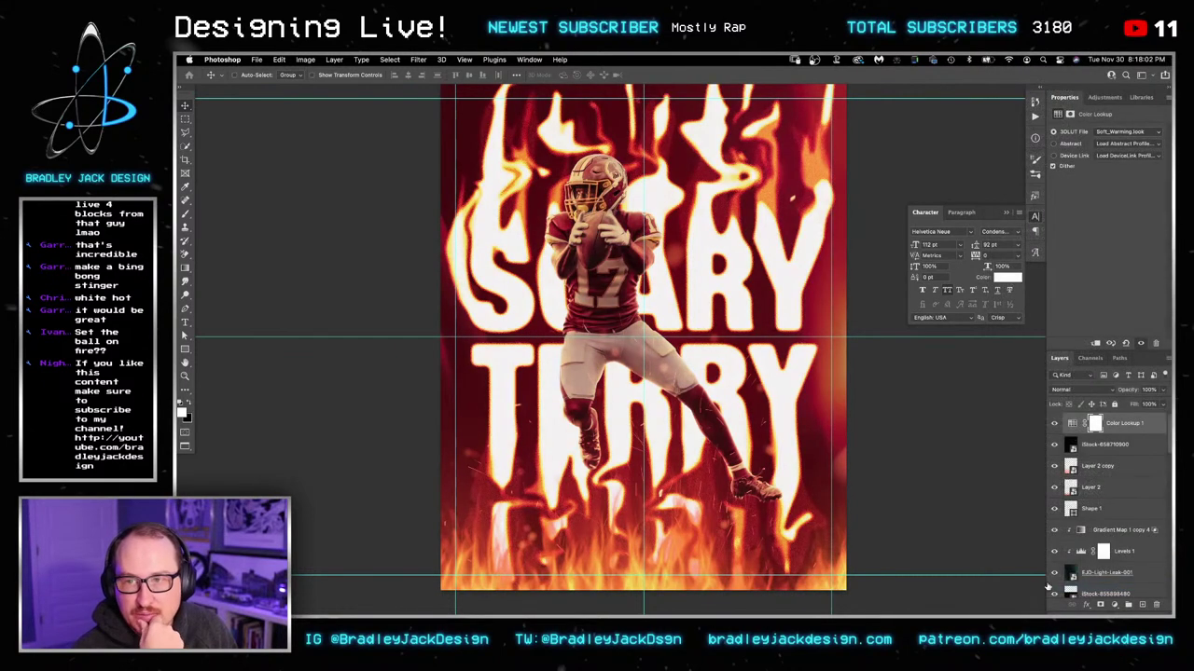
click(1055, 424)
click(1055, 423)
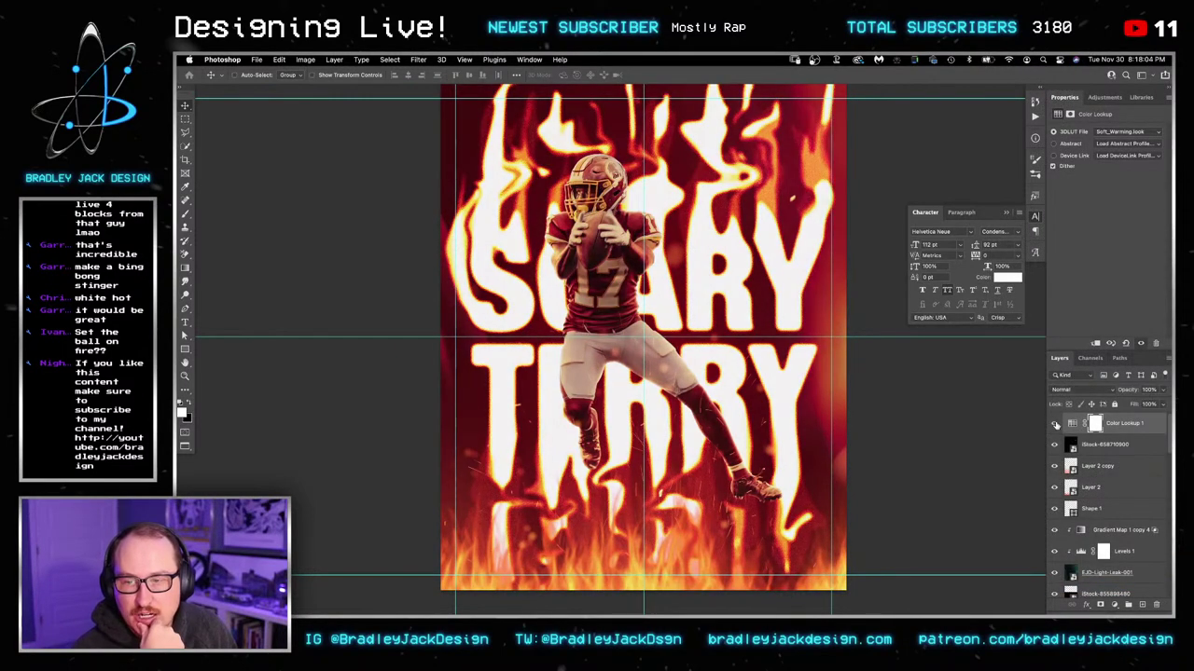
click(1055, 424)
click(1055, 423)
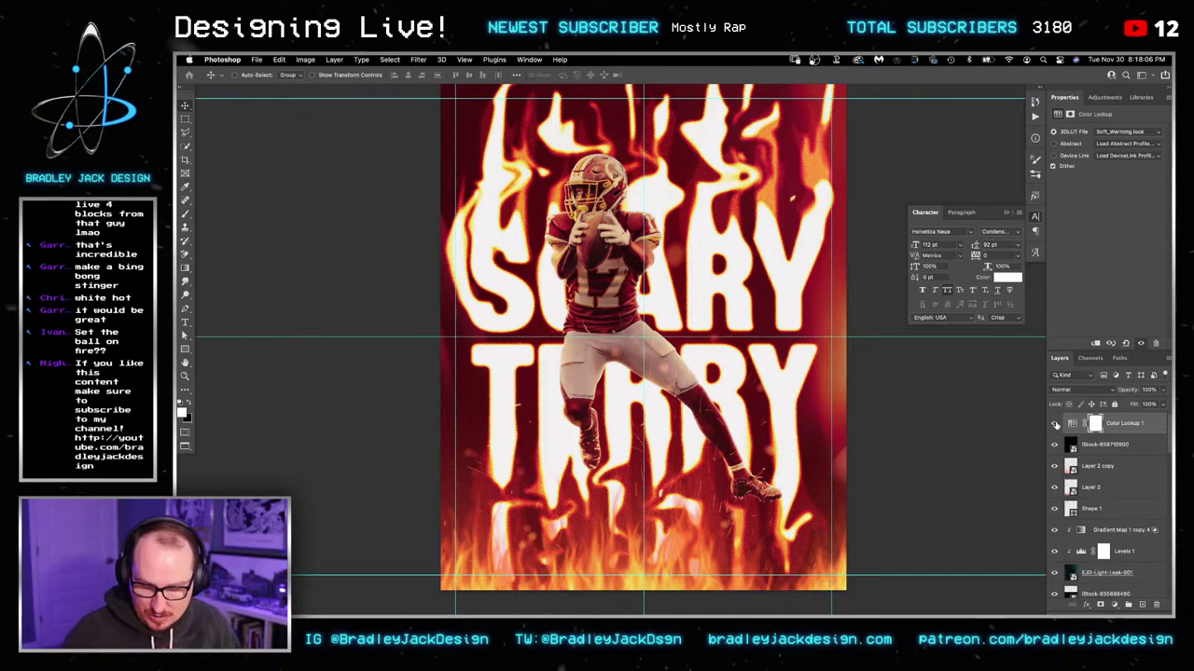
click(1109, 424)
key(5)
Step: Add a second Color Lookup adjustment layer on top and load the EJD Make it Pop 1.3DL LUT
click(1110, 97)
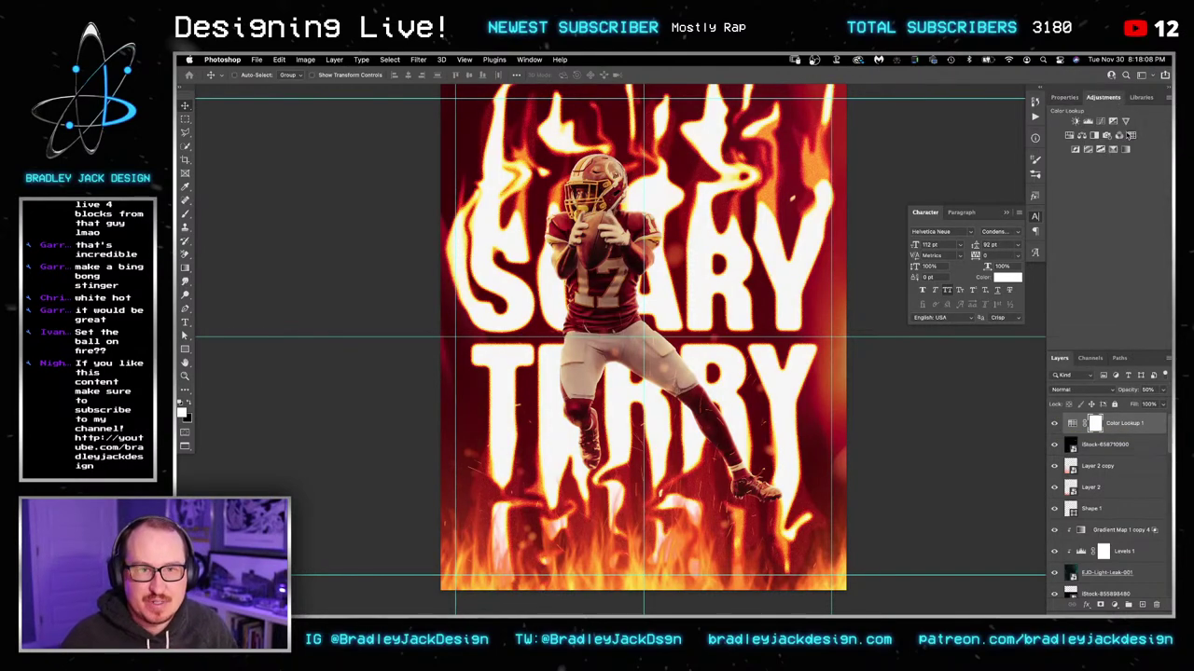
click(1126, 131)
click(1124, 131)
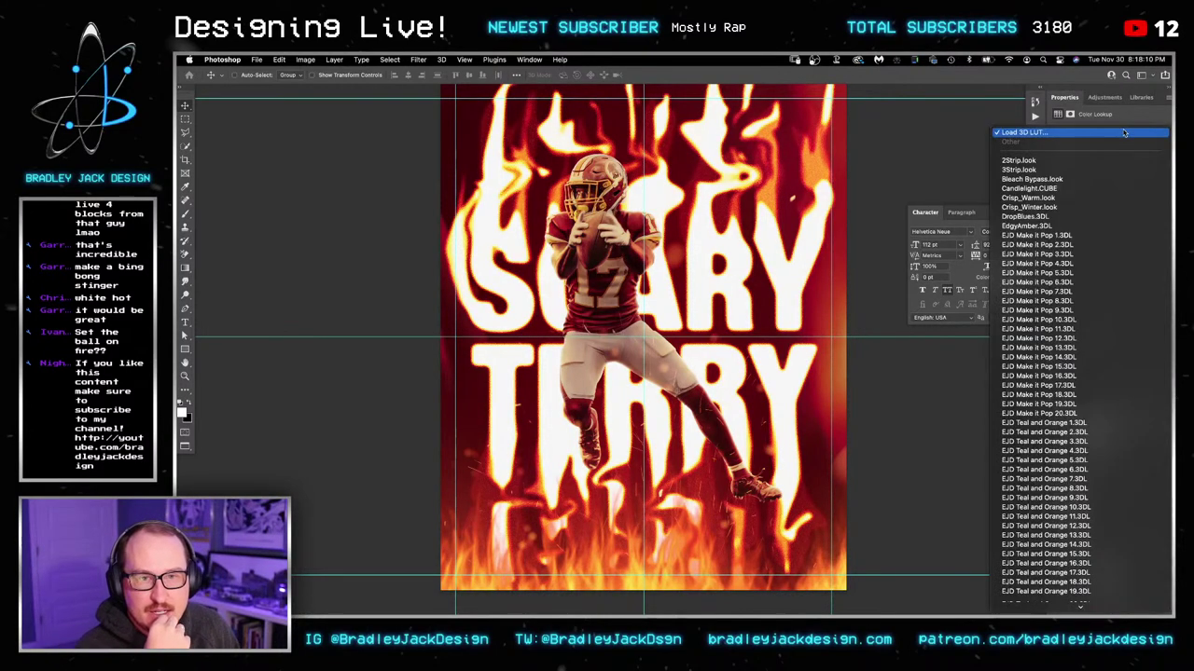
click(1117, 236)
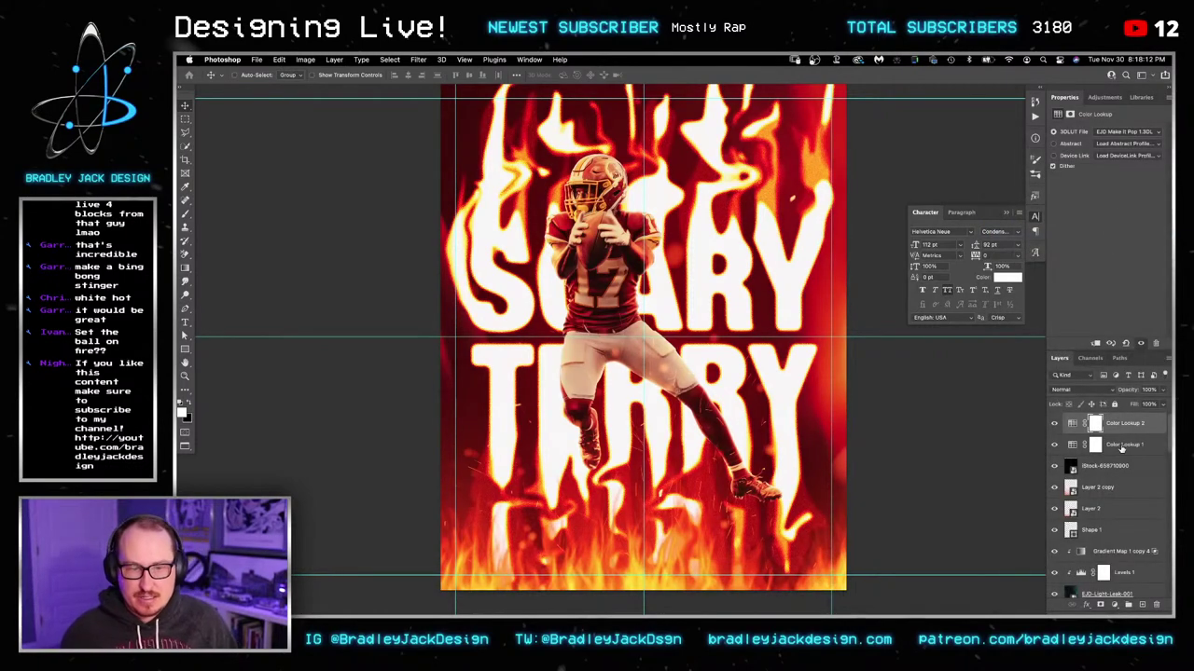
click(1121, 448)
click(1122, 426)
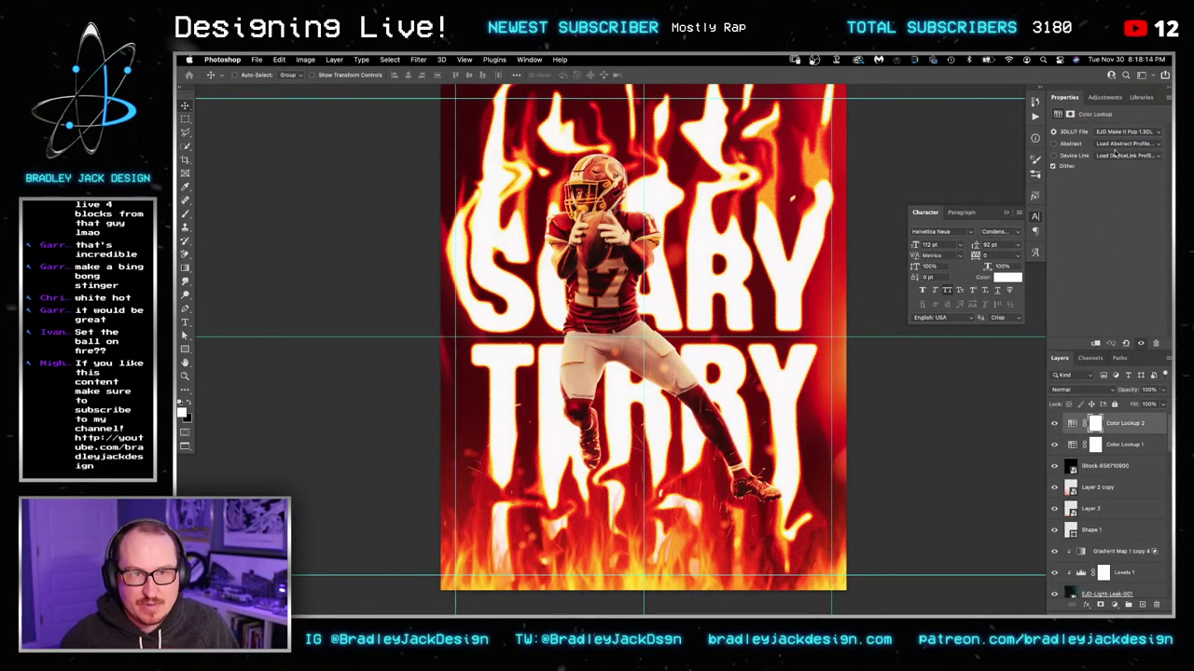
Step: Try the EJD Make it Pop 2 through 6 LUTs one after another on the top Color Lookup layer
click(1115, 134)
click(1113, 145)
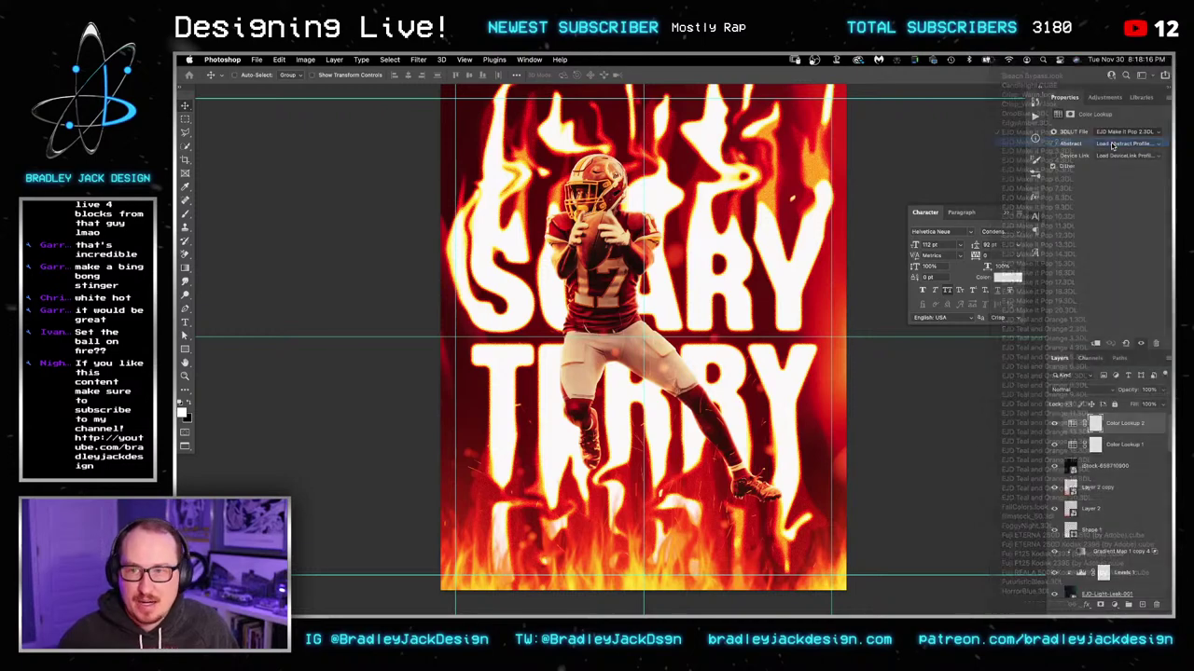
click(1113, 138)
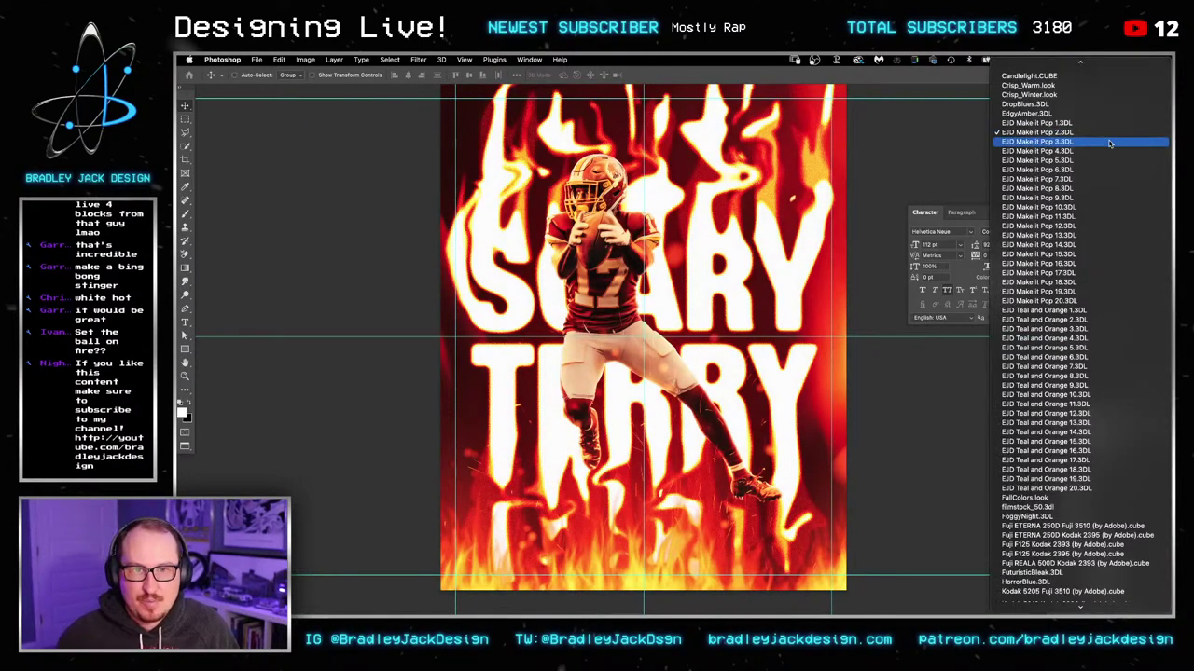
click(1109, 138)
click(1110, 137)
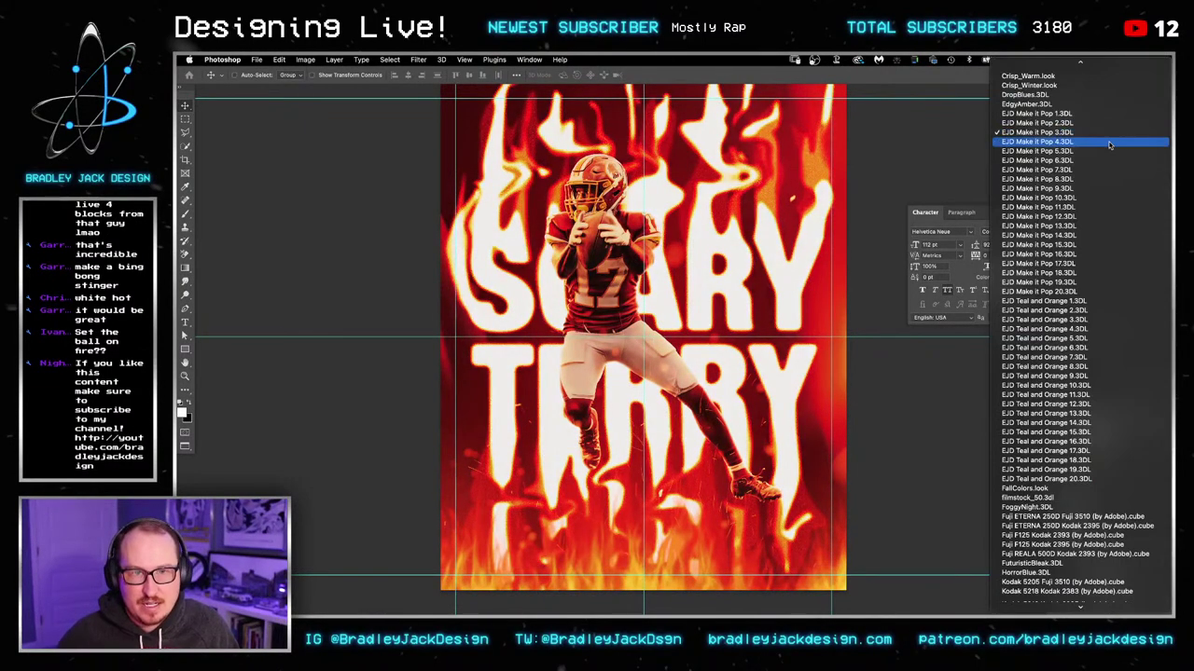
click(1108, 144)
click(1111, 138)
click(1109, 144)
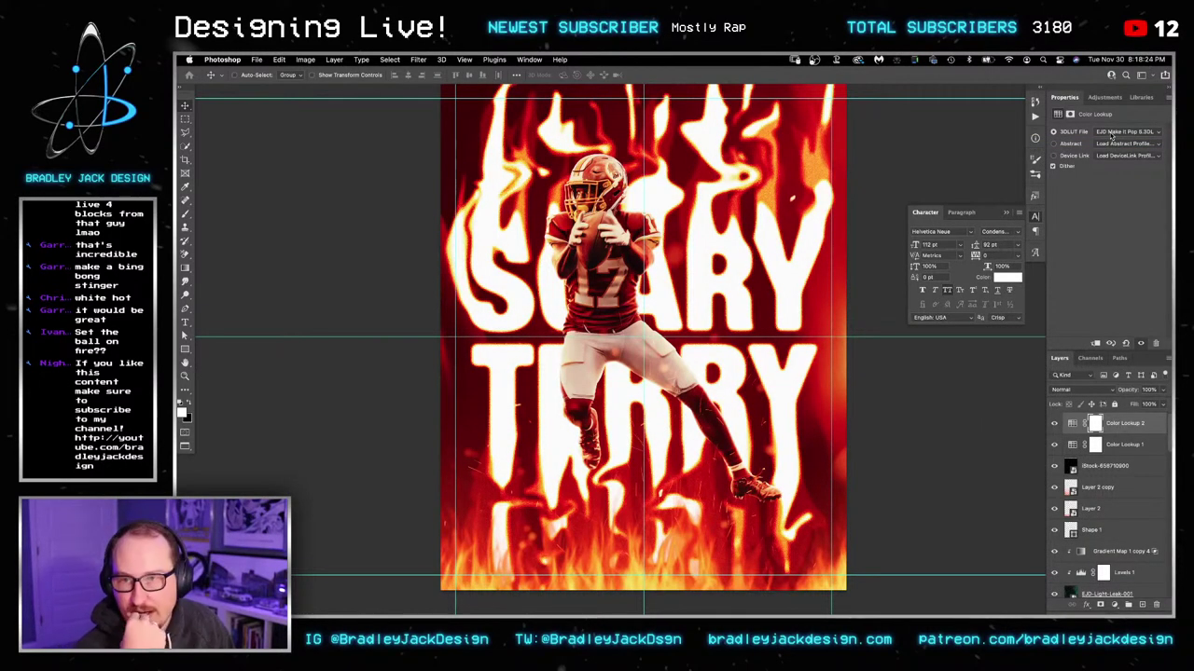
click(1110, 137)
click(1097, 139)
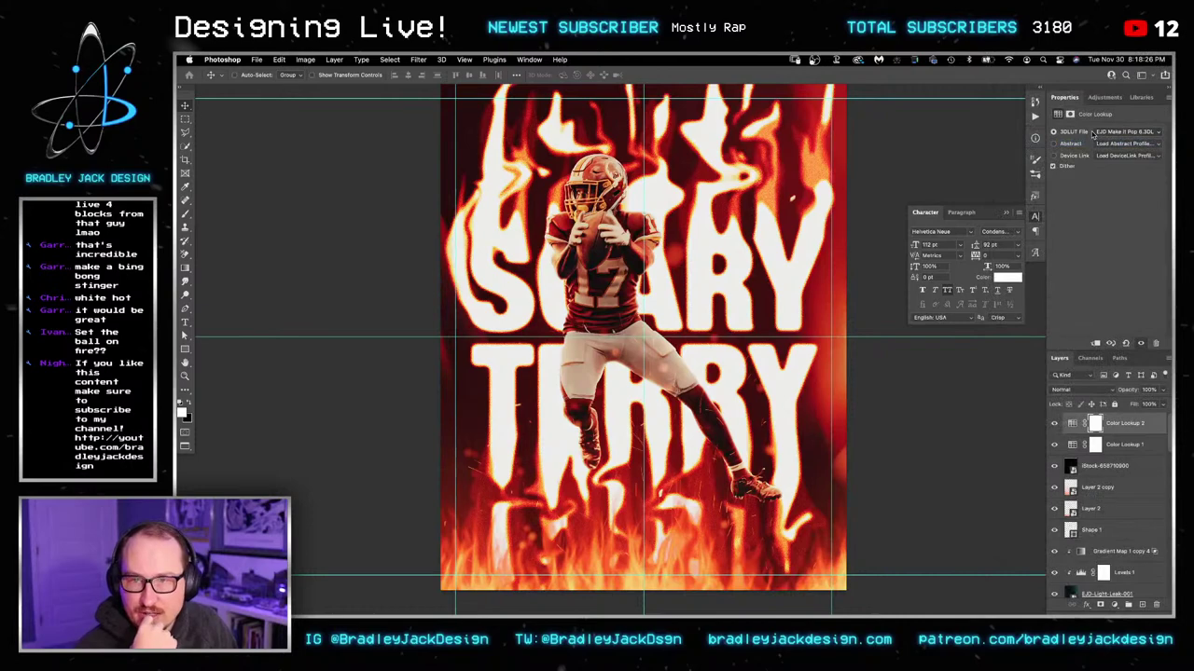
Step: Try the EJD Make it Pop 20.3DL and 18.3DL LUTs on the top Color Lookup layer and lower its opacity to 50%
click(1093, 132)
click(1086, 268)
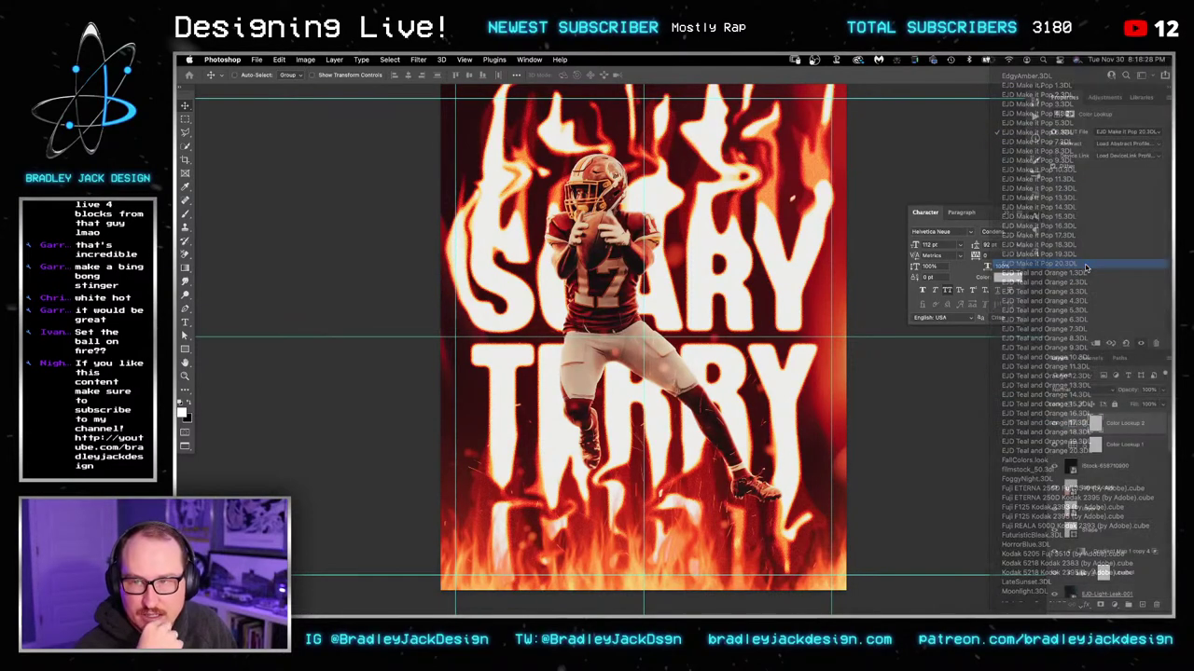
click(1109, 132)
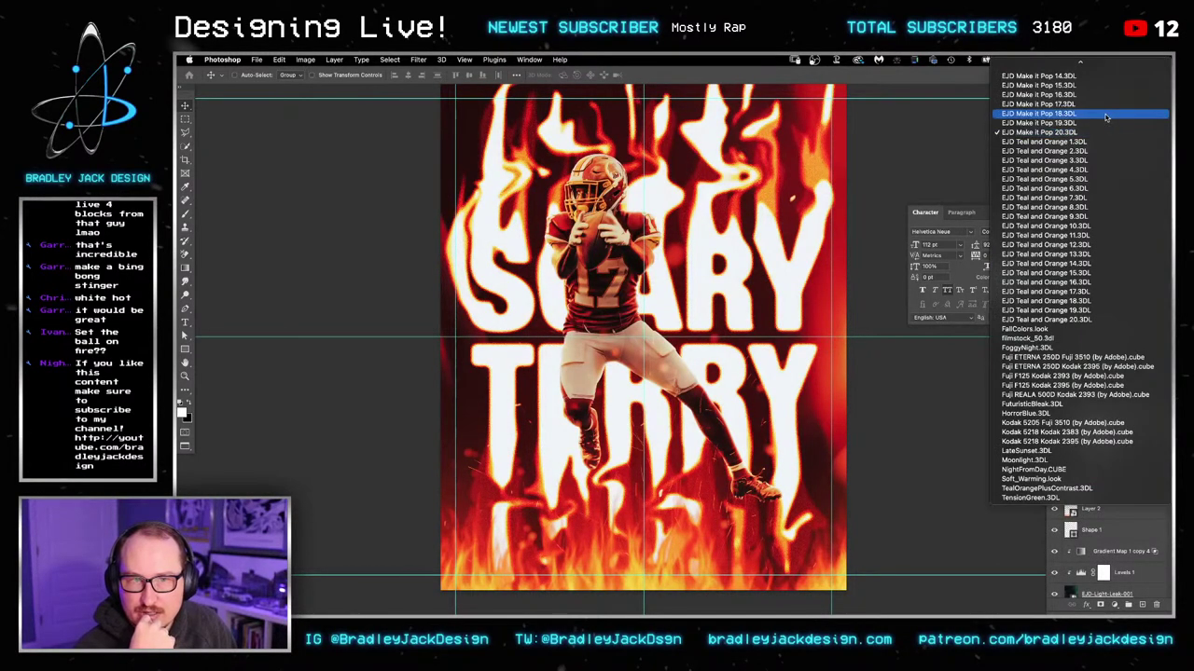
click(1103, 125)
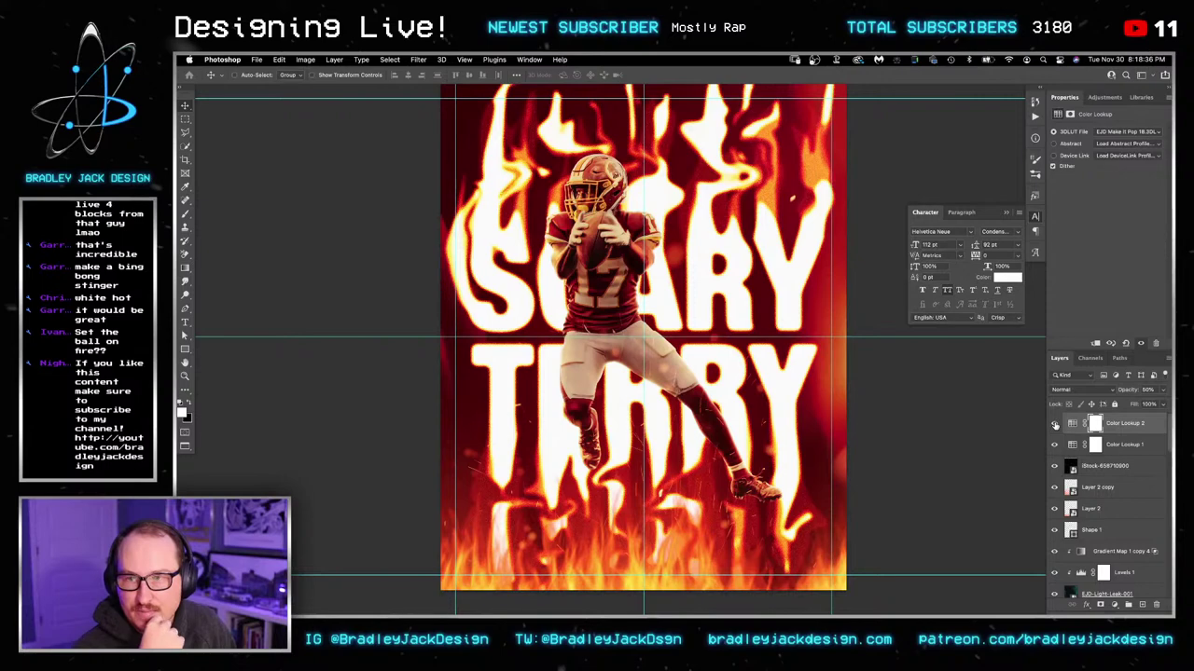
Step: Try the EJD Teal and Orange 1 through 4 LUTs one after another on the top Color Lookup layer
click(1137, 131)
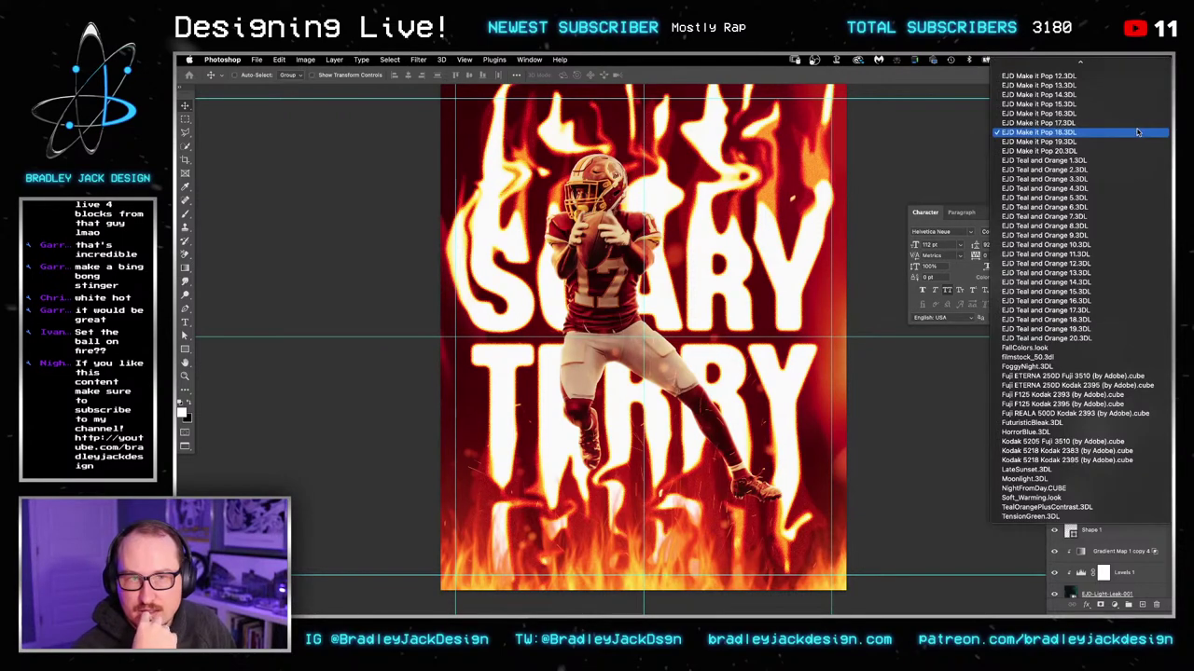
click(1134, 163)
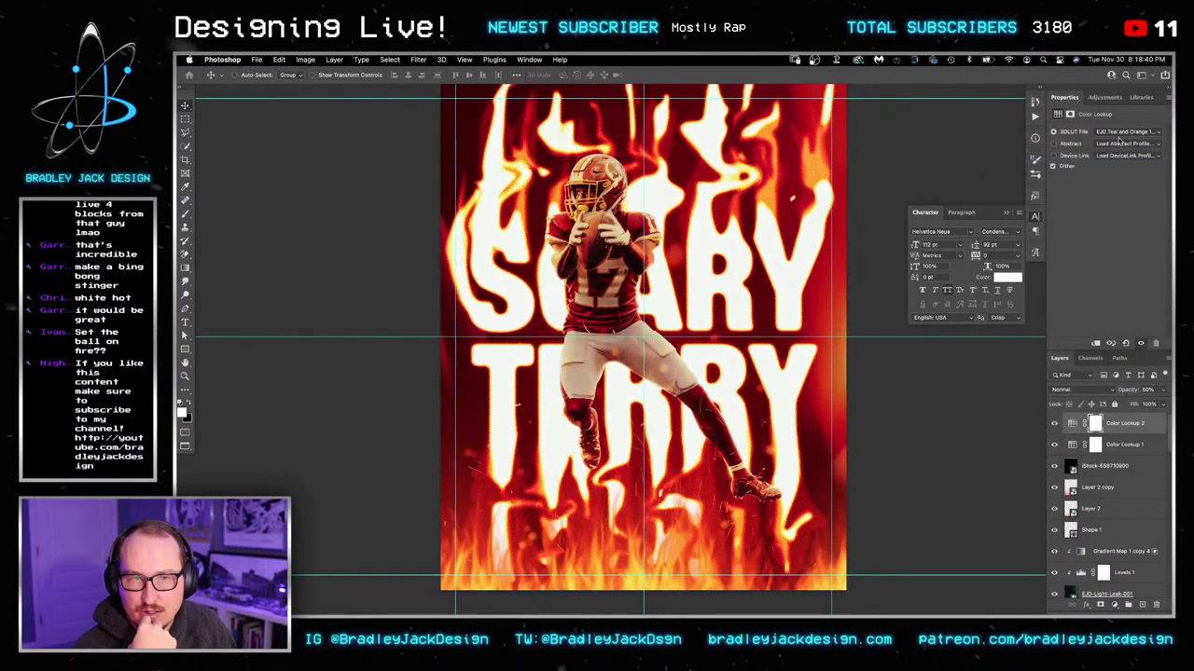
click(1120, 133)
click(1119, 144)
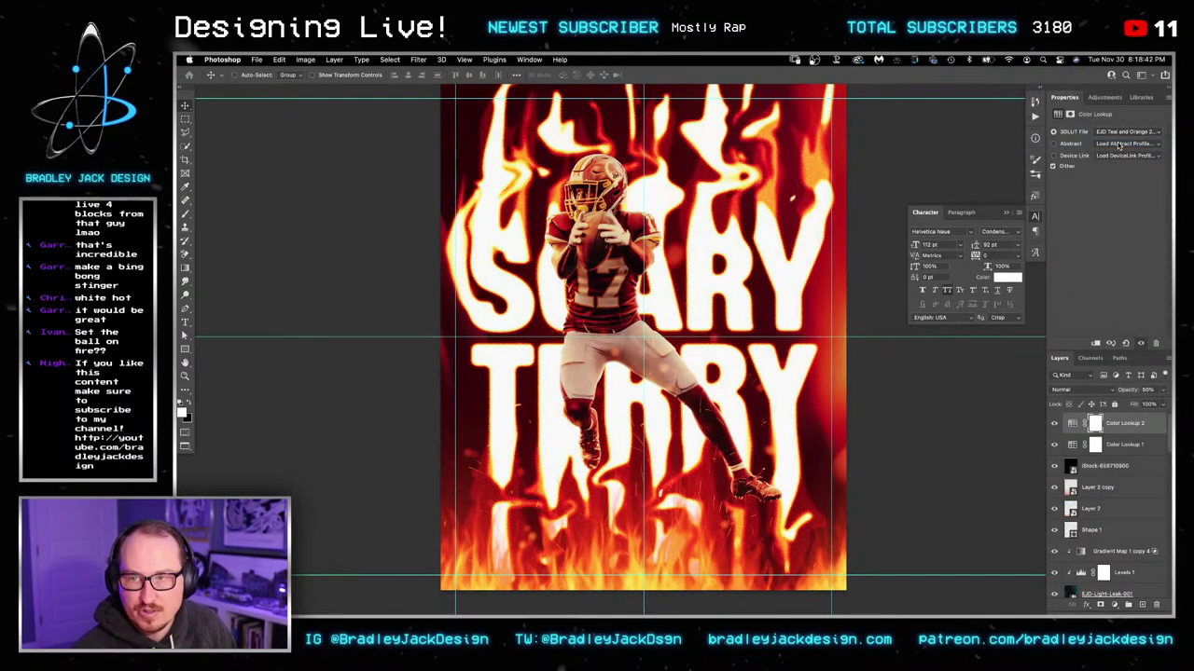
click(1120, 133)
click(1119, 144)
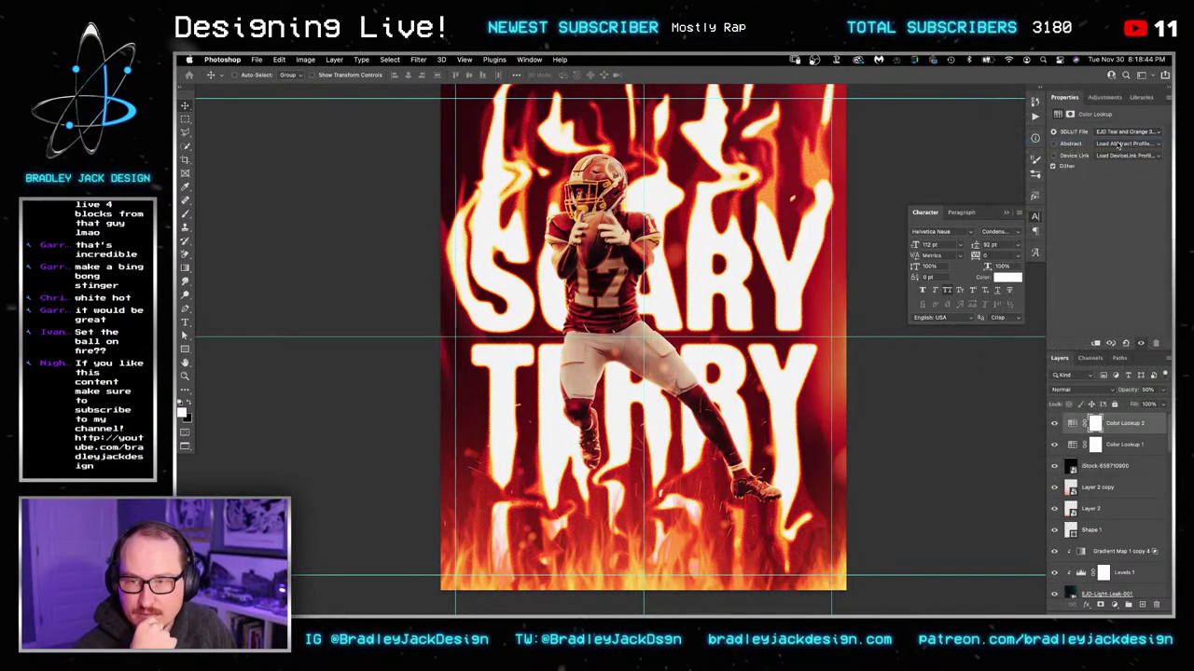
click(1120, 133)
click(1119, 144)
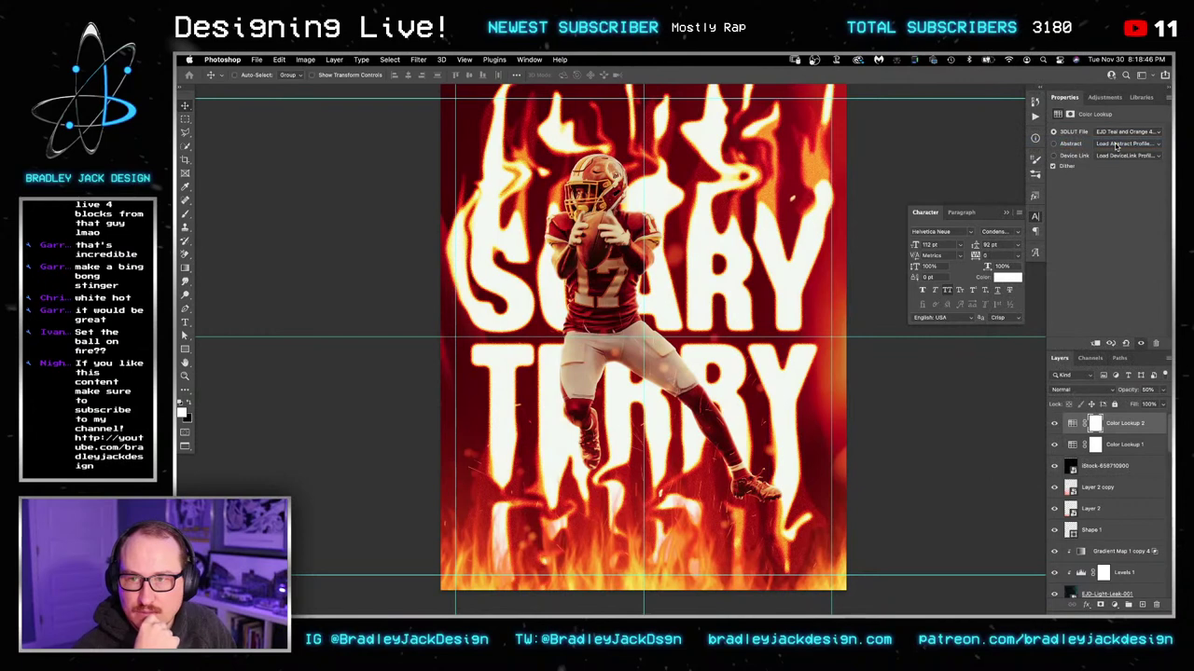
Step: Replace both Color Lookup layers with a Selective Color adjustment layer that sets cyan in the Reds to -14%
key(BackSpace)
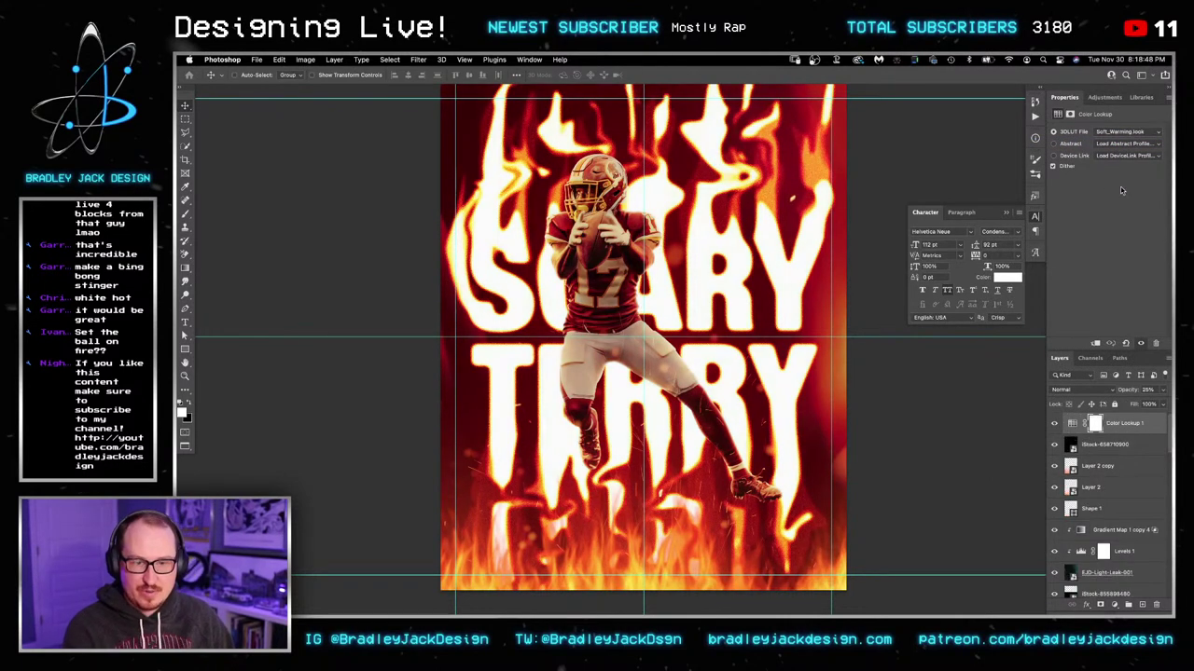
key(BackSpace)
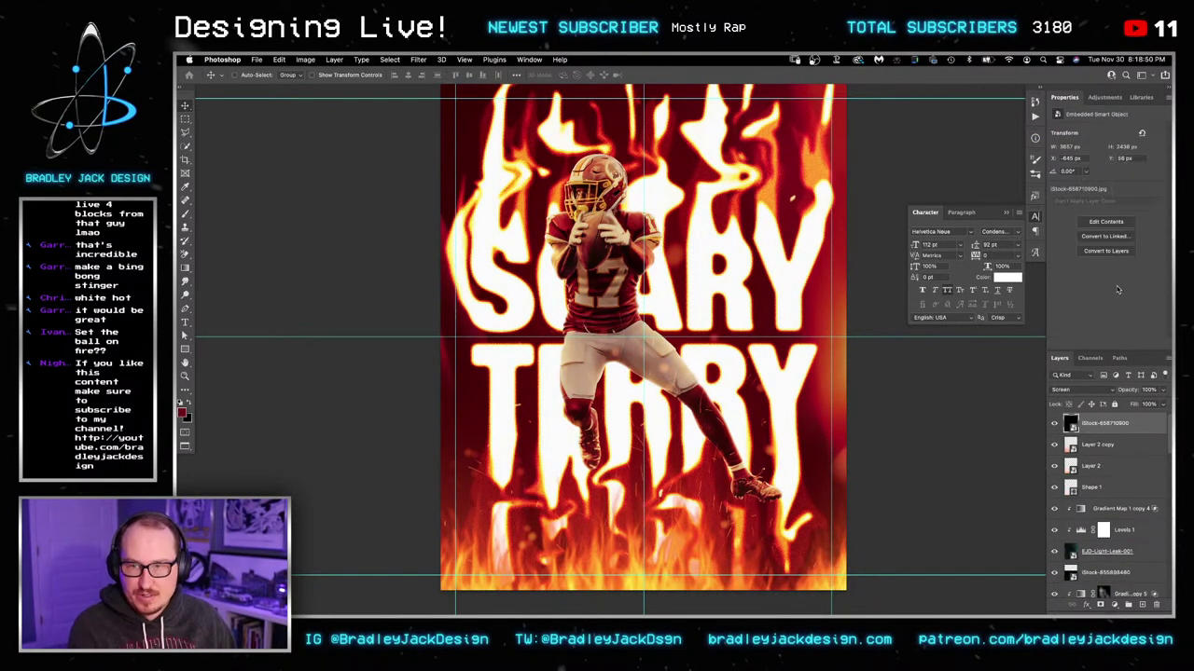
click(1104, 98)
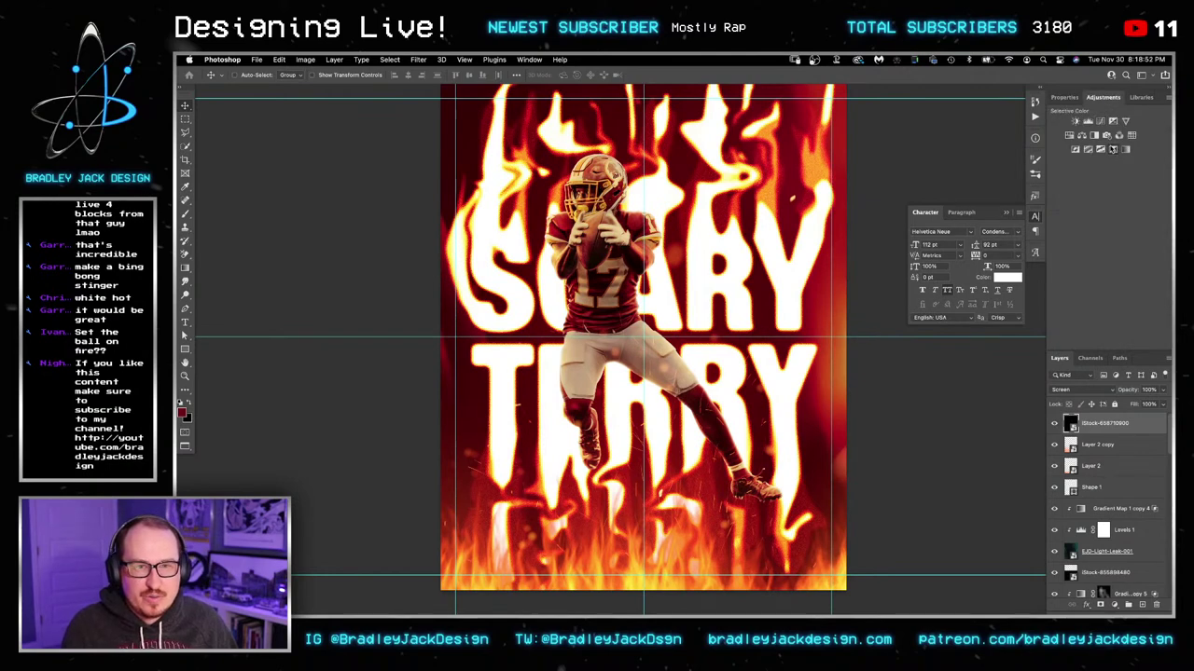
click(1114, 150)
click(1105, 144)
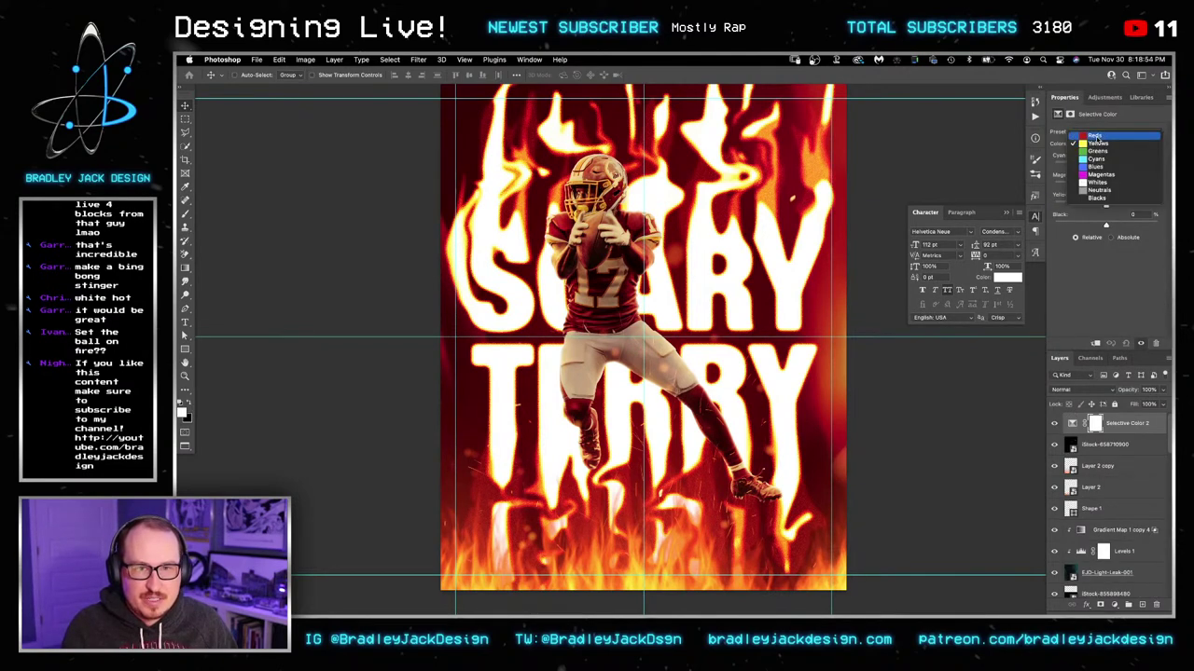
click(1100, 133)
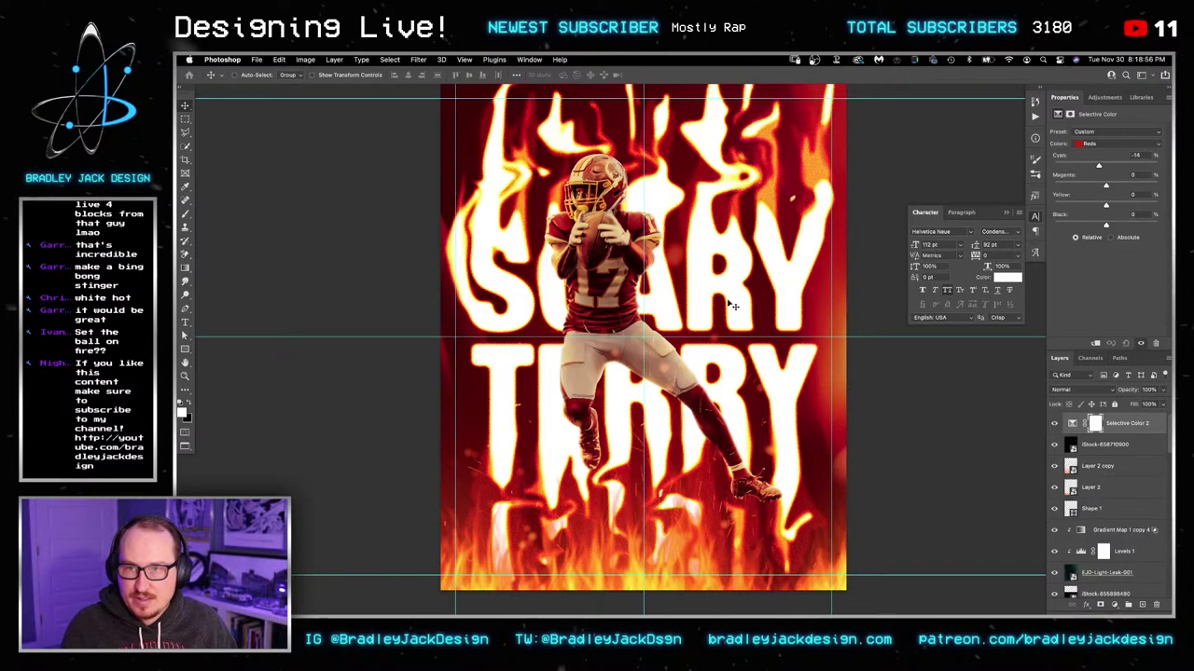
Step: Stamp all visible layers into a new layer on top of the stack and convert it to a smart object
drag(726, 326, 699, 326)
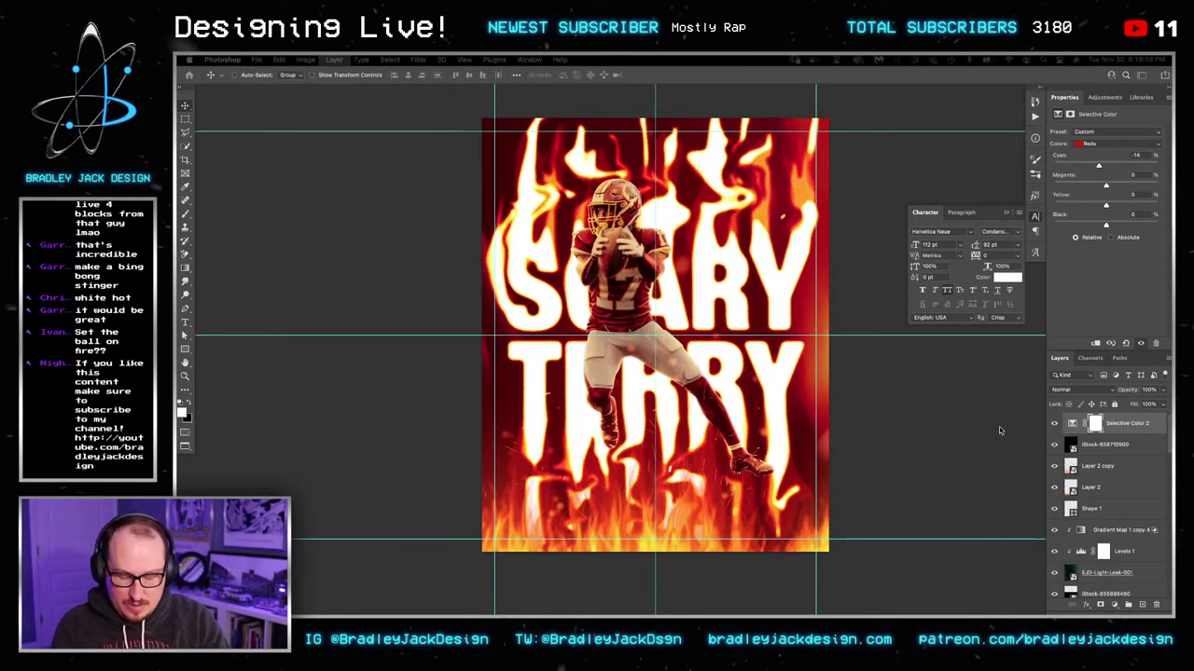
key(ctrl+shift+alt+e)
right_click(1112, 425)
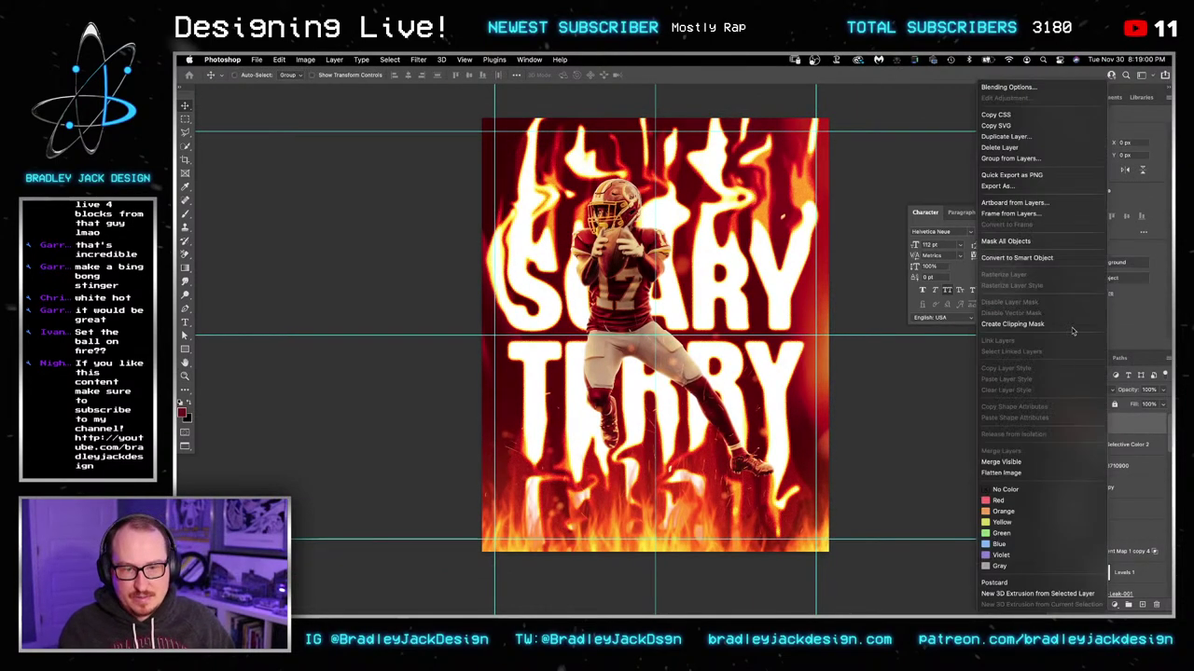
click(1065, 257)
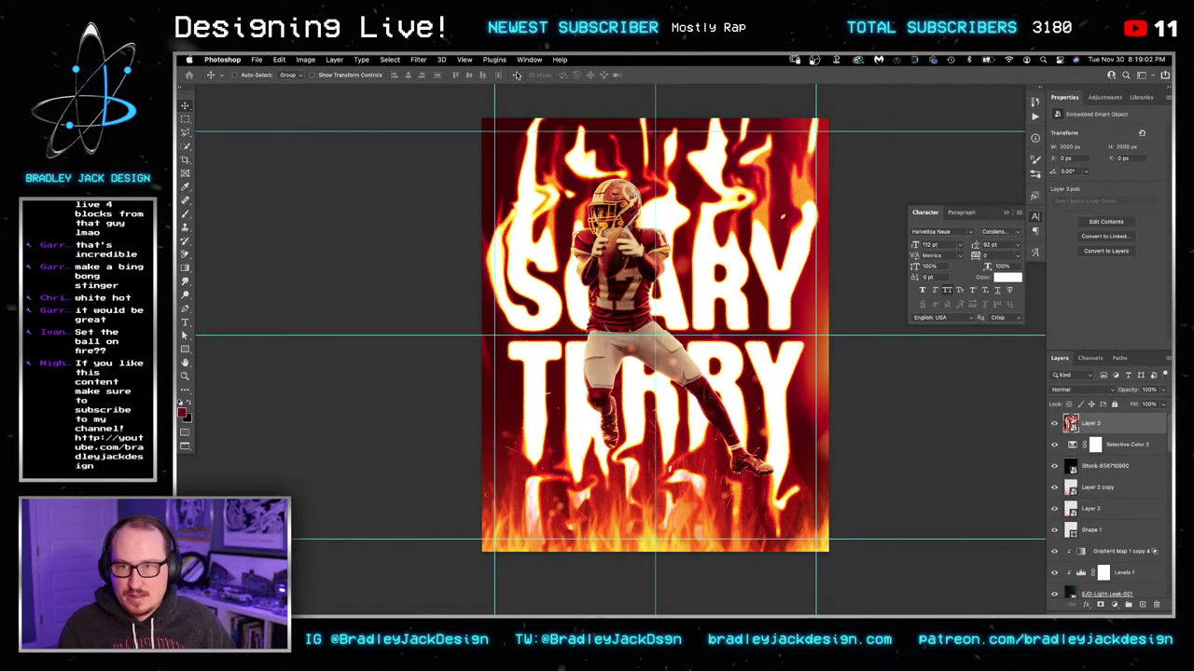
Step: Open the Camera Raw Filter for the merged smart object
click(418, 60)
mouse_move(432, 196)
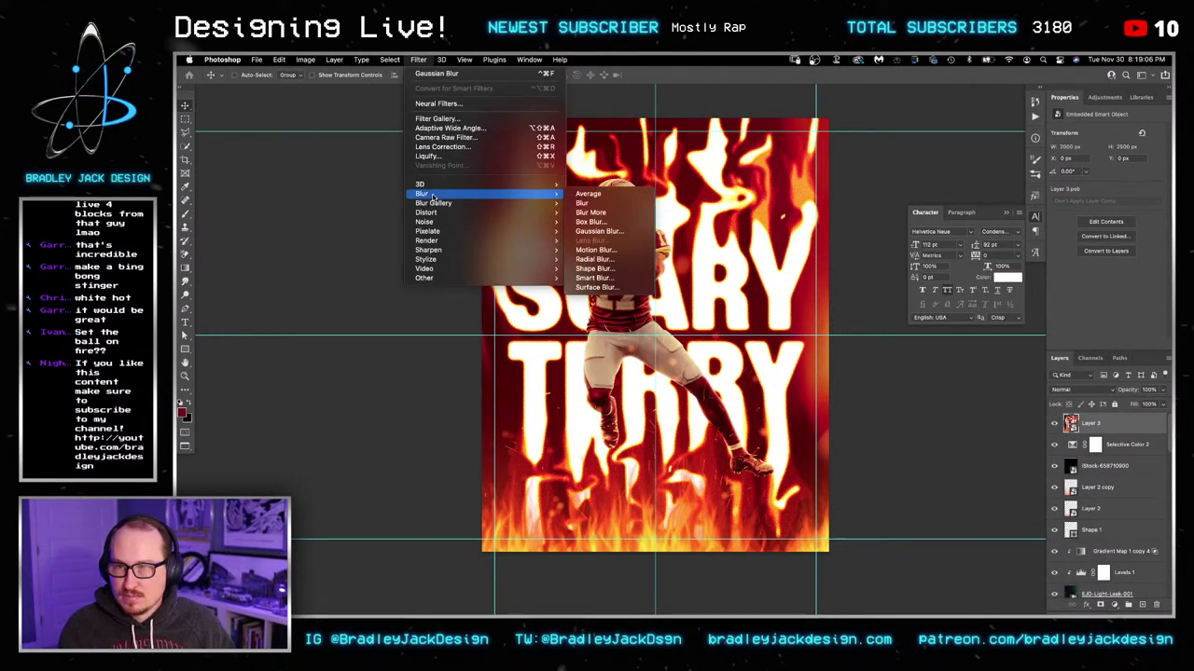
click(445, 137)
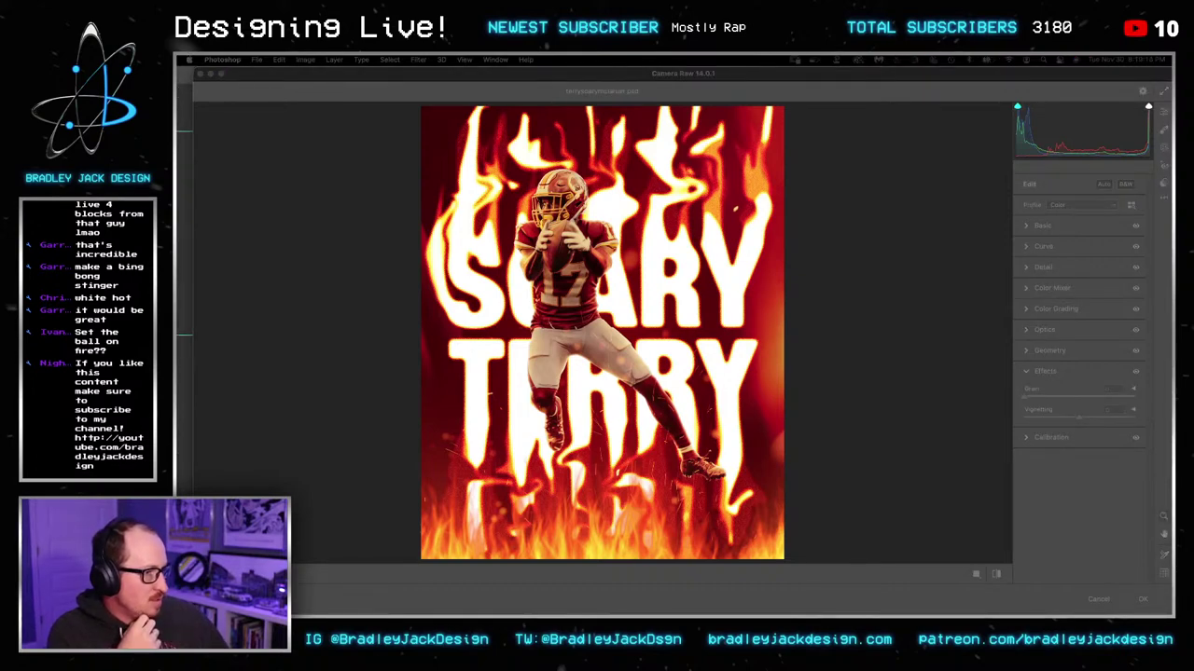
click(869, 326)
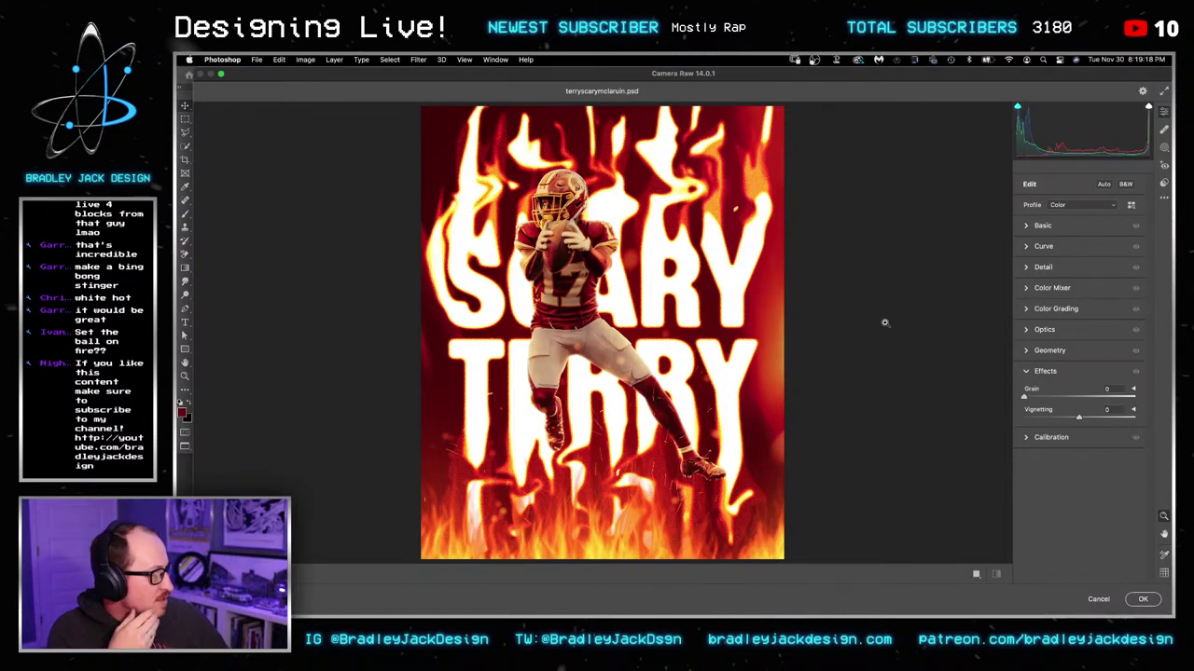
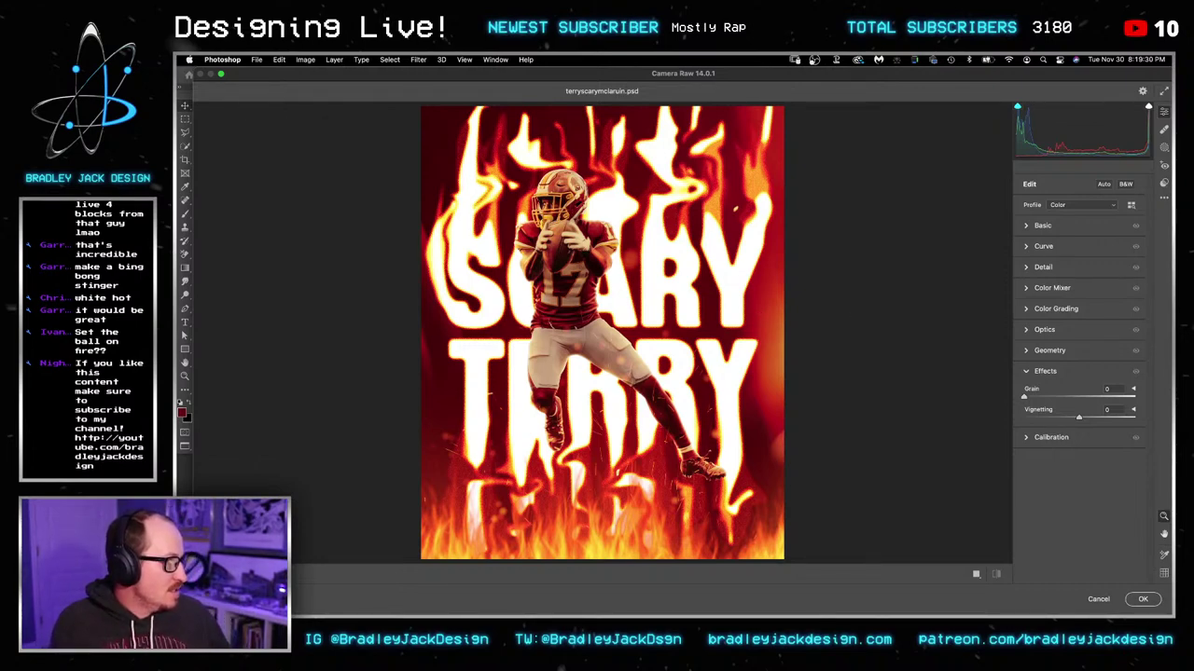
Step: In the Basic settings, set Contrast to +15, Highlights to -5, Shadows to +5, Whites to +5 and Blacks to -5
key(super+plus)
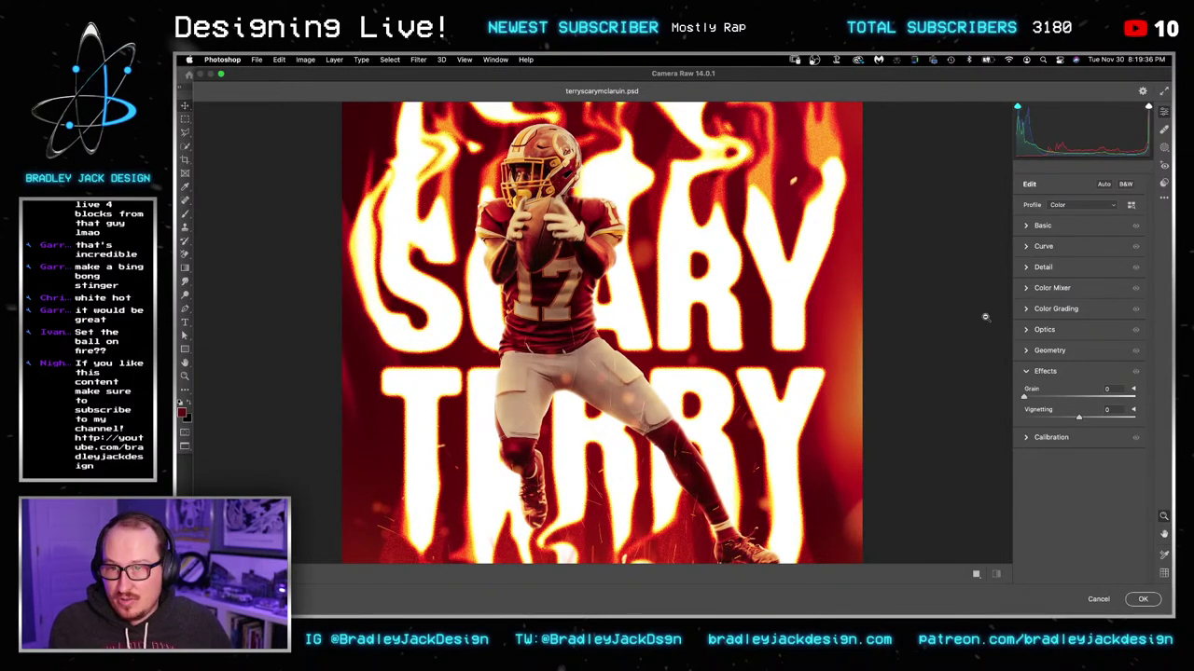
click(1027, 226)
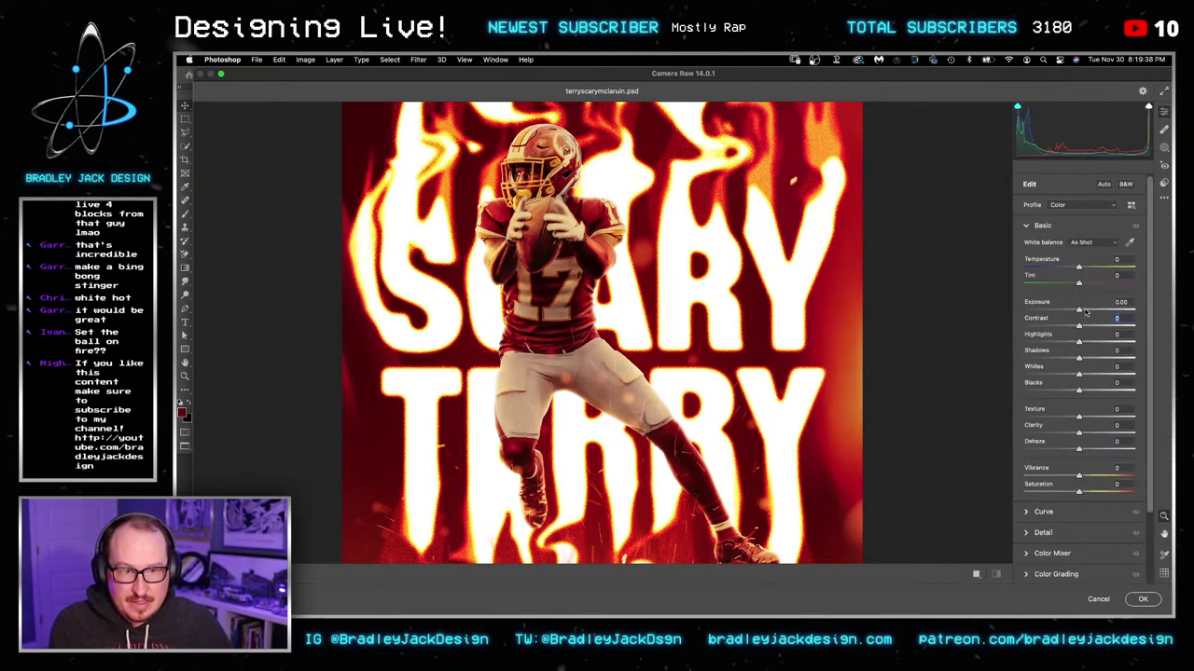
text(15)
key(Tab)
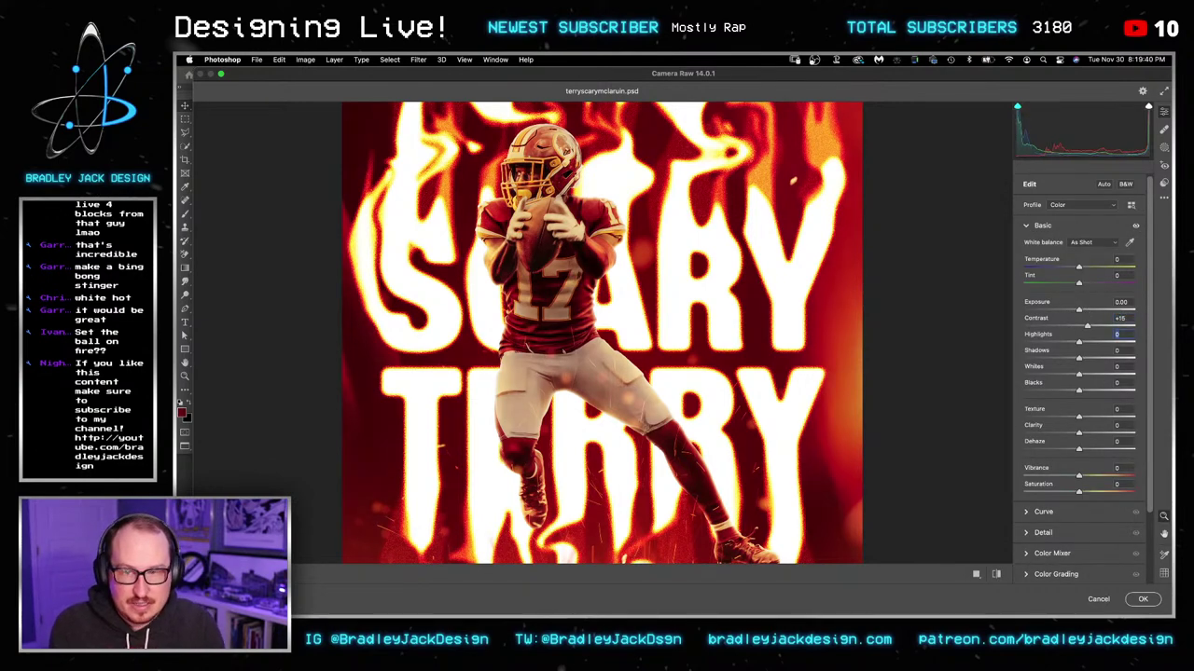
text(-5)
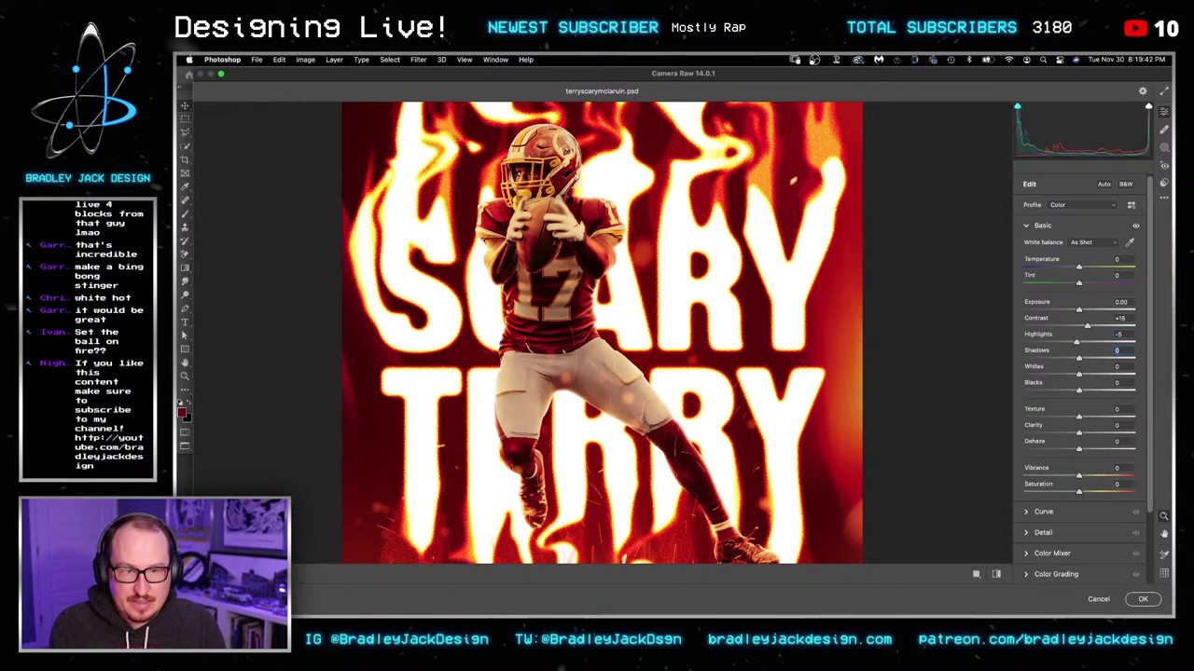
text(6)
text(5)
key(Tab)
text(-5)
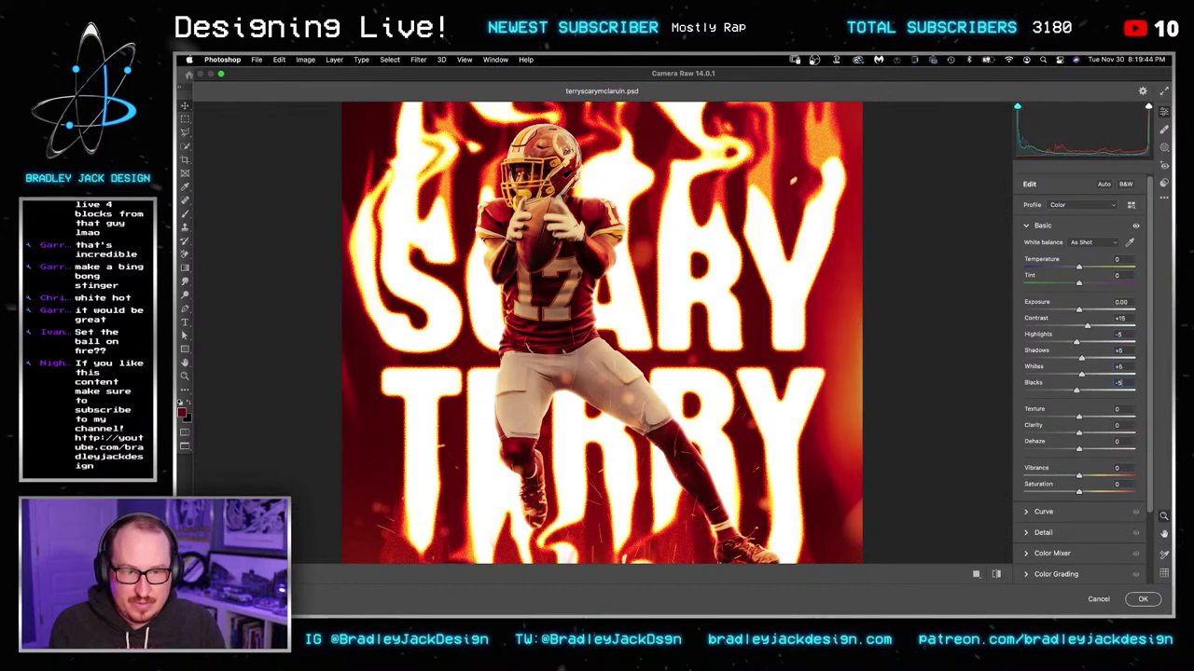
Step: Set Texture to +10, Clarity to +15 and Dehaze to -5 for the poster
key(Tab)
text(10)
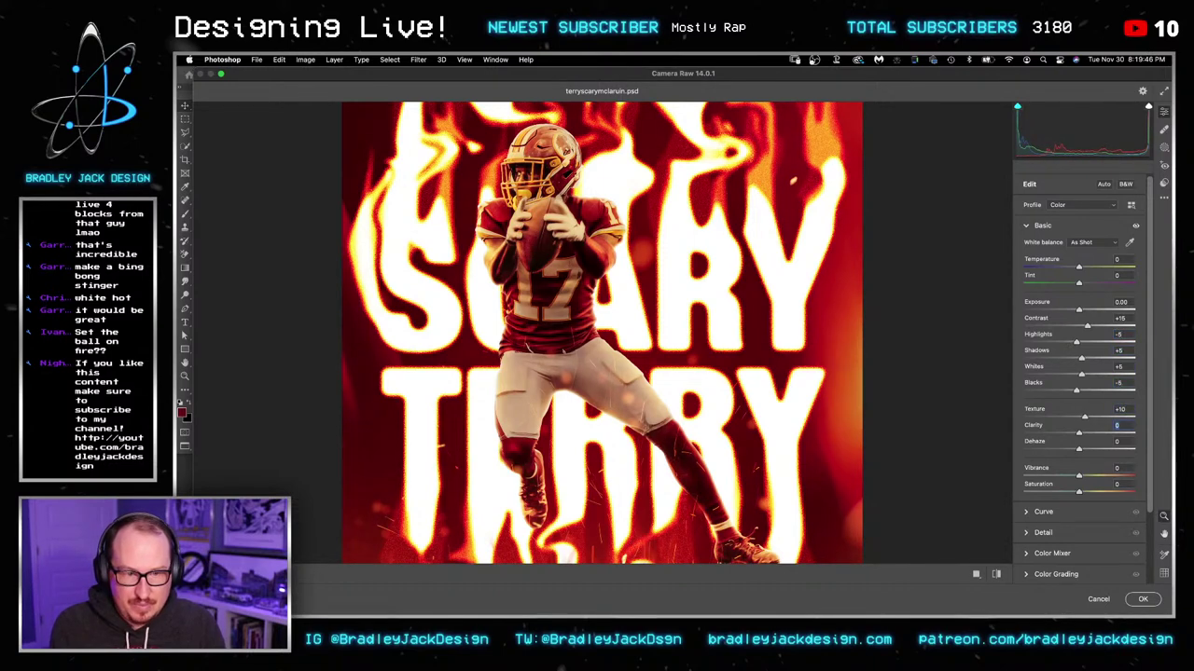
key(Tab)
text(1)
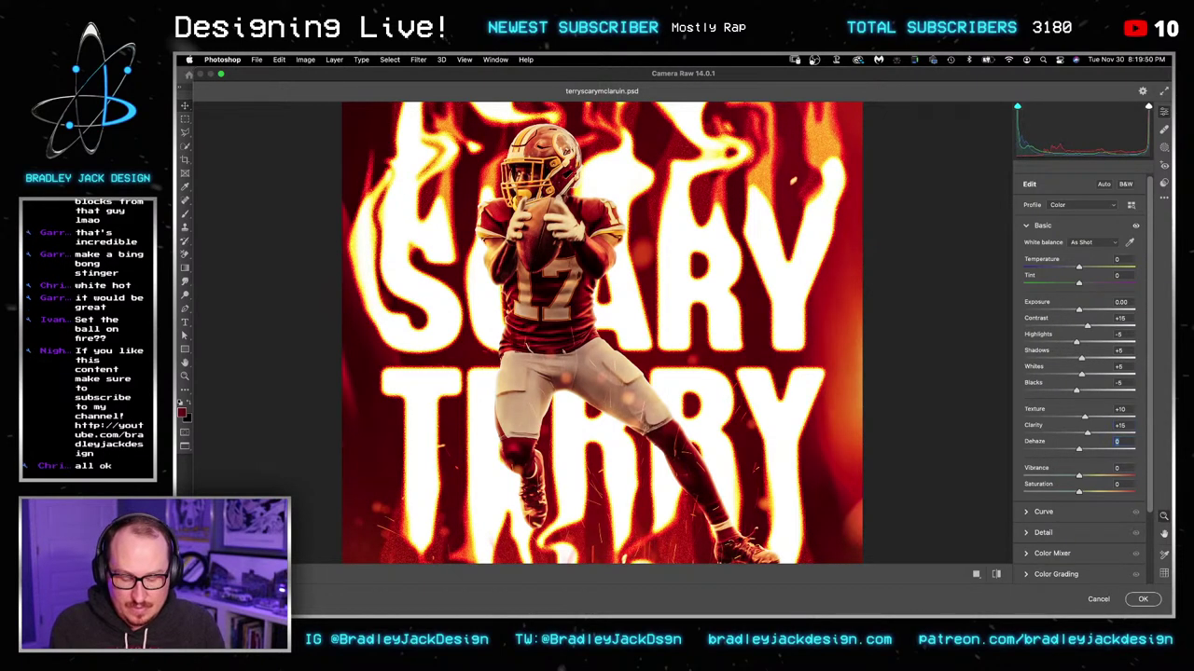
text(-5)
key(Tab)
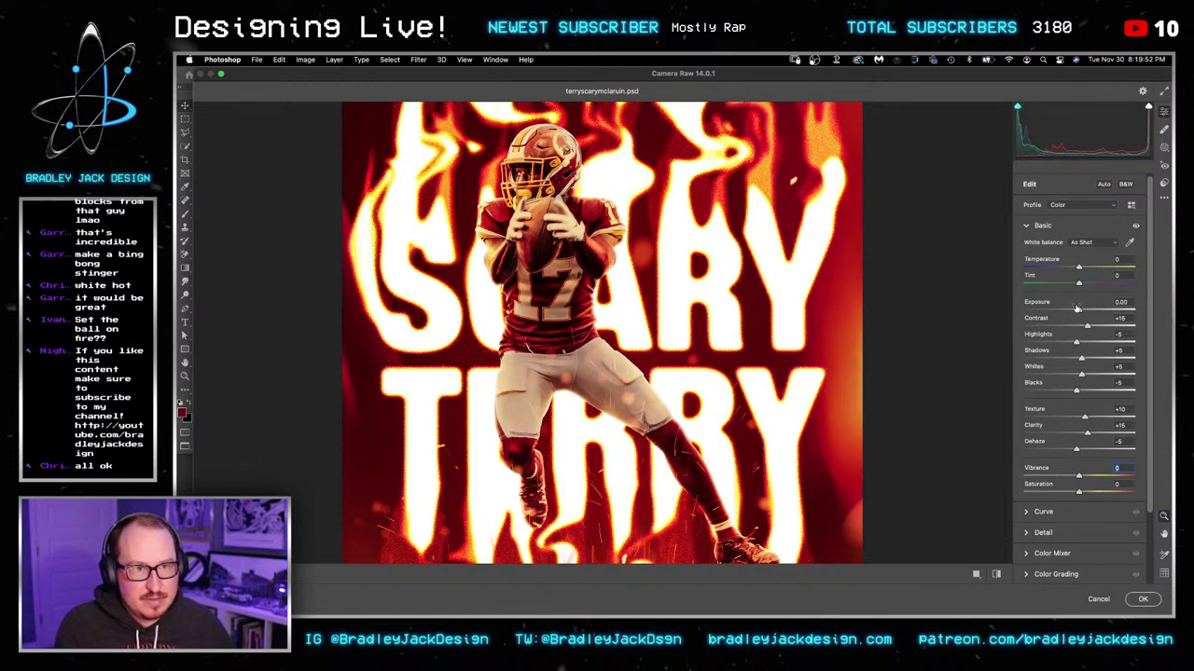
Step: Set Sharpening to 11 in Detail and Grain to 29 in Effects, and apply the Camera Raw Filter
scroll(1073, 392, down, 3)
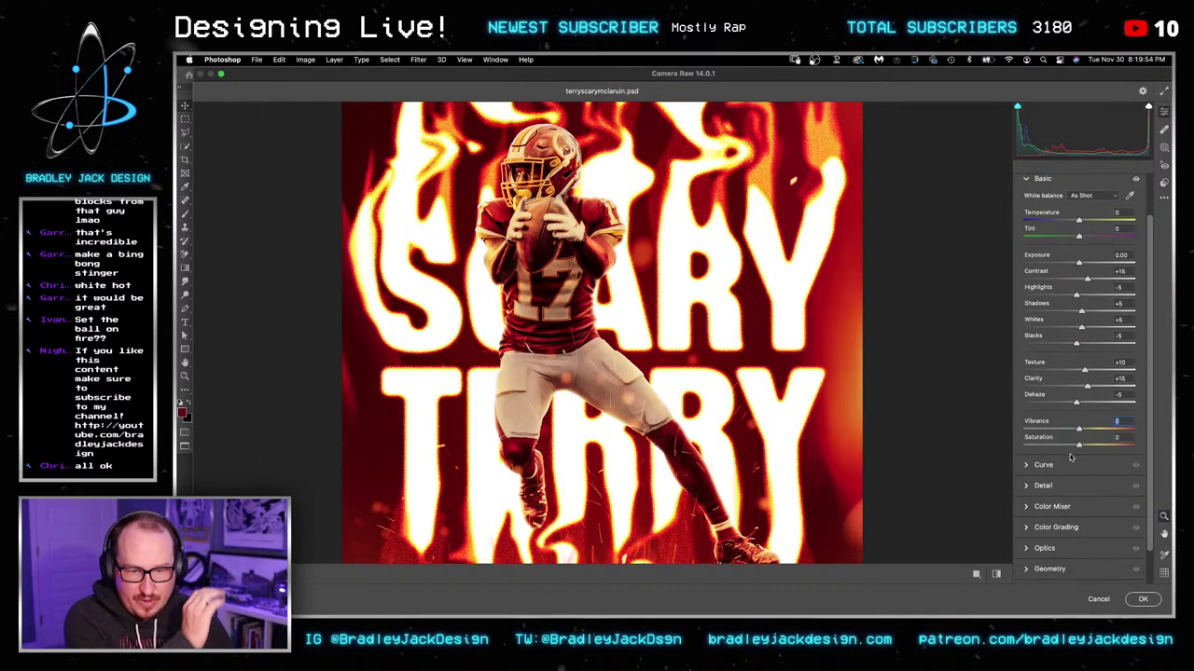
scroll(1071, 457, down, 1)
click(1069, 465)
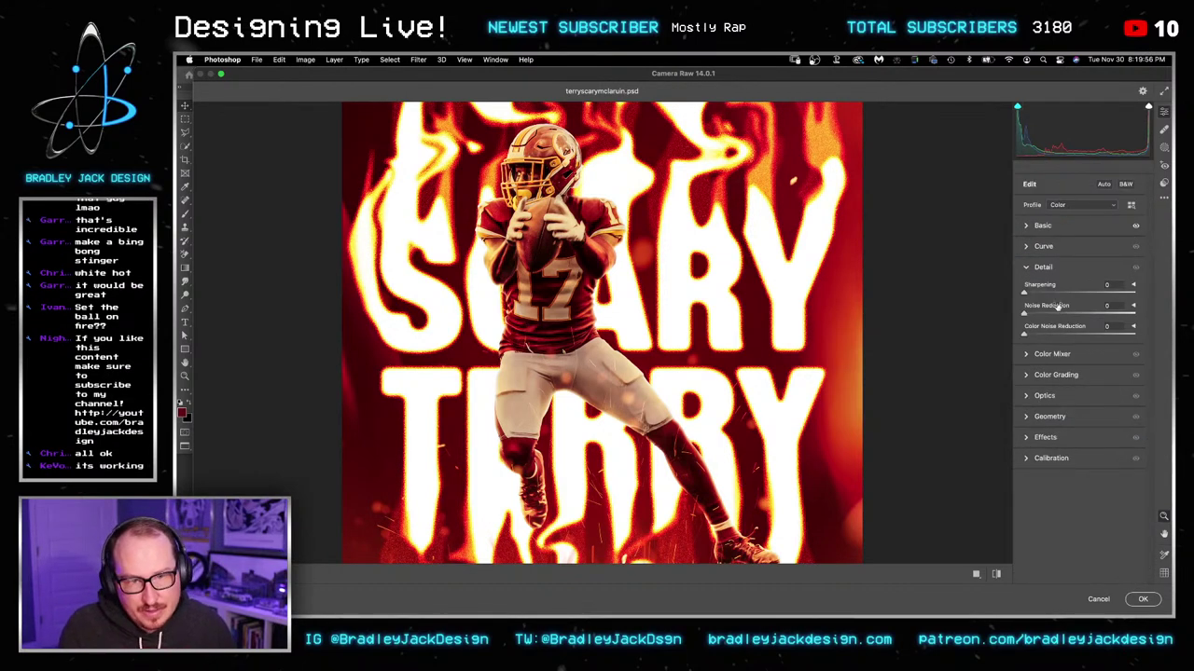
drag(1023, 292, 1032, 292)
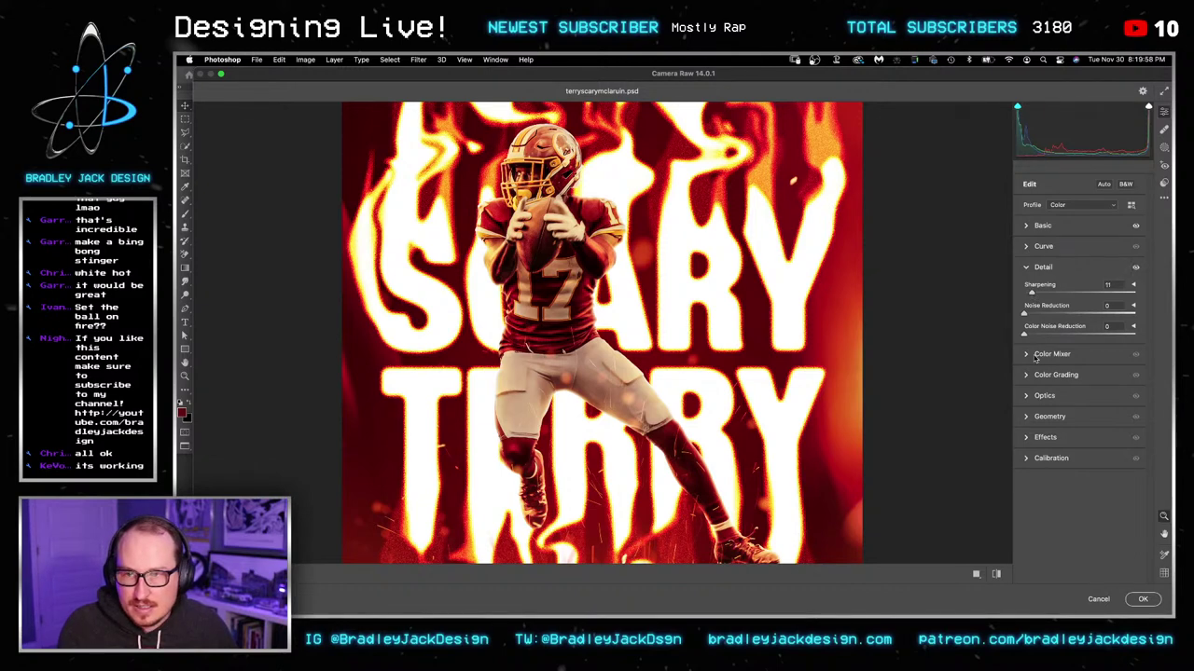
click(1028, 437)
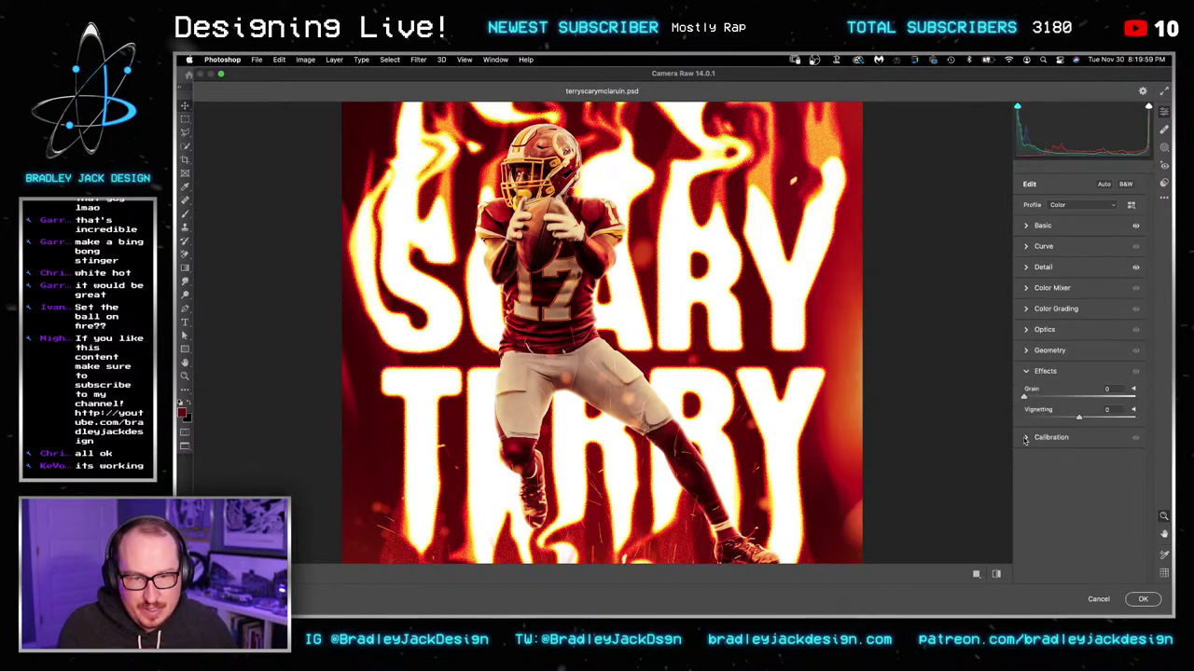
click(1057, 397)
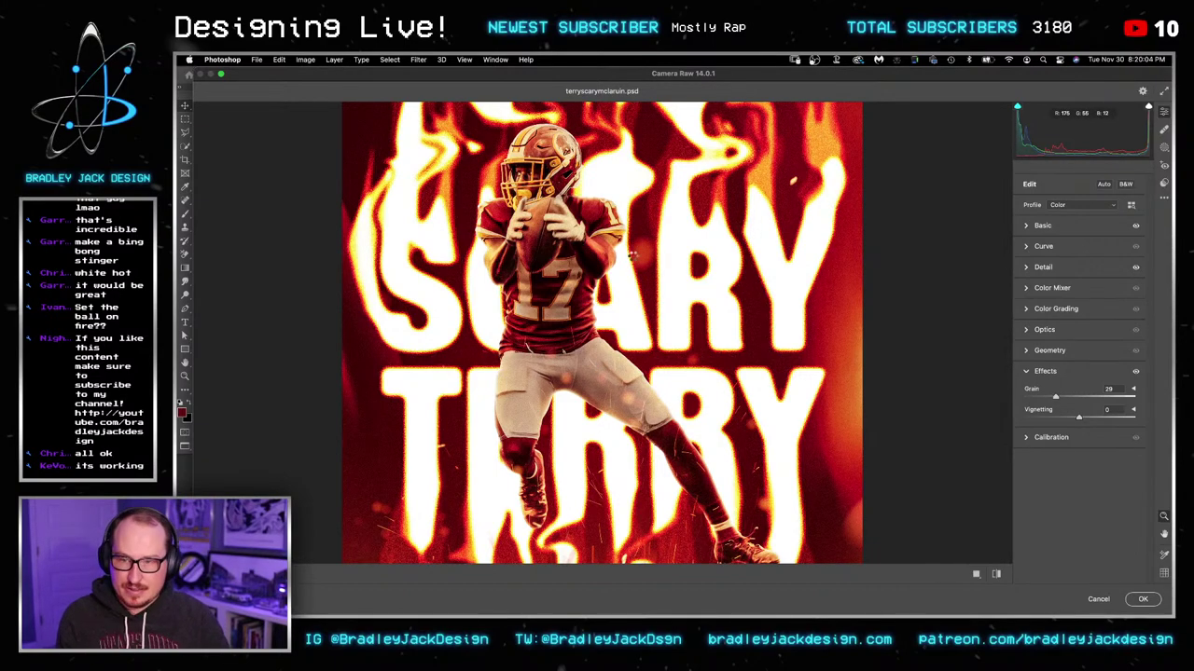
key(Return)
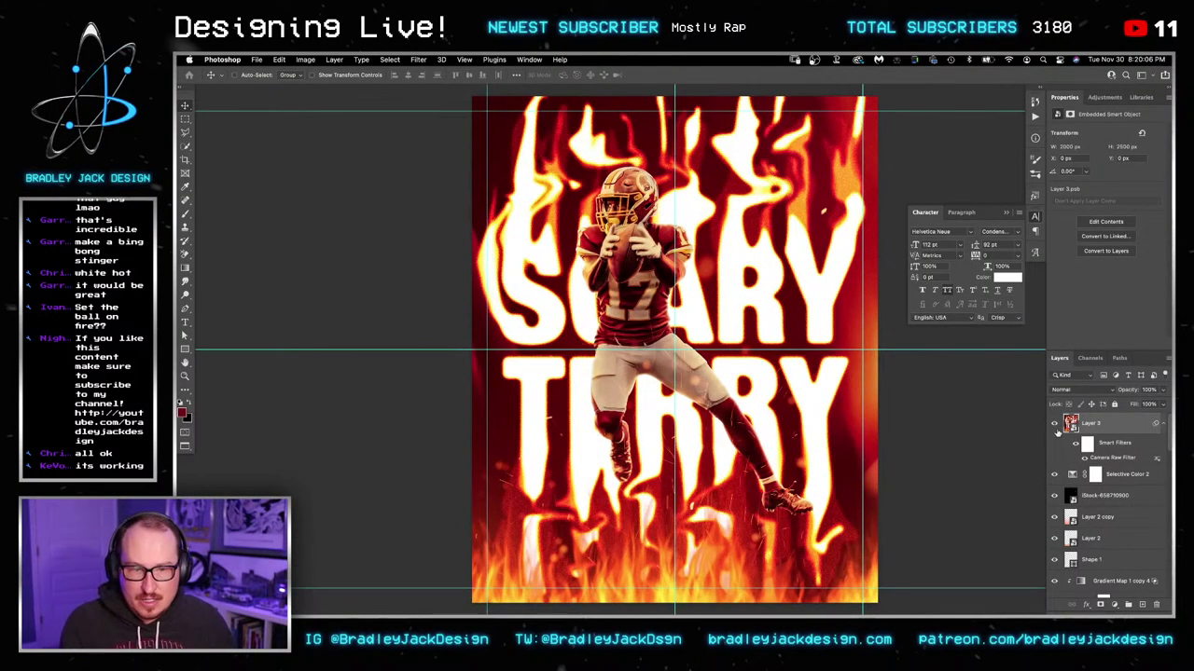
Step: Compare the poster with and without the filtered smart object Layer 3
click(1054, 425)
click(1054, 425)
click(1054, 425)
click(1054, 426)
click(1054, 425)
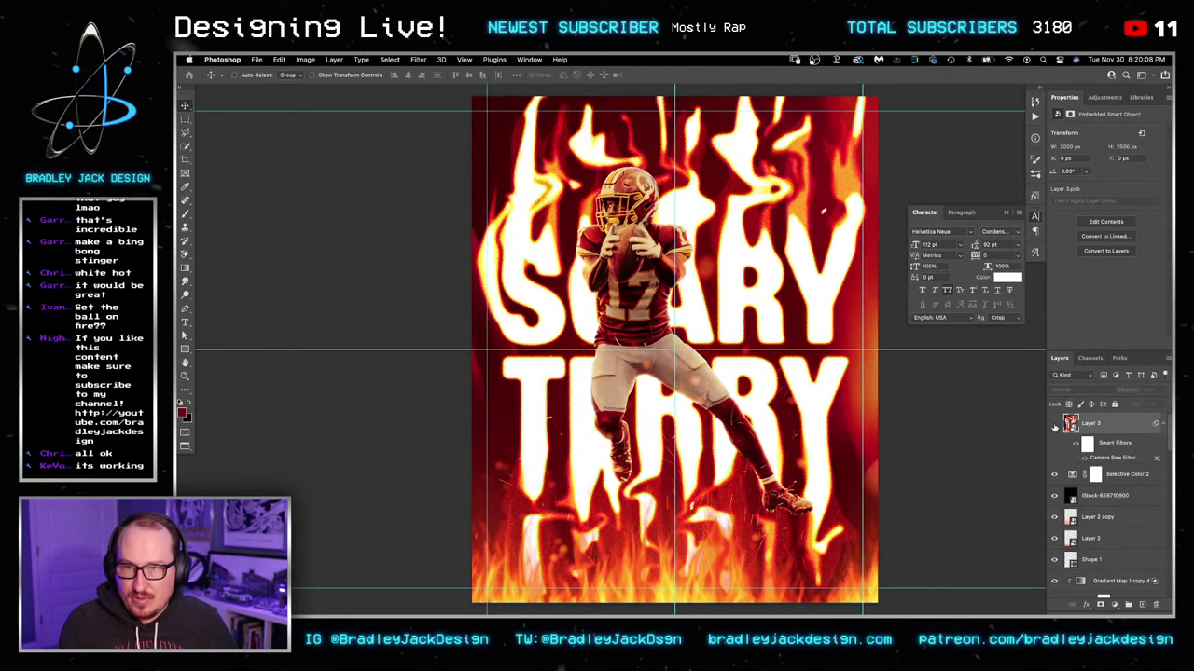
click(1054, 424)
click(1054, 425)
click(1055, 424)
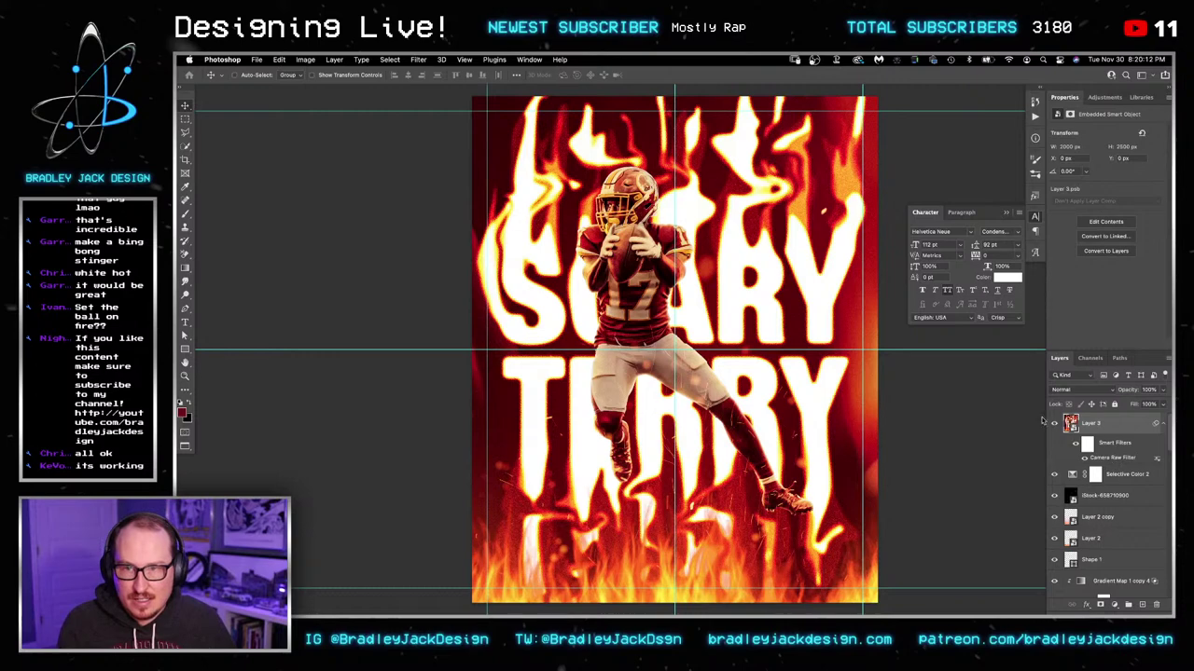
Step: Reduce the Grain in Layer 3's Camera Raw Filter to 17
key(super+shift+a)
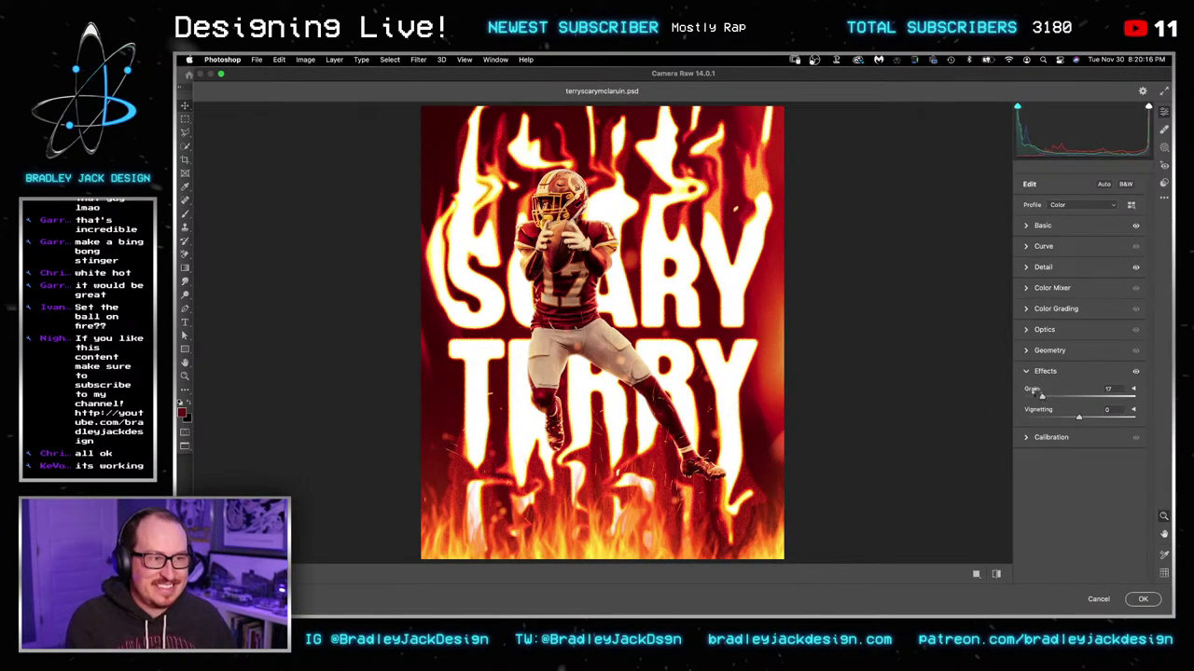
key(Return)
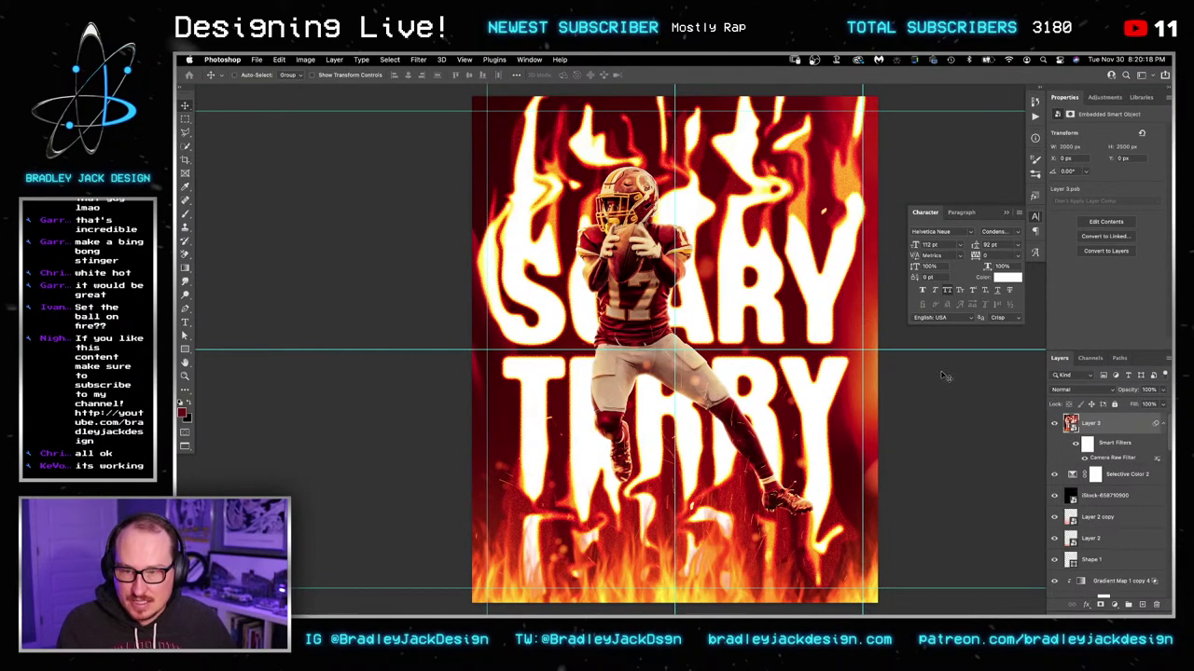
Step: Switch to Adobe Bridge and place LensDirt-1.png from the Lens Dirts folder in Stock Images into the poster
key(super+Tab)
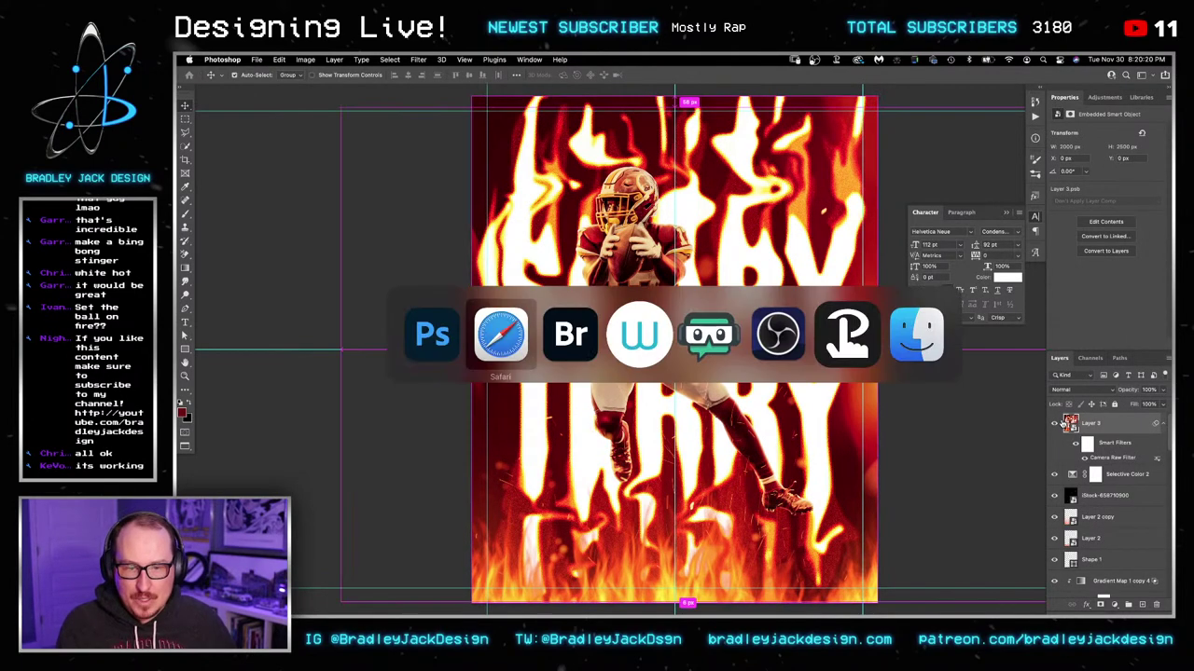
key(super+Tab)
click(345, 282)
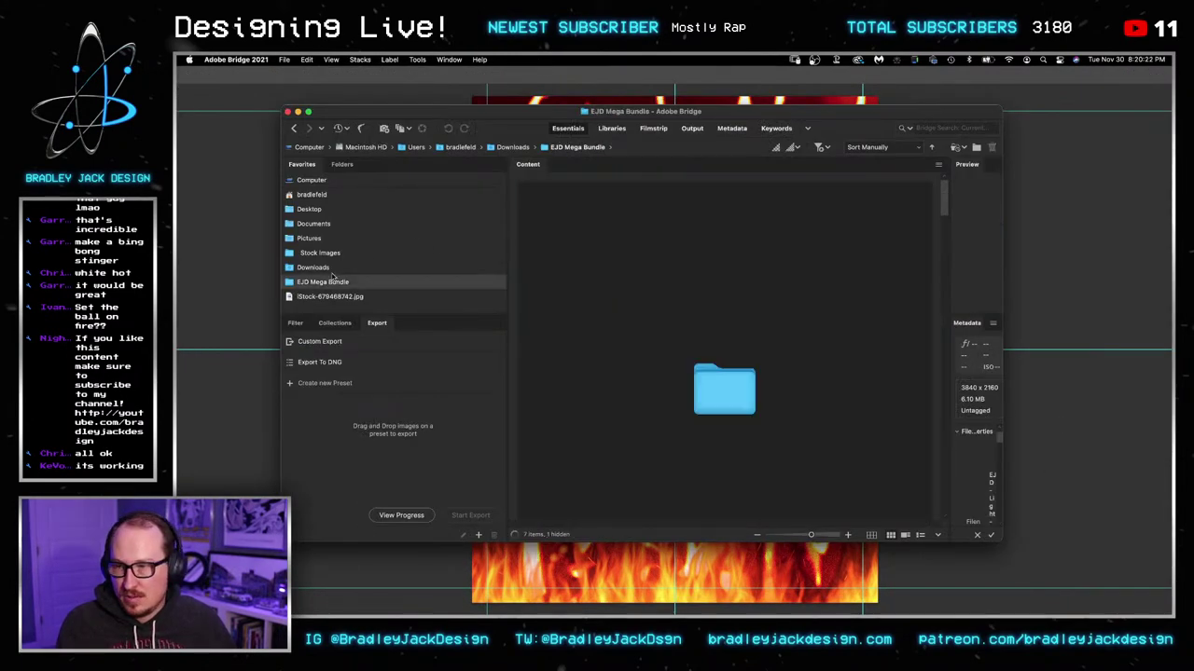
click(341, 253)
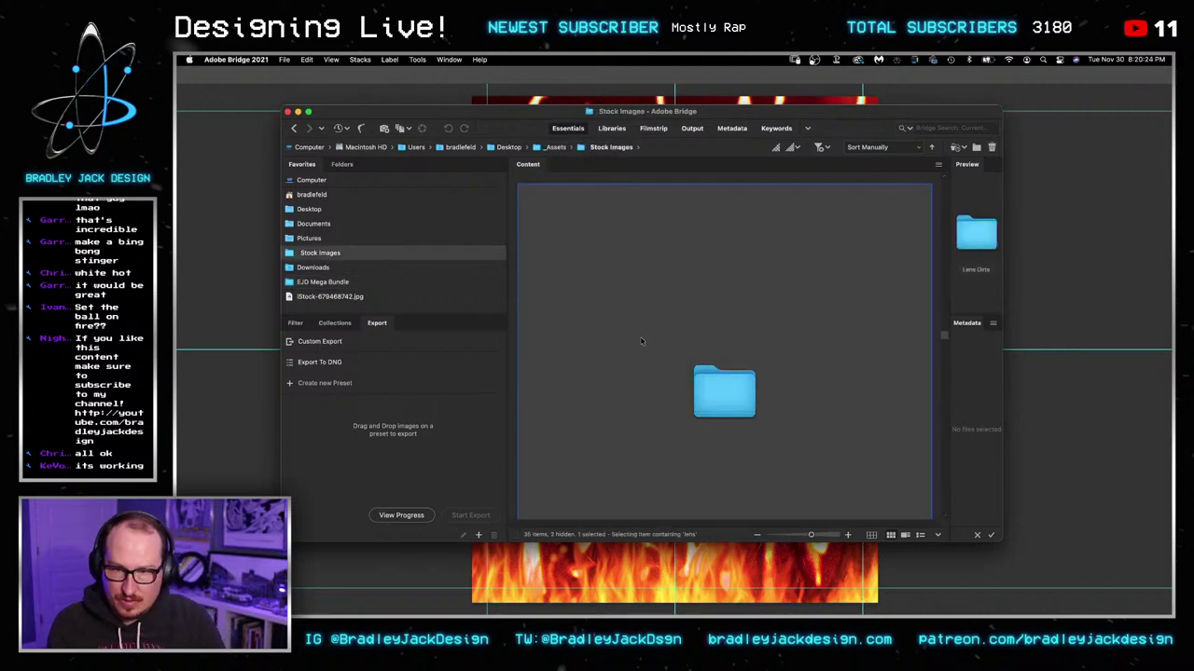
double_click(641, 341)
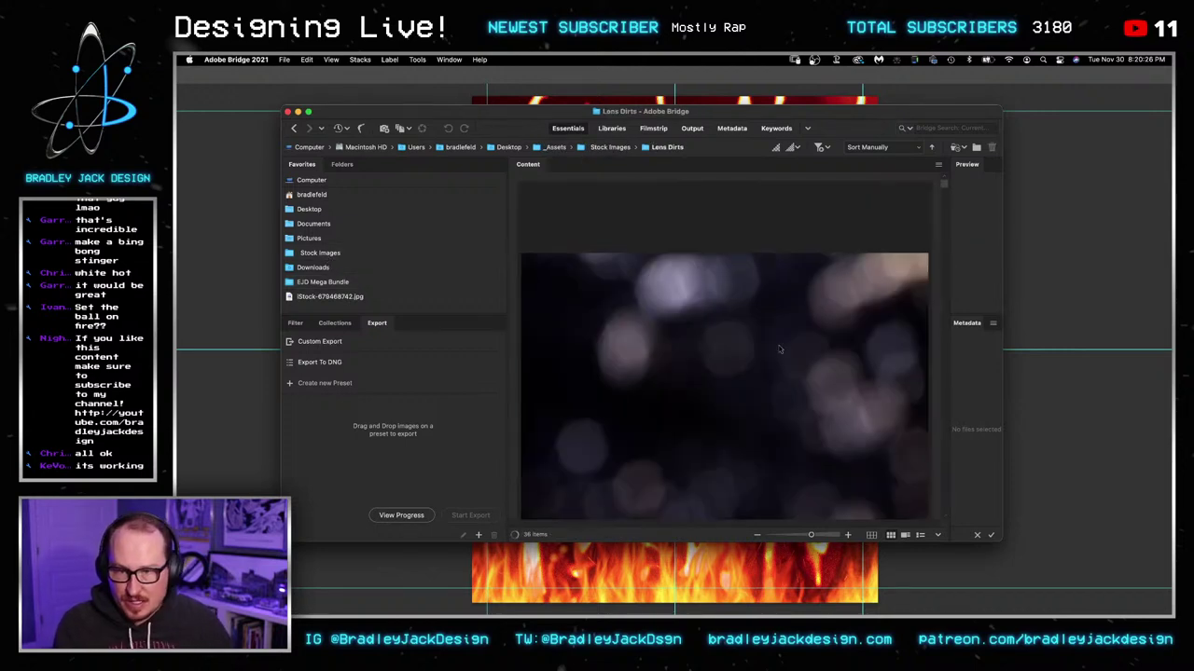
double_click(852, 346)
Step: Rotate the lens dirt image 90 degrees and enlarge it to cover the whole canvas
key(ctrl+t)
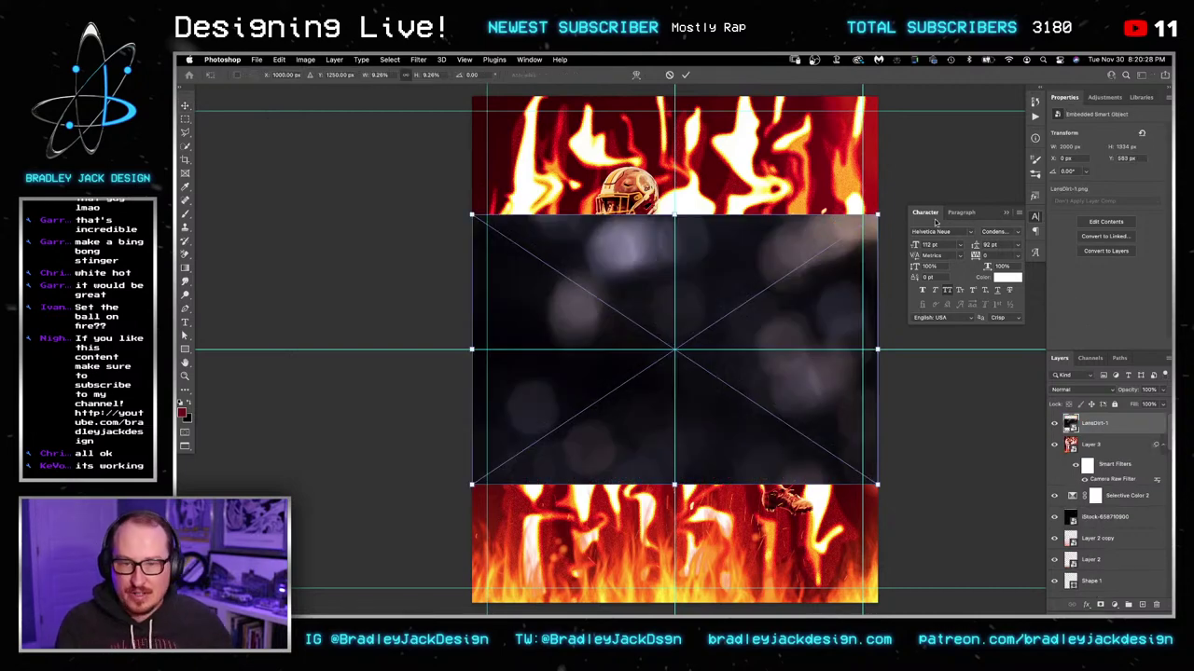
drag(891, 222, 882, 499)
key(Return)
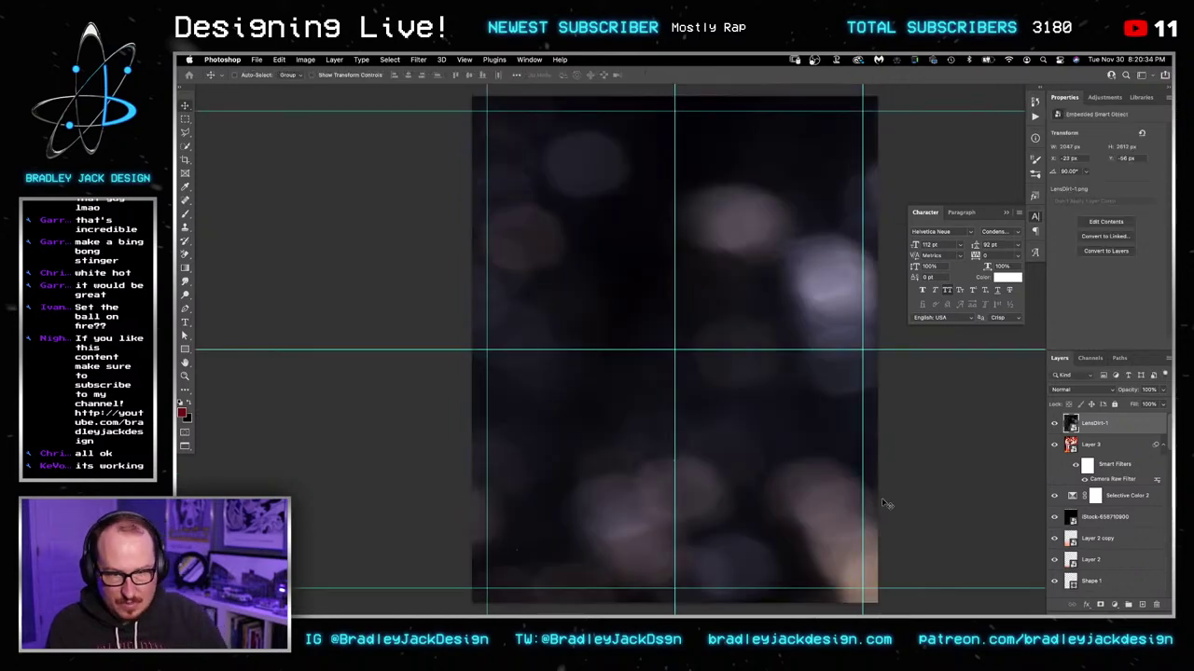
Step: Copy the fiery Gradient Map adjustment to the top of the stack and clip it to the LensDirt-1 layer
scroll(1109, 559, down, 2)
drag(1109, 562, 1087, 431)
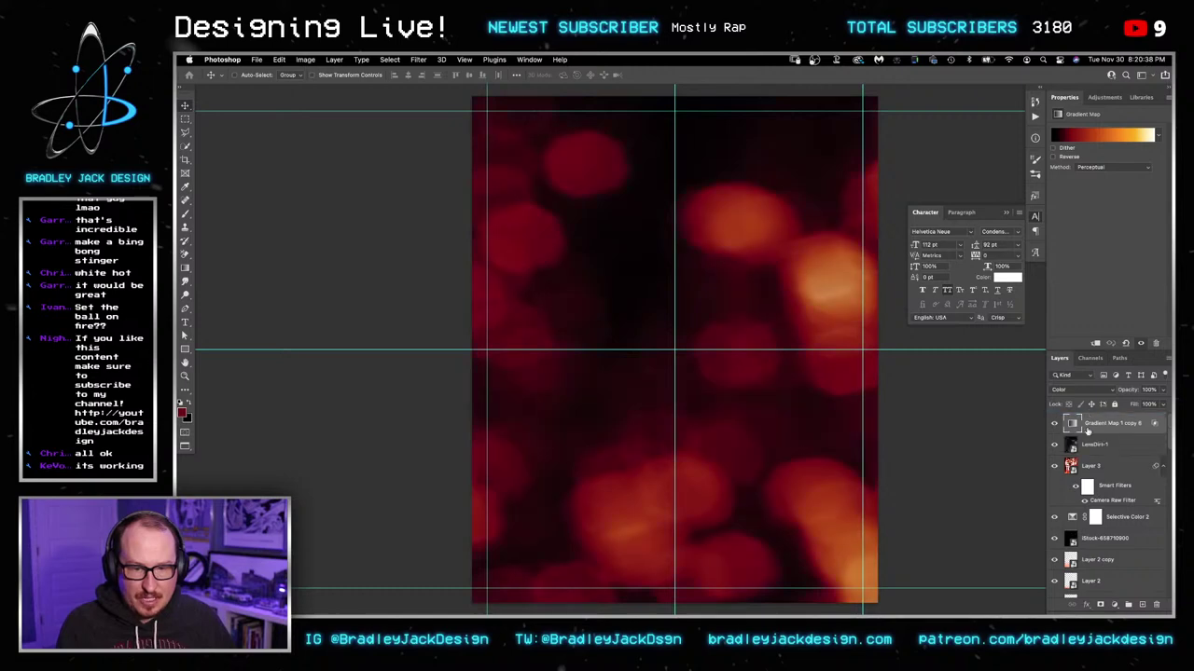
click(1110, 446)
Step: Stretch the LensDirt-1 image vertically from its center, beyond the upper and lower canvas edges, to 14.32% scale
key(ctrl+minus)
key(ctrl+t)
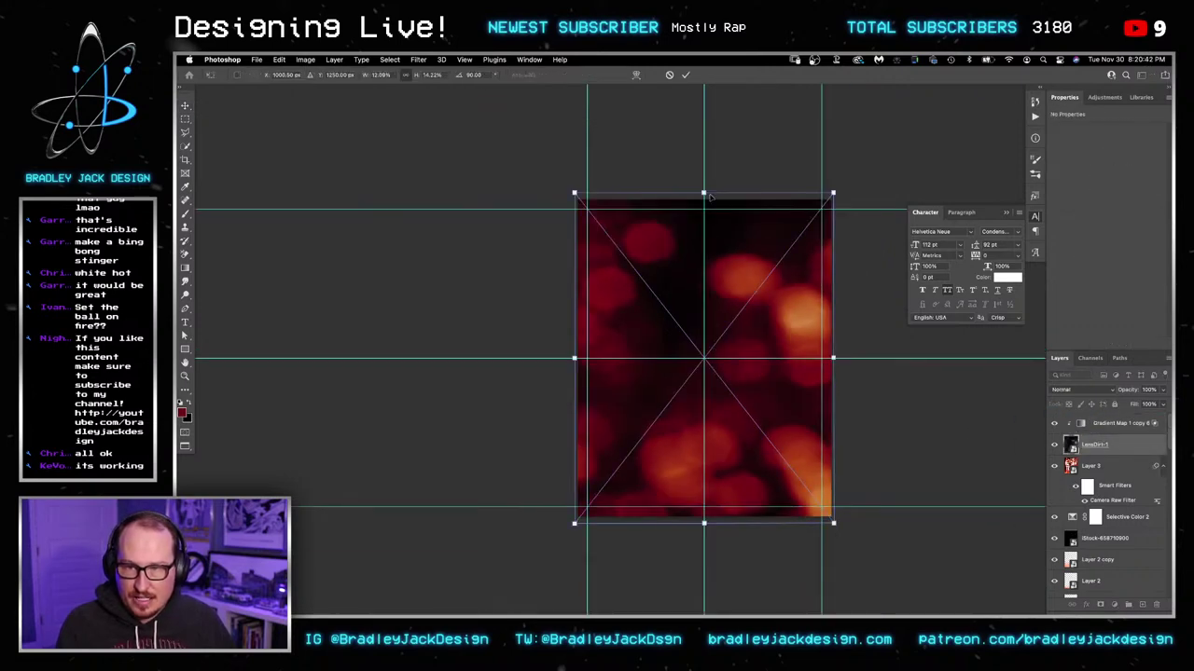
drag(704, 188, 701, 161)
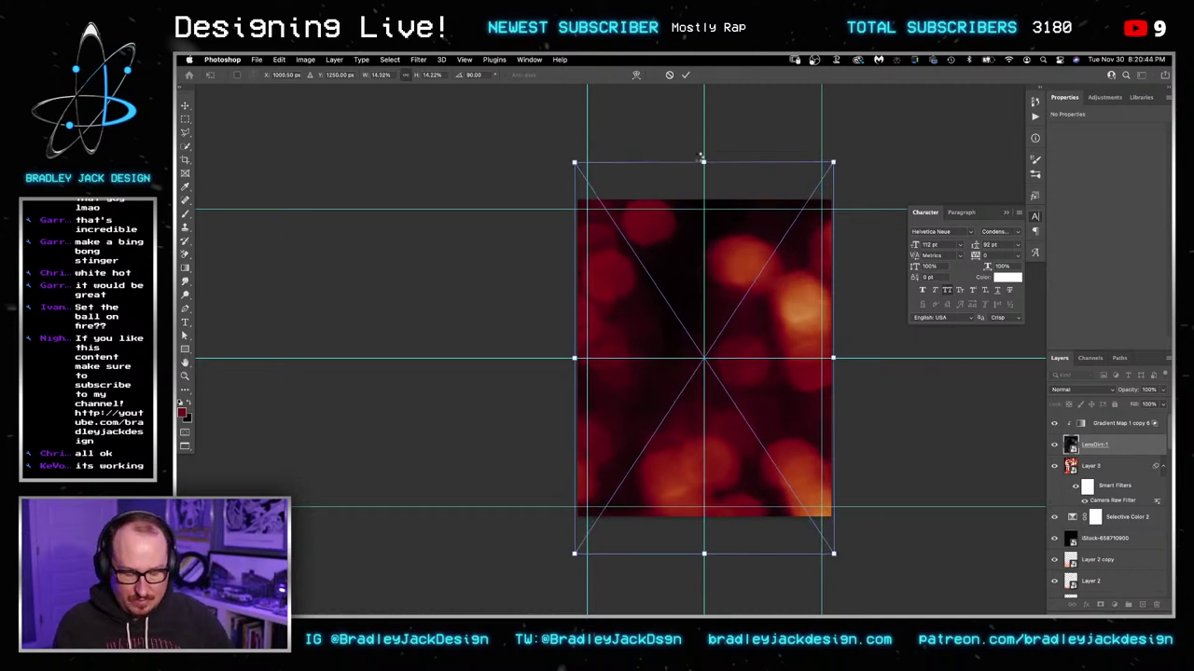
key(Return)
Step: Set the LensDirt-1 layer to Screen blending at 40% opacity
key(alt+shift+s)
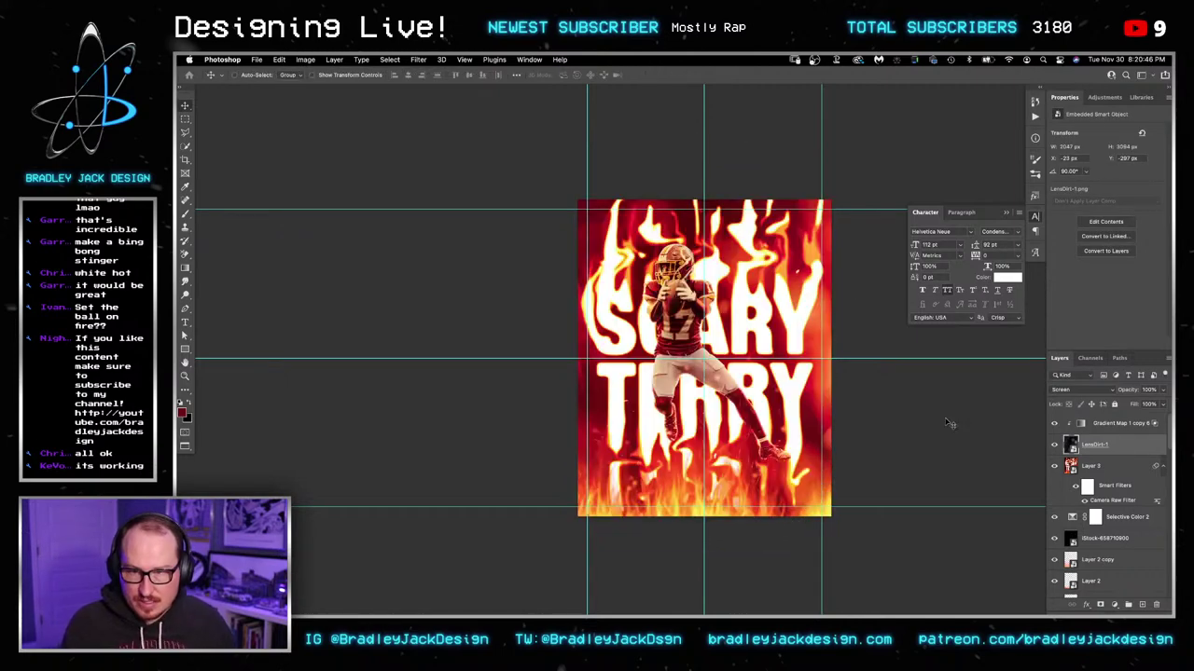
key(4)
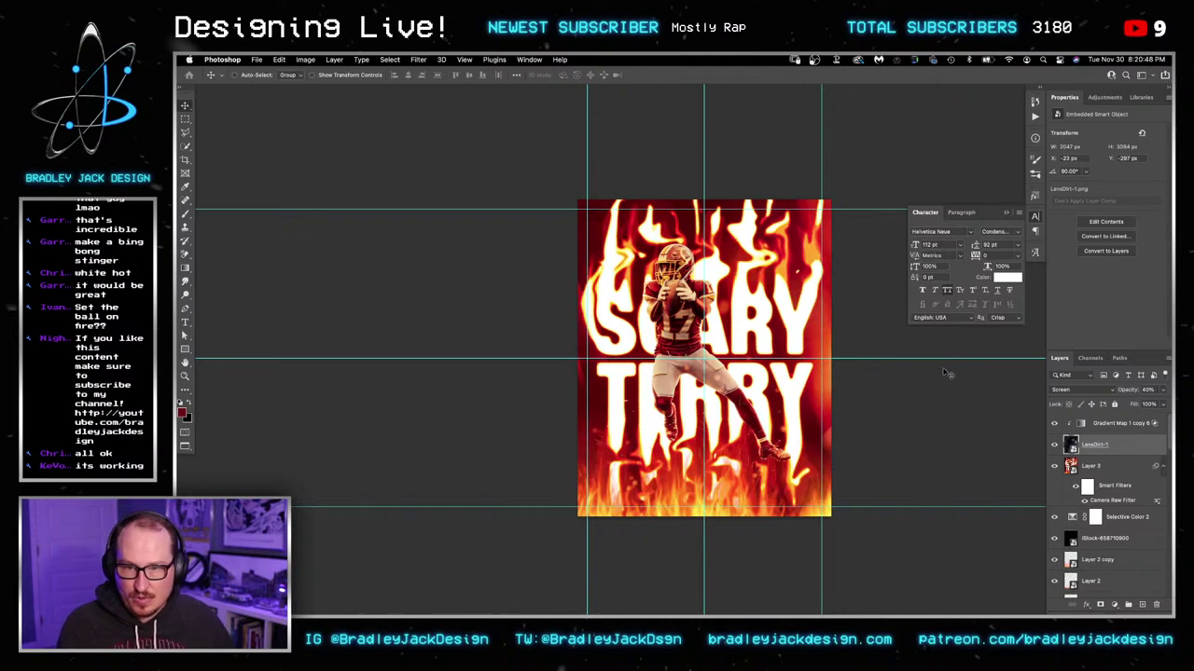
scroll(751, 312, up, 2)
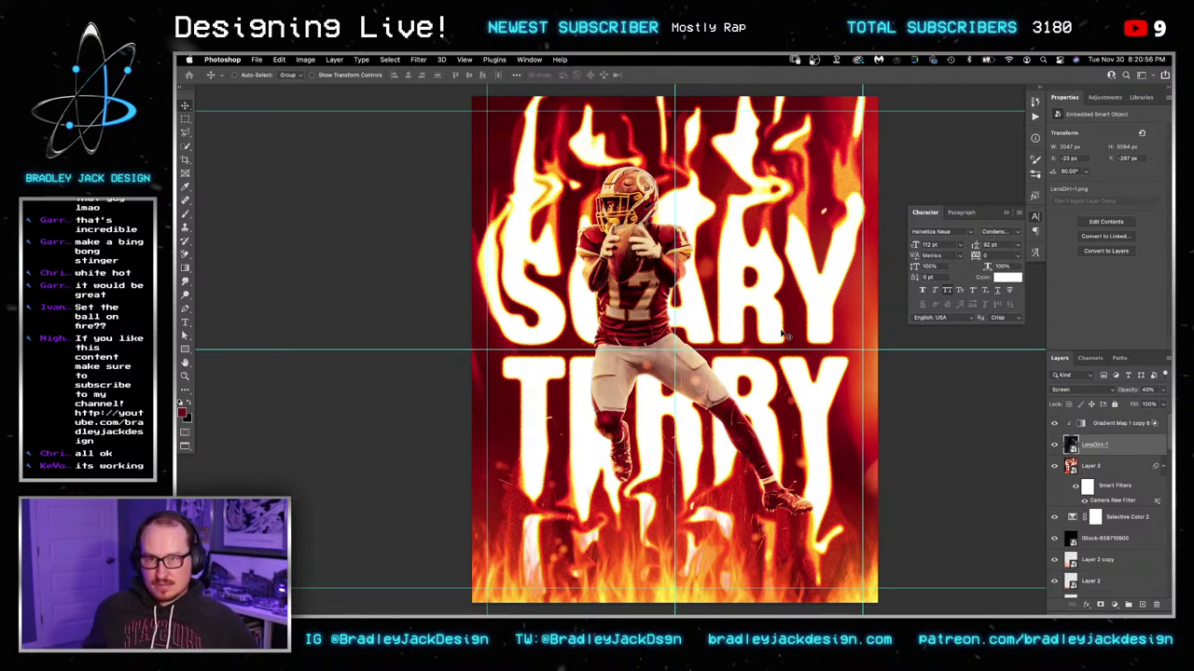
Step: Add a new layer above Layer 0 copy 2 and fill it with black
scroll(1082, 502, down, 5)
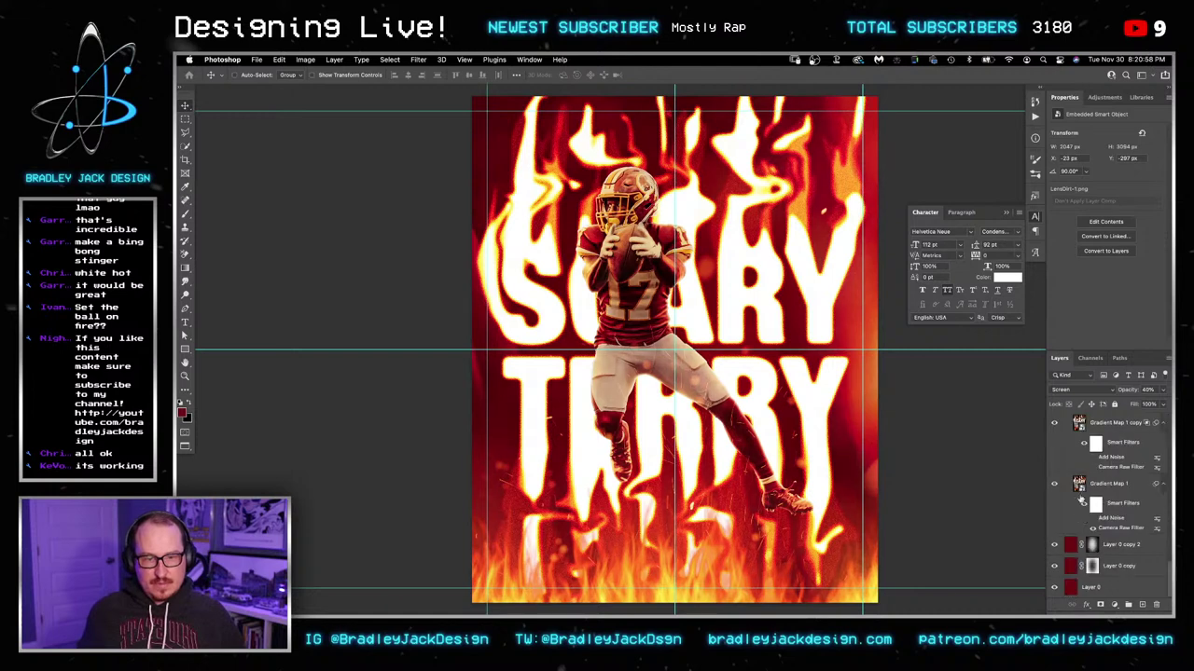
click(1111, 545)
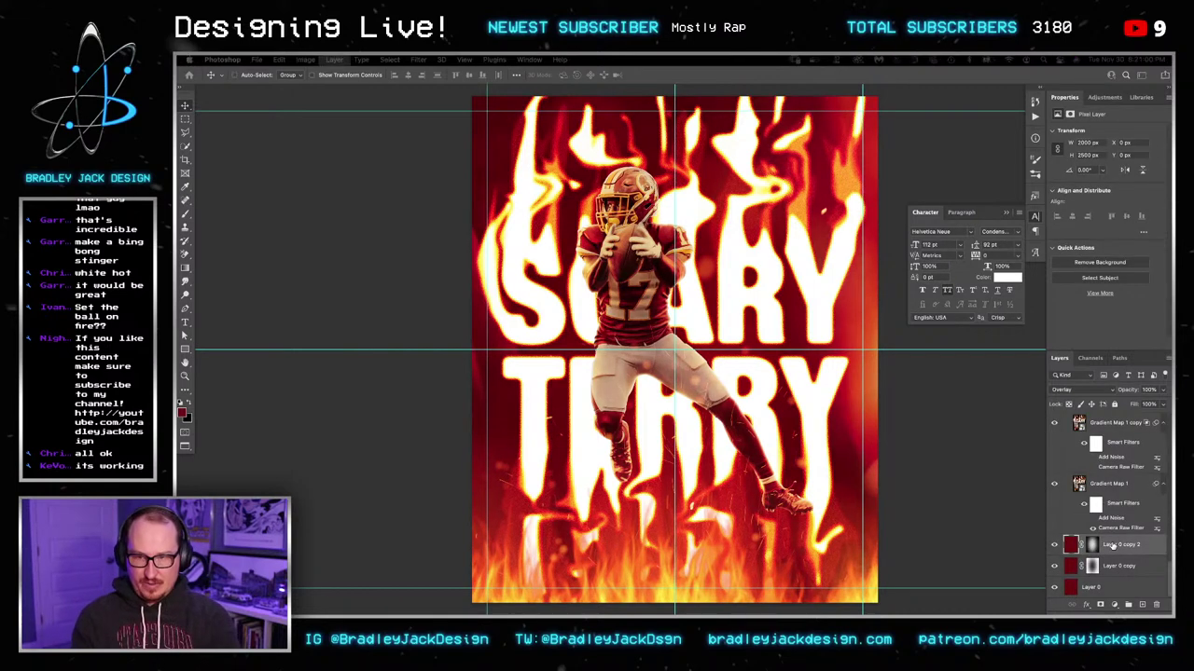
key(ctrl+shift+alt+n)
key(g)
key(x)
key(alt+BackSpace)
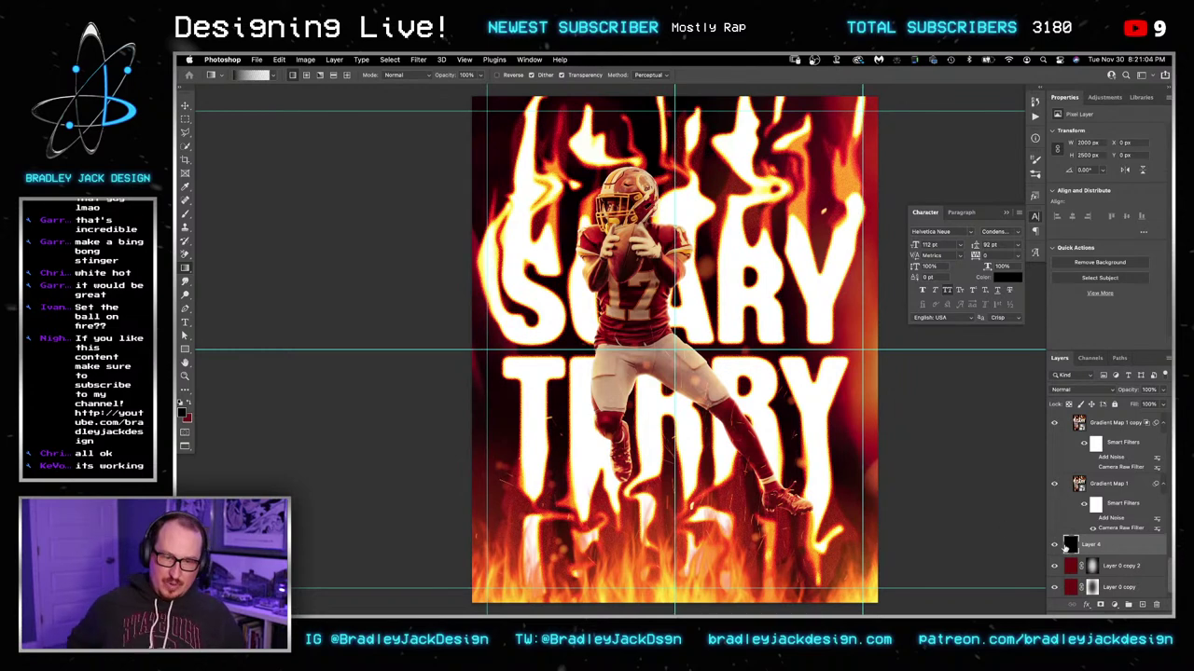
Step: Compare the background with and without the black Layer 4, and leave that layer hidden
click(1056, 545)
click(1056, 546)
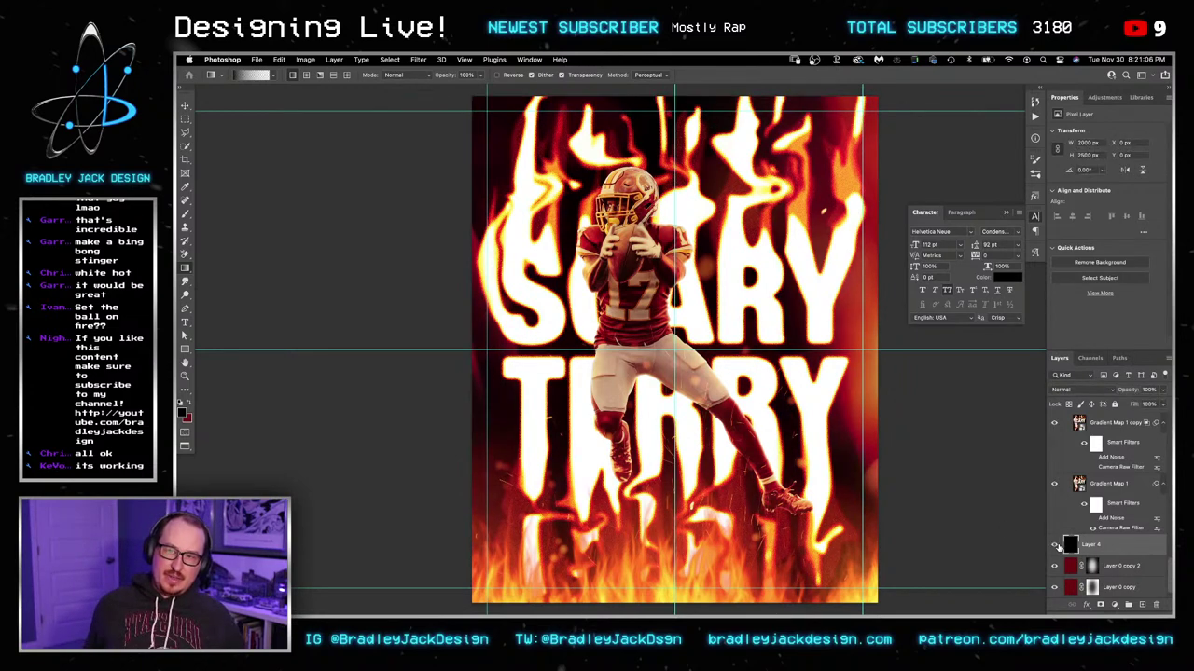
click(1056, 545)
click(1055, 545)
click(1056, 546)
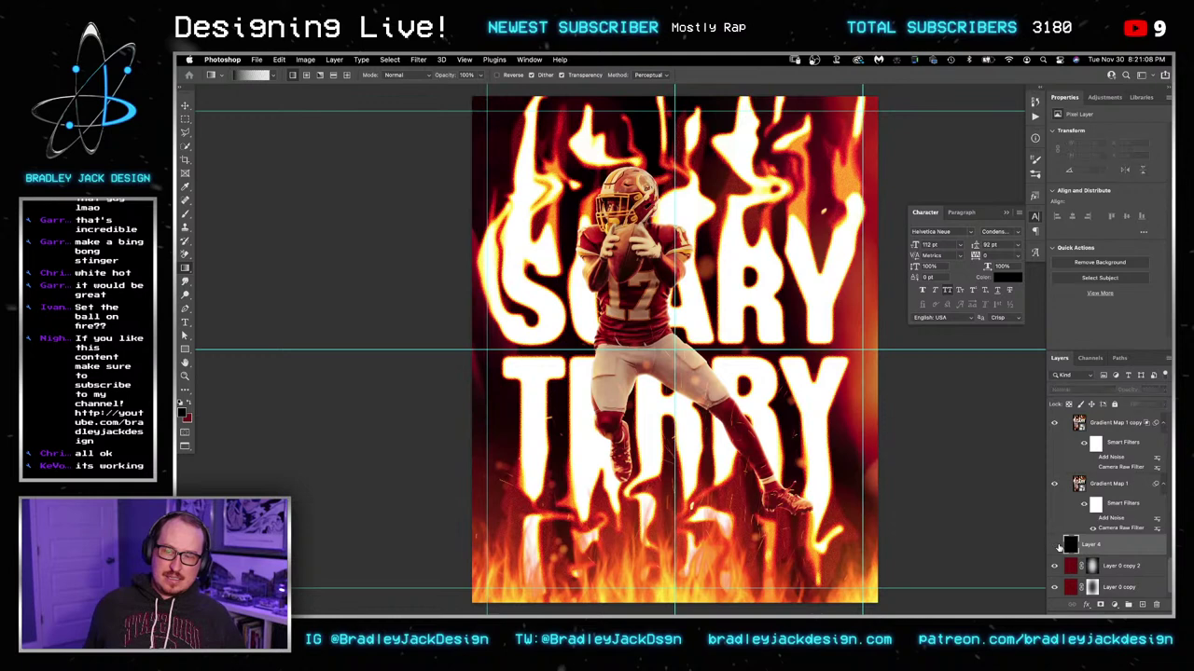
Step: Duplicate the base Layer 0 and set the copy to Multiply blending at 50% opacity
click(1120, 567)
click(1121, 587)
scroll(1123, 588, down, 1)
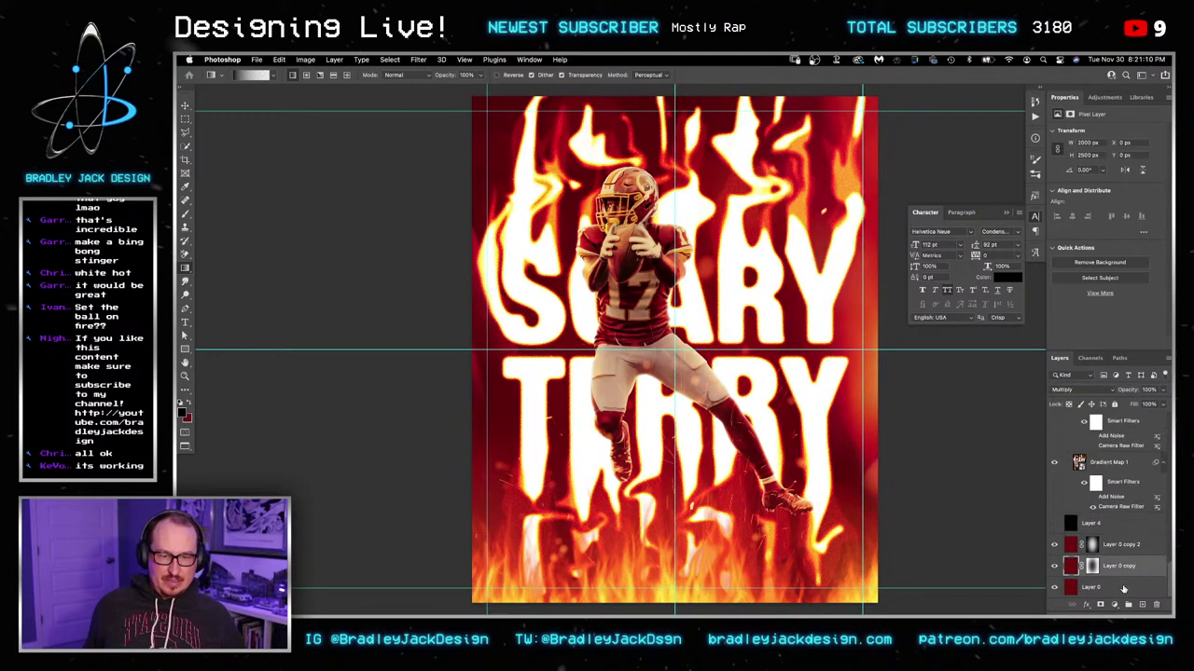
click(1123, 589)
key(ctrl+j)
key(v)
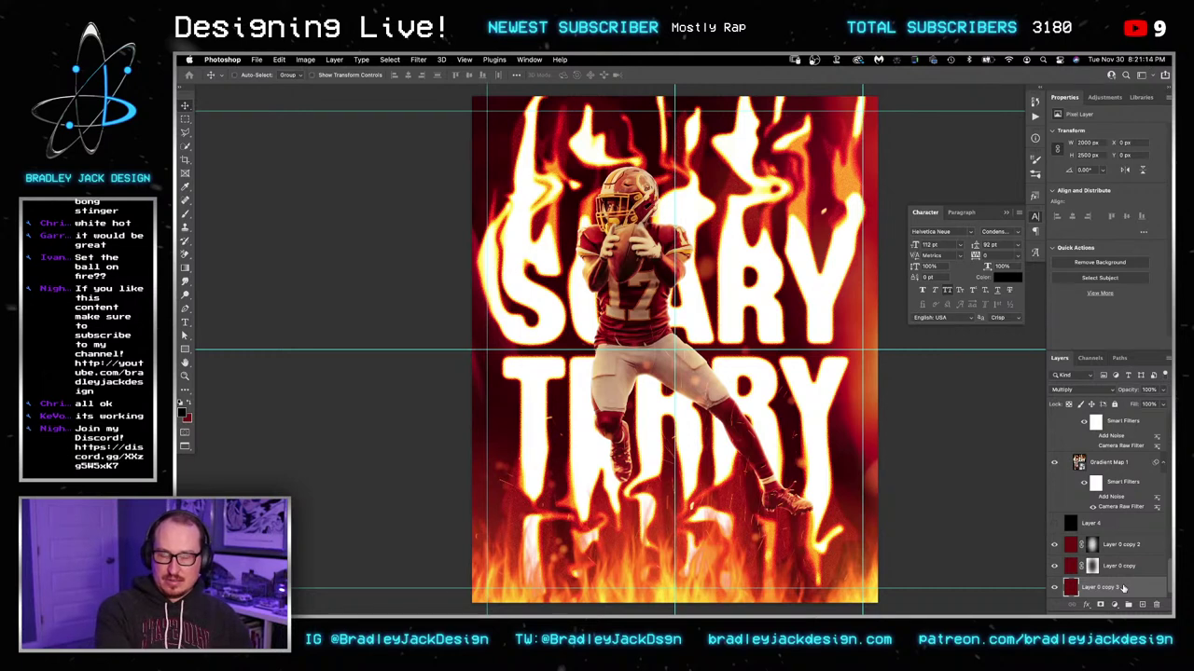
key(5)
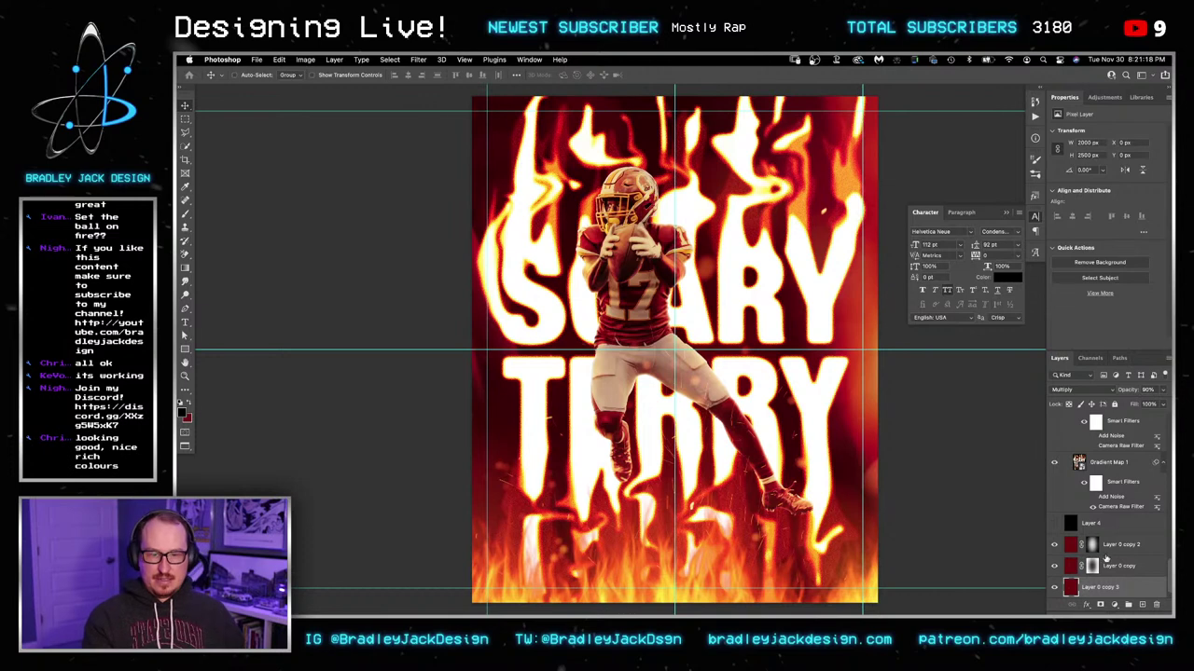
Step: Move LensDirt-1 and its clipped Gradient Map below Layer 3, directly above Selective Color 2
scroll(1106, 557, up, 10)
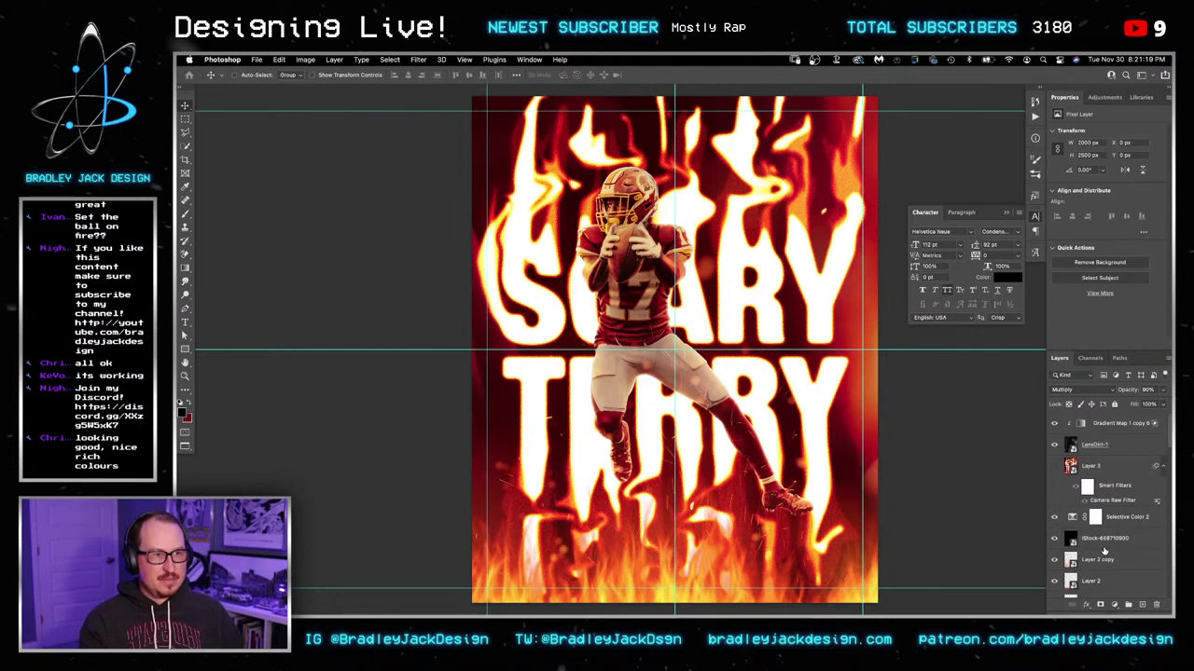
click(1057, 435)
click(1055, 446)
click(1096, 450)
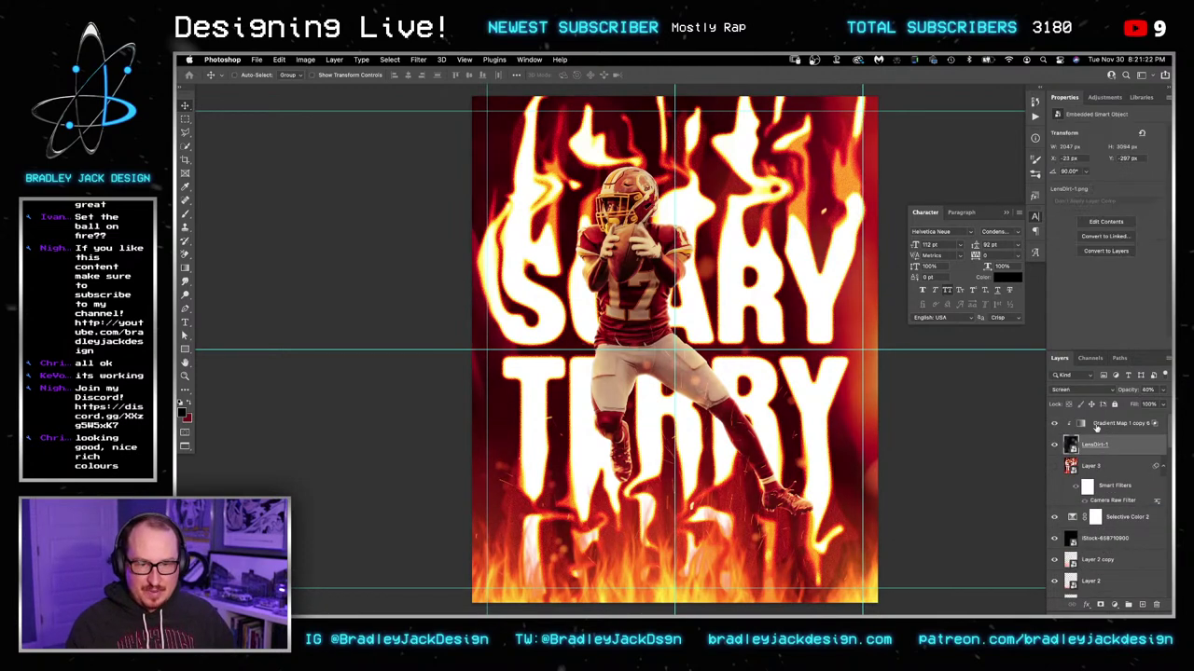
shift+click(1098, 426)
drag(1098, 426, 1100, 504)
Step: Stamp the visible layers into a new smart object that replaces Layer 3 on top, carrying over its Camera Raw Filter
key(alt+shift+super+e)
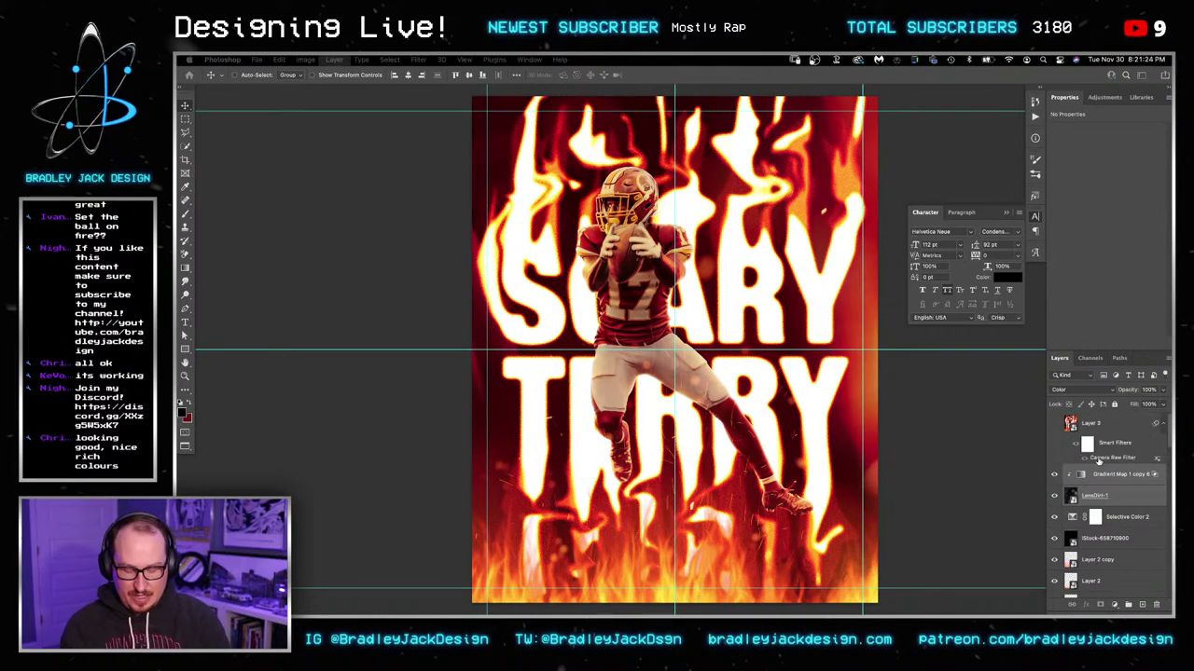
key(super+shift+o)
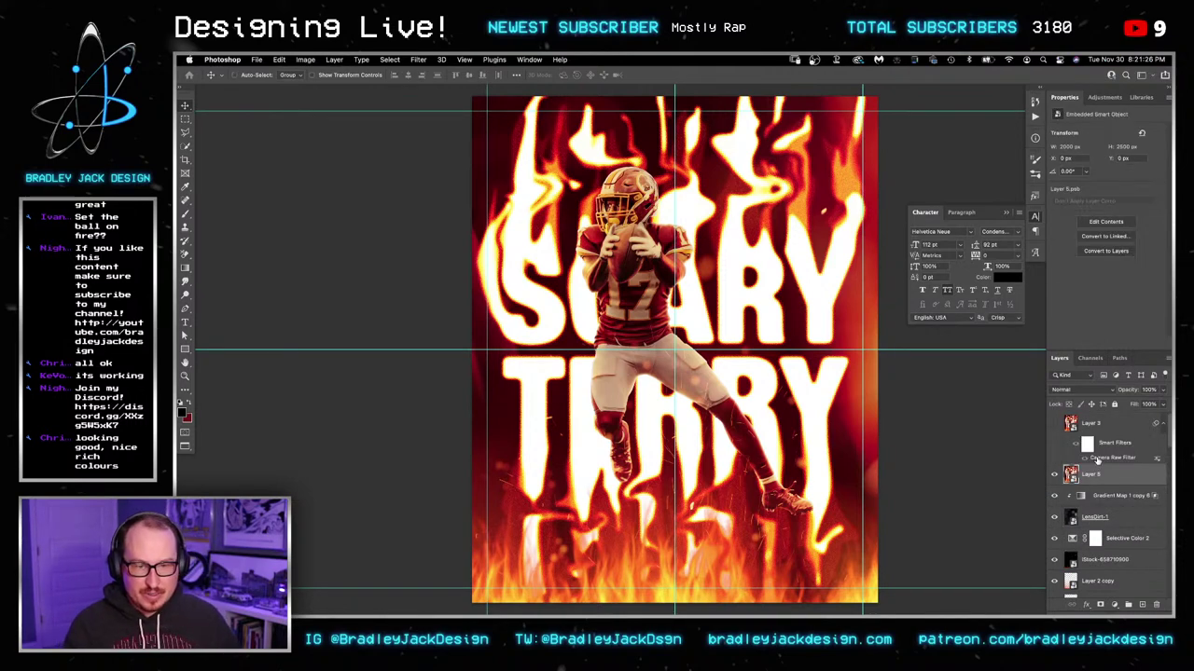
drag(1096, 474, 1097, 426)
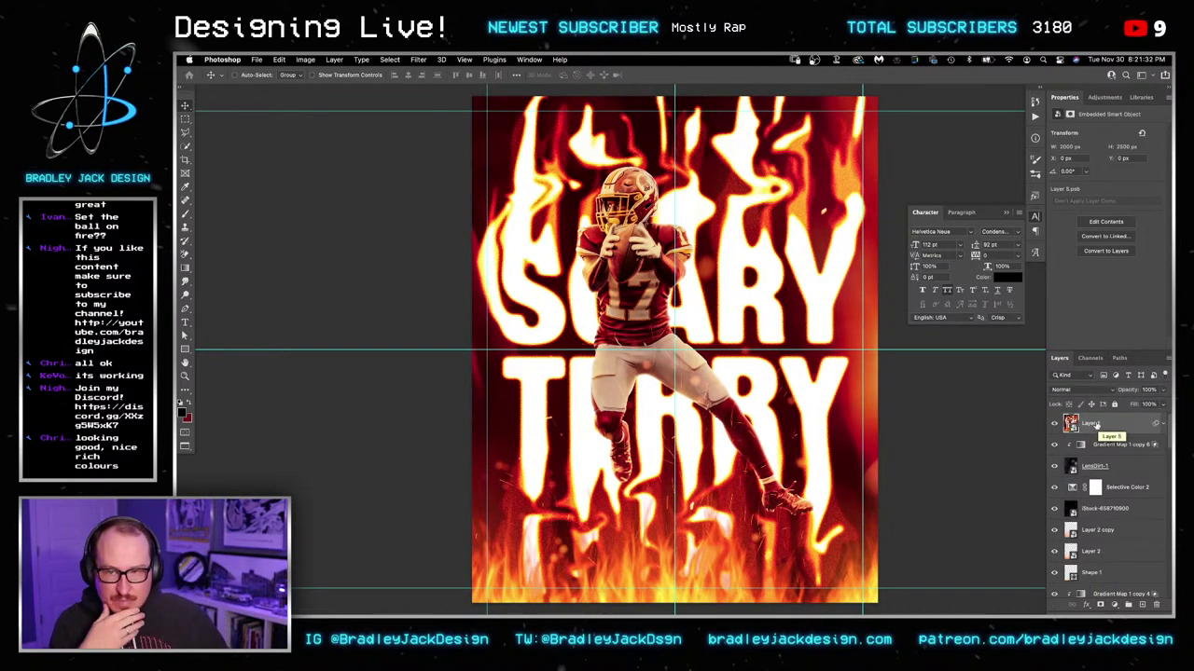
Step: Duplicate Layer 5 and distort the copy with the Displace filter, using Dispalce2.psd as the displacement map
key(super+j)
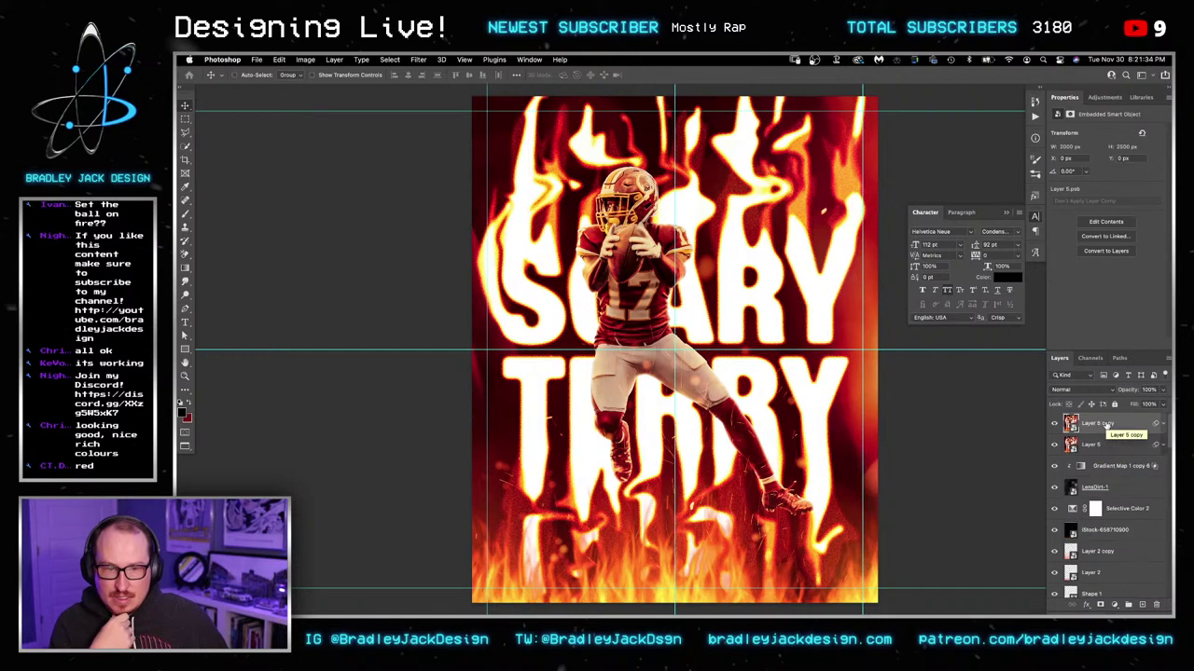
click(390, 60)
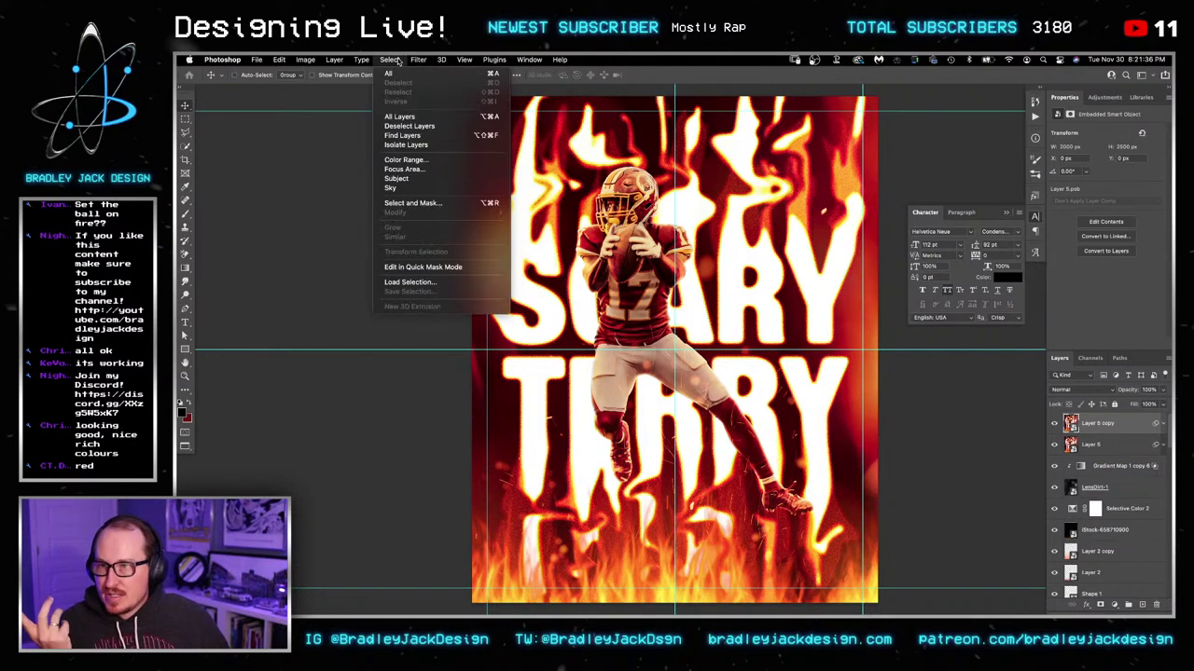
mouse_move(417, 60)
mouse_move(485, 213)
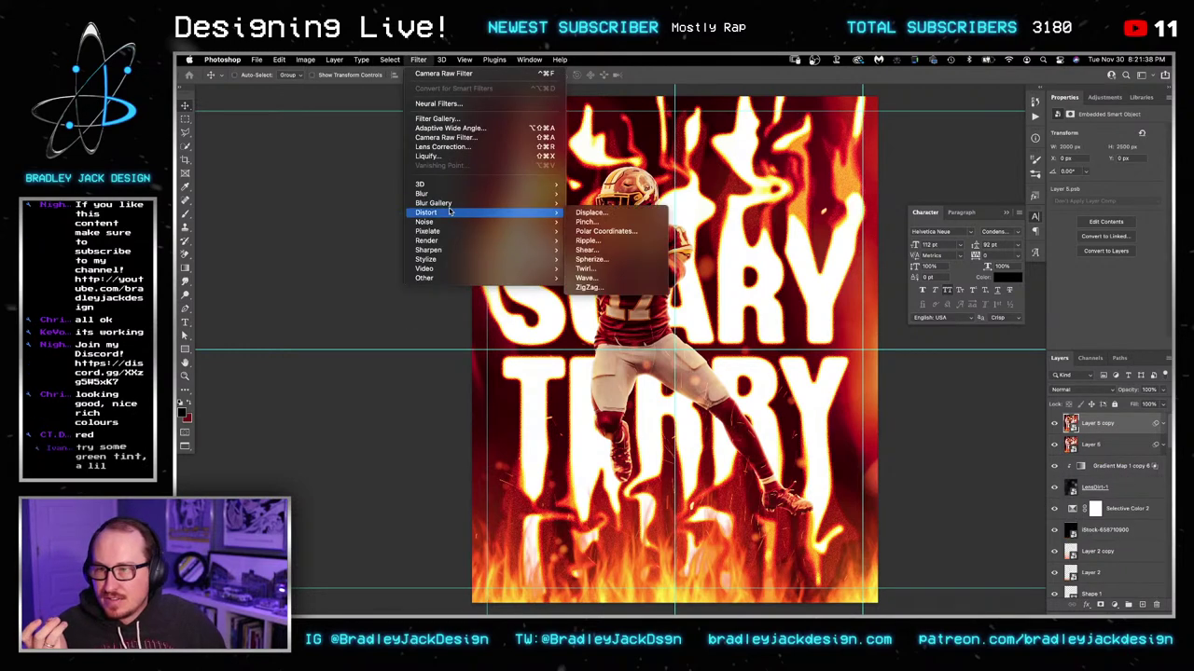
click(591, 213)
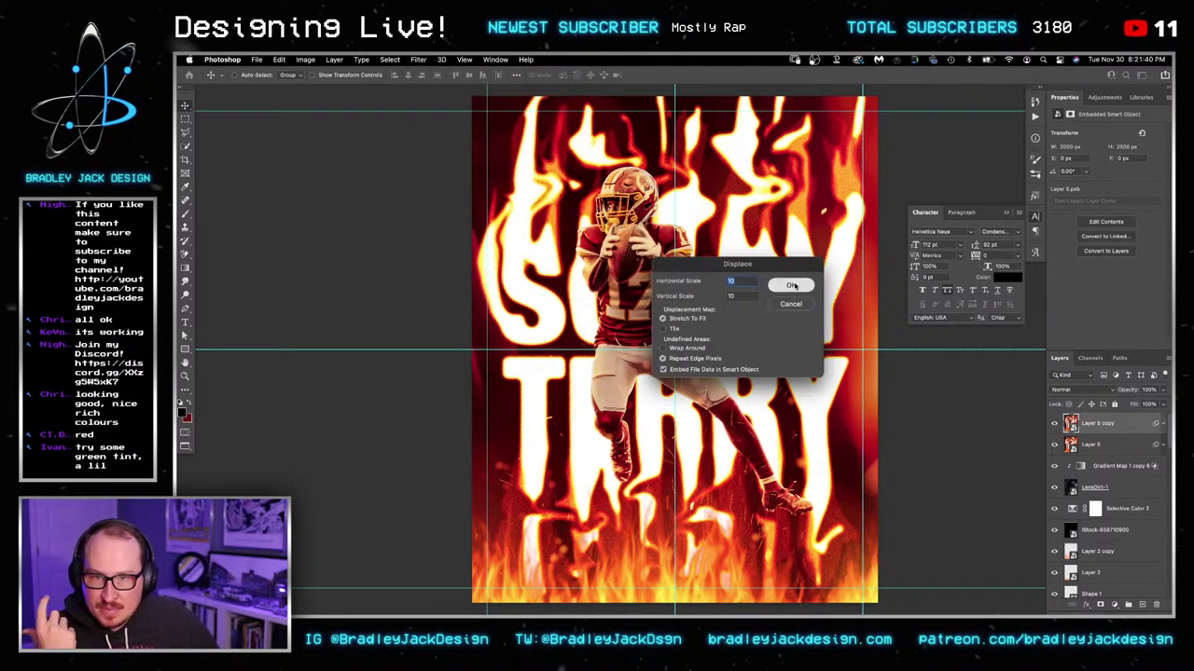
click(792, 284)
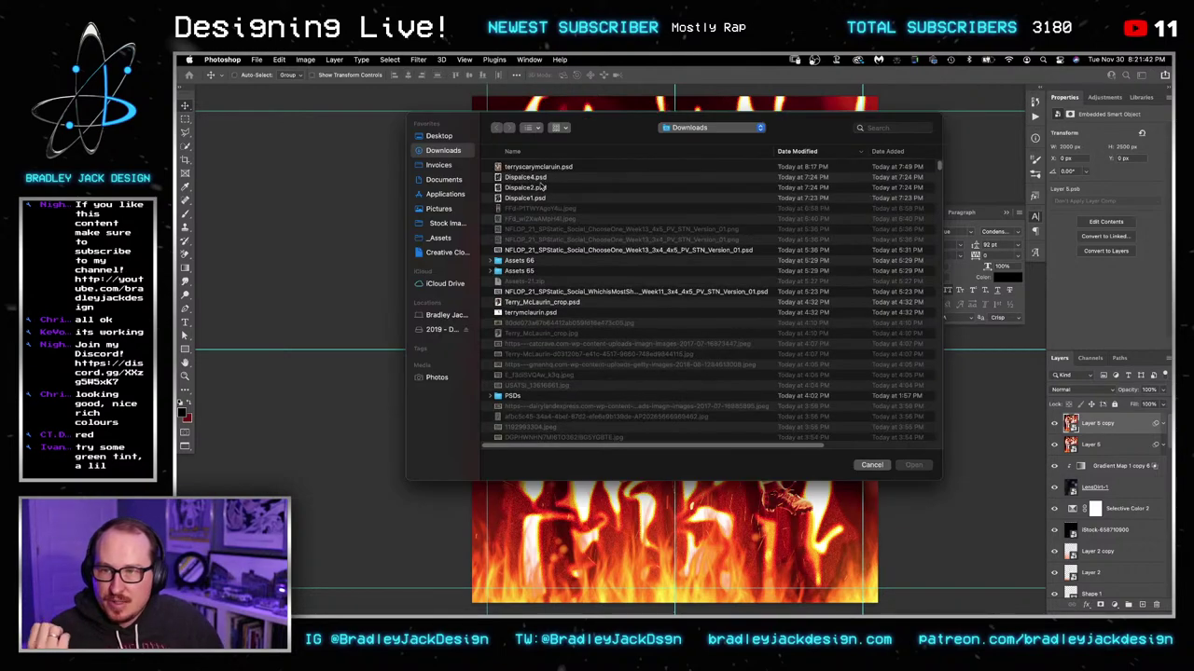
click(542, 188)
double_click(542, 188)
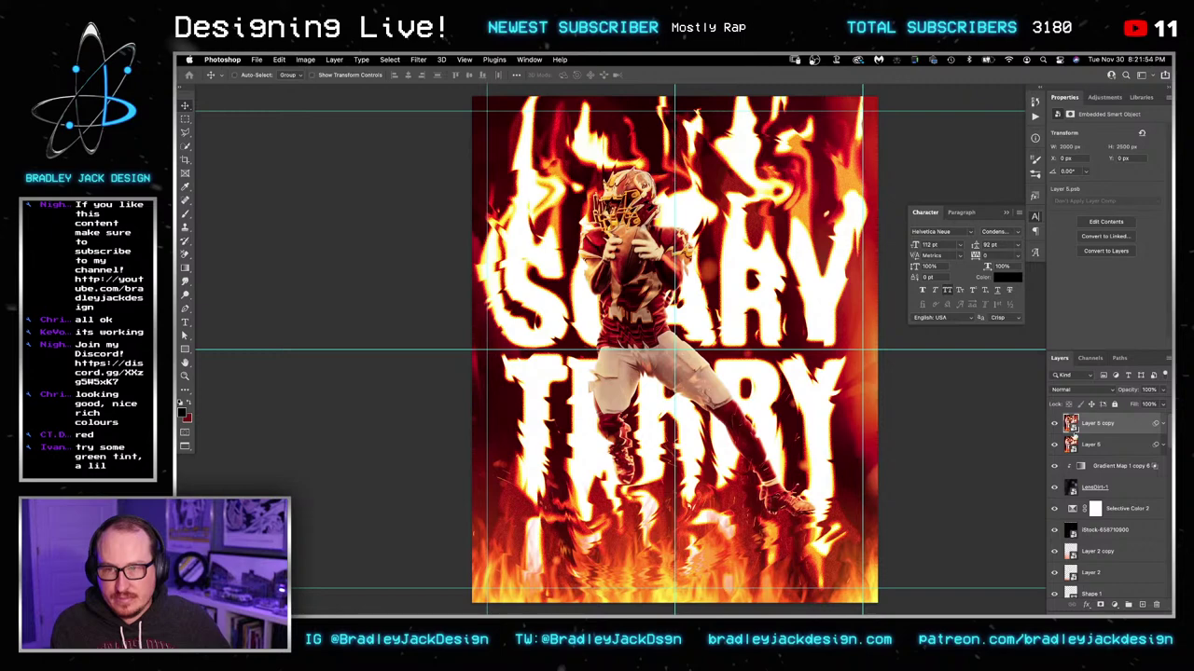
Step: Try excluding different RGB channels in the displaced copy's blending options, cancel the changes, and delete Layer 5 copy
double_click(1123, 435)
click(978, 295)
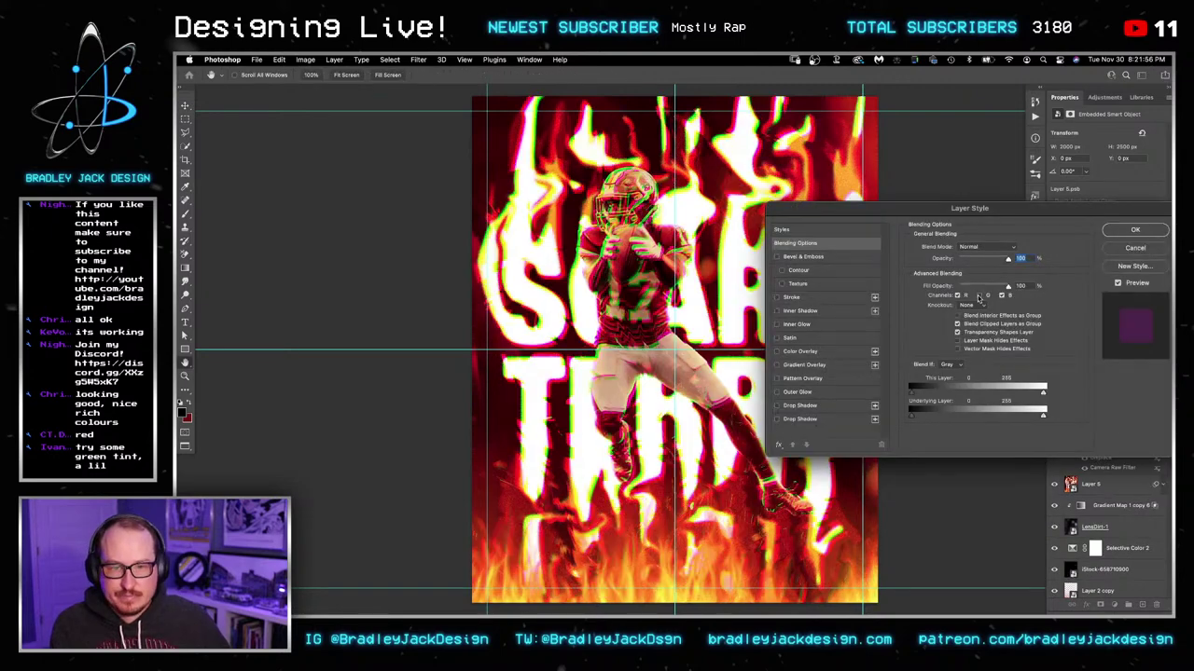
click(978, 295)
click(979, 296)
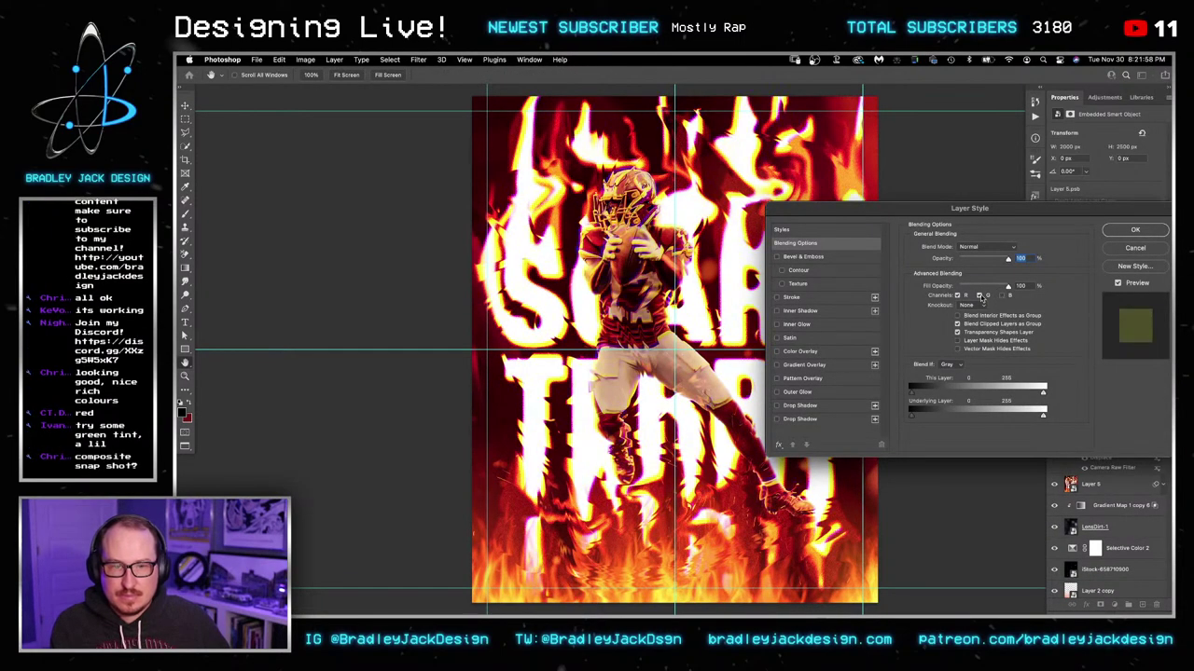
click(977, 296)
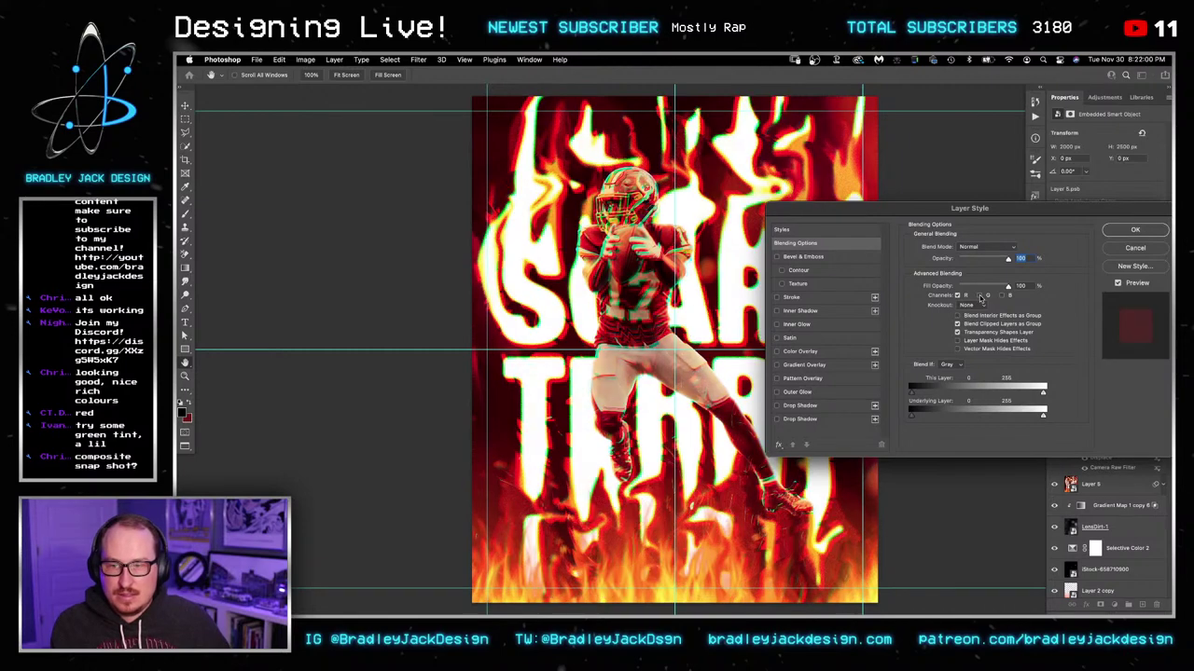
click(975, 296)
click(957, 296)
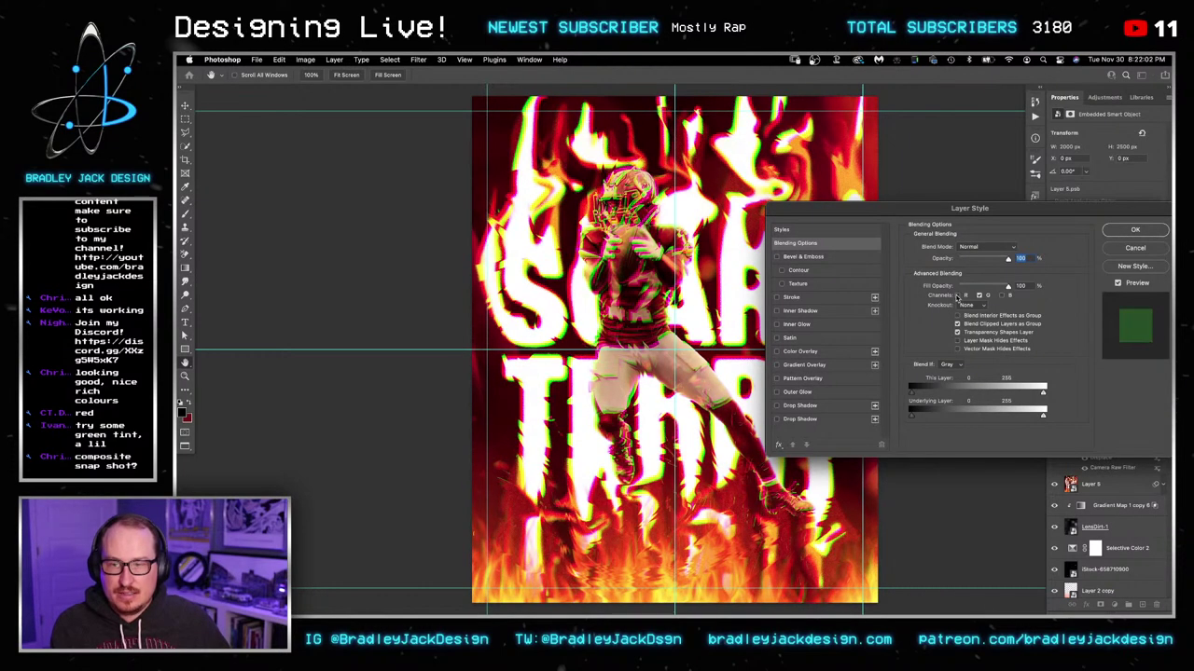
click(957, 296)
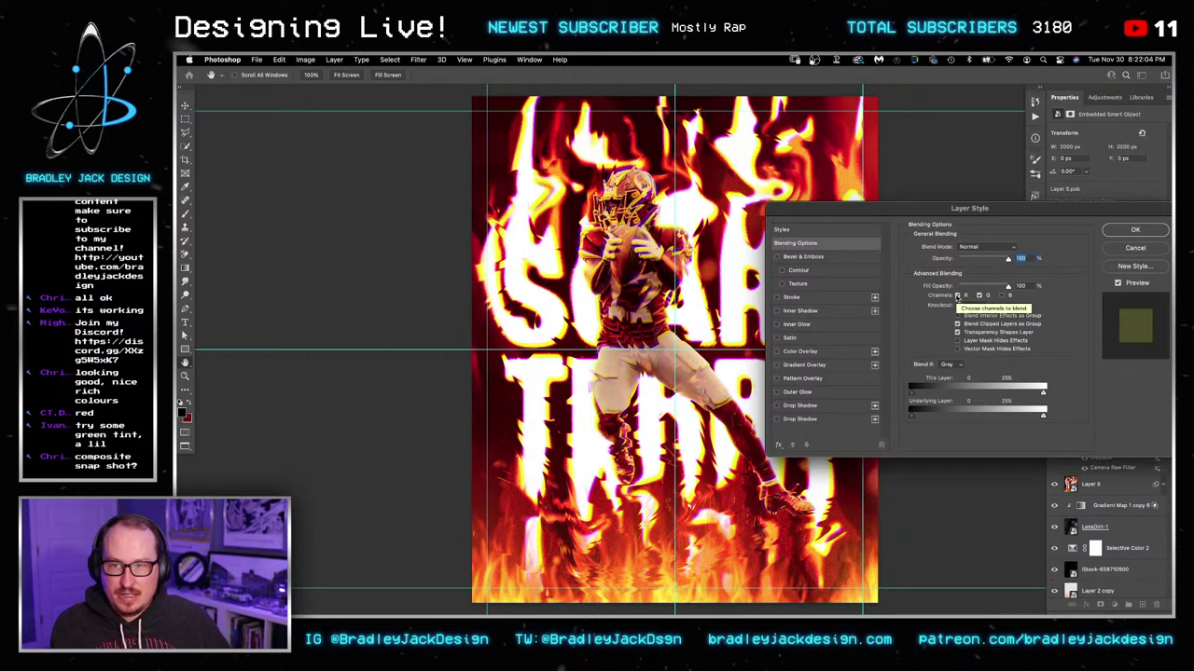
click(978, 295)
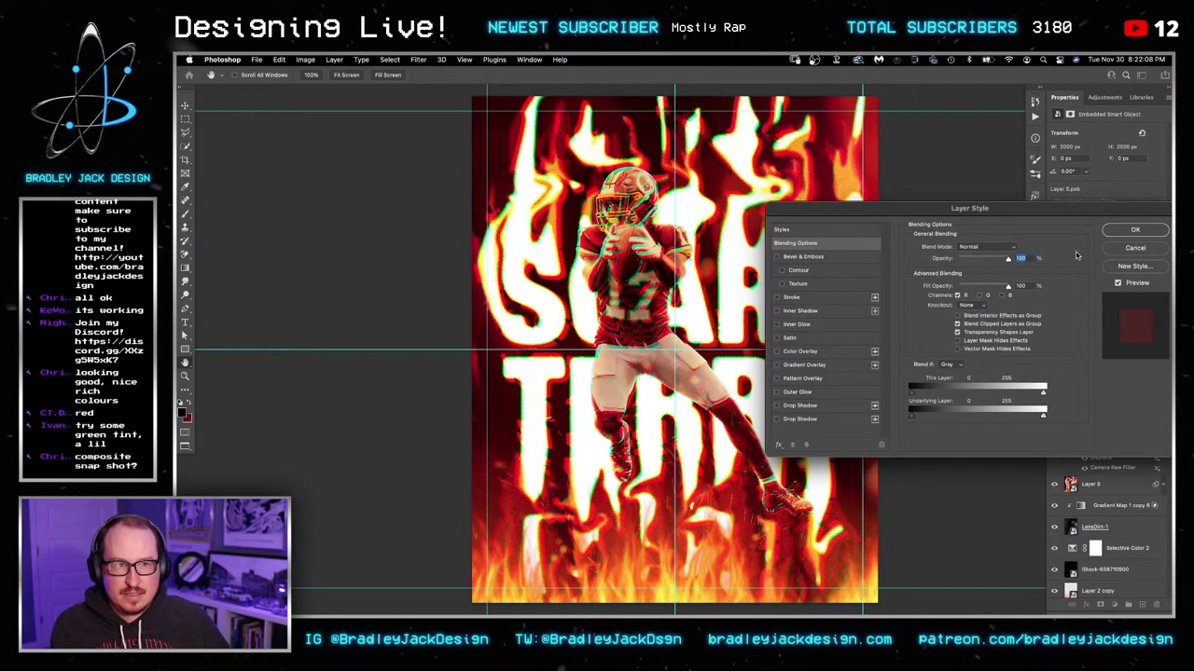
click(1128, 249)
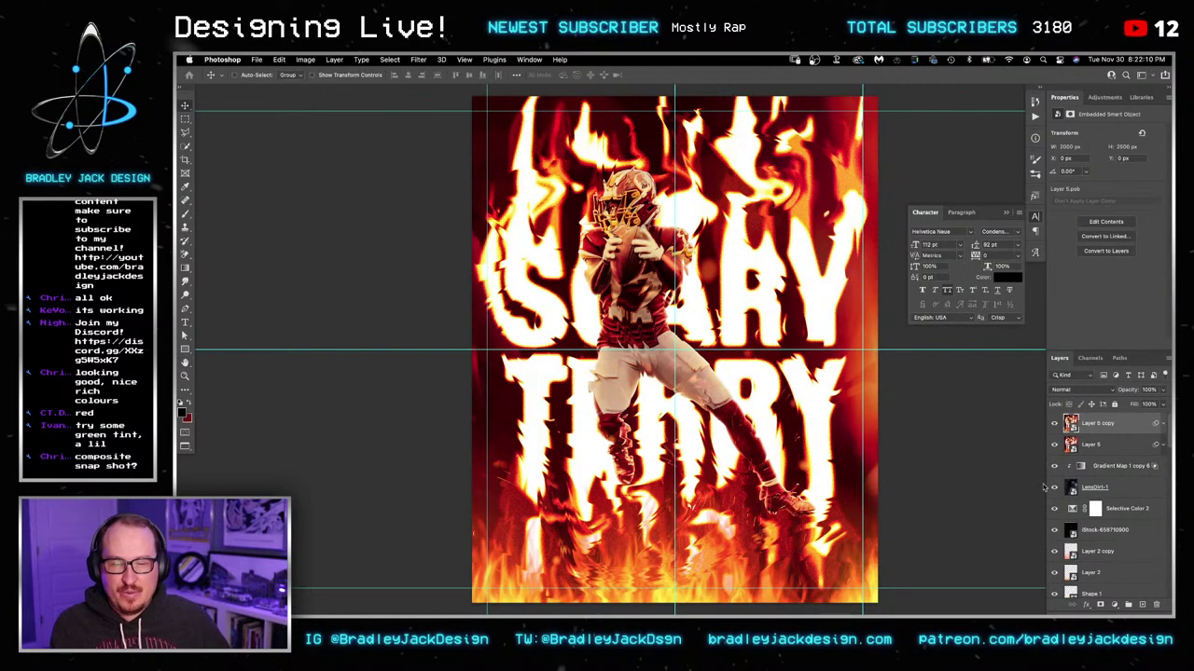
key(Delete)
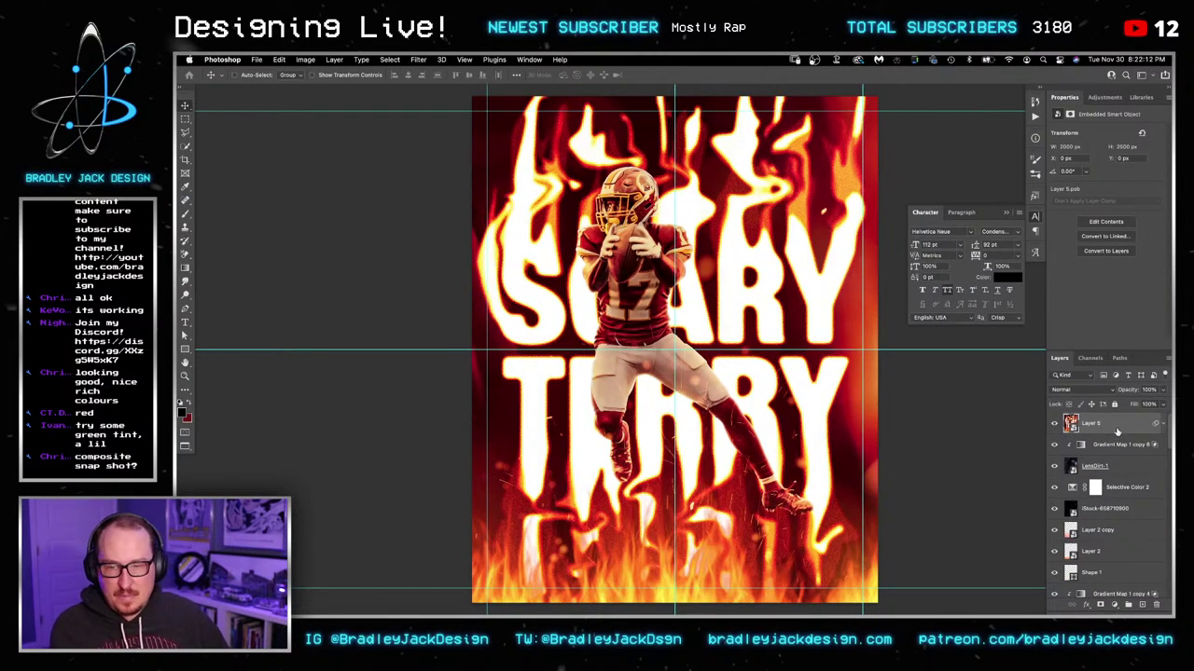
Step: Color-grade Layer 5 in its Camera Raw Filter: highlights hue 125, saturation 29; midtones hue 179, saturation 16; shadows hue 22, saturation 16
click(1159, 426)
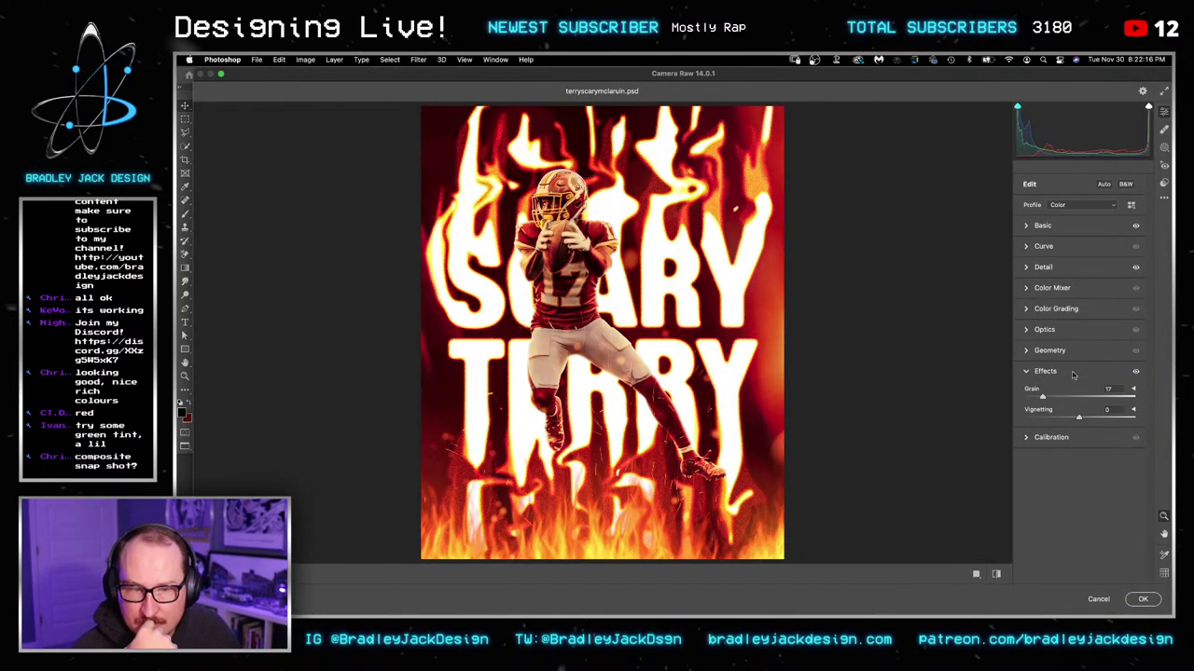
click(1026, 310)
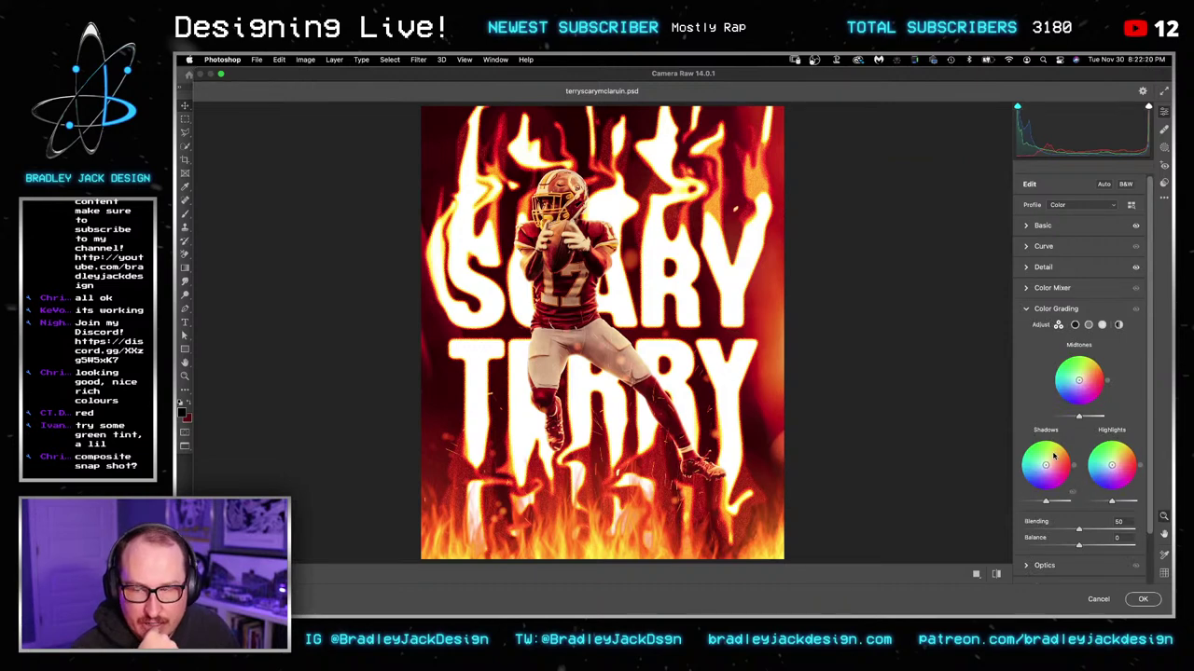
mouse_move(1108, 466)
mouse_down()
mouse_move(1091, 448)
mouse_move(1104, 458)
mouse_up()
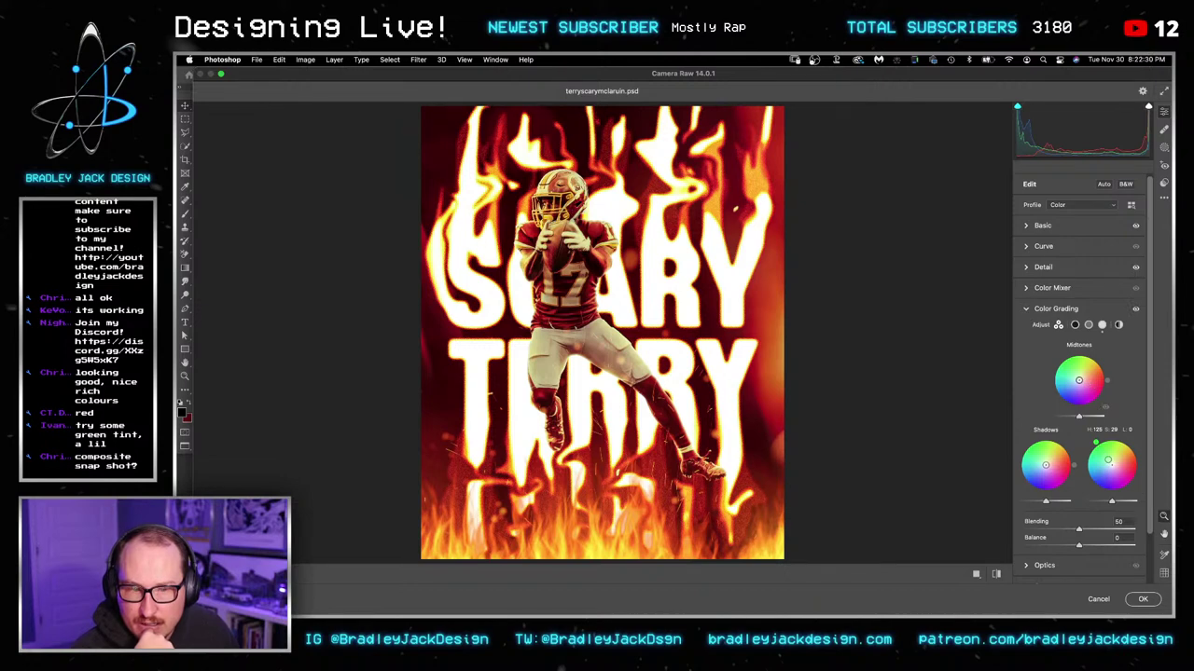
drag(1079, 379, 1076, 380)
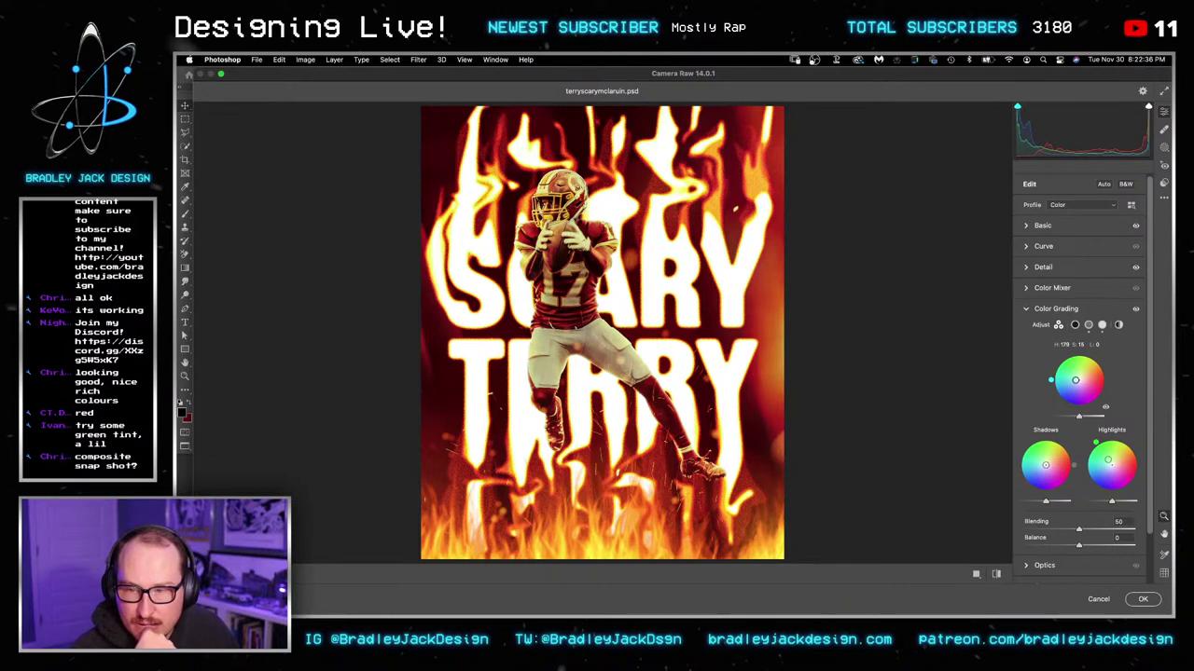
drag(1053, 466, 1051, 463)
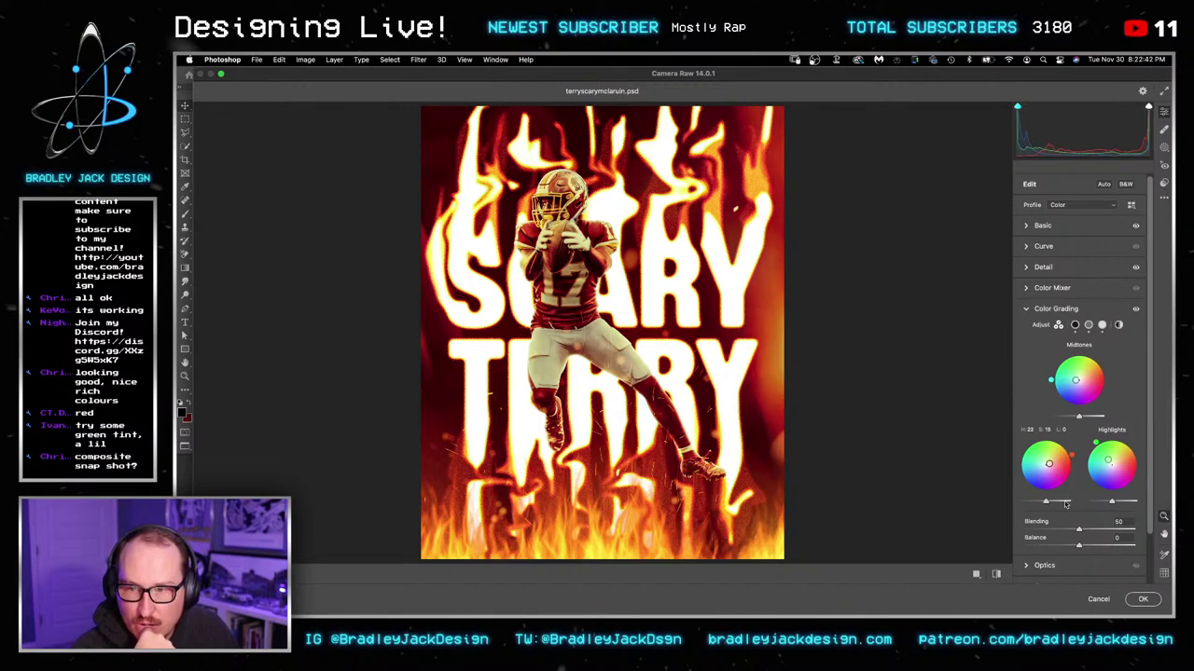
click(1143, 598)
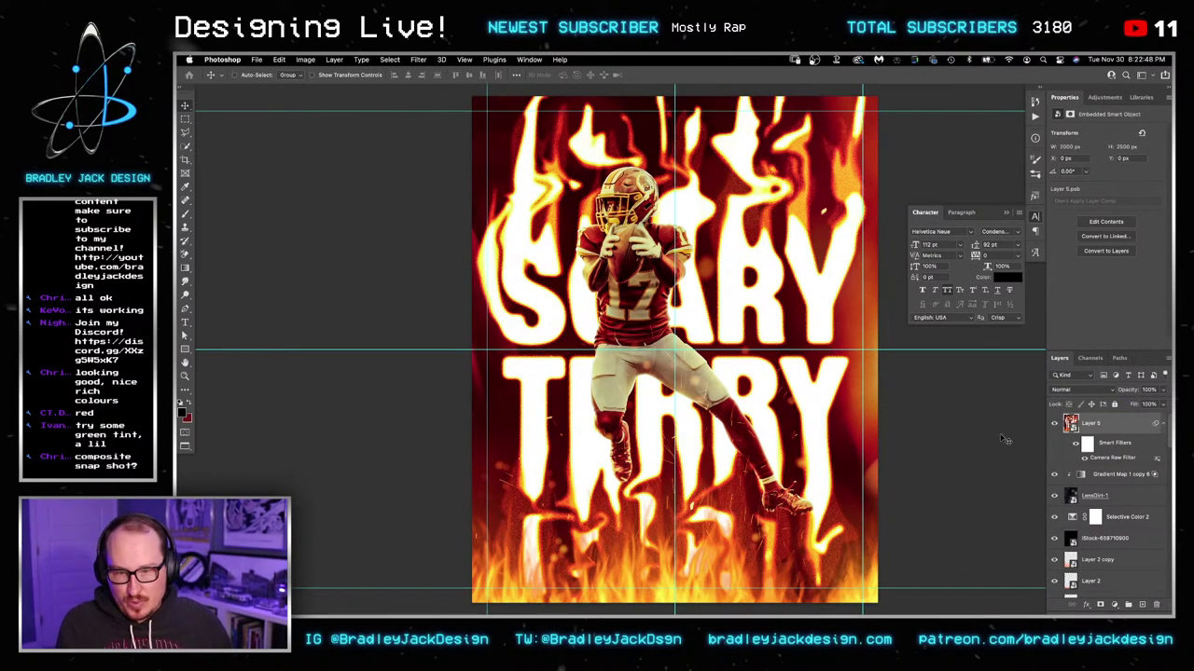
Step: Start a Field Blur on Layer 5 with a 15 px pin in the poster's upper-right corner and about 55% grain
click(418, 59)
mouse_move(424, 193)
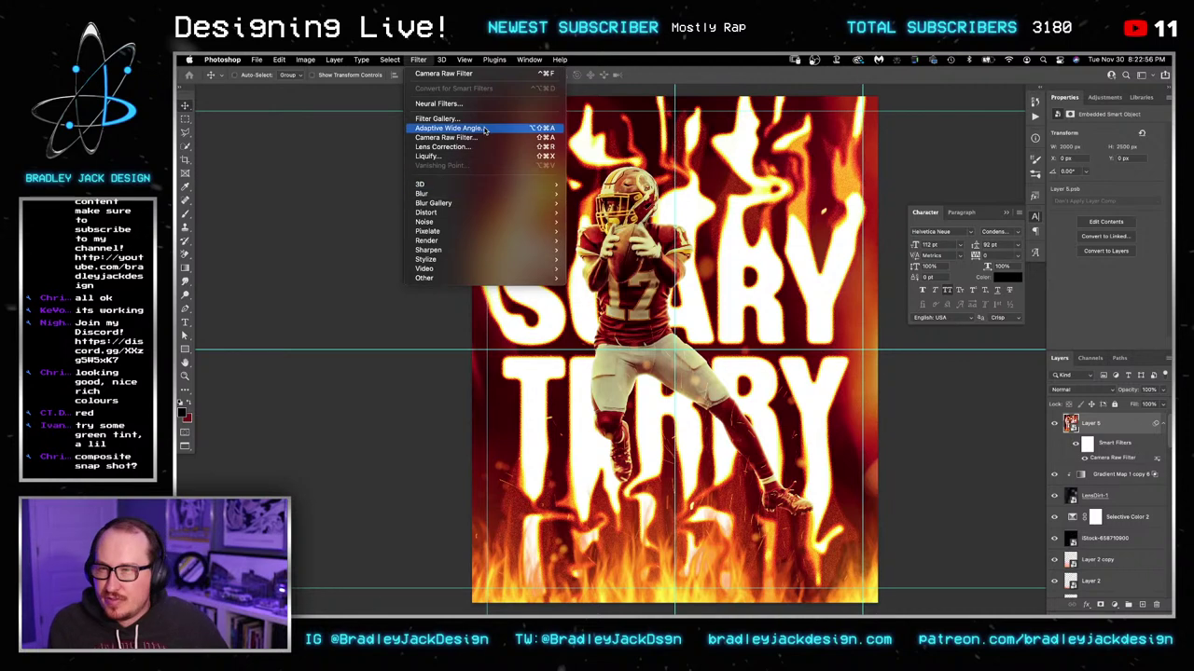
mouse_move(482, 205)
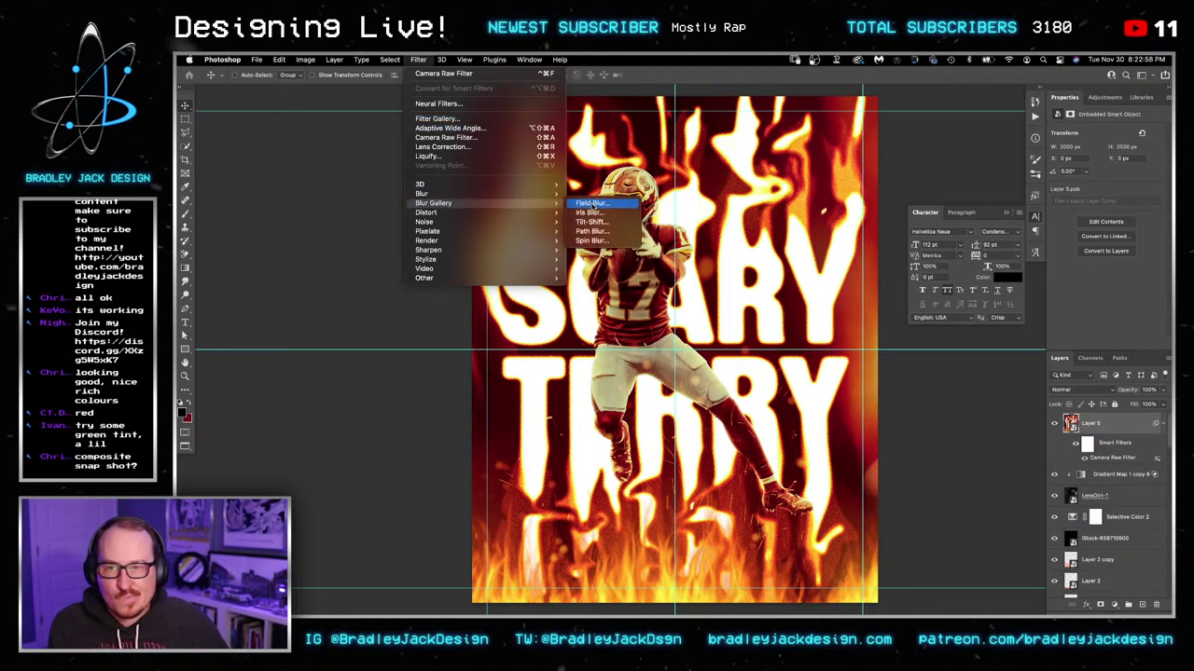
click(590, 203)
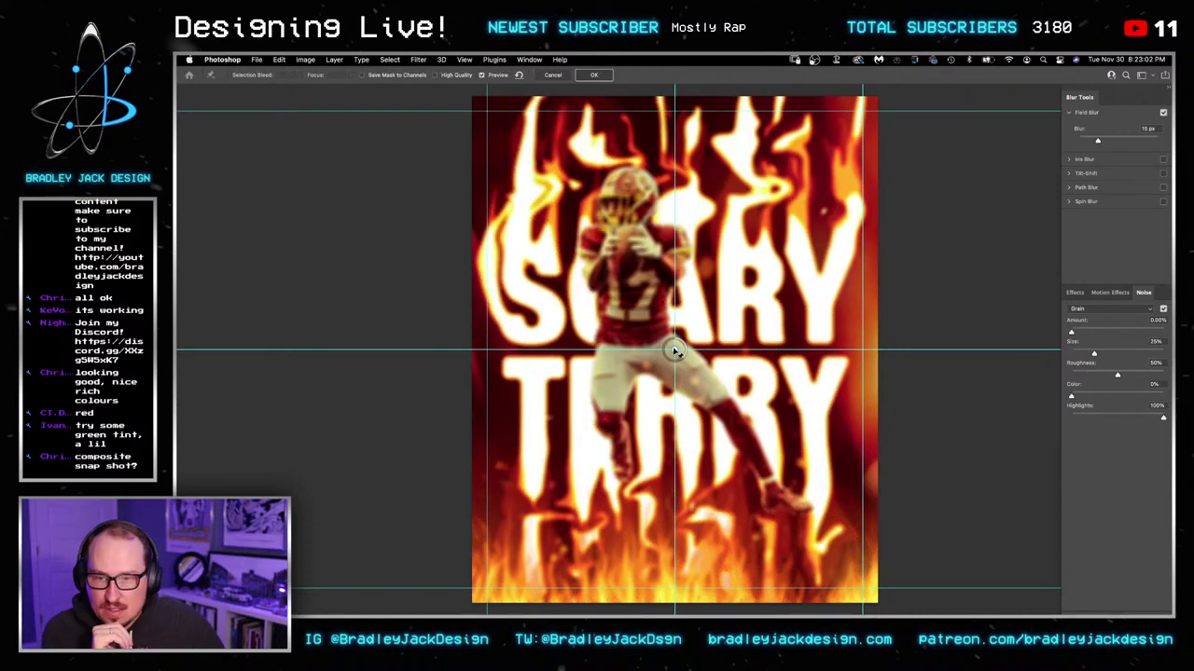
click(856, 117)
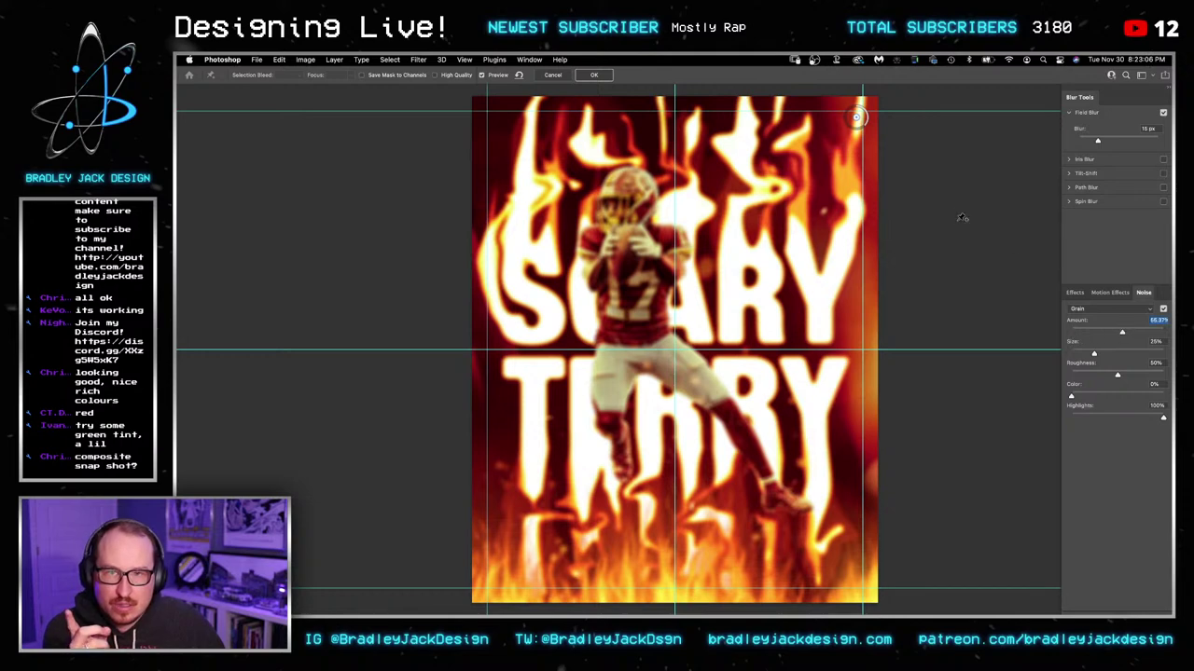
Step: Keep the player sharp with 0 px Field Blur pins on the face mask, hips and extended leg's ankle
click(630, 203)
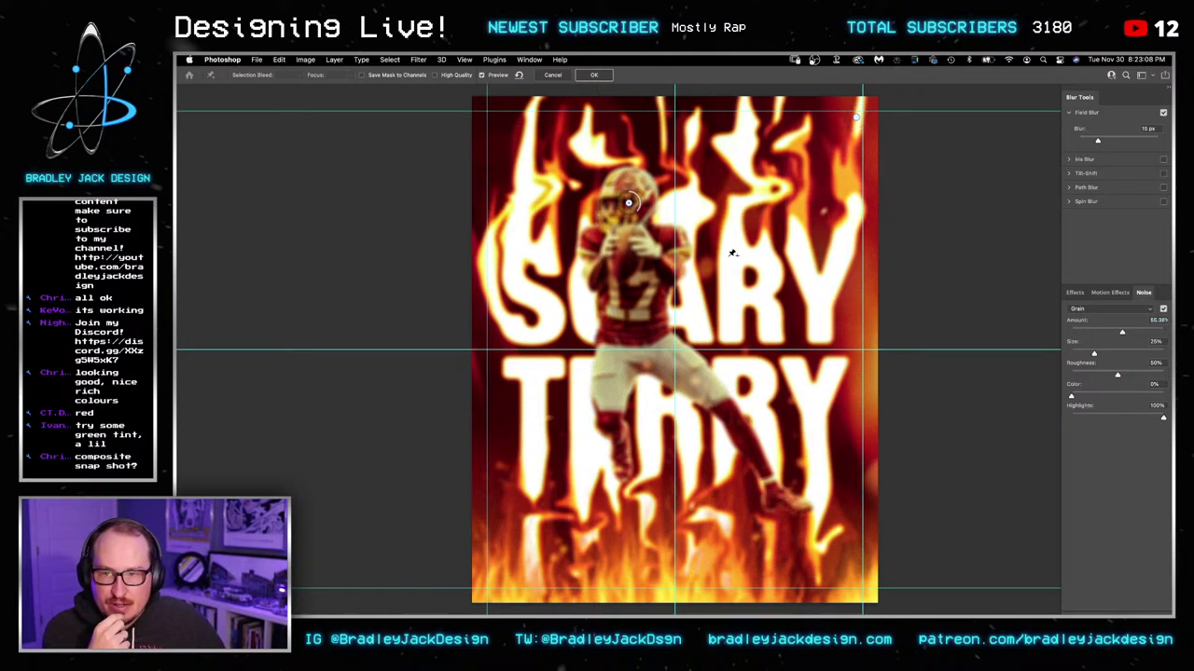
drag(1098, 140, 998, 139)
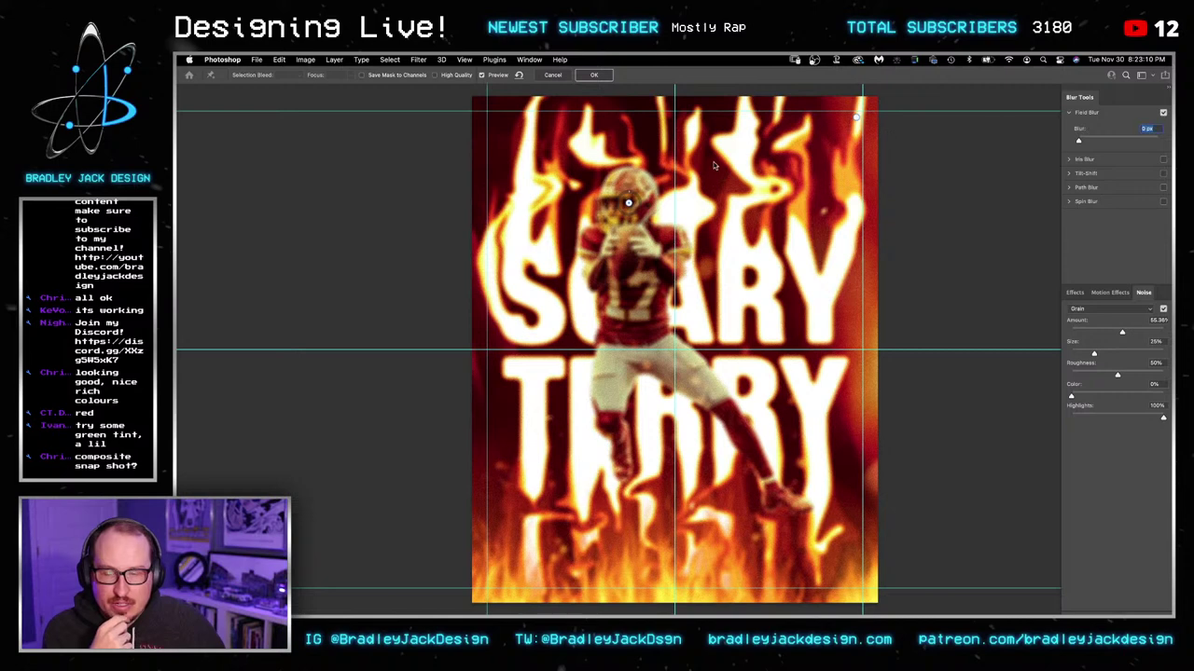
click(645, 367)
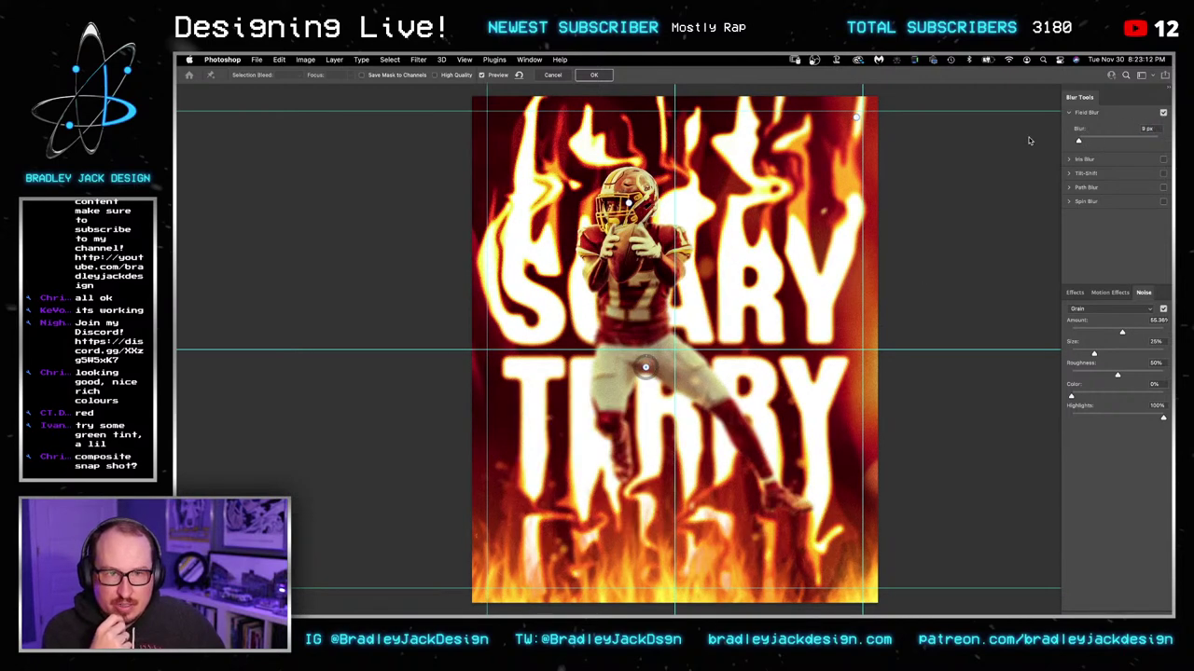
click(766, 478)
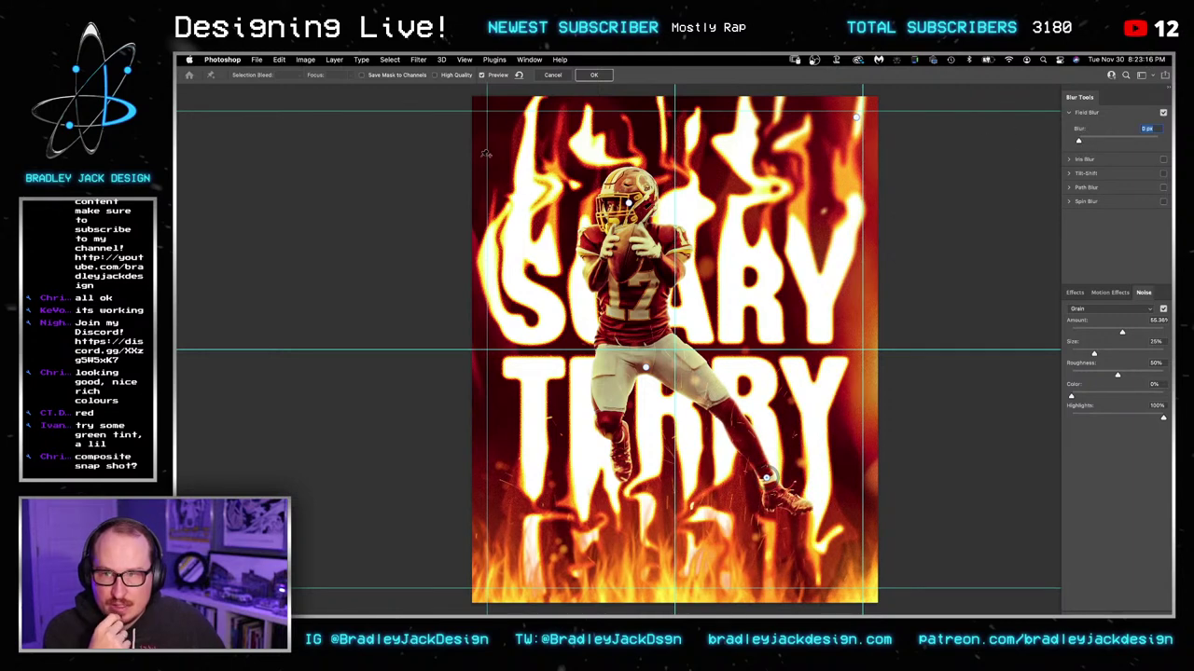
Step: Add a 15 px blur pin in the poster's upper-left corner and 0 px pins on the raised foot and helmet front, and apply the blur
click(486, 116)
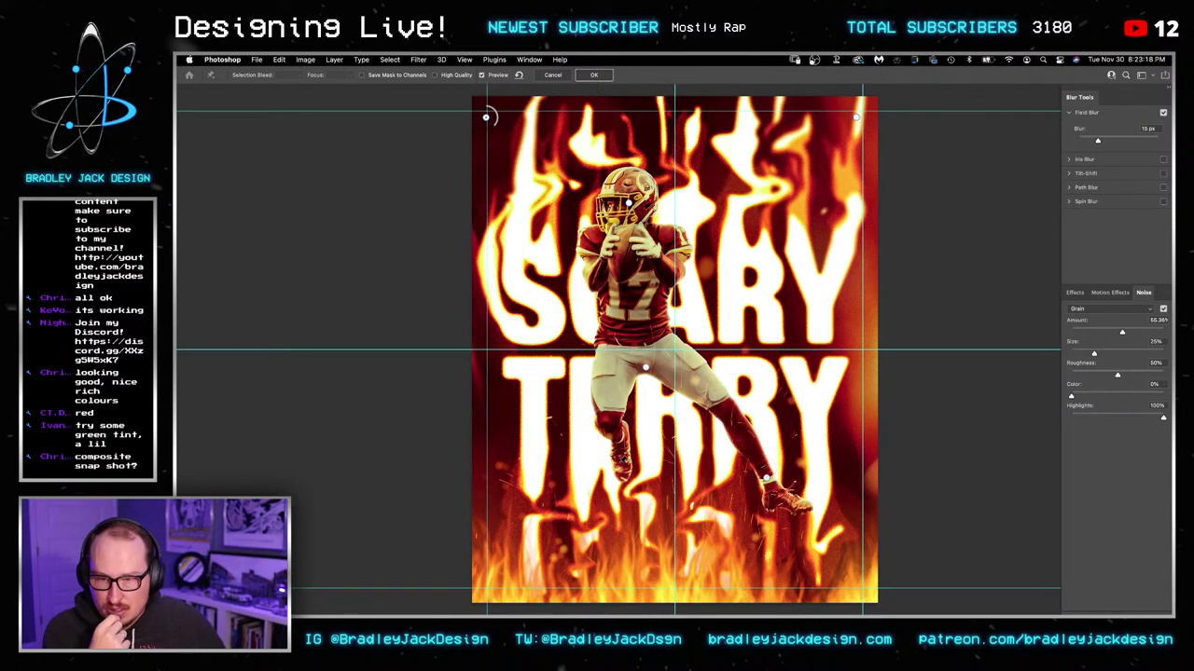
click(619, 462)
drag(1097, 140, 981, 135)
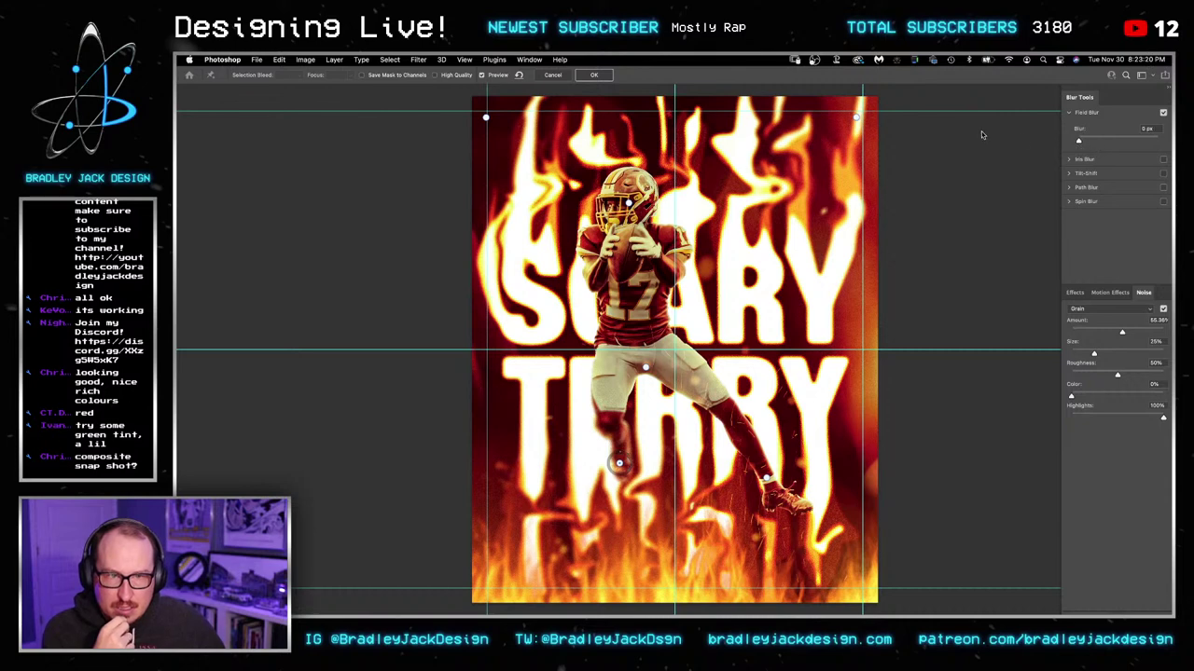
click(606, 186)
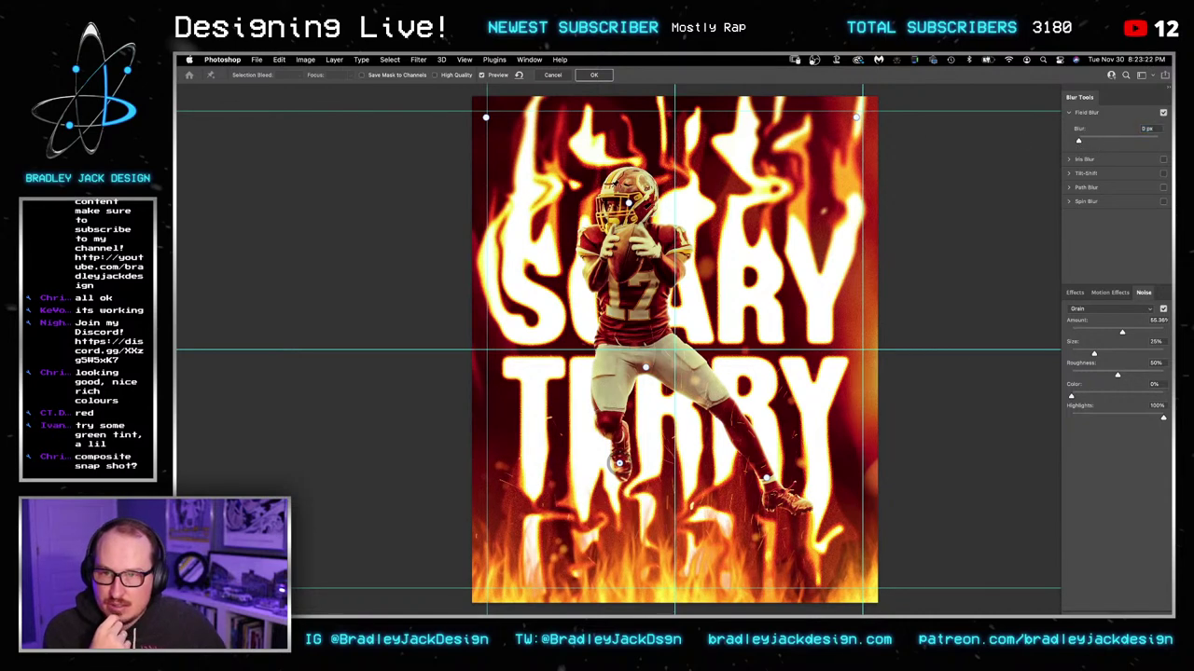
drag(1097, 140, 1019, 135)
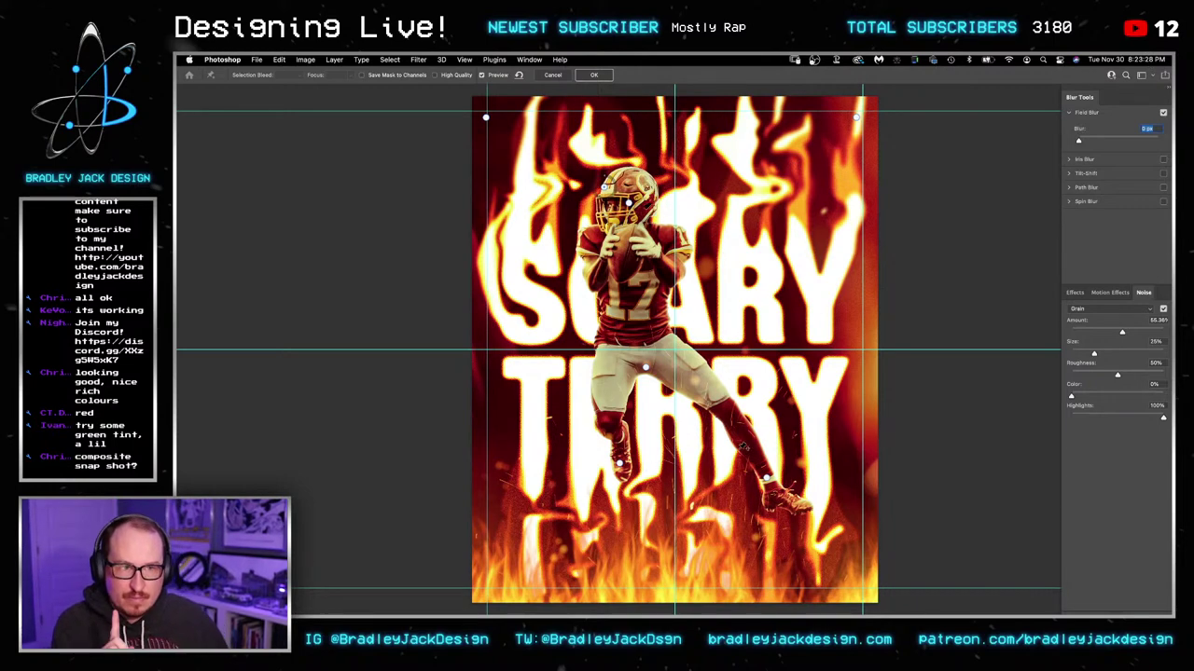
key(Return)
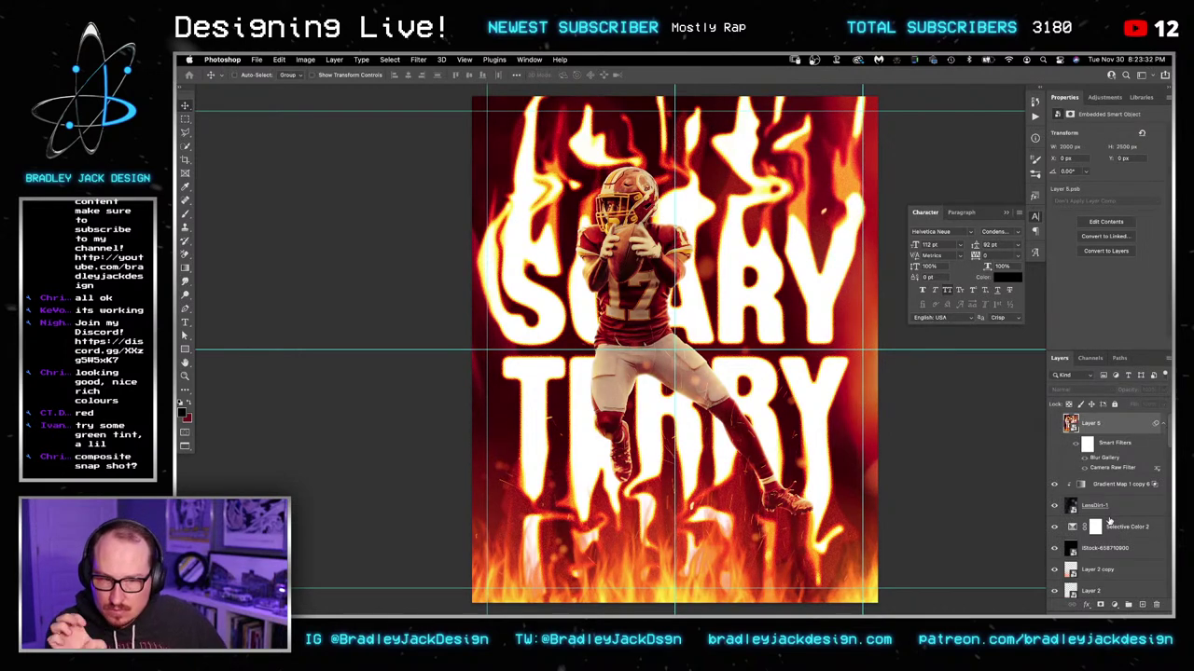
scroll(1109, 521, down, 7)
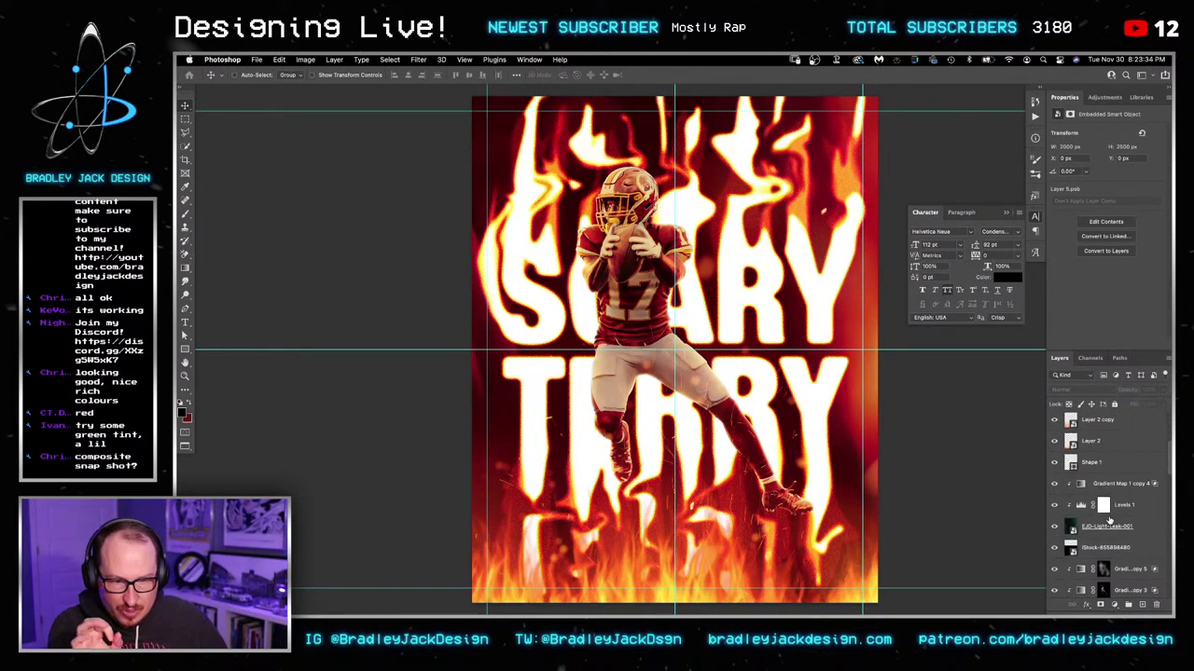
scroll(1108, 520, up, 7)
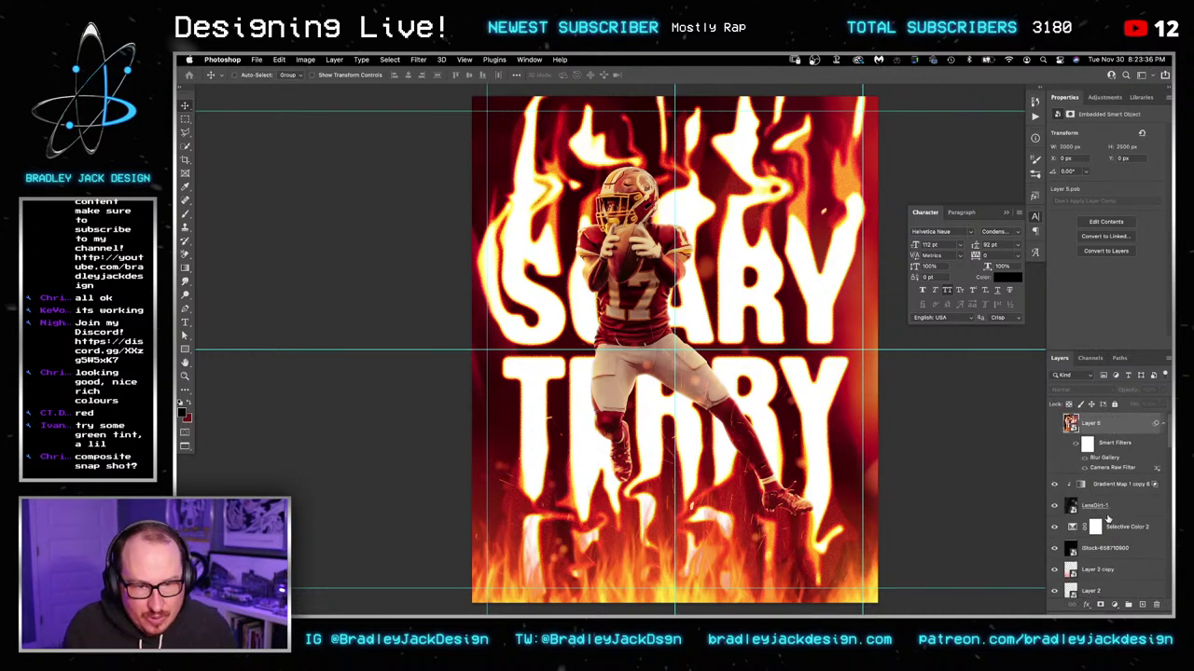
Step: Duplicate the Layer 2 flames to the top of the layer stack and place a new black-filled layer directly beneath the copy
scroll(1108, 521, down, 6)
click(1101, 469)
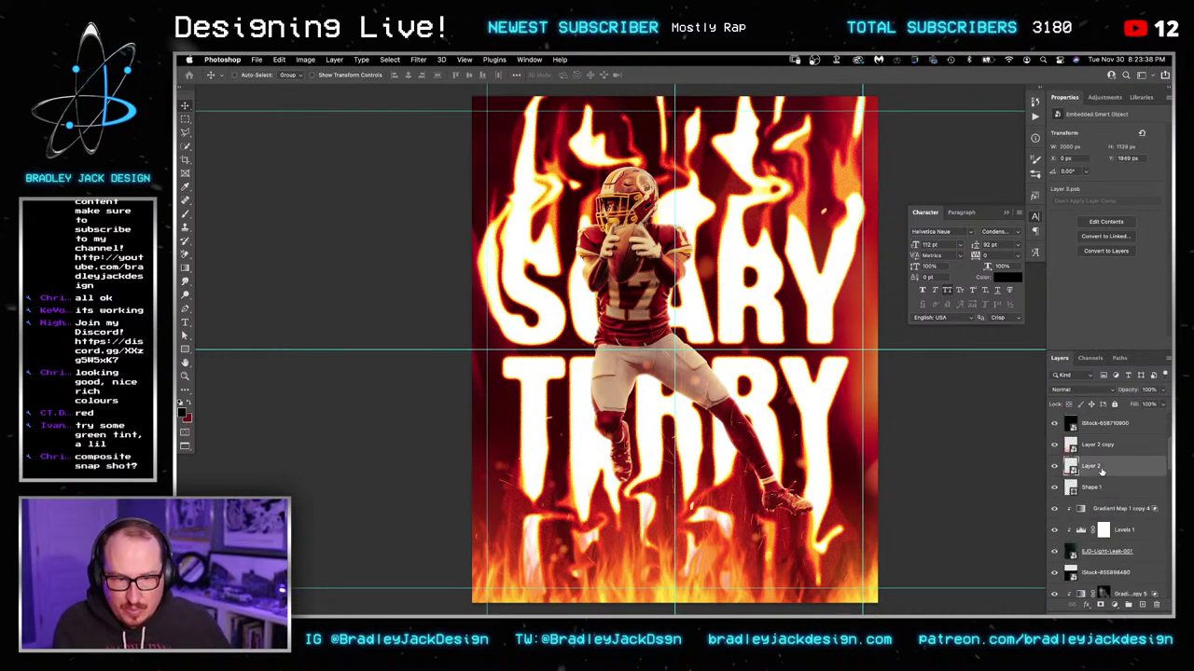
scroll(1102, 471, up, 6)
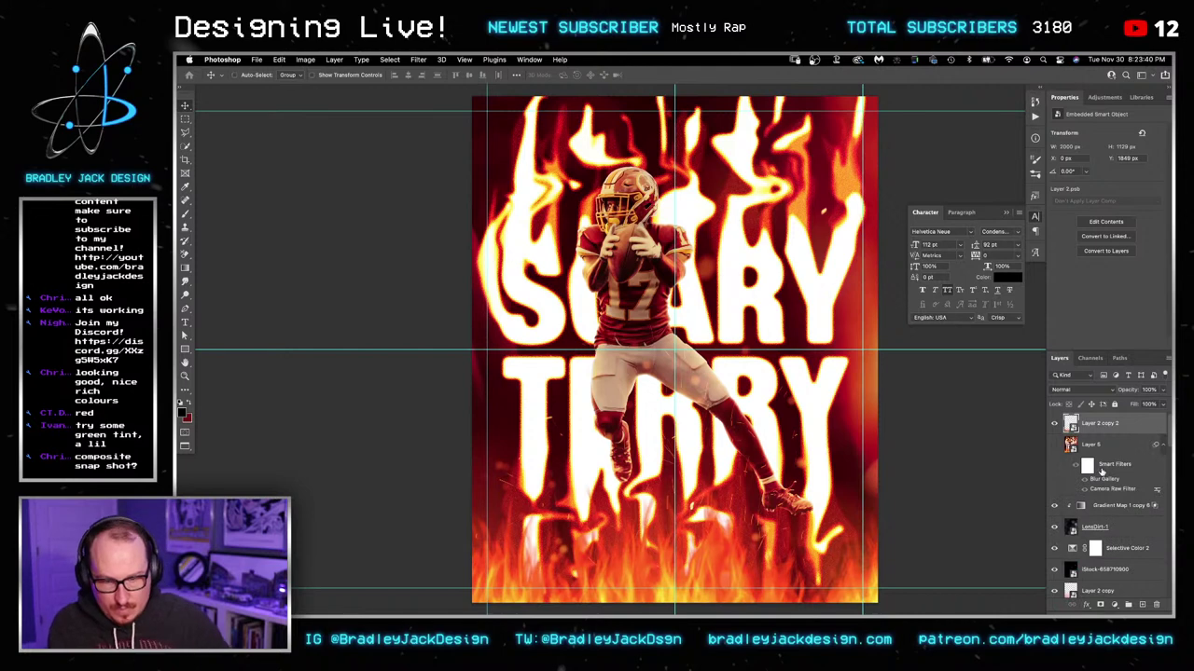
key(super+shift+alt+n)
key(g)
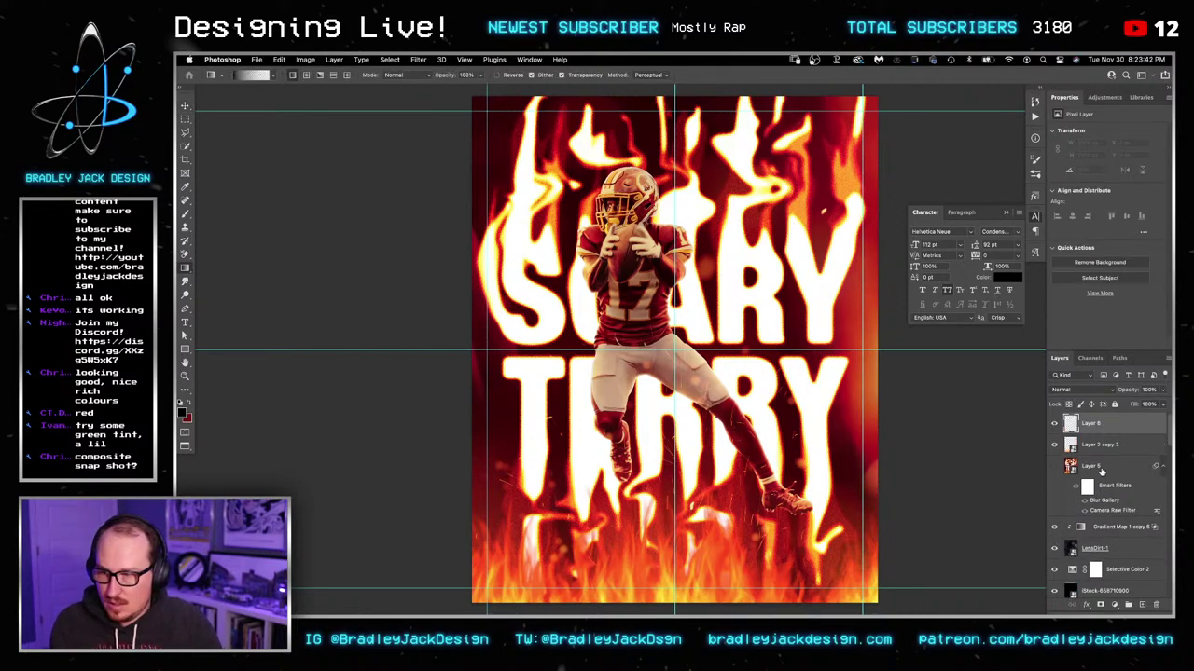
key(alt+BackSpace)
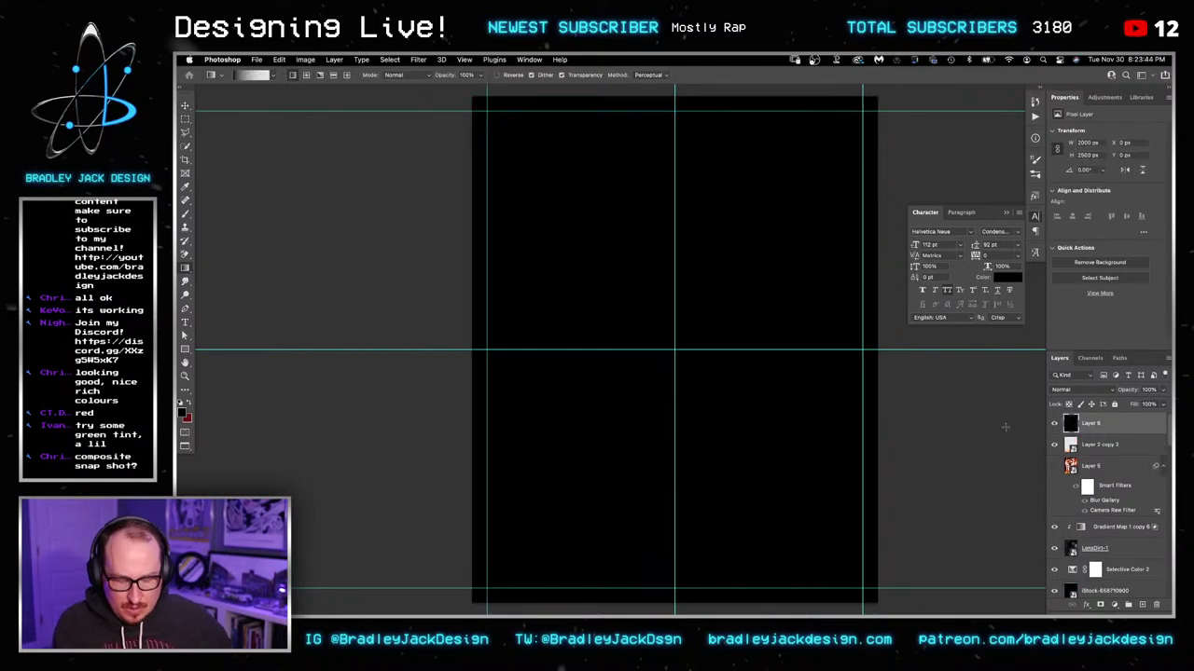
key(super+[)
Step: Group the flame copy with the black Layer 6 and add a layer mask to the group
shift+click(1108, 434)
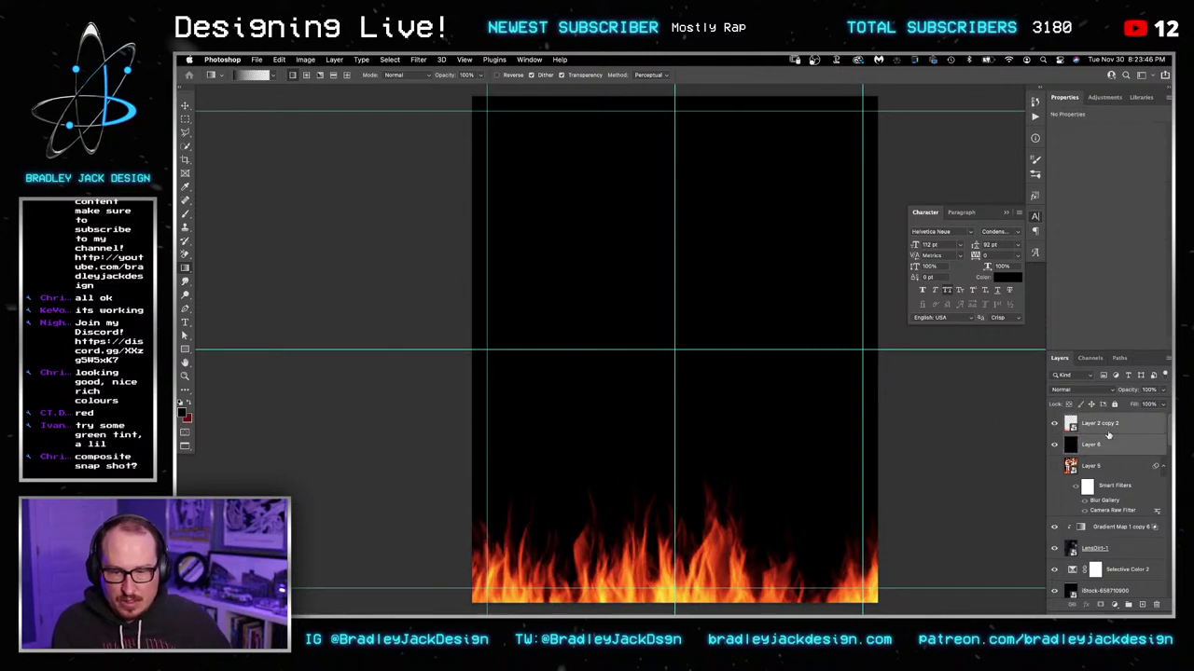
key(super+a)
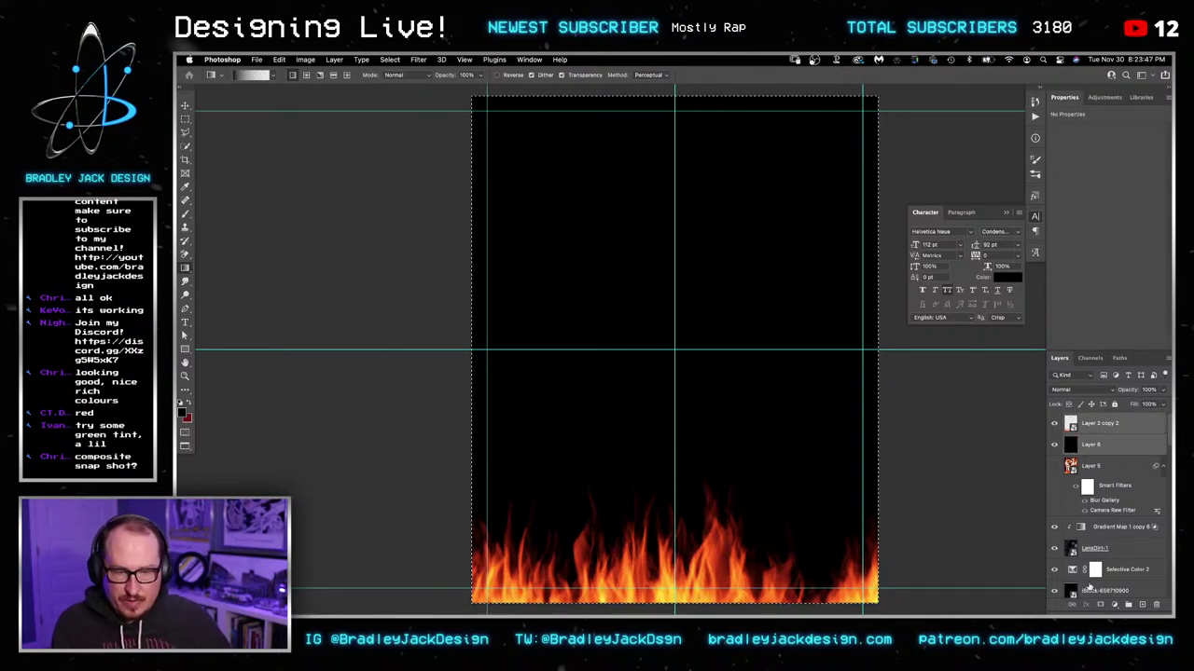
click(1101, 435)
key(super+d)
shift+click(1103, 442)
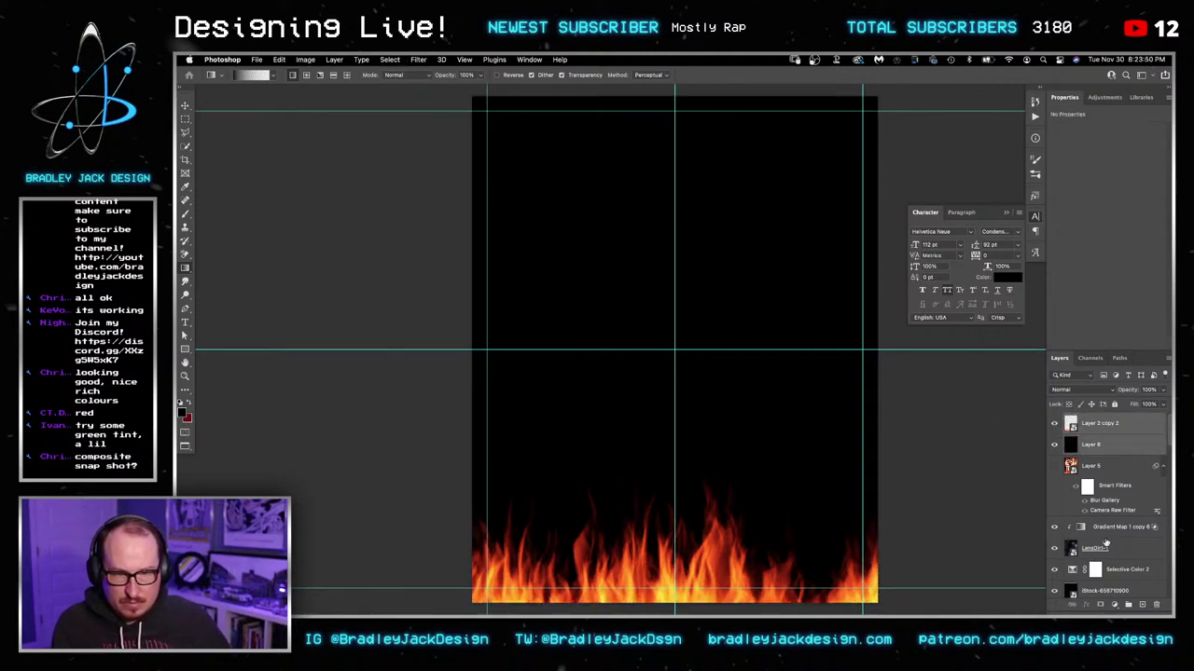
key(super+g)
click(1101, 605)
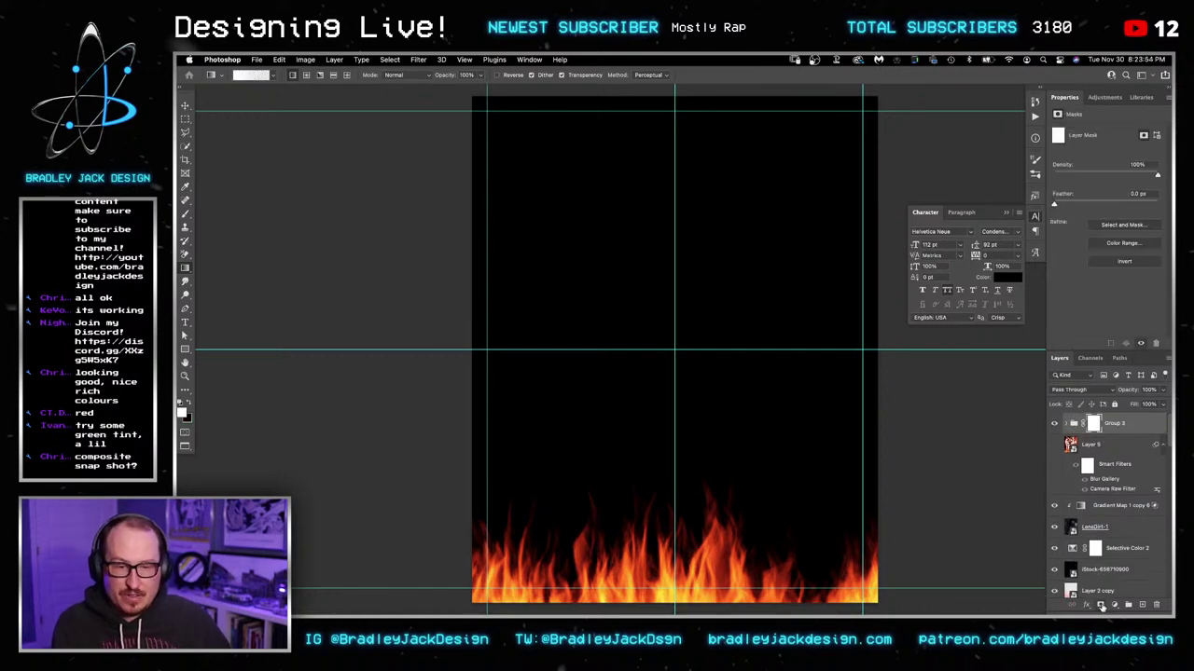
Step: Convert the group to a smart object, mask it to the full canvas, and convert the result to a smart object again
key(super+alt+s)
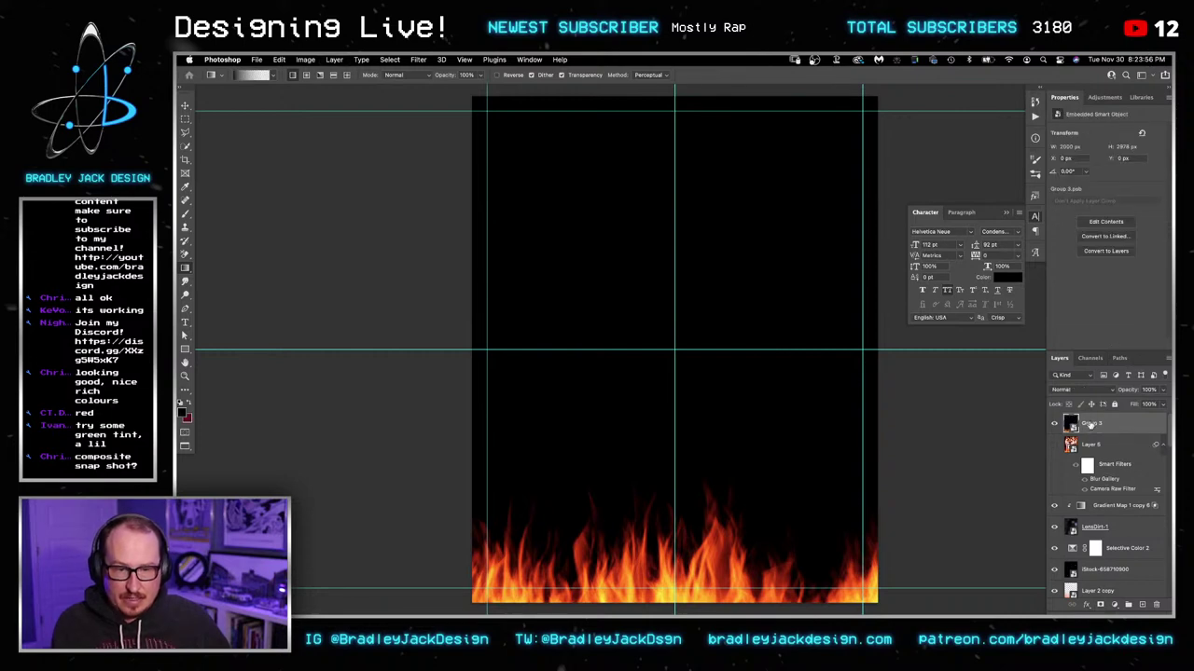
key(super+a)
click(1101, 605)
key(super+alt+s)
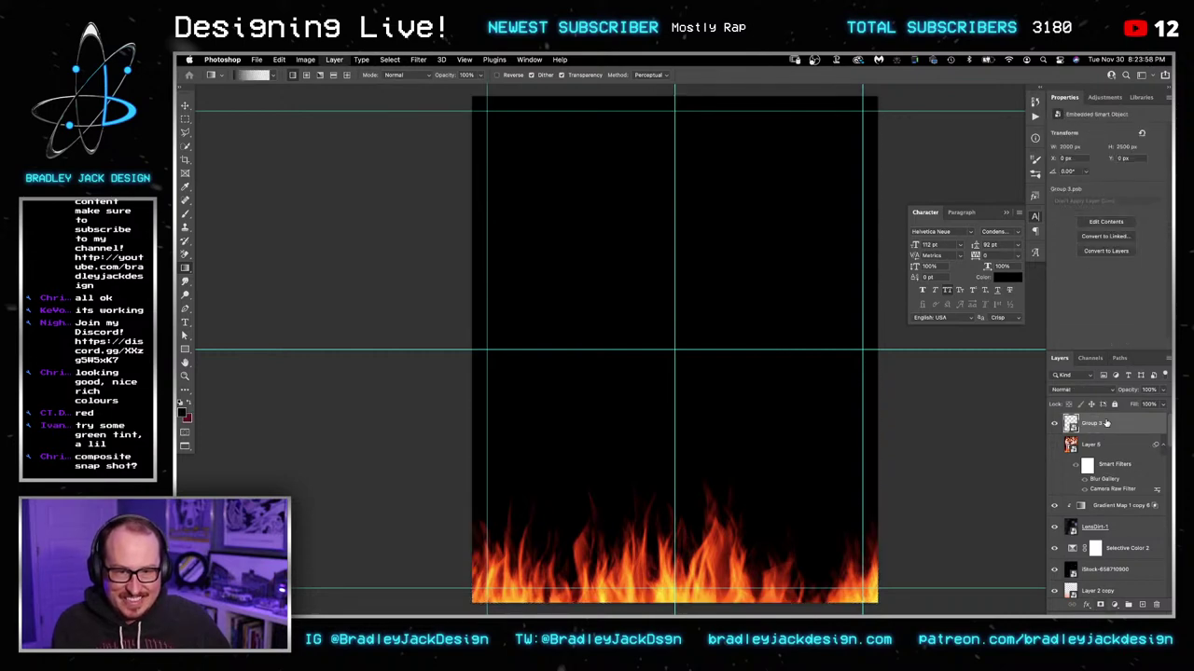
Step: Open the Group 3 smart object's contents and add a black-to-white Gradient Map with its dark stop at 000000
double_click(1073, 425)
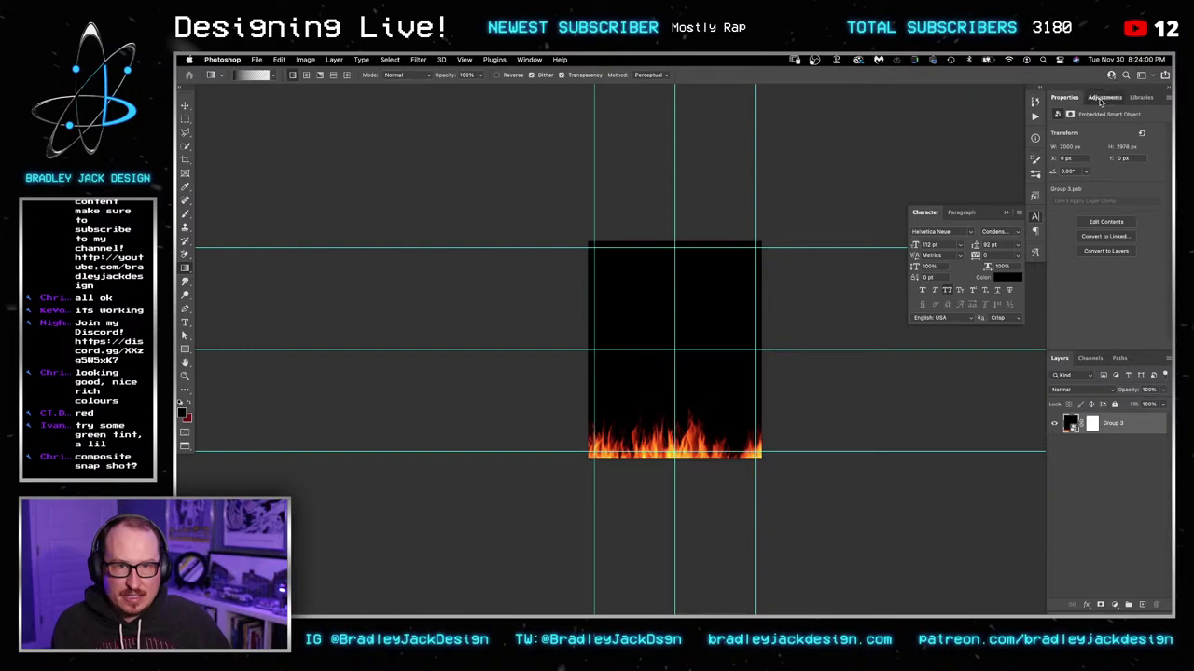
click(1103, 98)
click(1124, 149)
click(1121, 142)
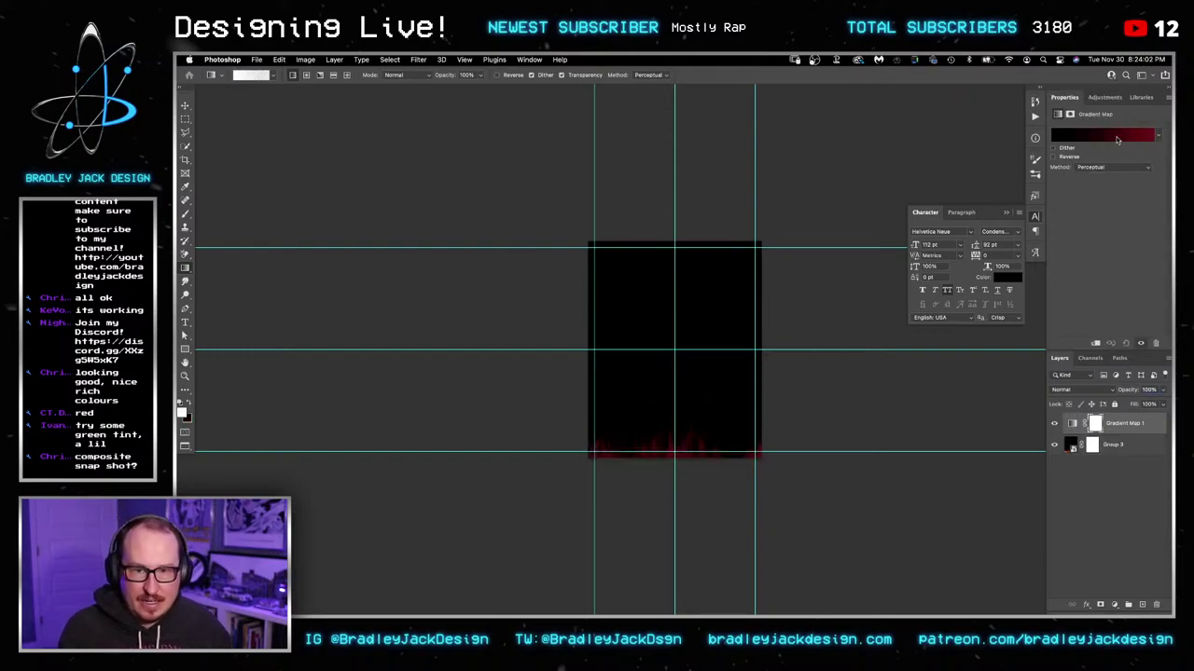
click(523, 243)
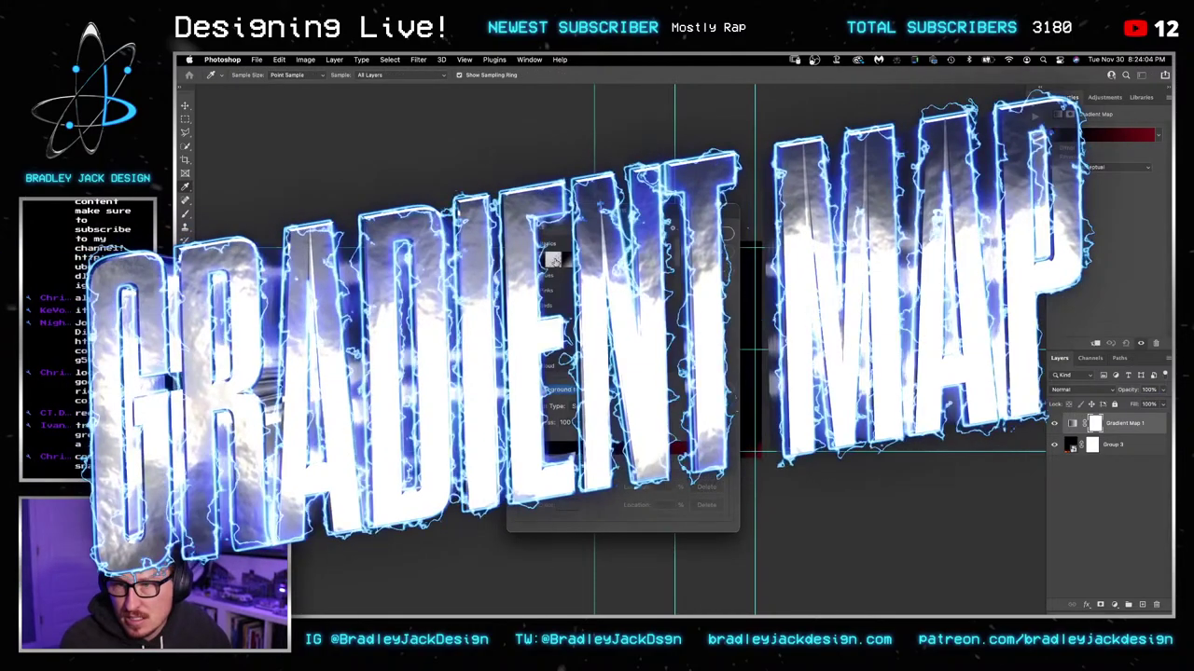
click(568, 259)
click(520, 460)
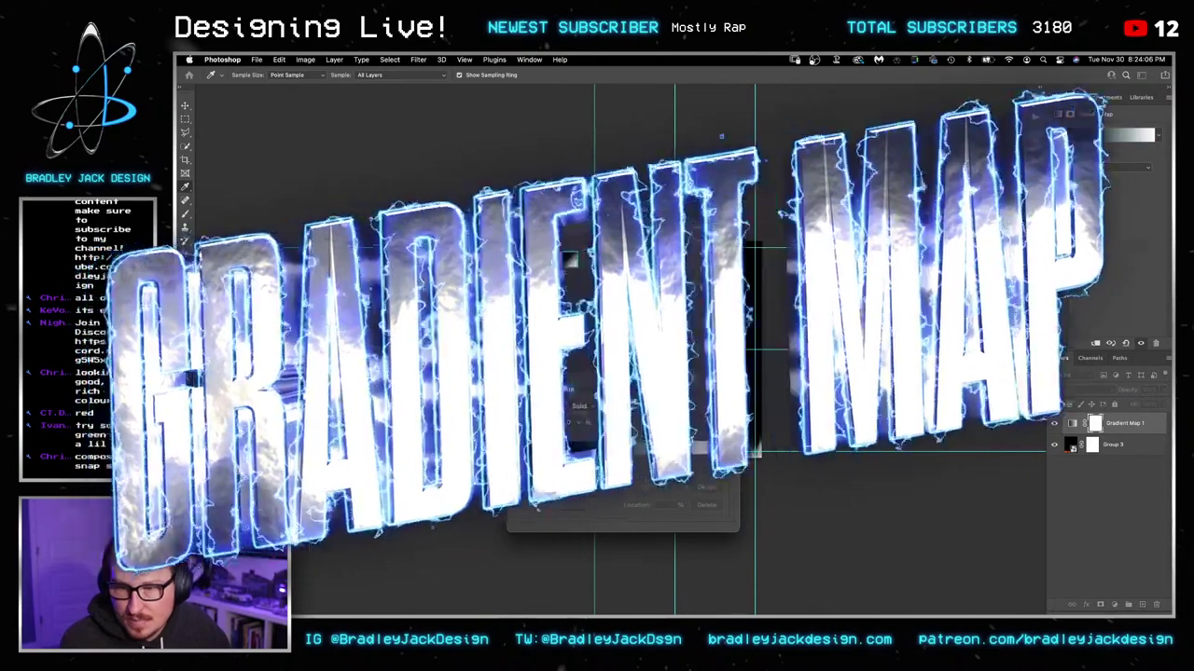
click(567, 505)
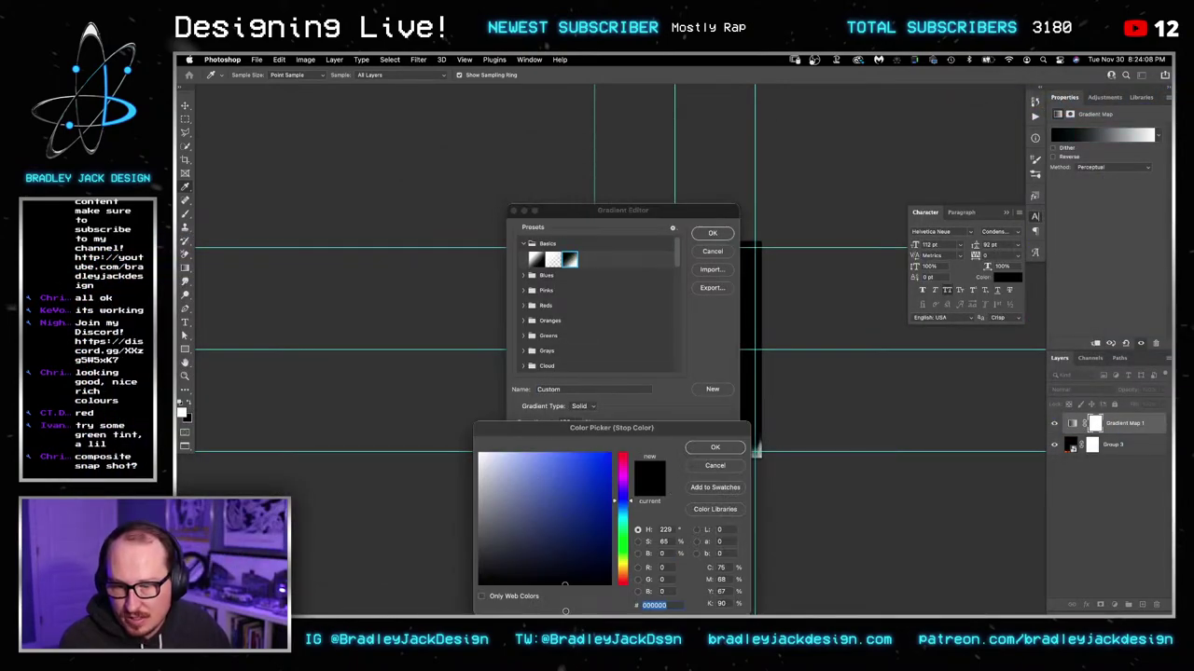
key(Return)
click(712, 233)
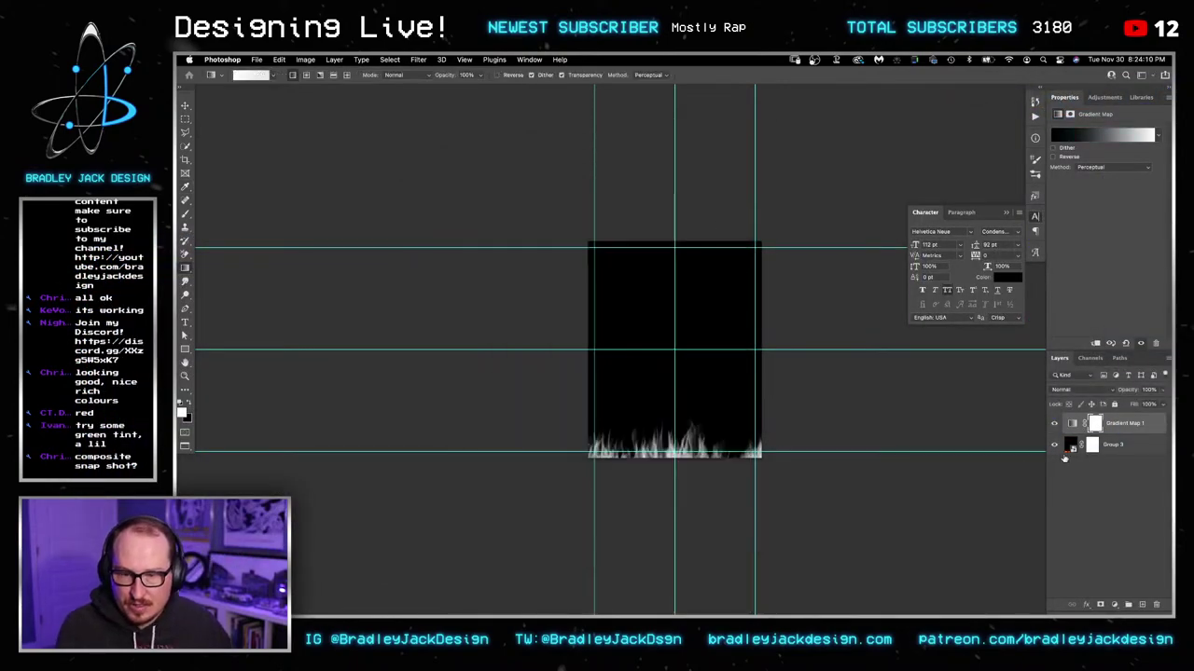
Step: Compare the flames with and without the Gradient Map, and move its white stop to location 72%
click(1054, 423)
click(1054, 423)
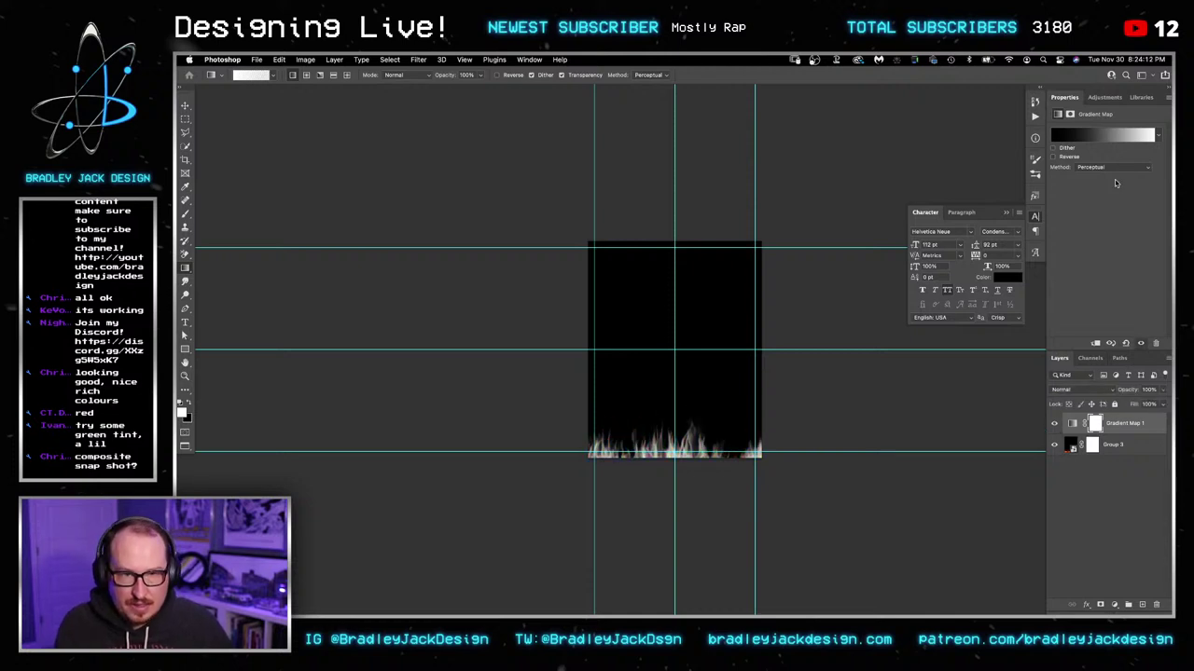
click(1106, 135)
drag(724, 461, 667, 462)
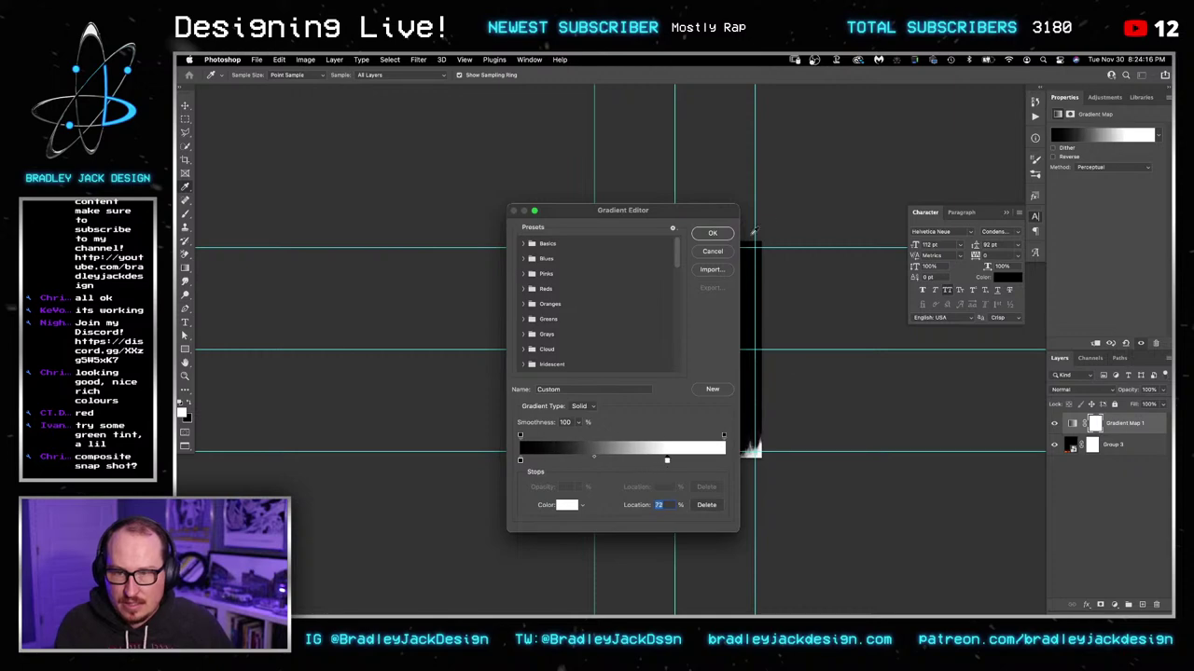
click(712, 233)
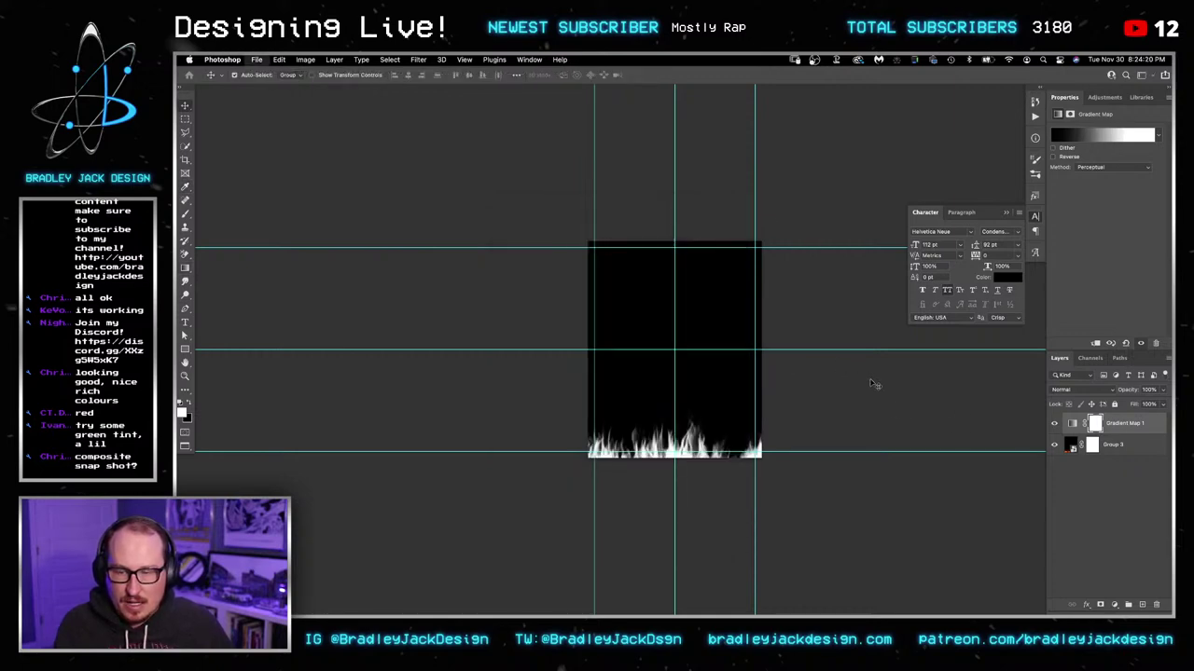
Step: Save the grayscale flame document to the Desktop as firedisplace in Photoshop format
key(super+shift+s)
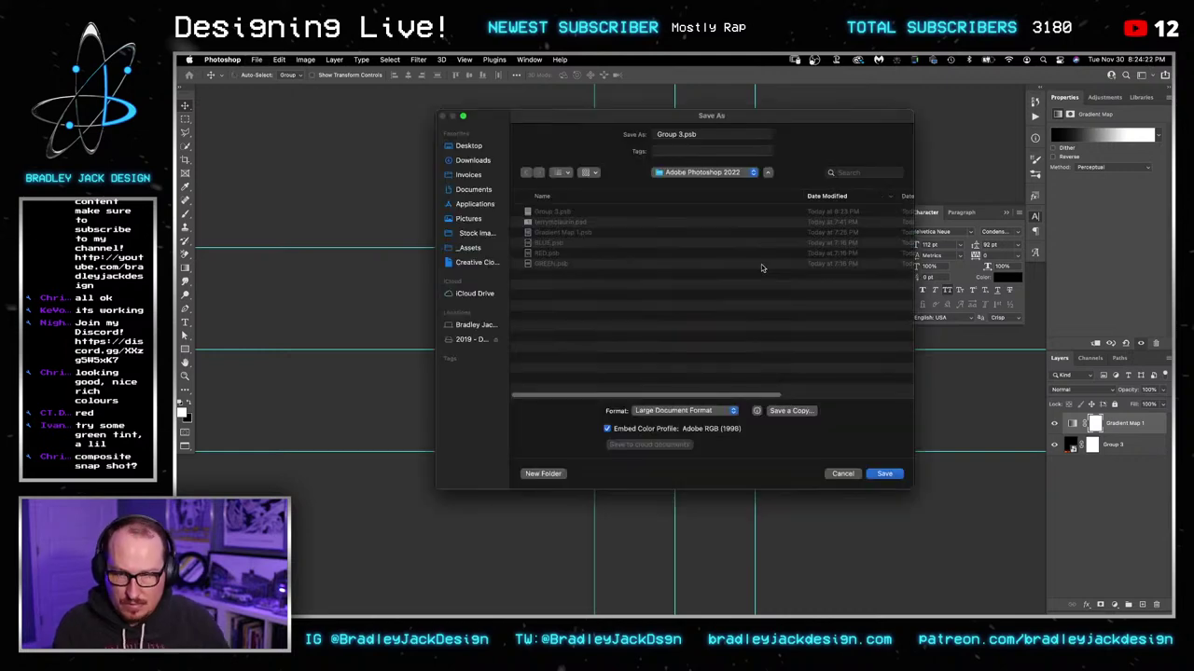
click(468, 145)
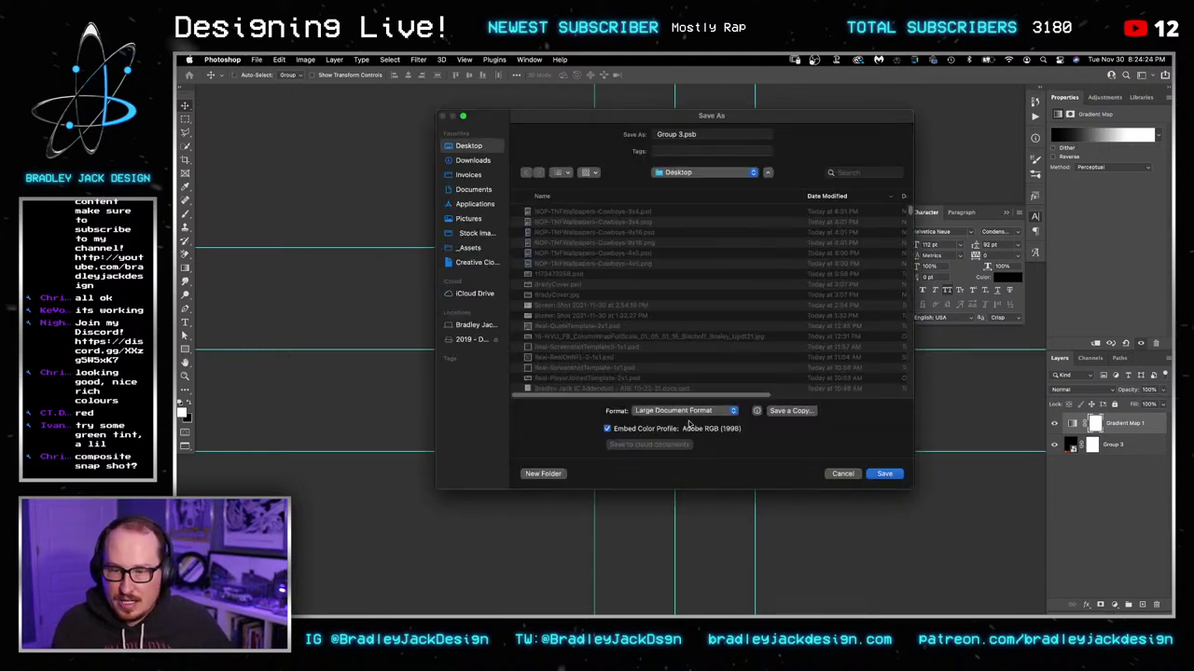
click(688, 411)
click(690, 401)
click(681, 134)
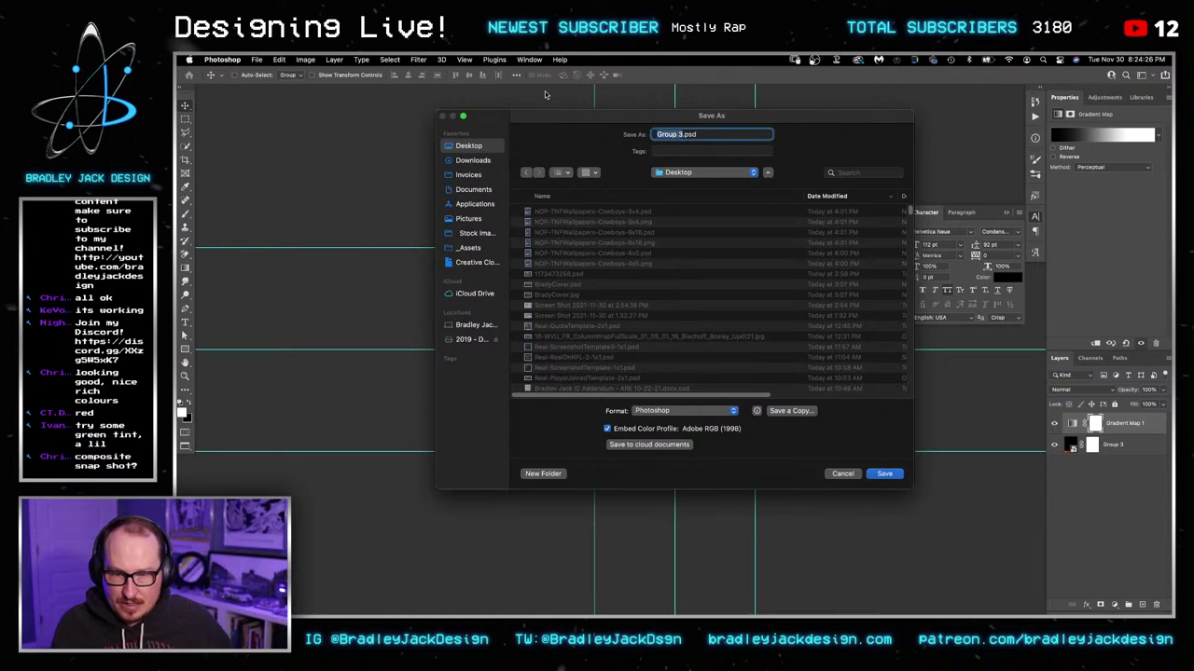
text(firedisp)
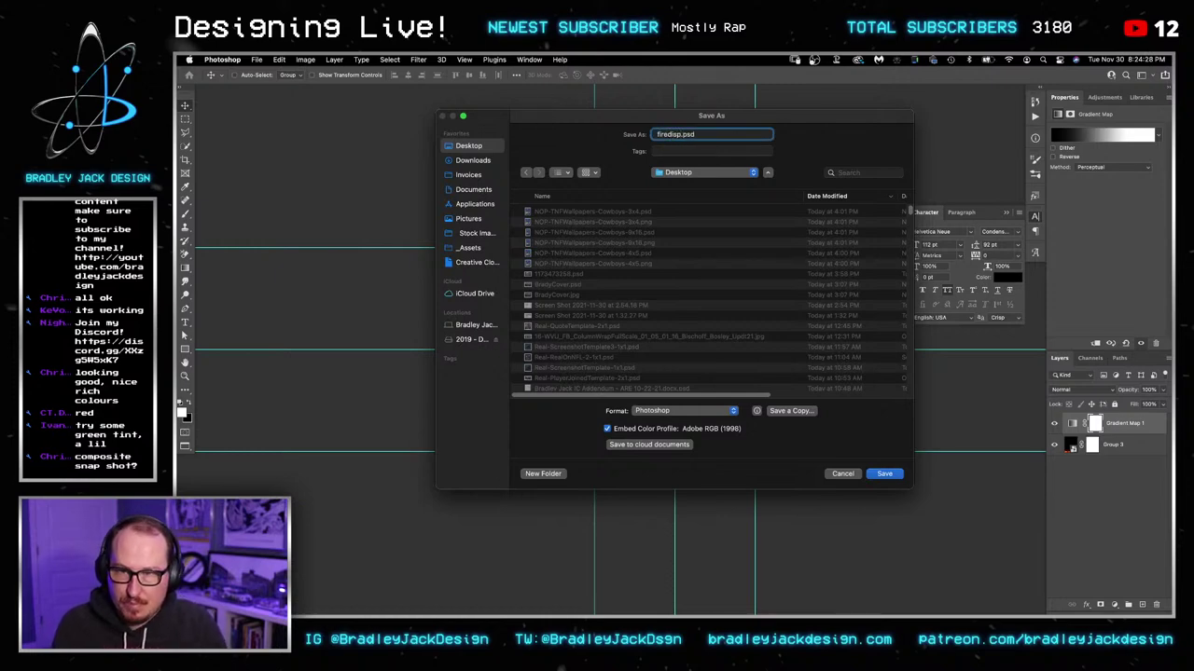
text(lace)
key(Return)
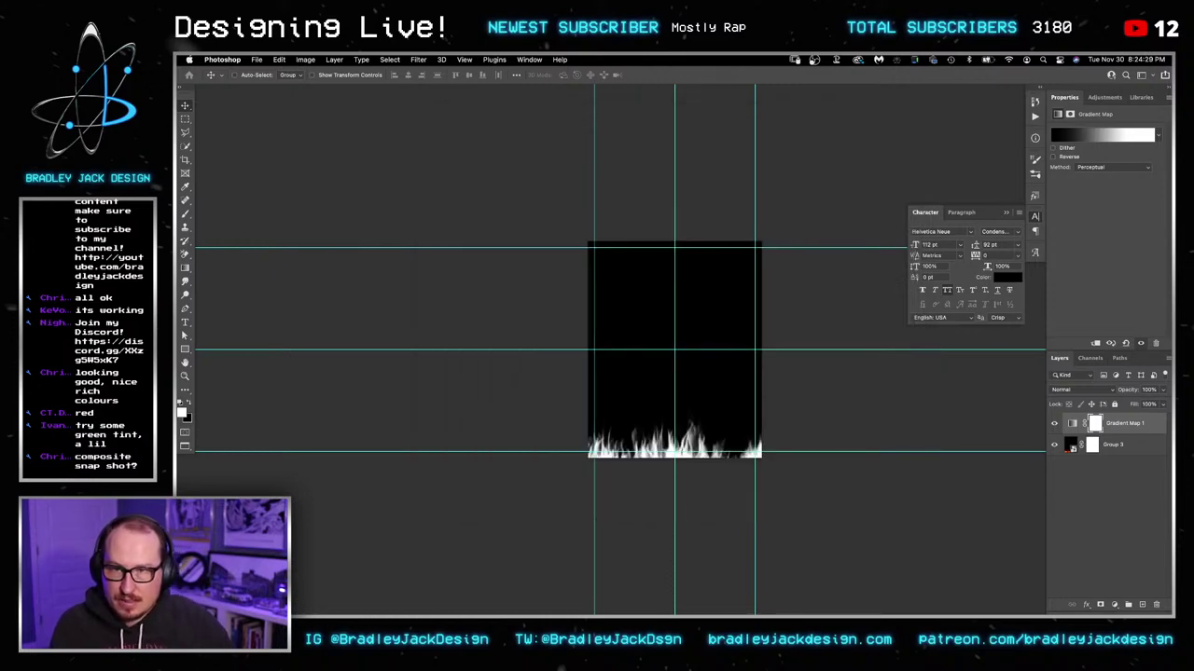
Step: Move the Group 3 flames up about 239 px beneath the Gradient Map
click(1116, 447)
key(super+t)
drag(736, 474, 728, 456)
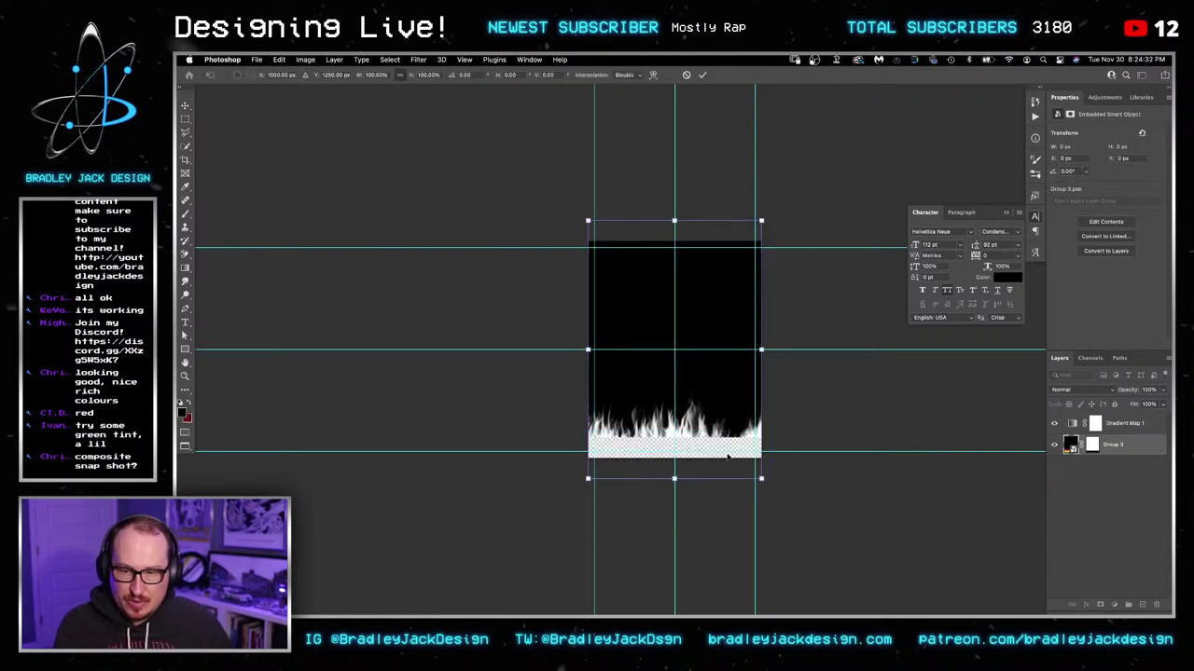
key(Return)
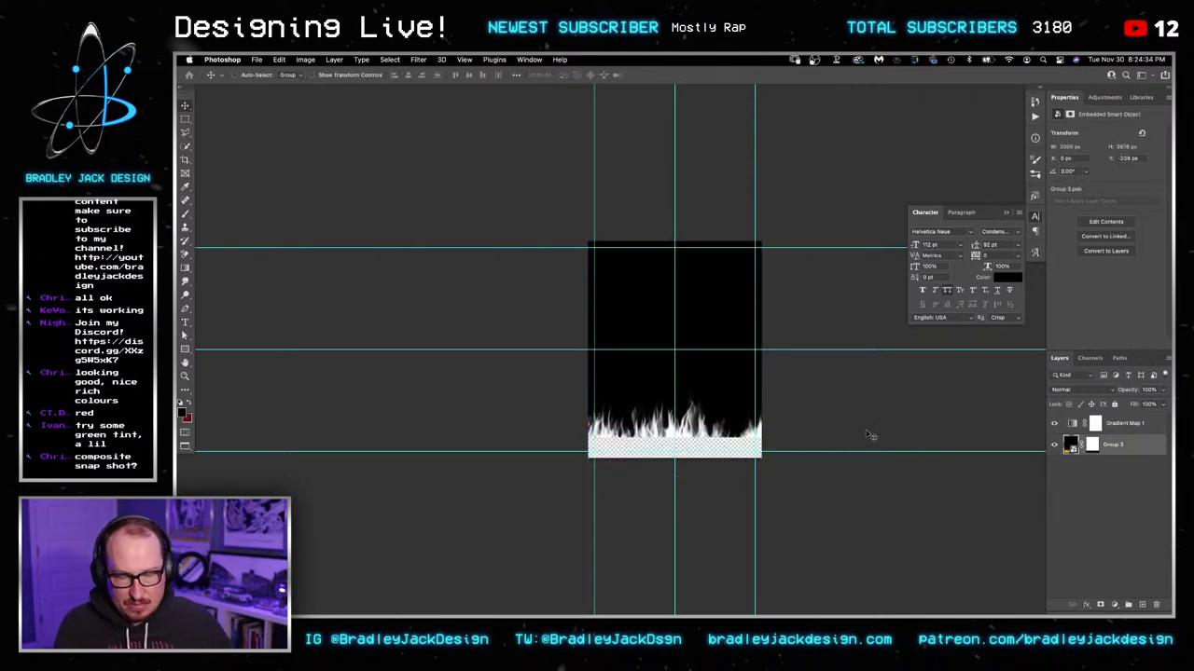
Step: Return to the poster document and delete the Group 3 smart object from the top of the stack
key(ctrl+Tab)
key(ctrl+Tab)
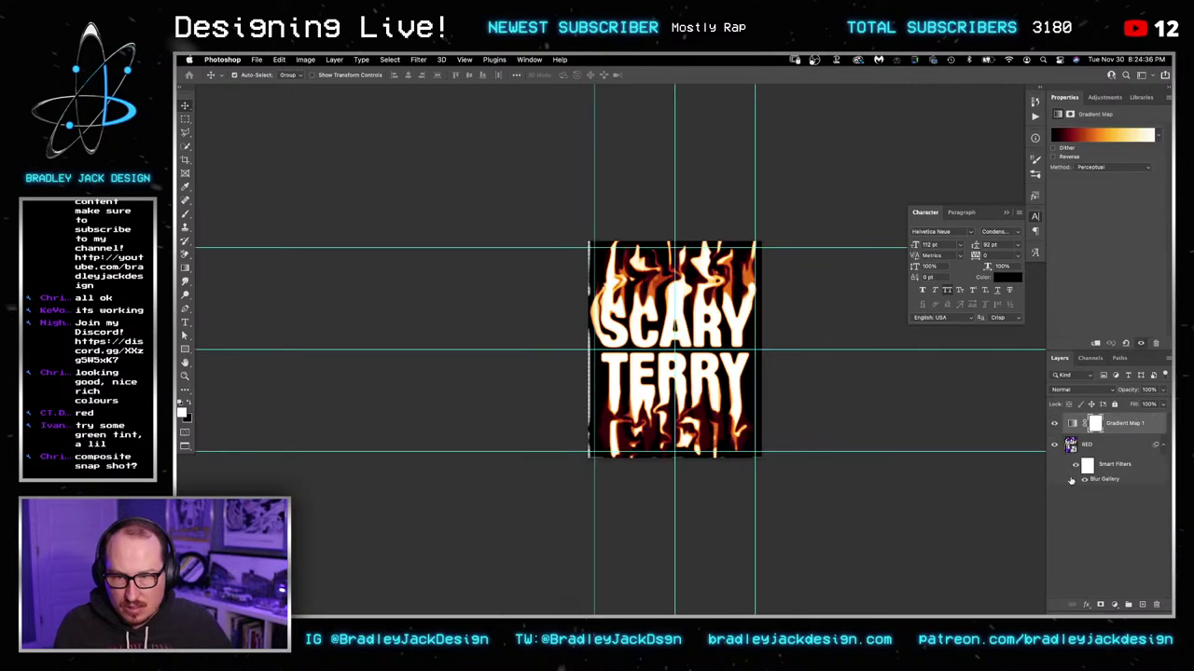
key(ctrl+Tab)
key(ctrl+Tab)
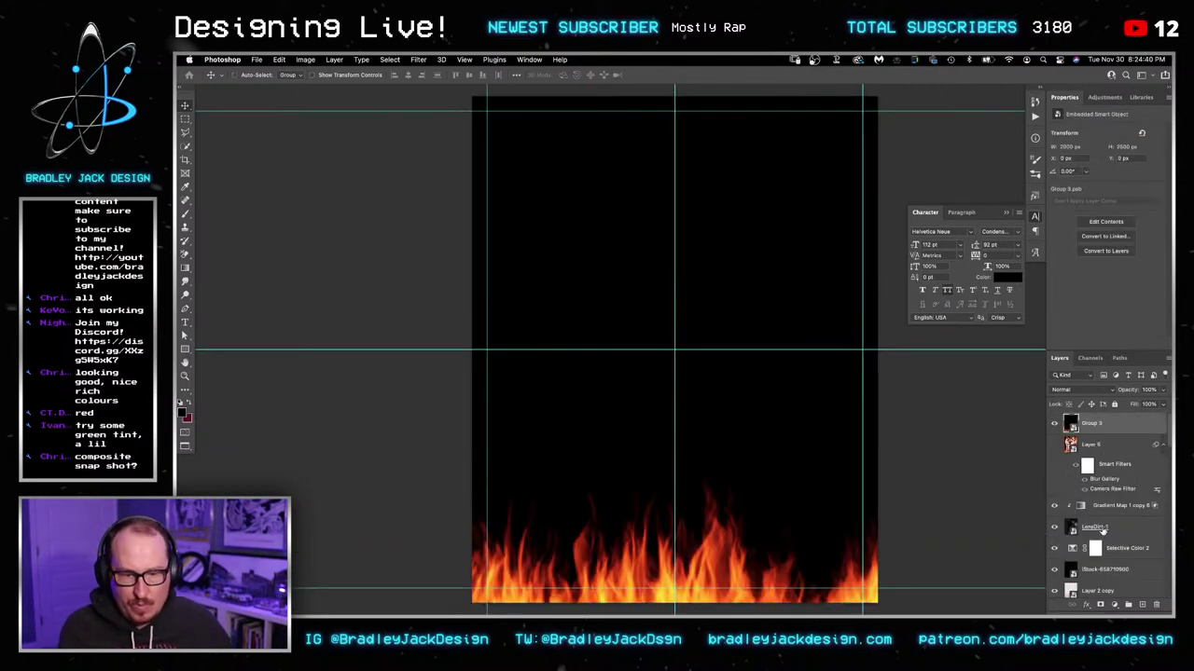
key(BackSpace)
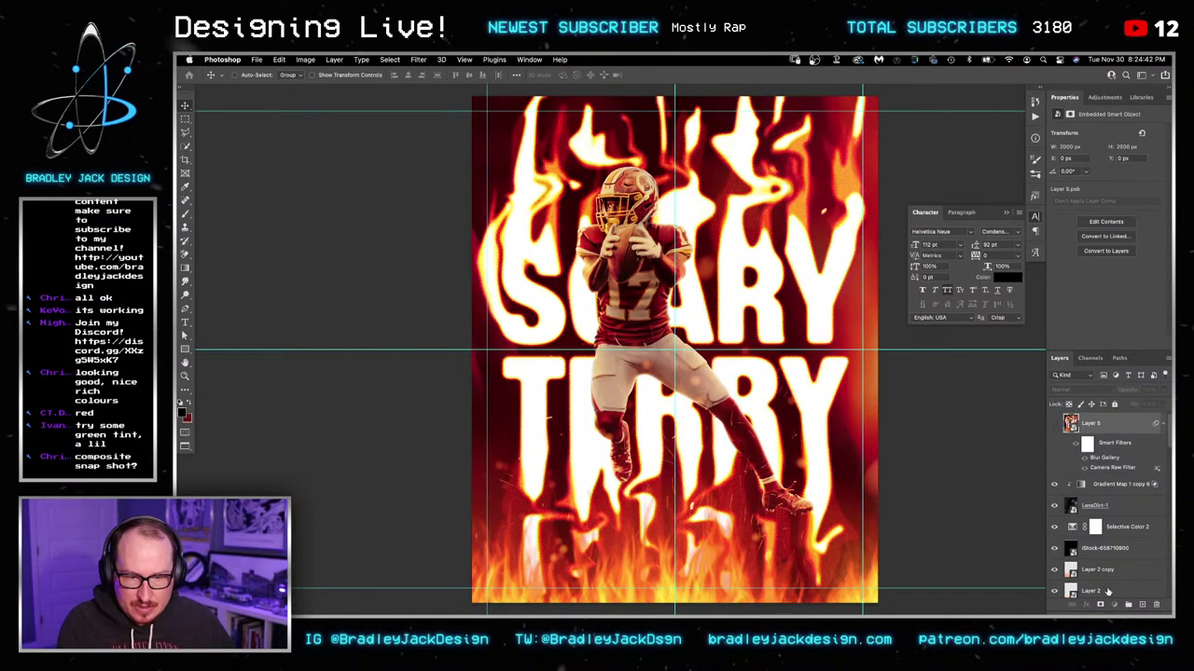
Step: Copy the poster's Layer 2 flames into the grayscale fire document and move them down about 819 px to the canvas bottom
click(1108, 591)
key(ctrl+Tab)
key(ctrl+Tab)
key(ctrl+Tab)
key(ctrl+Tab)
key(ctrl+Tab)
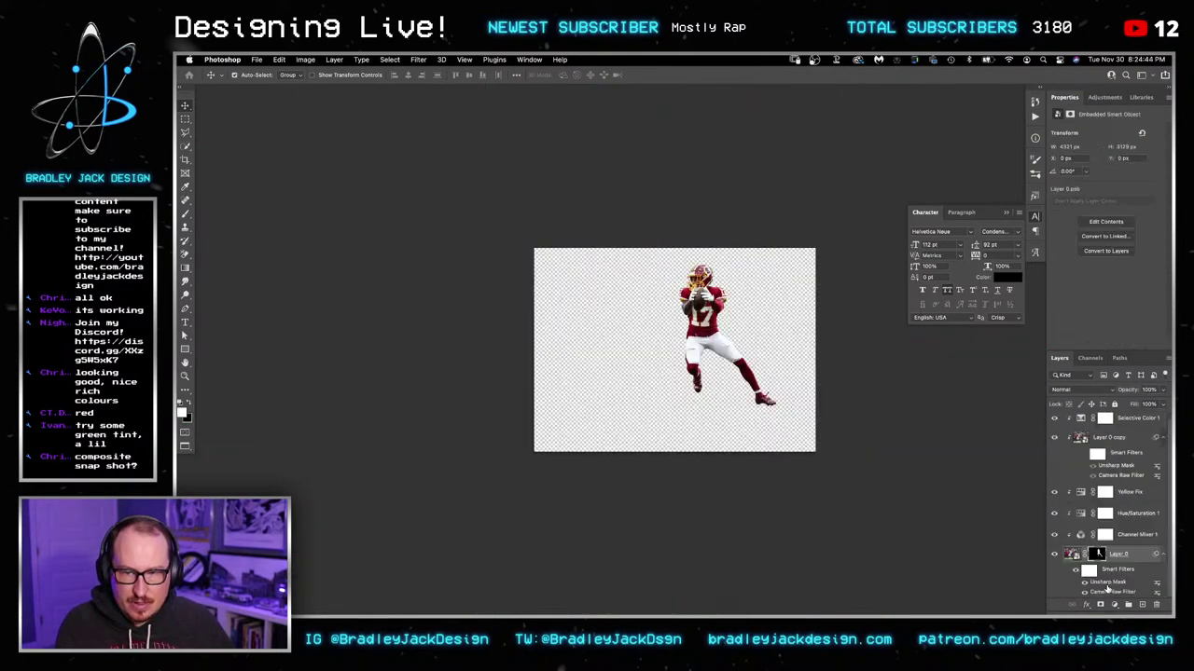
key(ctrl+v)
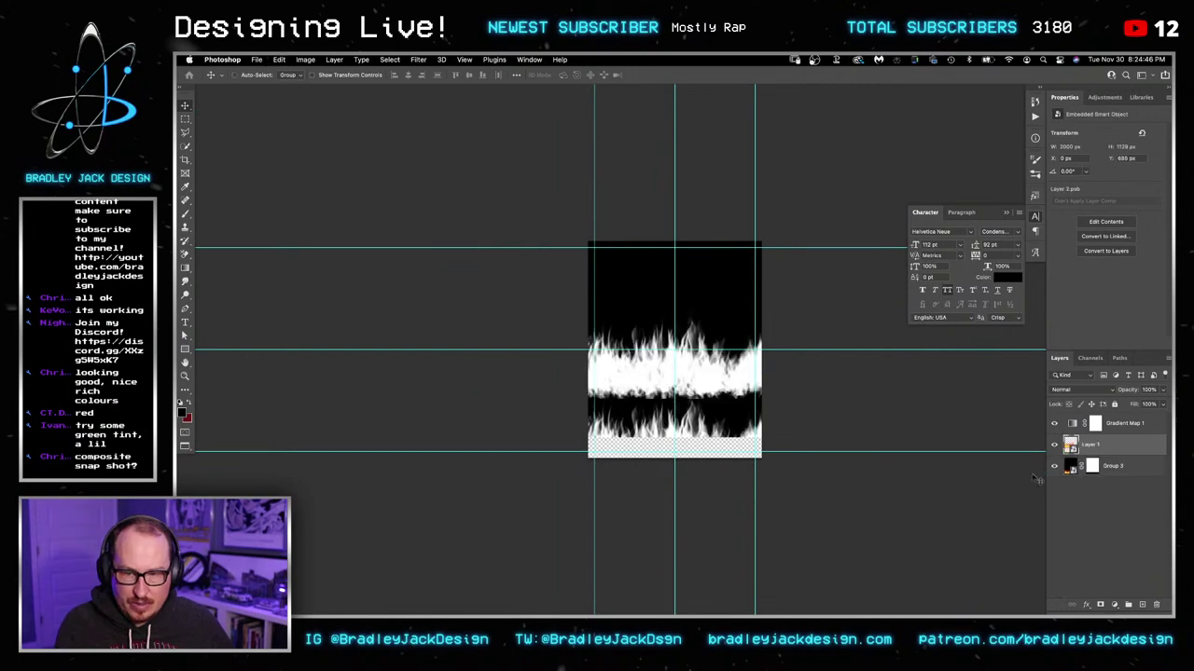
drag(716, 373, 713, 444)
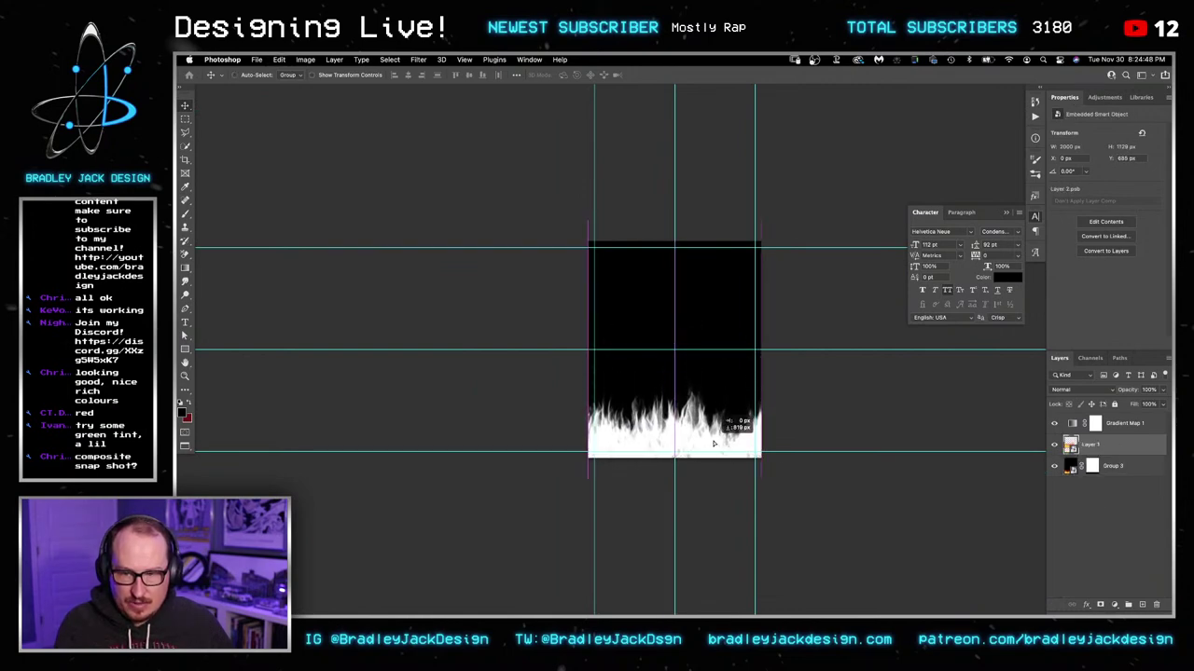
Step: Check the Group 3 layer's visibility, then add a new layer directly above it and fill it with white
click(1055, 467)
click(1055, 466)
click(1120, 470)
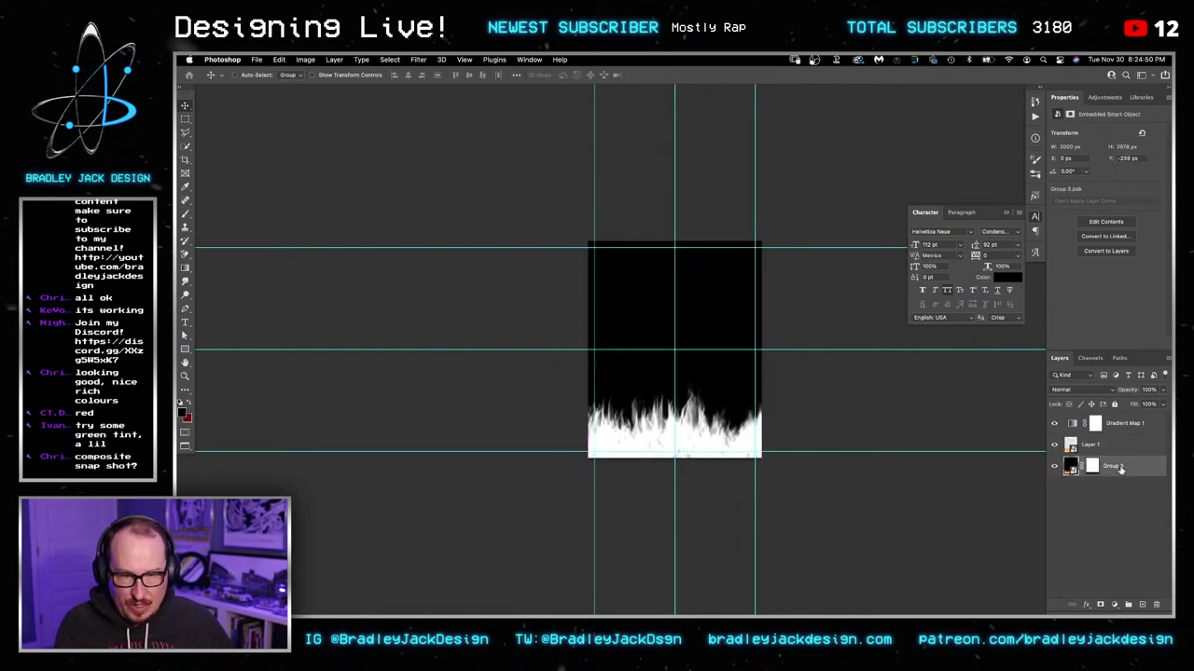
key(alt+shift+super+n)
key(g)
drag(834, 408, 954, 405)
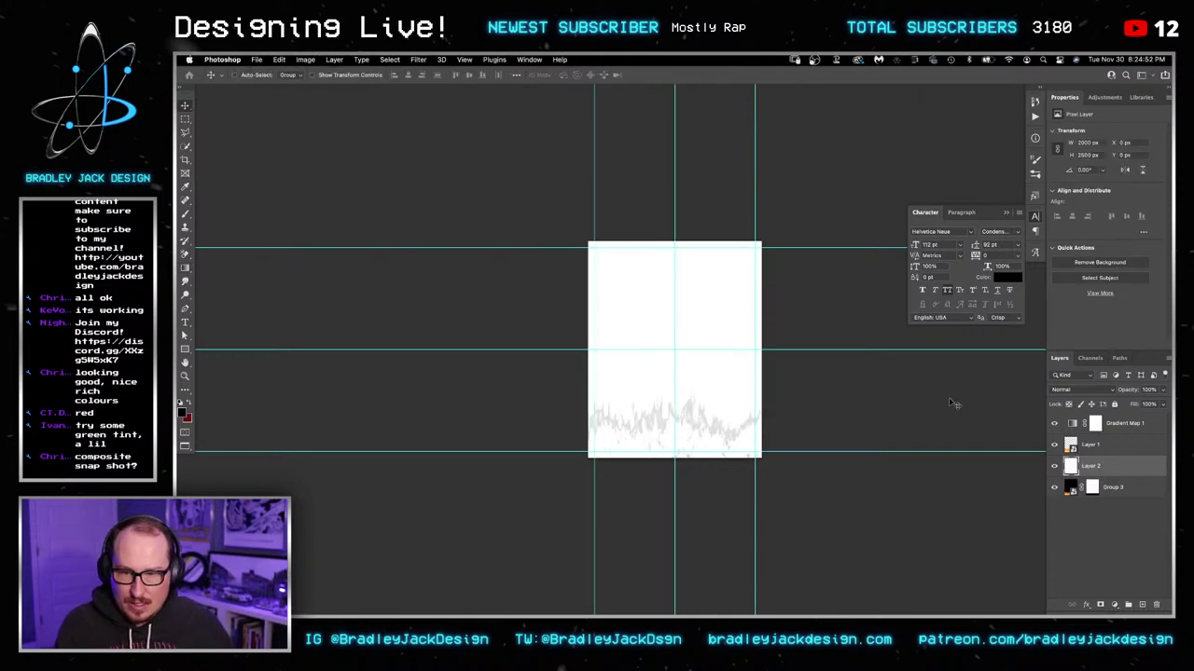
key(x)
key(x)
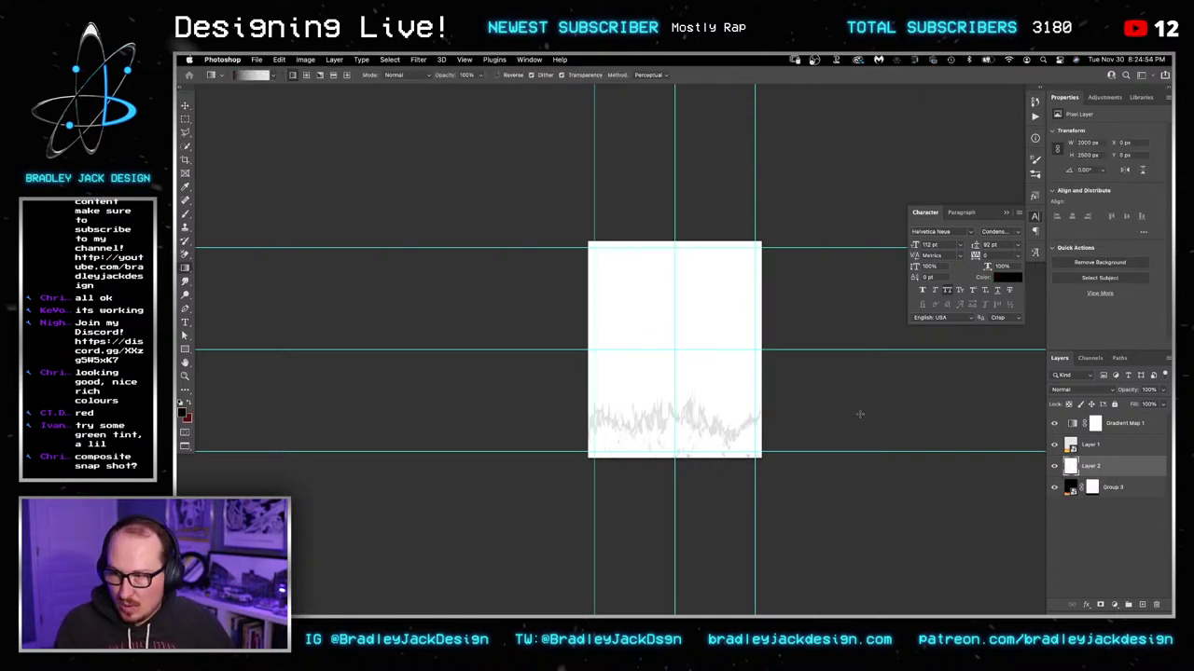
Step: Fill Layer 2 behind the flames with black and shift the Gradient Map's white stop outward to bring back gray flame detail
drag(859, 415, 967, 416)
key(v)
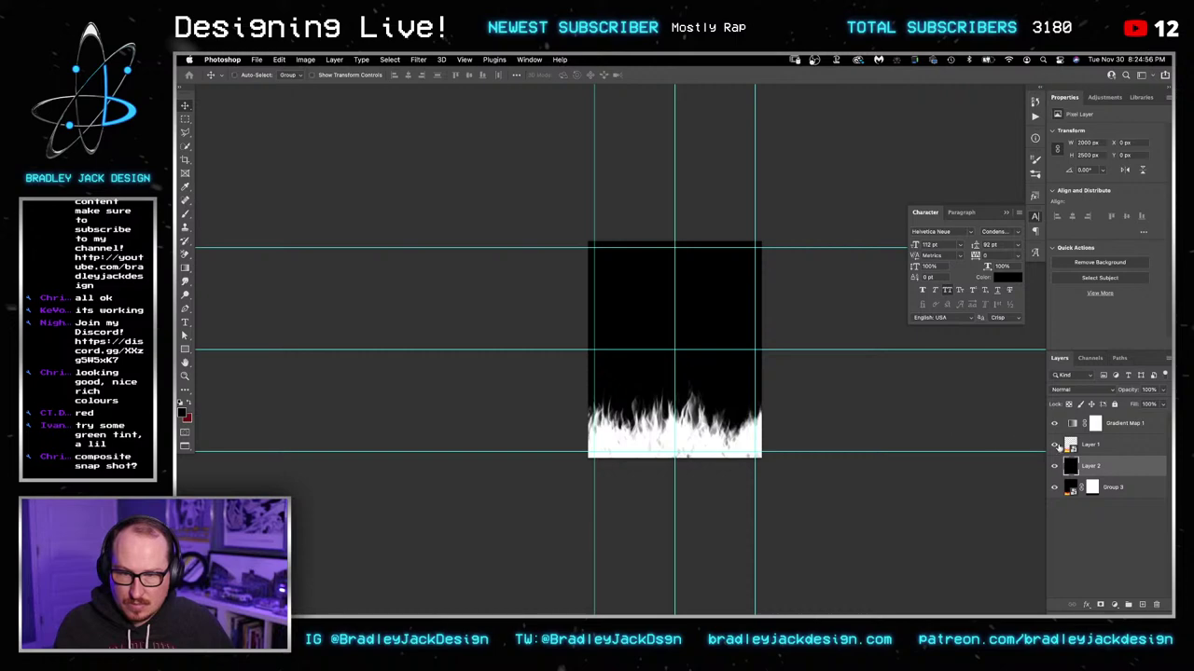
click(1093, 426)
click(1106, 136)
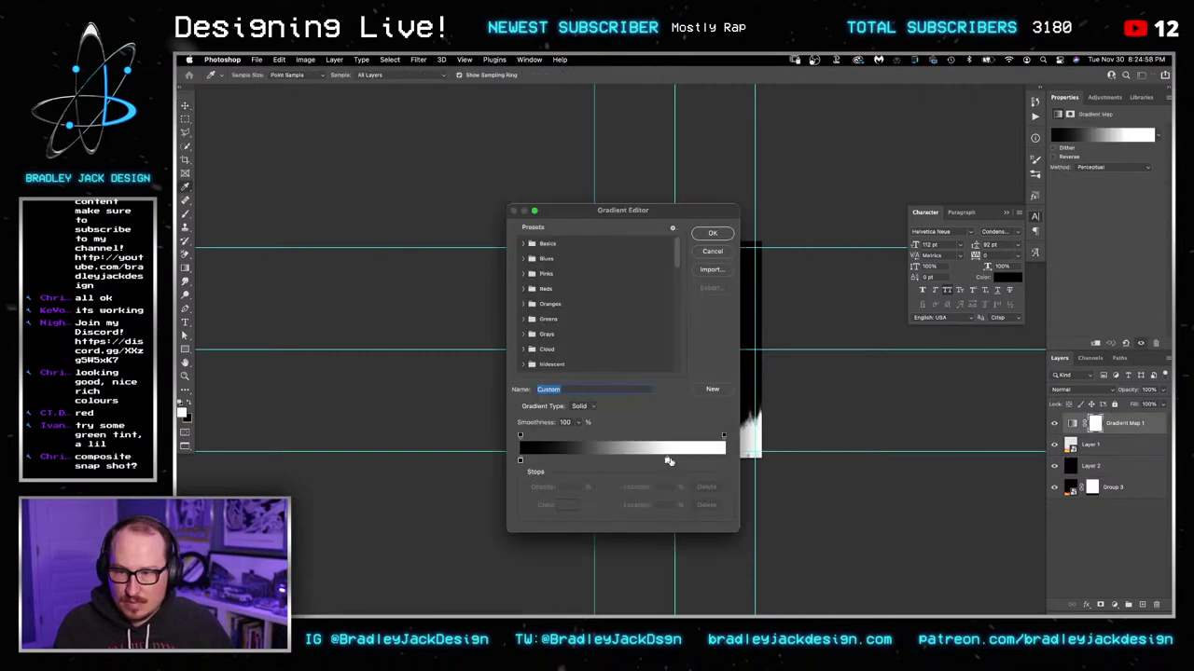
click(673, 461)
drag(673, 461, 692, 461)
click(711, 233)
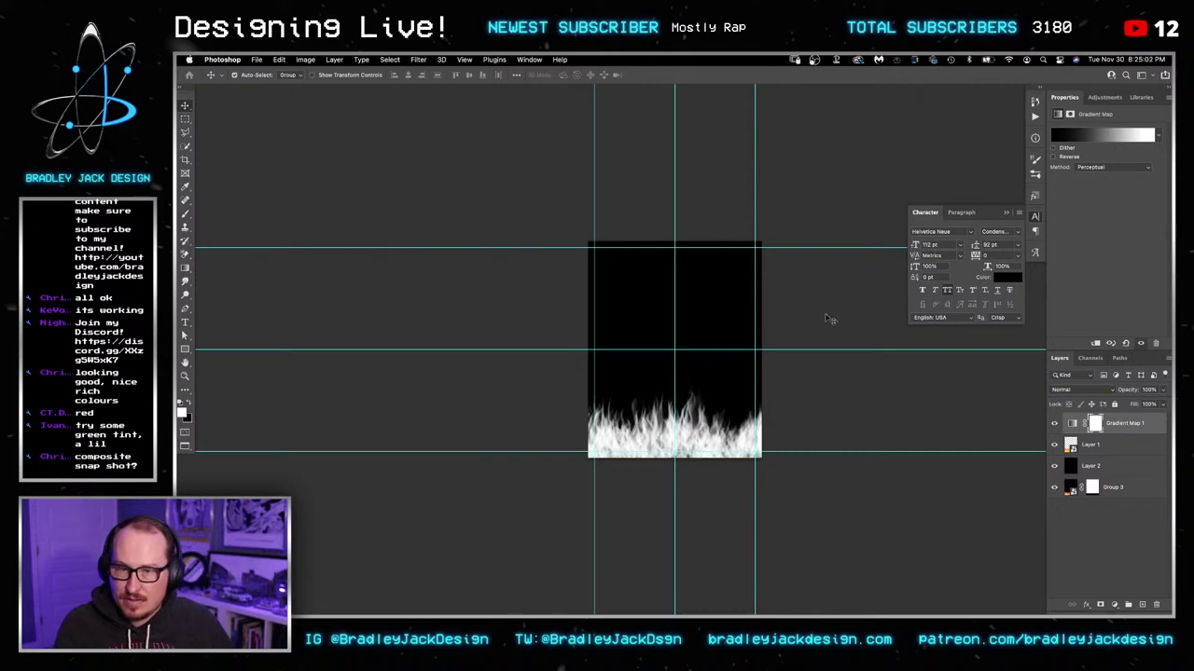
Step: Return to the poster document and combine the player cutout and its adjustment layers, up to Gradient Map 1 copy 5, into one smart object
key(ctrl+Tab)
scroll(1116, 491, down, 1)
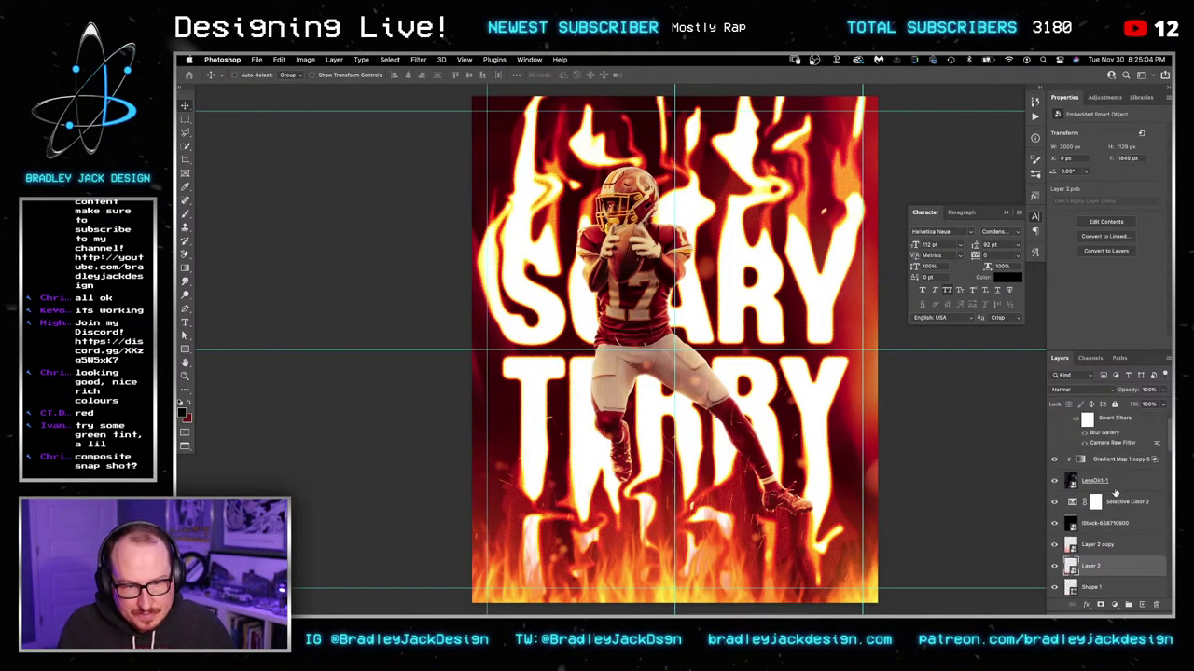
scroll(1115, 492, down, 7)
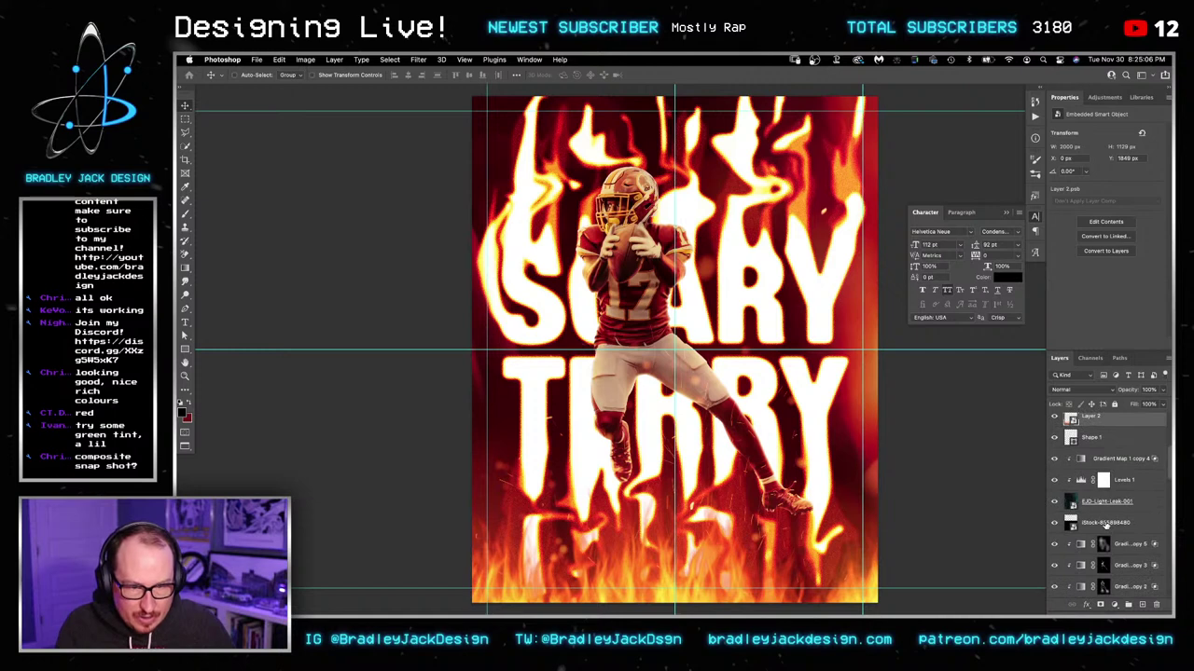
scroll(1106, 525, down, 1)
click(1117, 522)
scroll(1119, 525, down, 8)
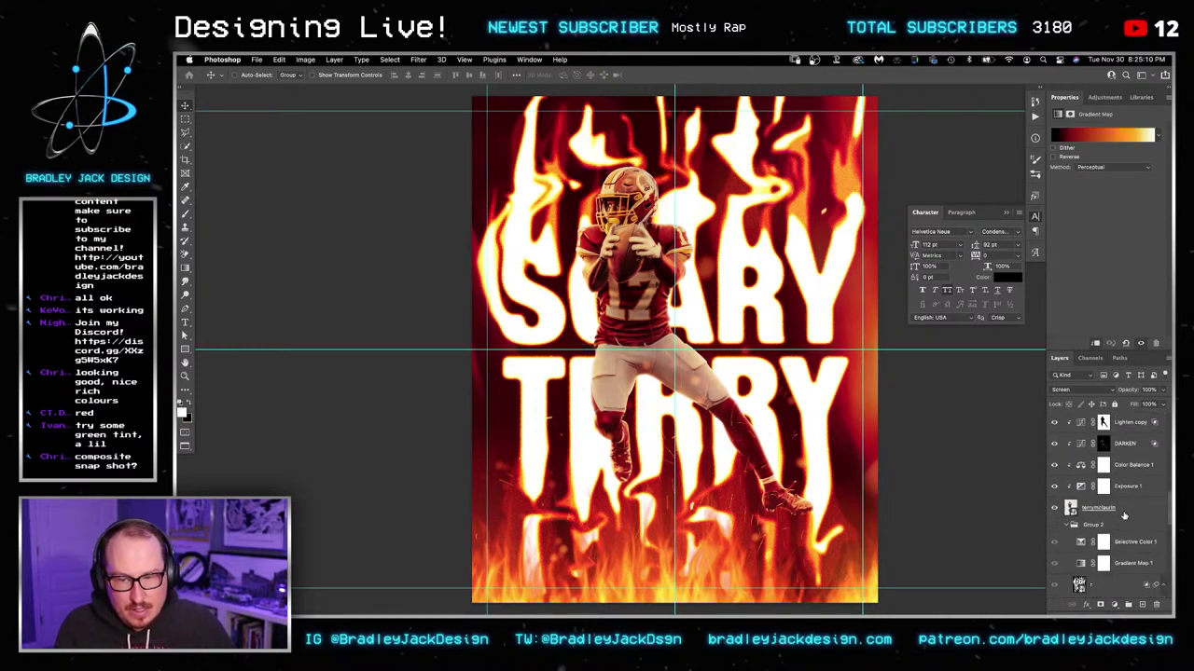
shift+click(1124, 516)
key(super+g)
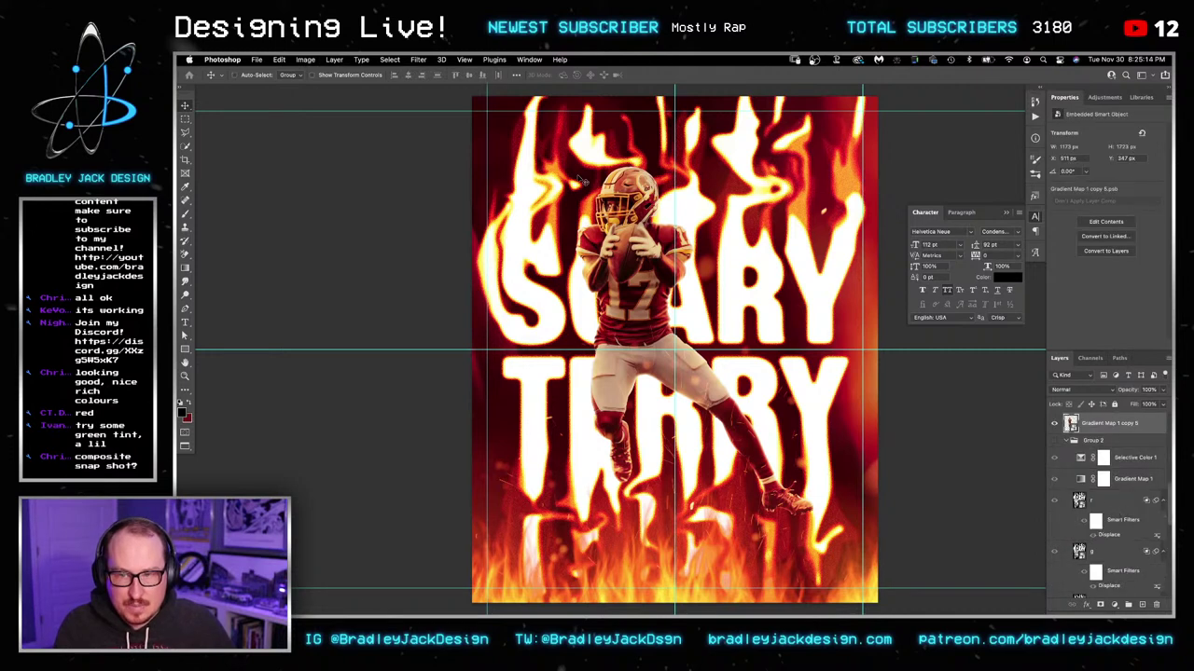
Step: Try to apply a Displace filter to the player smart object with firedisplace.psd as the displacement map
click(418, 60)
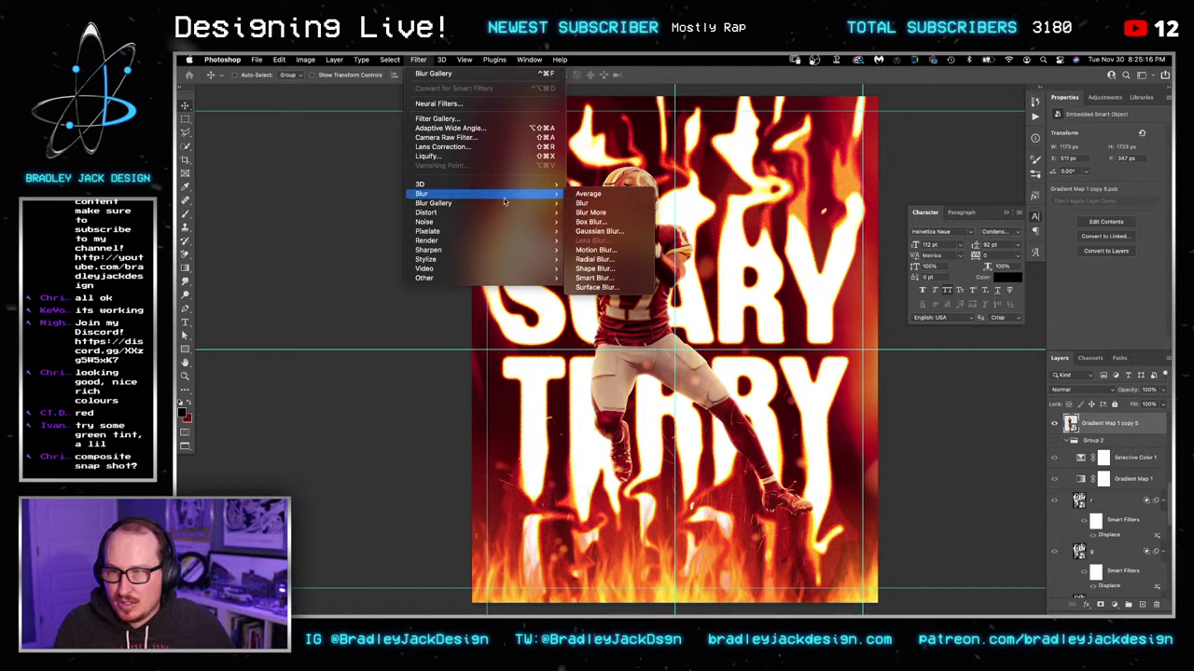
mouse_move(494, 216)
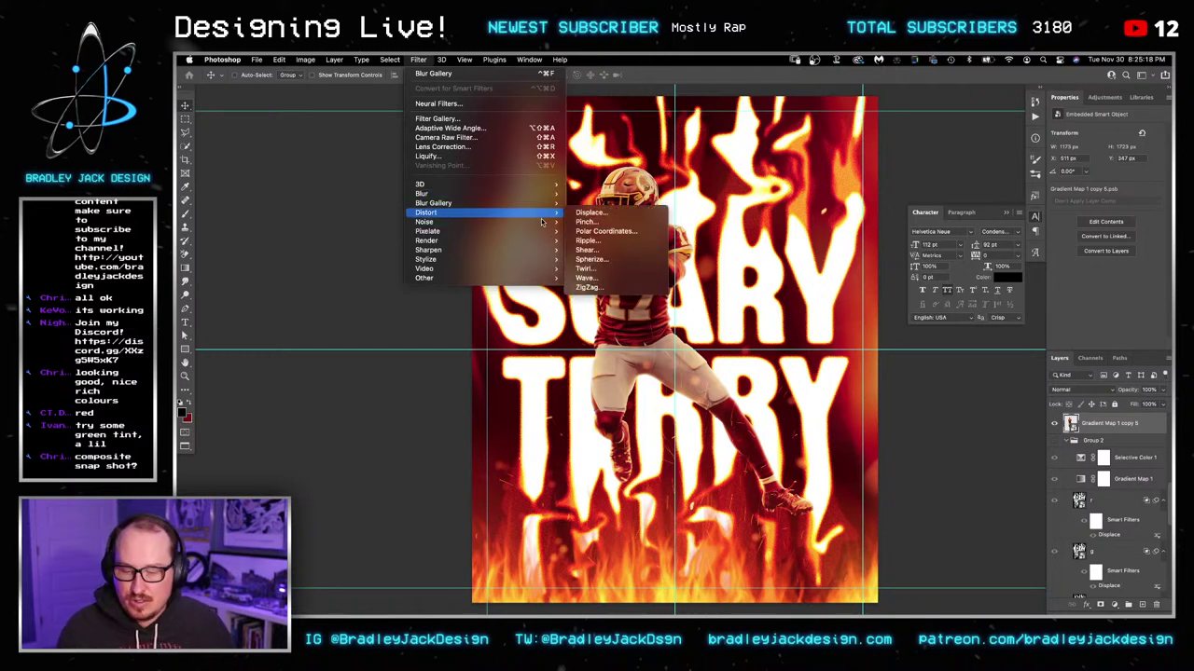
click(590, 213)
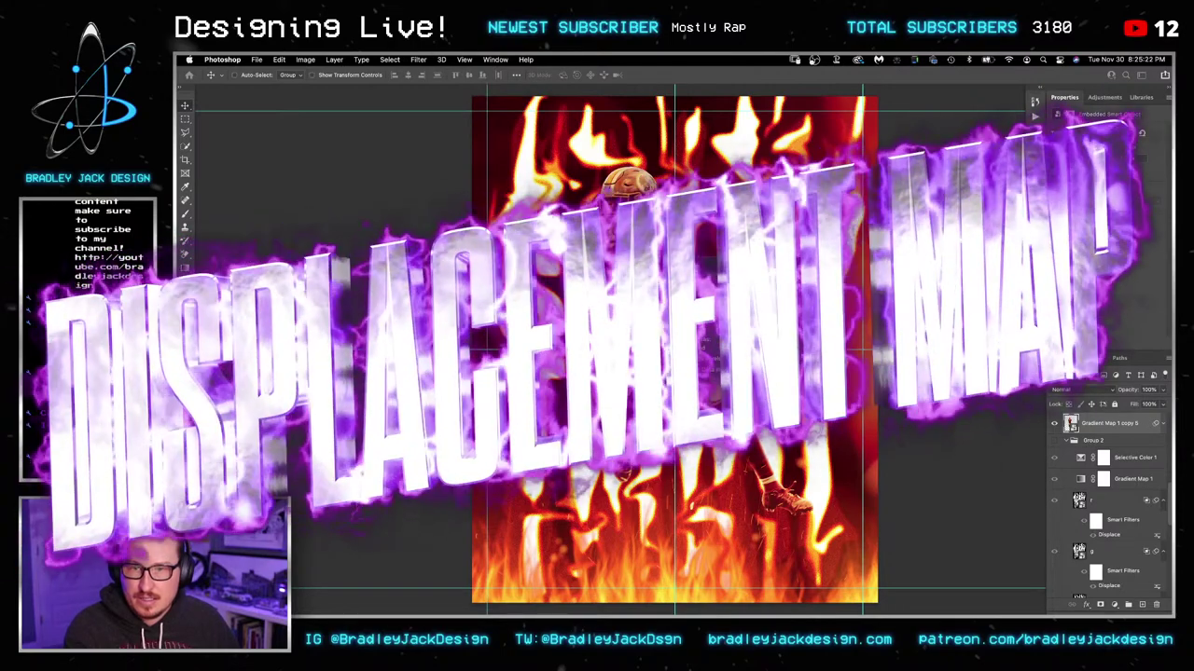
click(798, 275)
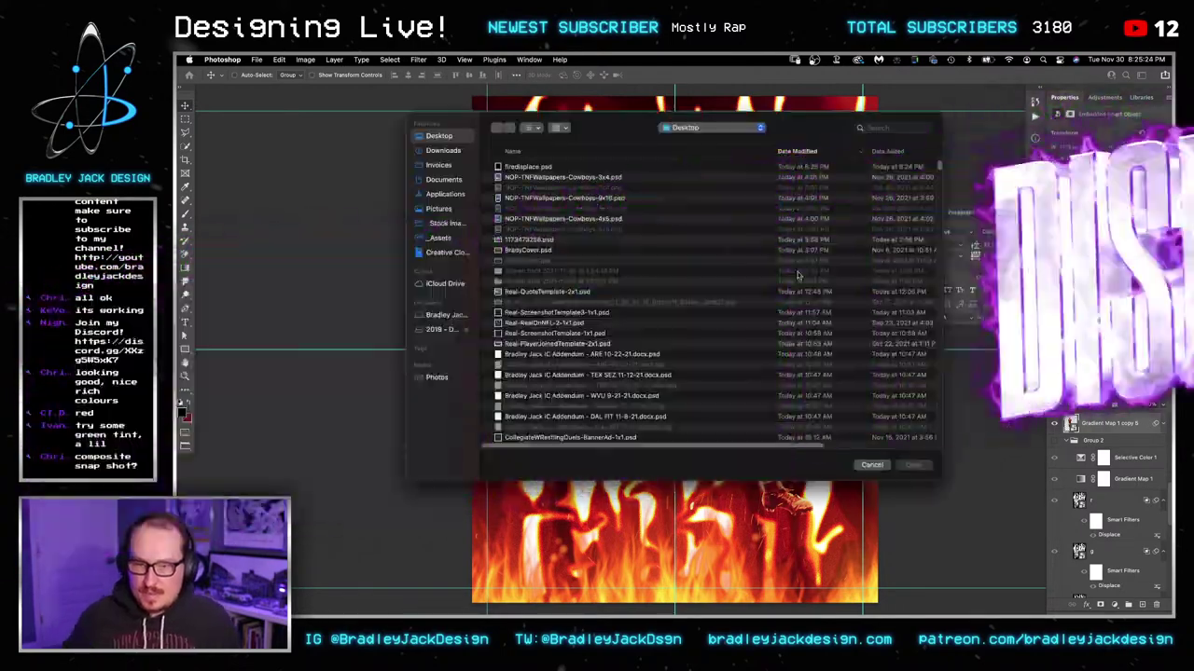
click(544, 168)
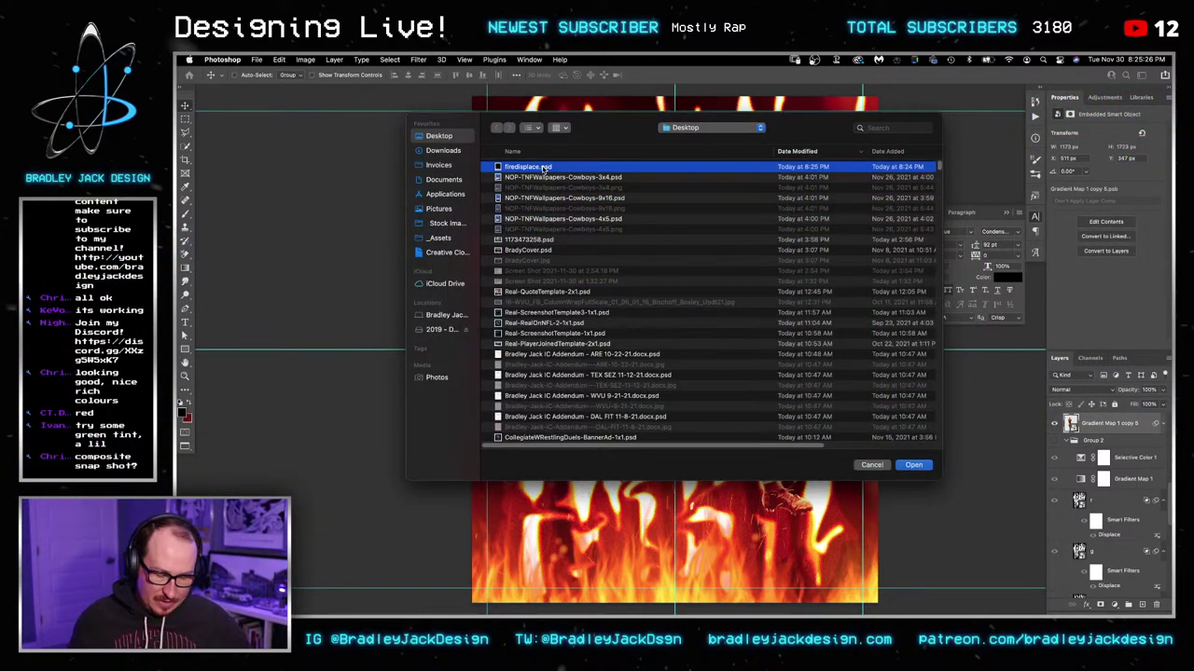
double_click(543, 168)
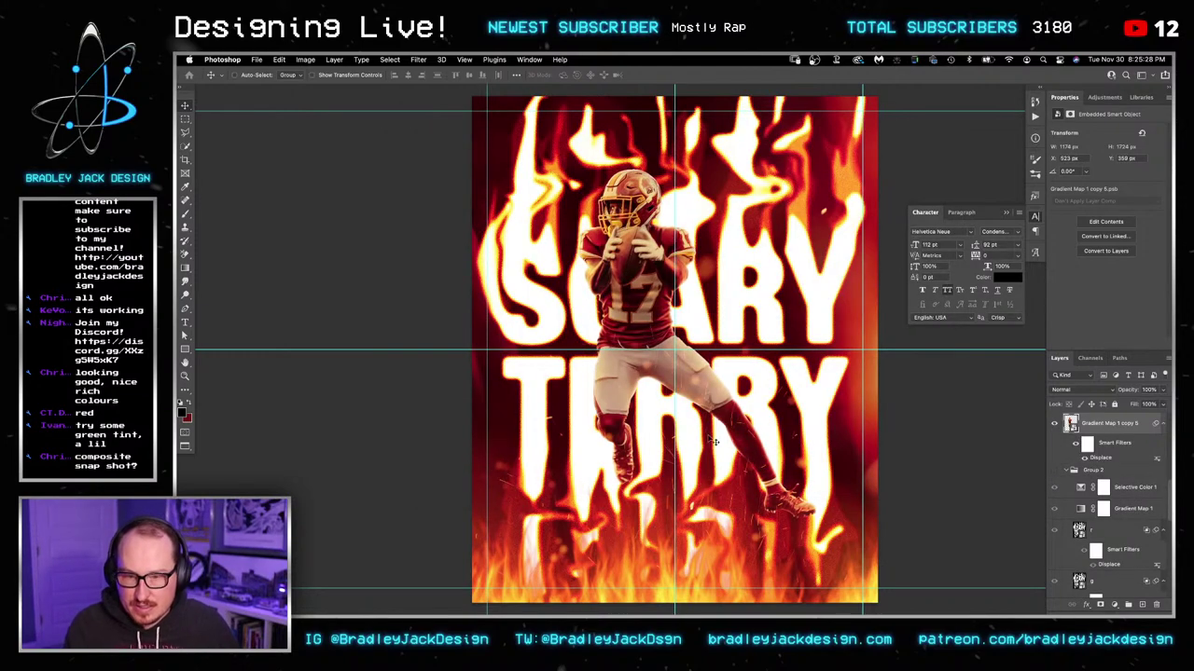
key(z)
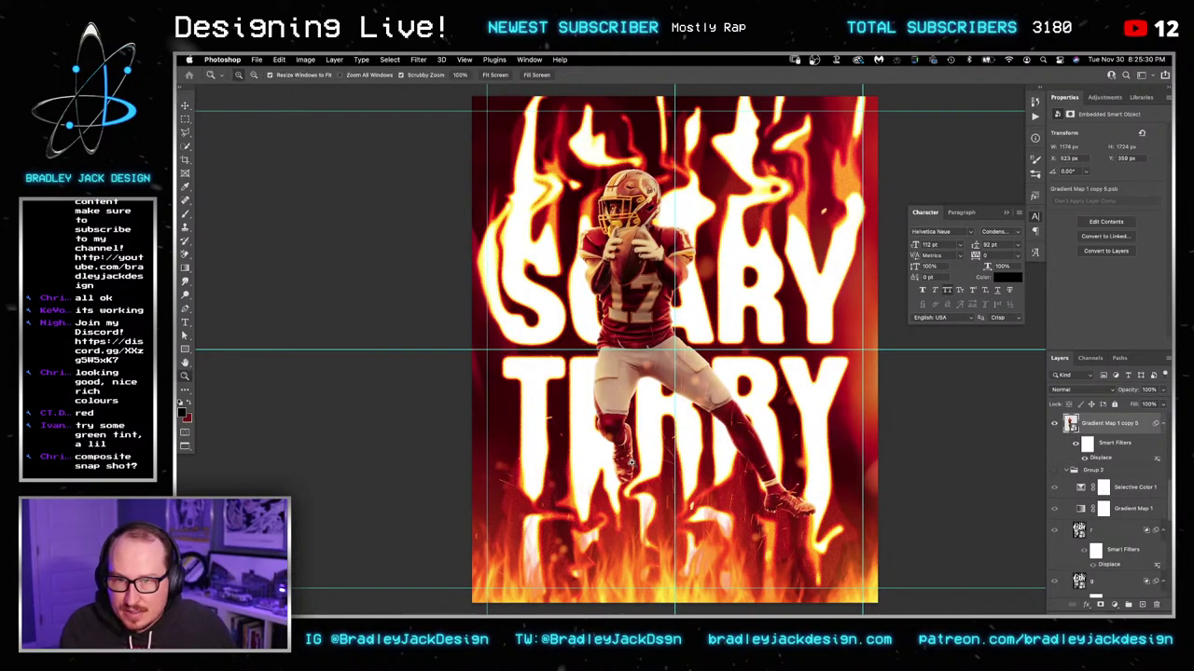
click(671, 453)
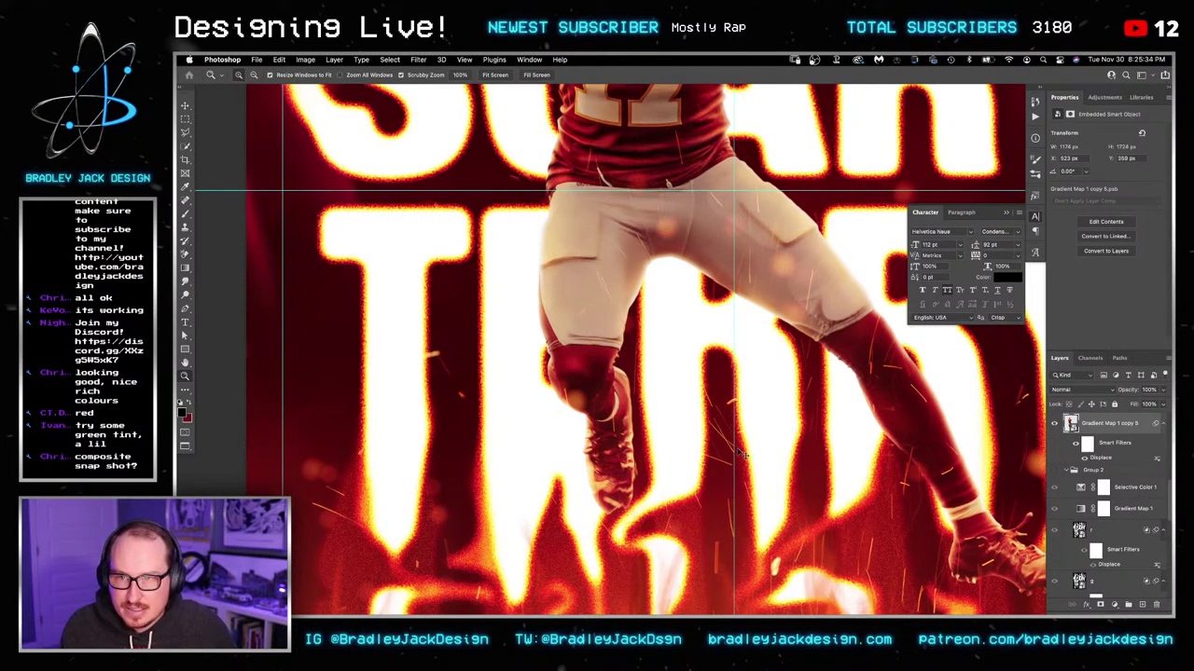
key(super+z)
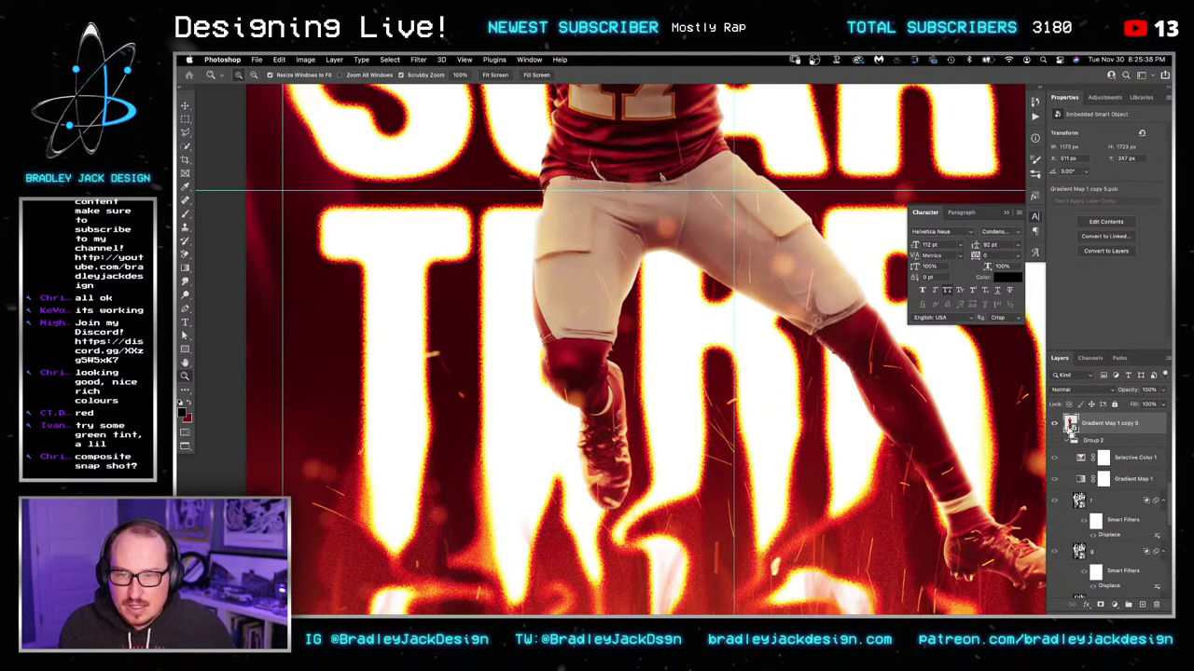
Step: Go back to the fire displacement document and tighten its Gradient Map, moving the black stop to 13% and the white stop inward
double_click(1071, 425)
click(1089, 448)
key(v)
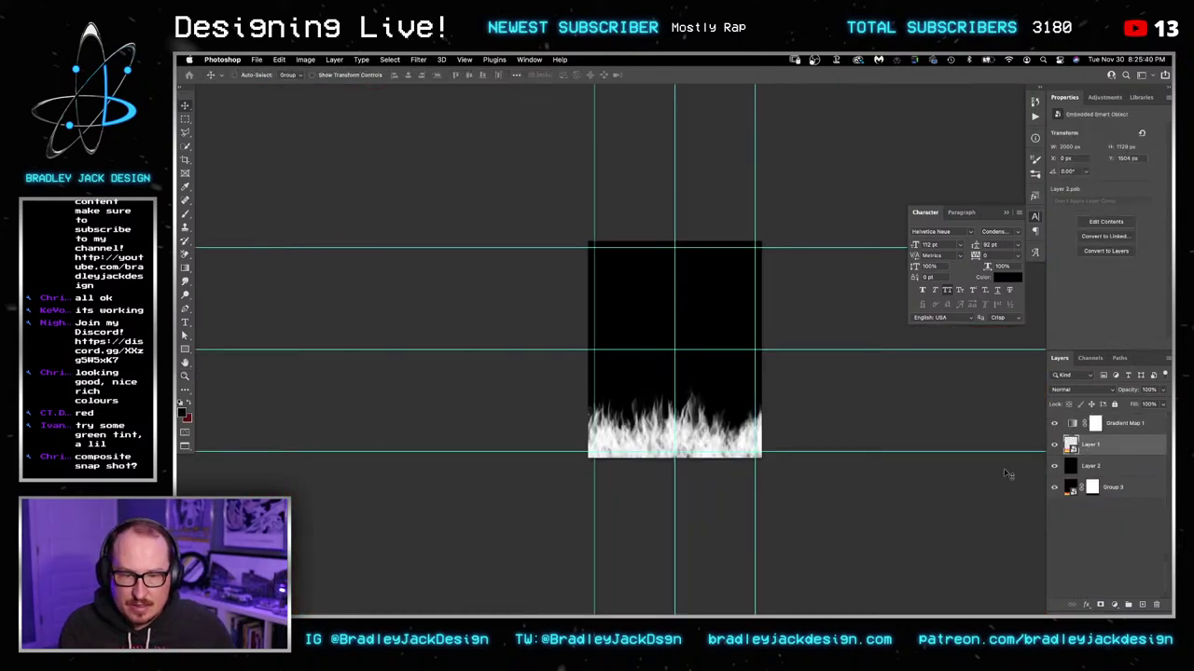
click(1073, 424)
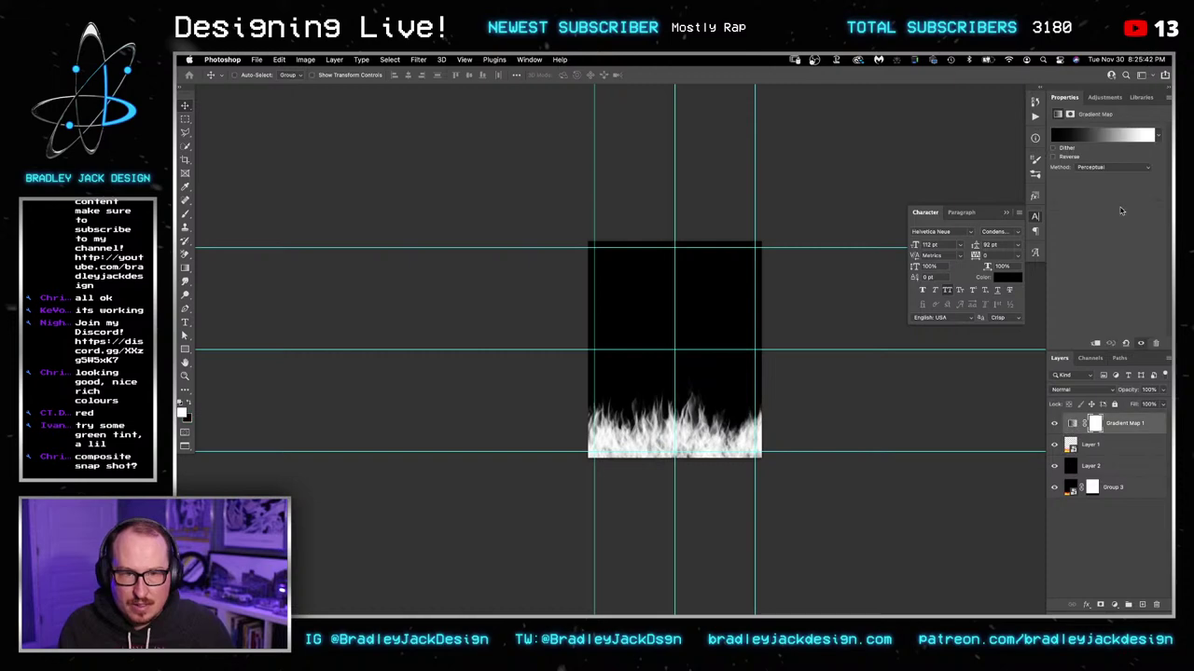
click(1083, 136)
drag(523, 462, 557, 460)
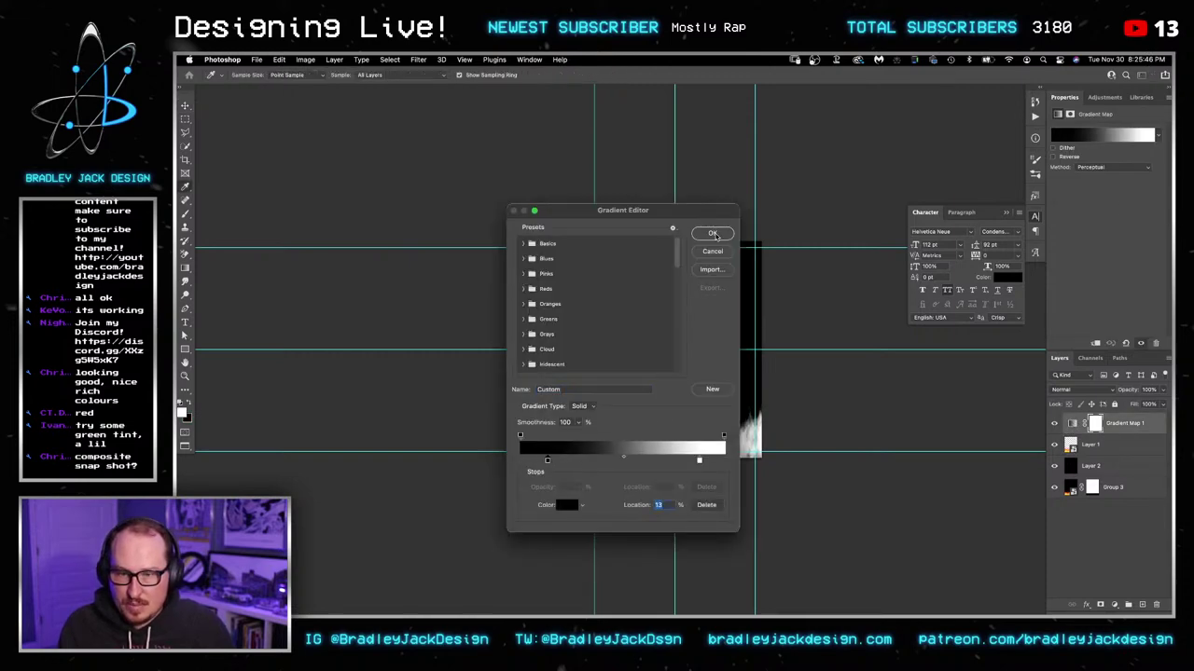
drag(699, 461, 682, 461)
click(712, 233)
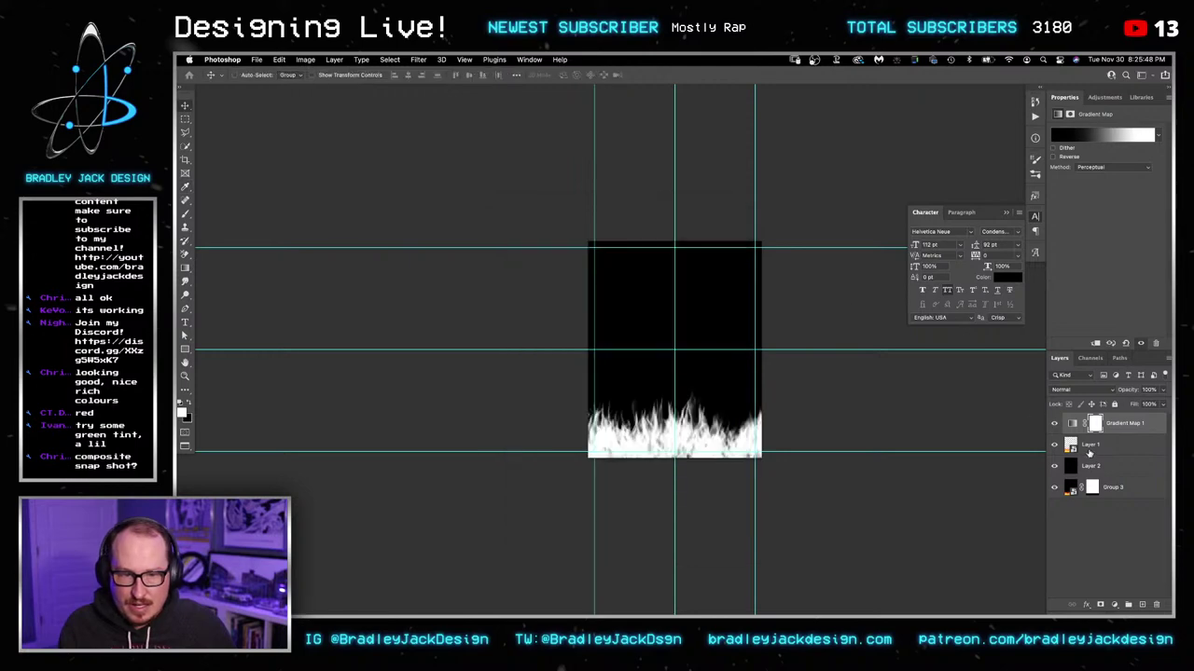
Step: Stretch the Layer 1 flames upward to a height of about 1754 px, keeping their full width
click(1089, 451)
key(super+t)
drag(644, 373, 648, 317)
key(Return)
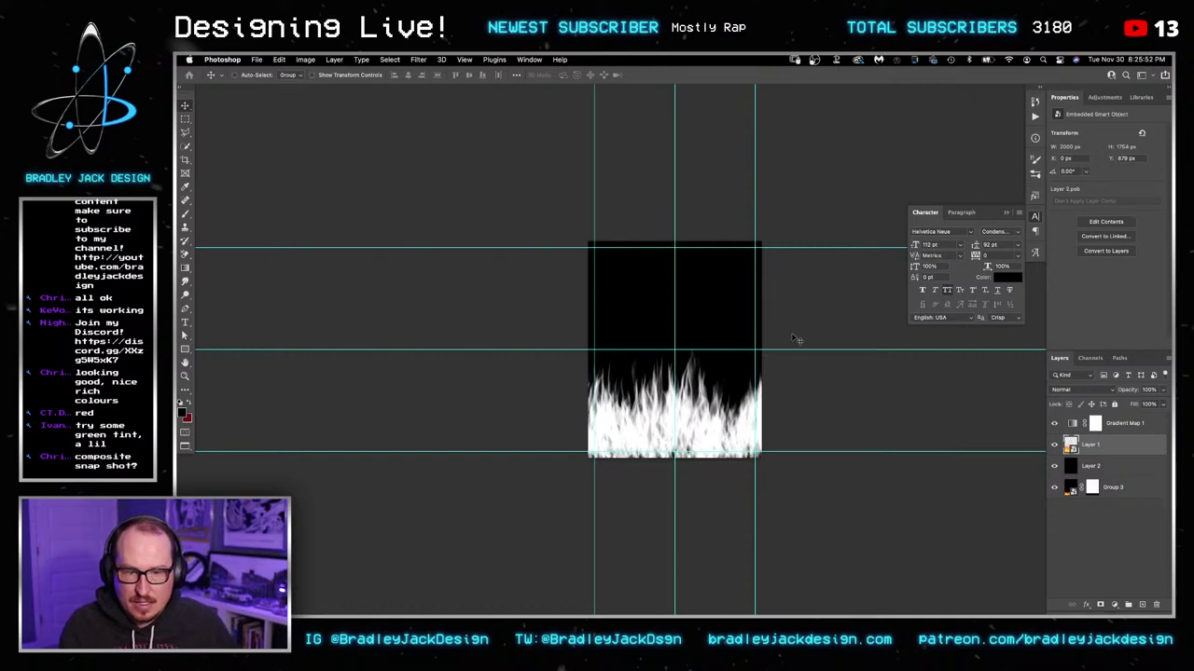
Step: Apply a Gaussian Blur to the Layer 1 flames and save the displacement file
click(424, 62)
mouse_move(487, 194)
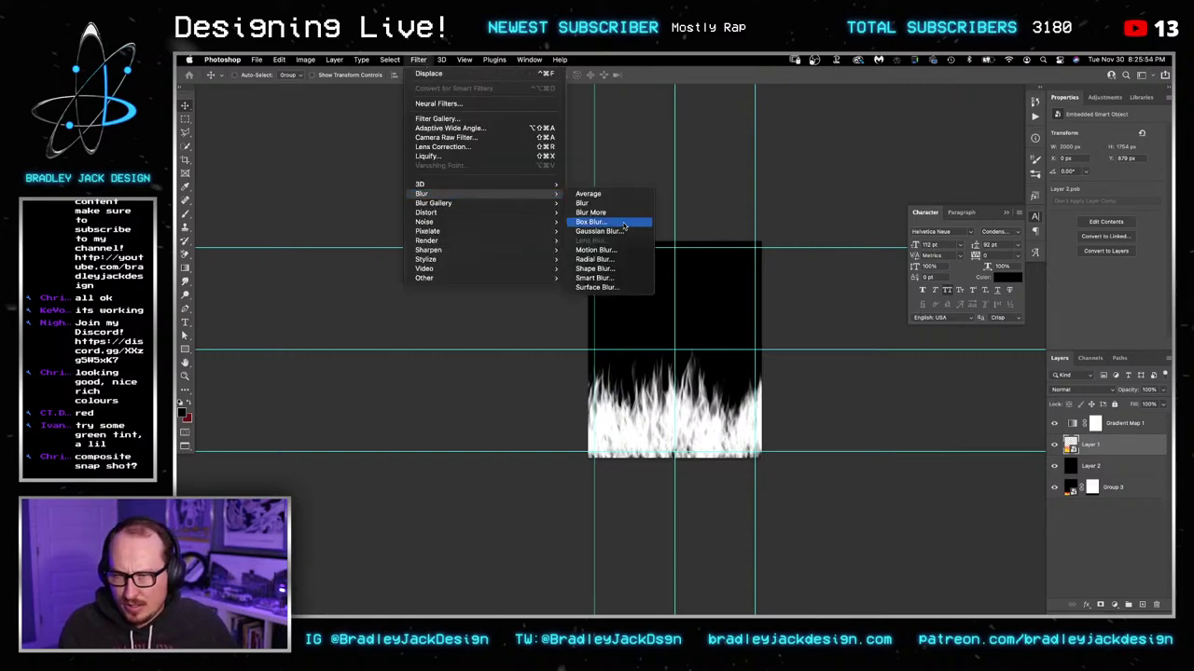
click(625, 231)
key(Return)
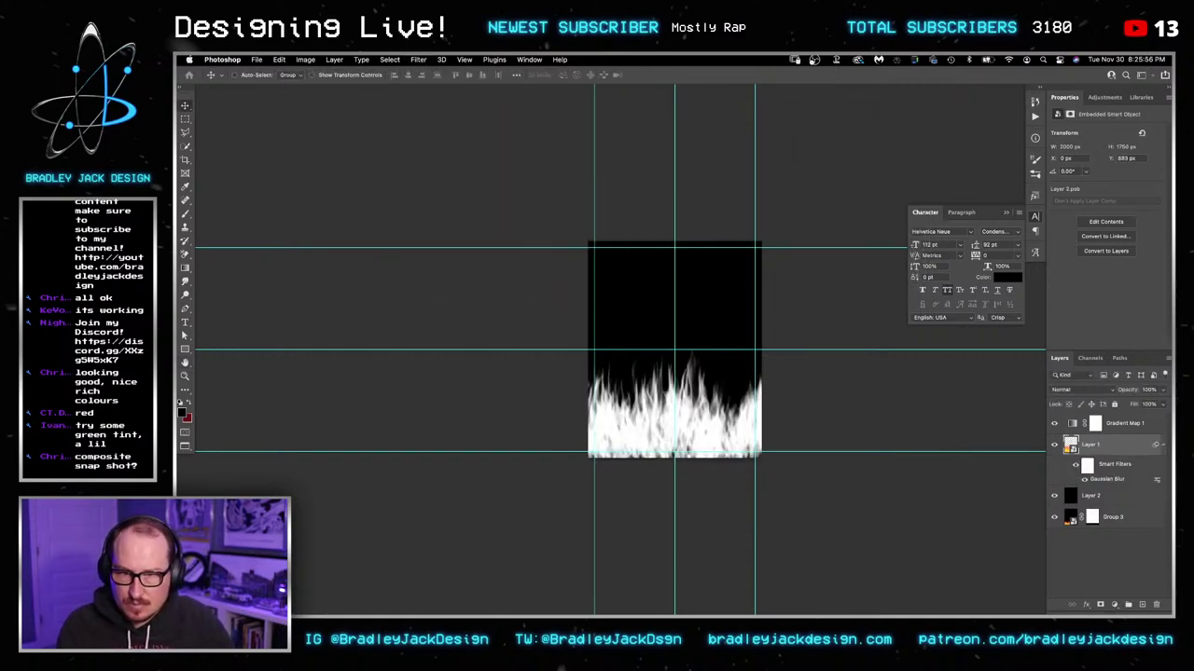
key(super+s)
Step: Displace the poster's player smart object with firedisplace.psd, using horizontal scale 0 and vertical scale 25
key(super+w)
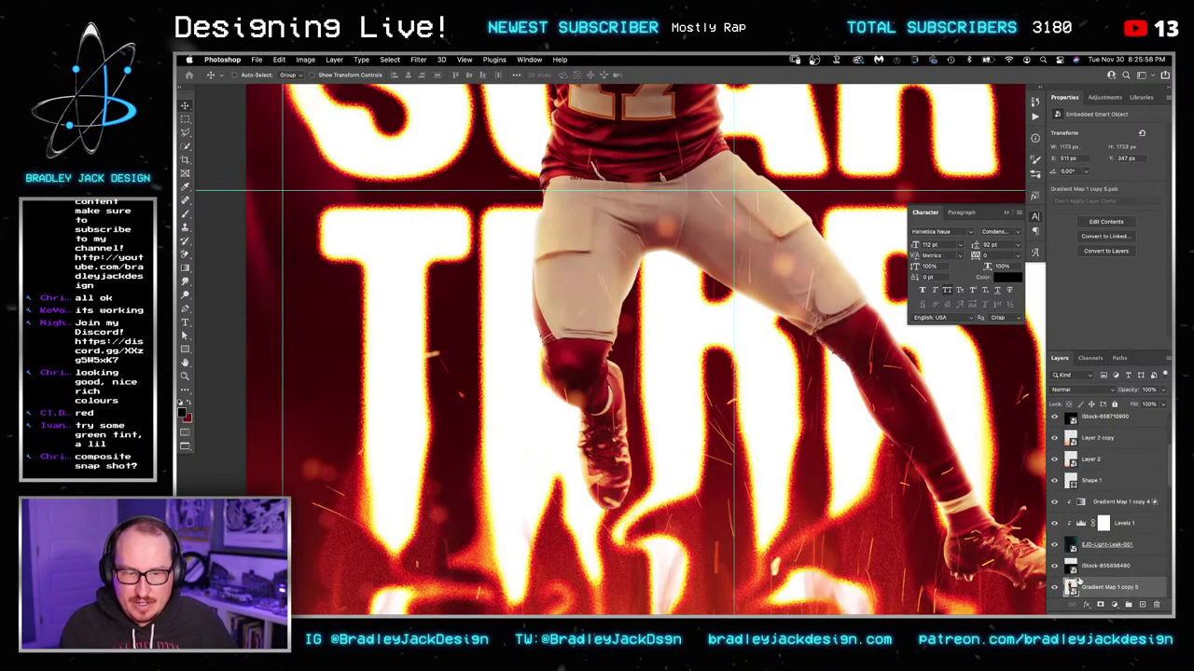
scroll(1091, 578, down, 2)
scroll(1089, 576, down, 1)
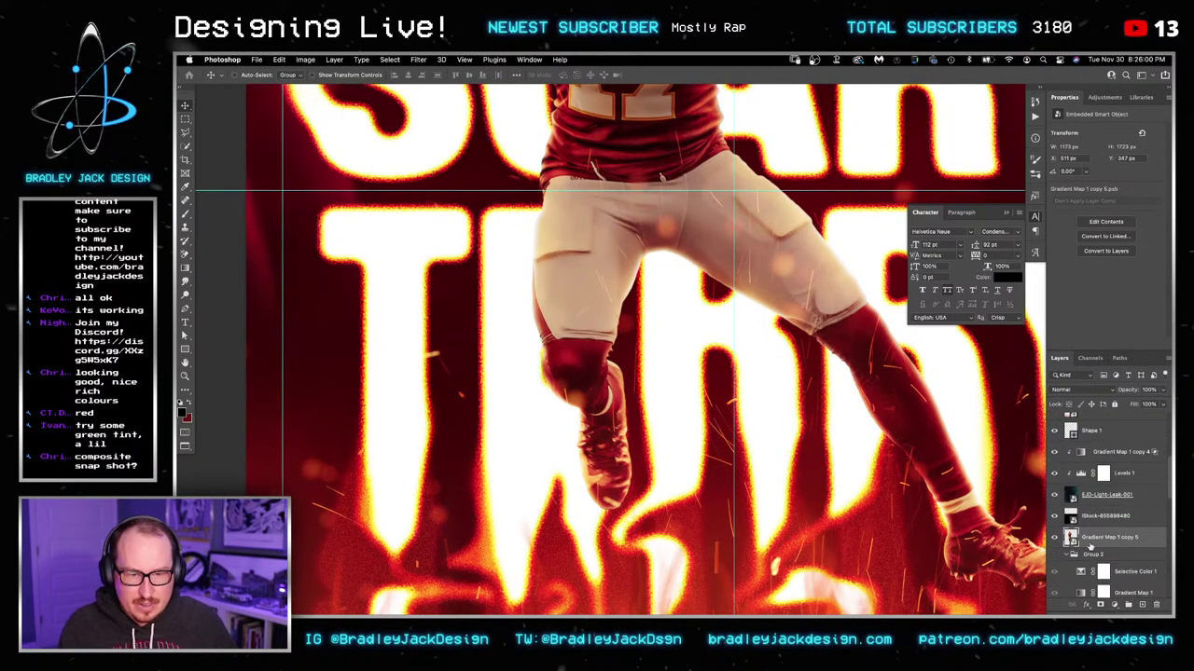
click(420, 59)
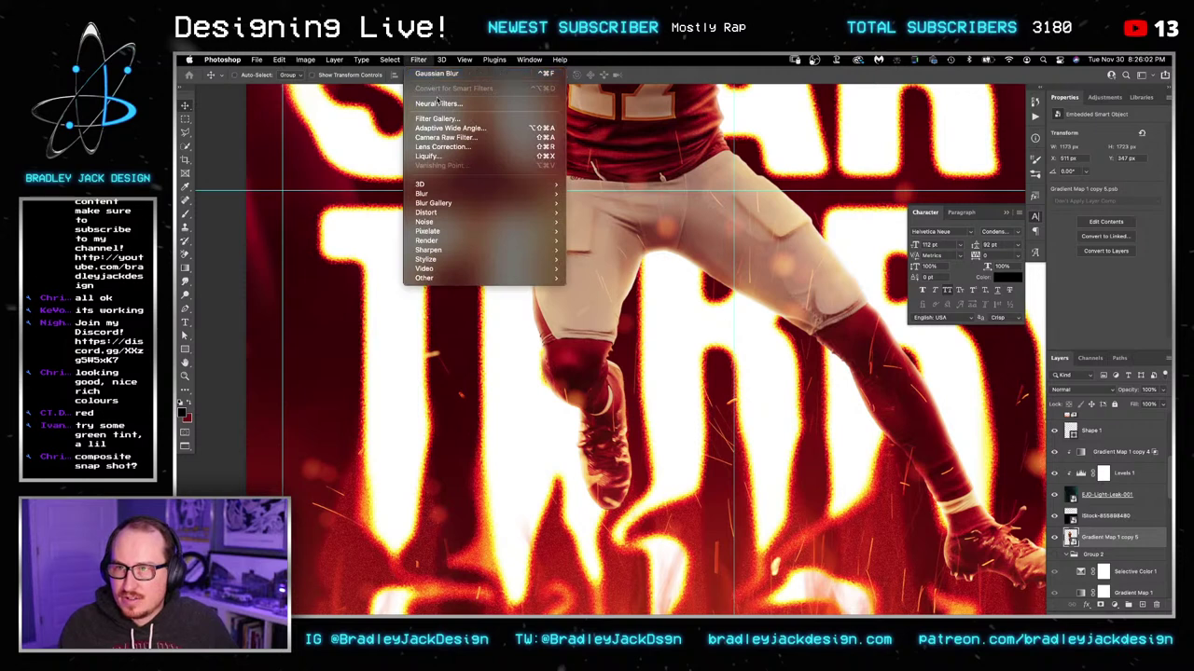
mouse_move(467, 213)
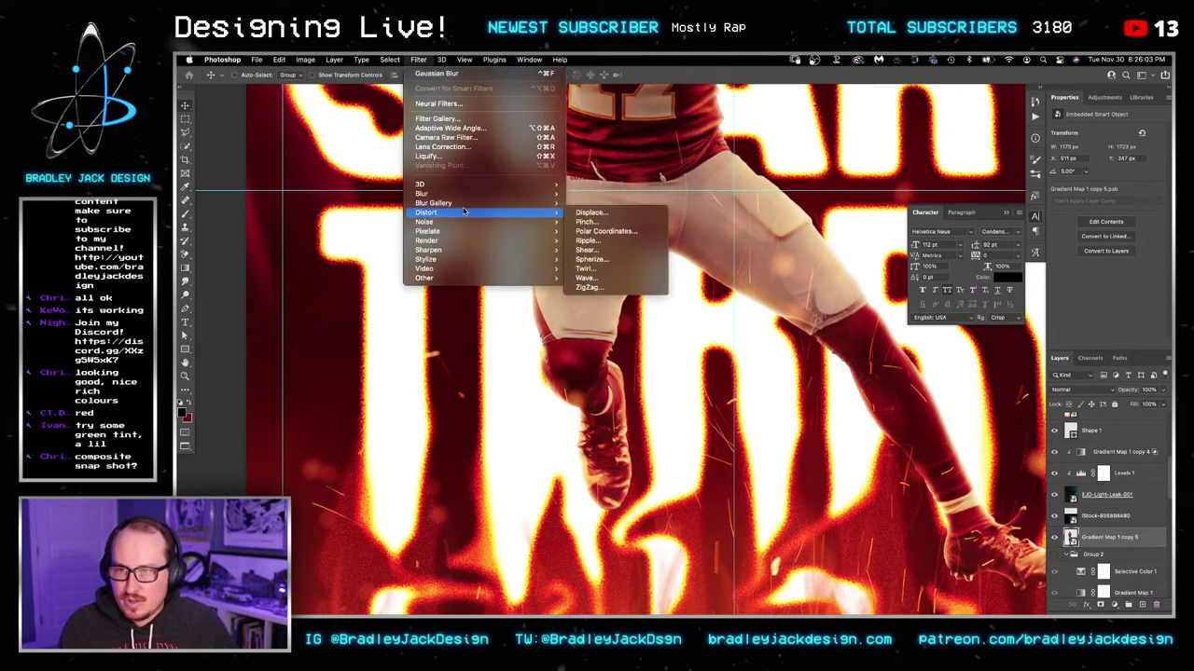
click(606, 212)
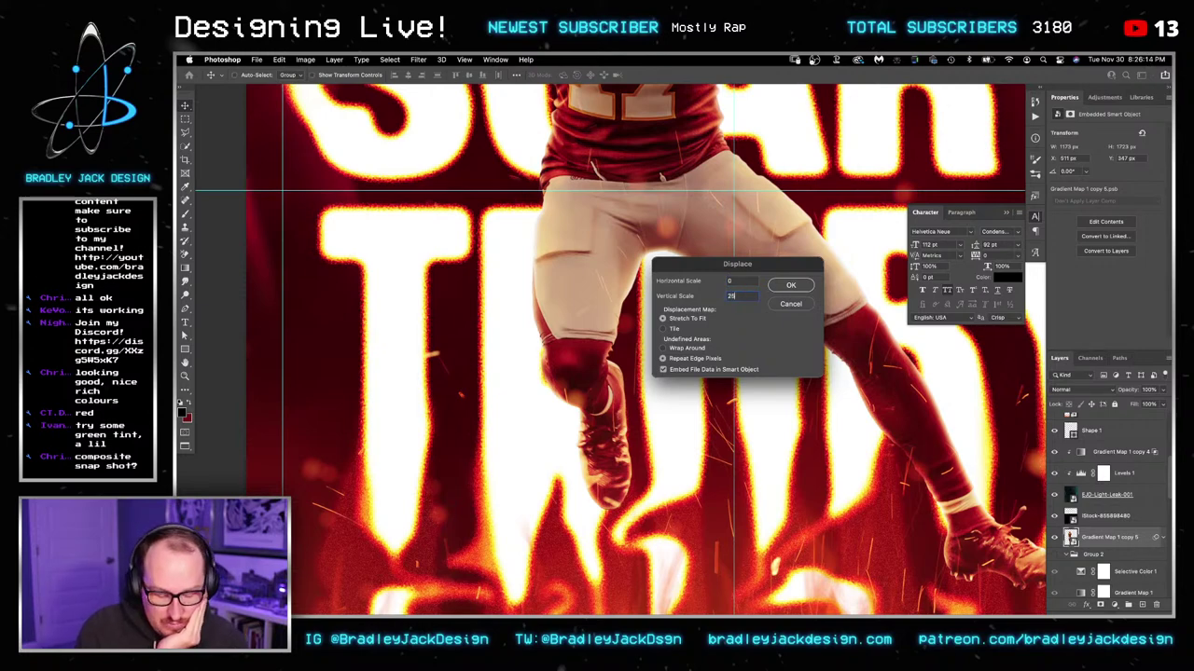
key(Return)
click(549, 169)
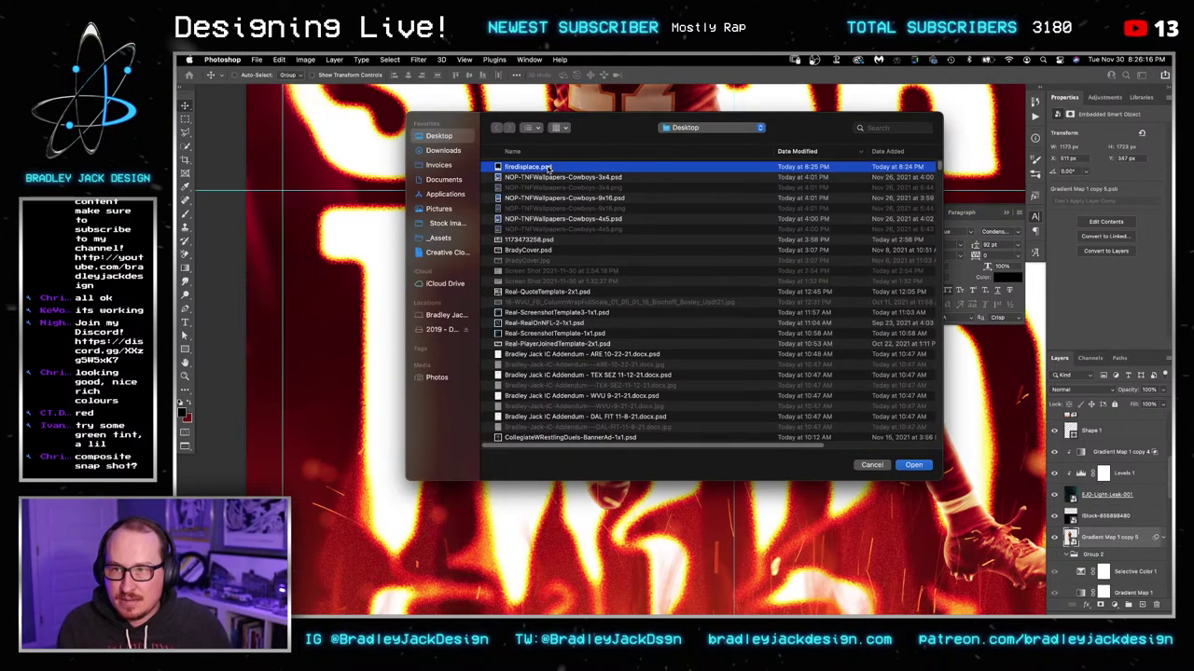
double_click(550, 168)
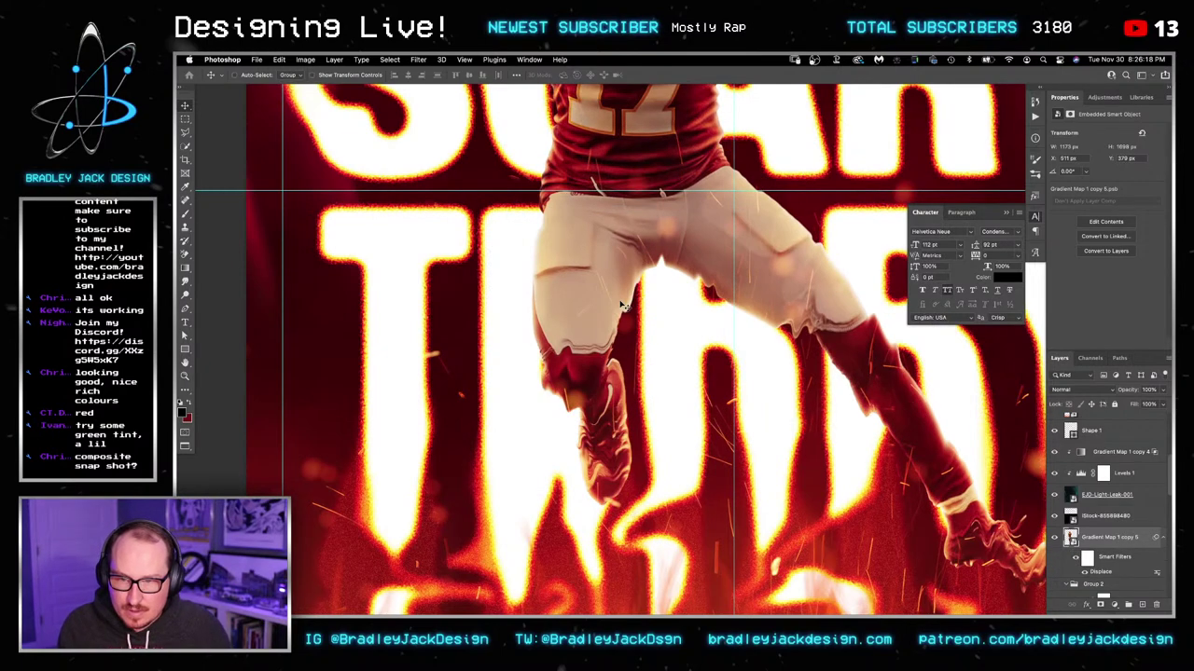
Step: Set the player's Displace filter to vertical scale 10 and reload firedisplace.psd as its map
drag(817, 438, 647, 330)
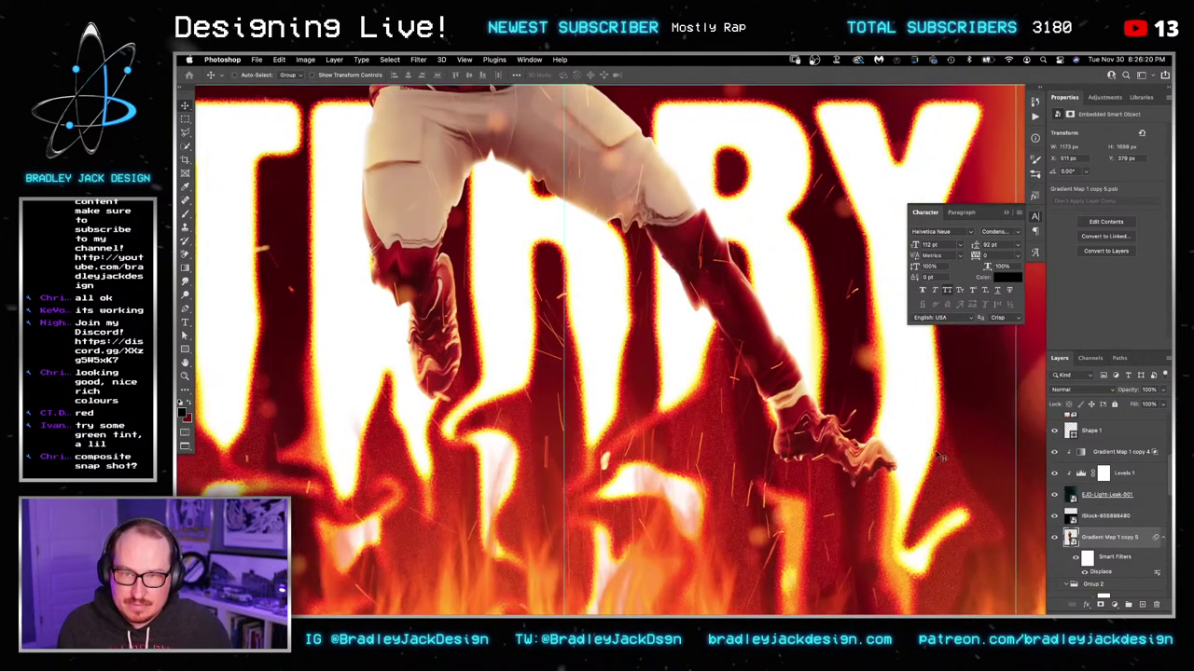
double_click(1103, 572)
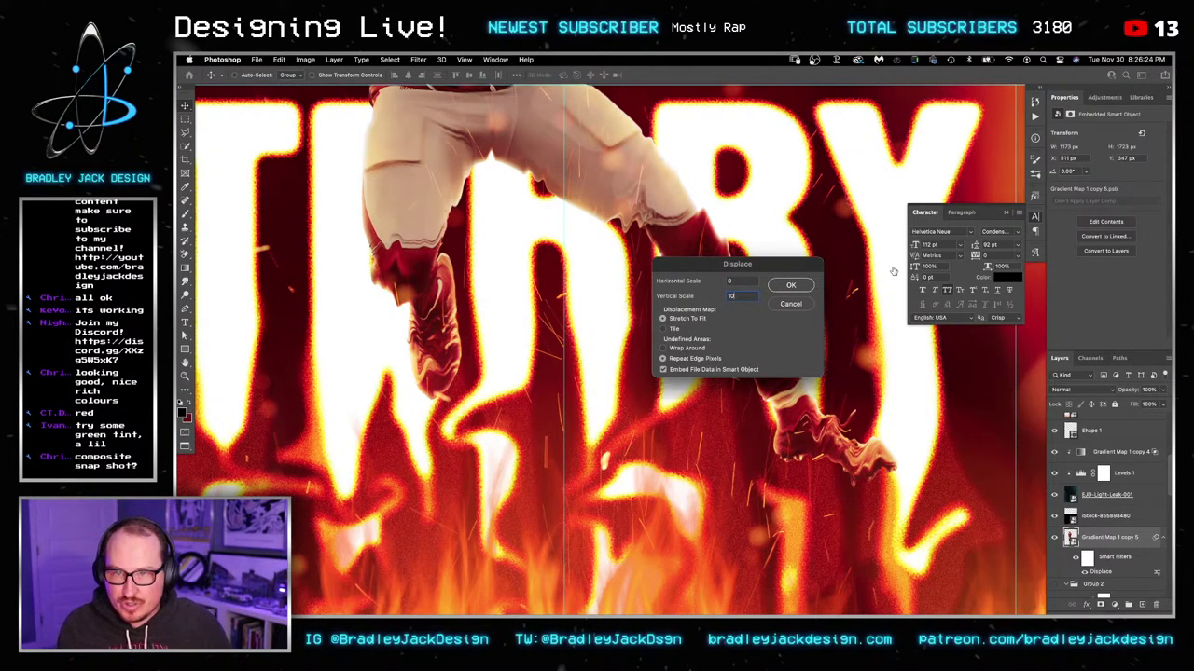
click(791, 285)
click(548, 168)
double_click(548, 168)
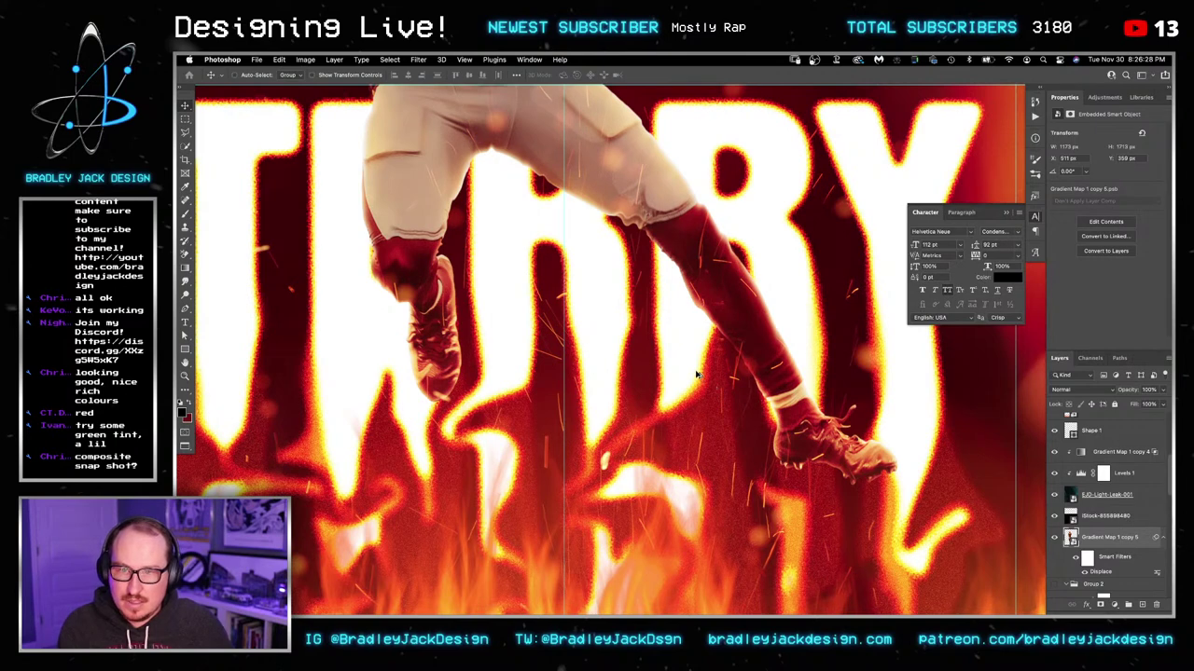
Step: In the fire displacement map document, move the Layer 1 flames straight down to about Y 1141 px
scroll(694, 373, down, 8)
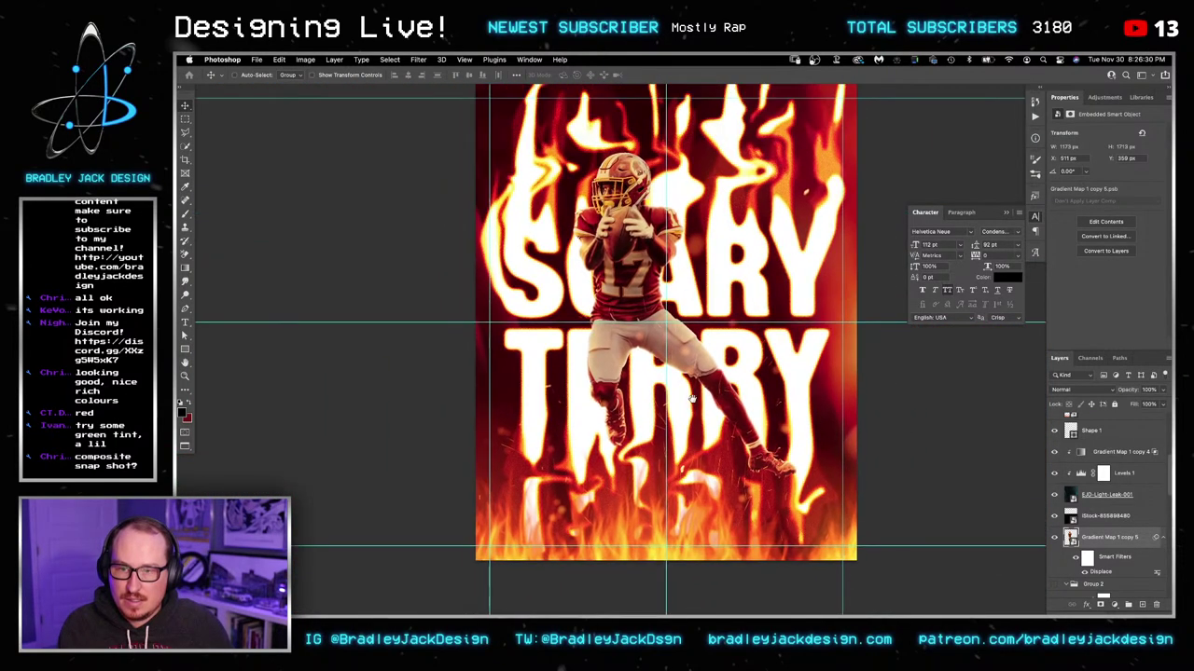
key(ctrl+Tab)
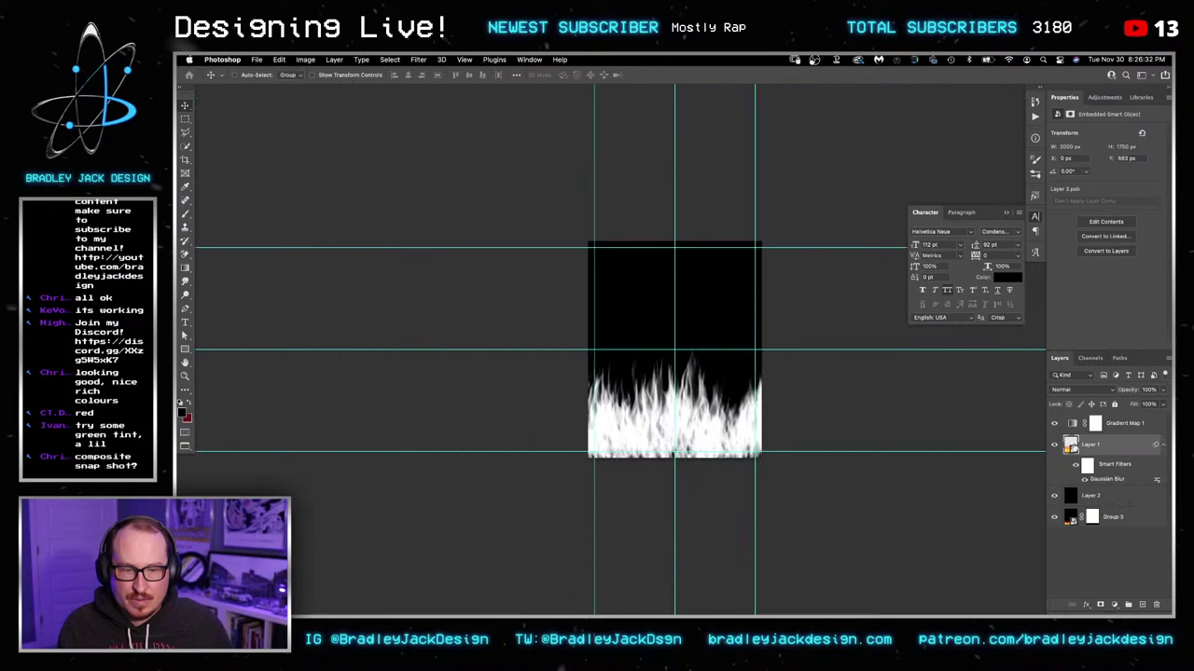
drag(653, 417, 653, 440)
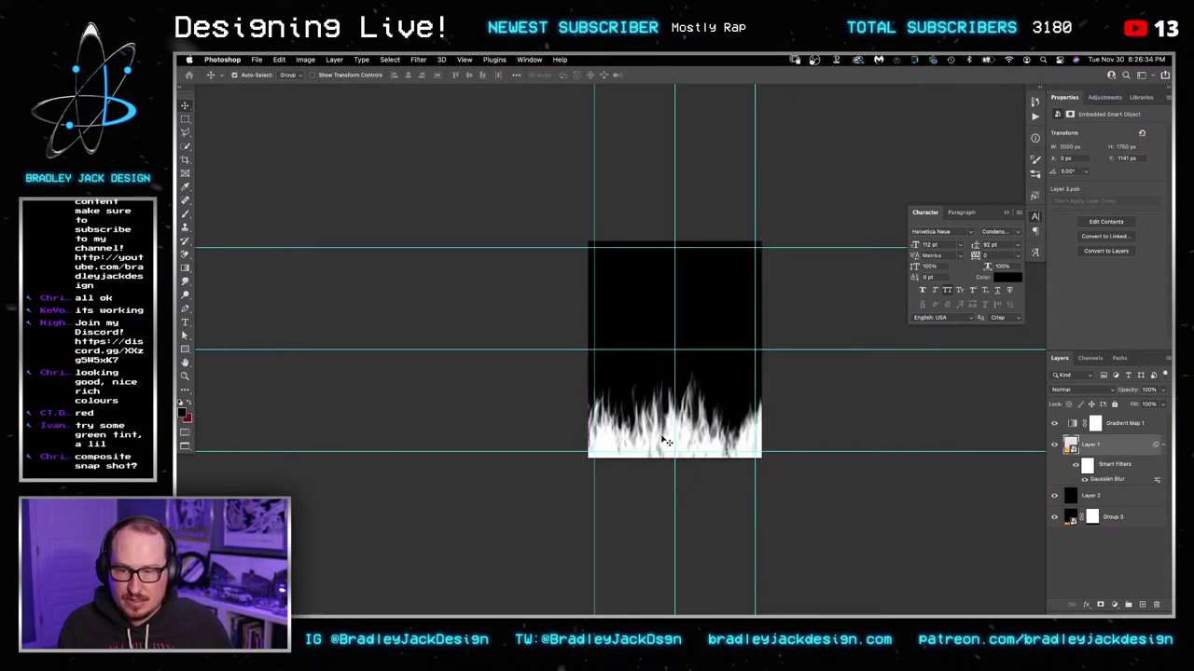
Step: Reload firedisplace.psd in the poster player's Displace filter, keeping the scales, and inspect the legs up close
key(ctrl+Tab)
double_click(1126, 594)
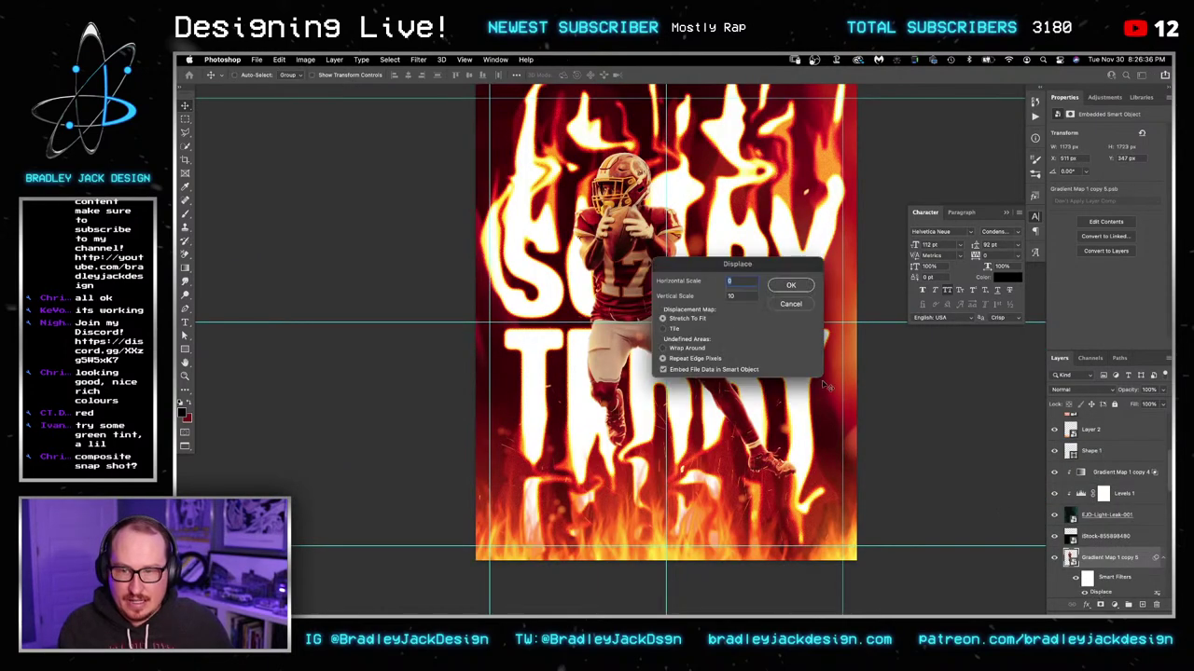
click(790, 285)
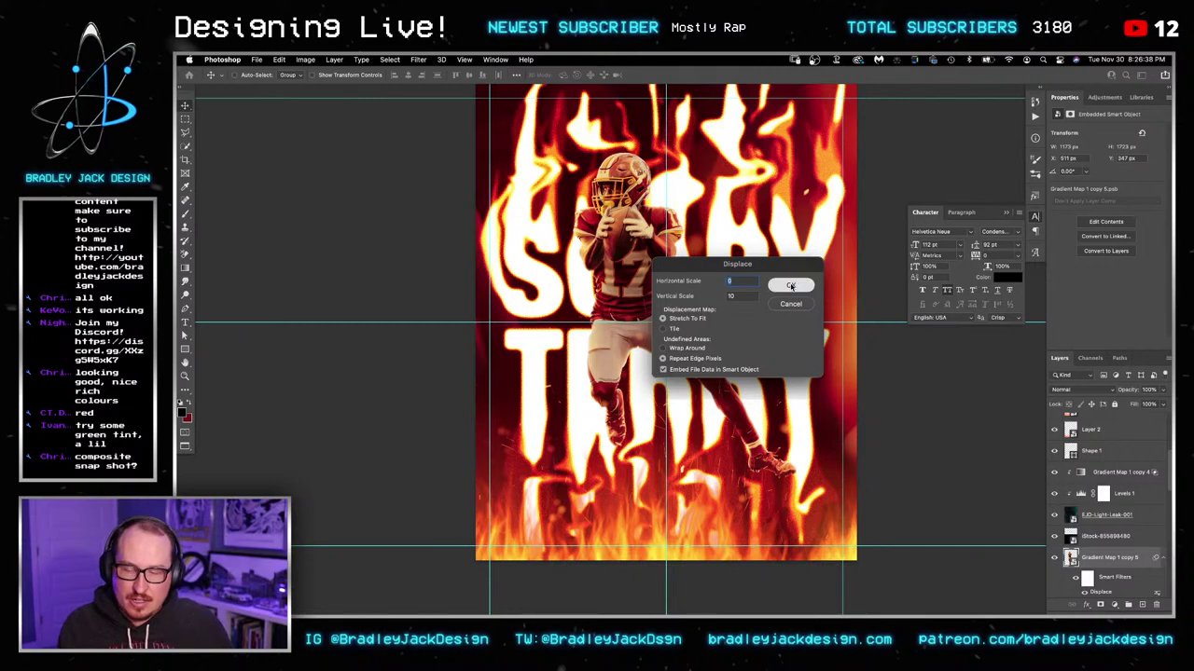
double_click(529, 167)
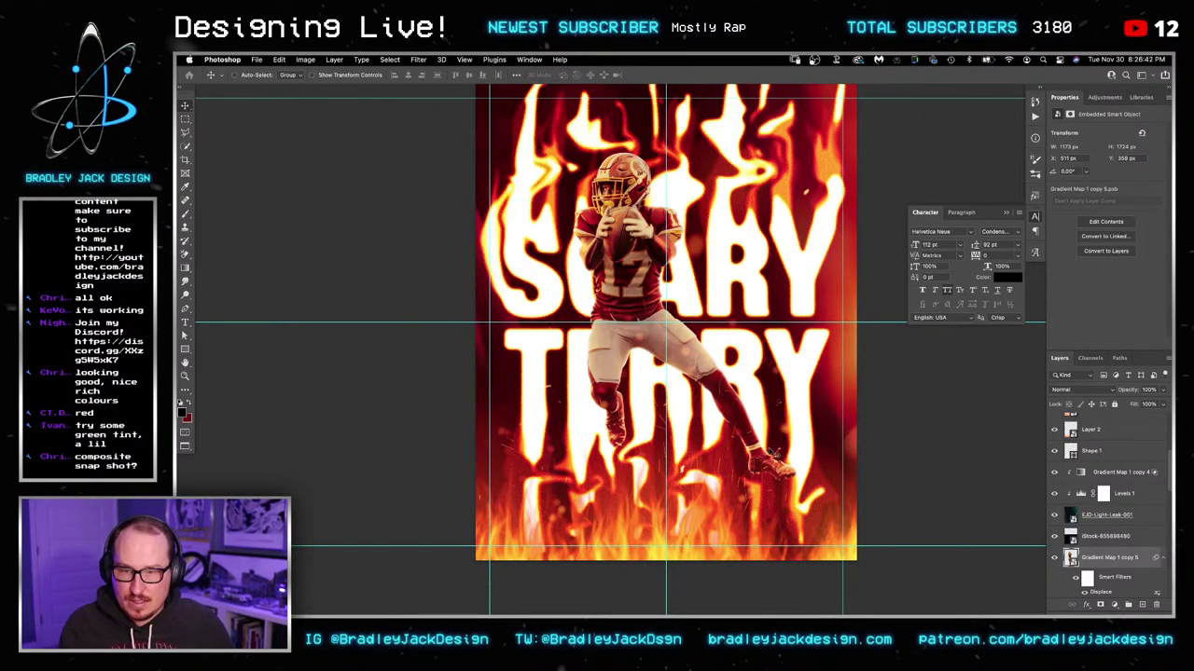
key(z)
drag(775, 454, 810, 469)
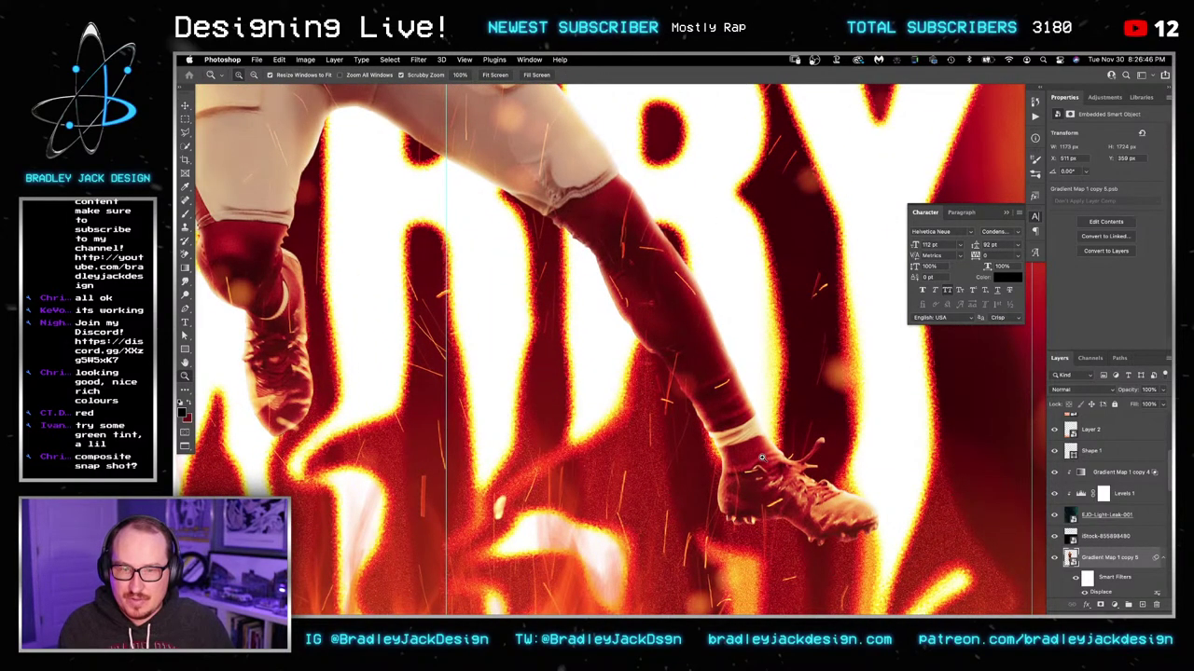
drag(762, 452, 723, 452)
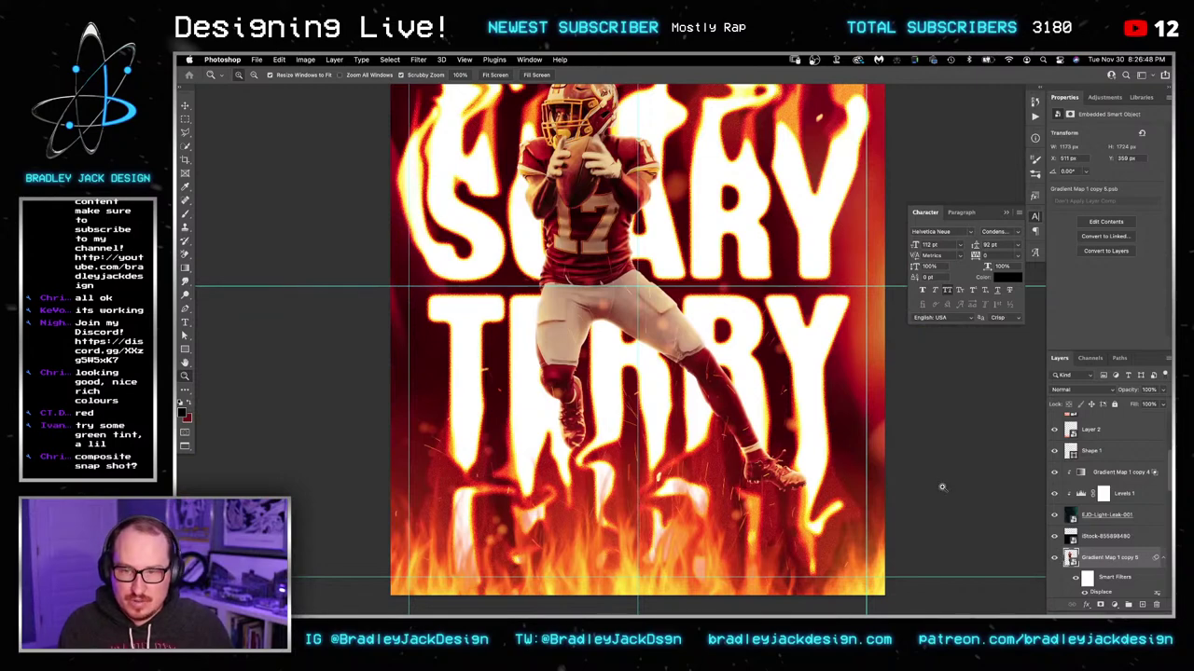
click(1088, 579)
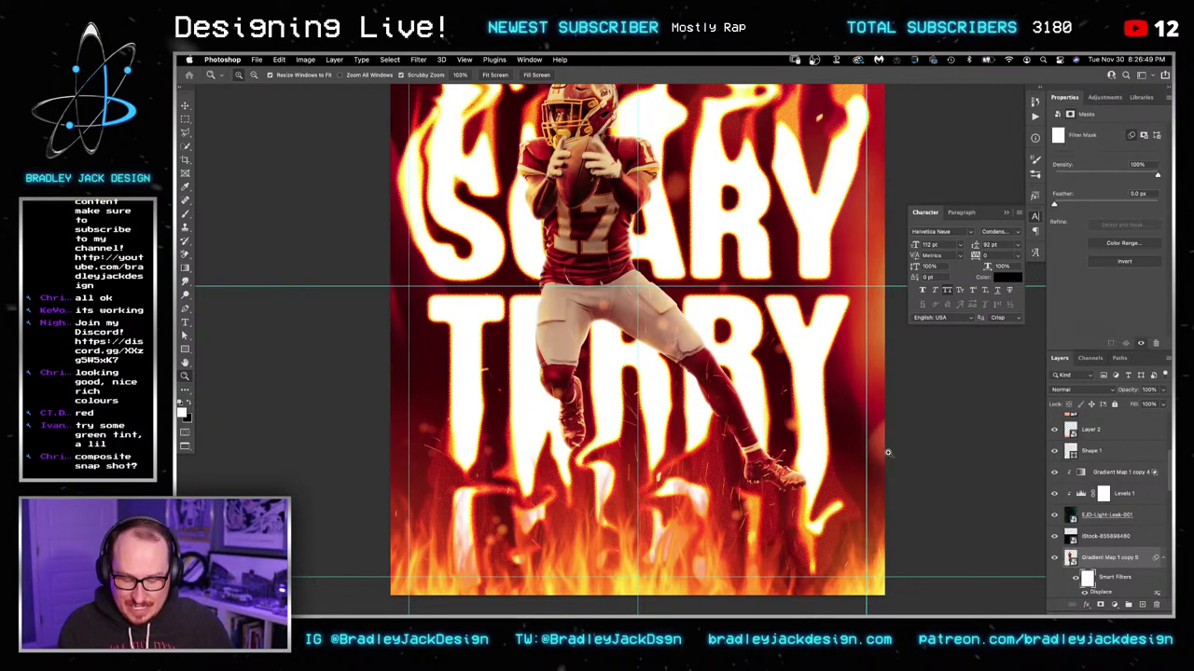
key(c)
click(691, 356)
key(b)
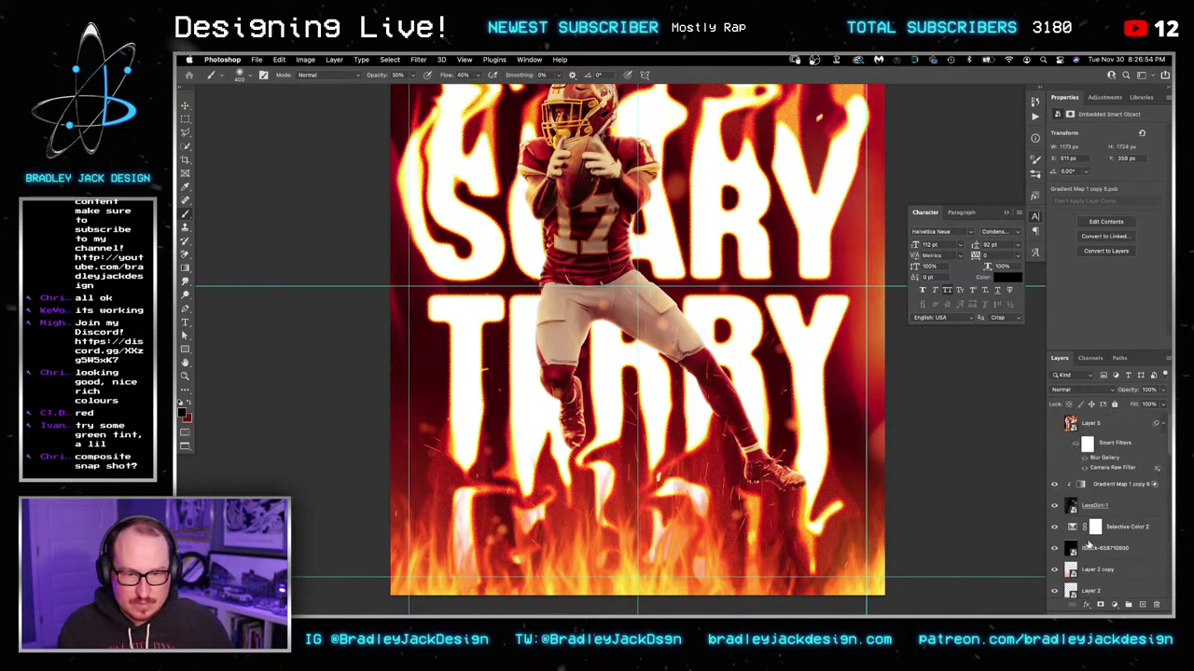
click(1111, 491)
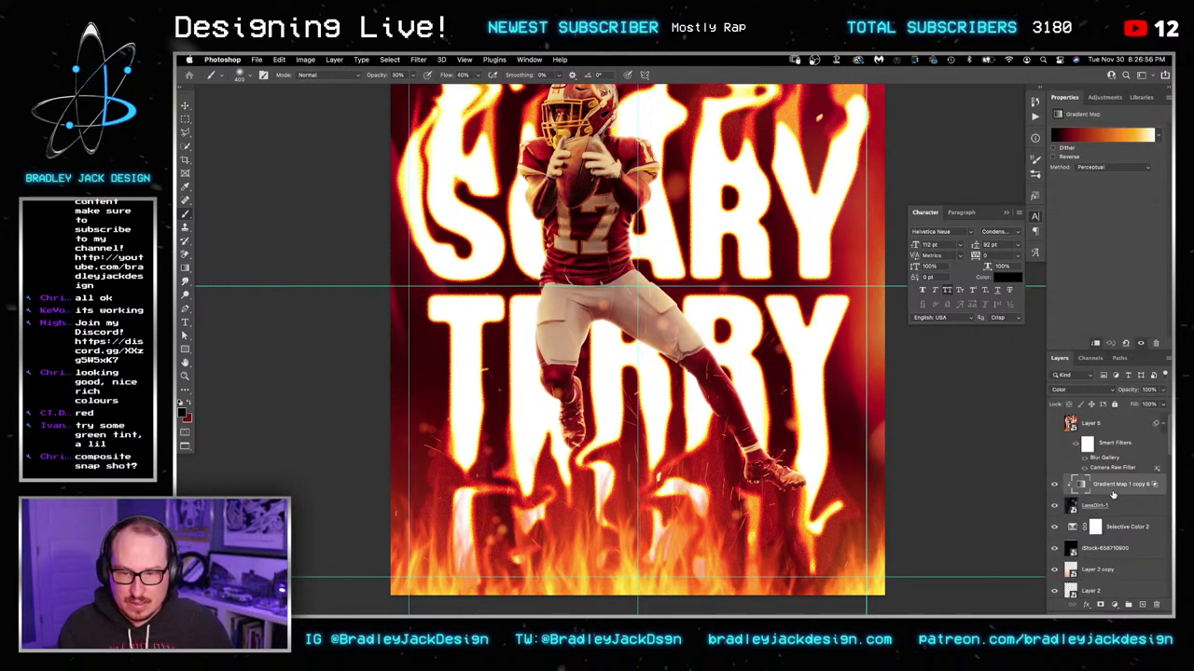
Step: Change the vertical scale of the player's Displace filter and use firedisplace.psd as its displacement map
scroll(1109, 489, down, 5)
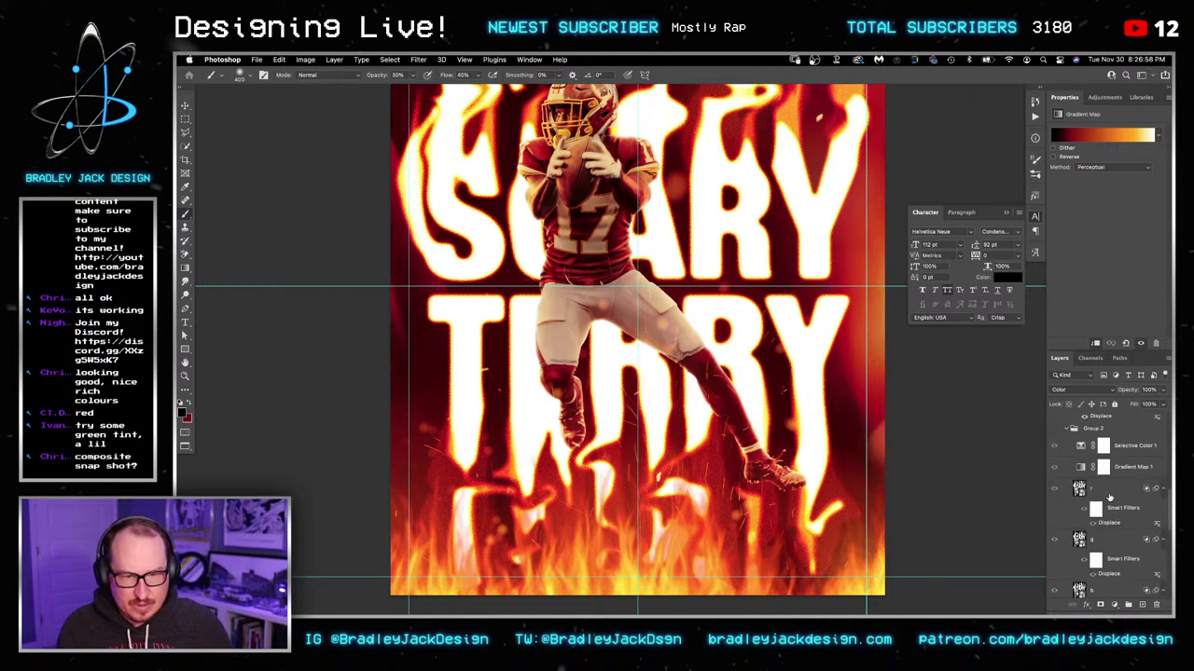
scroll(1107, 518, up, 3)
double_click(1102, 541)
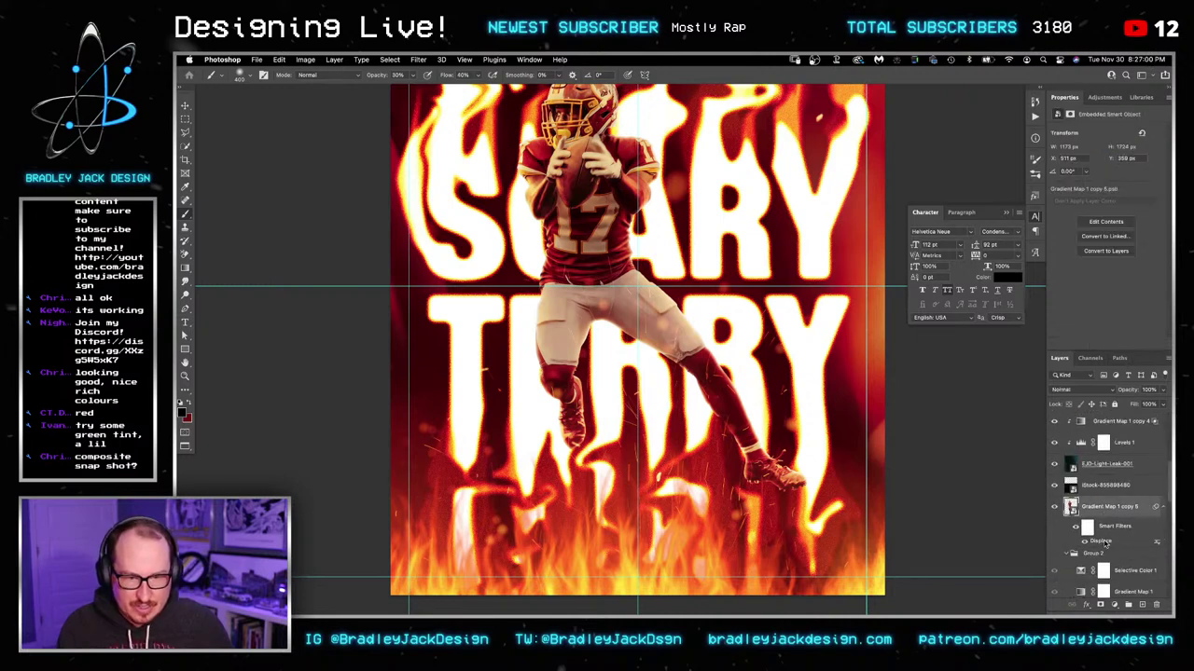
key(Tab)
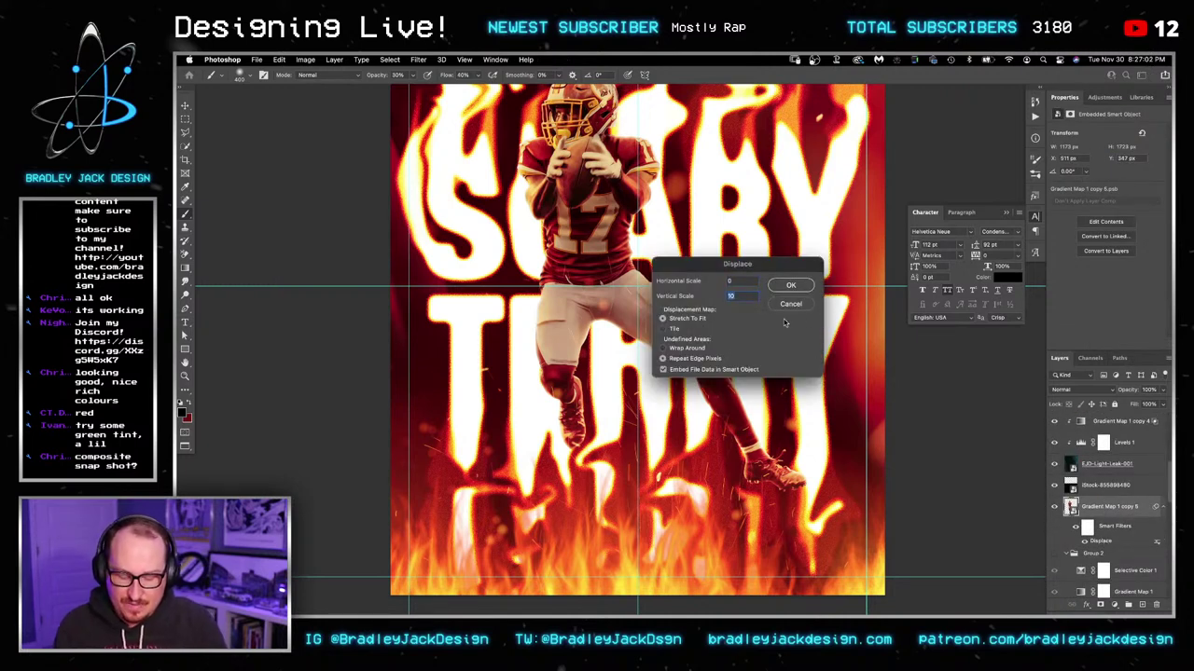
key(Return)
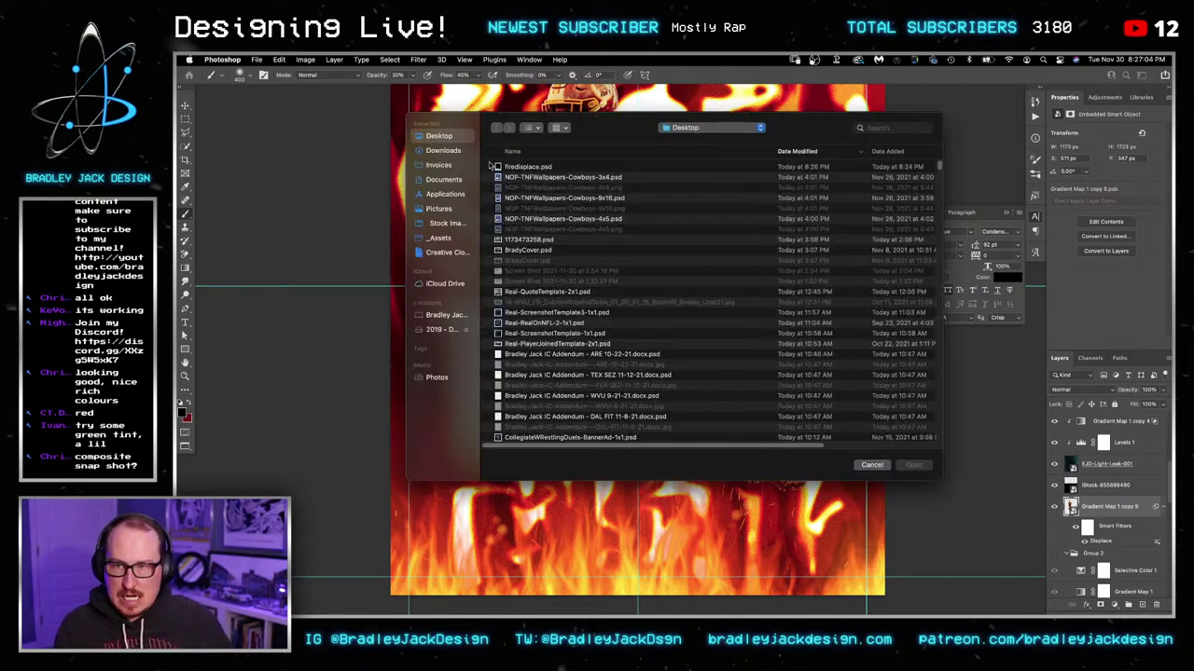
double_click(530, 167)
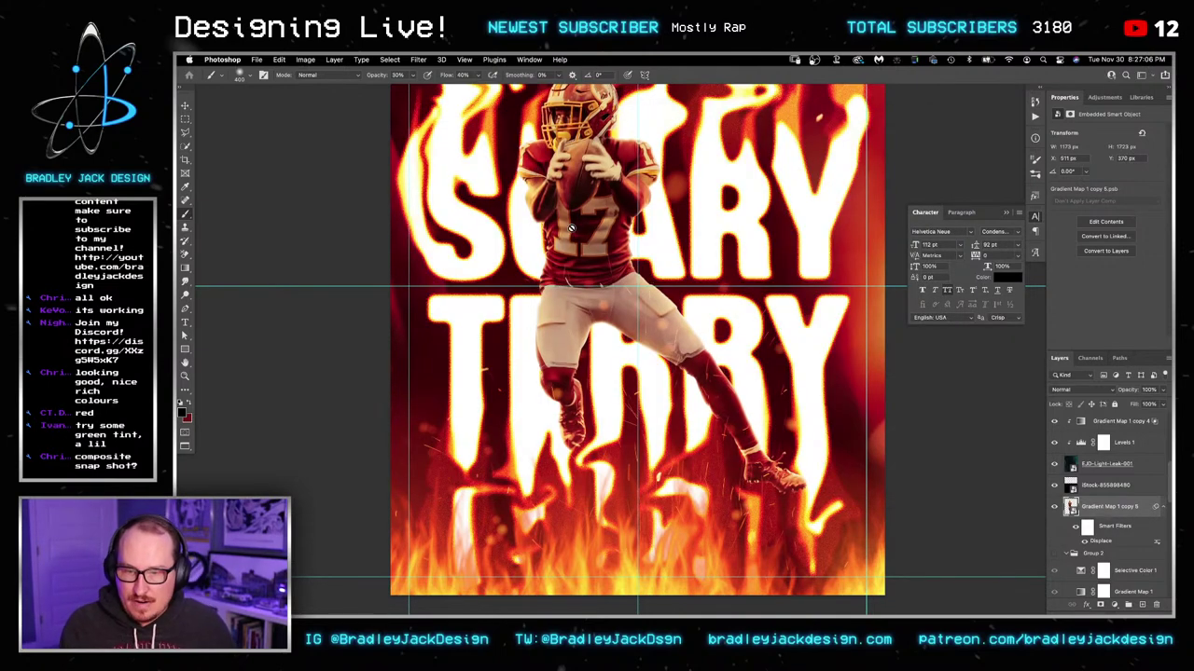
drag(707, 307, 700, 336)
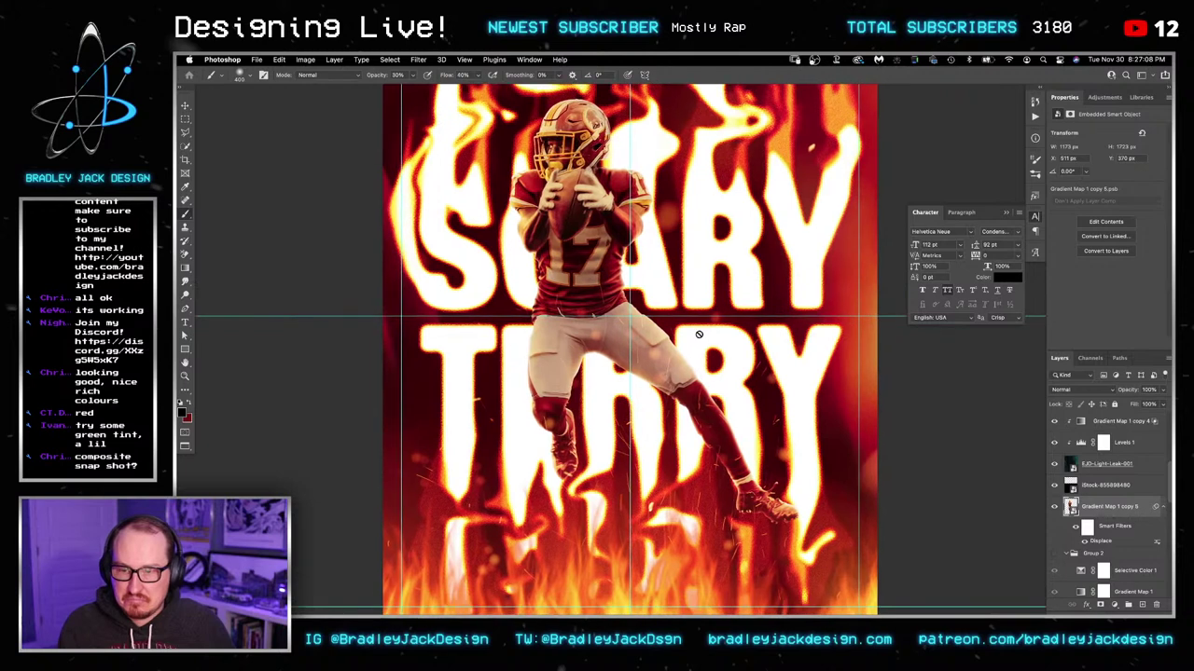
Step: Stamp the visible poster into a new layer above Gradient Map 1 copy 6 and make it a smart object
scroll(1096, 503, up, 5)
click(1105, 489)
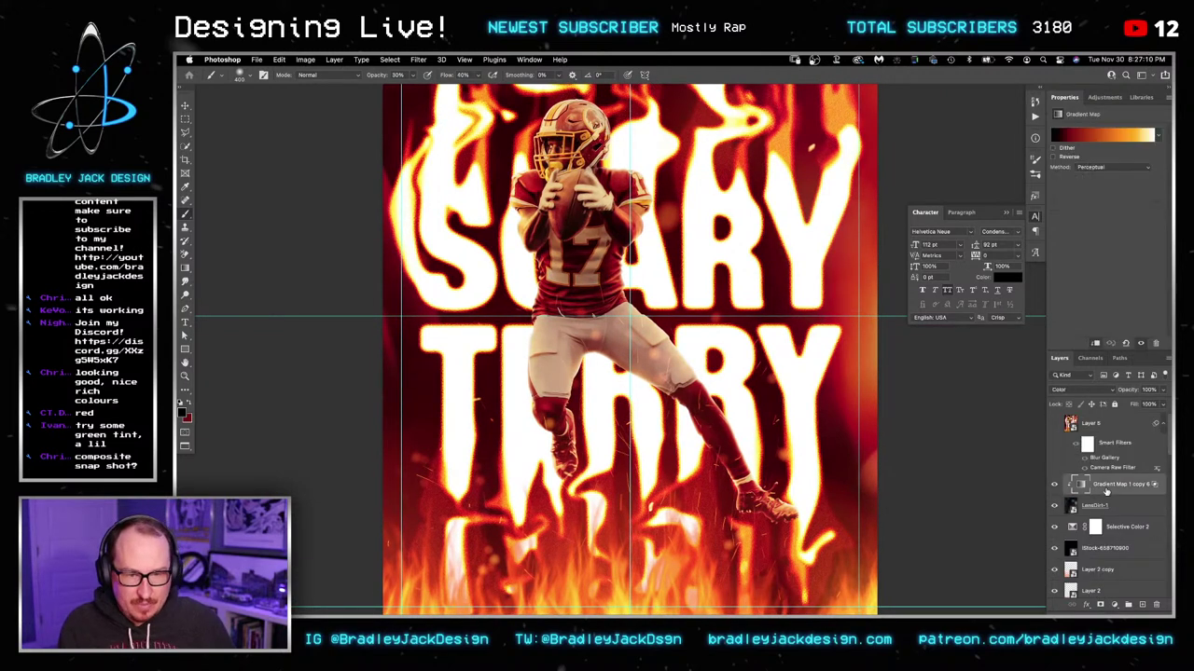
key(super+j)
key(super+alt+shift+o)
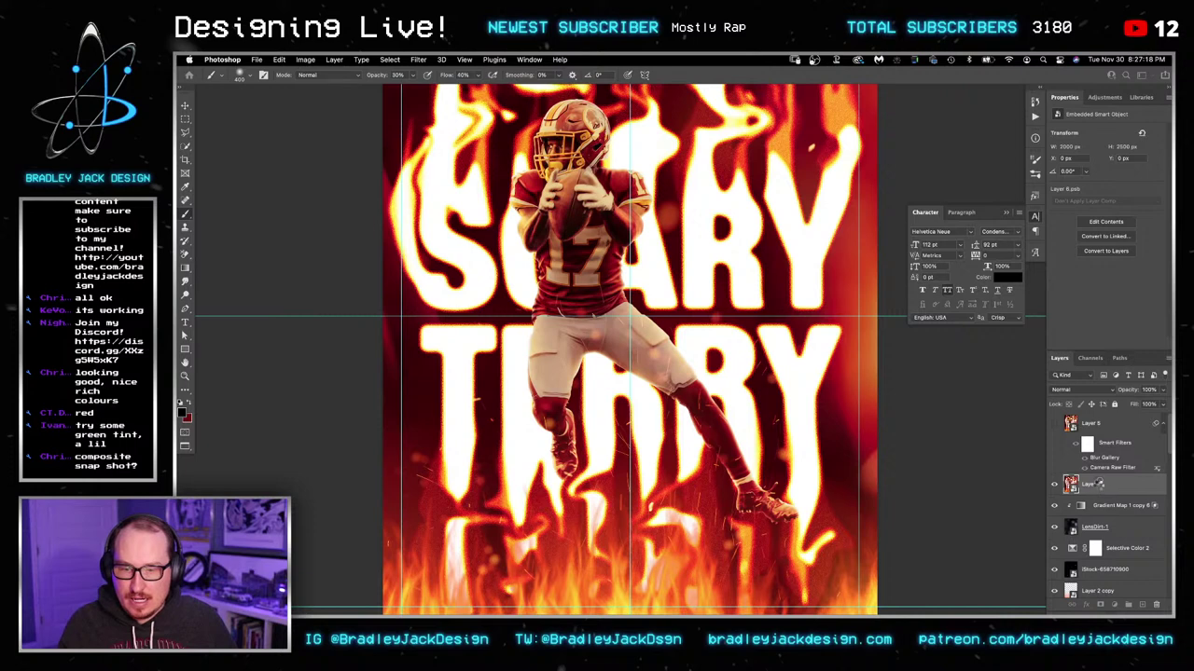
Step: Move the Blur Gallery and Camera Raw smart filters onto the new composite layer, delete the old hidden composite, and compare before and after
drag(1098, 484, 1098, 487)
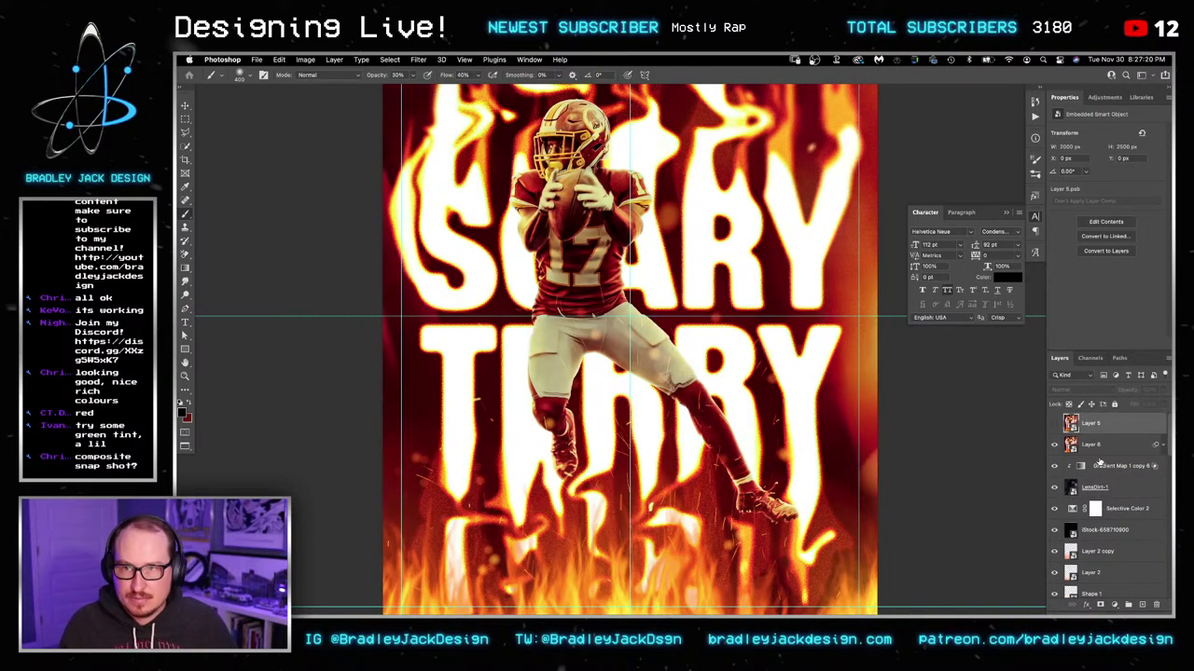
key(Delete)
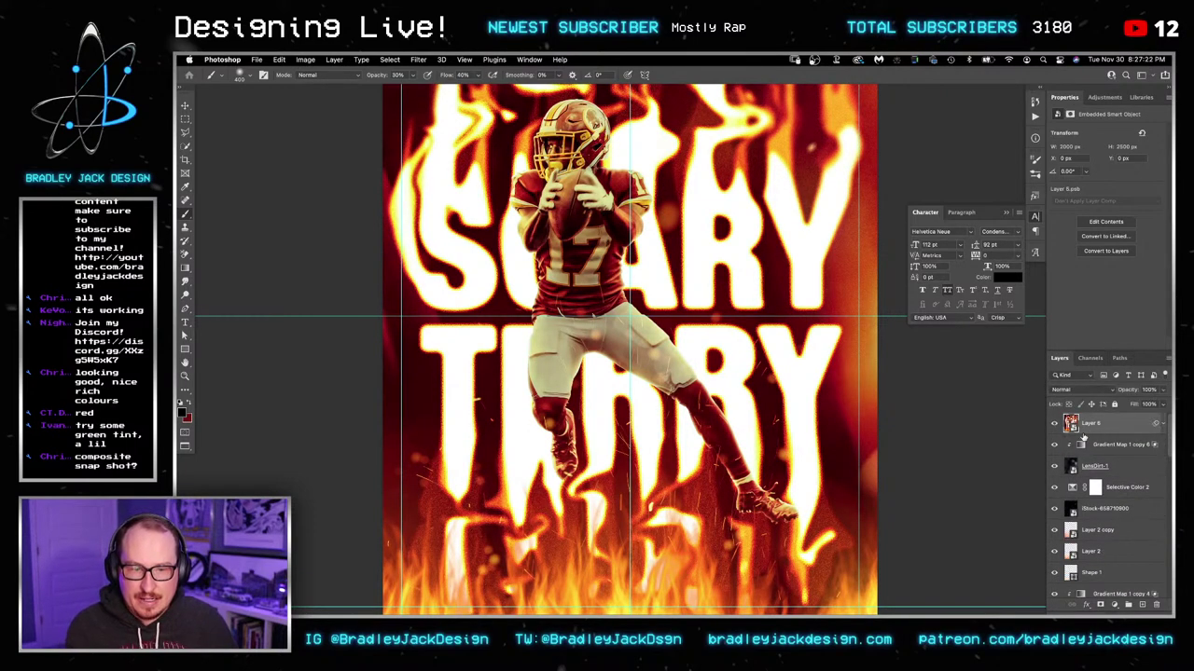
click(1056, 425)
click(1055, 424)
click(1055, 424)
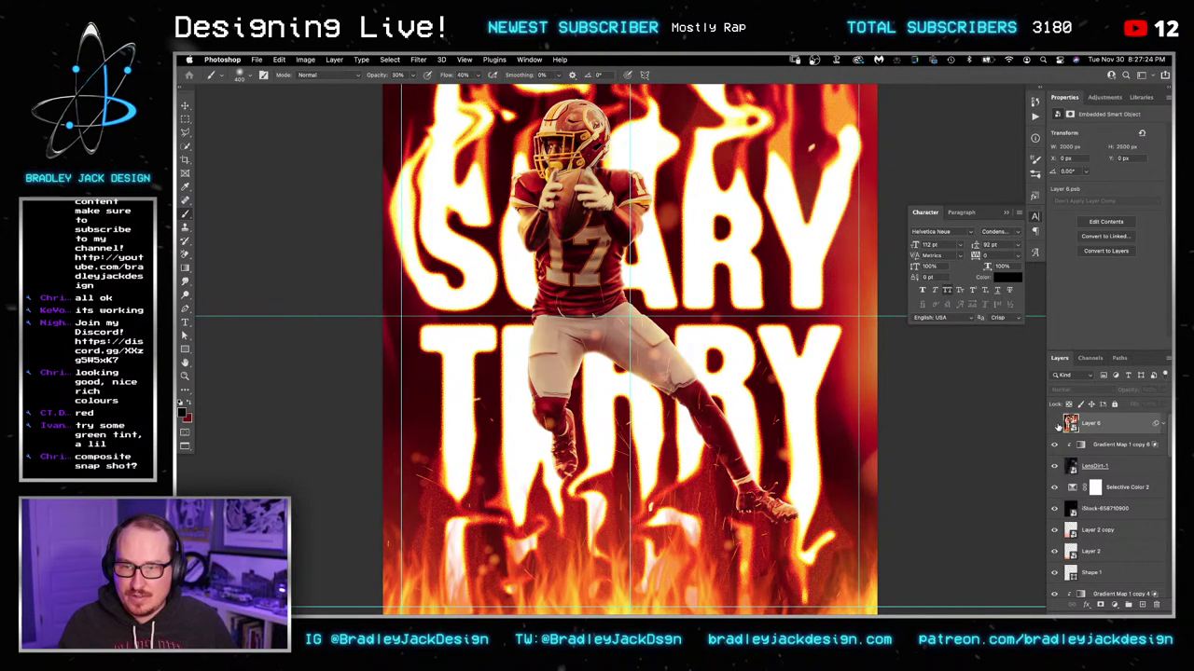
click(1055, 425)
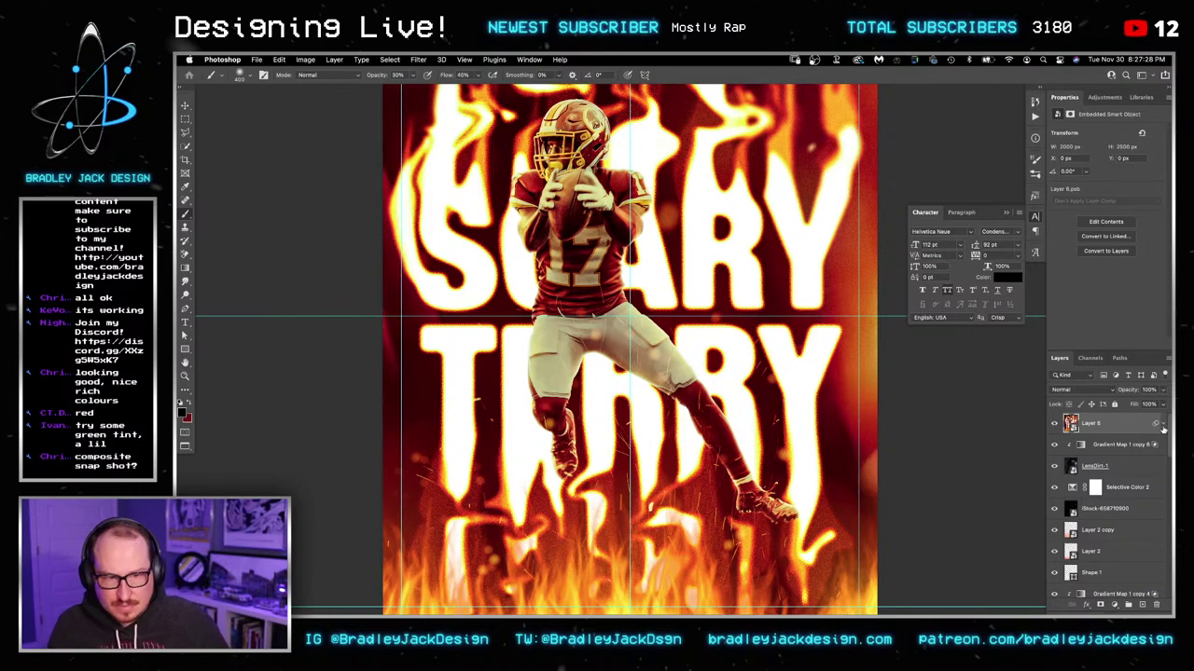
Step: In the composite layer's Camera Raw filter, set Contrast to +10, Texture to +5 and Clarity to +10
double_click(1120, 426)
key(Escape)
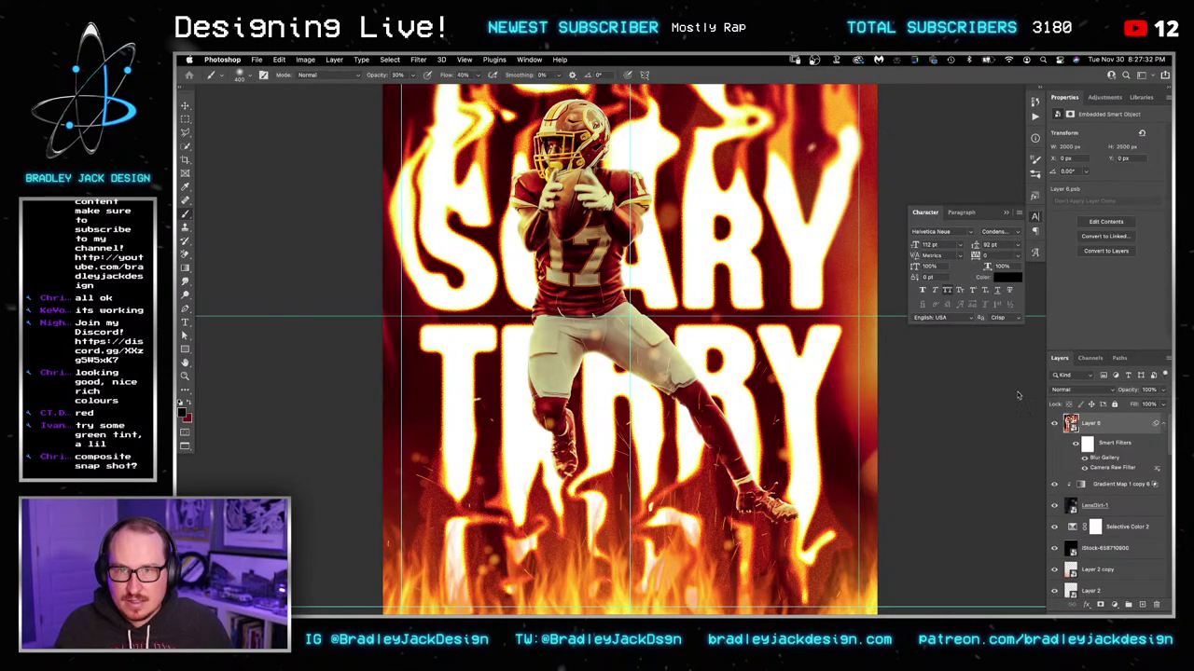
key(shift+super+a)
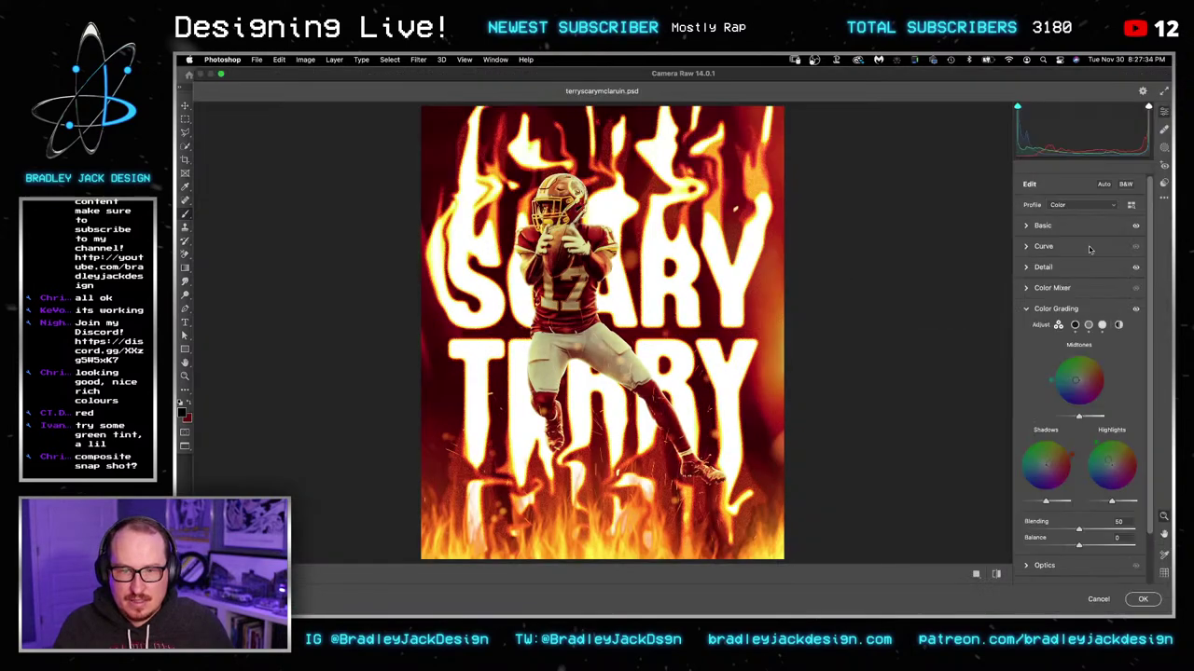
click(1025, 230)
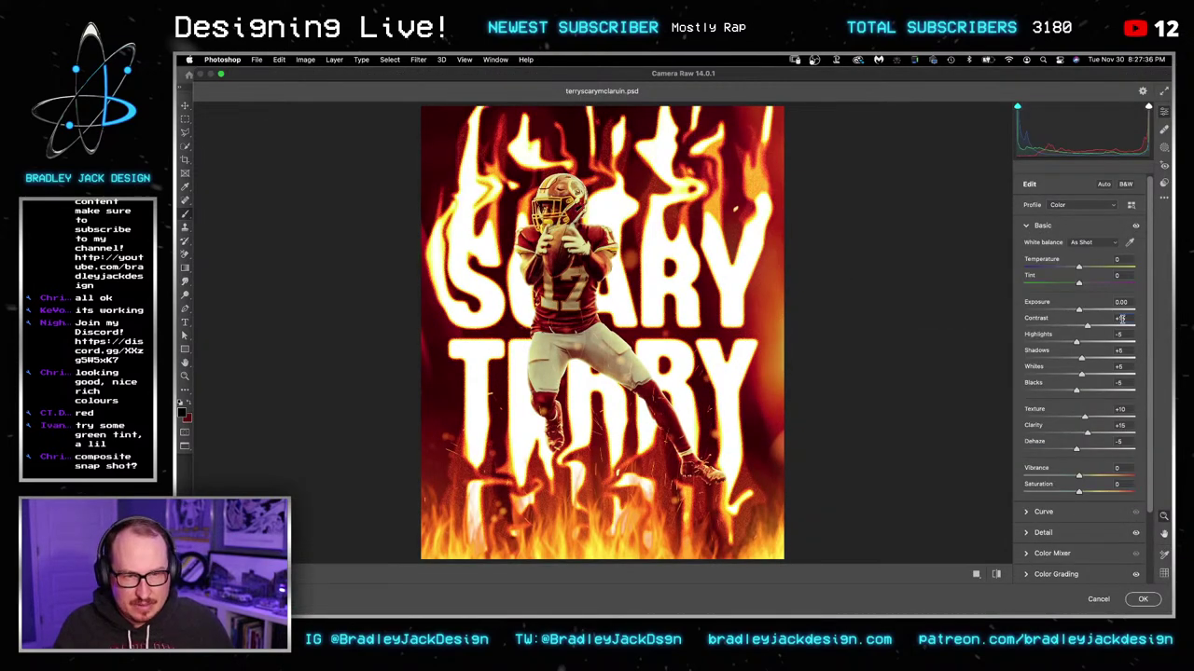
text(10)
key(Tab)
key(Tab)
key(Tab)
key(Tab)
key(Tab)
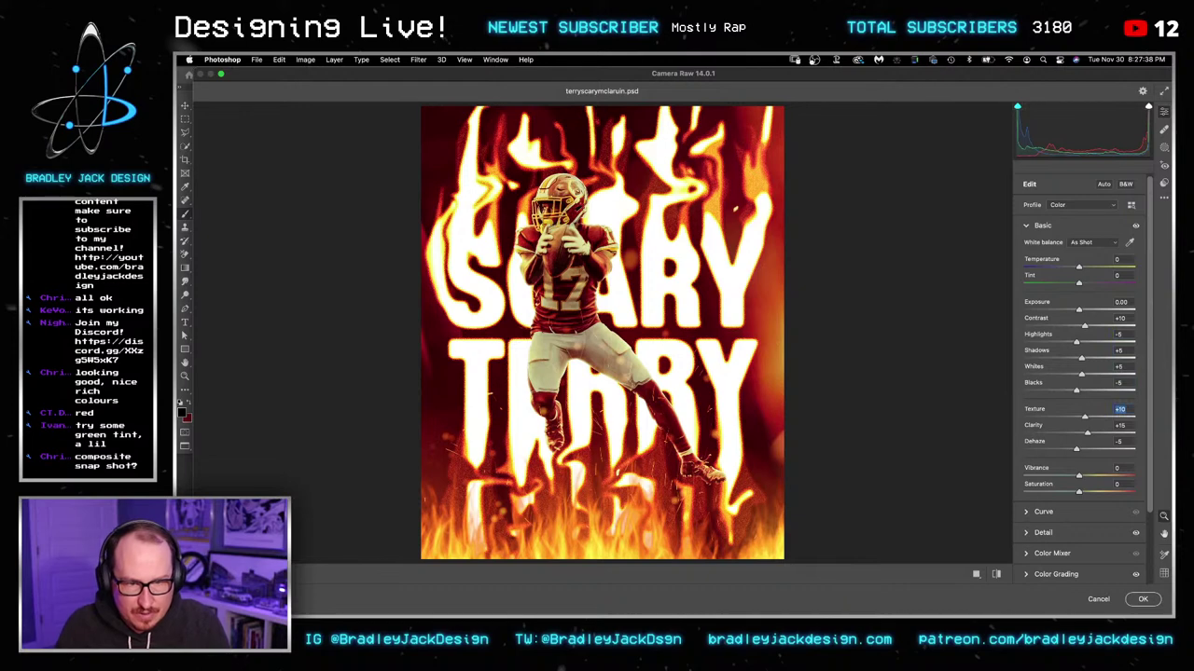
text(5)
key(Tab)
text(10)
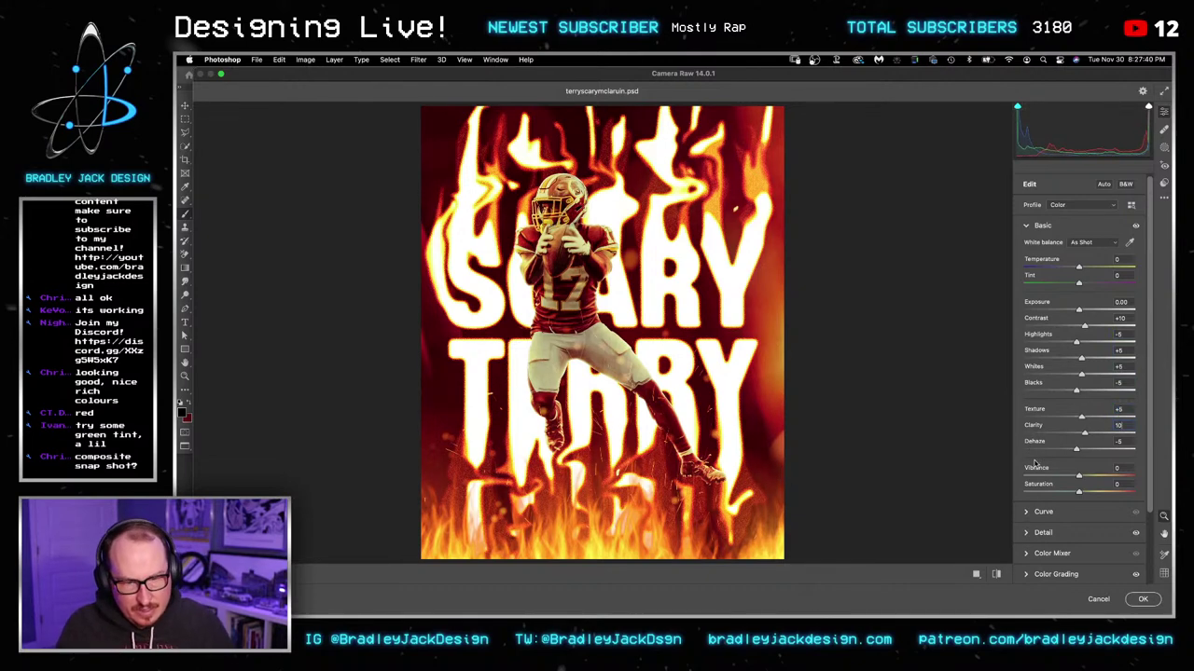
Step: Color-grade the highlights to hue 125, saturation 13 and the midtones to hue 41, saturation 10, then apply the Camera Raw filter
click(1027, 555)
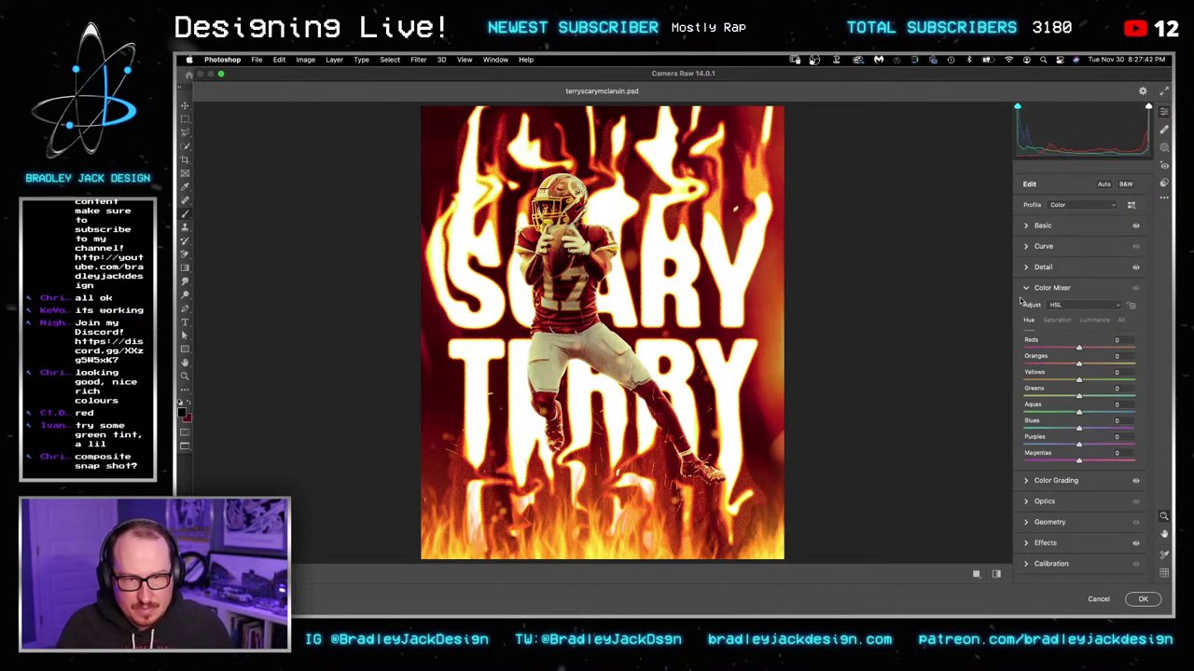
click(1027, 480)
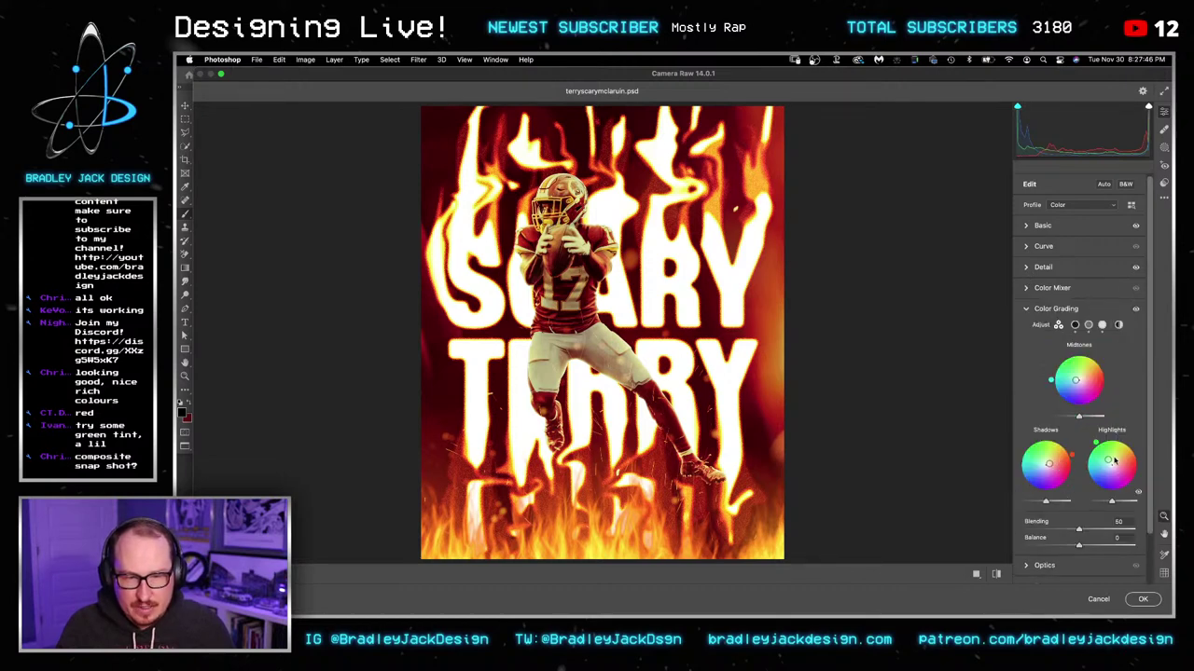
drag(1108, 462, 1109, 462)
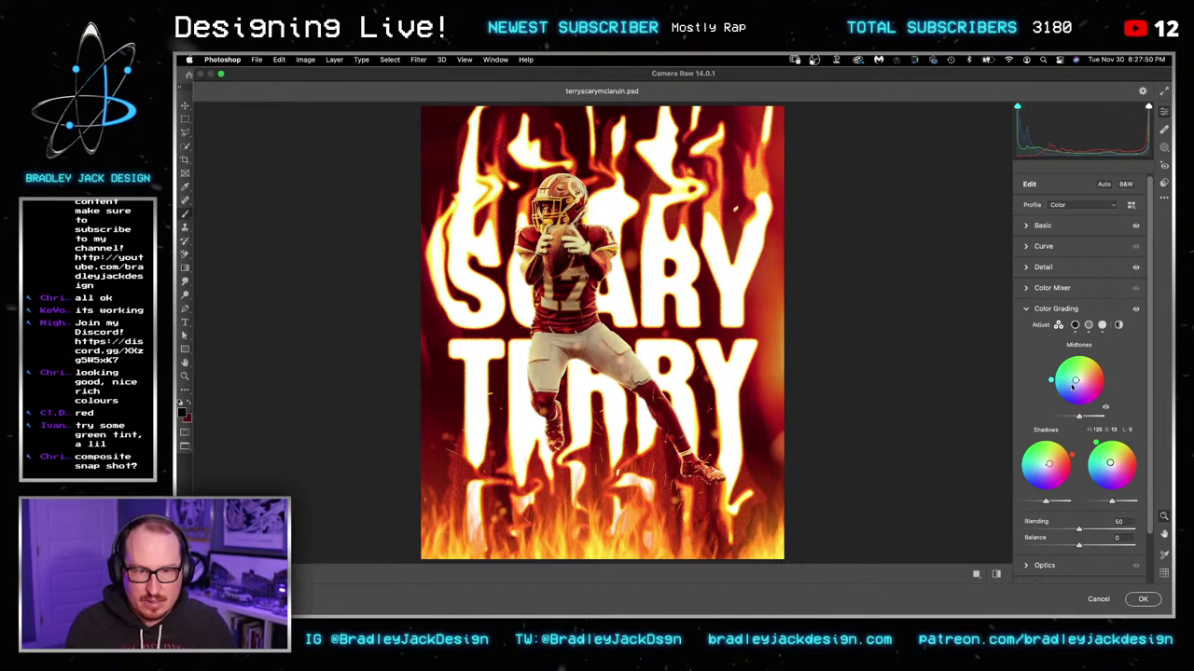
drag(1075, 380, 1109, 365)
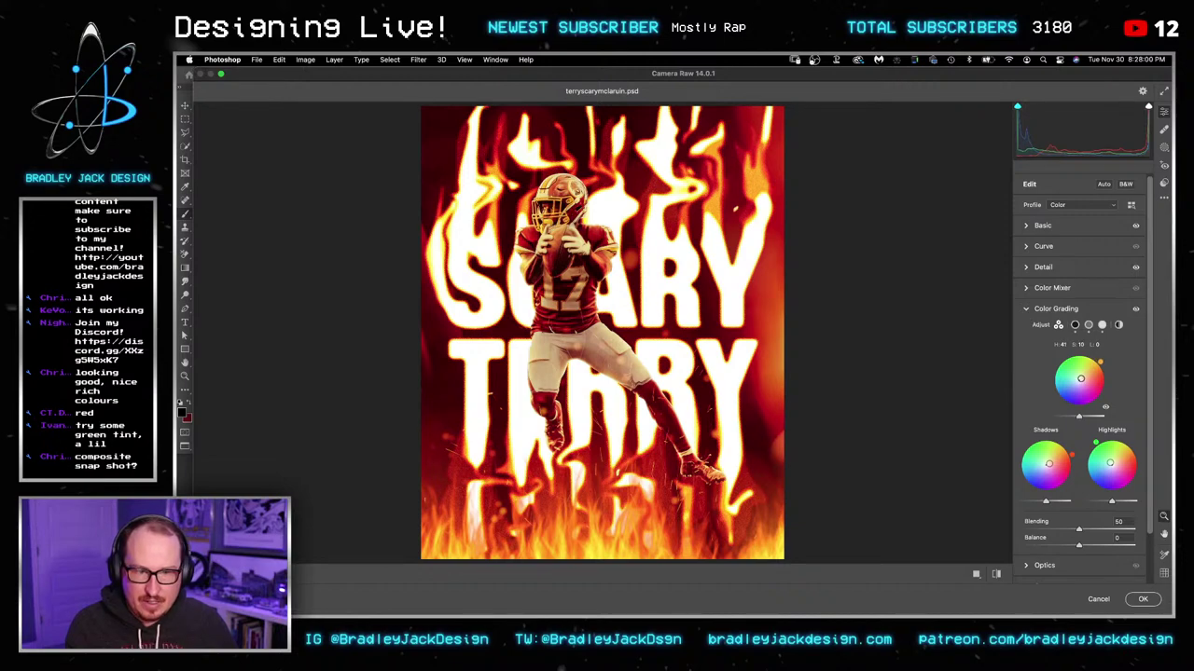
key(Return)
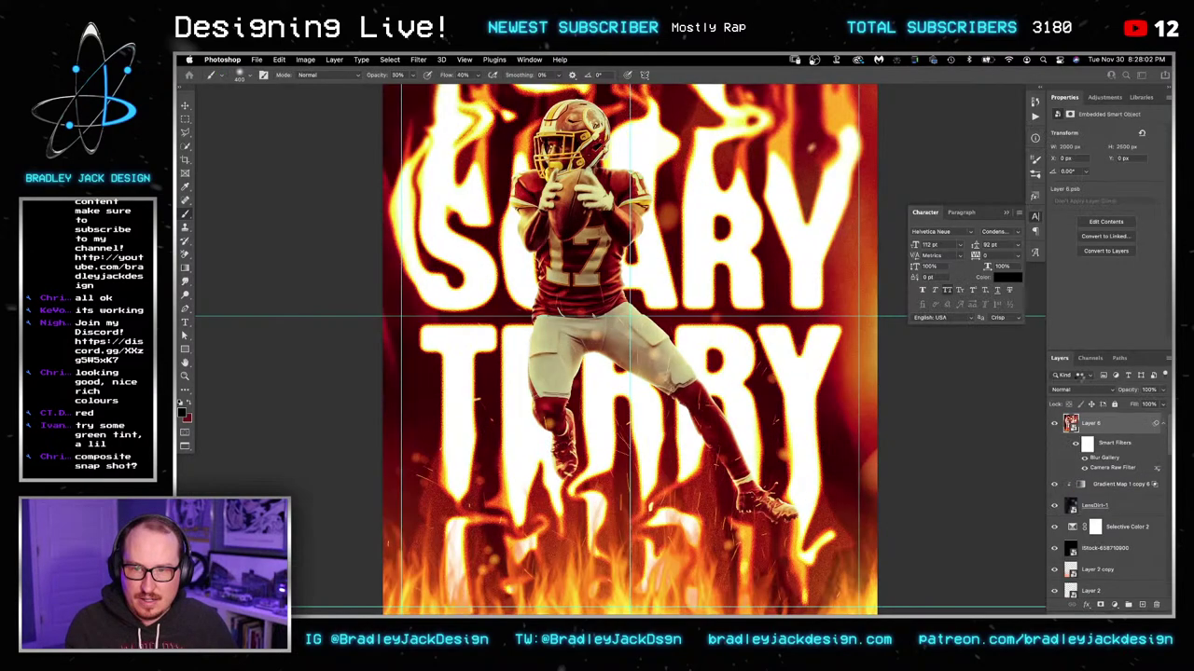
Step: Review the whole poster fitted to the screen with the interface panels hidden
key(3)
key(ctrl+0)
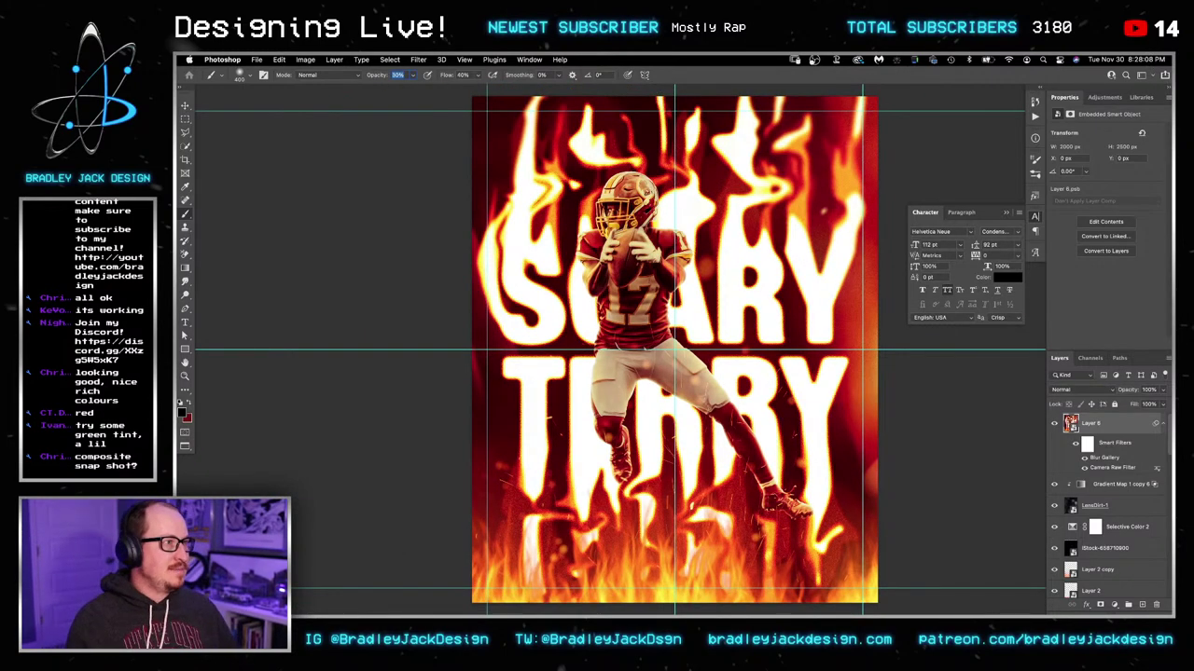
key(Tab)
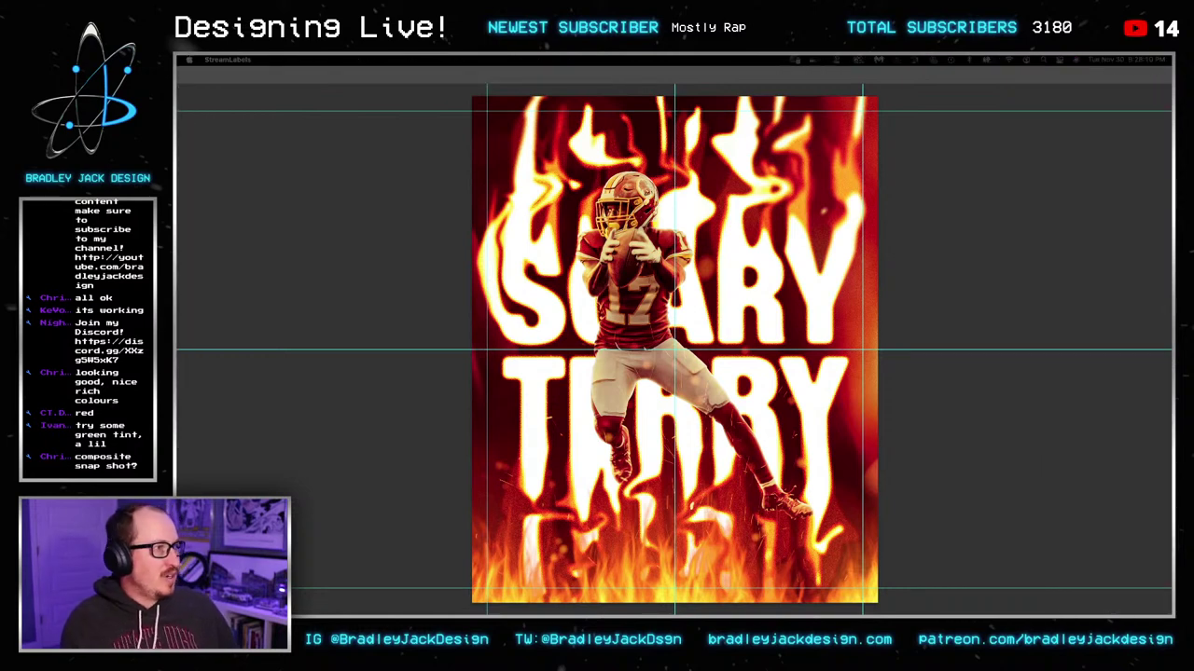
key(Tab)
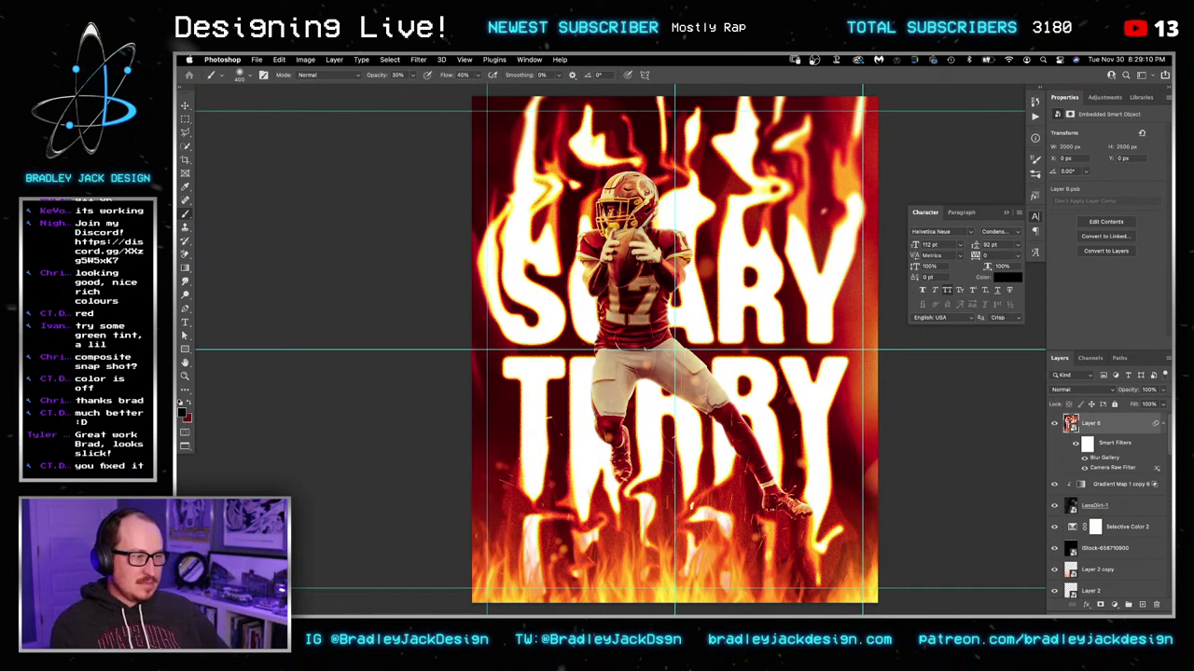
key(Tab)
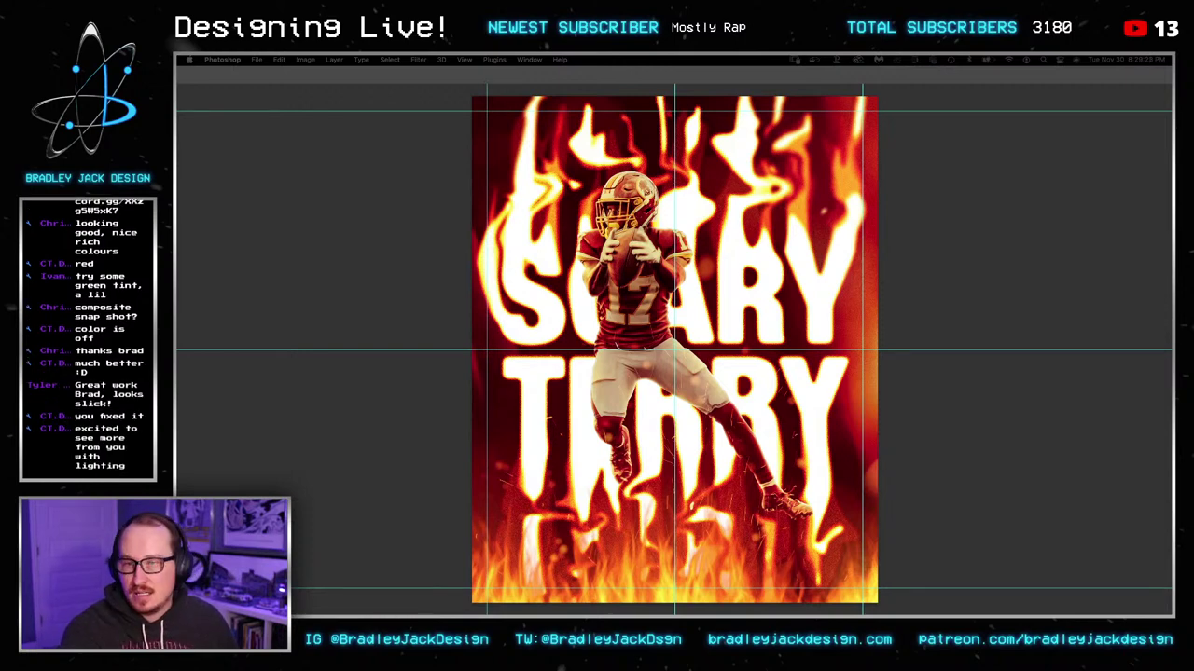
key(Tab)
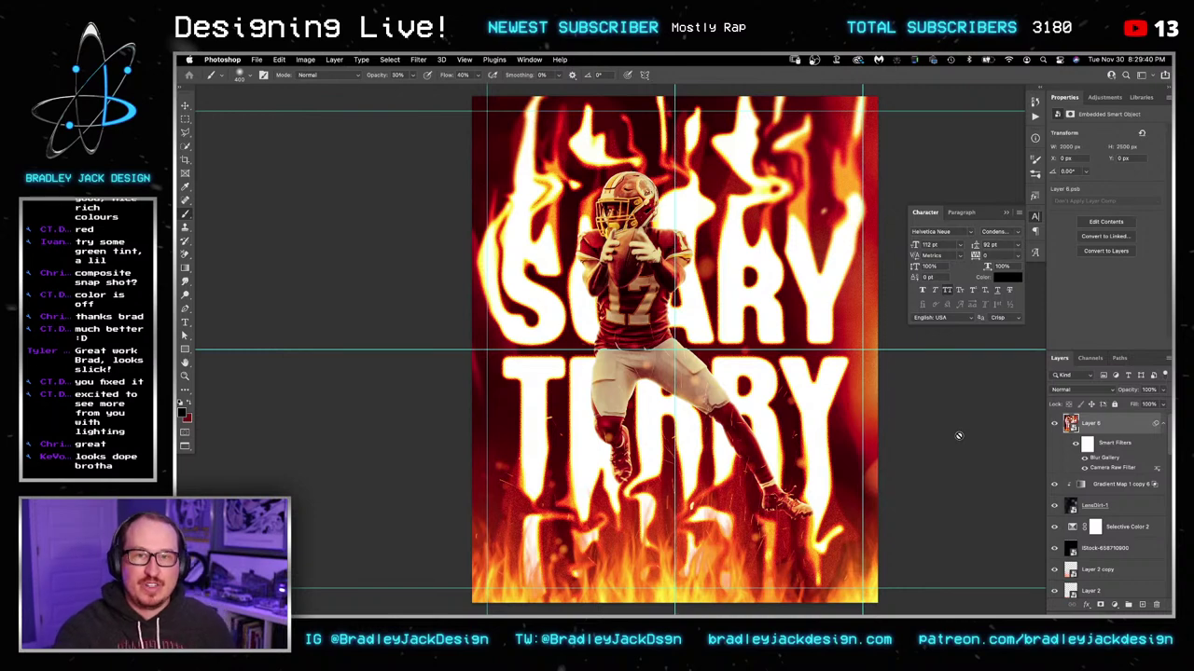
key(Tab)
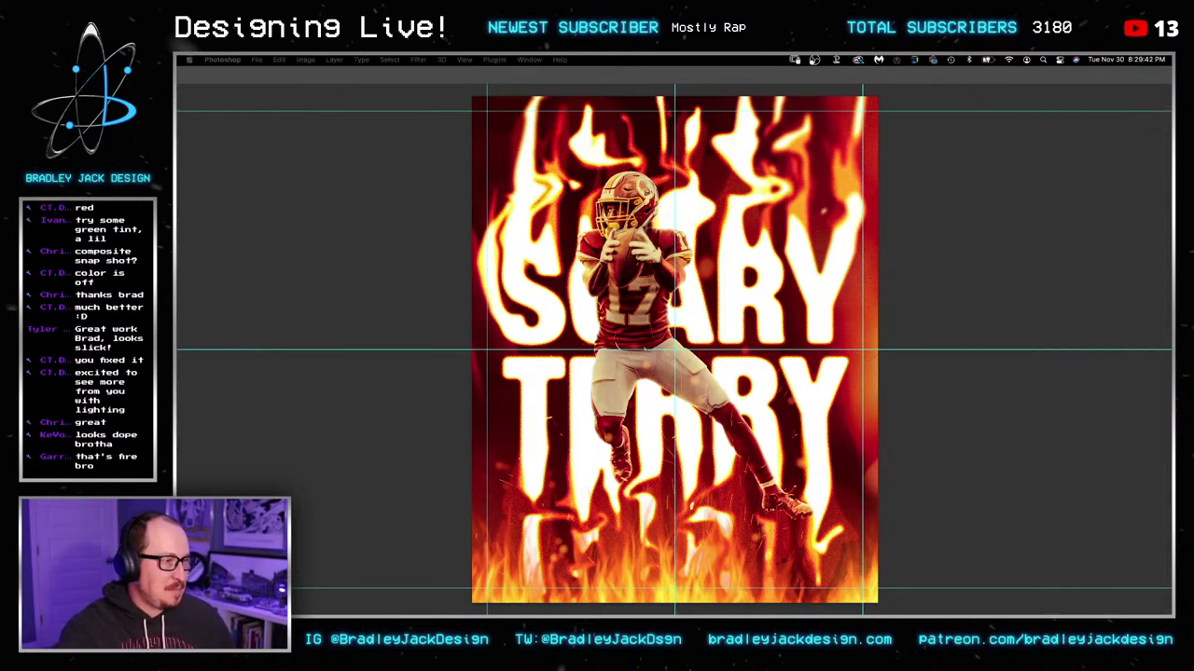